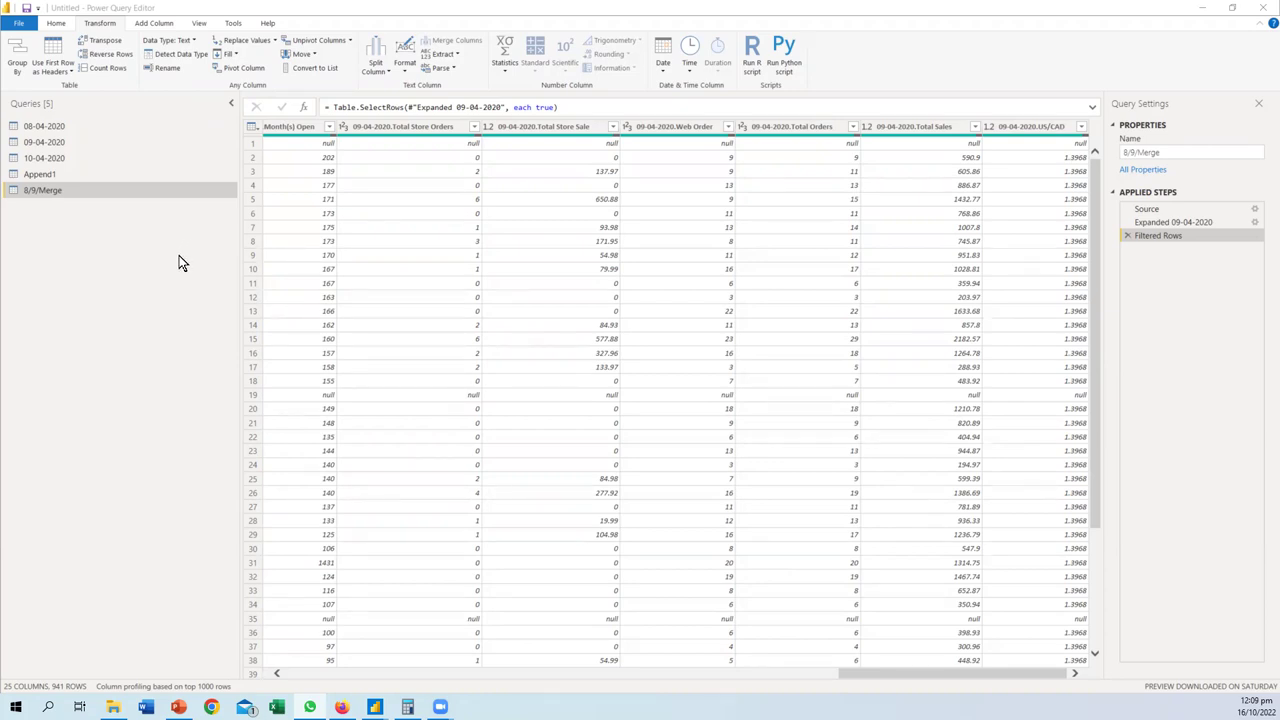
- In Advanced Group By on Append1, group by Order Date, Country and City
{"action": "left_click", "coordinate": [47, 177]}
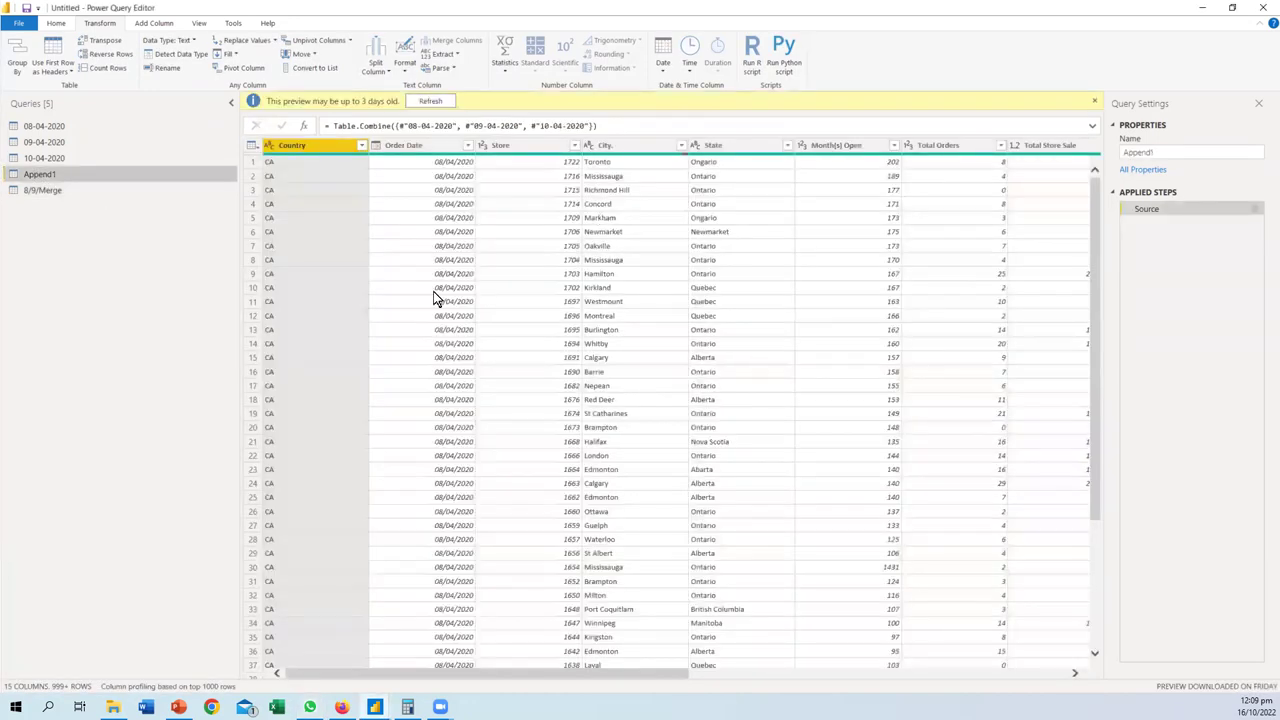
{"action": "scroll", "coordinate": [432, 291], "scroll_direction": "down", "scroll_amount": 6}
{"action": "scroll", "coordinate": [421, 283], "scroll_direction": "up", "scroll_amount": 6}
{"action": "left_click", "coordinate": [18, 63]}
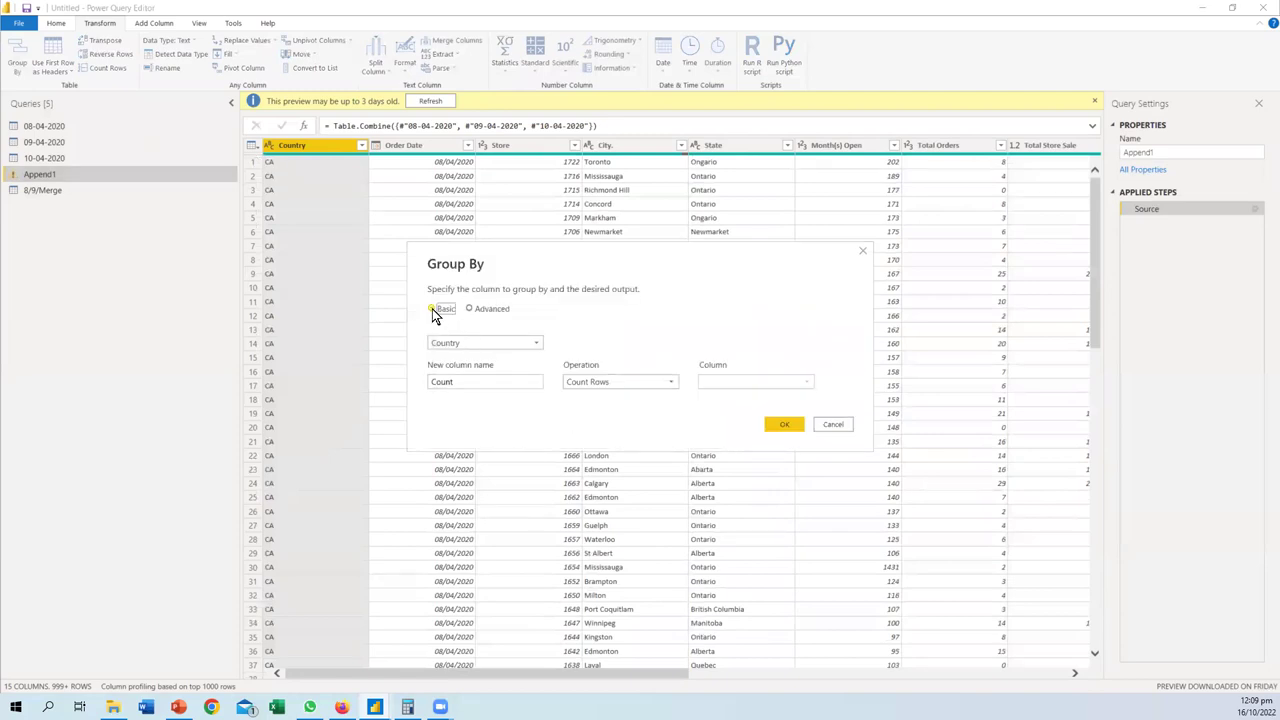
{"action": "left_click", "coordinate": [469, 309]}
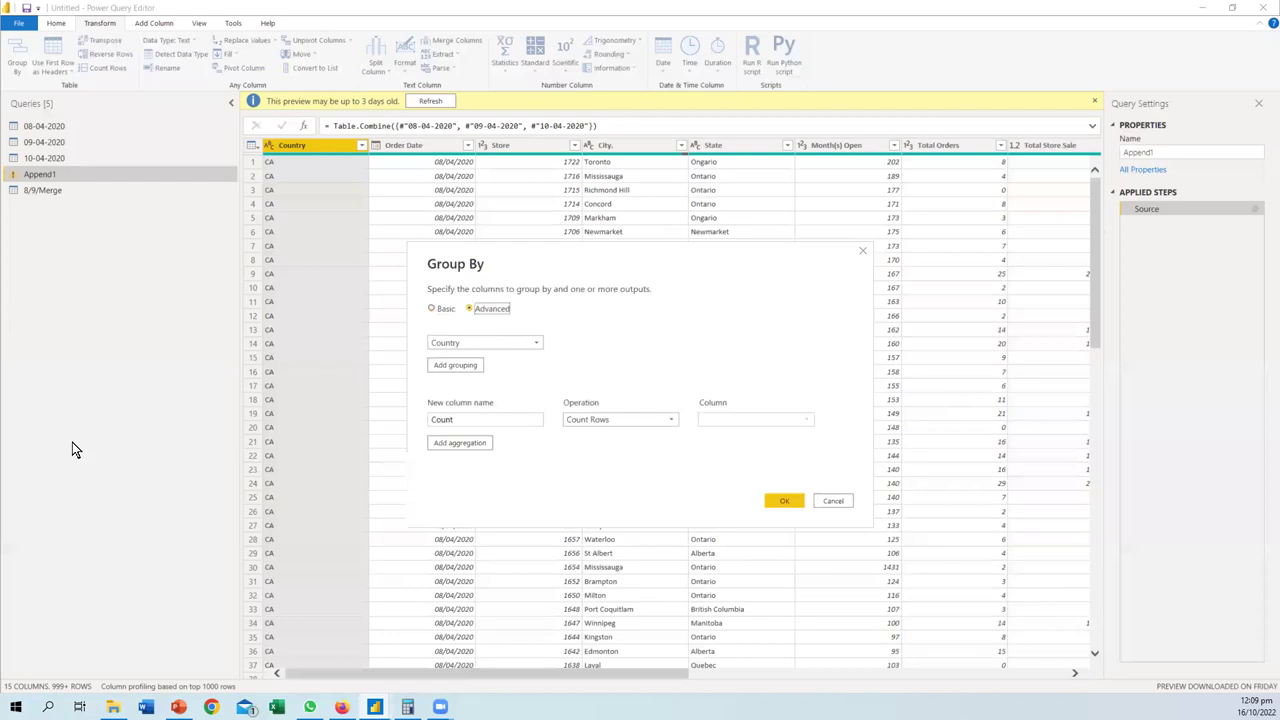
{"action": "left_click", "coordinate": [527, 343]}
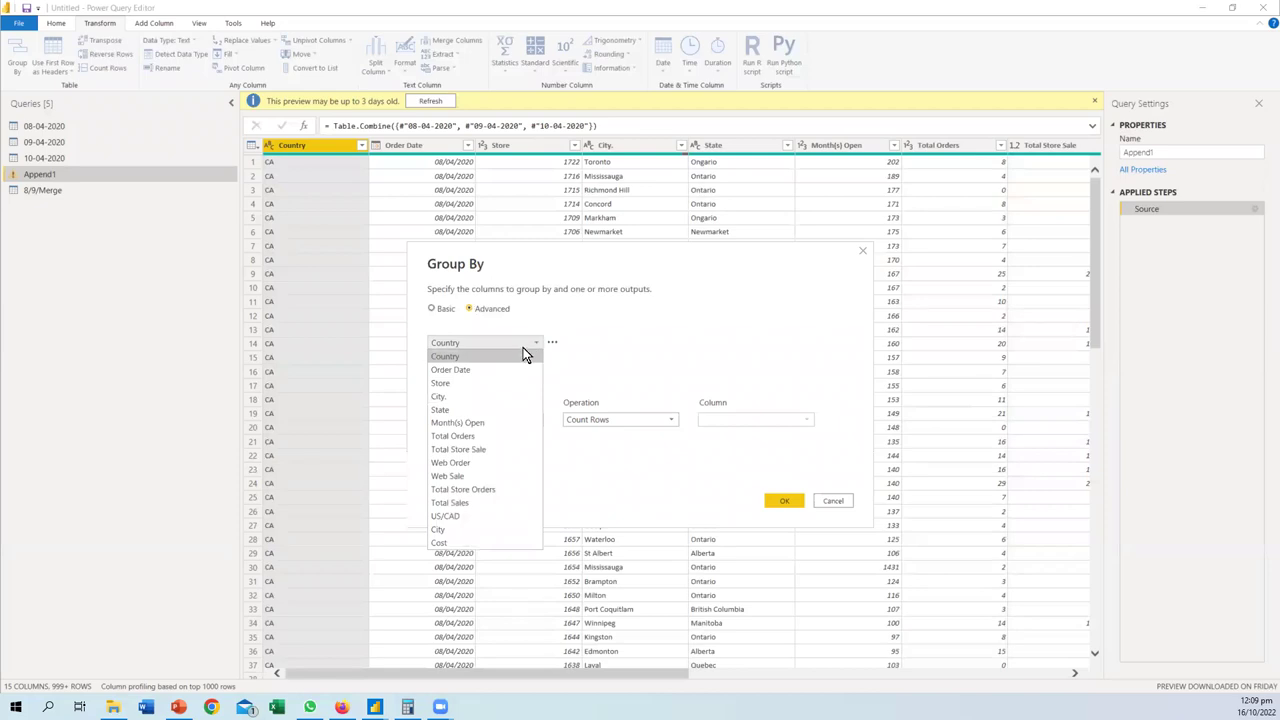
{"action": "left_click", "coordinate": [452, 370]}
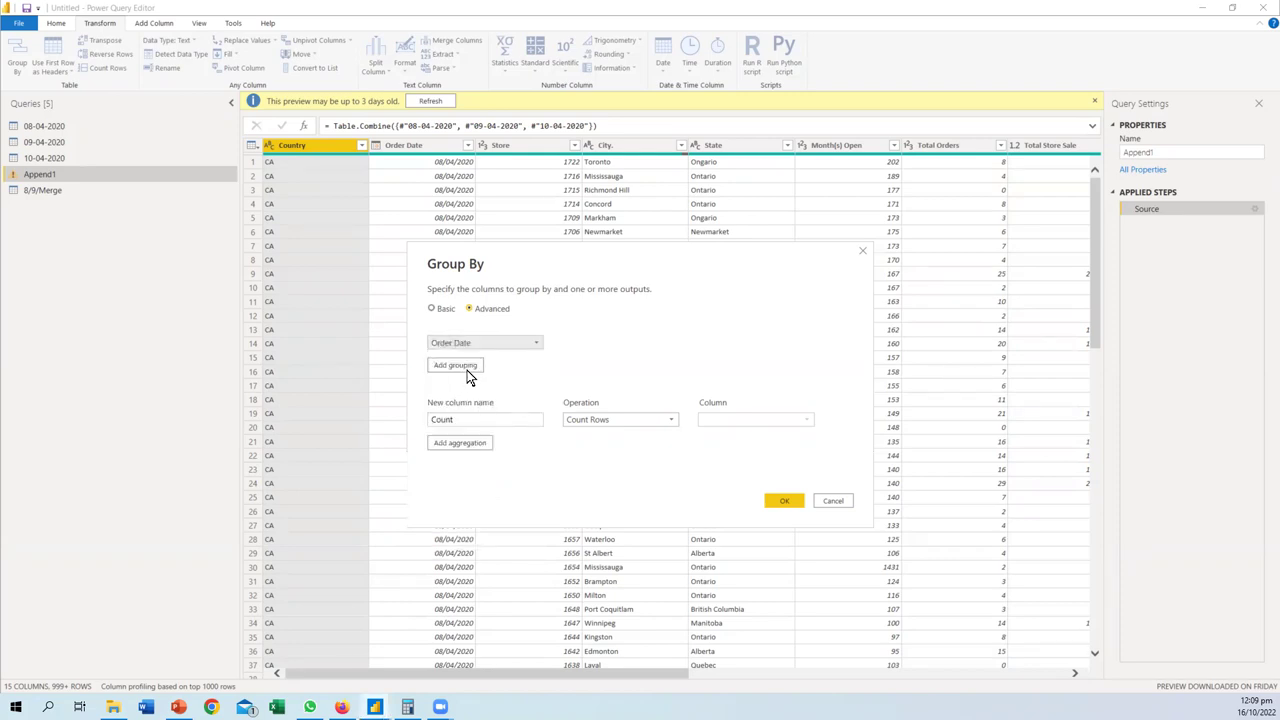
{"action": "left_click", "coordinate": [467, 370]}
{"action": "left_click", "coordinate": [459, 369]}
{"action": "left_click", "coordinate": [460, 374]}
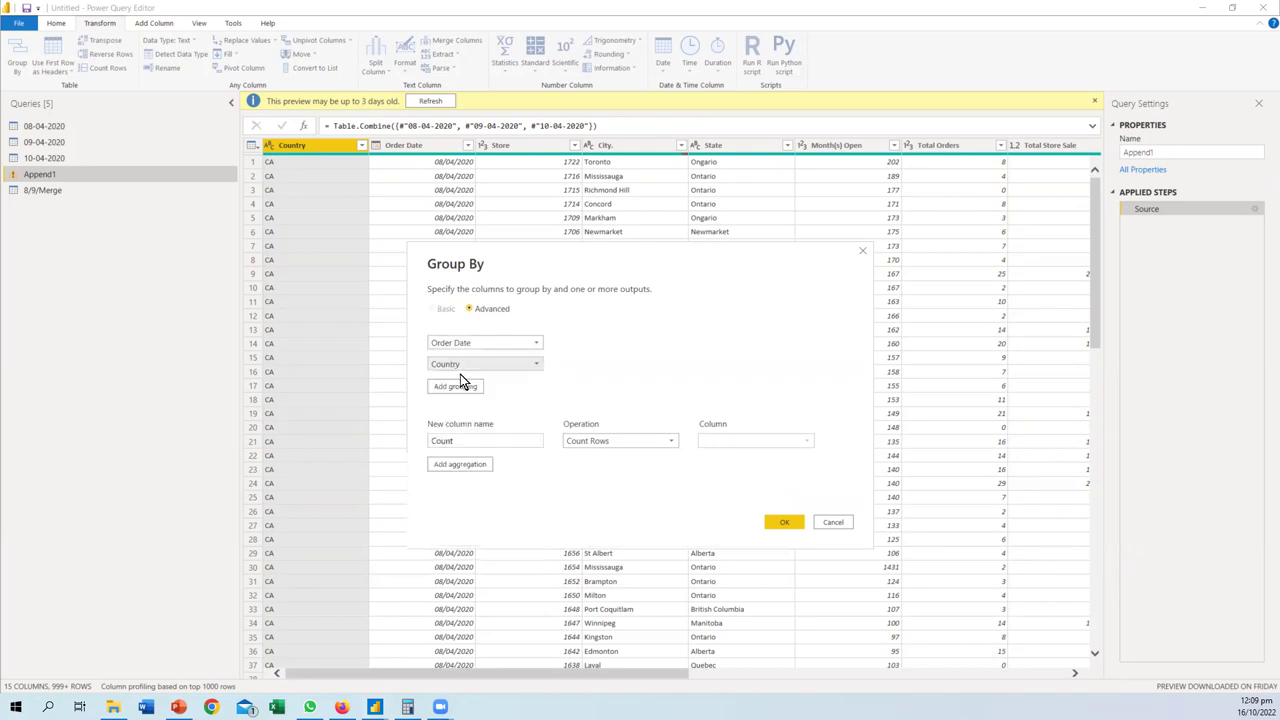
{"action": "left_click", "coordinate": [463, 384]}
{"action": "left_click", "coordinate": [456, 387]}
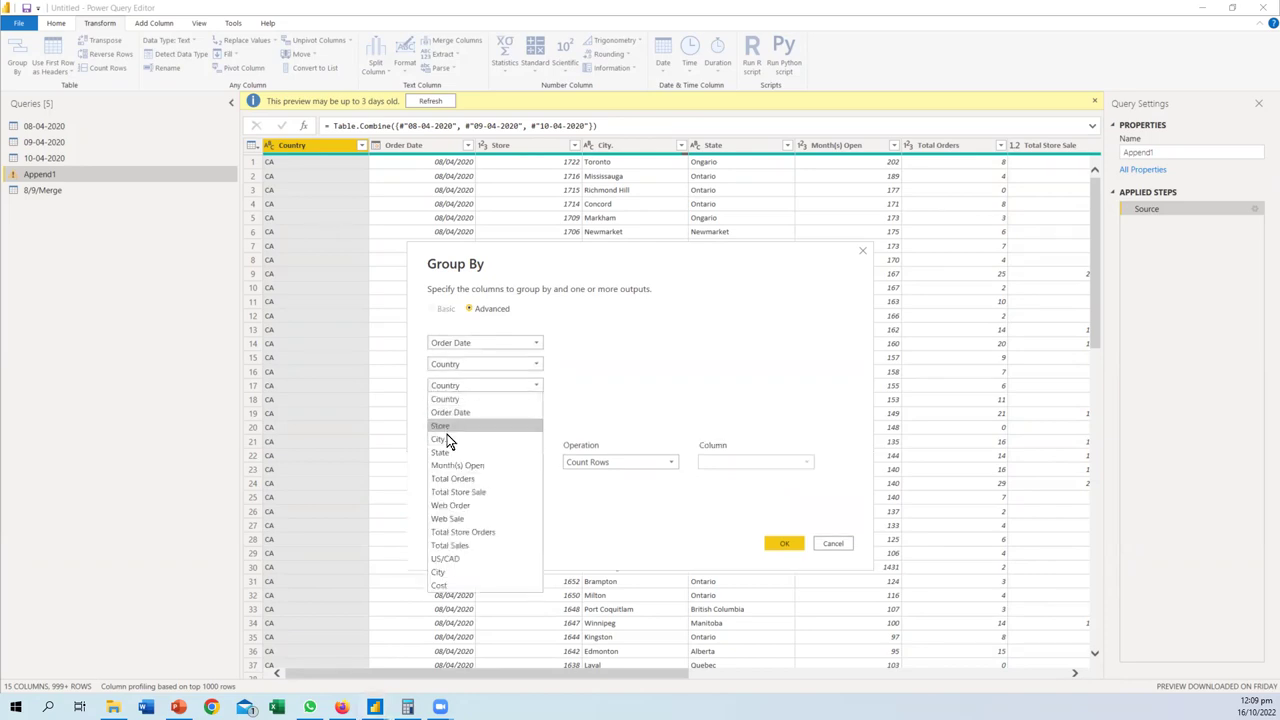
{"action": "left_click", "coordinate": [446, 430]}
{"action": "left_click", "coordinate": [462, 386]}
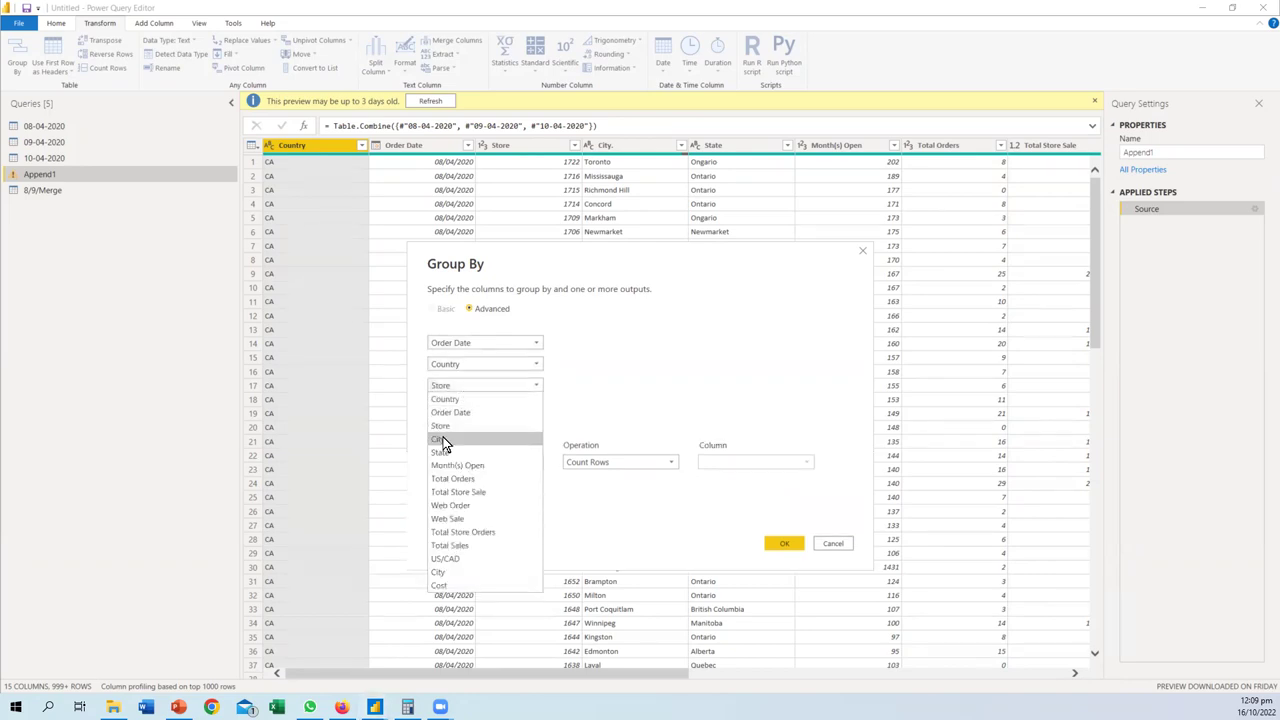
{"action": "left_click", "coordinate": [443, 440]}
- Add a 'Total Sales' aggregation that sums the Total Sales column
{"action": "left_click_drag", "start_coordinate": [500, 462], "coordinate": [353, 463]}
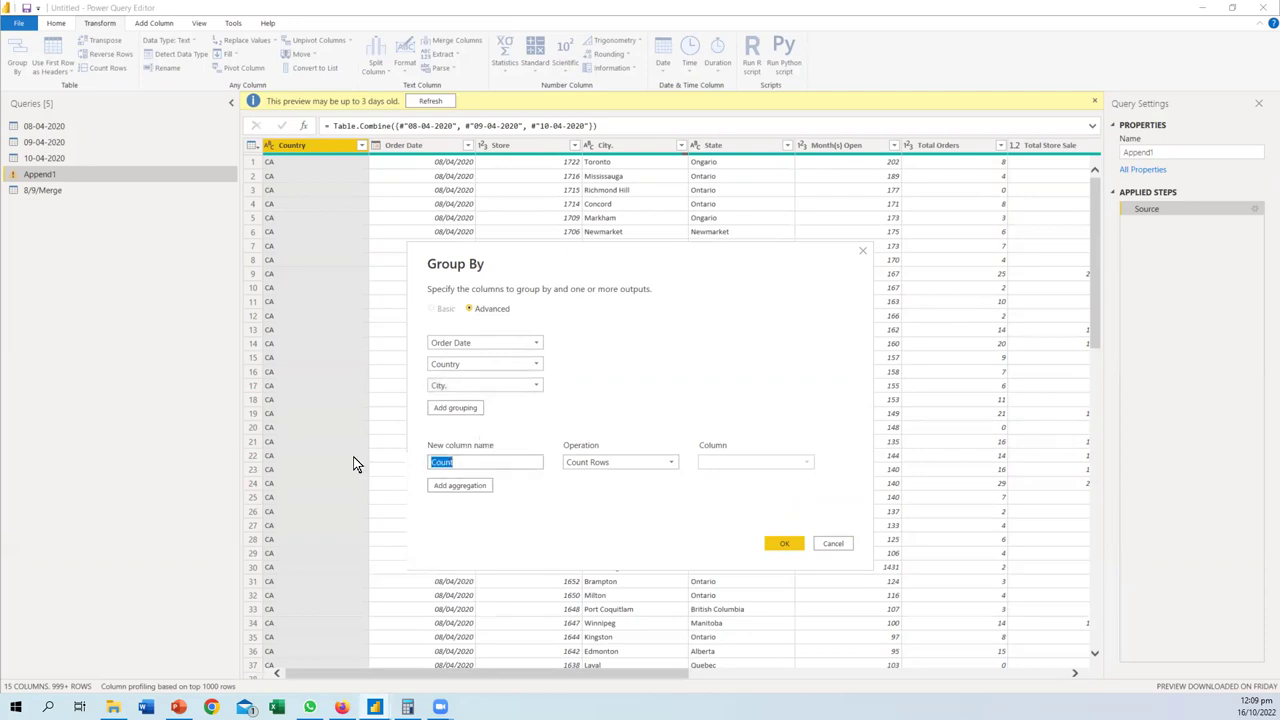
{"action": "type", "text": "Total Sales"}
{"action": "left_click", "coordinate": [600, 466]}
{"action": "left_click", "coordinate": [588, 478]}
{"action": "left_click", "coordinate": [740, 468]}
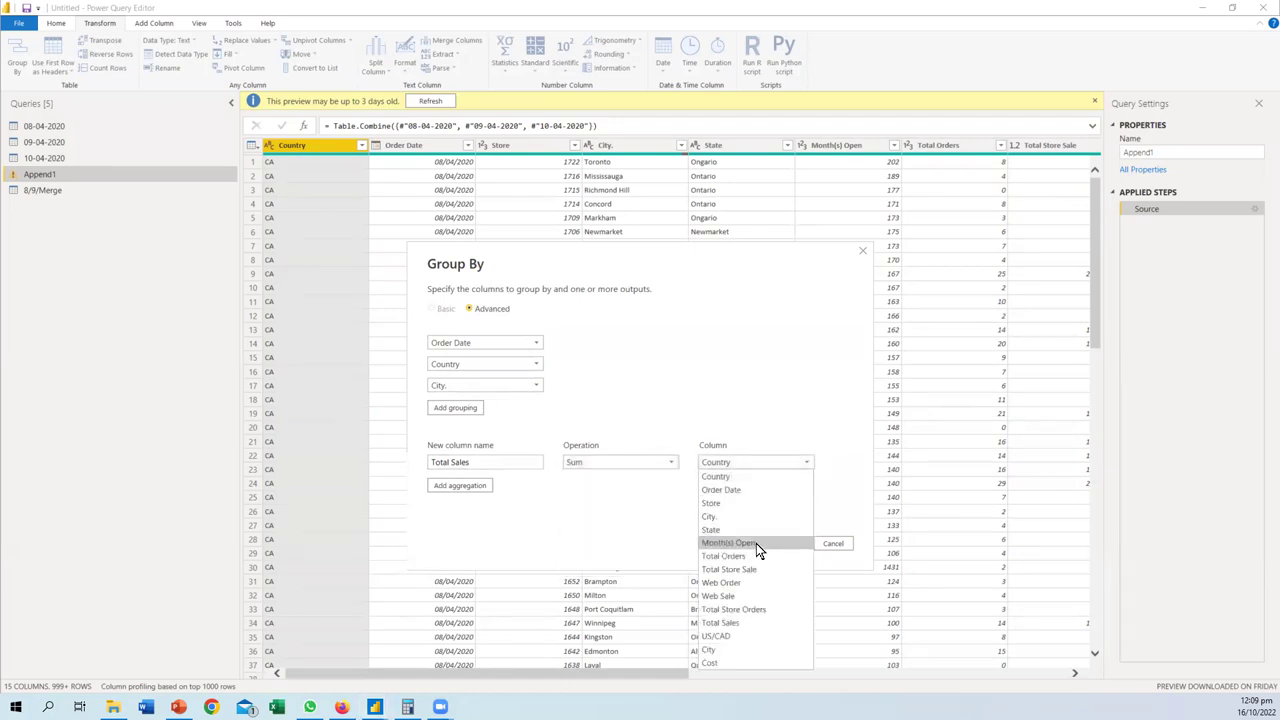
{"action": "left_click", "coordinate": [729, 623]}
- Add a 'Total Orders' aggregation summing Total Orders and apply the grouping
{"action": "left_click", "coordinate": [440, 486]}
{"action": "left_click", "coordinate": [458, 485]}
{"action": "type", "text": "Total Orders"}
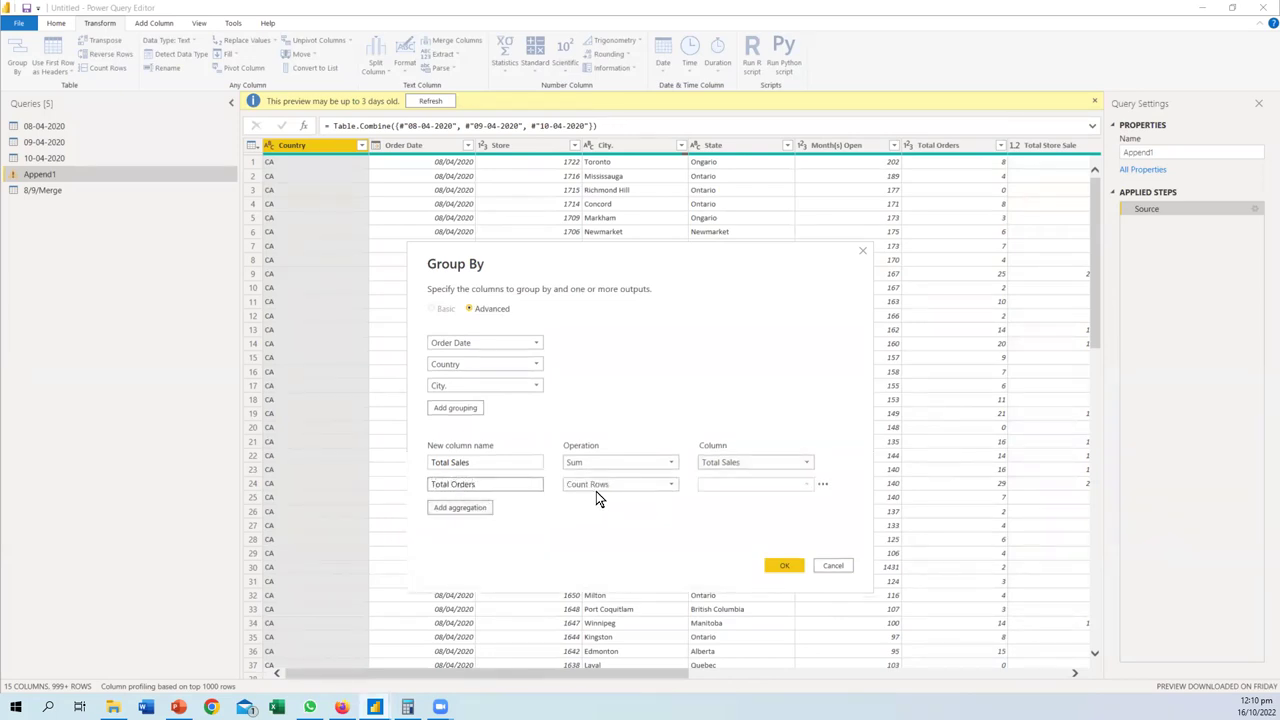
{"action": "left_click", "coordinate": [600, 486]}
{"action": "left_click", "coordinate": [600, 497]}
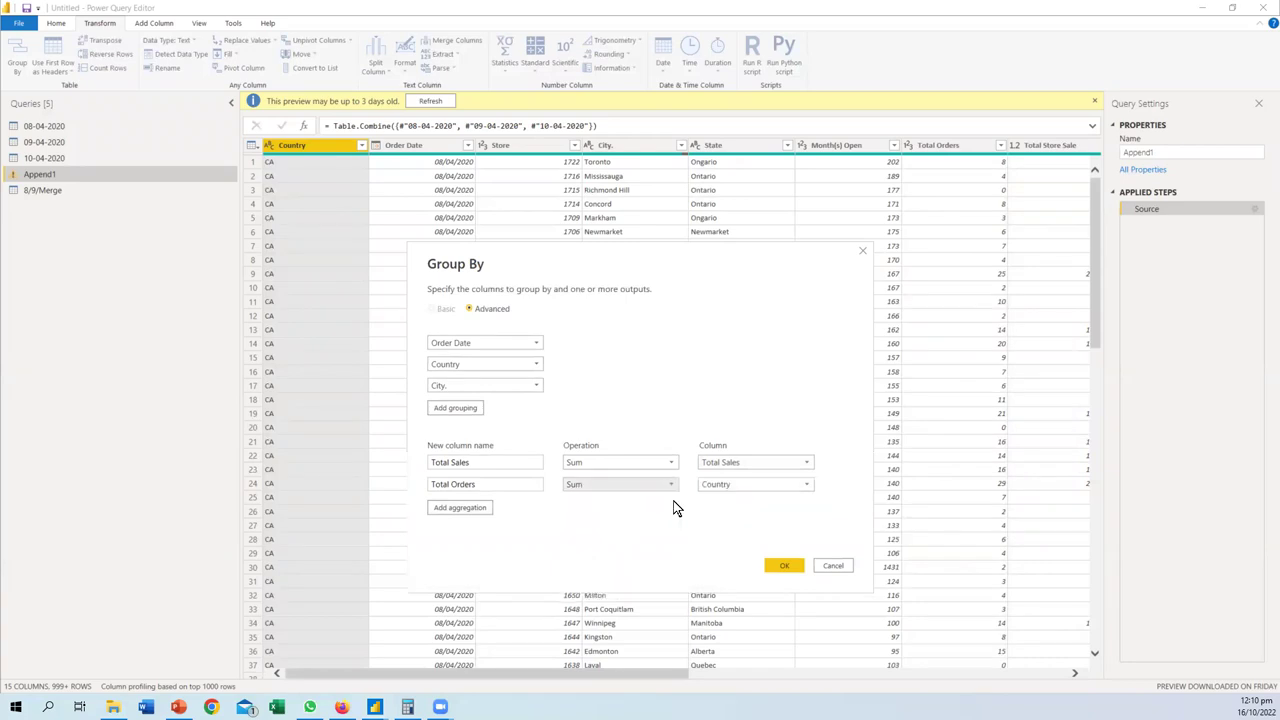
{"action": "left_click", "coordinate": [736, 490]}
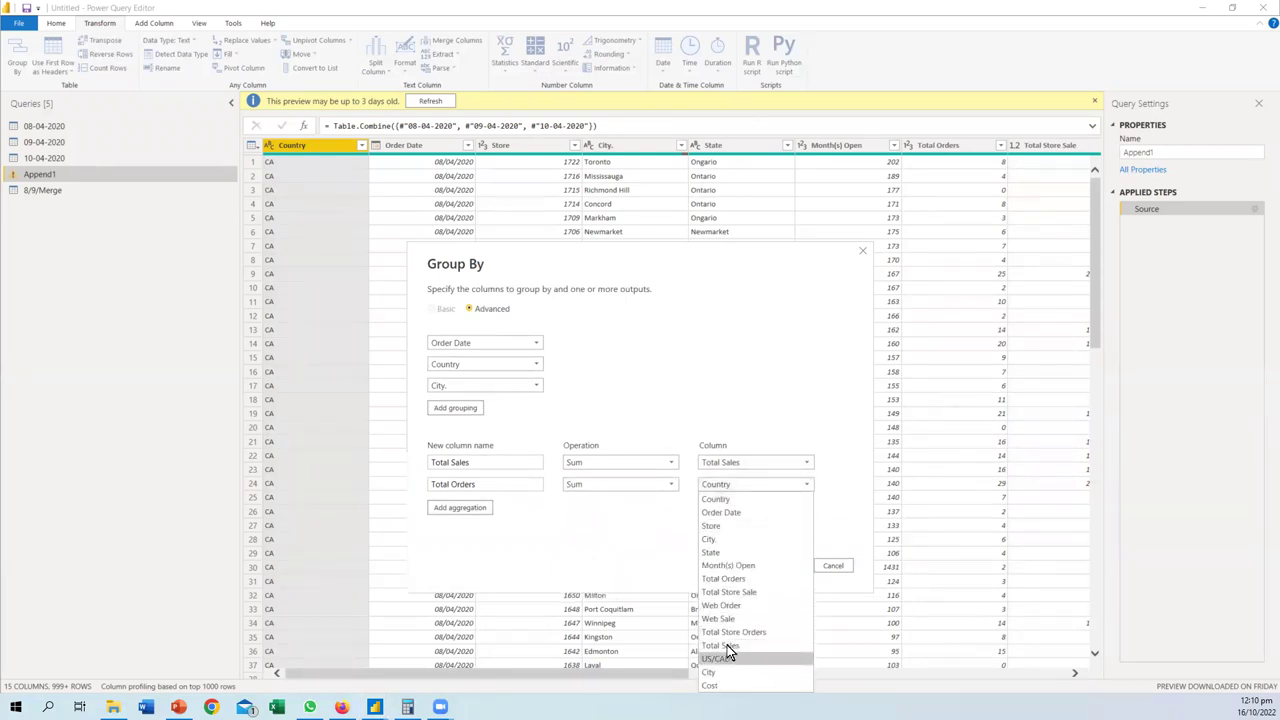
{"action": "left_click", "coordinate": [724, 578]}
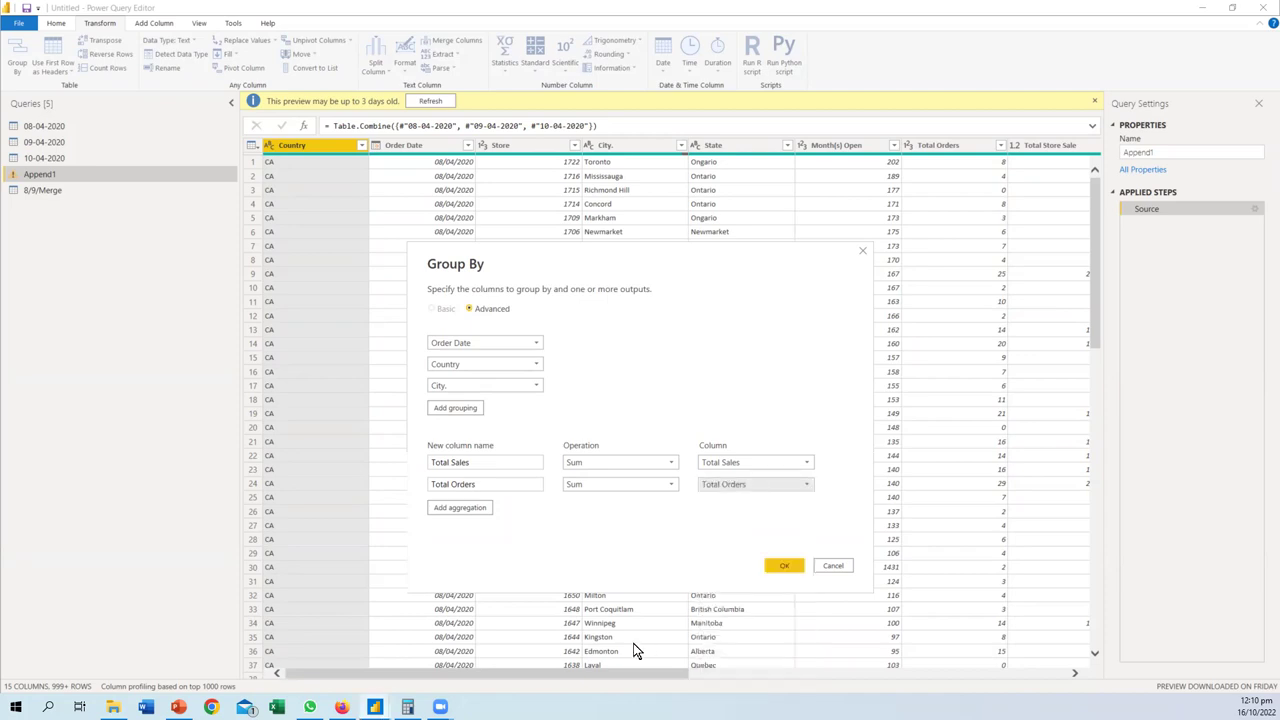
{"action": "left_click", "coordinate": [782, 566]}
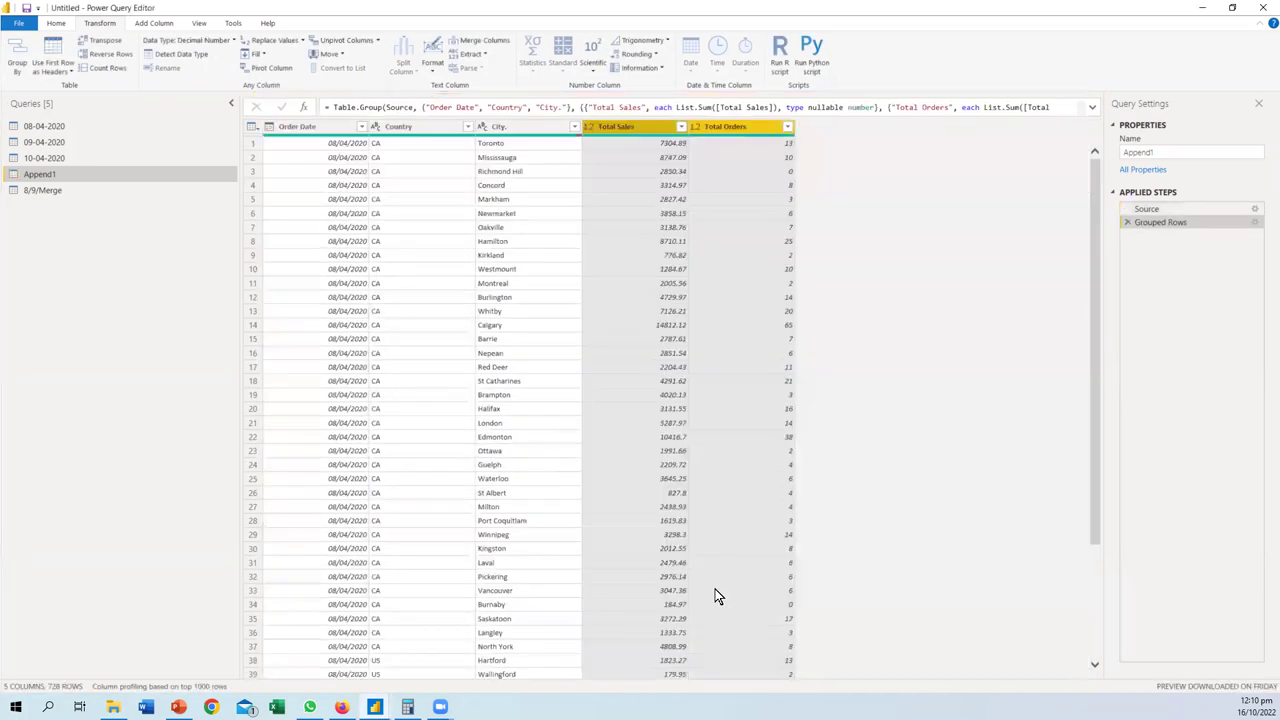
- Review the 728 grouped rows, then reopen the Grouped Rows step's Group By settings
{"action": "scroll", "coordinate": [364, 330], "scroll_direction": "down", "scroll_amount": 20}
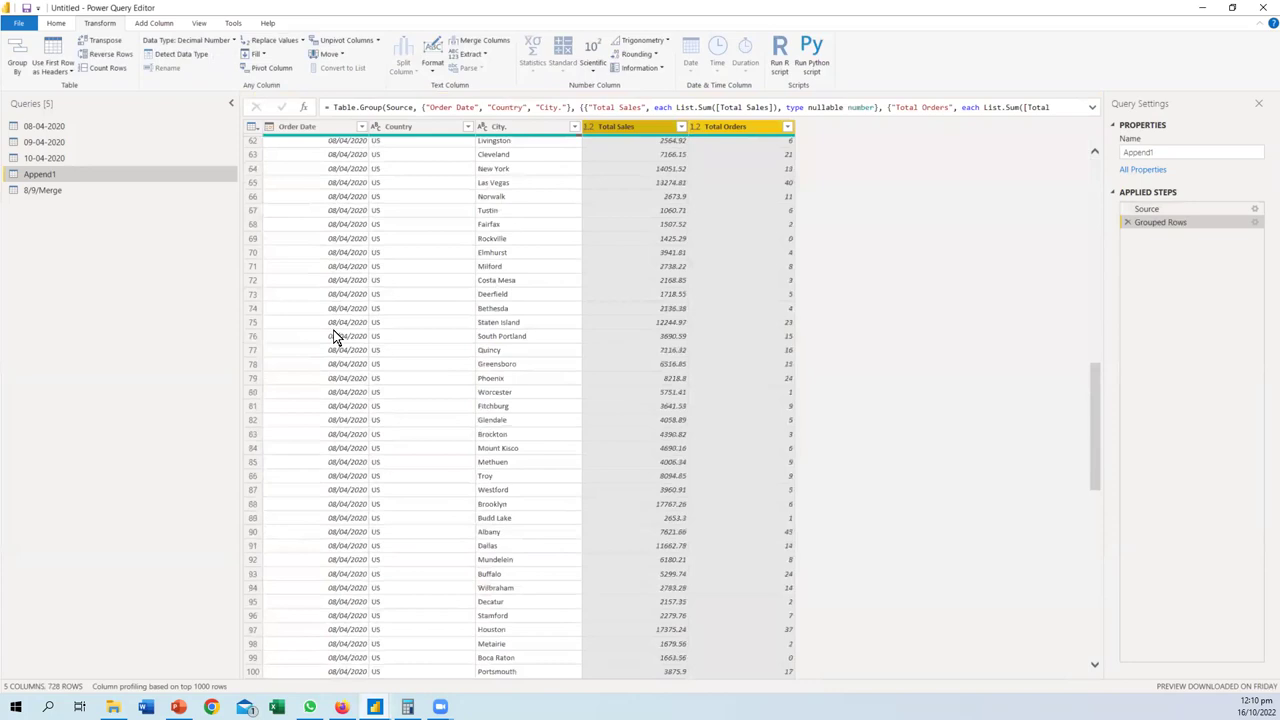
{"action": "scroll", "coordinate": [335, 337], "scroll_direction": "down", "scroll_amount": 10}
{"action": "scroll", "coordinate": [349, 393], "scroll_direction": "up", "scroll_amount": 10}
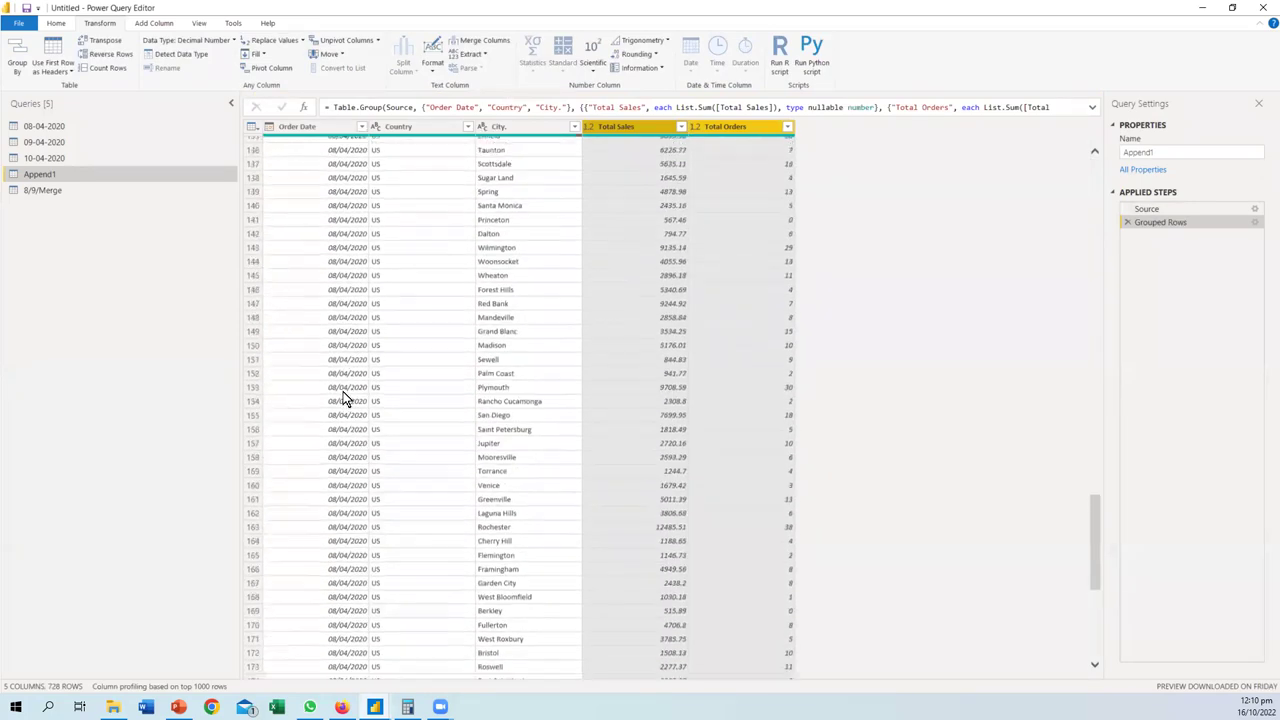
{"action": "scroll", "coordinate": [349, 393], "scroll_direction": "down", "scroll_amount": 6}
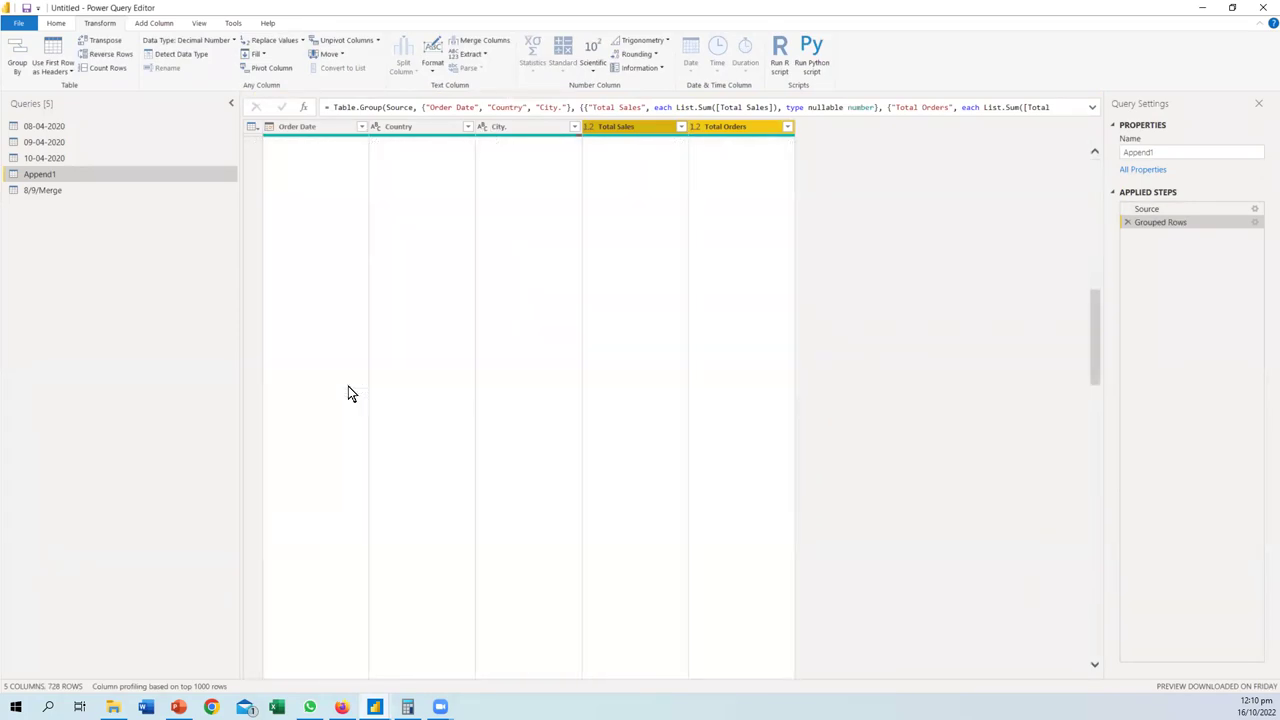
{"action": "scroll", "coordinate": [349, 393], "scroll_direction": "down", "scroll_amount": 5}
{"action": "scroll", "coordinate": [349, 393], "scroll_direction": "up", "scroll_amount": 20}
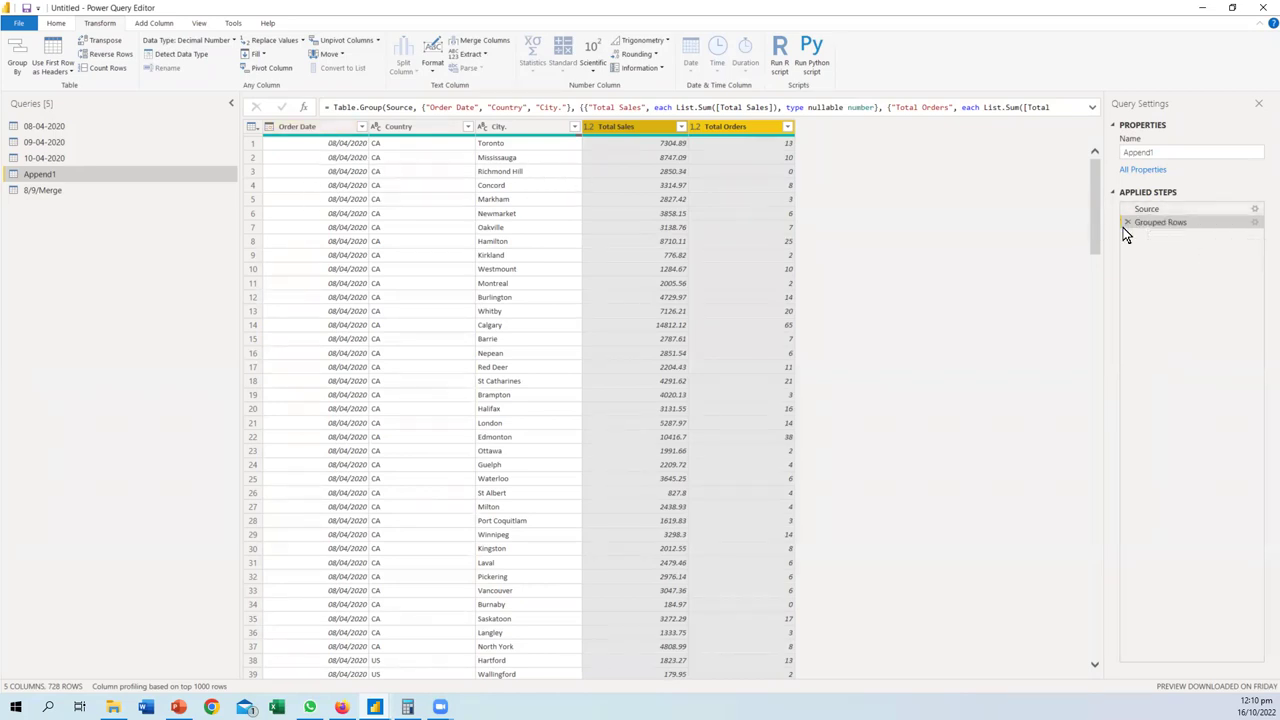
{"action": "left_click", "coordinate": [1254, 224]}
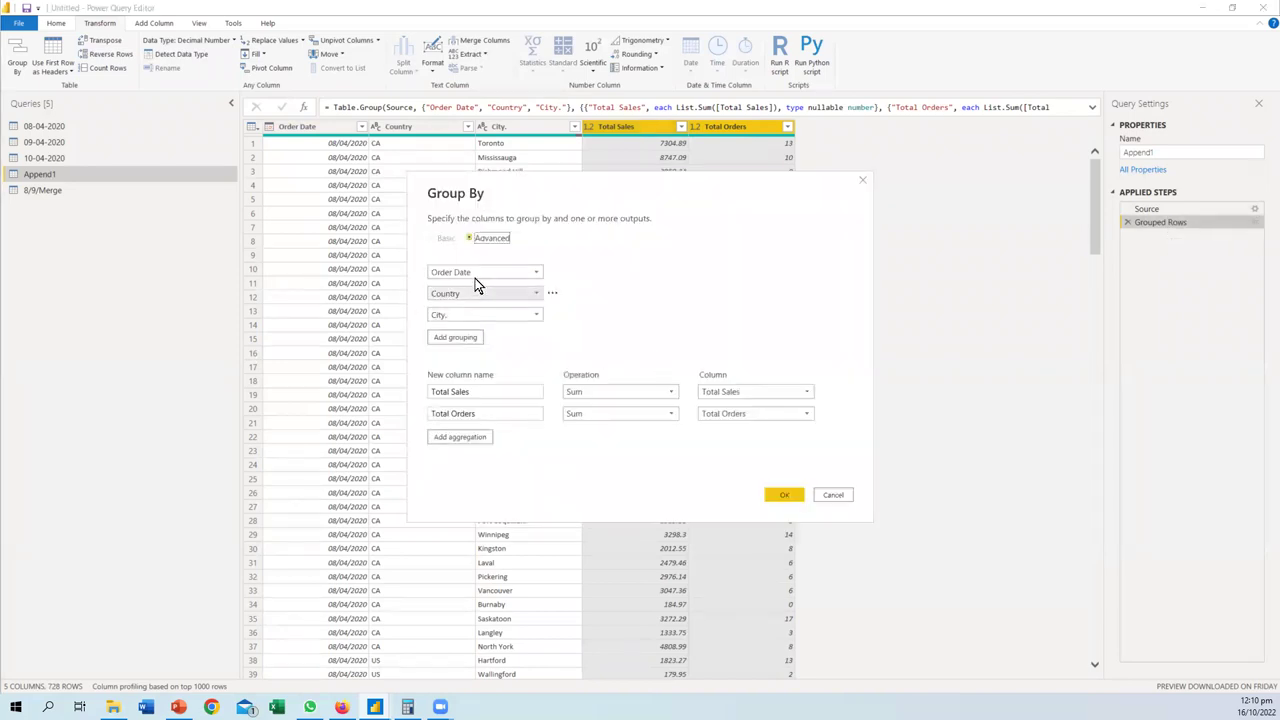
- Remove Order Date from the grouping and apply it
{"action": "left_click", "coordinate": [550, 275]}
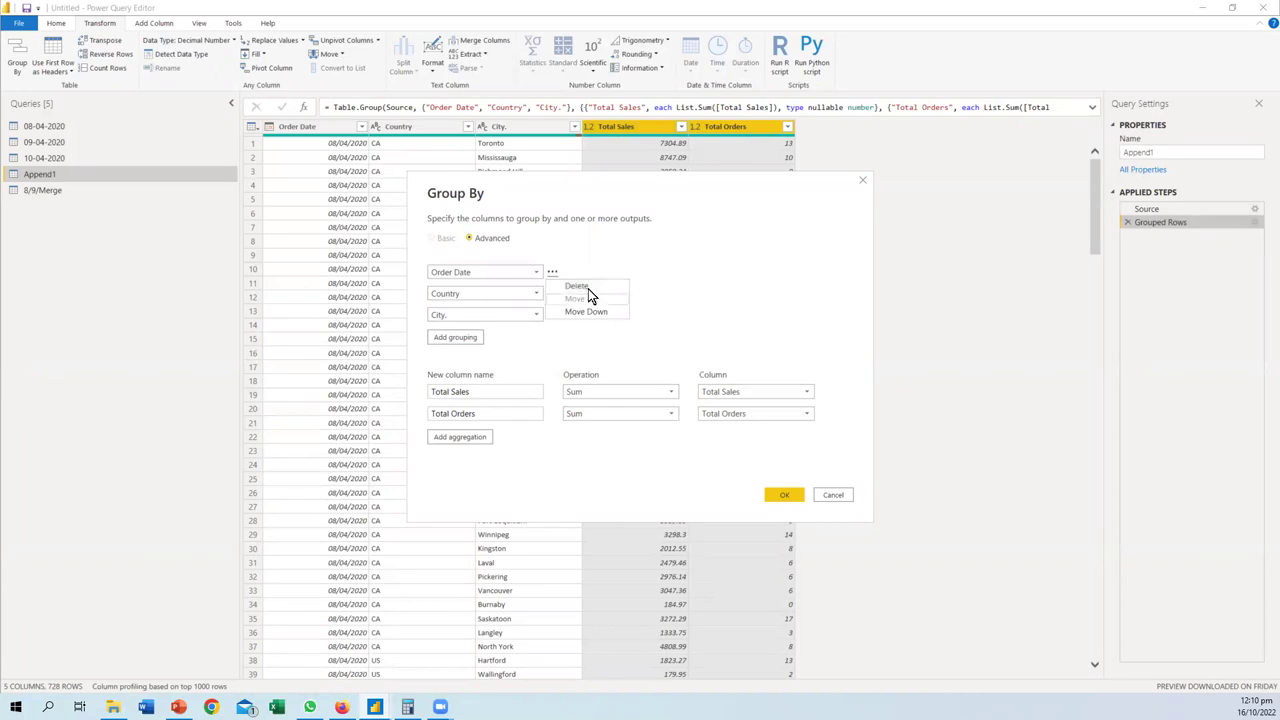
{"action": "left_click", "coordinate": [583, 289]}
{"action": "left_click", "coordinate": [781, 474]}
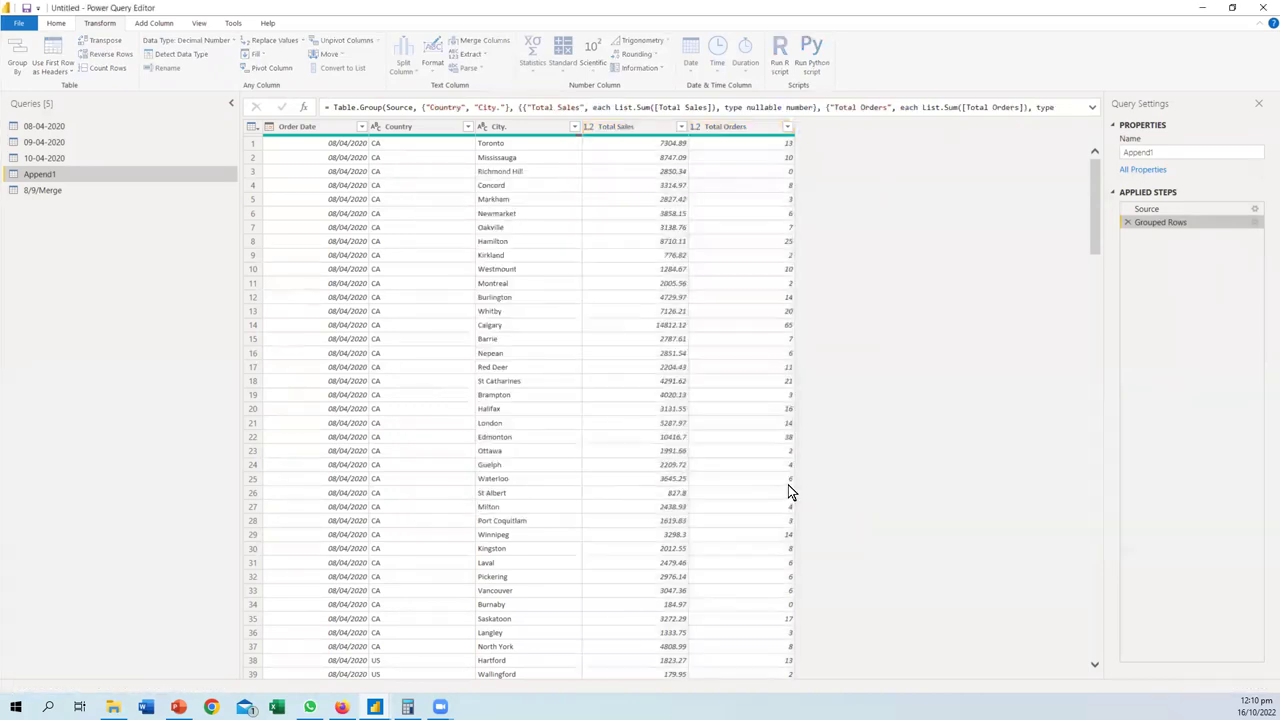
{"action": "scroll", "coordinate": [417, 227], "scroll_direction": "down", "scroll_amount": 10}
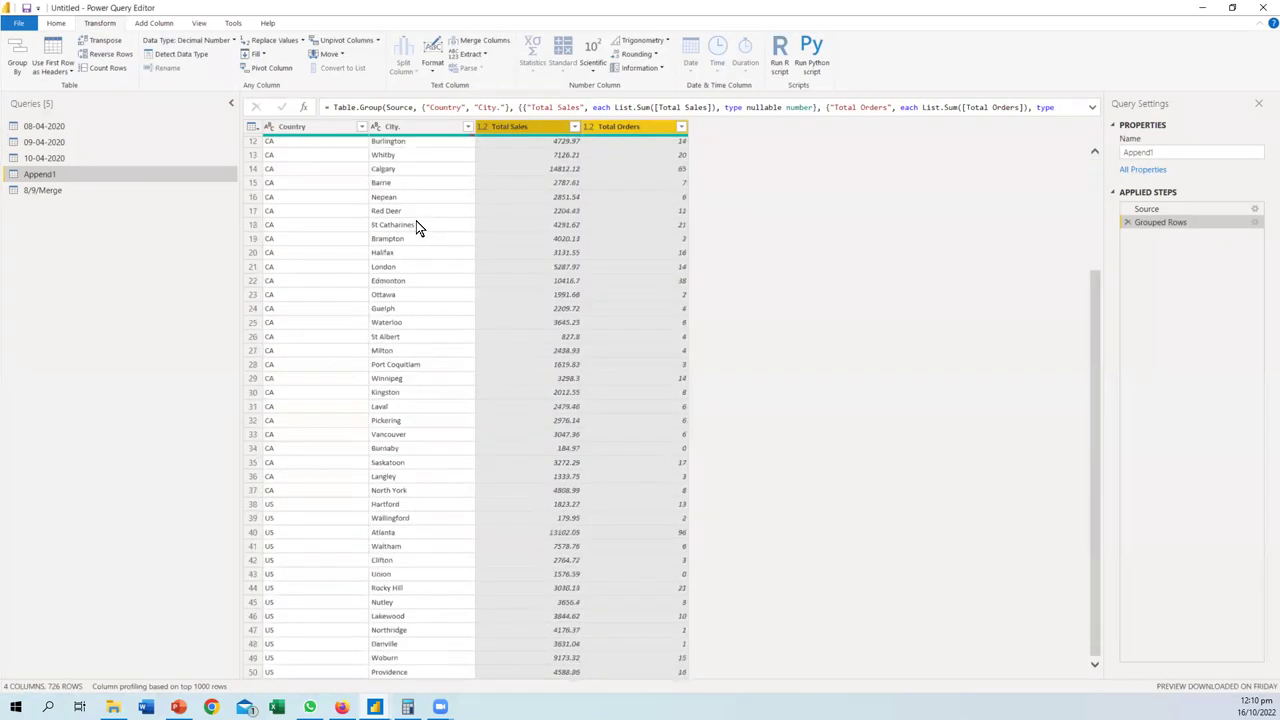
{"action": "scroll", "coordinate": [417, 226], "scroll_direction": "up", "scroll_amount": 10}
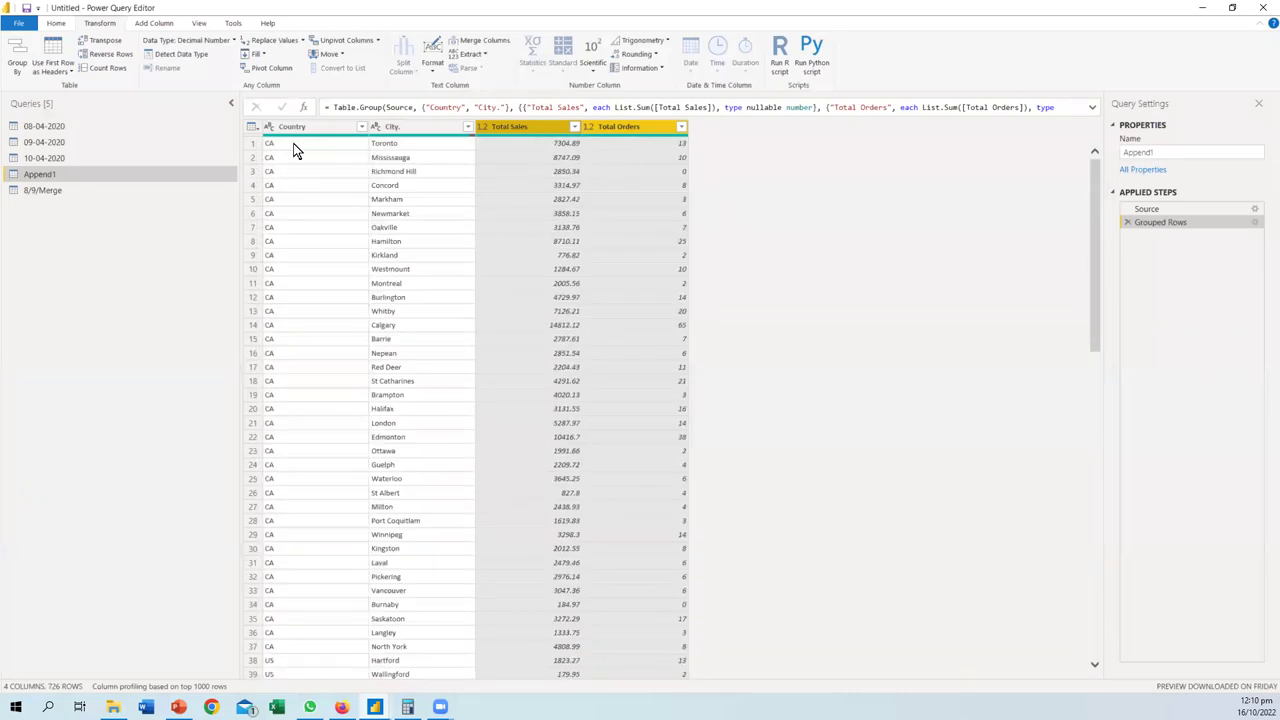
- Add State as the second grouping column between Country and City and apply
{"action": "left_click", "coordinate": [1255, 223]}
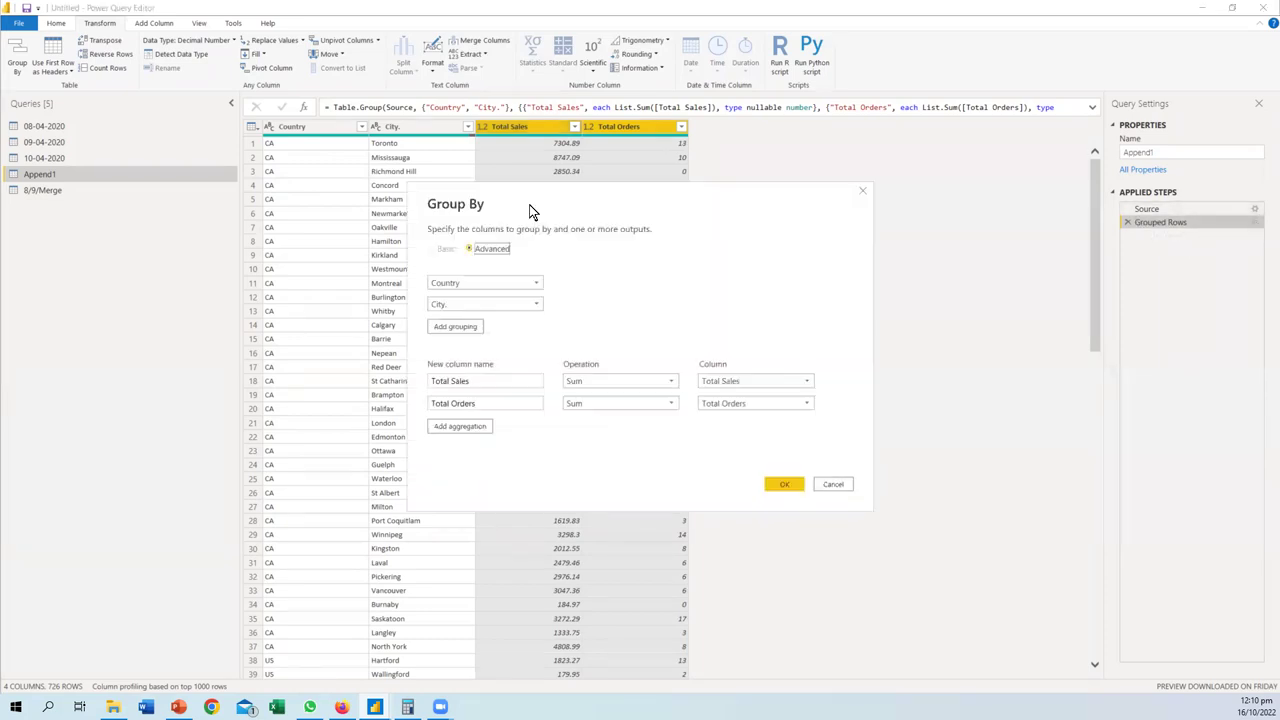
{"action": "left_click", "coordinate": [468, 333]}
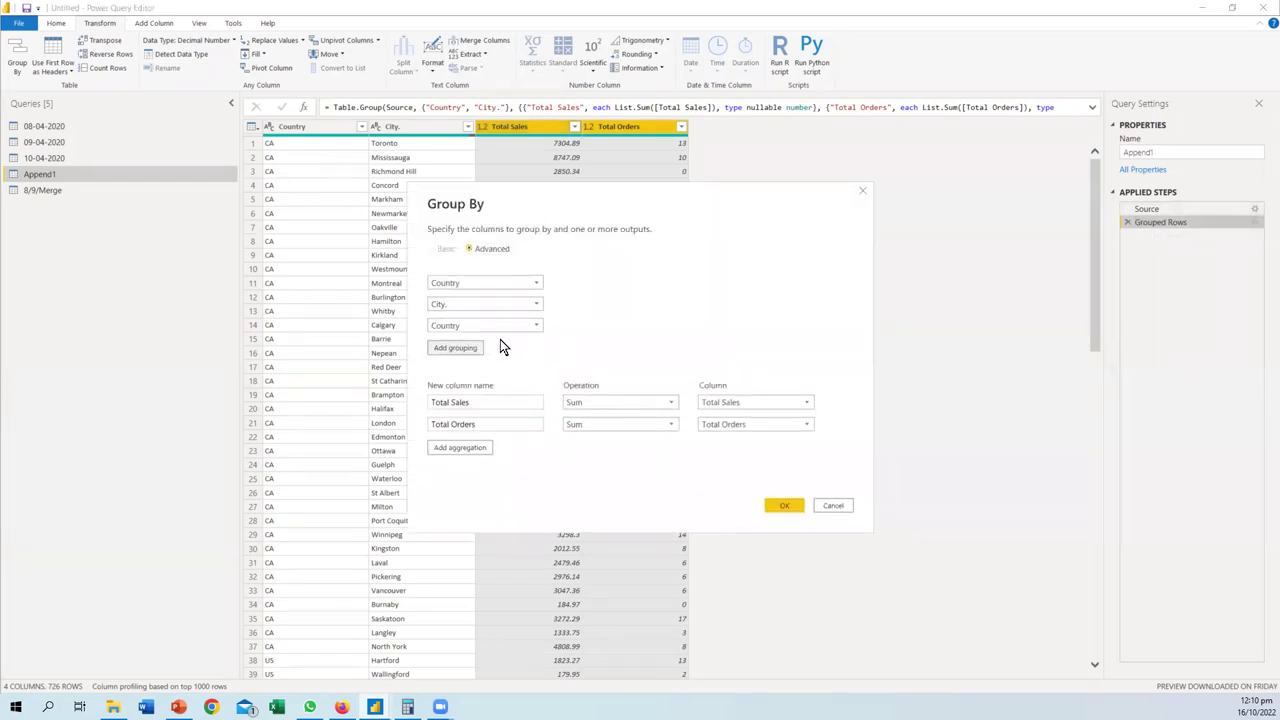
{"action": "left_click", "coordinate": [552, 327]}
{"action": "left_click", "coordinate": [590, 352]}
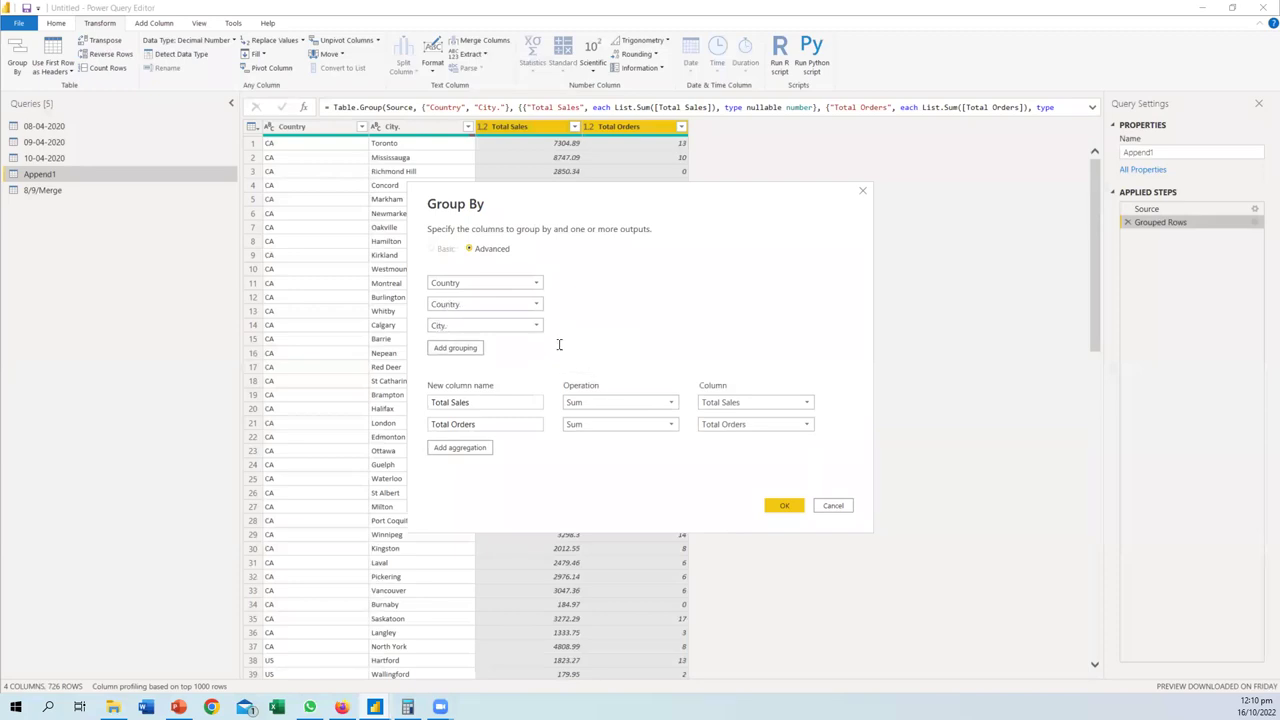
{"action": "left_click", "coordinate": [538, 304]}
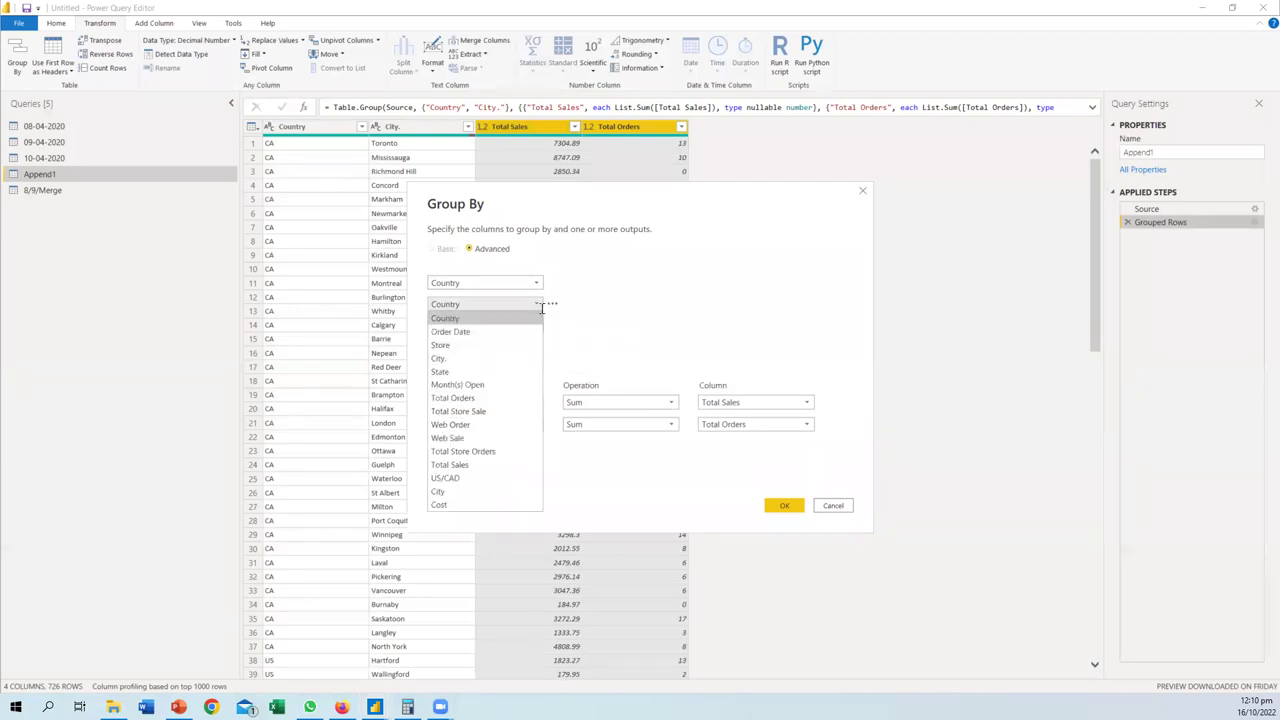
{"action": "left_click", "coordinate": [453, 371]}
{"action": "left_click", "coordinate": [785, 505]}
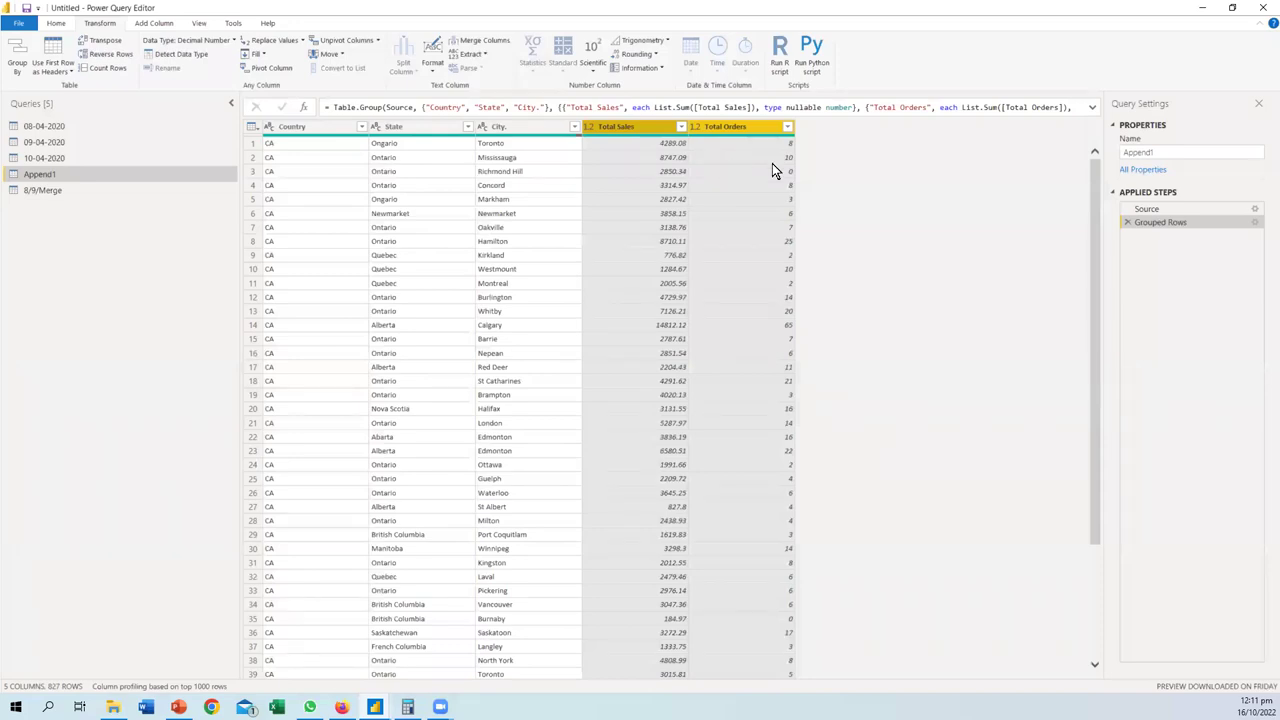
- Review the 827 grouped rows, then delete Append1's Grouped Rows step
{"action": "scroll", "coordinate": [674, 343], "scroll_direction": "down", "scroll_amount": 20}
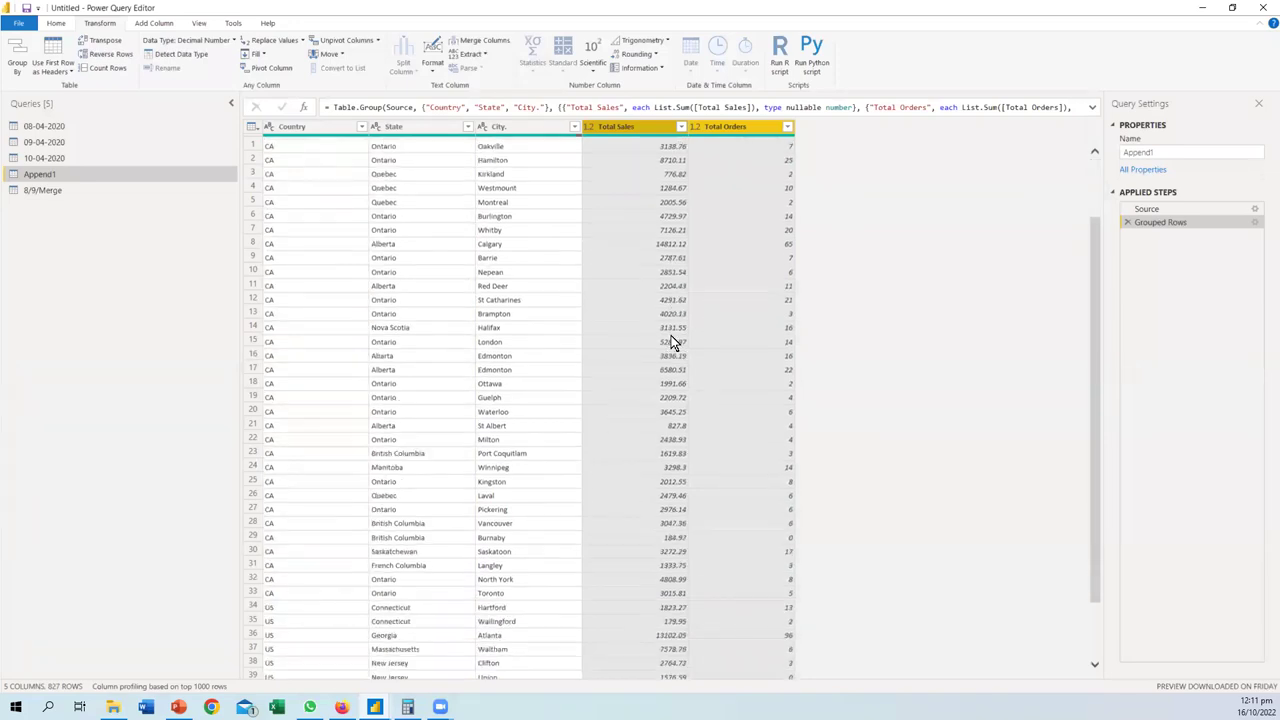
{"action": "scroll", "coordinate": [628, 451], "scroll_direction": "down", "scroll_amount": 20}
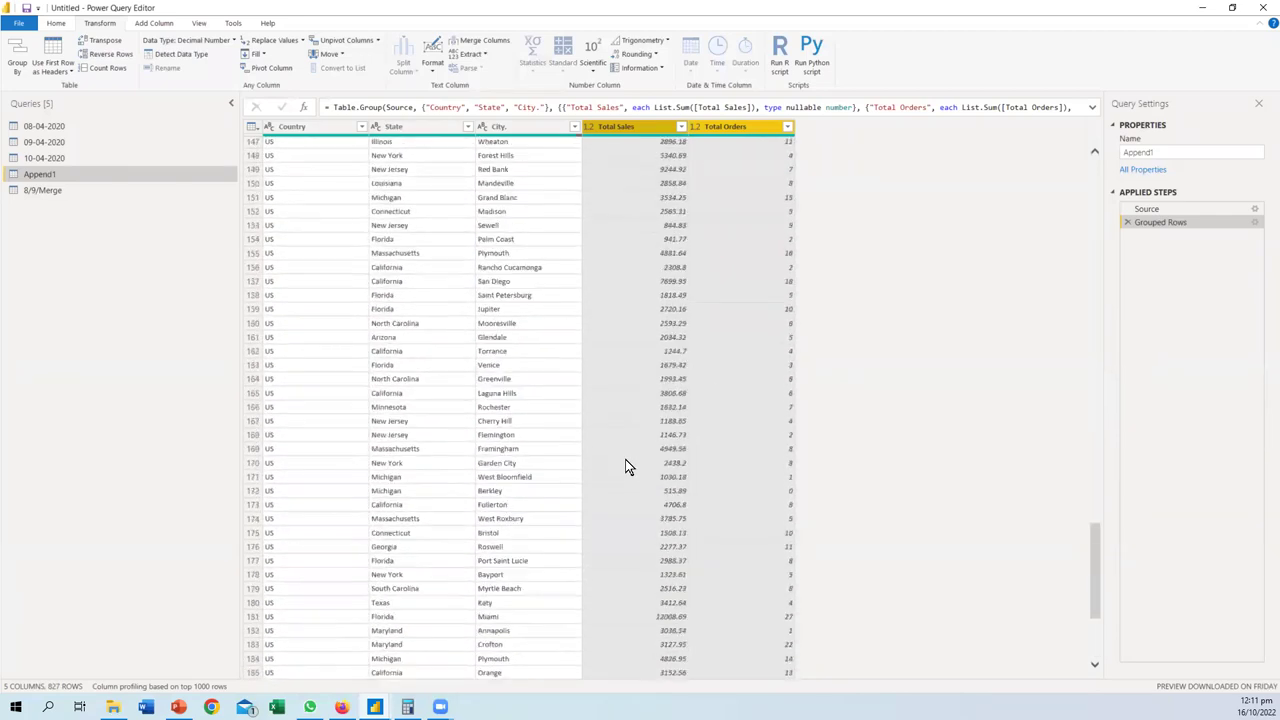
{"action": "scroll", "coordinate": [625, 491], "scroll_direction": "down", "scroll_amount": 20}
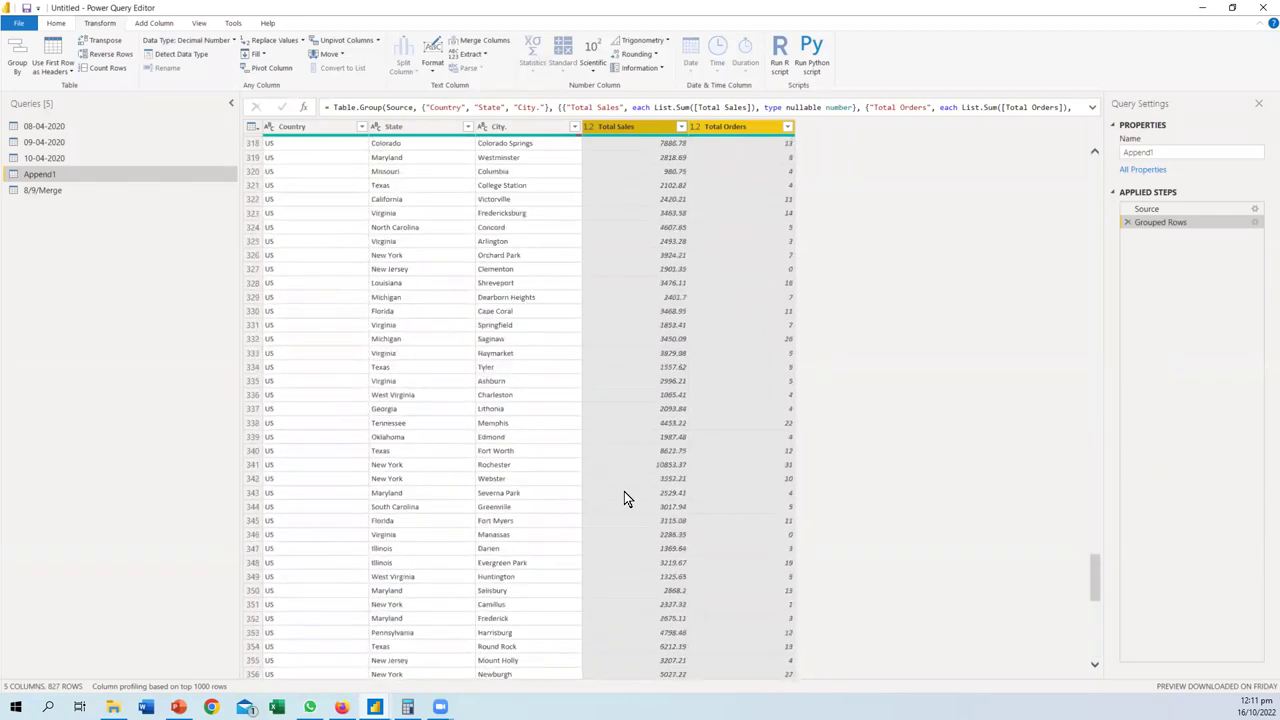
{"action": "scroll", "coordinate": [627, 517], "scroll_direction": "down", "scroll_amount": 20}
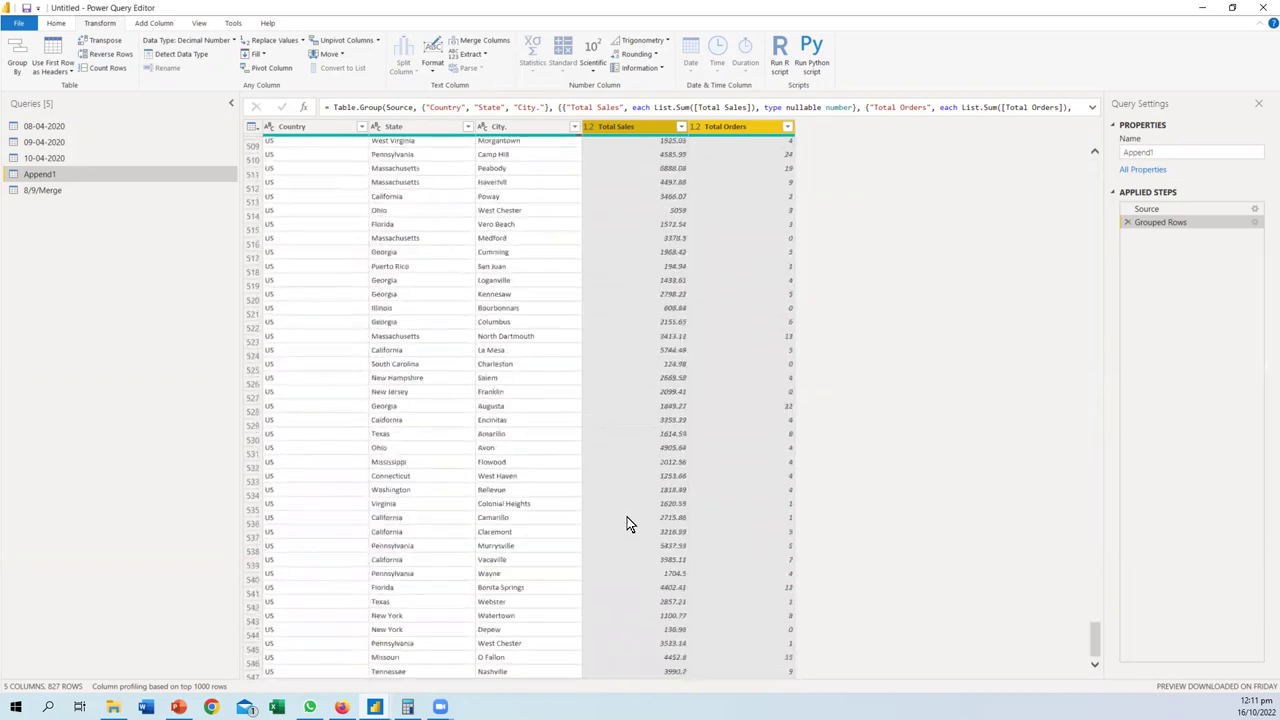
{"action": "scroll", "coordinate": [627, 529], "scroll_direction": "up", "scroll_amount": 20}
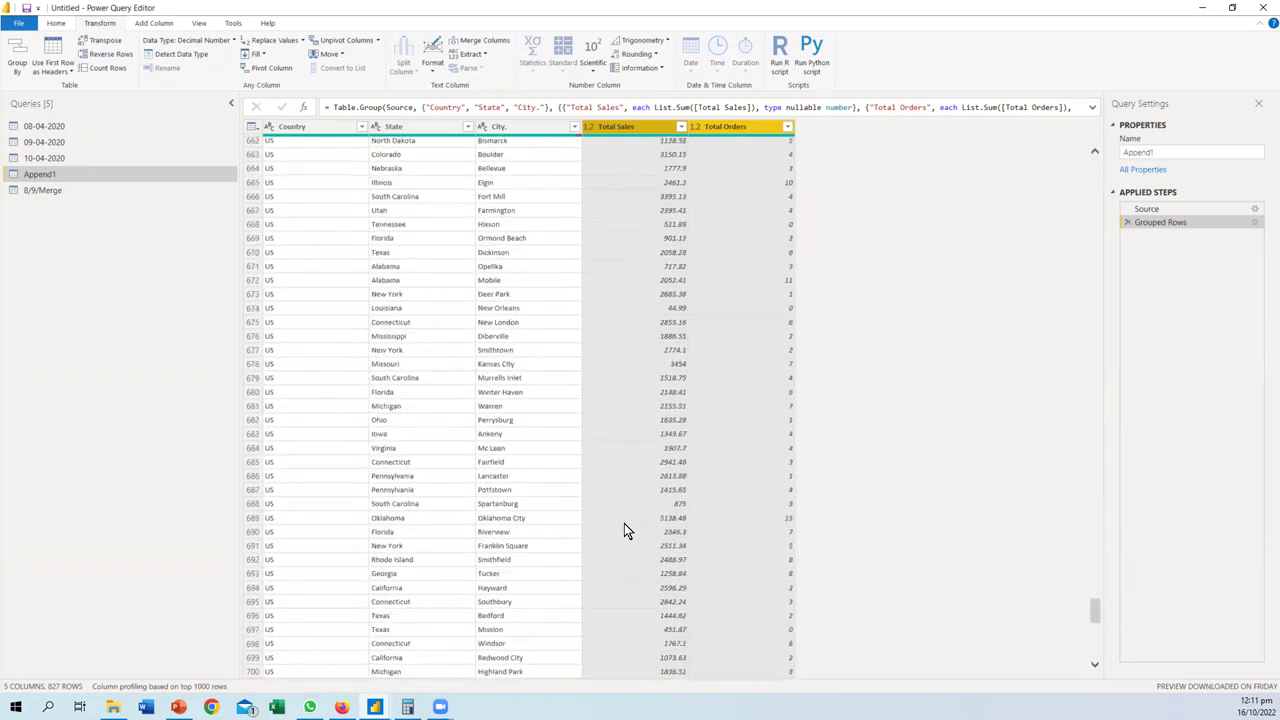
{"action": "scroll", "coordinate": [624, 519], "scroll_direction": "up", "scroll_amount": 20}
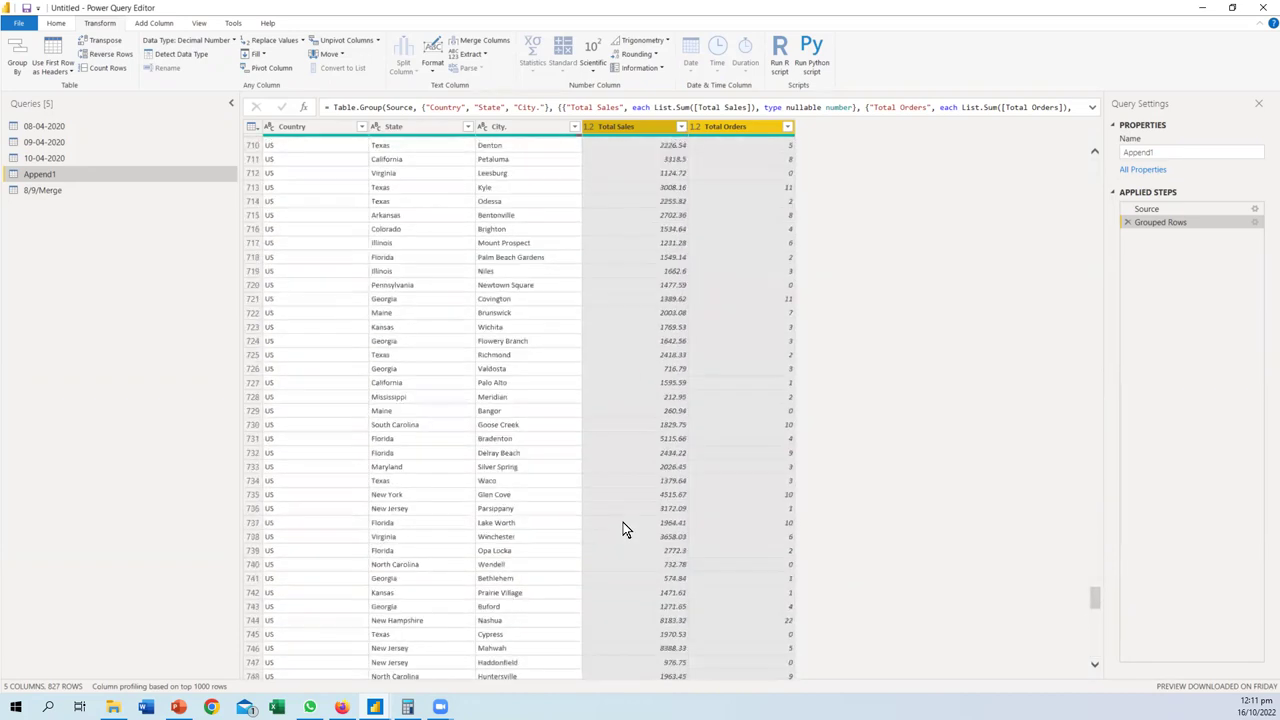
{"action": "scroll", "coordinate": [623, 519], "scroll_direction": "up", "scroll_amount": 20}
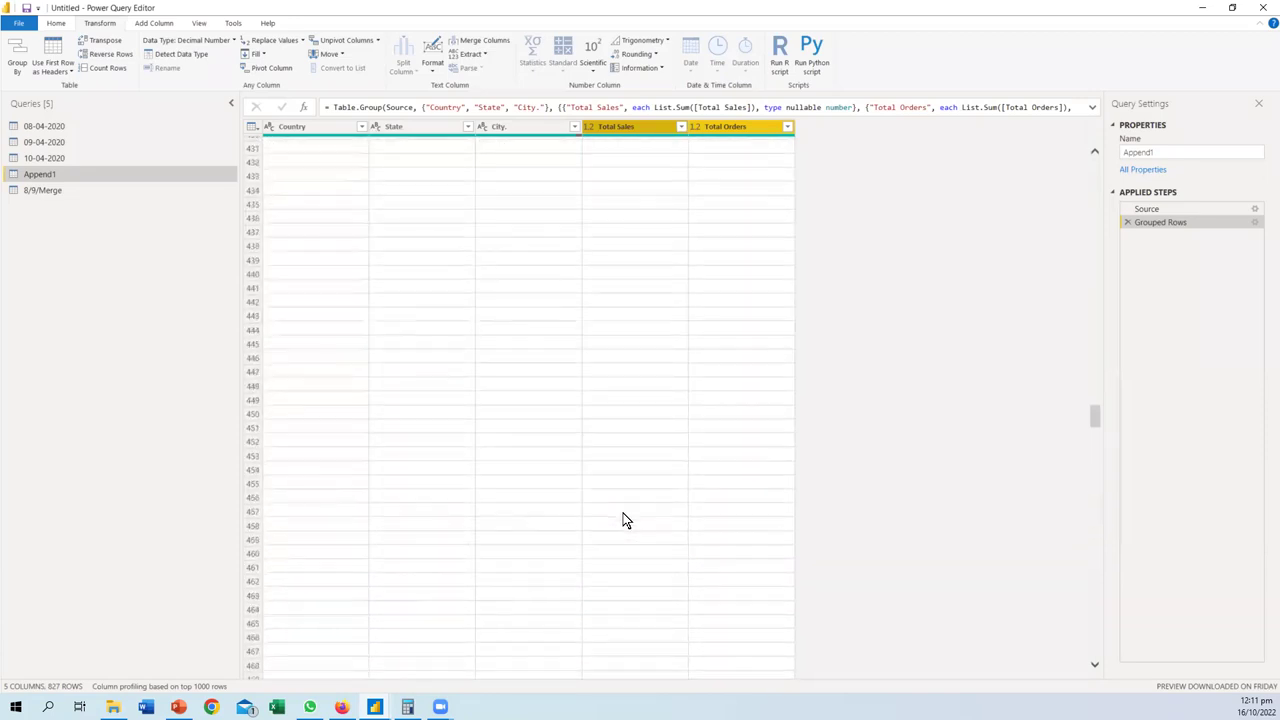
{"action": "scroll", "coordinate": [623, 515], "scroll_direction": "up", "scroll_amount": 20}
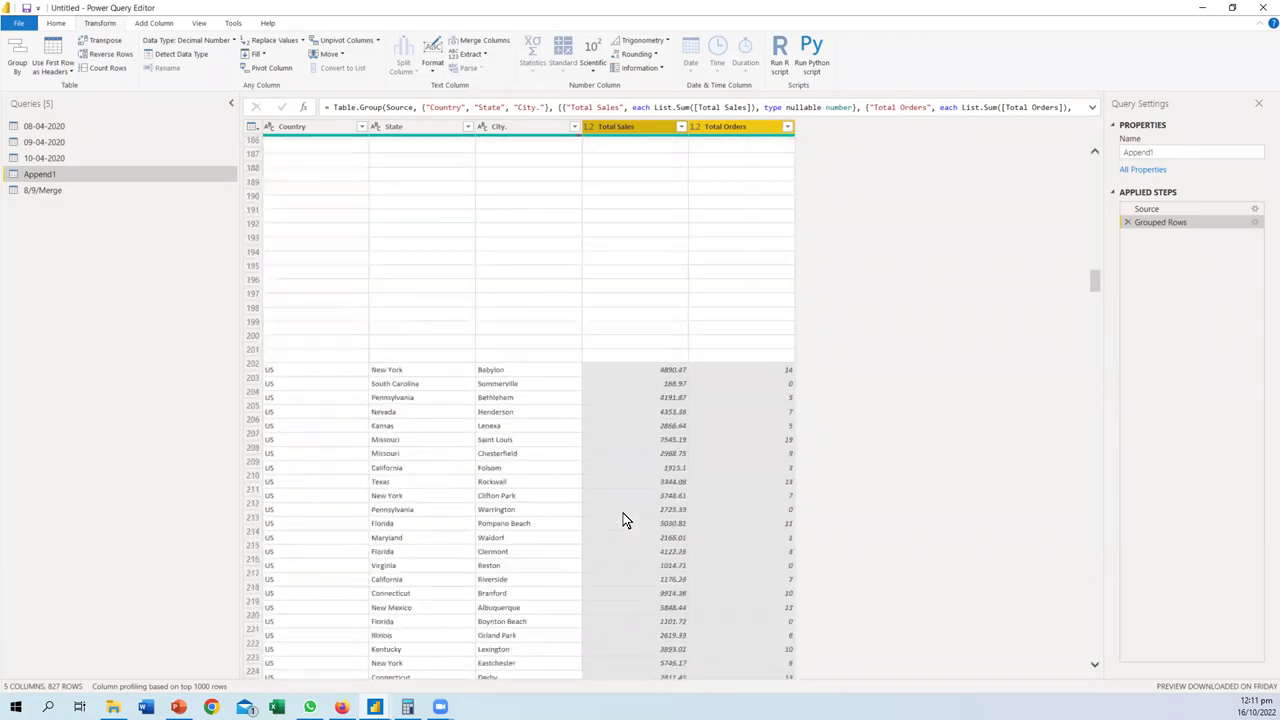
{"action": "scroll", "coordinate": [621, 508], "scroll_direction": "up", "scroll_amount": 20}
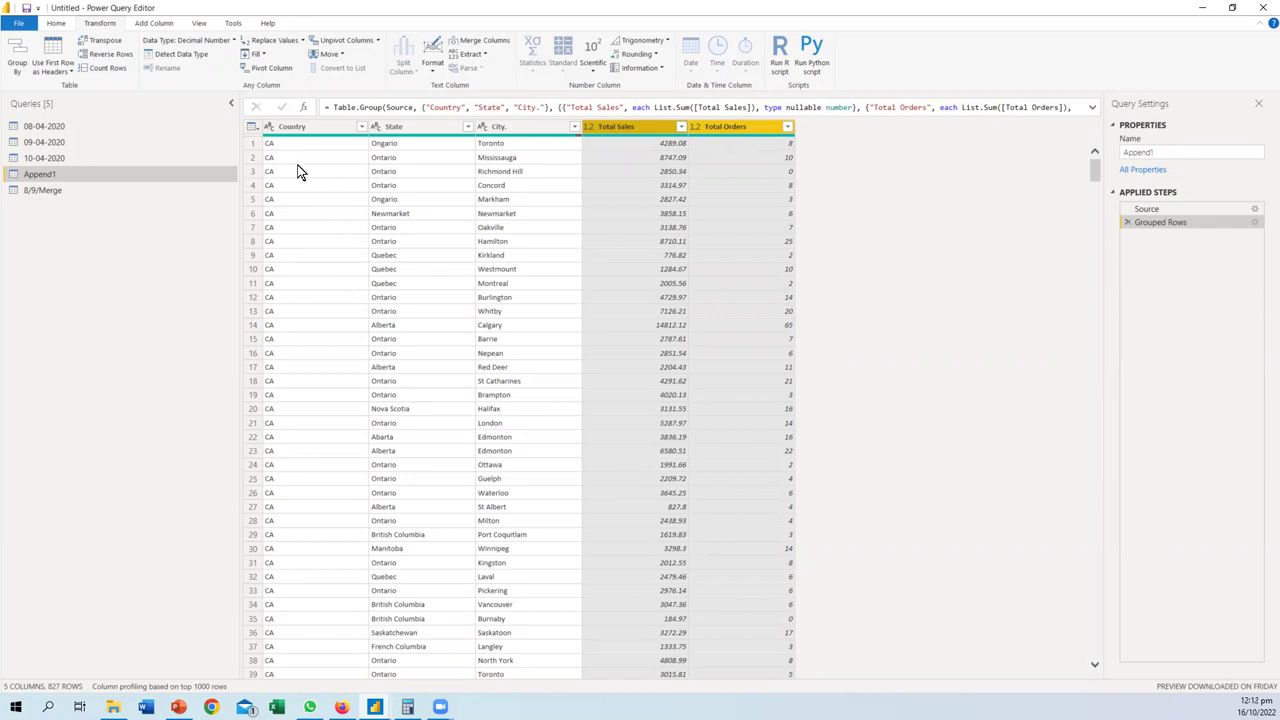
{"action": "left_click", "coordinate": [1128, 223]}
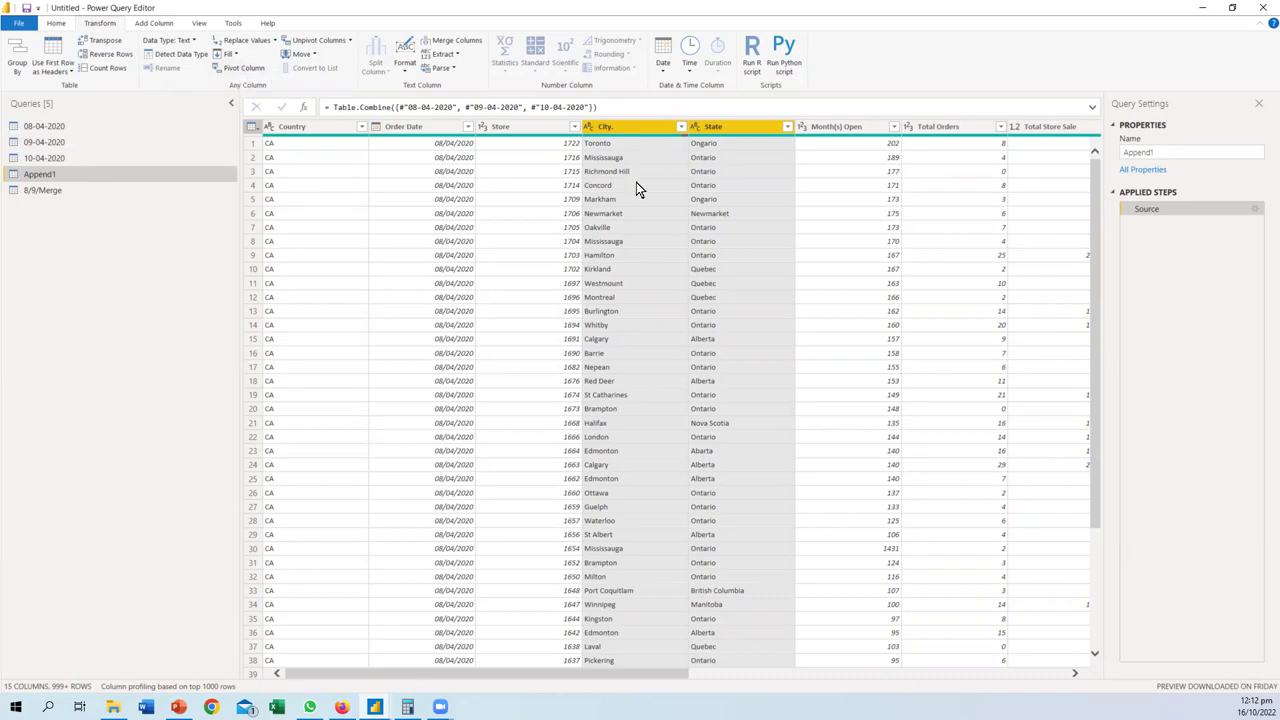
- Duplicate the 08-04-2020 query, then delete the 08-04-2020 (2) copy
{"action": "left_click", "coordinate": [60, 127]}
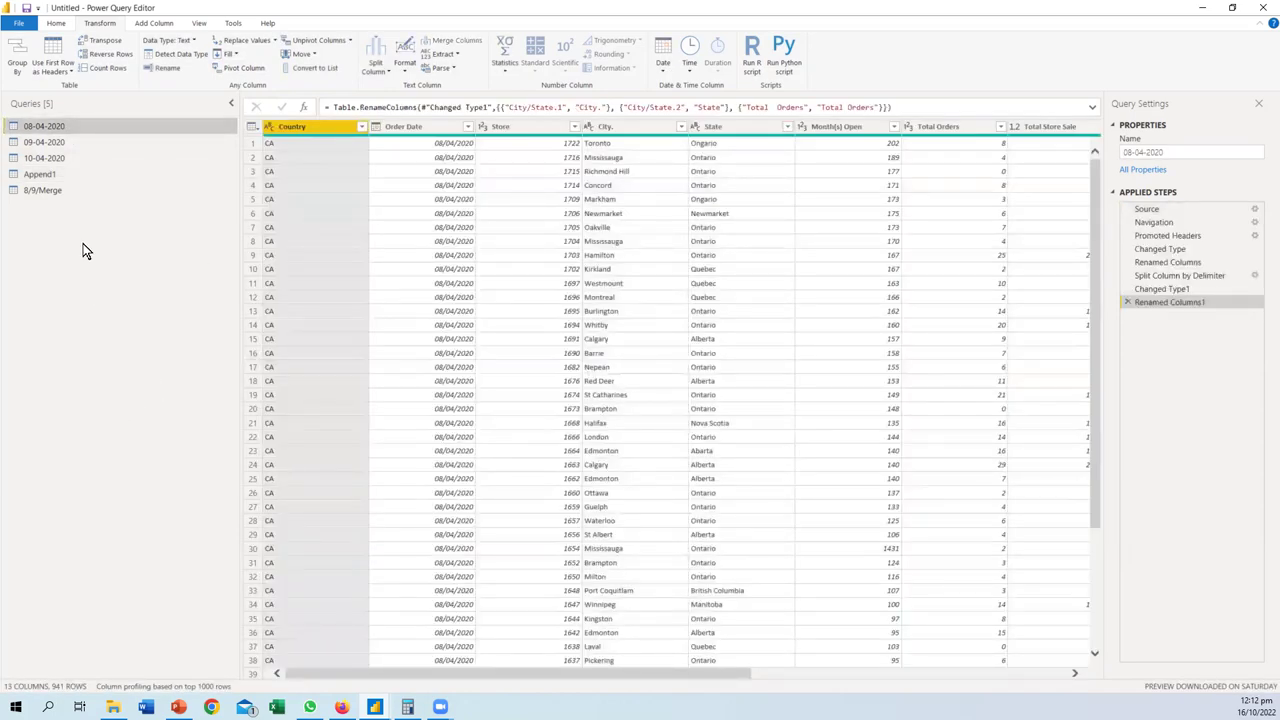
{"action": "key", "text": "ctrl+c"}
{"action": "key", "text": "ctrl+v"}
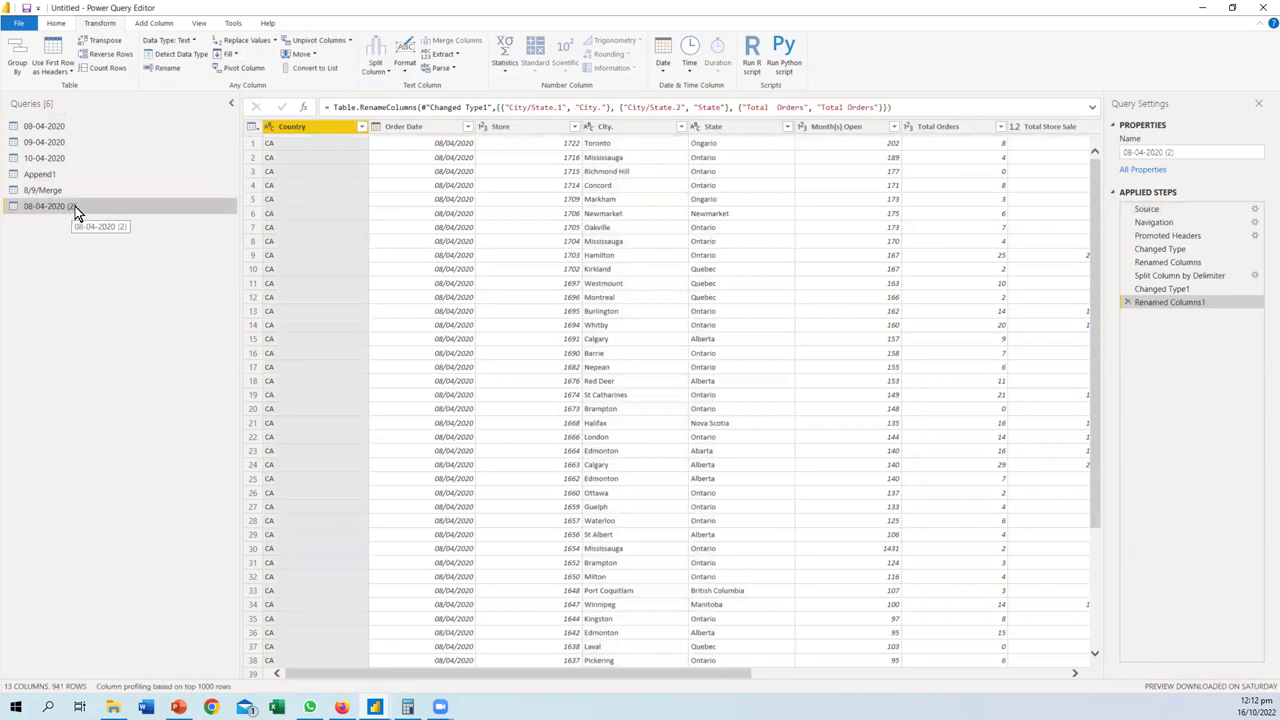
{"action": "double_click", "coordinate": [75, 206]}
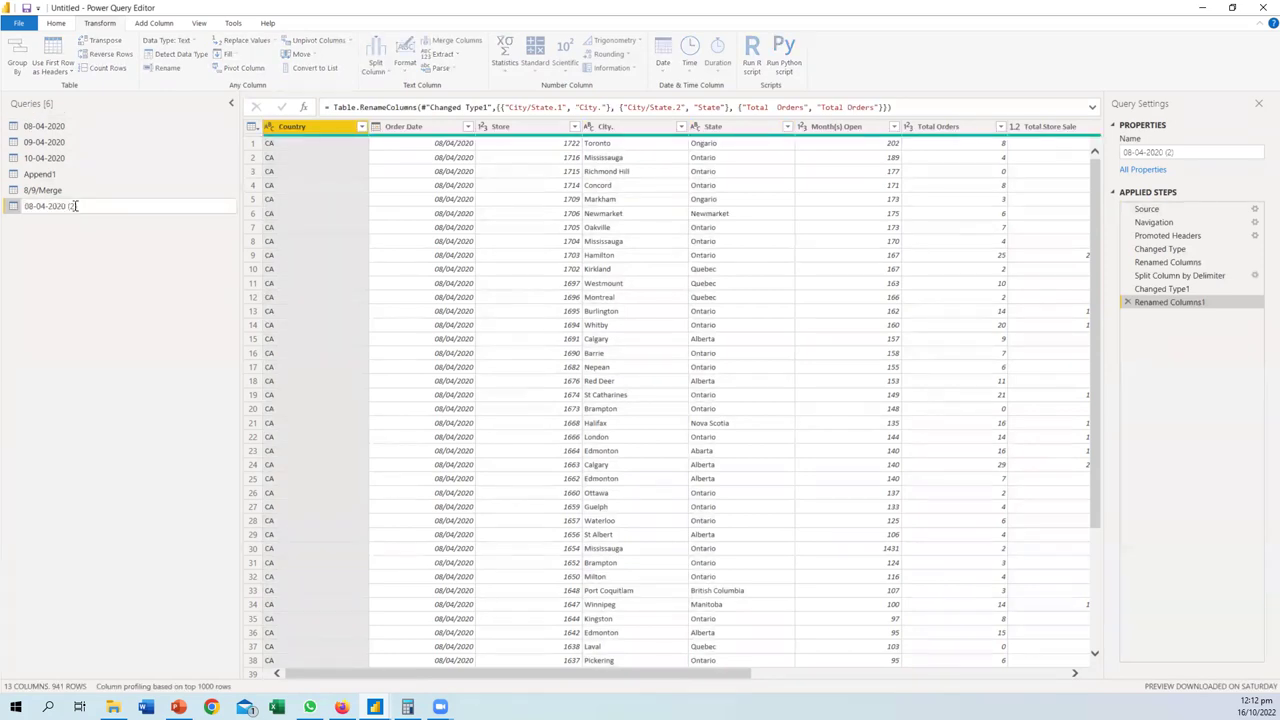
{"action": "key", "text": "BackSpace"}
{"action": "key", "text": "BackSpace"}
{"action": "key", "text": "BackSpace"}
{"action": "key", "text": "BackSpace"}
{"action": "key", "text": "Return"}
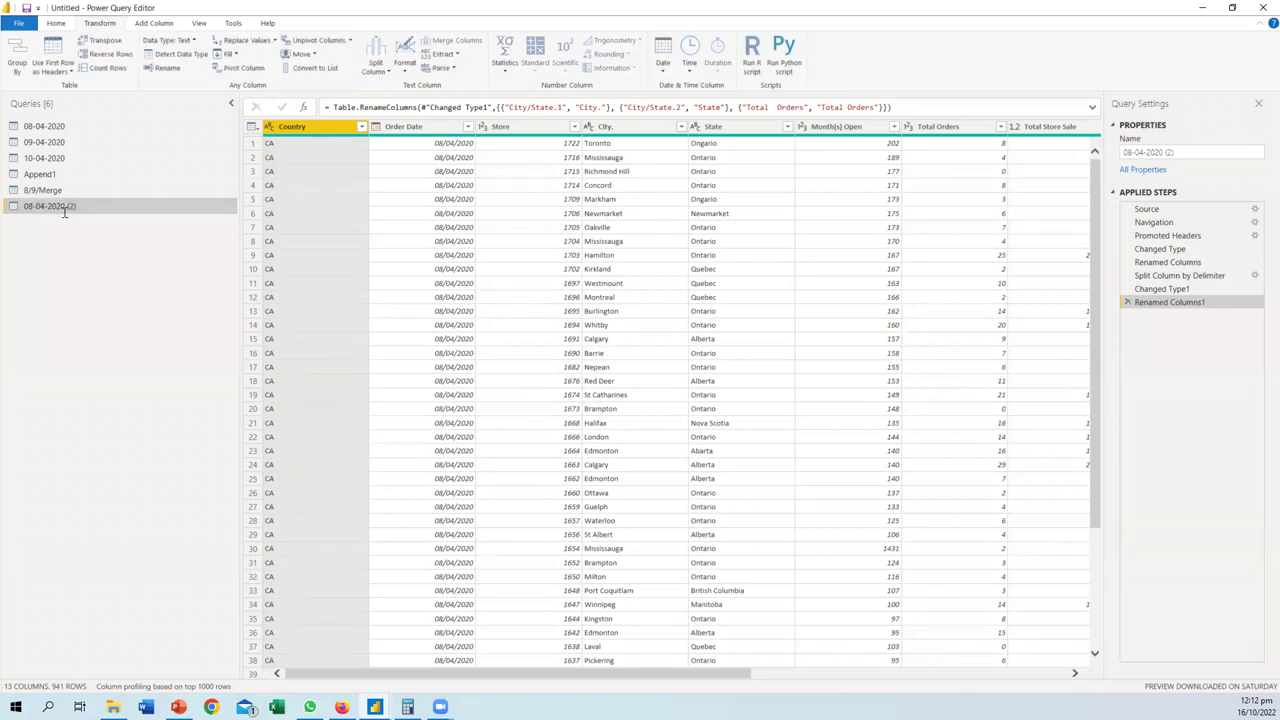
{"action": "key", "text": "Delete"}
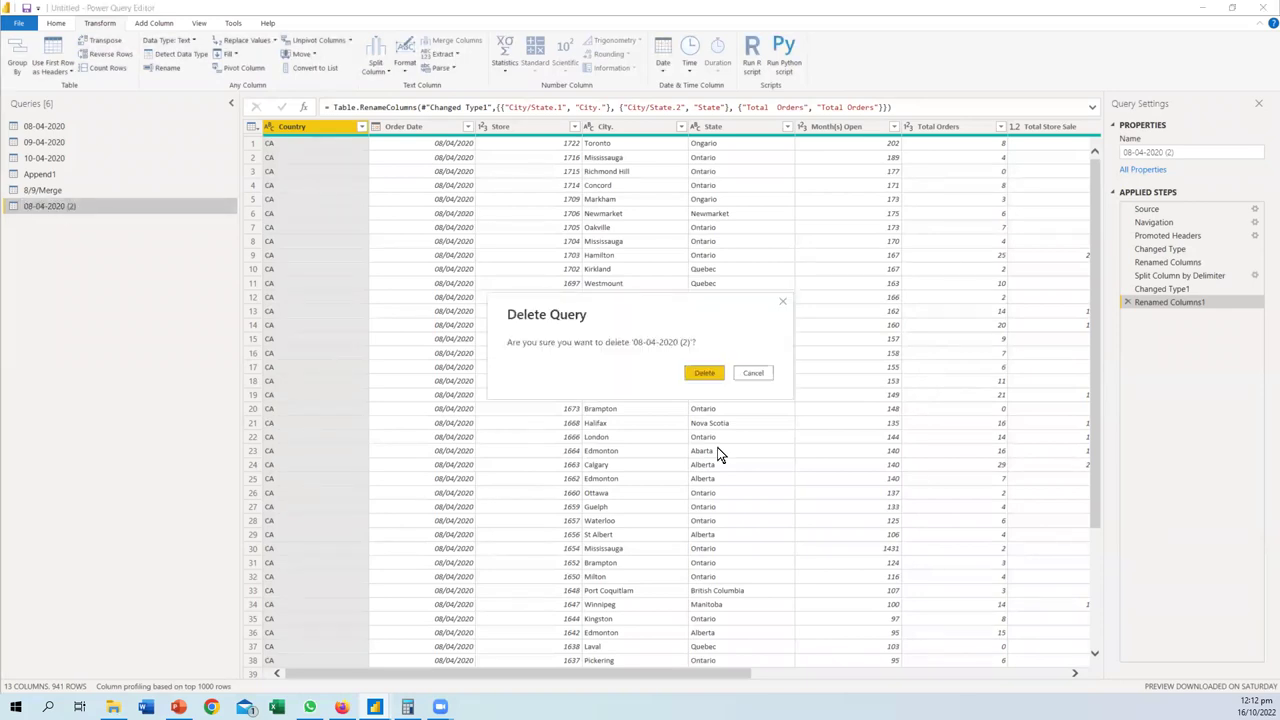
{"action": "left_click", "coordinate": [708, 376]}
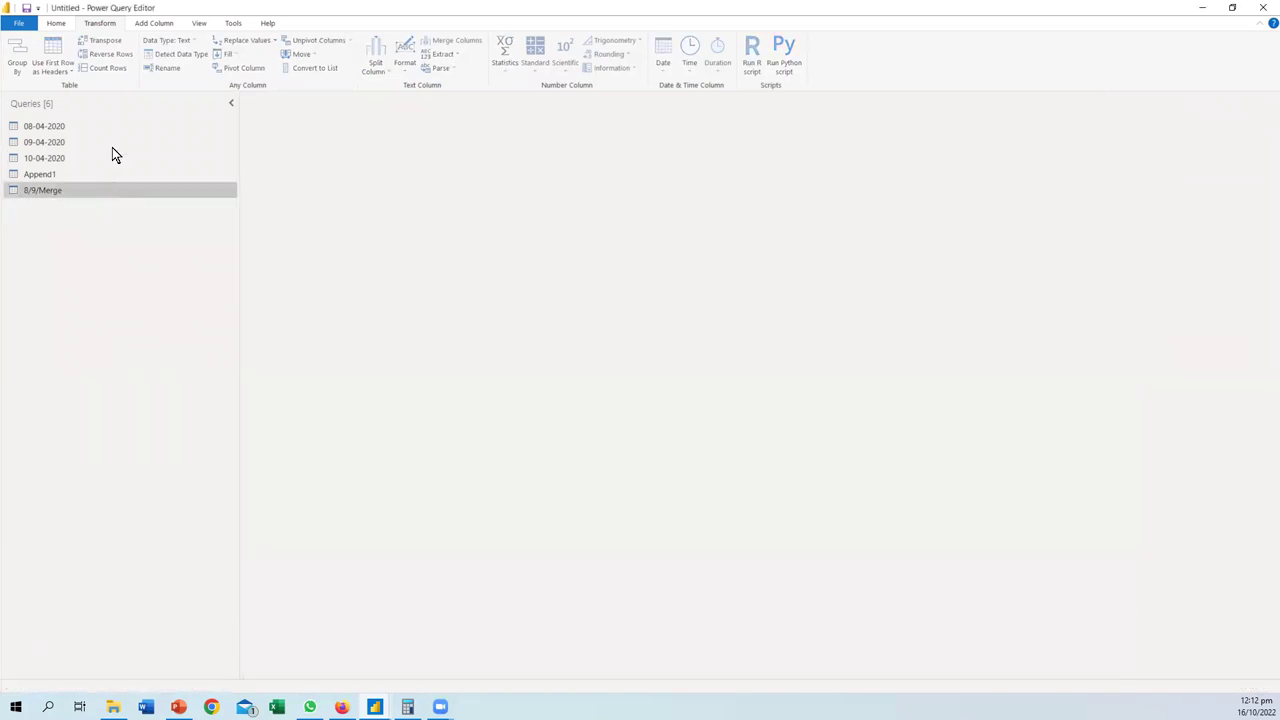
- Reselect the 08-04-2020 query and close the Power Query Editor
{"action": "left_click", "coordinate": [50, 126]}
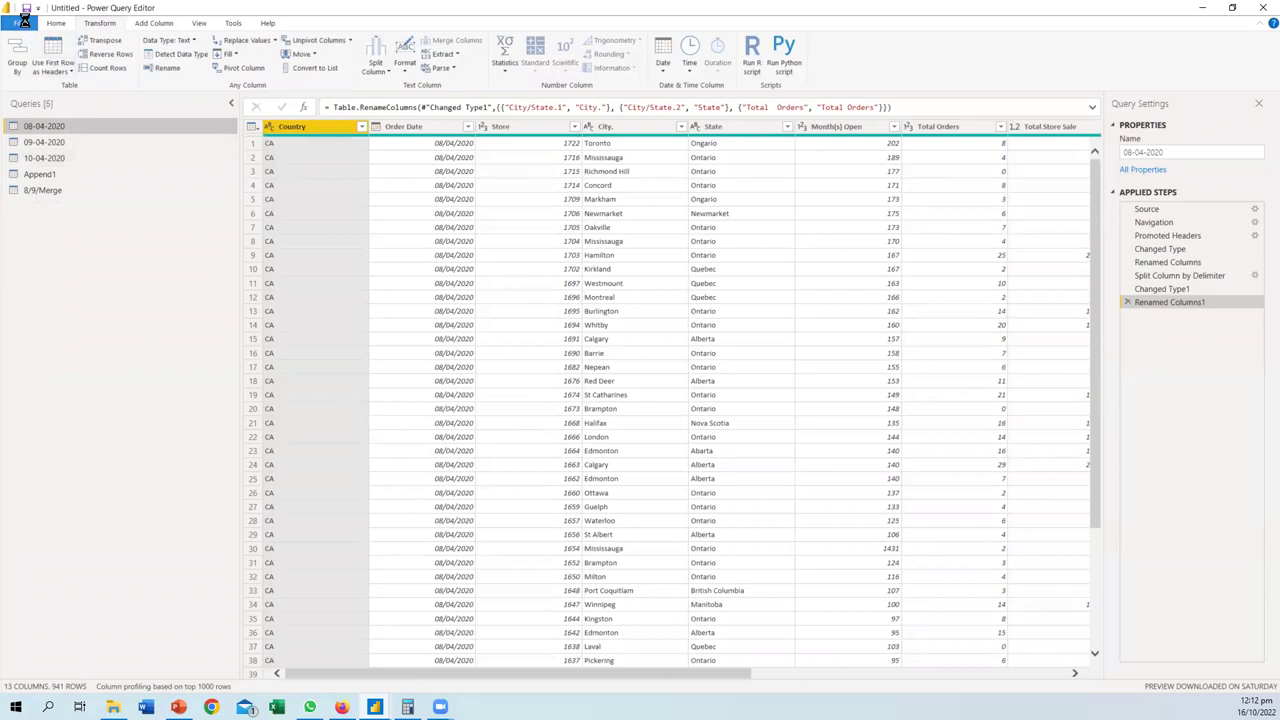
{"action": "left_click", "coordinate": [18, 22]}
{"action": "key", "text": "Escape"}
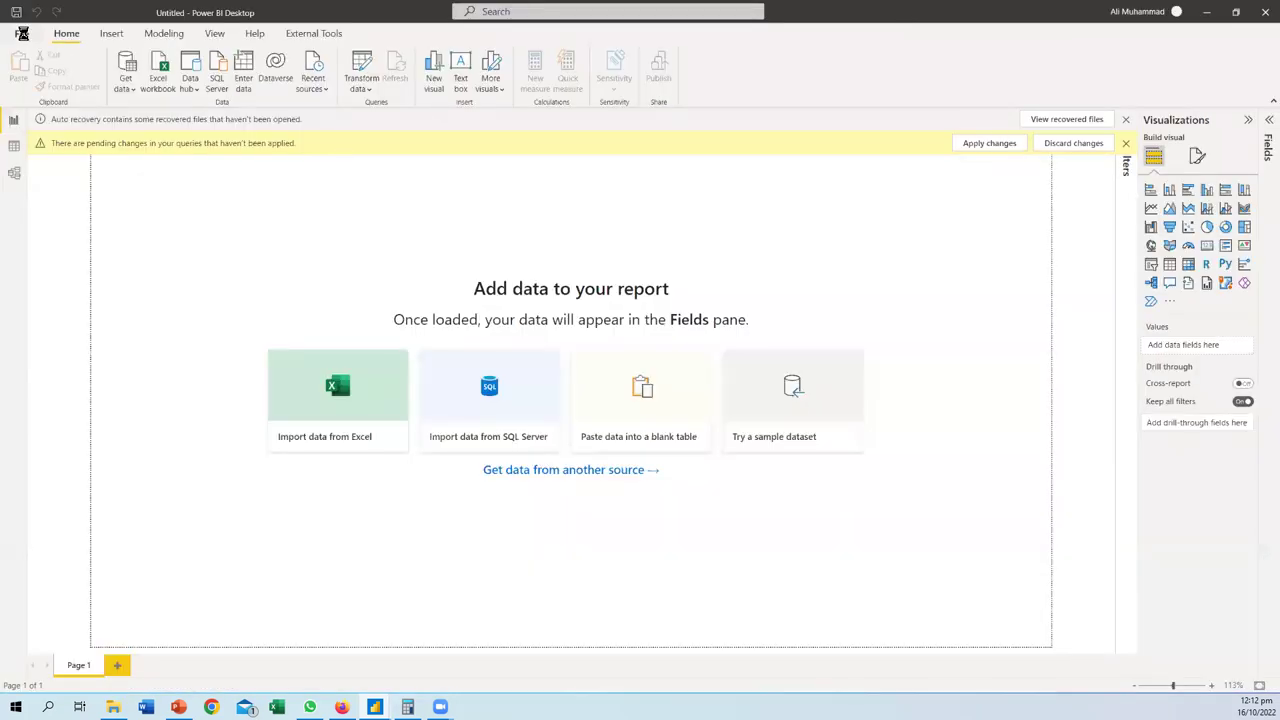
{"action": "left_click", "coordinate": [20, 33]}
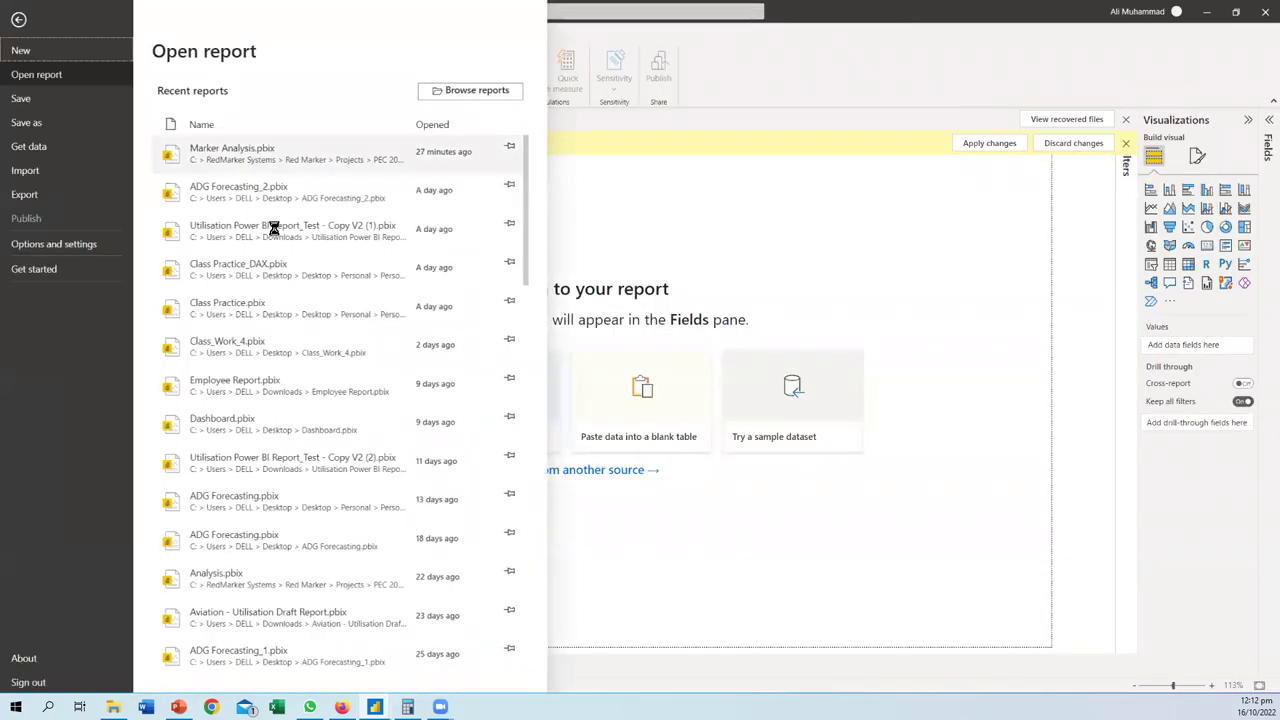
- Scroll through Power BI Desktop's recent reports list
{"action": "scroll", "coordinate": [272, 232], "scroll_direction": "down", "scroll_amount": 4}
{"action": "scroll", "coordinate": [268, 245], "scroll_direction": "down", "scroll_amount": 5}
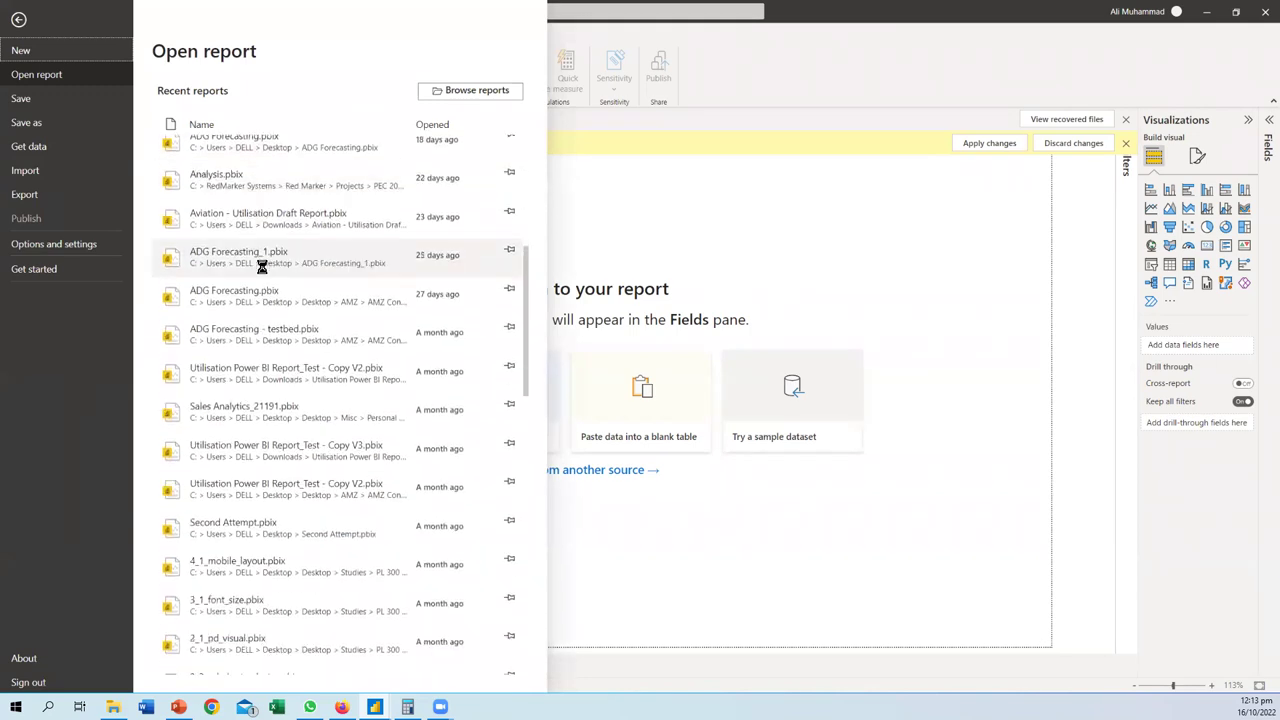
{"action": "scroll", "coordinate": [262, 266], "scroll_direction": "down", "scroll_amount": 4}
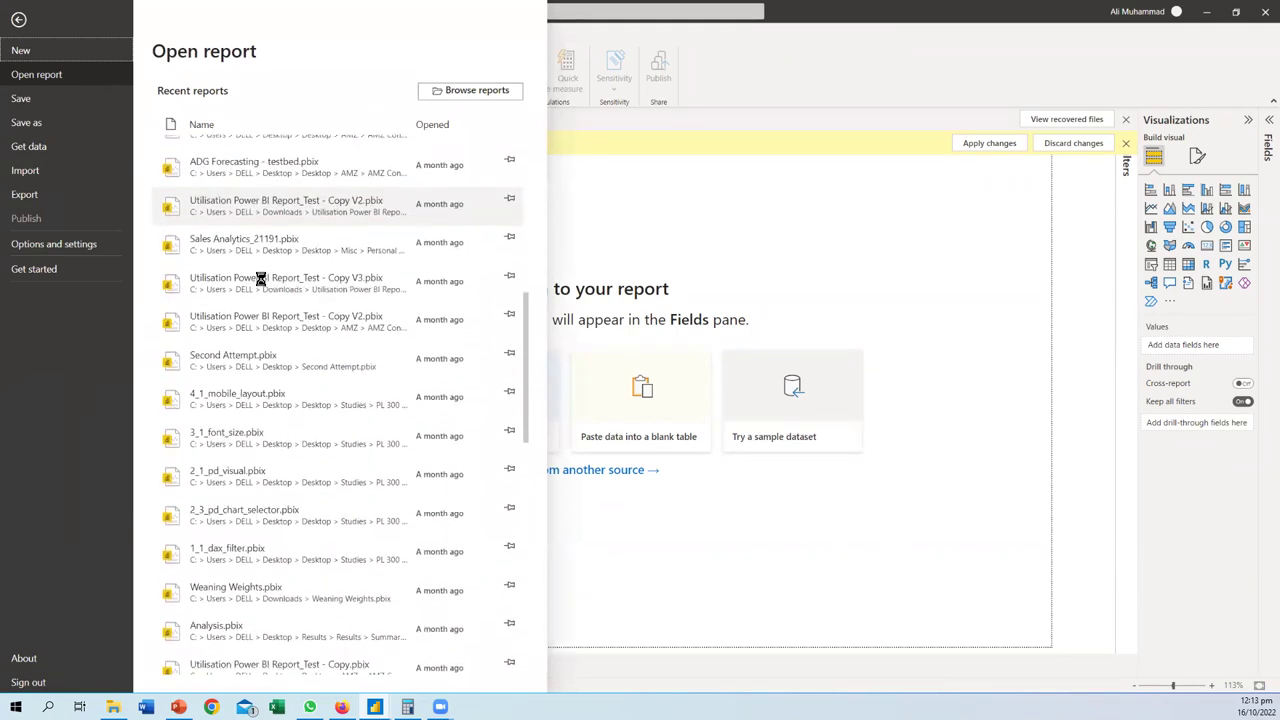
{"action": "scroll", "coordinate": [260, 280], "scroll_direction": "down", "scroll_amount": 2}
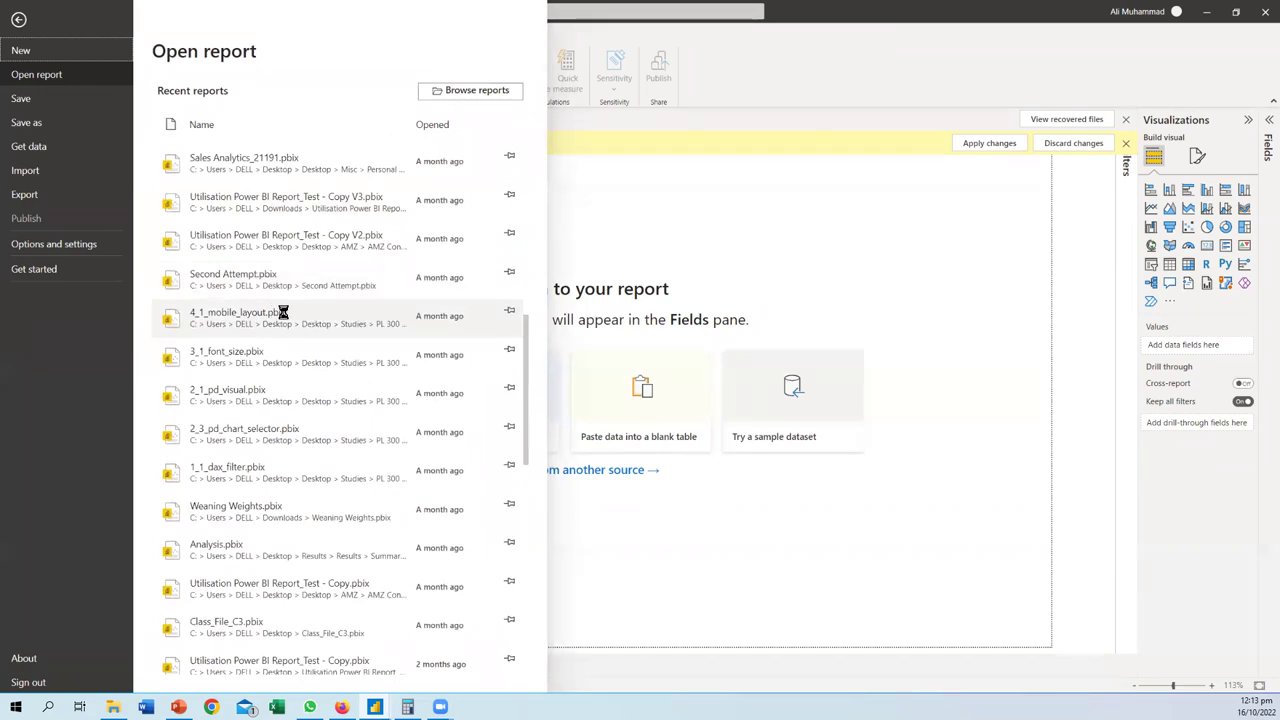
{"action": "scroll", "coordinate": [283, 312], "scroll_direction": "down", "scroll_amount": 1}
{"action": "scroll", "coordinate": [285, 310], "scroll_direction": "down", "scroll_amount": 3}
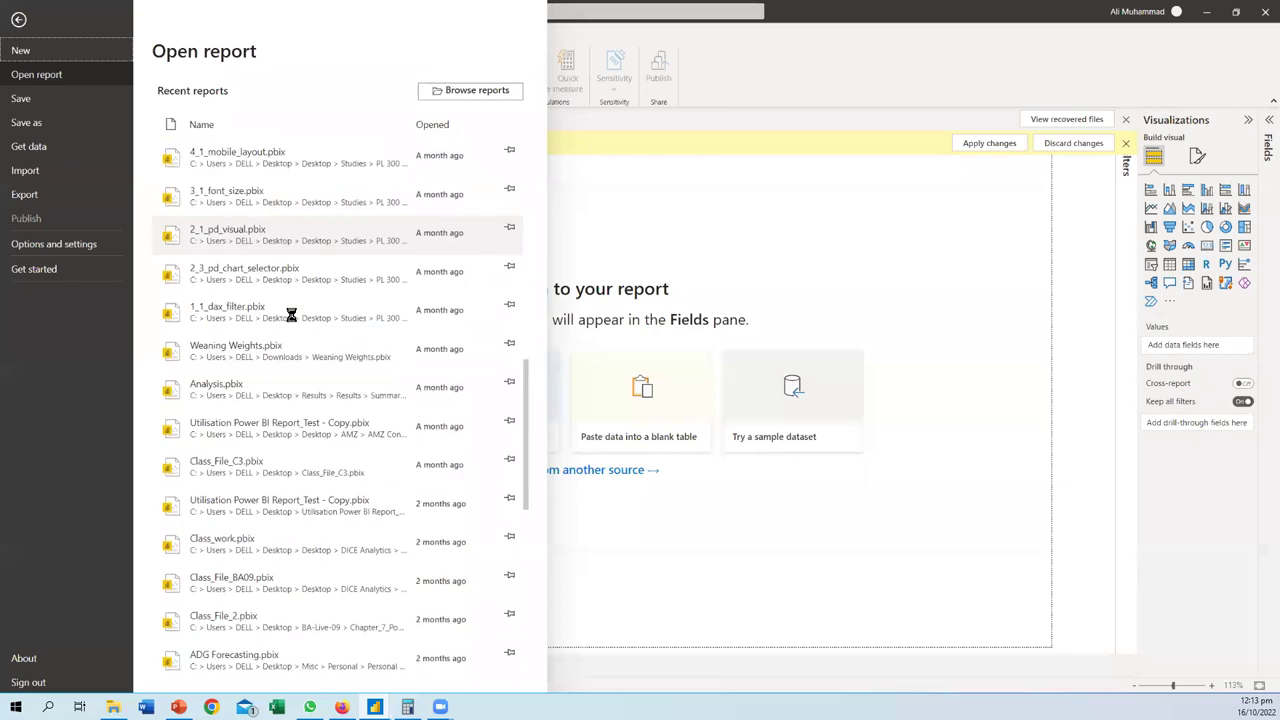
{"action": "scroll", "coordinate": [291, 315], "scroll_direction": "down", "scroll_amount": 4}
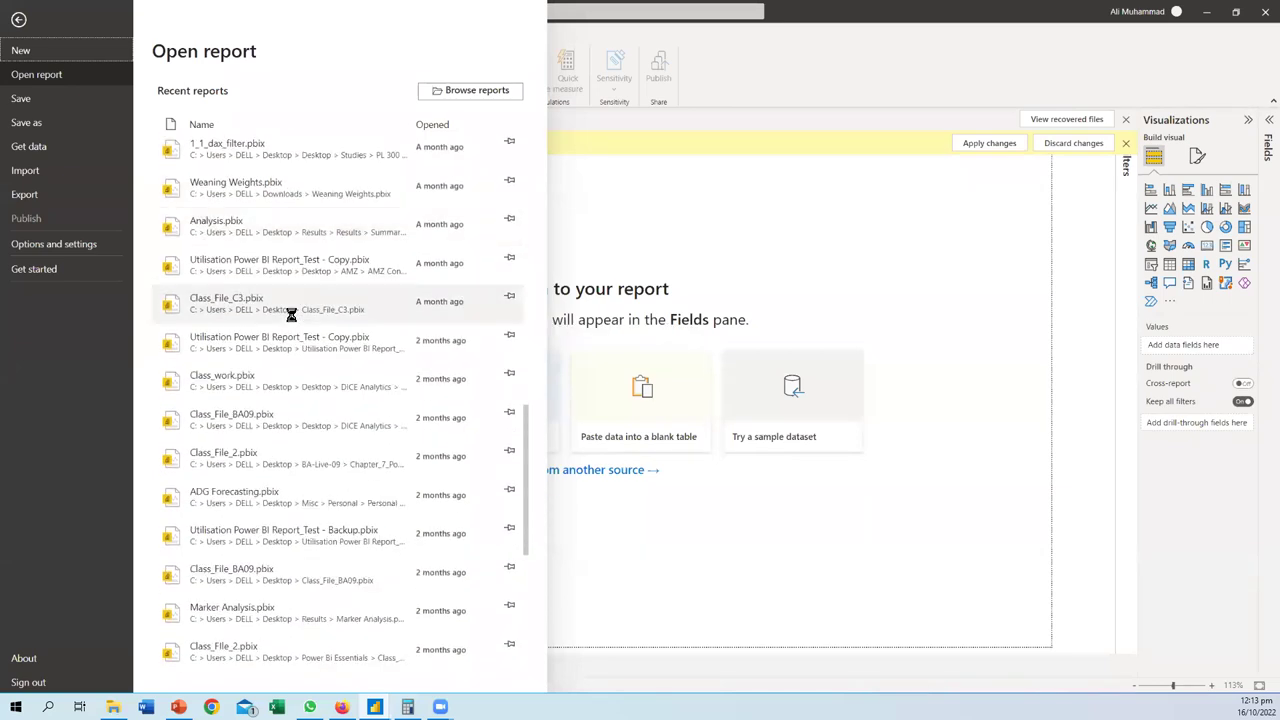
{"action": "scroll", "coordinate": [291, 315], "scroll_direction": "down", "scroll_amount": 2}
{"action": "scroll", "coordinate": [291, 315], "scroll_direction": "down", "scroll_amount": 2}
{"action": "scroll", "coordinate": [291, 315], "scroll_direction": "down", "scroll_amount": 7}
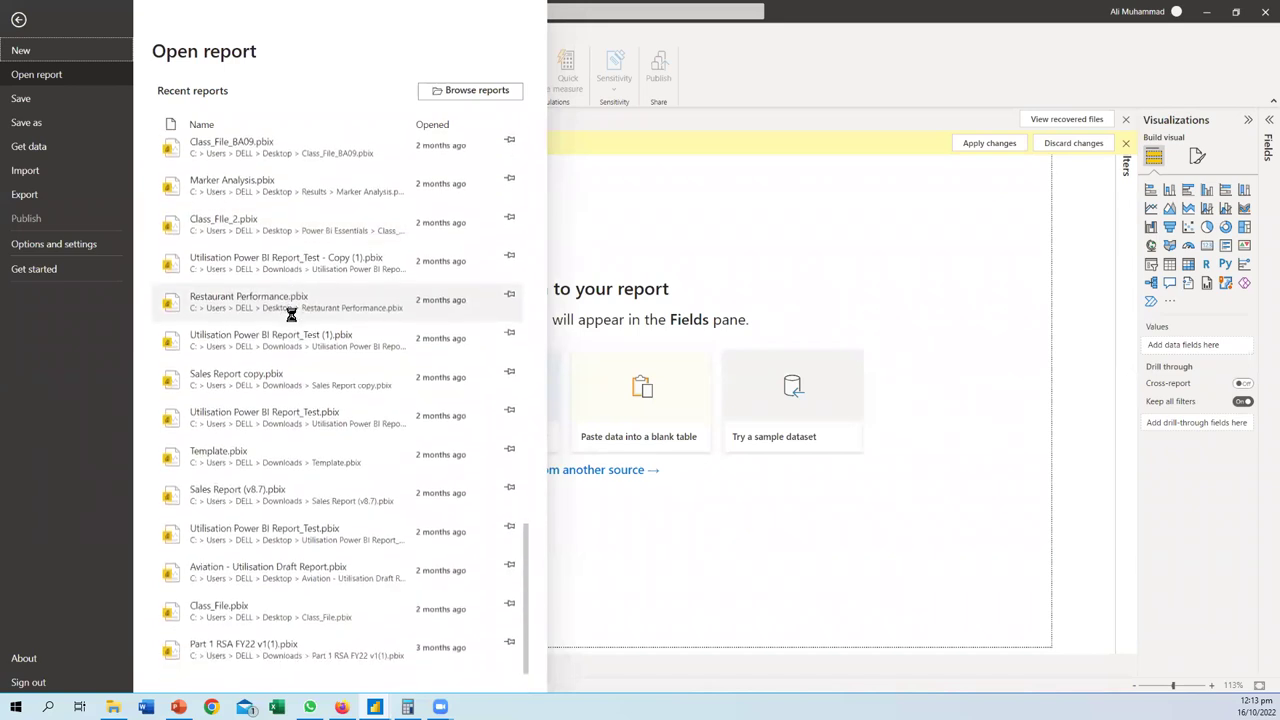
{"action": "scroll", "coordinate": [272, 368], "scroll_direction": "up", "scroll_amount": 15}
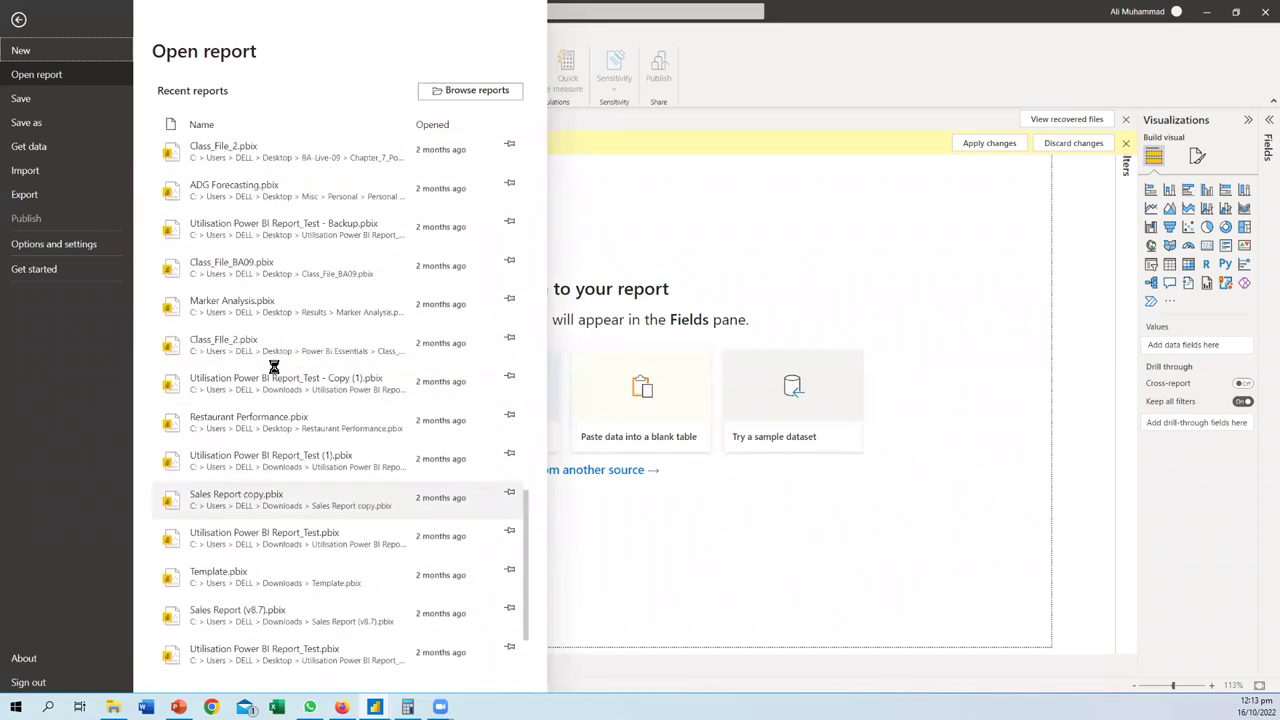
{"action": "scroll", "coordinate": [272, 368], "scroll_direction": "up", "scroll_amount": 5}
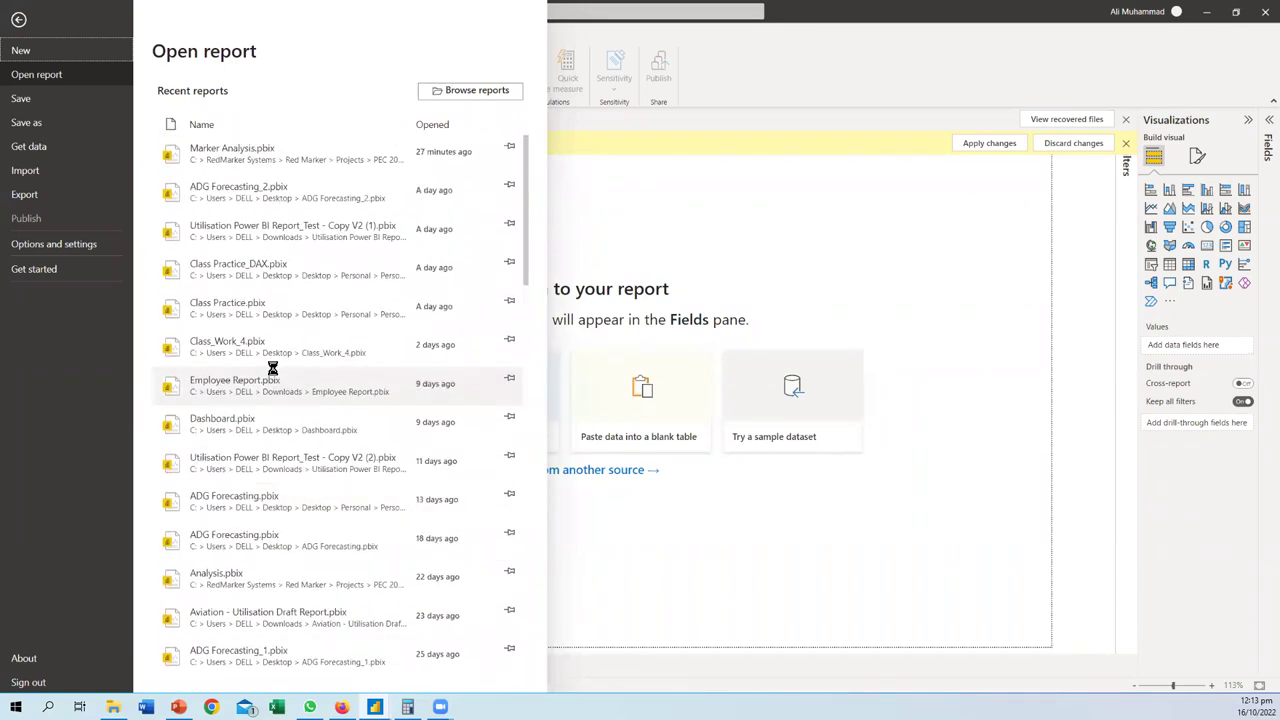
{"action": "scroll", "coordinate": [272, 368], "scroll_direction": "down", "scroll_amount": 6}
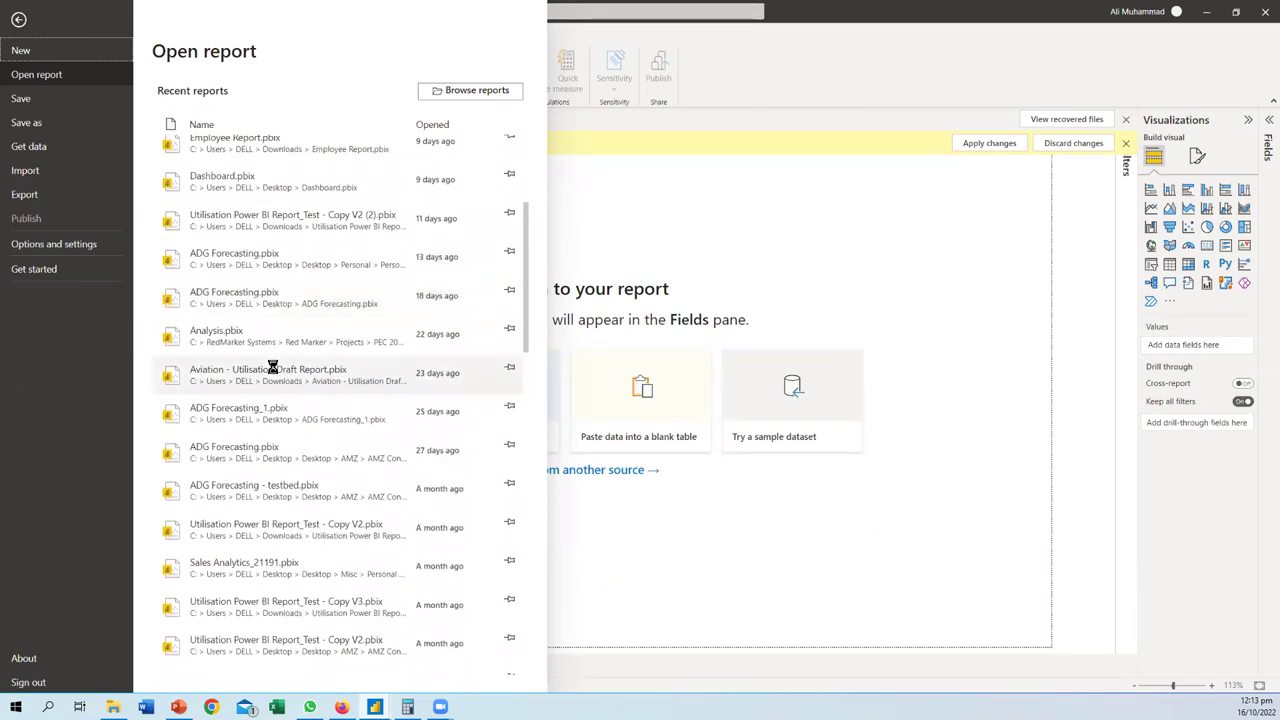
{"action": "scroll", "coordinate": [272, 368], "scroll_direction": "down", "scroll_amount": 2}
{"action": "scroll", "coordinate": [266, 390], "scroll_direction": "down", "scroll_amount": 6}
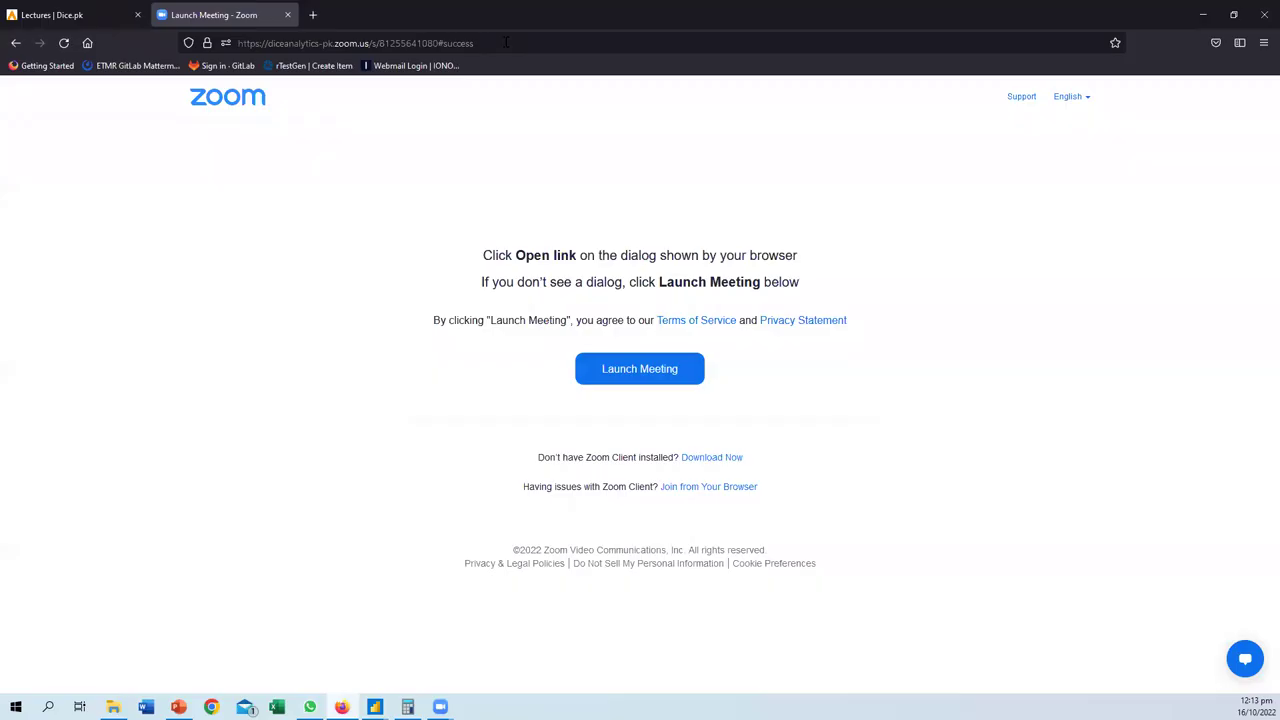
{"action": "left_click", "coordinate": [370, 43]}
{"action": "type", "text": "gmail.com"}
{"action": "key", "text": "Escape"}
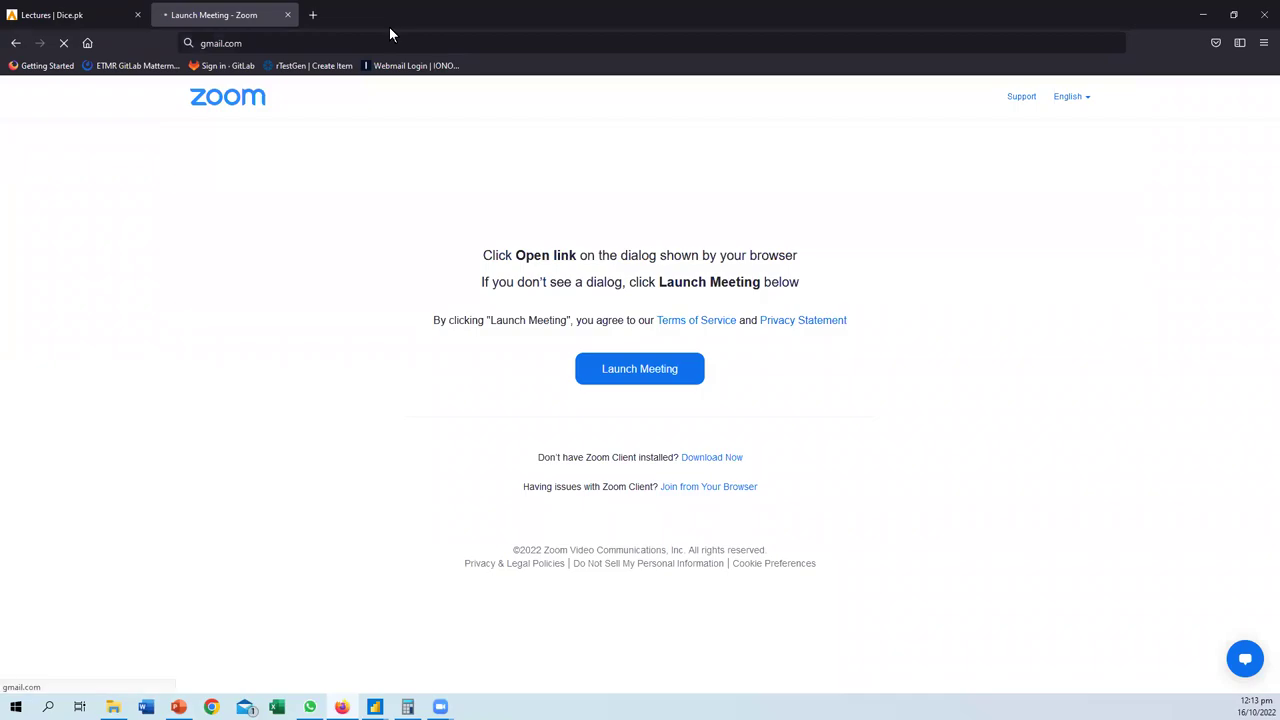
{"action": "key", "text": "super+d"}
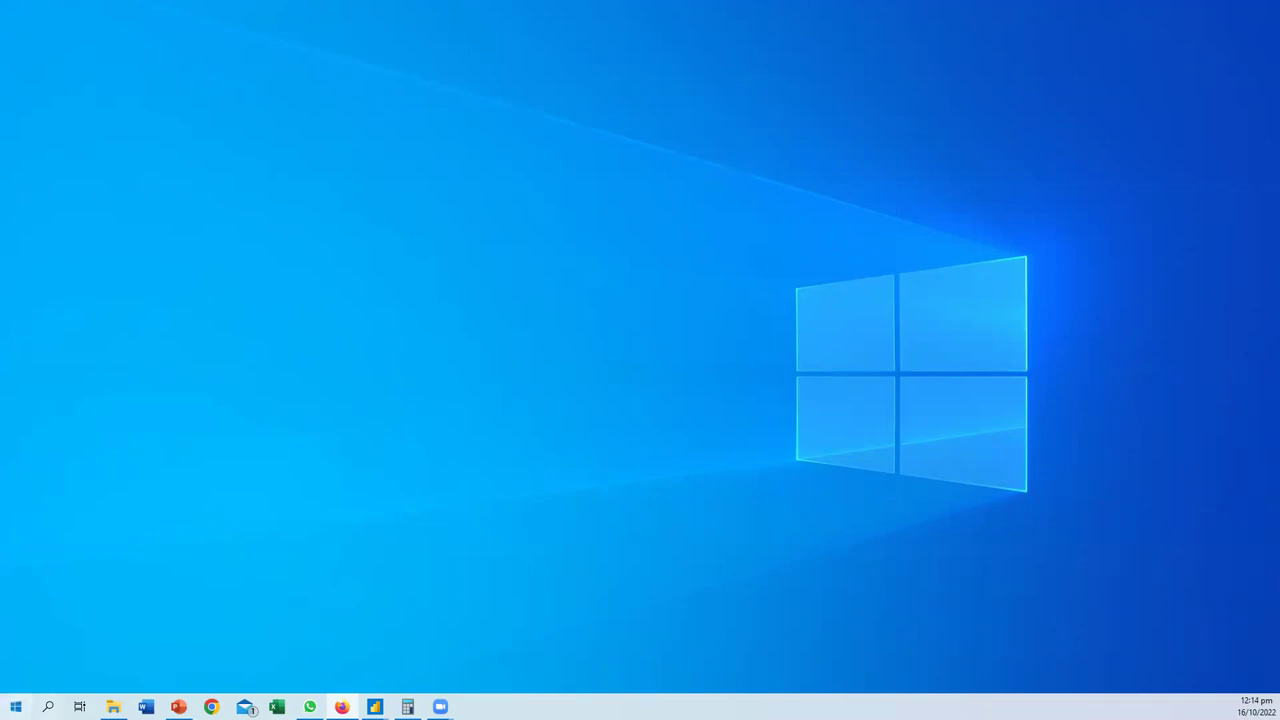
- Search Windows for 'Dashboard.pbi' and open the Dashboard report
{"action": "left_click", "coordinate": [16, 707]}
{"action": "type", "text": "Dashb"}
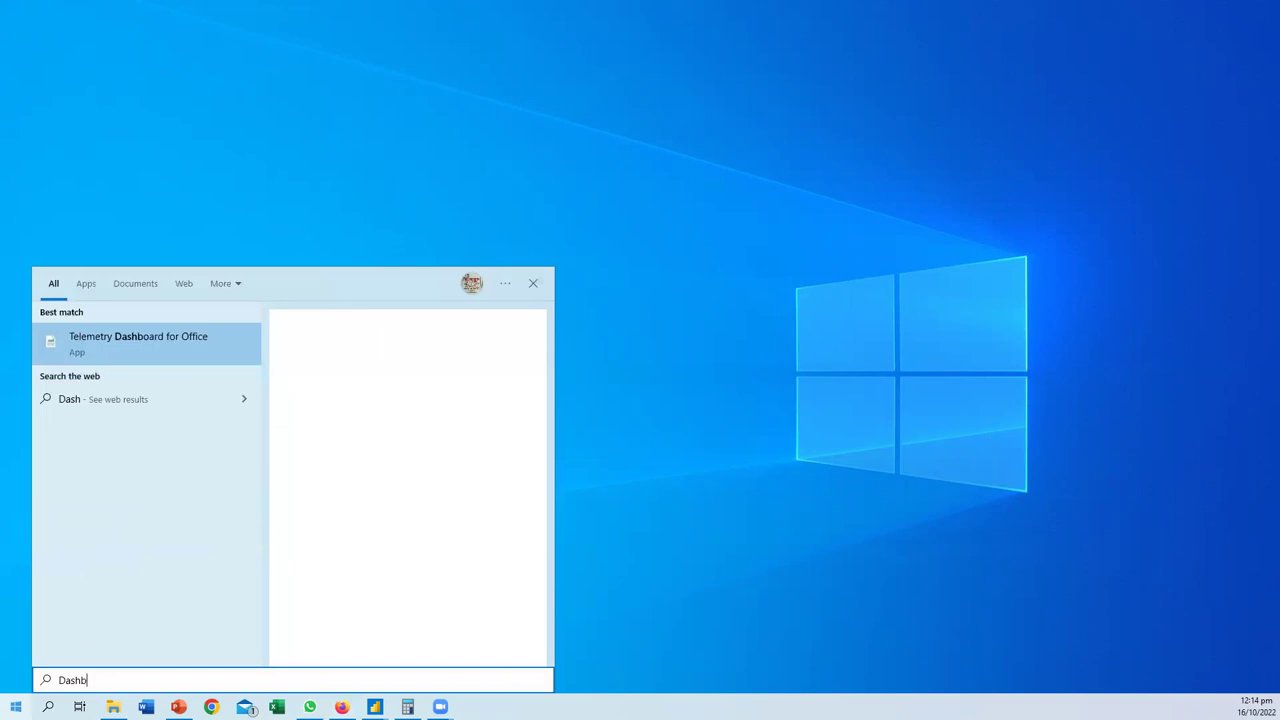
{"action": "type", "text": "oard."}
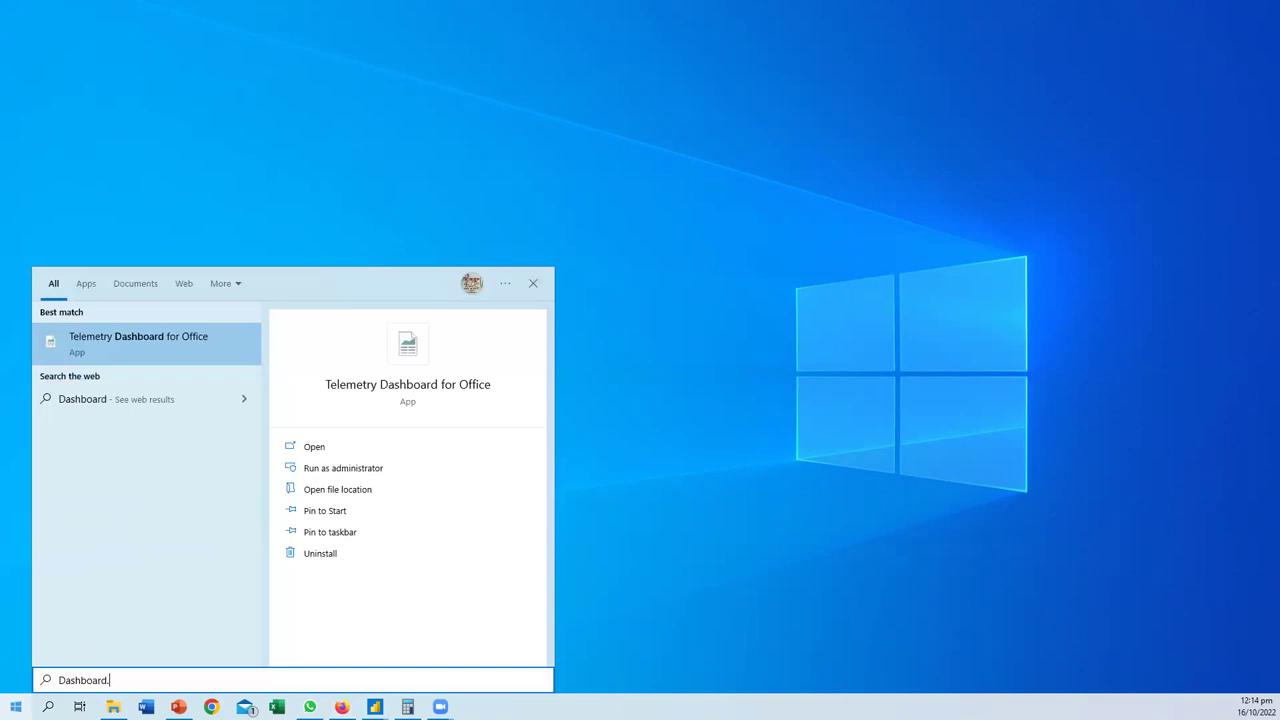
{"action": "type", "text": "pbi"}
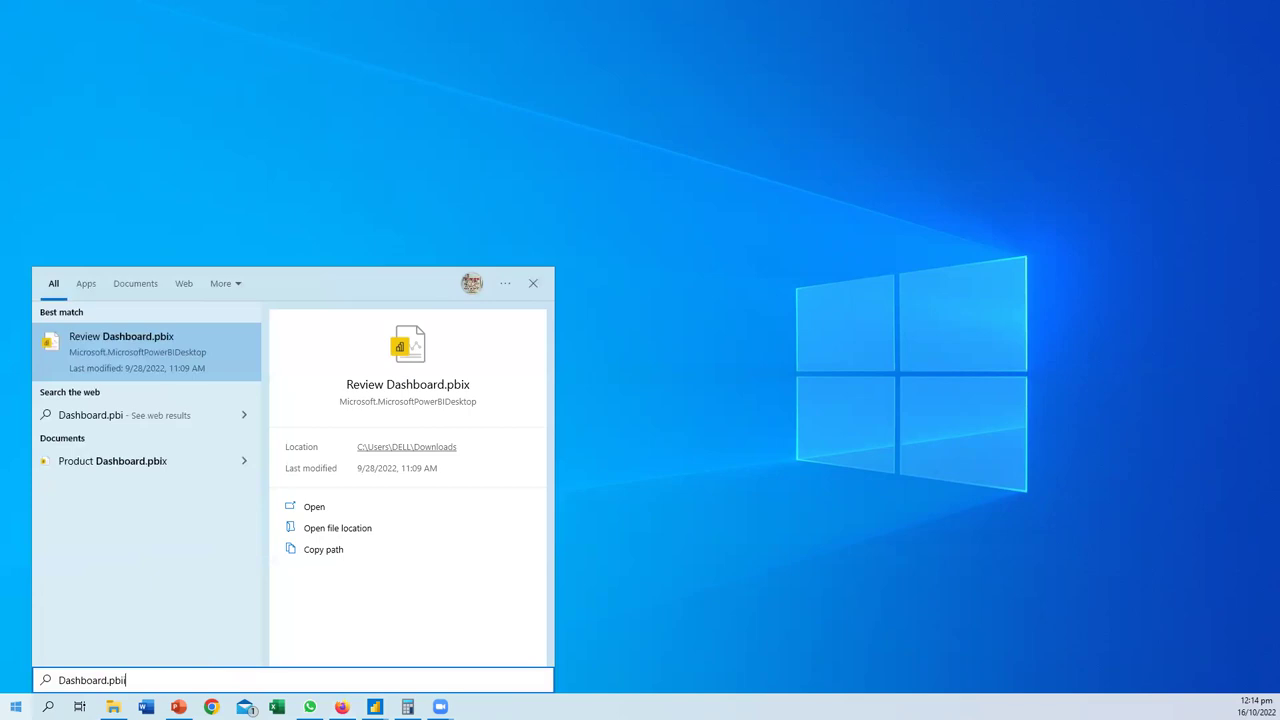
{"action": "key", "text": "Return"}
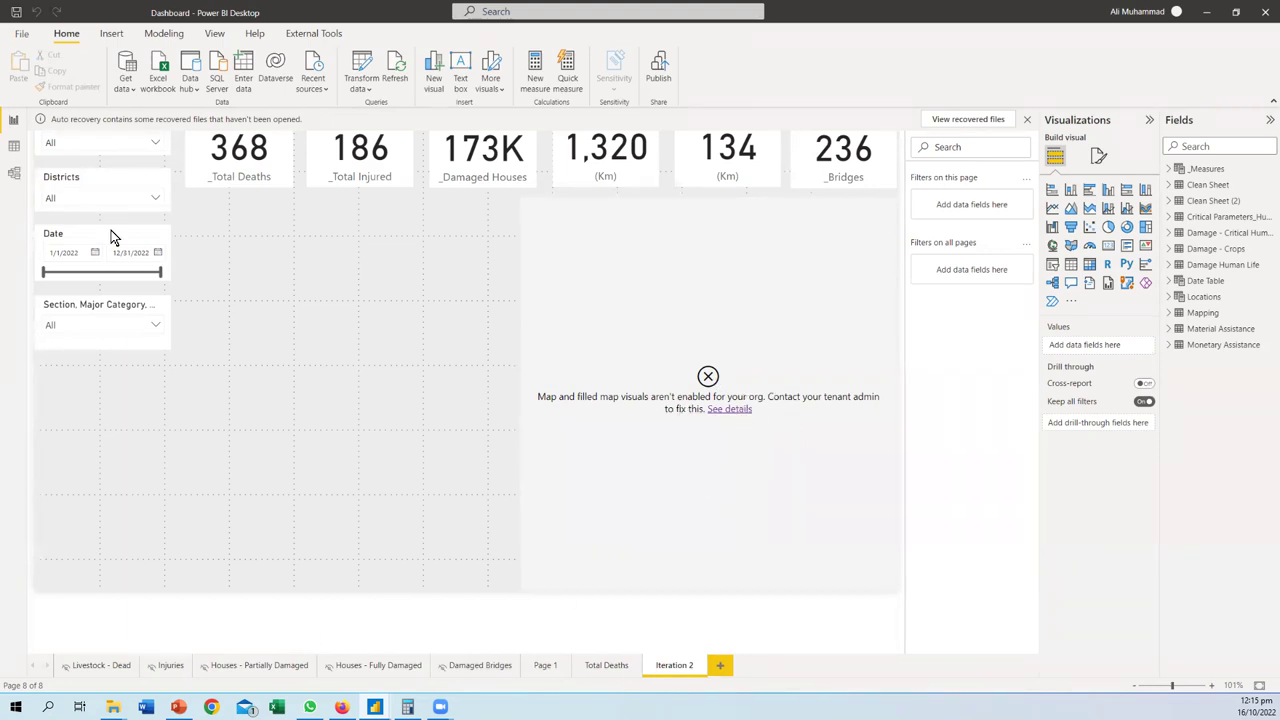
- Open the Livestock - Dead page and browse the Model and Data views
{"action": "left_click", "coordinate": [95, 666]}
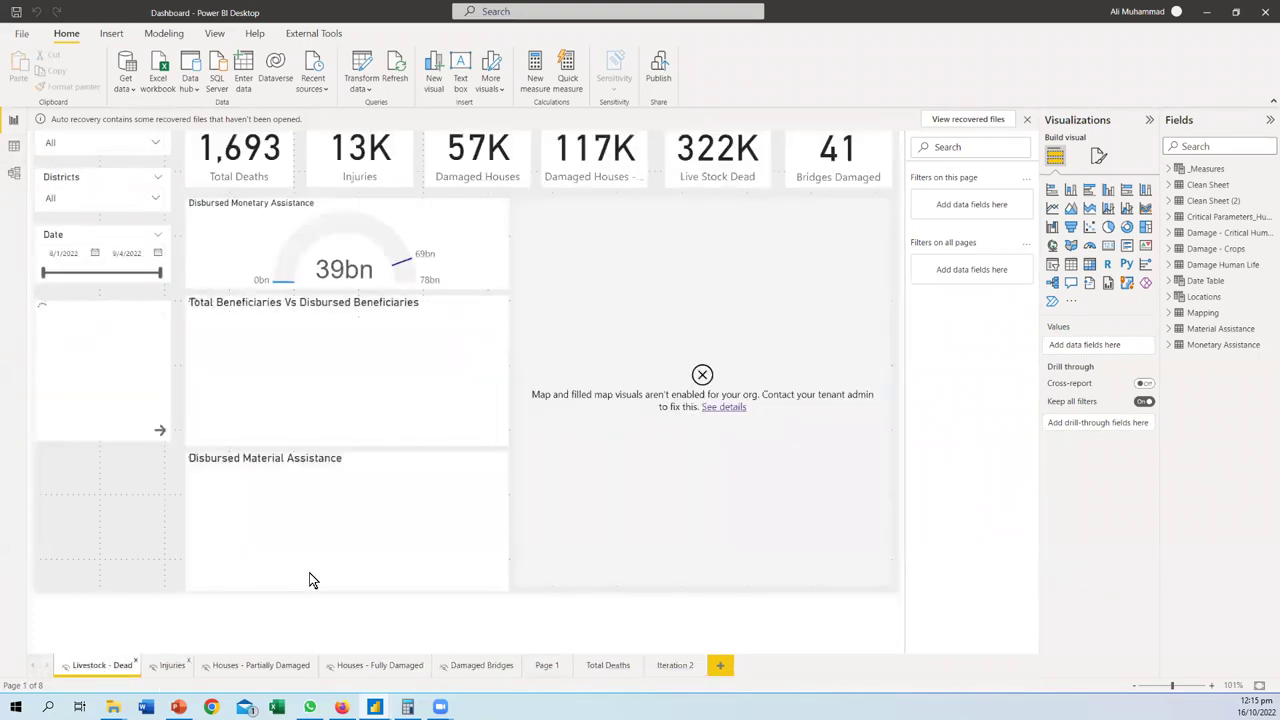
{"action": "left_click", "coordinate": [14, 174]}
{"action": "left_click", "coordinate": [15, 150]}
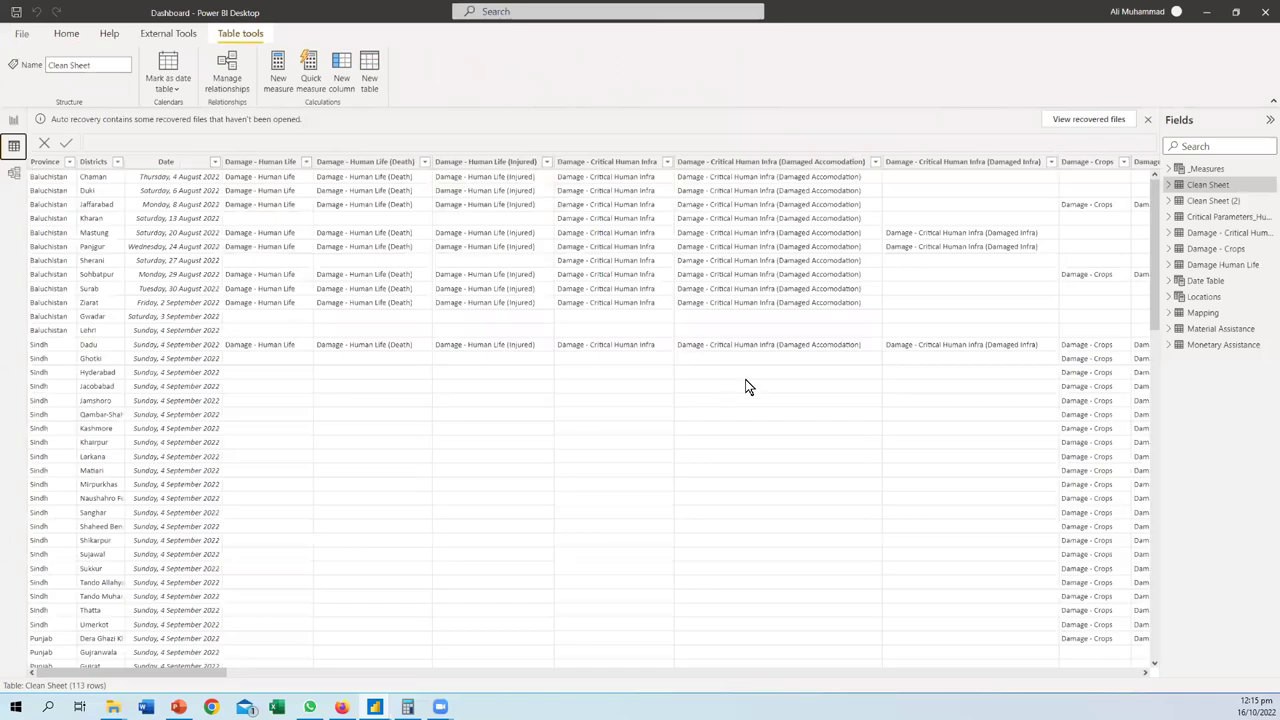
{"action": "left_click", "coordinate": [14, 174]}
{"action": "scroll", "coordinate": [408, 491], "scroll_direction": "up", "scroll_amount": 3}
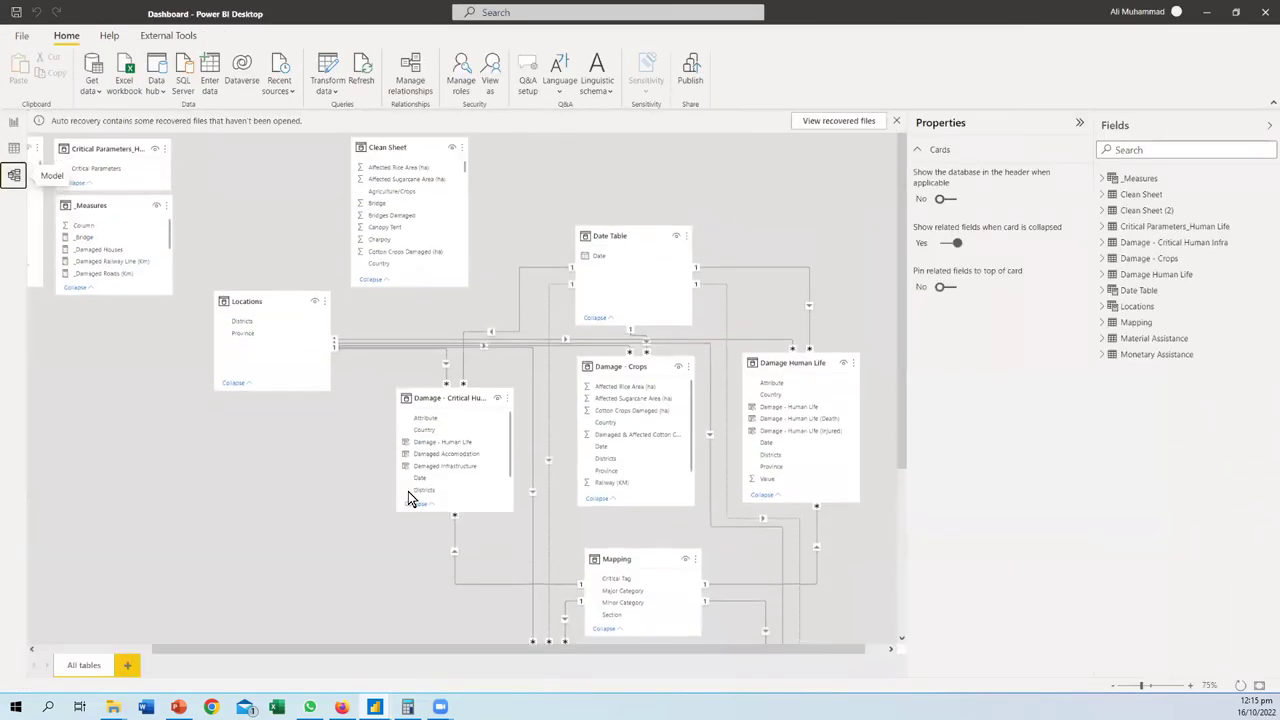
{"action": "left_click_drag", "start_coordinate": [383, 647], "coordinate": [259, 643]}
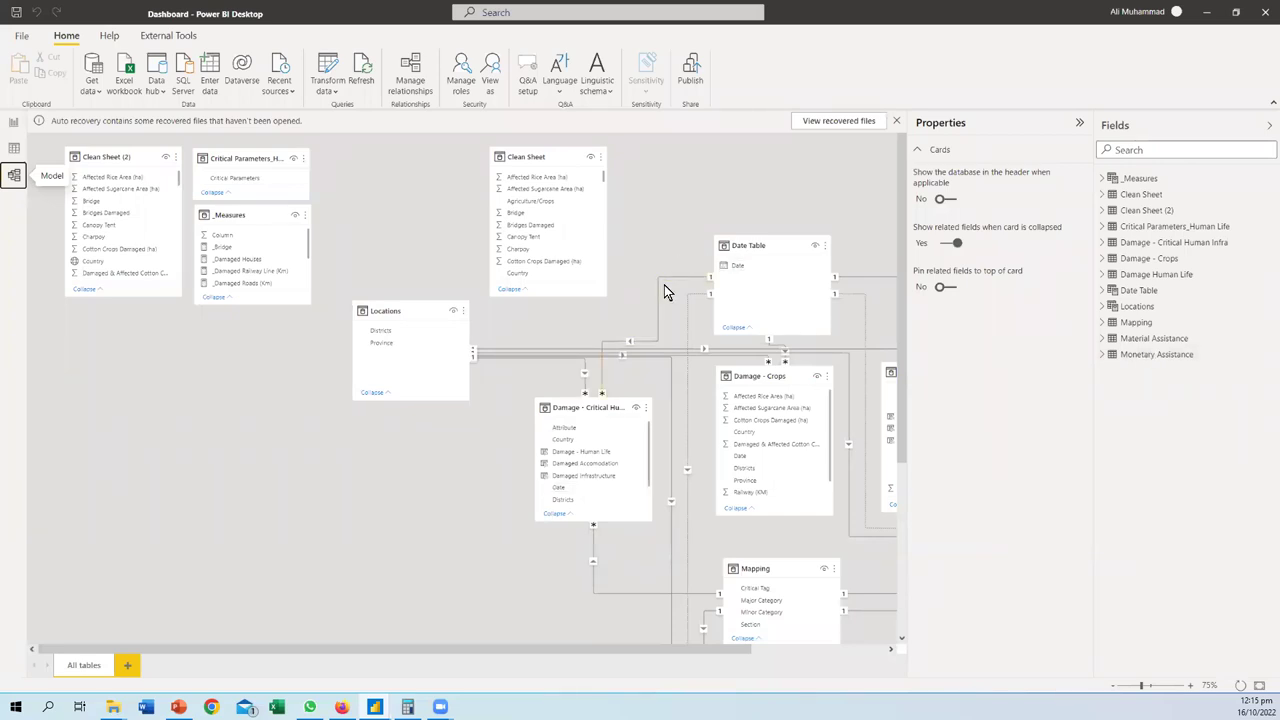
{"action": "left_click_drag", "start_coordinate": [504, 652], "coordinate": [323, 549]}
{"action": "left_click", "coordinate": [14, 121]}
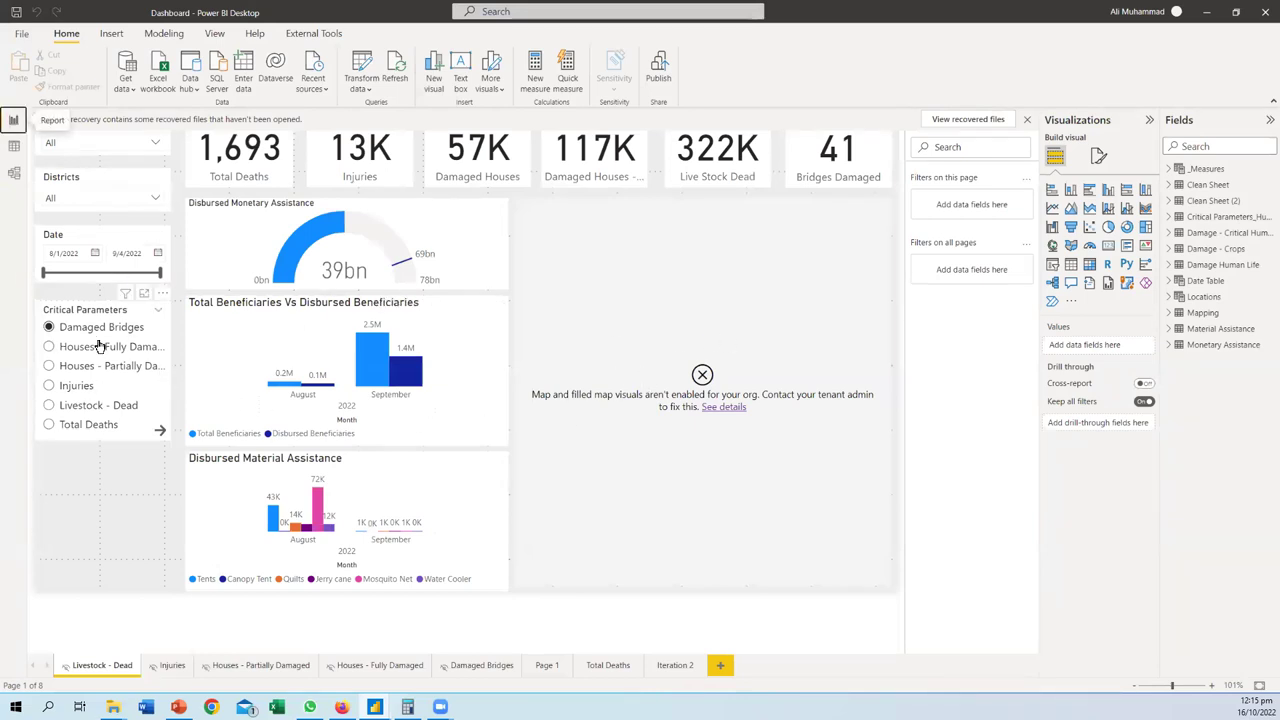
- Set the Critical Parameters slicer to Injuries, then view the table data
{"action": "left_click", "coordinate": [50, 348]}
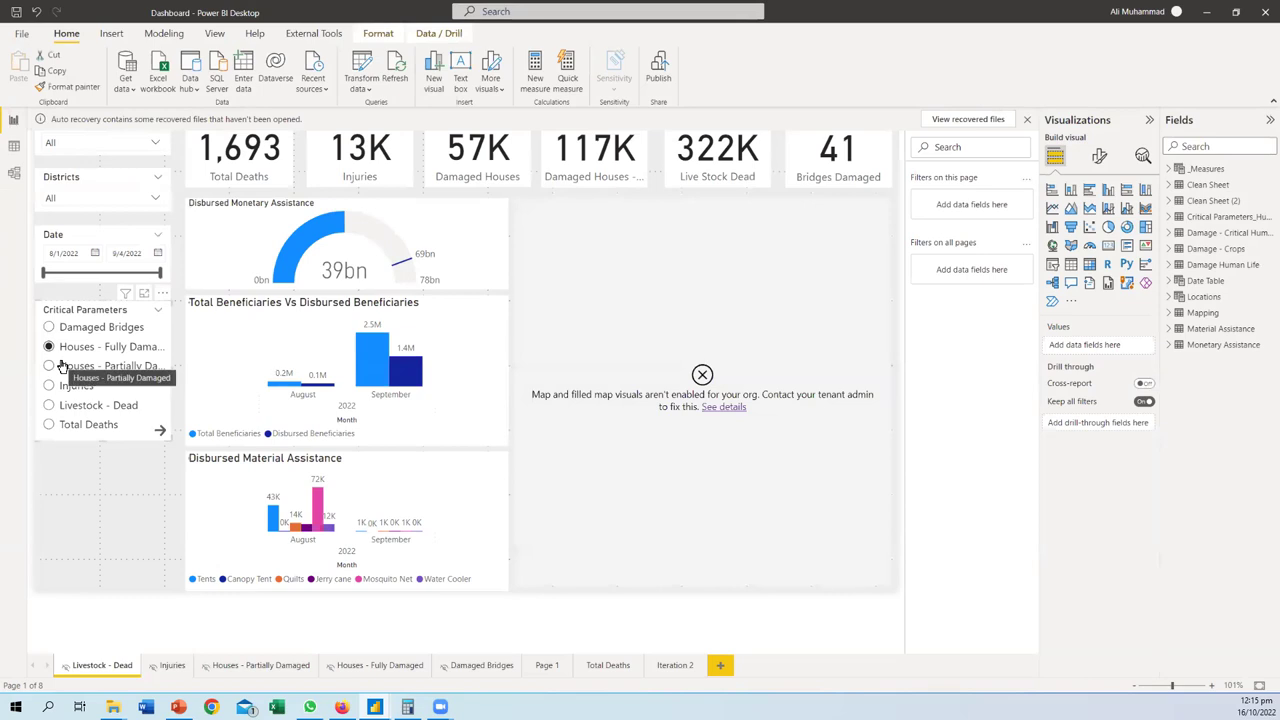
{"action": "left_click", "coordinate": [48, 367]}
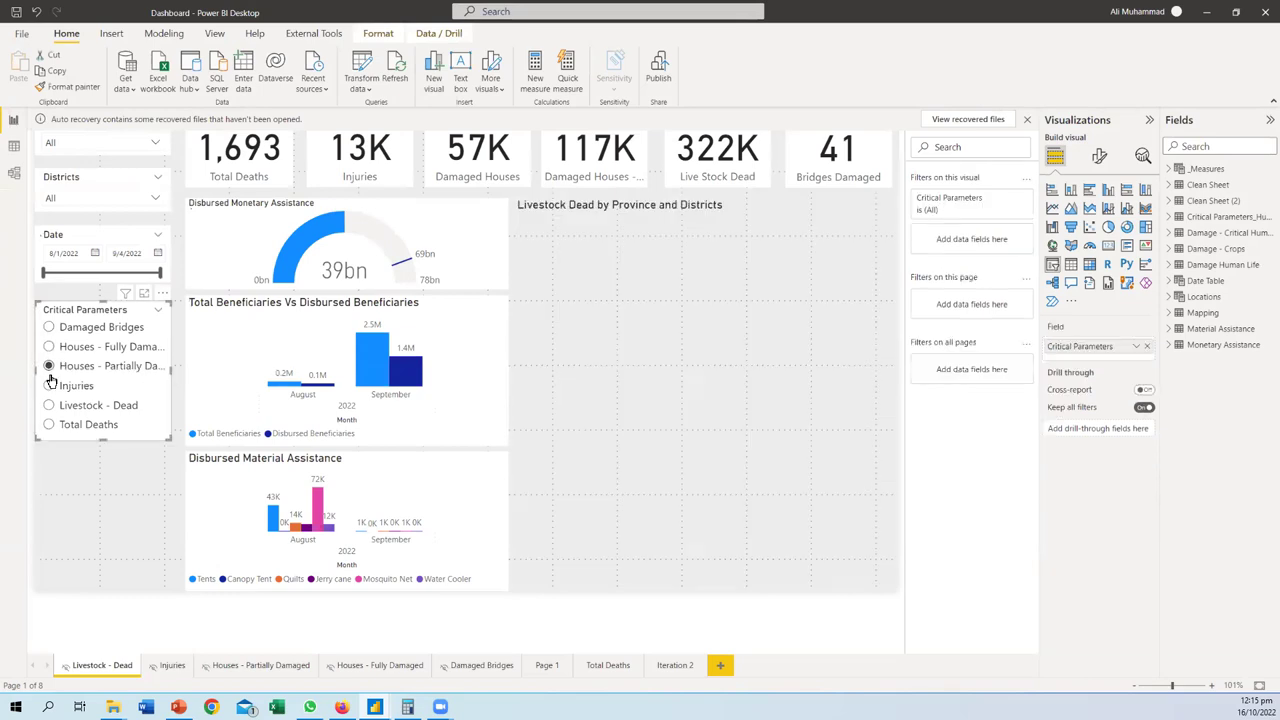
{"action": "left_click", "coordinate": [50, 385]}
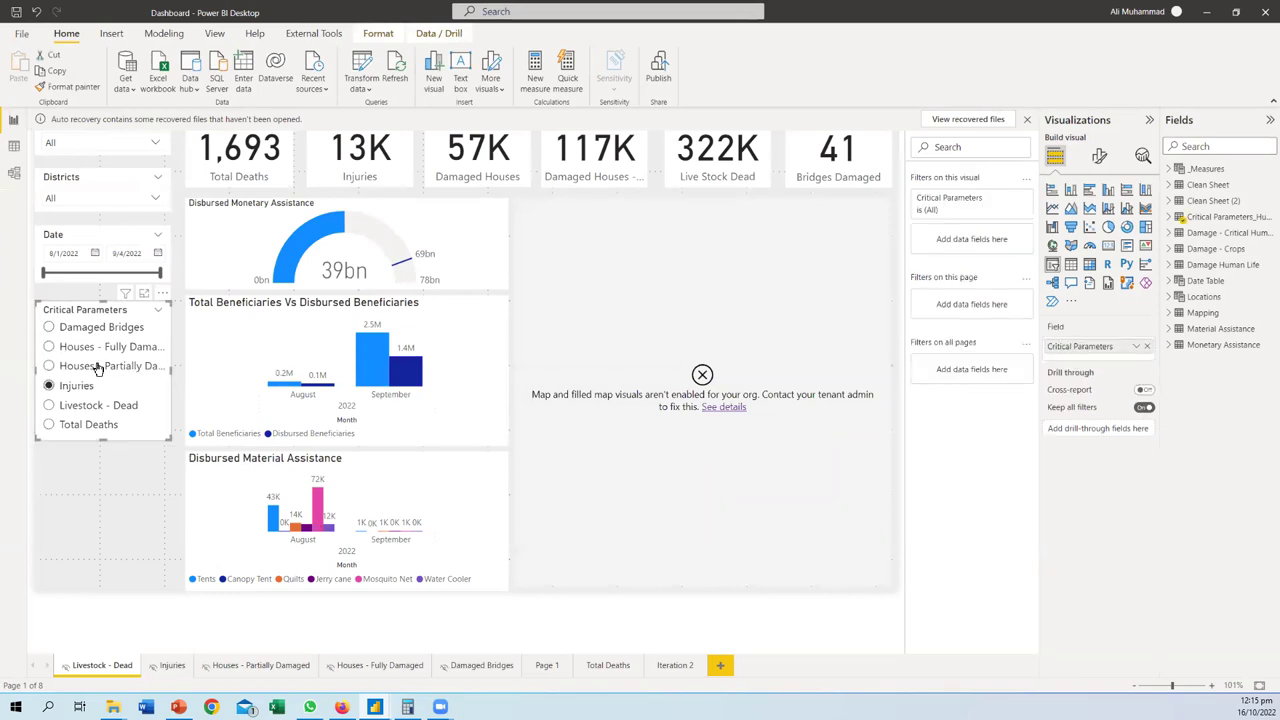
{"action": "left_click", "coordinate": [15, 160]}
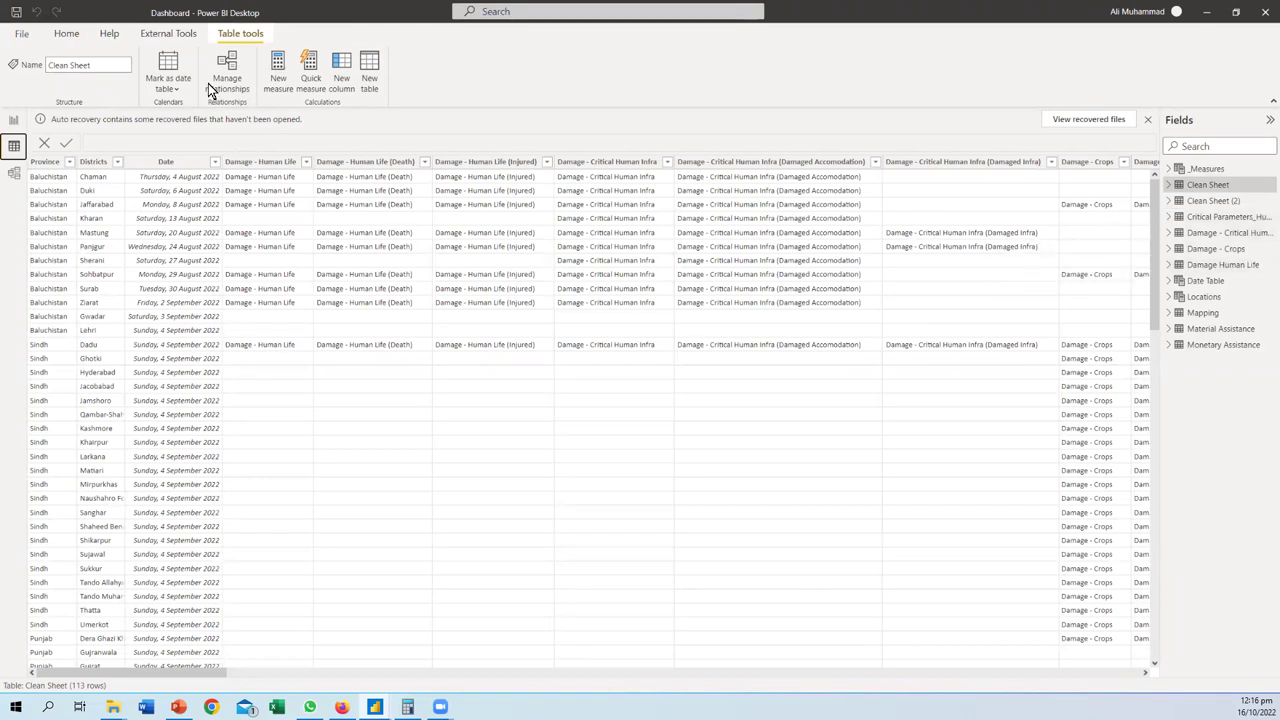
{"action": "left_click", "coordinate": [66, 34]}
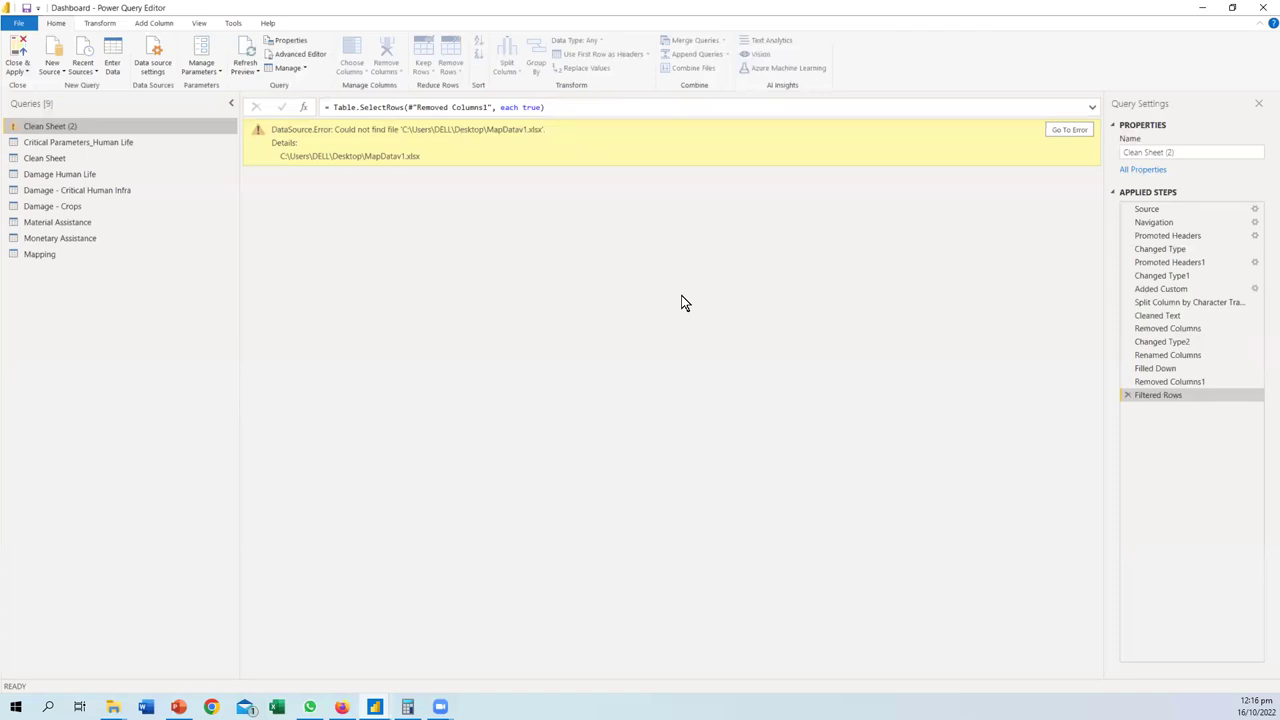
- Inspect the Critical Parameters_Human Life, Clean Sheet, Damage Human Life and Damage - Critical Human Infra queries
{"action": "left_click", "coordinate": [59, 142]}
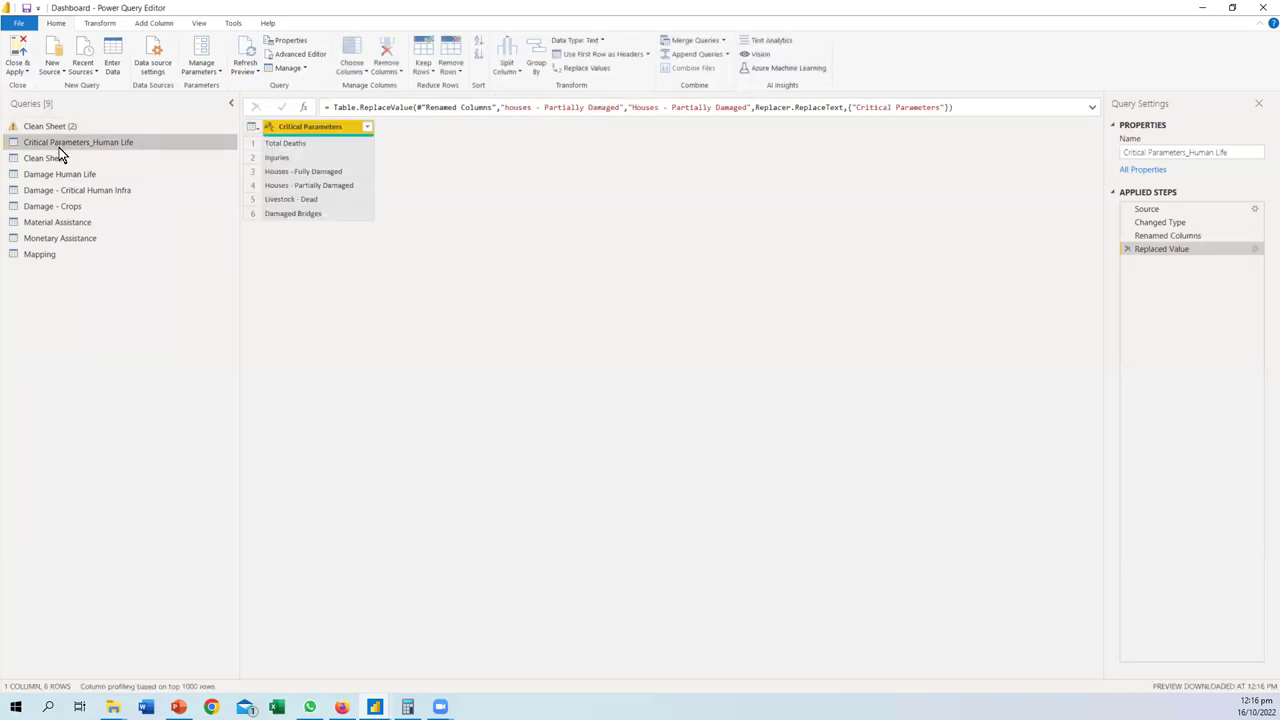
{"action": "left_click", "coordinate": [53, 158]}
{"action": "left_click", "coordinate": [55, 175]}
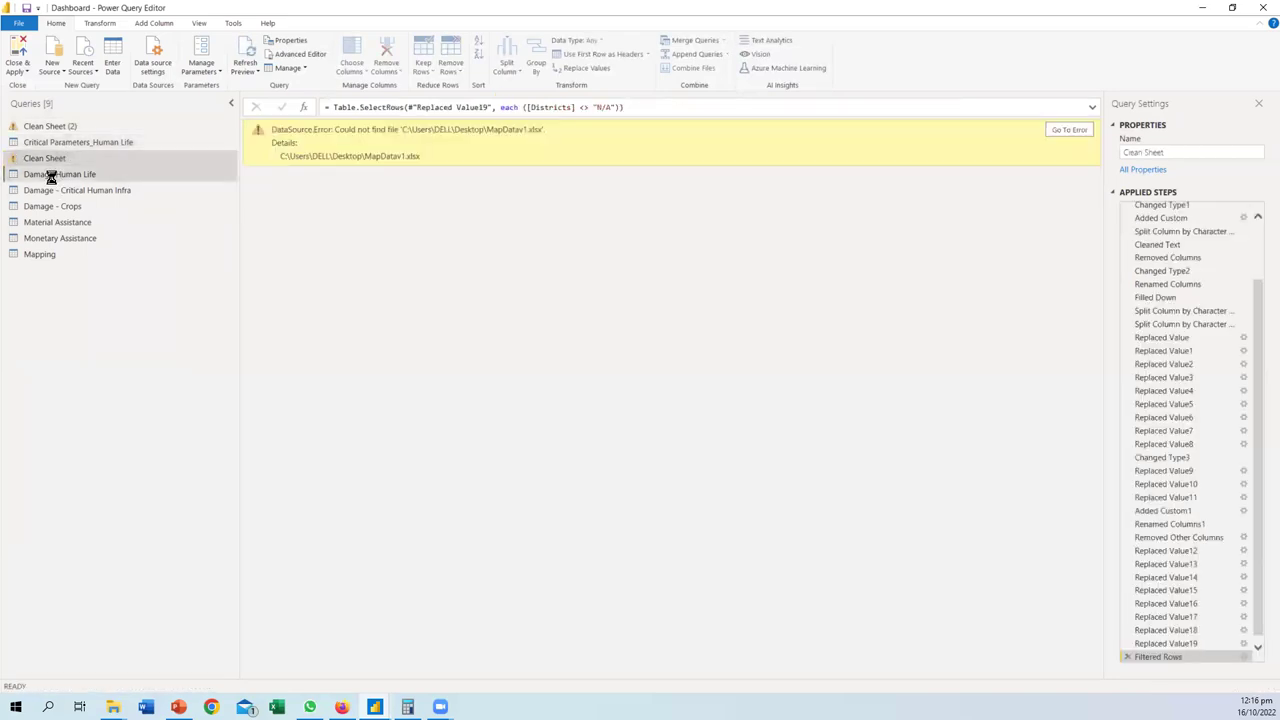
{"action": "left_click", "coordinate": [48, 189]}
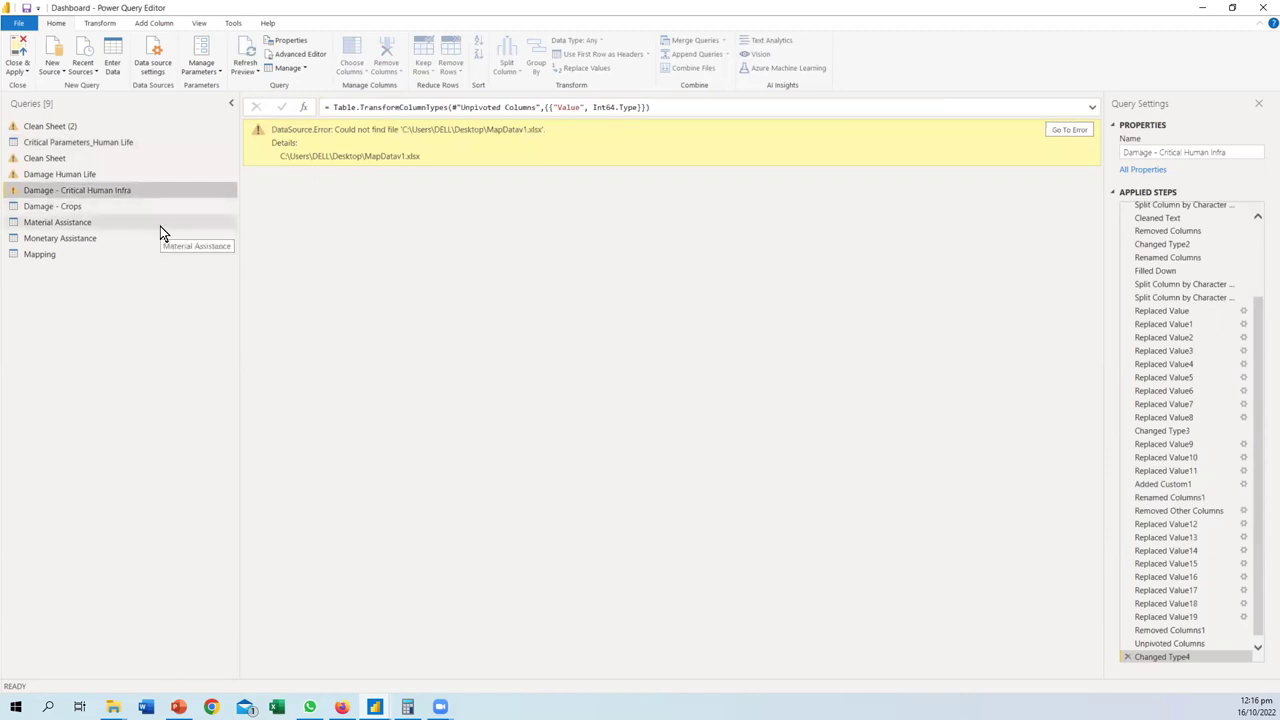
- Search Windows for the missing MapDatav1 file
{"action": "left_click", "coordinate": [31, 699]}
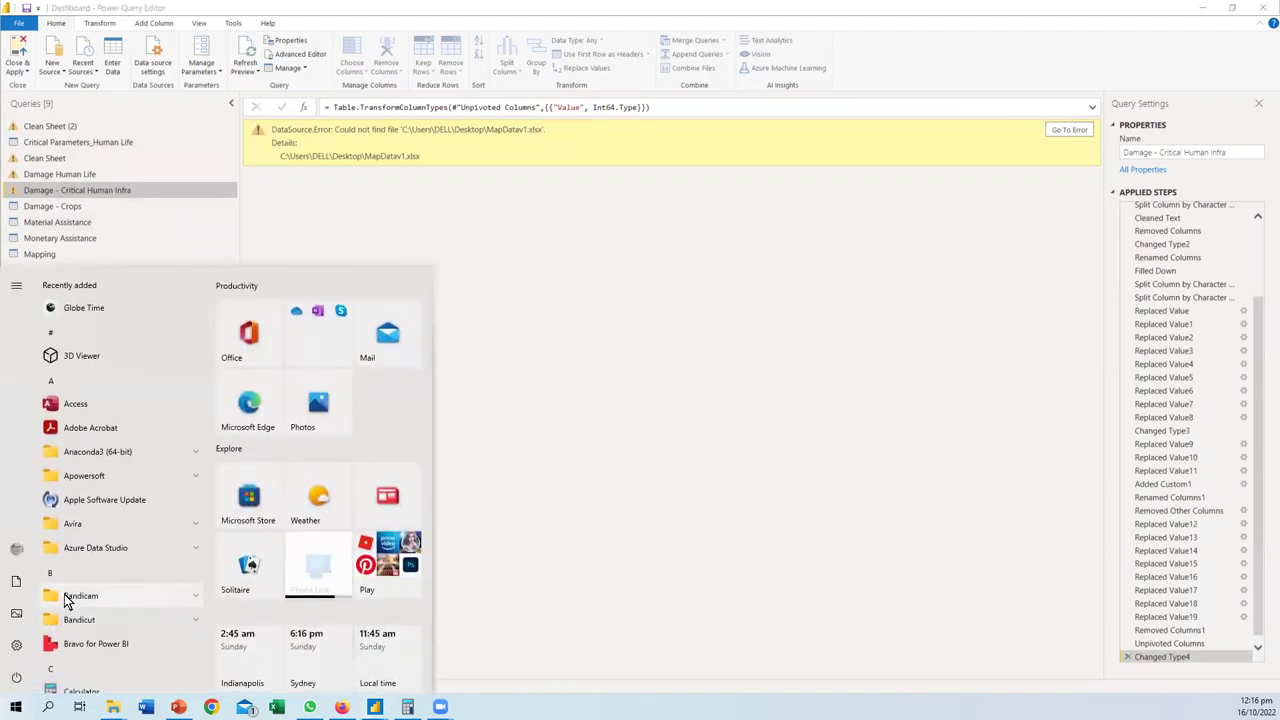
{"action": "type", "text": "MapDat"}
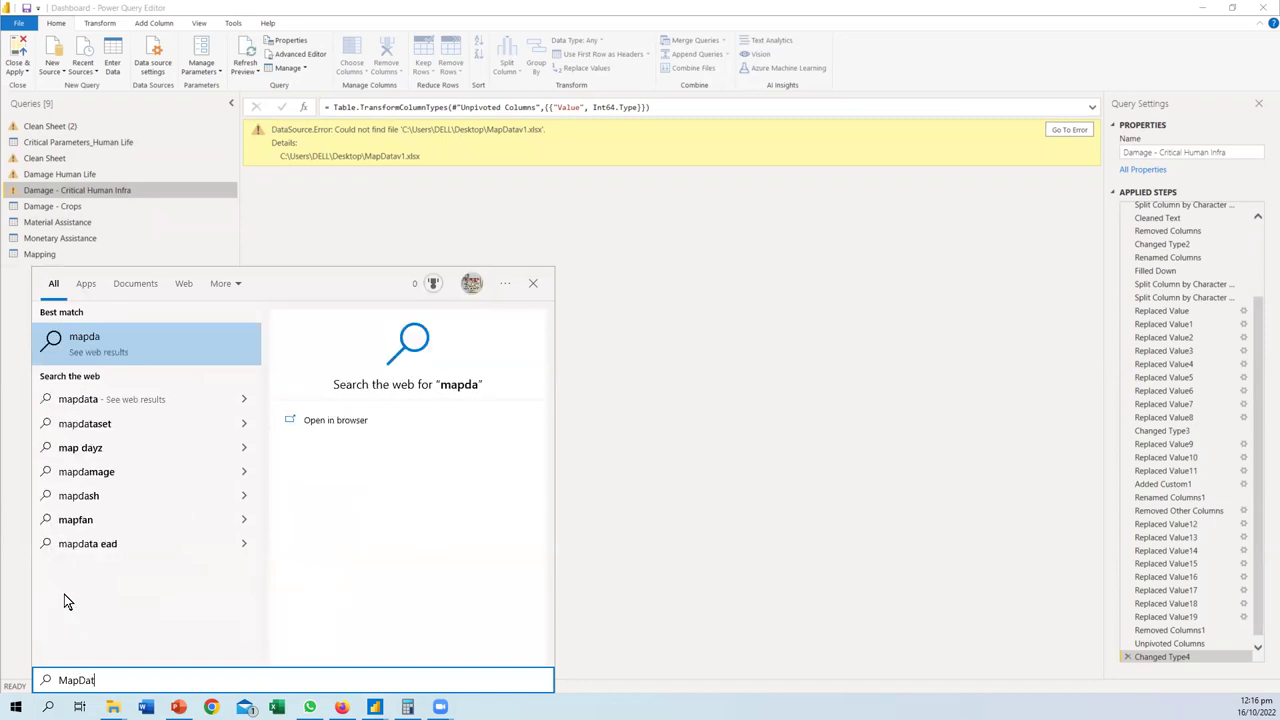
{"action": "type", "text": "a"}
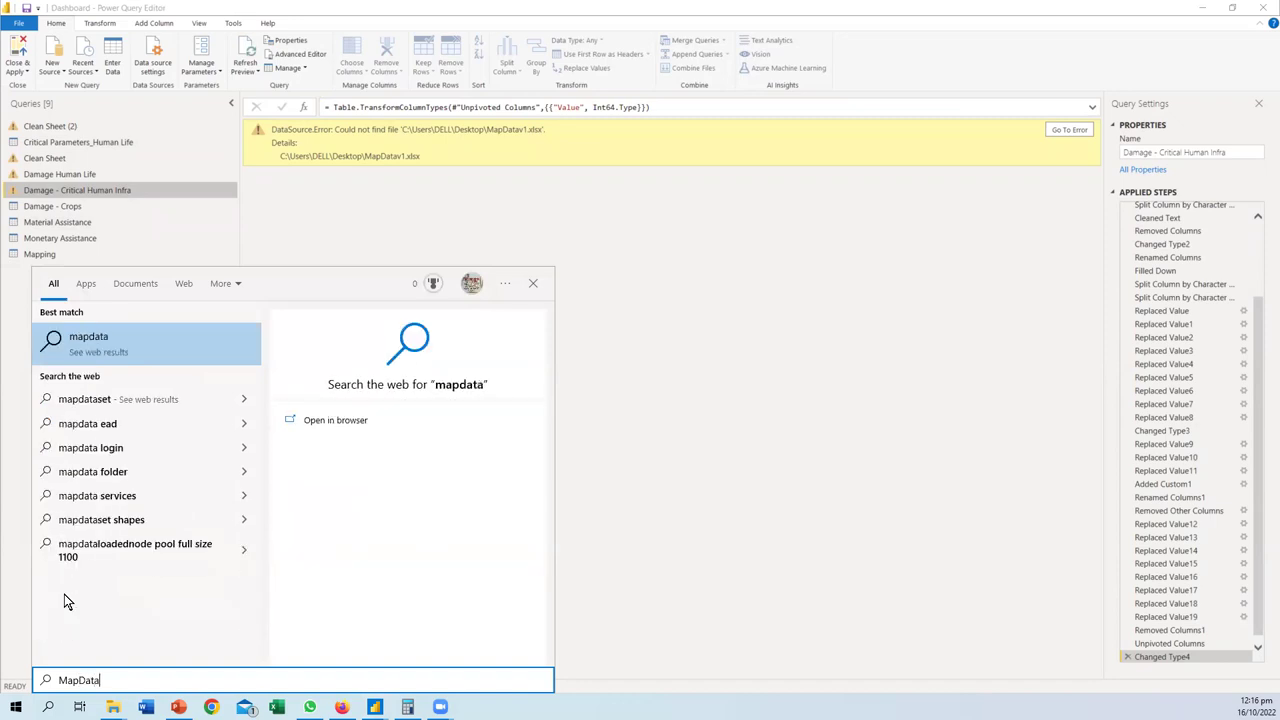
{"action": "type", "text": "V"}
{"action": "key", "text": "BackSpace"}
{"action": "type", "text": "v1"}
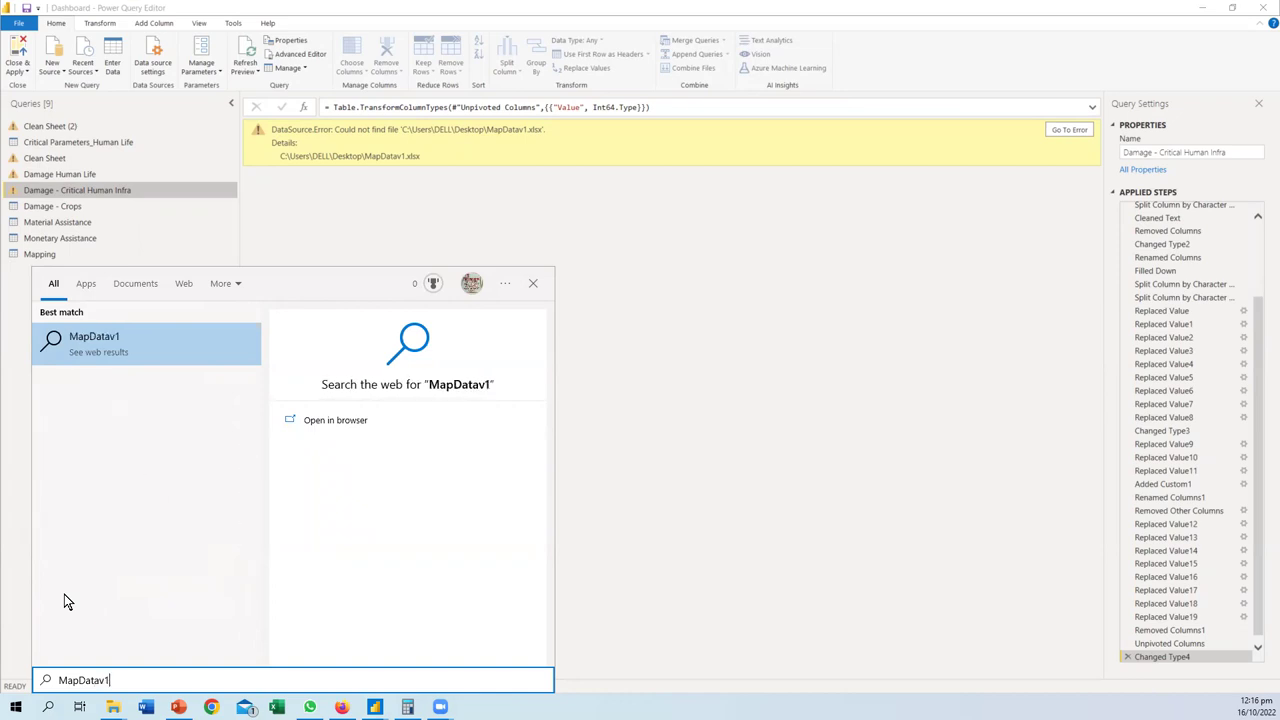
{"action": "key", "text": "Escape"}
- Inspect the Damage - Crops and Material Assistance queries, then Clean Sheet's applied steps
{"action": "left_click", "coordinate": [62, 204]}
{"action": "left_click", "coordinate": [53, 221]}
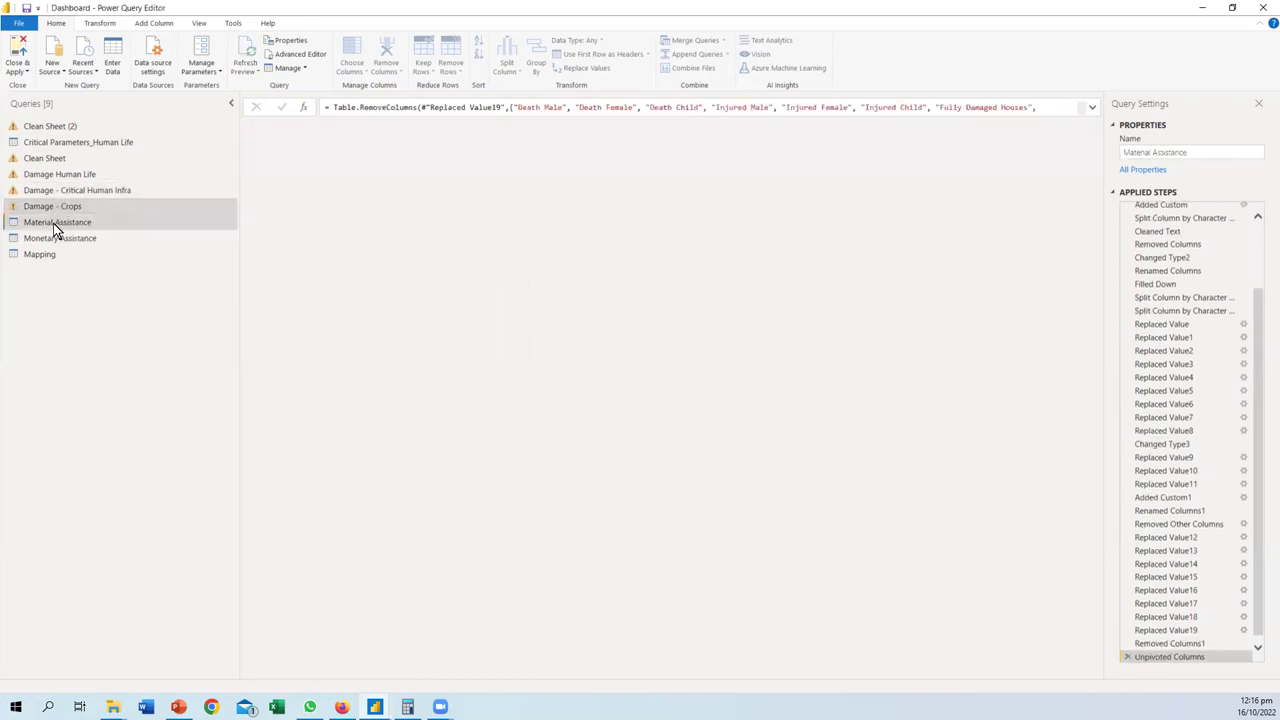
{"action": "left_click", "coordinate": [40, 160]}
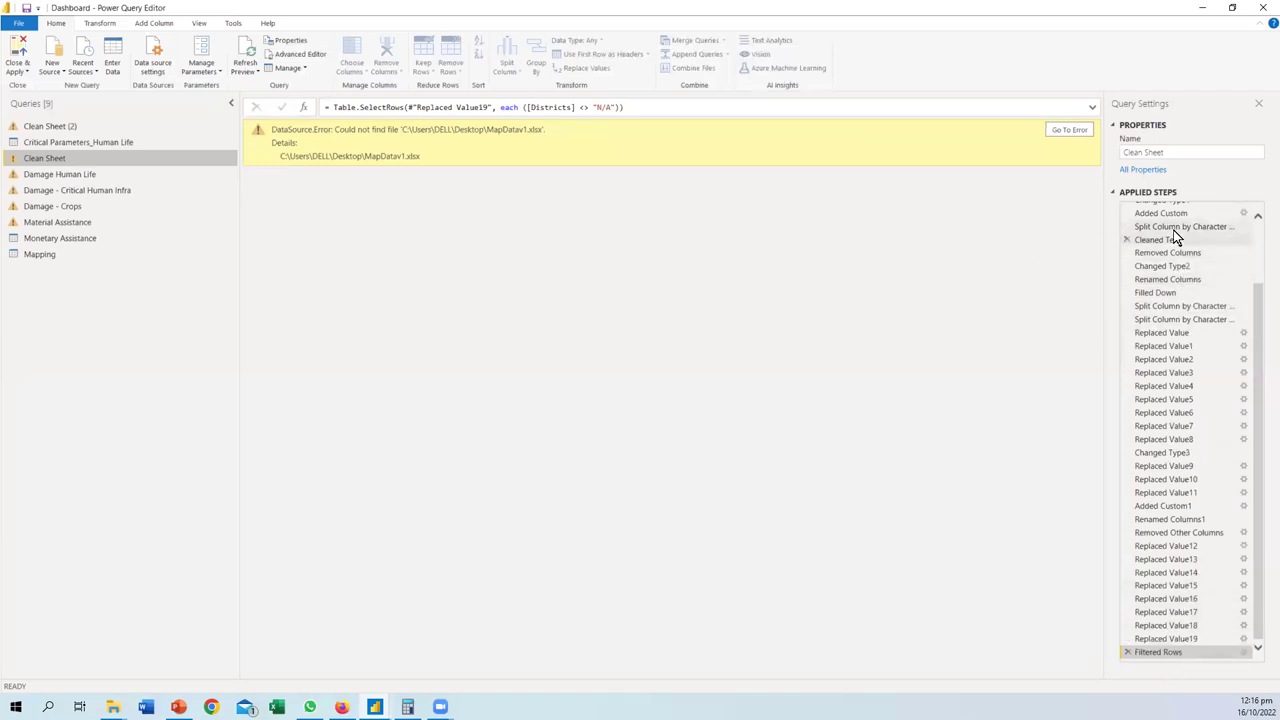
{"action": "scroll", "coordinate": [1168, 288], "scroll_direction": "up", "scroll_amount": 3}
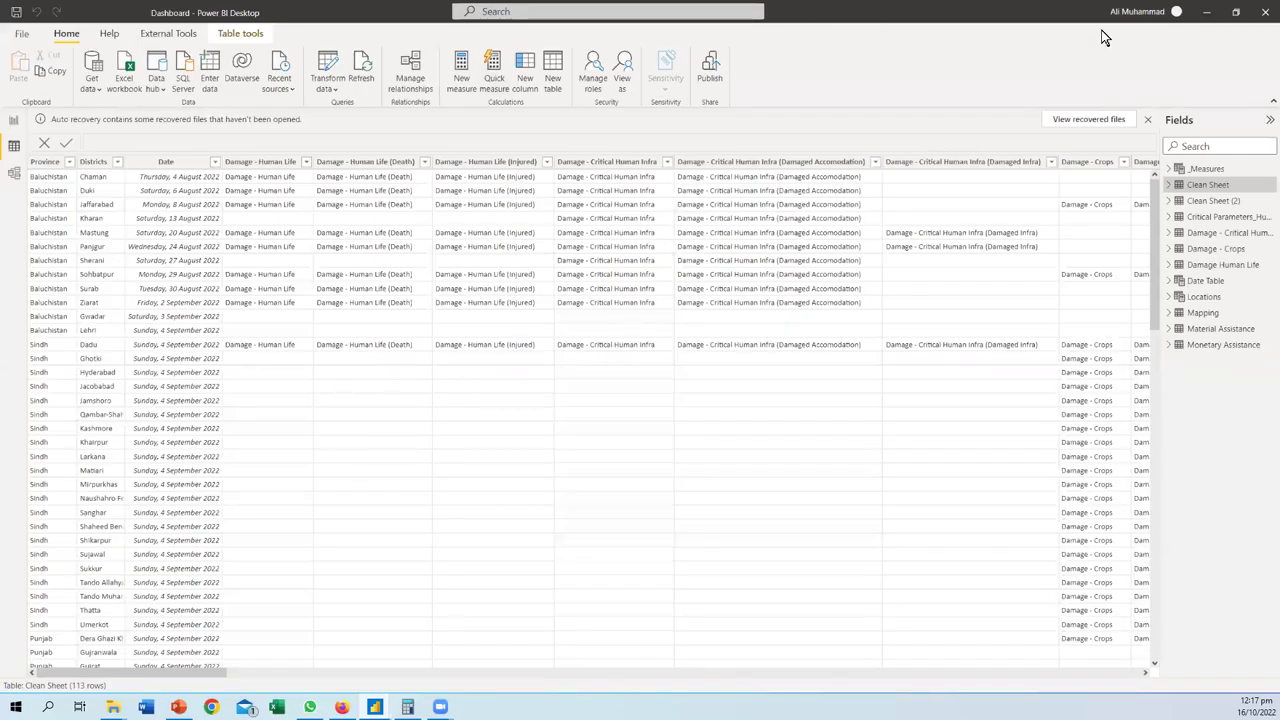
- Minimise the Dashboard window and switch to the untitled Power Query Editor
{"action": "left_click", "coordinate": [1205, 12]}
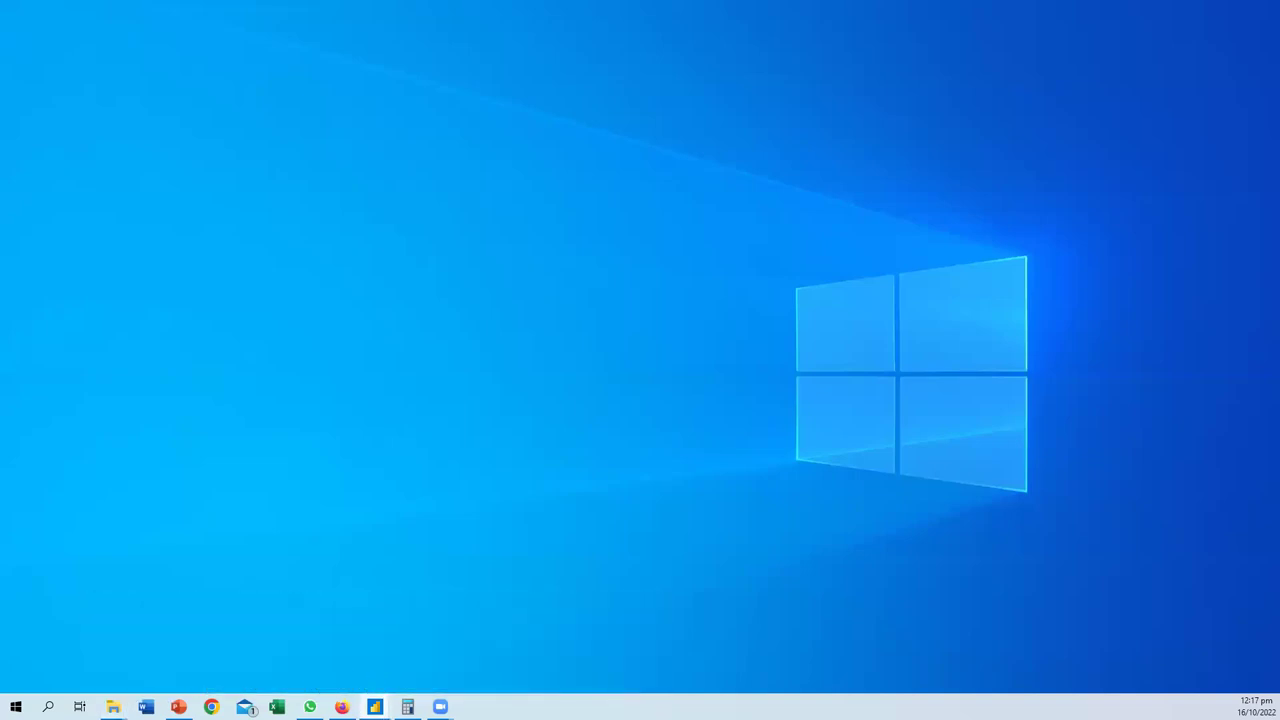
{"action": "key", "text": "alt+Tab"}
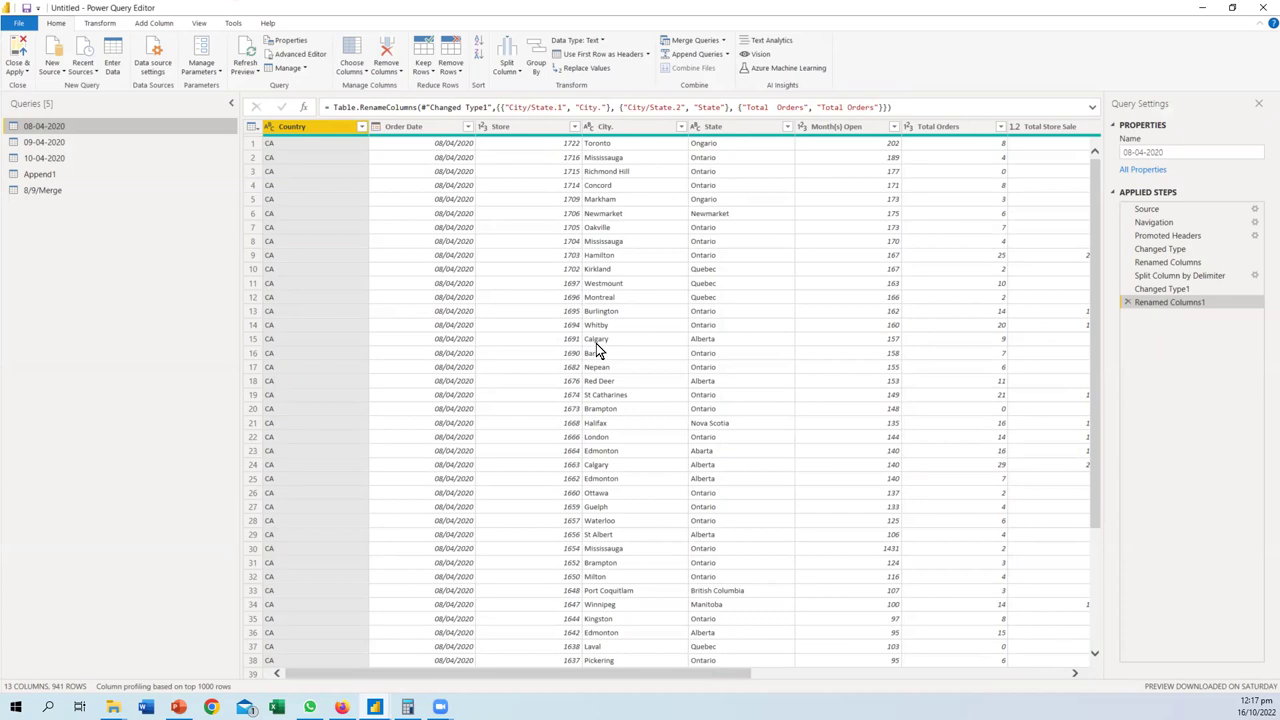
{"action": "scroll", "coordinate": [596, 343], "scroll_direction": "down", "scroll_amount": 4}
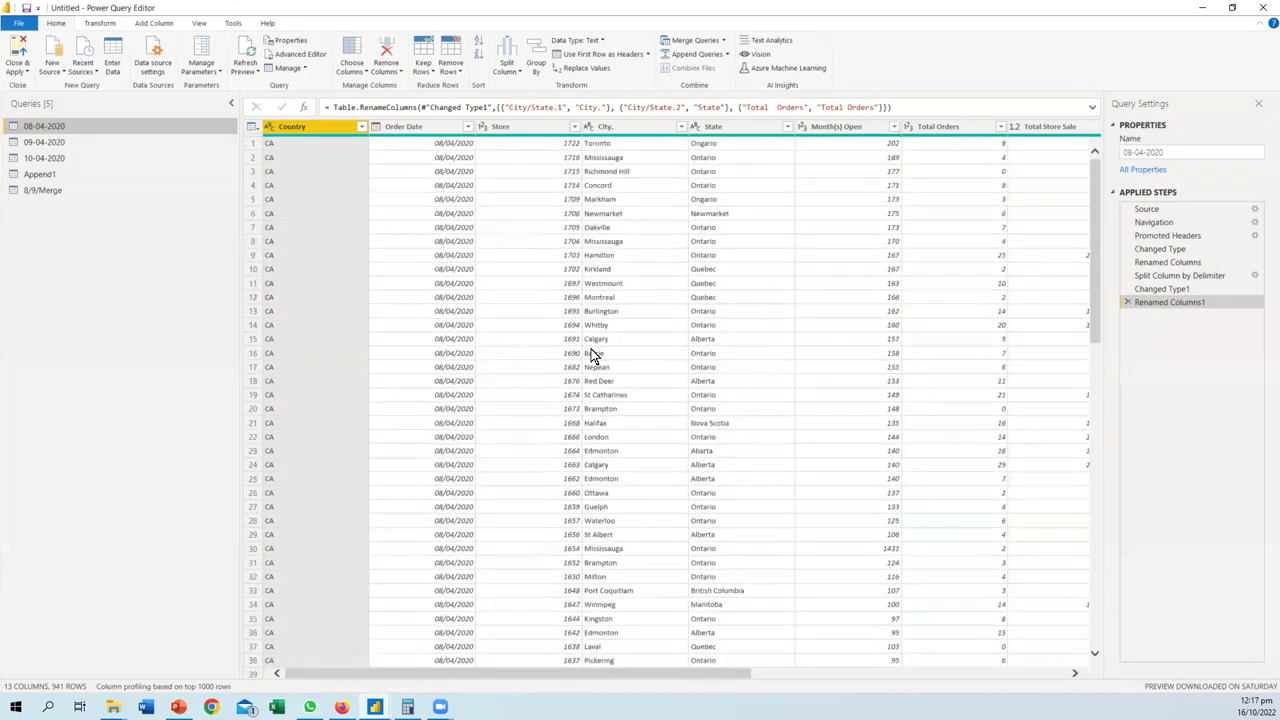
{"action": "scroll", "coordinate": [591, 349], "scroll_direction": "up", "scroll_amount": 4}
{"action": "left_click_drag", "start_coordinate": [651, 673], "coordinate": [487, 645]}
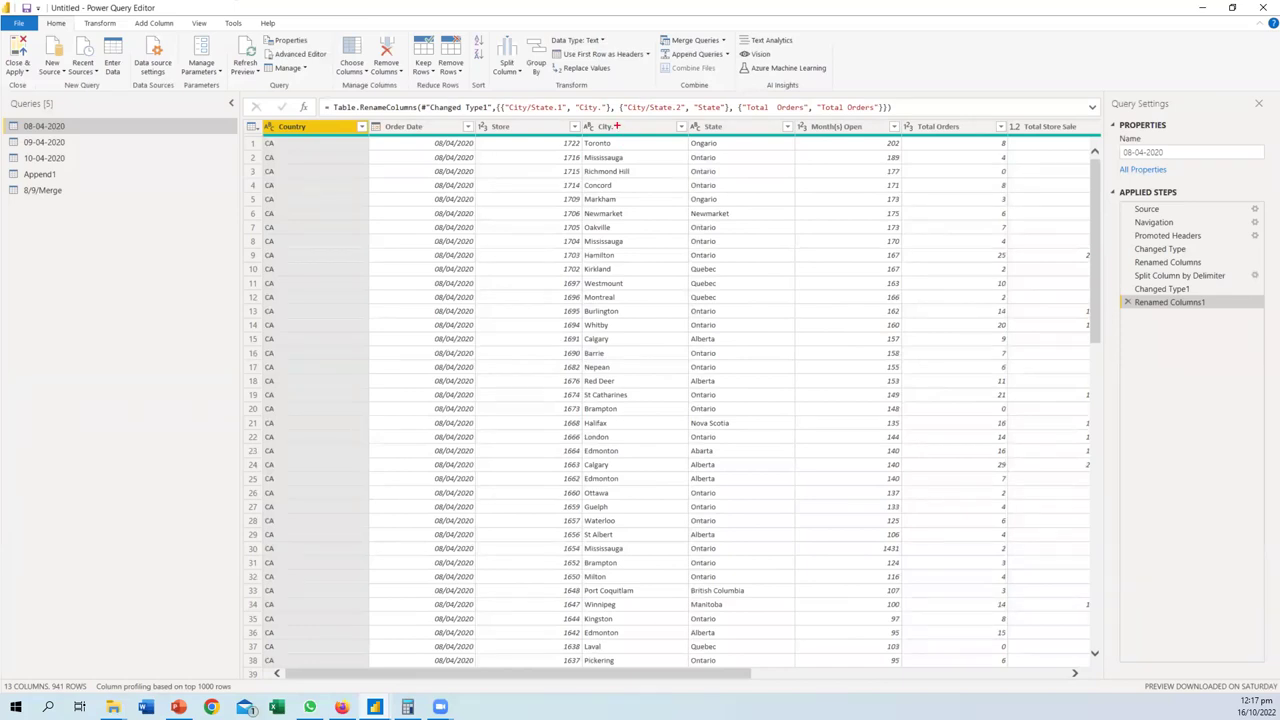
{"action": "mouse_move", "coordinate": [614, 118]}
{"action": "left_mouse_down"}
{"action": "mouse_move", "coordinate": [588, 131]}
{"action": "mouse_move", "coordinate": [619, 125]}
{"action": "left_mouse_up"}
{"action": "mouse_move", "coordinate": [650, 125]}
{"action": "left_mouse_down"}
{"action": "mouse_move", "coordinate": [652, 232]}
{"action": "mouse_move", "coordinate": [630, 191]}
{"action": "left_mouse_up"}
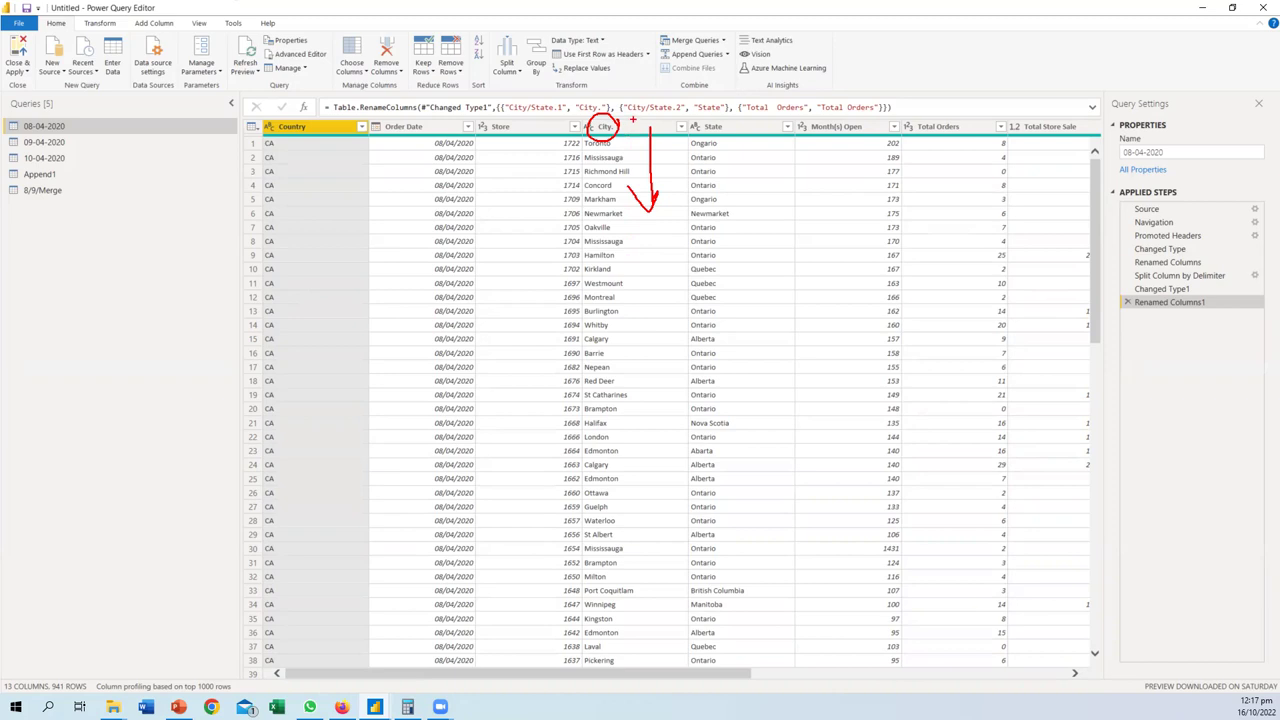
{"action": "mouse_move", "coordinate": [642, 140]}
{"action": "left_mouse_down"}
{"action": "mouse_move", "coordinate": [641, 368]}
{"action": "mouse_move", "coordinate": [631, 357]}
{"action": "left_mouse_up"}
{"action": "mouse_move", "coordinate": [649, 262]}
{"action": "left_mouse_down"}
{"action": "mouse_move", "coordinate": [763, 262]}
{"action": "mouse_move", "coordinate": [763, 150]}
{"action": "mouse_move", "coordinate": [773, 157]}
{"action": "left_mouse_up"}
{"action": "mouse_move", "coordinate": [646, 311]}
{"action": "left_mouse_down"}
{"action": "mouse_move", "coordinate": [866, 312]}
{"action": "mouse_move", "coordinate": [868, 166]}
{"action": "mouse_move", "coordinate": [882, 160]}
{"action": "left_mouse_up"}
{"action": "mouse_move", "coordinate": [646, 338]}
{"action": "left_mouse_down"}
{"action": "mouse_move", "coordinate": [906, 322]}
{"action": "mouse_move", "coordinate": [936, 333]}
{"action": "mouse_move", "coordinate": [936, 180]}
{"action": "left_mouse_up"}
{"action": "key", "text": "Escape"}
- Mark up the Power Query Editor screen with on-screen annotations, then minimize the editor
{"action": "key", "text": "ctrl+2"}
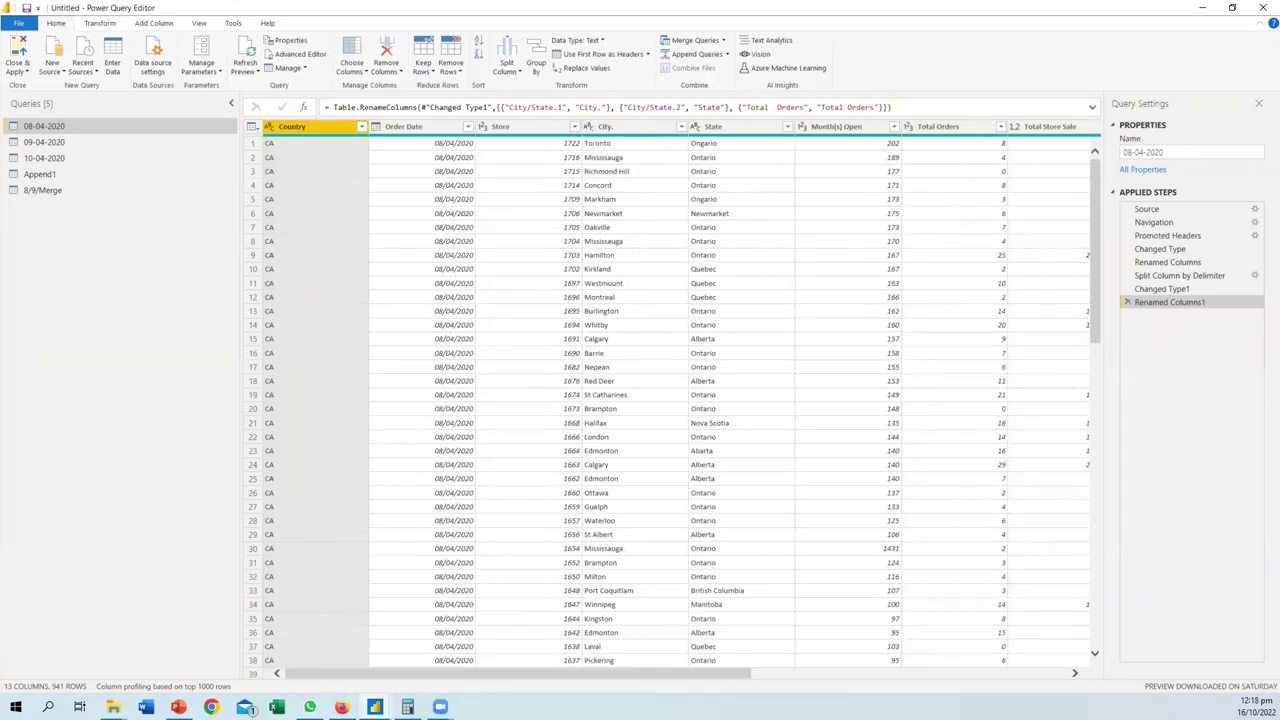
{"action": "mouse_move", "coordinate": [584, 331]}
{"action": "left_mouse_down"}
{"action": "mouse_move", "coordinate": [621, 346]}
{"action": "mouse_move", "coordinate": [622, 333]}
{"action": "mouse_move", "coordinate": [584, 333]}
{"action": "mouse_move", "coordinate": [765, 343]}
{"action": "mouse_move", "coordinate": [751, 141]}
{"action": "left_mouse_up"}
{"action": "left_click_drag", "start_coordinate": [751, 141], "coordinate": [763, 156]}
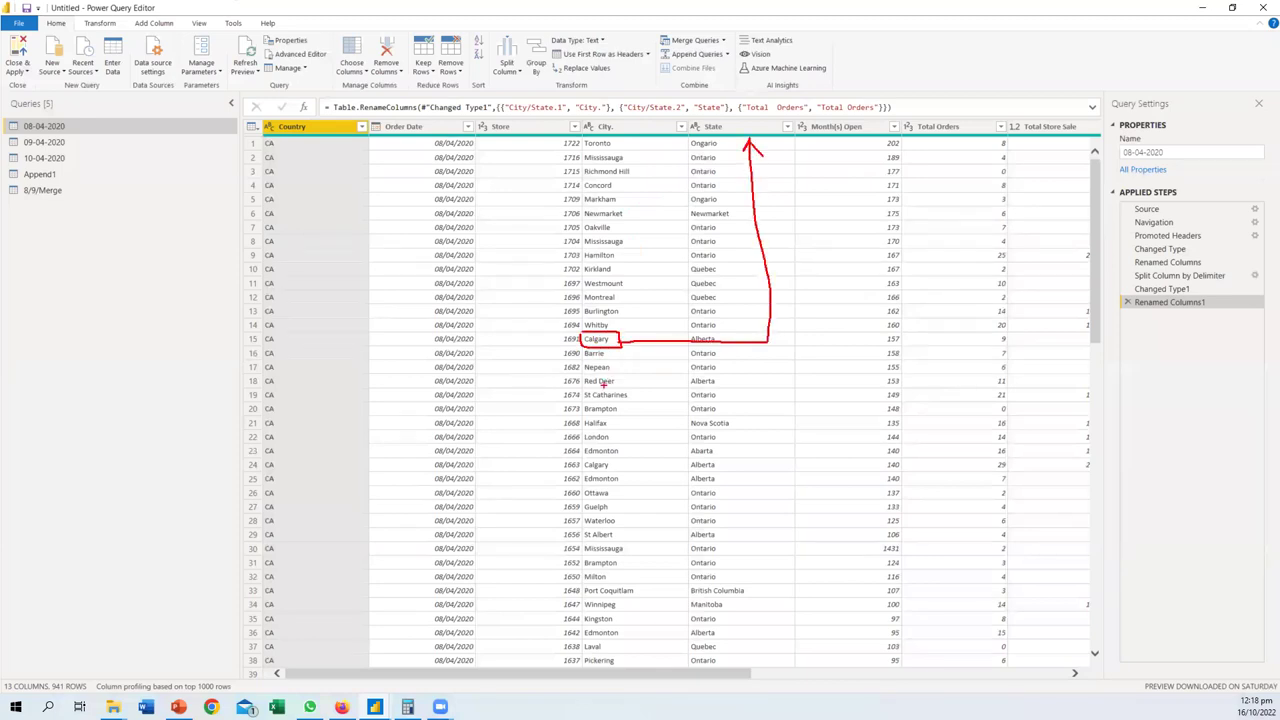
{"action": "mouse_move", "coordinate": [579, 362]}
{"action": "left_mouse_down"}
{"action": "mouse_move", "coordinate": [598, 378]}
{"action": "mouse_move", "coordinate": [620, 364]}
{"action": "mouse_move", "coordinate": [870, 367]}
{"action": "mouse_move", "coordinate": [864, 152]}
{"action": "left_mouse_up"}
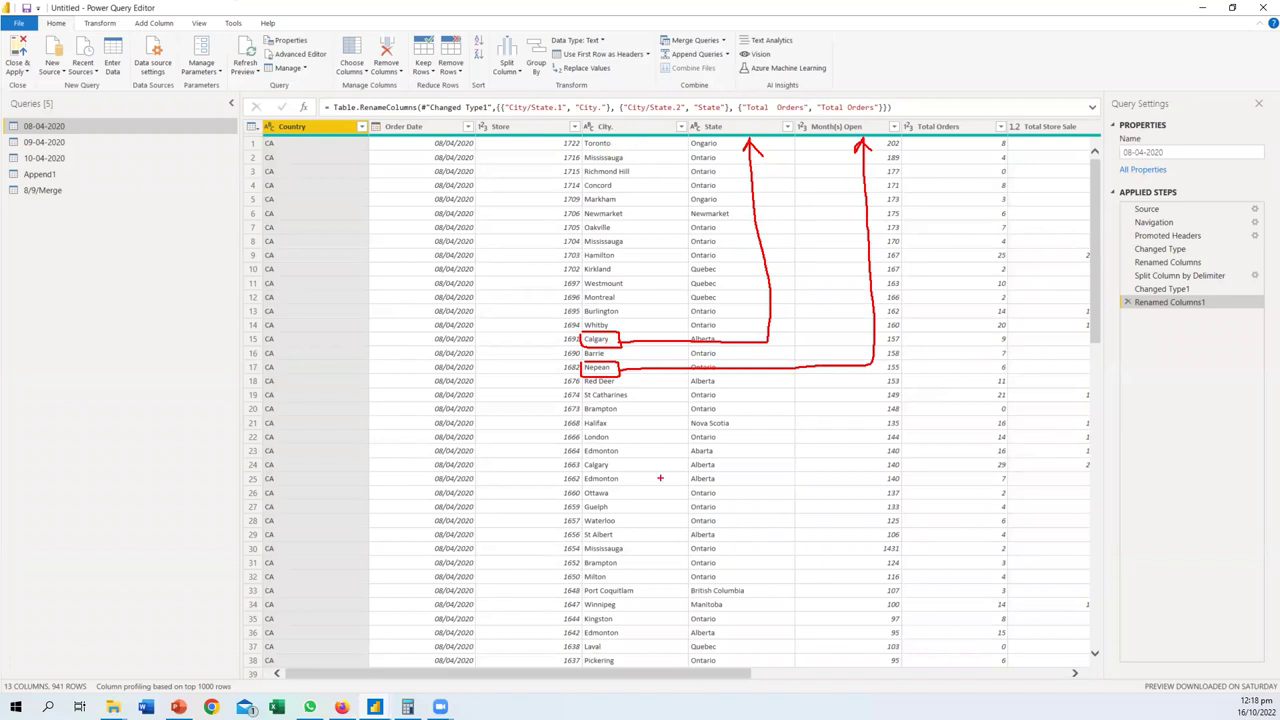
{"action": "left_click_drag", "start_coordinate": [634, 343], "coordinate": [866, 354]}
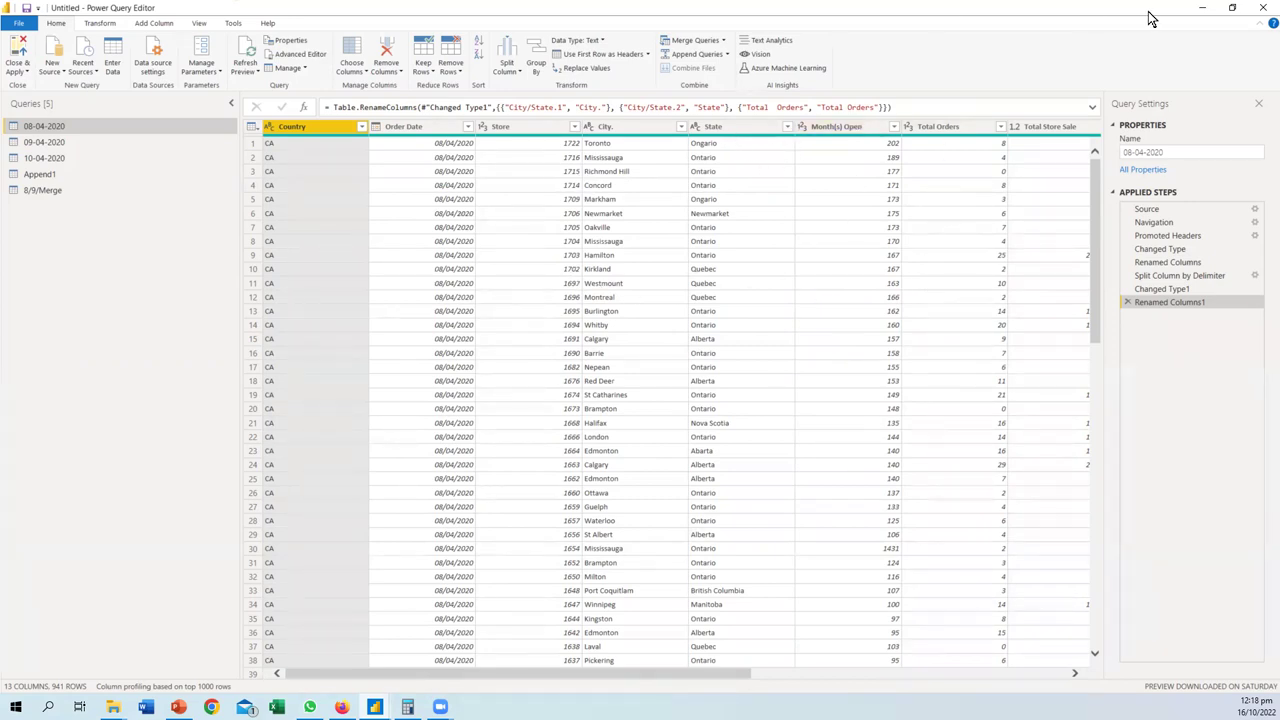
{"action": "left_click", "coordinate": [1201, 8]}
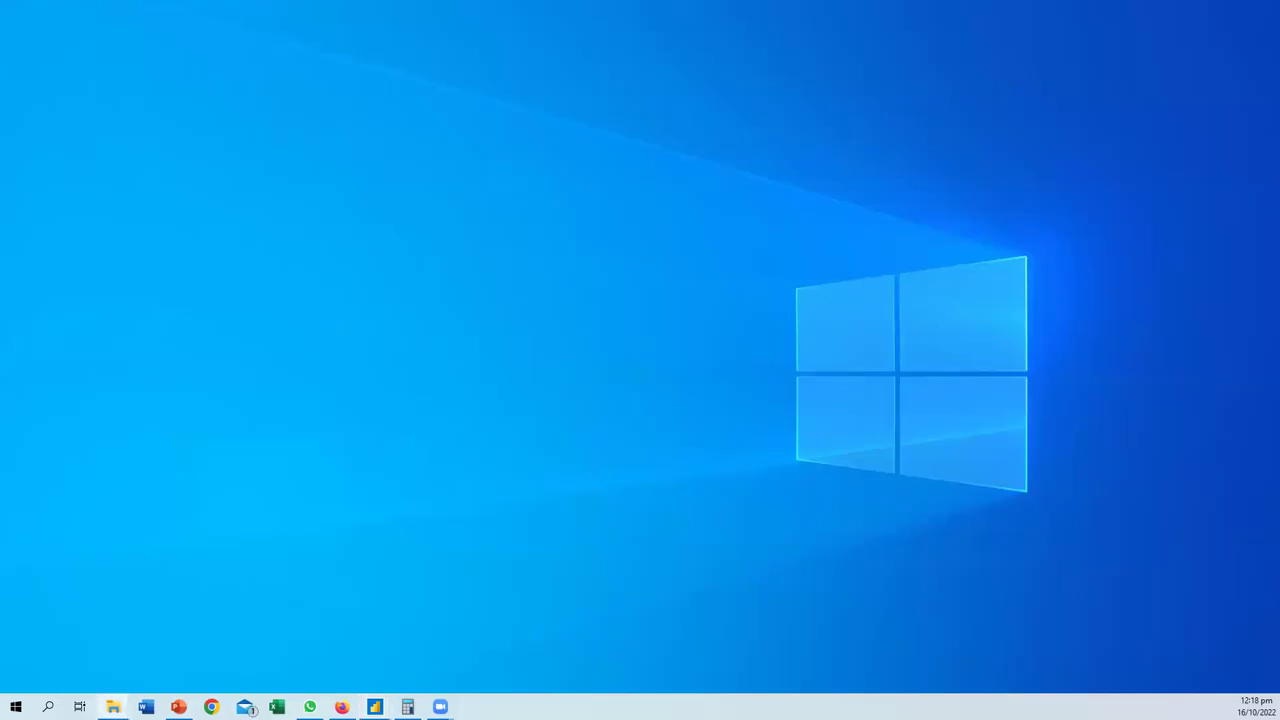
- Restore the Power BI report window from the taskbar and leave the Open report screen
{"action": "mouse_move", "coordinate": [374, 706]}
{"action": "left_click", "coordinate": [207, 661]}
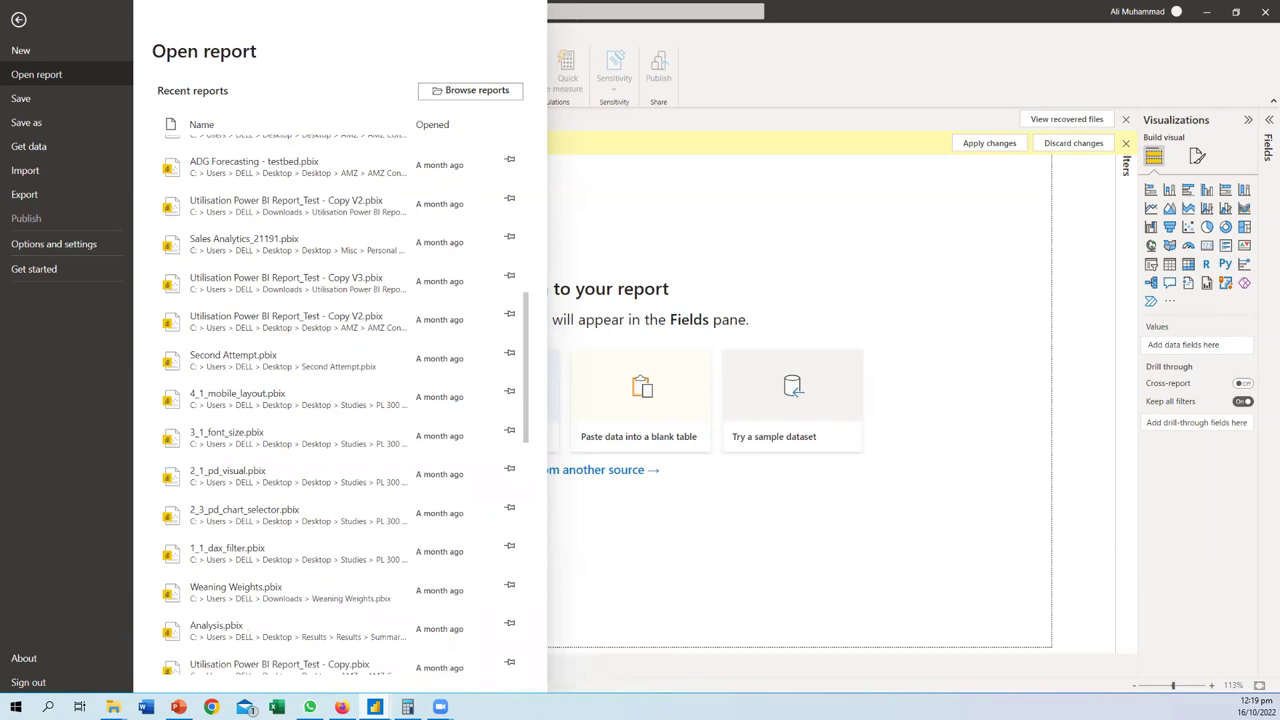
{"action": "left_click", "coordinate": [828, 38]}
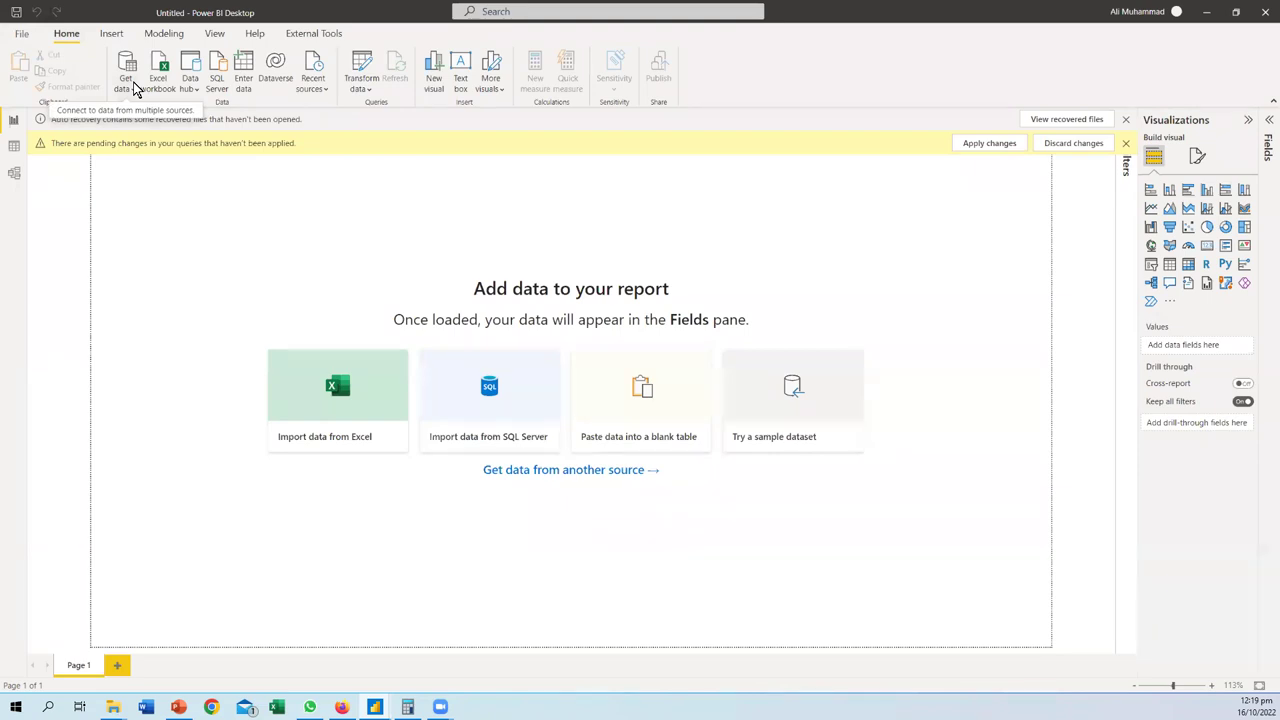
- Get data from Excel, browsing the Store Data folders to open global_superstore_2016
{"action": "left_click", "coordinate": [136, 90]}
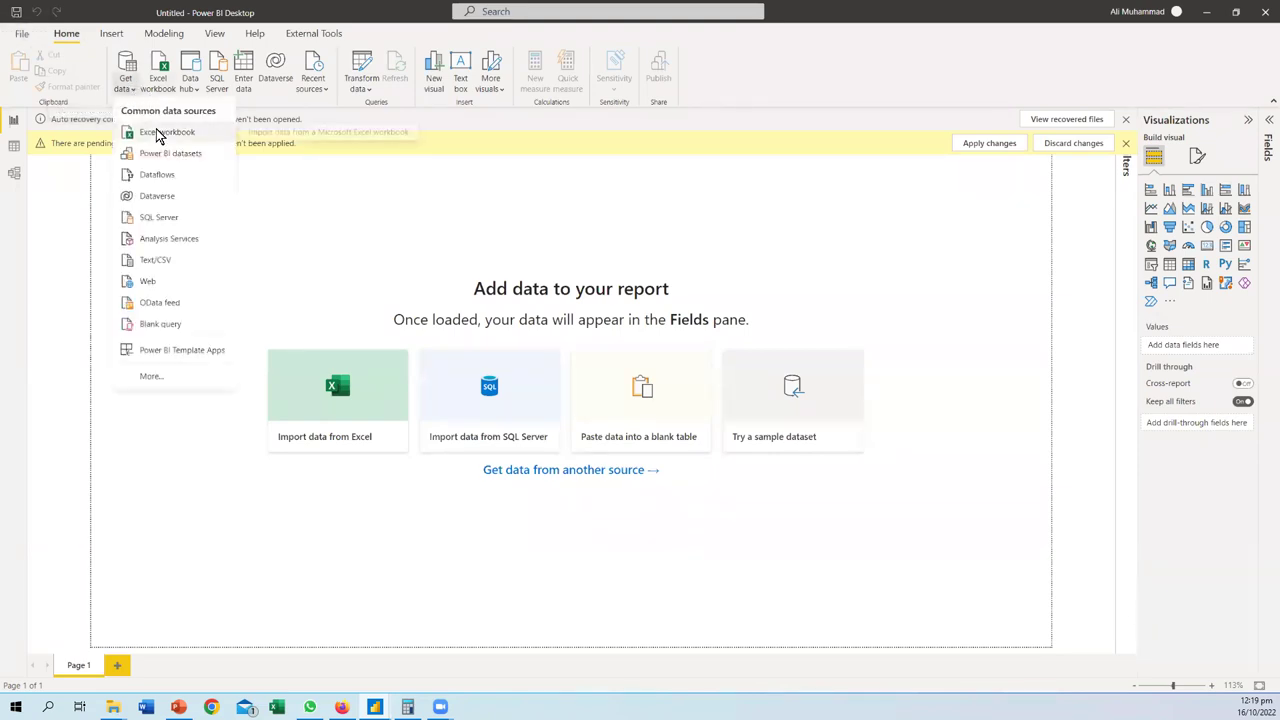
{"action": "left_click", "coordinate": [157, 133]}
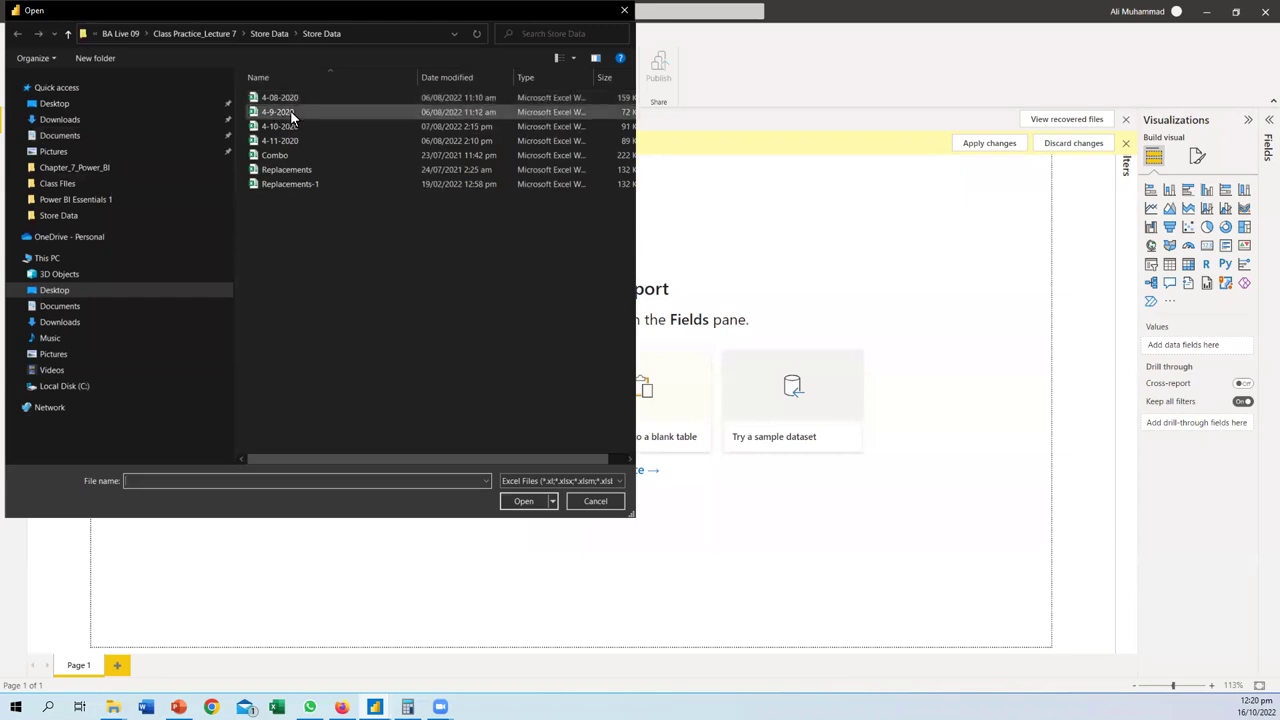
{"action": "left_click", "coordinate": [268, 36]}
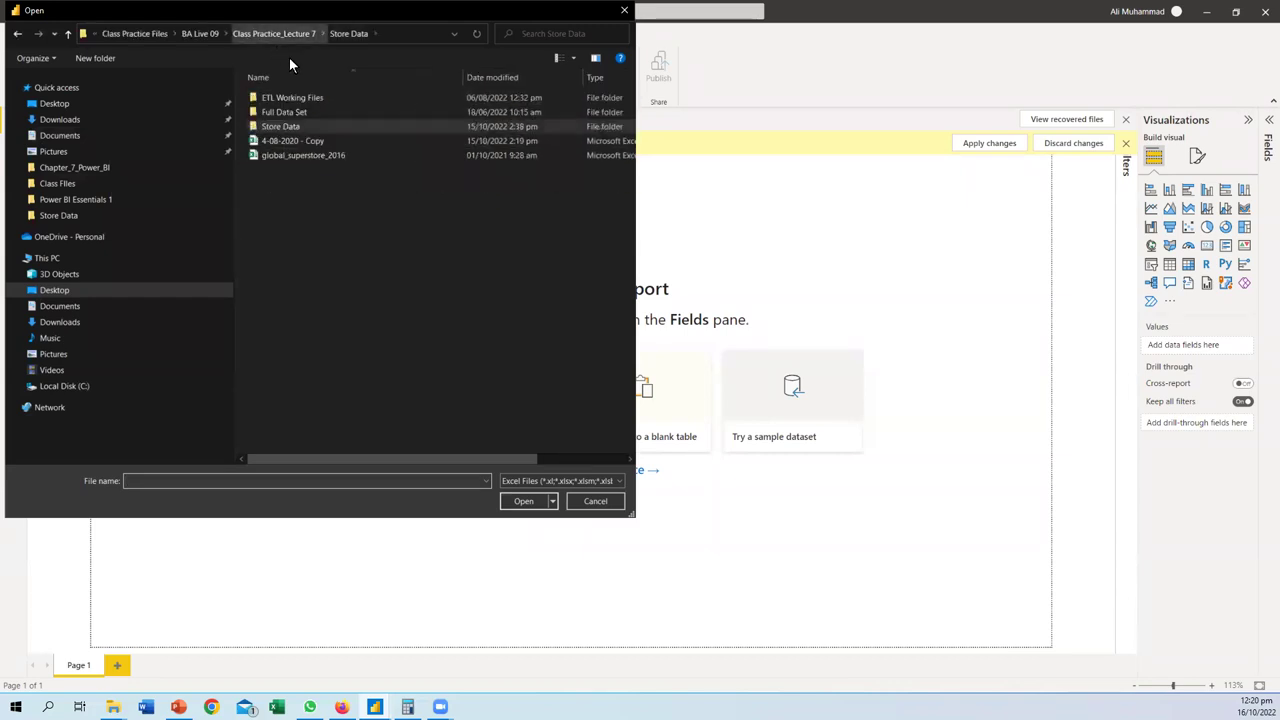
{"action": "double_click", "coordinate": [288, 112]}
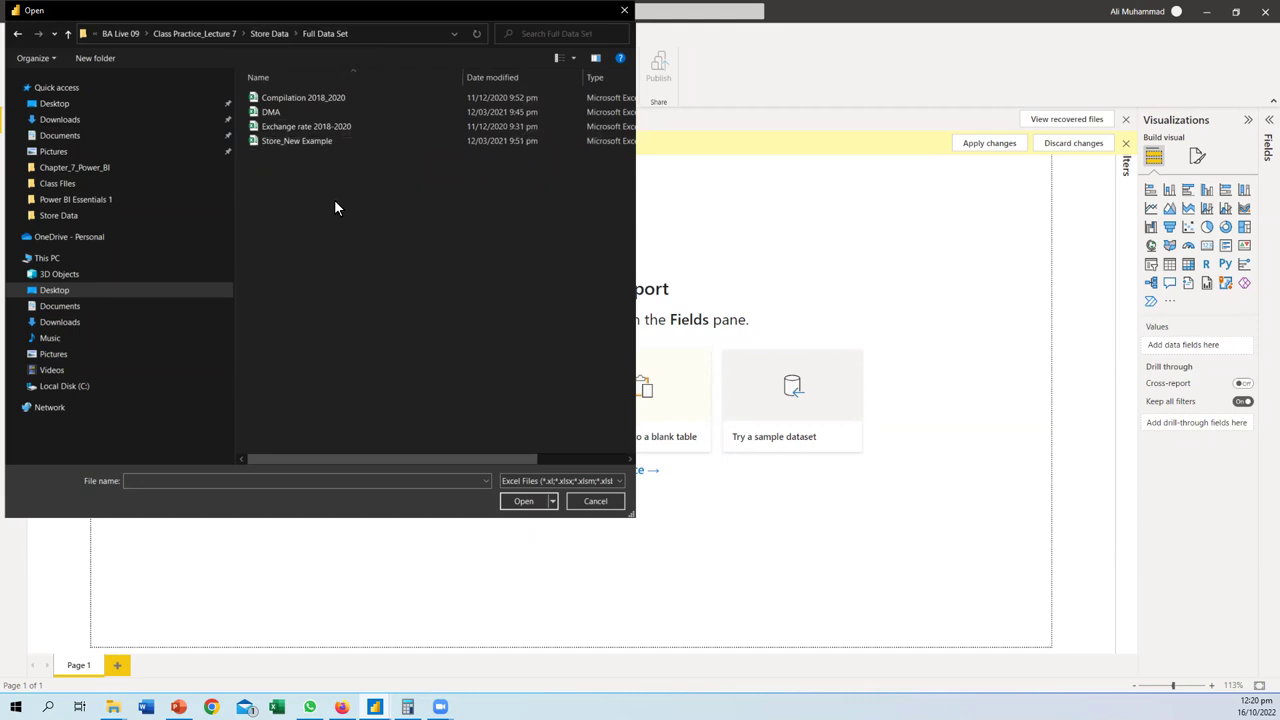
{"action": "key", "text": "alt+Up"}
{"action": "double_click", "coordinate": [302, 99]}
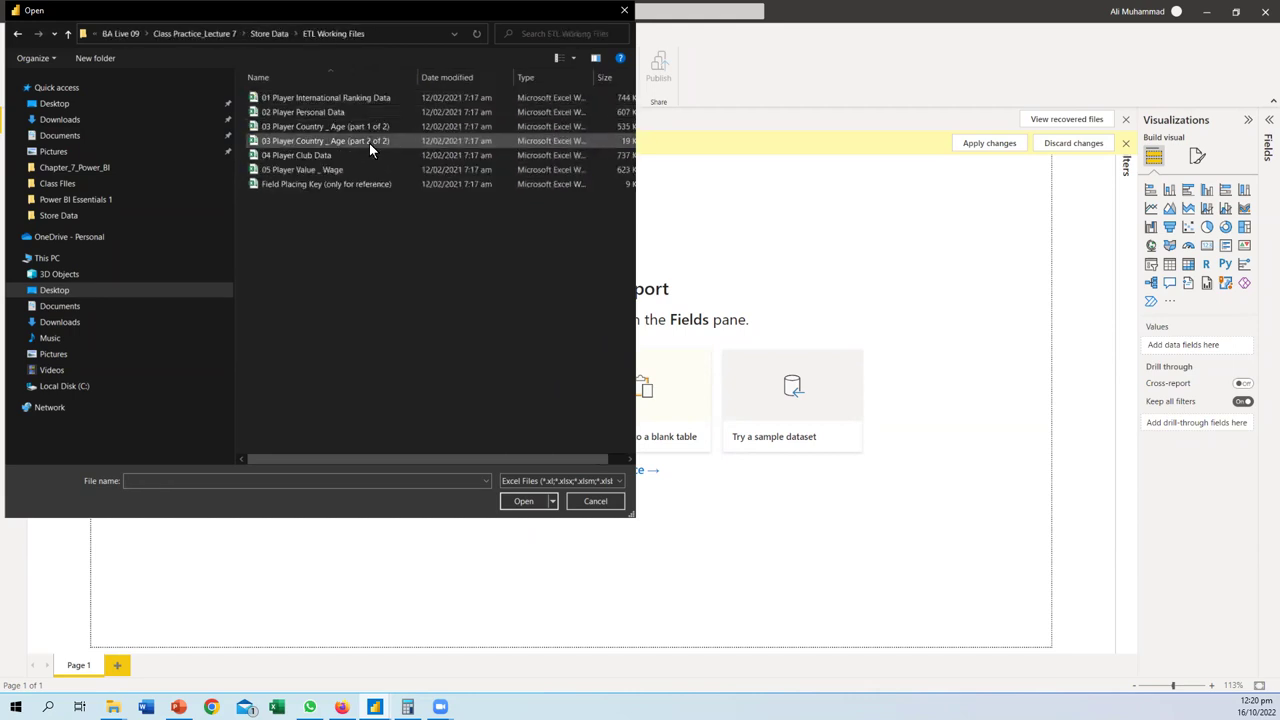
{"action": "key", "text": "alt+Up"}
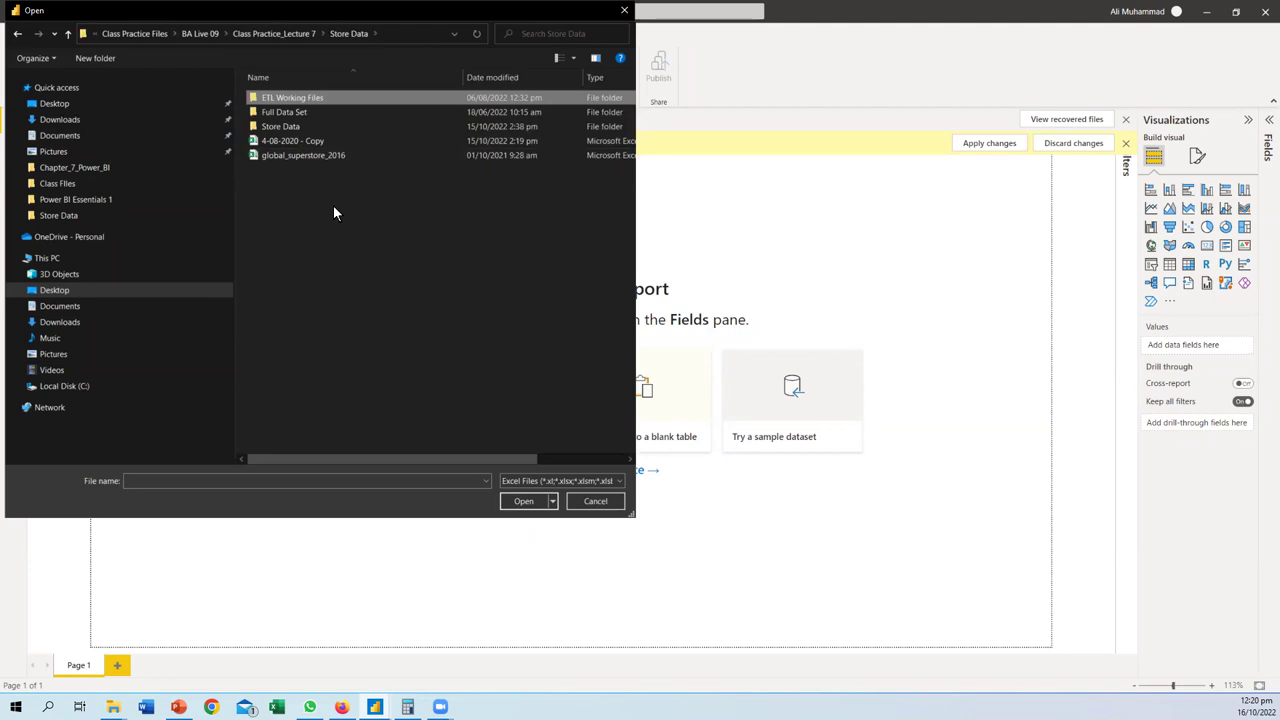
{"action": "double_click", "coordinate": [305, 156]}
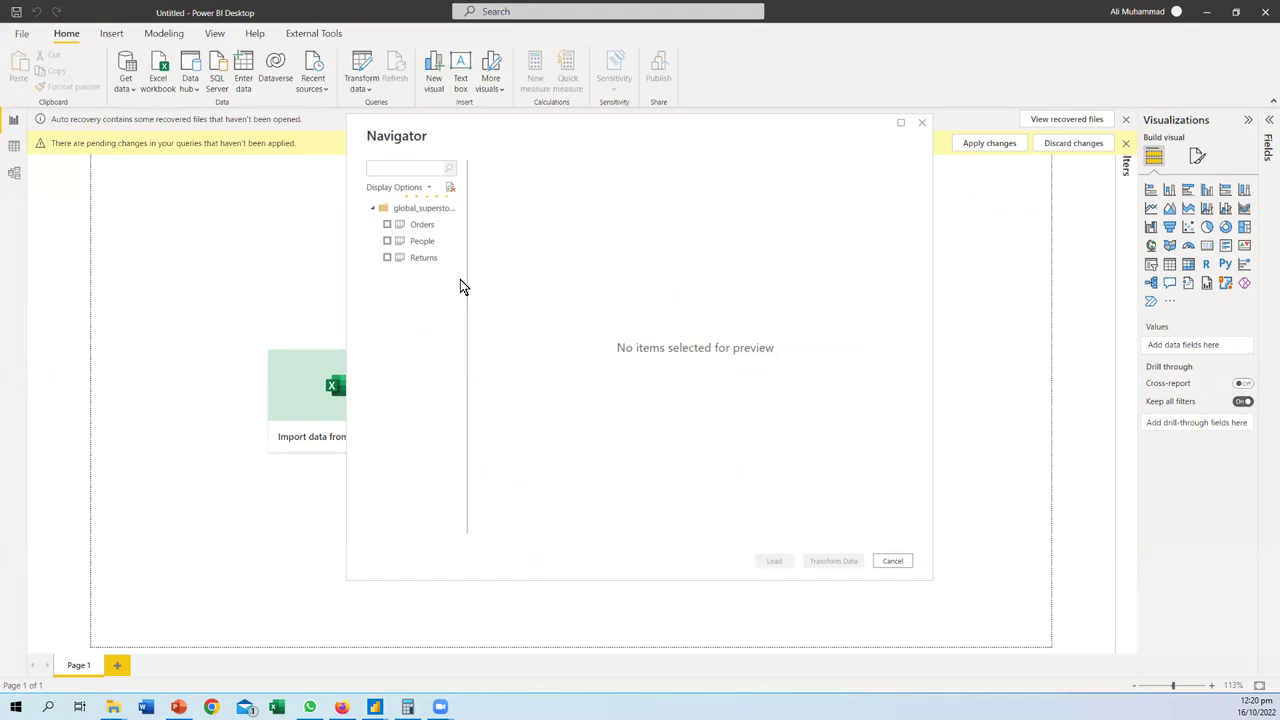
- Widen the Navigator sheet list and tick Orders, annotating its Ship Mode preview
{"action": "left_click_drag", "start_coordinate": [466, 281], "coordinate": [614, 282]}
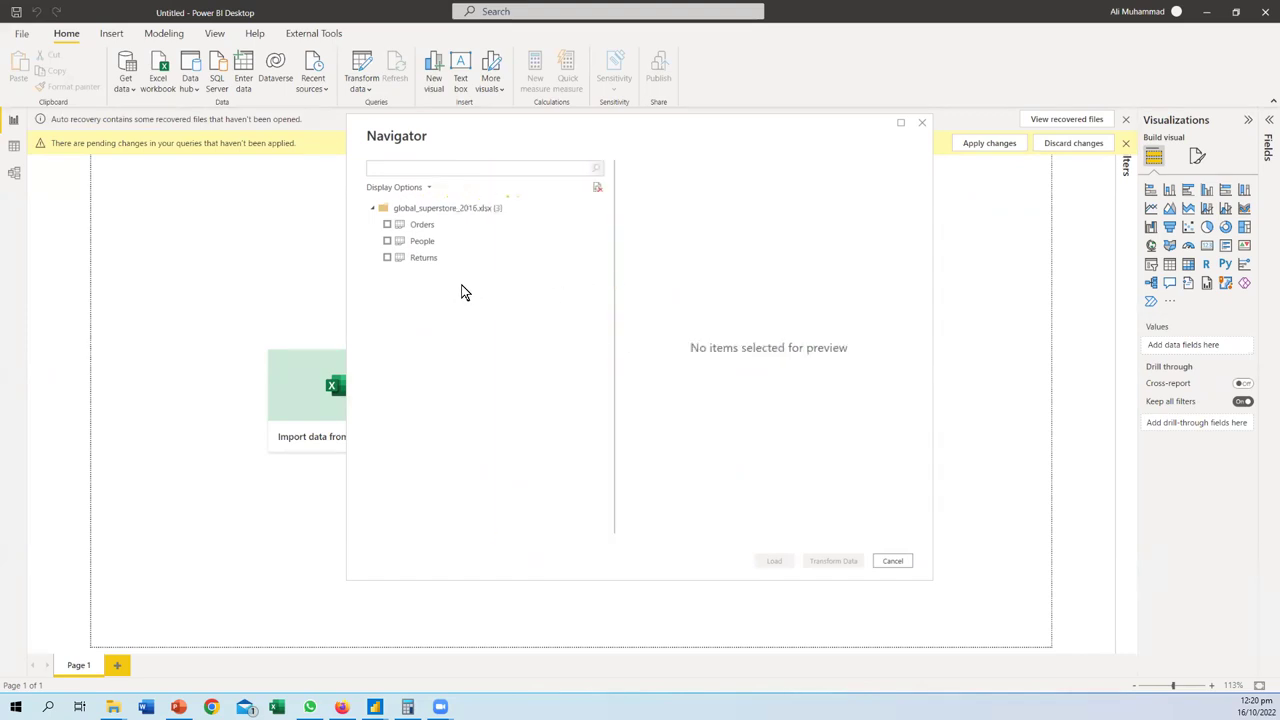
{"action": "left_click", "coordinate": [387, 225]}
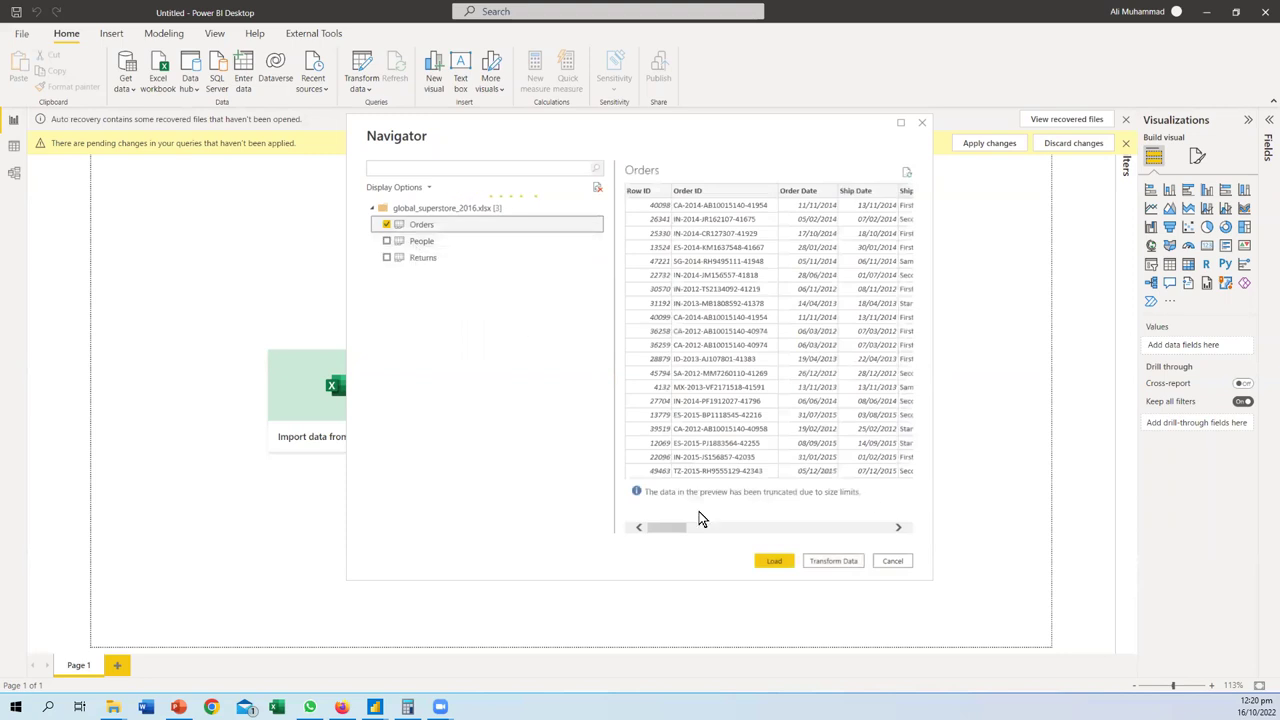
{"action": "left_click_drag", "start_coordinate": [674, 526], "coordinate": [697, 533]}
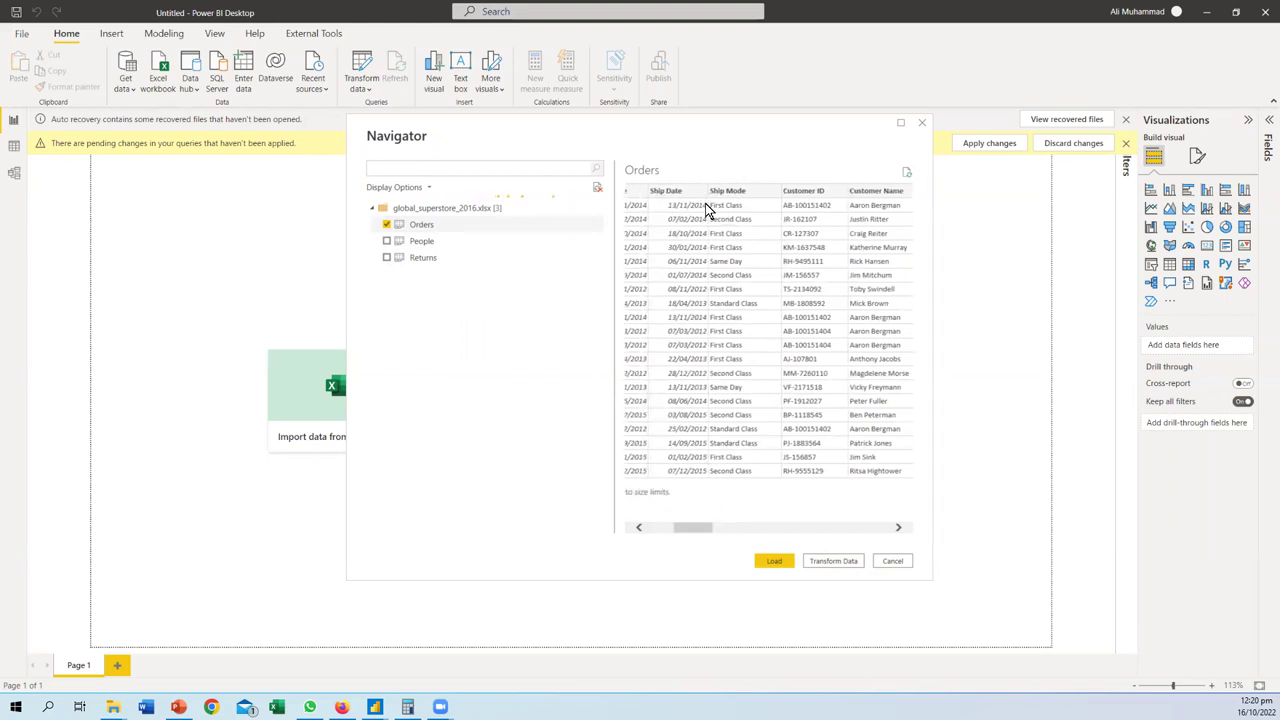
{"action": "mouse_move", "coordinate": [750, 188]}
{"action": "left_mouse_down"}
{"action": "mouse_move", "coordinate": [710, 188]}
{"action": "mouse_move", "coordinate": [766, 198]}
{"action": "mouse_move", "coordinate": [735, 177]}
{"action": "left_mouse_up"}
{"action": "mouse_move", "coordinate": [709, 224]}
{"action": "left_mouse_down"}
{"action": "mouse_move", "coordinate": [755, 243]}
{"action": "mouse_move", "coordinate": [753, 225]}
{"action": "mouse_move", "coordinate": [683, 224]}
{"action": "mouse_move", "coordinate": [848, 236]}
{"action": "mouse_move", "coordinate": [826, 192]}
{"action": "mouse_move", "coordinate": [843, 178]}
{"action": "left_mouse_up"}
{"action": "mouse_move", "coordinate": [806, 153]}
{"action": "left_mouse_down"}
{"action": "mouse_move", "coordinate": [823, 152]}
{"action": "mouse_move", "coordinate": [807, 174]}
{"action": "left_mouse_up"}
{"action": "left_click_drag", "start_coordinate": [808, 164], "coordinate": [842, 176]}
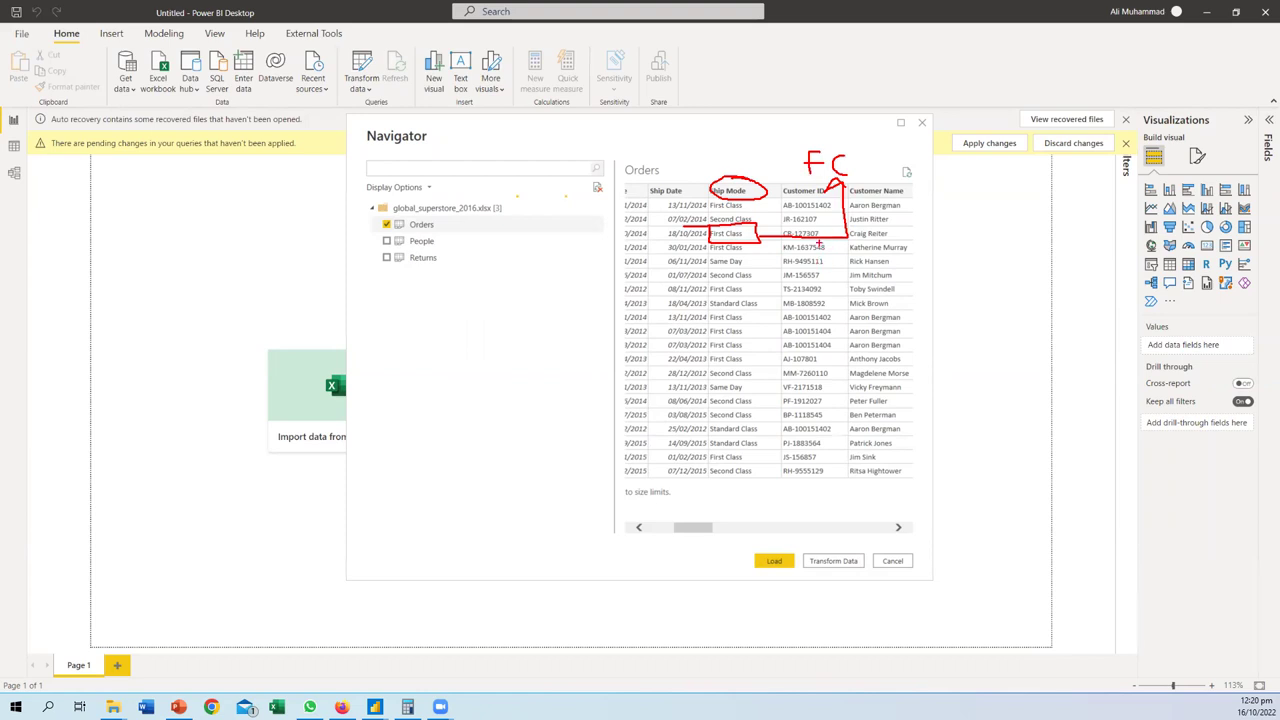
{"action": "left_click_drag", "start_coordinate": [819, 245], "coordinate": [820, 442]}
{"action": "left_click_drag", "start_coordinate": [888, 233], "coordinate": [885, 445]}
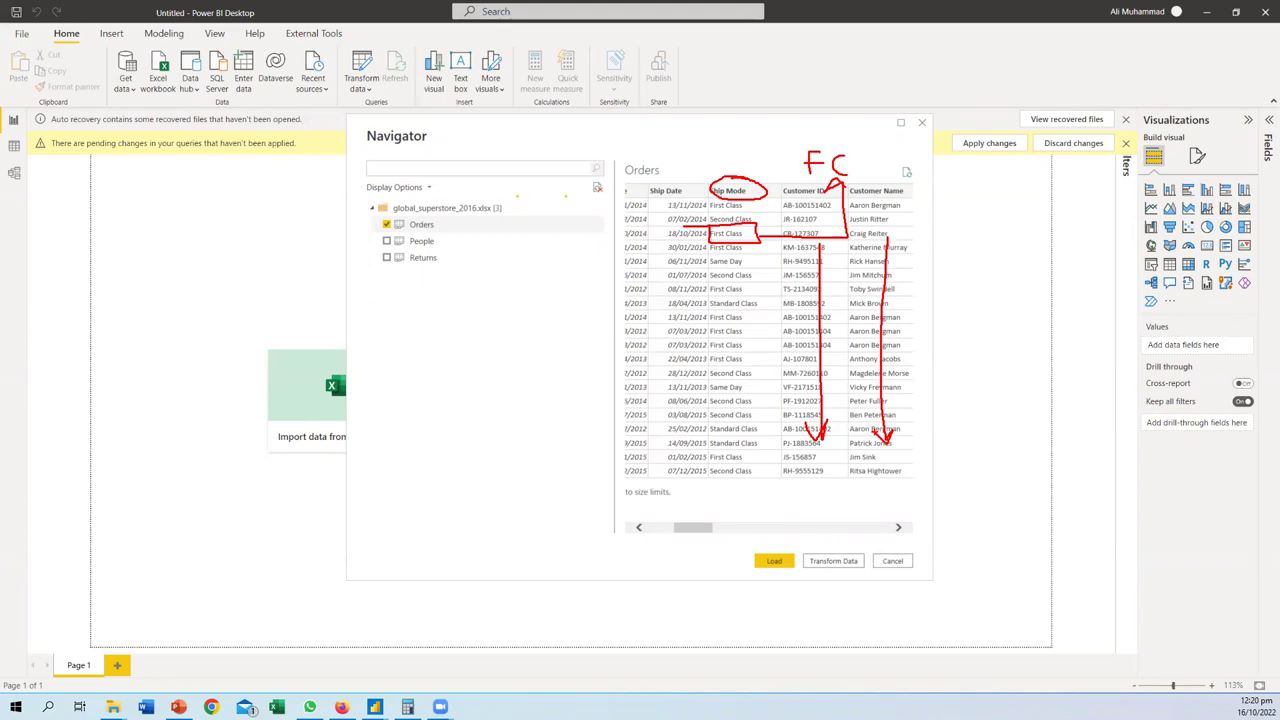
{"action": "key", "text": "Escape"}
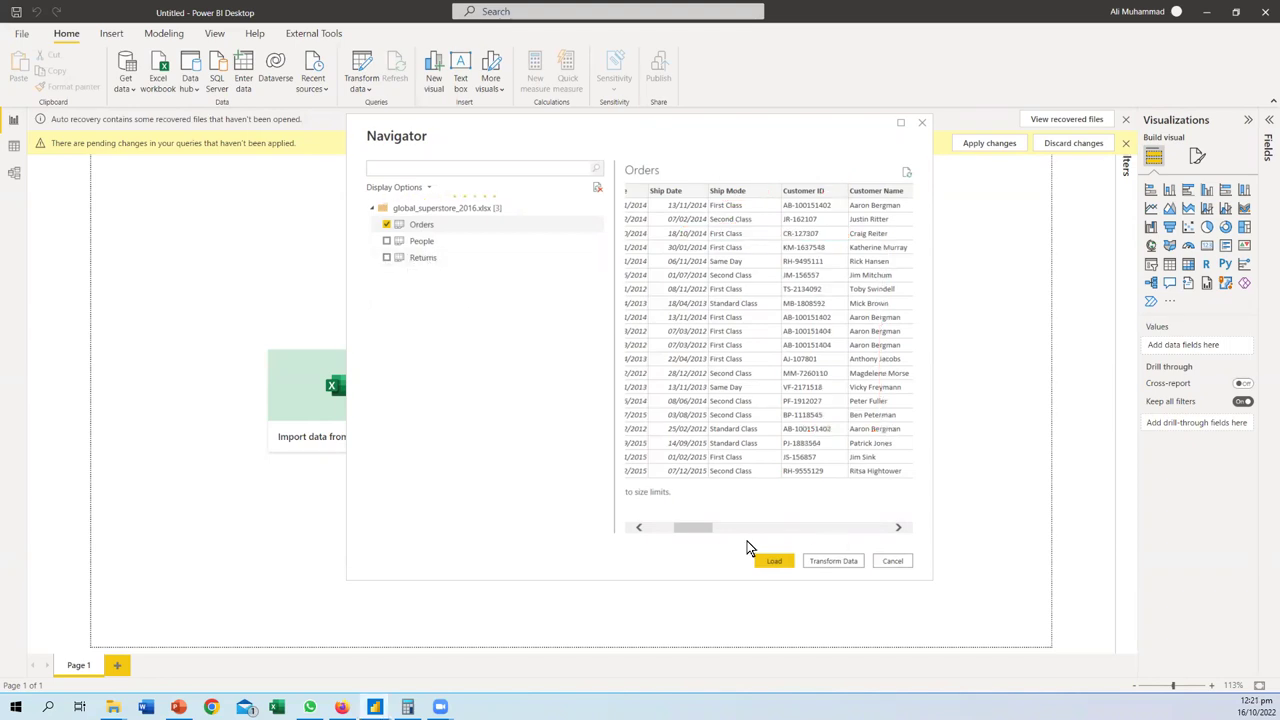
- Load the Orders table (51,290 rows) and open it in Power Query Editor via Transform data
{"action": "left_click", "coordinate": [768, 560]}
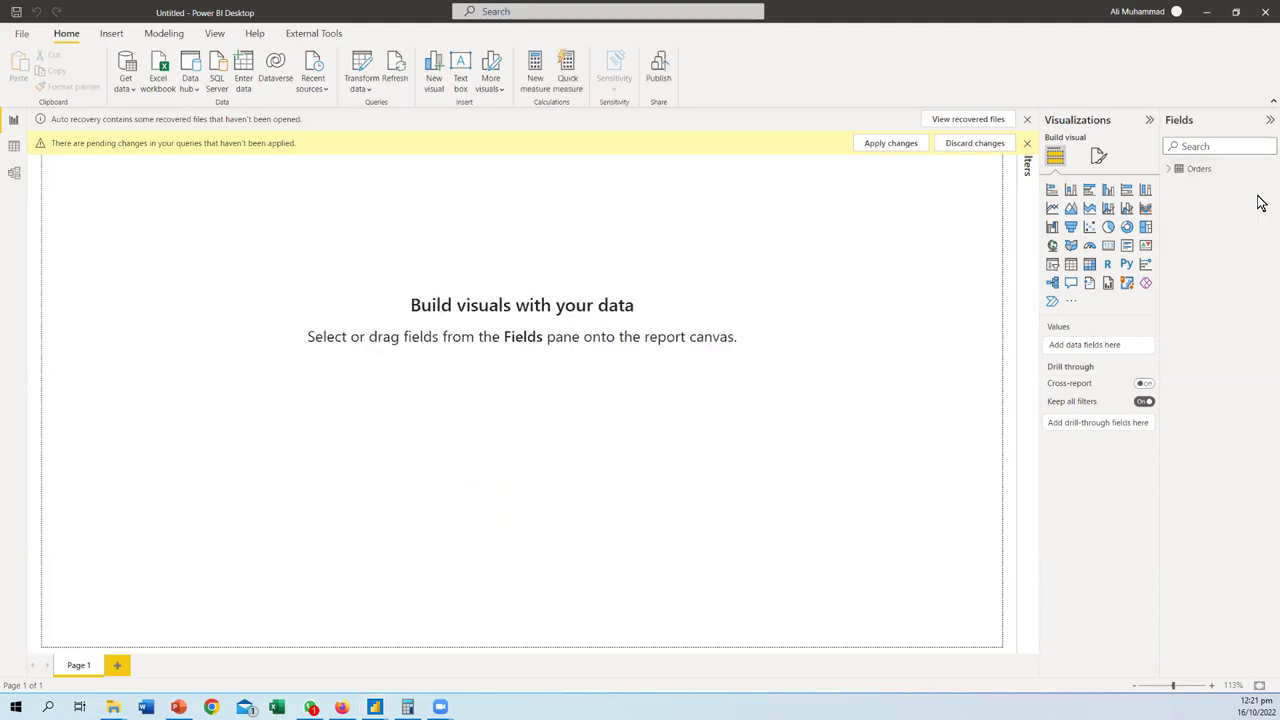
{"action": "left_click", "coordinate": [358, 90]}
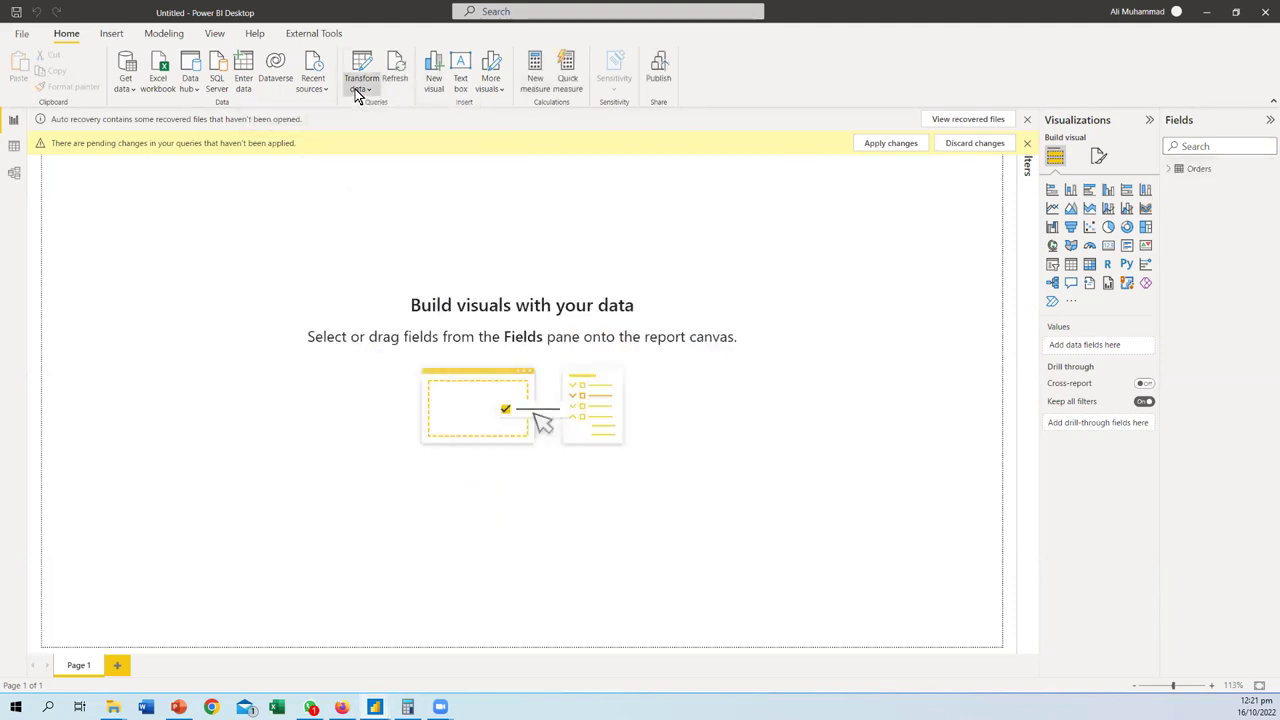
{"action": "left_click", "coordinate": [367, 110]}
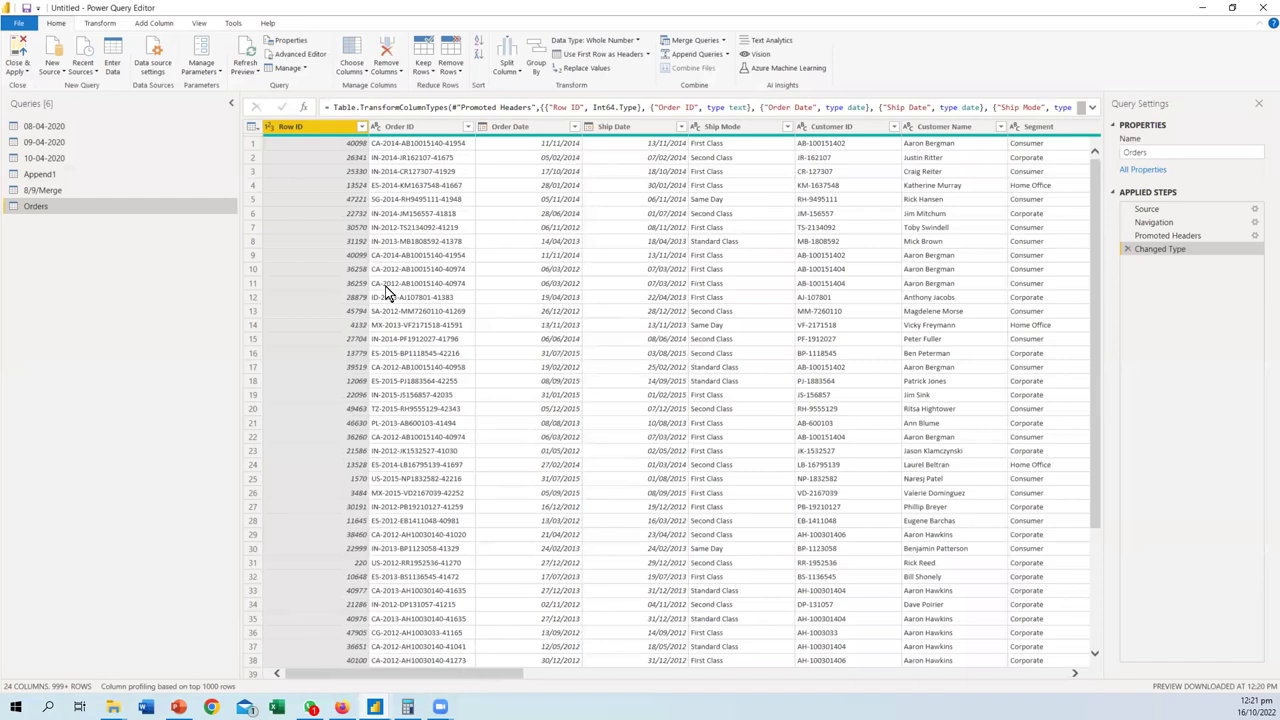
- In Choose Columns, clear all, then tick Ship Mode, Customer Name, Segment, City, State, Country, Region and Market
{"action": "left_click", "coordinate": [424, 72]}
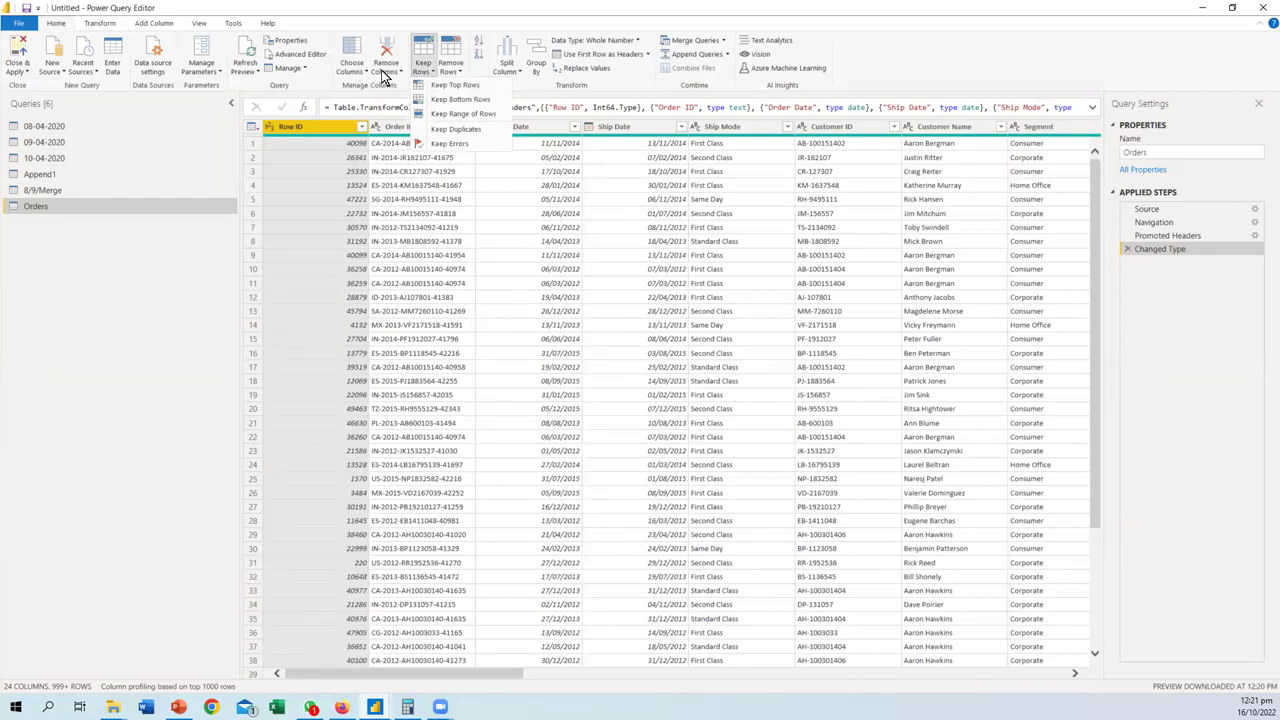
{"action": "left_click", "coordinate": [363, 75]}
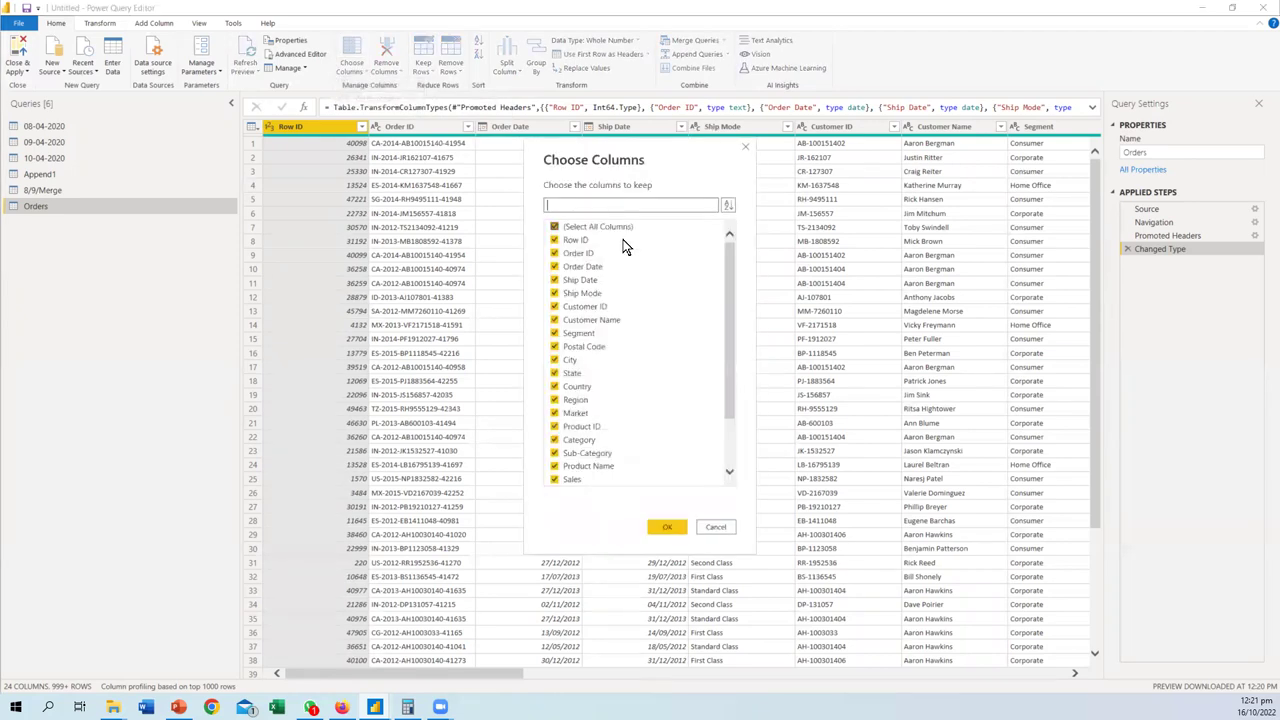
{"action": "left_click", "coordinate": [558, 228]}
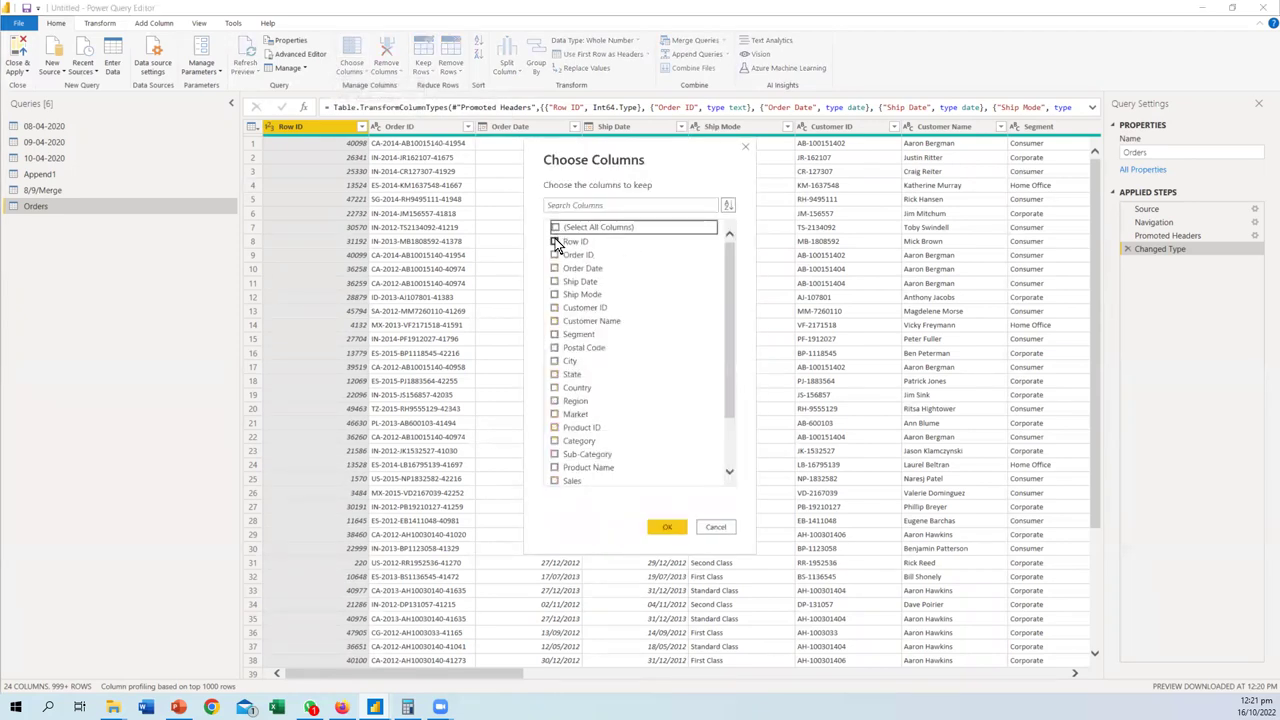
{"action": "left_click", "coordinate": [556, 295]}
{"action": "left_click", "coordinate": [555, 320]}
{"action": "left_click", "coordinate": [555, 334]}
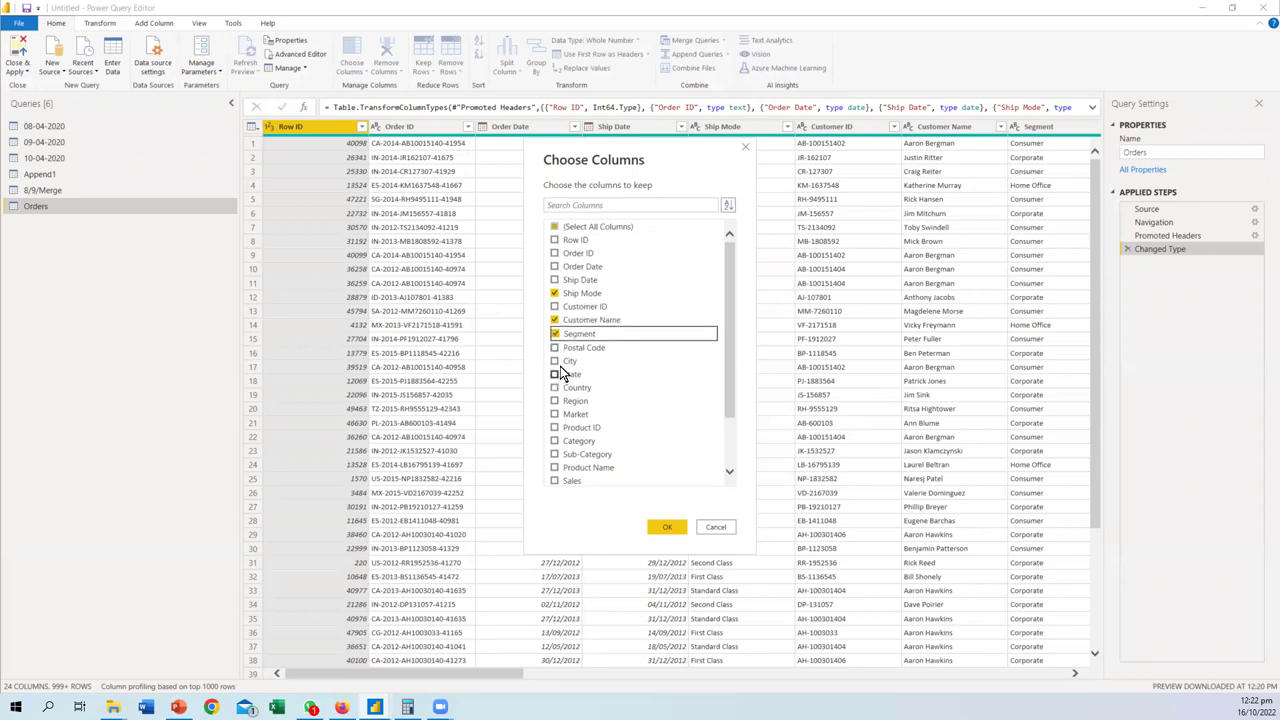
{"action": "scroll", "coordinate": [584, 394], "scroll_direction": "down", "scroll_amount": 3}
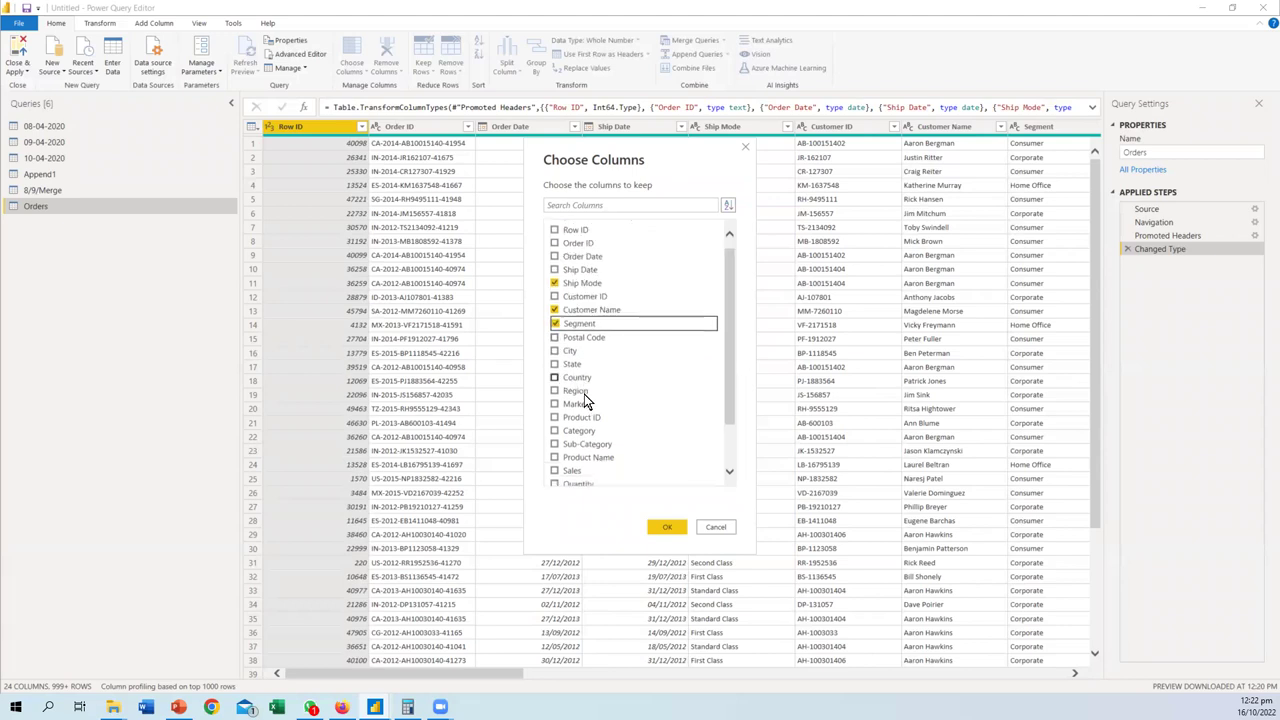
{"action": "left_click", "coordinate": [556, 322]}
{"action": "left_click", "coordinate": [555, 334]}
{"action": "left_click", "coordinate": [555, 347]}
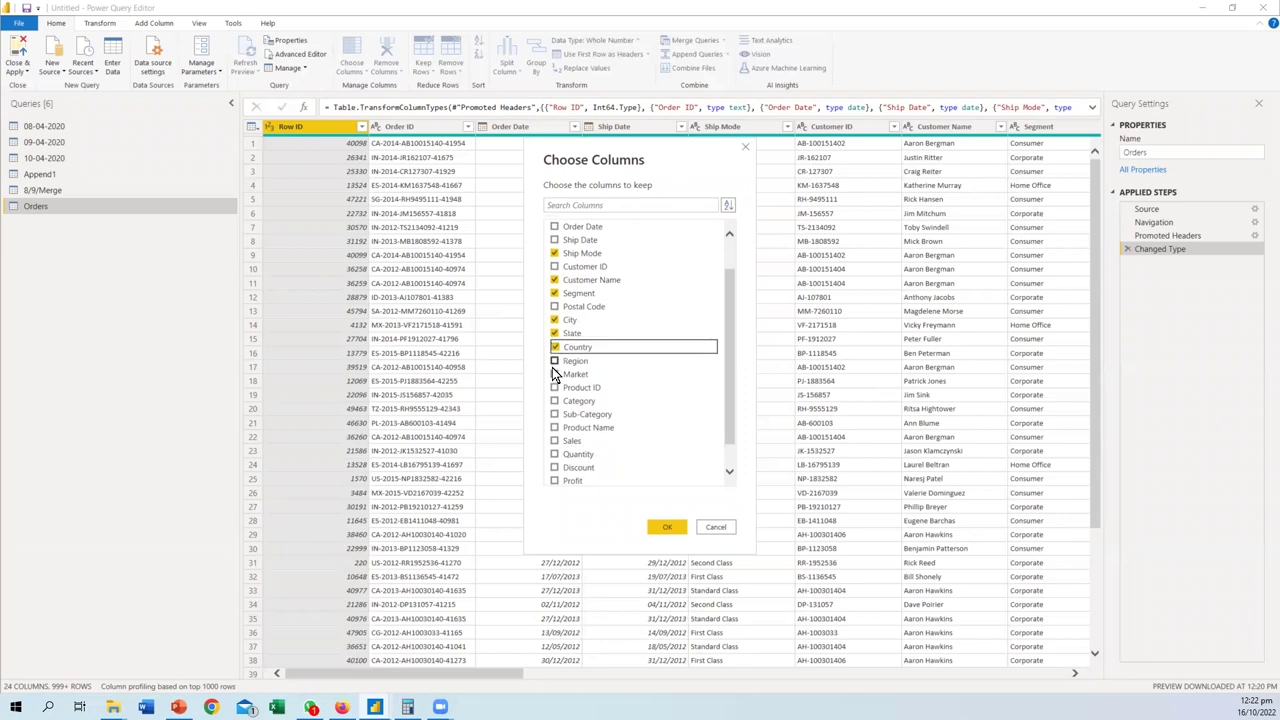
{"action": "left_click", "coordinate": [555, 360]}
{"action": "left_click", "coordinate": [555, 374]}
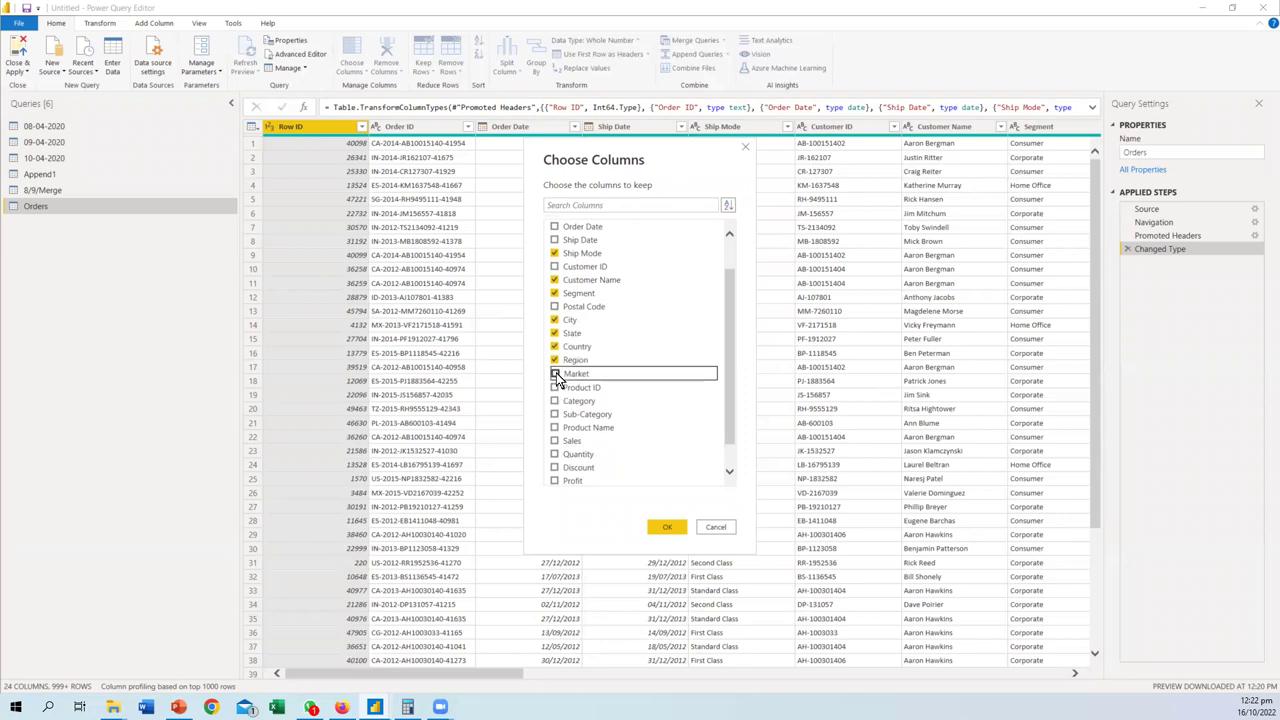
- Also keep Category, Sub-Category, Sales, Quantity, Discount, Profit and Shipping Cost, and apply
{"action": "scroll", "coordinate": [594, 408], "scroll_direction": "down", "scroll_amount": 2}
{"action": "left_click", "coordinate": [555, 372]}
{"action": "left_click", "coordinate": [555, 385]}
{"action": "left_click", "coordinate": [555, 412]}
{"action": "left_click", "coordinate": [555, 425]}
{"action": "left_click", "coordinate": [555, 439]}
{"action": "left_click", "coordinate": [555, 452]}
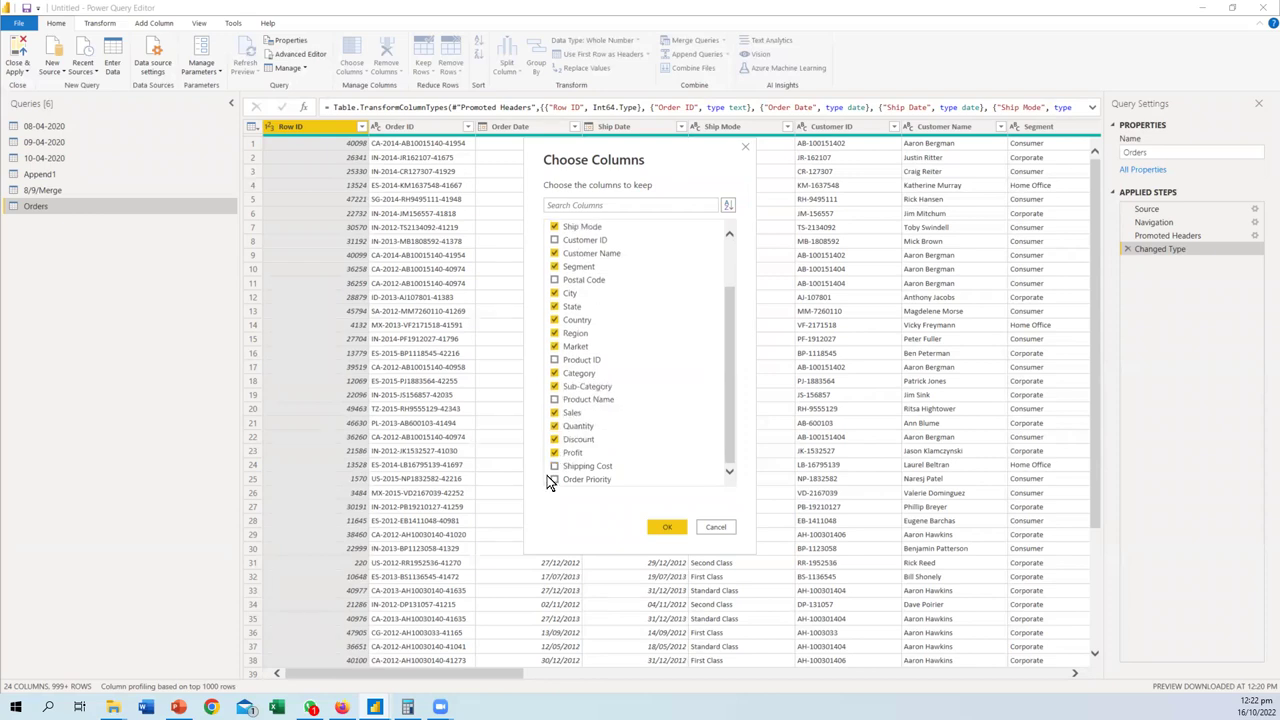
{"action": "left_click", "coordinate": [555, 466]}
{"action": "left_click", "coordinate": [669, 527]}
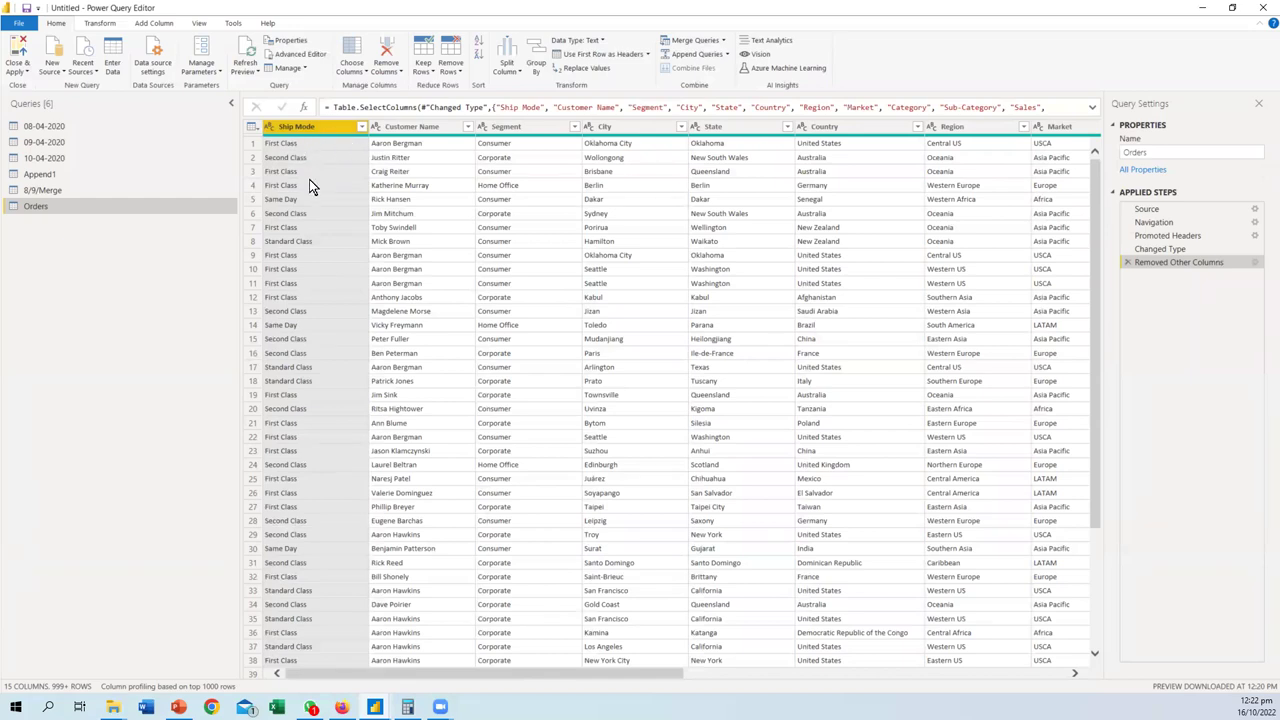
- Select a Ship Mode cell and hide the Column profile panel in the data preview
{"action": "mouse_move", "coordinate": [310, 135]}
{"action": "left_mouse_down"}
{"action": "mouse_move", "coordinate": [250, 137]}
{"action": "mouse_move", "coordinate": [330, 157]}
{"action": "mouse_move", "coordinate": [316, 145]}
{"action": "mouse_move", "coordinate": [405, 128]}
{"action": "left_mouse_up"}
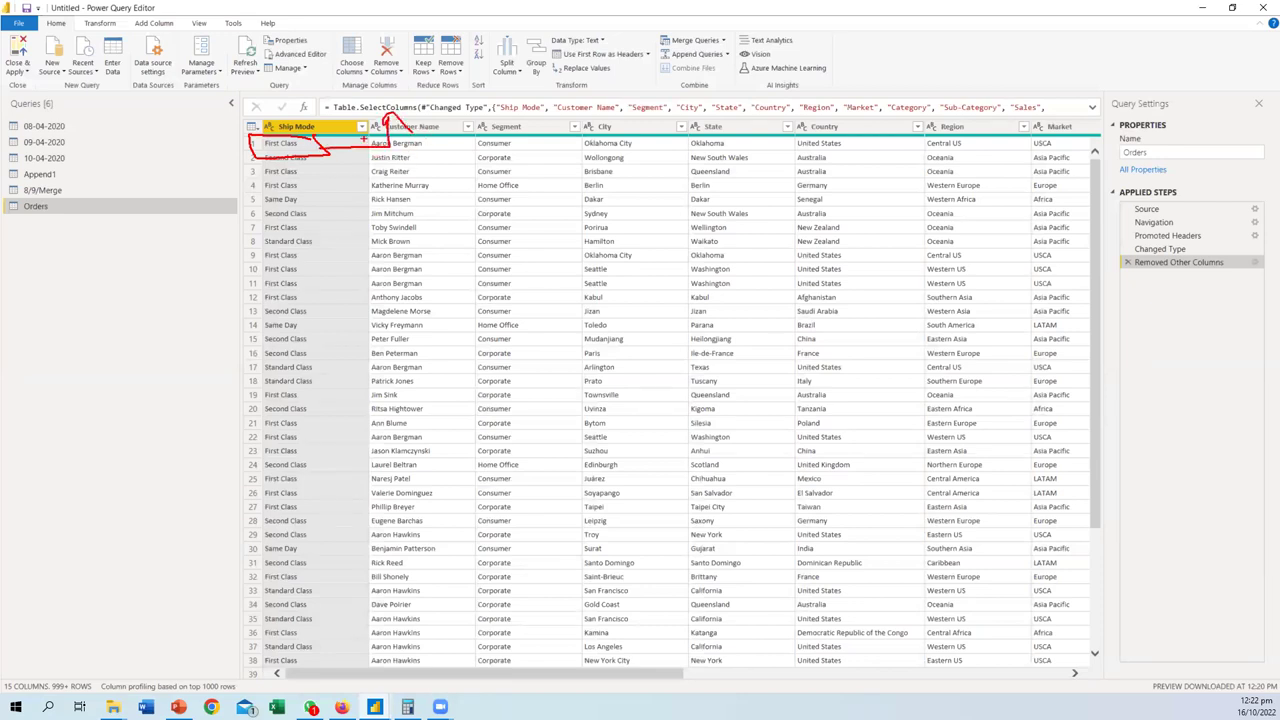
{"action": "key", "text": "Escape"}
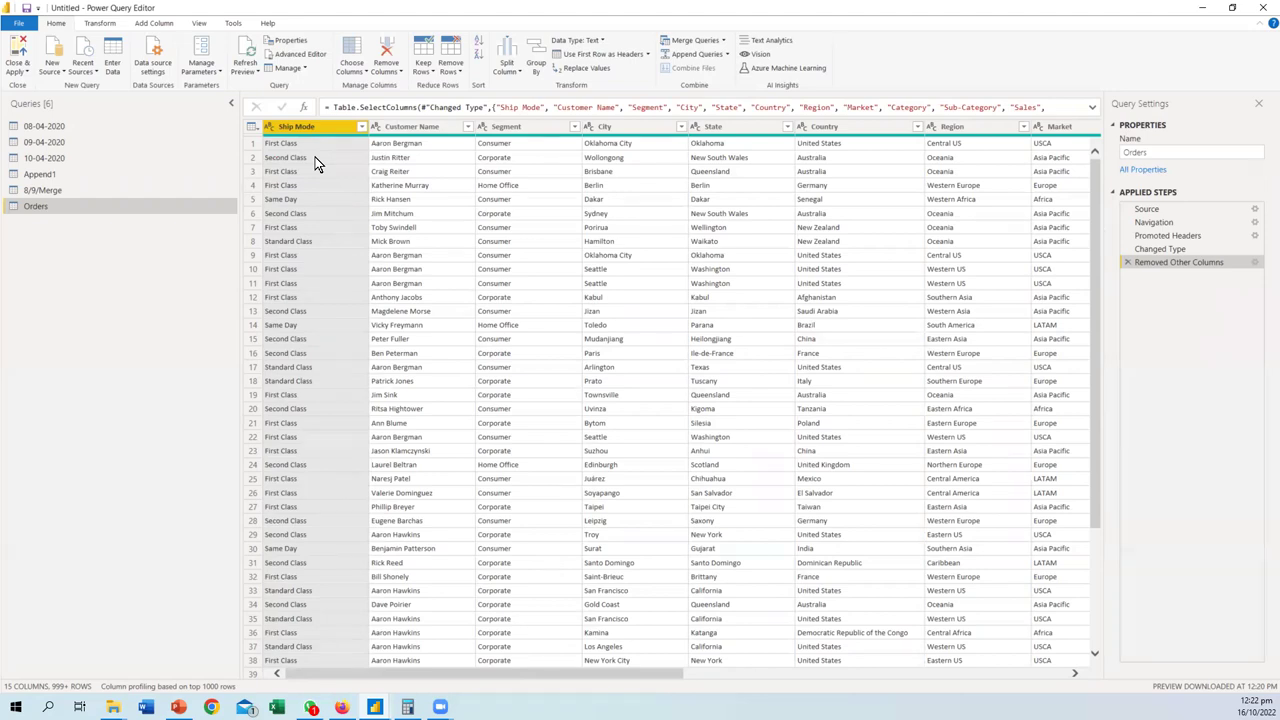
{"action": "left_click", "coordinate": [313, 127]}
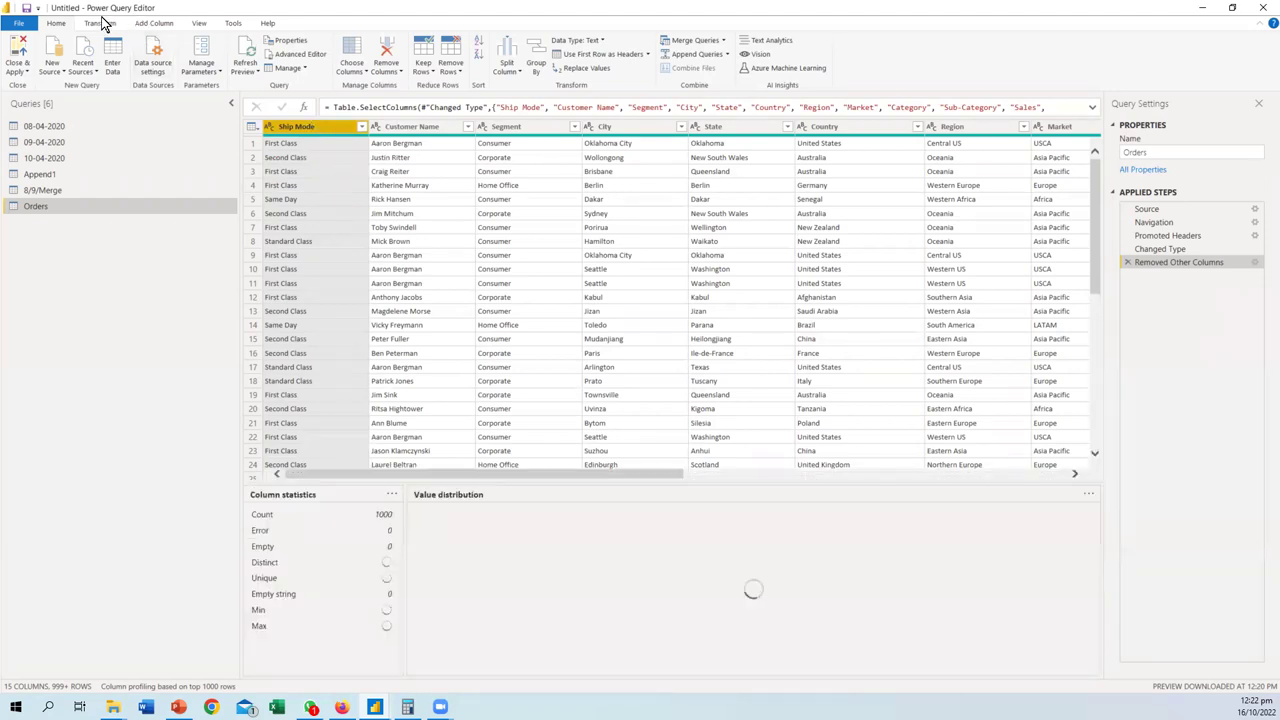
{"action": "left_click", "coordinate": [98, 23]}
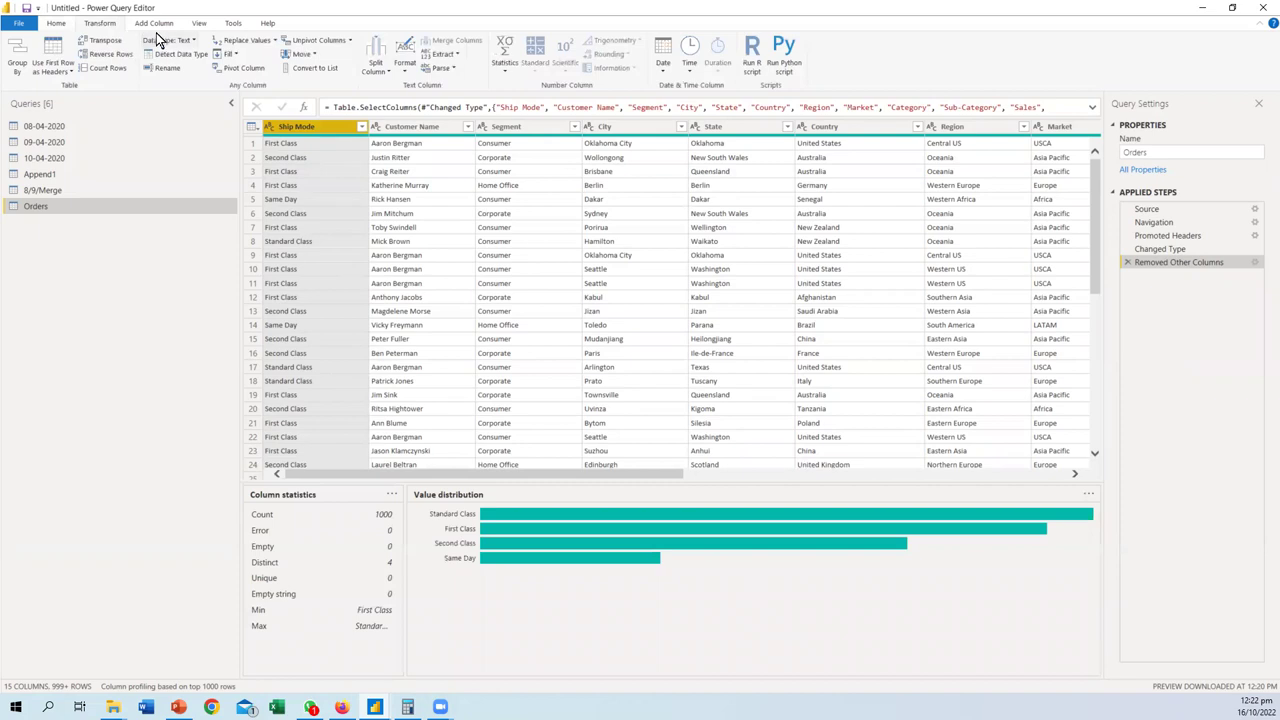
{"action": "left_click", "coordinate": [201, 27]}
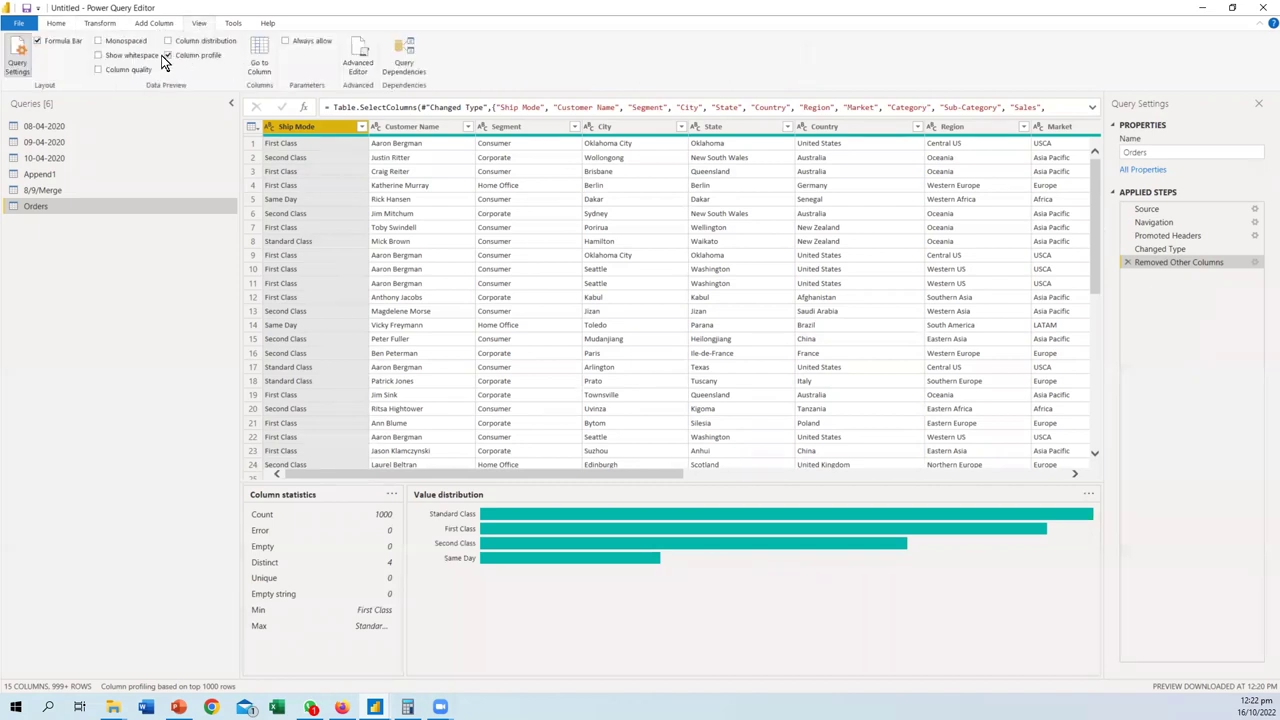
{"action": "left_click", "coordinate": [56, 23]}
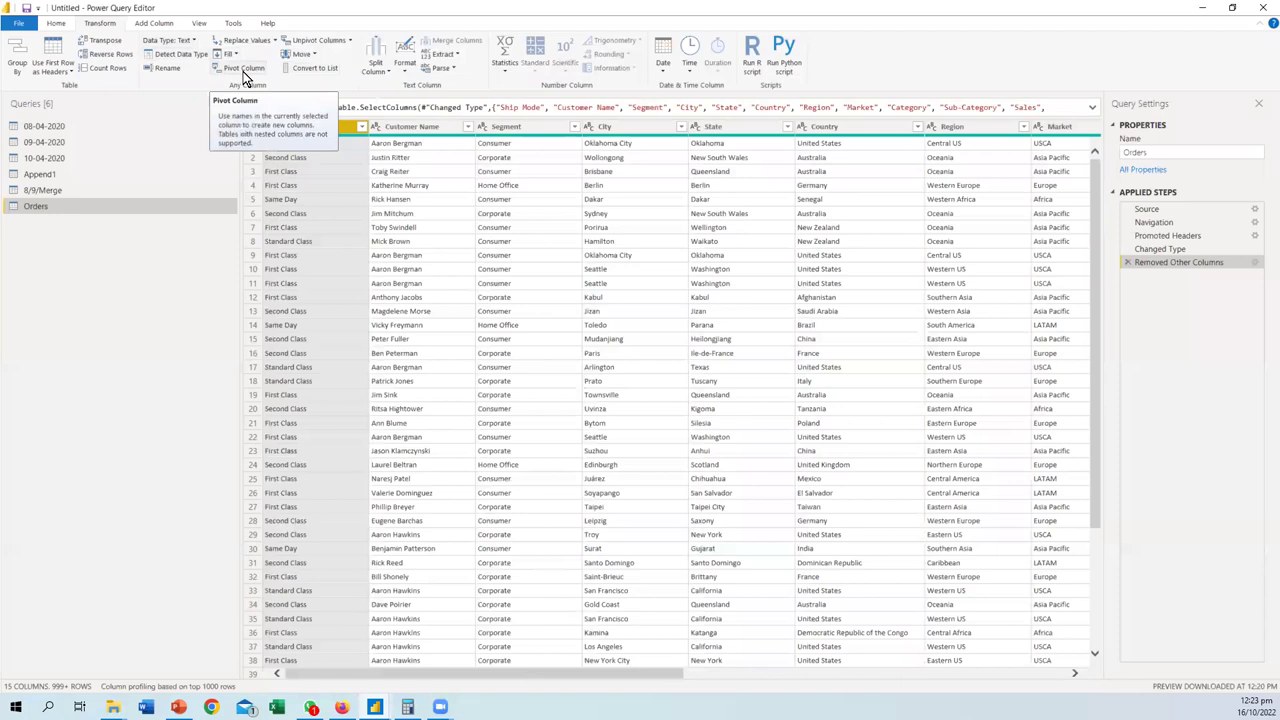
{"action": "left_click", "coordinate": [243, 76]}
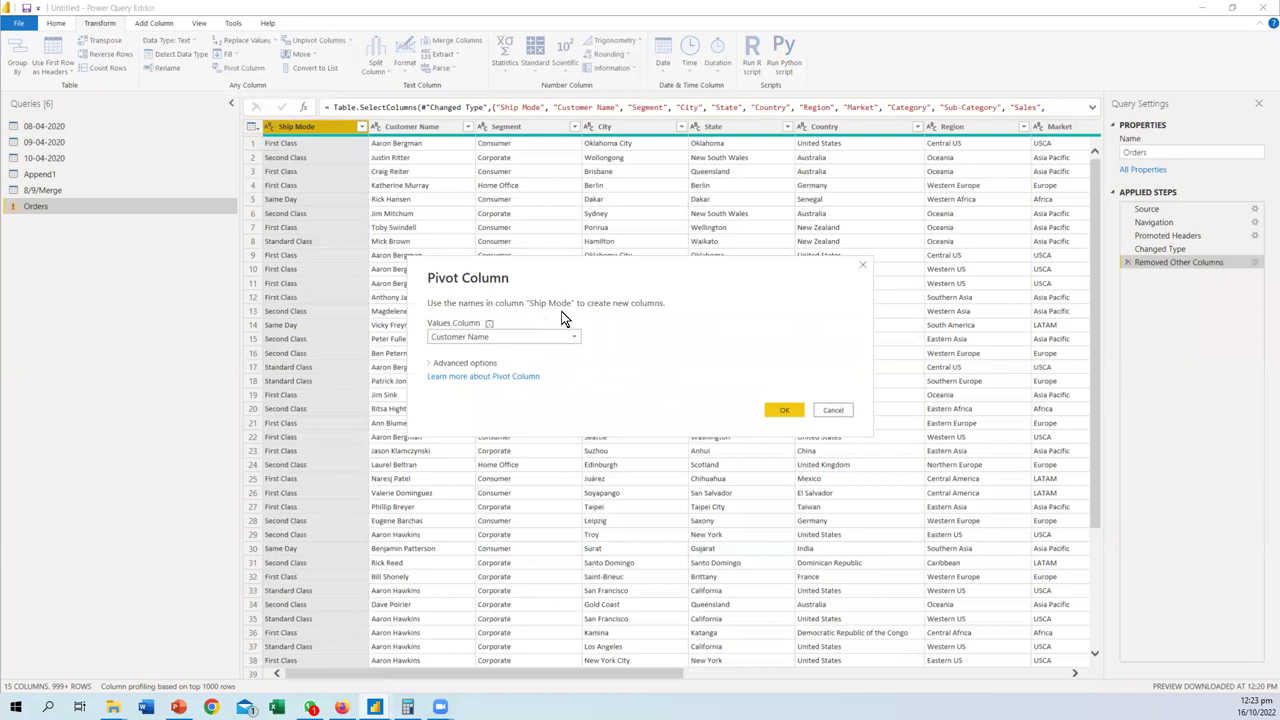
{"action": "left_click", "coordinate": [463, 364]}
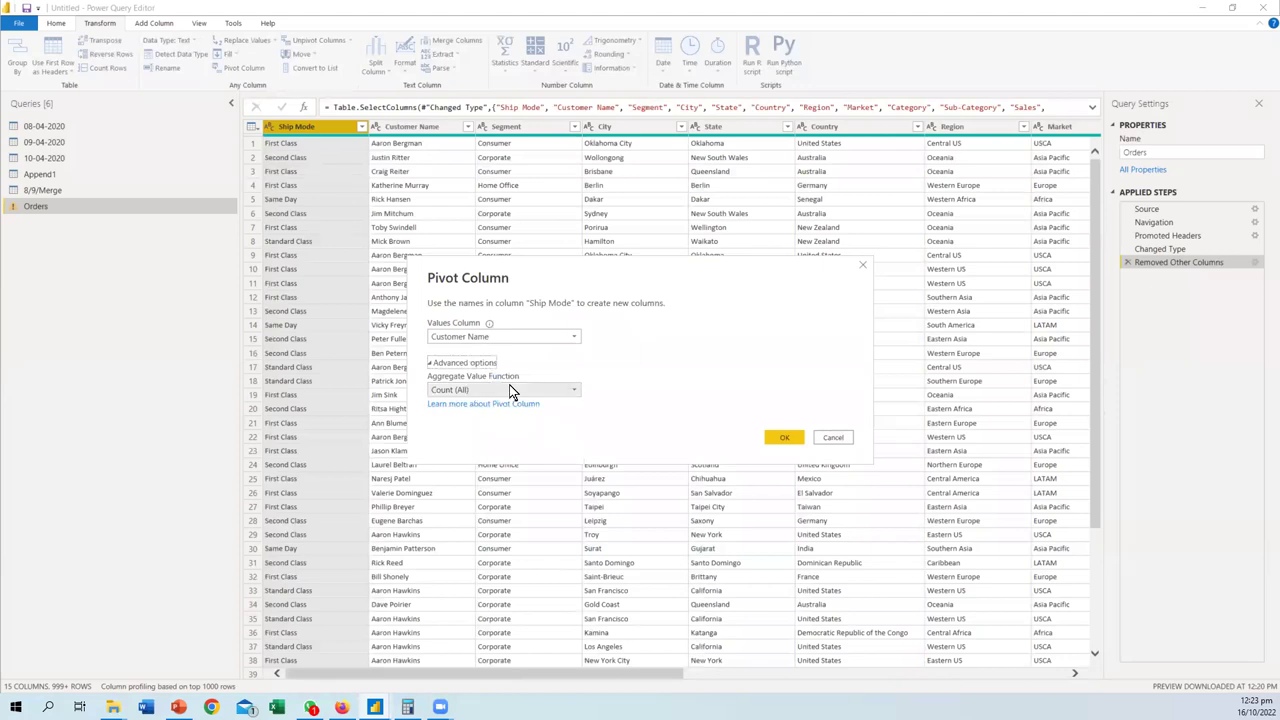
{"action": "left_click", "coordinate": [511, 392]}
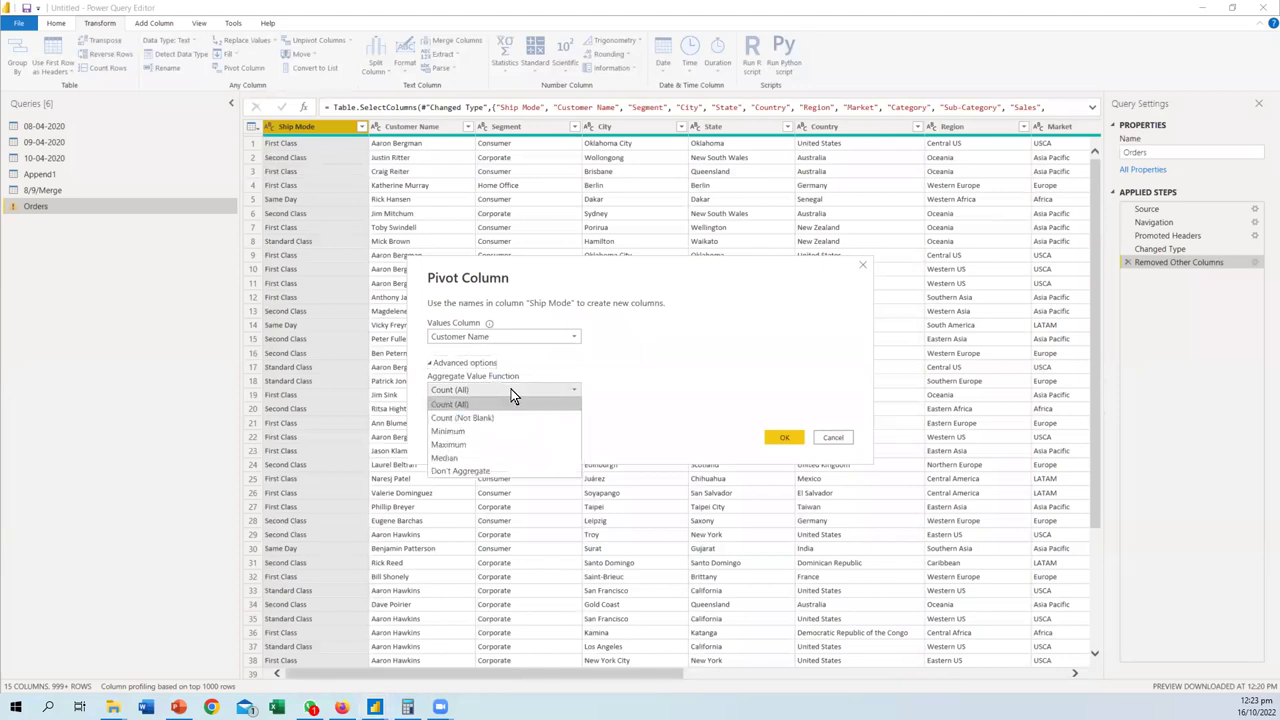
{"action": "left_click", "coordinate": [459, 405]}
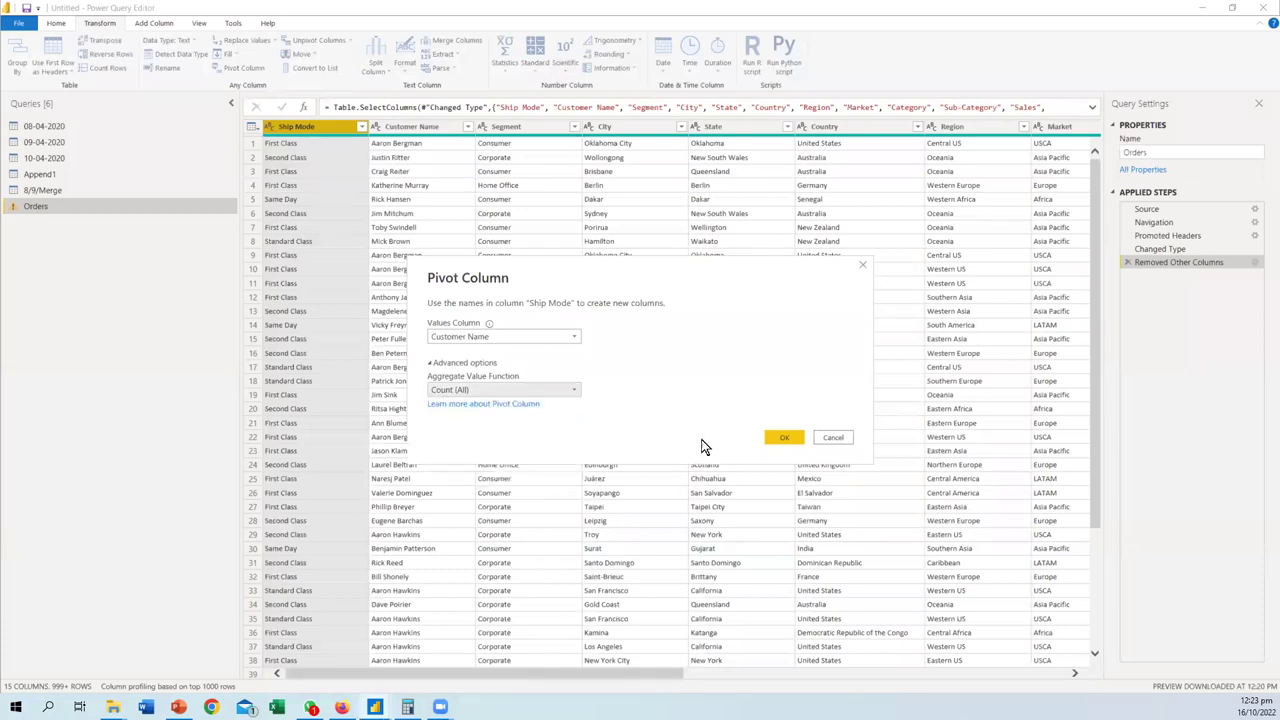
{"action": "left_click", "coordinate": [775, 440]}
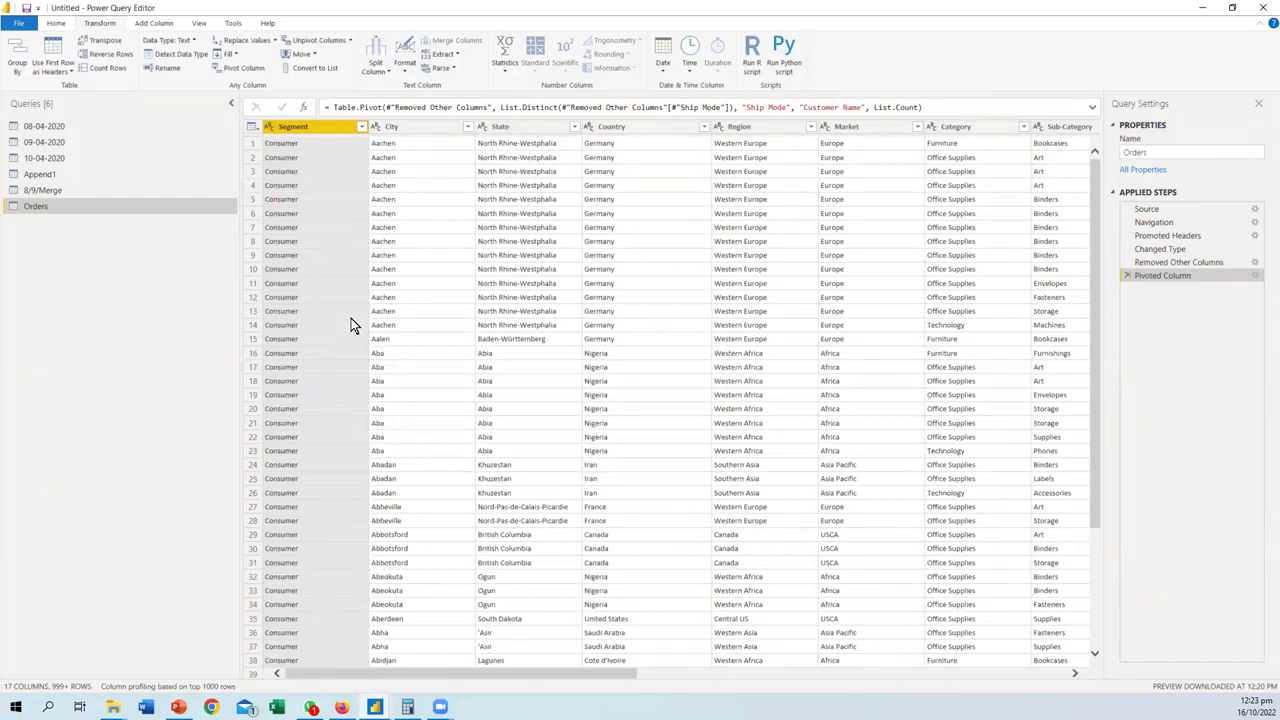
{"action": "left_click", "coordinate": [1126, 277]}
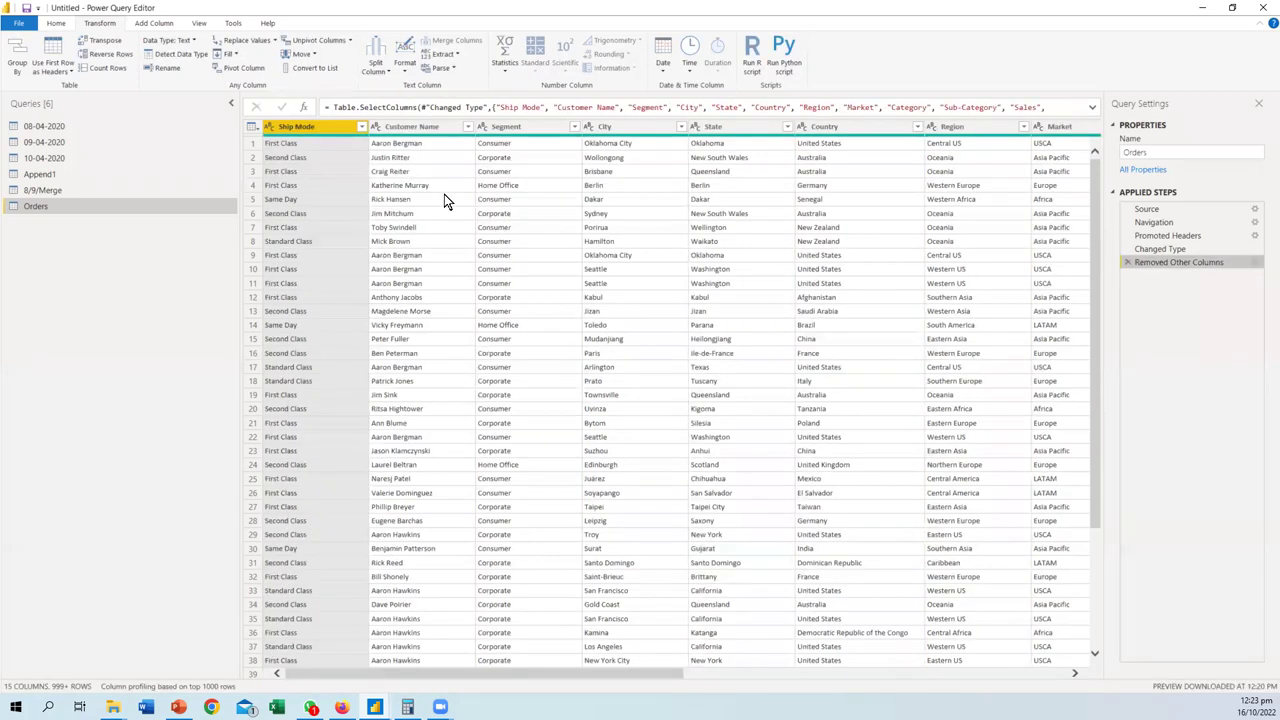
{"action": "left_click", "coordinate": [242, 68]}
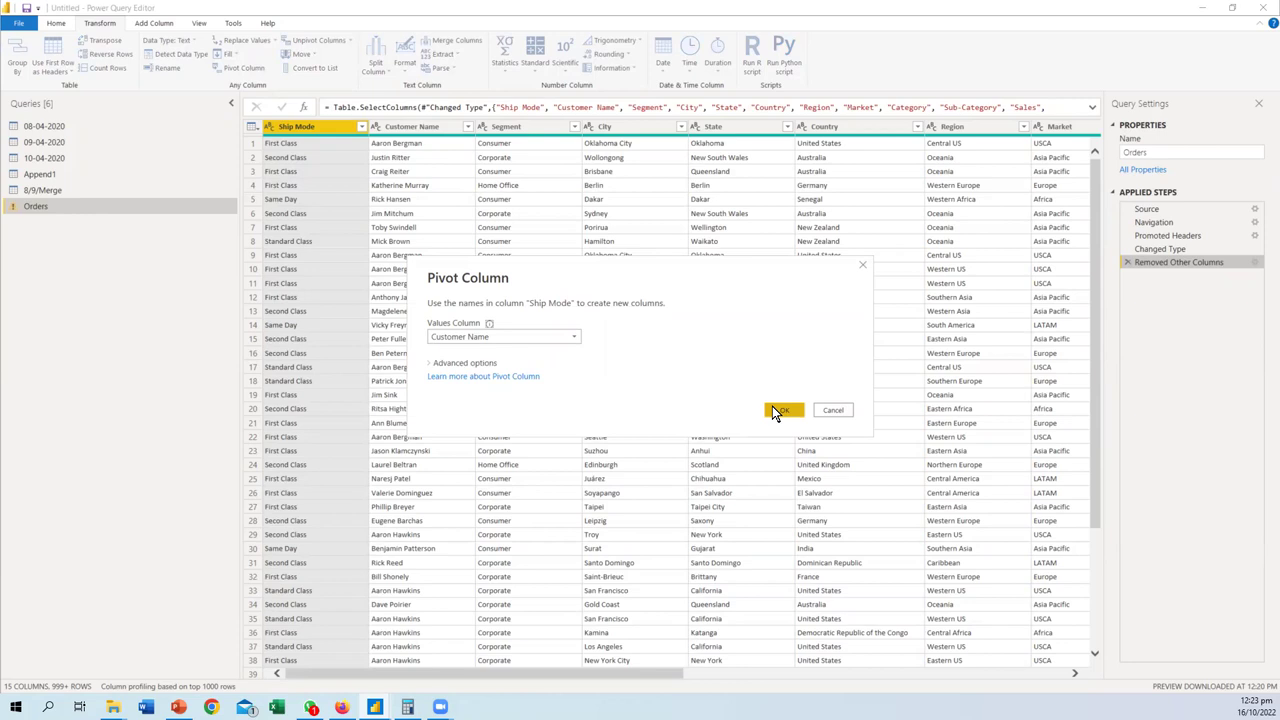
{"action": "left_click", "coordinate": [572, 337]}
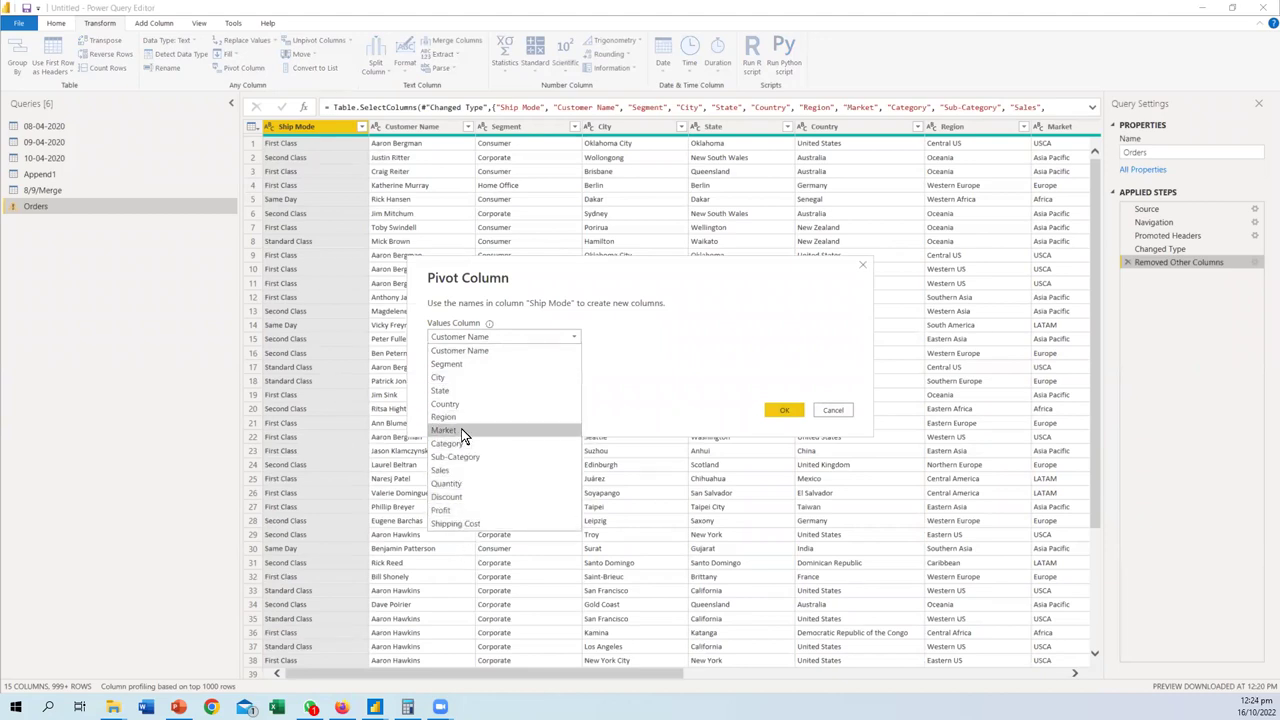
{"action": "left_click", "coordinate": [835, 413]}
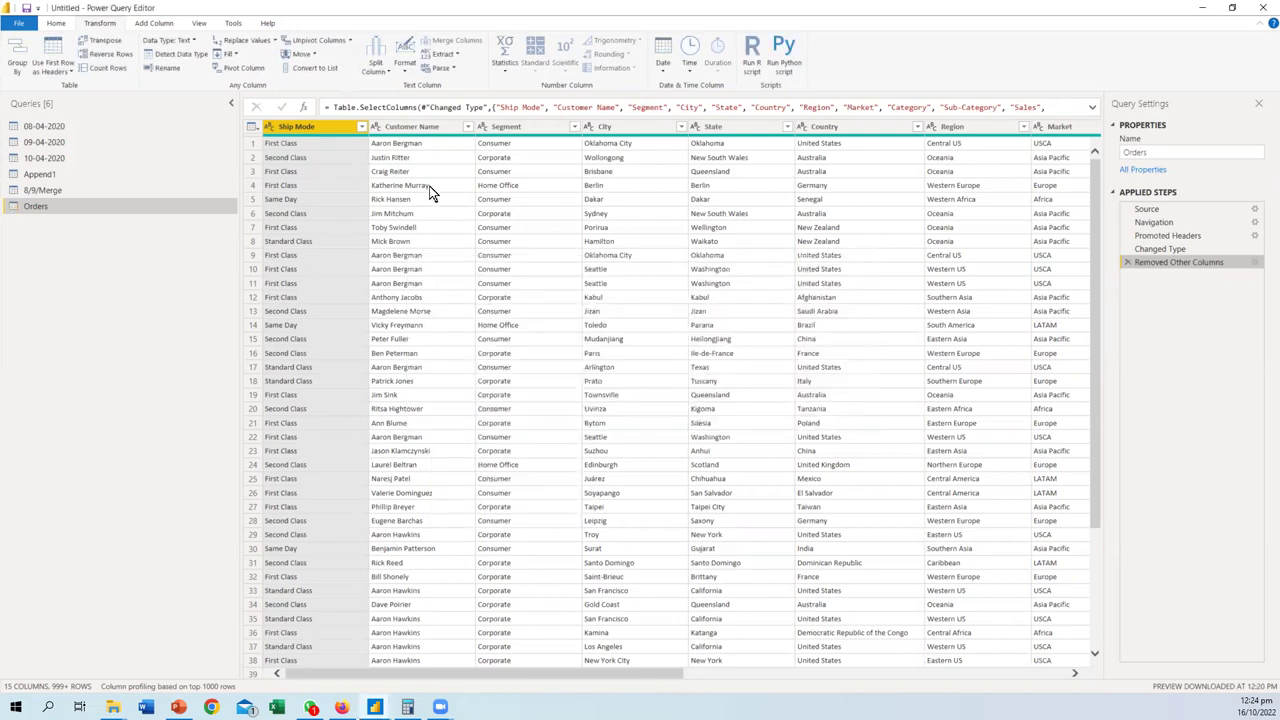
{"action": "left_click", "coordinate": [408, 133]}
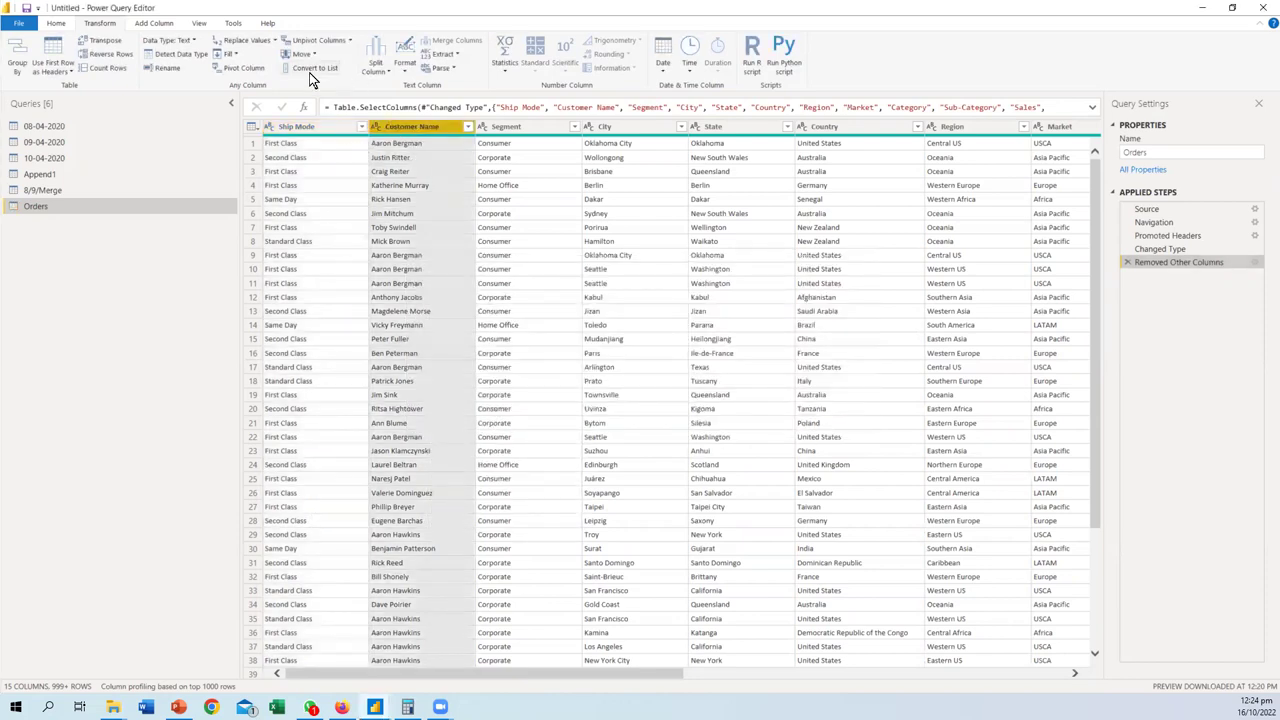
{"action": "left_click", "coordinate": [243, 70]}
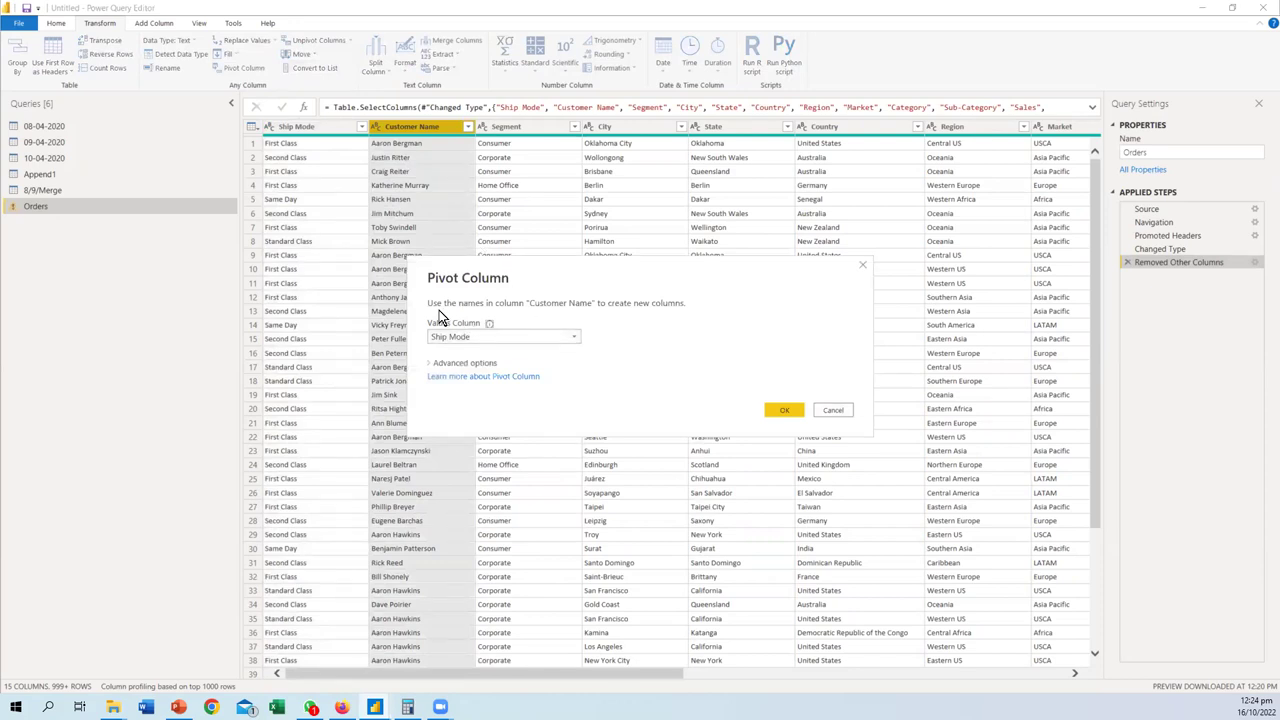
{"action": "left_click", "coordinate": [833, 410]}
{"action": "left_click", "coordinate": [316, 127]}
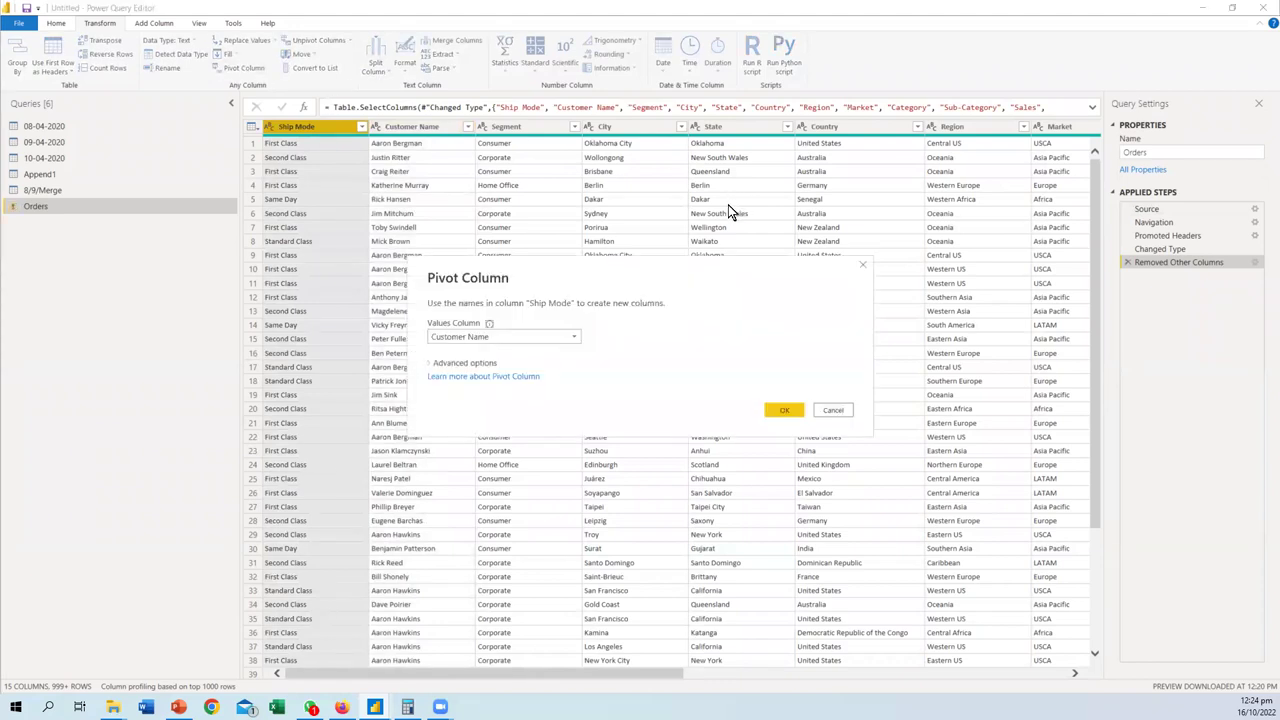
{"action": "left_click", "coordinate": [573, 337]}
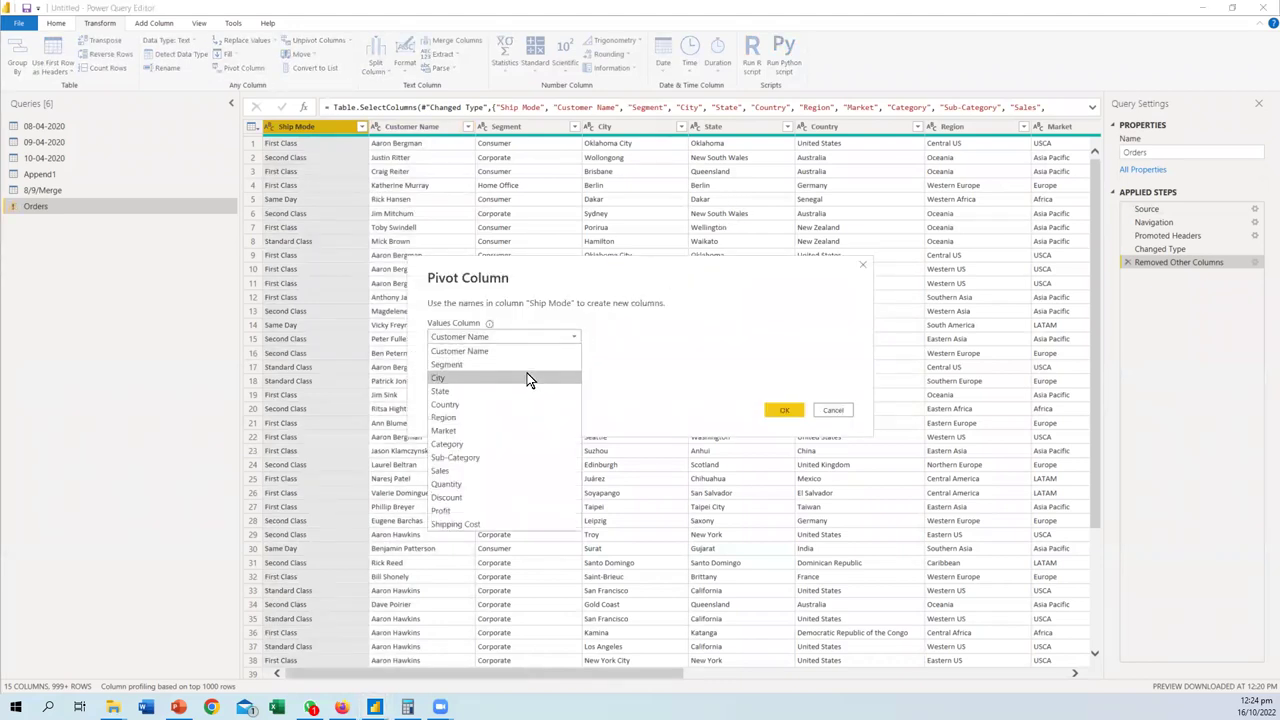
{"action": "left_click", "coordinate": [448, 471]}
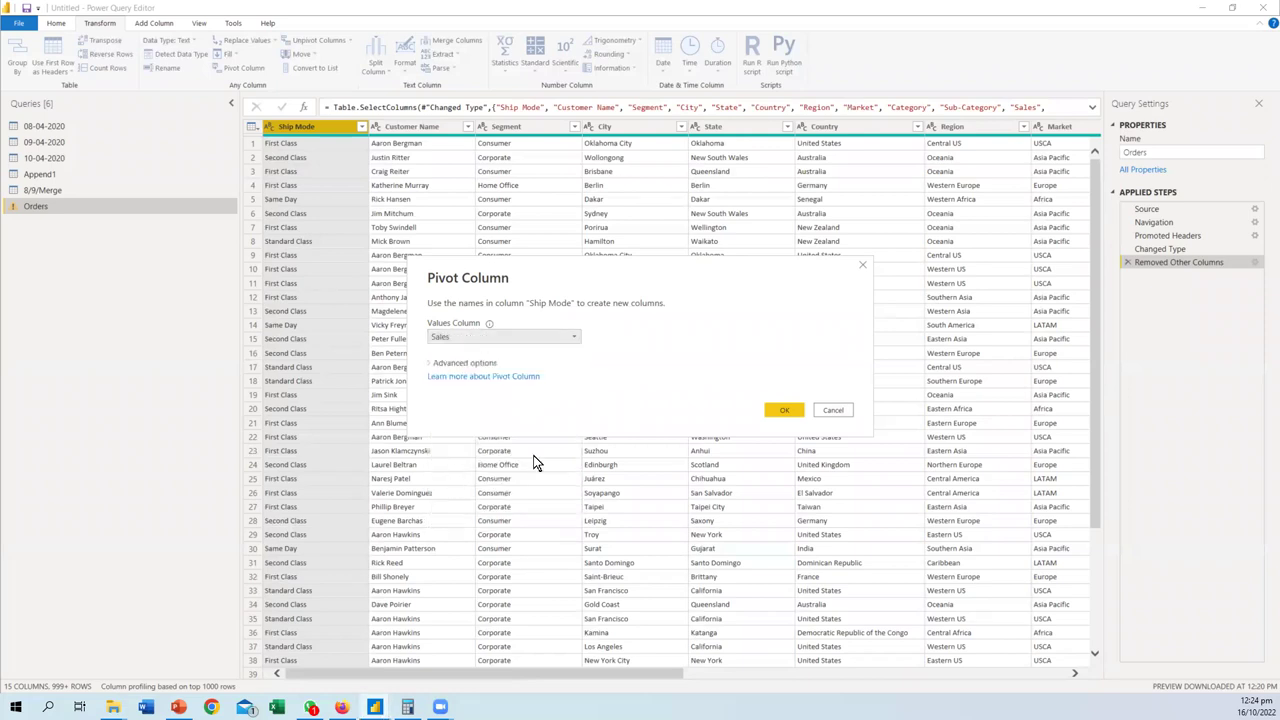
{"action": "left_click", "coordinate": [780, 412]}
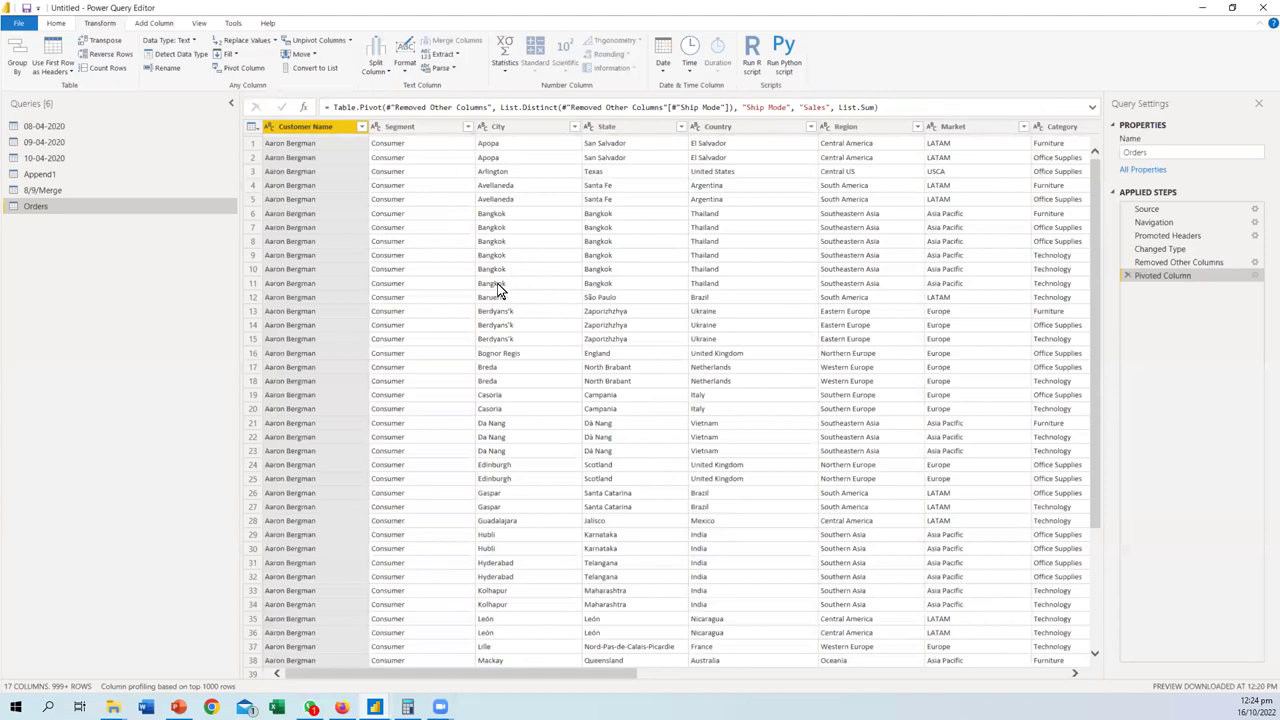
{"action": "left_click", "coordinate": [464, 666]}
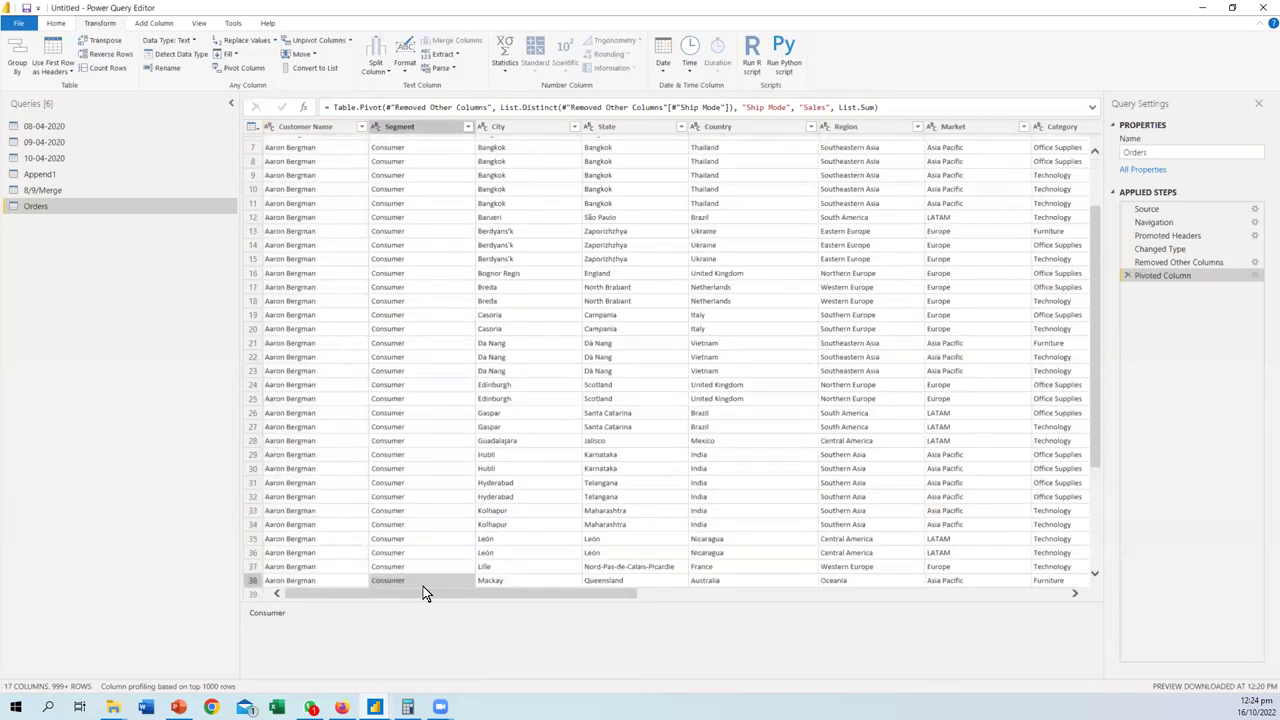
{"action": "left_click_drag", "start_coordinate": [580, 594], "coordinate": [914, 594]}
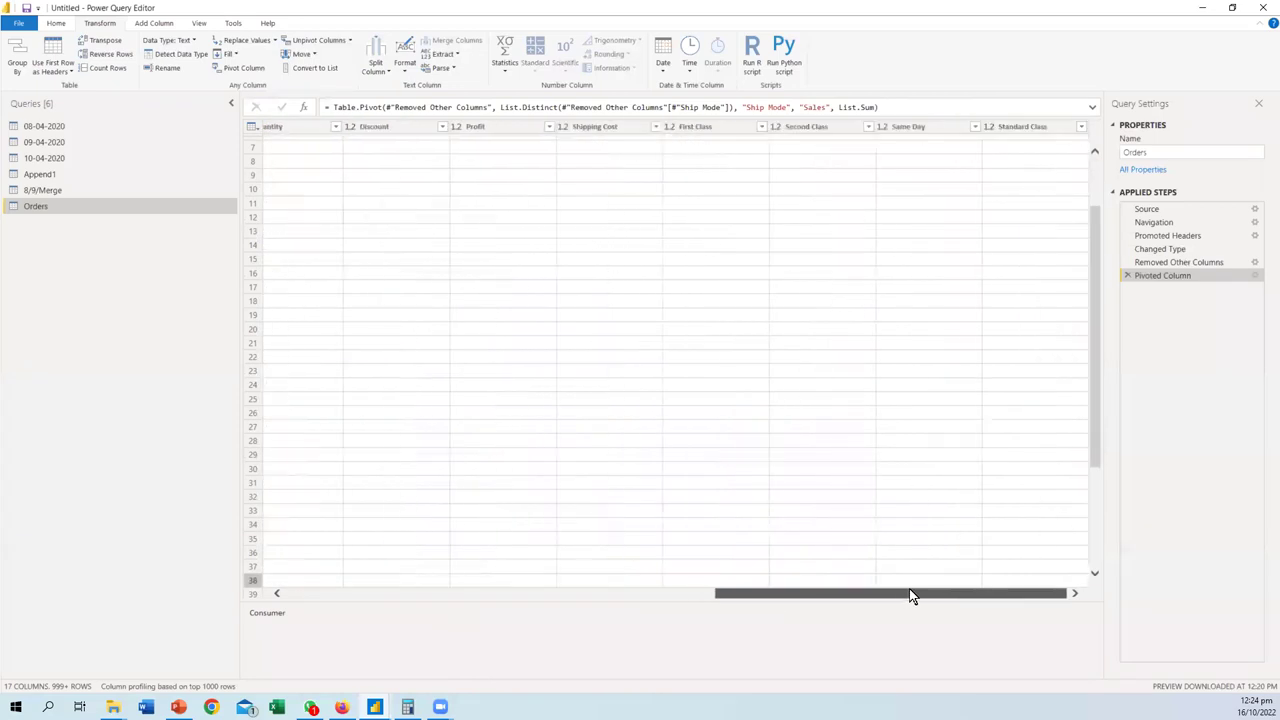
{"action": "left_click", "coordinate": [446, 594]}
{"action": "left_click", "coordinate": [1127, 275]}
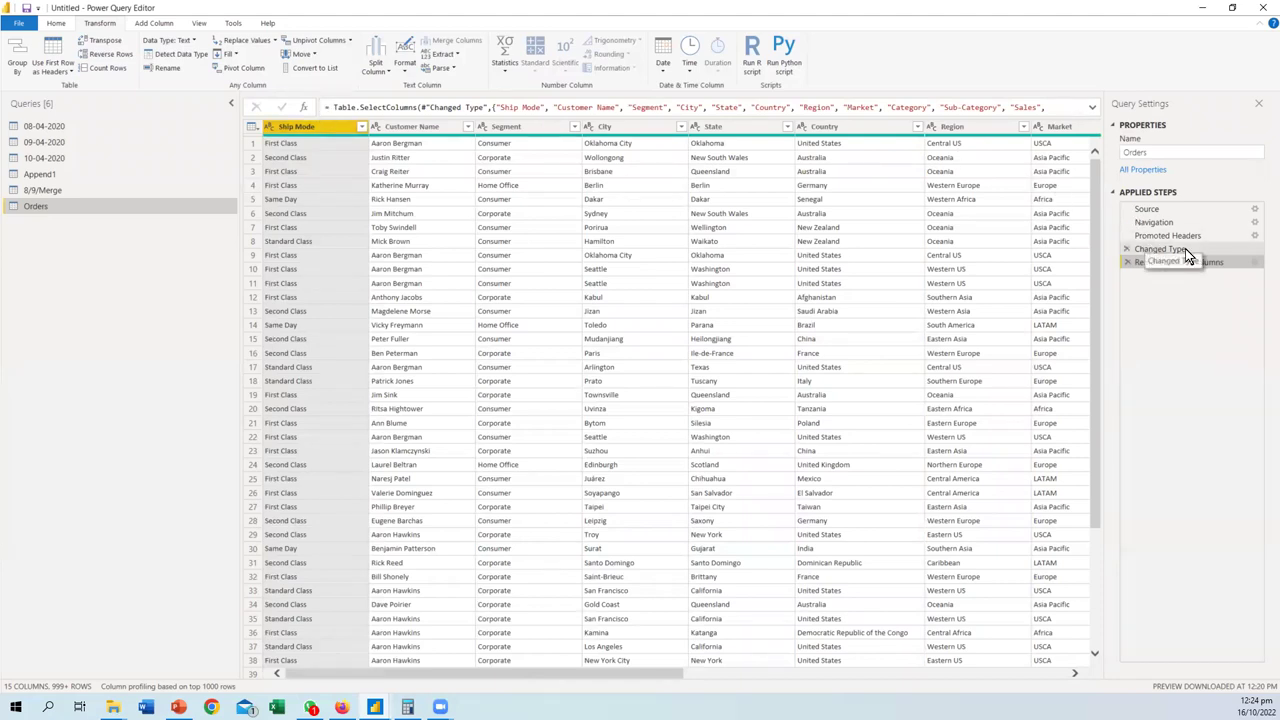
- Edit Removed Other Columns, unticking Customer Name, Segment, City, State, Country, Region and Market
{"action": "left_click", "coordinate": [1256, 262]}
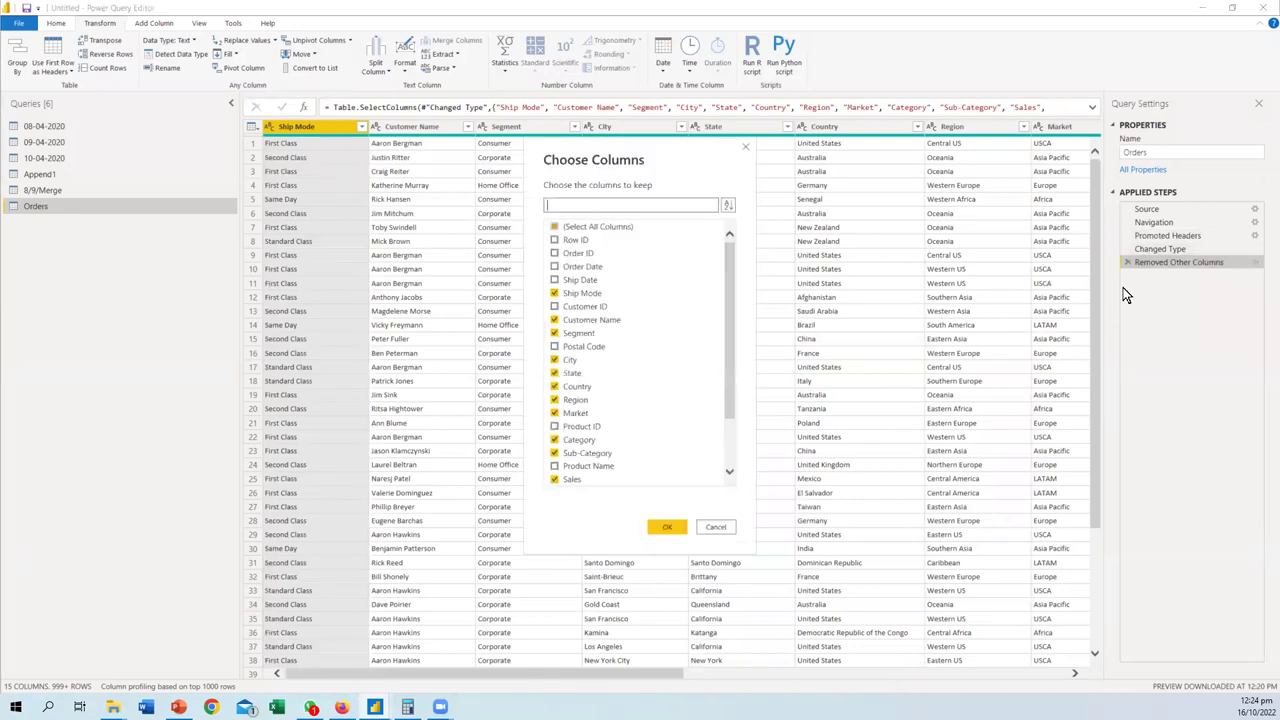
{"action": "scroll", "coordinate": [572, 327], "scroll_direction": "down", "scroll_amount": 1}
{"action": "left_click", "coordinate": [554, 280]}
{"action": "left_click", "coordinate": [554, 293]}
{"action": "left_click", "coordinate": [554, 321]}
{"action": "left_click", "coordinate": [554, 334]}
{"action": "left_click", "coordinate": [555, 347]}
{"action": "left_click", "coordinate": [555, 361]}
{"action": "left_click", "coordinate": [555, 374]}
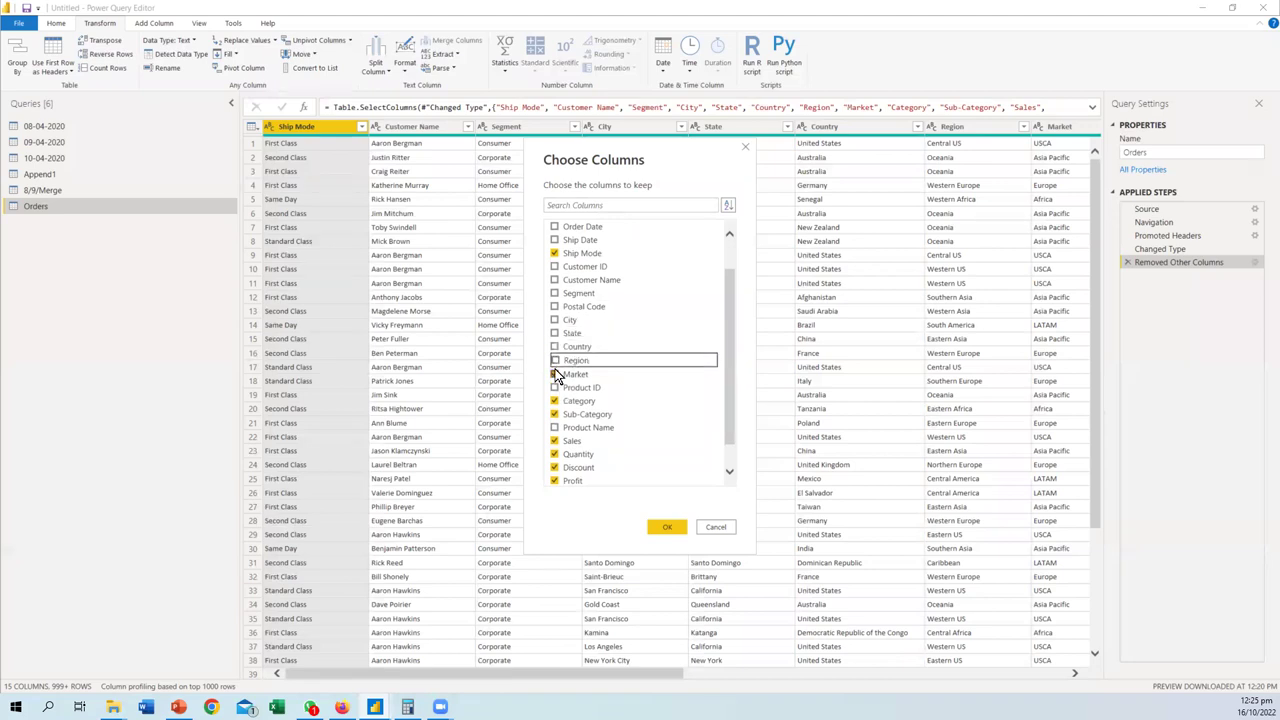
- Also untick Category, Sub-Category, Discount, Profit and Shipping Cost, keeping Quantity, and apply
{"action": "scroll", "coordinate": [557, 380], "scroll_direction": "down", "scroll_amount": 1}
{"action": "left_click", "coordinate": [555, 373]}
{"action": "left_click", "coordinate": [555, 386]}
{"action": "left_click", "coordinate": [555, 439]}
{"action": "left_click", "coordinate": [555, 427]}
{"action": "left_click", "coordinate": [555, 427]}
{"action": "left_click", "coordinate": [555, 453]}
{"action": "left_click", "coordinate": [555, 467]}
{"action": "left_click", "coordinate": [670, 528]}
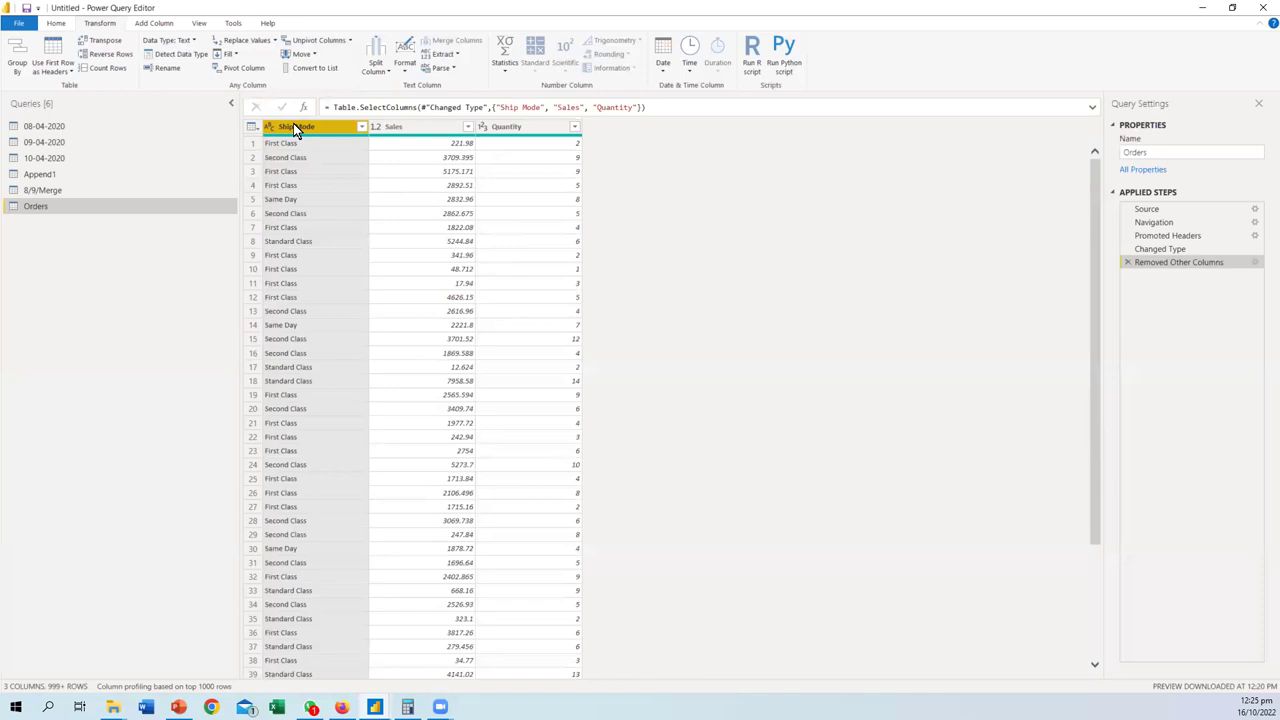
- Cancel a first Pivot Column attempt and review the full list of Ship Mode values
{"action": "left_click", "coordinate": [235, 70]}
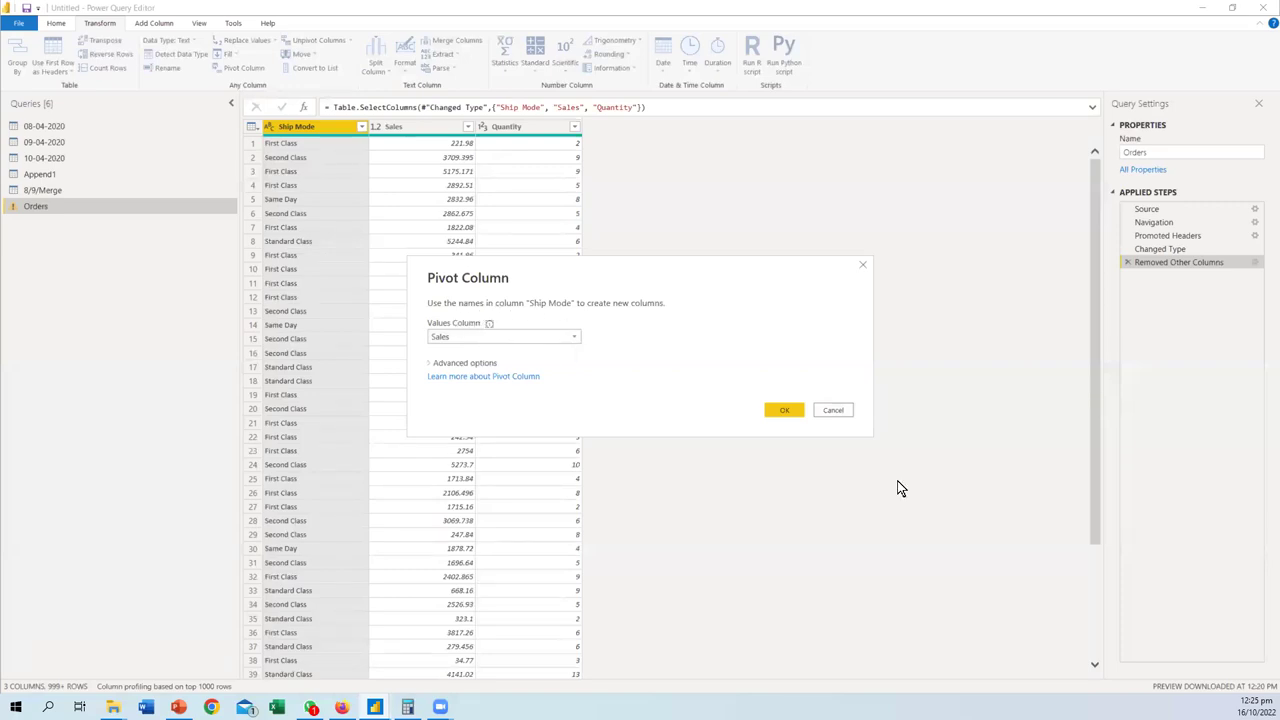
{"action": "left_click", "coordinate": [827, 413]}
{"action": "left_click", "coordinate": [362, 126]}
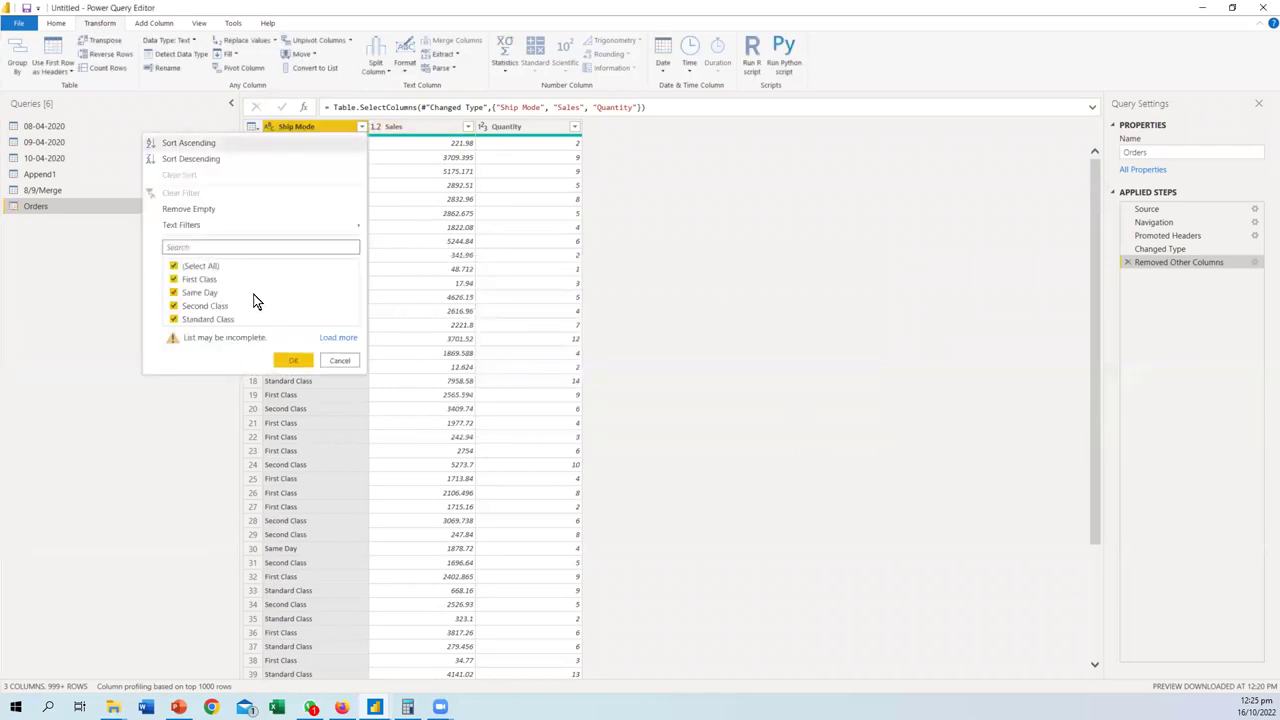
{"action": "left_click", "coordinate": [334, 339]}
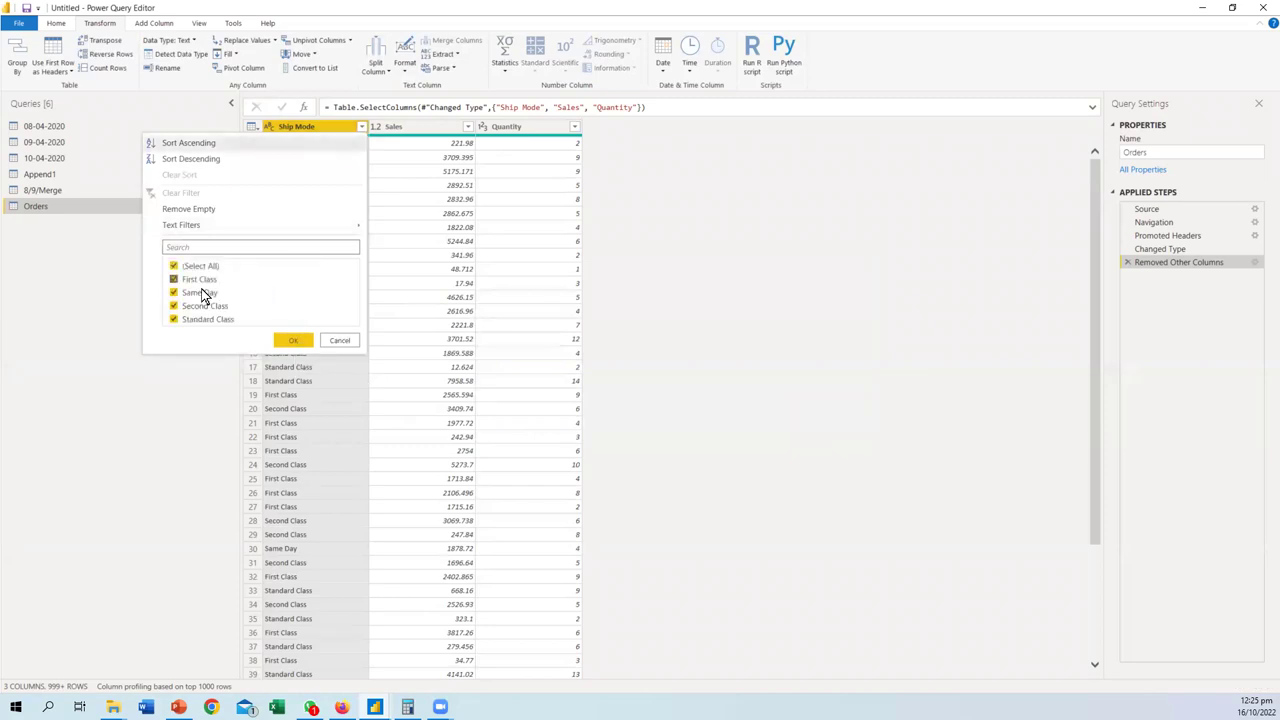
{"action": "left_click", "coordinate": [339, 342]}
- Pivot Ship Mode with Sales as values, point out Quantity, then delete the Pivoted Column step
{"action": "left_click", "coordinate": [232, 67]}
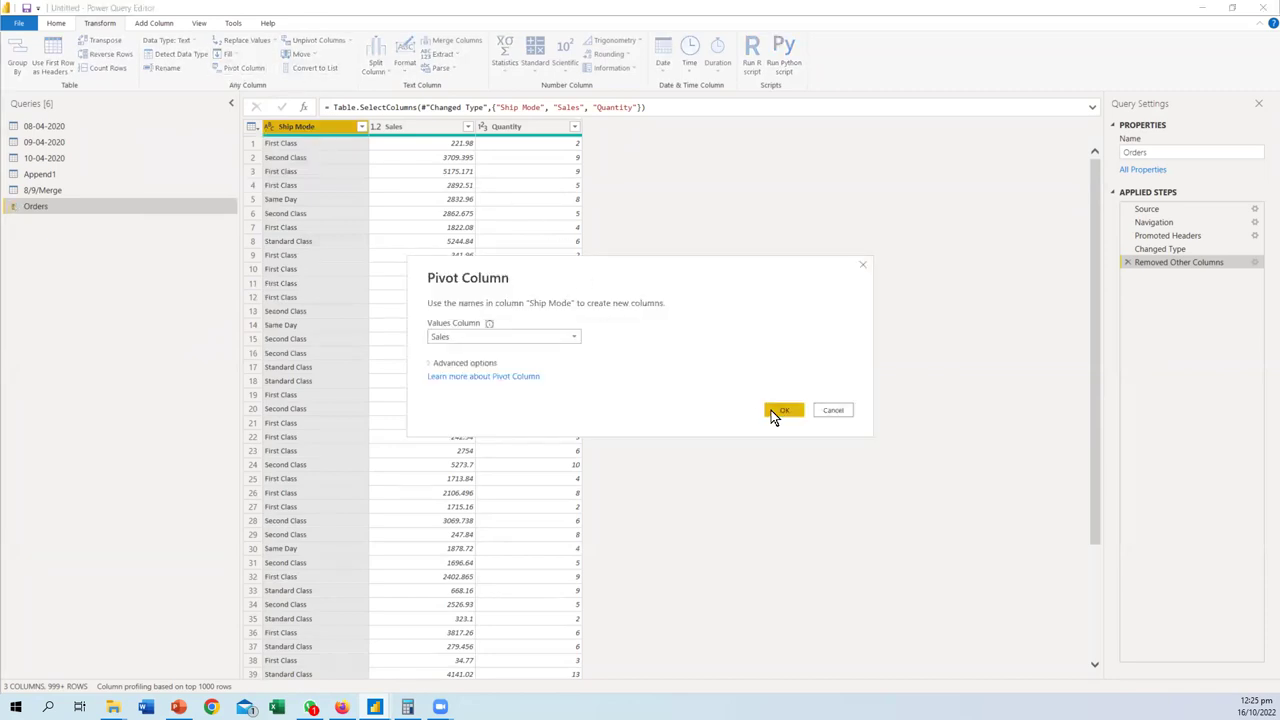
{"action": "left_click", "coordinate": [775, 410]}
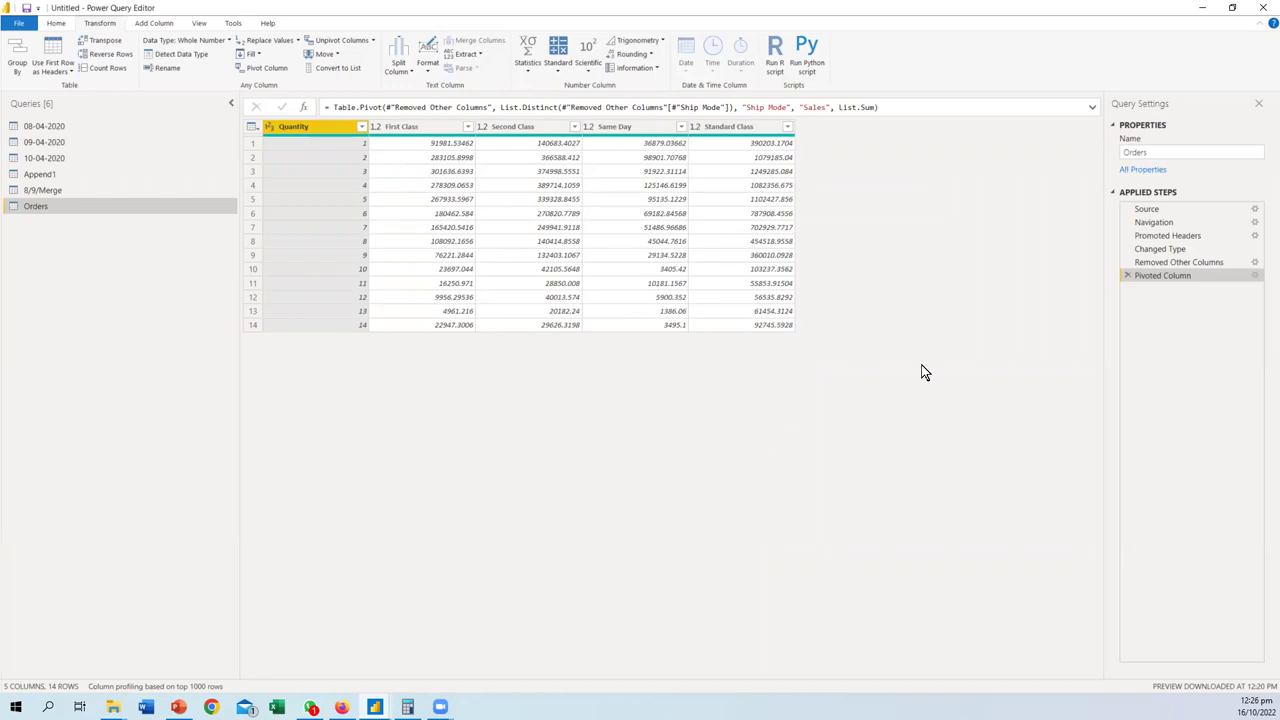
{"action": "mouse_move", "coordinate": [312, 118]}
{"action": "left_mouse_down"}
{"action": "mouse_move", "coordinate": [258, 116]}
{"action": "mouse_move", "coordinate": [229, 180]}
{"action": "mouse_move", "coordinate": [246, 325]}
{"action": "mouse_move", "coordinate": [333, 370]}
{"action": "mouse_move", "coordinate": [388, 278]}
{"action": "mouse_move", "coordinate": [343, 108]}
{"action": "mouse_move", "coordinate": [300, 107]}
{"action": "mouse_move", "coordinate": [240, 180]}
{"action": "mouse_move", "coordinate": [238, 250]}
{"action": "mouse_move", "coordinate": [320, 372]}
{"action": "mouse_move", "coordinate": [335, 372]}
{"action": "mouse_move", "coordinate": [386, 185]}
{"action": "mouse_move", "coordinate": [310, 128]}
{"action": "left_mouse_up"}
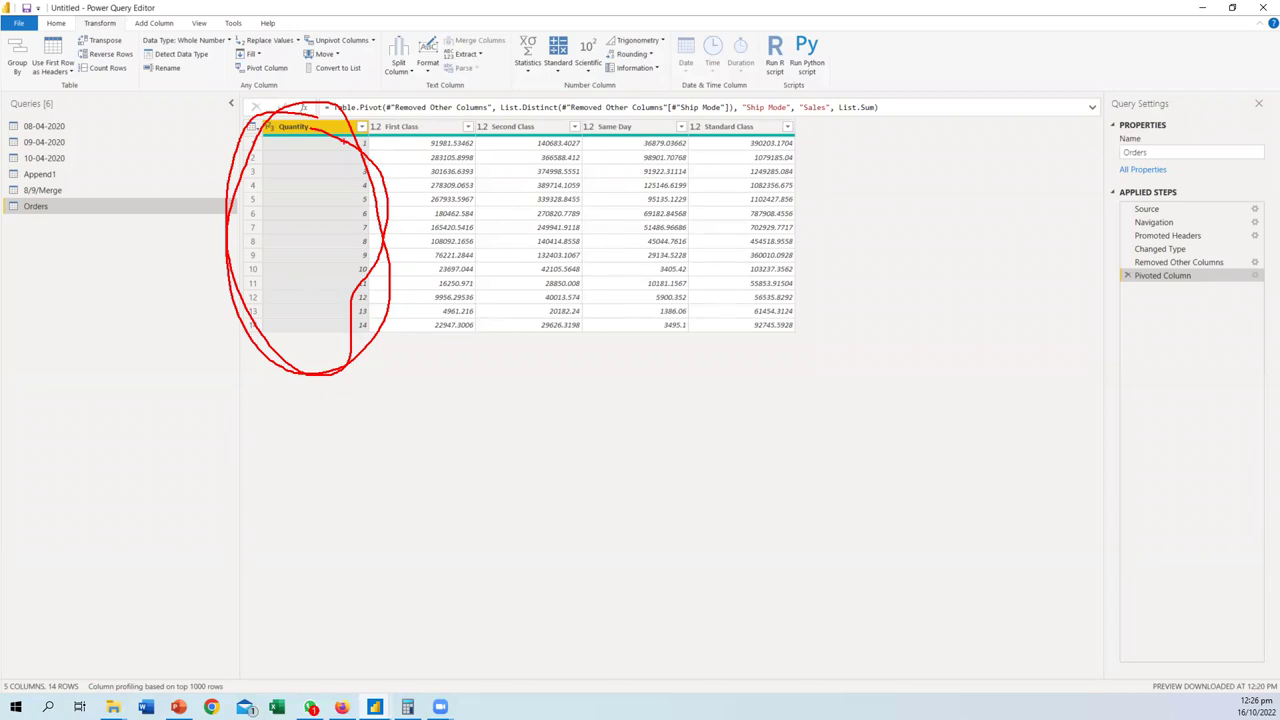
{"action": "key", "text": "Escape"}
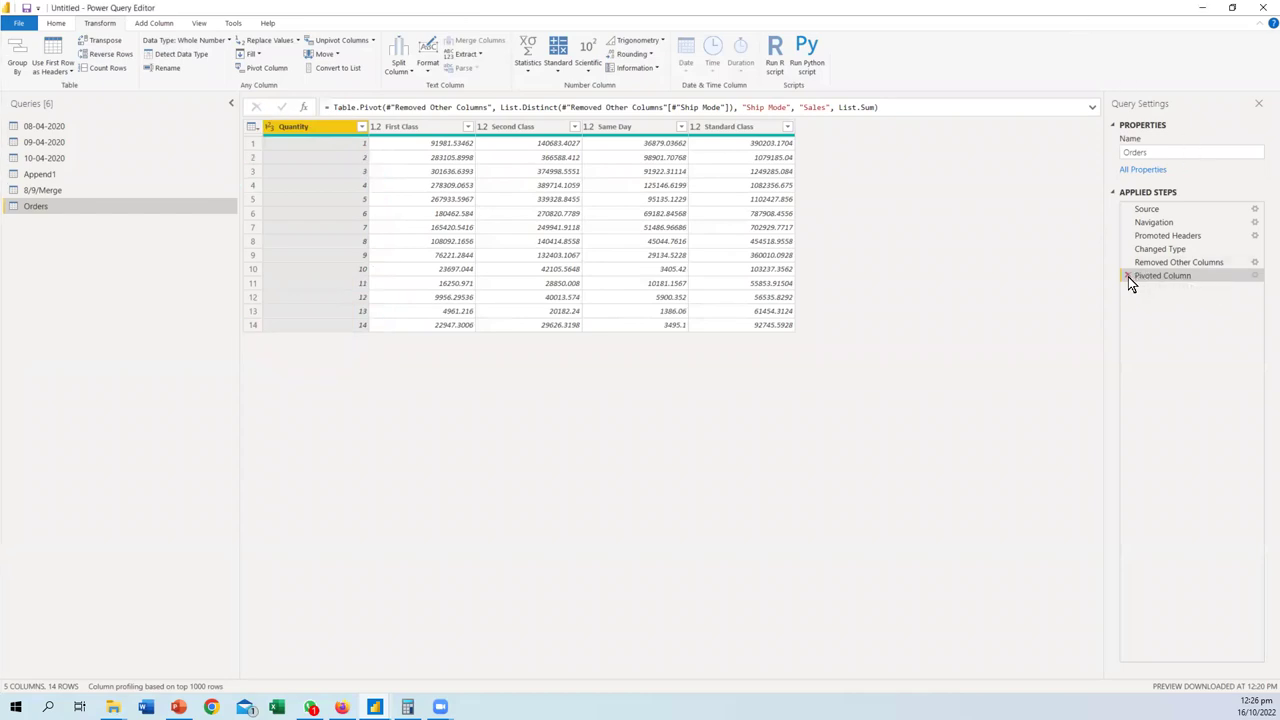
{"action": "left_click", "coordinate": [1128, 277]}
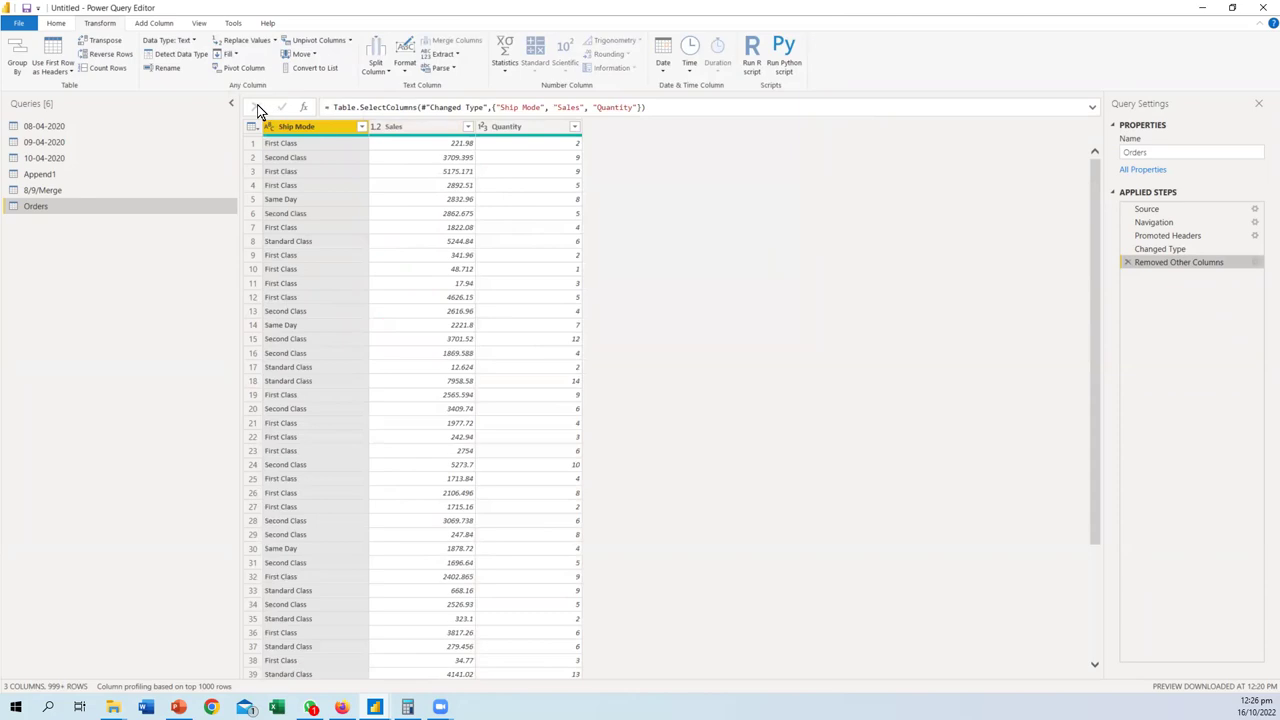
{"action": "left_click", "coordinate": [246, 69]}
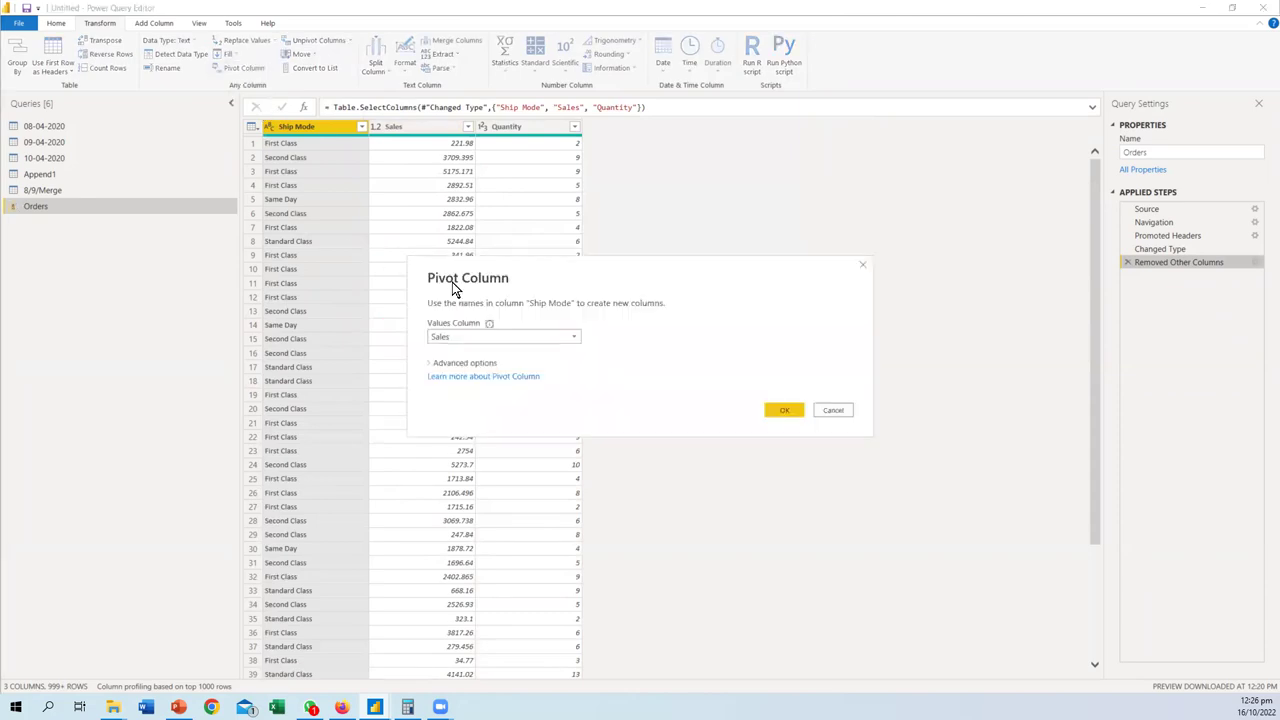
{"action": "left_click", "coordinate": [431, 363]}
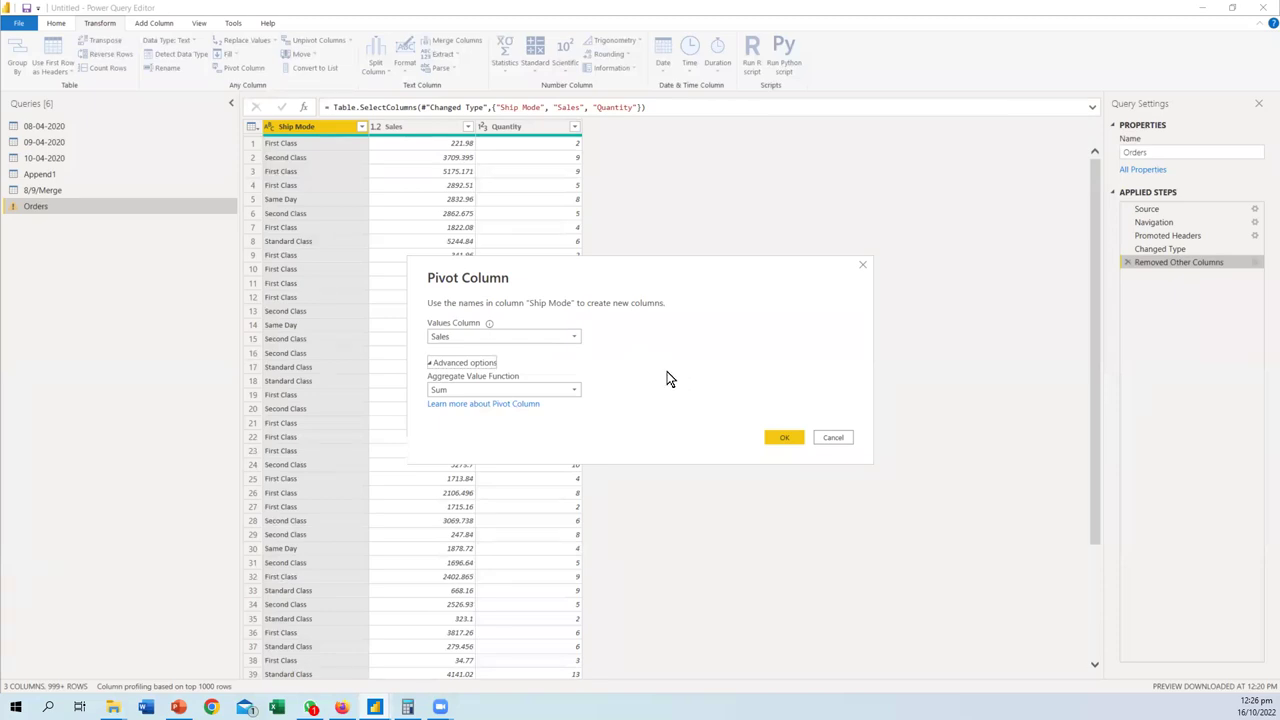
{"action": "left_click", "coordinate": [575, 337]}
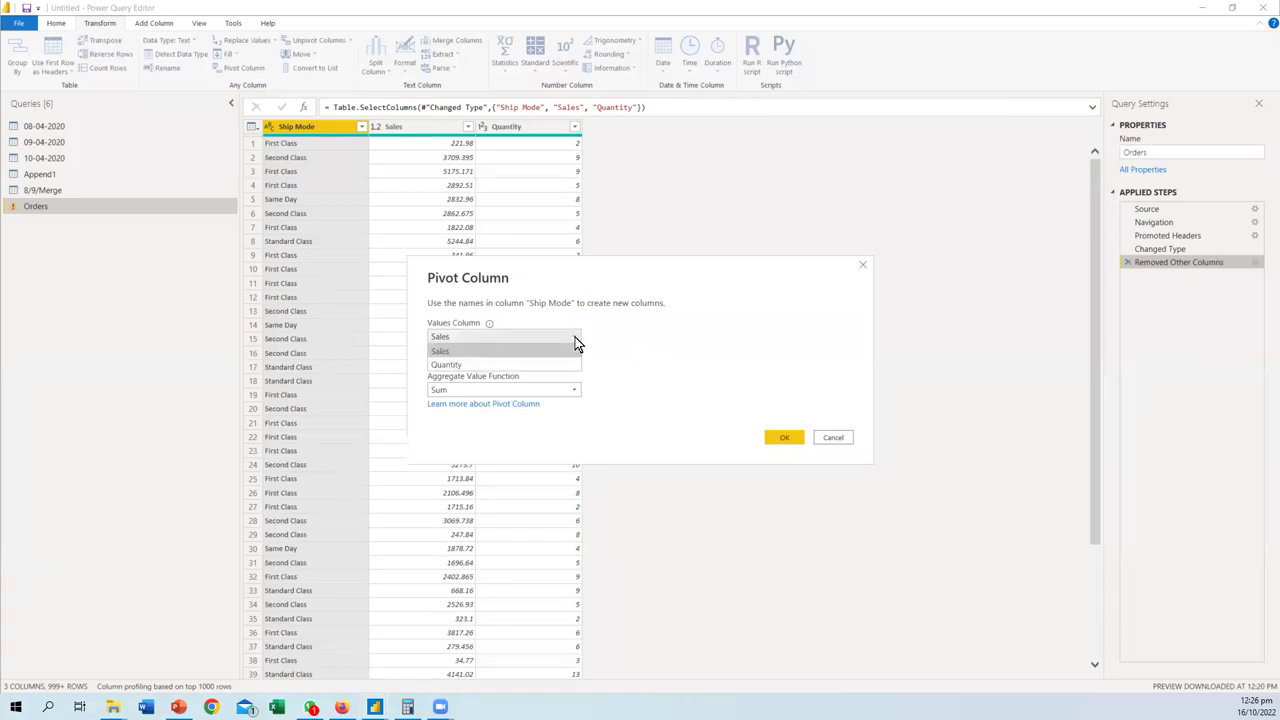
{"action": "left_click", "coordinate": [469, 363]}
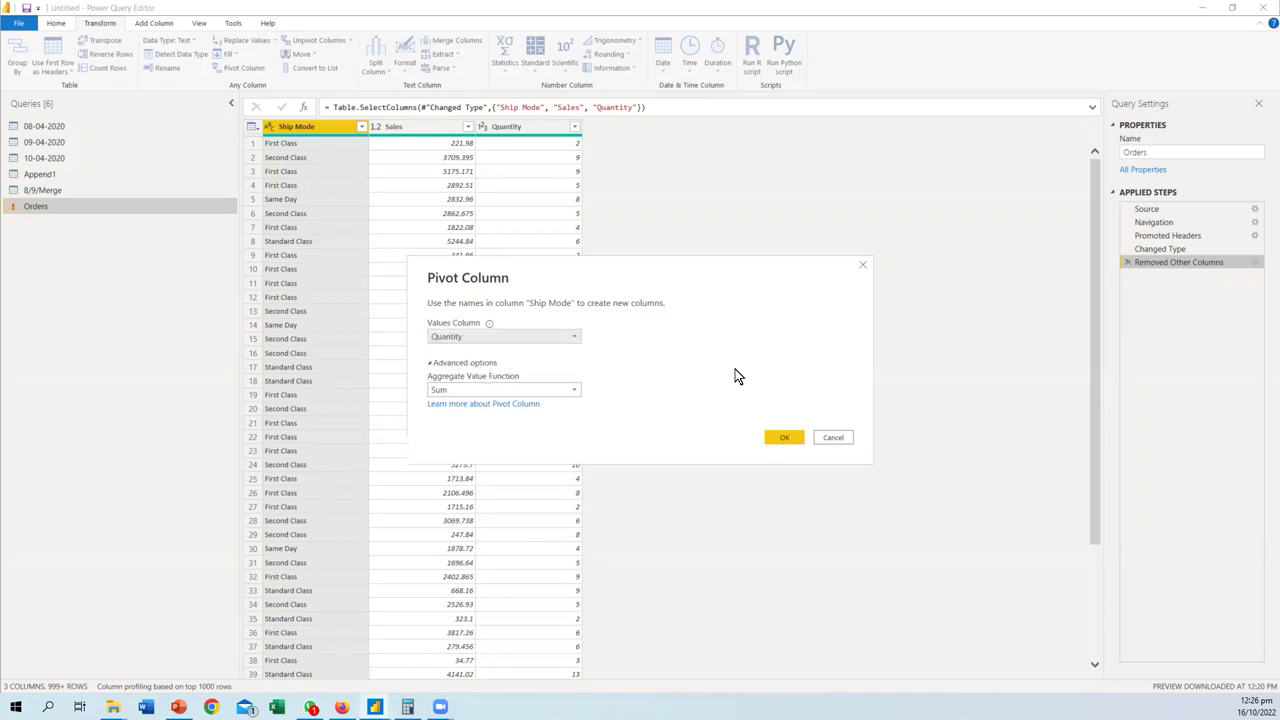
{"action": "left_click", "coordinate": [783, 439]}
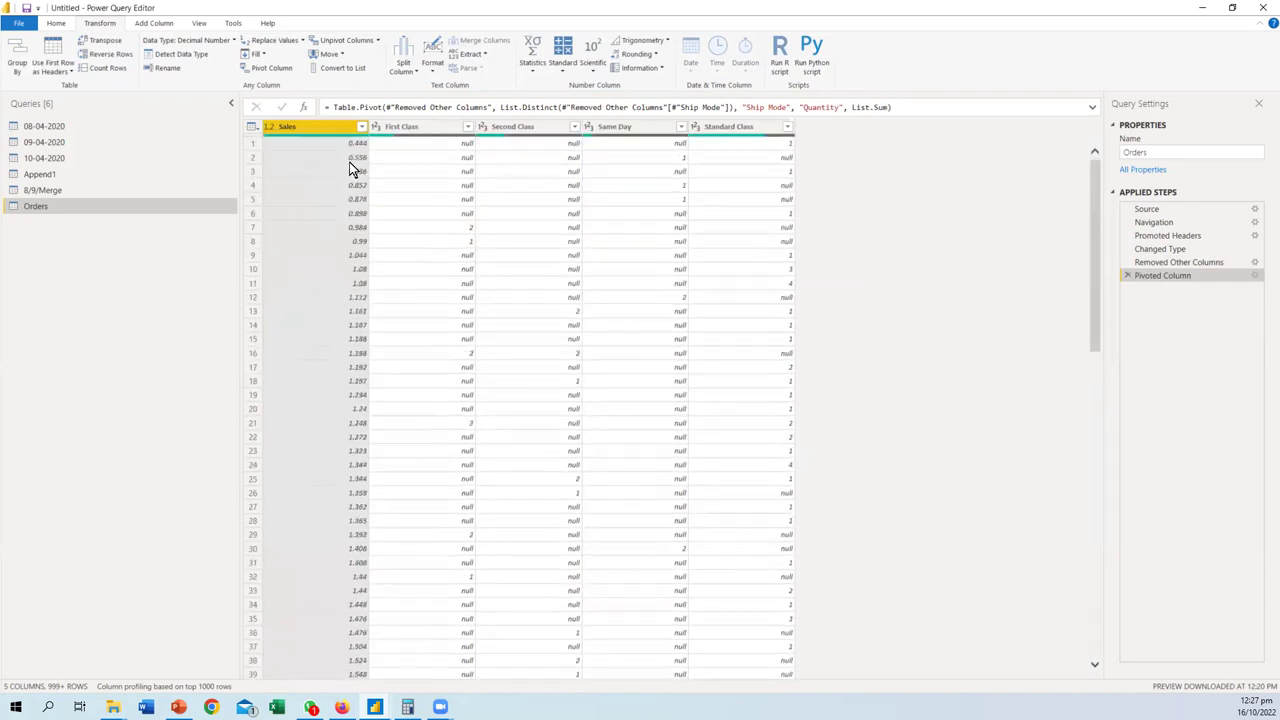
{"action": "left_click", "coordinate": [1127, 276]}
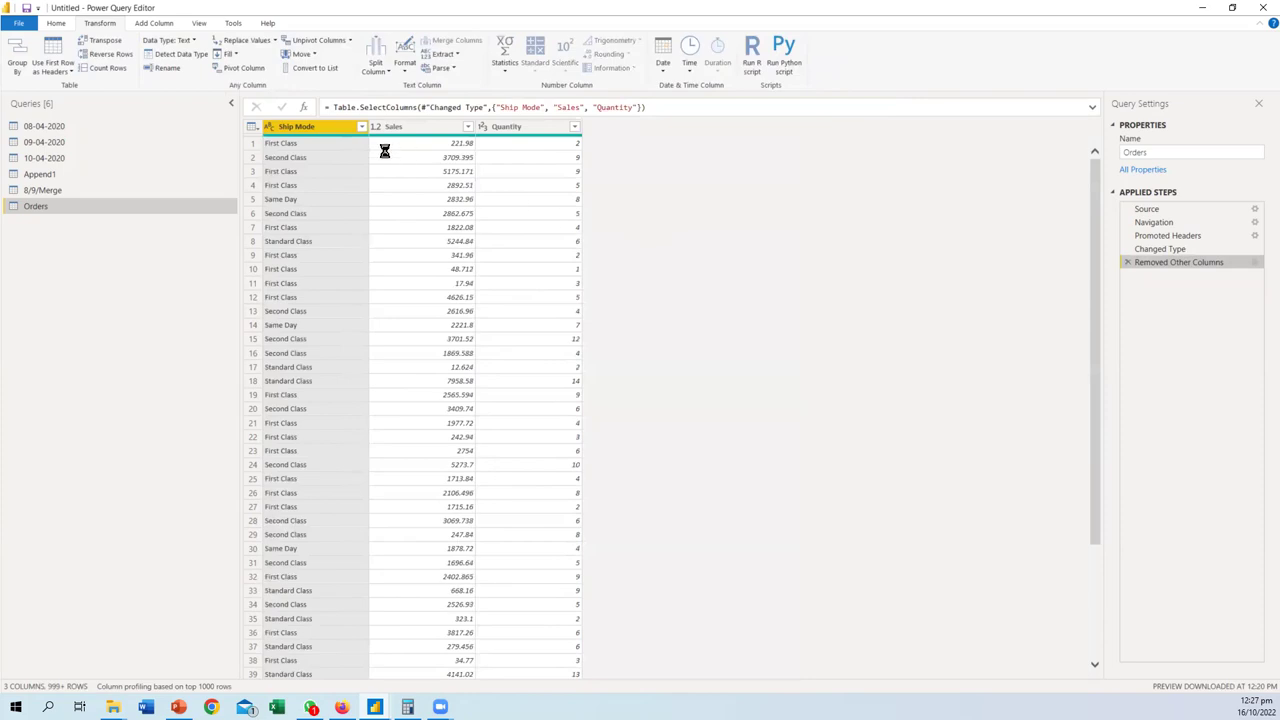
{"action": "left_click", "coordinate": [412, 127], "text": "ctrl"}
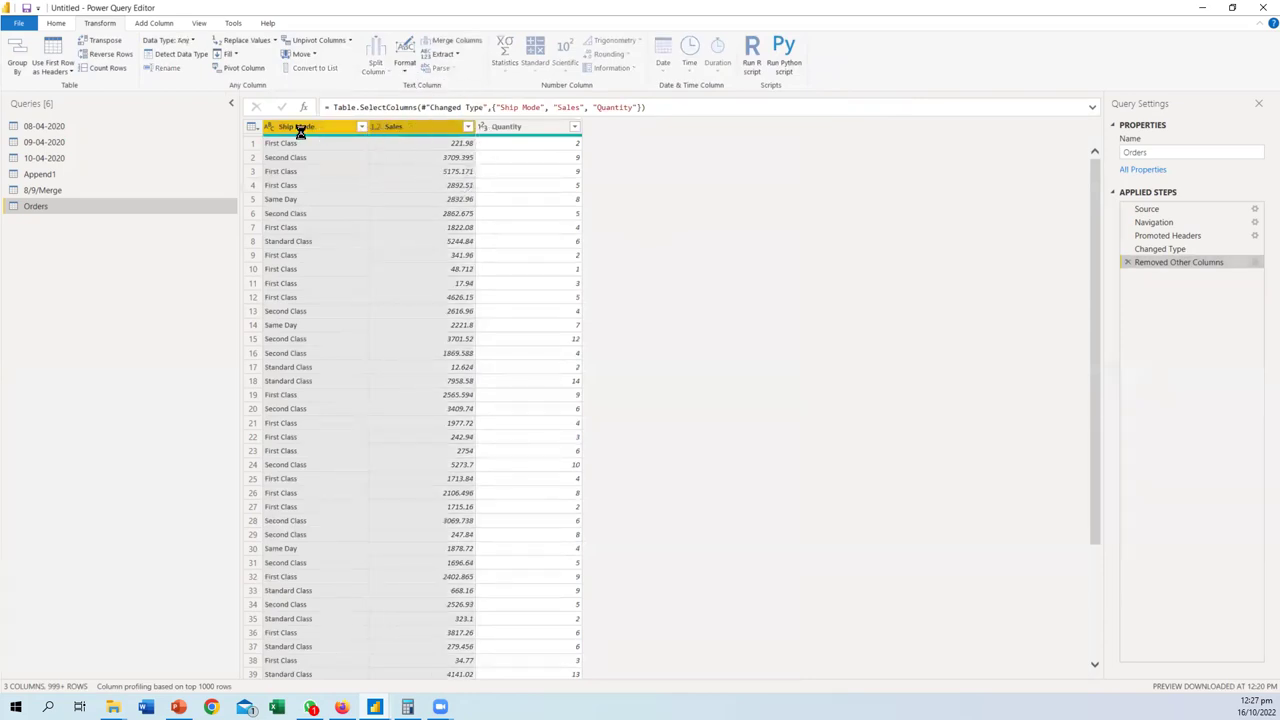
{"action": "left_click", "coordinate": [248, 72]}
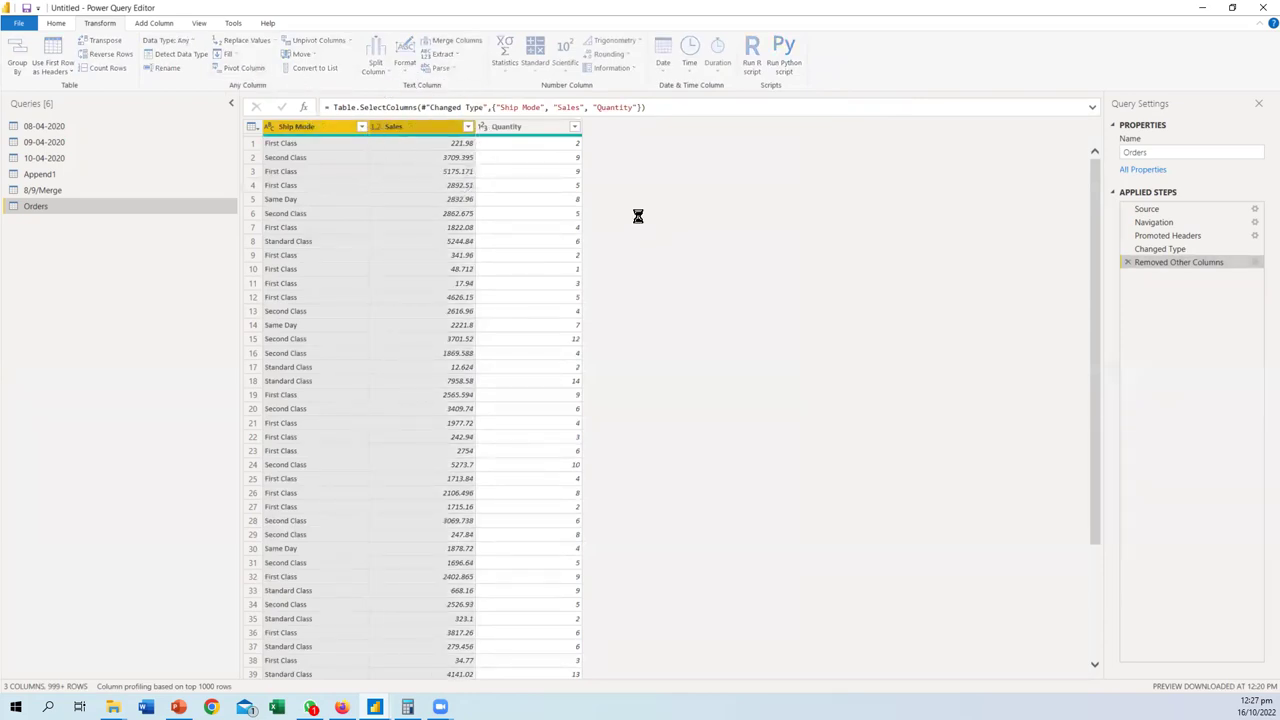
{"action": "left_click", "coordinate": [560, 337]}
{"action": "left_click", "coordinate": [480, 364]}
{"action": "left_click", "coordinate": [785, 411]}
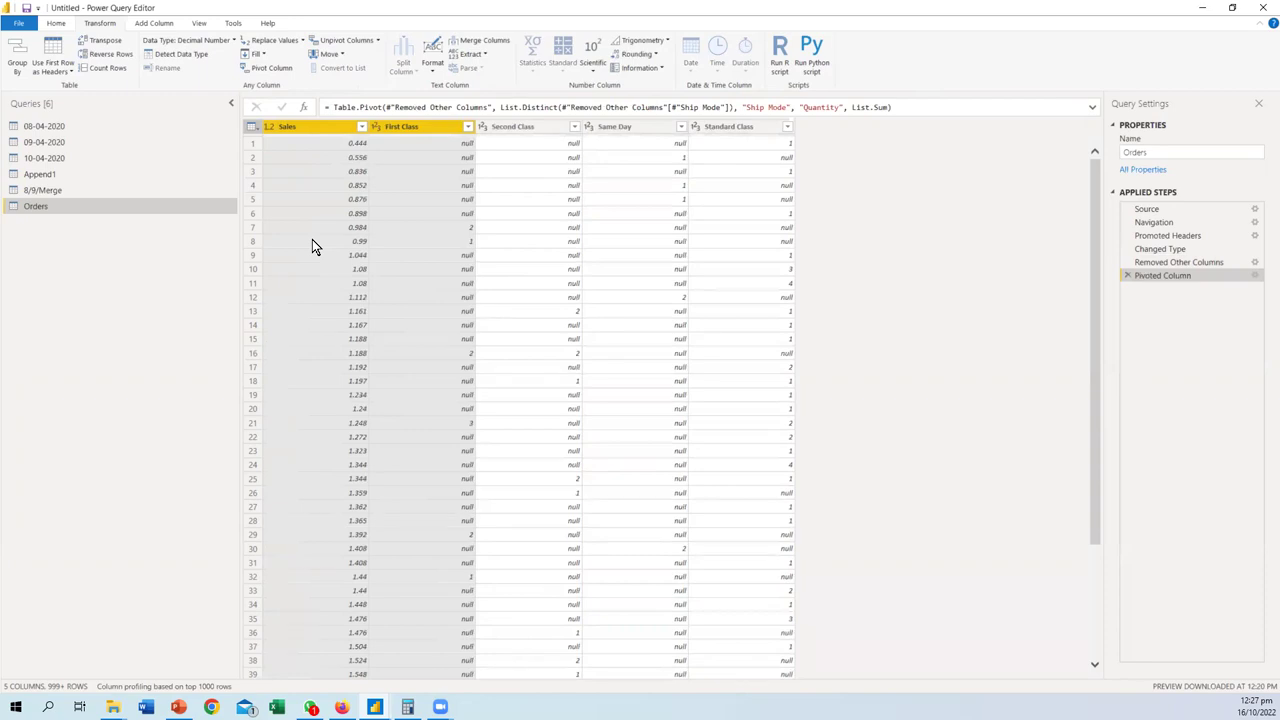
{"action": "scroll", "coordinate": [312, 239], "scroll_direction": "down", "scroll_amount": 20}
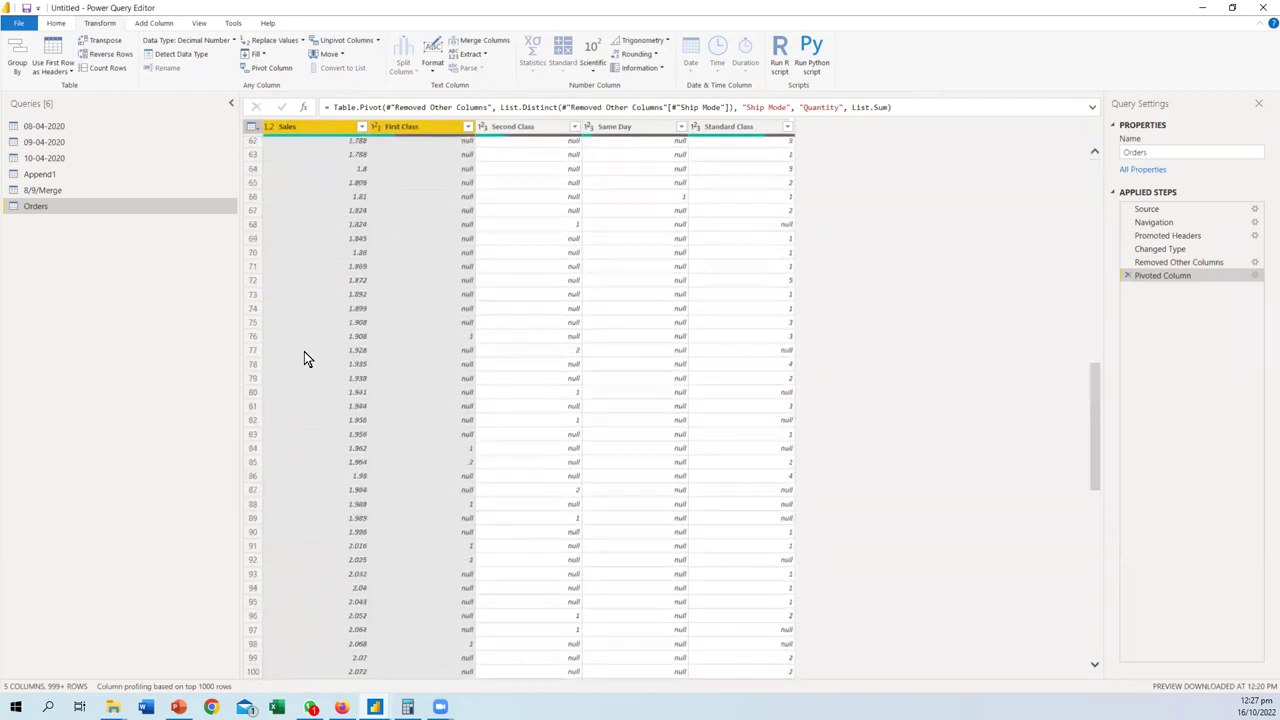
{"action": "scroll", "coordinate": [303, 366], "scroll_direction": "up", "scroll_amount": 20}
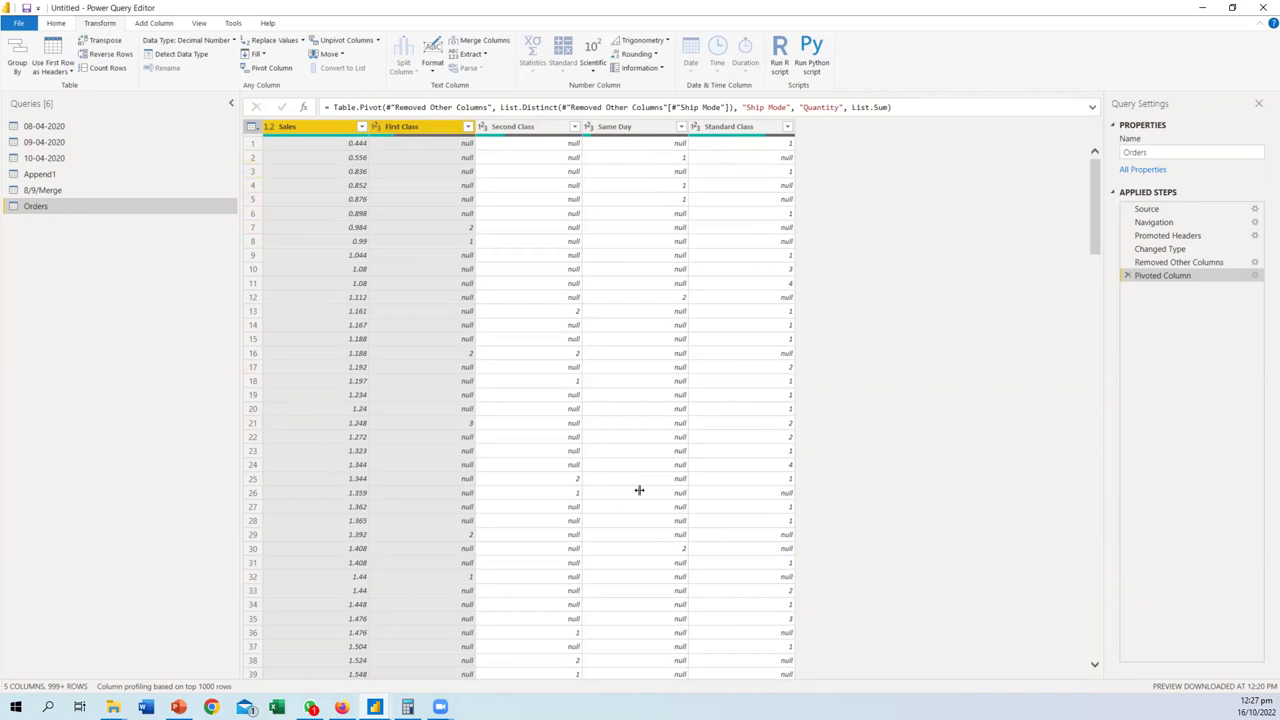
{"action": "left_click", "coordinate": [1128, 275]}
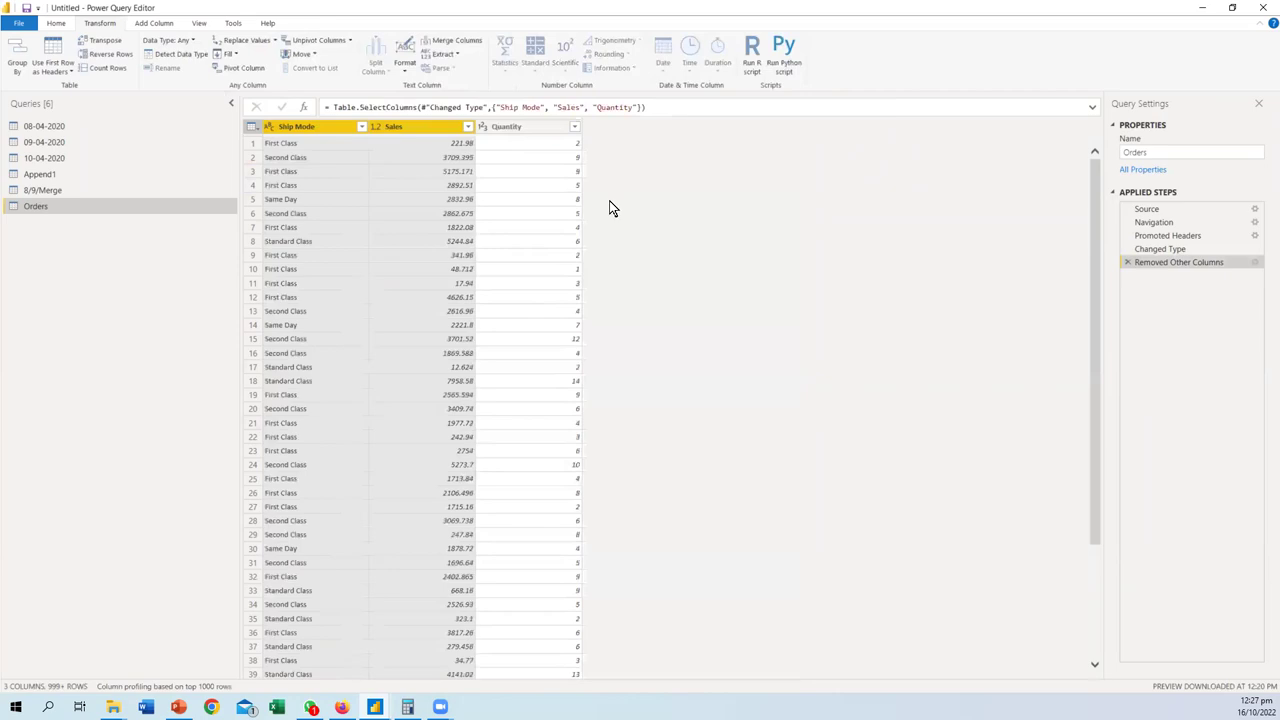
- Untick Quantity in the Removed Other Columns step's column choice and confirm
{"action": "left_click", "coordinate": [512, 127]}
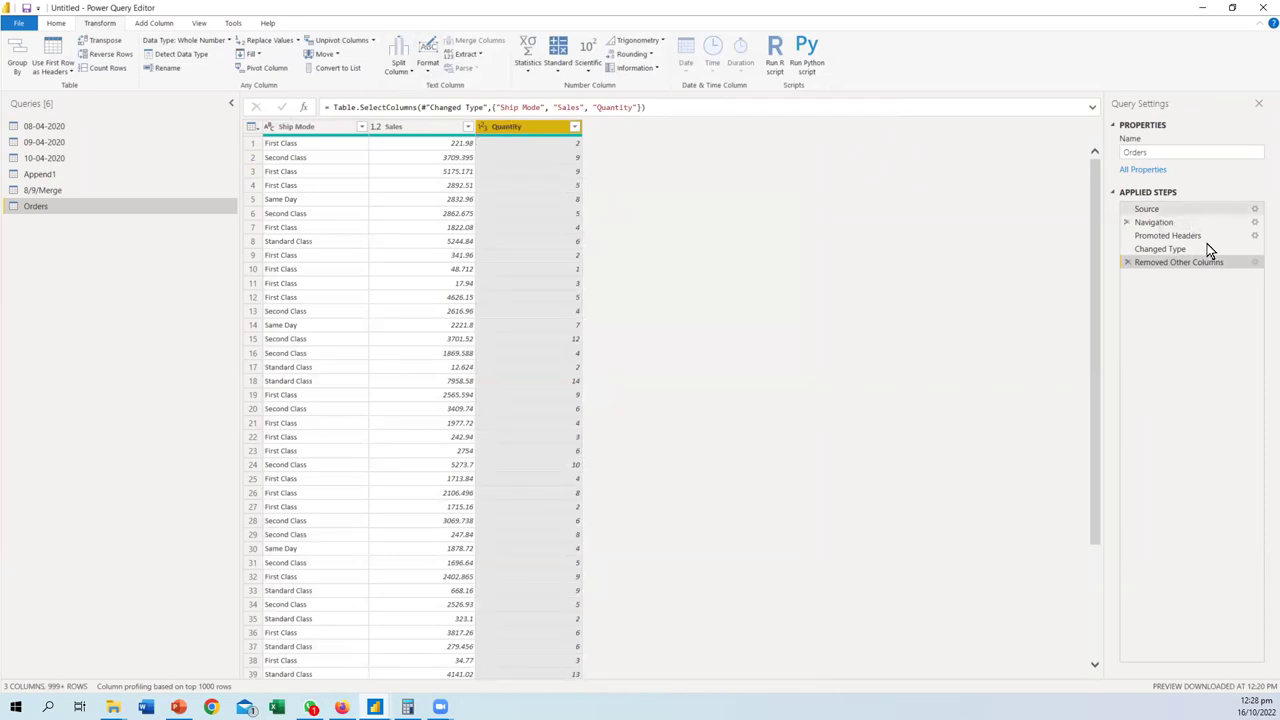
{"action": "left_click", "coordinate": [1255, 262]}
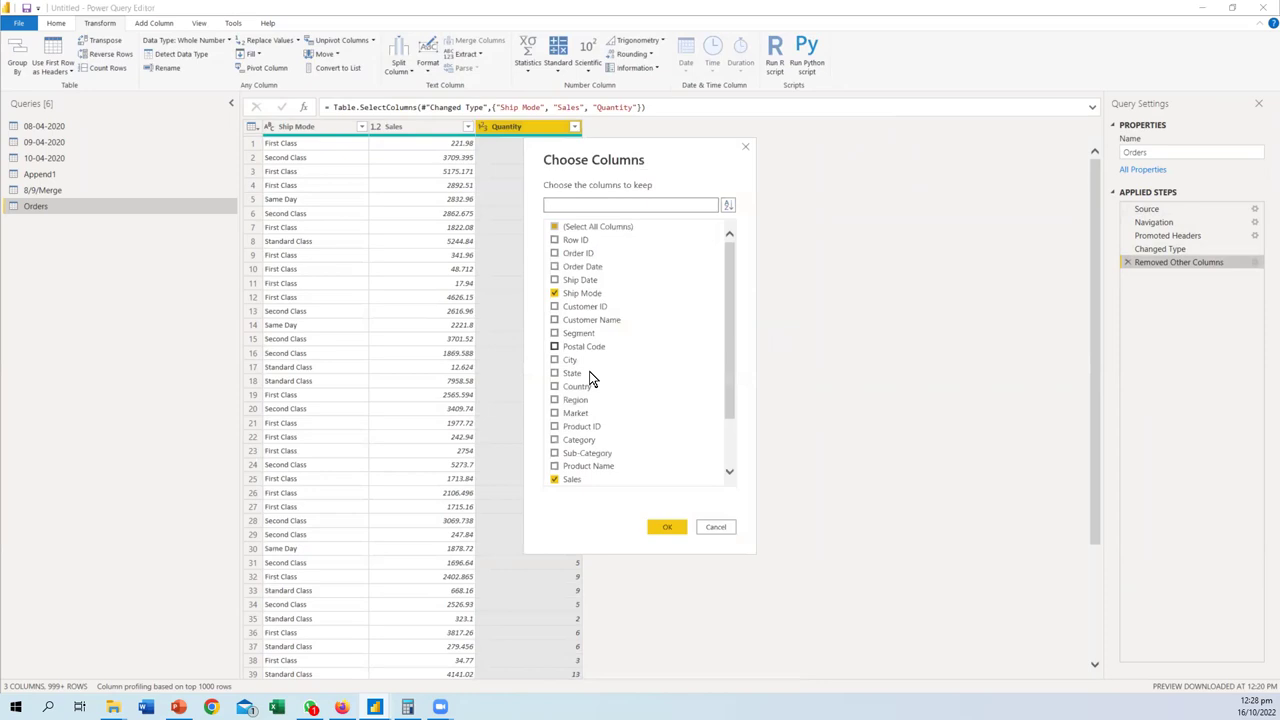
{"action": "scroll", "coordinate": [589, 374], "scroll_direction": "down", "scroll_amount": 2}
{"action": "left_click", "coordinate": [557, 426]}
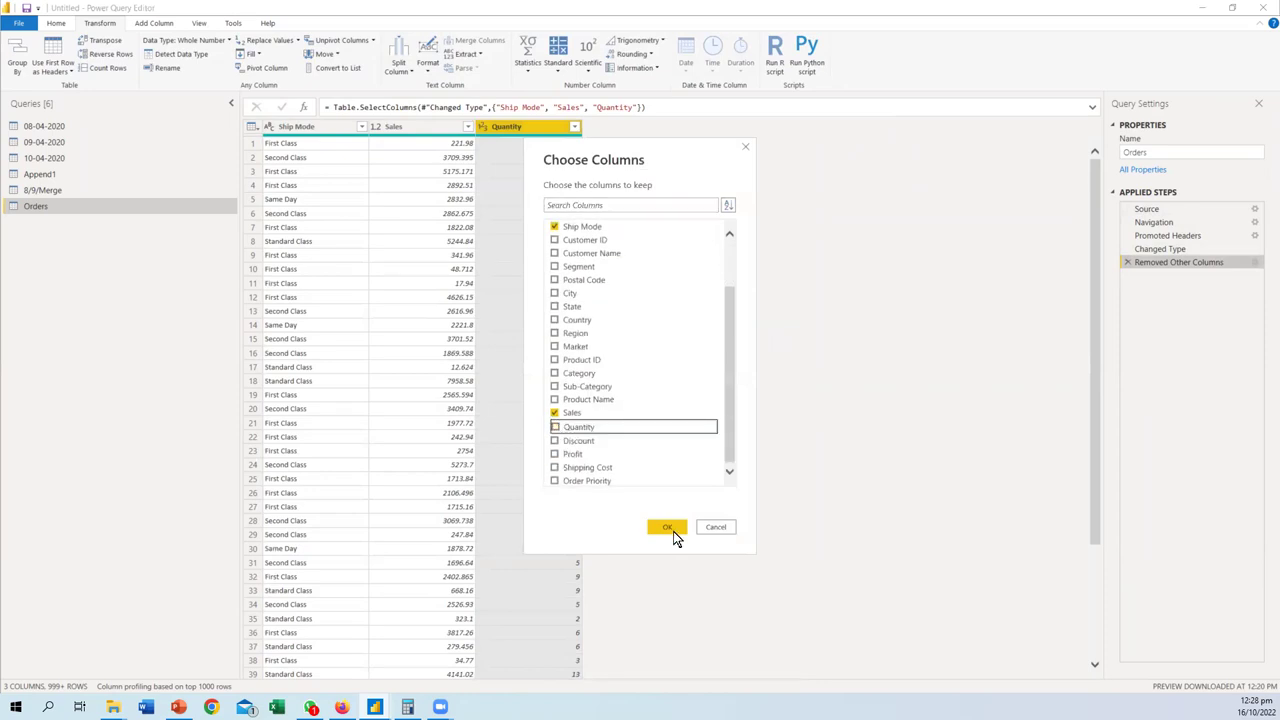
{"action": "left_click", "coordinate": [667, 528]}
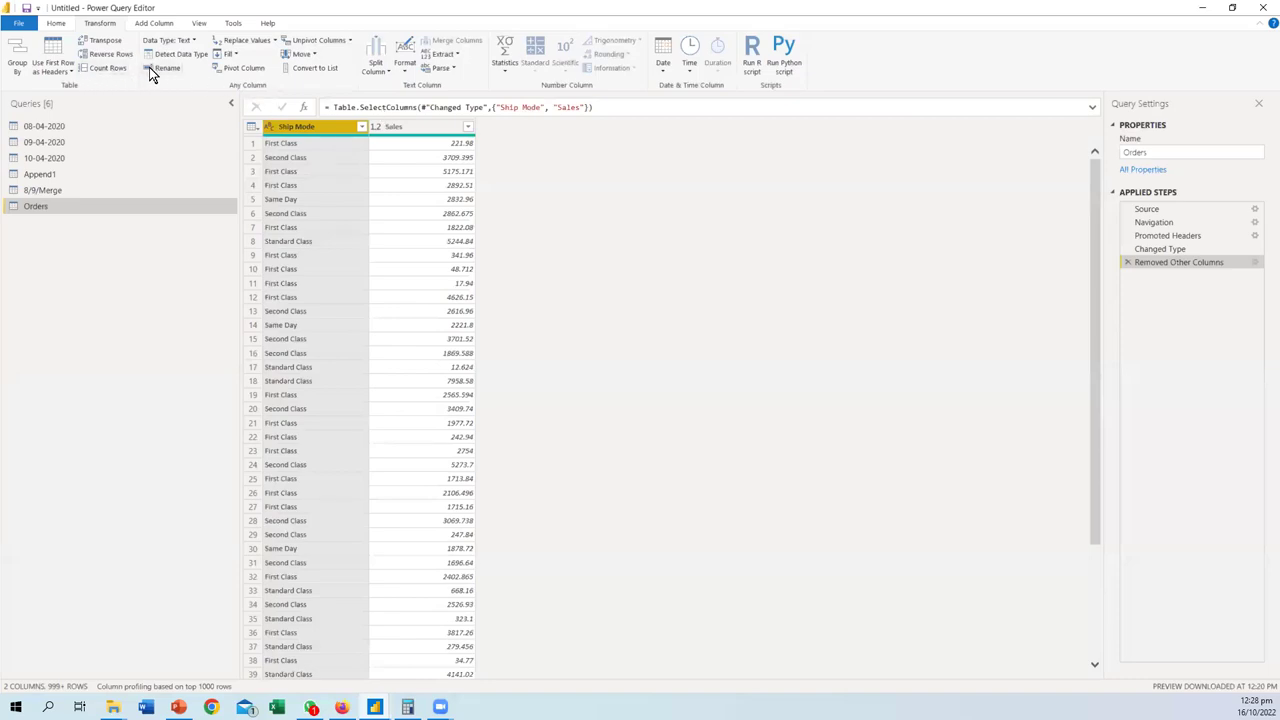
- Start a Ship Mode pivot, back out, and review the distinct Ship Mode values
{"action": "left_click", "coordinate": [245, 70]}
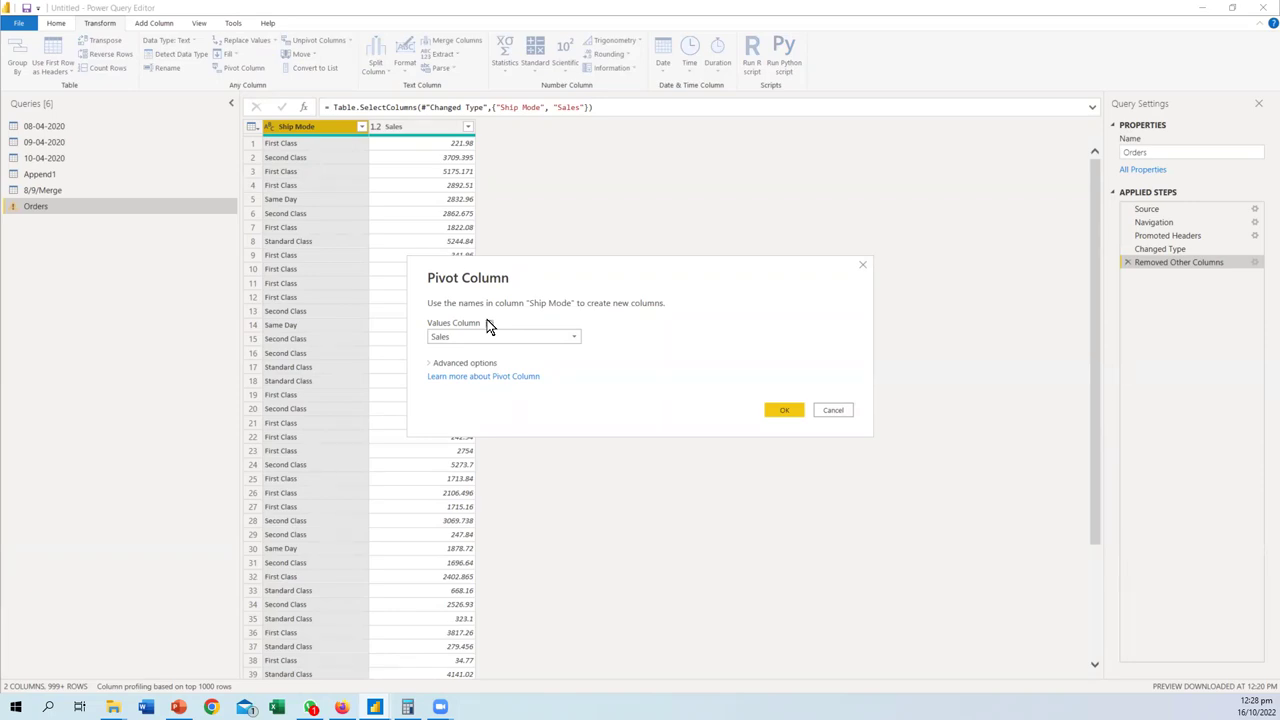
{"action": "left_click", "coordinate": [862, 265]}
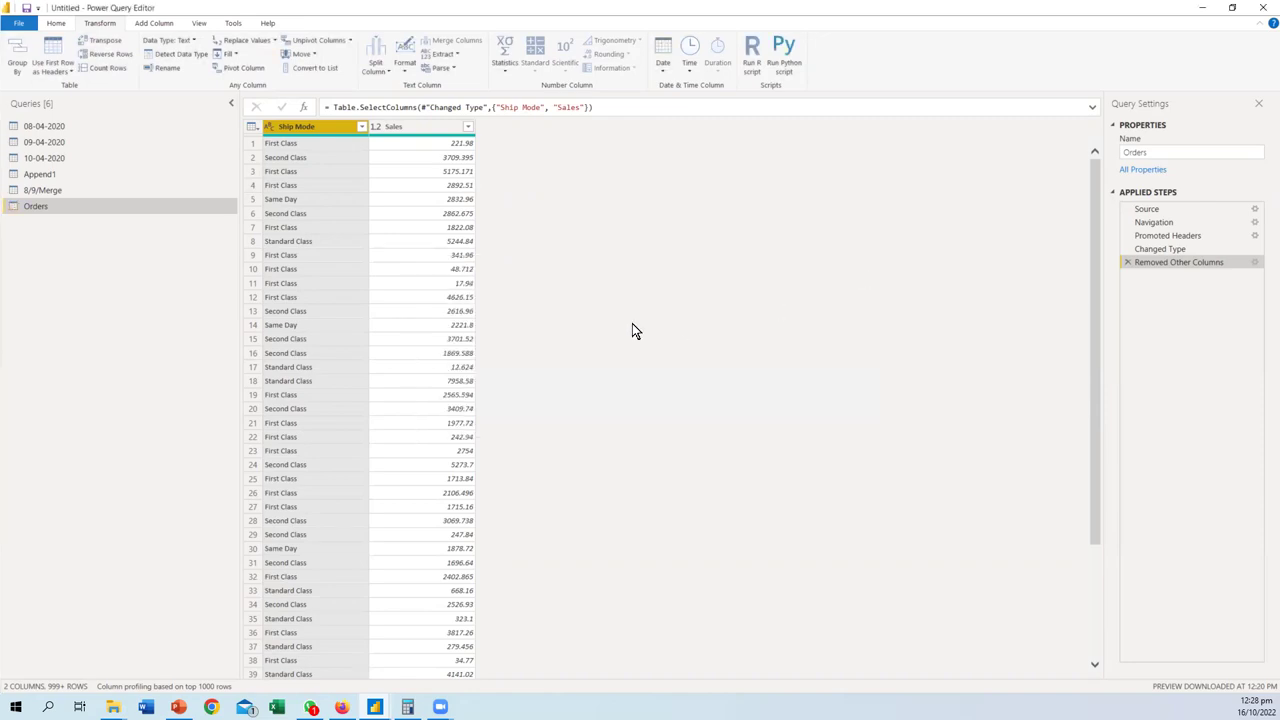
{"action": "left_click", "coordinate": [362, 127]}
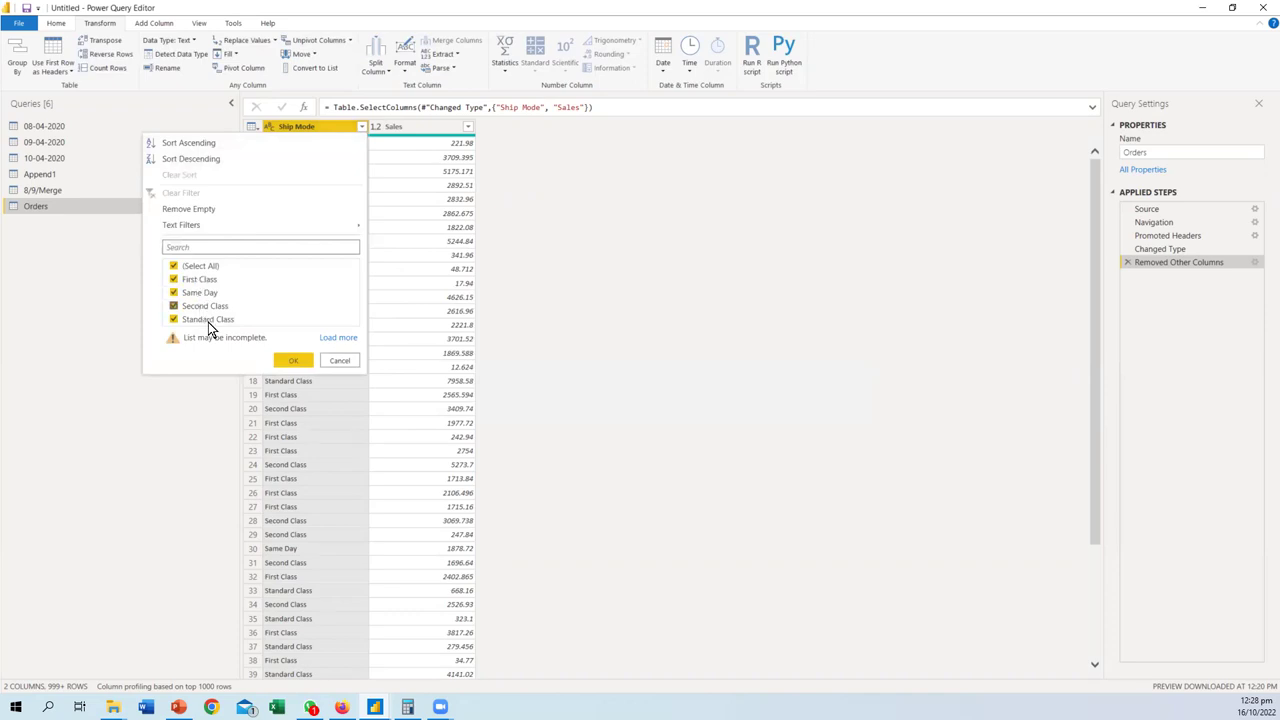
{"action": "left_click", "coordinate": [357, 361]}
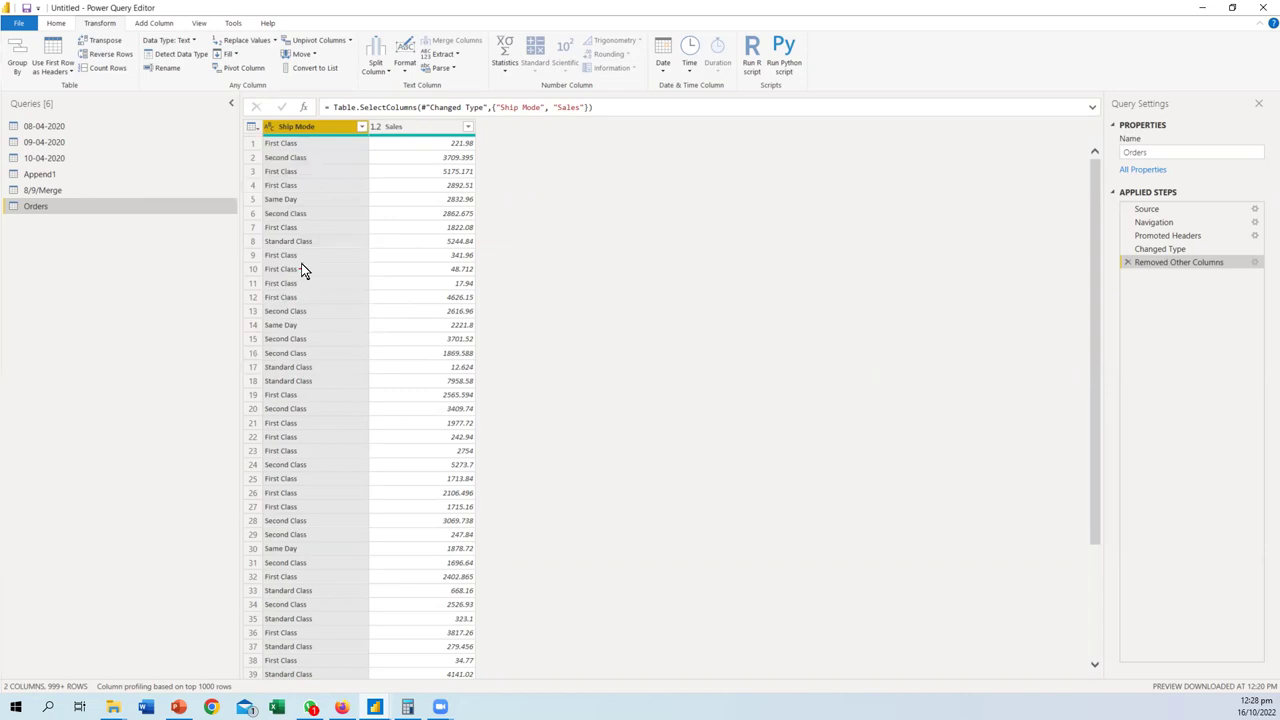
- Mark First Class rows as an example, clear the marks, and reopen Pivot Column for Ship Mode
{"action": "mouse_move", "coordinate": [277, 251]}
{"action": "left_mouse_down"}
{"action": "mouse_move", "coordinate": [263, 274]}
{"action": "mouse_move", "coordinate": [497, 210]}
{"action": "mouse_move", "coordinate": [491, 140]}
{"action": "mouse_move", "coordinate": [523, 126]}
{"action": "mouse_move", "coordinate": [516, 135]}
{"action": "left_mouse_up"}
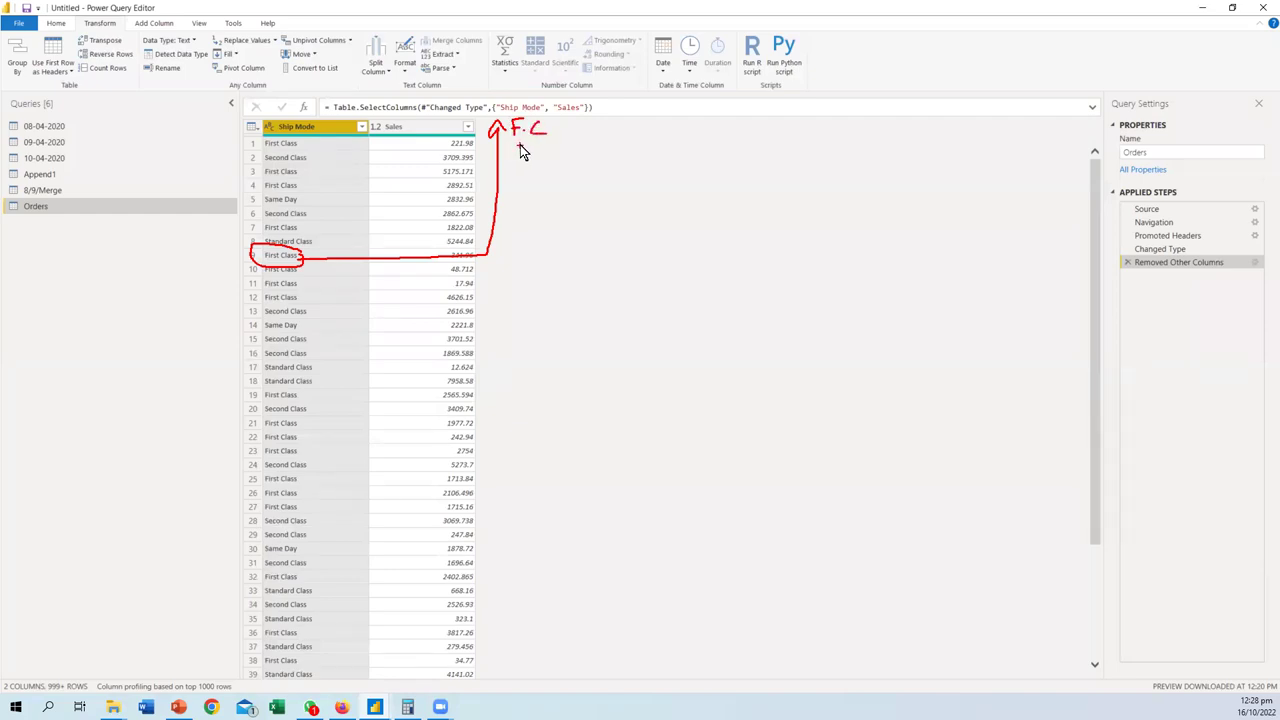
{"action": "mouse_move", "coordinate": [518, 148]}
{"action": "left_mouse_down"}
{"action": "mouse_move", "coordinate": [532, 147]}
{"action": "mouse_move", "coordinate": [527, 208]}
{"action": "left_mouse_up"}
{"action": "left_click_drag", "start_coordinate": [519, 222], "coordinate": [530, 236]}
{"action": "key", "text": "Escape"}
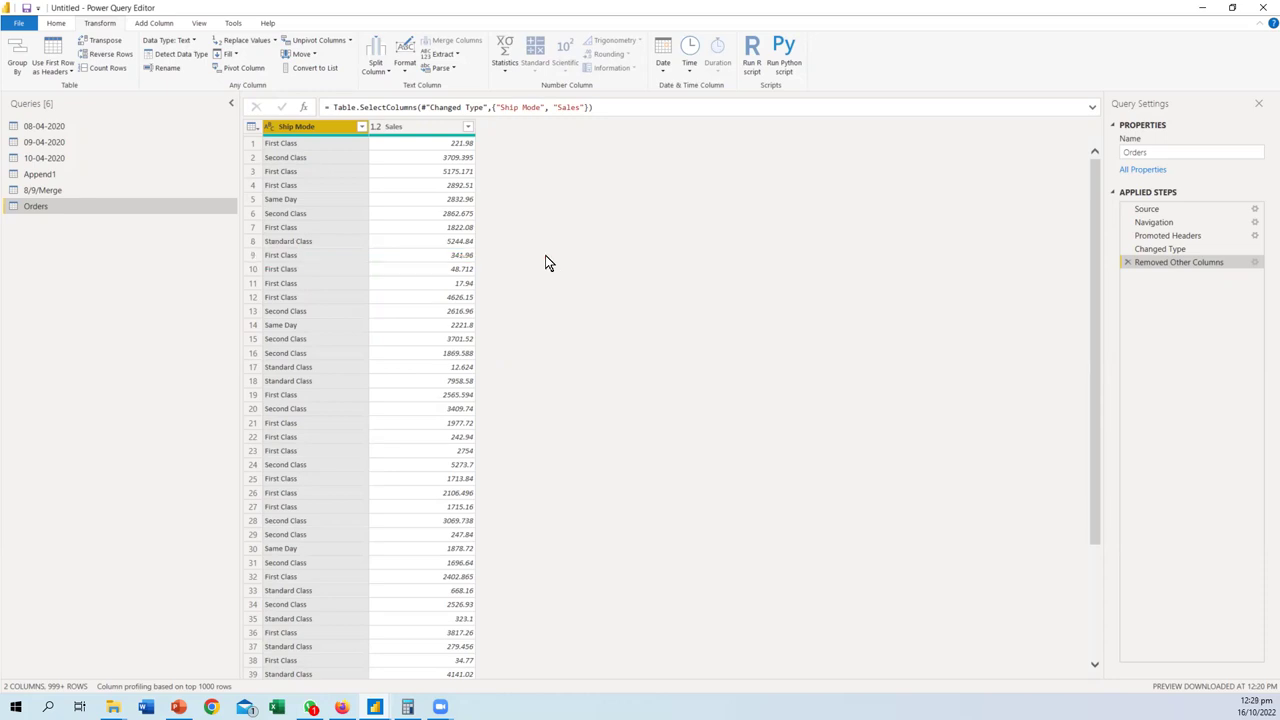
{"action": "left_click", "coordinate": [240, 68]}
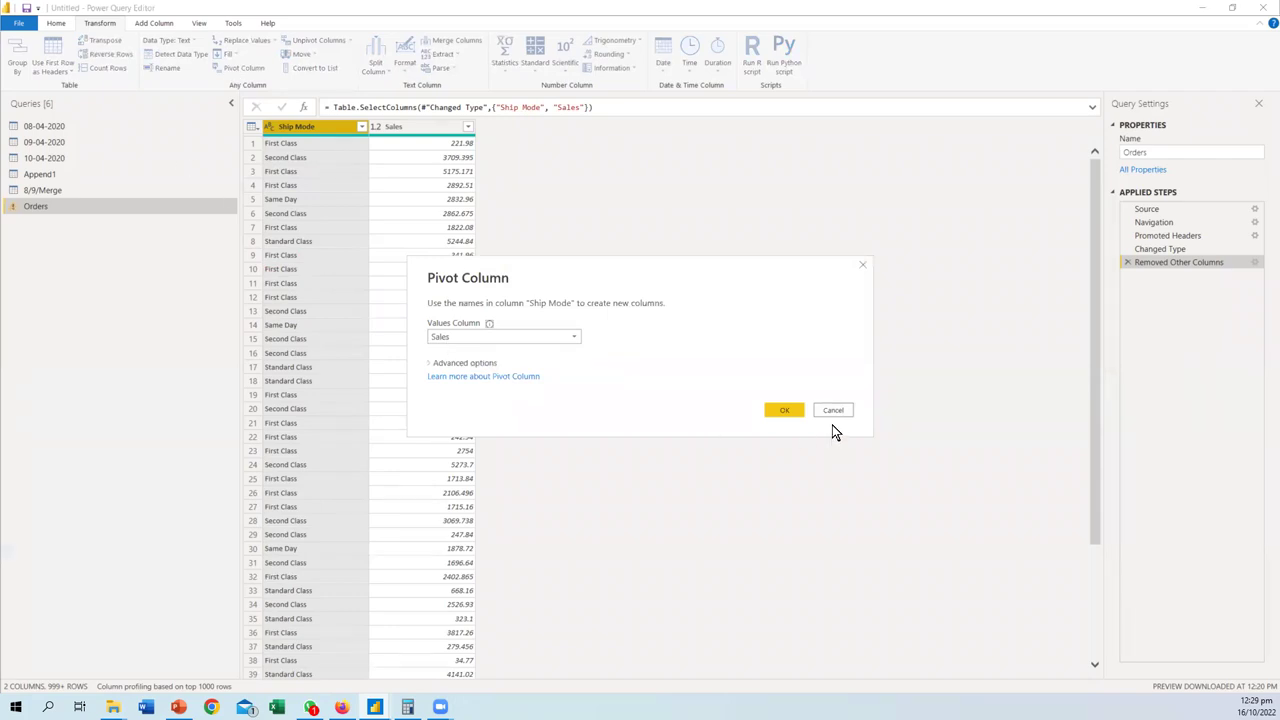
- Apply the Ship Mode pivot with Sales as values and annotate the result
{"action": "left_click", "coordinate": [780, 411]}
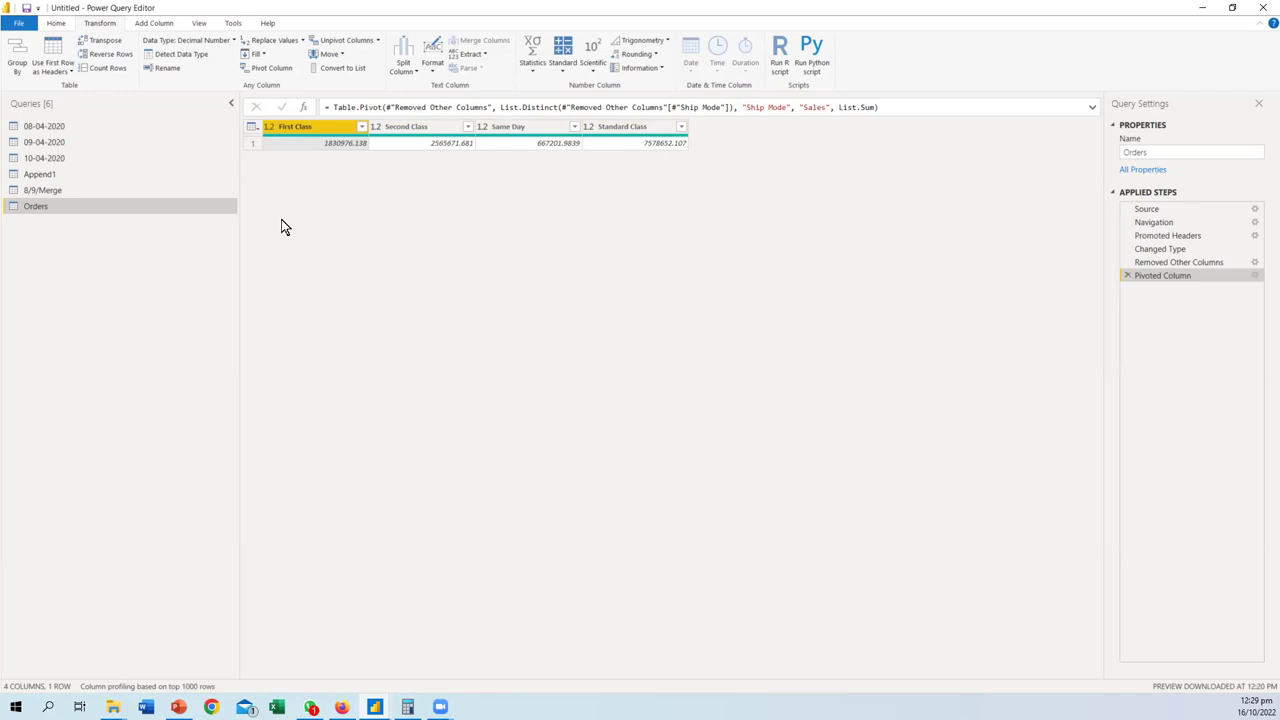
{"action": "mouse_move", "coordinate": [255, 156]}
{"action": "left_mouse_down"}
{"action": "mouse_move", "coordinate": [263, 360]}
{"action": "mouse_move", "coordinate": [272, 347]}
{"action": "mouse_move", "coordinate": [241, 346]}
{"action": "left_mouse_up"}
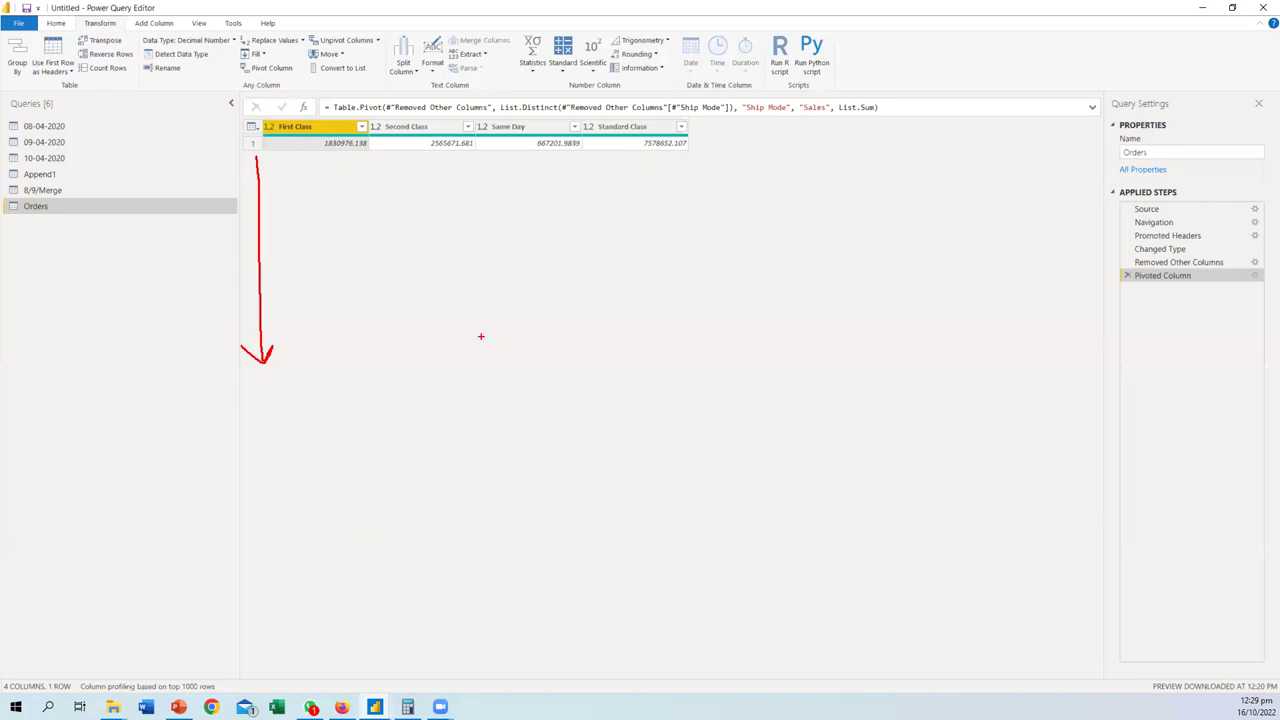
{"action": "key", "text": "Escape"}
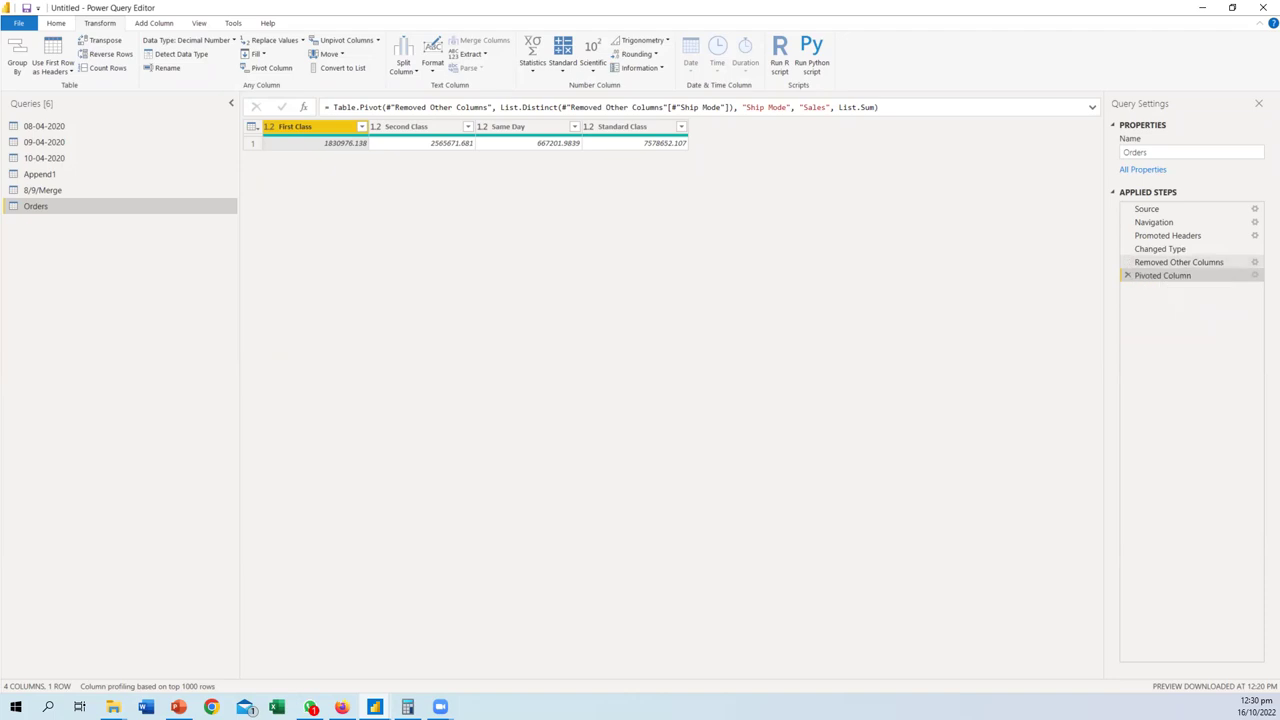
- Delete the Pivoted Column step after reviewing its settings unchanged
{"action": "left_click", "coordinate": [1255, 275]}
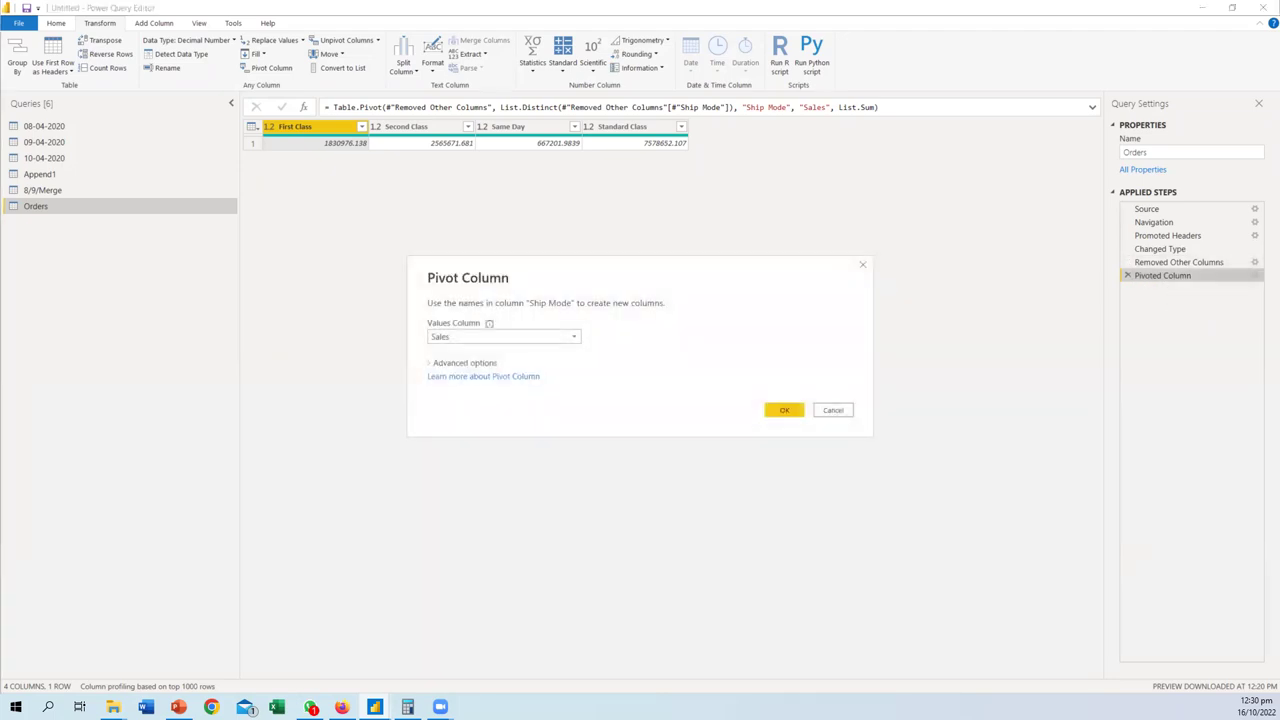
{"action": "left_click", "coordinate": [833, 410]}
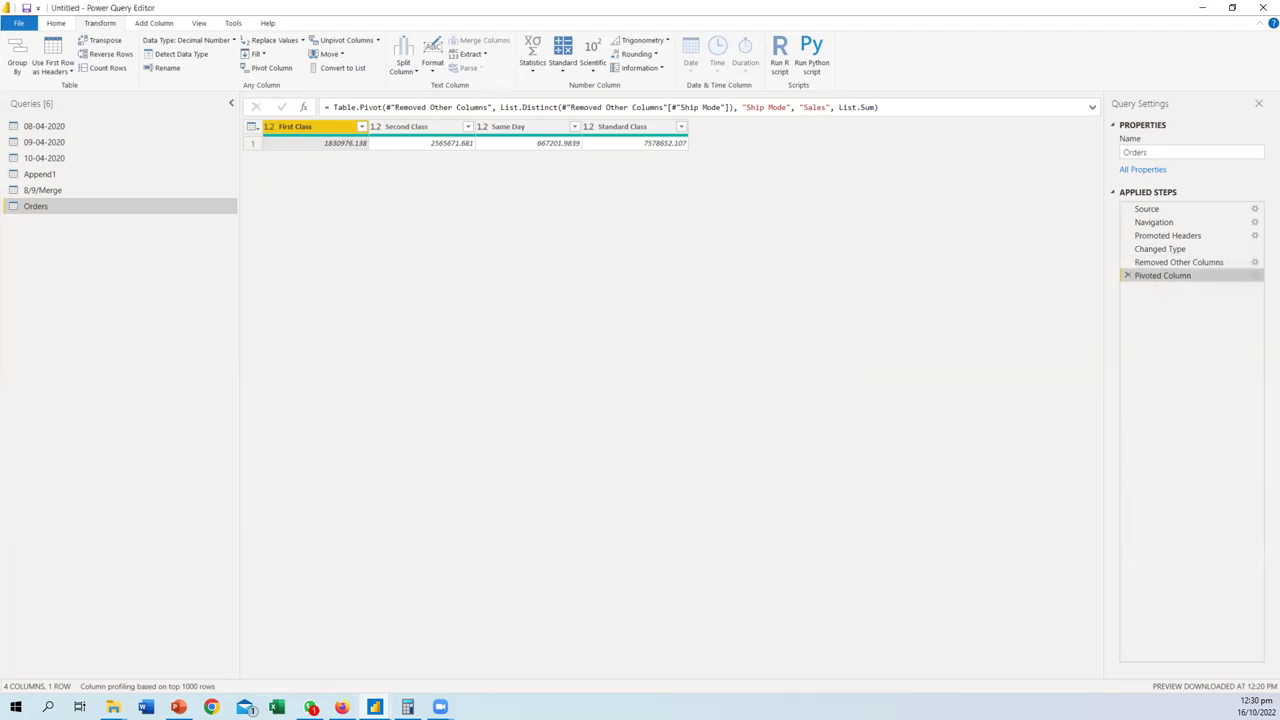
{"action": "key", "text": "Delete"}
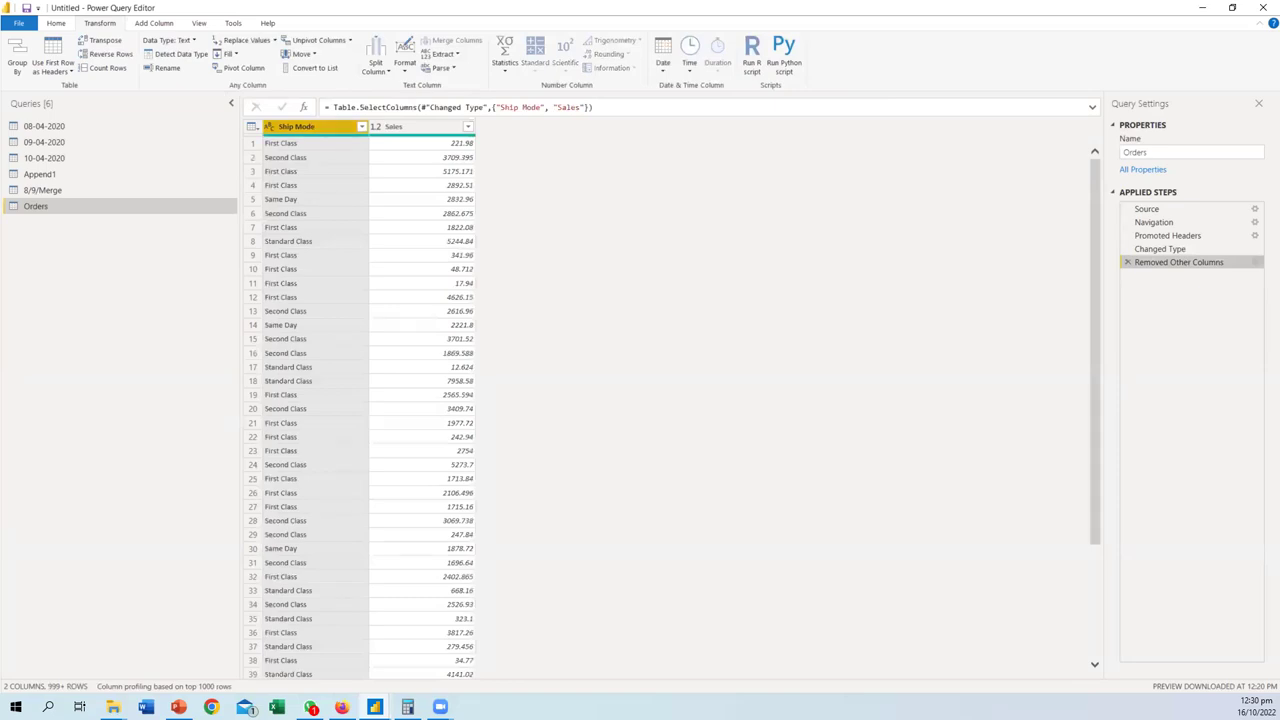
- Edit the Removed Other Columns step to also keep Category with Ship Mode and Sales
{"action": "left_click", "coordinate": [1255, 262]}
{"action": "scroll", "coordinate": [620, 347], "scroll_direction": "down", "scroll_amount": 1}
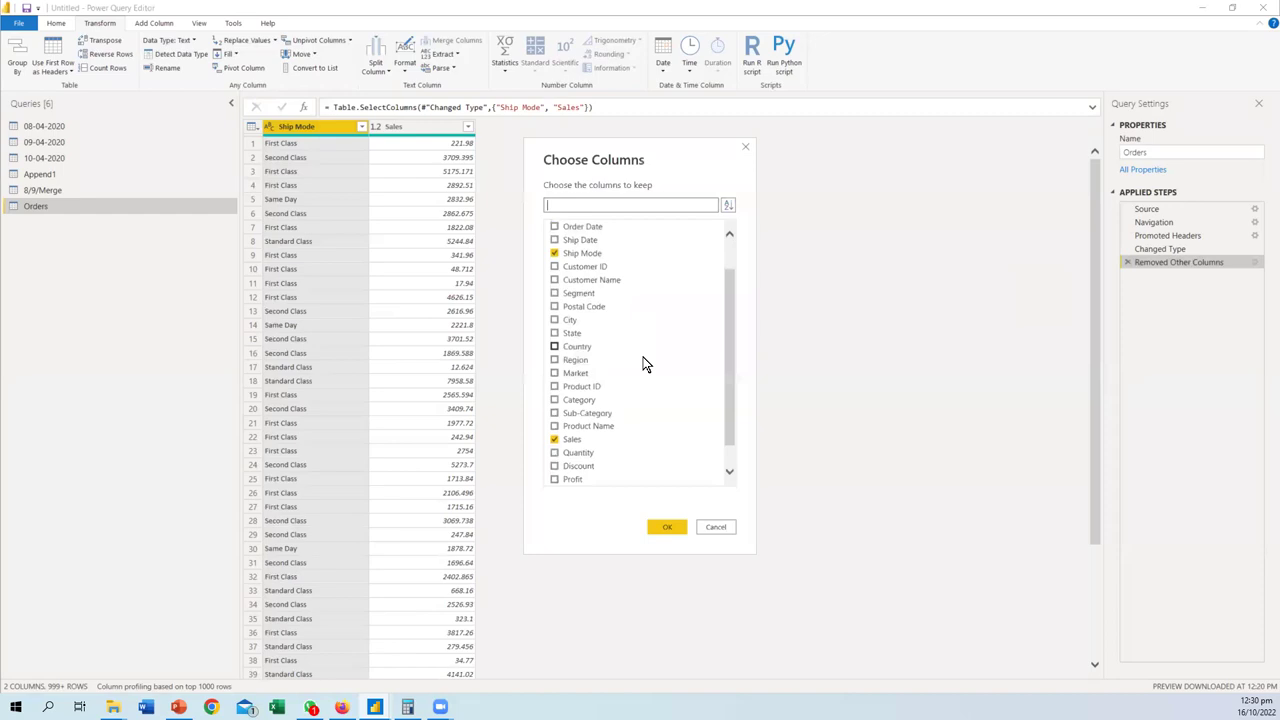
{"action": "left_click", "coordinate": [555, 400]}
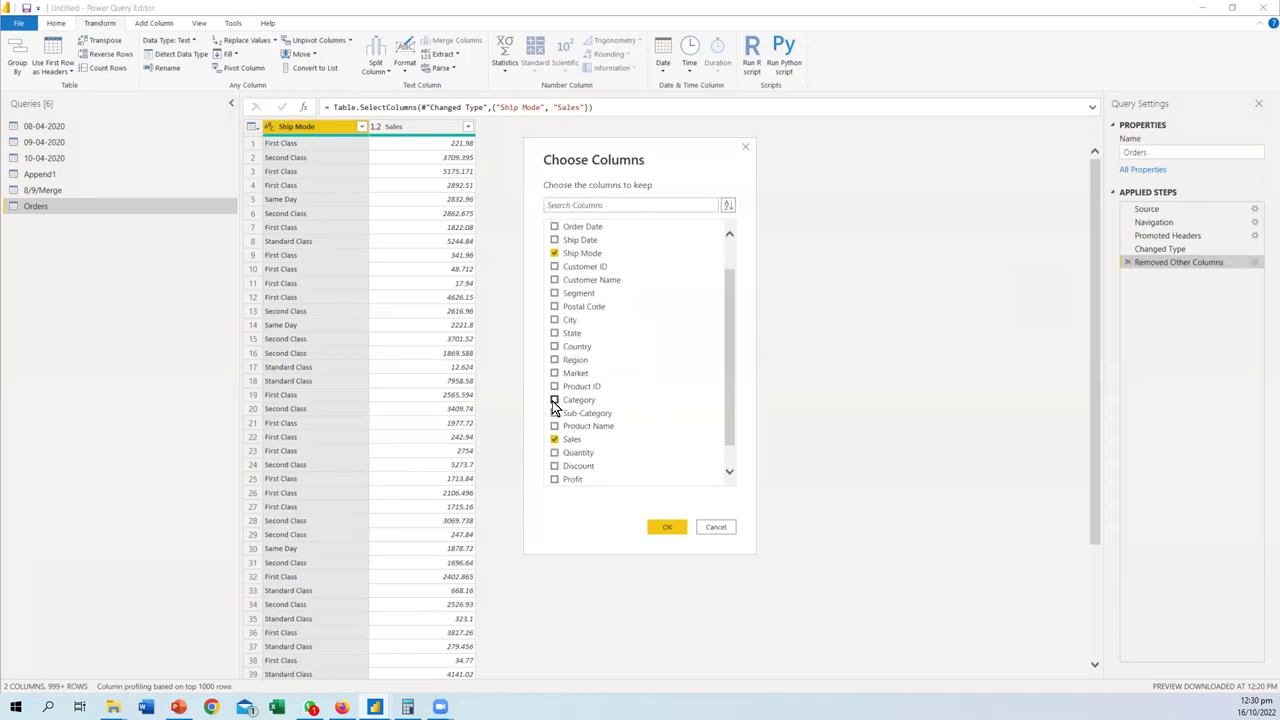
{"action": "left_click", "coordinate": [667, 527]}
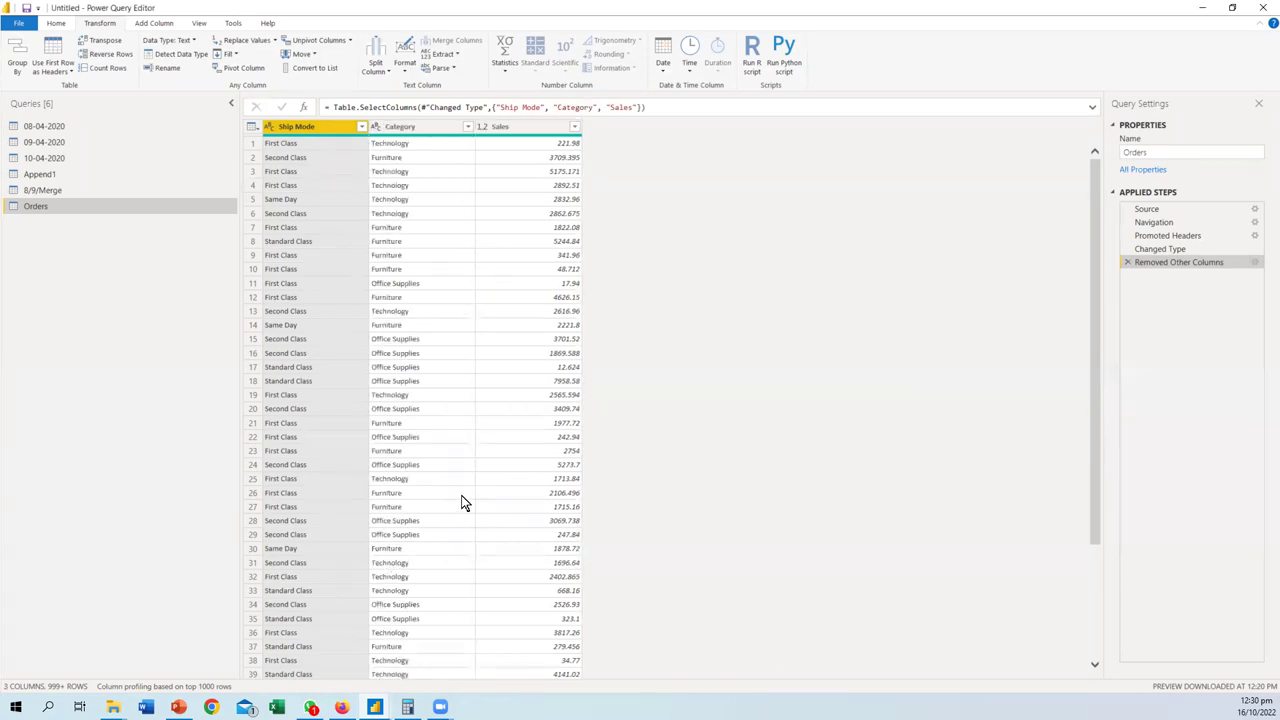
{"action": "left_click", "coordinate": [503, 127], "text": "ctrl"}
{"action": "mouse_move", "coordinate": [300, 185]}
{"action": "left_mouse_down"}
{"action": "mouse_move", "coordinate": [667, 183]}
{"action": "mouse_move", "coordinate": [660, 128]}
{"action": "mouse_move", "coordinate": [696, 119]}
{"action": "mouse_move", "coordinate": [689, 129]}
{"action": "mouse_move", "coordinate": [722, 132]}
{"action": "mouse_move", "coordinate": [713, 150]}
{"action": "left_mouse_up"}
{"action": "left_click_drag", "start_coordinate": [620, 145], "coordinate": [621, 353]}
{"action": "left_click_drag", "start_coordinate": [621, 353], "coordinate": [604, 329]}
{"action": "mouse_move", "coordinate": [693, 176]}
{"action": "left_mouse_down"}
{"action": "mouse_move", "coordinate": [711, 177]}
{"action": "mouse_move", "coordinate": [734, 336]}
{"action": "left_mouse_up"}
{"action": "key", "text": "Escape"}
{"action": "left_click", "coordinate": [240, 68]}
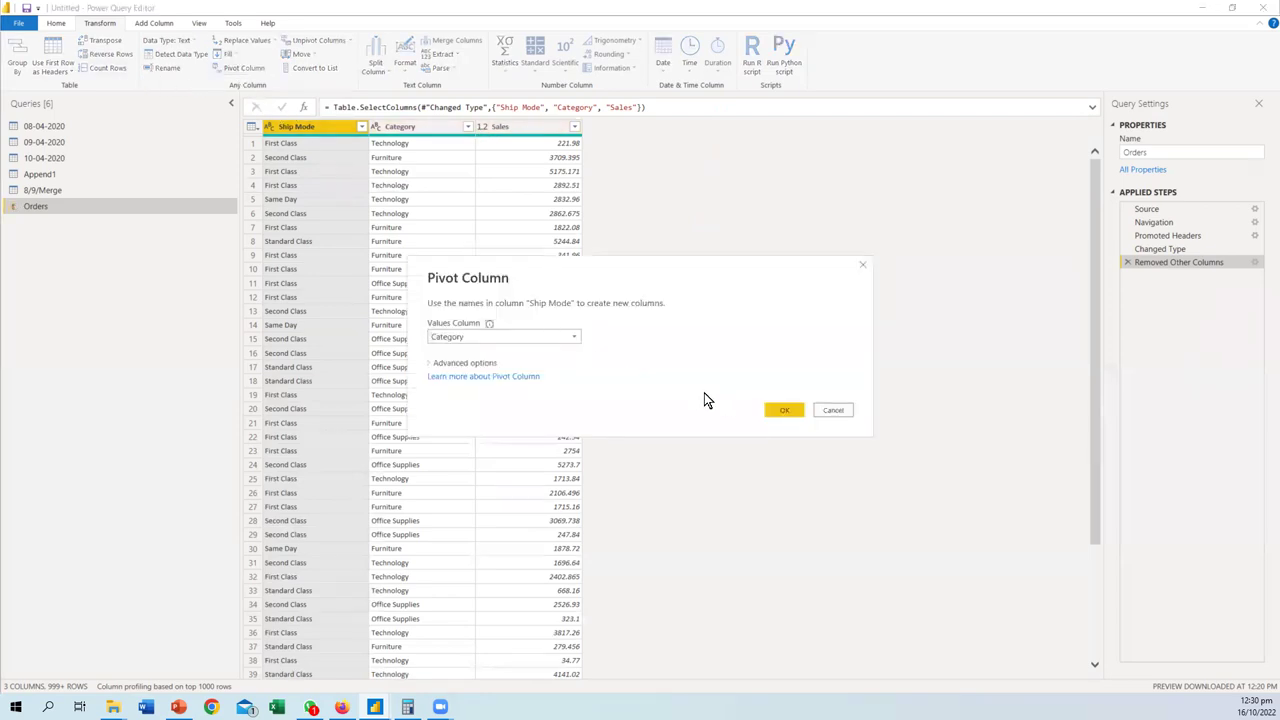
{"action": "left_click", "coordinate": [541, 338]}
{"action": "left_click", "coordinate": [470, 364]}
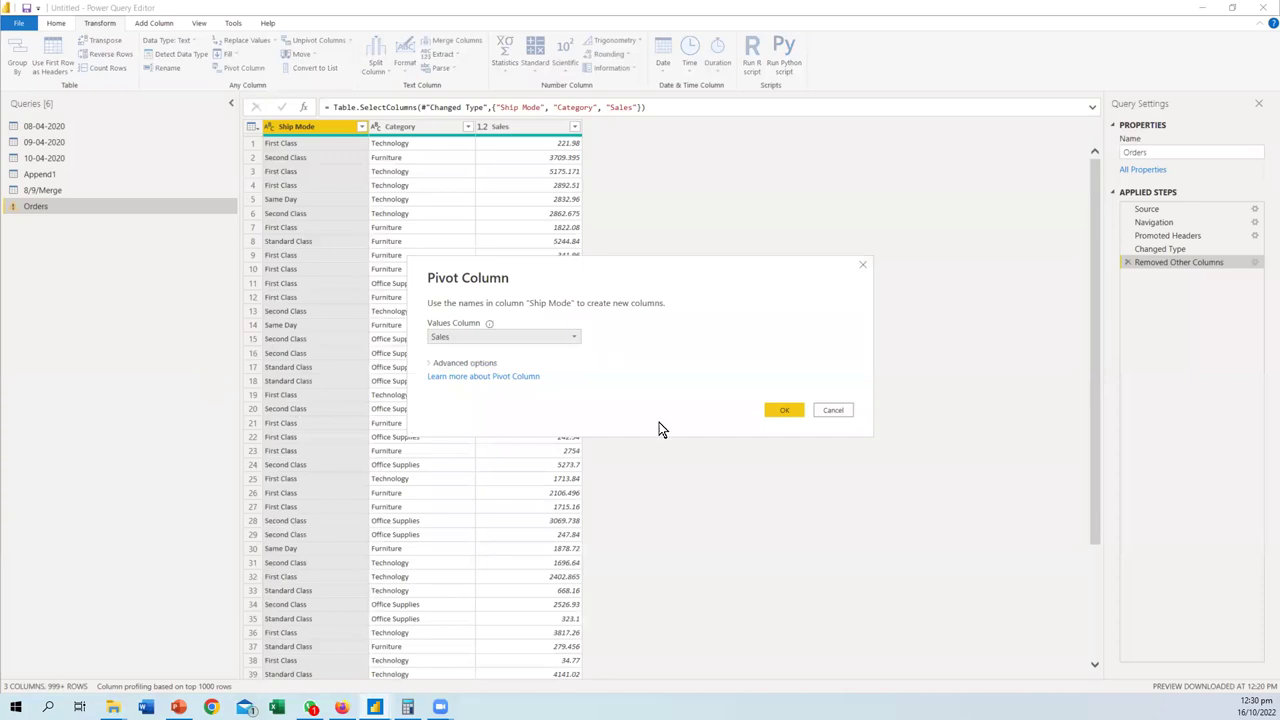
{"action": "left_click", "coordinate": [784, 412]}
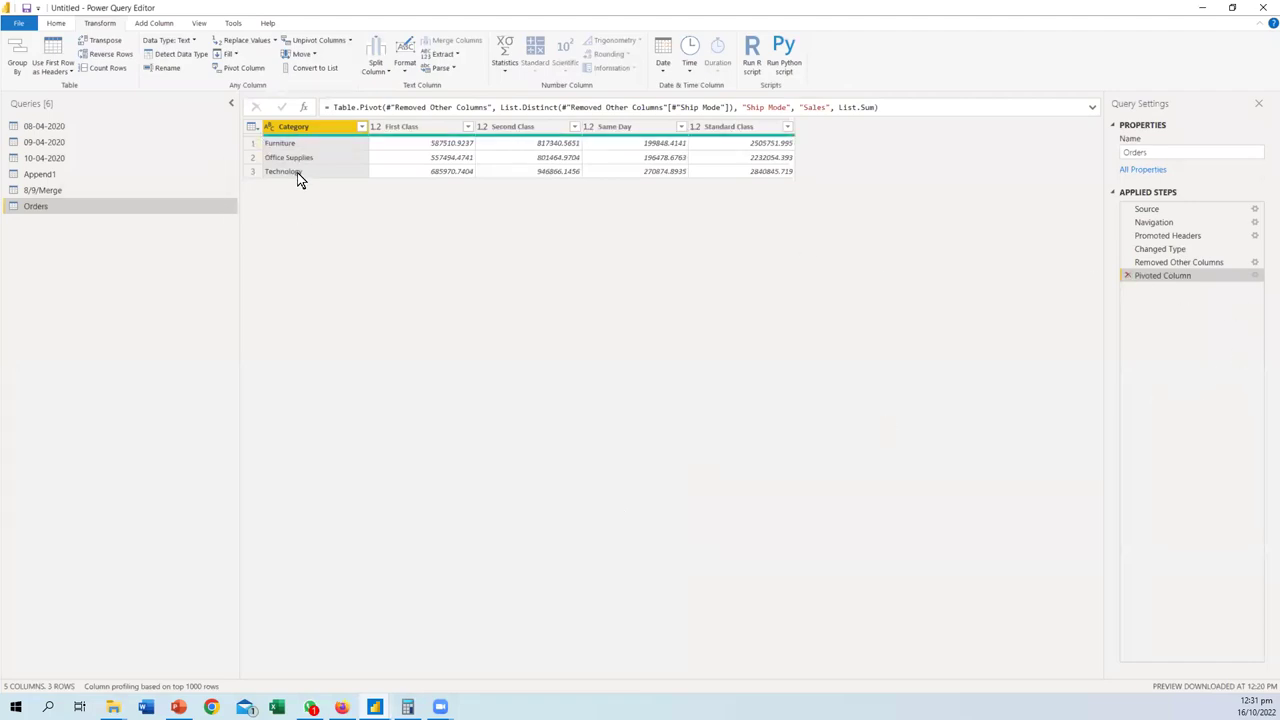
{"action": "left_click", "coordinate": [1128, 276]}
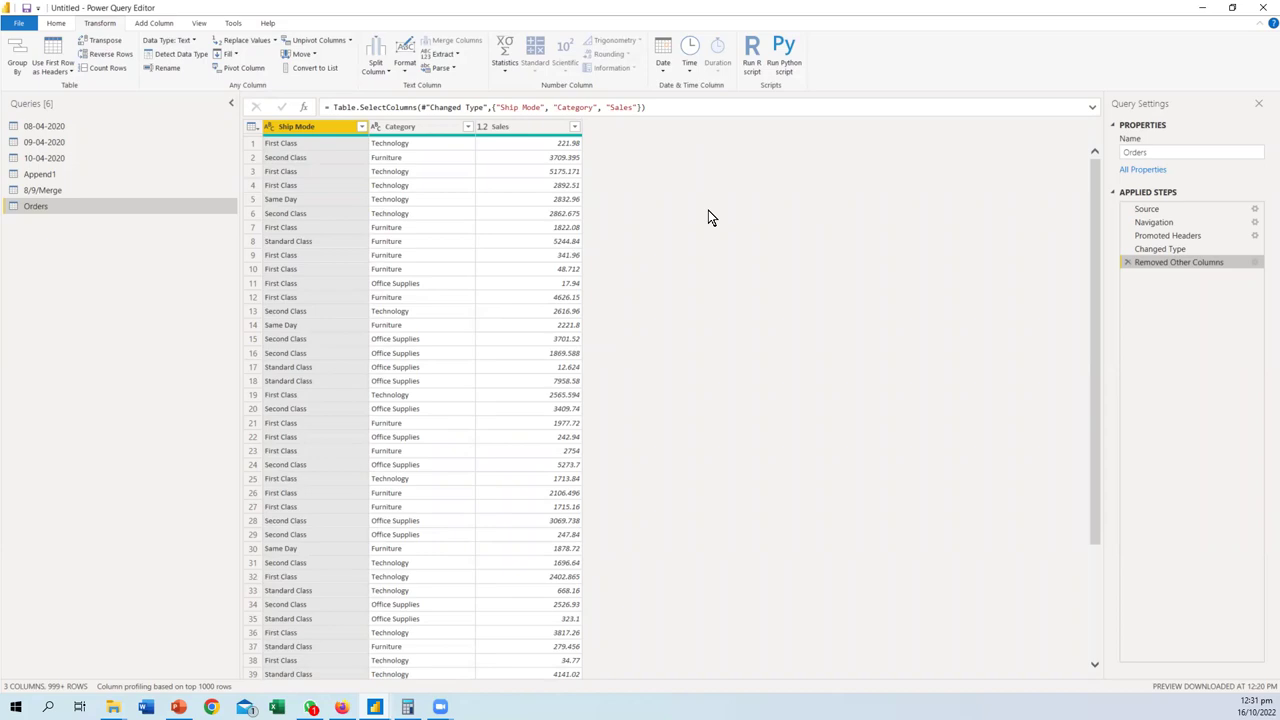
- Glance at Category's filter list, then add Sub-Category to the kept columns
{"action": "left_click", "coordinate": [467, 127]}
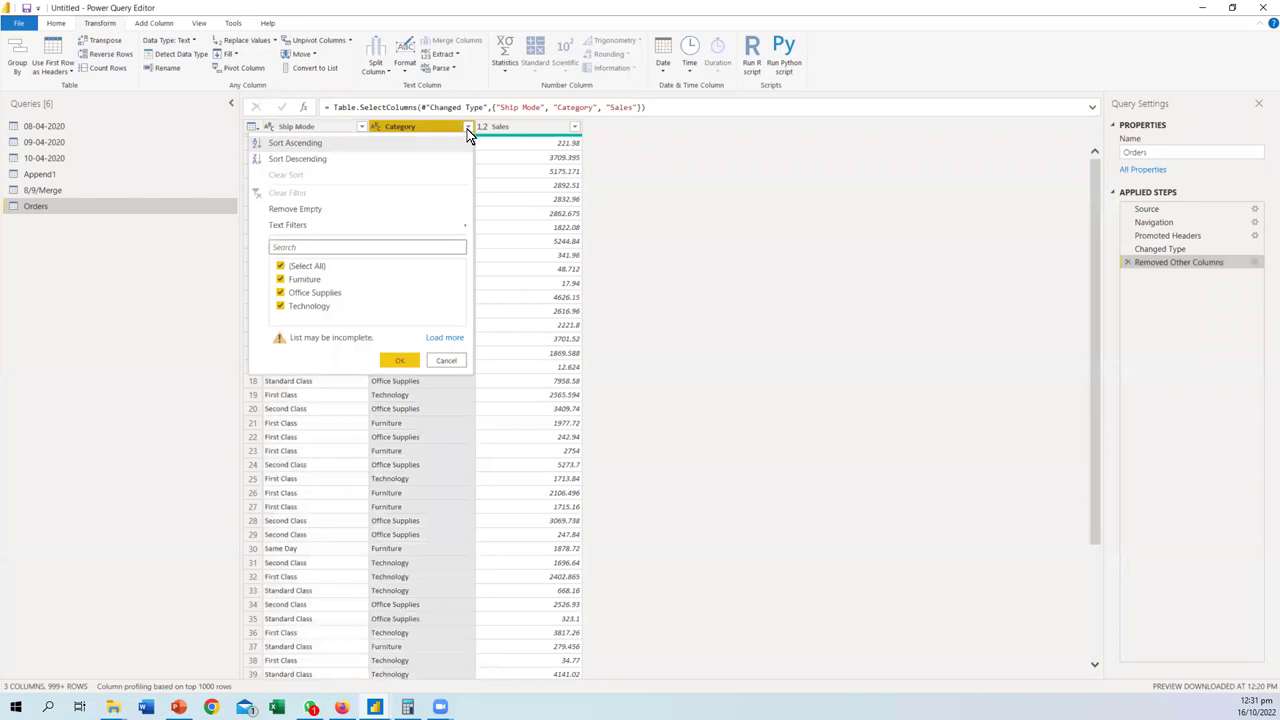
{"action": "left_click", "coordinate": [443, 362]}
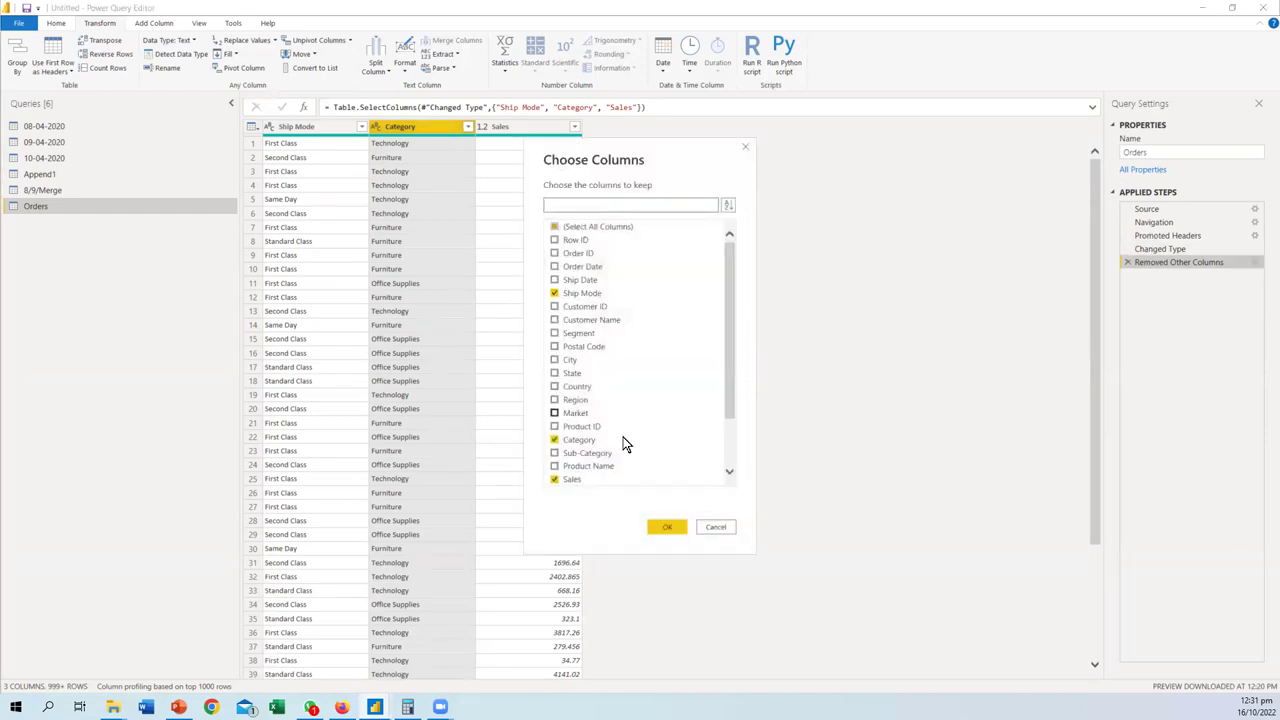
{"action": "left_click", "coordinate": [555, 453]}
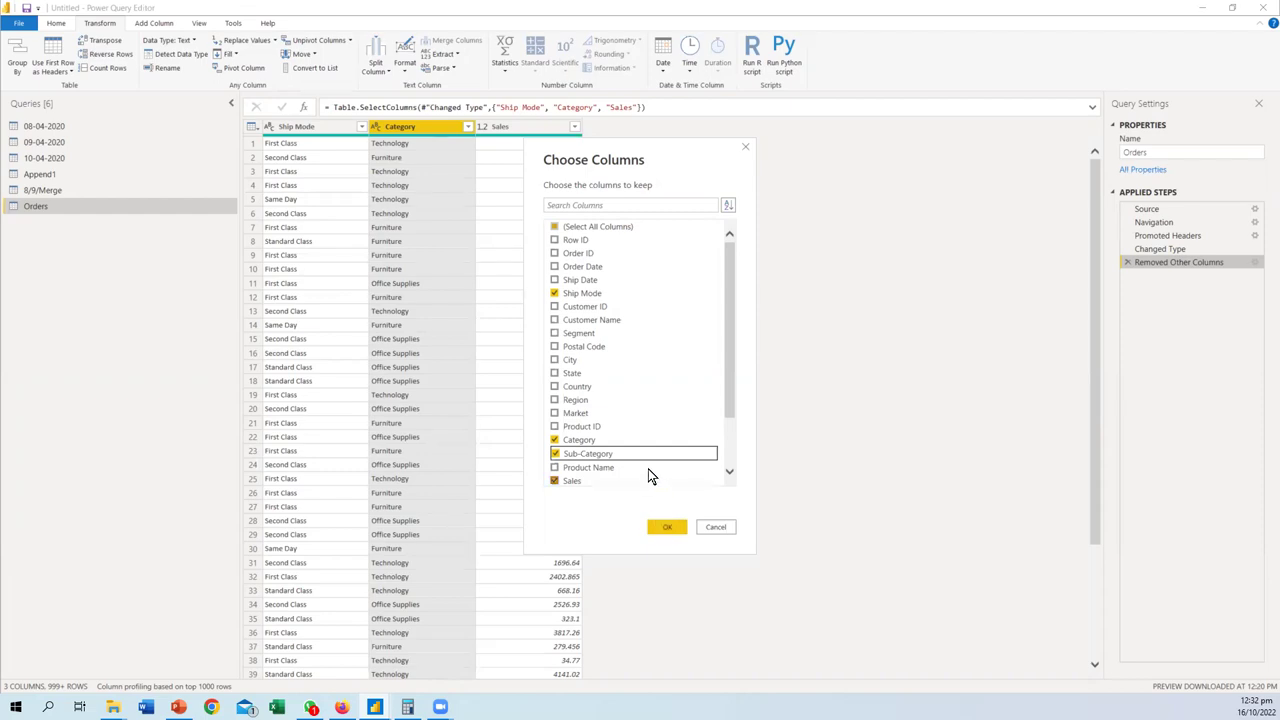
{"action": "left_click", "coordinate": [664, 527]}
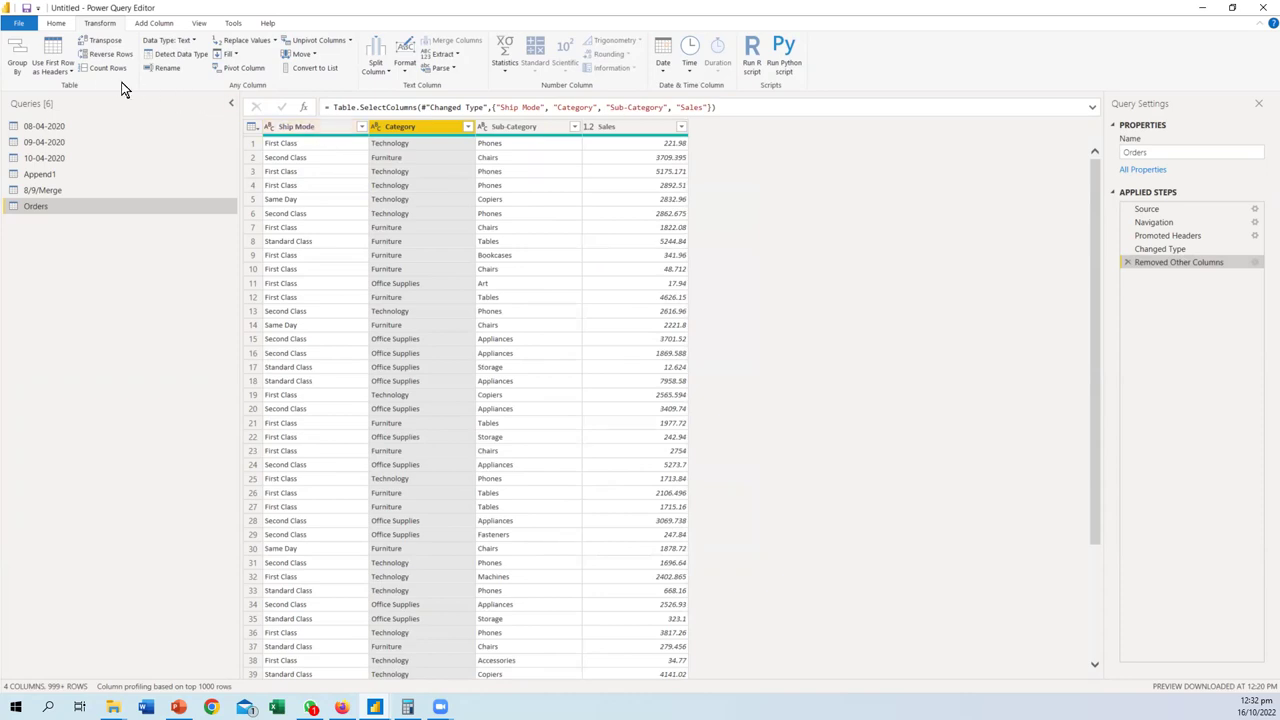
- Try pivoting Category with Sales as values, then delete that pivot step
{"action": "left_click", "coordinate": [258, 69]}
{"action": "left_click", "coordinate": [555, 338]}
{"action": "left_click", "coordinate": [463, 379]}
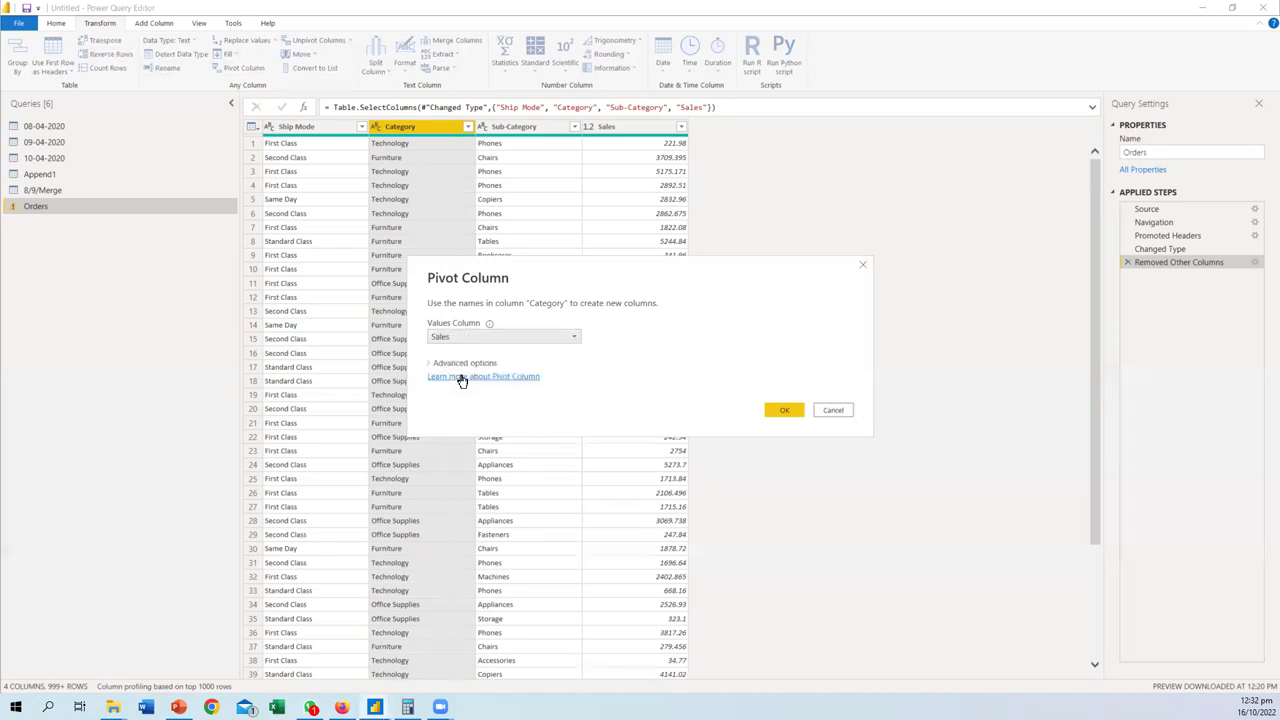
{"action": "left_click", "coordinate": [778, 411]}
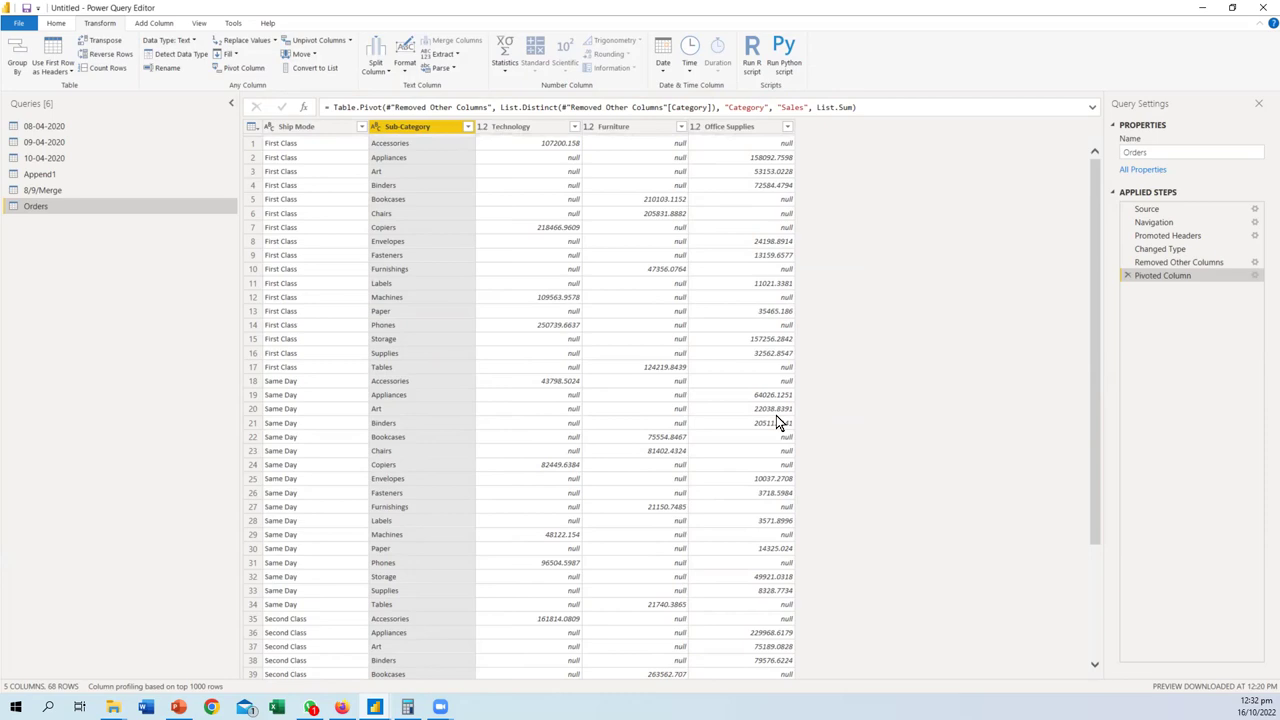
{"action": "left_click", "coordinate": [1127, 275]}
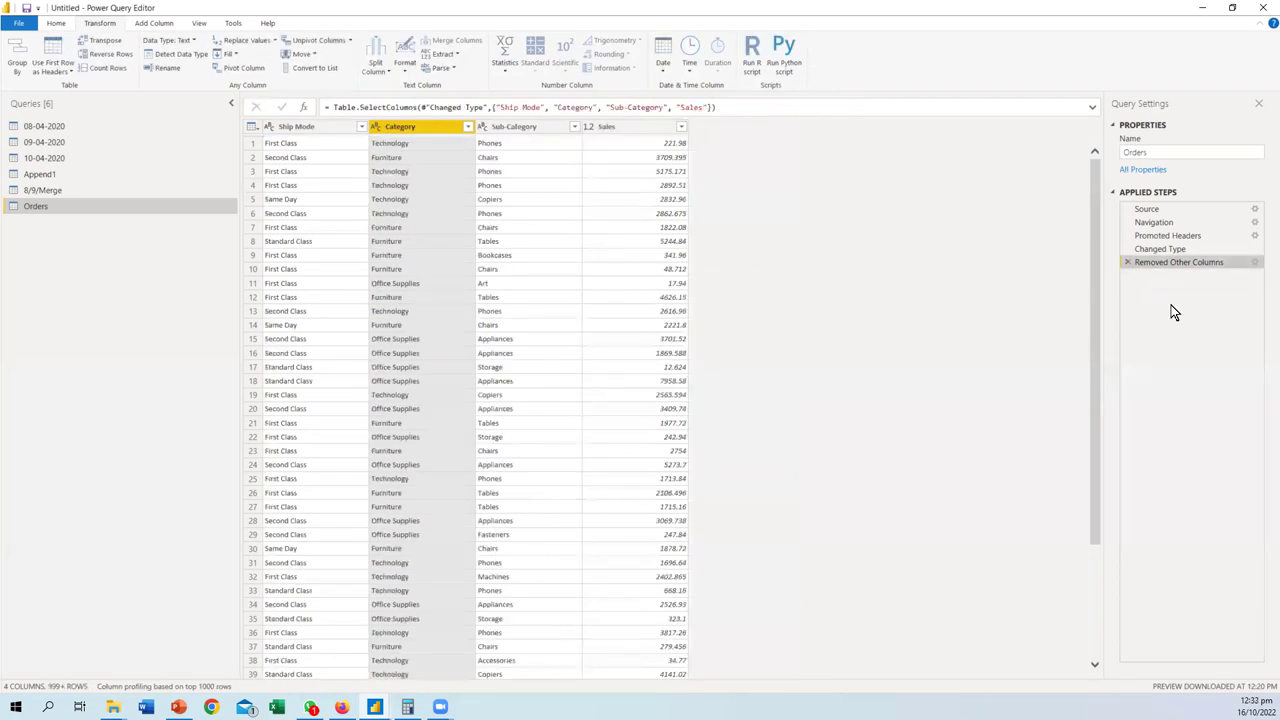
- Pivot the Ship Mode column into columns of summed Sales values
{"action": "left_click", "coordinate": [300, 128]}
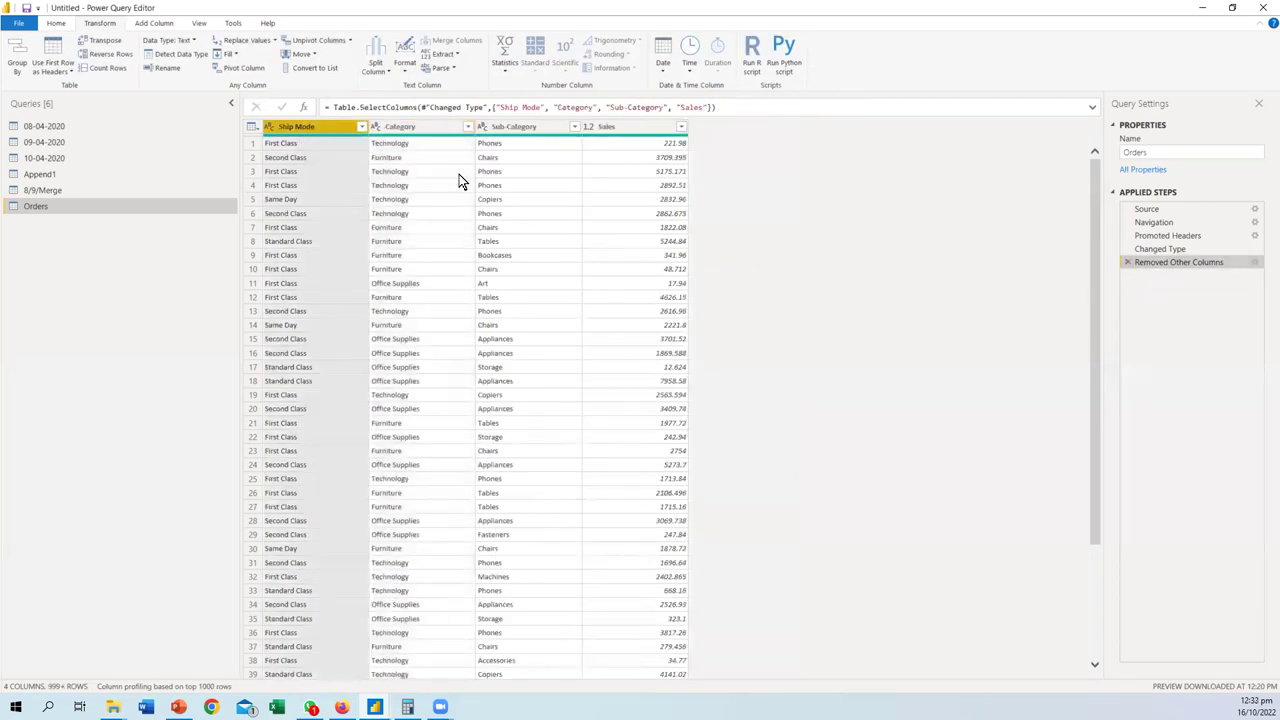
{"action": "left_click", "coordinate": [238, 68]}
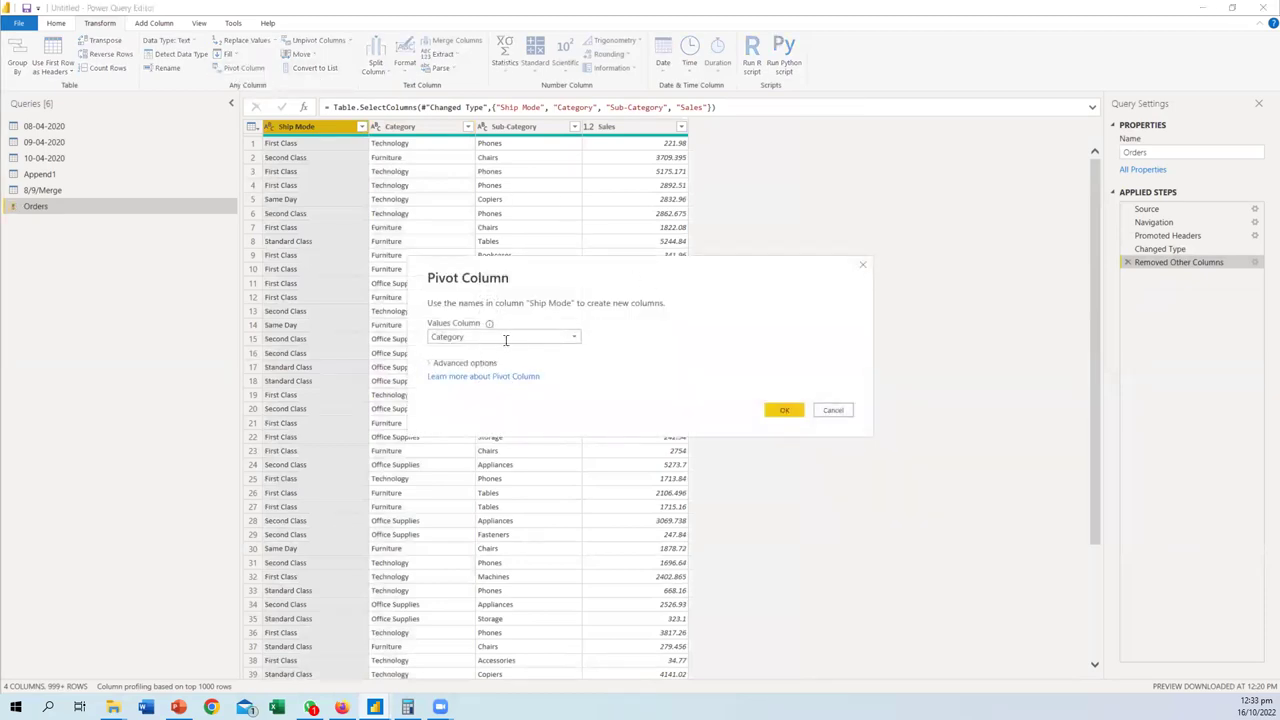
{"action": "left_click", "coordinate": [575, 336]}
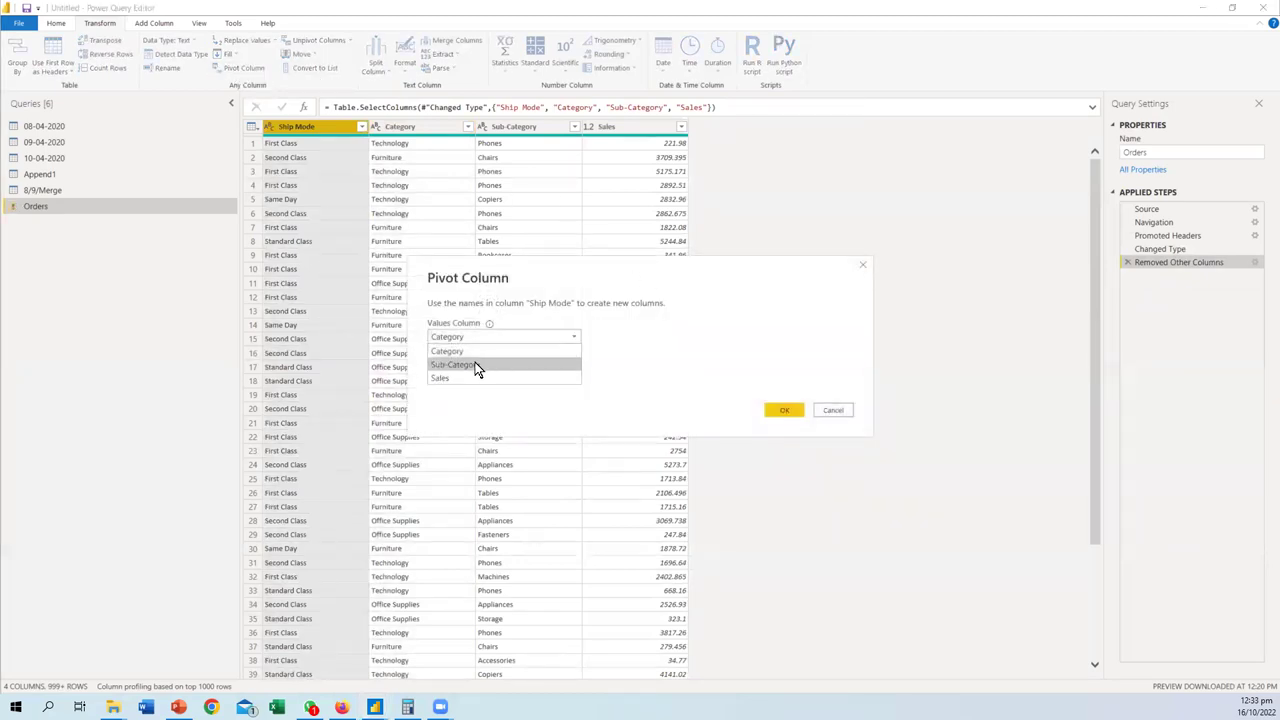
{"action": "left_click", "coordinate": [448, 377]}
{"action": "left_click", "coordinate": [780, 411]}
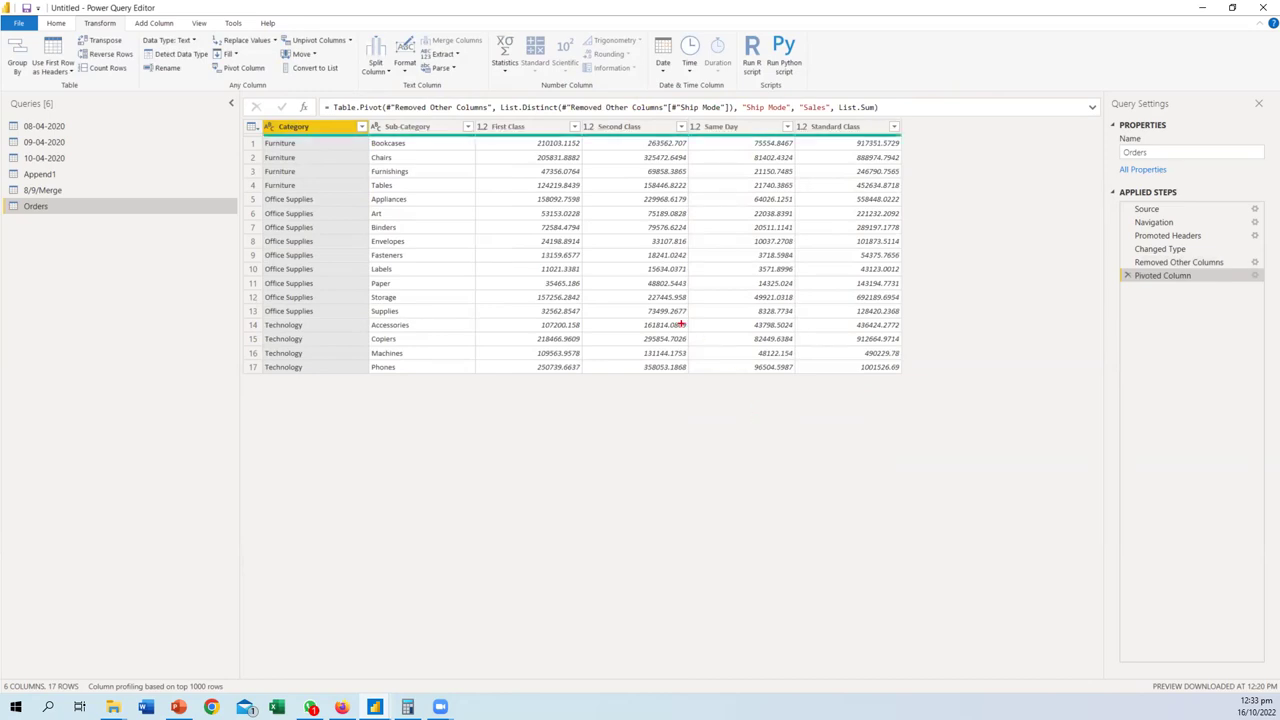
{"action": "mouse_move", "coordinate": [494, 113]}
{"action": "left_mouse_down"}
{"action": "mouse_move", "coordinate": [468, 140]}
{"action": "mouse_move", "coordinate": [485, 144]}
{"action": "mouse_move", "coordinate": [932, 140]}
{"action": "mouse_move", "coordinate": [938, 114]}
{"action": "mouse_move", "coordinate": [474, 110]}
{"action": "left_mouse_up"}
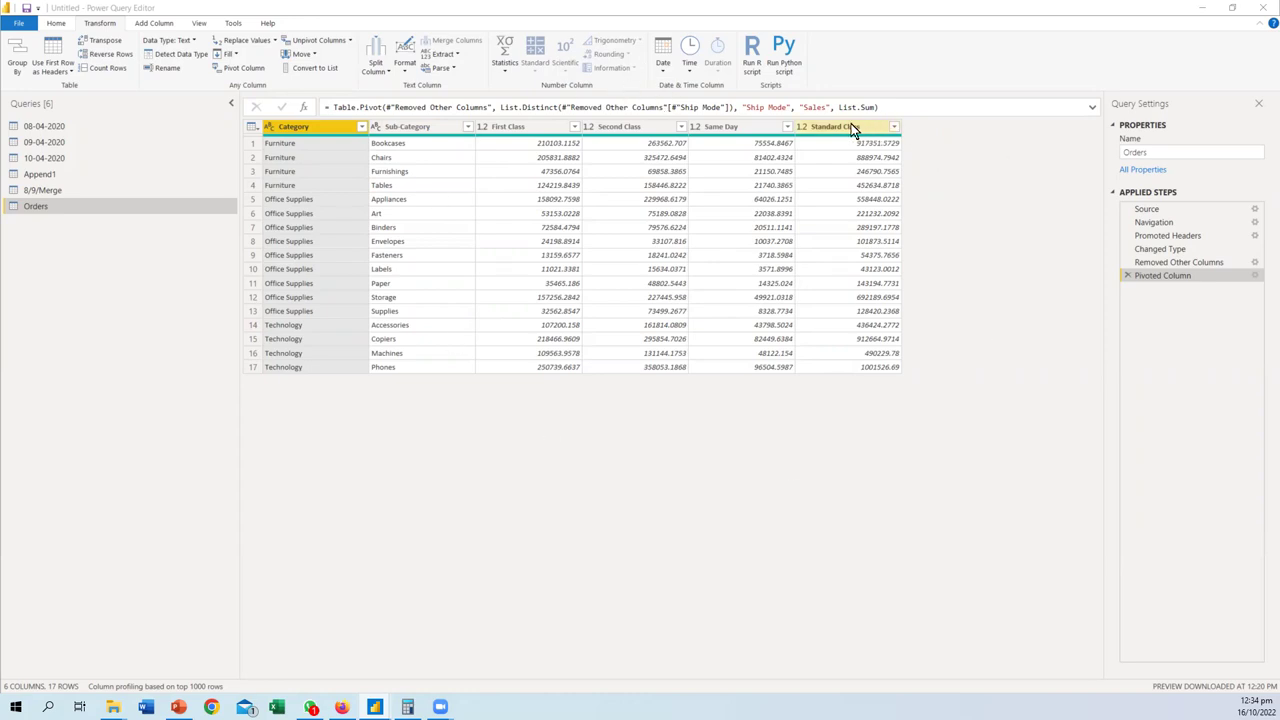
- Add an enlarged matrix visual to the report and put Category on its rows
{"action": "left_click", "coordinate": [1205, 16]}
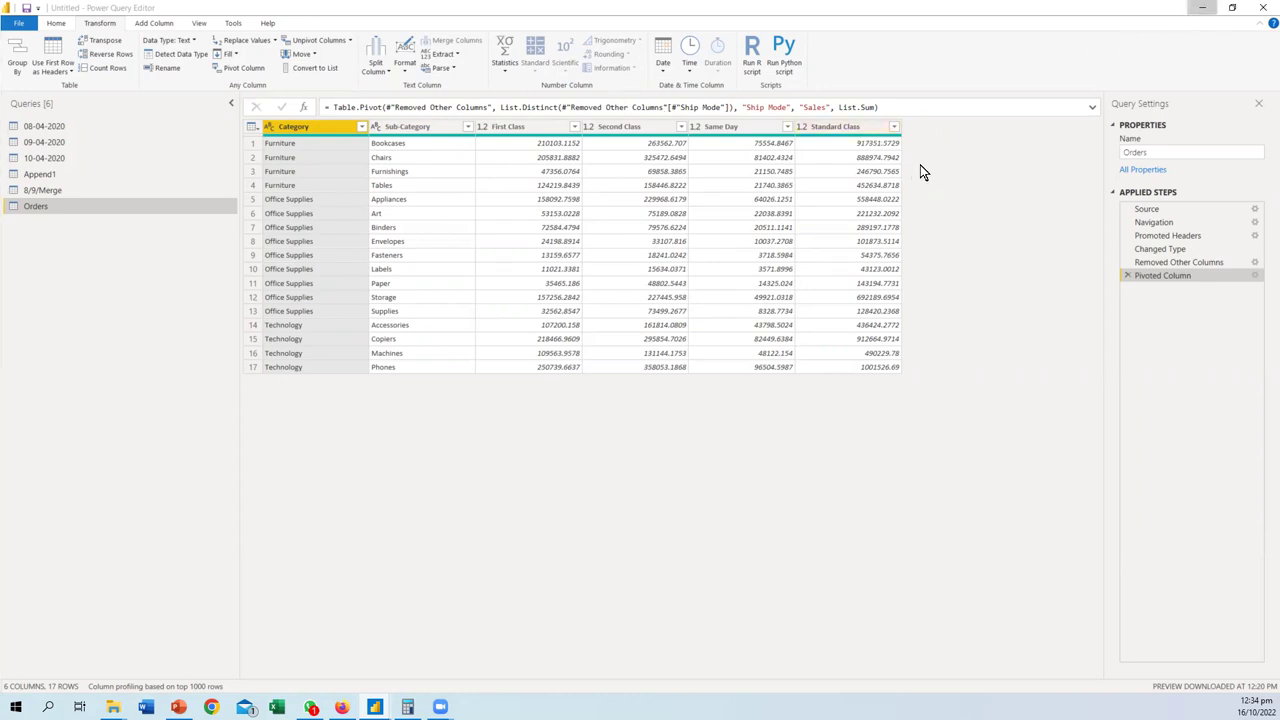
{"action": "left_click", "coordinate": [1028, 141]}
{"action": "left_click", "coordinate": [1089, 264]}
{"action": "left_click_drag", "start_coordinate": [227, 297], "coordinate": [620, 480]}
{"action": "left_click", "coordinate": [1168, 168]}
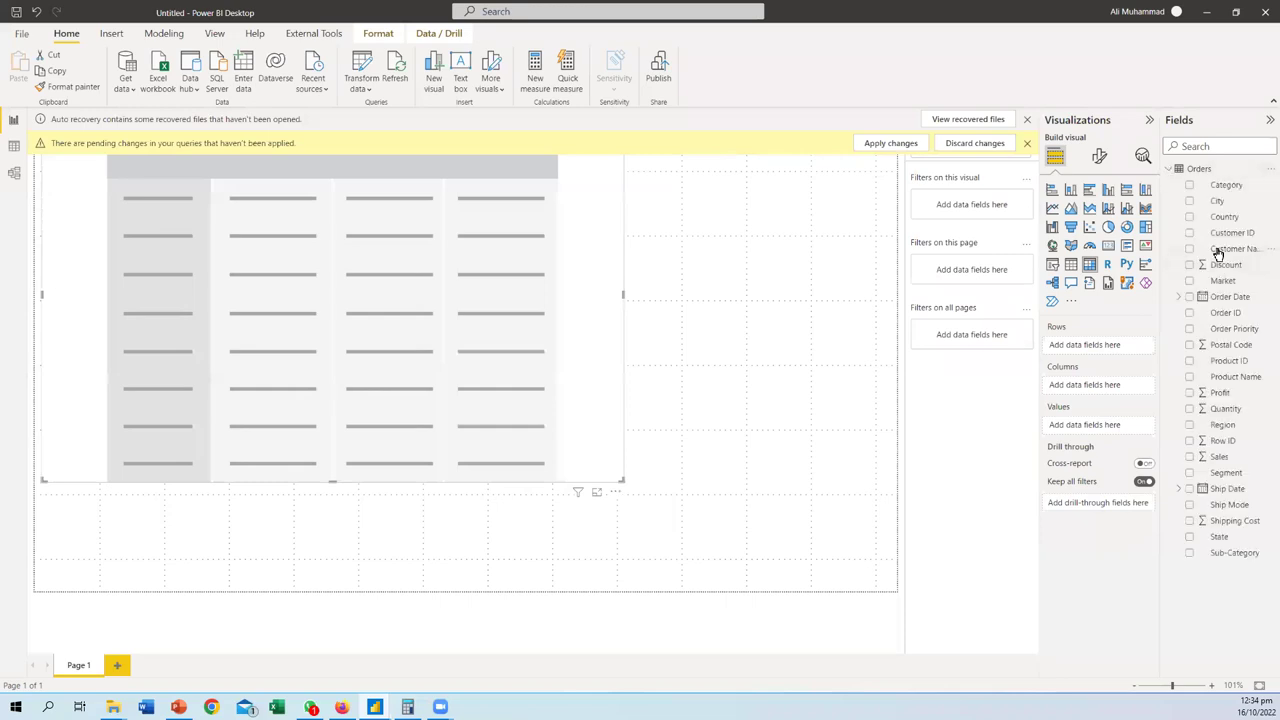
{"action": "left_click_drag", "start_coordinate": [1228, 190], "coordinate": [1112, 352]}
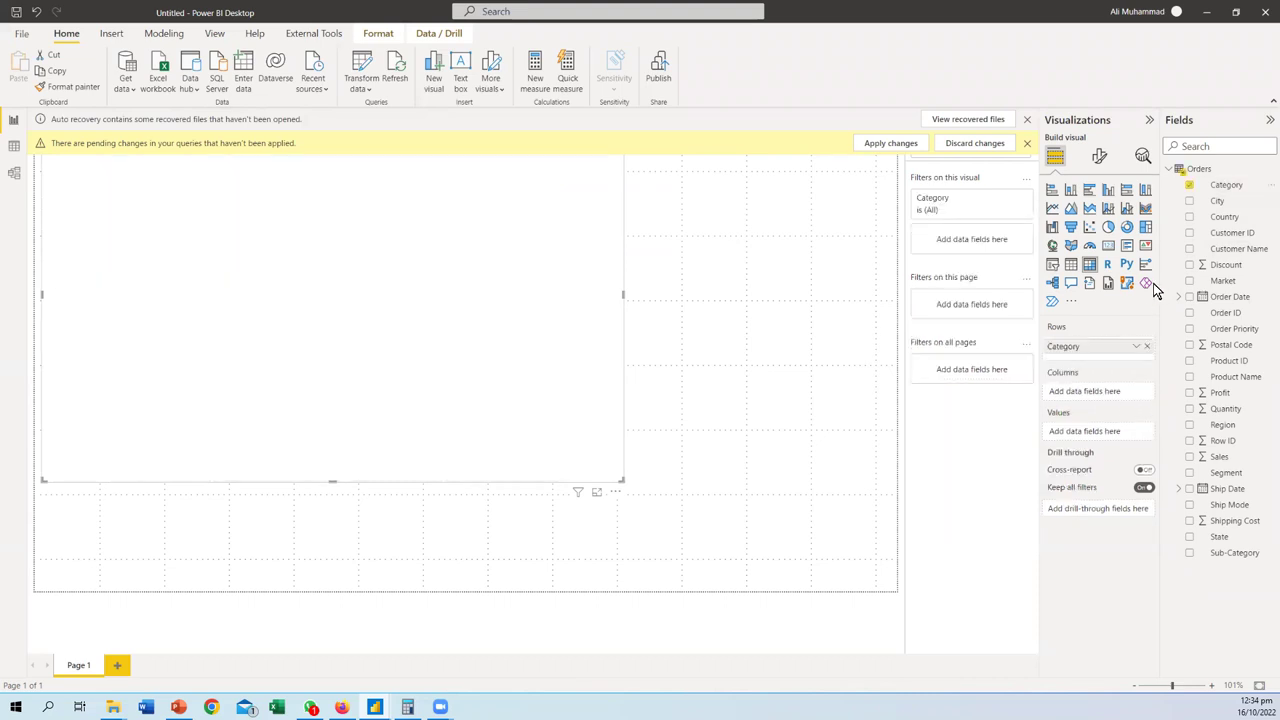
- Put Ship Mode on the matrix columns and Sales in values, dismissing the notices
{"action": "left_click", "coordinate": [1027, 146]}
{"action": "left_click_drag", "start_coordinate": [1241, 514], "coordinate": [1110, 394]}
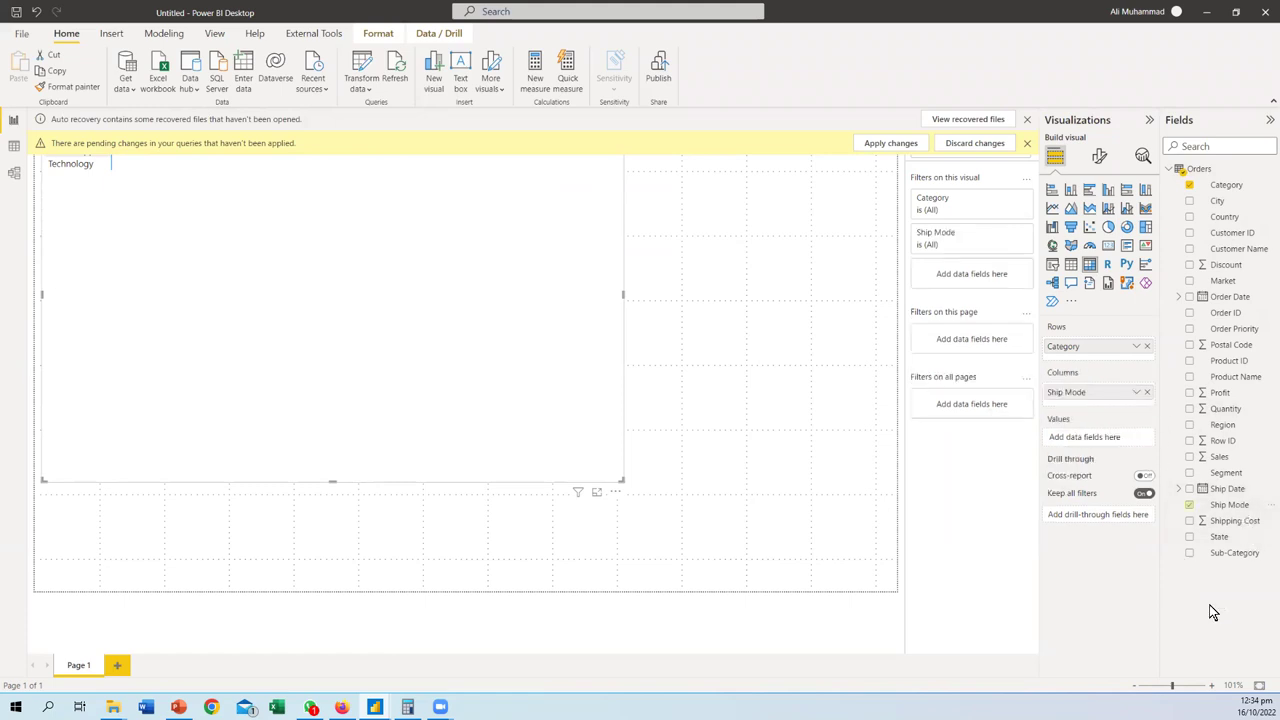
{"action": "left_click", "coordinate": [1026, 145]}
{"action": "left_click", "coordinate": [1028, 119]}
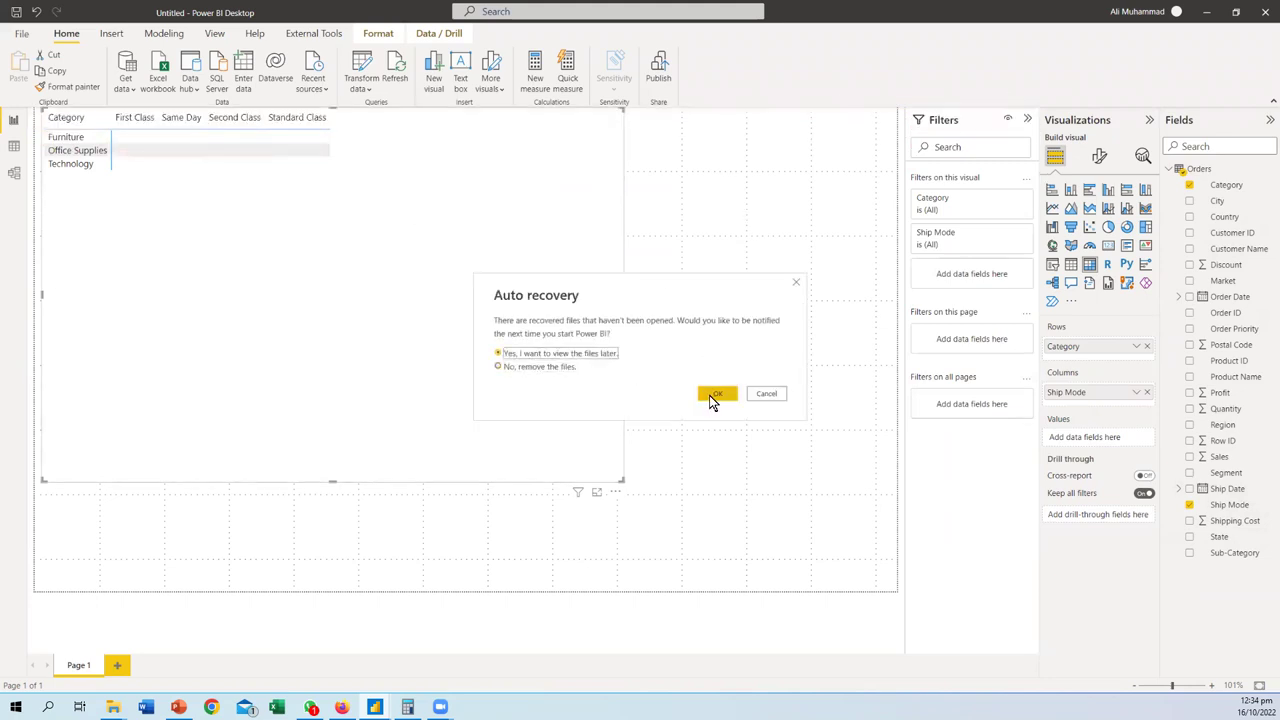
{"action": "left_click", "coordinate": [711, 394]}
{"action": "left_click_drag", "start_coordinate": [1227, 466], "coordinate": [263, 184]}
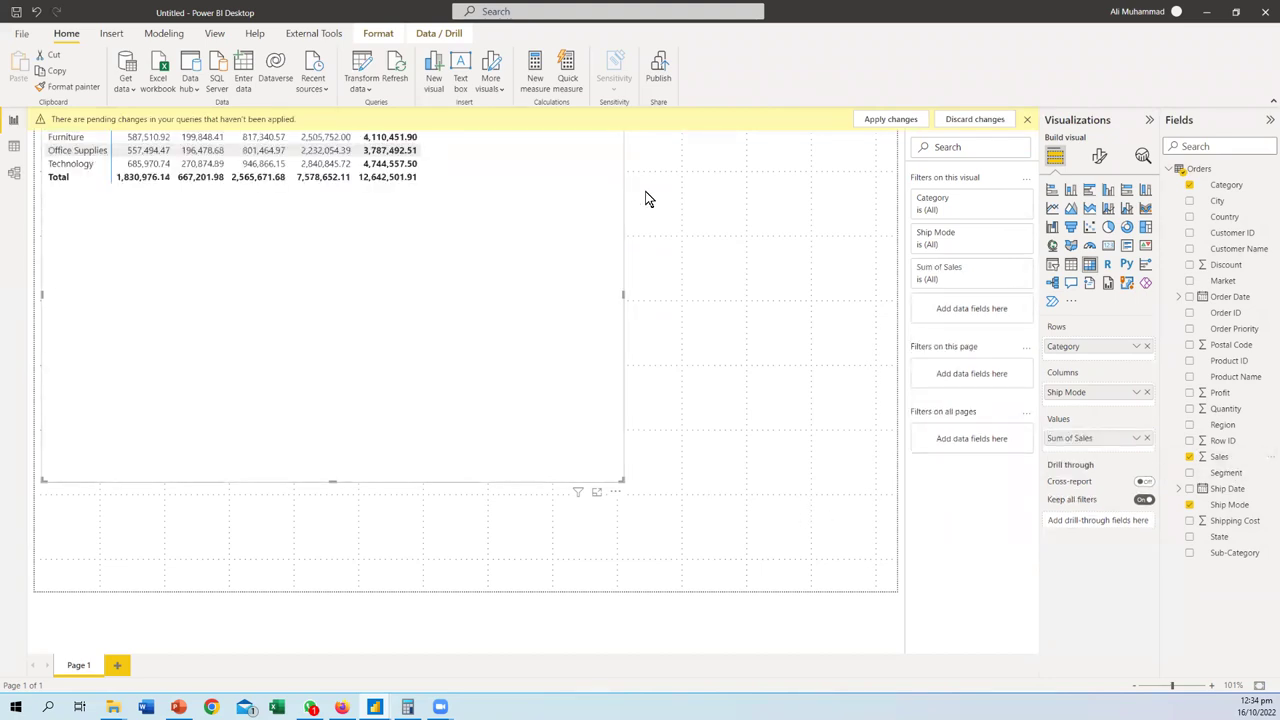
- Shrink the matrix to a compact size and place it at the page's upper right
{"action": "left_click", "coordinate": [1027, 119]}
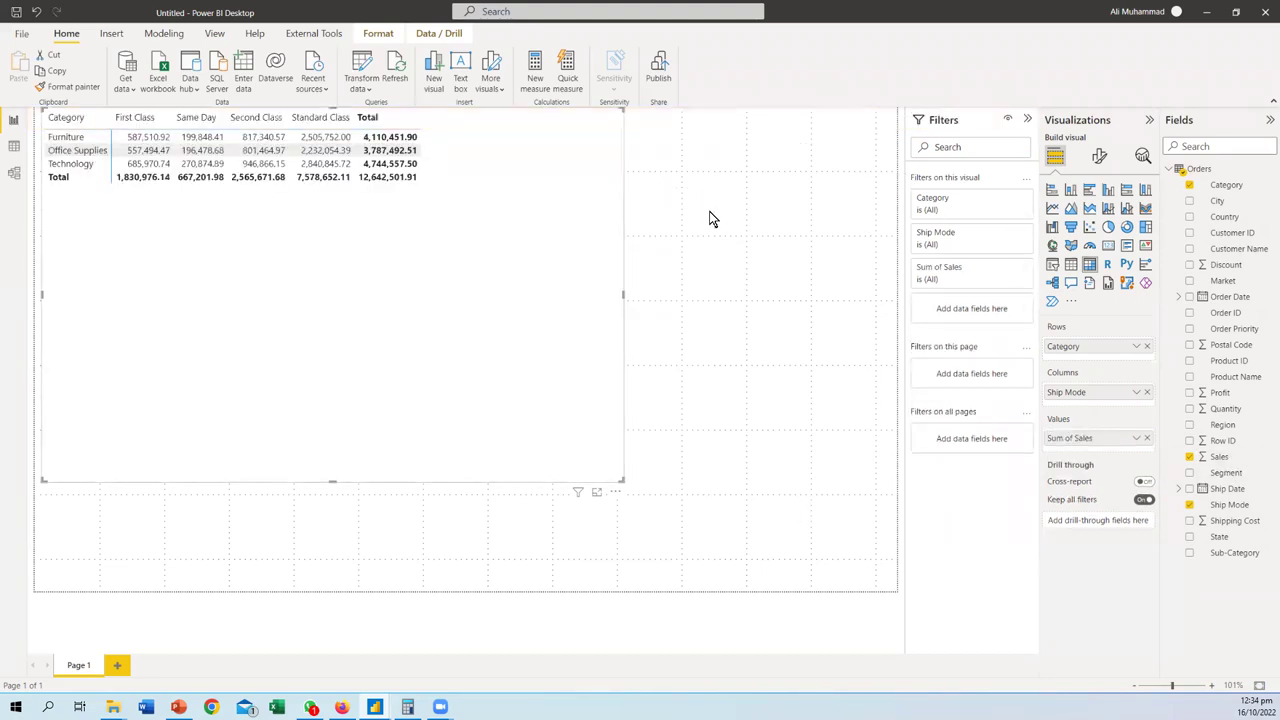
{"action": "left_click_drag", "start_coordinate": [622, 295], "coordinate": [445, 277]}
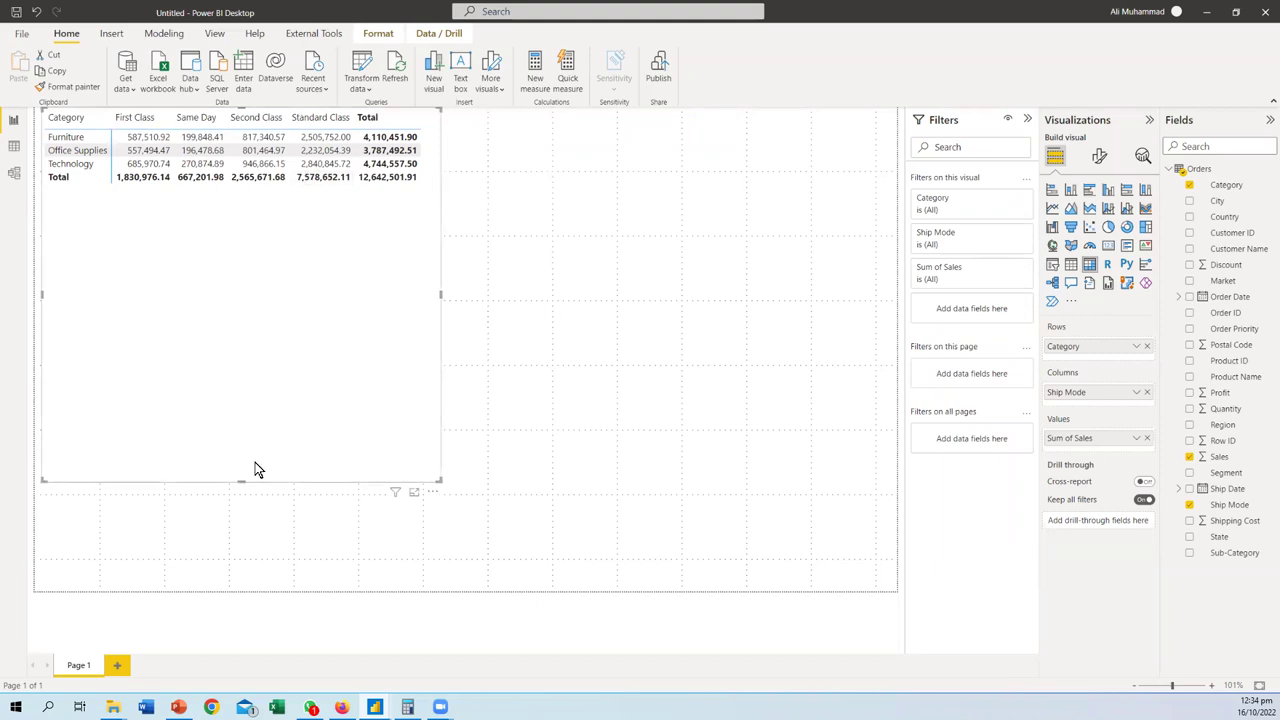
{"action": "left_click_drag", "start_coordinate": [240, 481], "coordinate": [700, 230]}
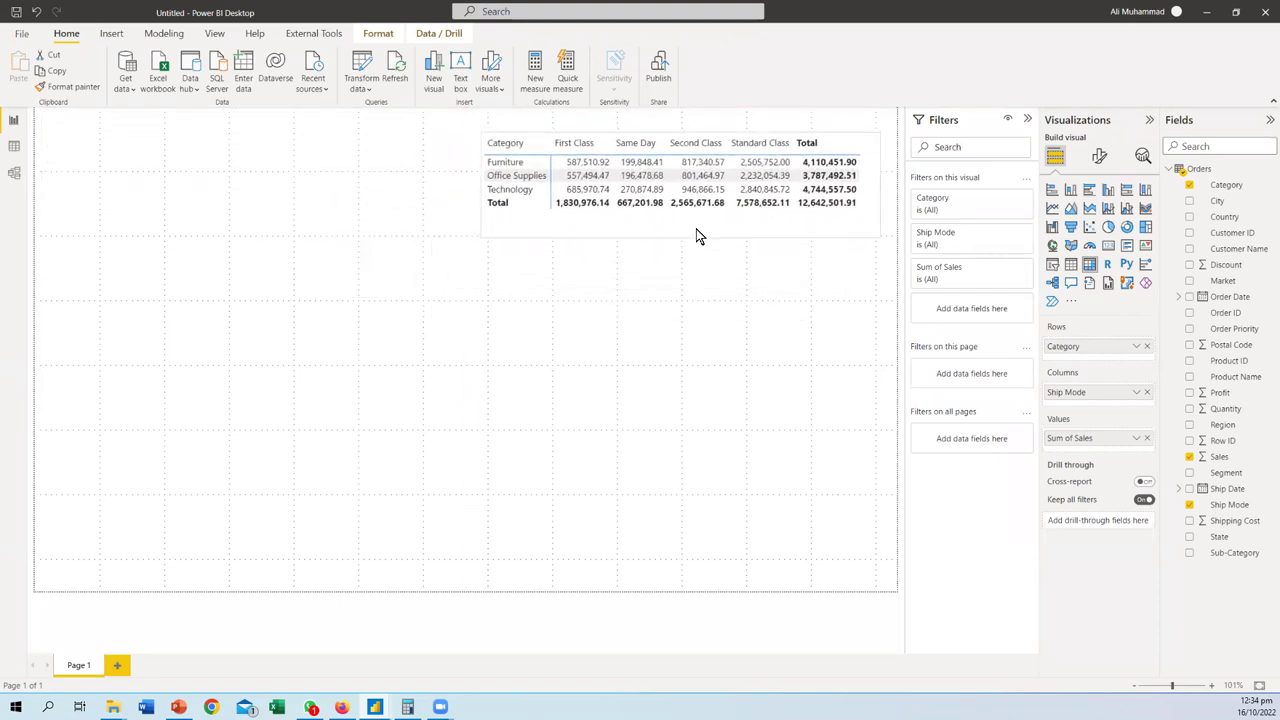
{"action": "left_click", "coordinate": [1032, 287]}
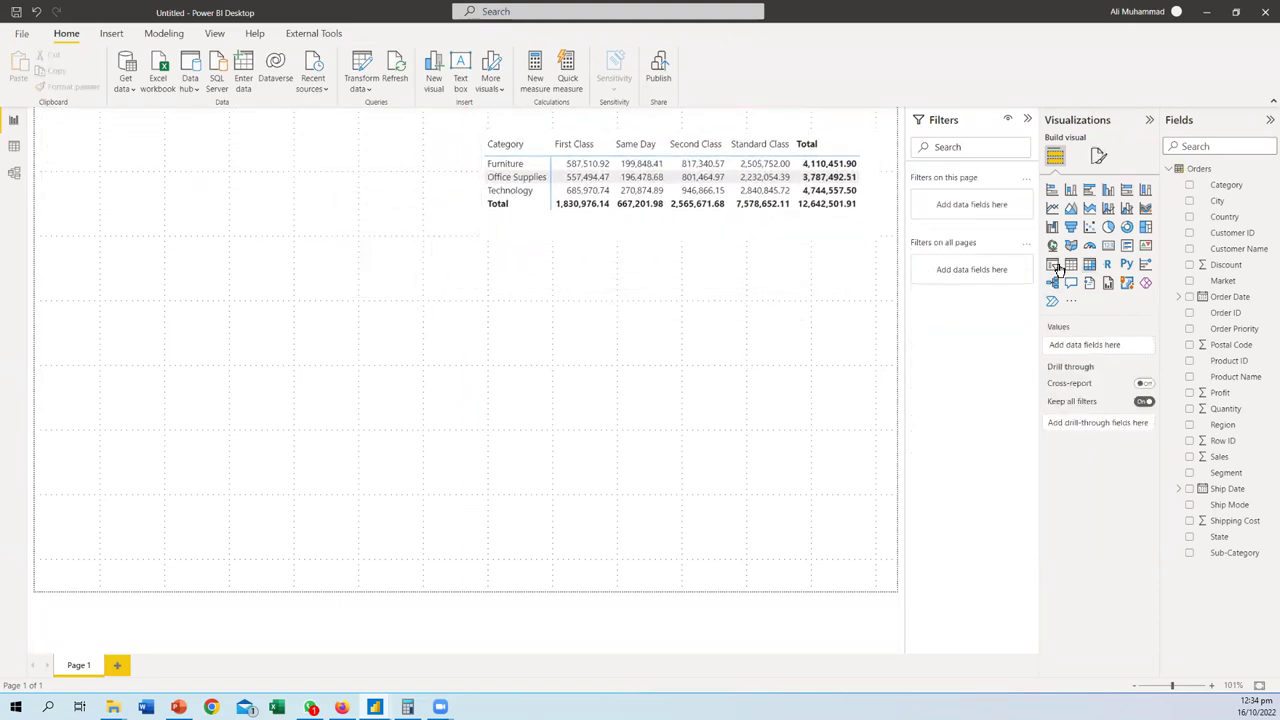
- Replace a stray table visual with a new slicer at the page's top left
{"action": "left_click", "coordinate": [1052, 265]}
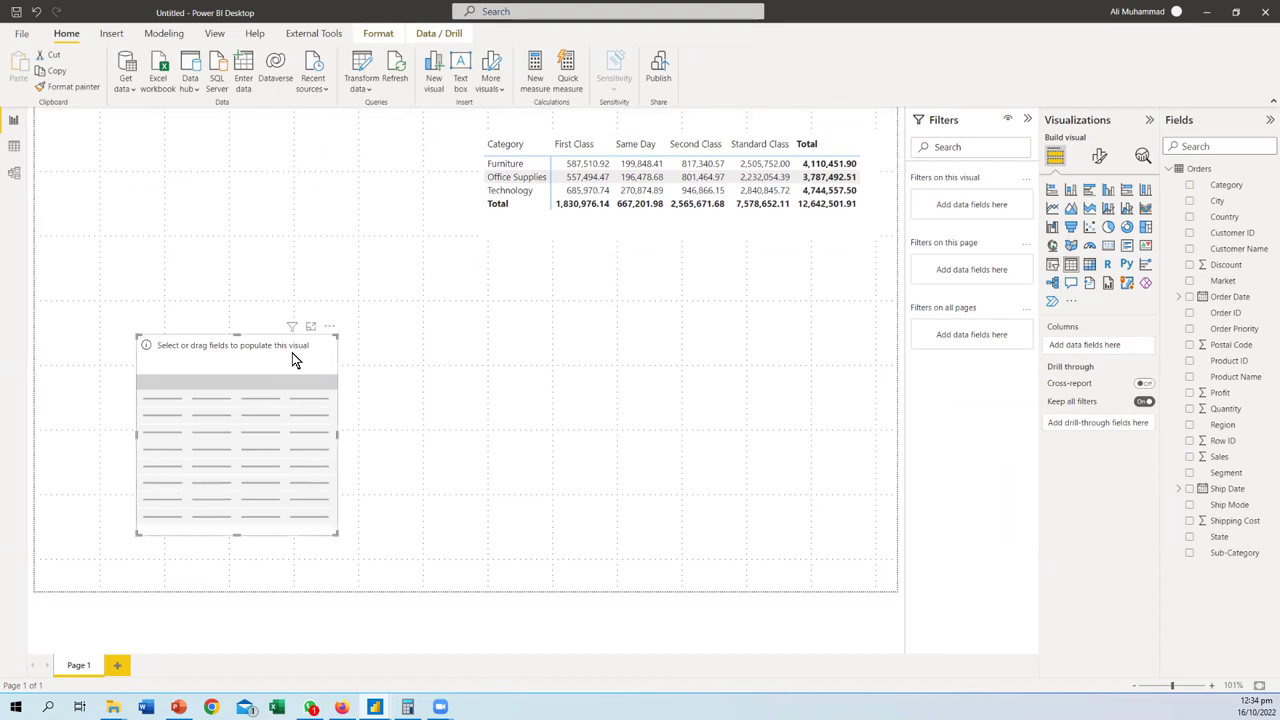
{"action": "key", "text": "Delete"}
{"action": "left_click", "coordinate": [1052, 264]}
{"action": "left_click_drag", "start_coordinate": [288, 332], "coordinate": [147, 131]}
- Make the slicer list Country and test filtering Armenia, Austria, Azerbaijan and Barbados
{"action": "left_click_drag", "start_coordinate": [1224, 217], "coordinate": [160, 215]}
{"action": "left_click", "coordinate": [74, 230]}
{"action": "left_click", "coordinate": [74, 270]}
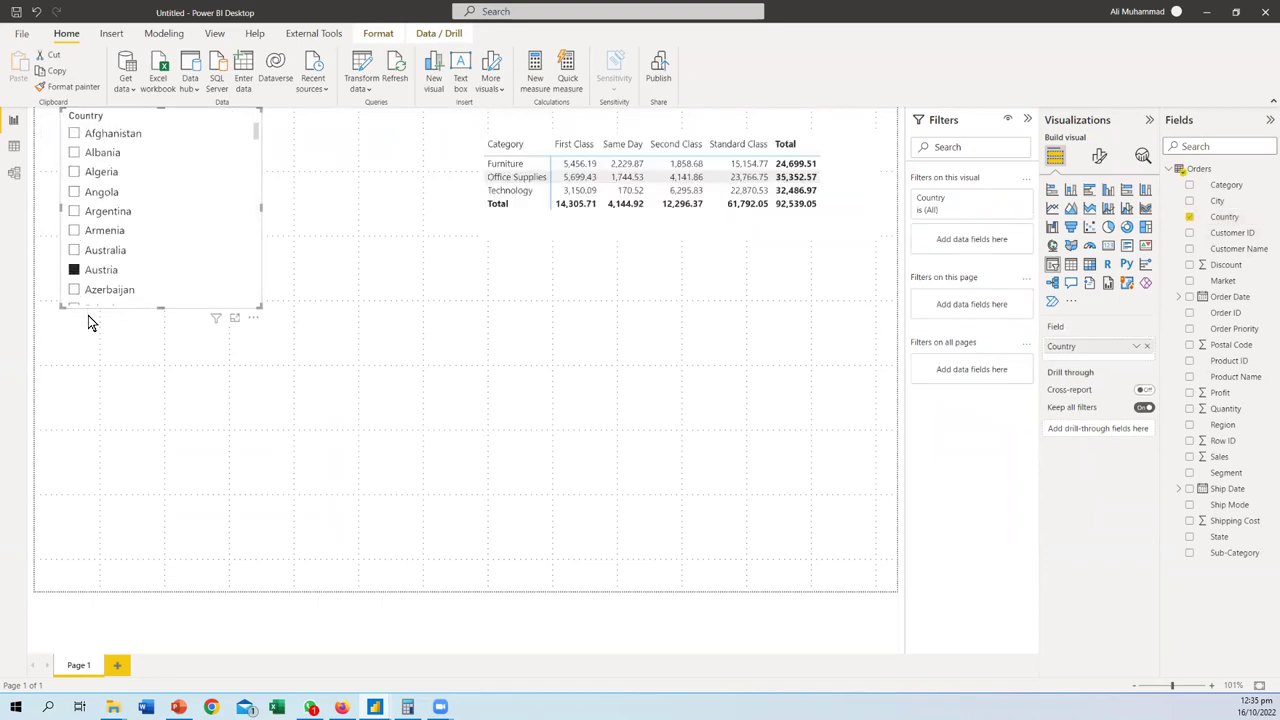
{"action": "left_click", "coordinate": [74, 289]}
{"action": "scroll", "coordinate": [95, 265], "scroll_direction": "down", "scroll_amount": 2}
{"action": "left_click", "coordinate": [90, 266]}
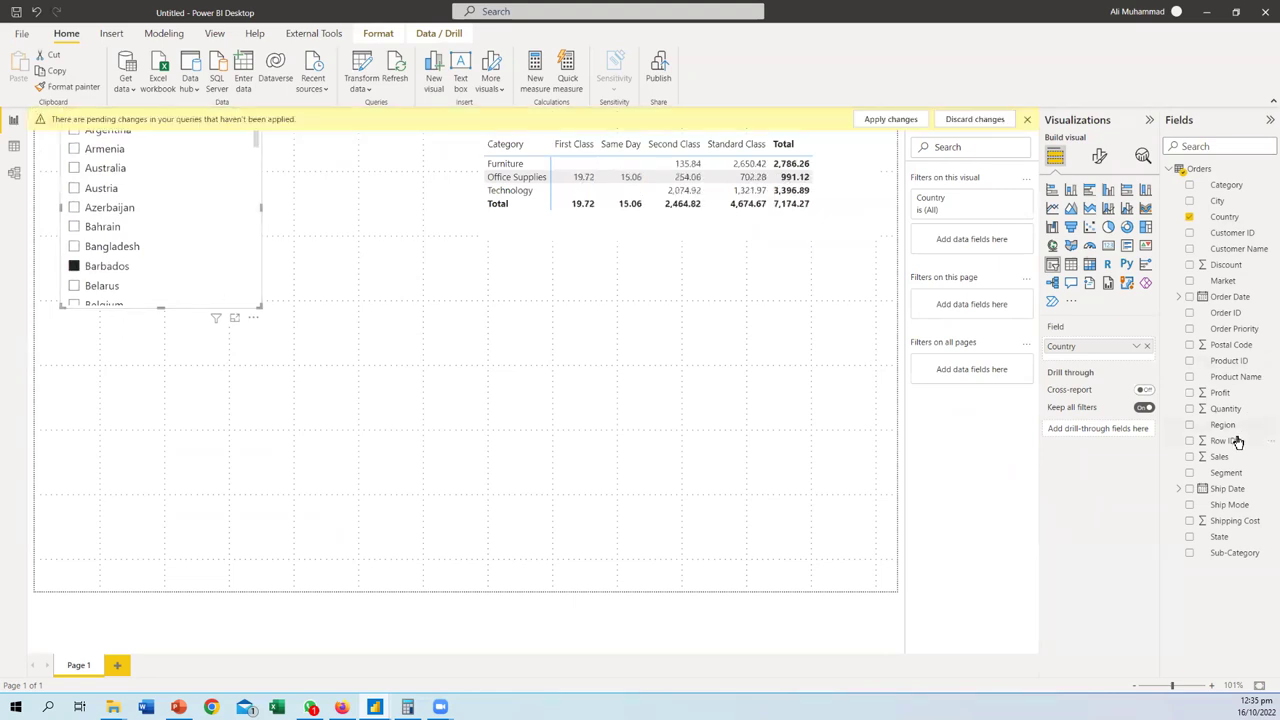
- Add Region to the slicer and place it above Country in the hierarchy
{"action": "left_click_drag", "start_coordinate": [1225, 425], "coordinate": [1098, 362]}
{"action": "left_click", "coordinate": [74, 230]}
{"action": "left_click", "coordinate": [103, 251]}
{"action": "left_click", "coordinate": [103, 251]}
{"action": "left_click", "coordinate": [103, 251]}
{"action": "left_click_drag", "start_coordinate": [1086, 363], "coordinate": [1095, 374]}
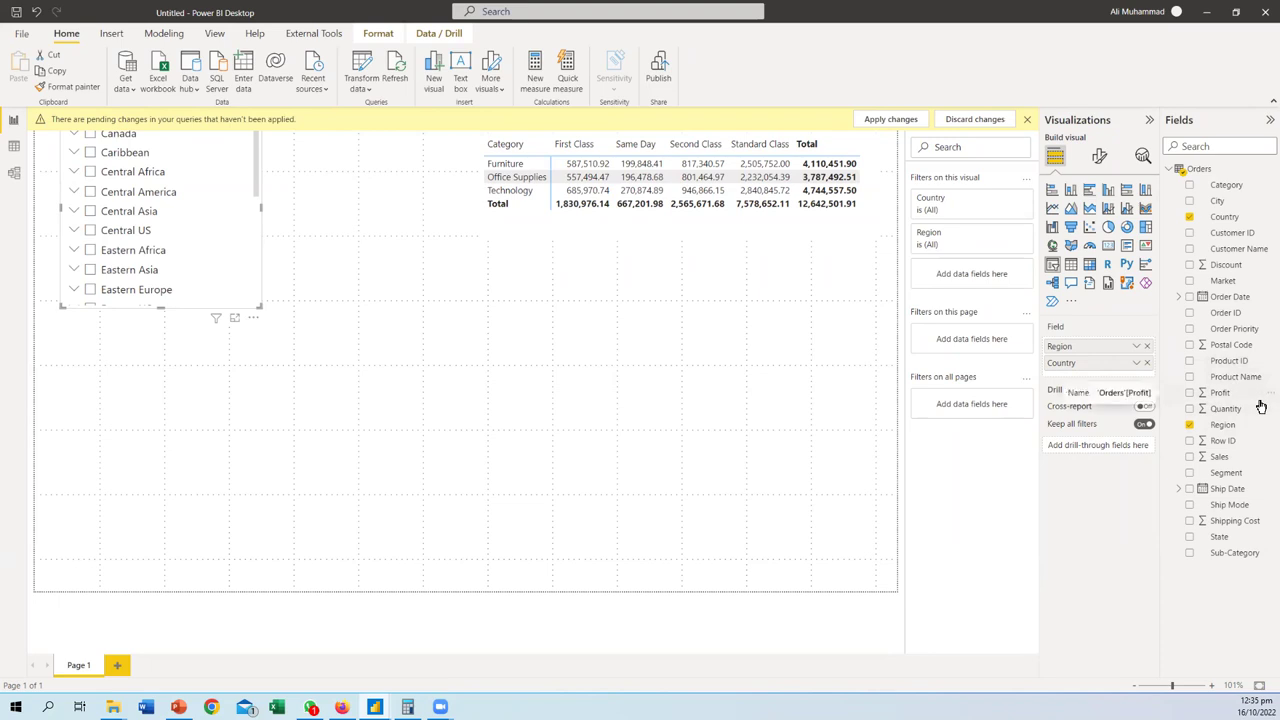
- Add a Segment slicer filtered to Corporate and move it lower on the page
{"action": "left_click_drag", "start_coordinate": [1234, 462], "coordinate": [140, 392]}
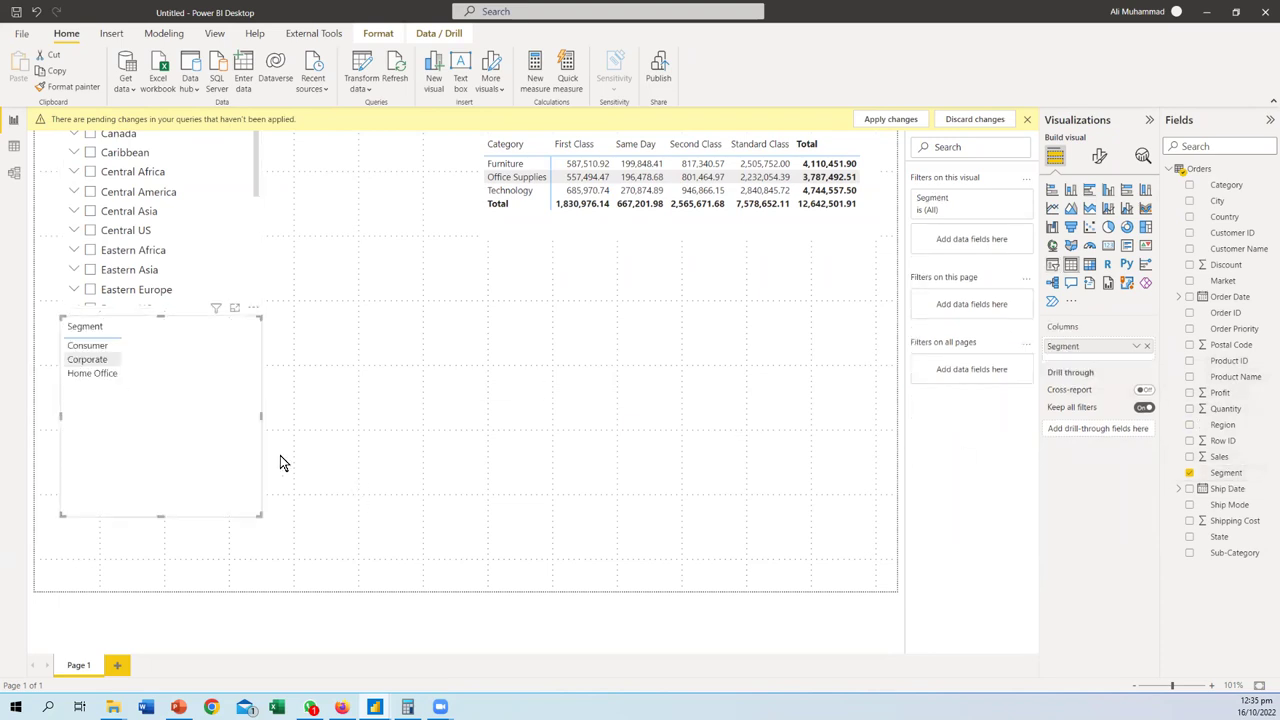
{"action": "left_click", "coordinate": [1052, 264]}
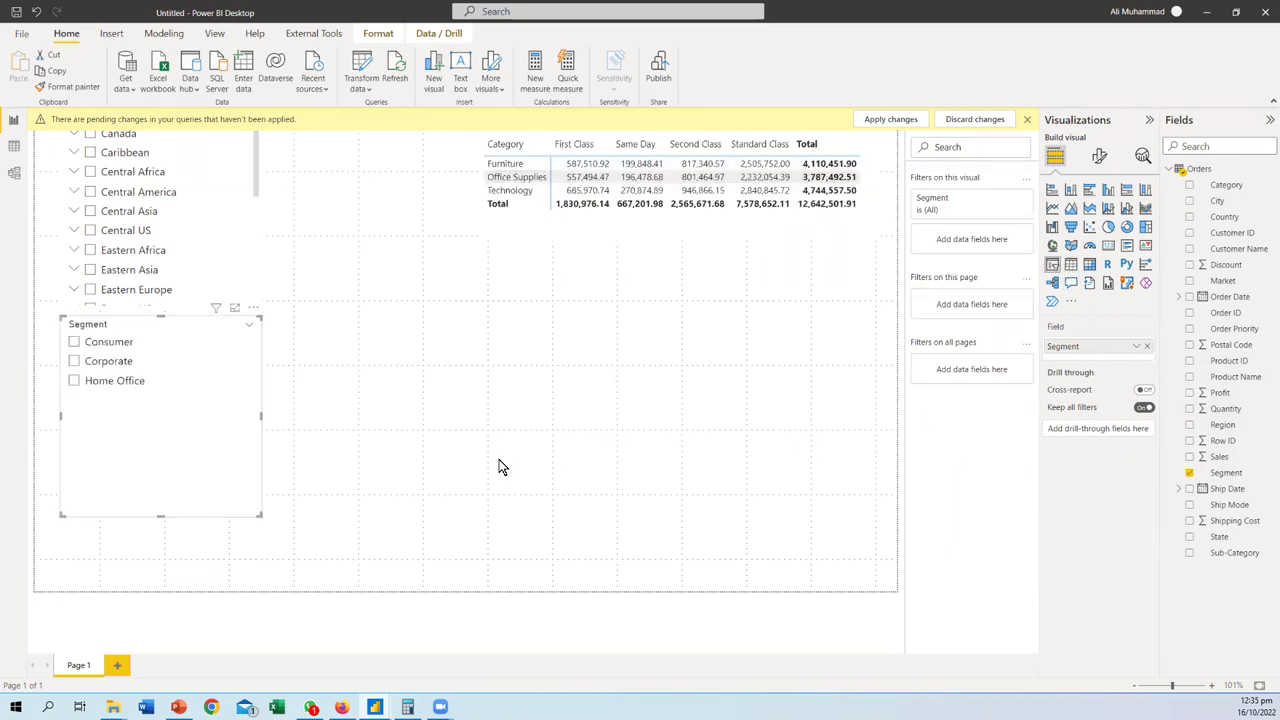
{"action": "left_click", "coordinate": [90, 381]}
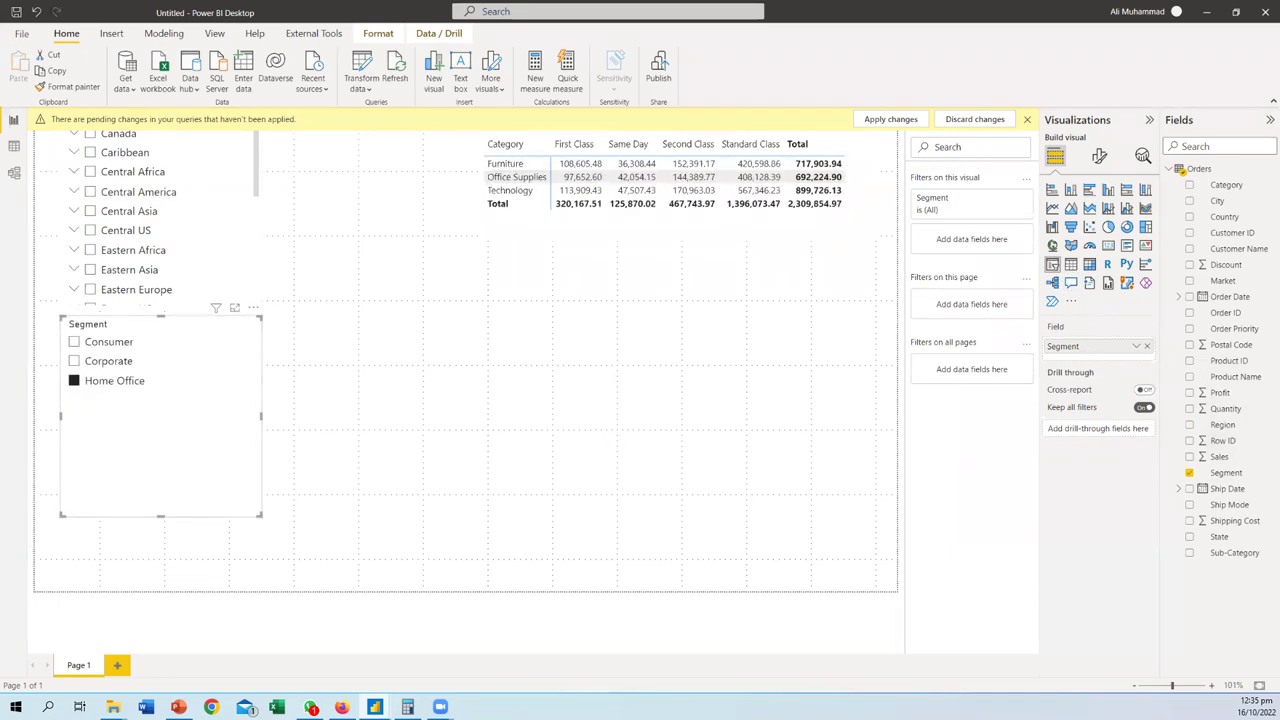
{"action": "left_click", "coordinate": [75, 378]}
{"action": "left_click", "coordinate": [75, 362]}
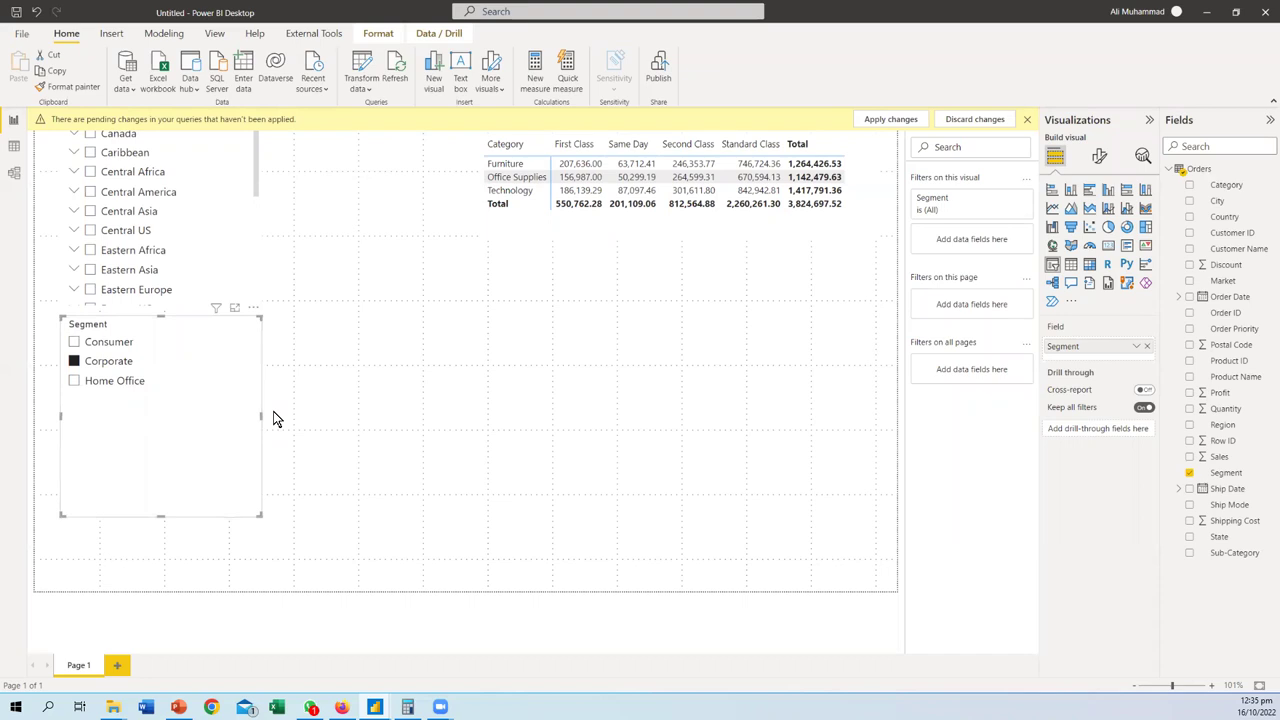
{"action": "left_click_drag", "start_coordinate": [183, 321], "coordinate": [183, 394]}
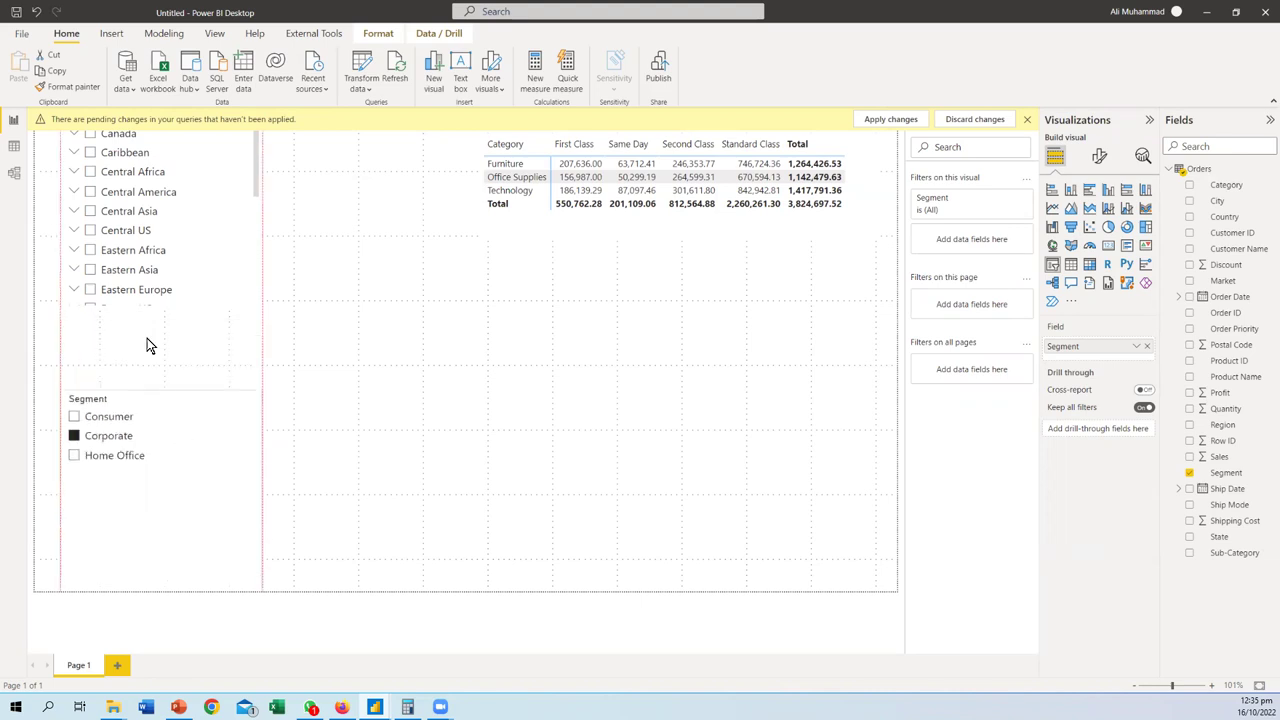
- Filter the Region slicer to Eastern Africa
{"action": "left_click", "coordinate": [100, 291]}
{"action": "left_click", "coordinate": [92, 270]}
{"action": "left_click", "coordinate": [91, 250]}
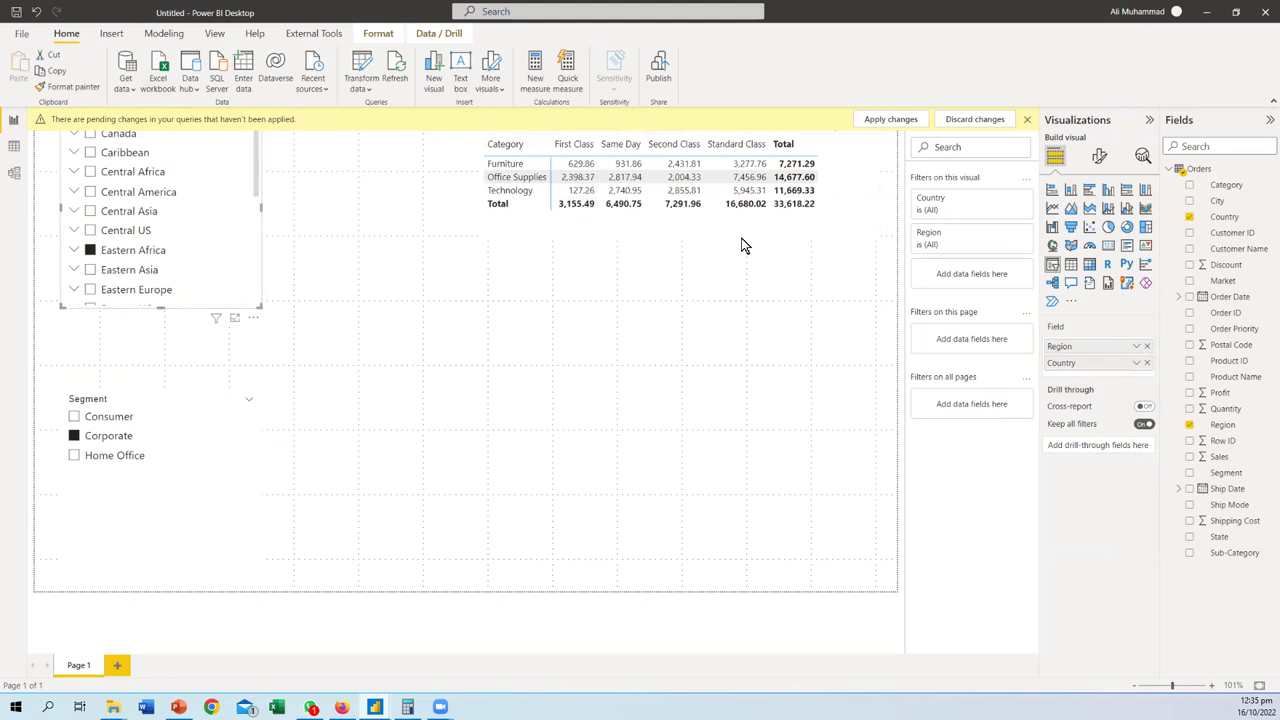
{"action": "mouse_move", "coordinate": [835, 157]}
{"action": "left_mouse_down"}
{"action": "mouse_move", "coordinate": [769, 131]}
{"action": "mouse_move", "coordinate": [731, 156]}
{"action": "mouse_move", "coordinate": [725, 210]}
{"action": "mouse_move", "coordinate": [791, 236]}
{"action": "mouse_move", "coordinate": [852, 186]}
{"action": "mouse_move", "coordinate": [828, 152]}
{"action": "left_mouse_up"}
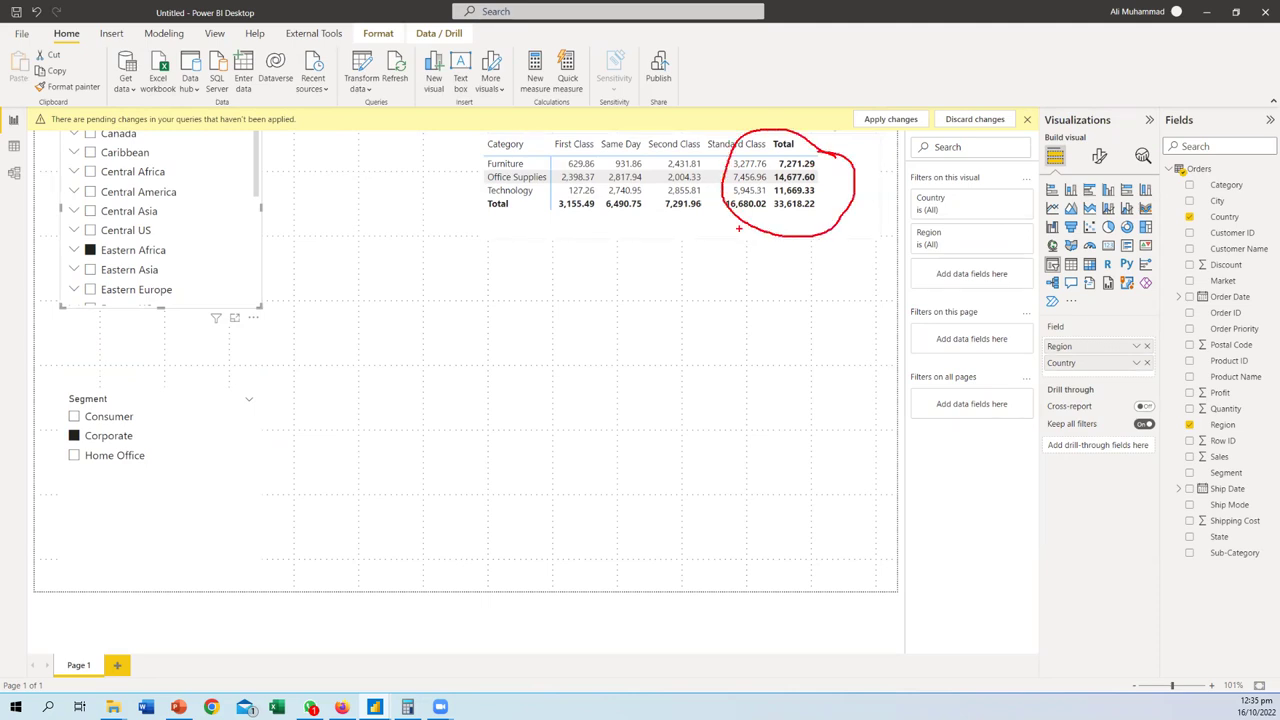
- Annotate the filtered matrix on the report page
{"action": "mouse_move", "coordinate": [772, 226]}
{"action": "left_mouse_down"}
{"action": "mouse_move", "coordinate": [786, 282]}
{"action": "mouse_move", "coordinate": [776, 298]}
{"action": "left_mouse_up"}
{"action": "mouse_move", "coordinate": [727, 335]}
{"action": "left_mouse_down"}
{"action": "mouse_move", "coordinate": [746, 363]}
{"action": "mouse_move", "coordinate": [753, 342]}
{"action": "mouse_move", "coordinate": [773, 363]}
{"action": "mouse_move", "coordinate": [816, 352]}
{"action": "left_mouse_up"}
{"action": "mouse_move", "coordinate": [810, 352]}
{"action": "left_mouse_down"}
{"action": "mouse_move", "coordinate": [841, 350]}
{"action": "mouse_move", "coordinate": [845, 363]}
{"action": "mouse_move", "coordinate": [889, 363]}
{"action": "left_mouse_up"}
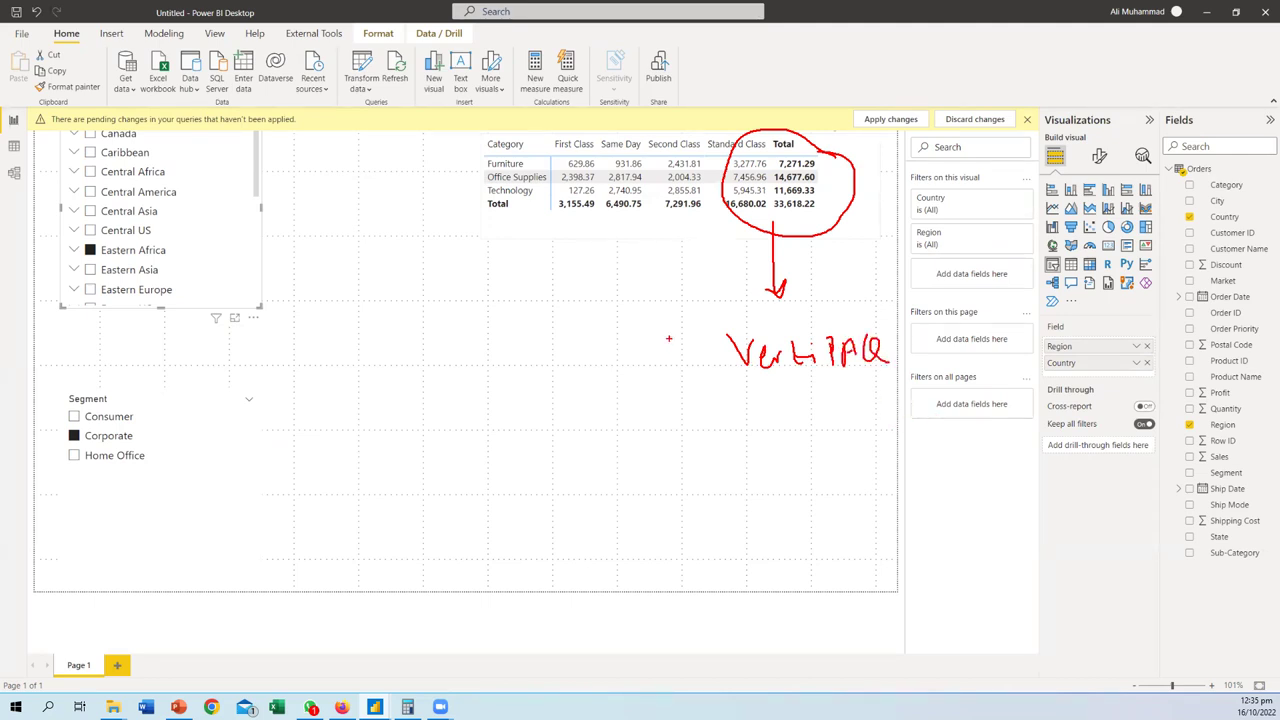
{"action": "key", "text": "Escape"}
- Inspect the Orders table's raw rows in Data view, then return to Power Query Editor
{"action": "left_click", "coordinate": [14, 146]}
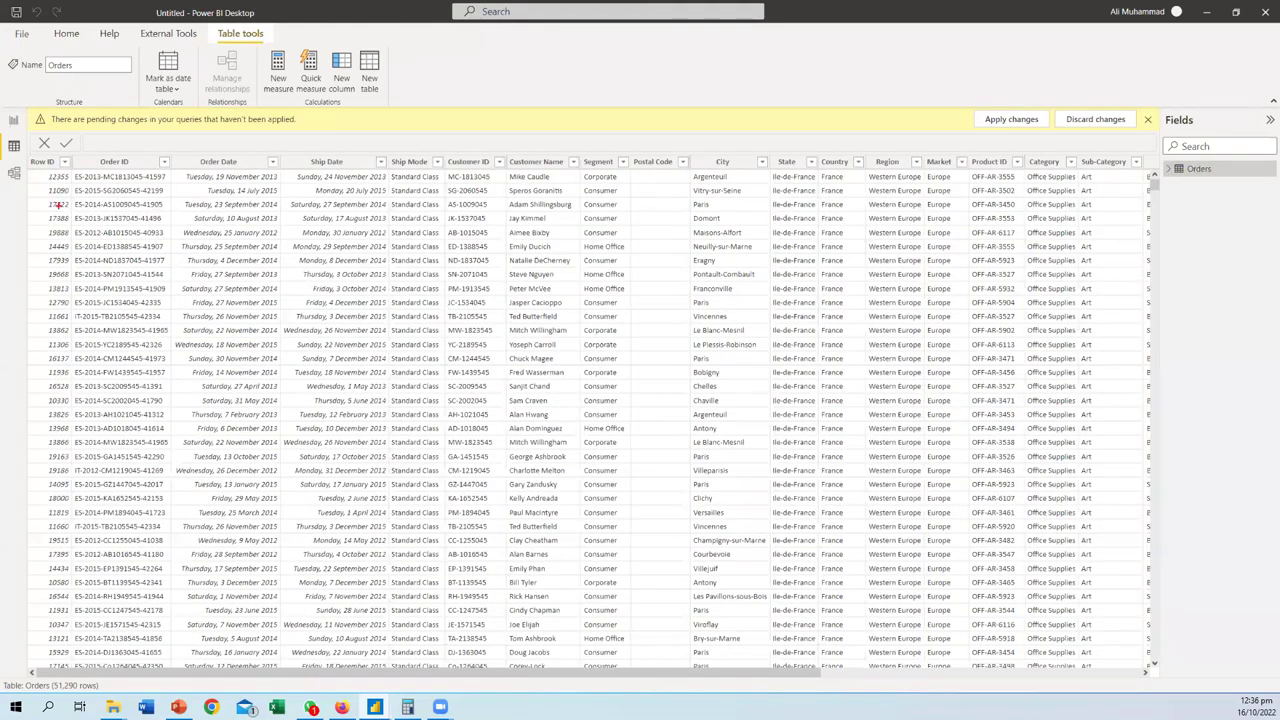
{"action": "left_click_drag", "start_coordinate": [41, 183], "coordinate": [116, 181]}
{"action": "mouse_move", "coordinate": [42, 196]}
{"action": "left_mouse_down"}
{"action": "mouse_move", "coordinate": [104, 208]}
{"action": "mouse_move", "coordinate": [70, 222]}
{"action": "mouse_move", "coordinate": [74, 240]}
{"action": "left_mouse_up"}
{"action": "left_click_drag", "start_coordinate": [42, 255], "coordinate": [86, 253]}
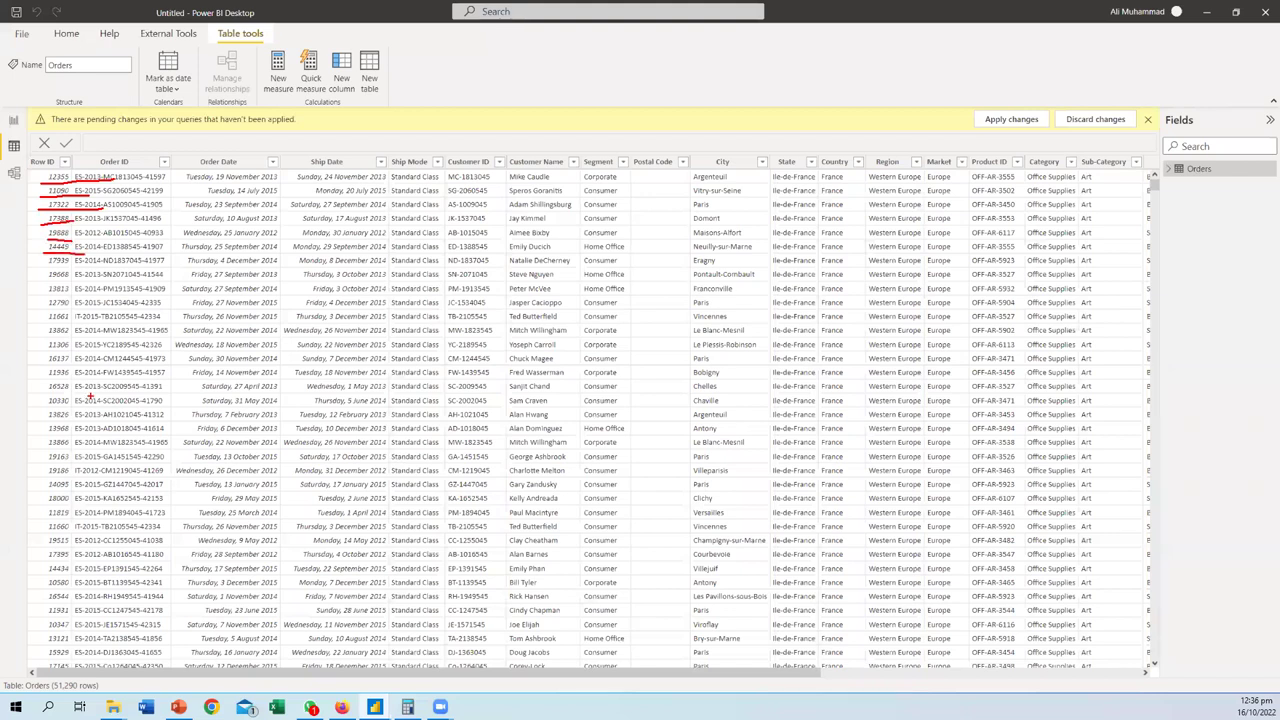
{"action": "key", "text": "Escape"}
{"action": "scroll", "coordinate": [517, 369], "scroll_direction": "down", "scroll_amount": 15}
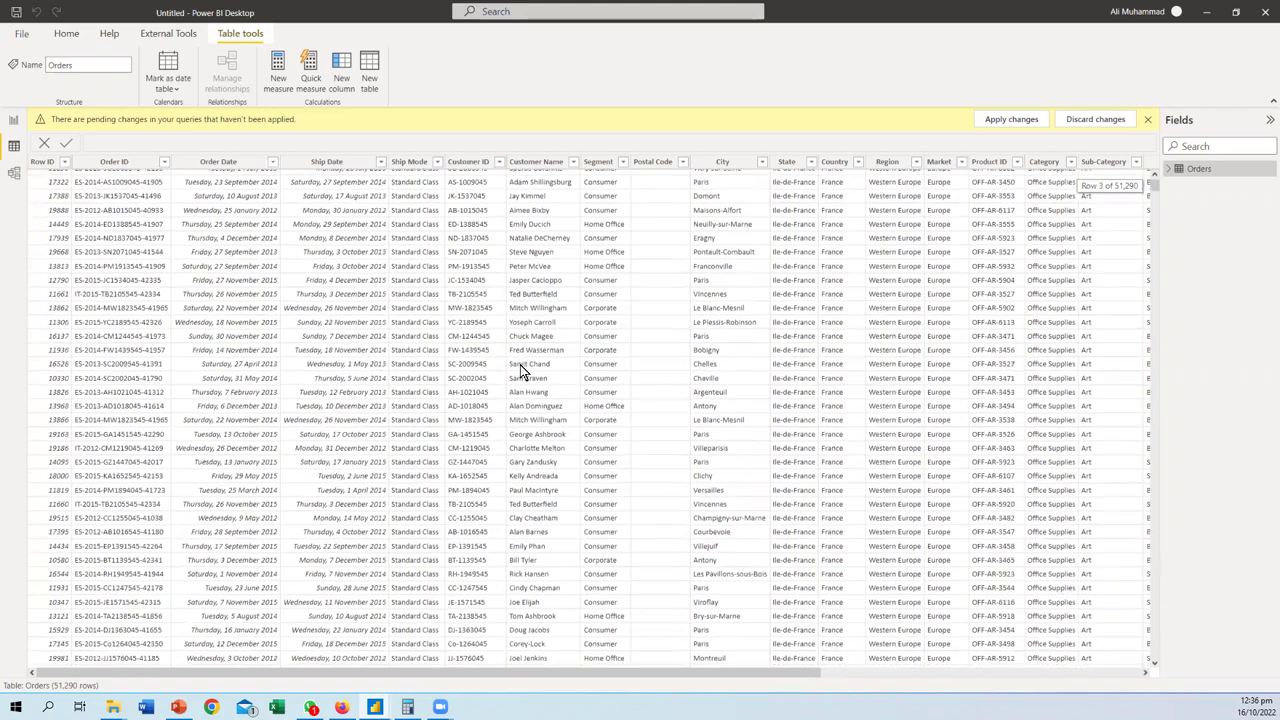
{"action": "scroll", "coordinate": [455, 562], "scroll_direction": "down", "scroll_amount": 8}
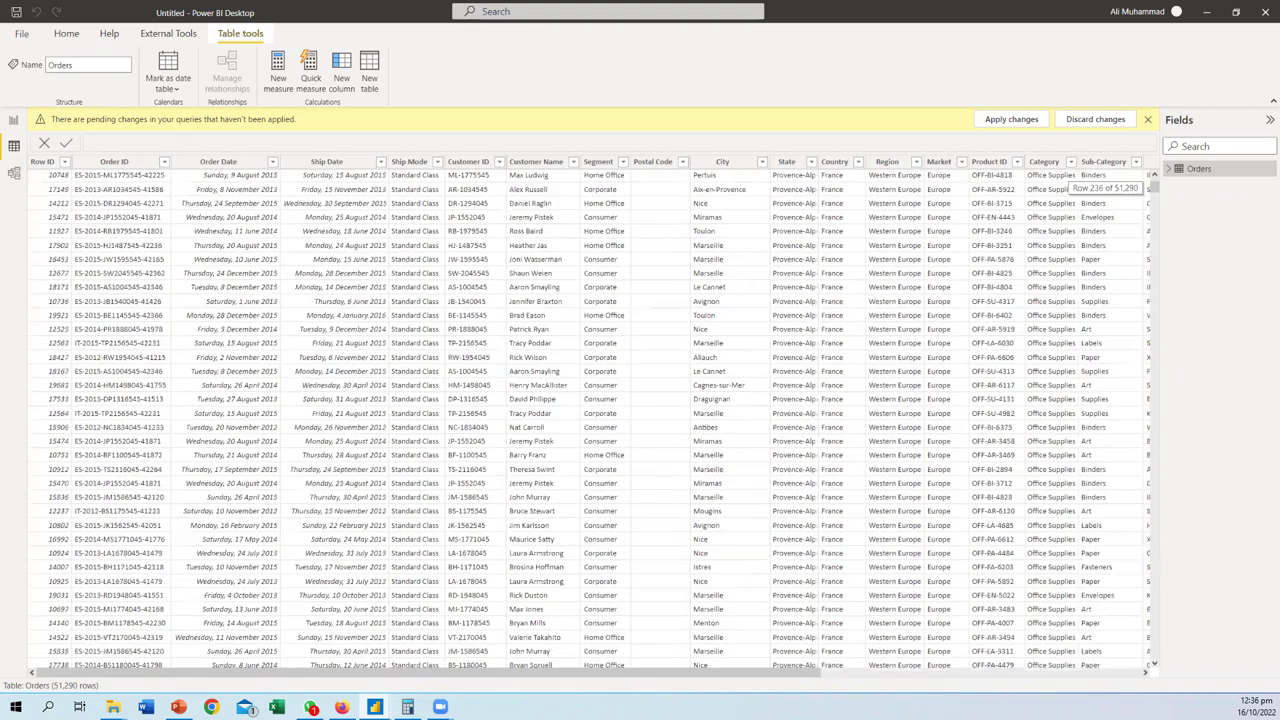
{"action": "key", "text": "alt+Tab"}
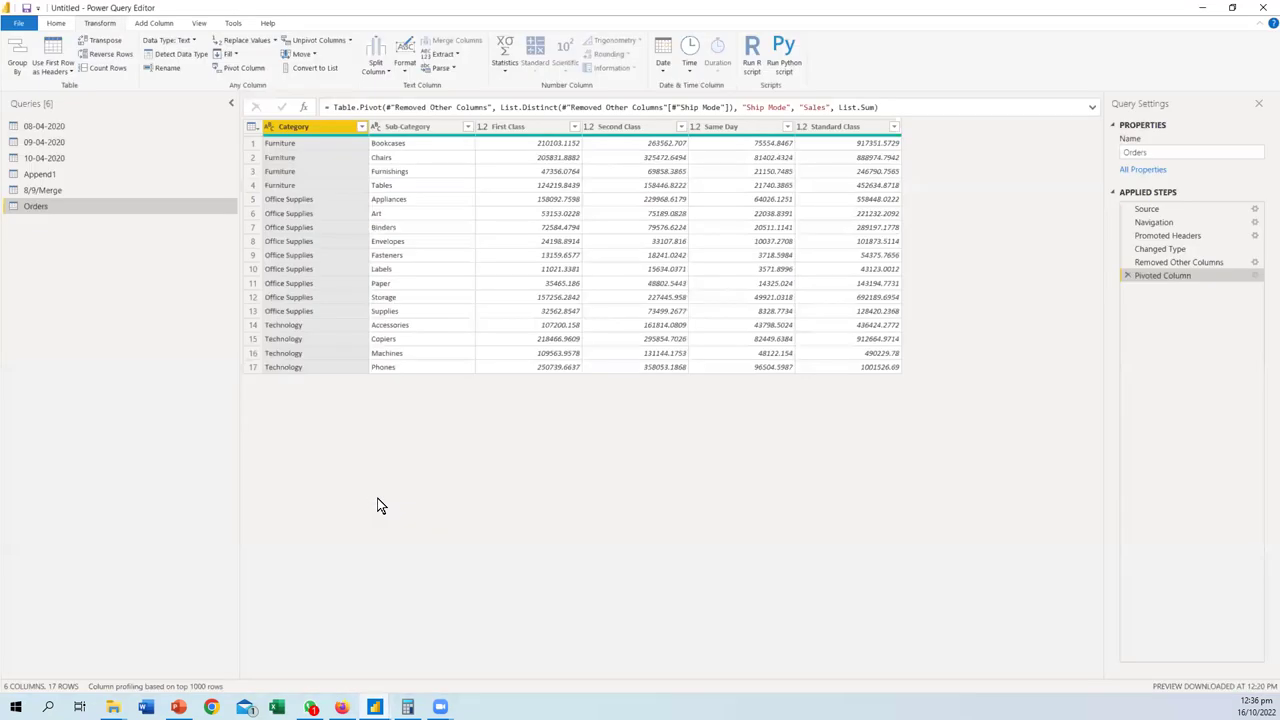
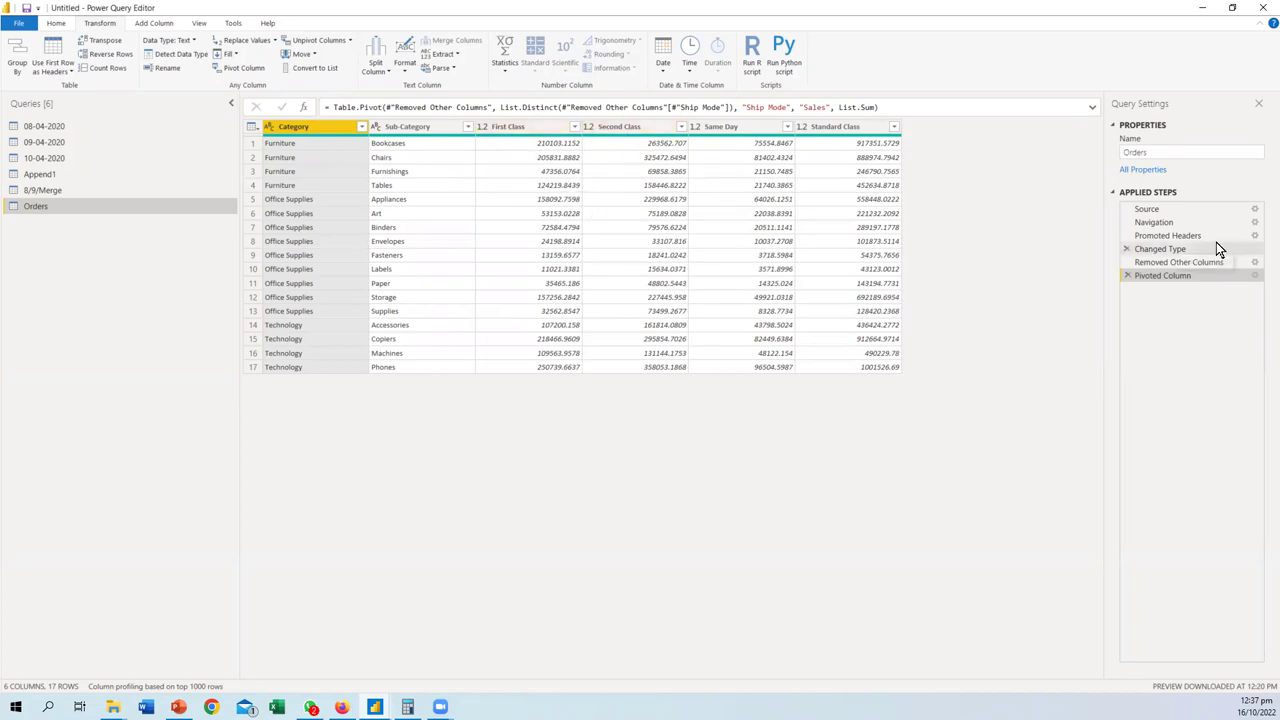
- Add Quantity to the Orders columns kept by the Removed Other Columns step, giving five columns
{"action": "left_click", "coordinate": [1254, 276]}
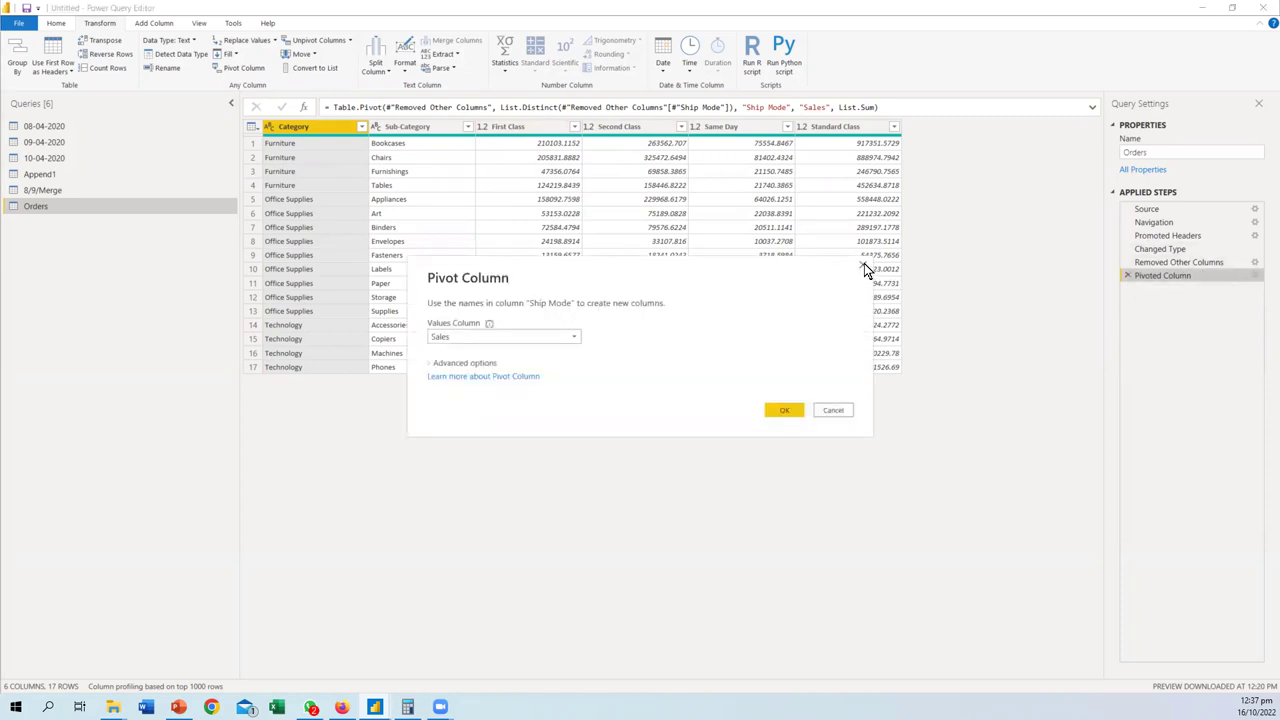
{"action": "left_click", "coordinate": [864, 265]}
{"action": "left_click", "coordinate": [1255, 262]}
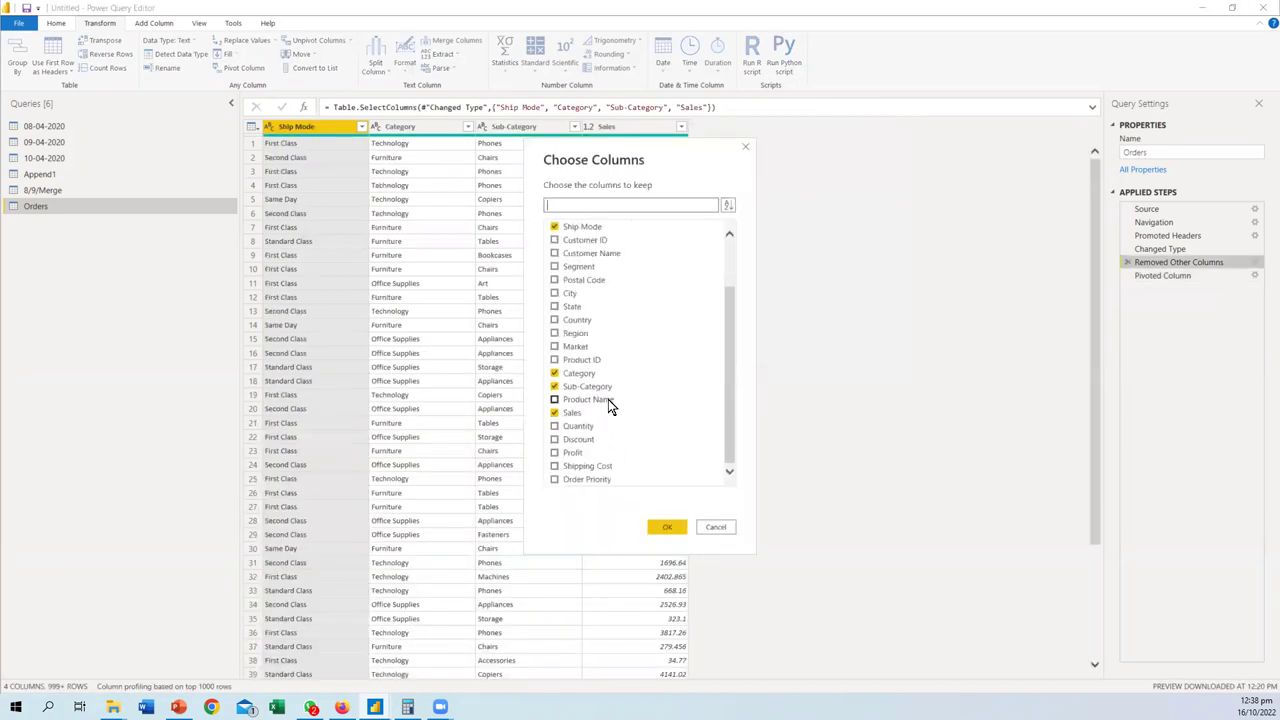
{"action": "left_click", "coordinate": [555, 426]}
{"action": "left_click", "coordinate": [670, 527]}
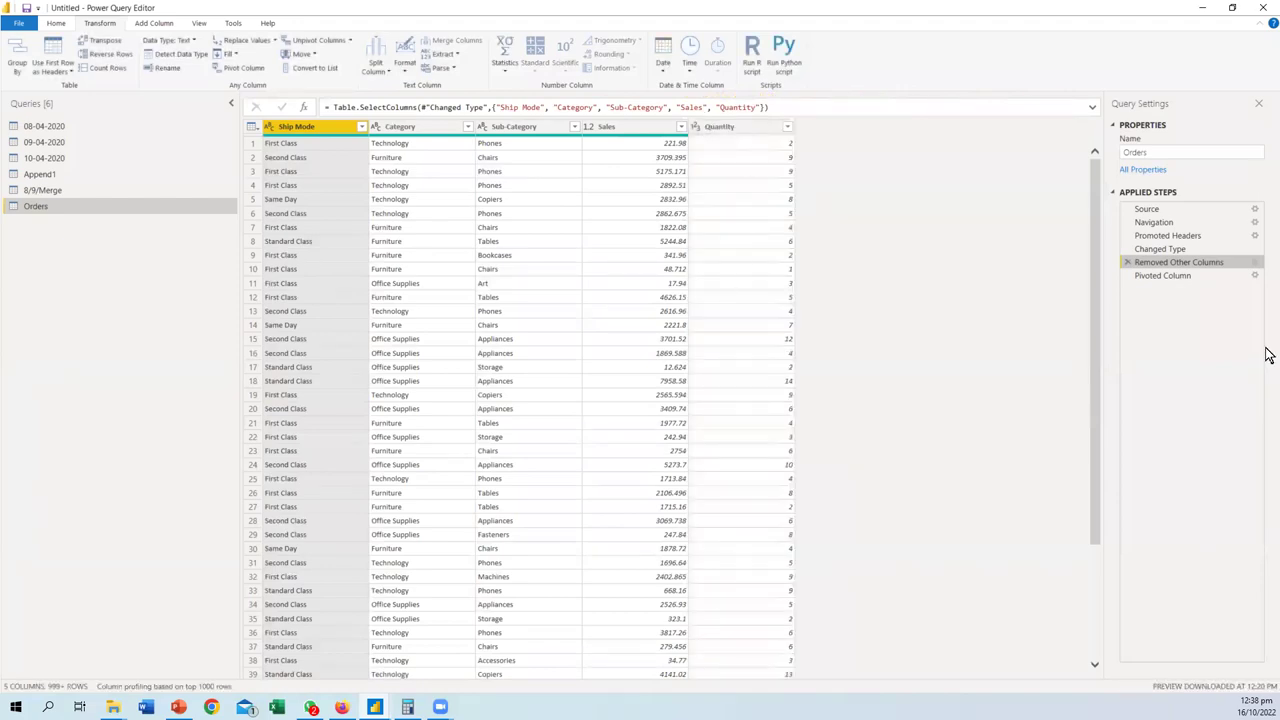
- Review the 238-row pivot of ship-mode Sales sums by Category, Sub-Category and Quantity
{"action": "left_click", "coordinate": [1185, 285]}
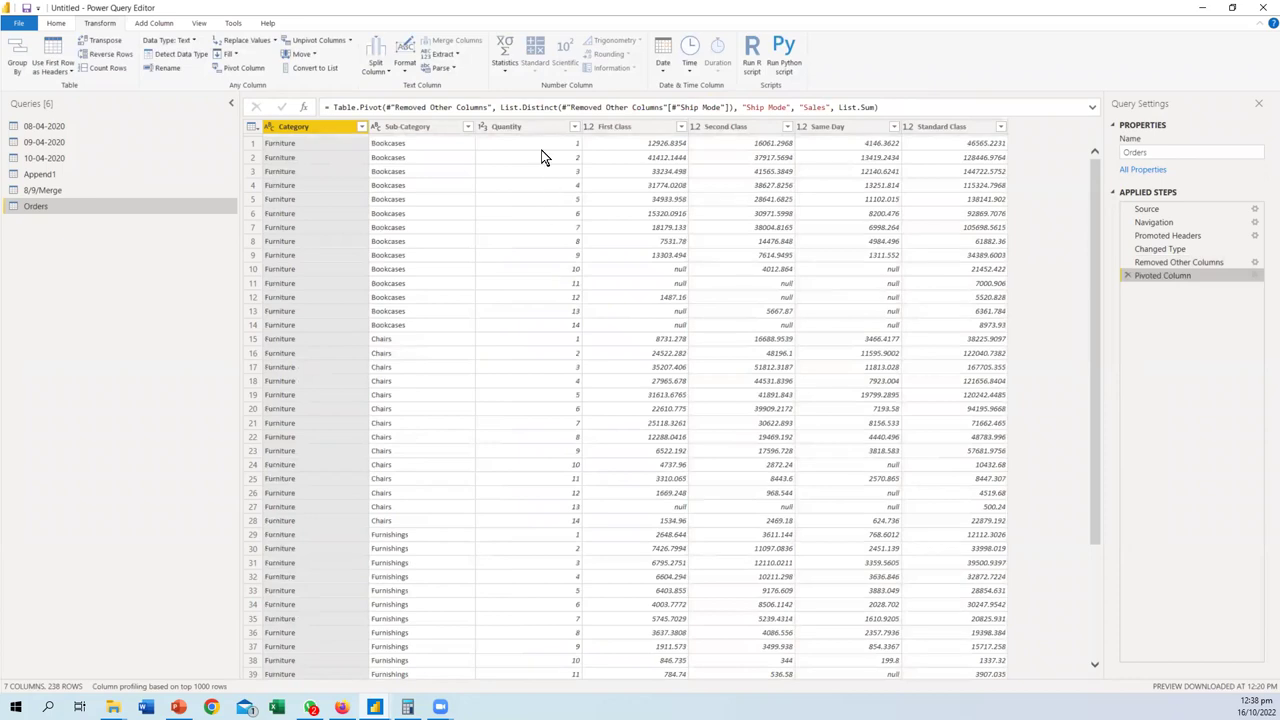
{"action": "scroll", "coordinate": [544, 170], "scroll_direction": "down", "scroll_amount": 6}
{"action": "scroll", "coordinate": [540, 200], "scroll_direction": "down", "scroll_amount": 20}
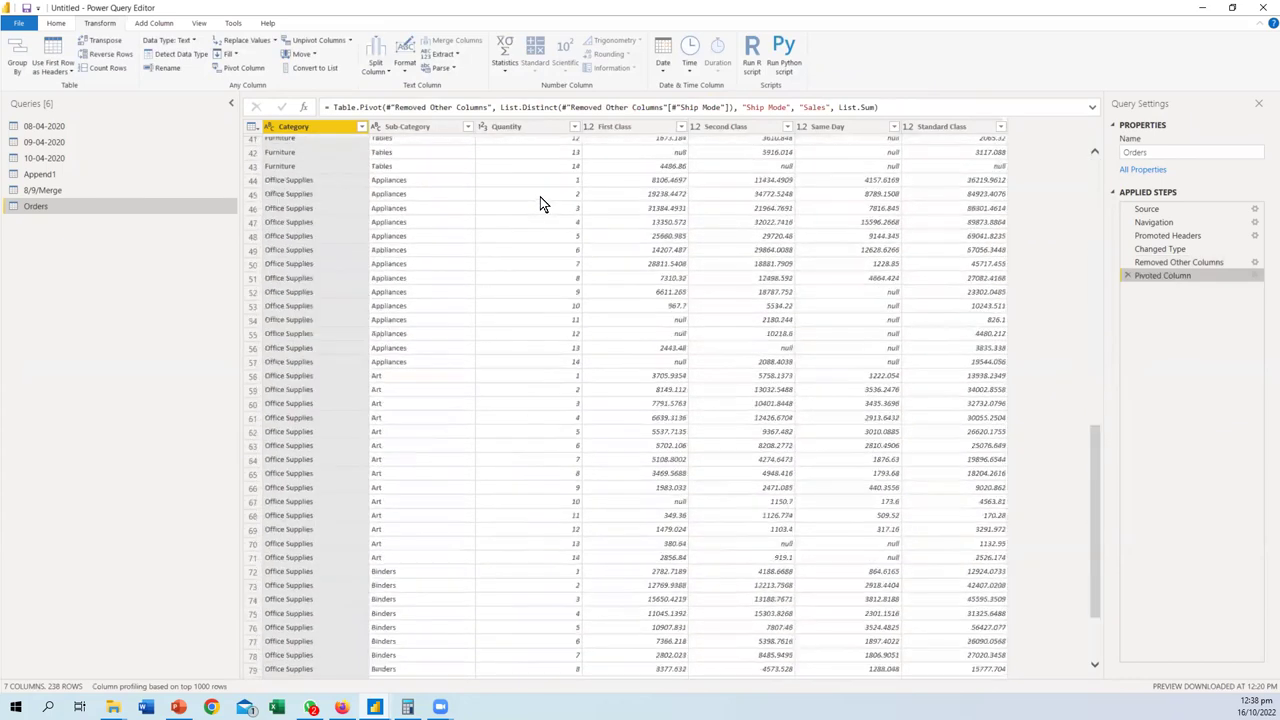
{"action": "scroll", "coordinate": [540, 218], "scroll_direction": "down", "scroll_amount": 20}
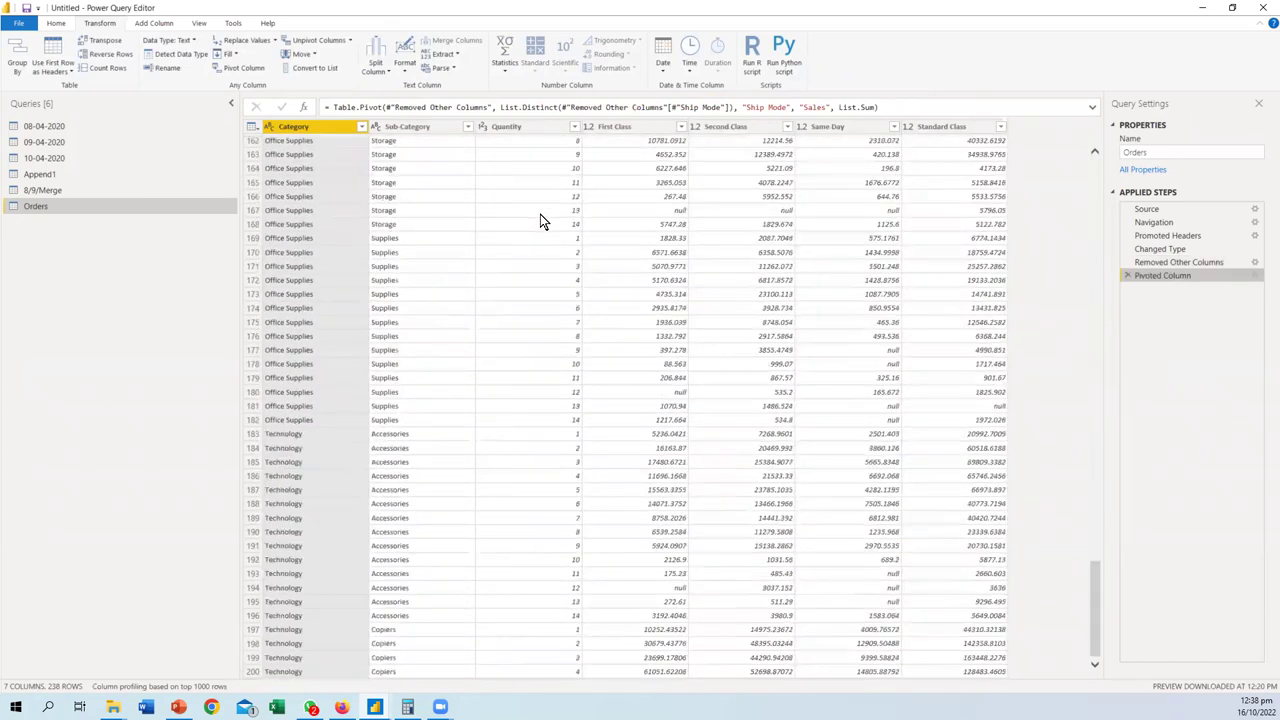
{"action": "scroll", "coordinate": [541, 224], "scroll_direction": "up", "scroll_amount": 20}
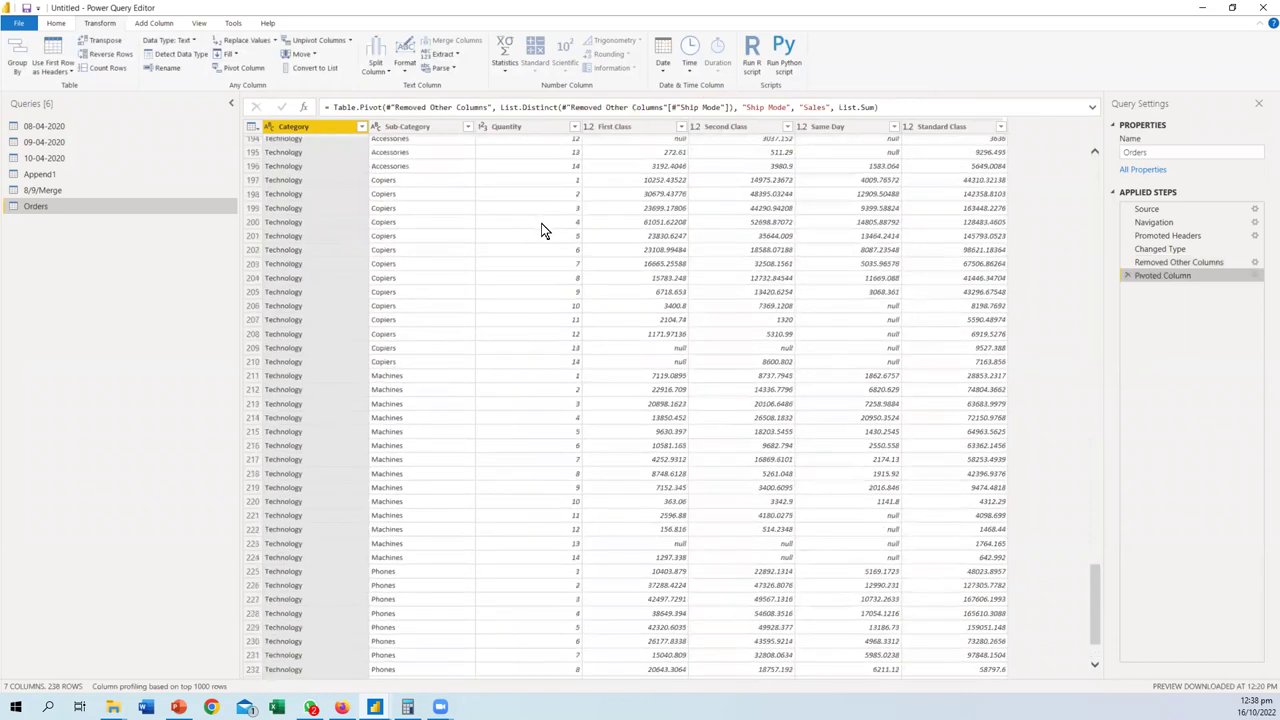
{"action": "scroll", "coordinate": [541, 230], "scroll_direction": "up", "scroll_amount": 8}
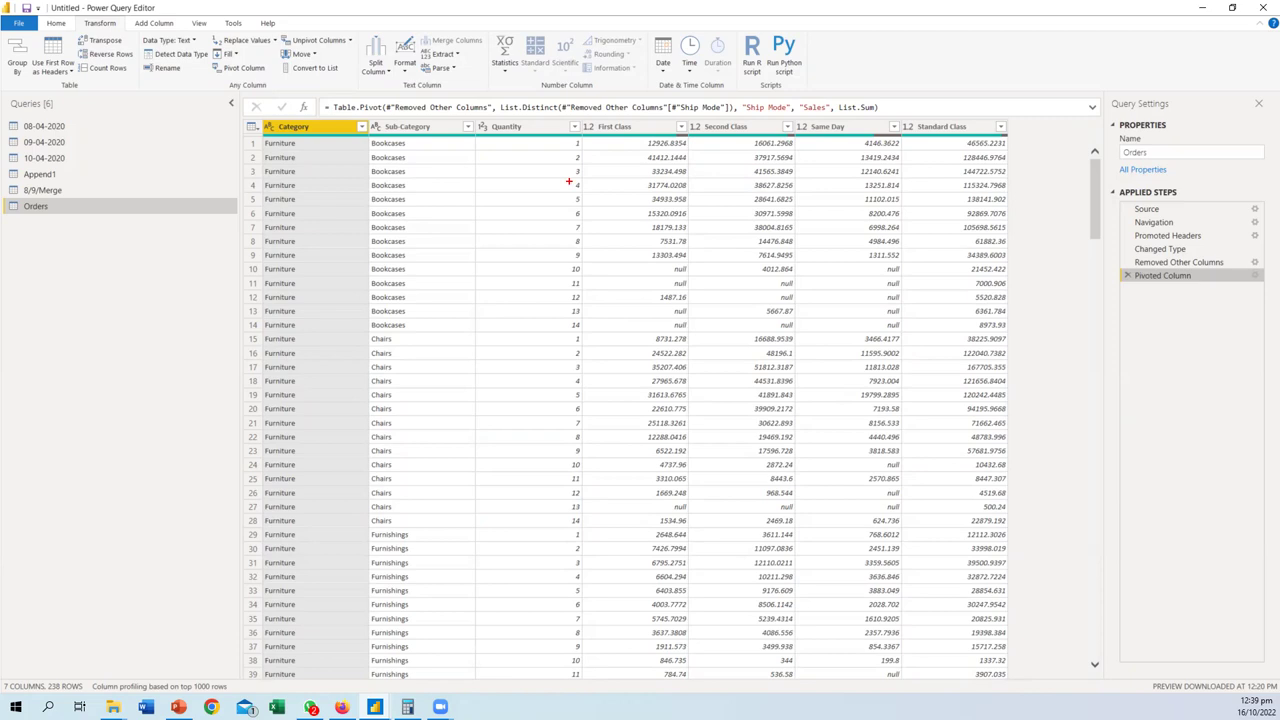
{"action": "mouse_move", "coordinate": [502, 143]}
{"action": "left_mouse_down"}
{"action": "mouse_move", "coordinate": [562, 129]}
{"action": "mouse_move", "coordinate": [972, 126]}
{"action": "left_mouse_up"}
{"action": "mouse_move", "coordinate": [486, 156]}
{"action": "left_mouse_down"}
{"action": "mouse_move", "coordinate": [480, 590]}
{"action": "mouse_move", "coordinate": [501, 556]}
{"action": "mouse_move", "coordinate": [479, 590]}
{"action": "left_mouse_up"}
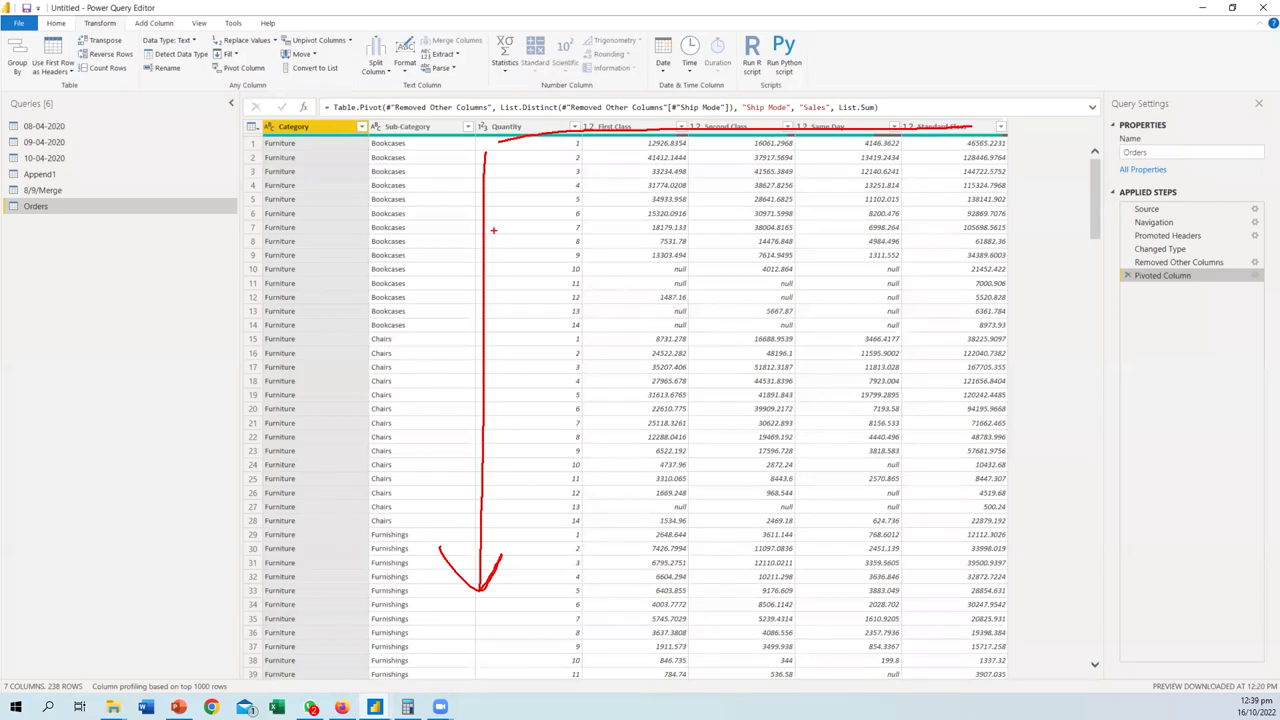
{"action": "mouse_move", "coordinate": [540, 141]}
{"action": "left_mouse_down"}
{"action": "mouse_move", "coordinate": [588, 145]}
{"action": "mouse_move", "coordinate": [594, 415]}
{"action": "mouse_move", "coordinate": [583, 546]}
{"action": "mouse_move", "coordinate": [500, 553]}
{"action": "left_mouse_up"}
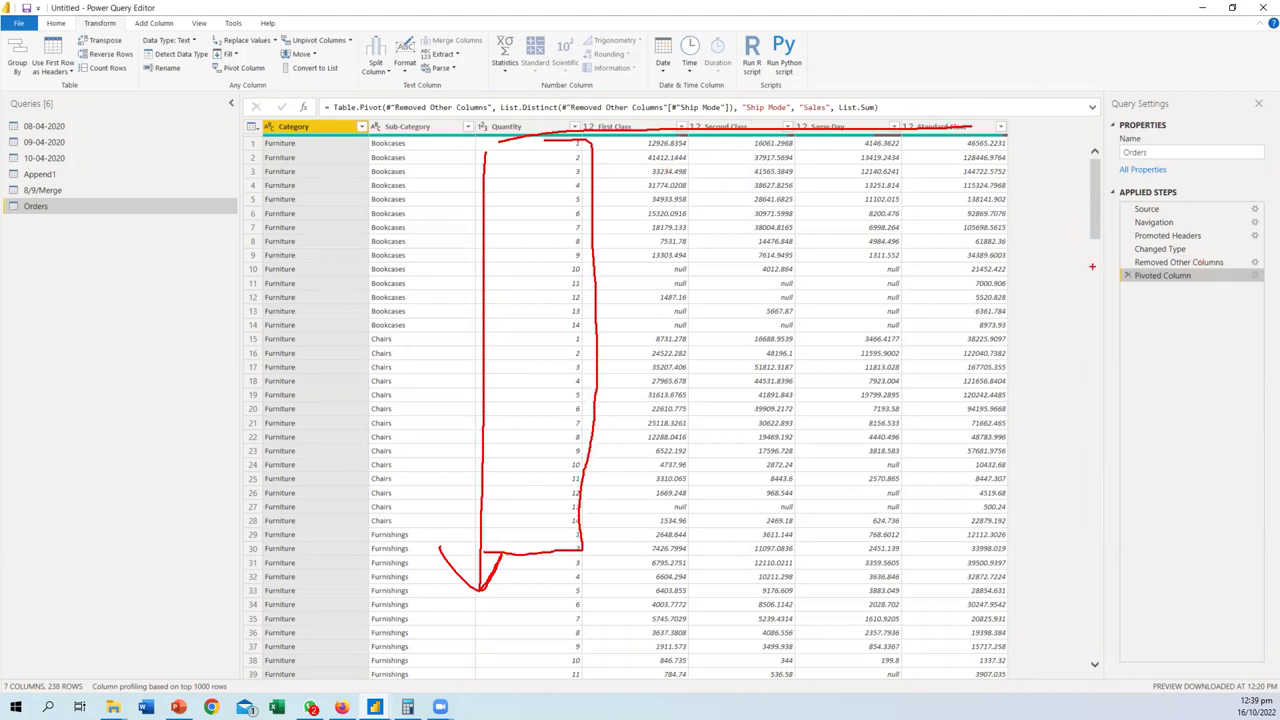
{"action": "key", "text": "Escape"}
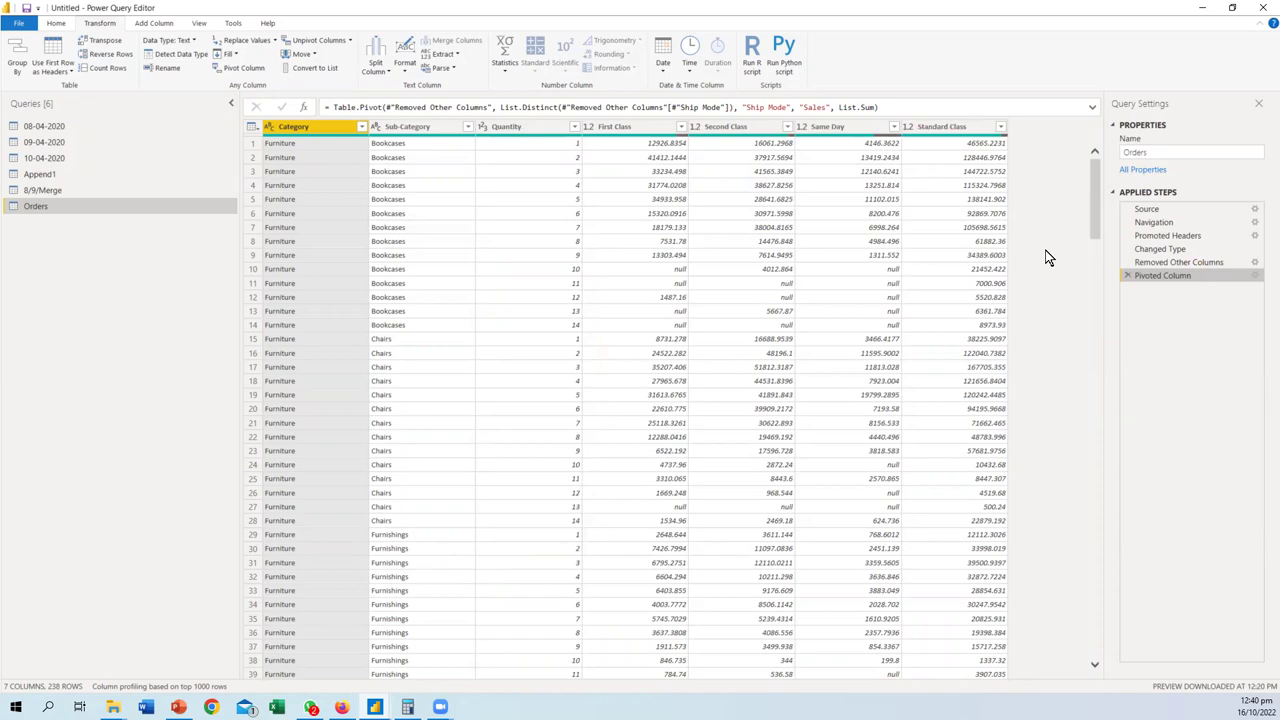
{"action": "scroll", "coordinate": [505, 352], "scroll_direction": "down", "scroll_amount": 10}
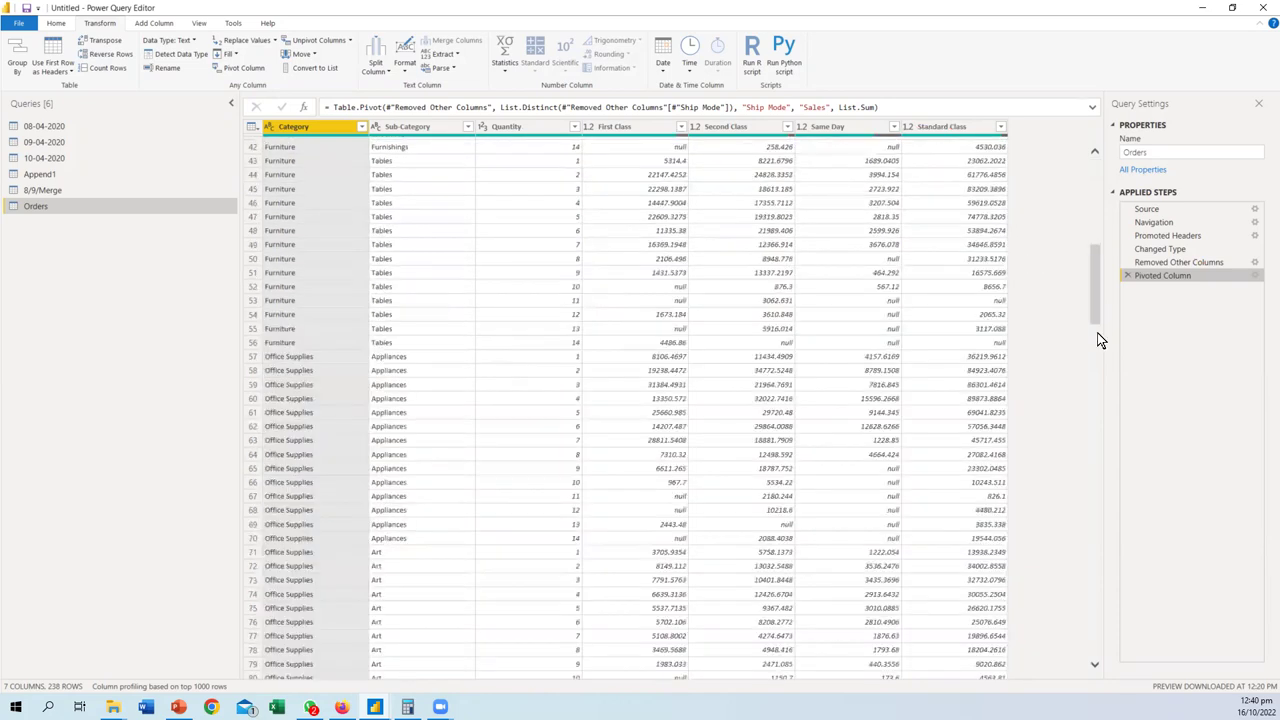
{"action": "scroll", "coordinate": [1097, 337], "scroll_direction": "up", "scroll_amount": 10}
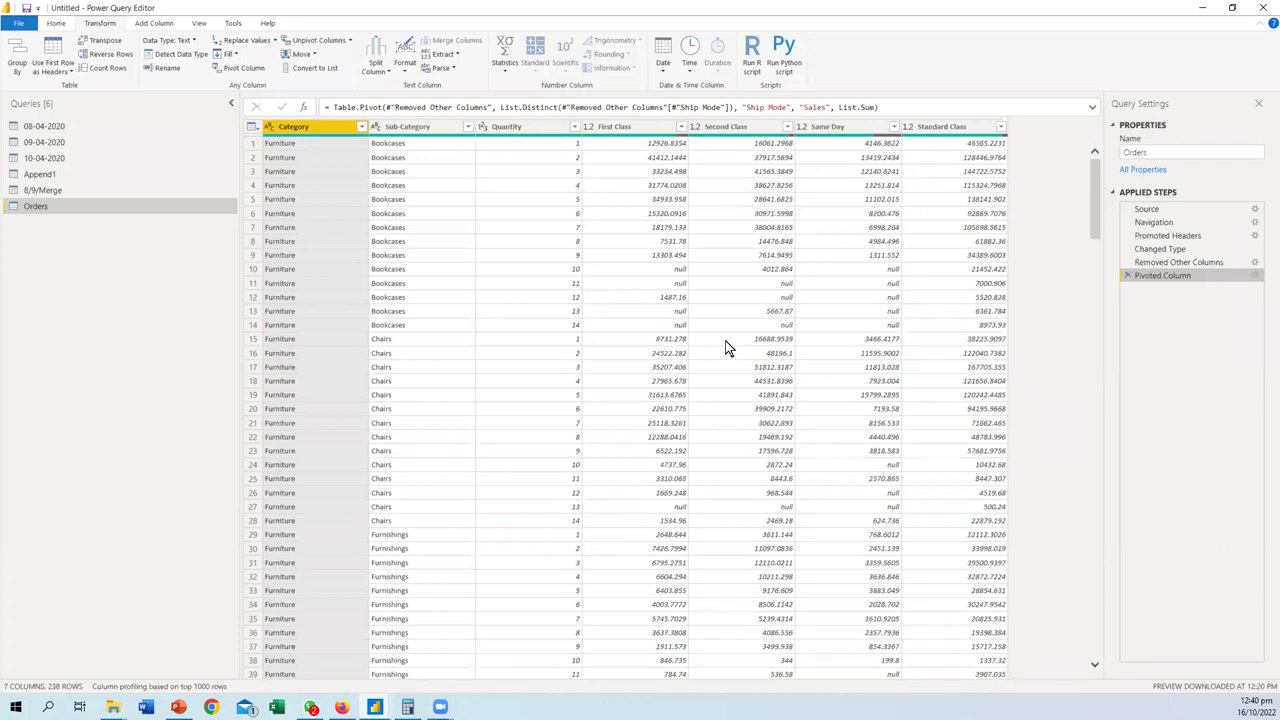
- Untick Quantity in Removed Other Columns and preview the 17-row Pivoted Column result
{"action": "left_click", "coordinate": [1230, 262]}
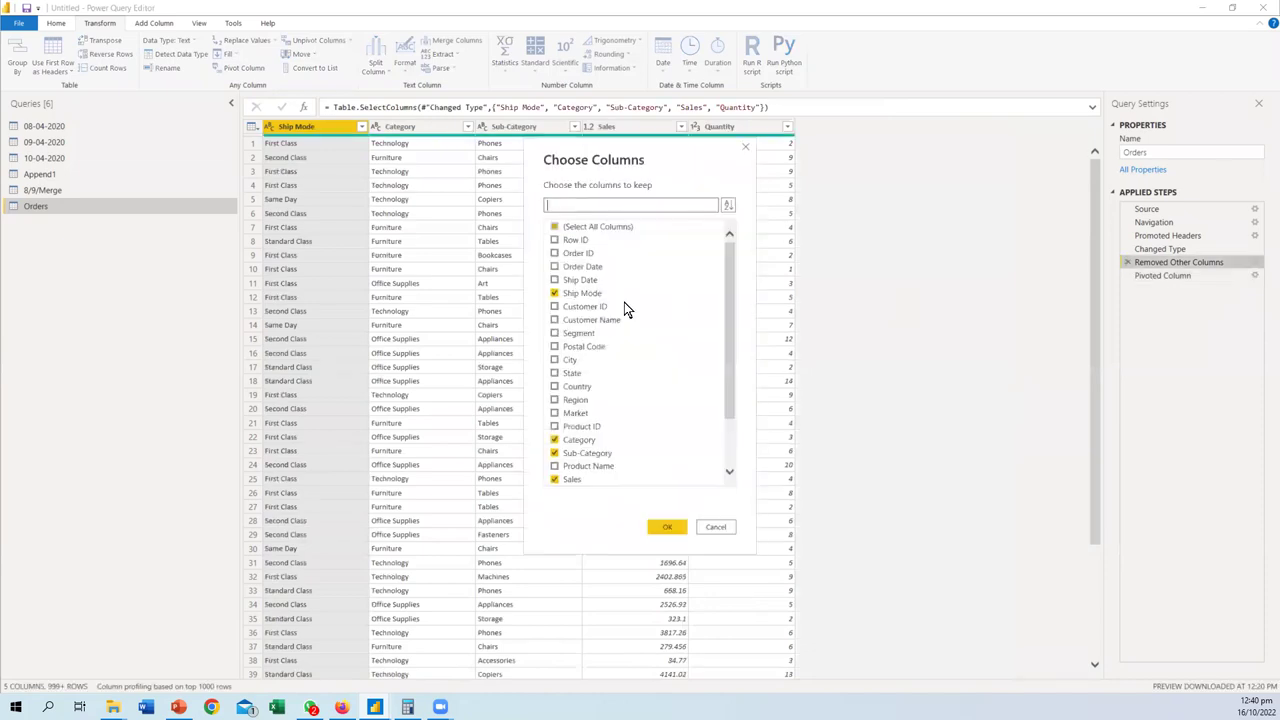
{"action": "scroll", "coordinate": [600, 440], "scroll_direction": "down", "scroll_amount": 2}
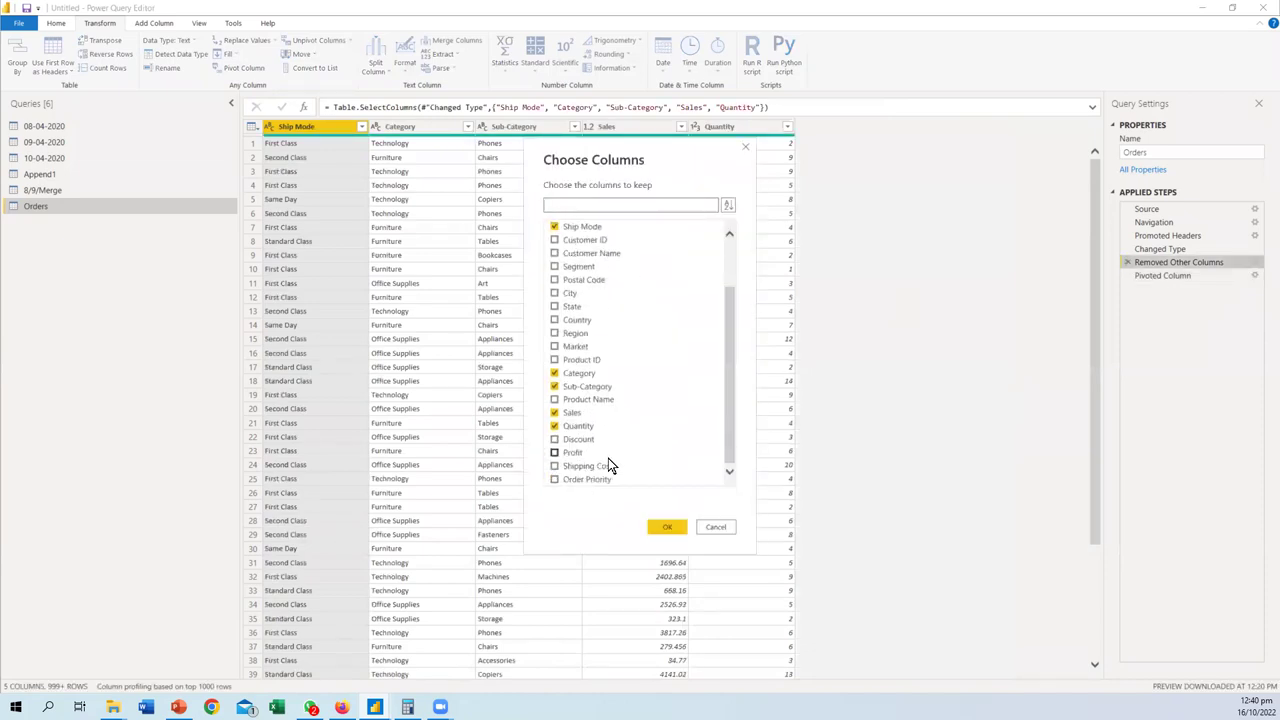
{"action": "left_click", "coordinate": [555, 413]}
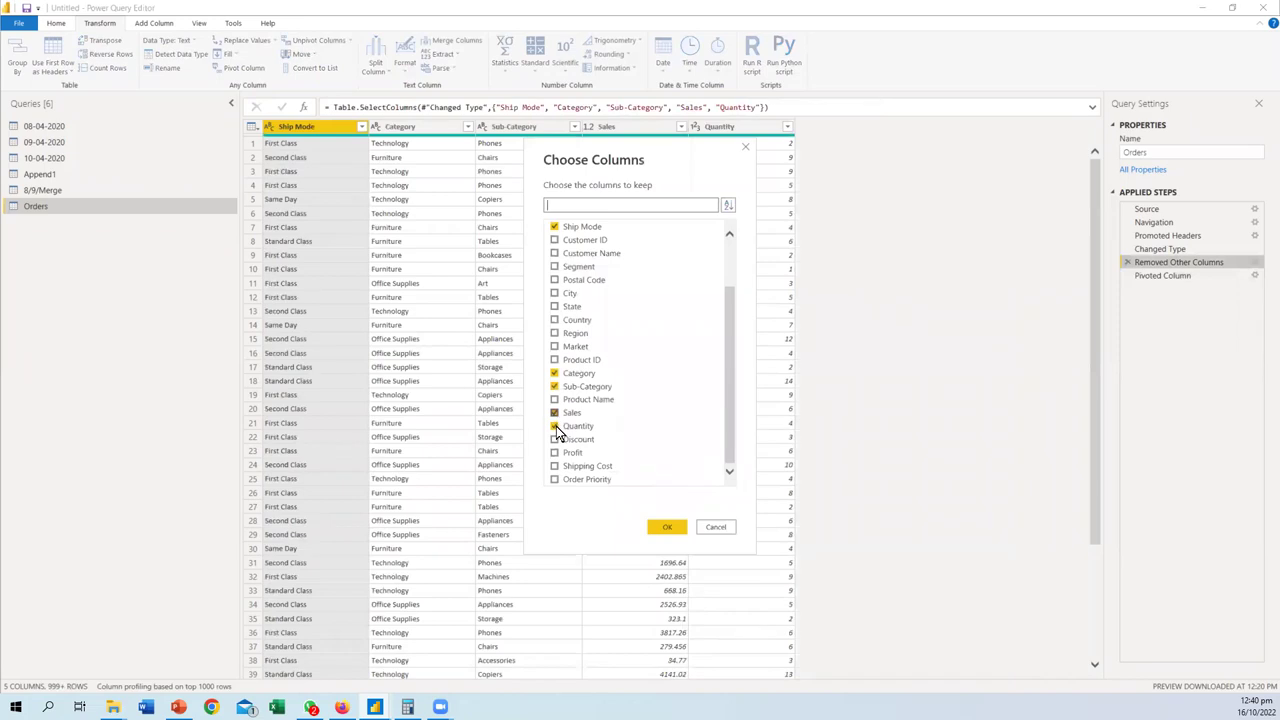
{"action": "left_click", "coordinate": [668, 527]}
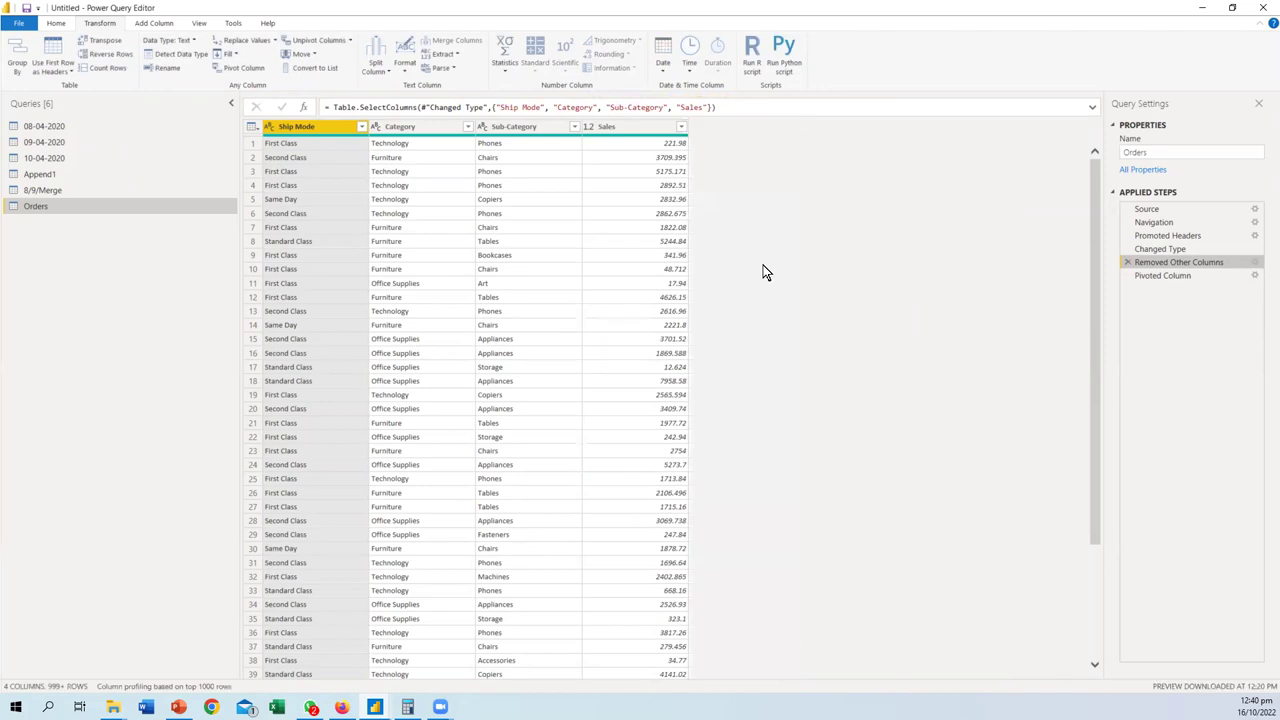
{"action": "left_click", "coordinate": [1164, 276]}
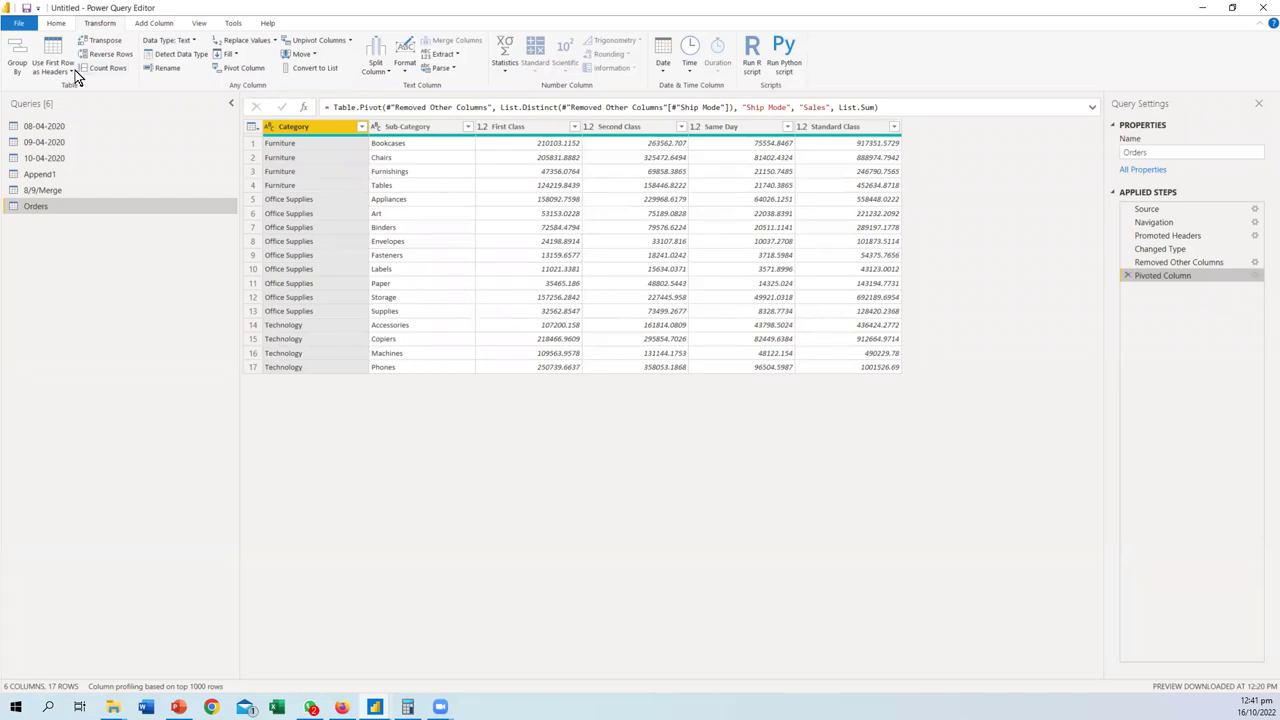
- Import the Orders sheet from the global_superstore_2016.xlsx Excel workbook as a new query
{"action": "left_click", "coordinate": [381, 126], "text": "ctrl"}
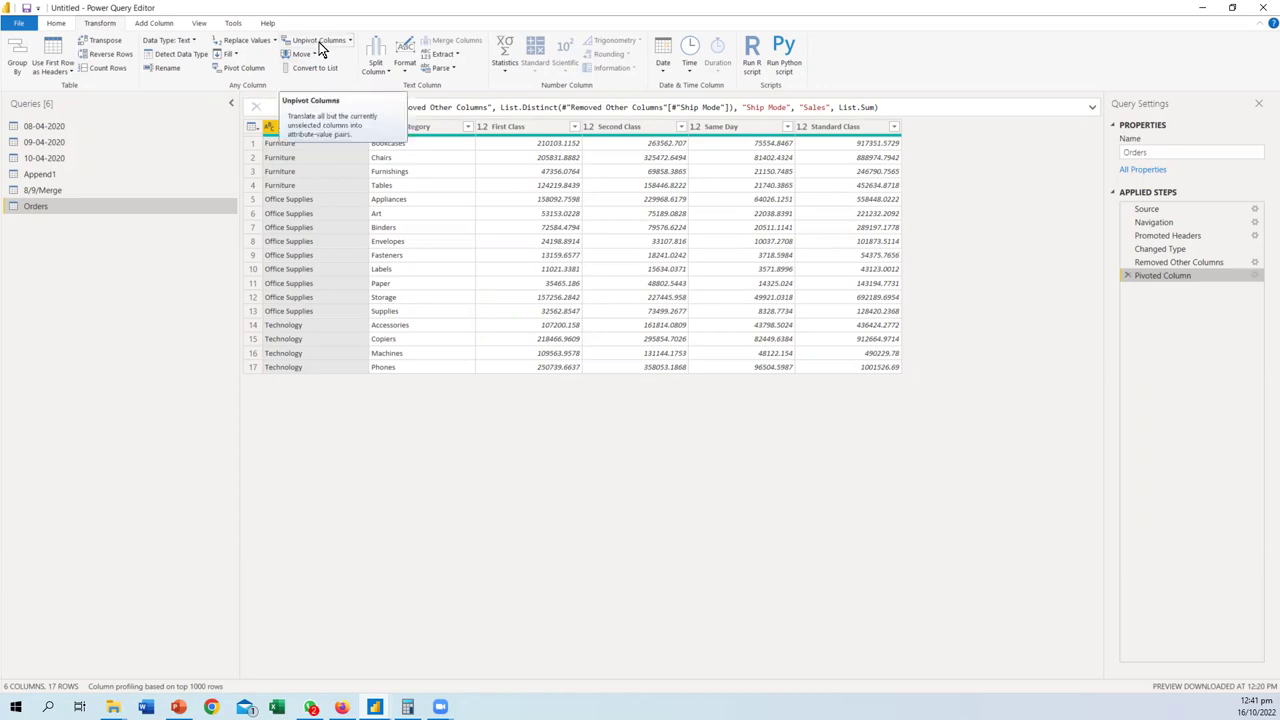
{"action": "left_click", "coordinate": [56, 23]}
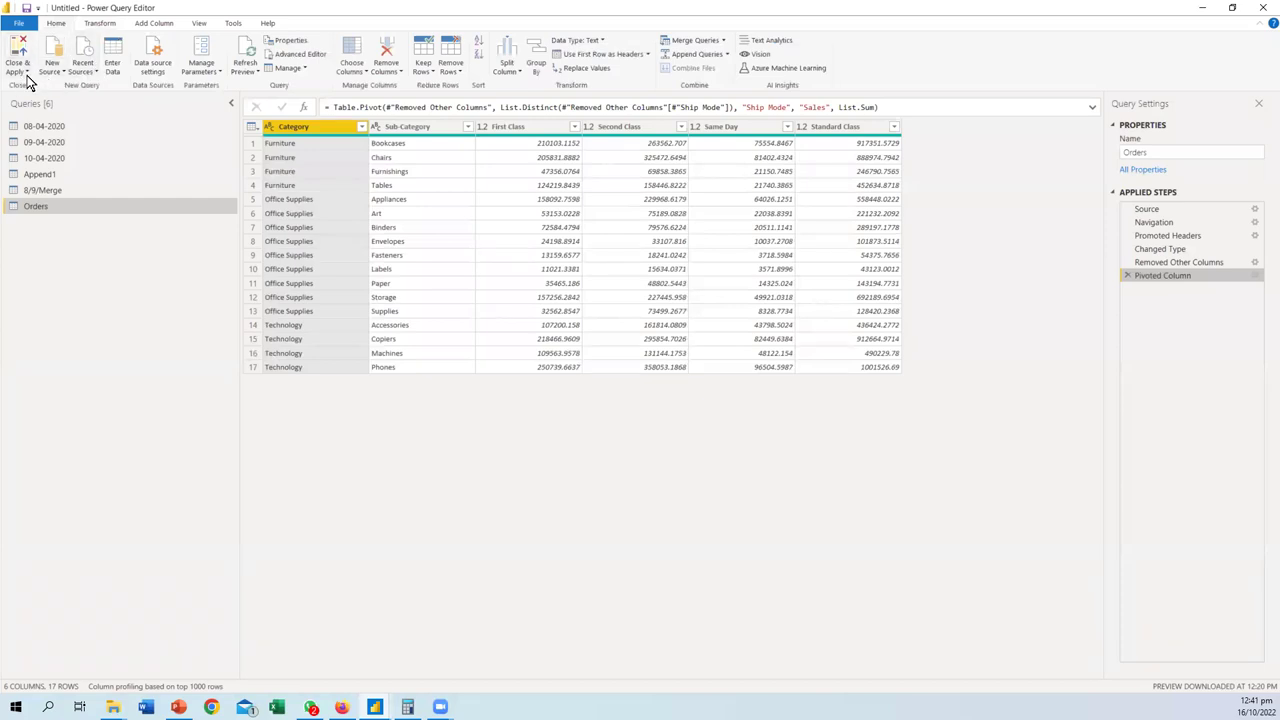
{"action": "left_click", "coordinate": [60, 71]}
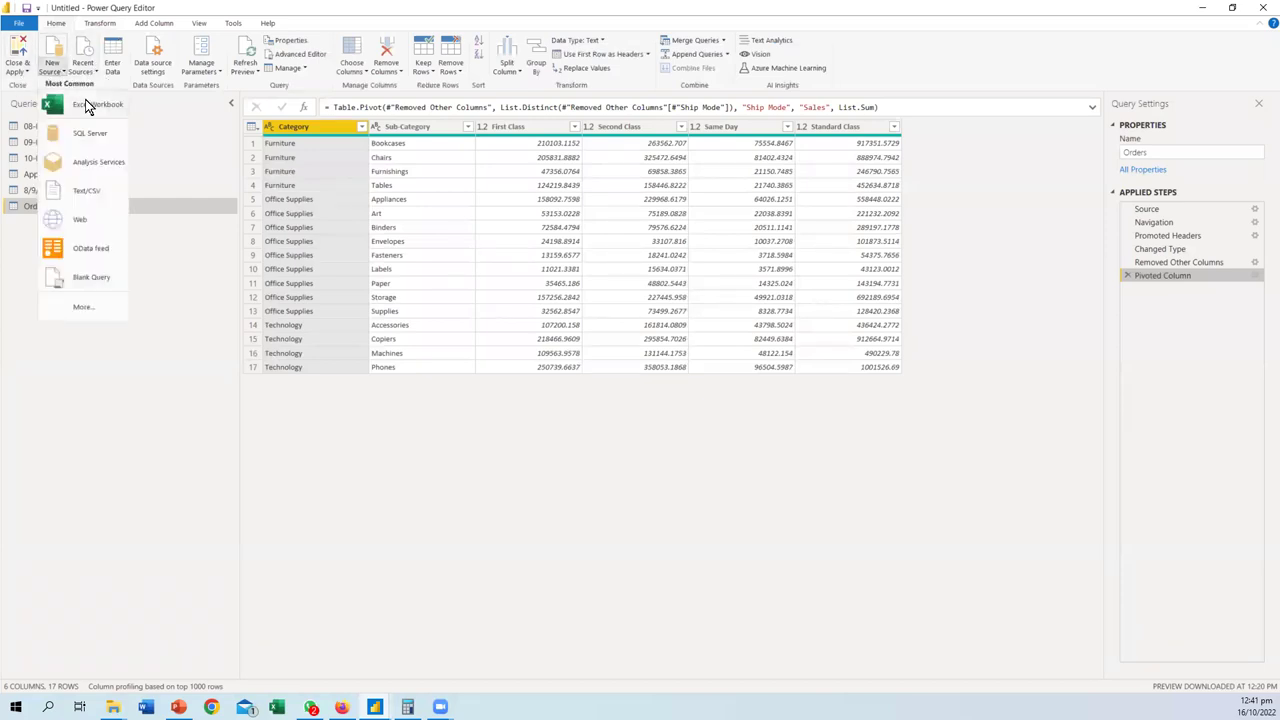
{"action": "left_click", "coordinate": [85, 131]}
{"action": "double_click", "coordinate": [301, 158]}
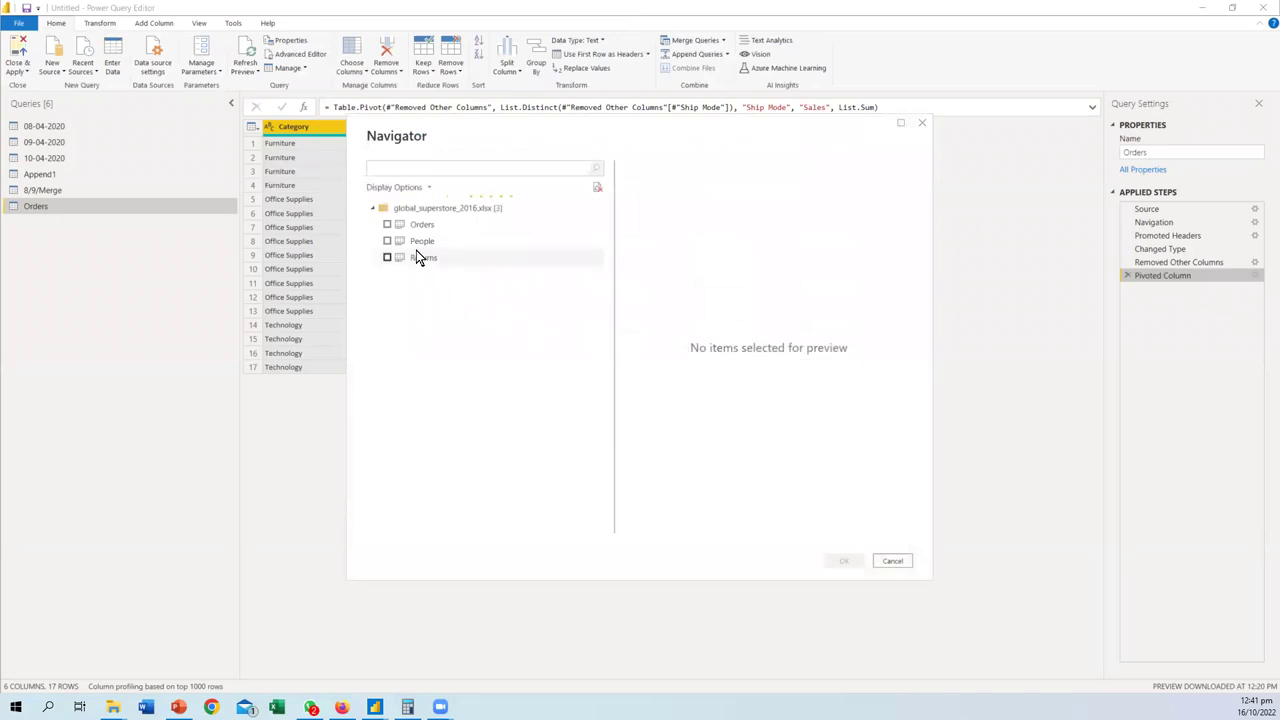
{"action": "left_click", "coordinate": [387, 224]}
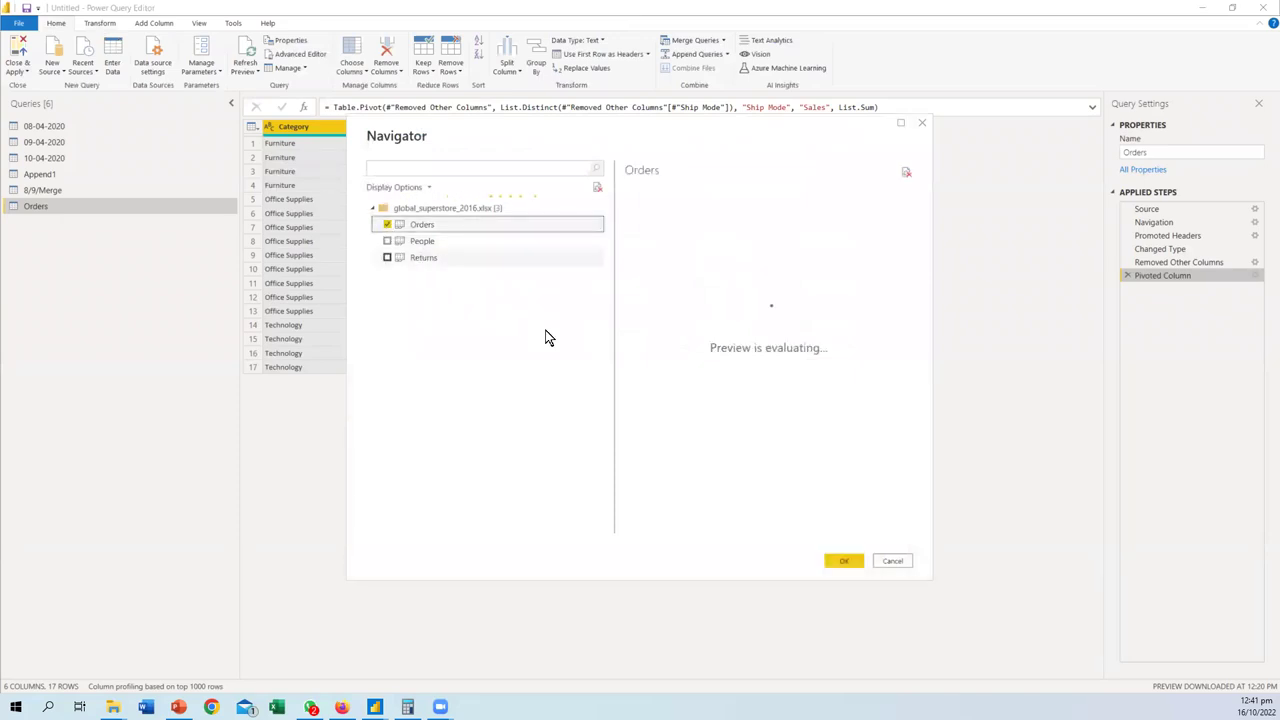
{"action": "left_click", "coordinate": [845, 562]}
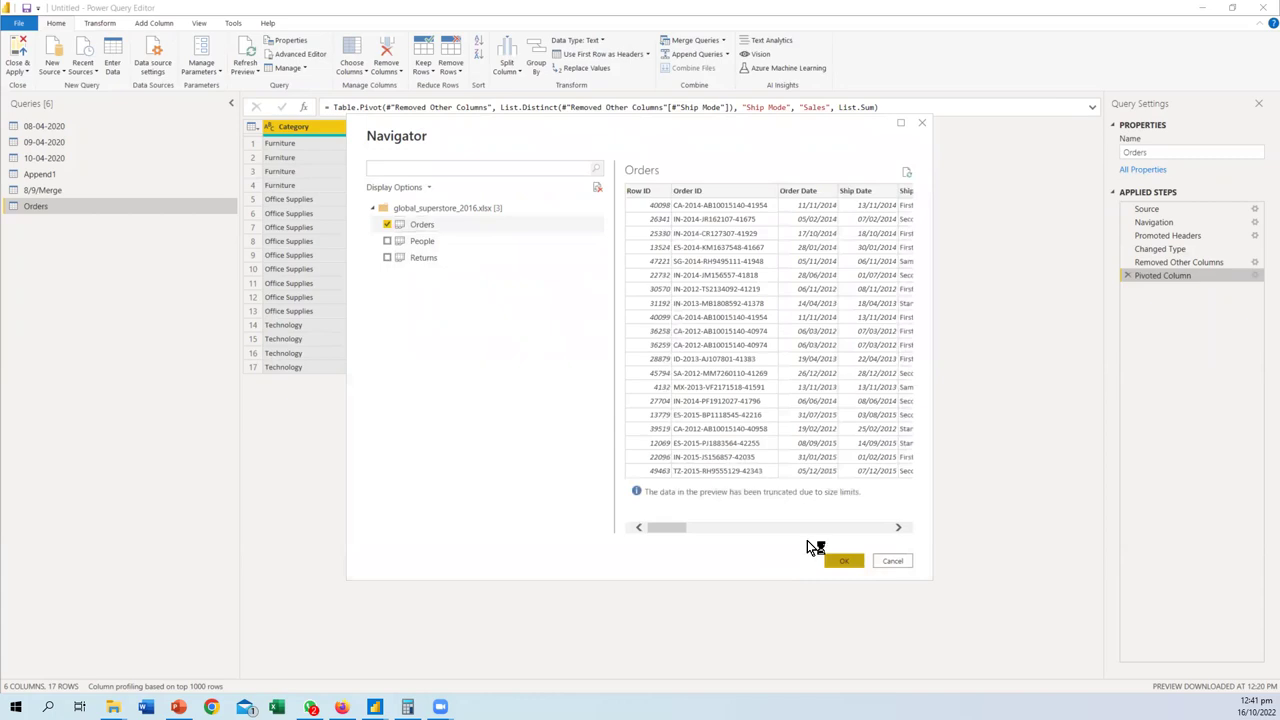
{"action": "key", "text": "alt+Tab"}
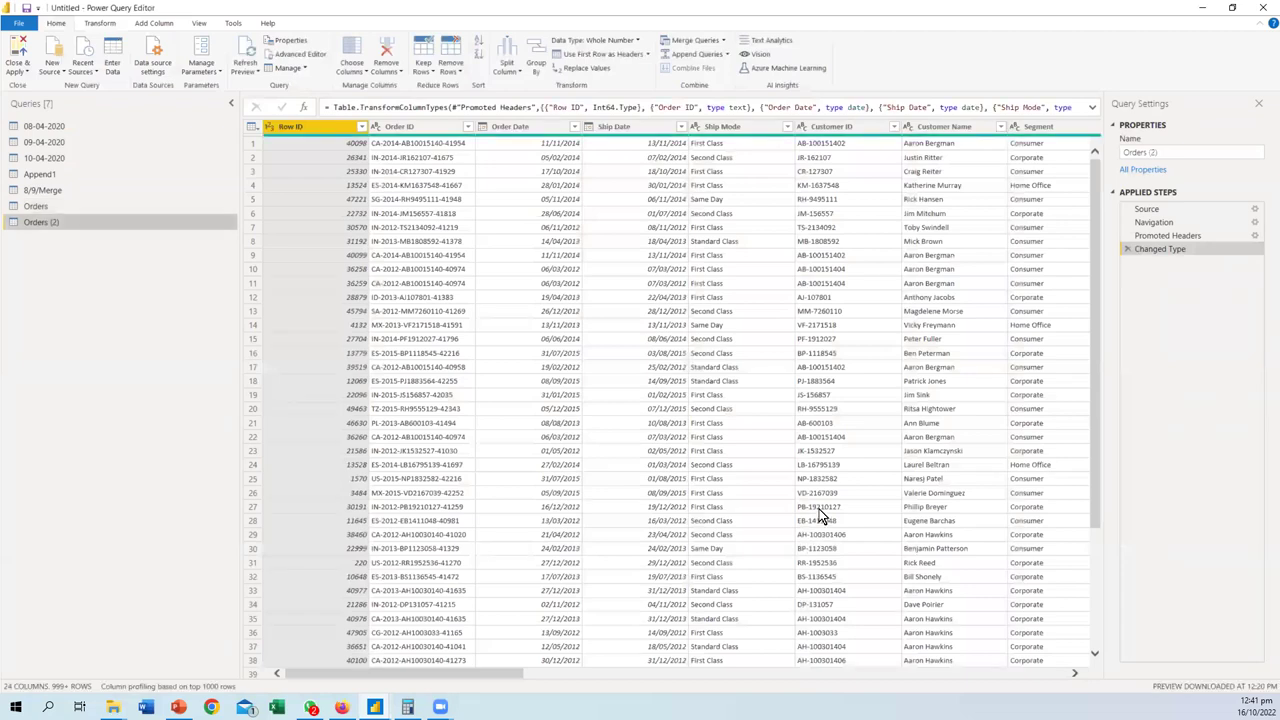
- Remove Row ID and undo it, then cancel a first column choice of Customer Name and Segment
{"action": "left_click", "coordinate": [389, 80]}
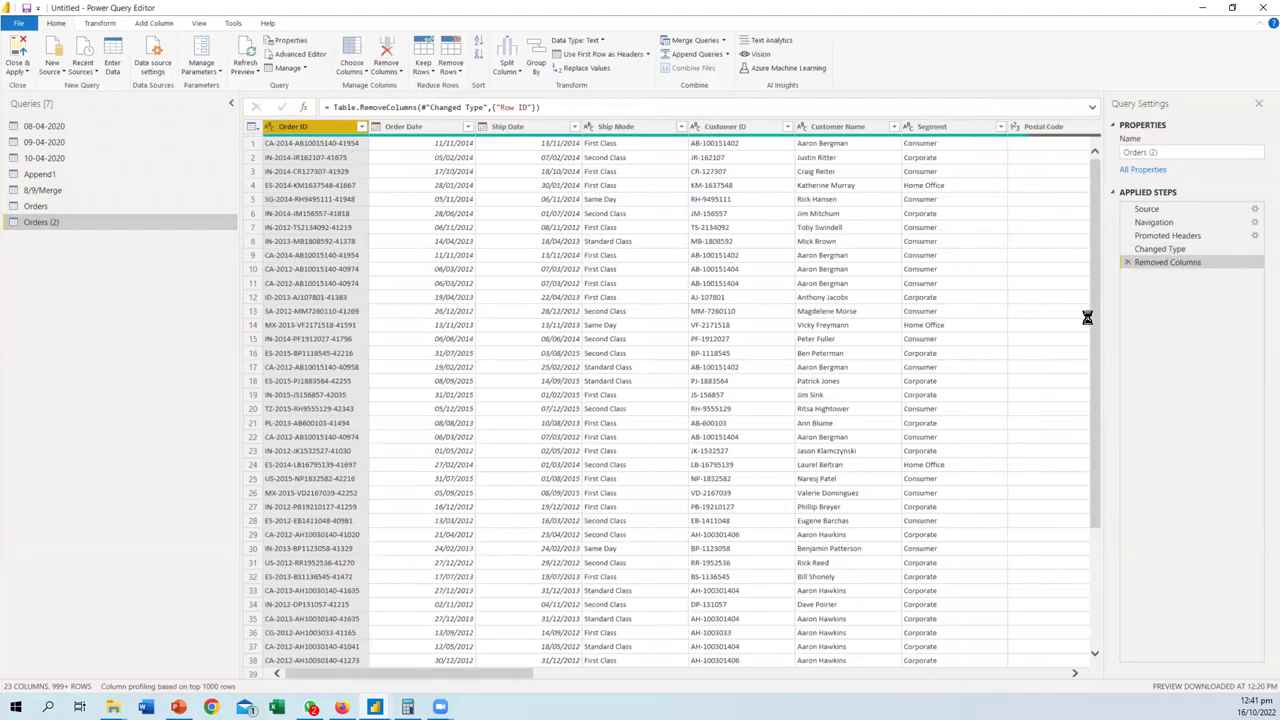
{"action": "left_click", "coordinate": [1127, 262]}
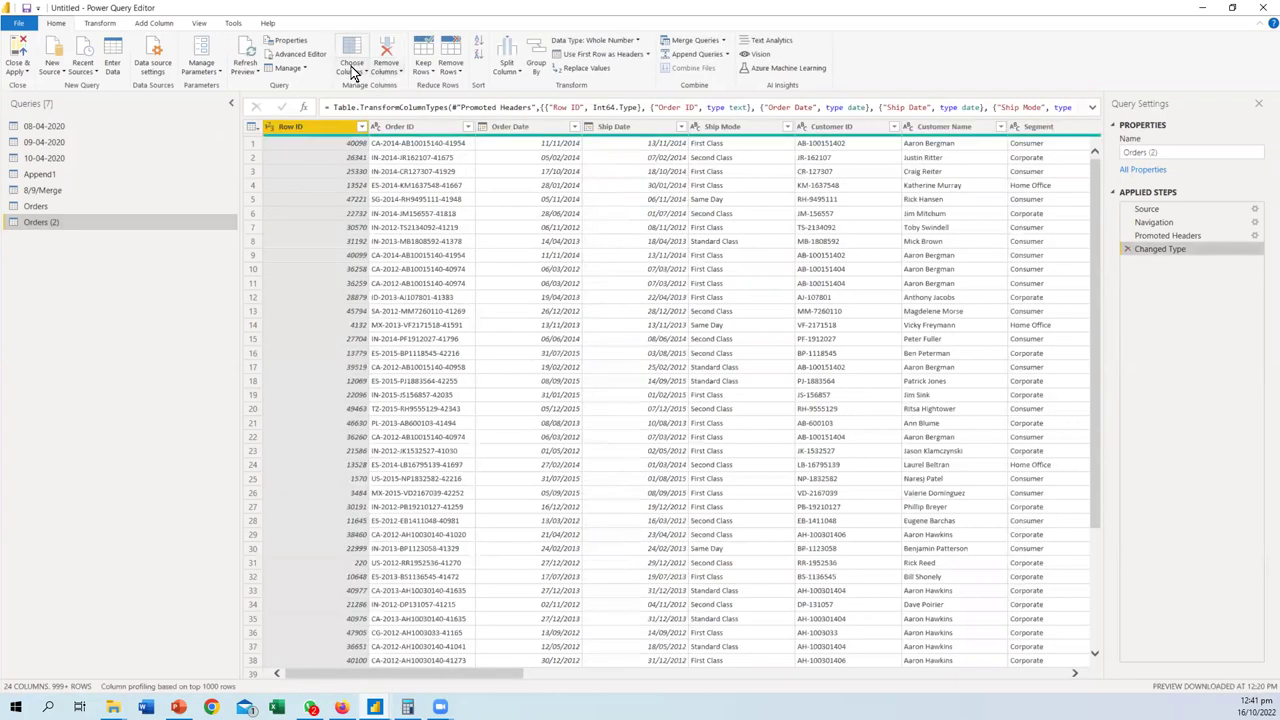
{"action": "left_click", "coordinate": [360, 72]}
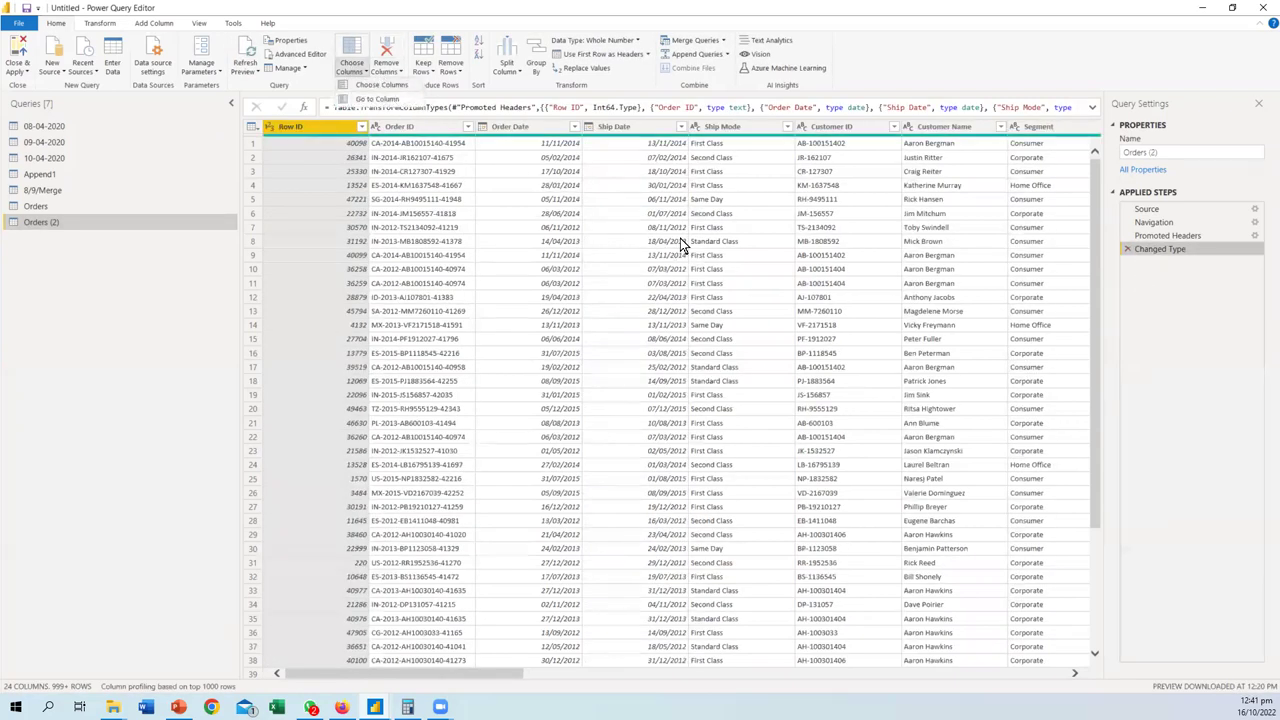
{"action": "left_click", "coordinate": [556, 227]}
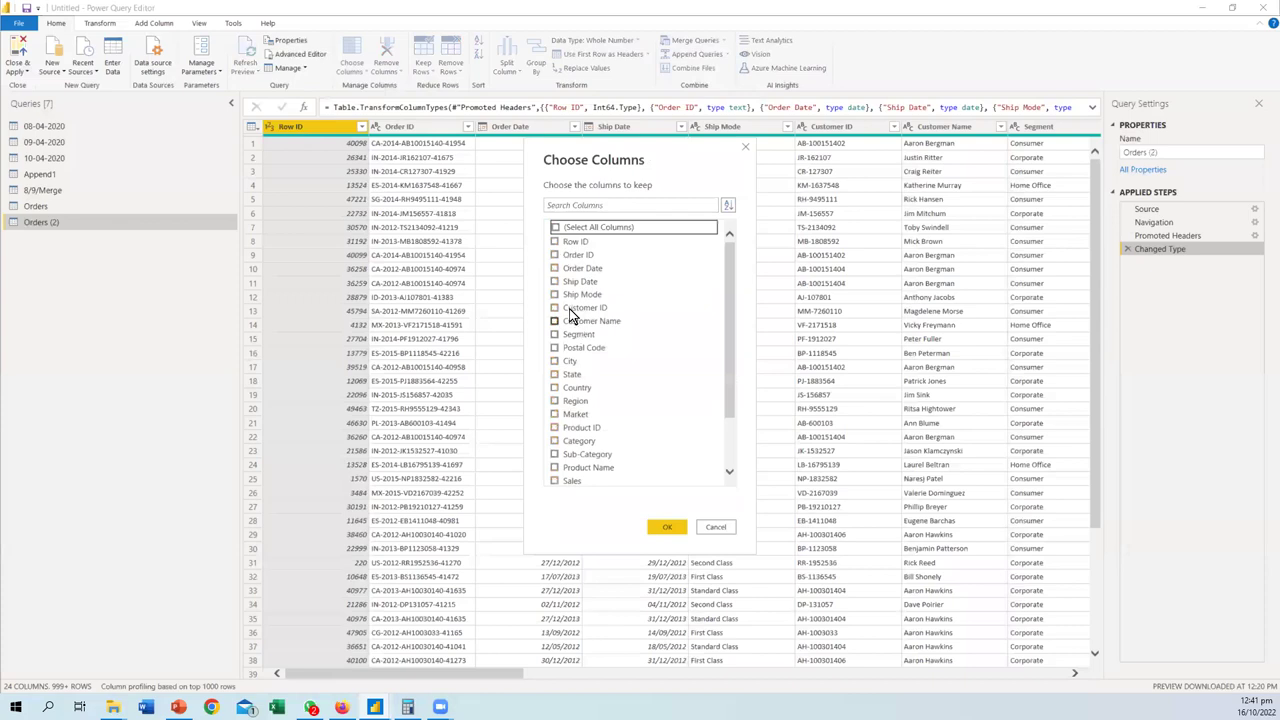
{"action": "left_click", "coordinate": [555, 321]}
{"action": "left_click", "coordinate": [555, 334]}
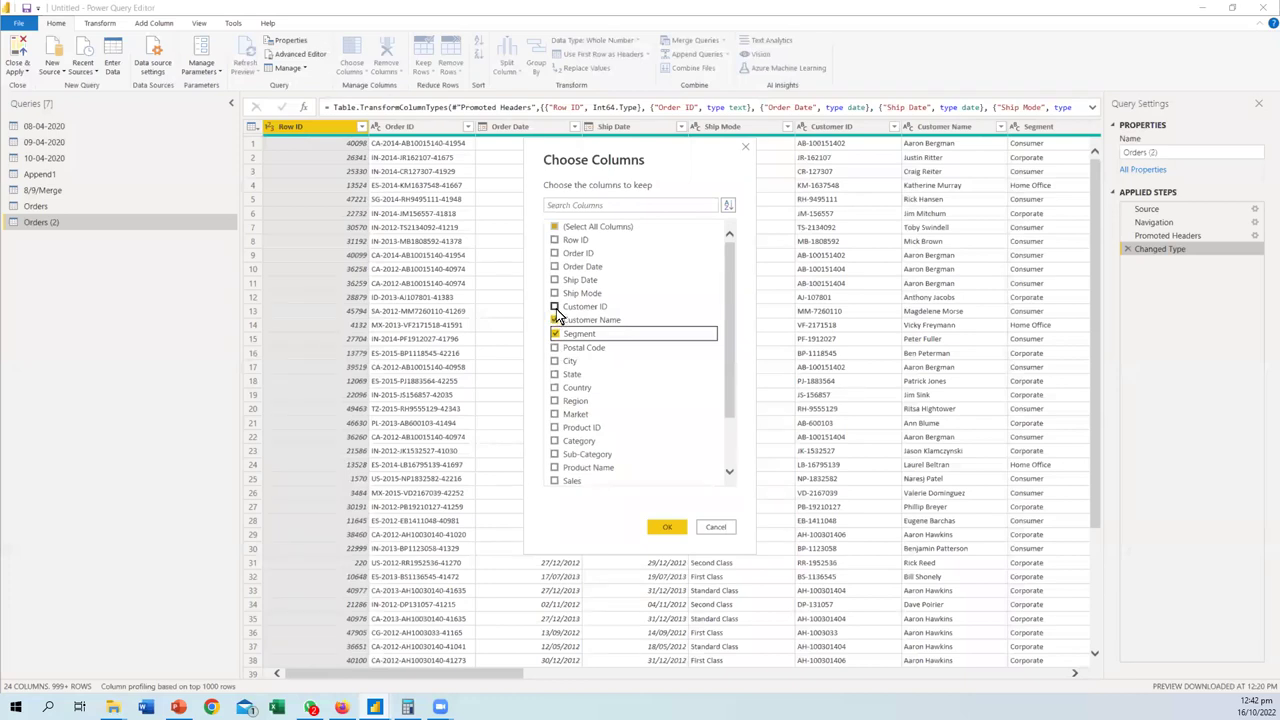
{"action": "left_click", "coordinate": [712, 528]}
- Keep only Market, Region, State, Profit, Discount, Quantity and Sales in Orders (2)
{"action": "left_click", "coordinate": [364, 74]}
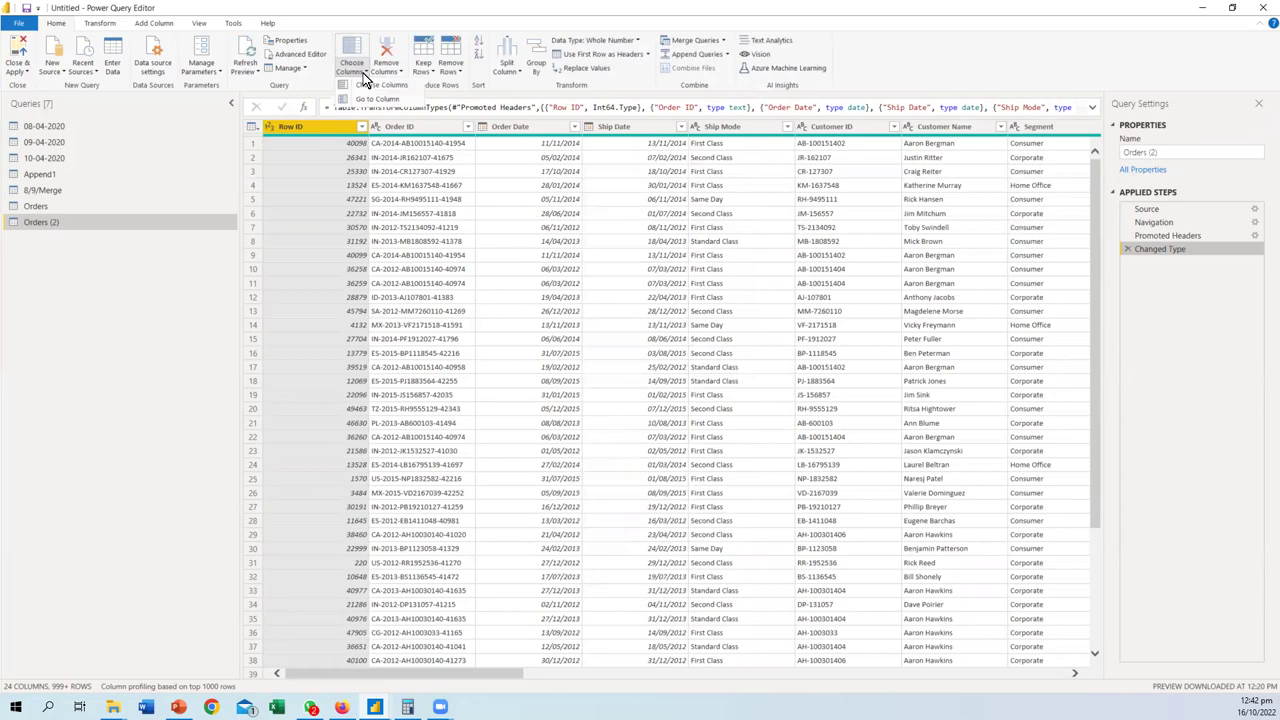
{"action": "left_click", "coordinate": [369, 87]}
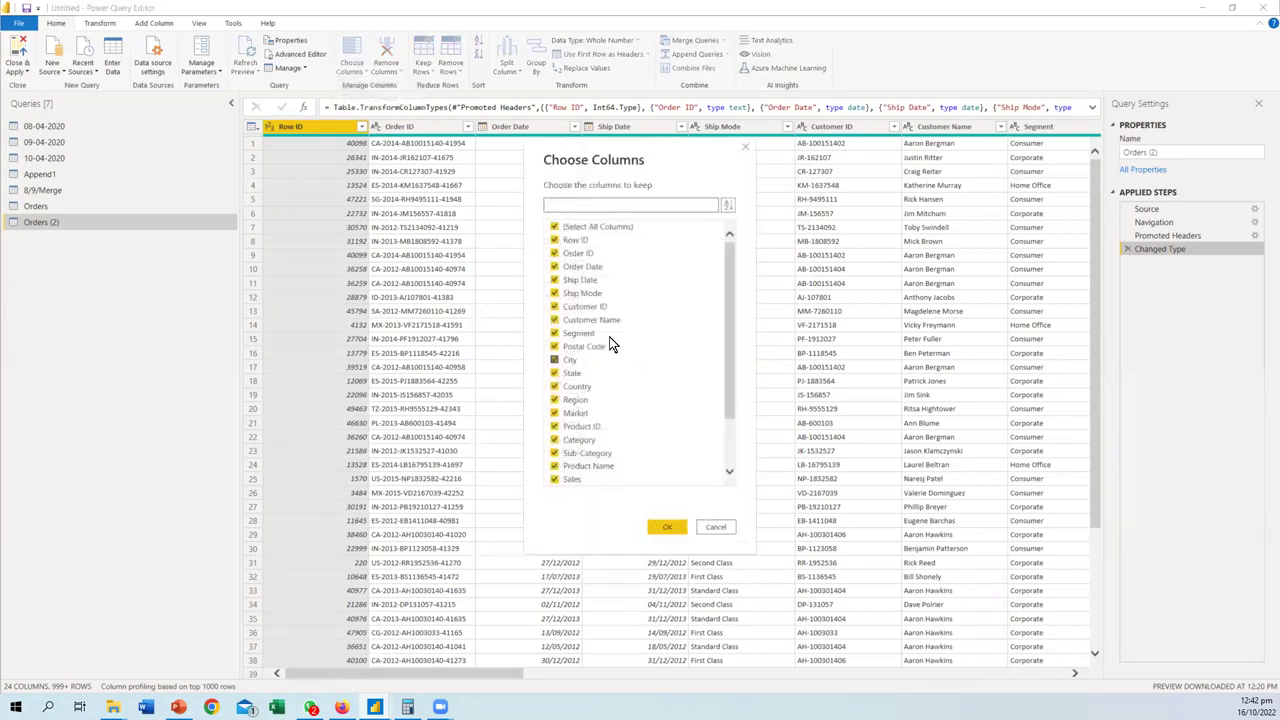
{"action": "left_click", "coordinate": [554, 229]}
{"action": "left_click", "coordinate": [554, 400]}
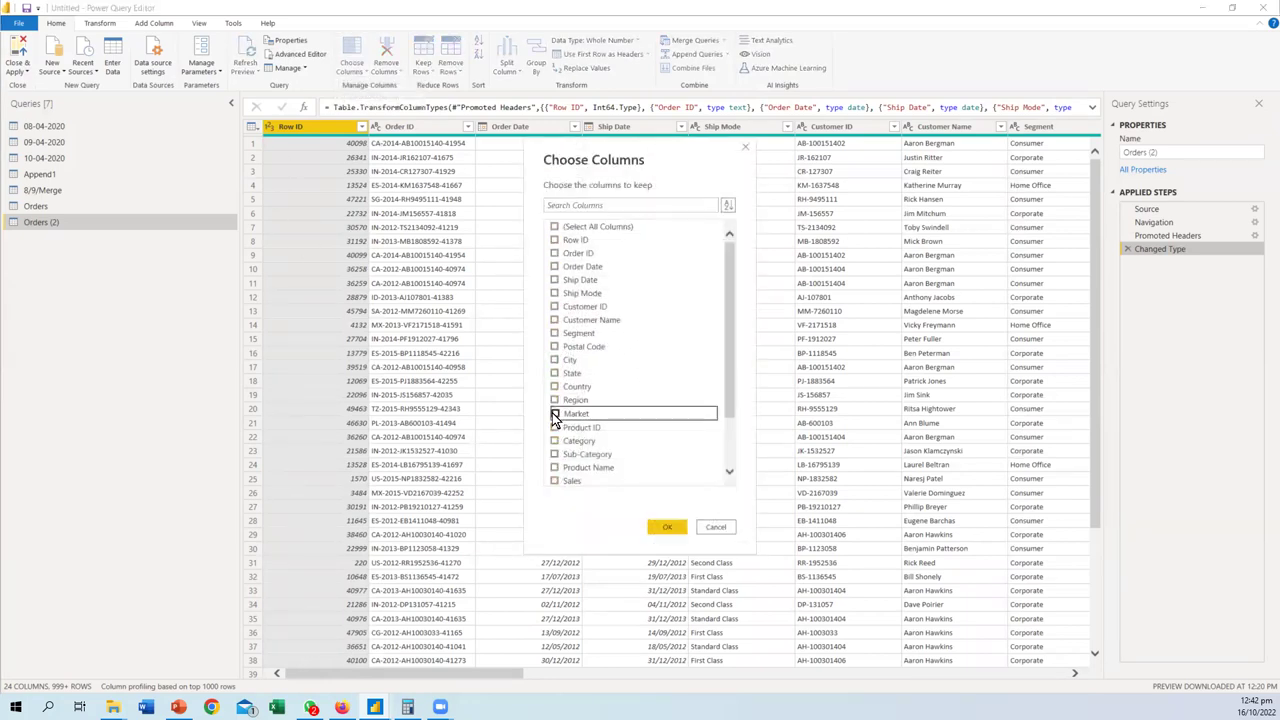
{"action": "left_click", "coordinate": [554, 387]}
{"action": "left_click", "coordinate": [554, 373]}
{"action": "scroll", "coordinate": [588, 425], "scroll_direction": "down", "scroll_amount": 2}
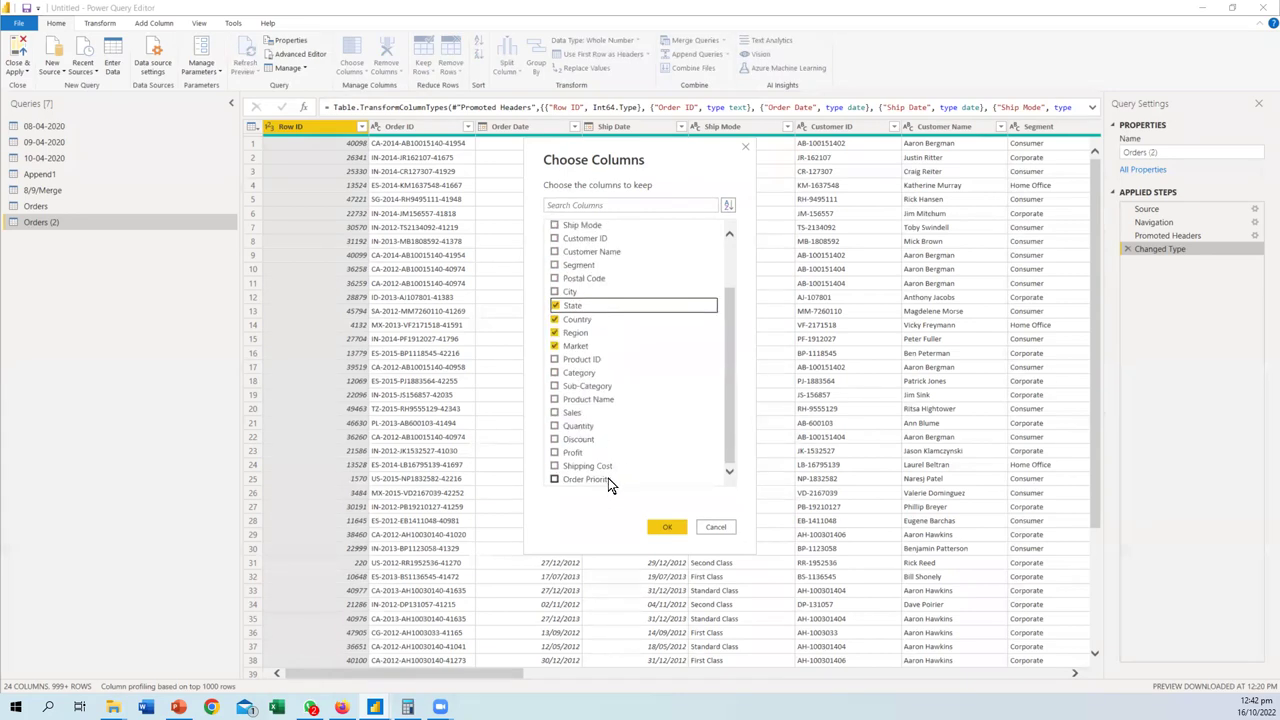
{"action": "left_click", "coordinate": [555, 452]}
{"action": "left_click", "coordinate": [555, 439]}
{"action": "left_click", "coordinate": [555, 425]}
{"action": "left_click", "coordinate": [562, 410]}
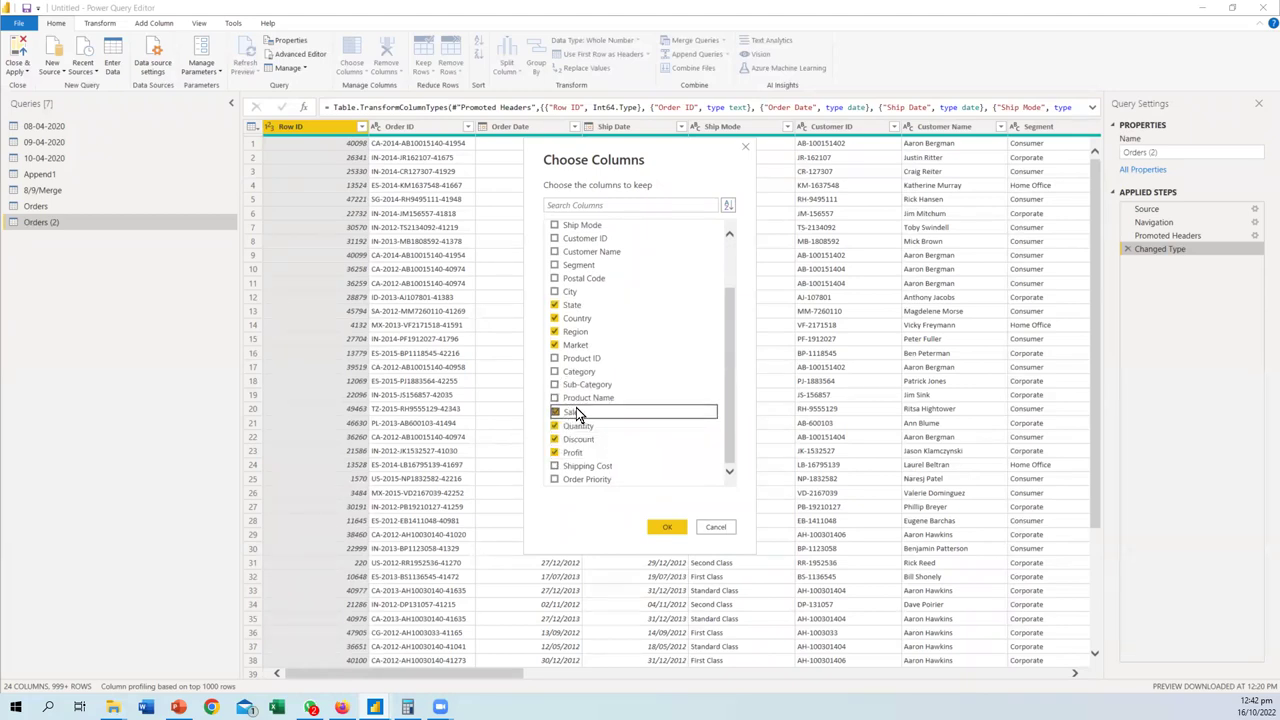
{"action": "left_click", "coordinate": [664, 526]}
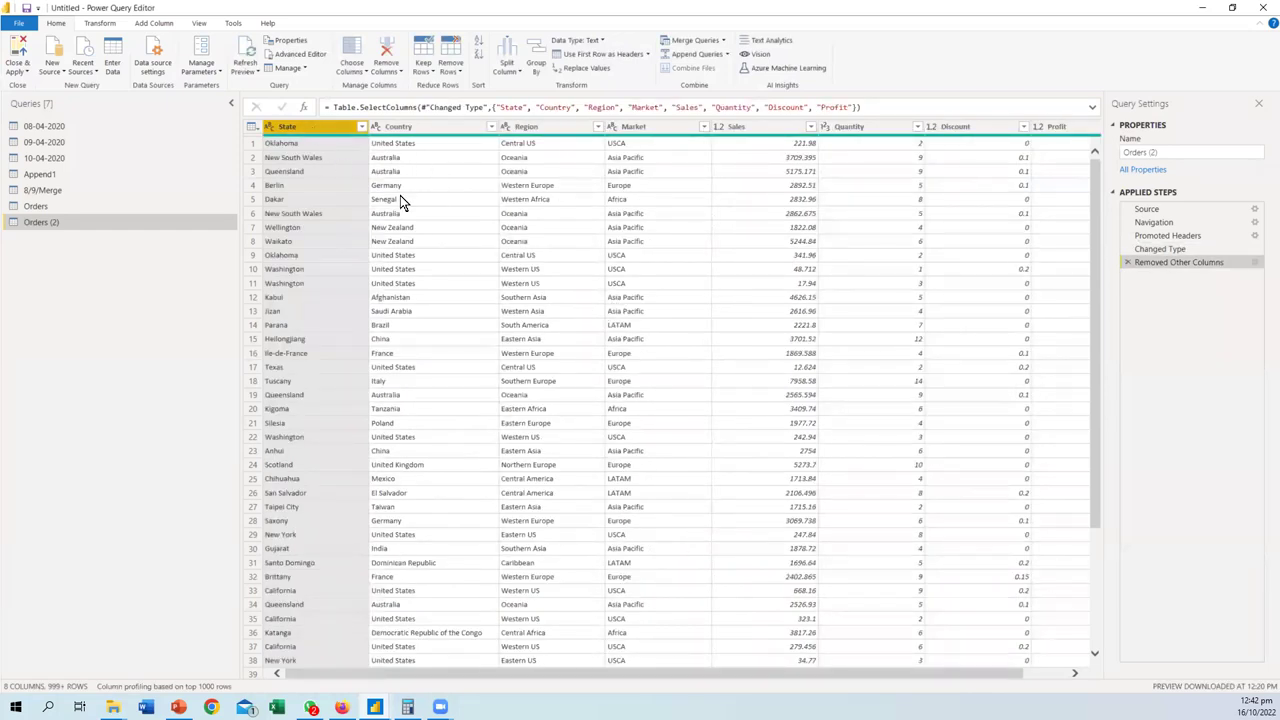
- Narrow the kept columns down to only State and Sales
{"action": "left_click", "coordinate": [409, 130], "text": "ctrl"}
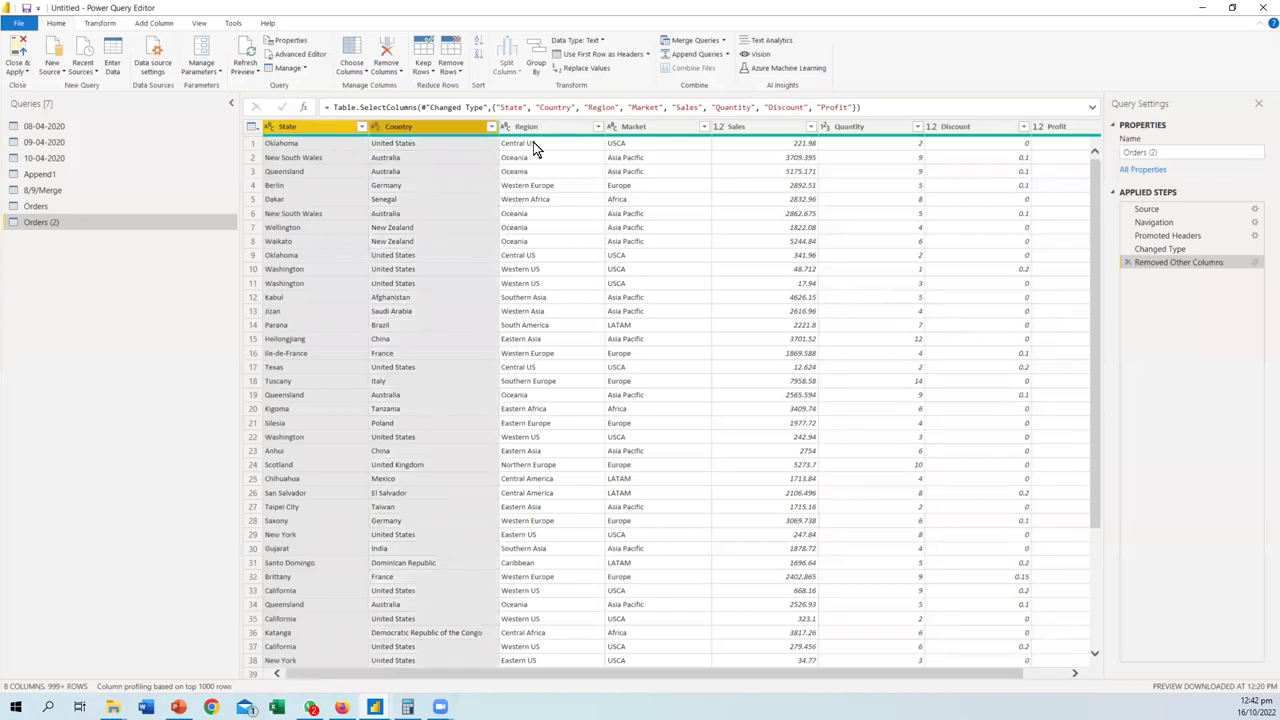
{"action": "left_click", "coordinate": [316, 126]}
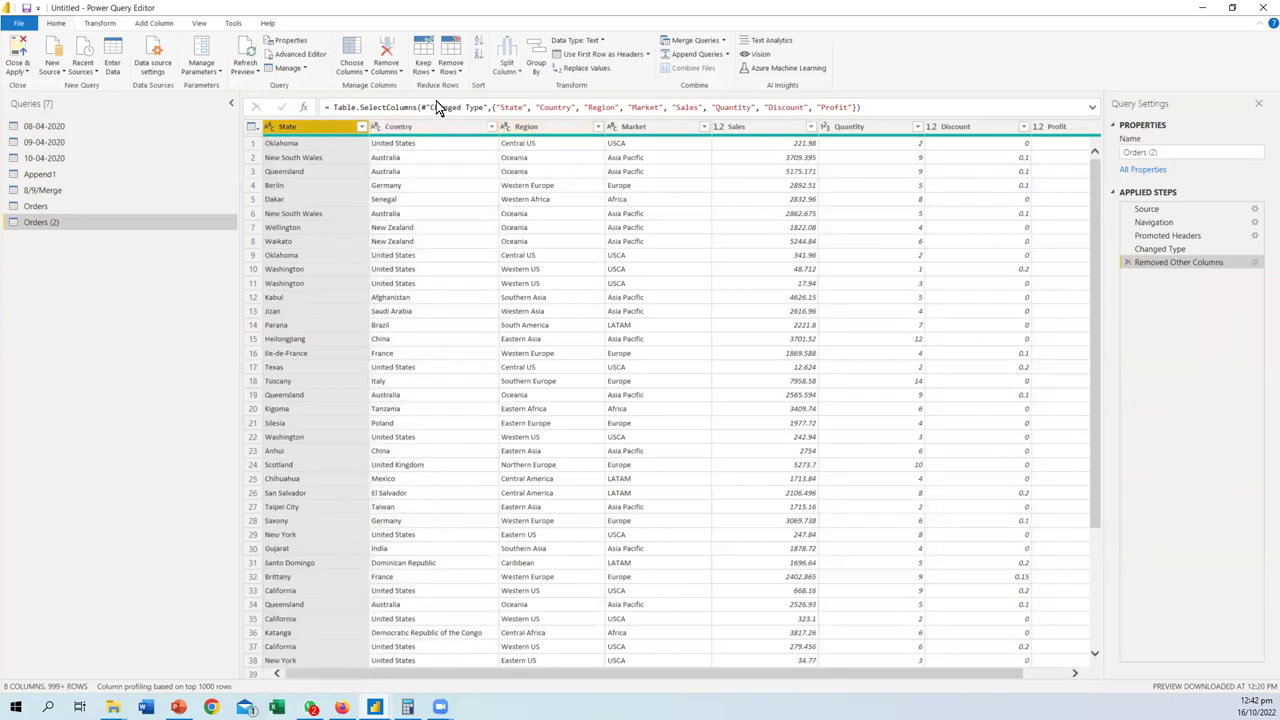
{"action": "left_click", "coordinate": [351, 70]}
{"action": "left_click", "coordinate": [367, 90]}
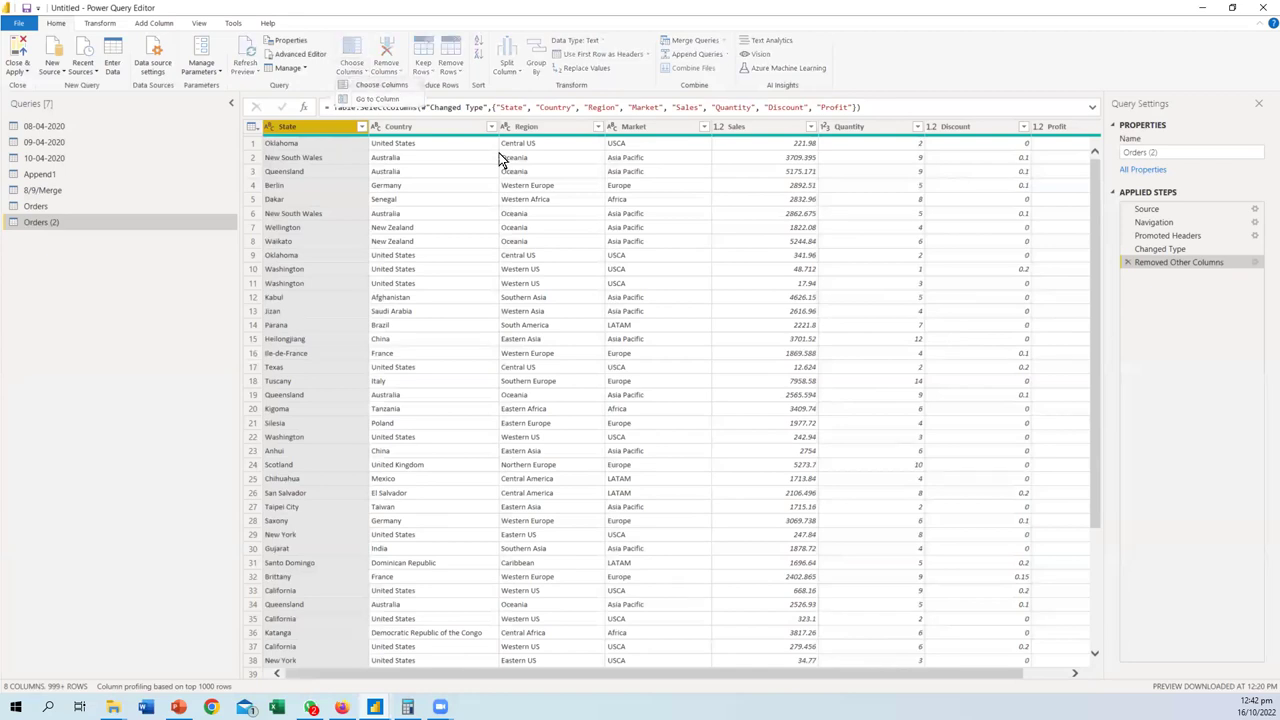
{"action": "scroll", "coordinate": [576, 362], "scroll_direction": "down", "scroll_amount": 2}
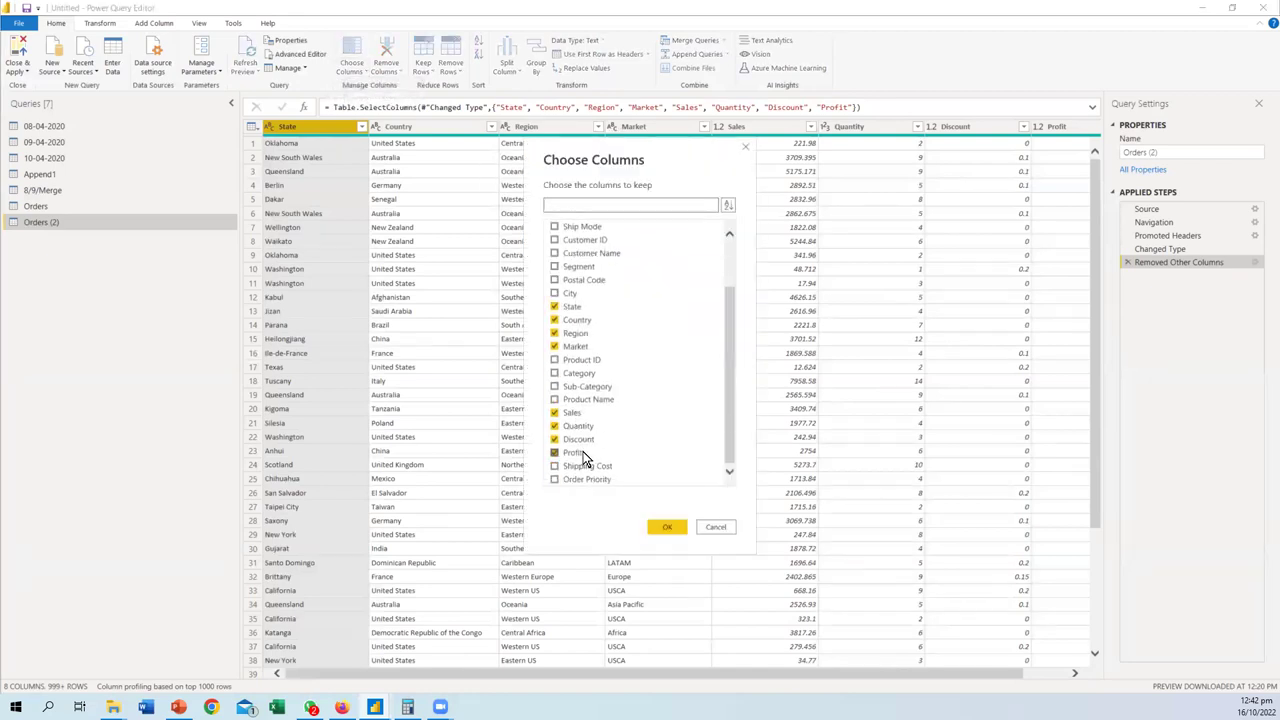
{"action": "left_click", "coordinate": [556, 440]}
{"action": "left_click", "coordinate": [556, 453]}
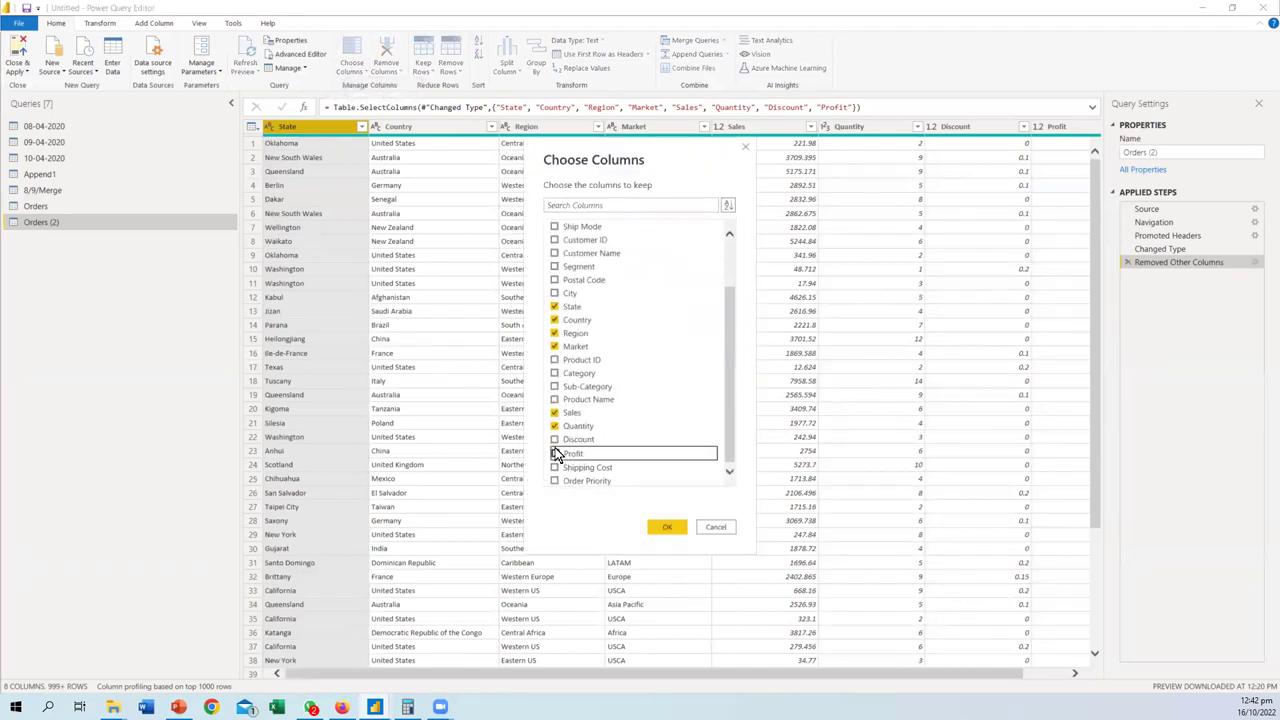
{"action": "left_click", "coordinate": [555, 426]}
{"action": "left_click", "coordinate": [555, 306]}
{"action": "left_click", "coordinate": [555, 320]}
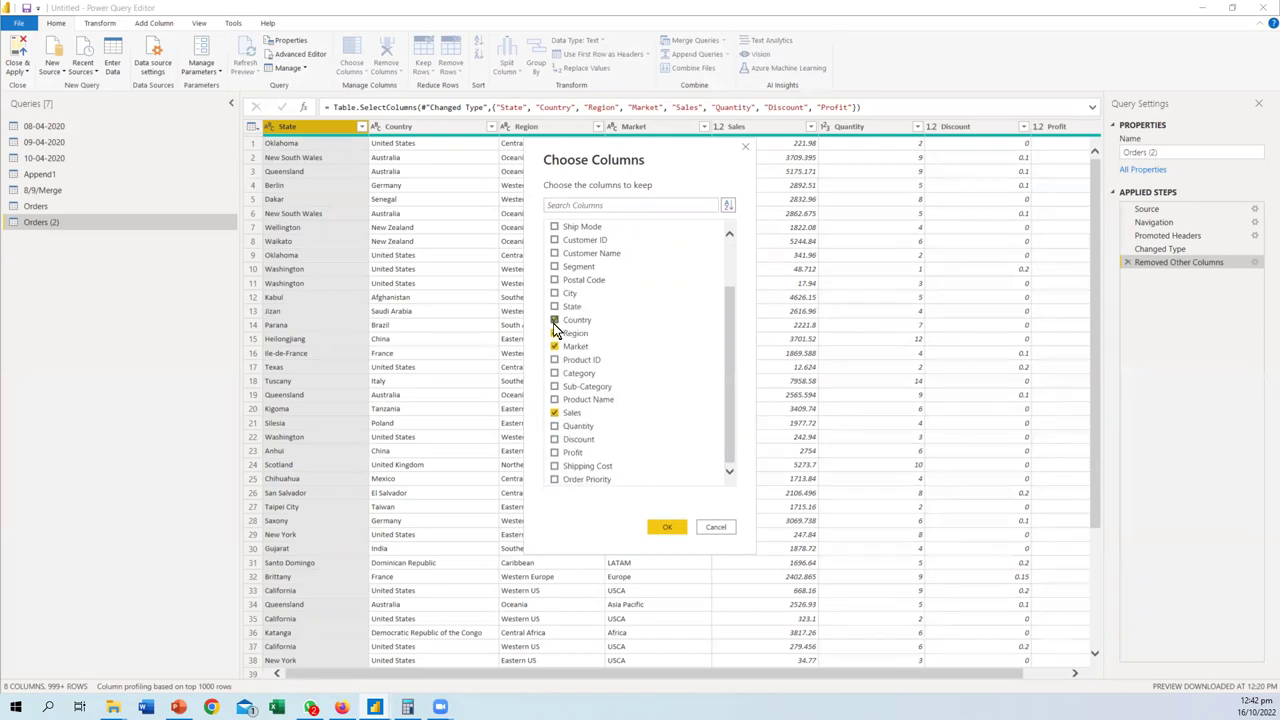
{"action": "left_click", "coordinate": [555, 346]}
{"action": "left_click", "coordinate": [555, 333]}
{"action": "left_click", "coordinate": [555, 306]}
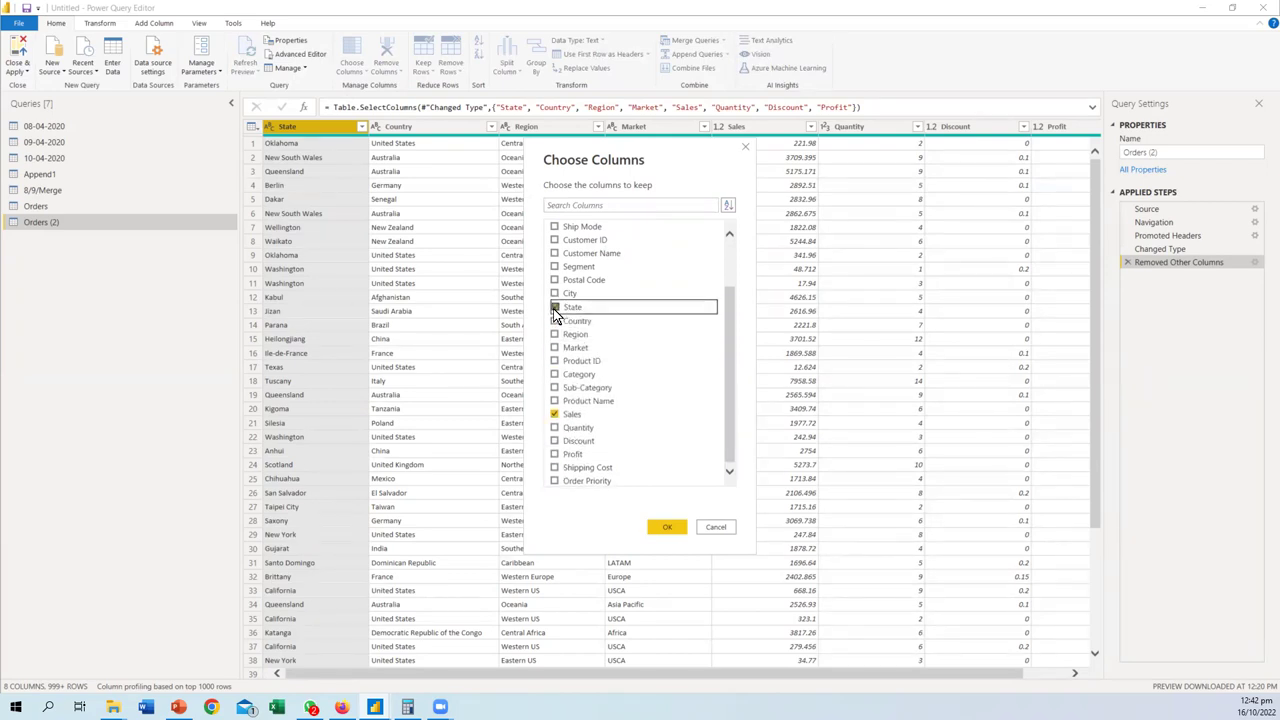
{"action": "left_click", "coordinate": [667, 527]}
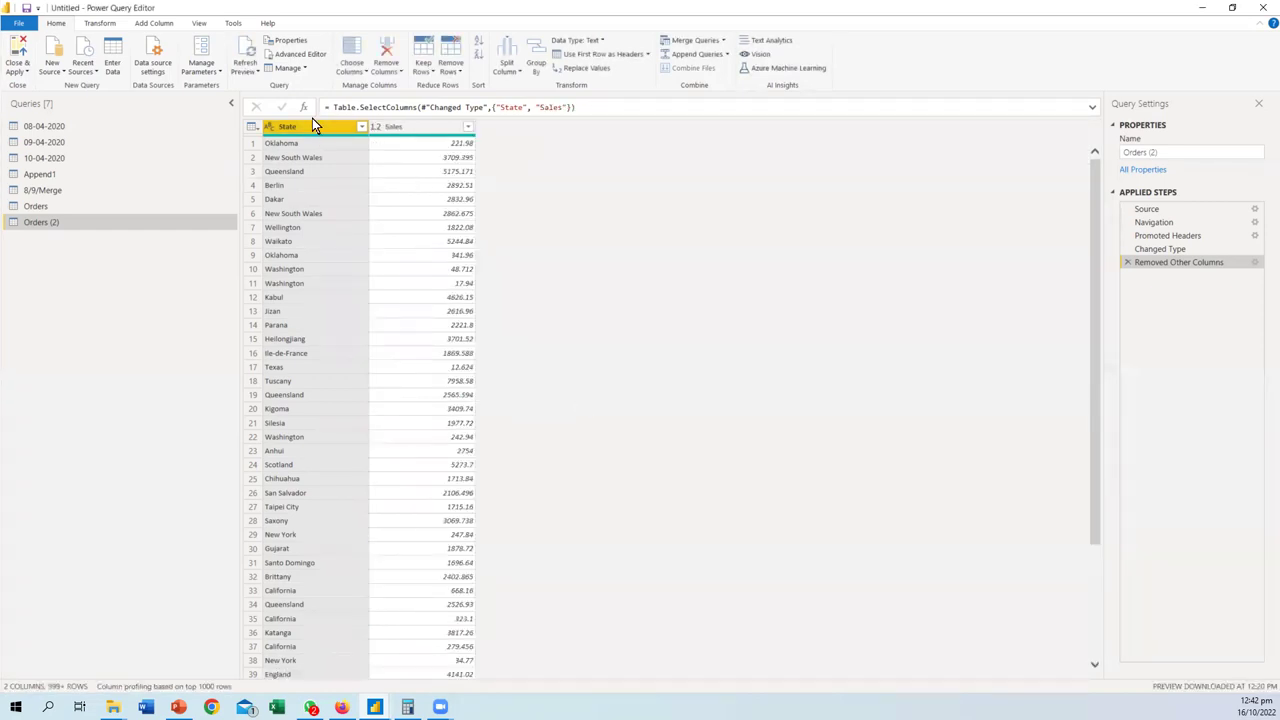
{"action": "left_click", "coordinate": [101, 24]}
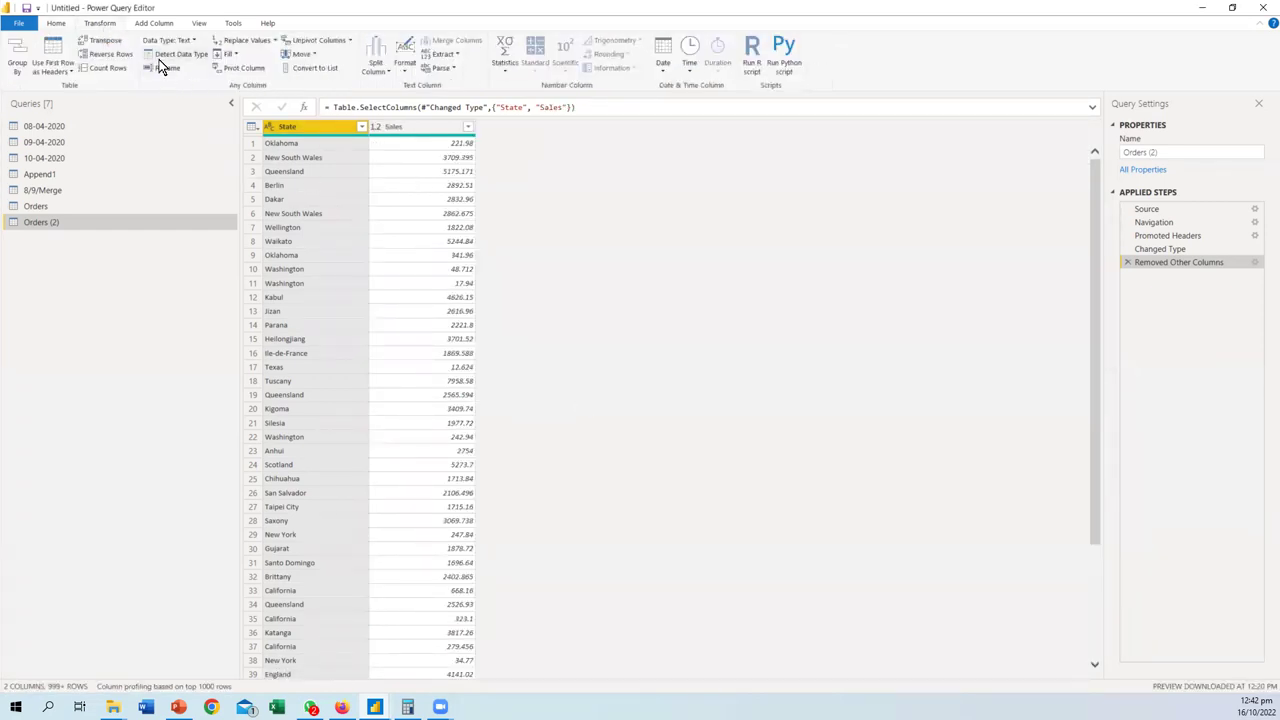
{"action": "left_click", "coordinate": [340, 41]}
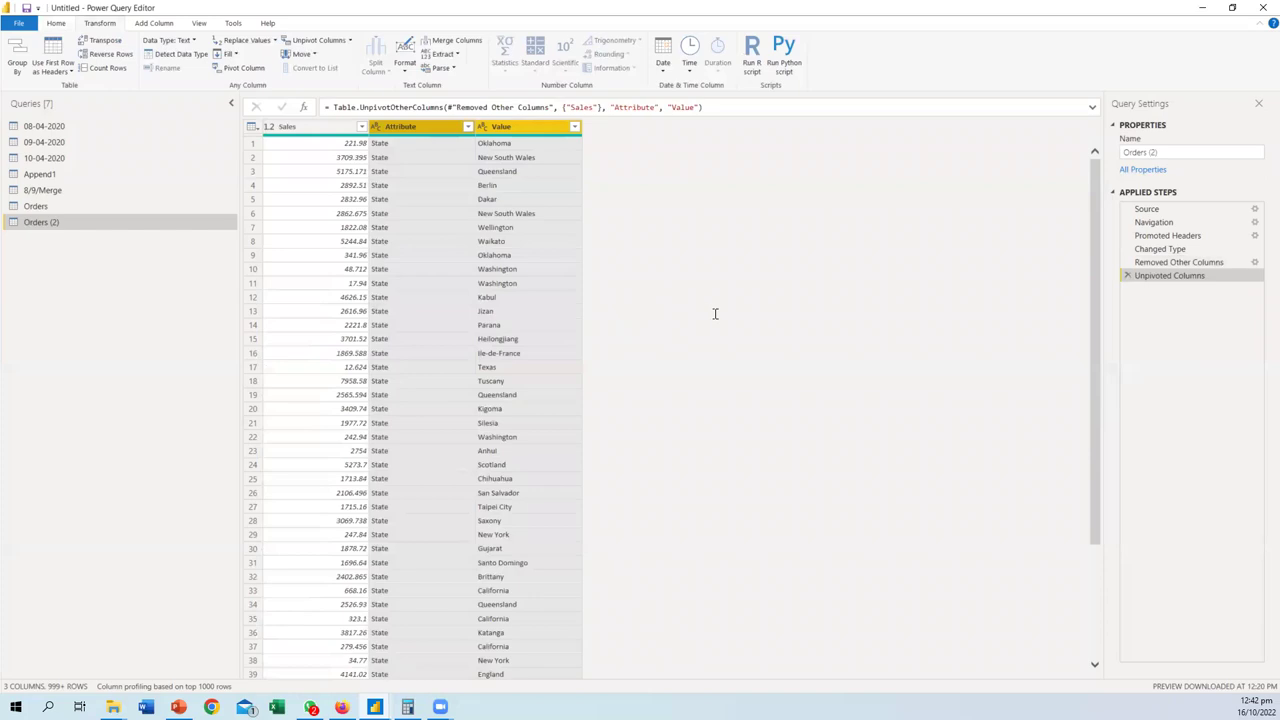
{"action": "left_click", "coordinate": [1127, 275]}
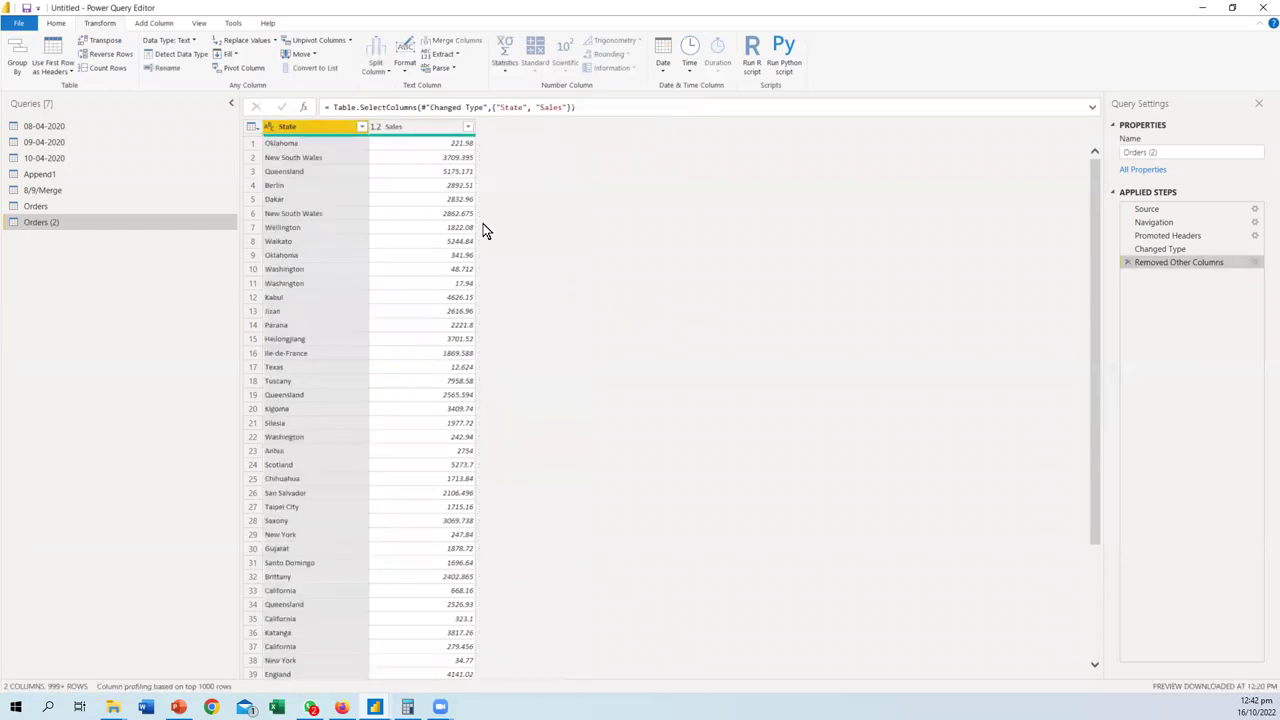
{"action": "left_click", "coordinate": [405, 129]}
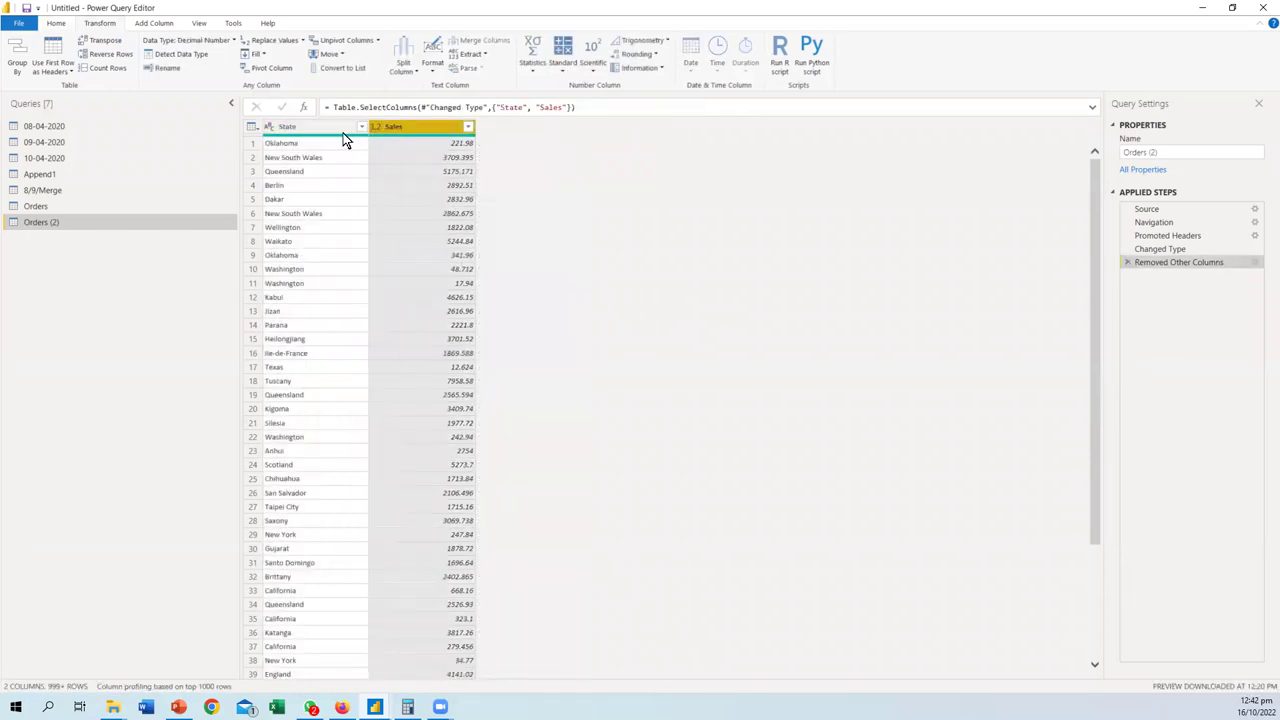
{"action": "left_click", "coordinate": [328, 130]}
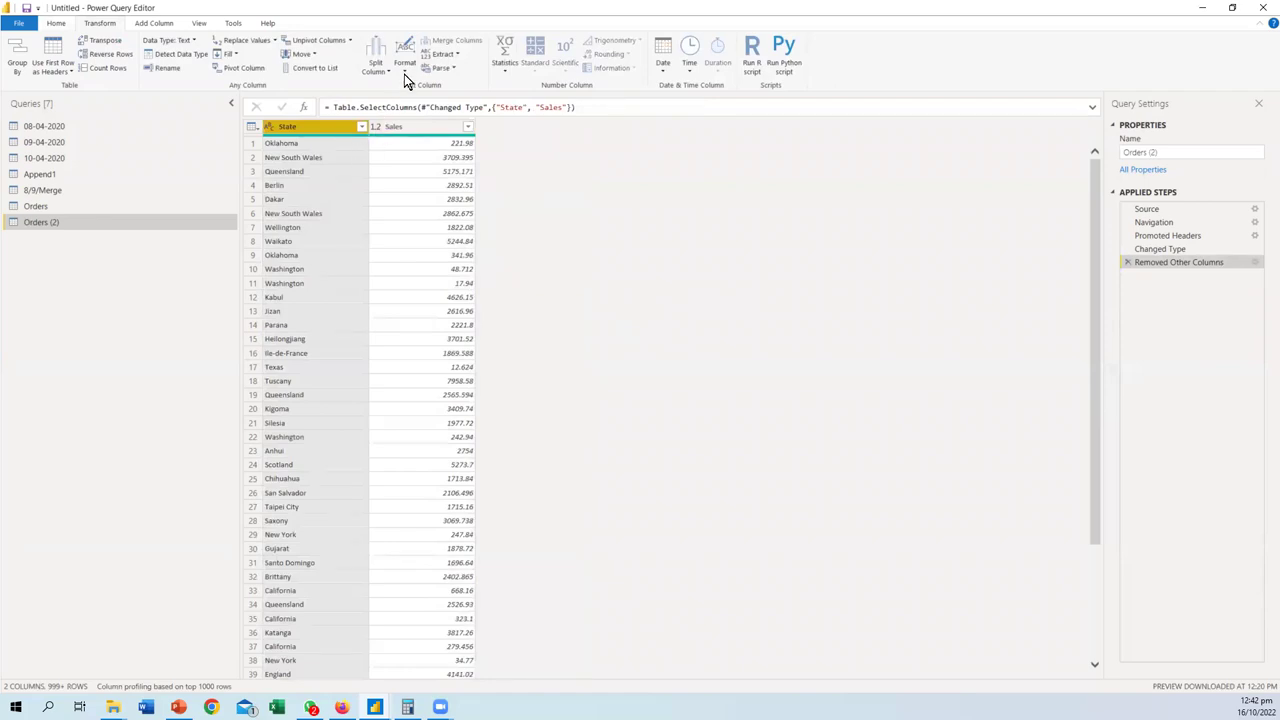
{"action": "left_click", "coordinate": [456, 54]}
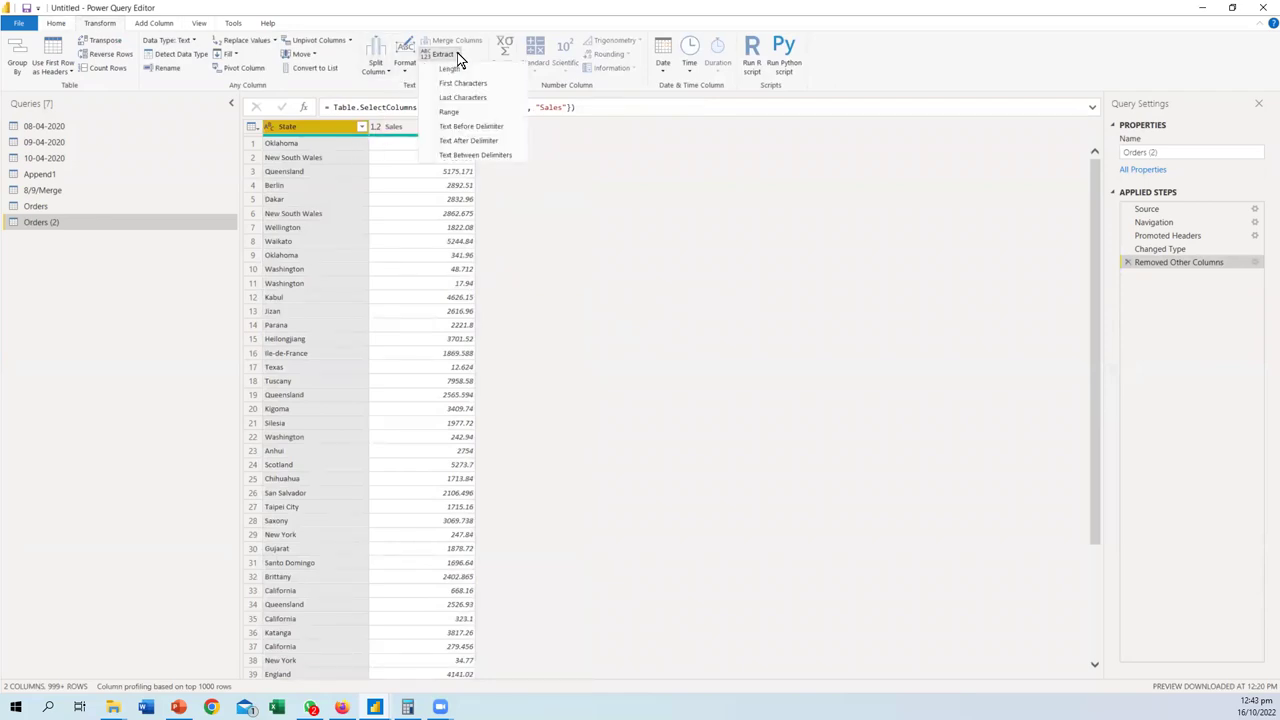
{"action": "left_click", "coordinate": [345, 40]}
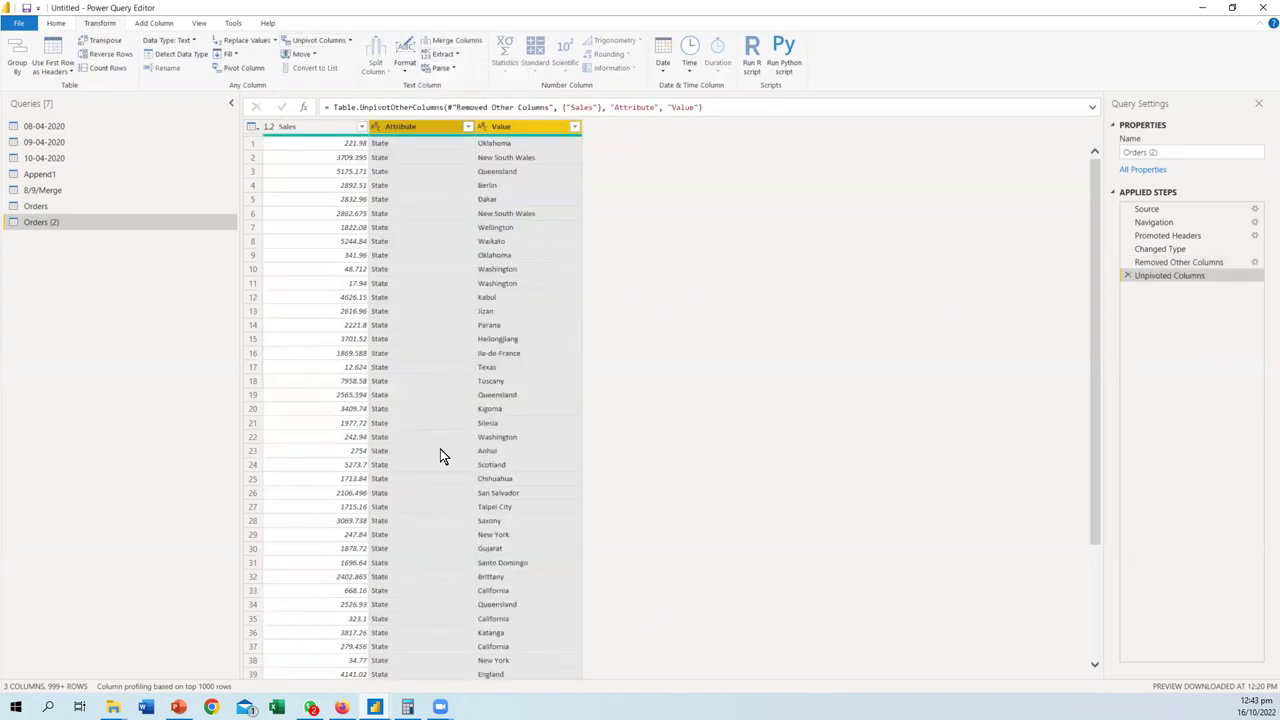
{"action": "scroll", "coordinate": [443, 456], "scroll_direction": "down", "scroll_amount": 20}
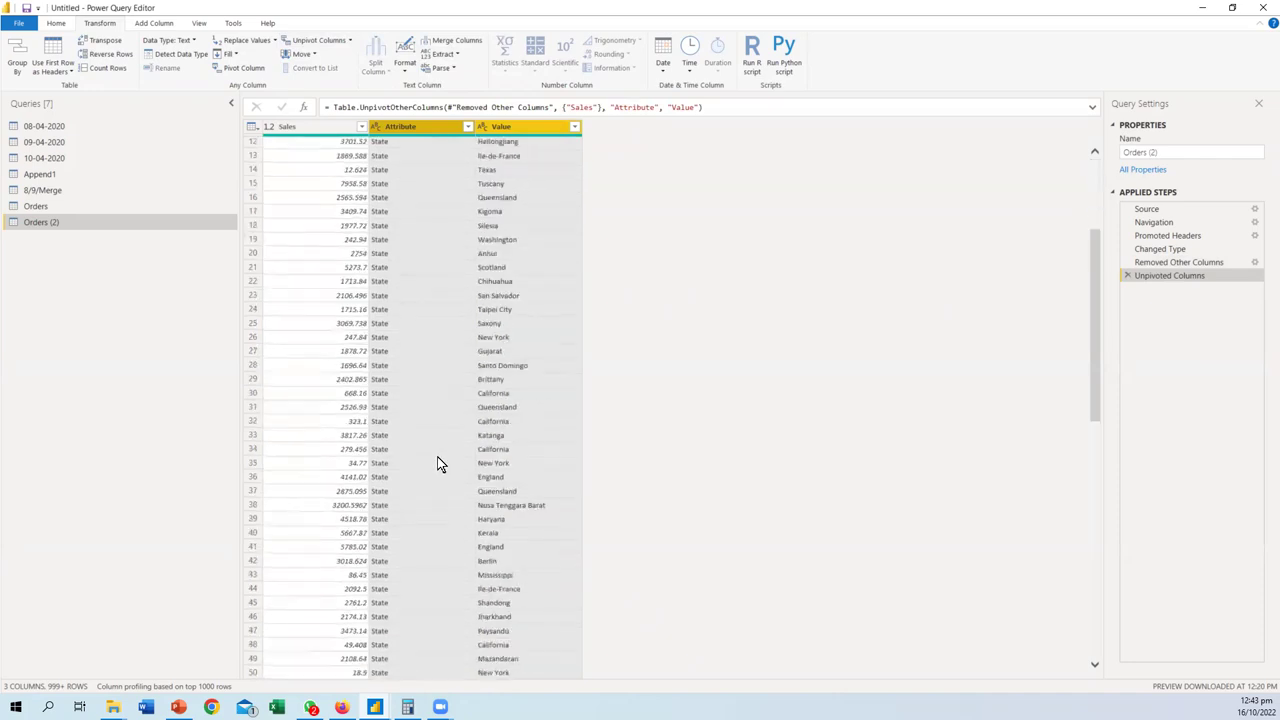
{"action": "scroll", "coordinate": [440, 466], "scroll_direction": "up", "scroll_amount": 20}
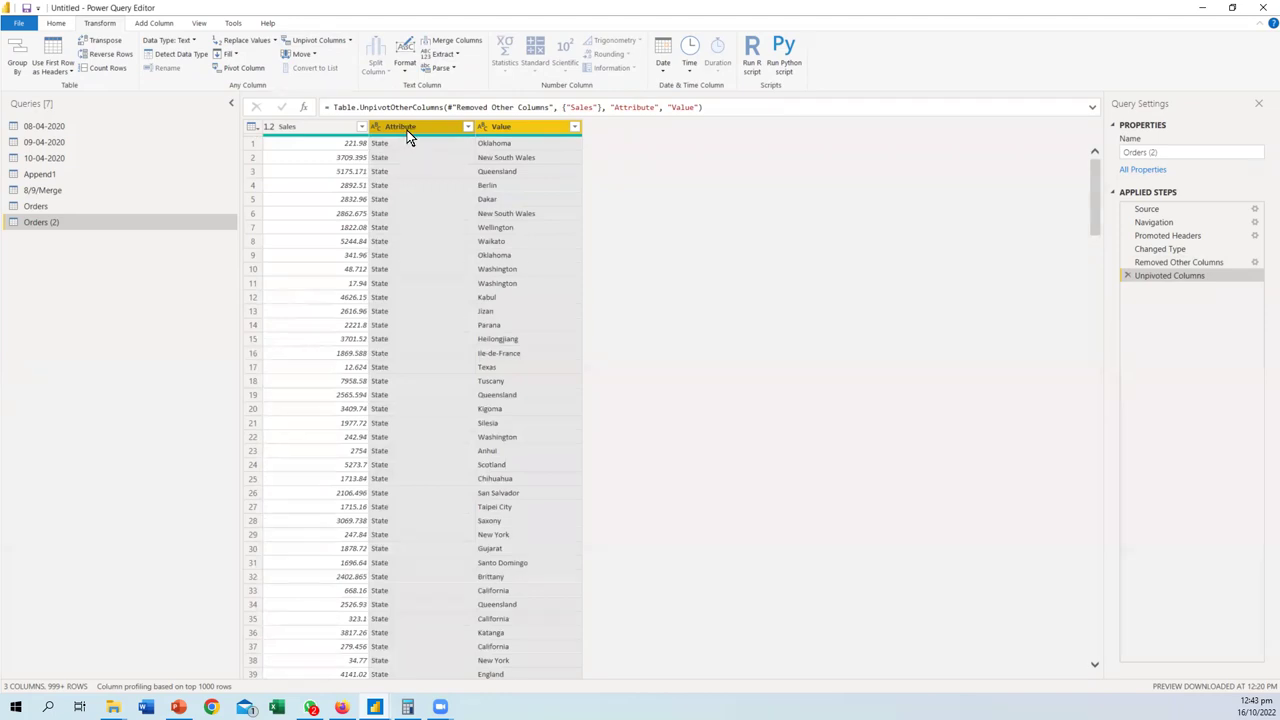
{"action": "mouse_move", "coordinate": [440, 692]}
{"action": "left_click", "coordinate": [1127, 275]}
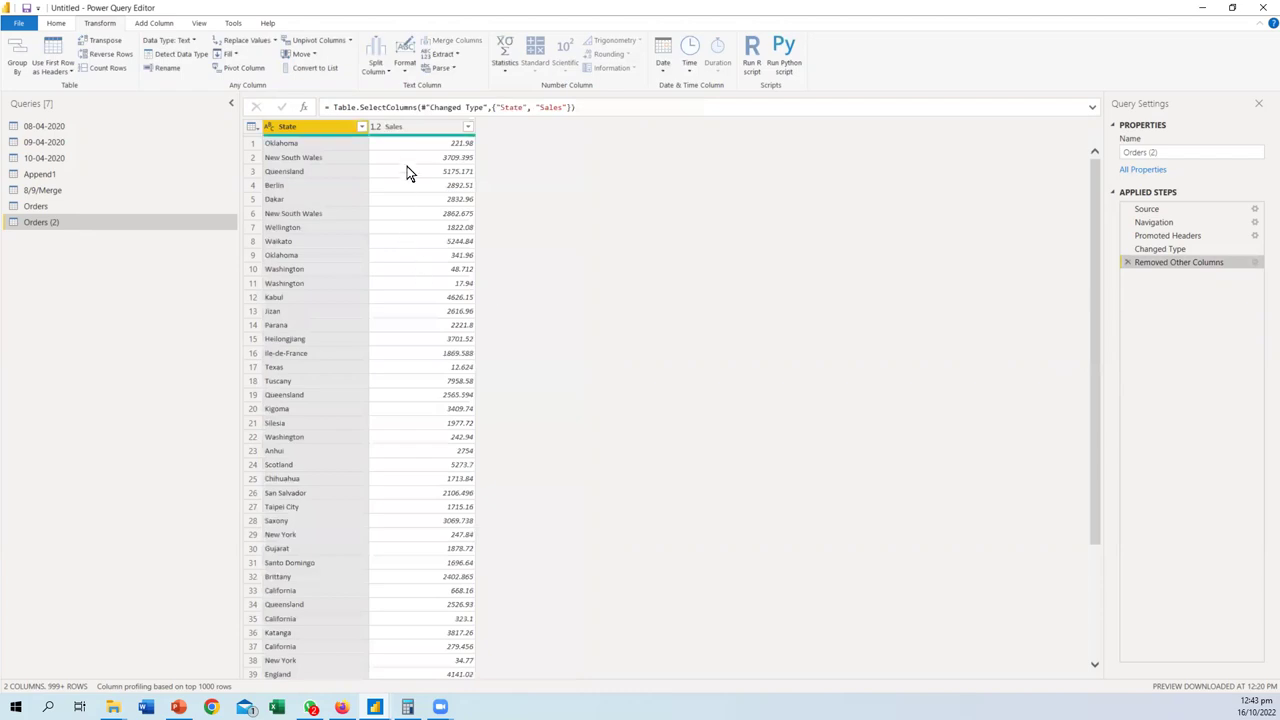
- Unpivot State and Sales in Orders (2), then delete that step and return to Orders
{"action": "left_click", "coordinate": [392, 127]}
{"action": "left_click", "coordinate": [307, 133]}
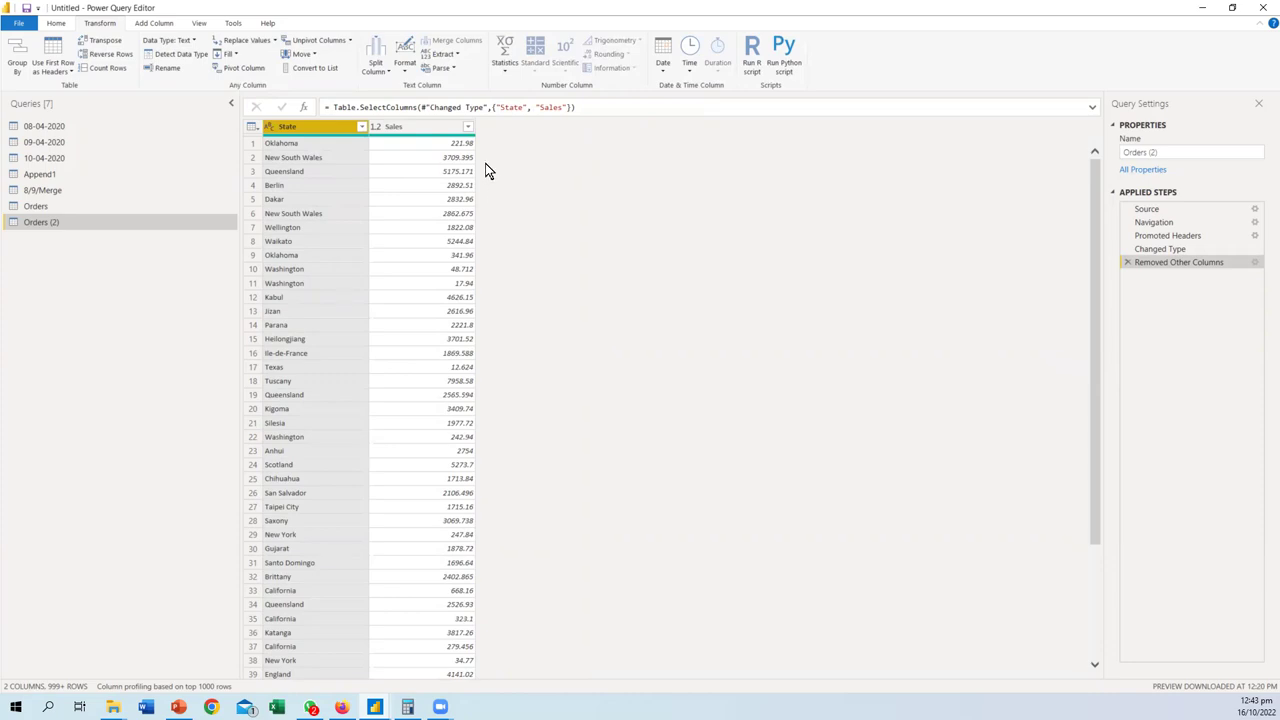
{"action": "left_click", "coordinate": [405, 128], "text": "ctrl"}
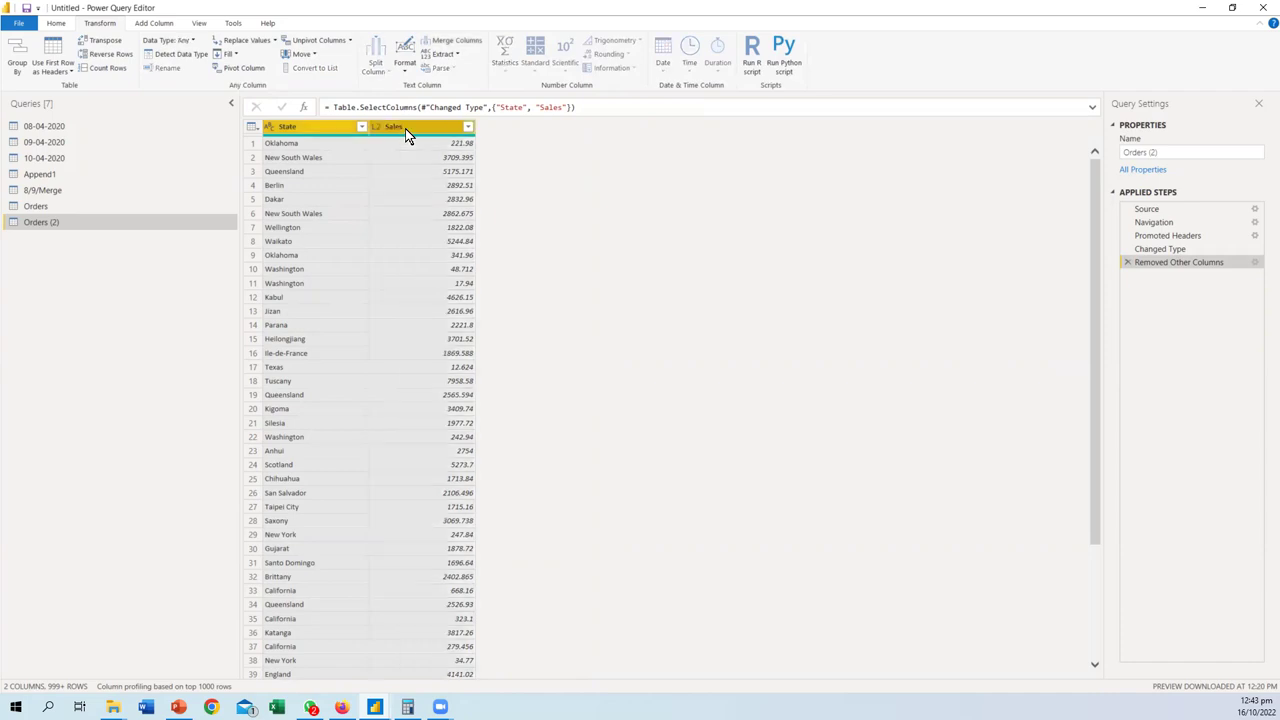
{"action": "left_click", "coordinate": [327, 42]}
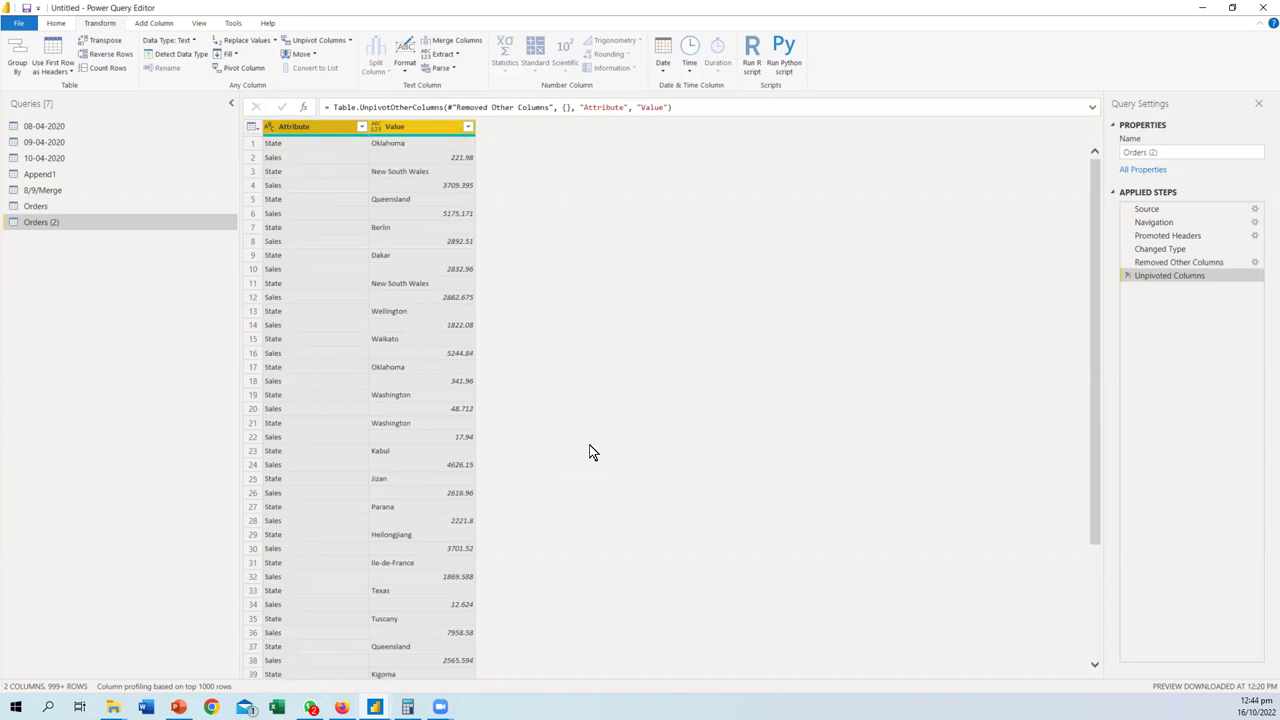
{"action": "left_click", "coordinate": [1128, 276]}
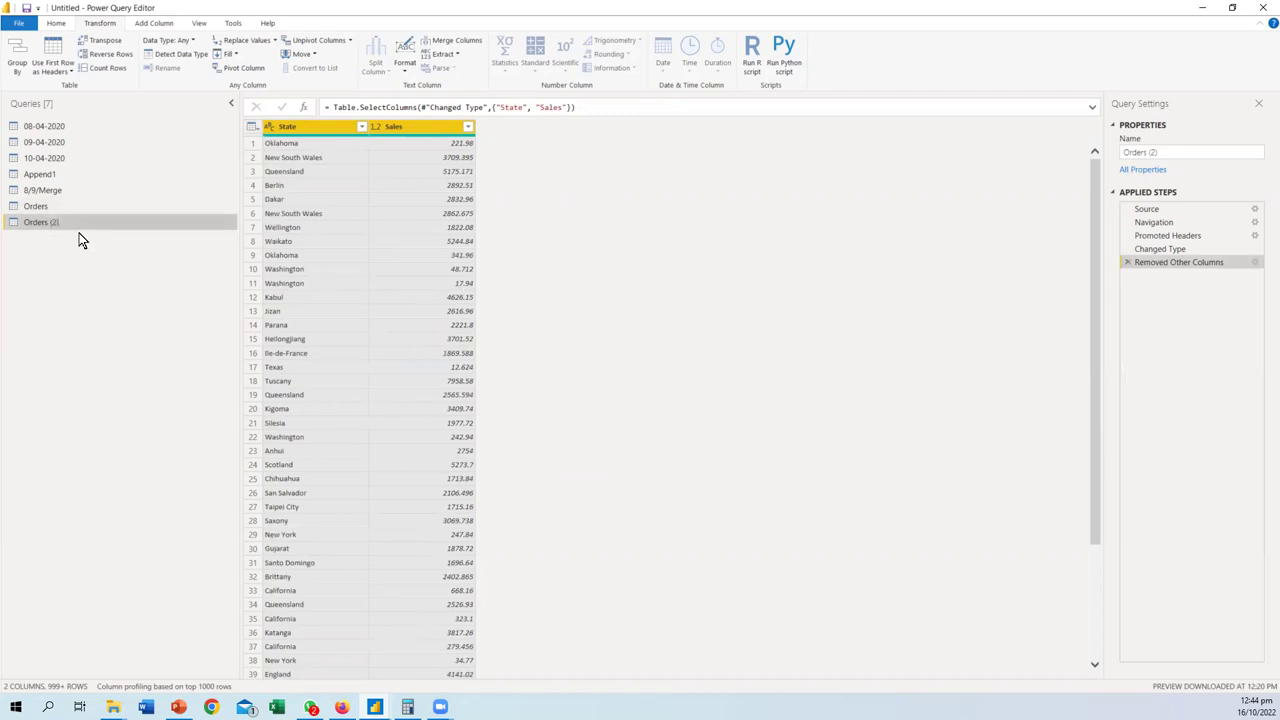
{"action": "left_click", "coordinate": [48, 205]}
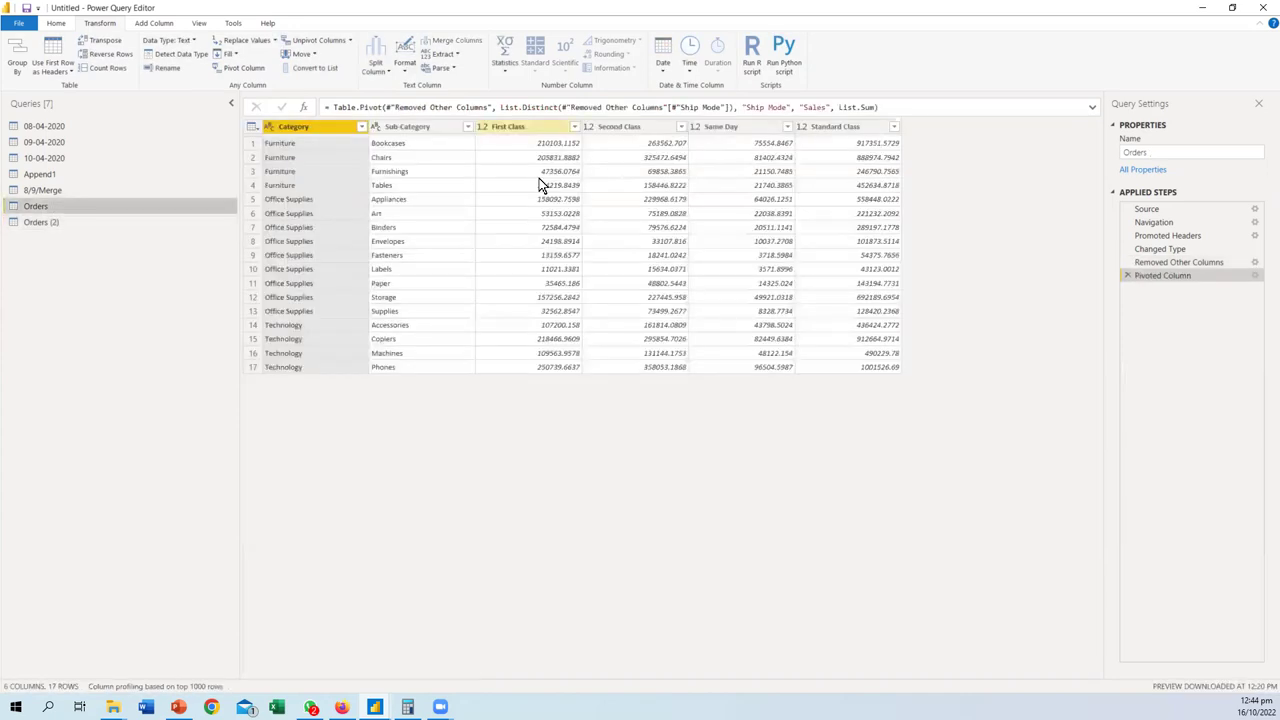
- Delete the old Orders (2) query and paste a fresh copy of the pivoted Orders query
{"action": "left_click", "coordinate": [40, 222]}
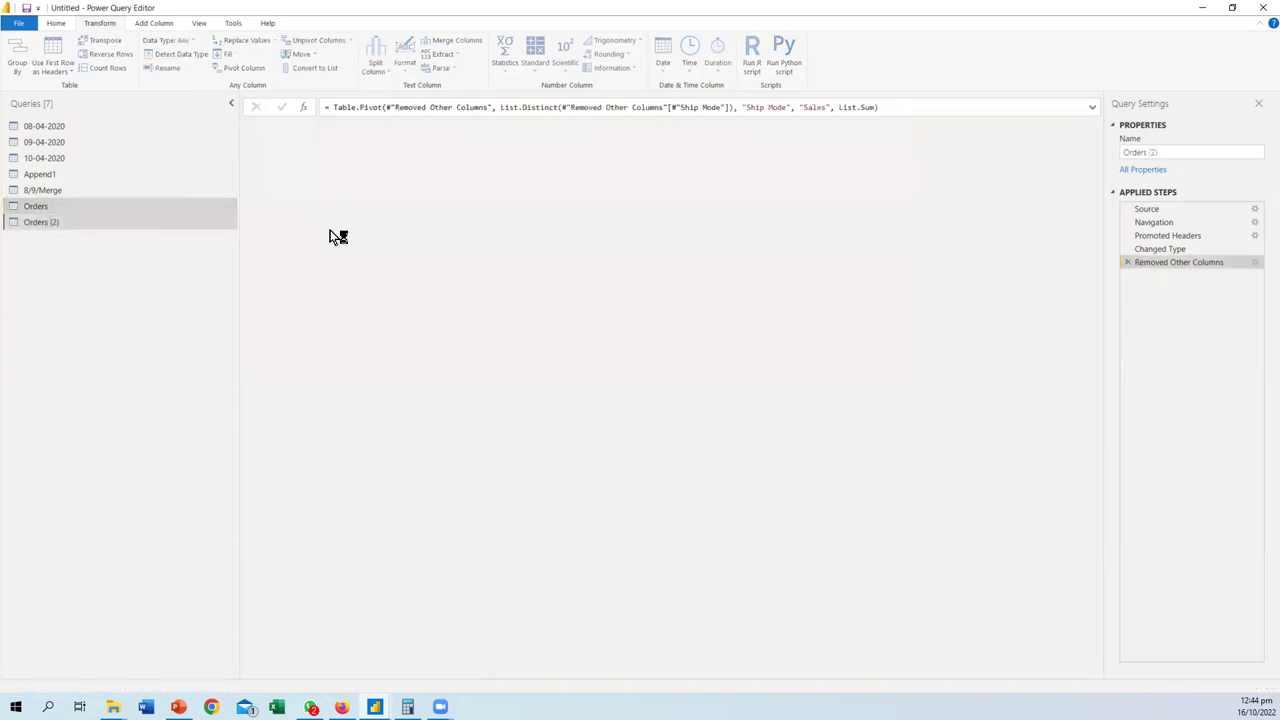
{"action": "left_click", "coordinate": [100, 206]}
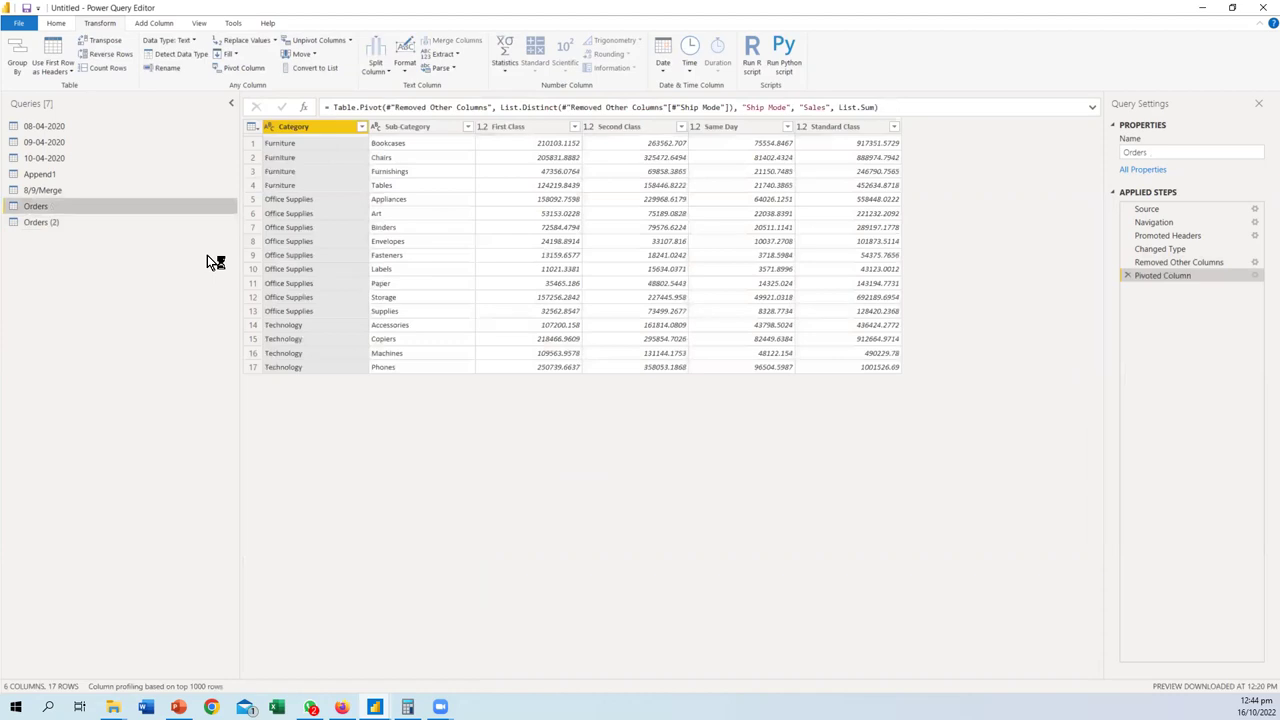
{"action": "left_click", "coordinate": [52, 223]}
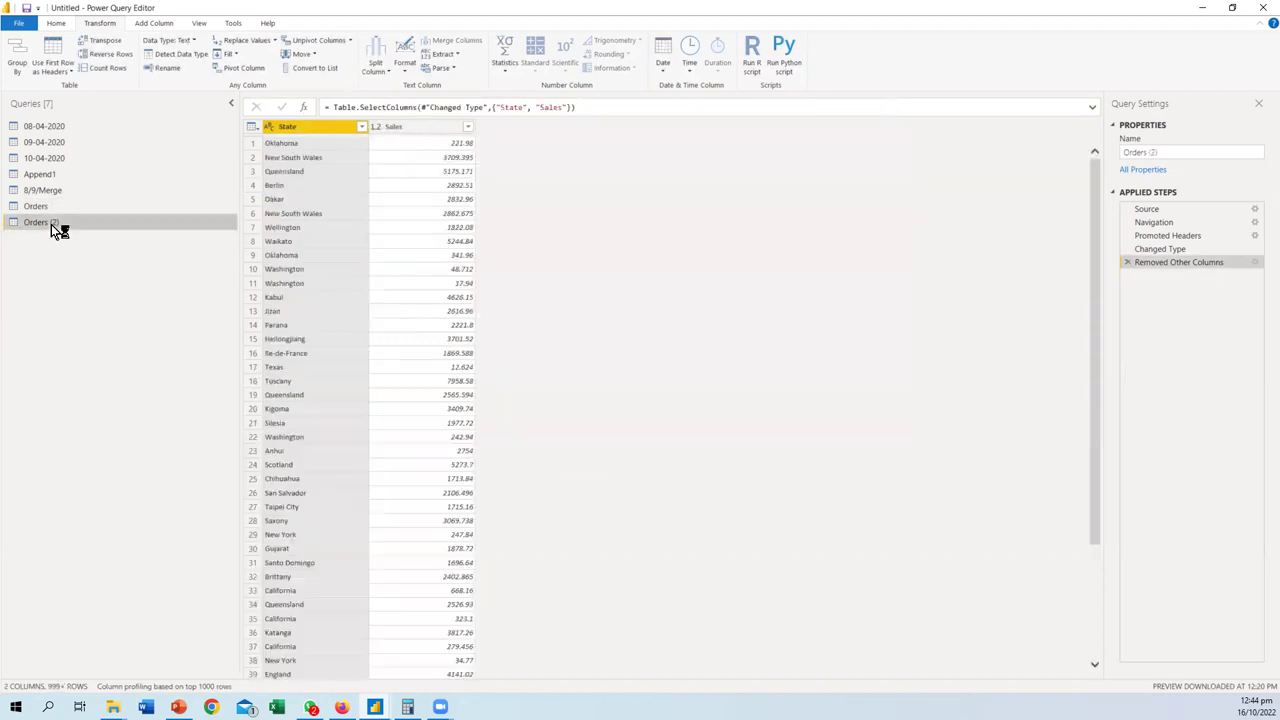
{"action": "key", "text": "Delete"}
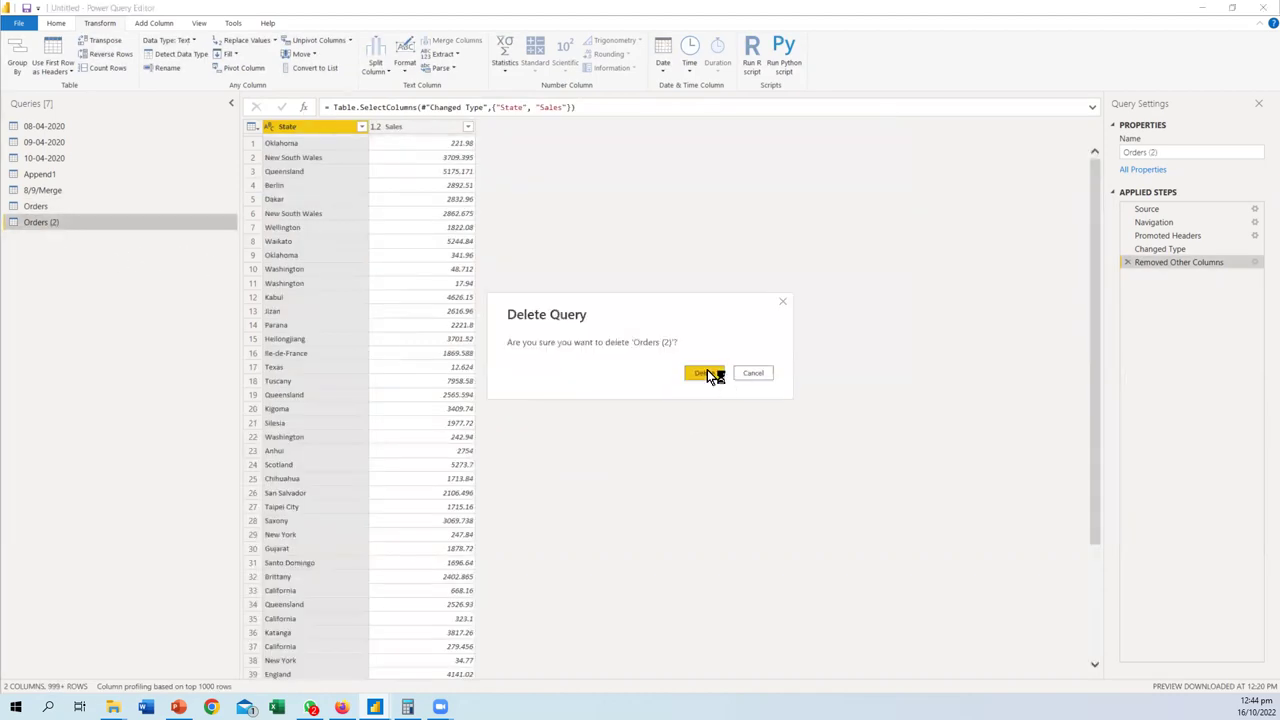
{"action": "left_click", "coordinate": [704, 373]}
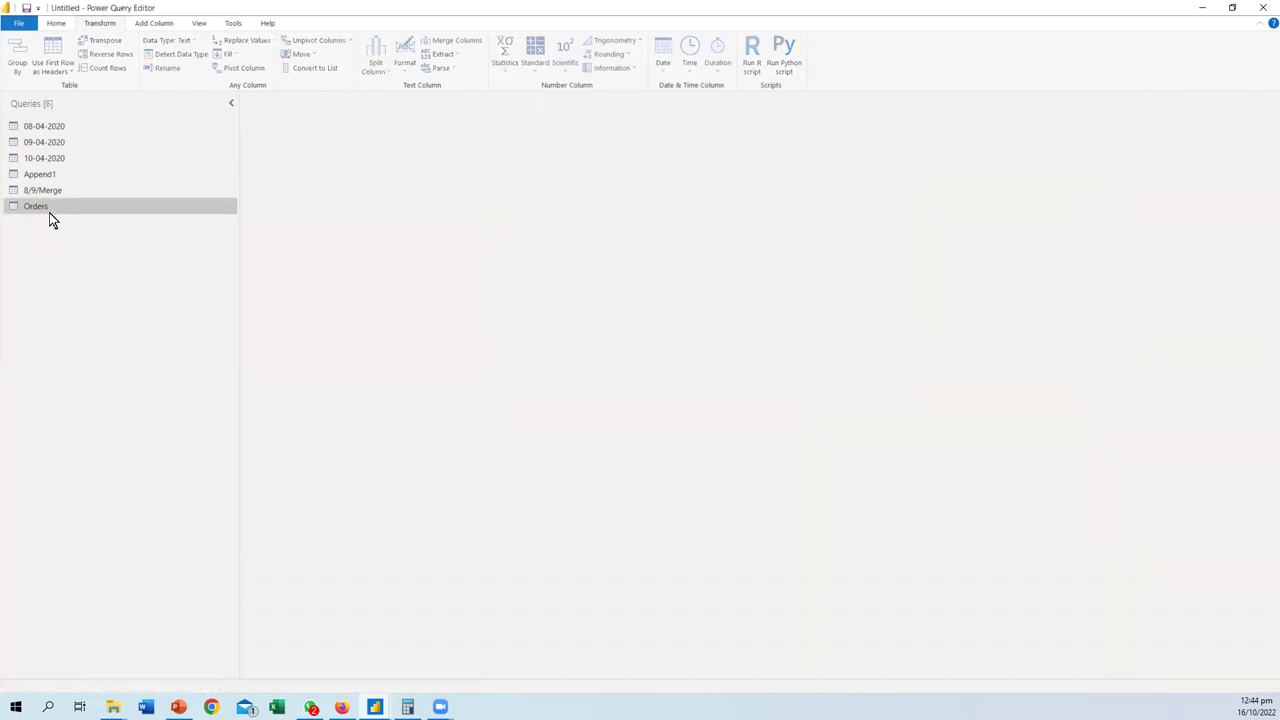
{"action": "left_click", "coordinate": [44, 213]}
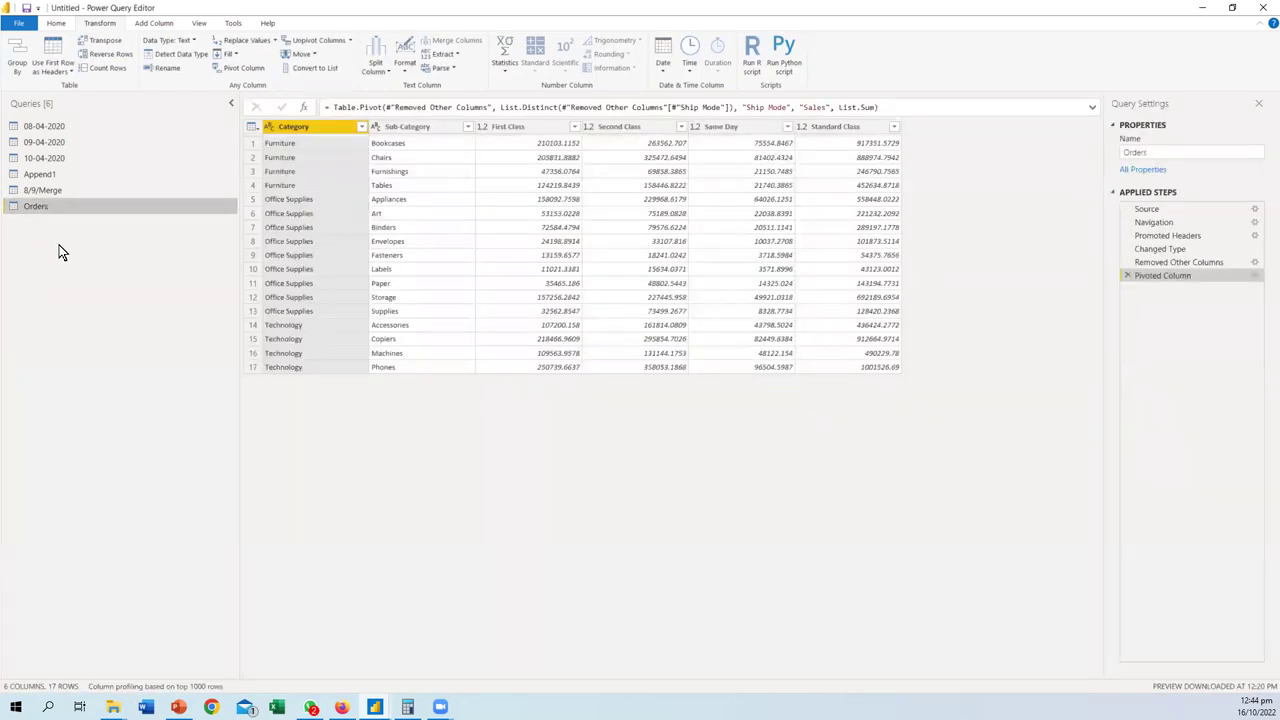
{"action": "key", "text": "ctrl+v"}
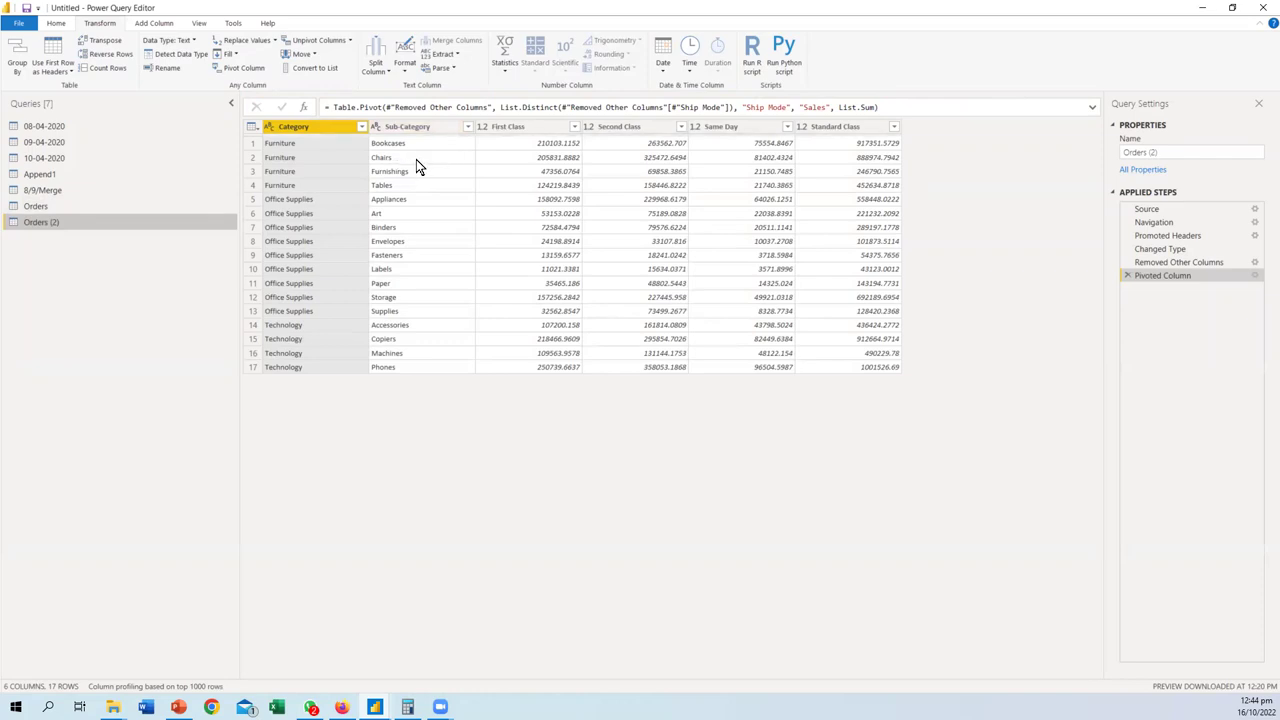
- Unpivot the First Class, Second Class, Same Day and Standard Class columns into Attribute/Value rows
{"action": "left_click", "coordinate": [518, 127]}
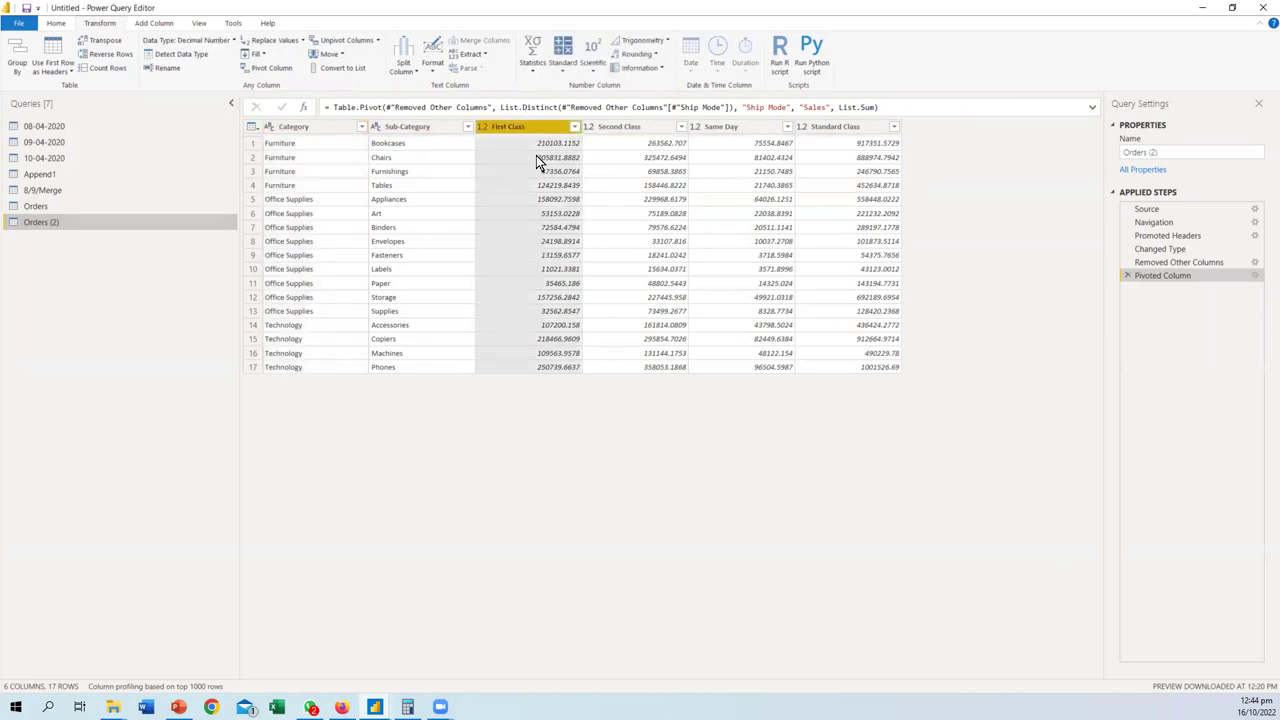
{"action": "left_click", "coordinate": [625, 127], "text": "ctrl"}
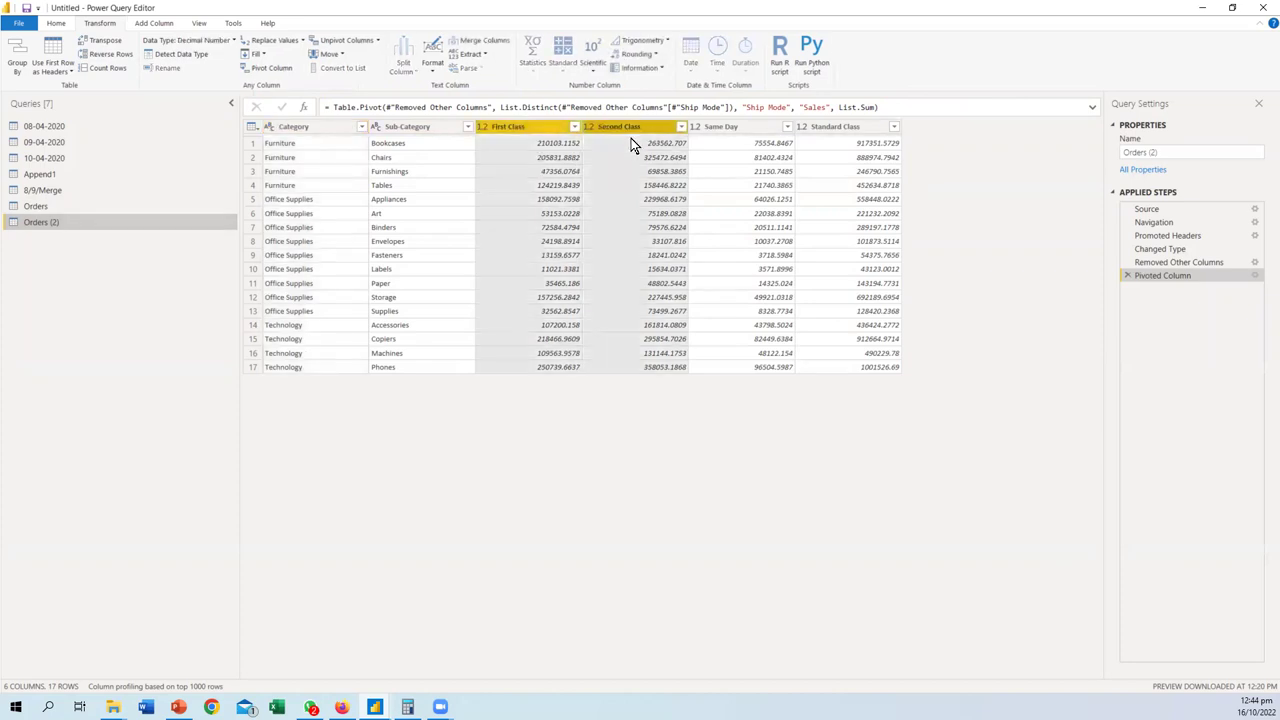
{"action": "left_click", "coordinate": [741, 127], "text": "ctrl"}
{"action": "left_click", "coordinate": [828, 127], "text": "ctrl"}
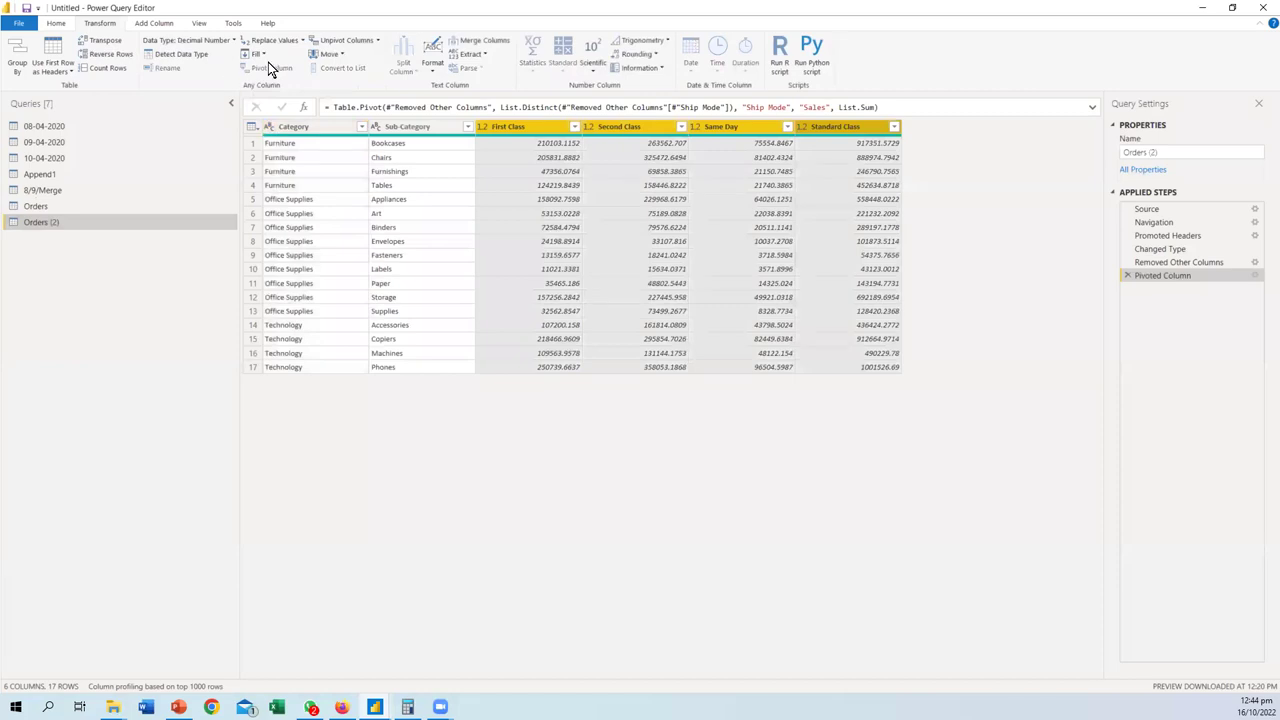
{"action": "left_click", "coordinate": [379, 44]}
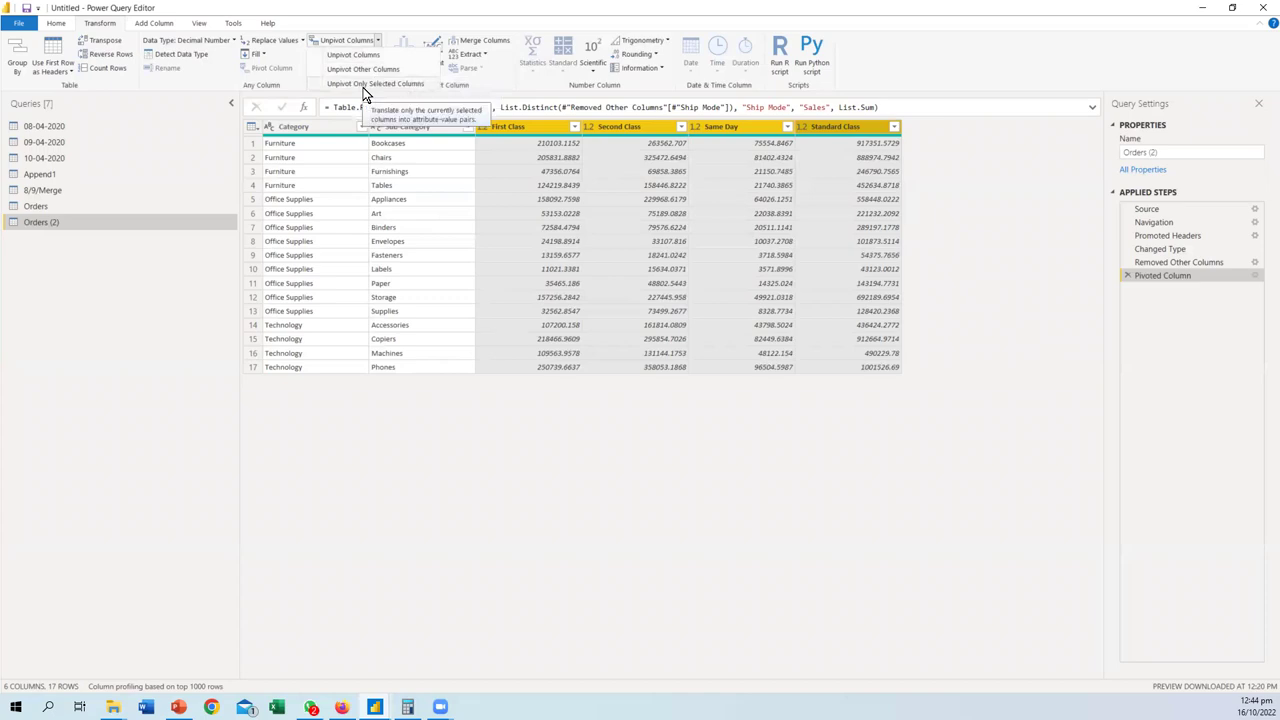
{"action": "left_click", "coordinate": [364, 68]}
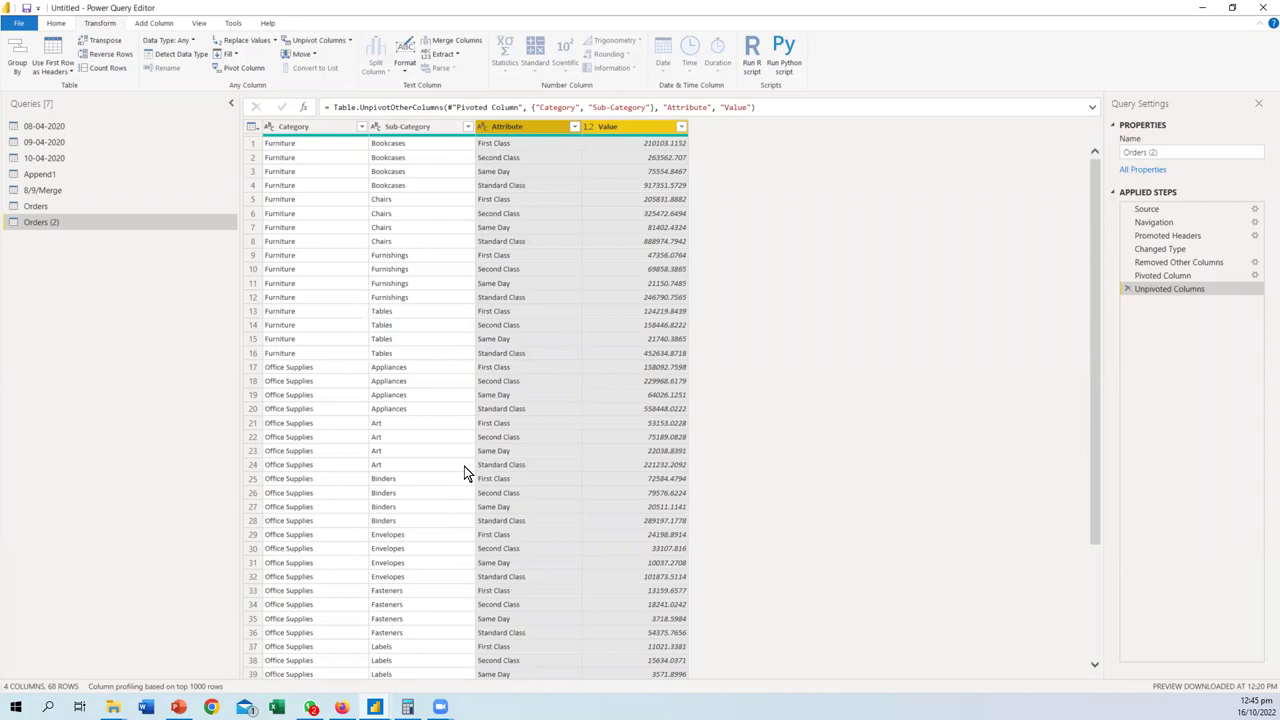
{"action": "scroll", "coordinate": [464, 472], "scroll_direction": "down", "scroll_amount": 10}
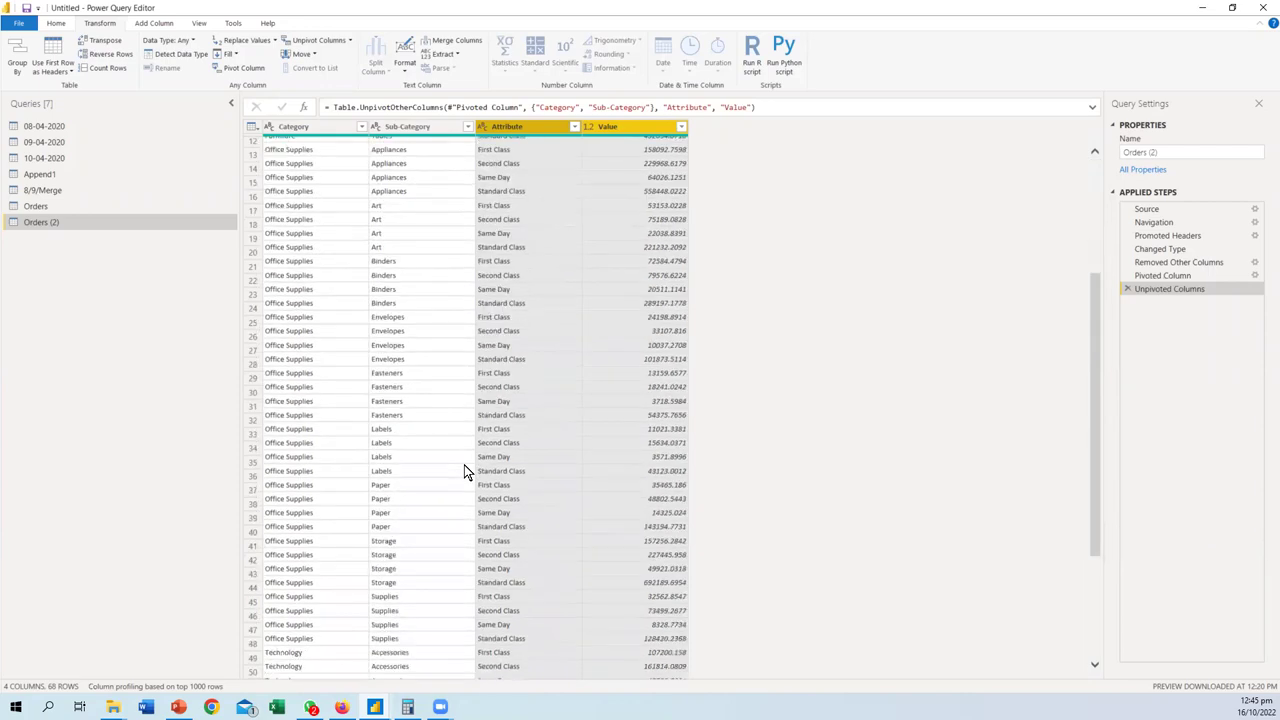
{"action": "scroll", "coordinate": [464, 472], "scroll_direction": "up", "scroll_amount": 10}
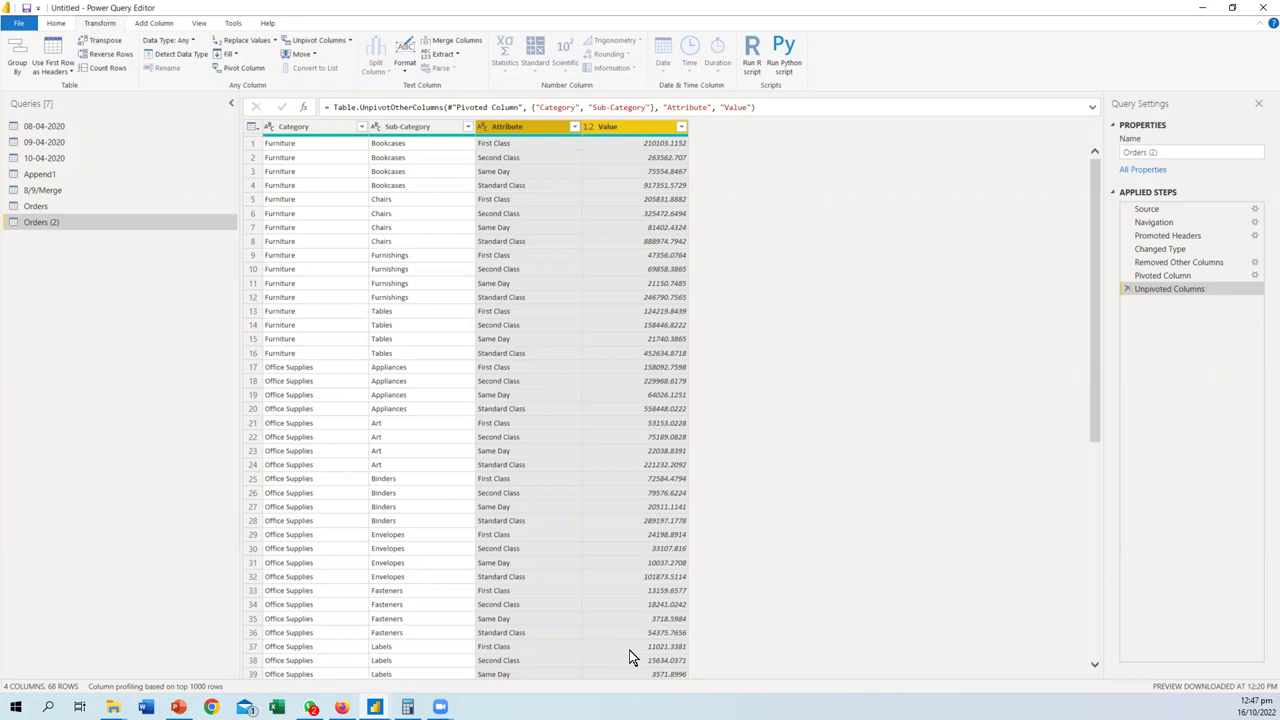
{"action": "left_click", "coordinate": [351, 41]}
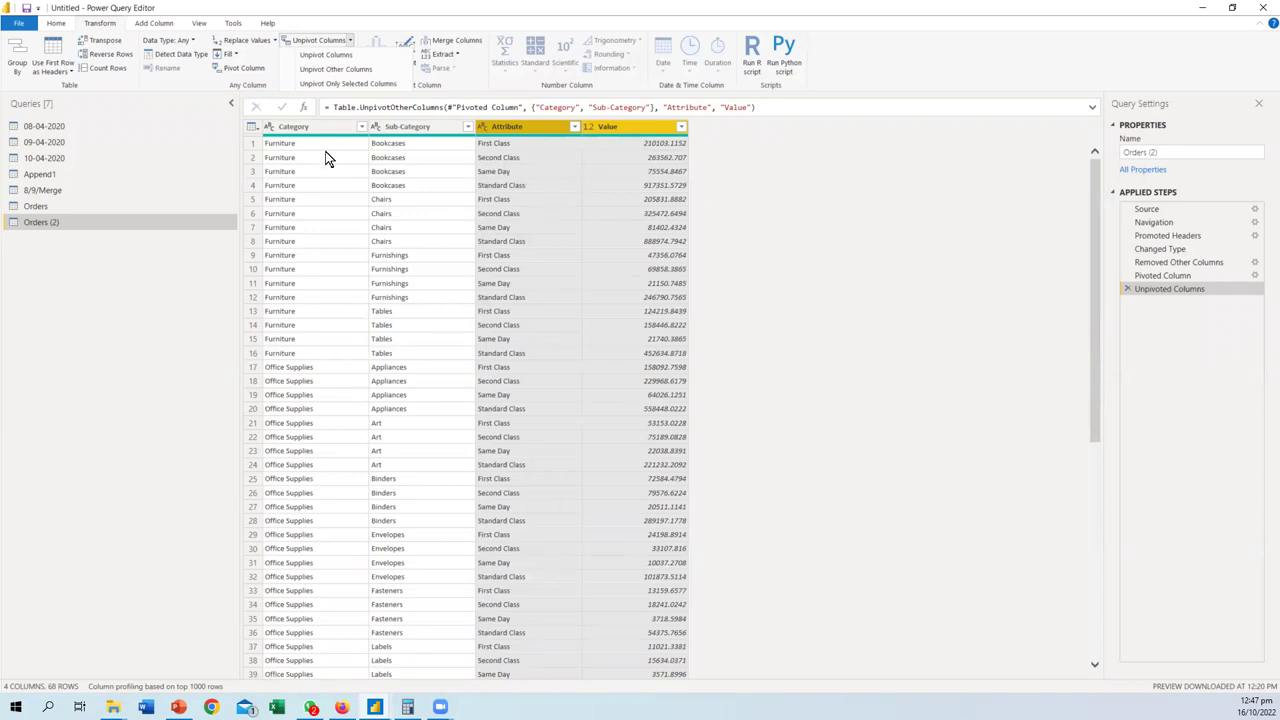
- Step through Orders (2)'s Applied Steps from Source to Pivoted Column, previewing each one
{"action": "left_click", "coordinate": [1167, 205]}
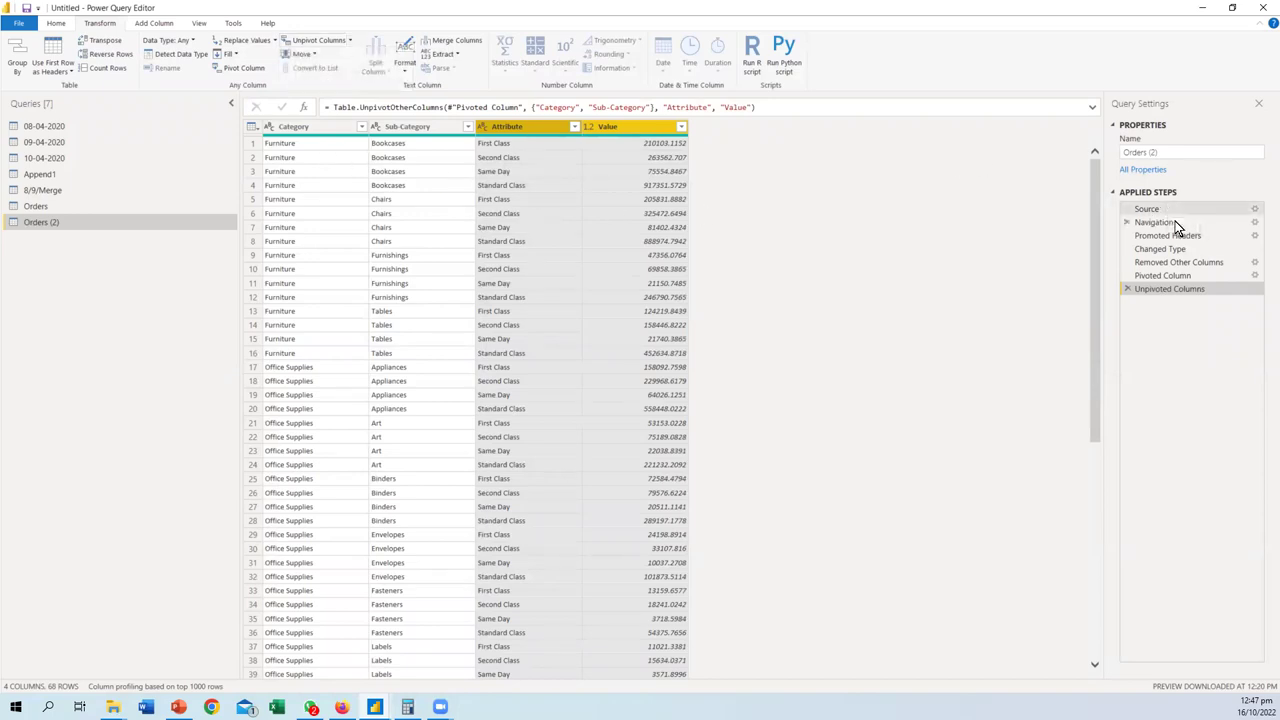
{"action": "left_click", "coordinate": [1173, 208]}
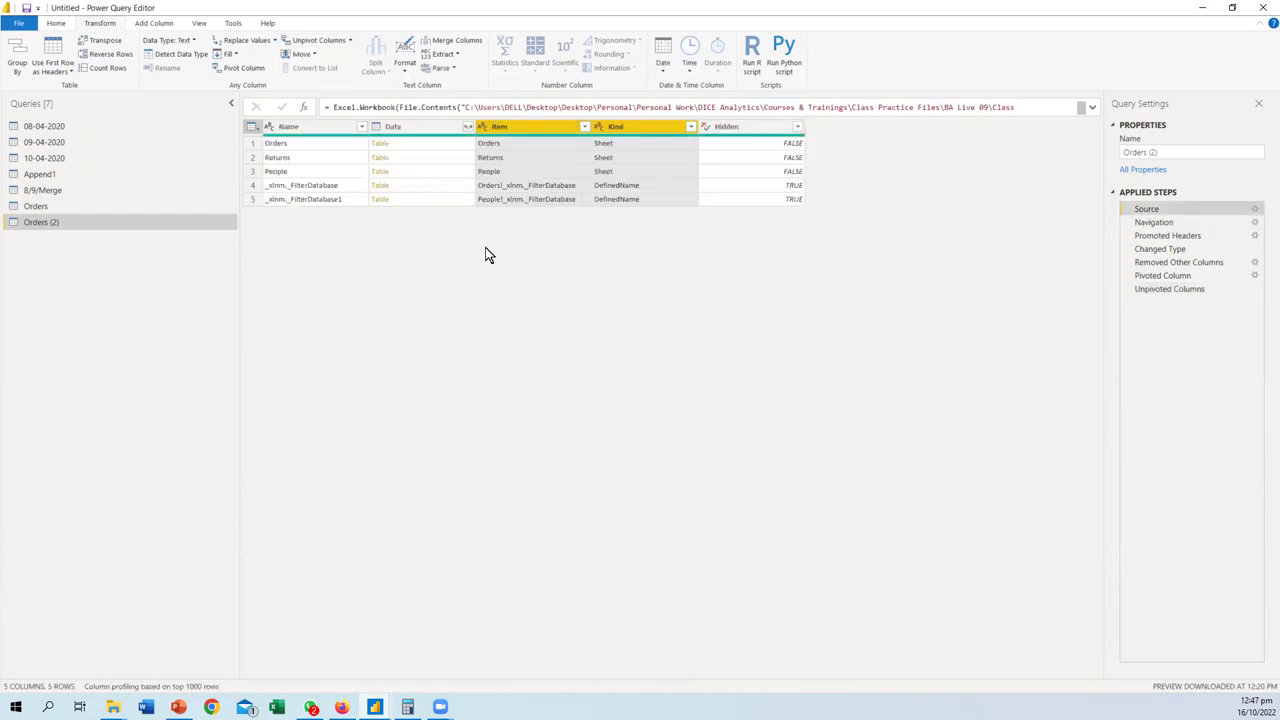
{"action": "left_click", "coordinate": [1158, 234]}
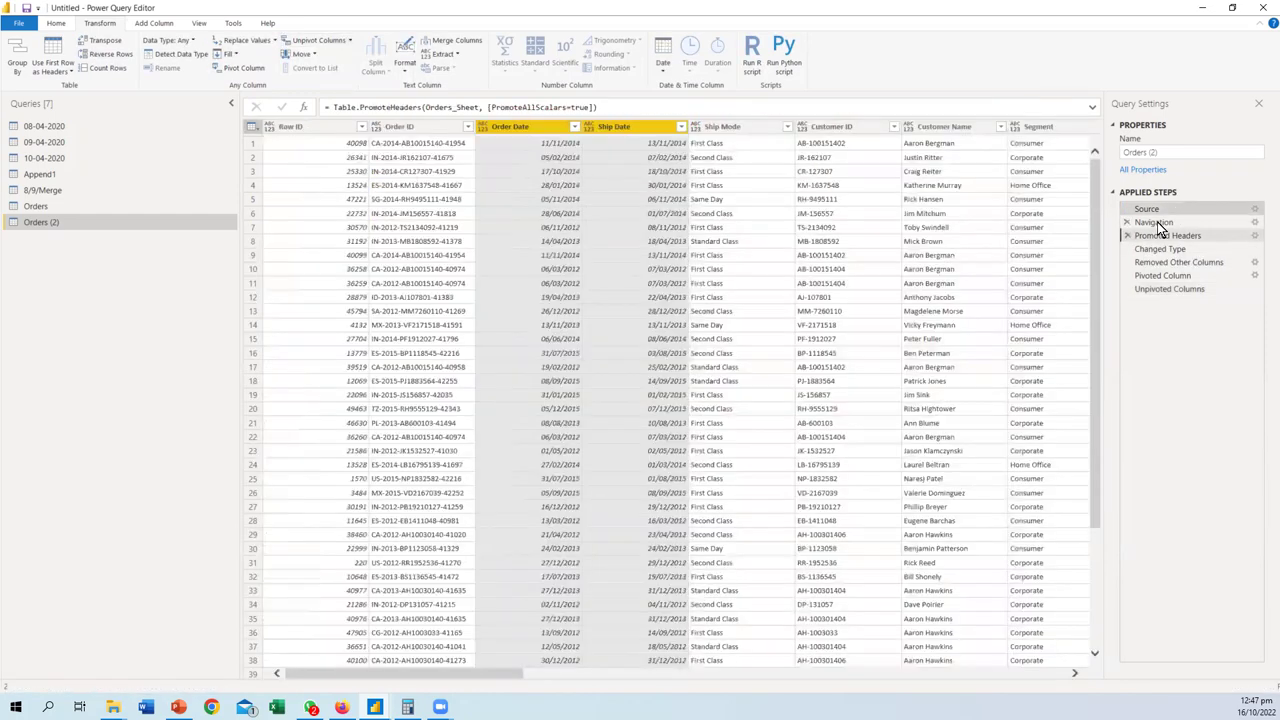
{"action": "left_click", "coordinate": [1158, 224]}
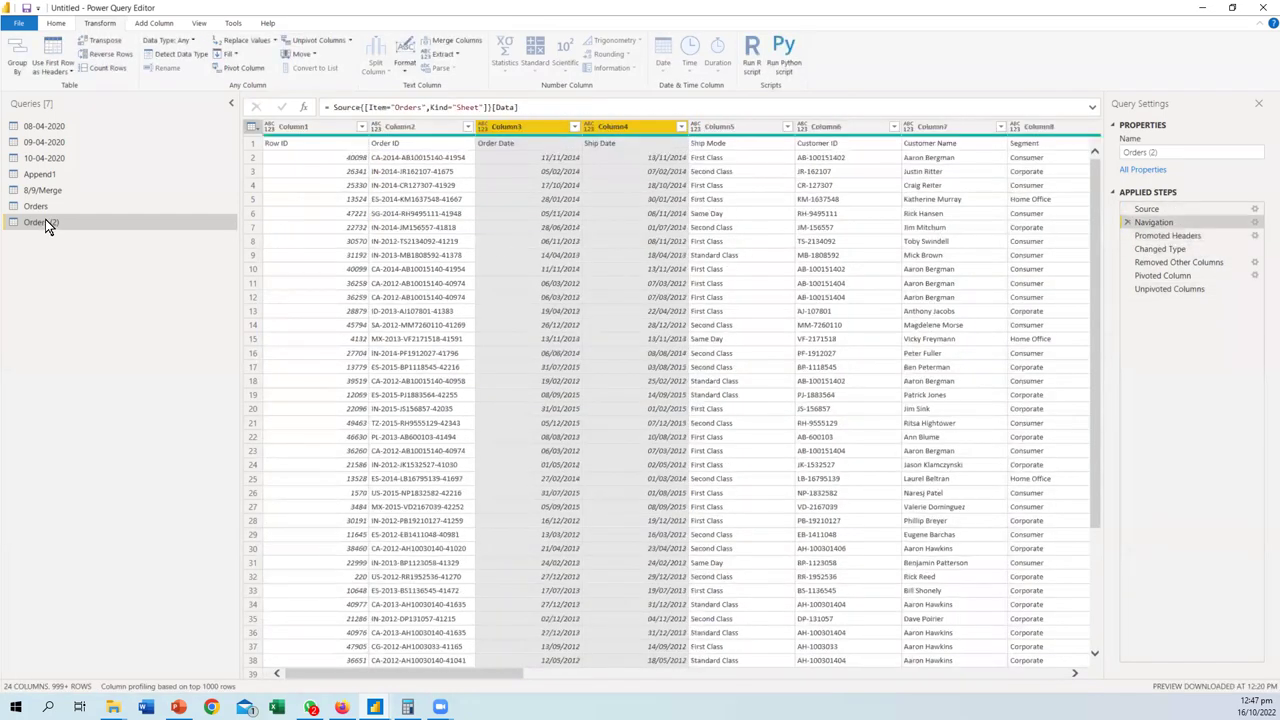
{"action": "left_click", "coordinate": [1158, 237]}
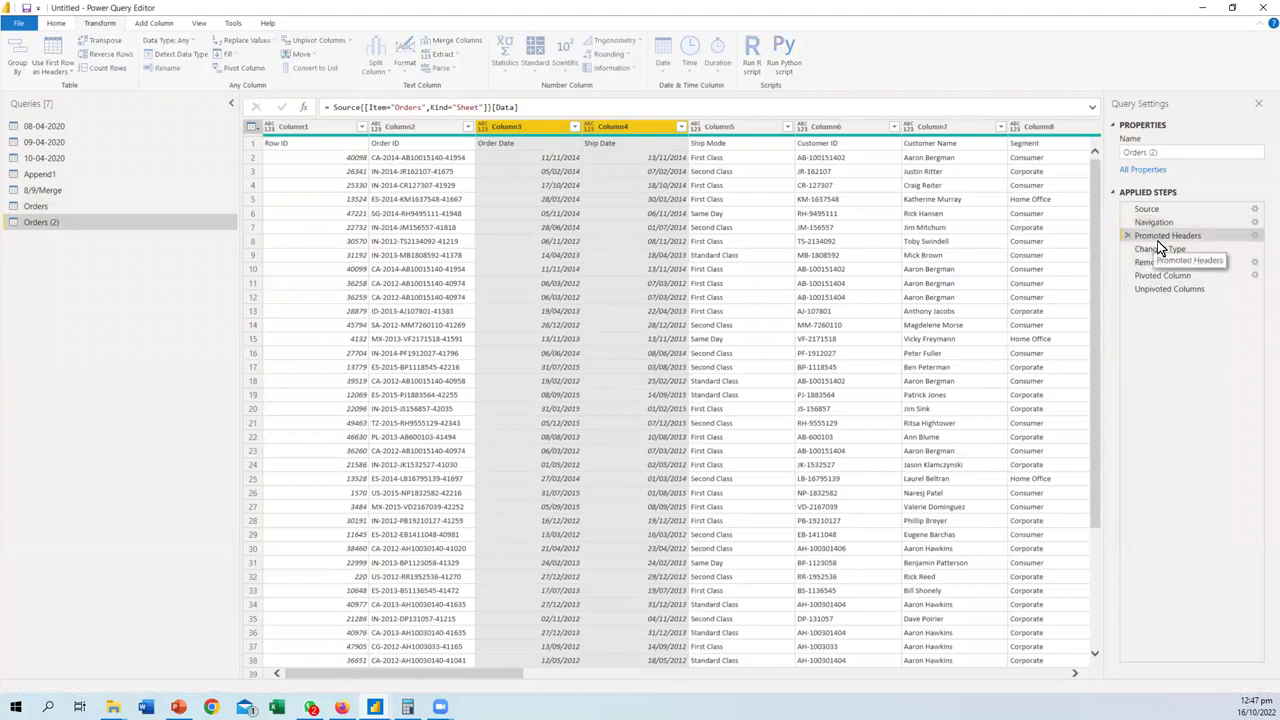
{"action": "left_click", "coordinate": [1165, 249]}
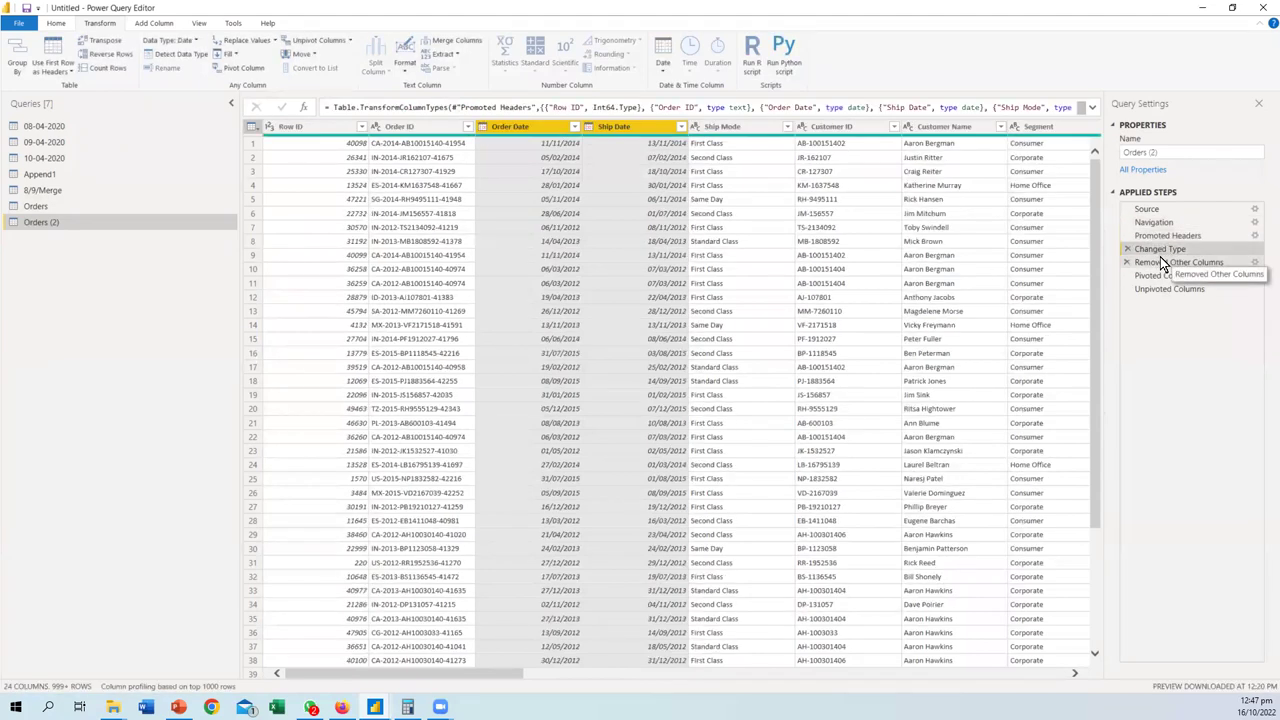
{"action": "left_click", "coordinate": [1156, 264]}
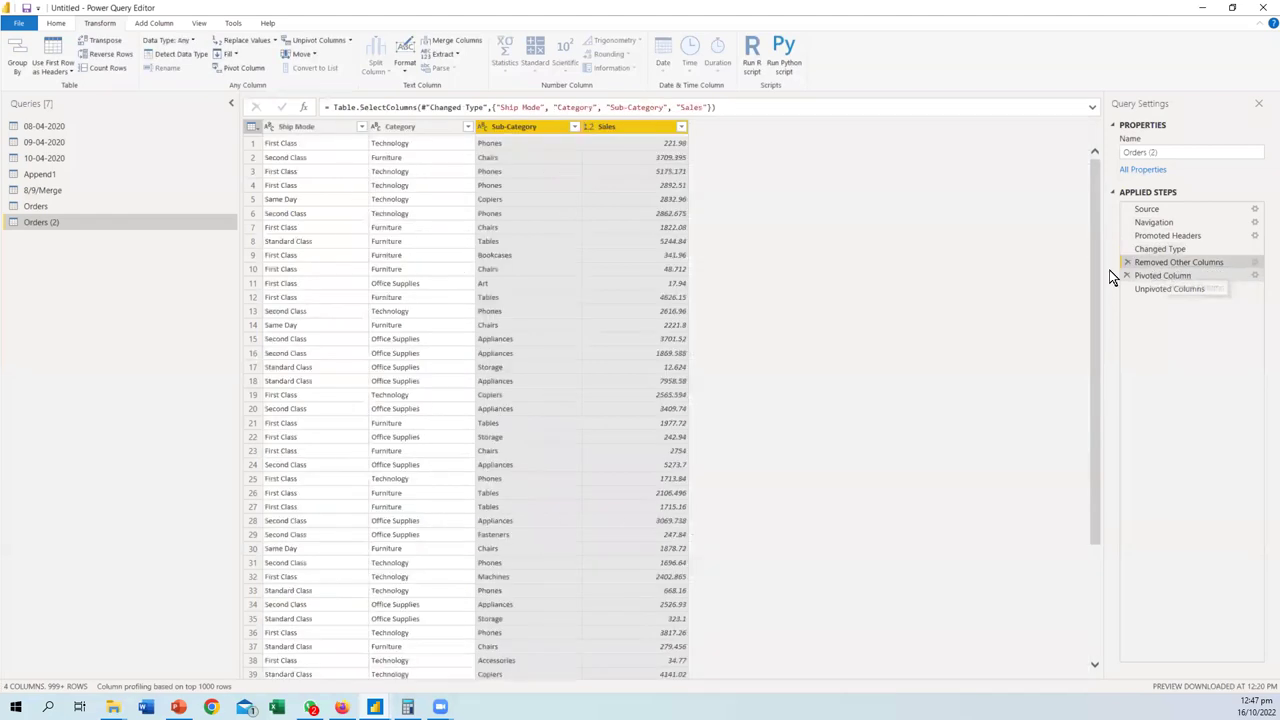
{"action": "left_click", "coordinate": [1150, 275]}
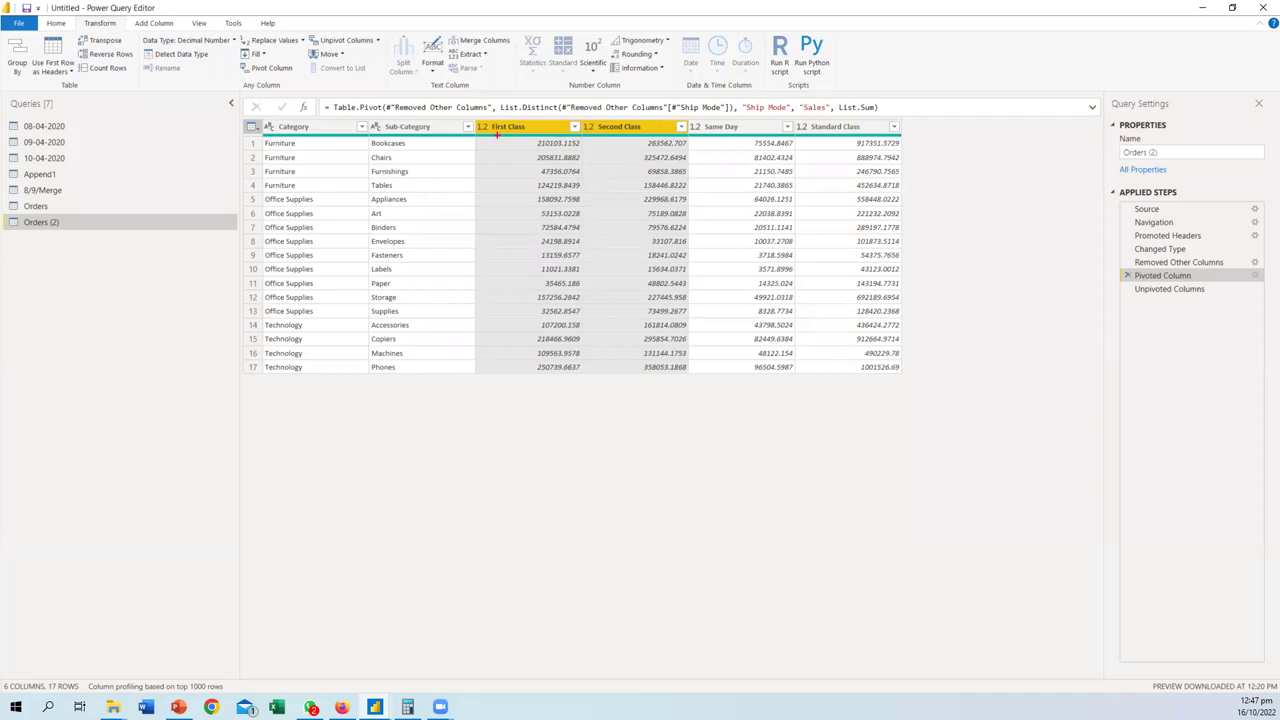
- Mark up the Furniture row and First Class header with the pen, clear it, and preview Unpivoted Columns
{"action": "left_click_drag", "start_coordinate": [263, 150], "coordinate": [411, 153]}
{"action": "left_click_drag", "start_coordinate": [489, 133], "coordinate": [783, 133]}
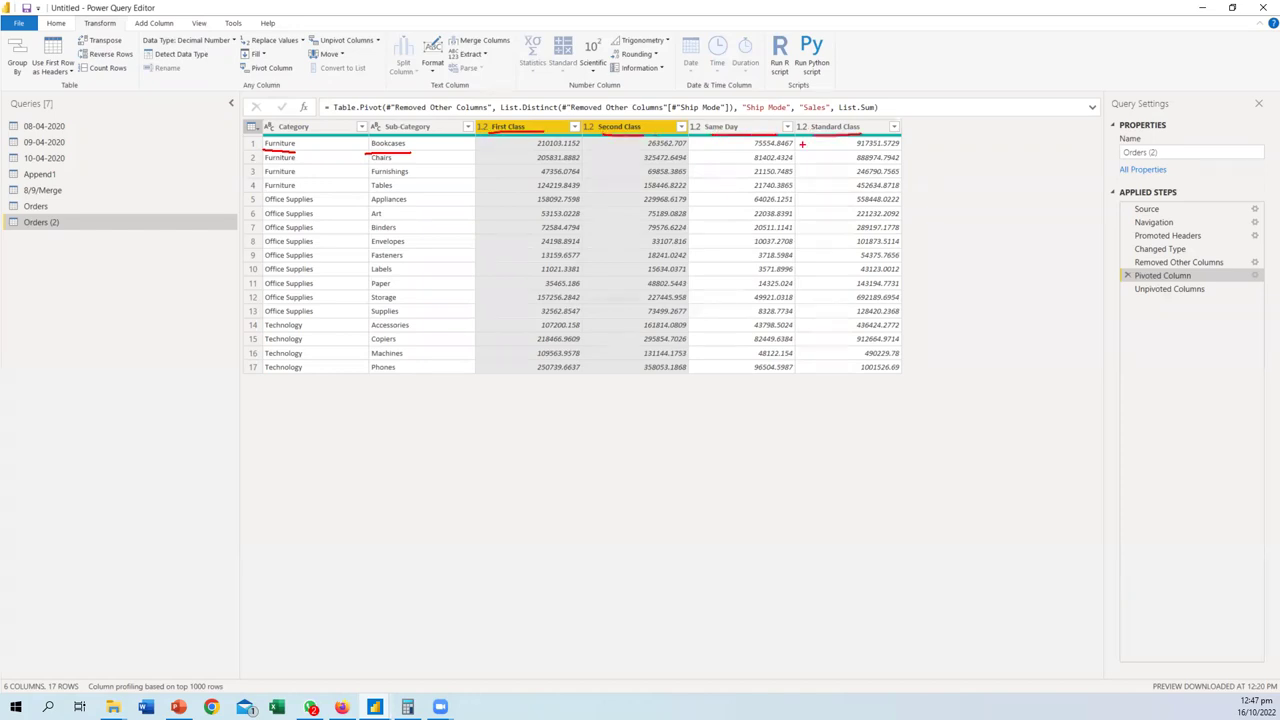
{"action": "mouse_move", "coordinate": [447, 145]}
{"action": "left_mouse_down"}
{"action": "mouse_move", "coordinate": [466, 147]}
{"action": "mouse_move", "coordinate": [461, 186]}
{"action": "left_mouse_up"}
{"action": "key", "text": "Escape"}
{"action": "left_click", "coordinate": [1168, 289]}
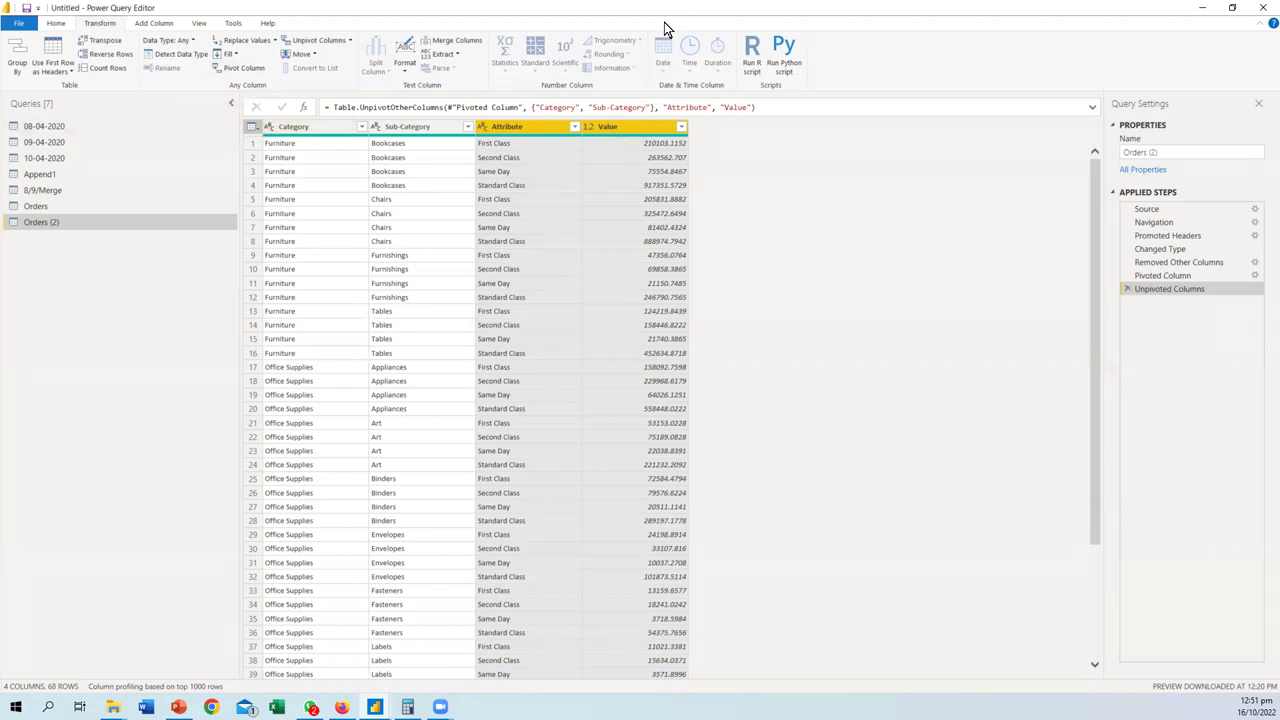
- Switch back to the main Power BI Desktop window, leaving the Orders query changes pending
{"action": "key", "text": "alt+Tab"}
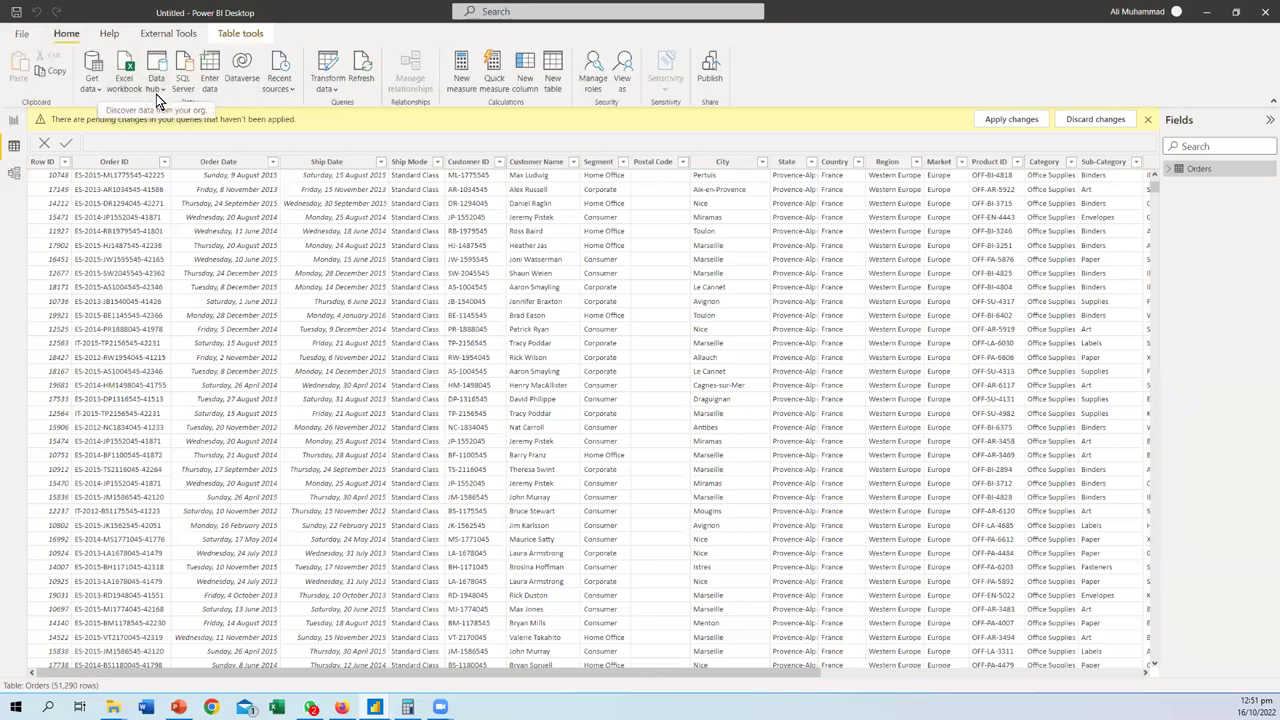
{"action": "left_click", "coordinate": [91, 80]}
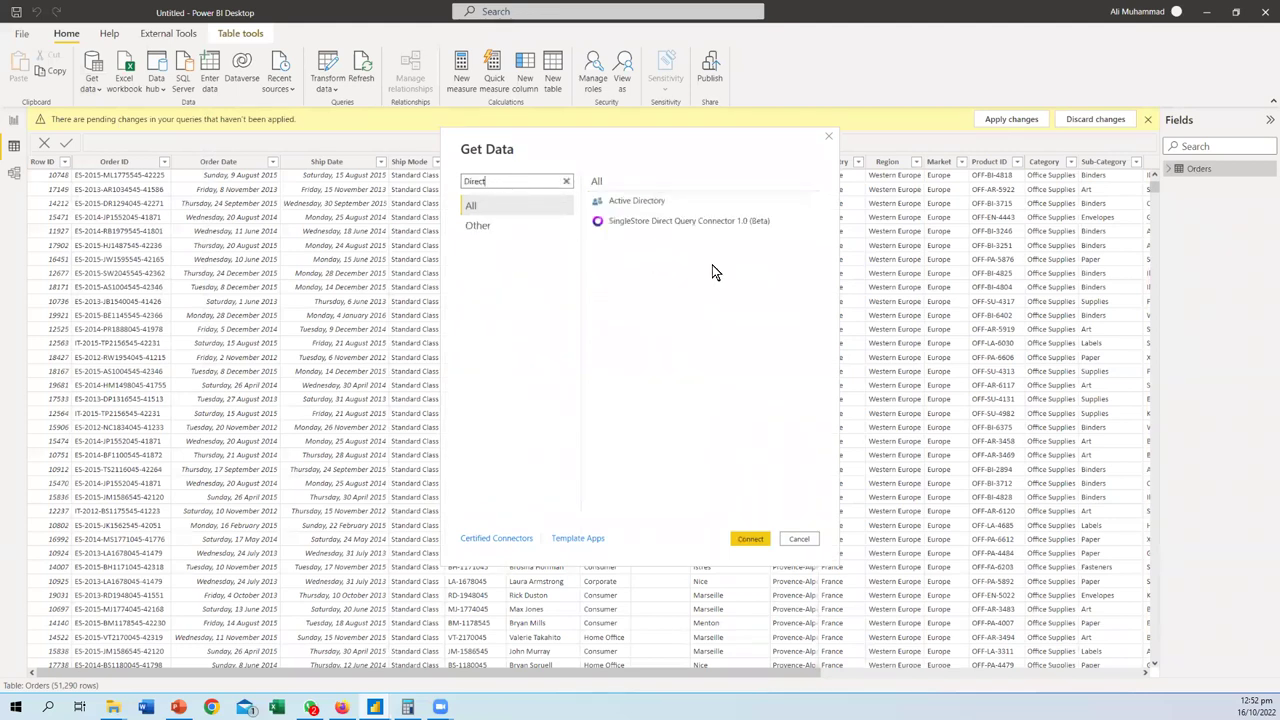
{"action": "key", "text": "Escape"}
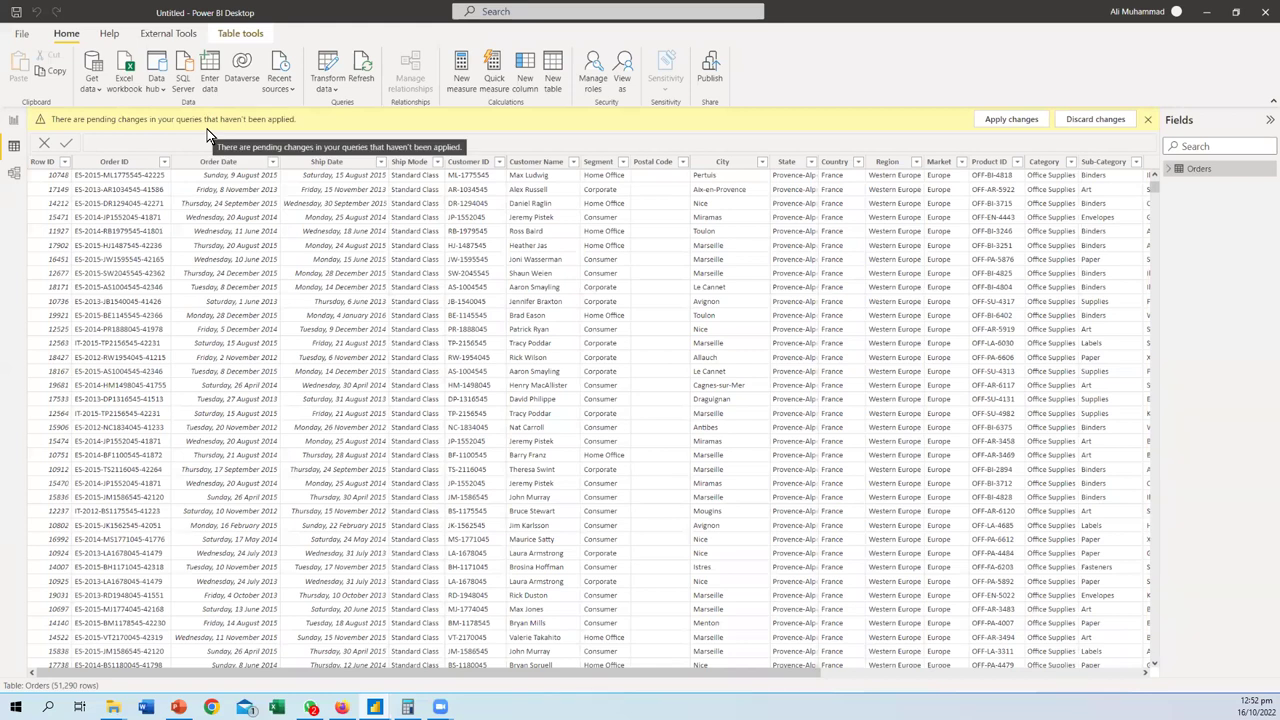
{"action": "left_click", "coordinate": [161, 88]}
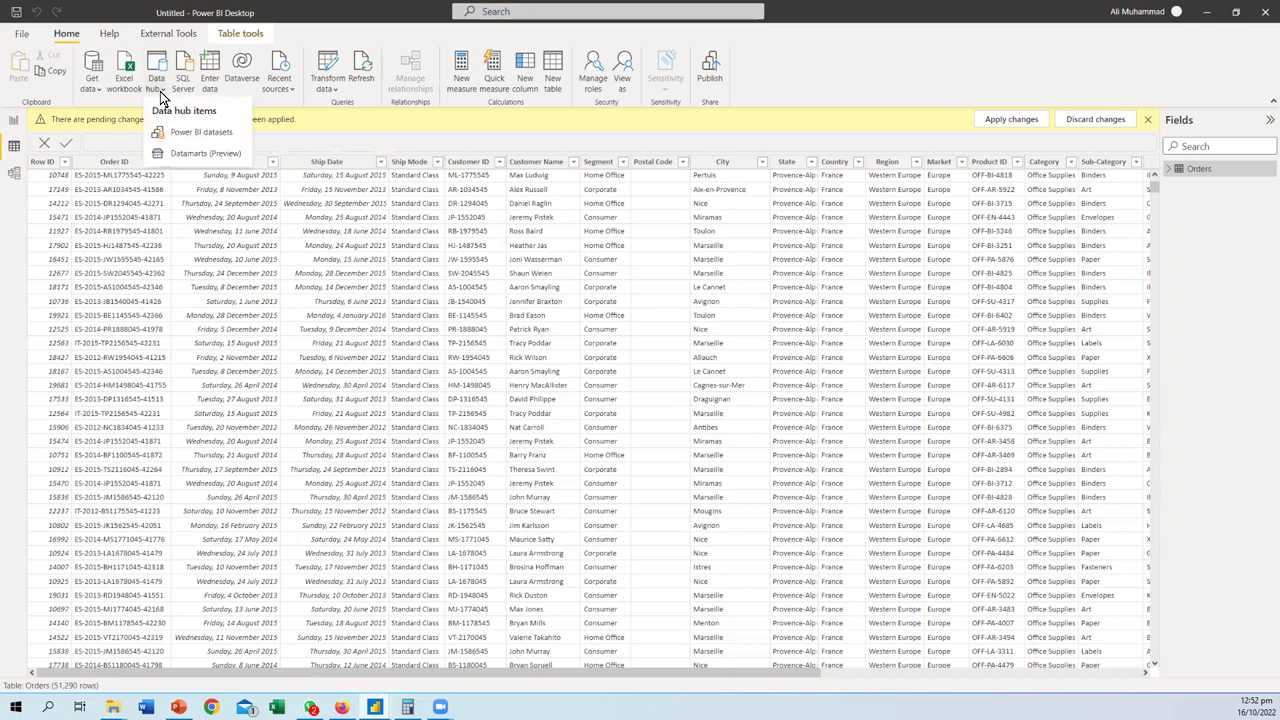
{"action": "left_click", "coordinate": [304, 102]}
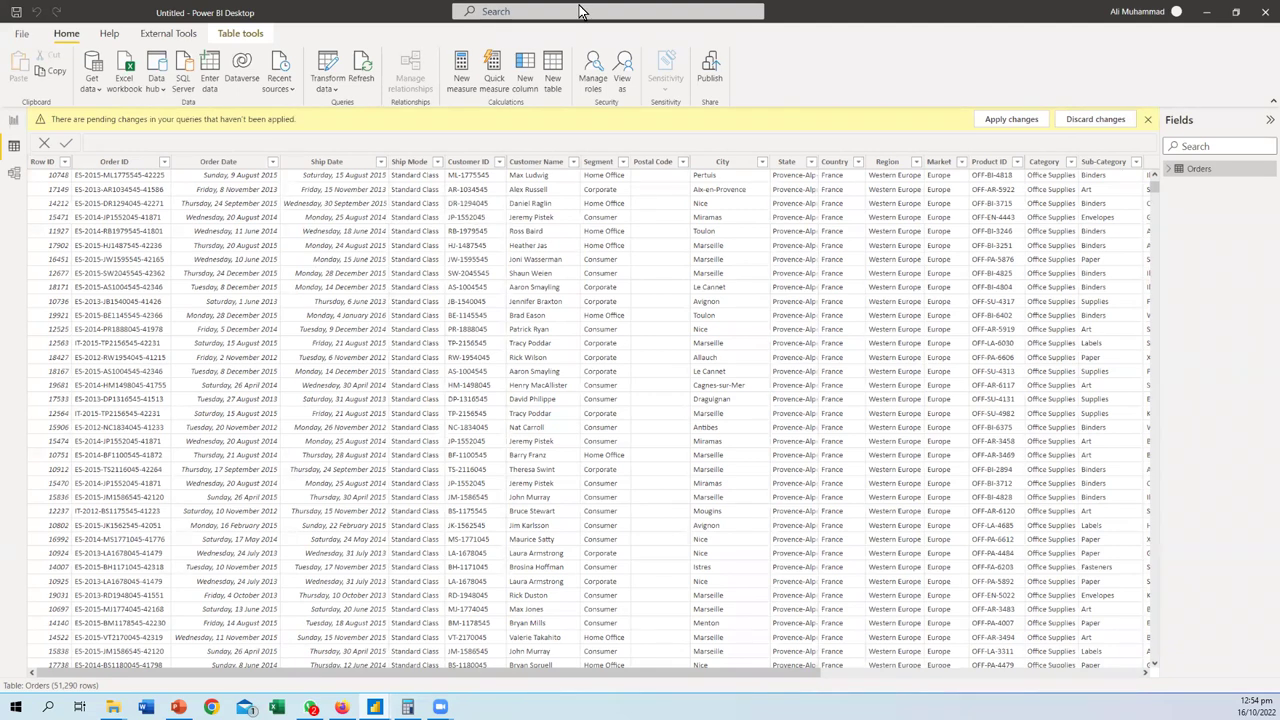
{"action": "key", "text": "alt+Tab"}
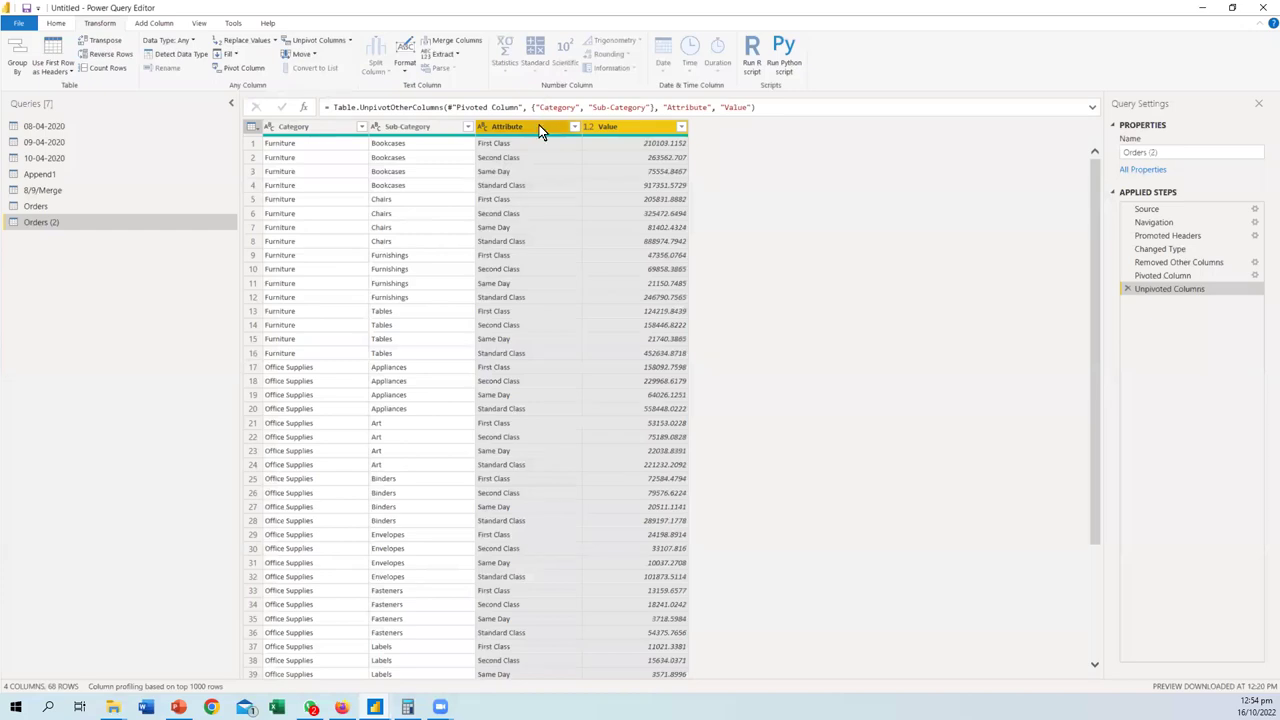
{"action": "left_click", "coordinate": [68, 130]}
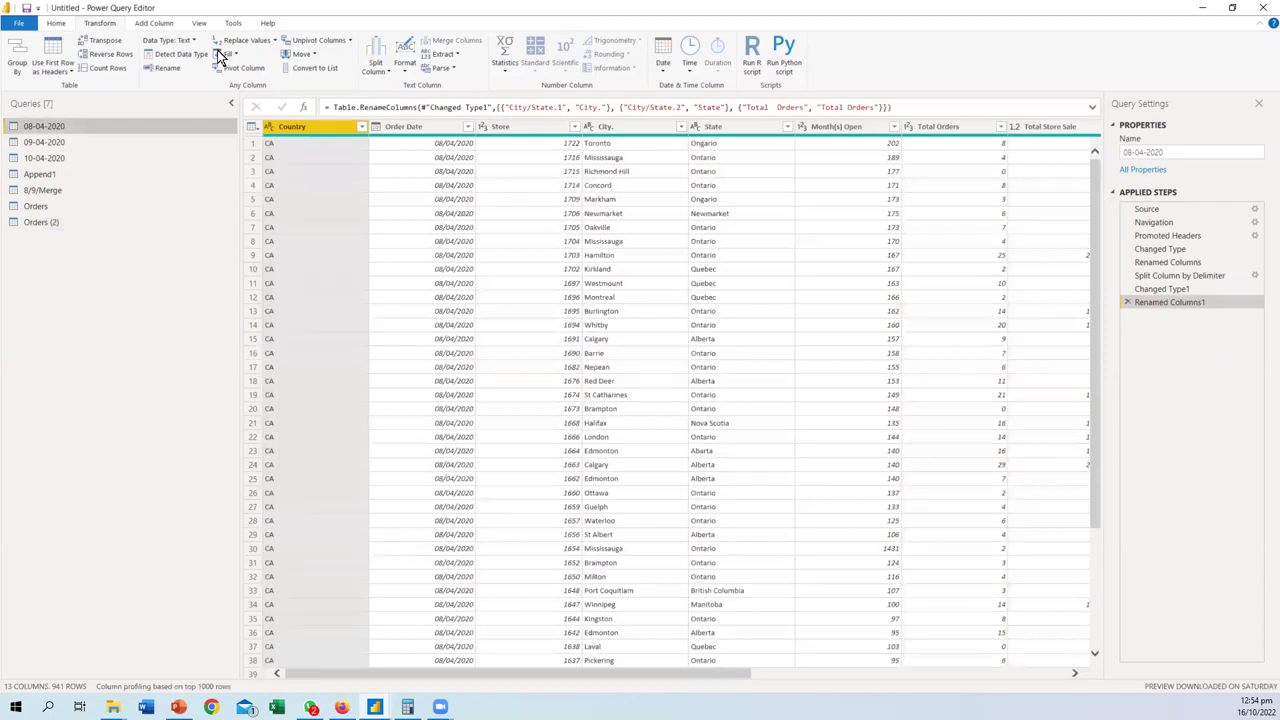
{"action": "key", "text": "alt+Tab"}
{"action": "key", "text": "alt+f"}
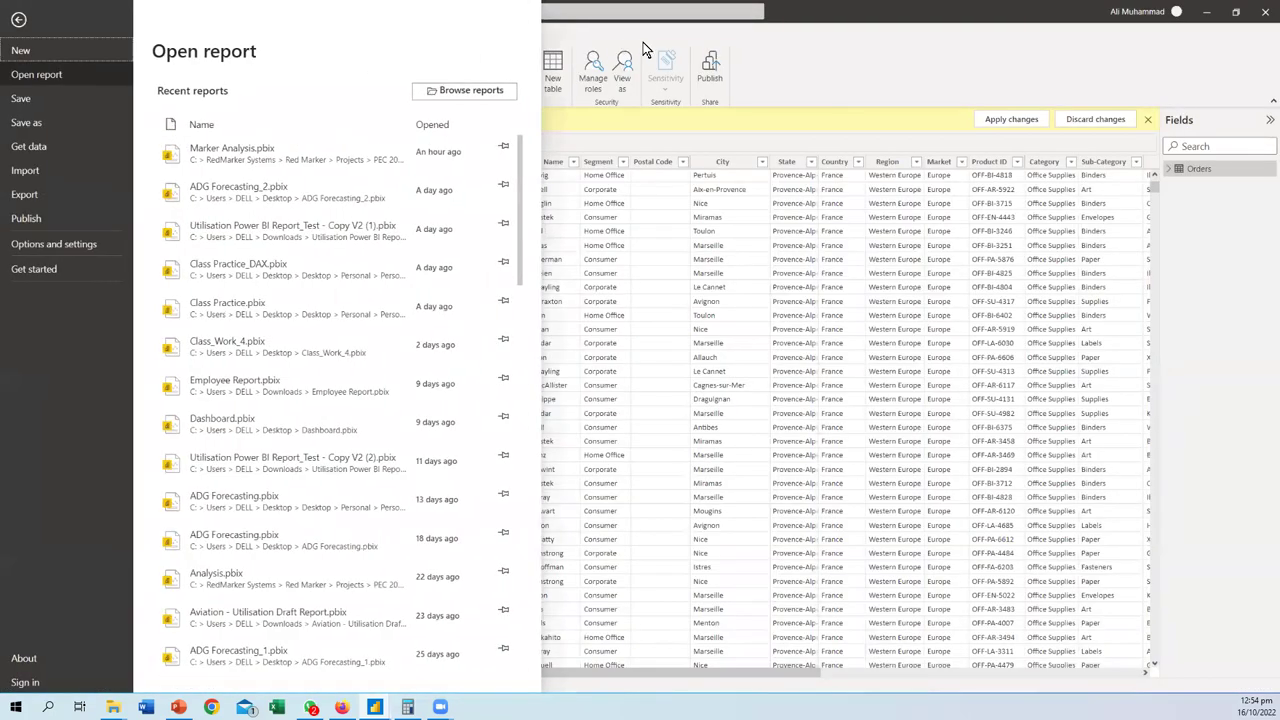
{"action": "key", "text": "Escape"}
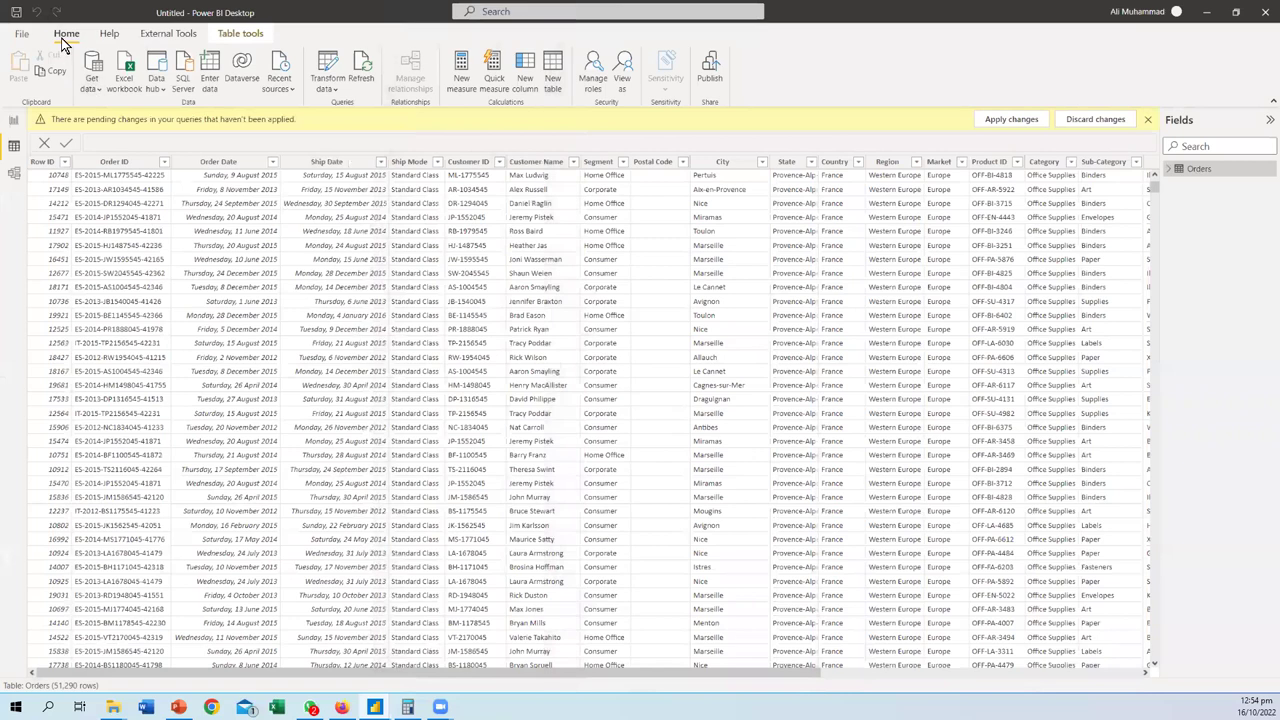
- Go to Report view and open and close the Visualizations more-visuals menu twice
{"action": "left_click", "coordinate": [14, 120]}
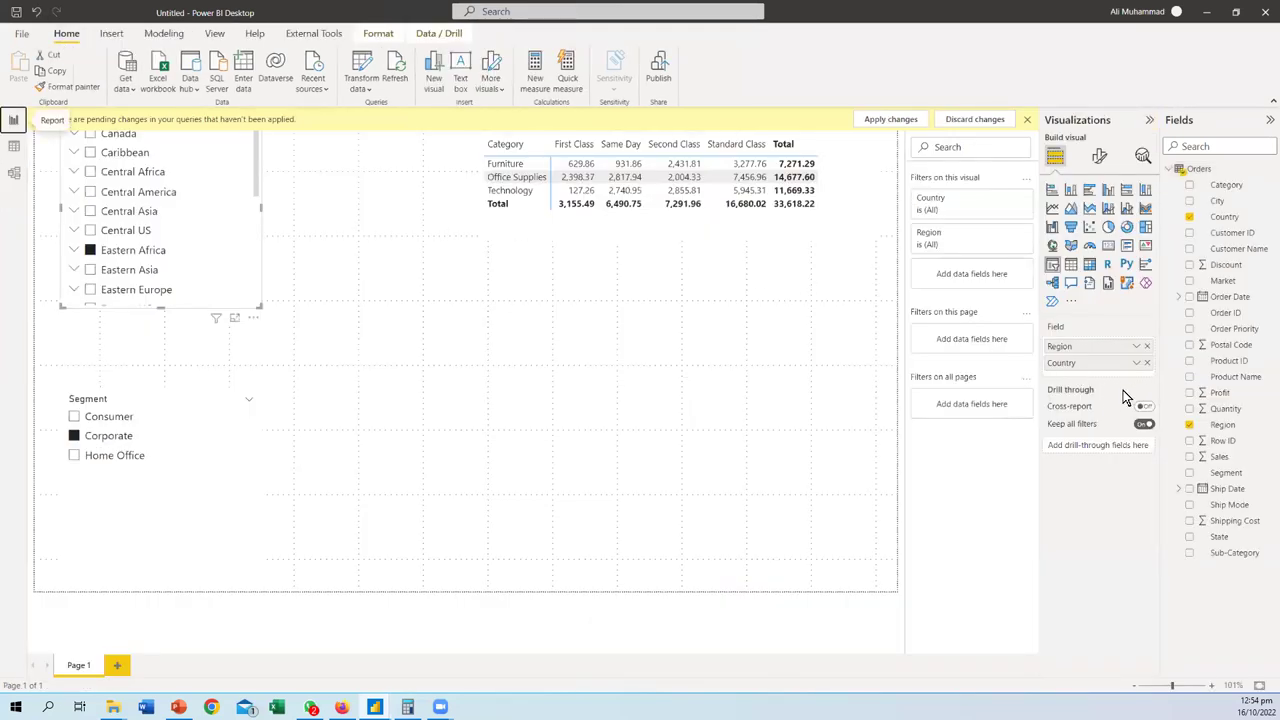
{"action": "left_click", "coordinate": [1071, 301]}
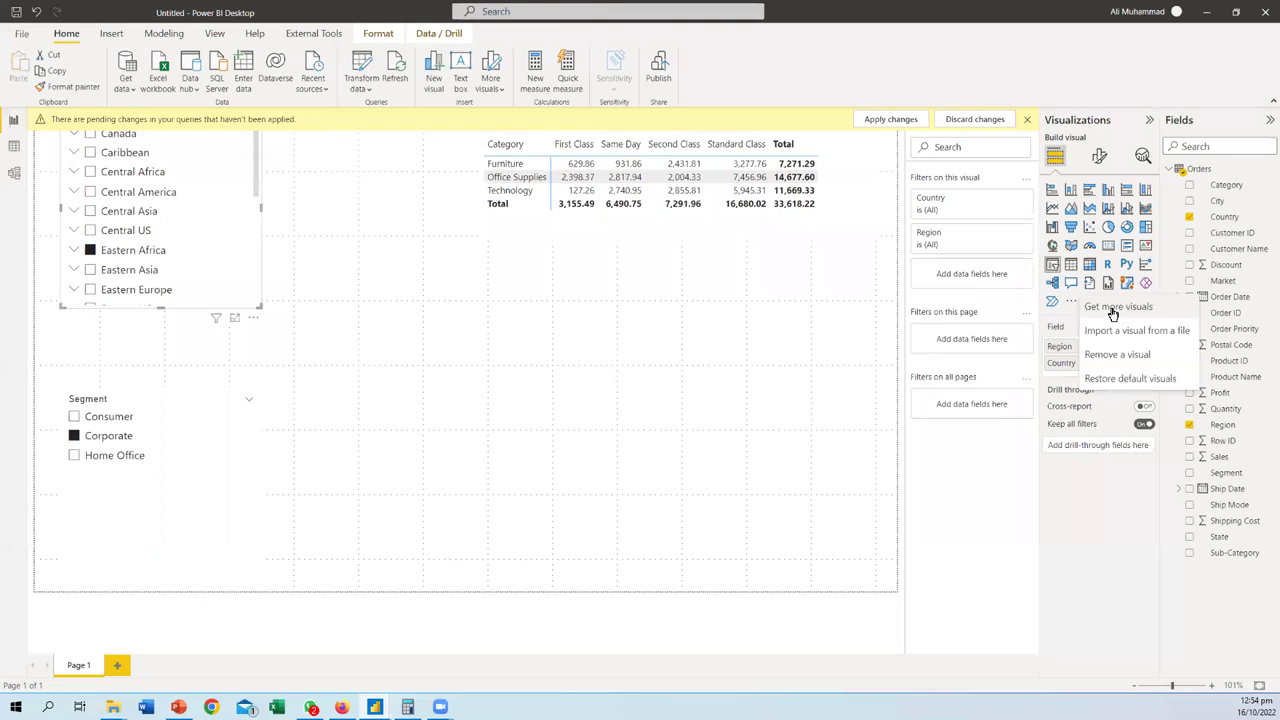
{"action": "left_click", "coordinate": [754, 318]}
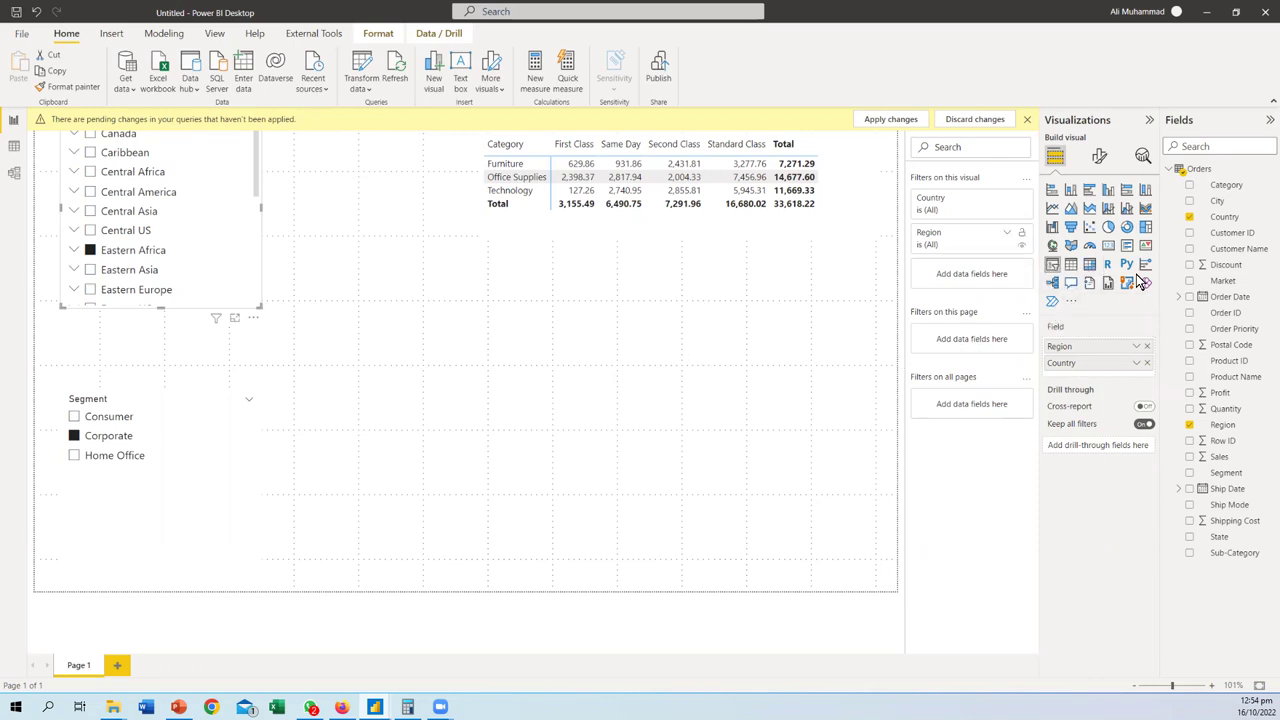
{"action": "left_click", "coordinate": [1071, 301]}
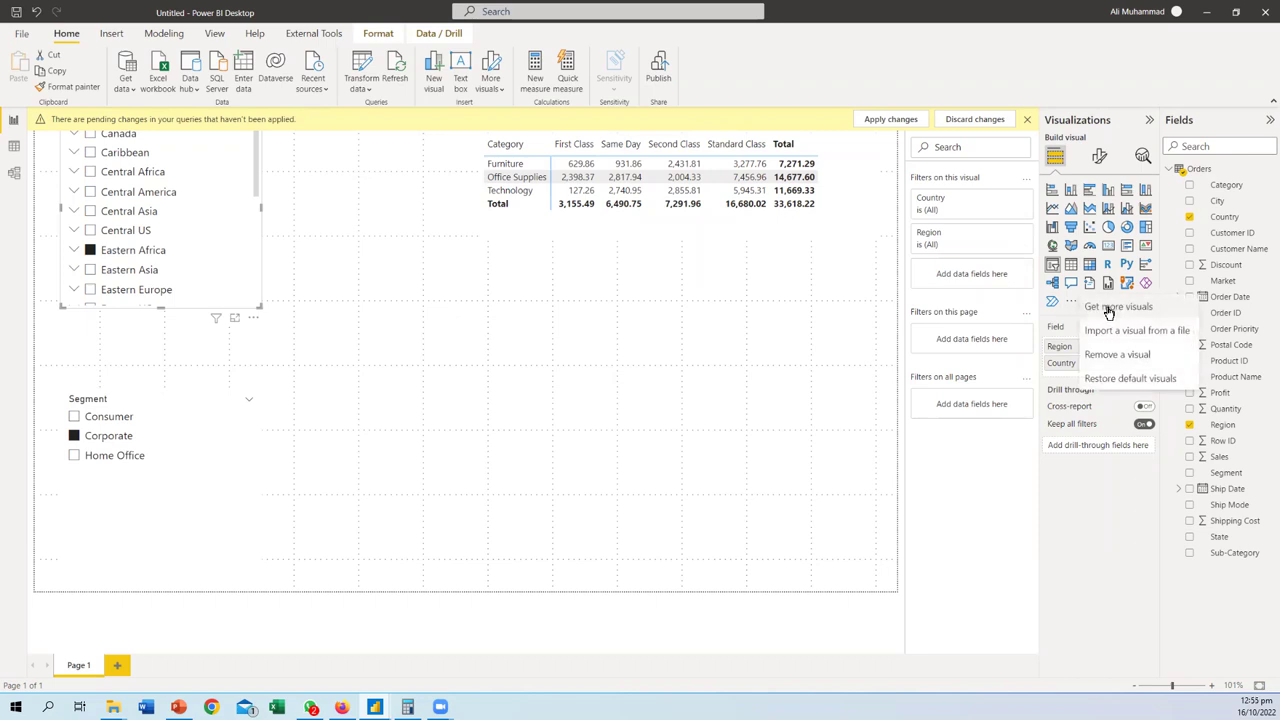
{"action": "left_click", "coordinate": [1108, 310]}
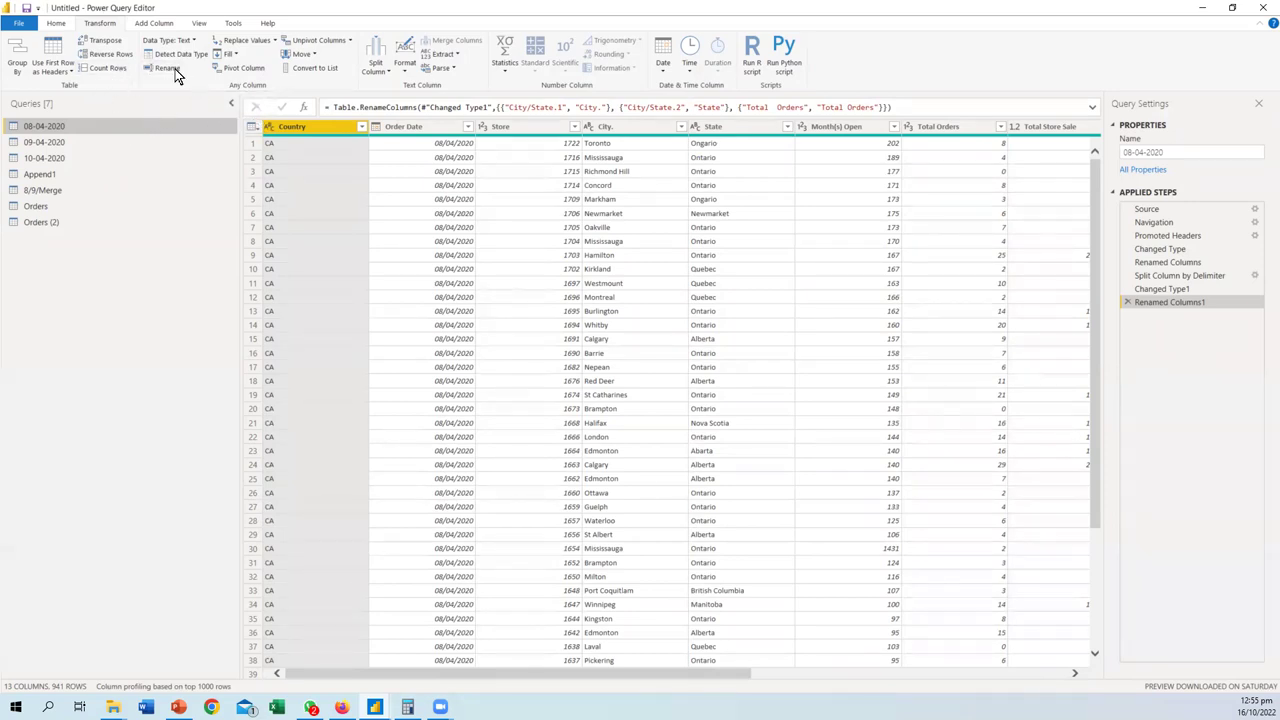
- Reverse the 08-04-2020 rows twice, and add then delete a Counted Rows step
{"action": "left_click", "coordinate": [113, 54]}
{"action": "left_click", "coordinate": [116, 57]}
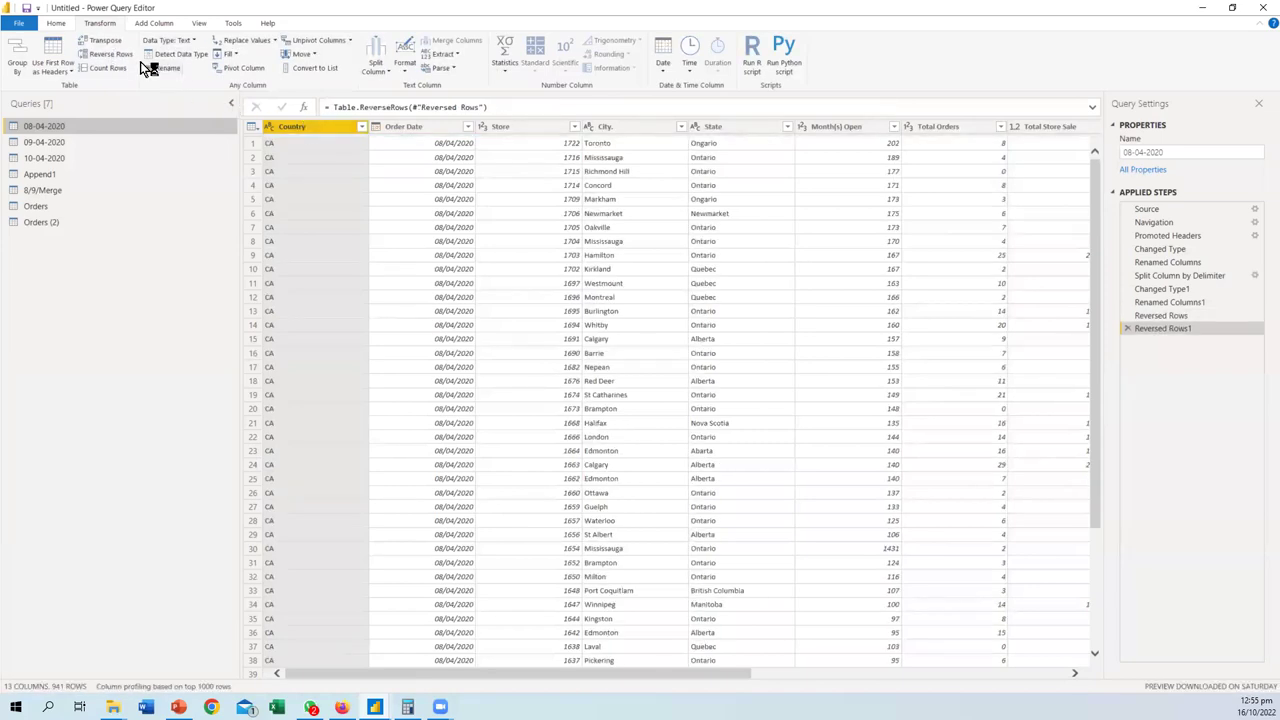
{"action": "left_click", "coordinate": [98, 68]}
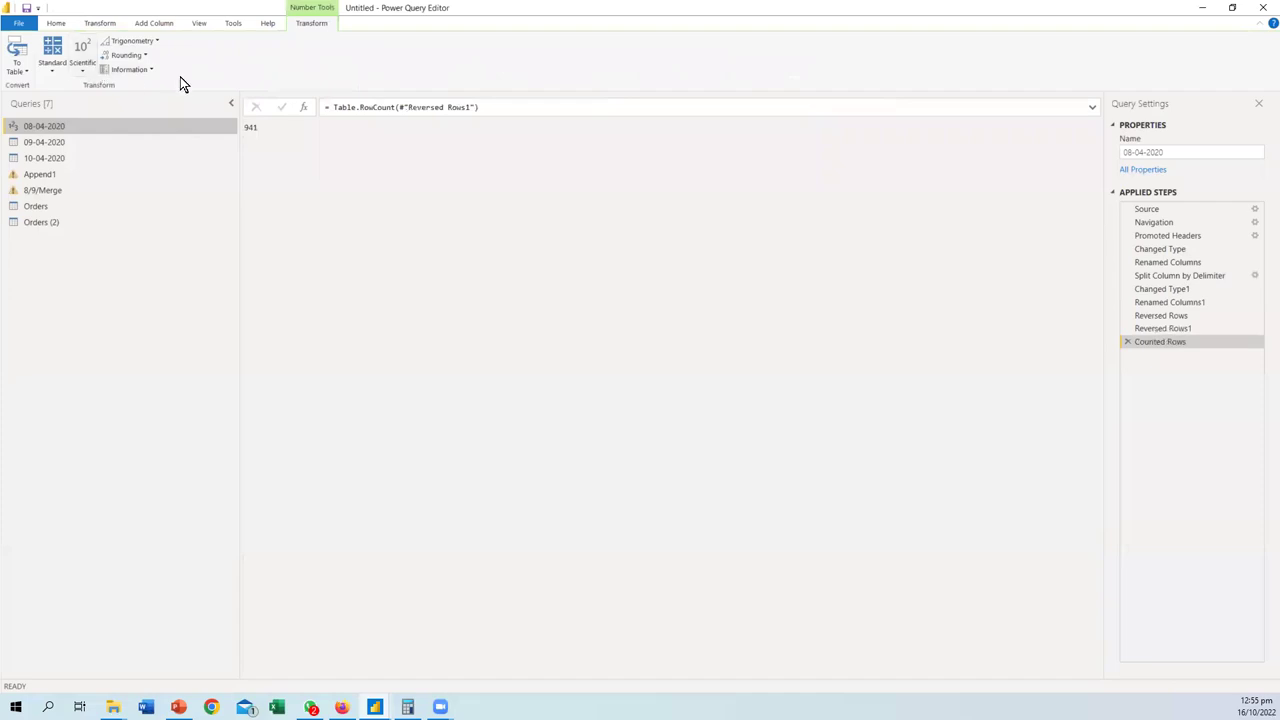
{"action": "key", "text": "Delete"}
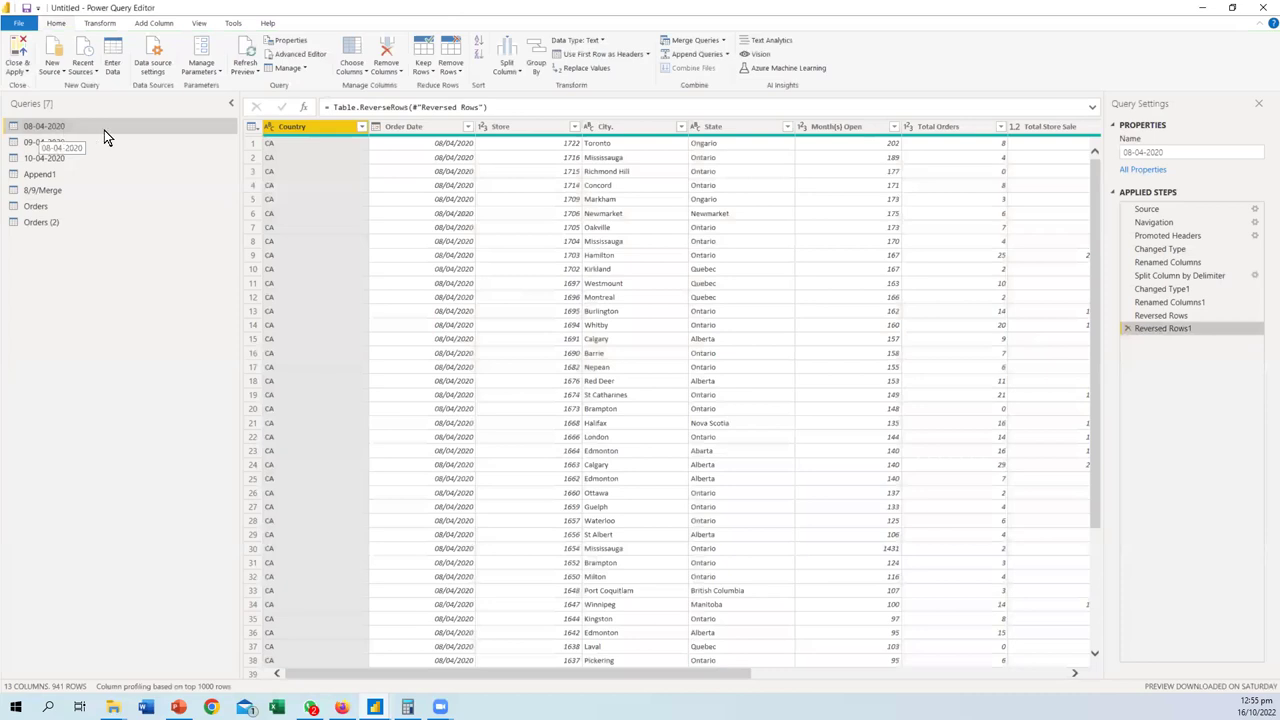
{"action": "left_click", "coordinate": [100, 23]}
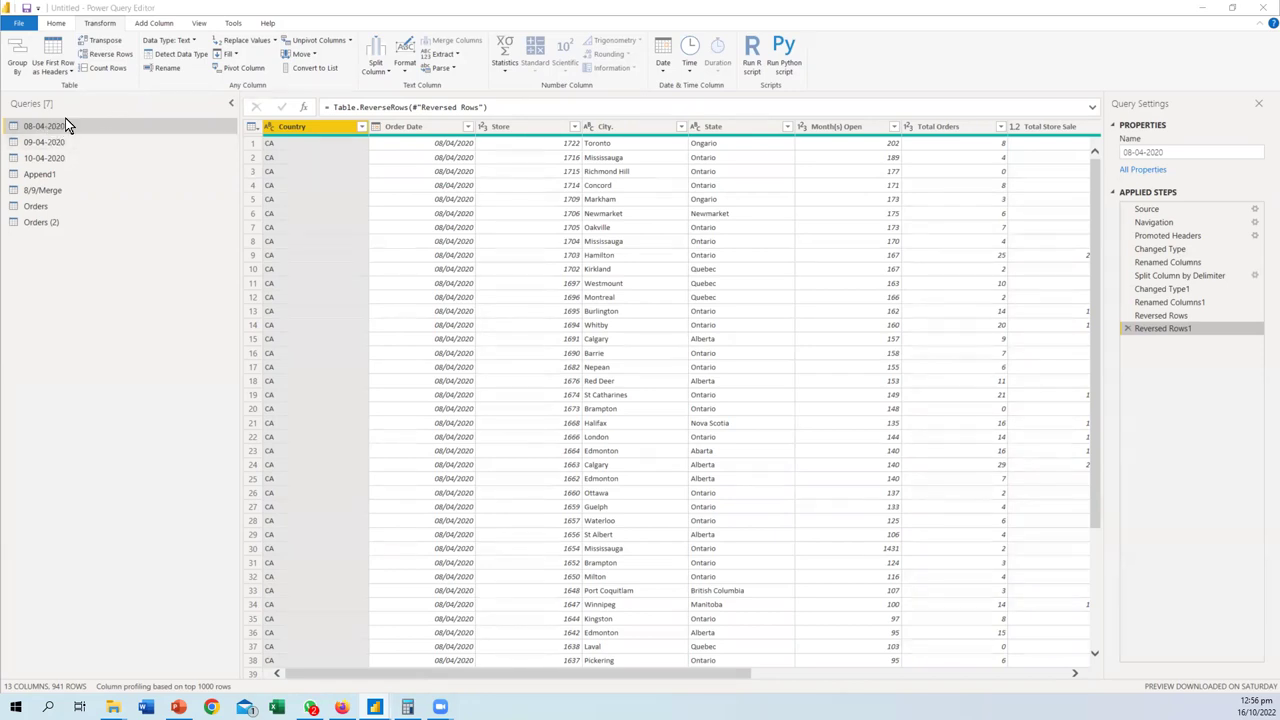
- Transpose the 08-04-2020 table, then remove the transpose step
{"action": "left_click", "coordinate": [104, 39]}
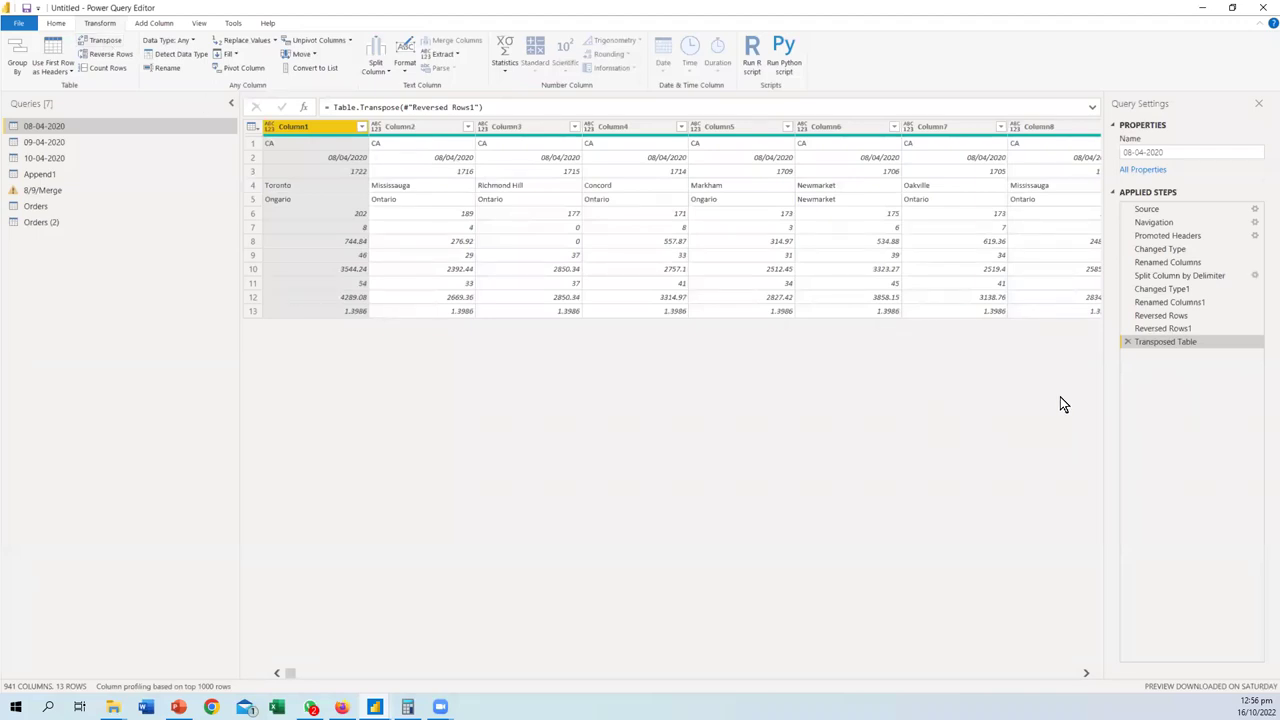
{"action": "left_click", "coordinate": [1127, 342]}
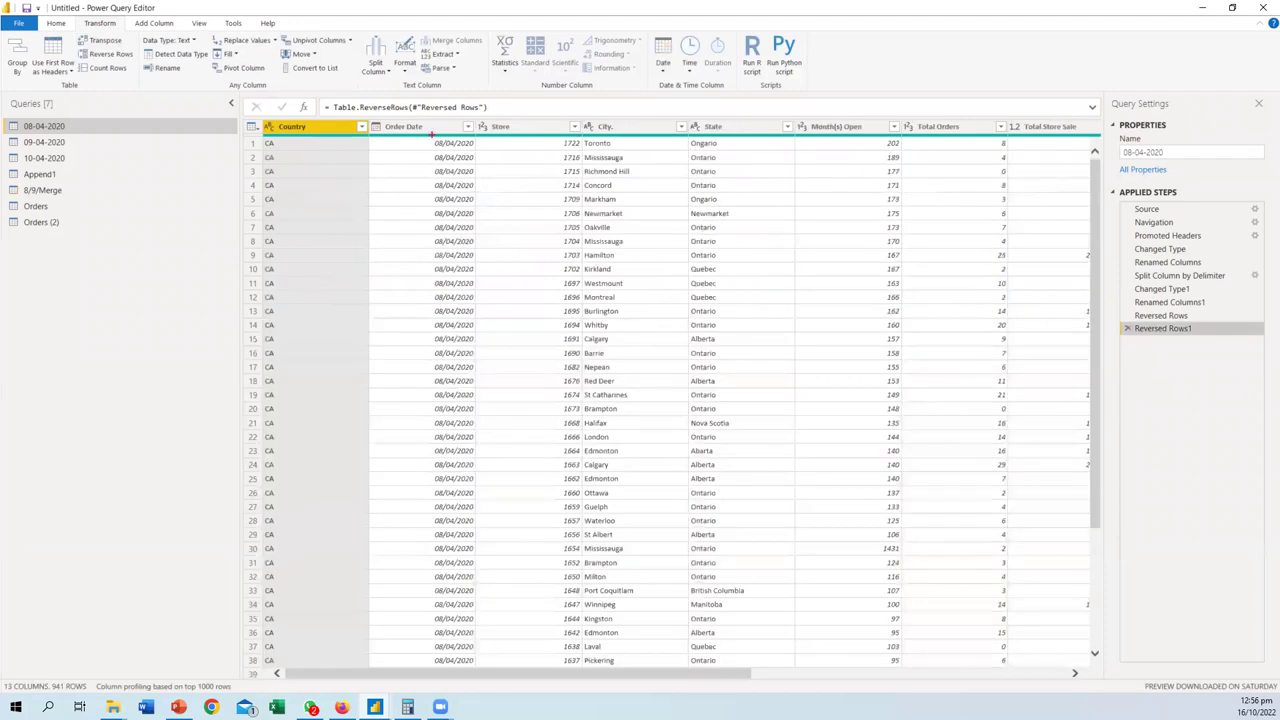
{"action": "mouse_move", "coordinate": [341, 110]}
{"action": "left_mouse_down"}
{"action": "mouse_move", "coordinate": [310, 103]}
{"action": "mouse_move", "coordinate": [268, 127]}
{"action": "mouse_move", "coordinate": [300, 134]}
{"action": "mouse_move", "coordinate": [328, 112]}
{"action": "mouse_move", "coordinate": [300, 100]}
{"action": "left_mouse_up"}
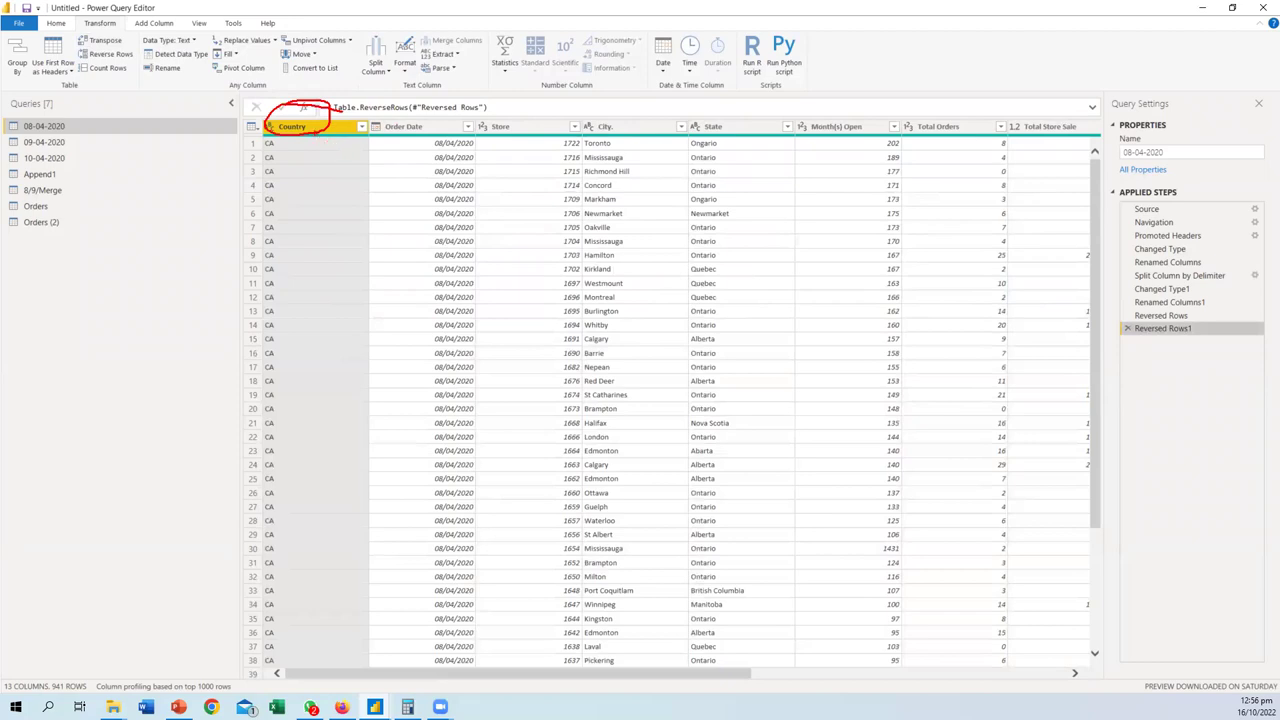
{"action": "key", "text": "e"}
{"action": "mouse_move", "coordinate": [288, 140]}
{"action": "left_mouse_down"}
{"action": "mouse_move", "coordinate": [249, 156]}
{"action": "mouse_move", "coordinate": [306, 158]}
{"action": "mouse_move", "coordinate": [325, 368]}
{"action": "mouse_move", "coordinate": [345, 348]}
{"action": "mouse_move", "coordinate": [322, 392]}
{"action": "left_mouse_up"}
{"action": "mouse_move", "coordinate": [412, 150]}
{"action": "left_mouse_down"}
{"action": "mouse_move", "coordinate": [466, 127]}
{"action": "mouse_move", "coordinate": [508, 165]}
{"action": "mouse_move", "coordinate": [514, 366]}
{"action": "left_mouse_up"}
{"action": "key", "text": "Escape"}
- Transpose the 08-04-2020 table again and remove that step once more
{"action": "key", "text": "ctrl+2"}
{"action": "left_click_drag", "start_coordinate": [290, 240], "coordinate": [790, 234]}
{"action": "mouse_move", "coordinate": [757, 217]}
{"action": "left_mouse_down"}
{"action": "mouse_move", "coordinate": [790, 234]}
{"action": "mouse_move", "coordinate": [748, 270]}
{"action": "left_mouse_up"}
{"action": "key", "text": "Escape"}
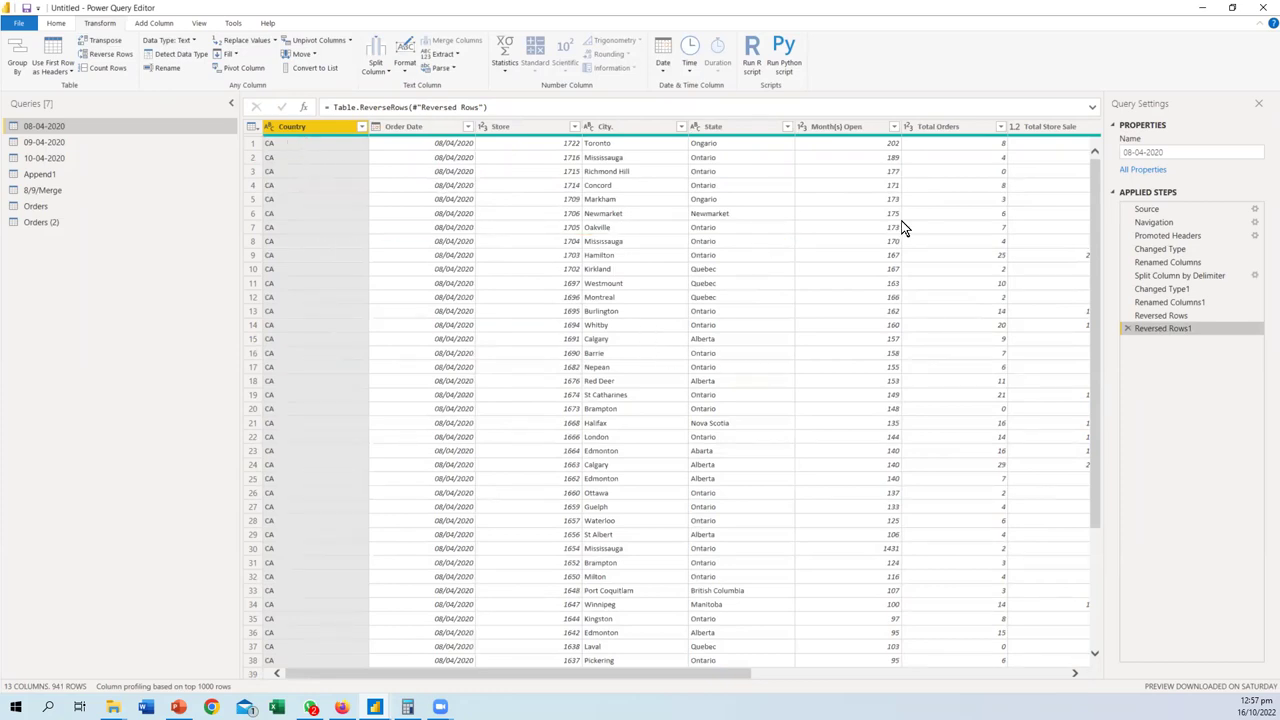
{"action": "left_click", "coordinate": [104, 40]}
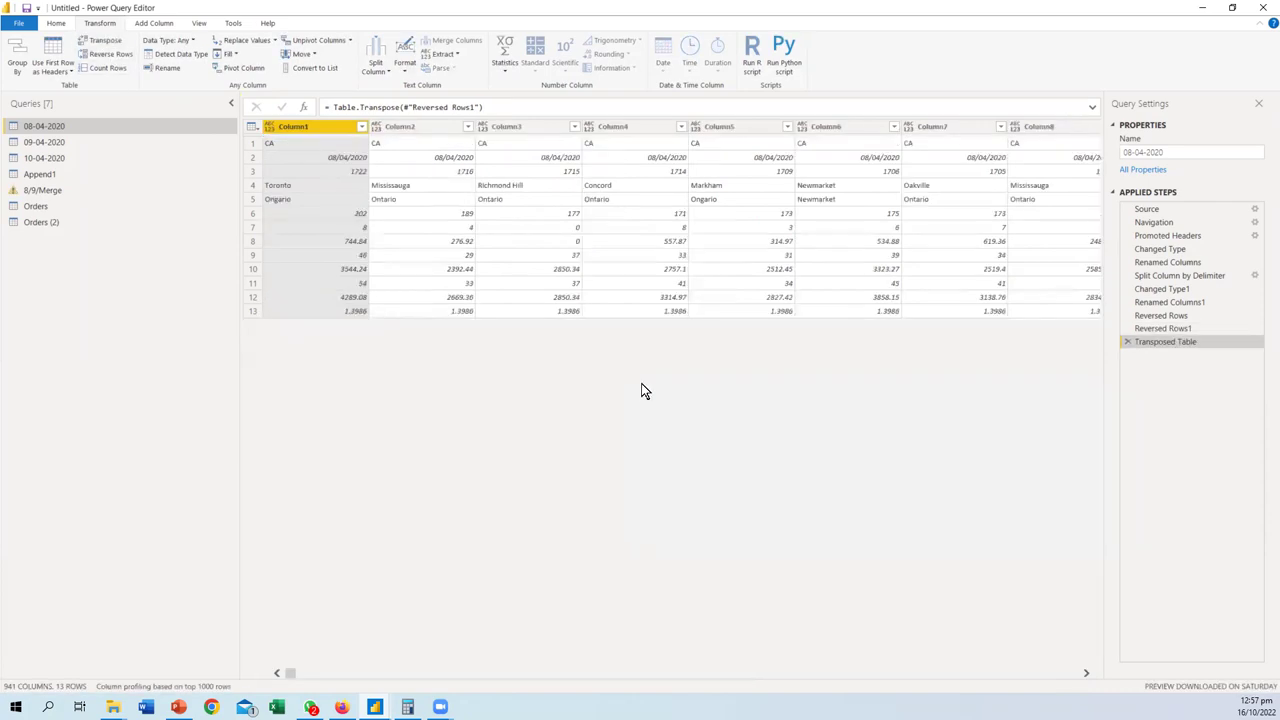
{"action": "left_click_drag", "start_coordinate": [291, 675], "coordinate": [957, 673]}
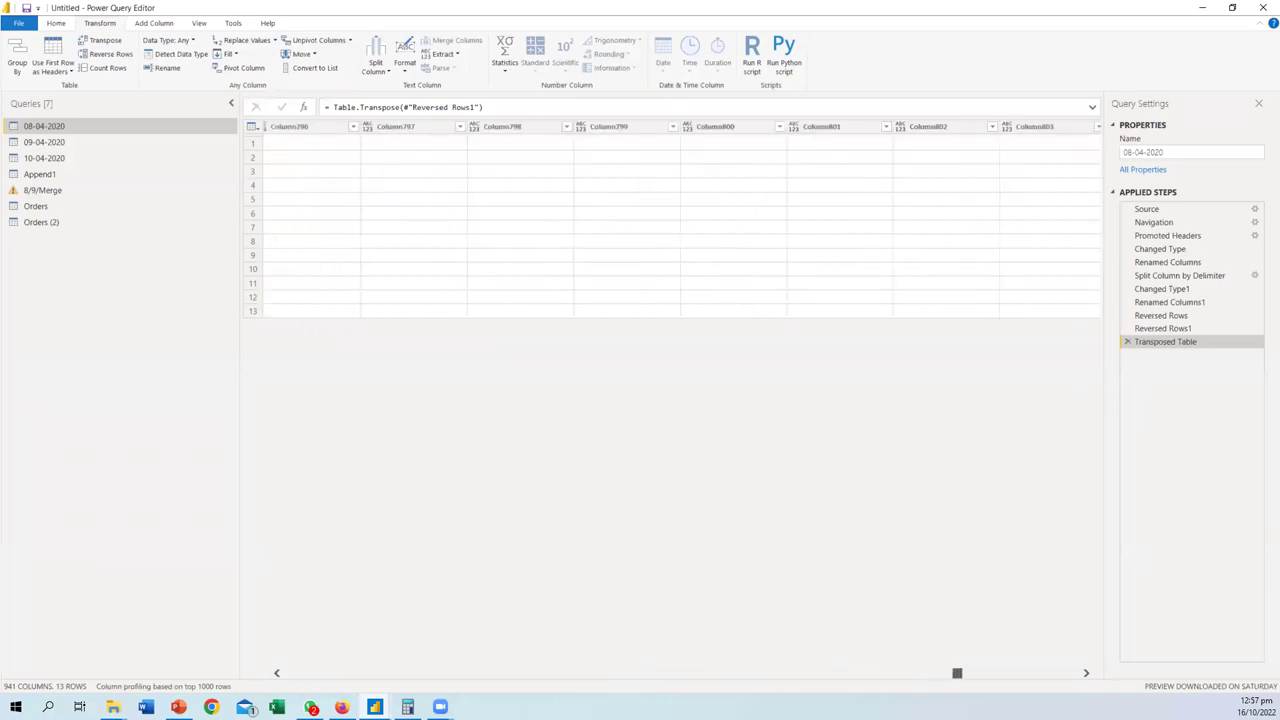
{"action": "left_click", "coordinate": [1128, 343]}
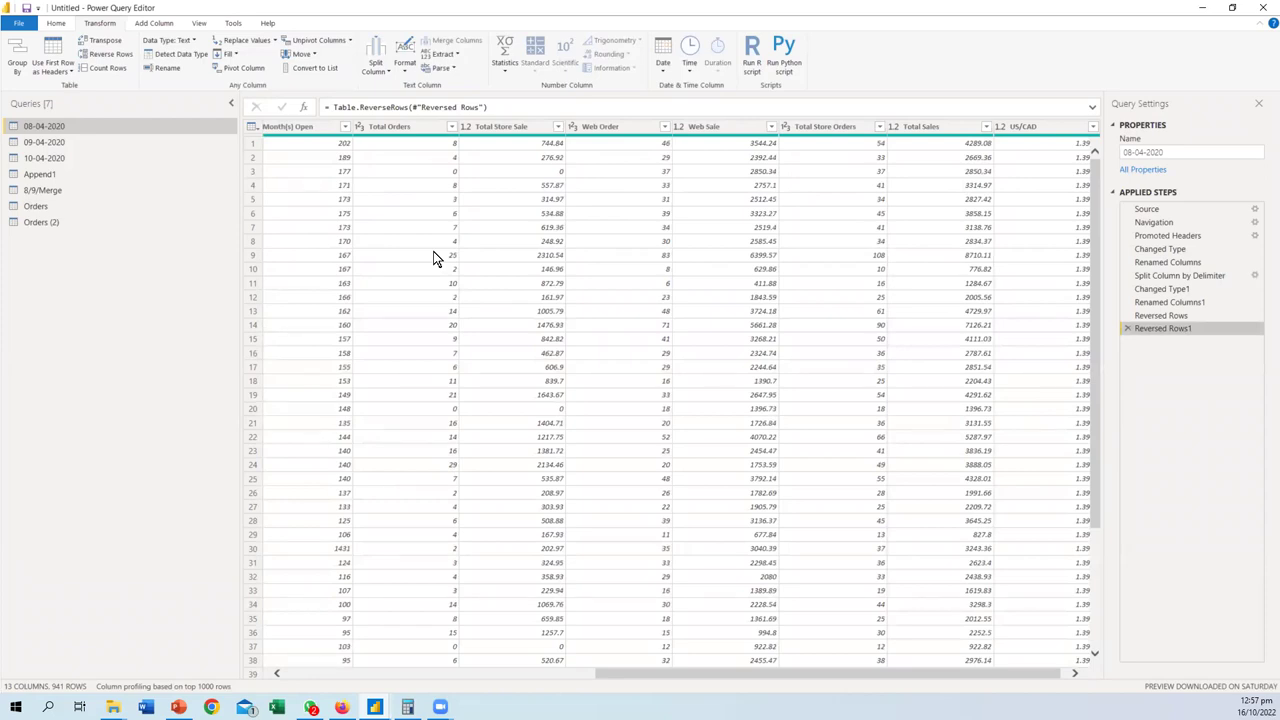
- Browse the New Source list, select the Store column, and open the 09-04-2020 query
{"action": "left_click", "coordinate": [54, 23]}
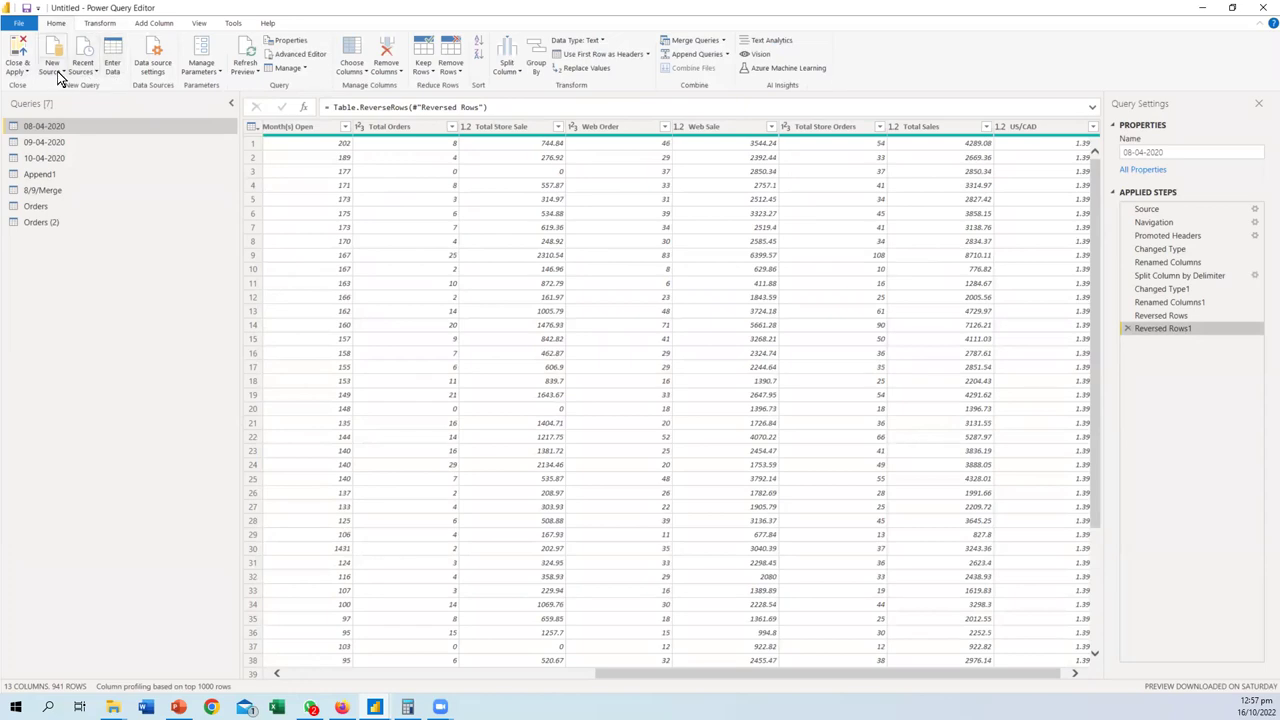
{"action": "left_click", "coordinate": [57, 71]}
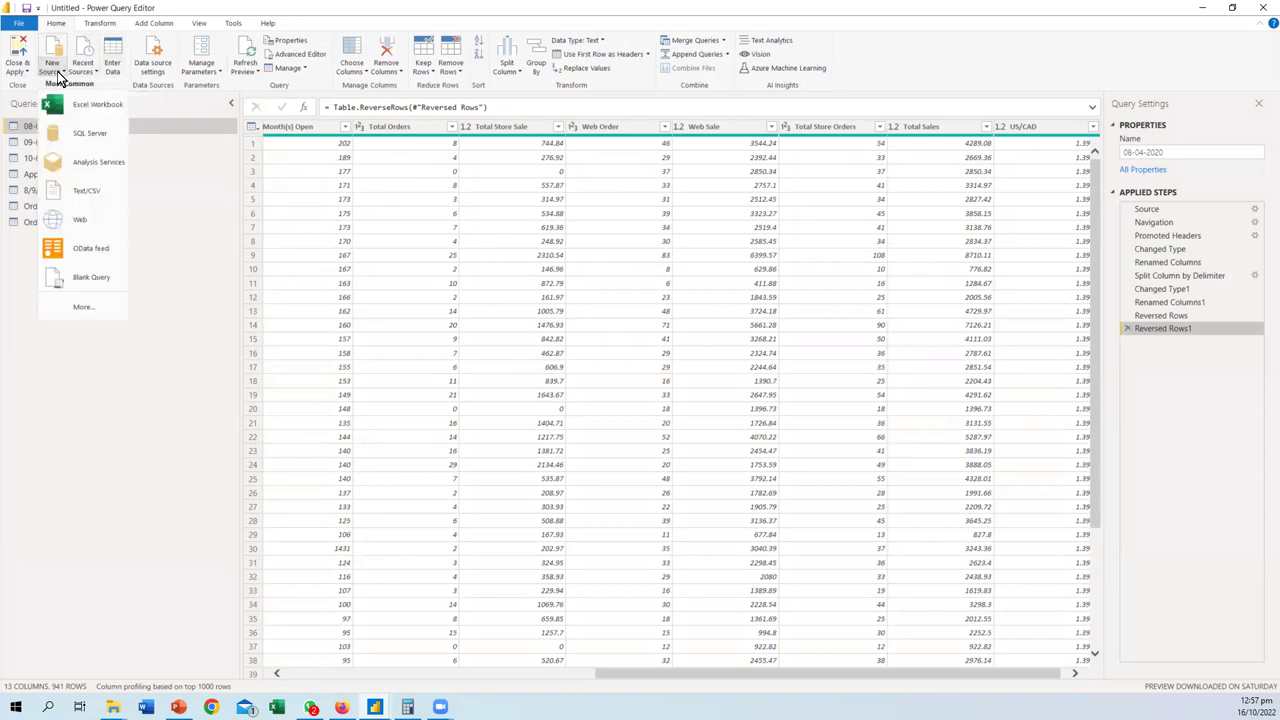
{"action": "left_click", "coordinate": [100, 24]}
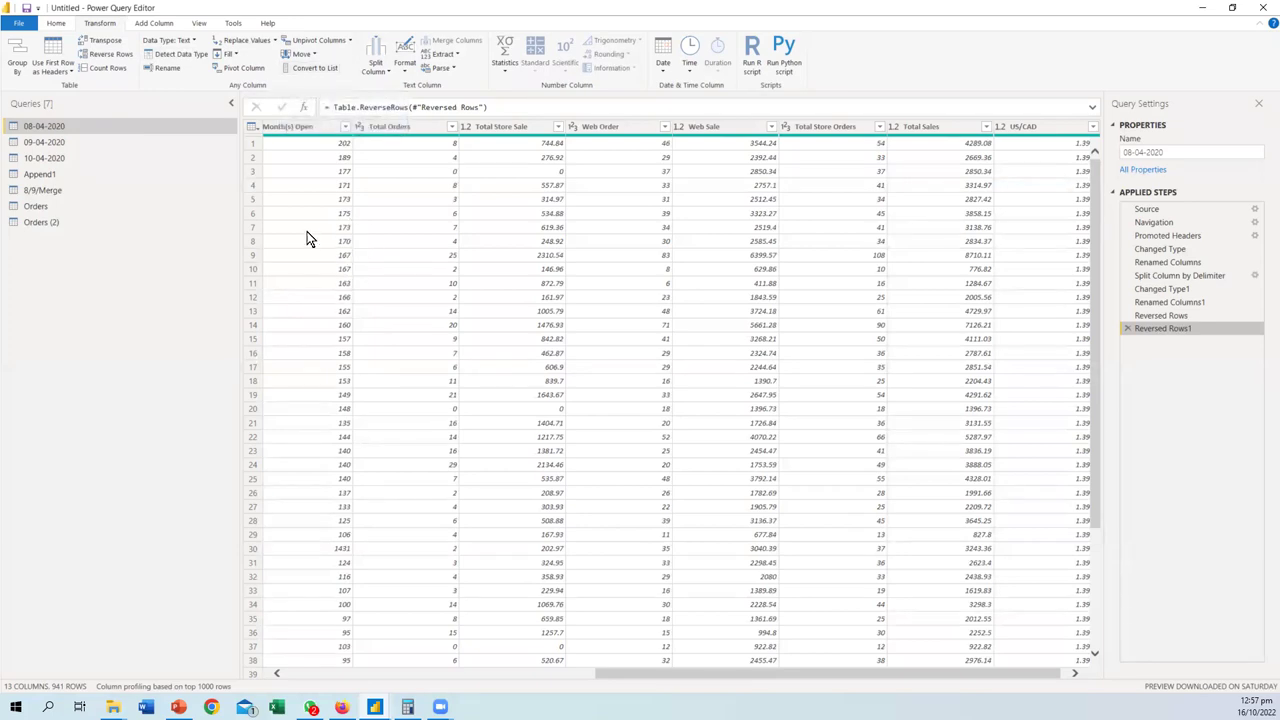
{"action": "left_click", "coordinate": [367, 674]}
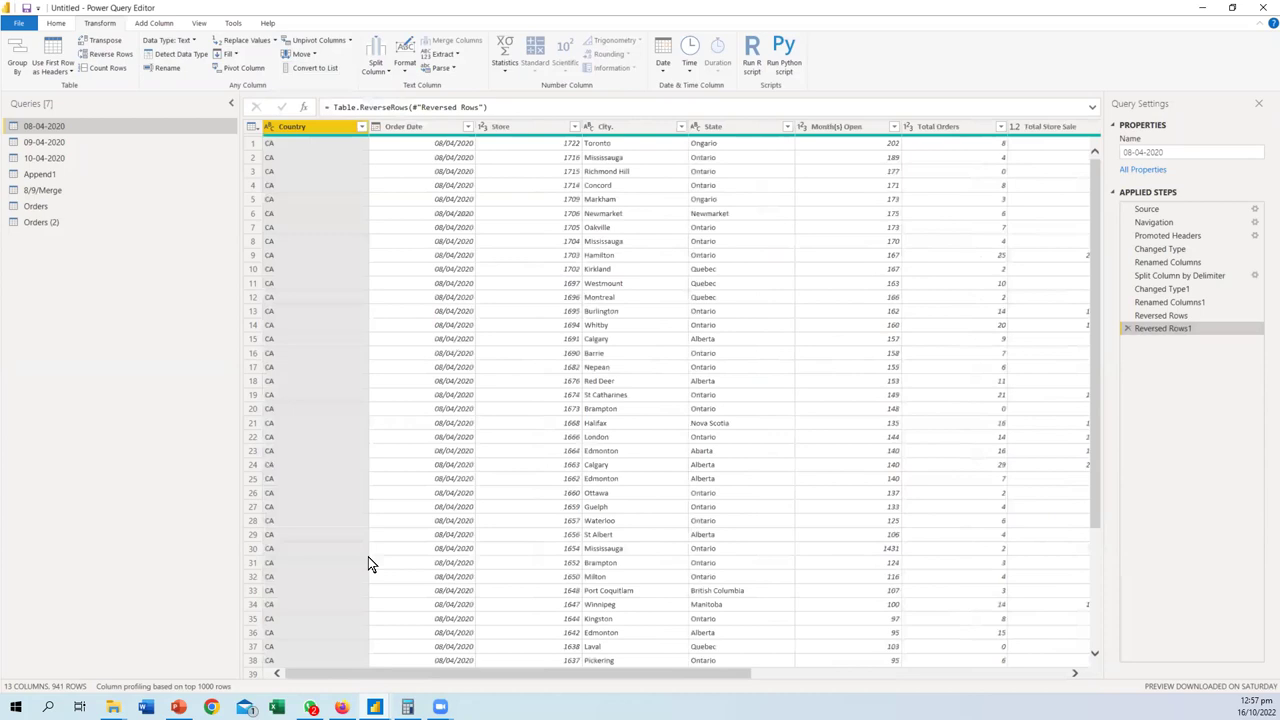
{"action": "left_click", "coordinate": [519, 138]}
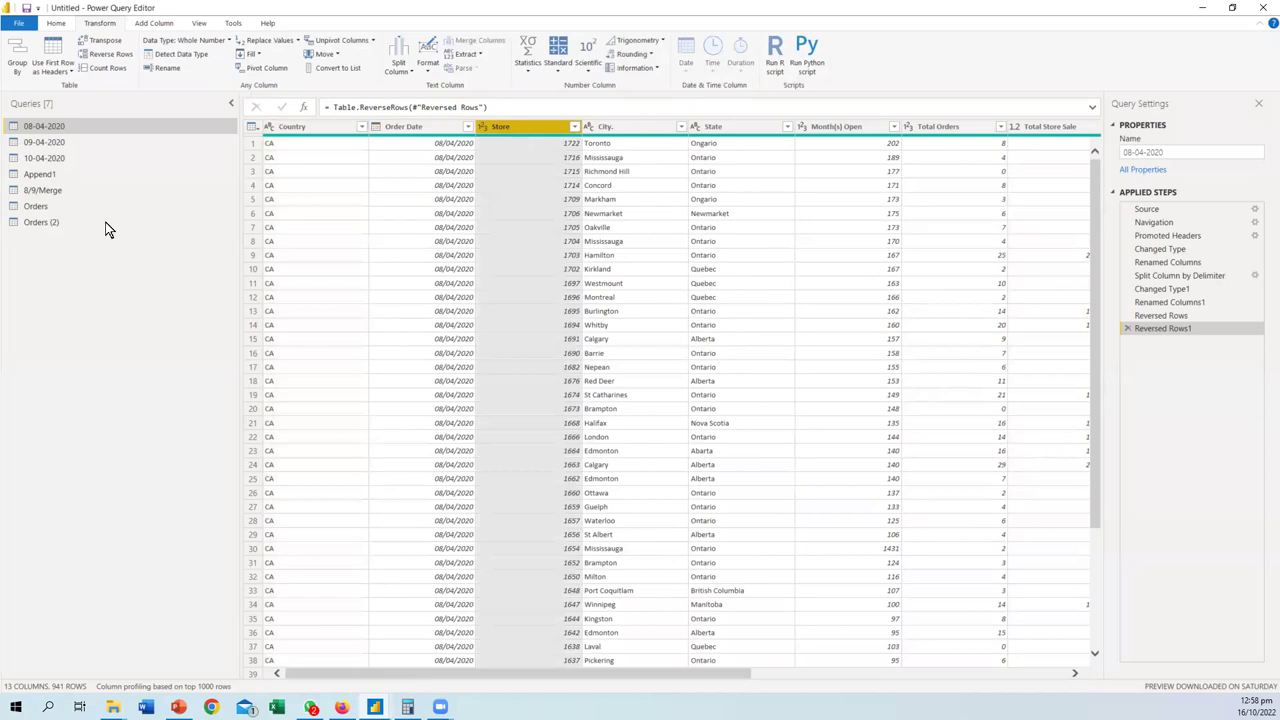
{"action": "left_click", "coordinate": [50, 142]}
- Duplicate 08-04-2020, drill into the copy's Store column as a list, then remove that step
{"action": "left_click", "coordinate": [40, 127]}
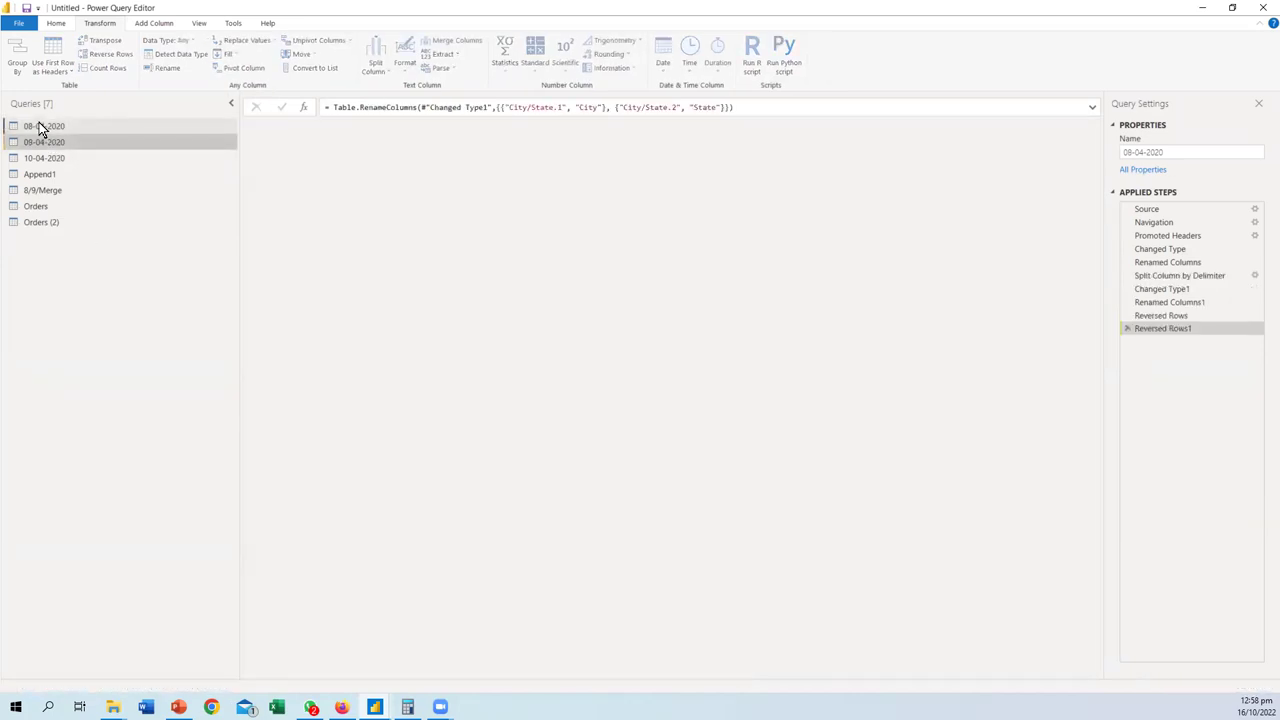
{"action": "key", "text": "ctrl+v"}
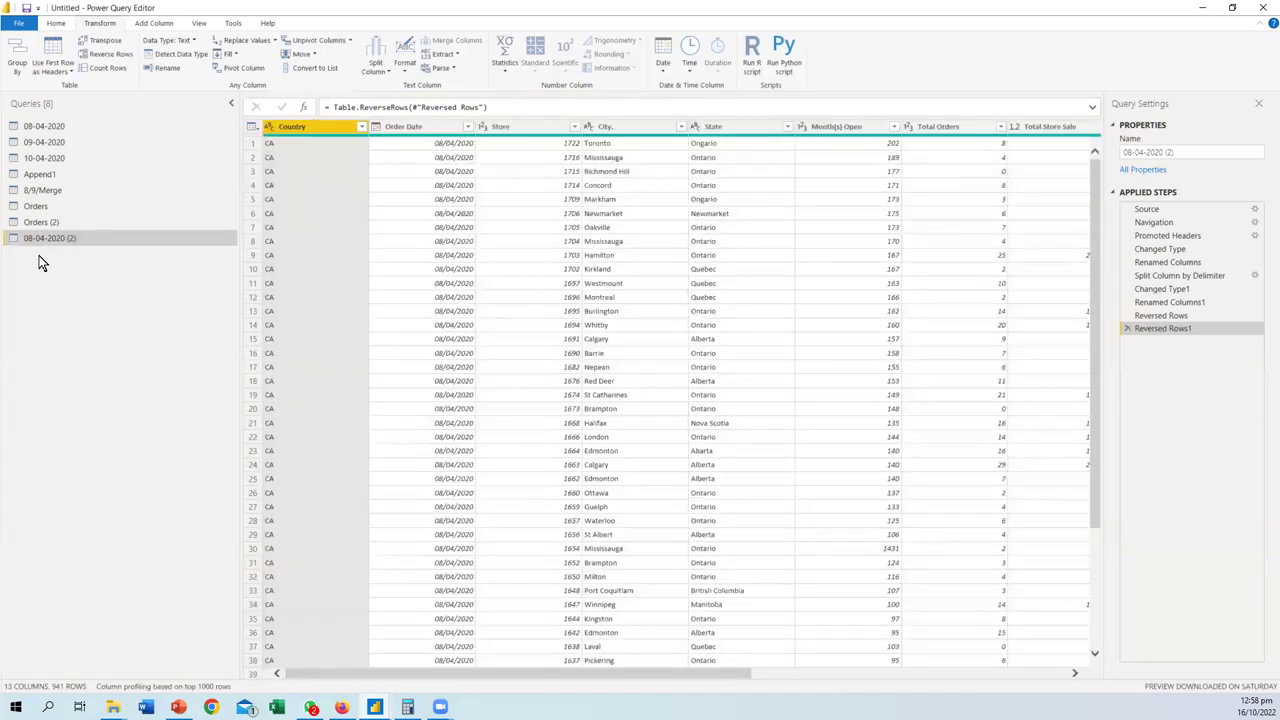
{"action": "left_click", "coordinate": [532, 127]}
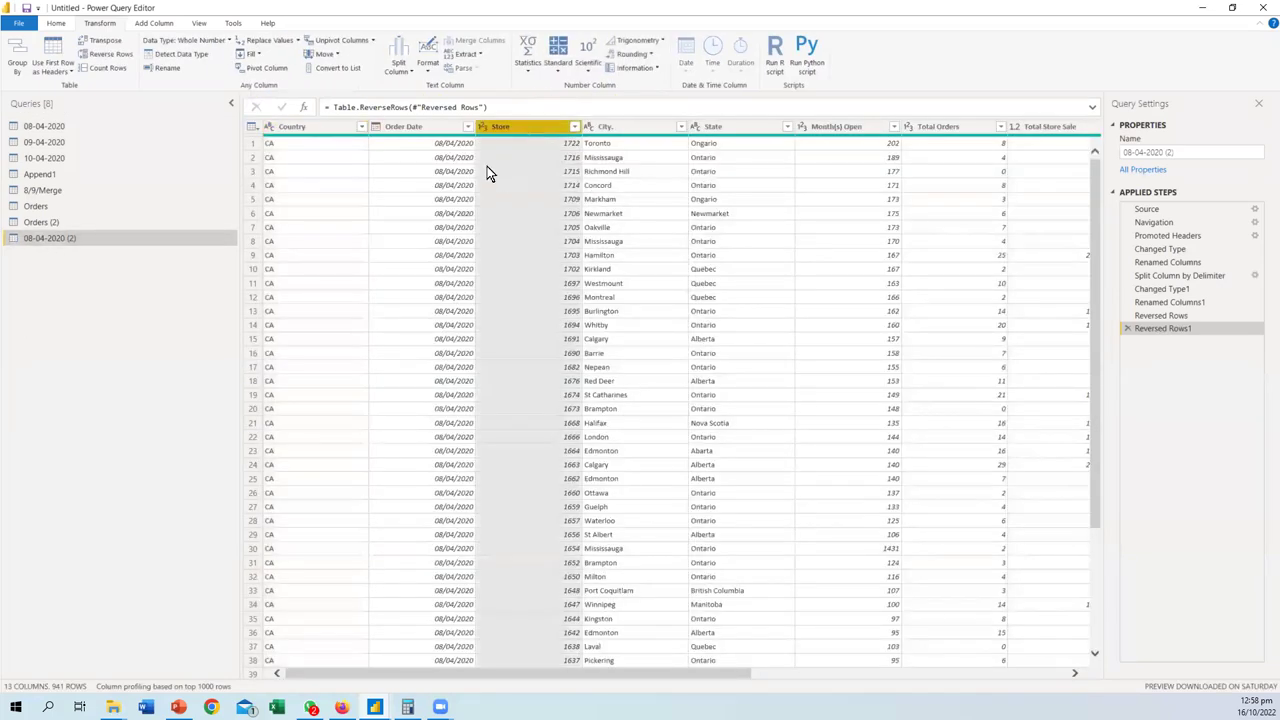
{"action": "left_click", "coordinate": [337, 68]}
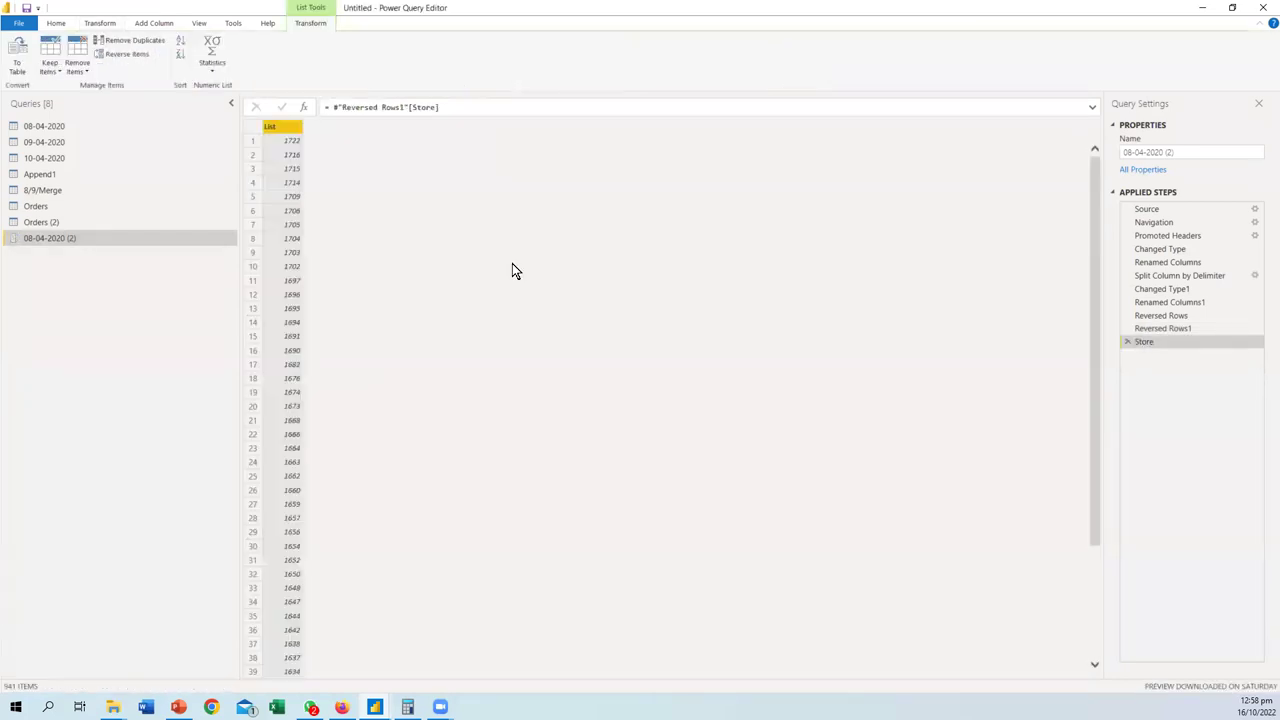
{"action": "scroll", "coordinate": [298, 254], "scroll_direction": "down", "scroll_amount": 20}
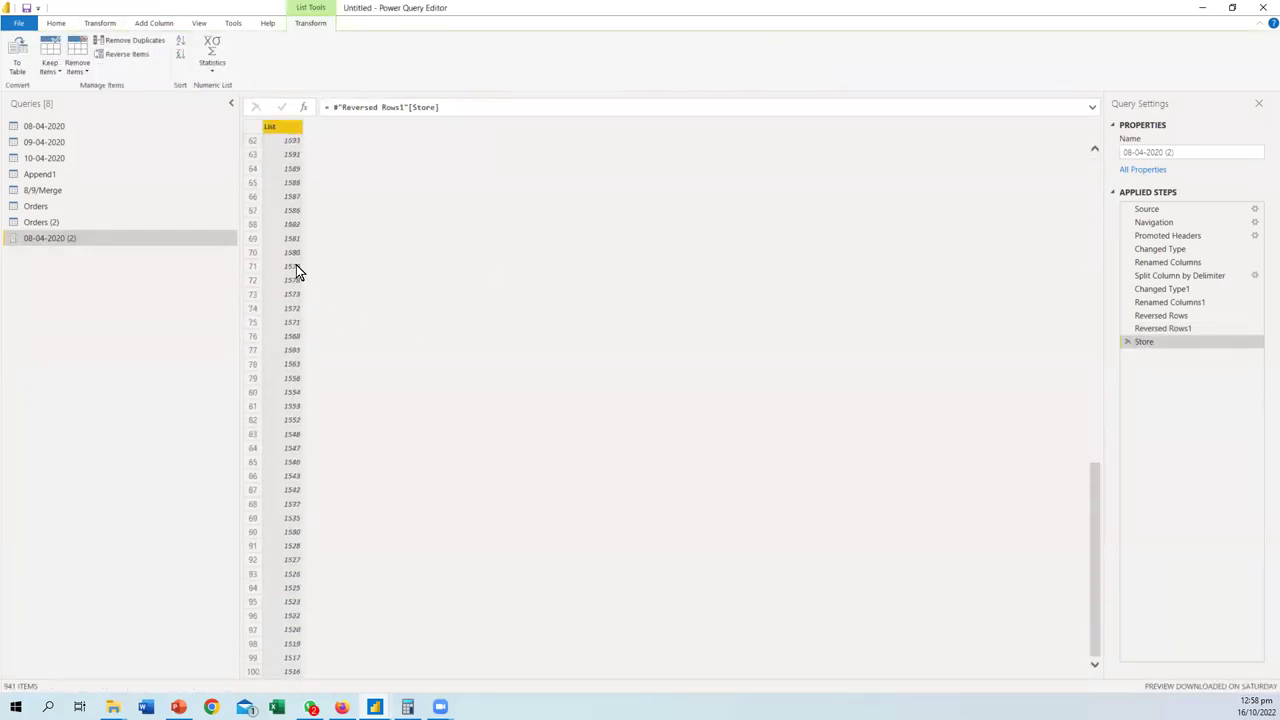
{"action": "scroll", "coordinate": [296, 295], "scroll_direction": "down", "scroll_amount": 20}
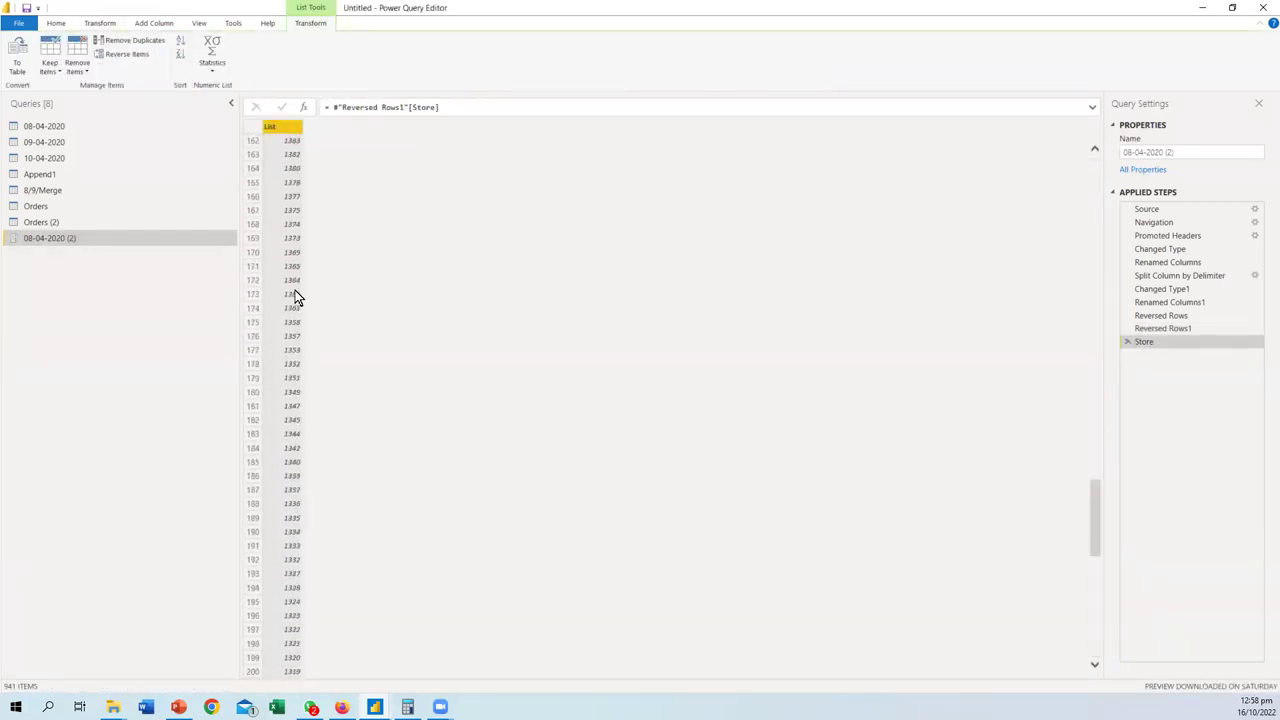
{"action": "scroll", "coordinate": [295, 302], "scroll_direction": "down", "scroll_amount": 10}
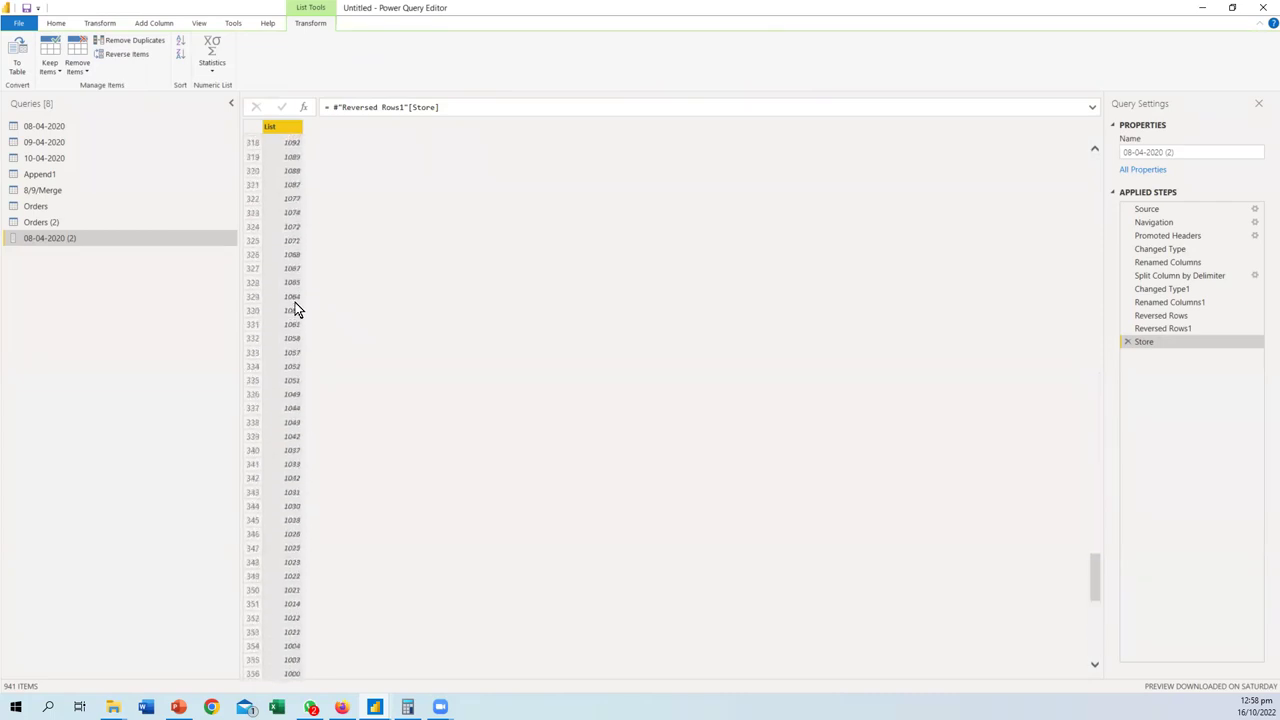
{"action": "scroll", "coordinate": [295, 305], "scroll_direction": "up", "scroll_amount": 20}
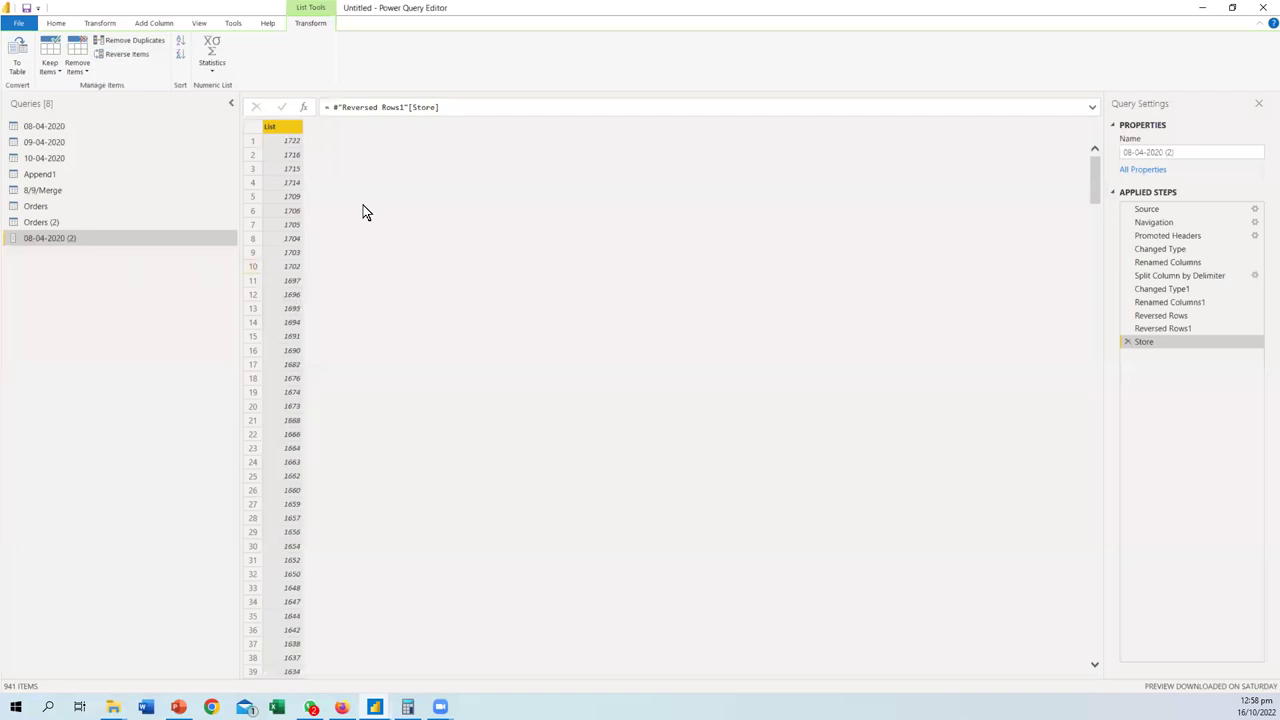
{"action": "left_click", "coordinate": [1128, 342]}
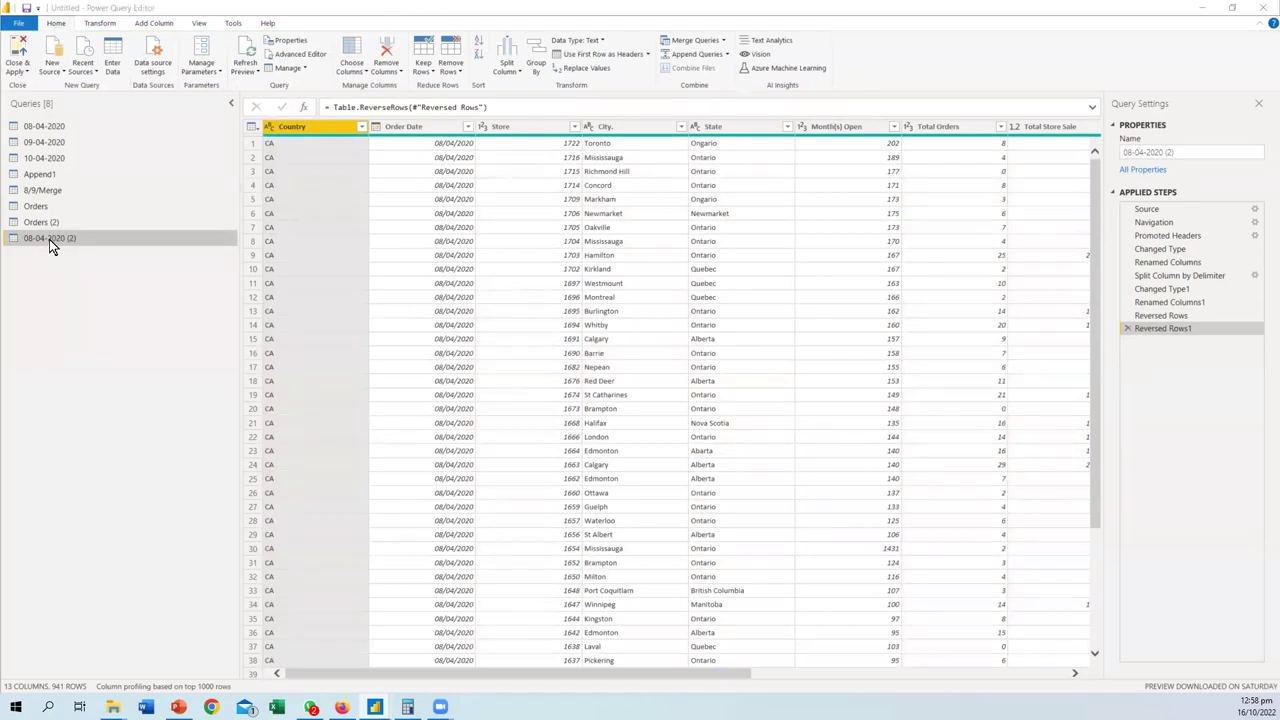
- Delete the 08-04-2020 (2) query and open the Orders query
{"action": "key", "text": "Delete"}
{"action": "left_click", "coordinate": [688, 374]}
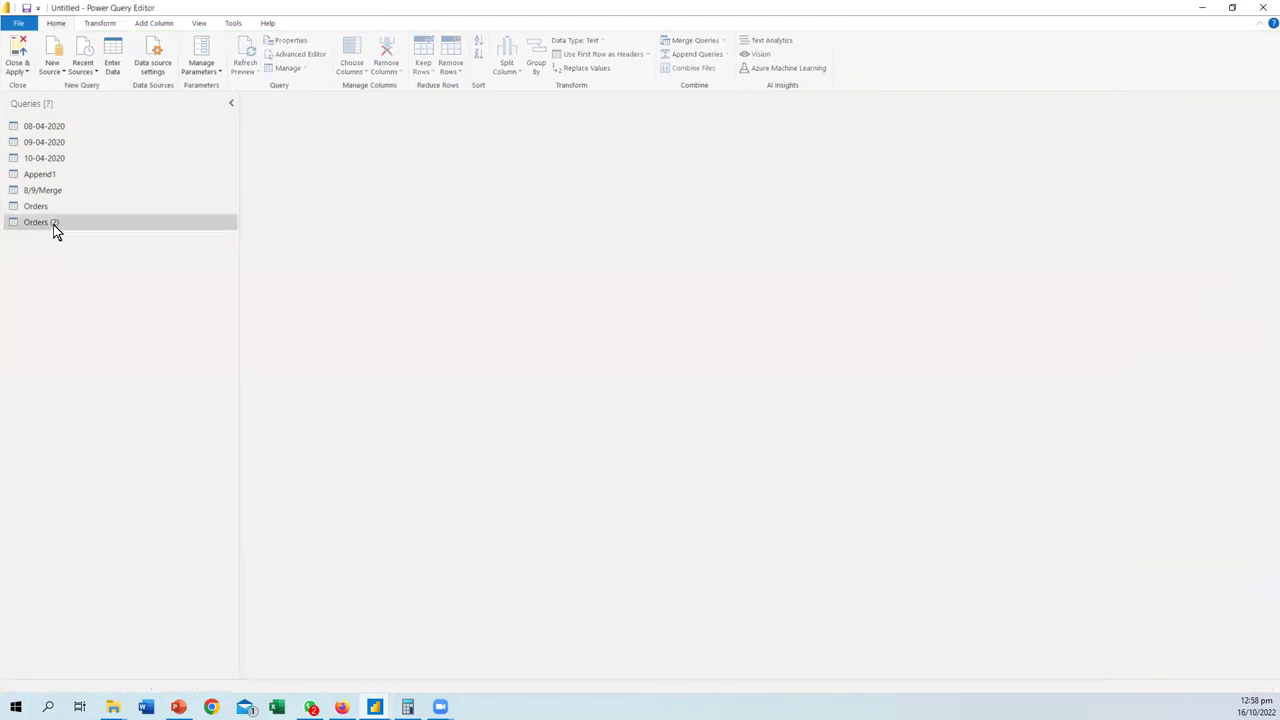
{"action": "left_click", "coordinate": [37, 223]}
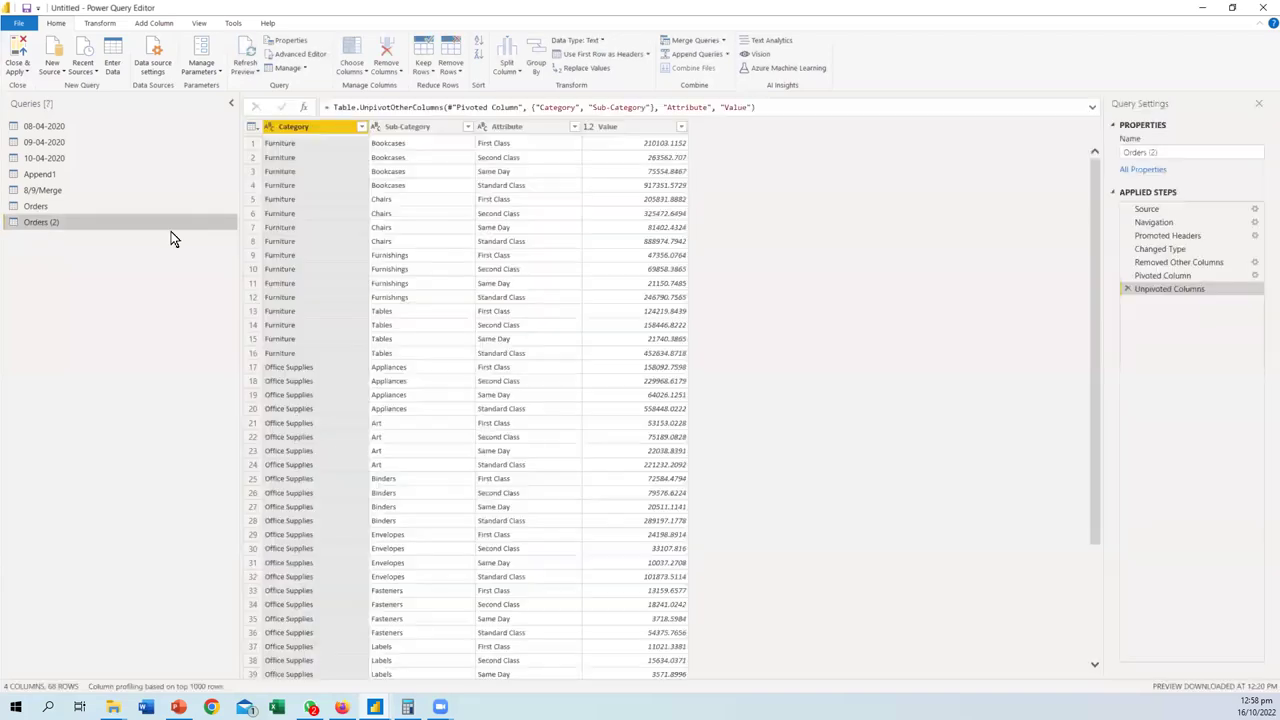
{"action": "left_click", "coordinate": [52, 205]}
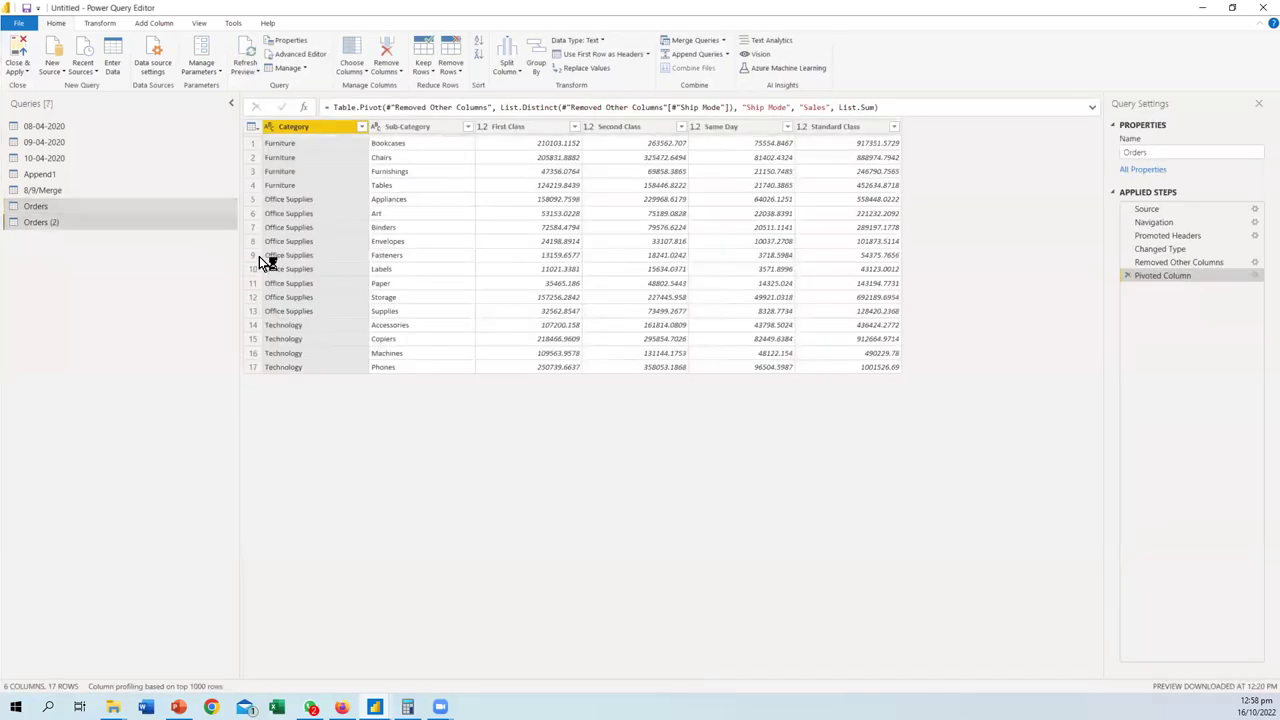
{"action": "left_click", "coordinate": [60, 206]}
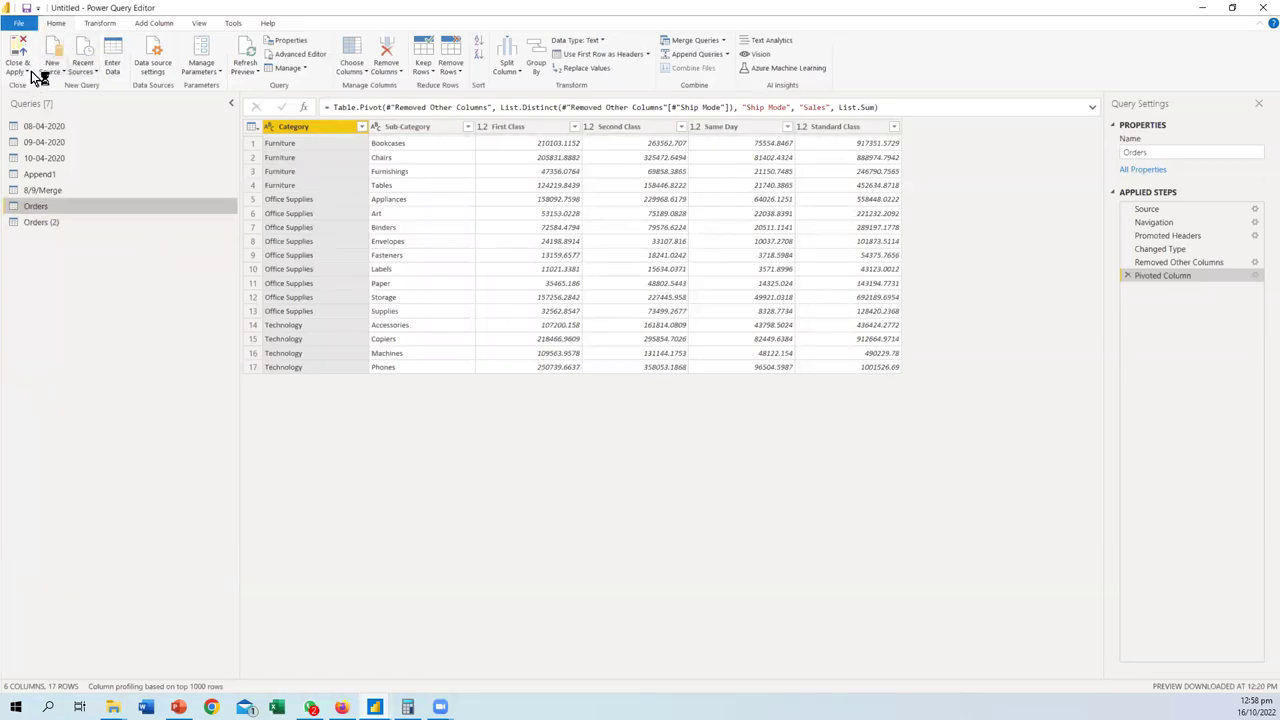
- Import the Orders, People and Returns sheets from the global_superstore_2016 Excel workbook
{"action": "left_click", "coordinate": [61, 71]}
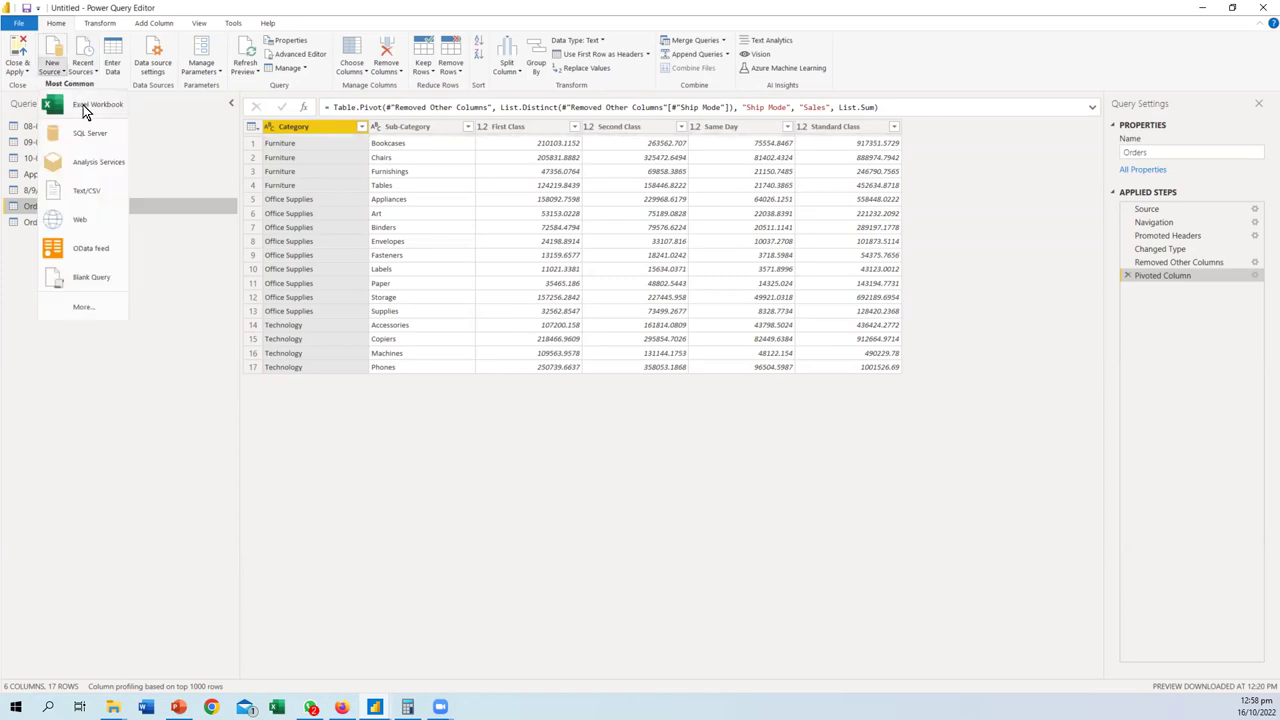
{"action": "left_click", "coordinate": [83, 105]}
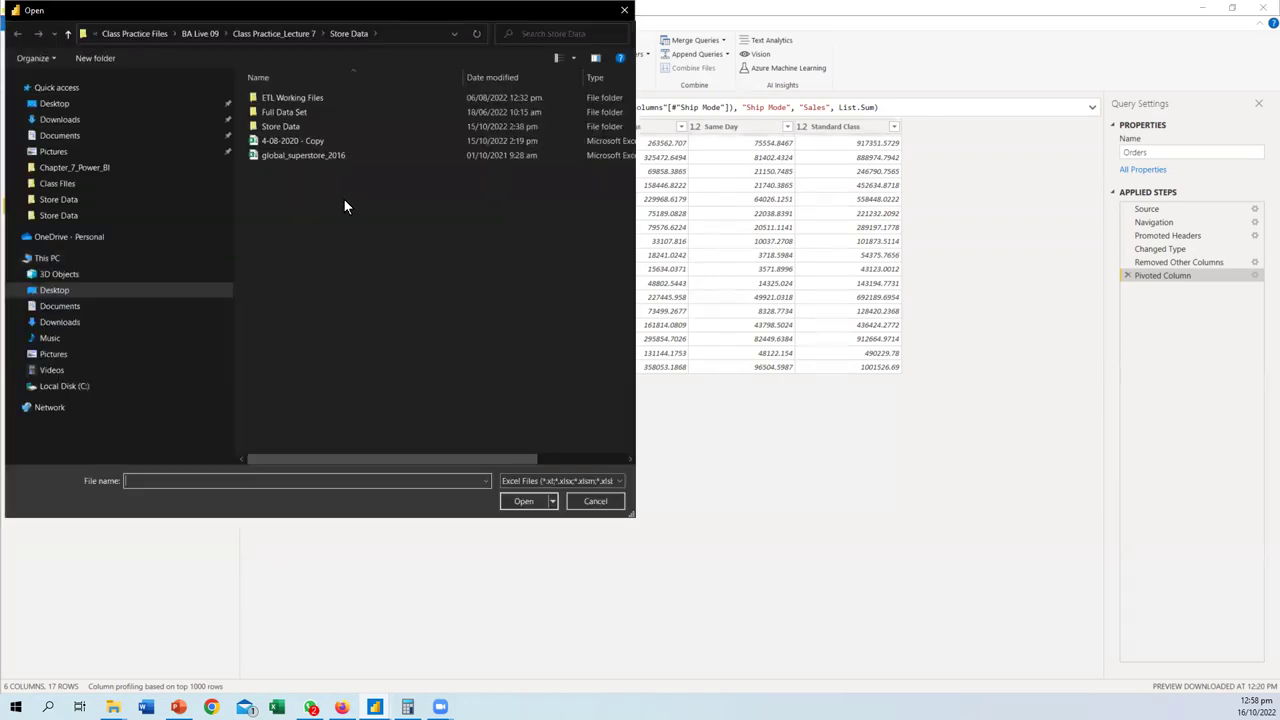
{"action": "double_click", "coordinate": [303, 155]}
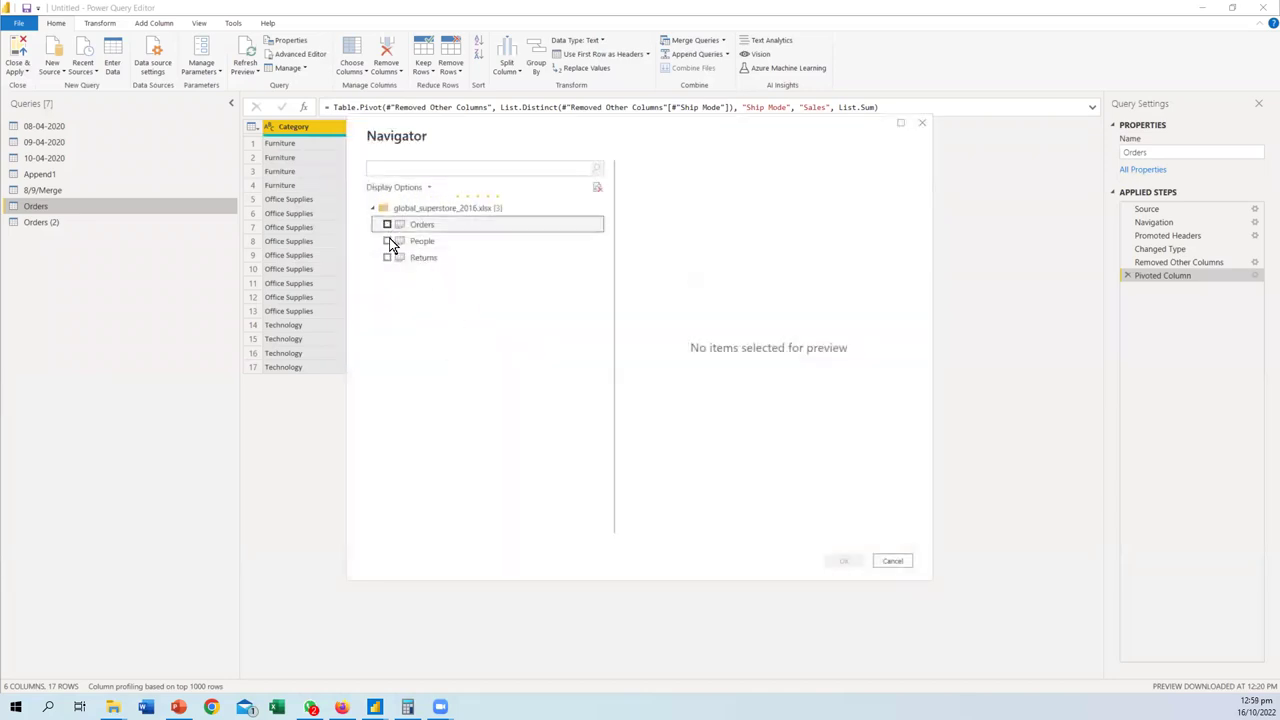
{"action": "left_click", "coordinate": [387, 224]}
{"action": "left_click", "coordinate": [387, 241]}
{"action": "left_click", "coordinate": [387, 257]}
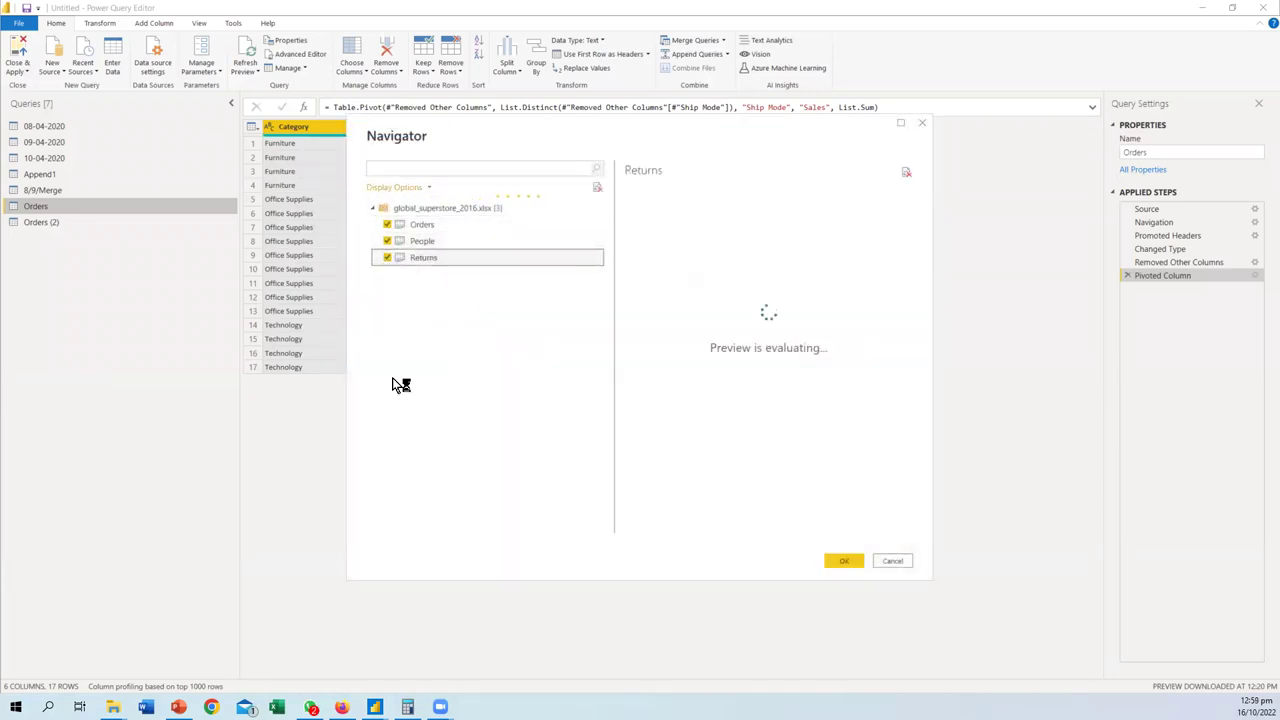
{"action": "left_click", "coordinate": [840, 563]}
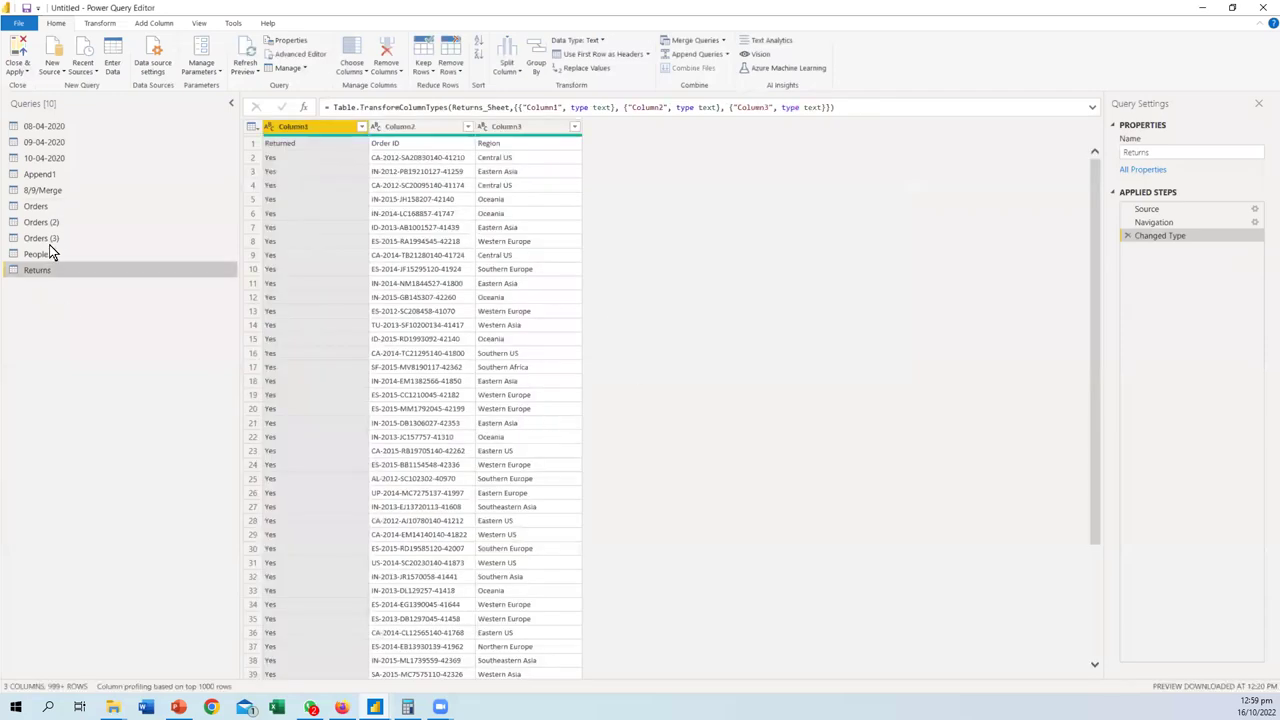
- Look through the Orders (3), People and Returns queries, ending on Orders (3)
{"action": "left_click", "coordinate": [52, 238]}
{"action": "left_click", "coordinate": [40, 254]}
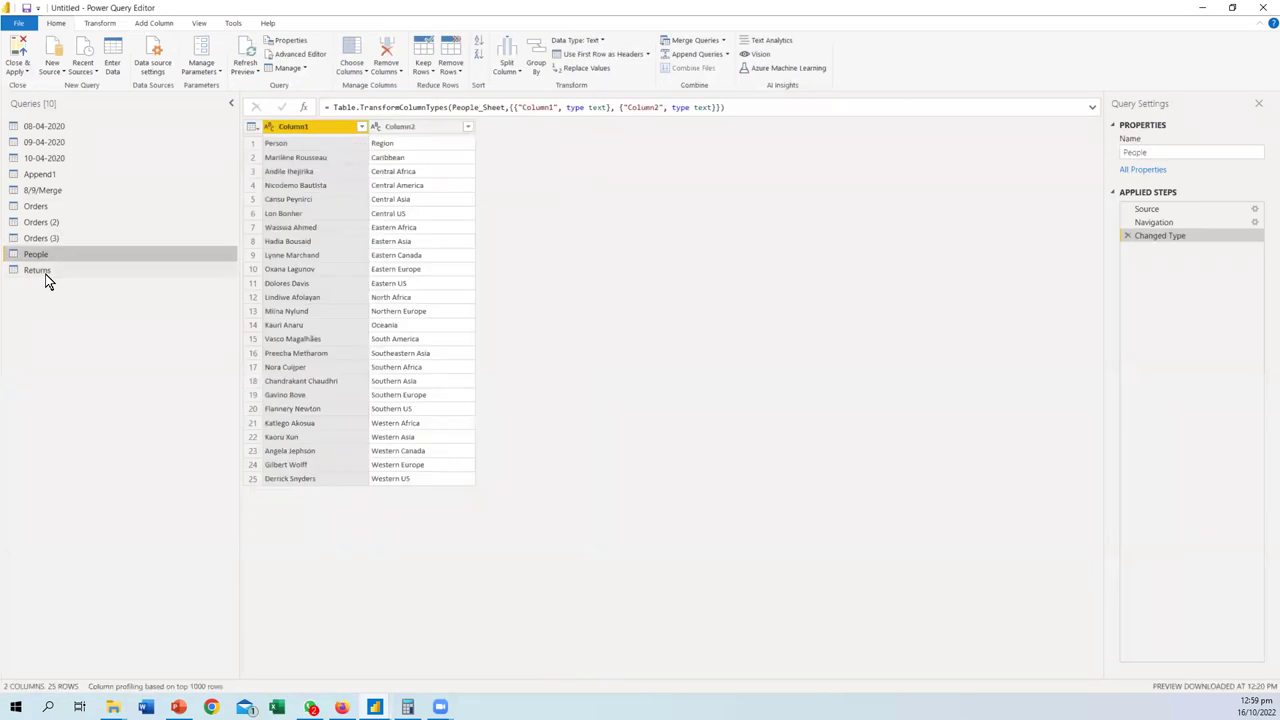
{"action": "left_click", "coordinate": [45, 270]}
{"action": "left_click", "coordinate": [42, 244]}
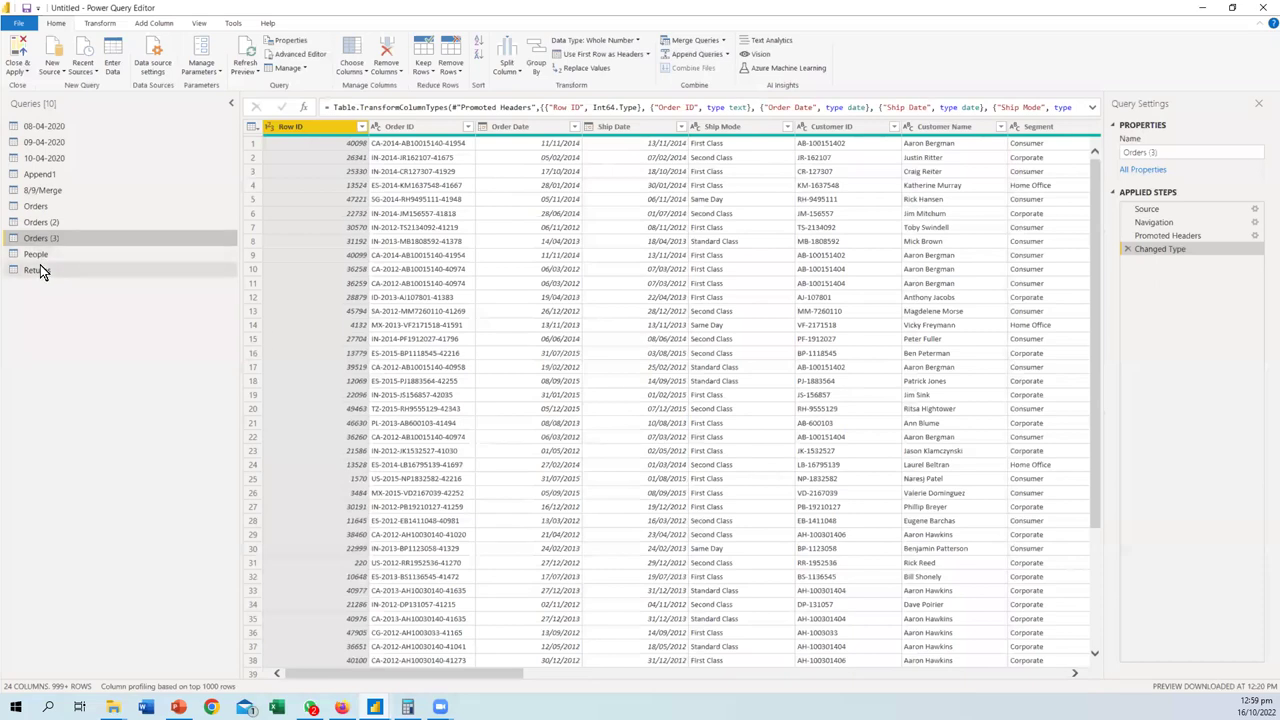
{"action": "left_click", "coordinate": [110, 25]}
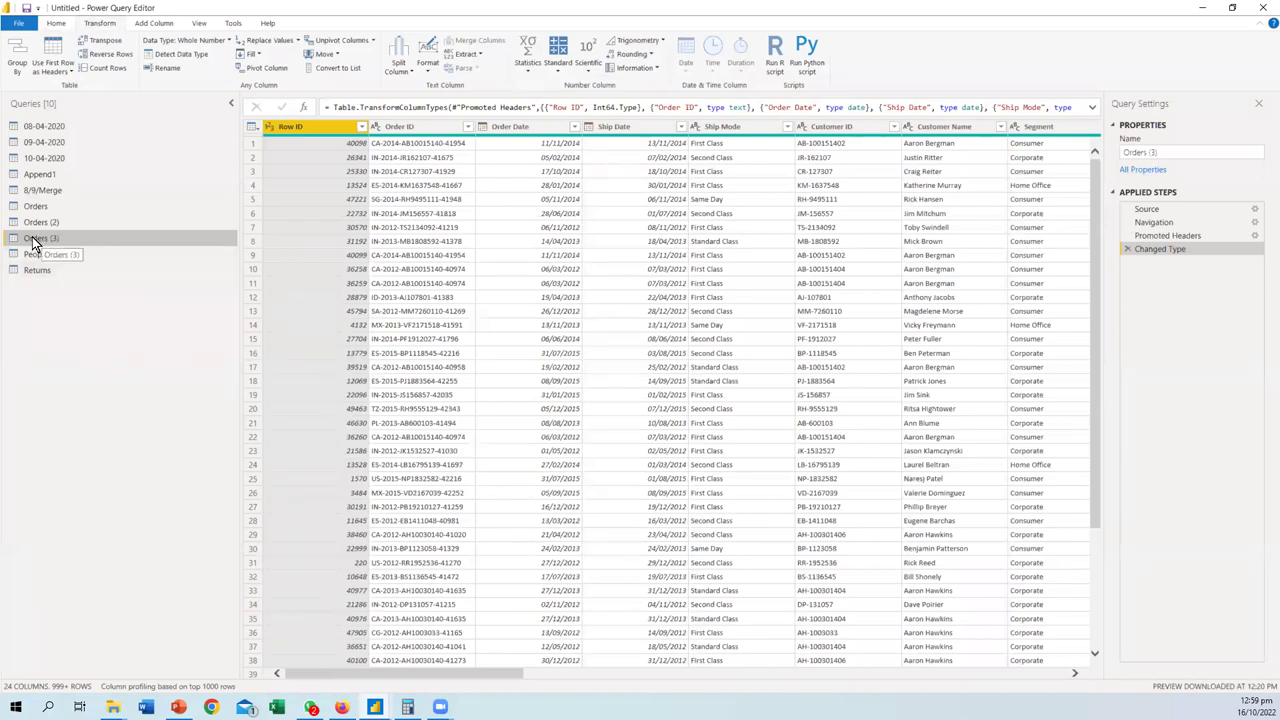
{"action": "left_click_drag", "start_coordinate": [495, 673], "coordinate": [890, 675]}
{"action": "scroll", "coordinate": [680, 180], "scroll_direction": "right", "scroll_amount": 3}
- Select the Category, Sub-Category and Product Name columns in Orders (3)
{"action": "left_click", "coordinate": [625, 125]}
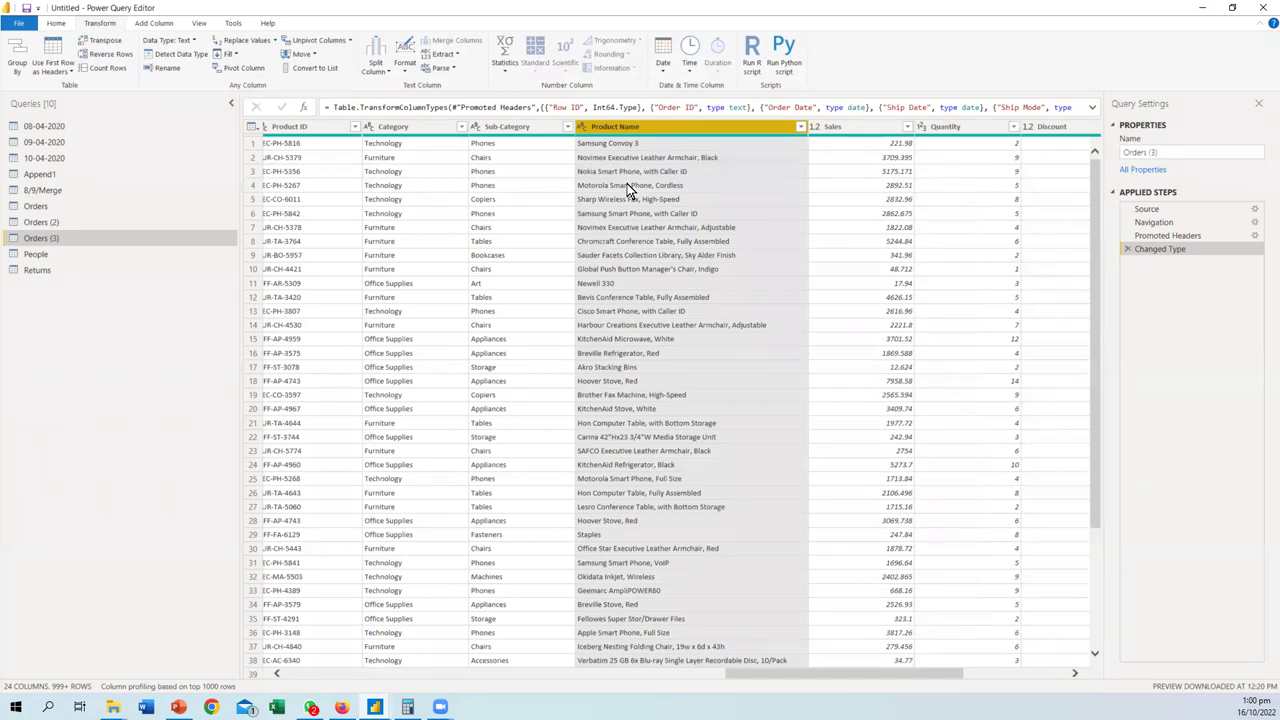
{"action": "left_click", "coordinate": [504, 129]}
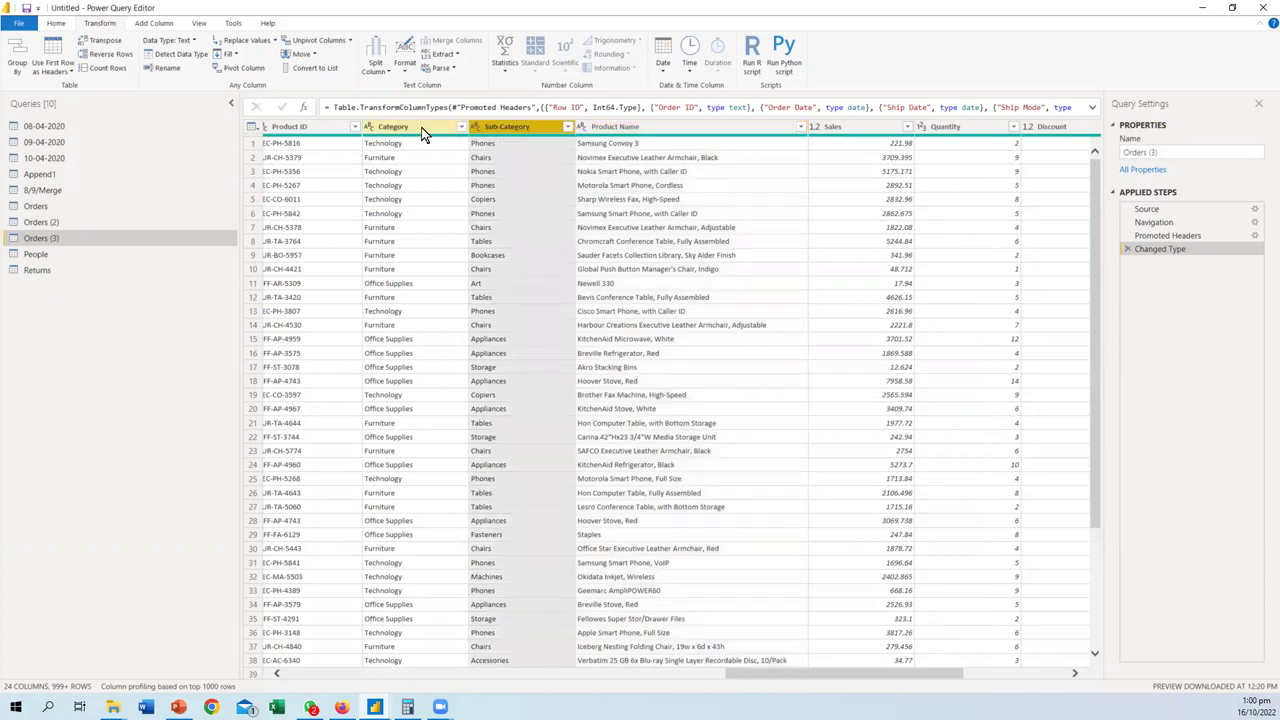
{"action": "left_click", "coordinate": [421, 127]}
{"action": "left_click", "coordinate": [506, 128], "text": "ctrl"}
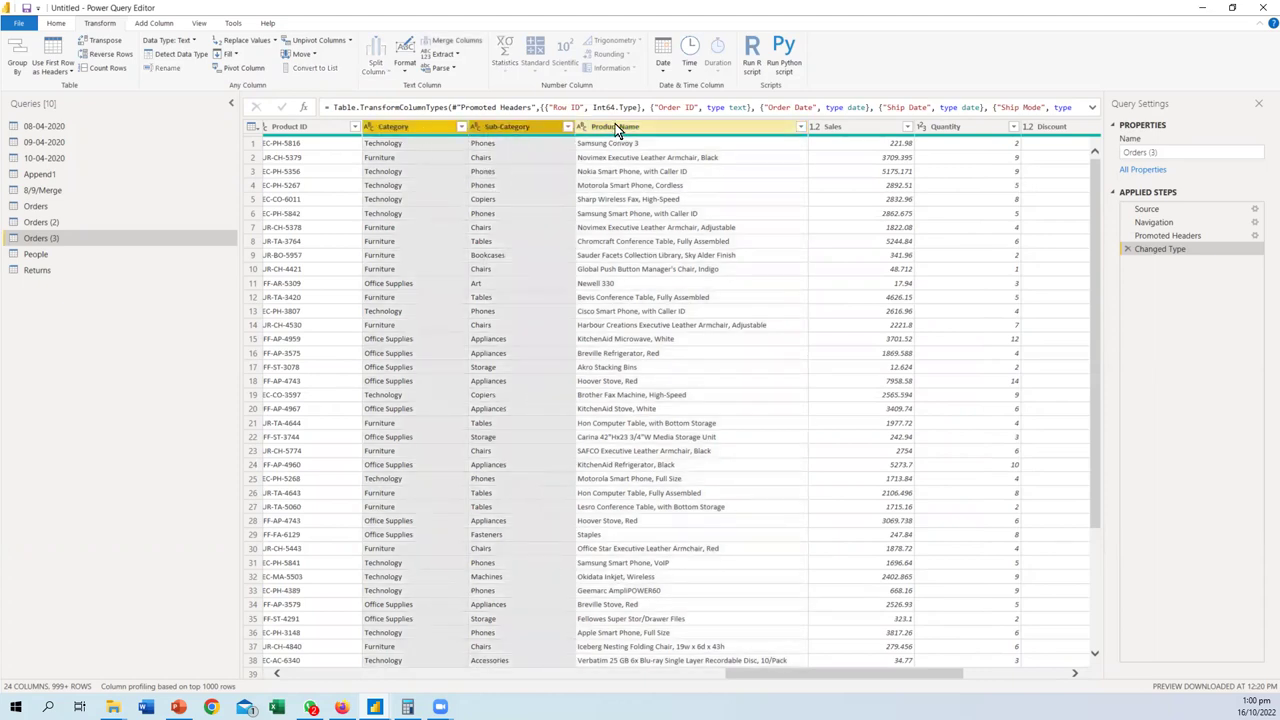
{"action": "left_click", "coordinate": [619, 128]}
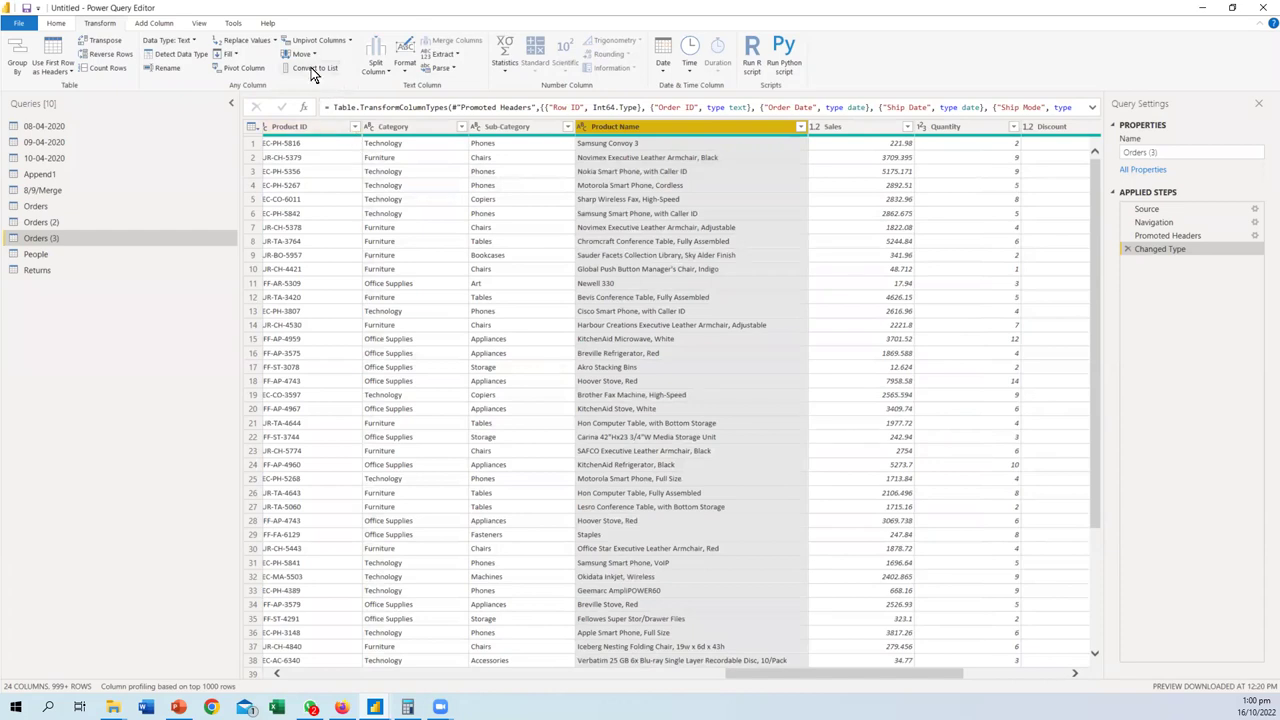
{"action": "left_click", "coordinate": [48, 256]}
{"action": "left_click", "coordinate": [48, 238]}
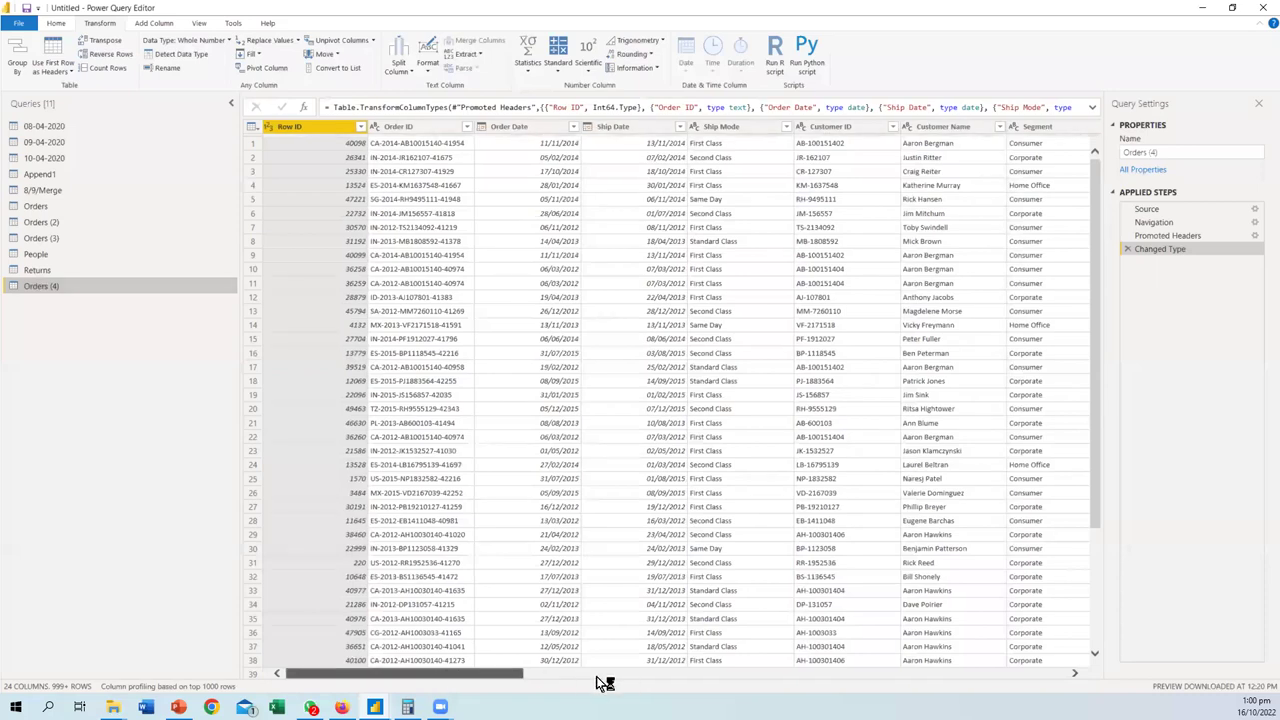
- Select the Product Name column and scroll through its list of product names
{"action": "left_click_drag", "start_coordinate": [598, 678], "coordinate": [892, 678]}
{"action": "left_click", "coordinate": [610, 127]}
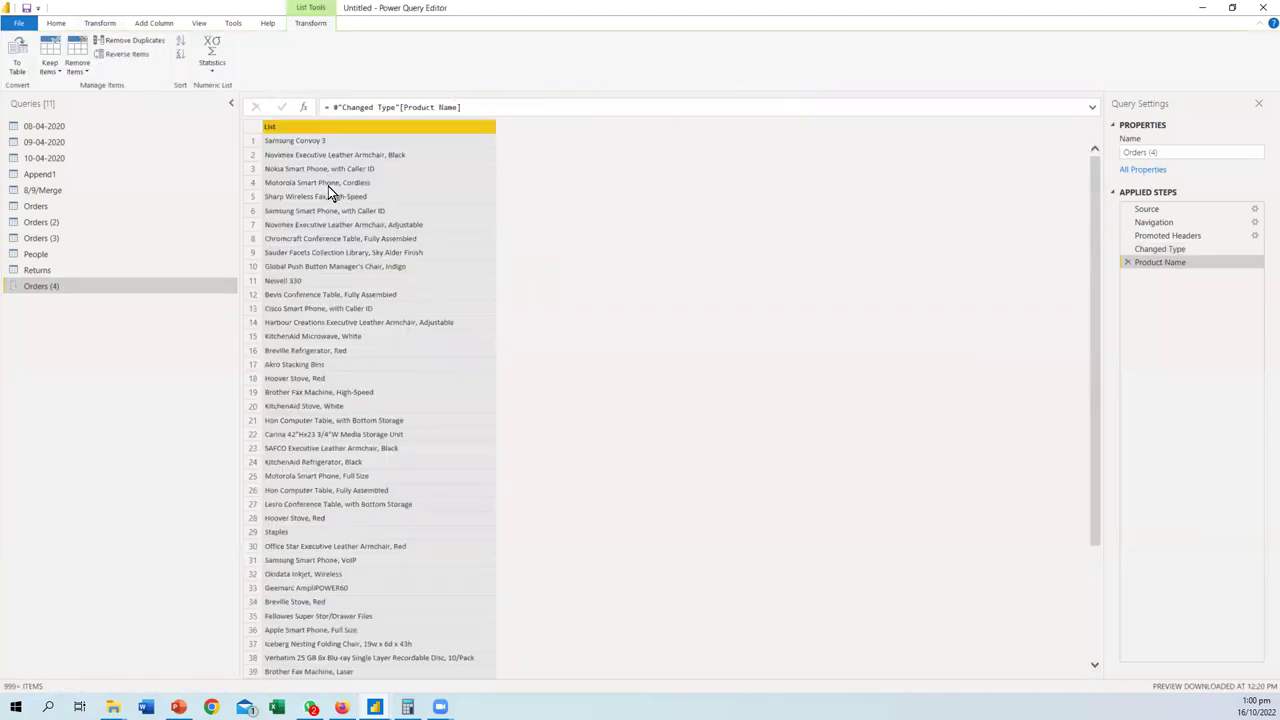
{"action": "scroll", "coordinate": [332, 203], "scroll_direction": "down", "scroll_amount": 20}
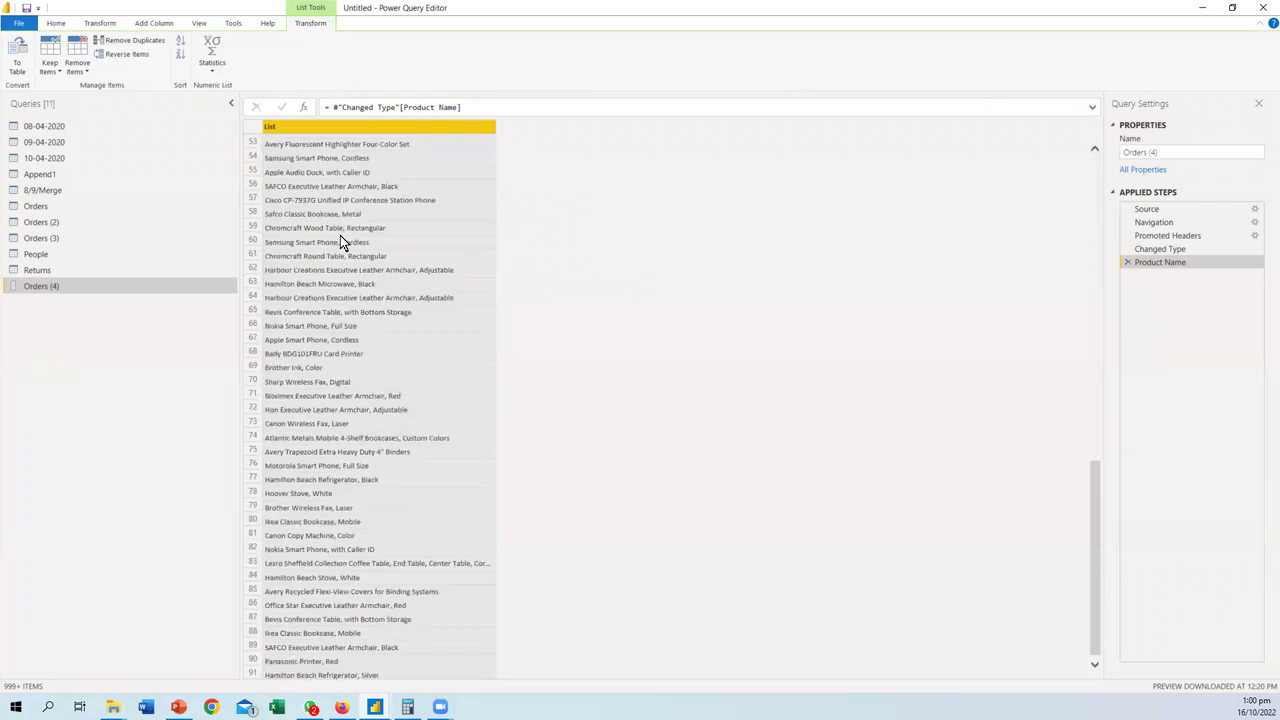
{"action": "scroll", "coordinate": [350, 308], "scroll_direction": "down", "scroll_amount": 20}
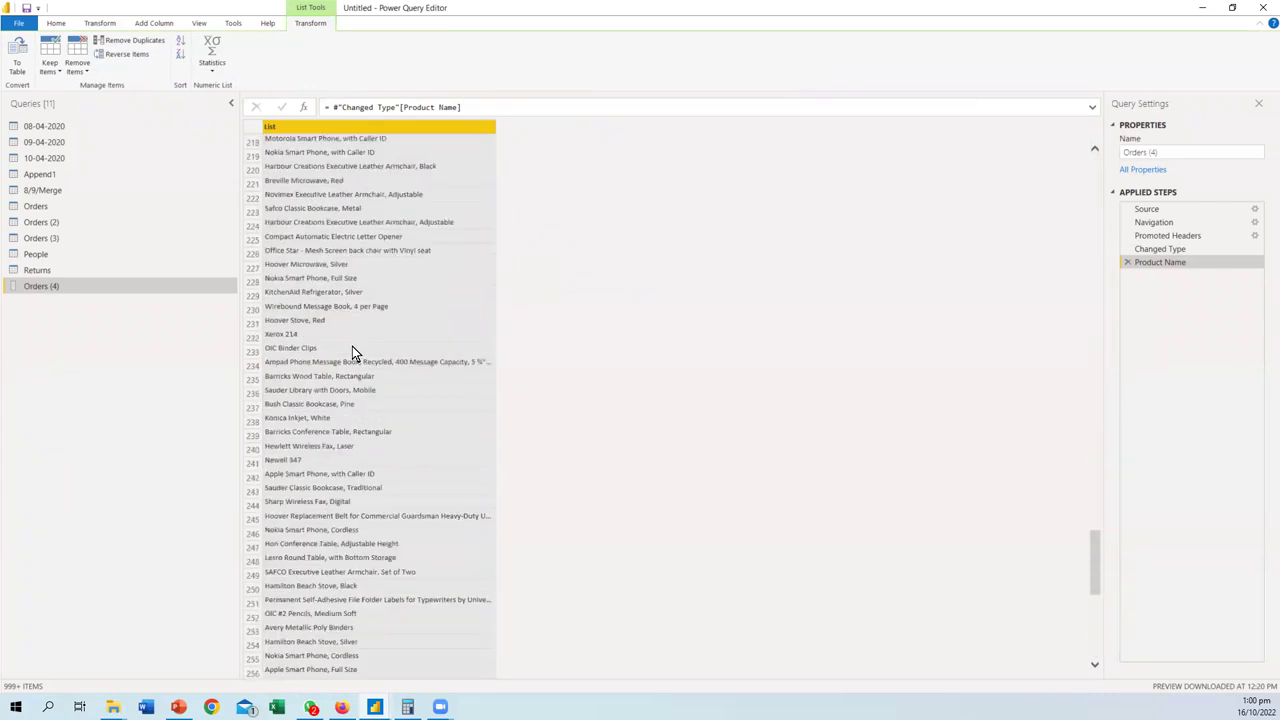
{"action": "scroll", "coordinate": [352, 350], "scroll_direction": "down", "scroll_amount": 20}
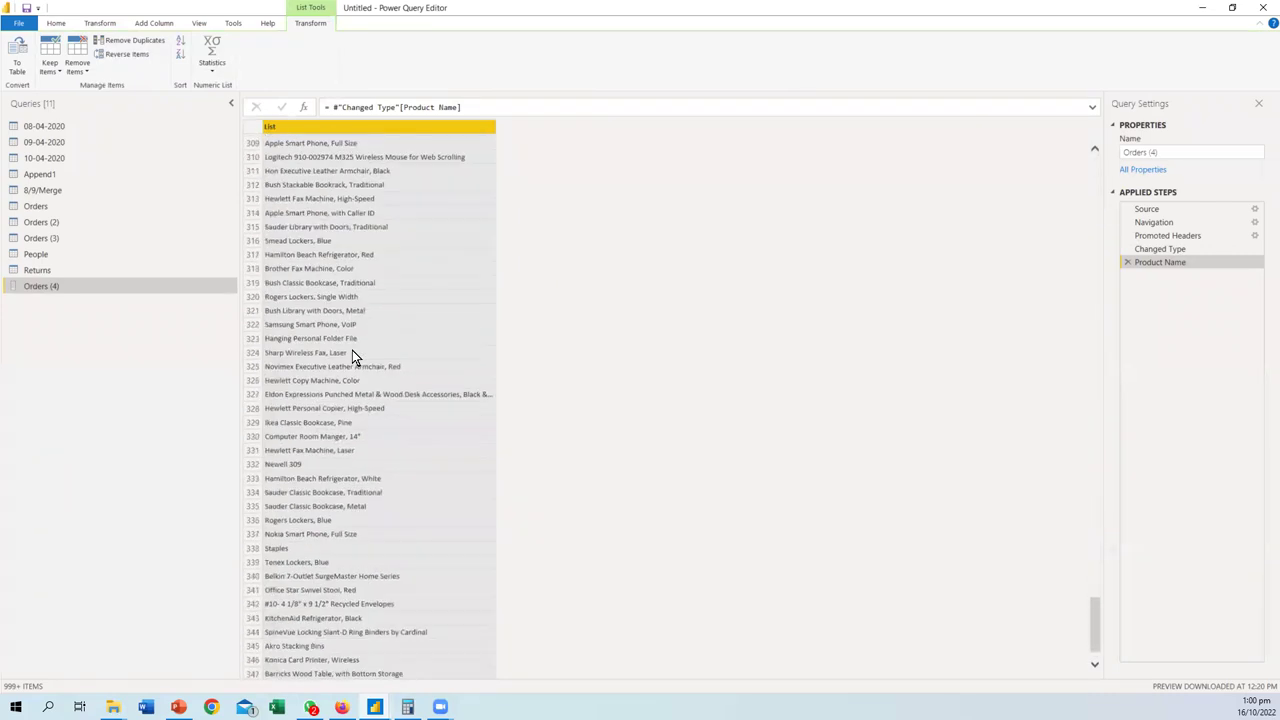
{"action": "scroll", "coordinate": [352, 356], "scroll_direction": "down", "scroll_amount": 20}
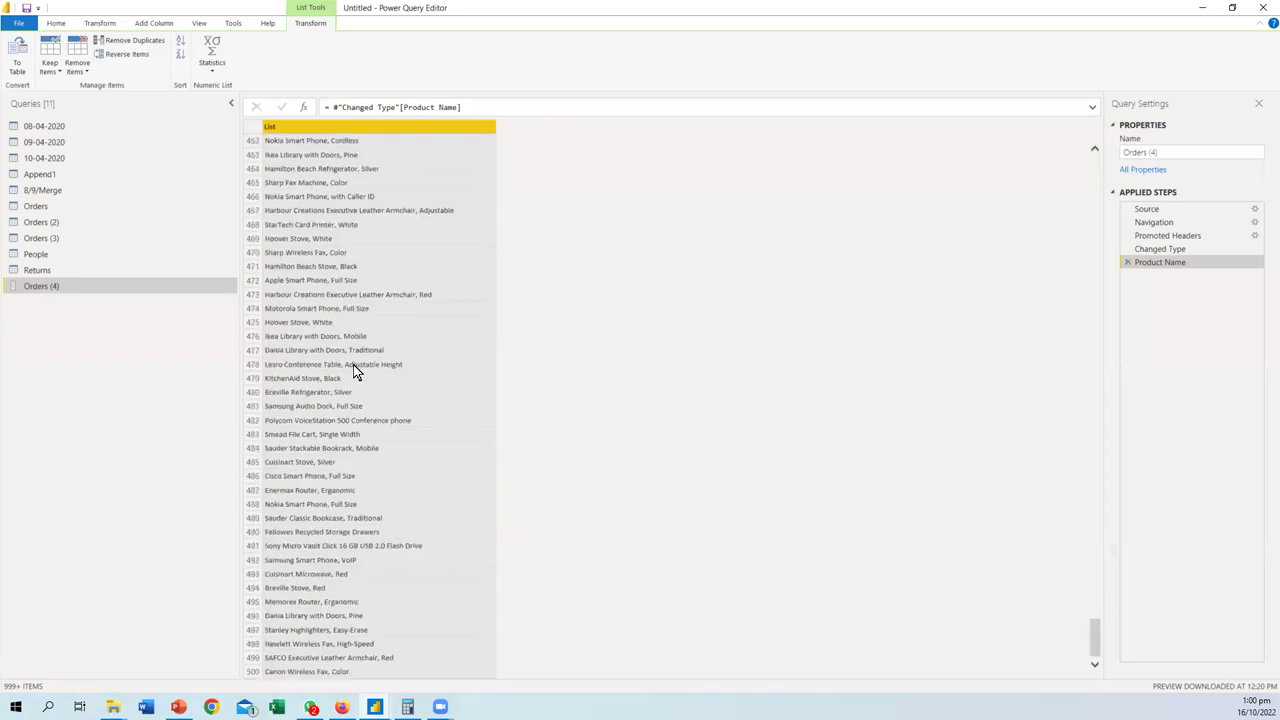
{"action": "scroll", "coordinate": [353, 380], "scroll_direction": "down", "scroll_amount": 16}
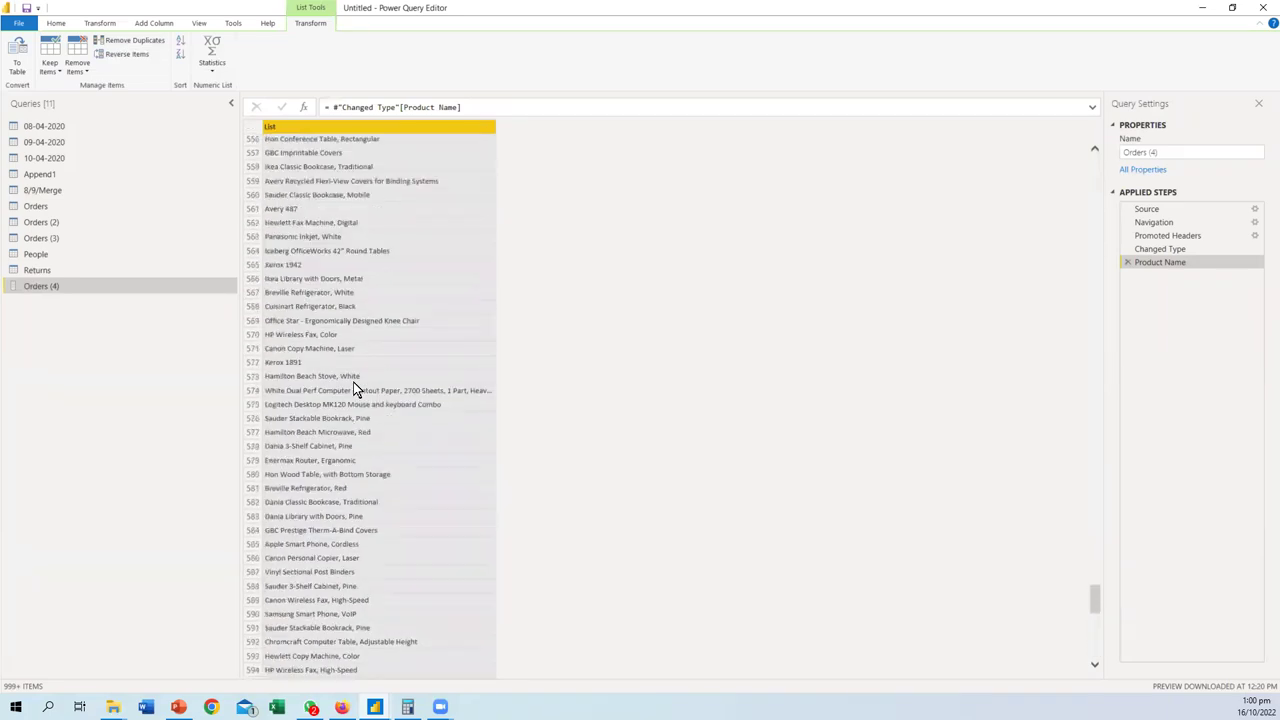
{"action": "scroll", "coordinate": [353, 389], "scroll_direction": "up", "scroll_amount": 12}
{"action": "scroll", "coordinate": [353, 389], "scroll_direction": "up", "scroll_amount": 20}
{"action": "scroll", "coordinate": [353, 389], "scroll_direction": "up", "scroll_amount": 20}
{"action": "scroll", "coordinate": [353, 389], "scroll_direction": "up", "scroll_amount": 20}
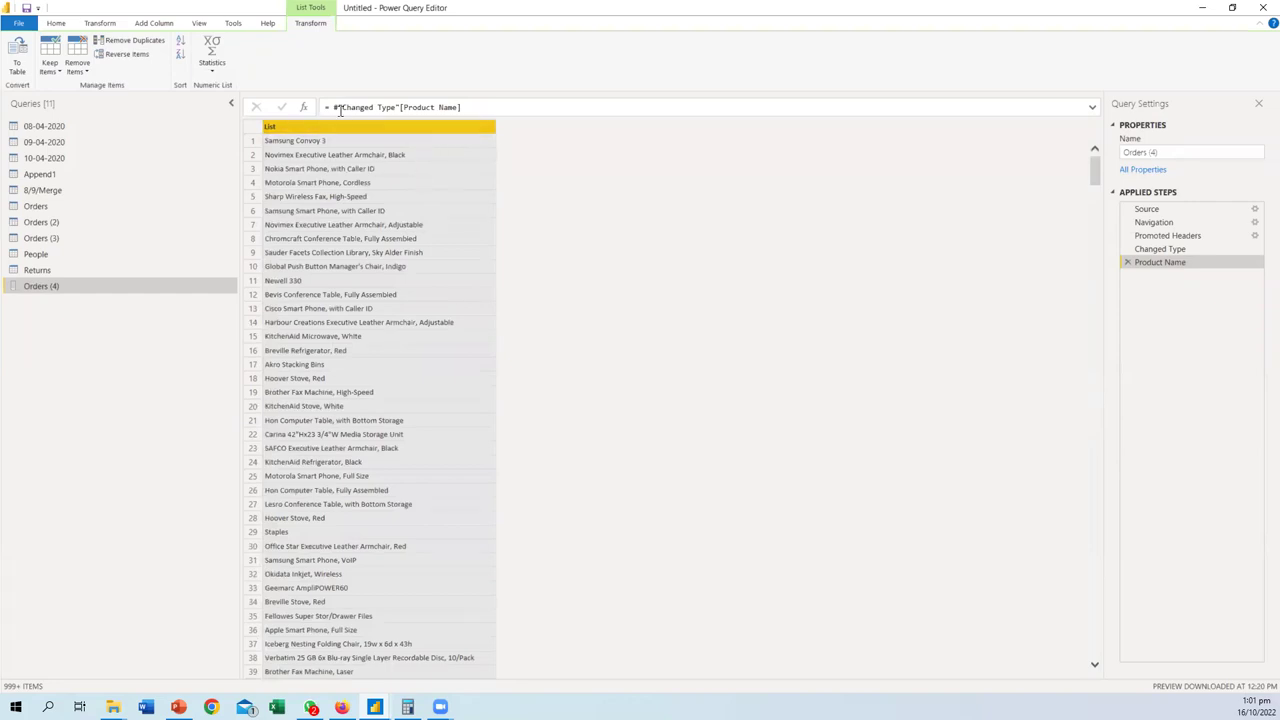
- Convert the product list to a table with no delimiter and rename Column1 to 'Product Name'
{"action": "left_click", "coordinate": [17, 66]}
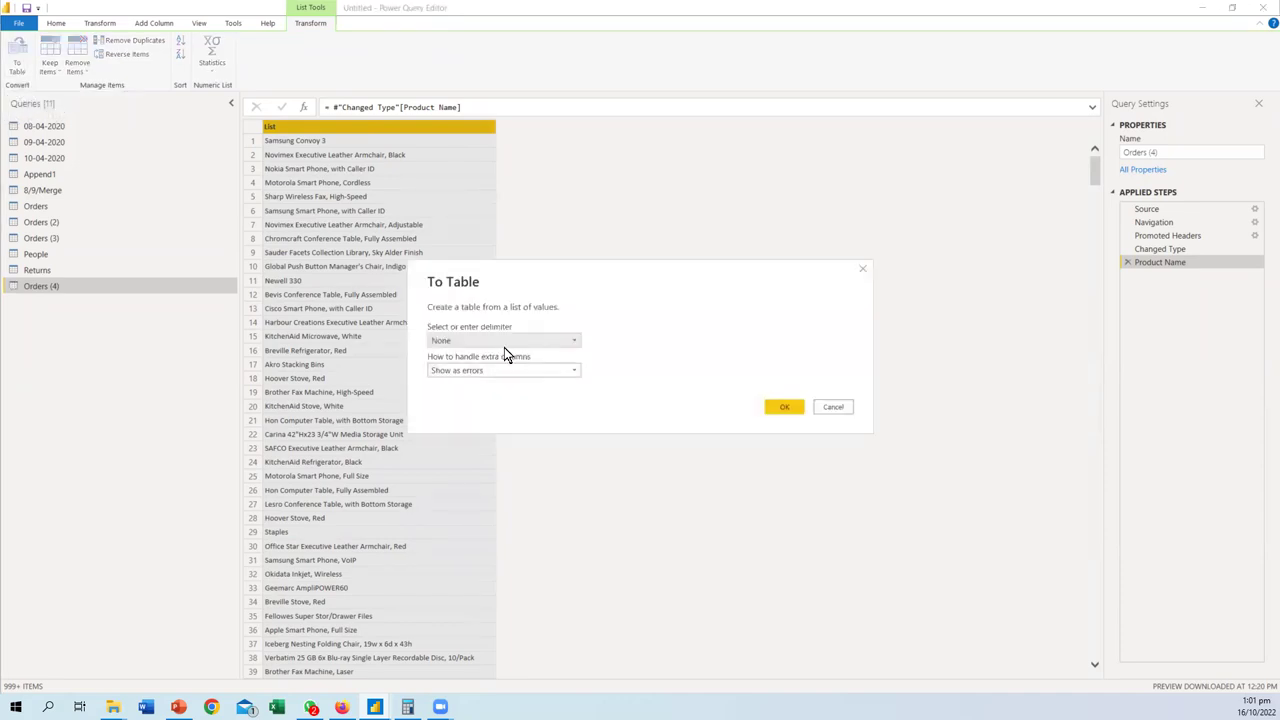
{"action": "left_click", "coordinate": [500, 349]}
{"action": "left_click", "coordinate": [500, 349]}
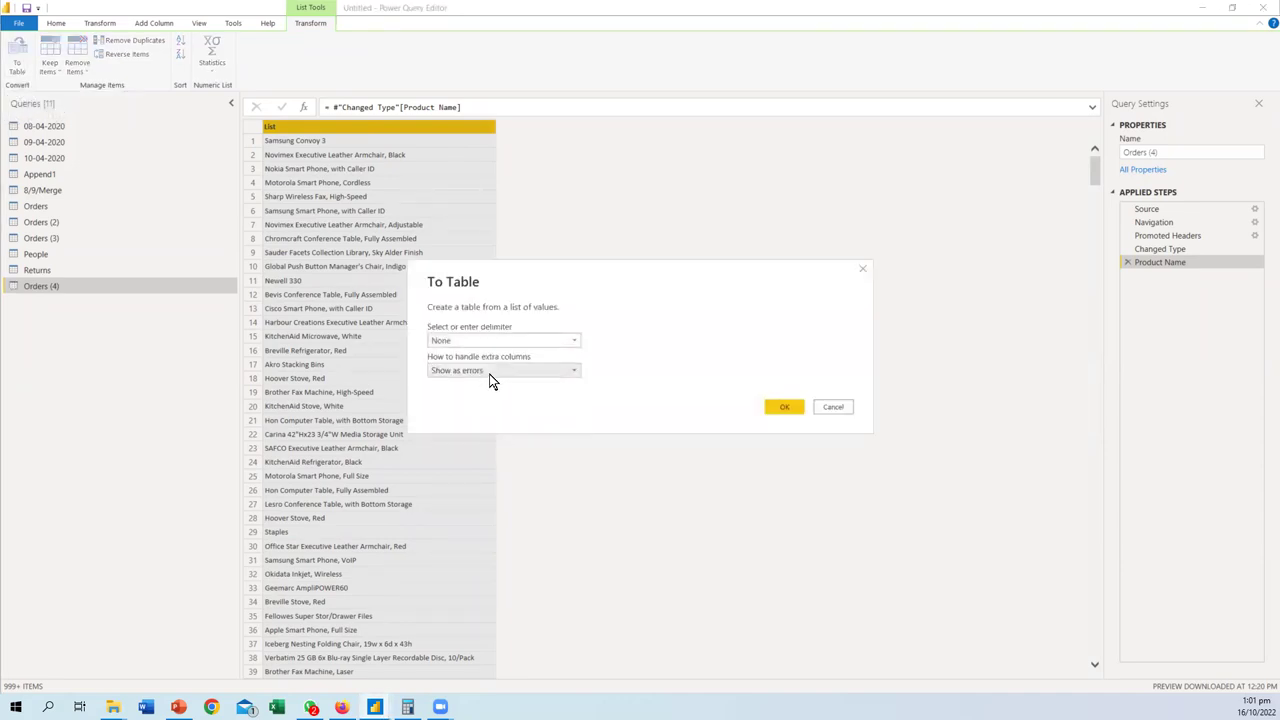
{"action": "left_click", "coordinate": [786, 409]}
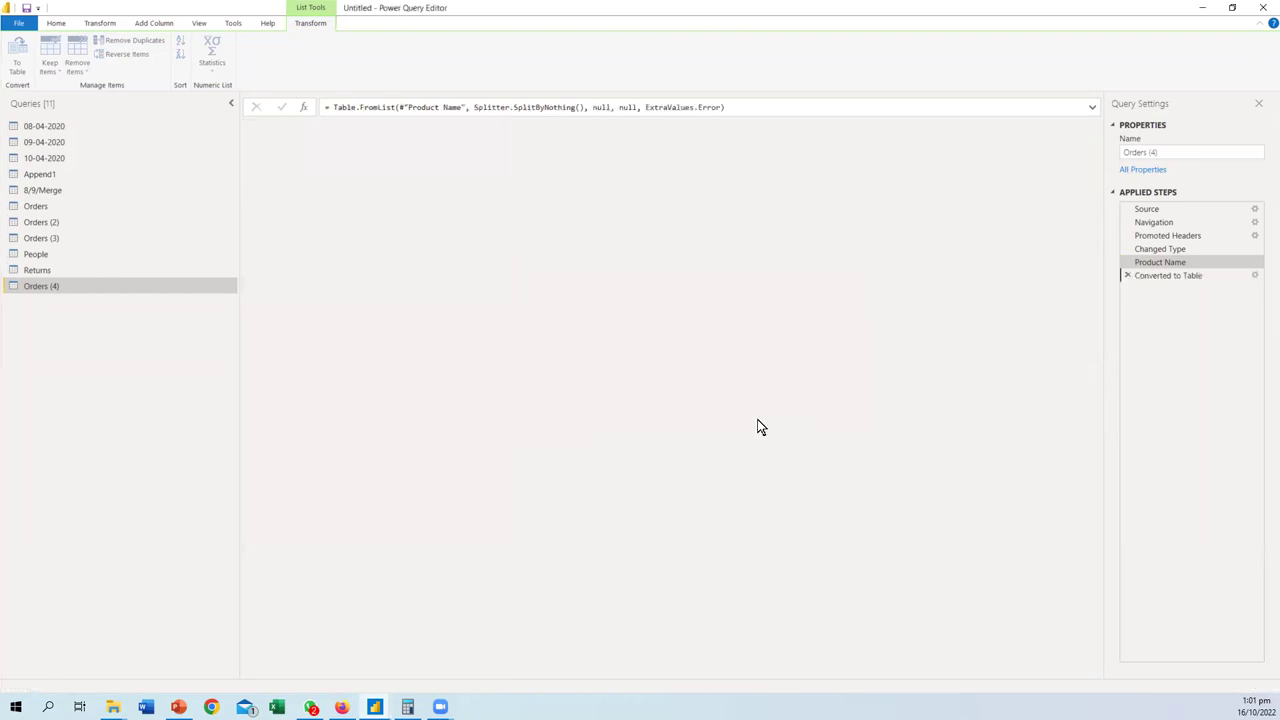
{"action": "double_click", "coordinate": [351, 126]}
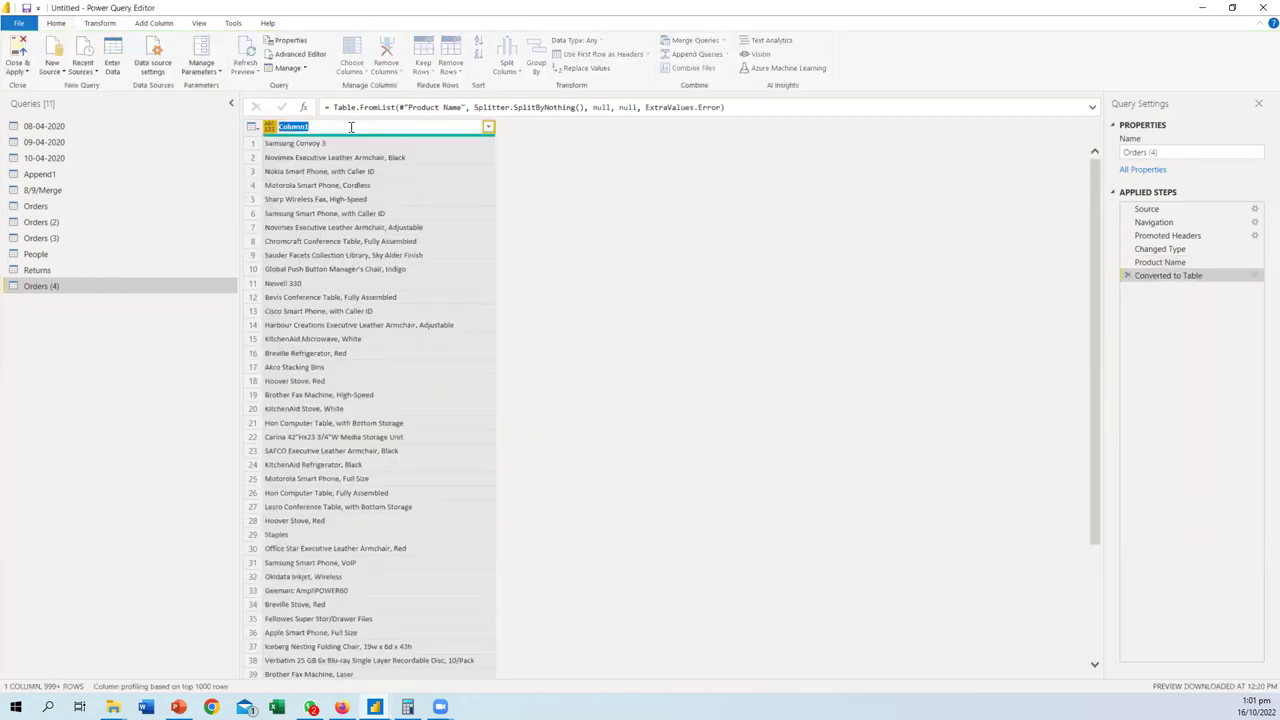
{"action": "type", "text": "Product Name"}
{"action": "key", "text": "Return"}
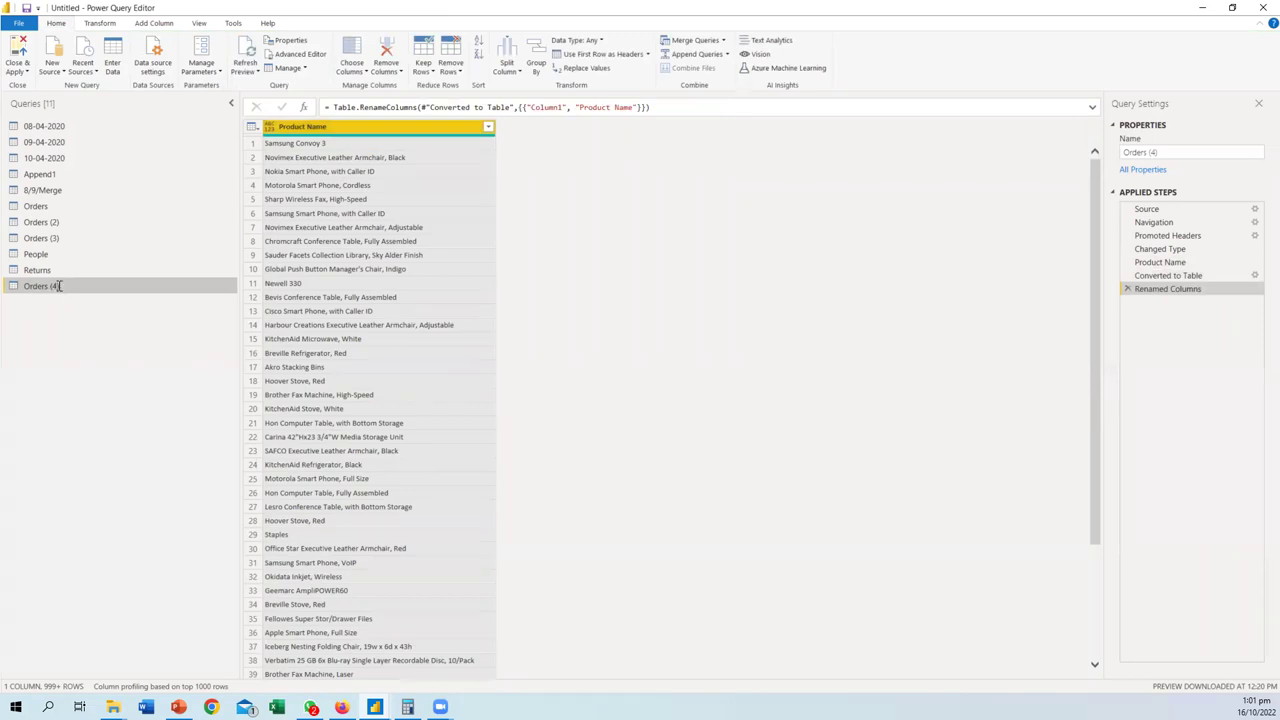
- Rename the Orders (4) query to 'Product Name' and apply the changes with Close & Apply
{"action": "double_click", "coordinate": [59, 286]}
{"action": "type", "text": "Product Name"}
{"action": "key", "text": "Return"}
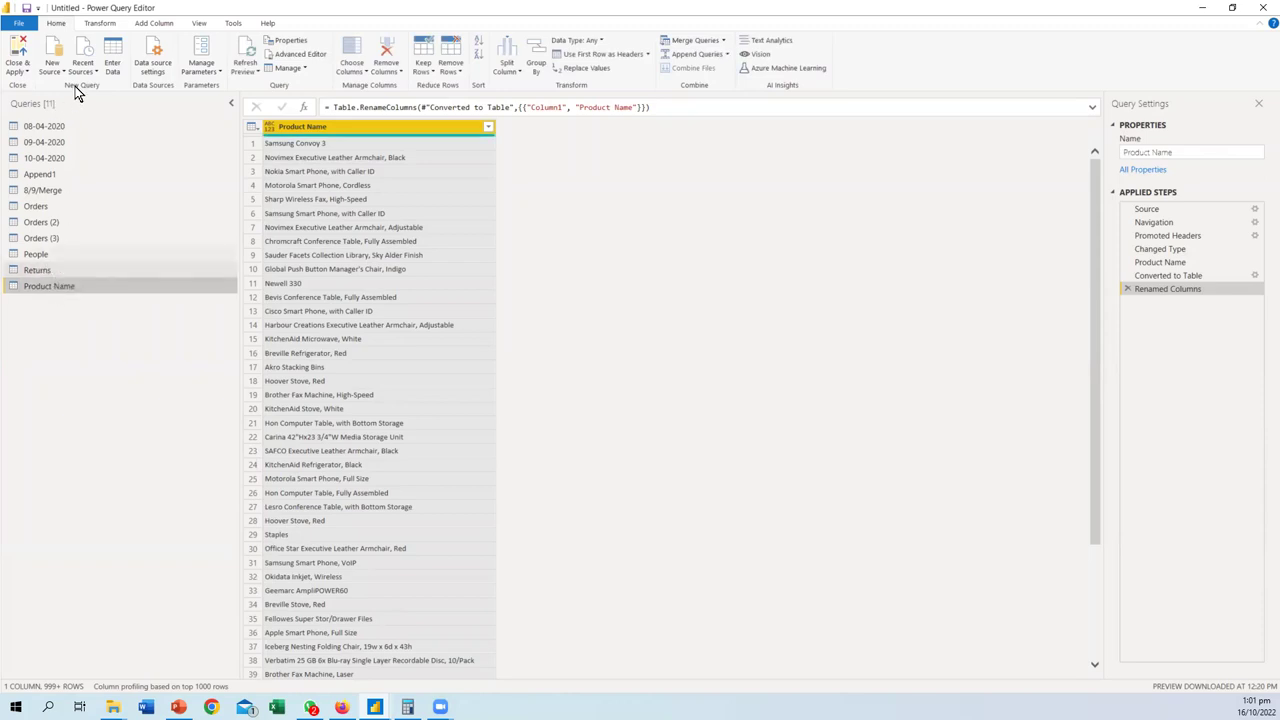
{"action": "left_click", "coordinate": [27, 80]}
{"action": "left_click", "coordinate": [40, 87]}
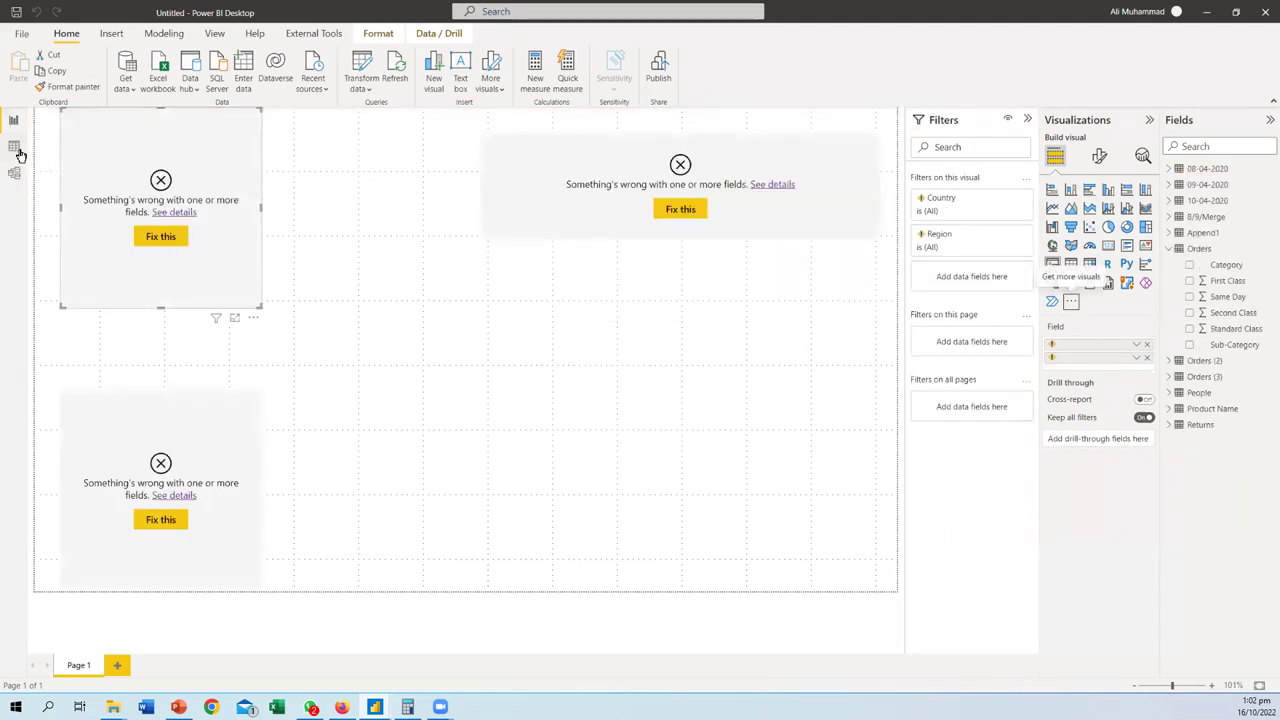
{"action": "left_click", "coordinate": [18, 150]}
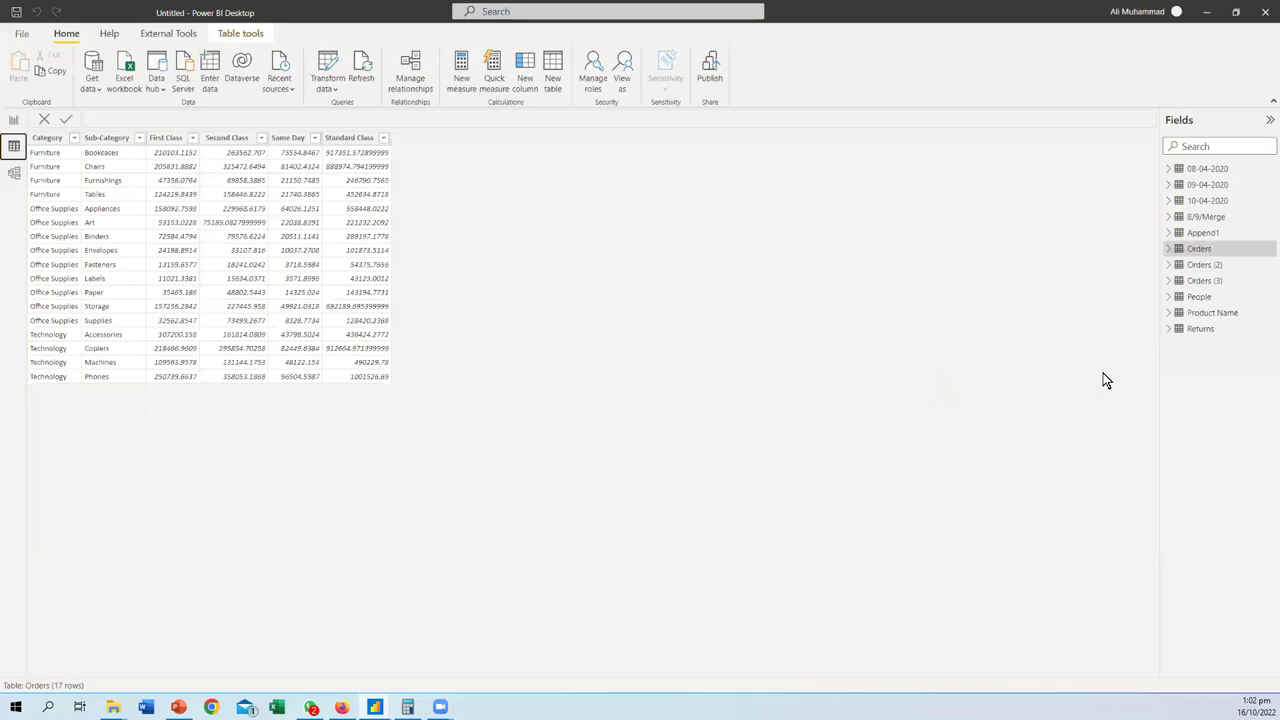
- In Model view, place Product Name at the top and Orders (3) beside People
{"action": "left_click", "coordinate": [14, 175]}
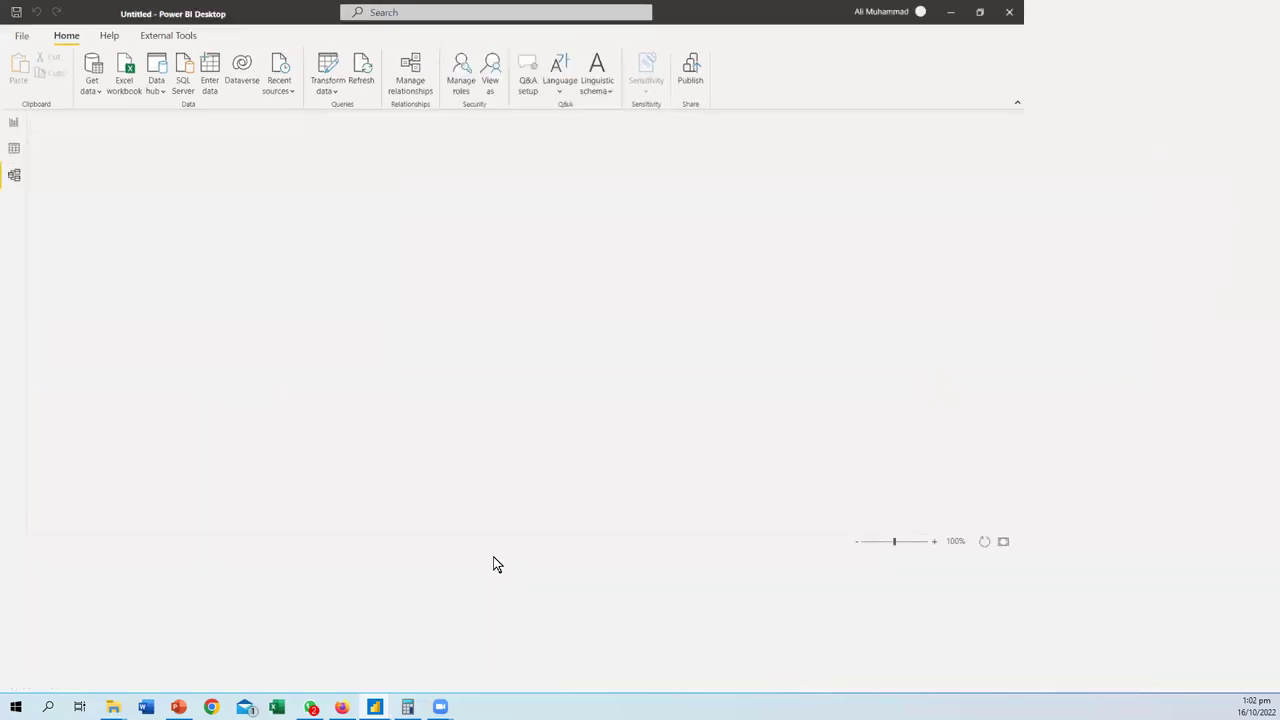
{"action": "left_click_drag", "start_coordinate": [308, 648], "coordinate": [672, 700]}
{"action": "scroll", "coordinate": [624, 566], "scroll_direction": "down", "scroll_amount": 5}
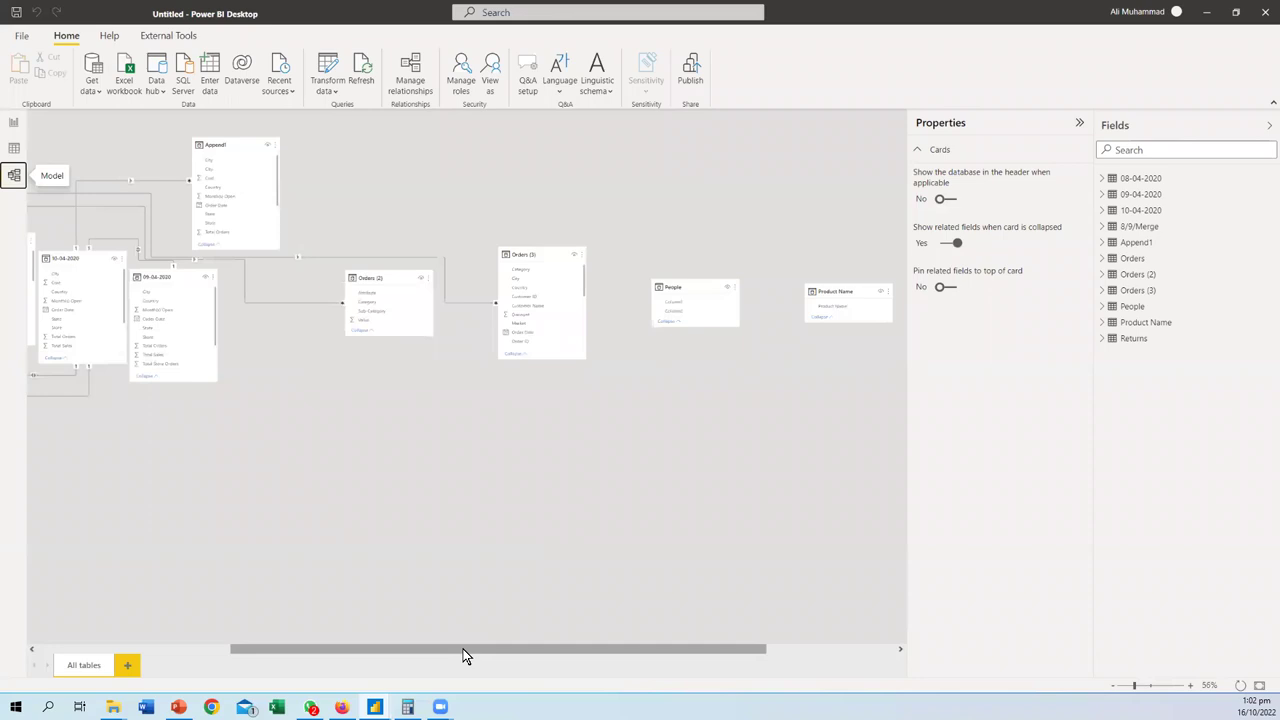
{"action": "left_click_drag", "start_coordinate": [463, 650], "coordinate": [260, 651]}
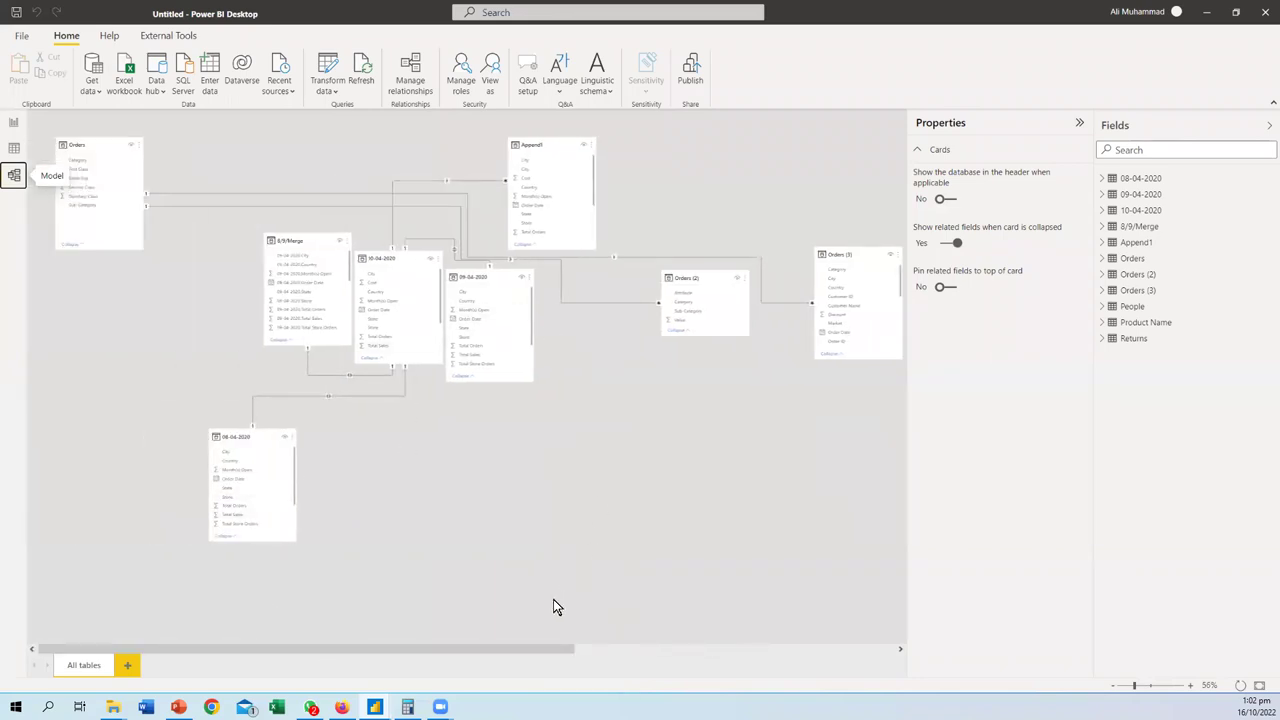
{"action": "left_click_drag", "start_coordinate": [575, 653], "coordinate": [840, 670]}
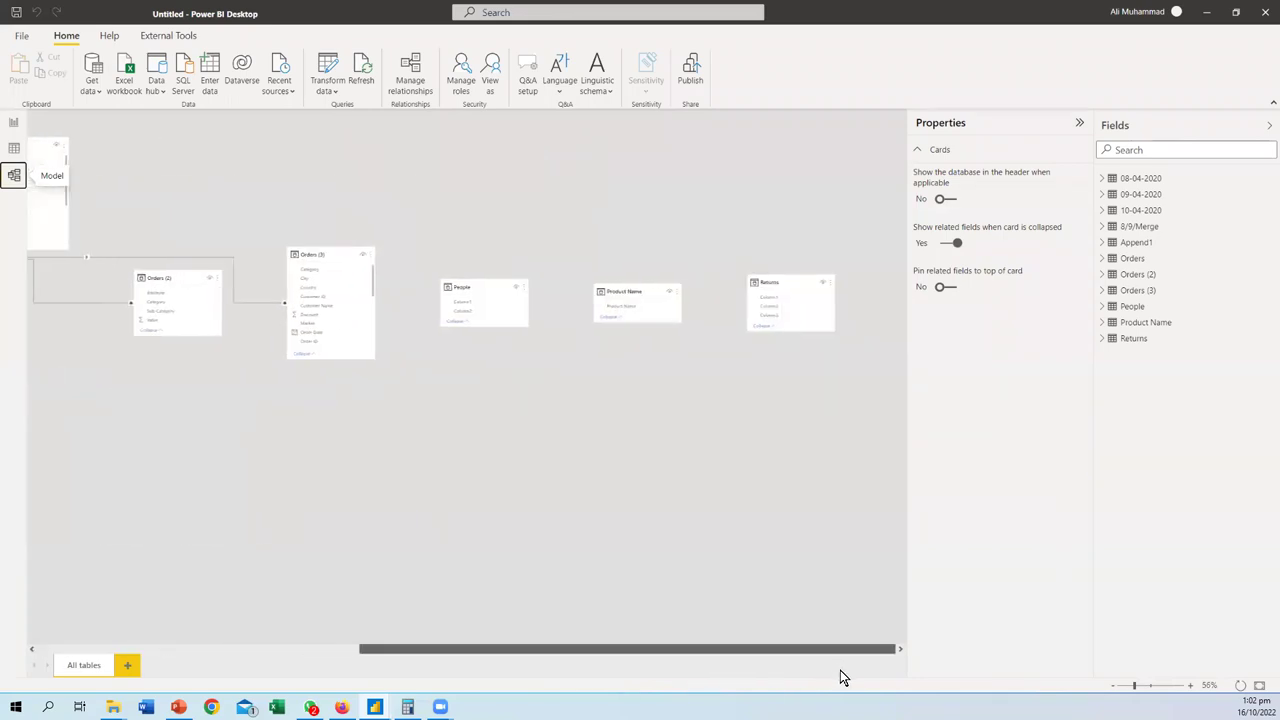
{"action": "left_click_drag", "start_coordinate": [637, 294], "coordinate": [614, 174]}
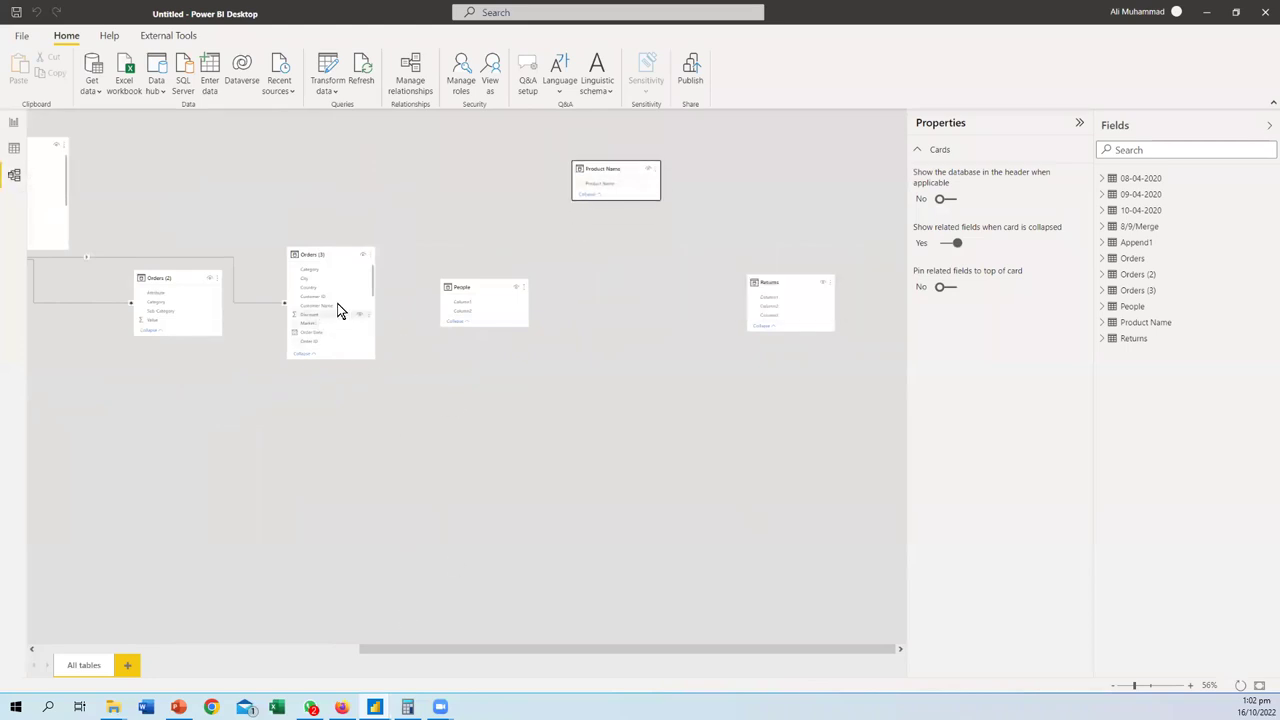
{"action": "left_click_drag", "start_coordinate": [311, 254], "coordinate": [599, 287]}
{"action": "left_click_drag", "start_coordinate": [494, 286], "coordinate": [515, 289]}
{"action": "left_click_drag", "start_coordinate": [769, 286], "coordinate": [877, 291]}
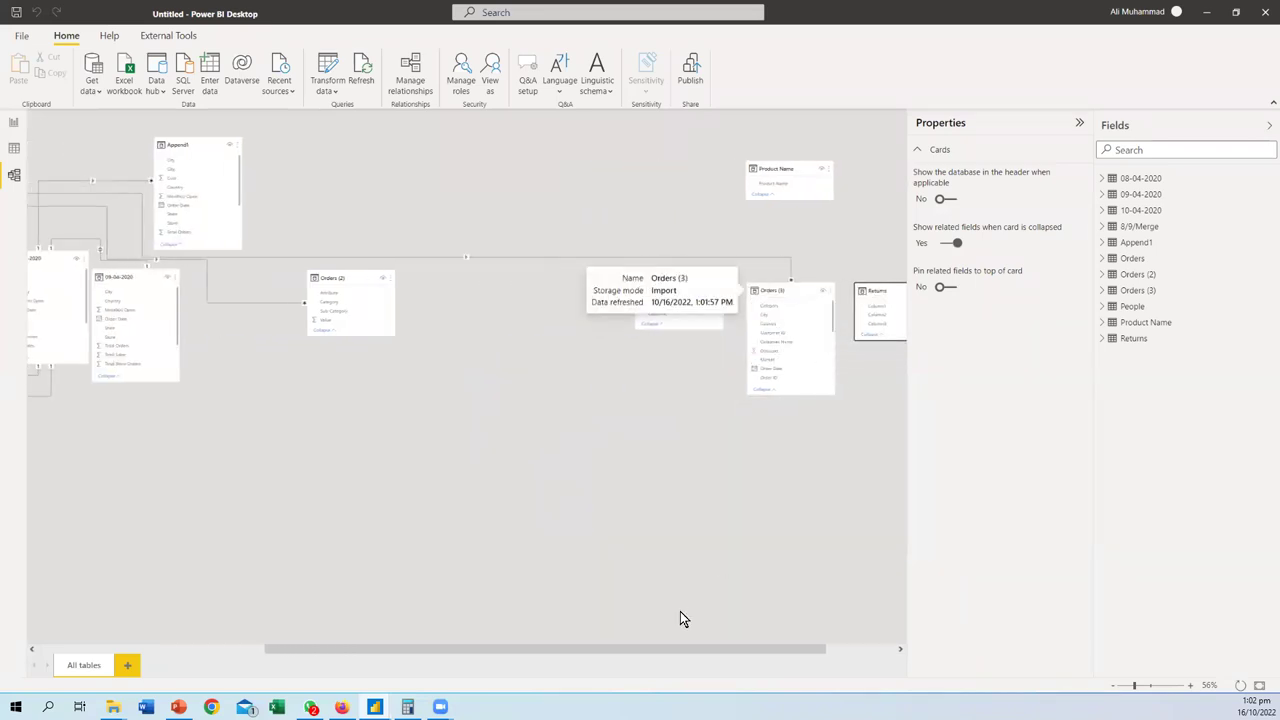
{"action": "scroll", "coordinate": [655, 550], "scroll_direction": "right", "scroll_amount": 2}
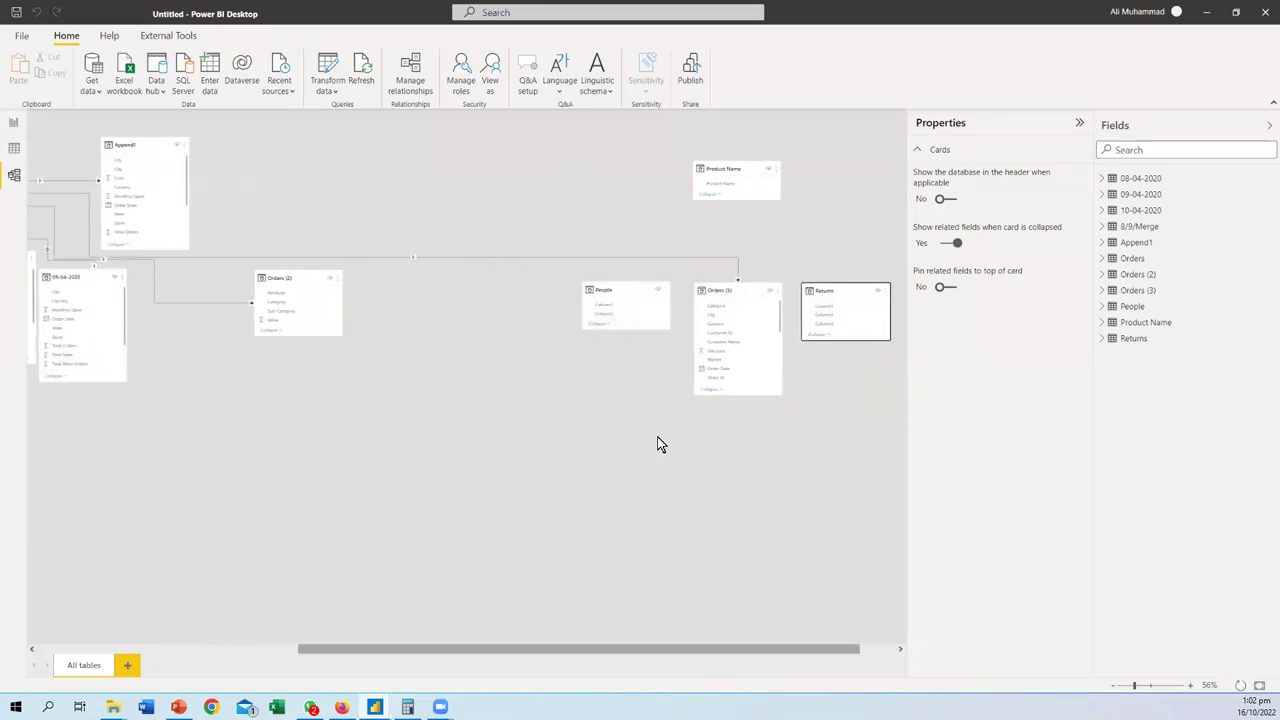
- Delete the existing Orders (3) relationship and link Orders (3) Product Name to the Product Name table
{"action": "right_click", "coordinate": [739, 262]}
{"action": "left_click", "coordinate": [748, 270]}
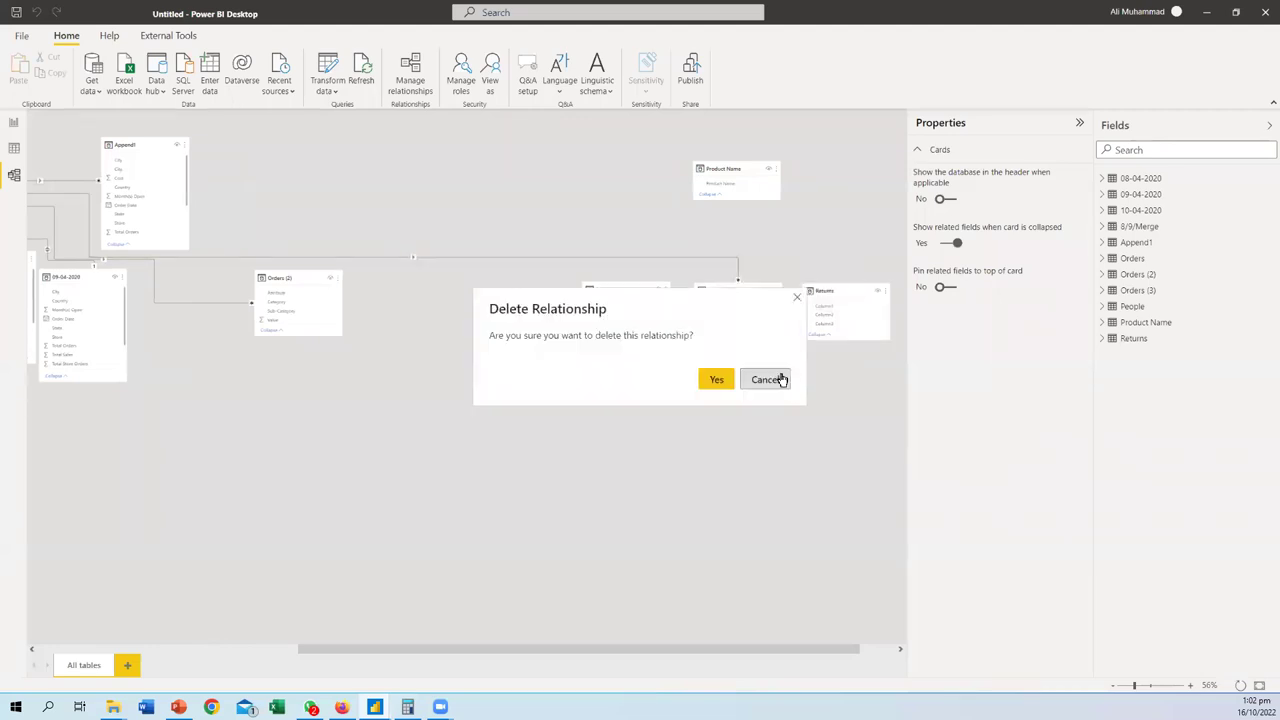
{"action": "left_click", "coordinate": [710, 379]}
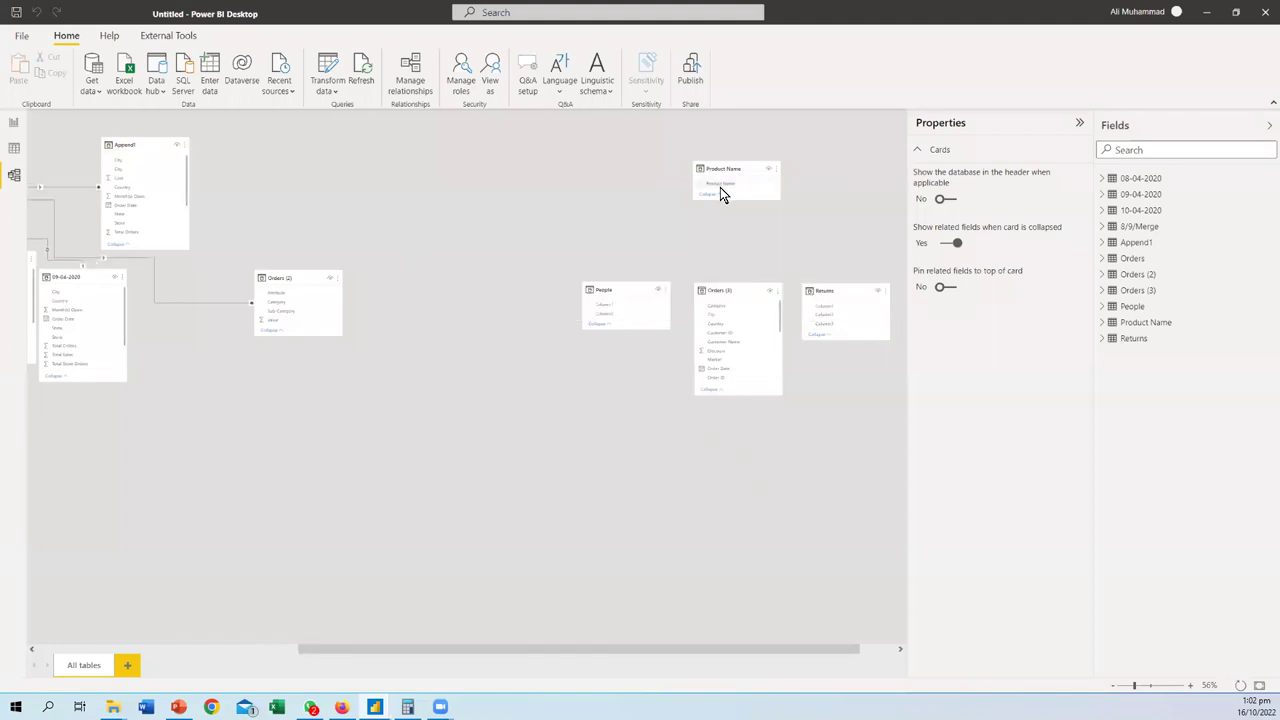
{"action": "scroll", "coordinate": [792, 464], "scroll_direction": "up", "scroll_amount": 5, "text": "ctrl"}
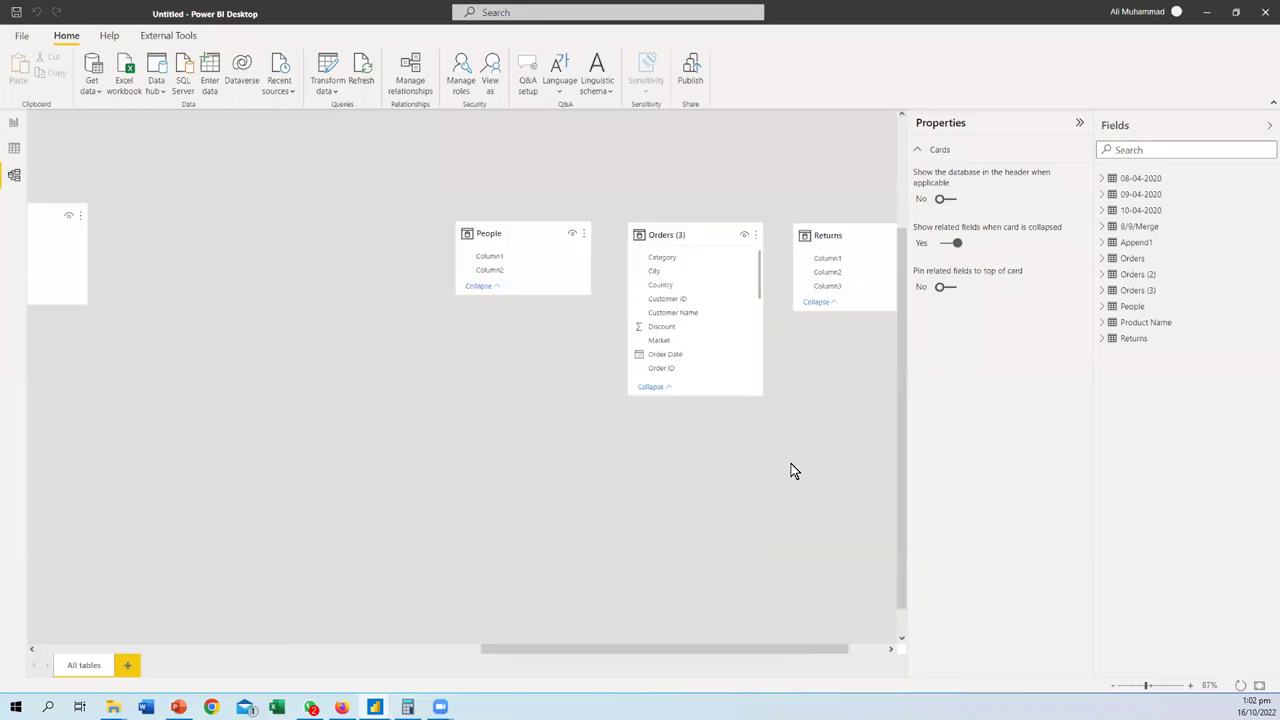
{"action": "scroll", "coordinate": [712, 462], "scroll_direction": "down", "scroll_amount": 3}
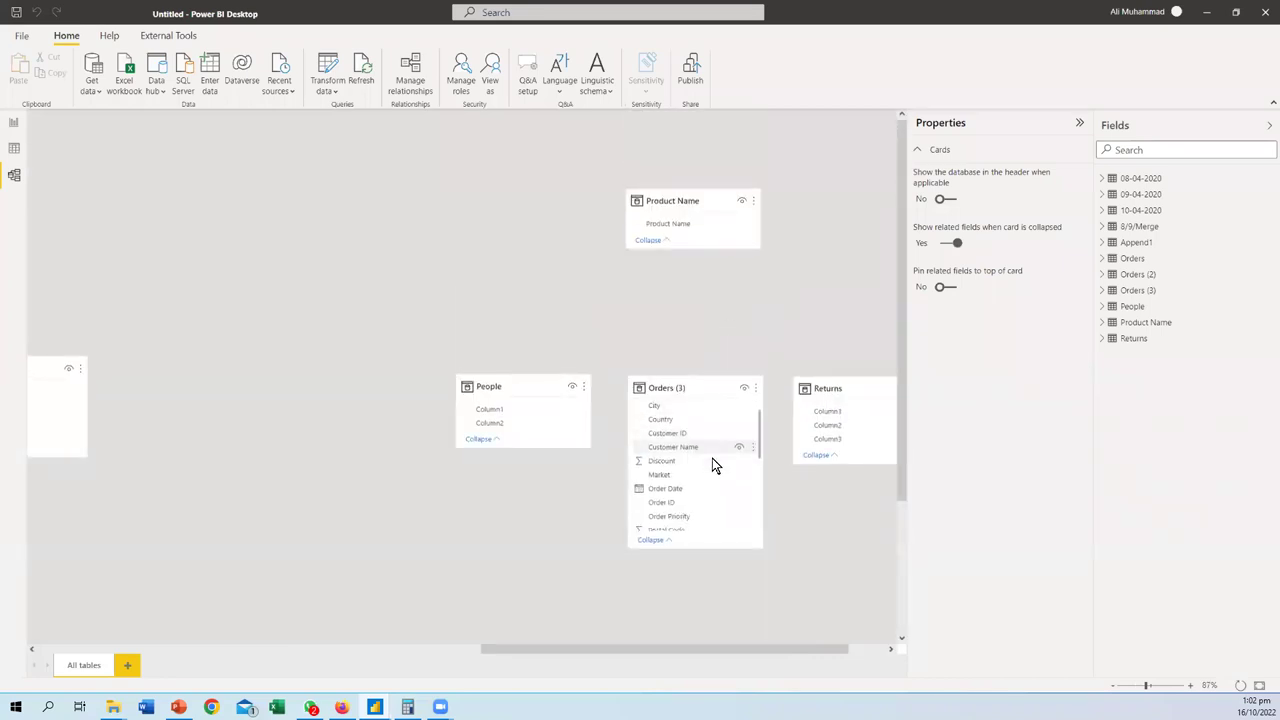
{"action": "scroll", "coordinate": [712, 466], "scroll_direction": "down", "scroll_amount": 1}
{"action": "left_click_drag", "start_coordinate": [683, 225], "coordinate": [695, 490]}
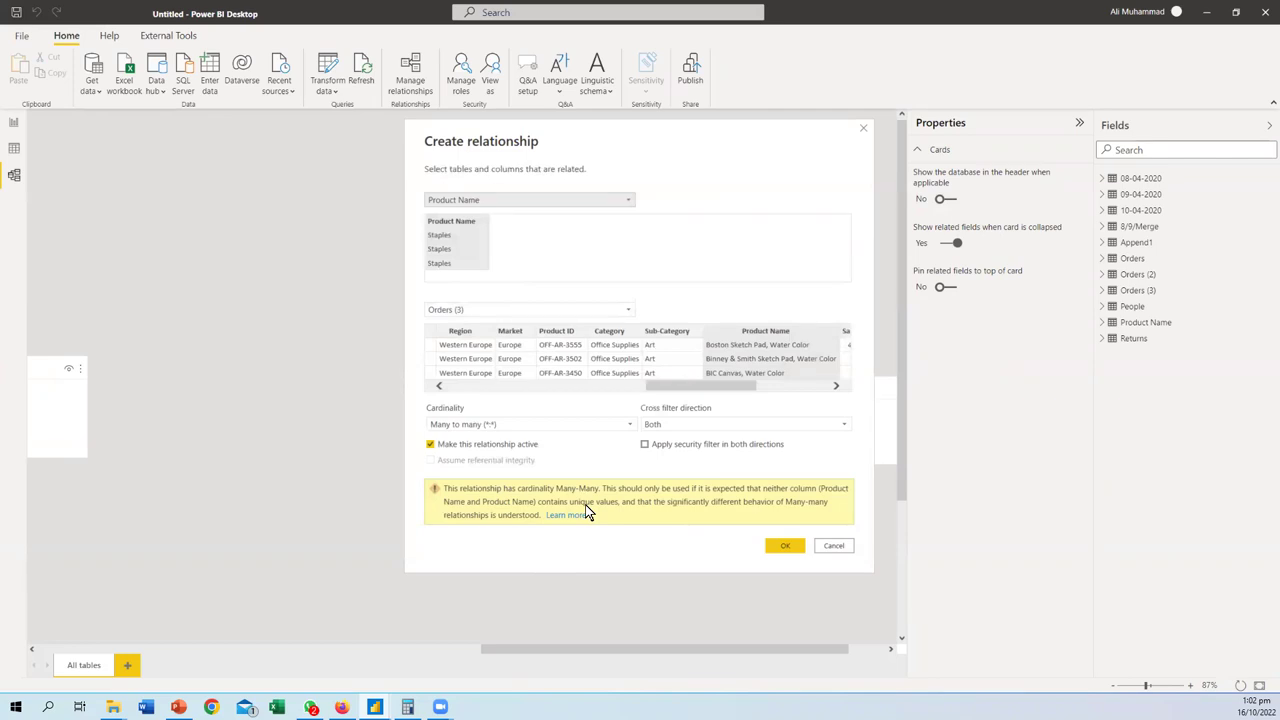
- Try Many to one, then Many to many cardinality, and cancel the Product Name relationship
{"action": "left_click", "coordinate": [631, 430]}
{"action": "left_click", "coordinate": [520, 446]}
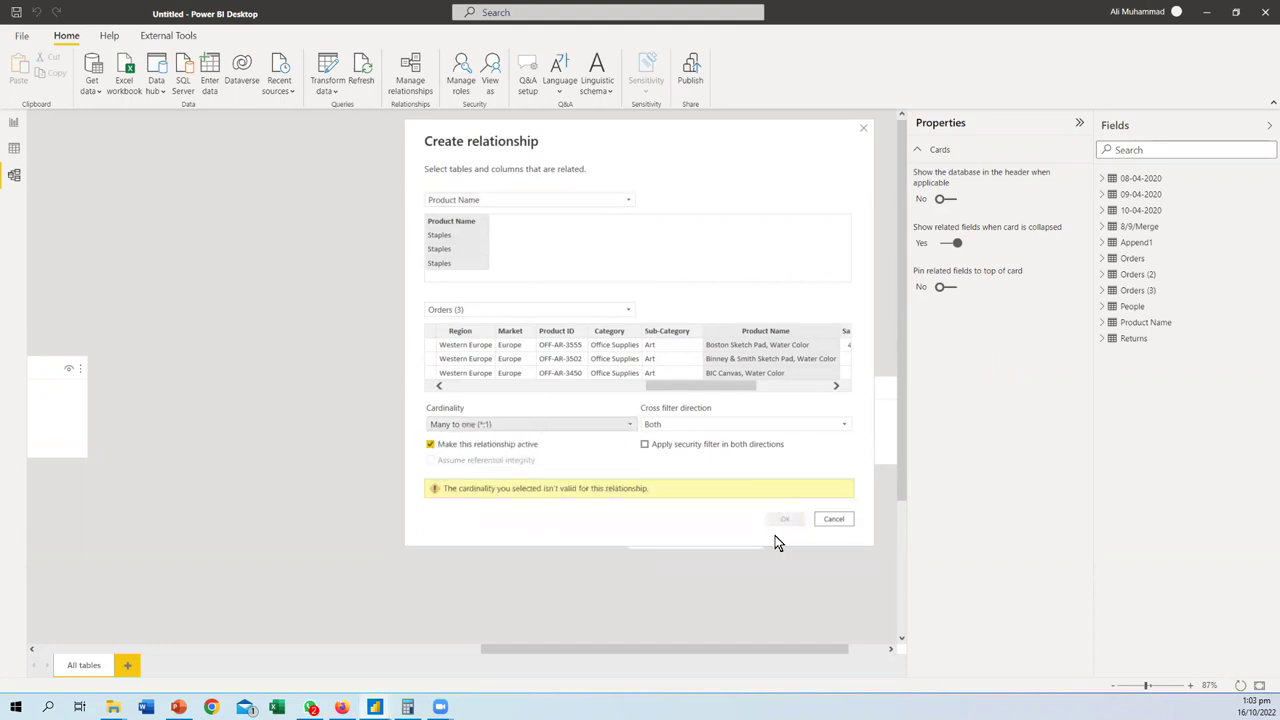
{"action": "left_click", "coordinate": [596, 427]}
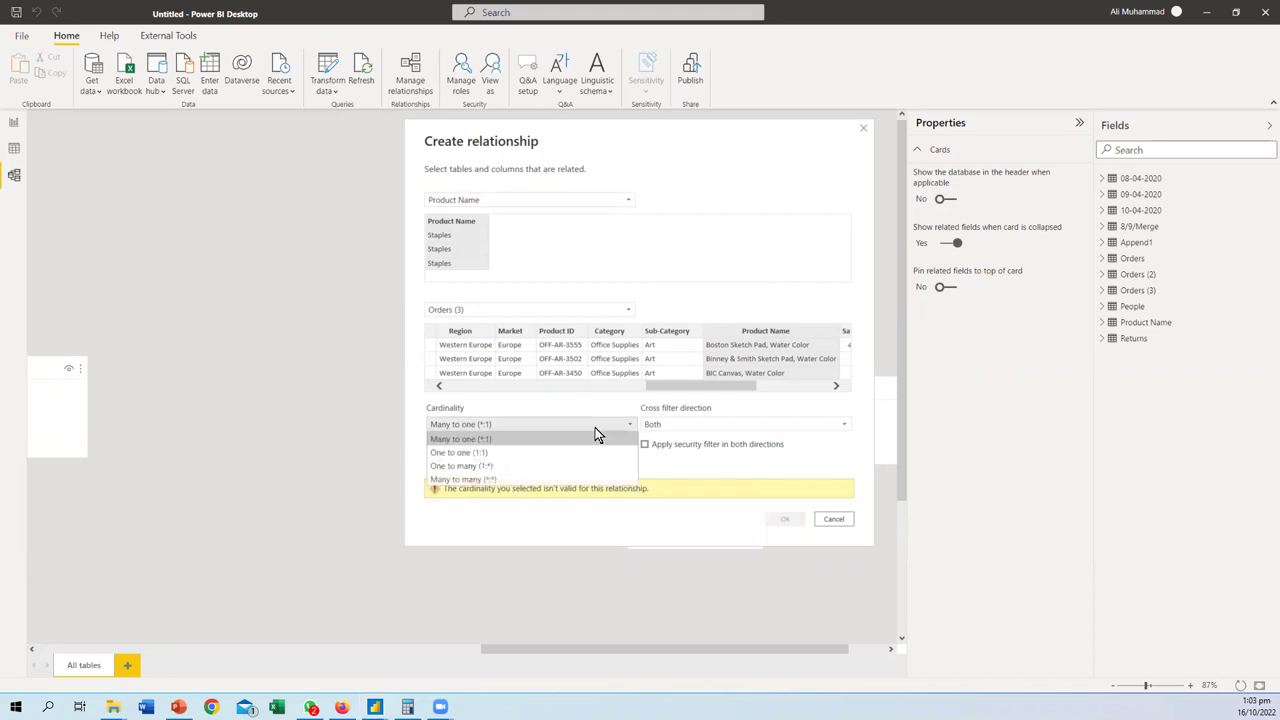
{"action": "left_click", "coordinate": [477, 478]}
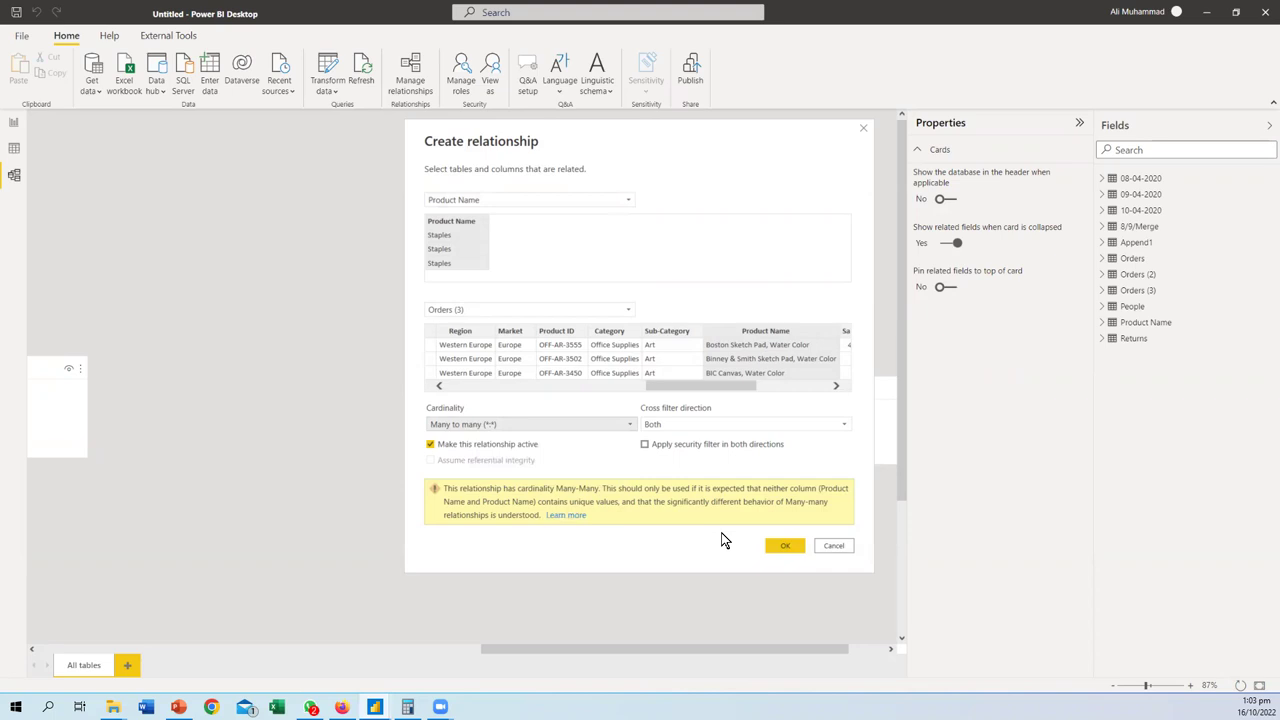
{"action": "left_click", "coordinate": [843, 543]}
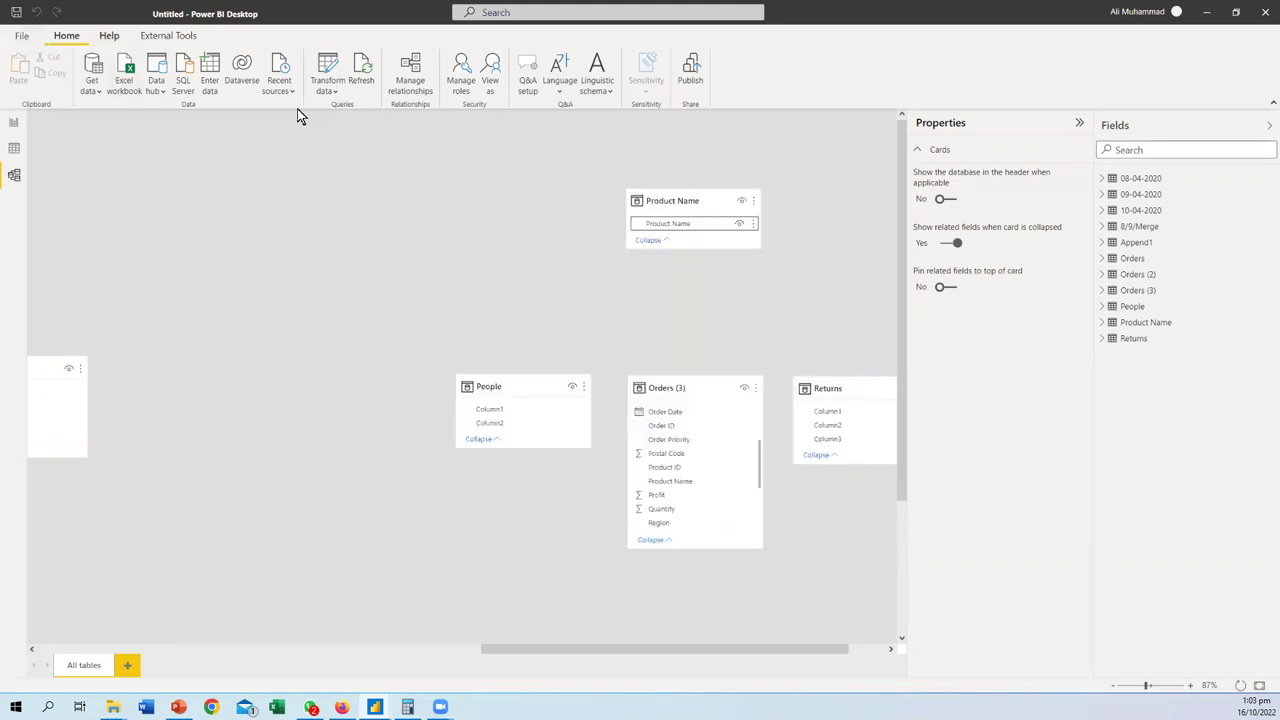
{"action": "left_click", "coordinate": [330, 103]}
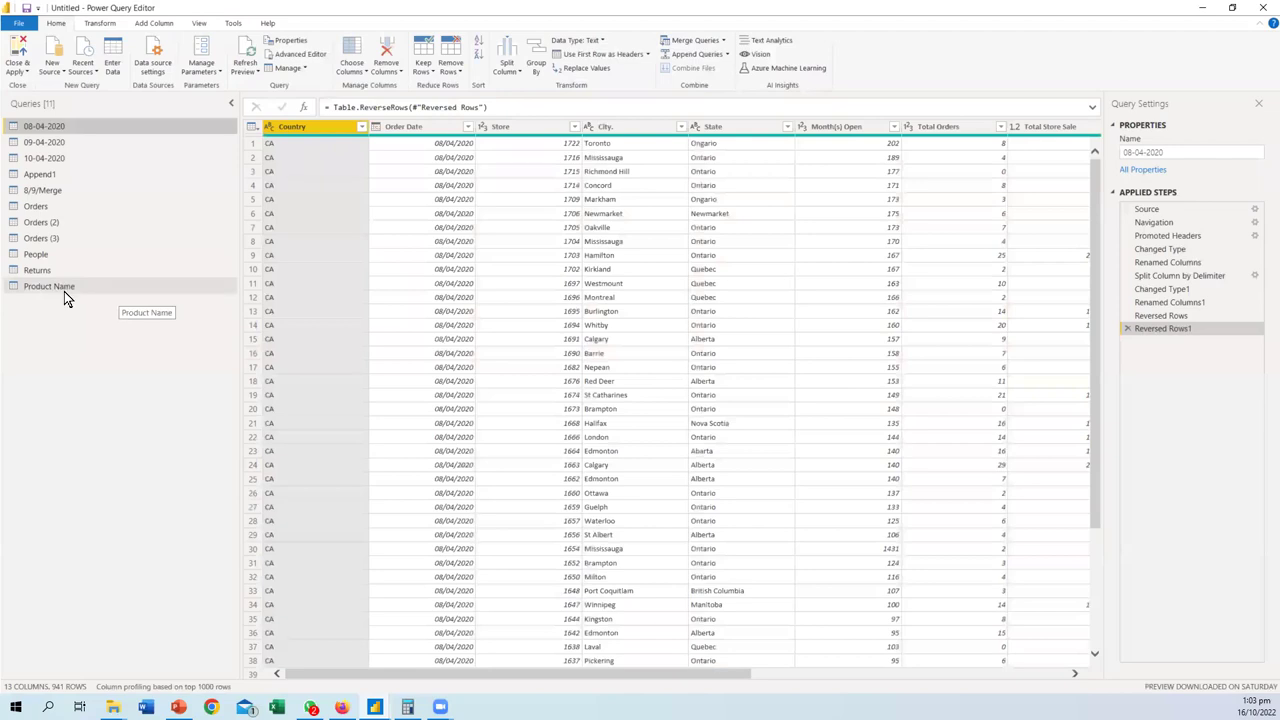
- Select the Product Name query and inspect its column filter and the Transform and Add Column ribbons
{"action": "left_click", "coordinate": [64, 291]}
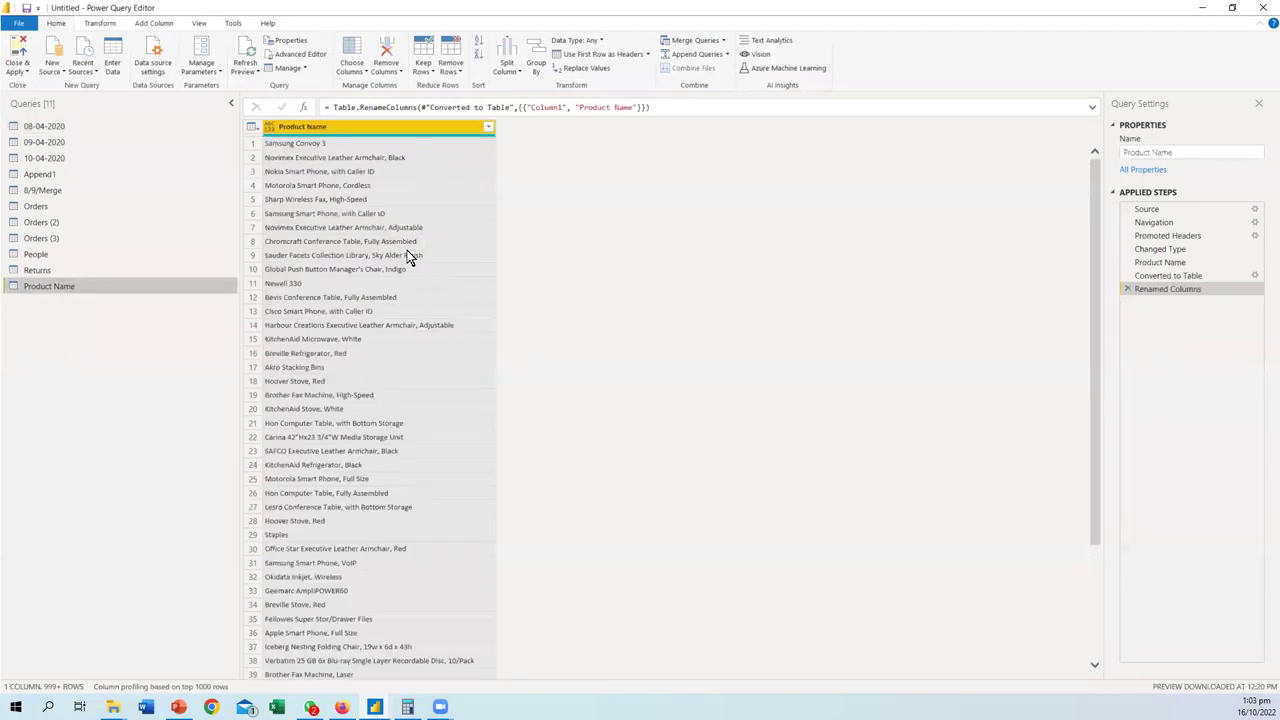
{"action": "scroll", "coordinate": [405, 250], "scroll_direction": "down", "scroll_amount": 20}
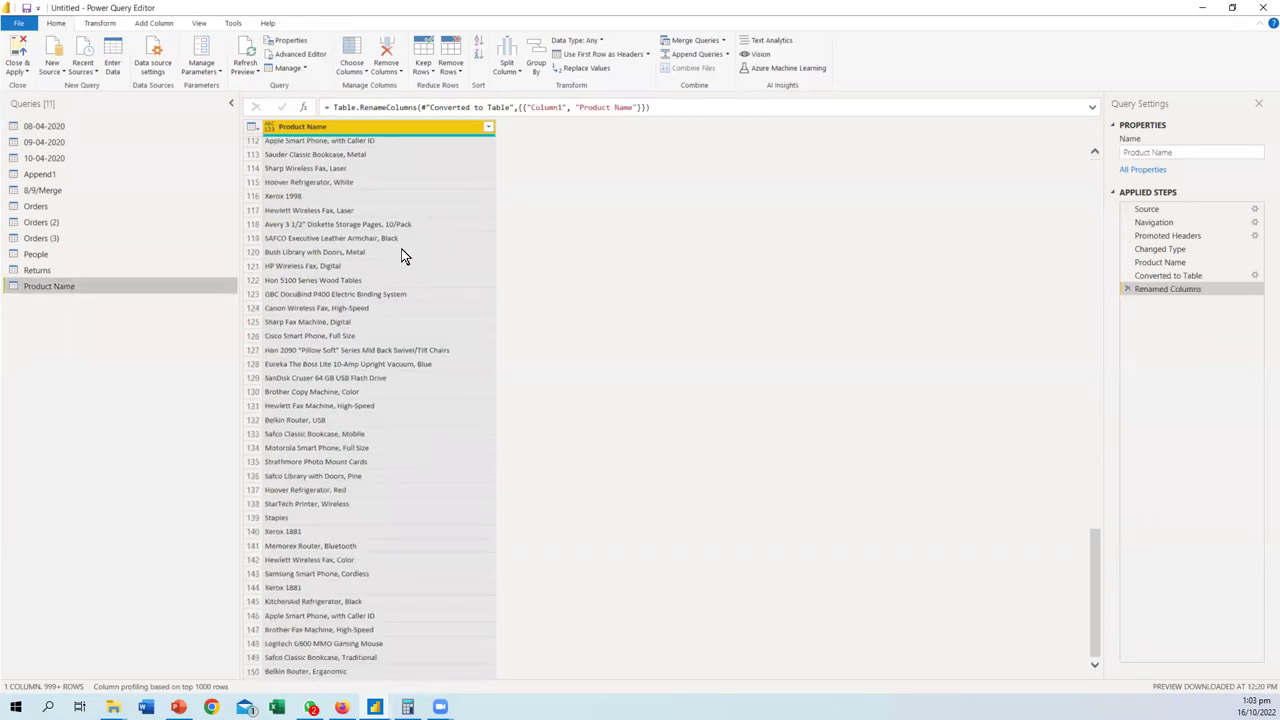
{"action": "scroll", "coordinate": [405, 255], "scroll_direction": "up", "scroll_amount": 15}
{"action": "left_click", "coordinate": [491, 125]}
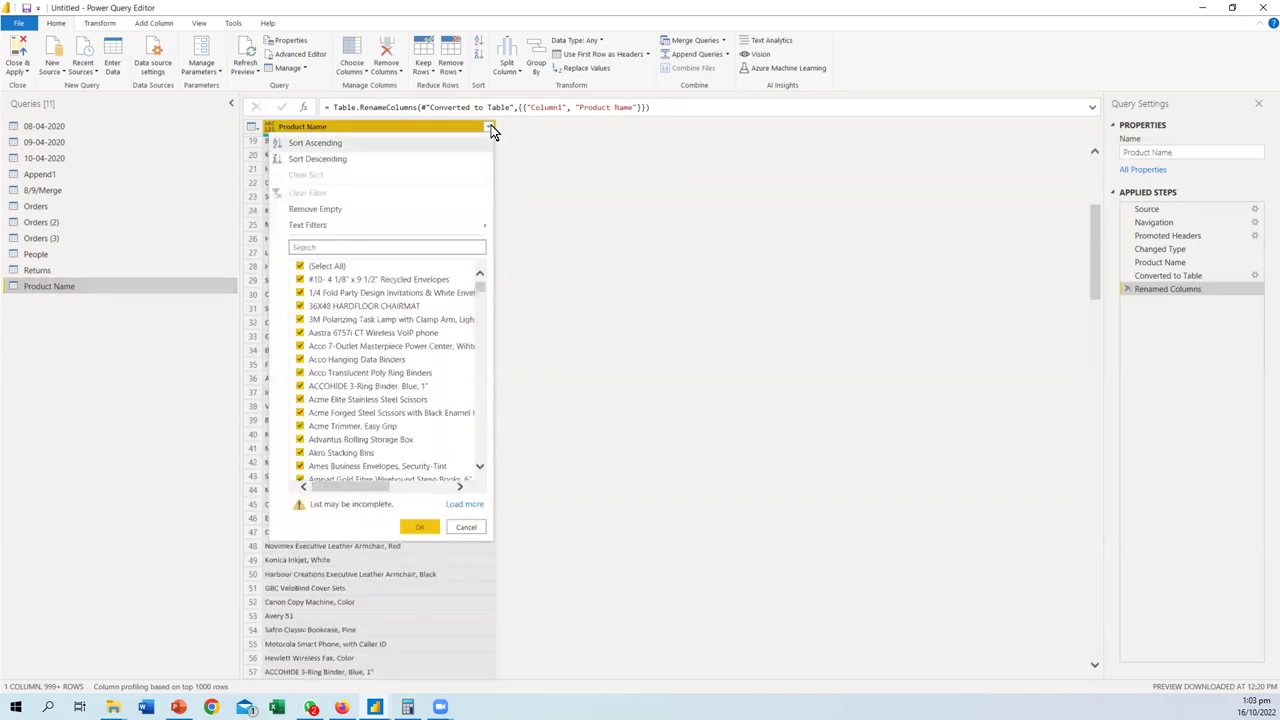
{"action": "left_click", "coordinate": [489, 127]}
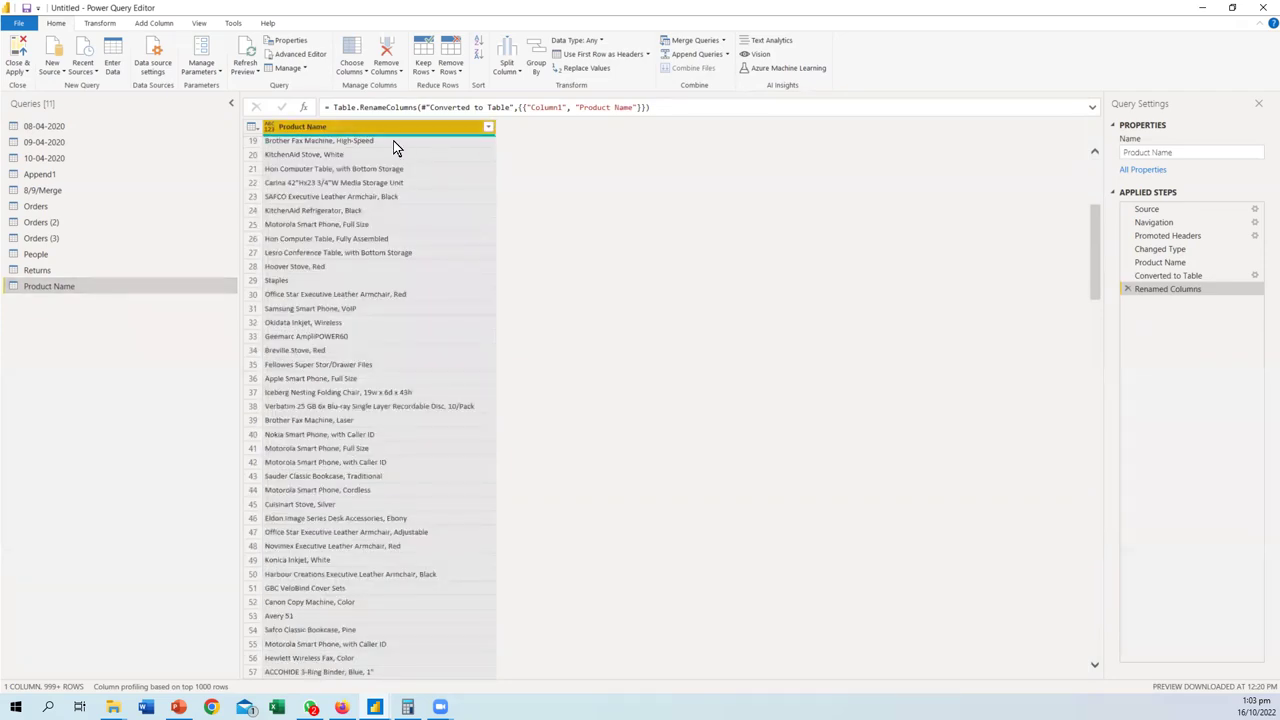
{"action": "left_click", "coordinate": [100, 23]}
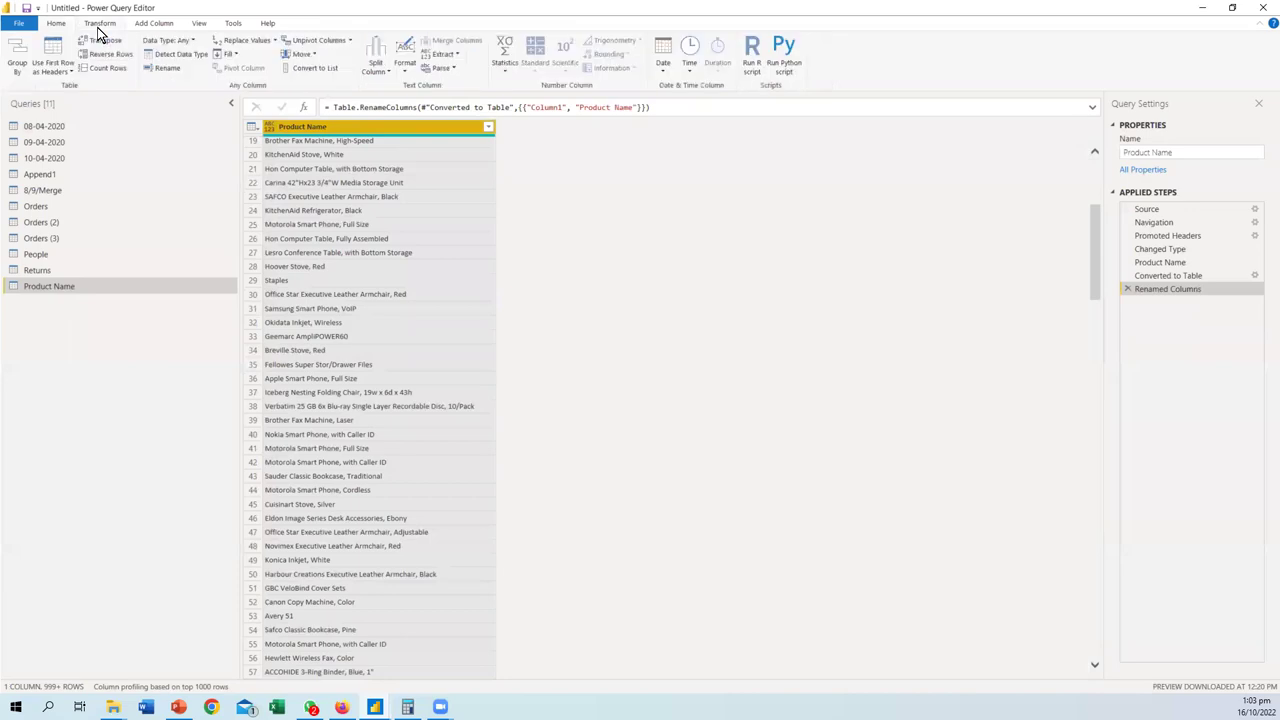
{"action": "left_click", "coordinate": [159, 23]}
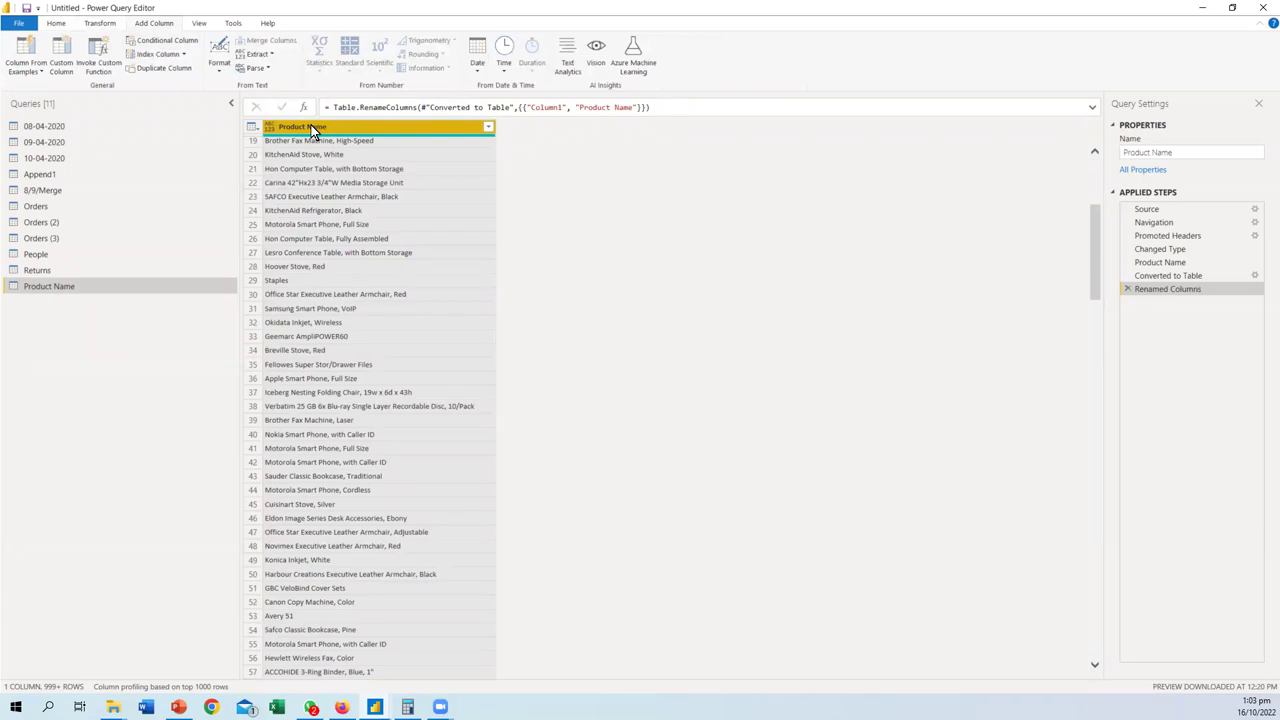
- Remove duplicate product names from the column, deleting a mistaken Removed Errors step first
{"action": "right_click", "coordinate": [377, 128]}
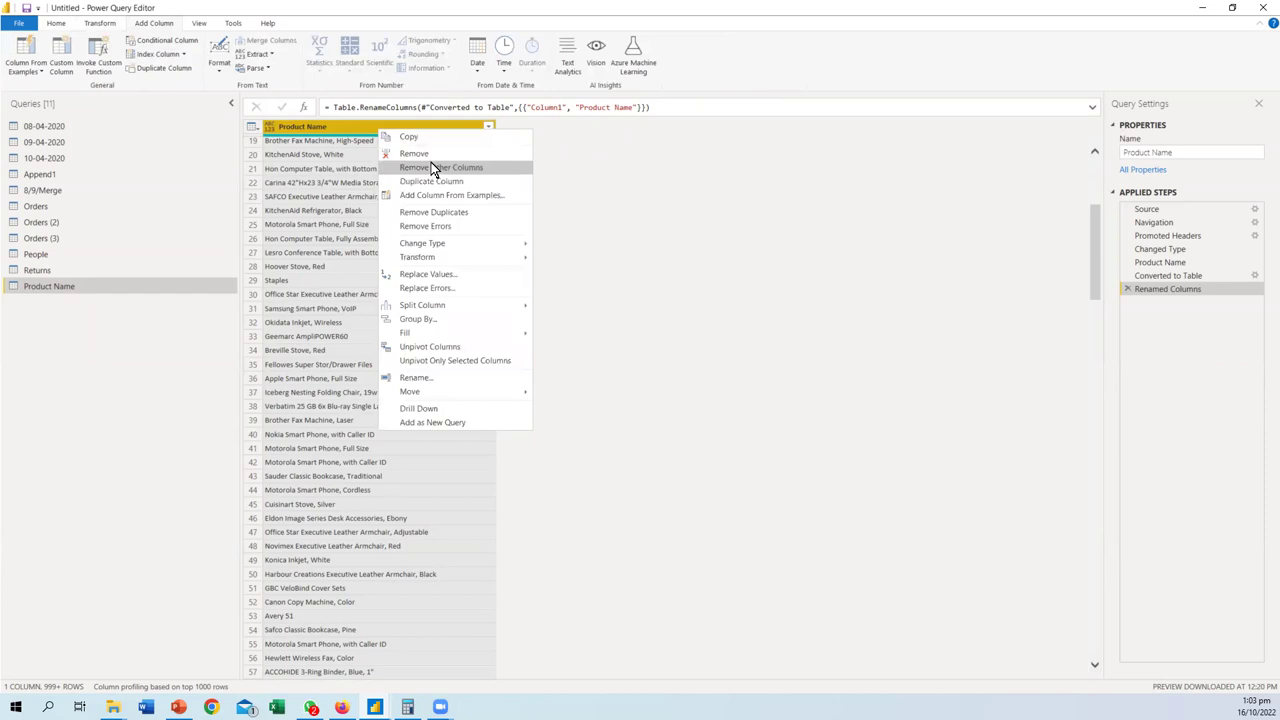
{"action": "left_click", "coordinate": [428, 225]}
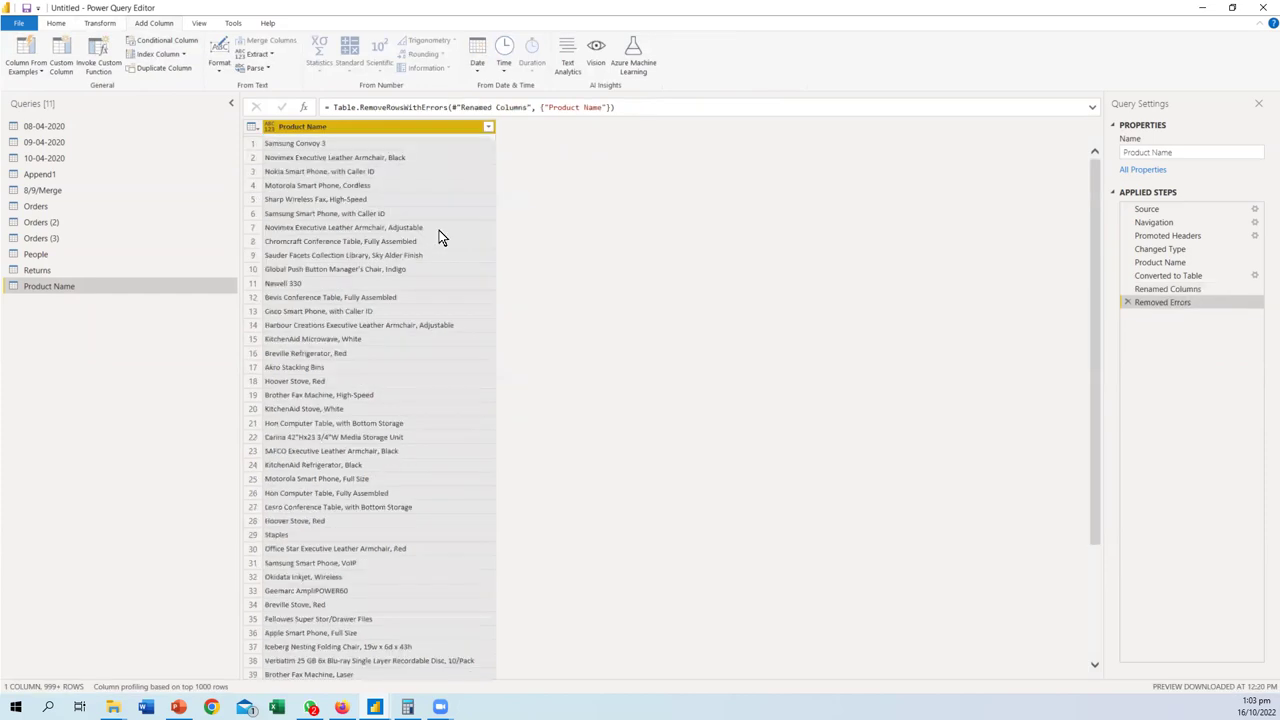
{"action": "left_click", "coordinate": [1126, 302]}
{"action": "right_click", "coordinate": [395, 128]}
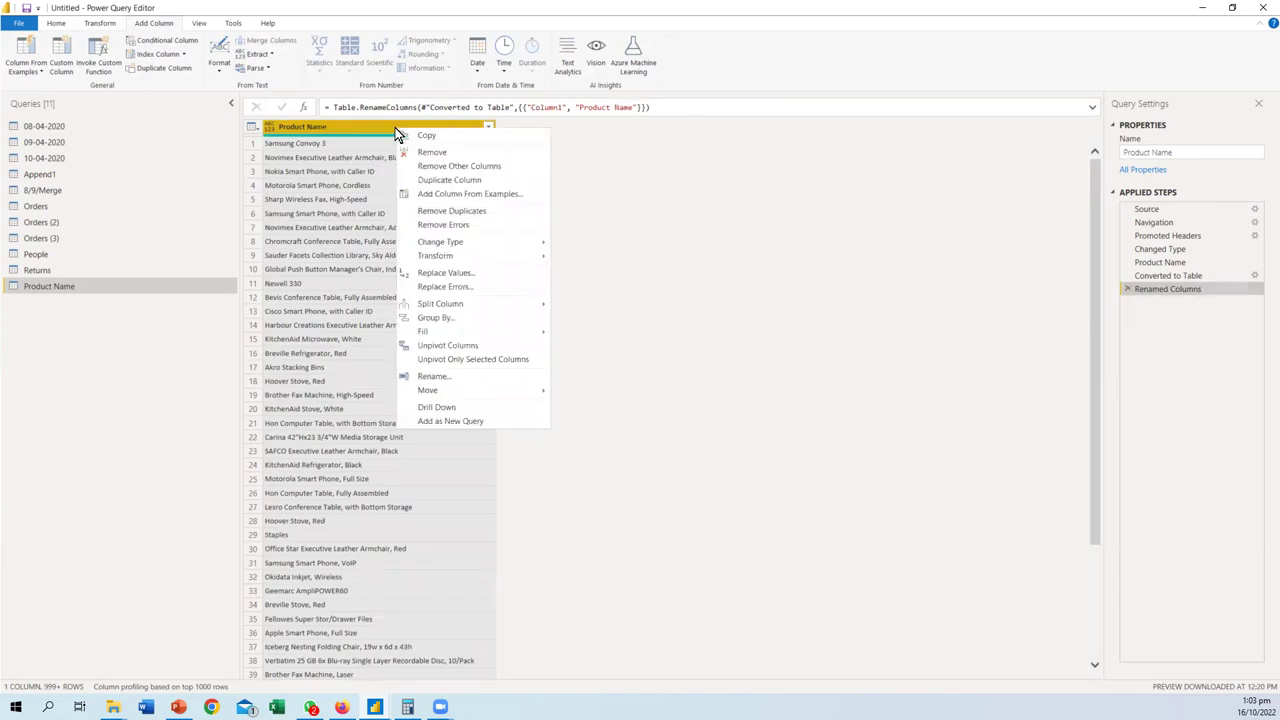
{"action": "left_click", "coordinate": [448, 209]}
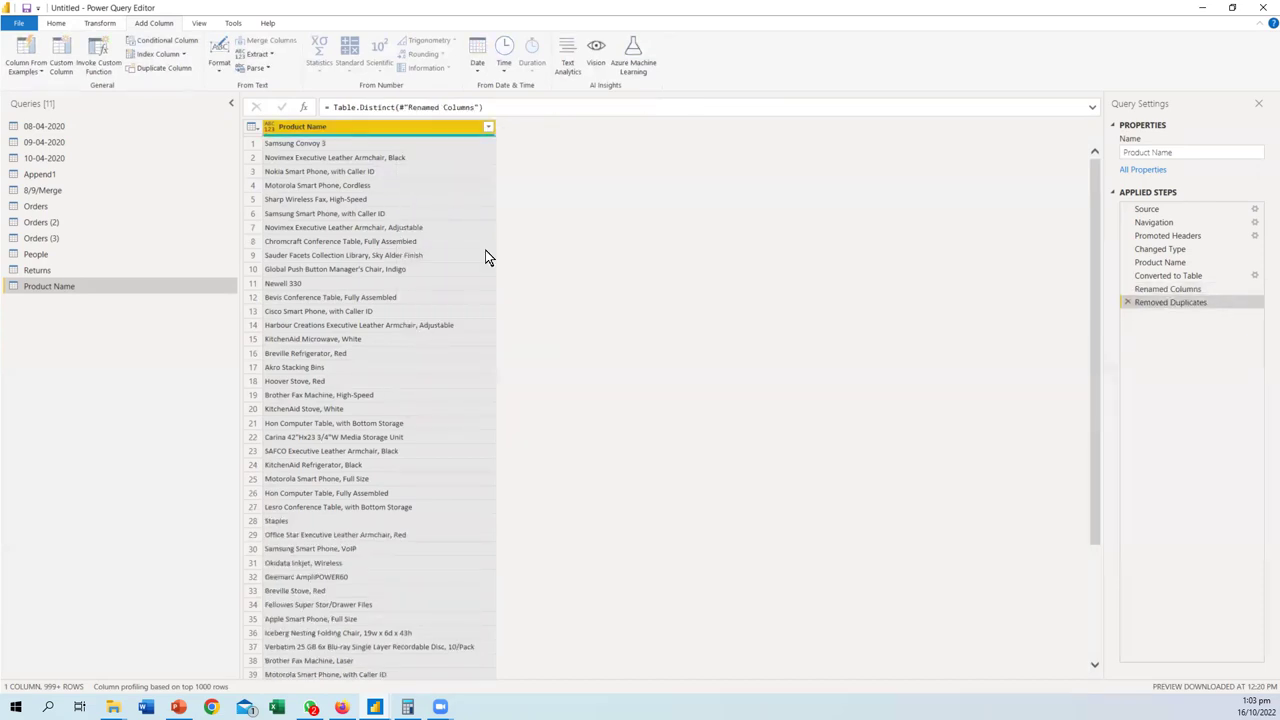
{"action": "left_click", "coordinate": [56, 24]}
{"action": "left_click", "coordinate": [18, 70]}
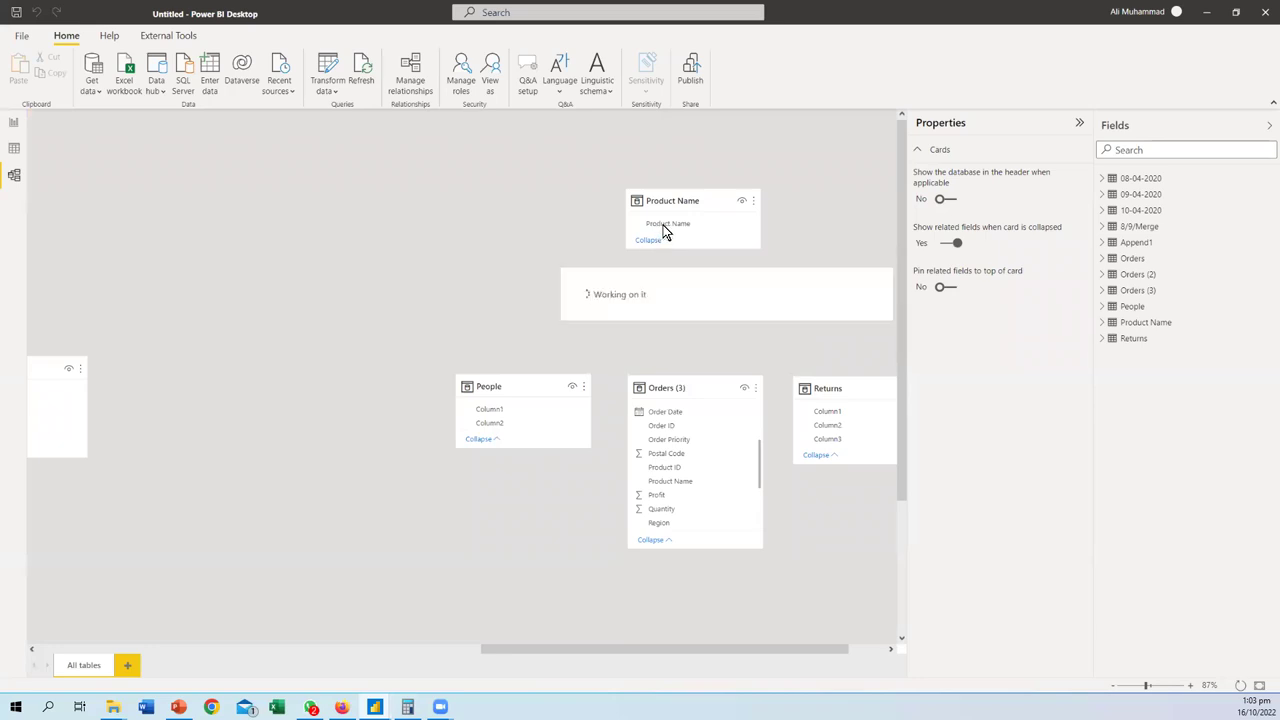
- Relate the Product Name table to Orders (3) Product Name one-to-many, then go to Report view
{"action": "left_click_drag", "start_coordinate": [663, 225], "coordinate": [651, 481]}
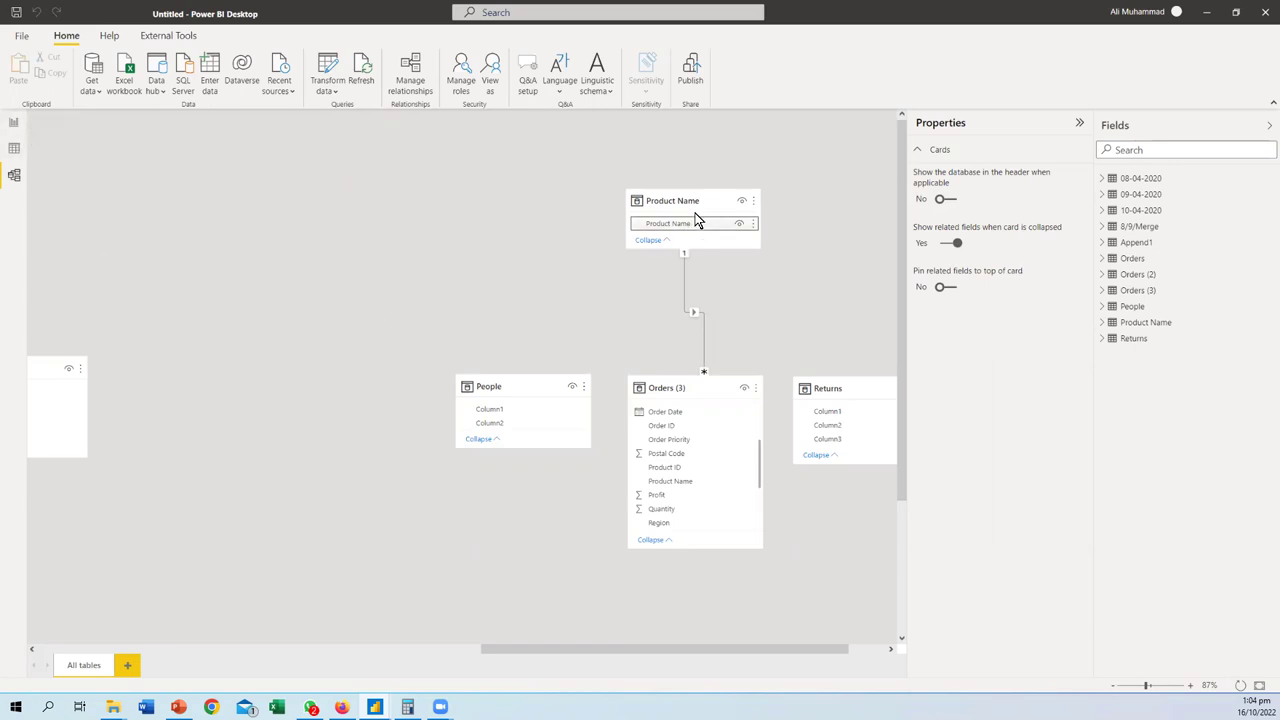
{"action": "left_click", "coordinate": [18, 123]}
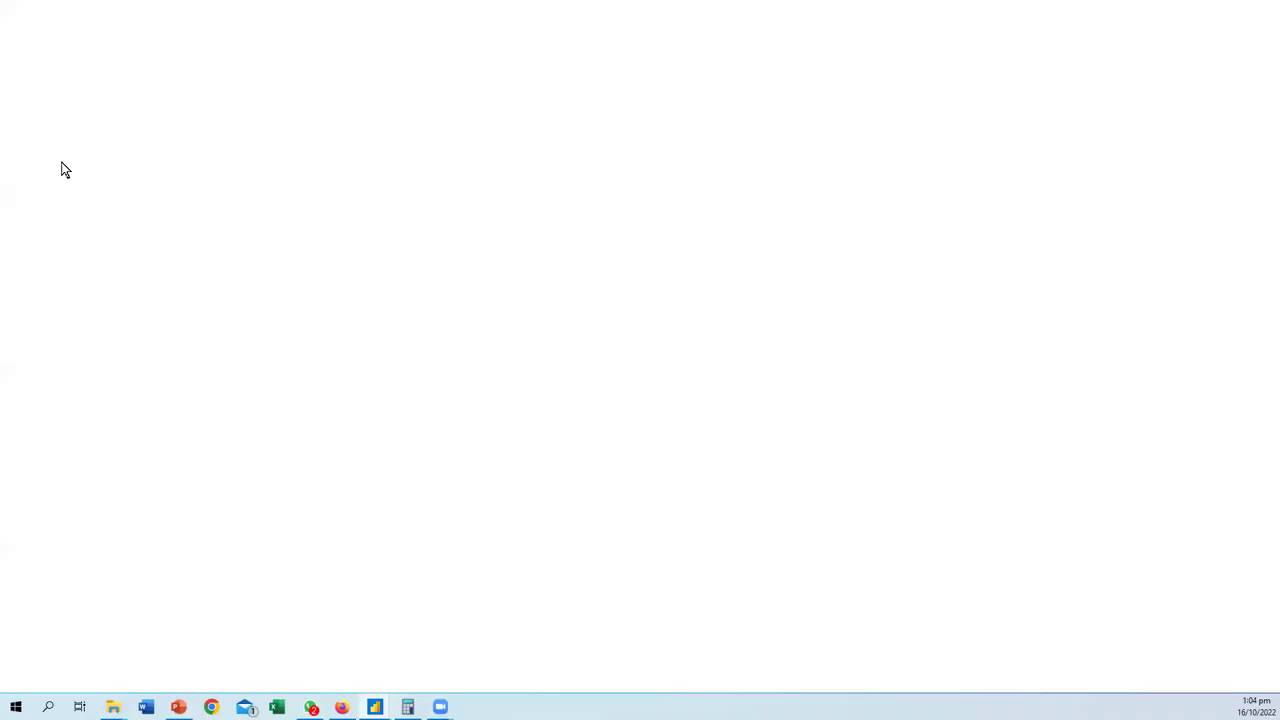
- Add a new page and place the lookup table's Product Name field on the canvas
{"action": "left_click", "coordinate": [117, 665]}
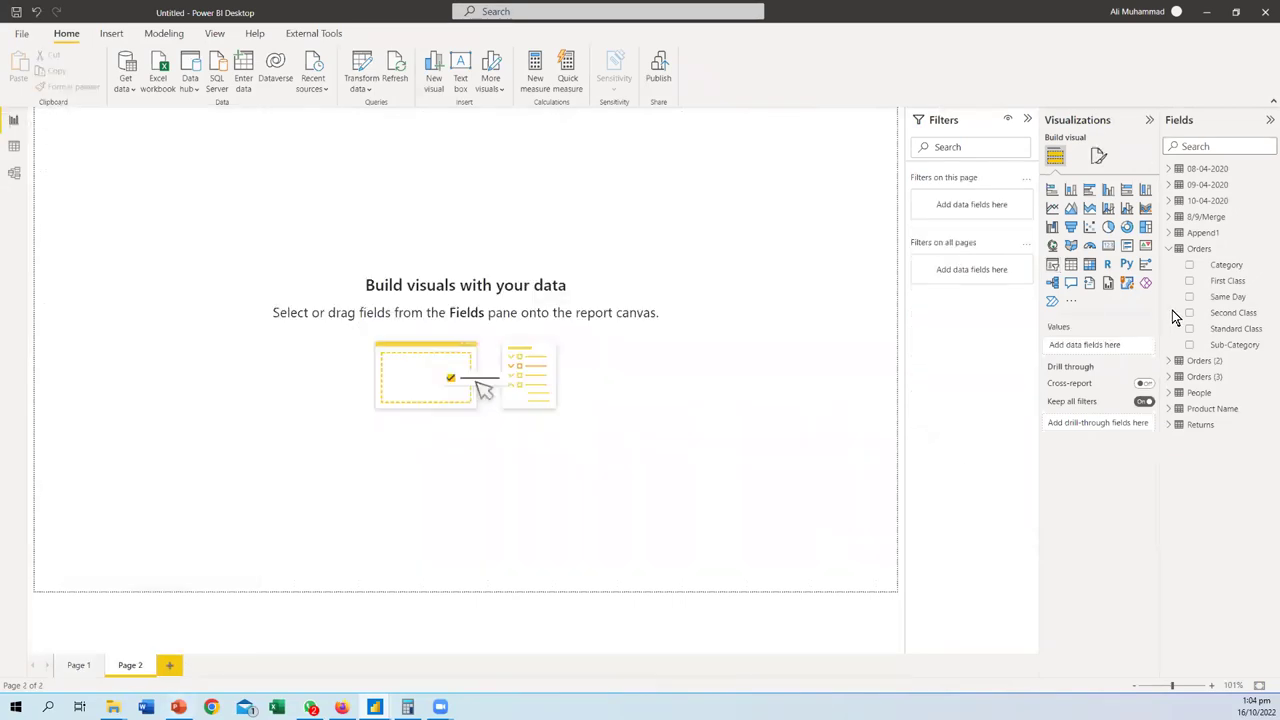
{"action": "left_click", "coordinate": [1169, 249]}
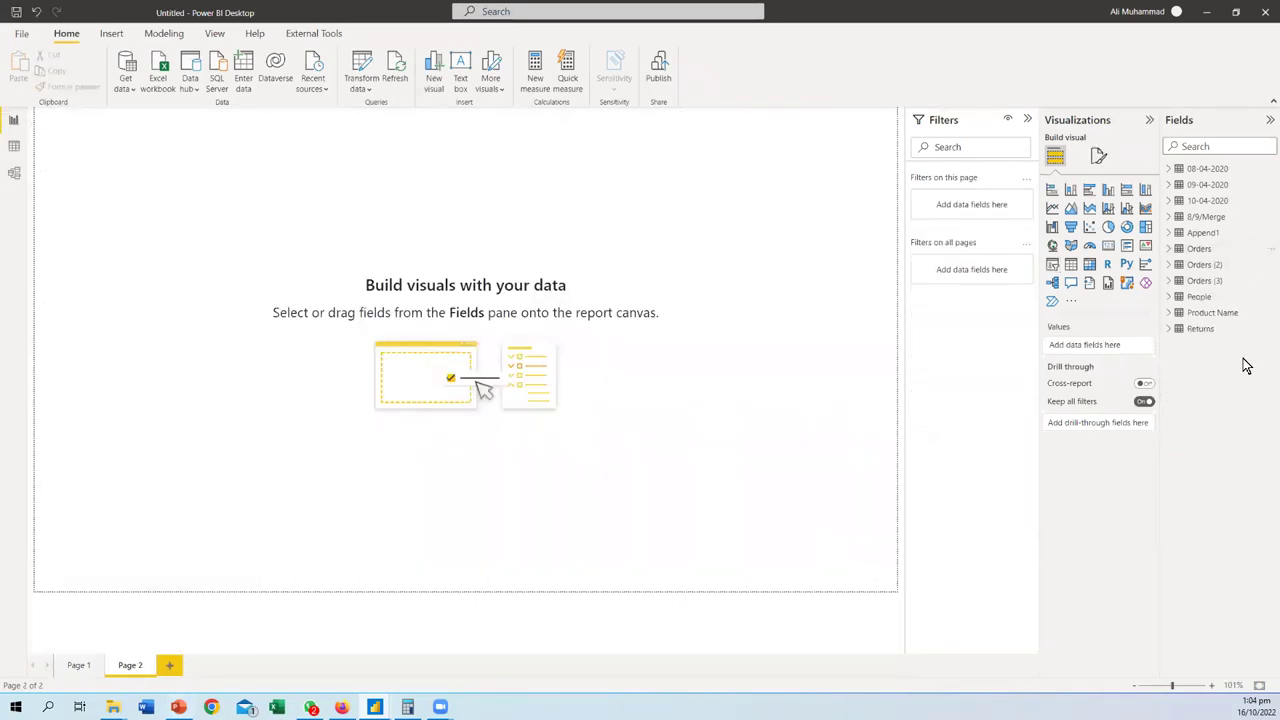
{"action": "left_click", "coordinate": [1171, 314]}
{"action": "left_click_drag", "start_coordinate": [1215, 332], "coordinate": [130, 182]}
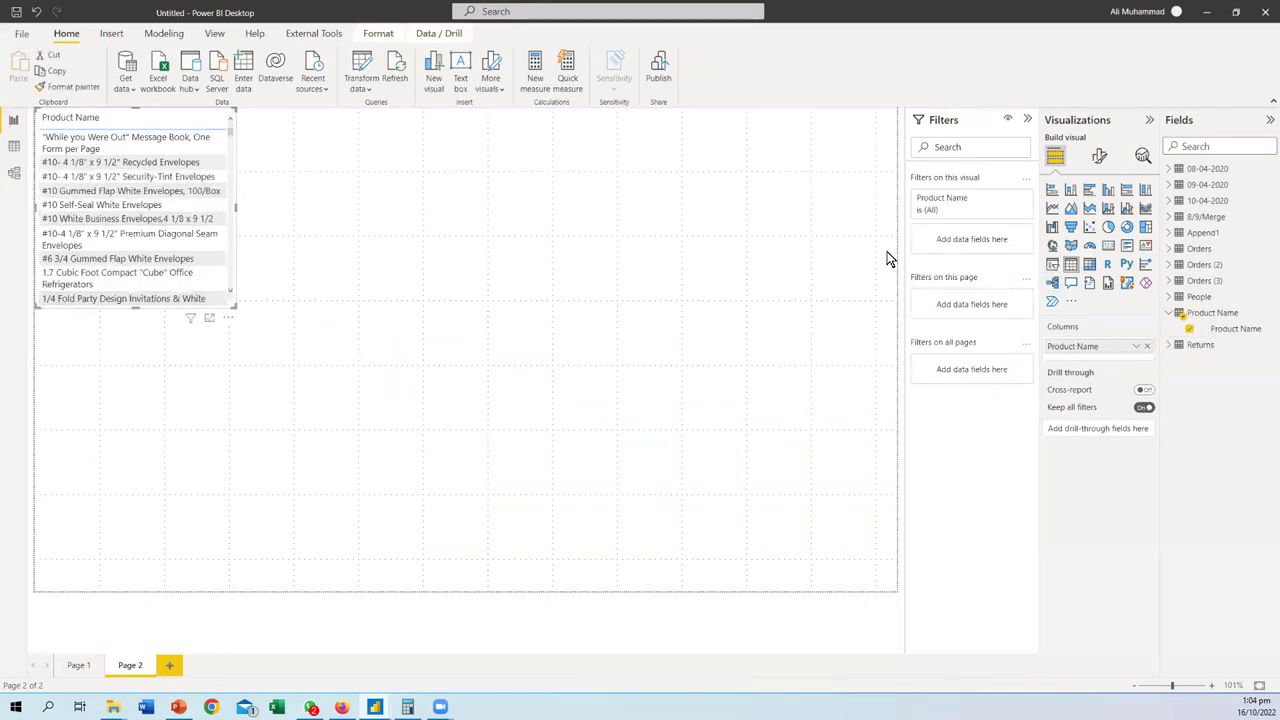
- Convert the visual to a slicer, enlarge it for full product names, and expand Orders (3)
{"action": "left_click", "coordinate": [1052, 266]}
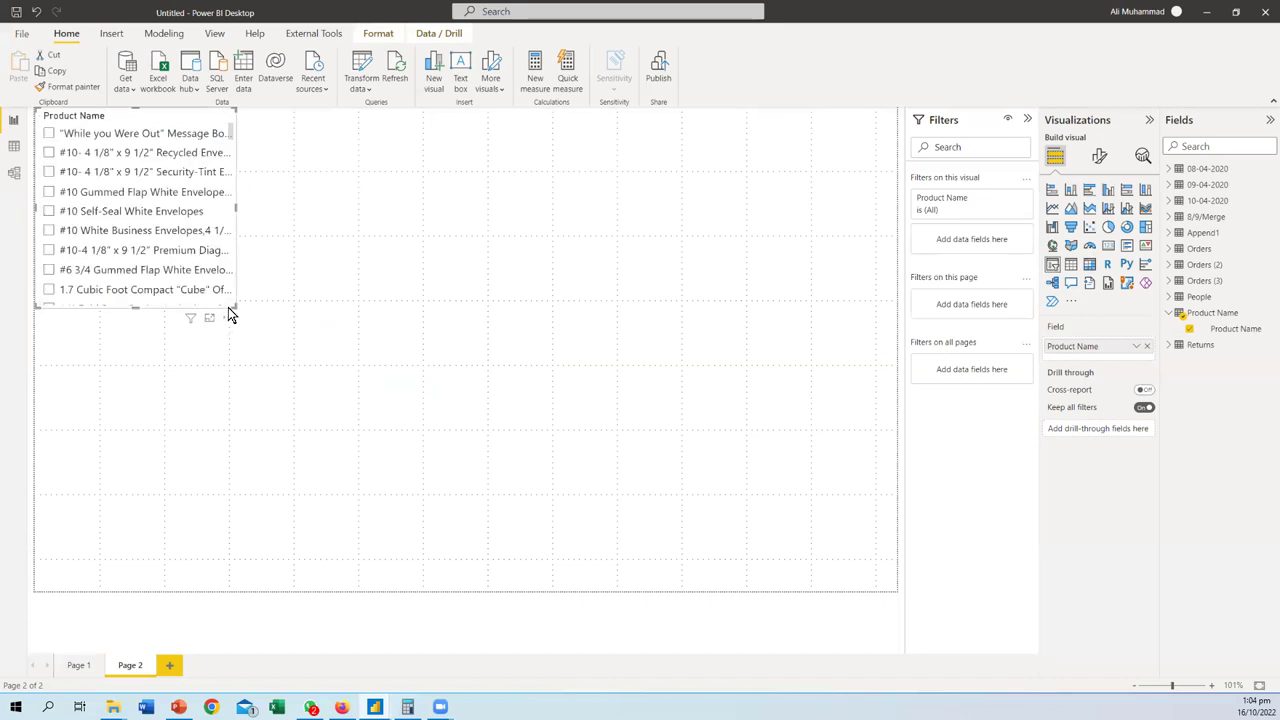
{"action": "left_click_drag", "start_coordinate": [238, 306], "coordinate": [388, 440]}
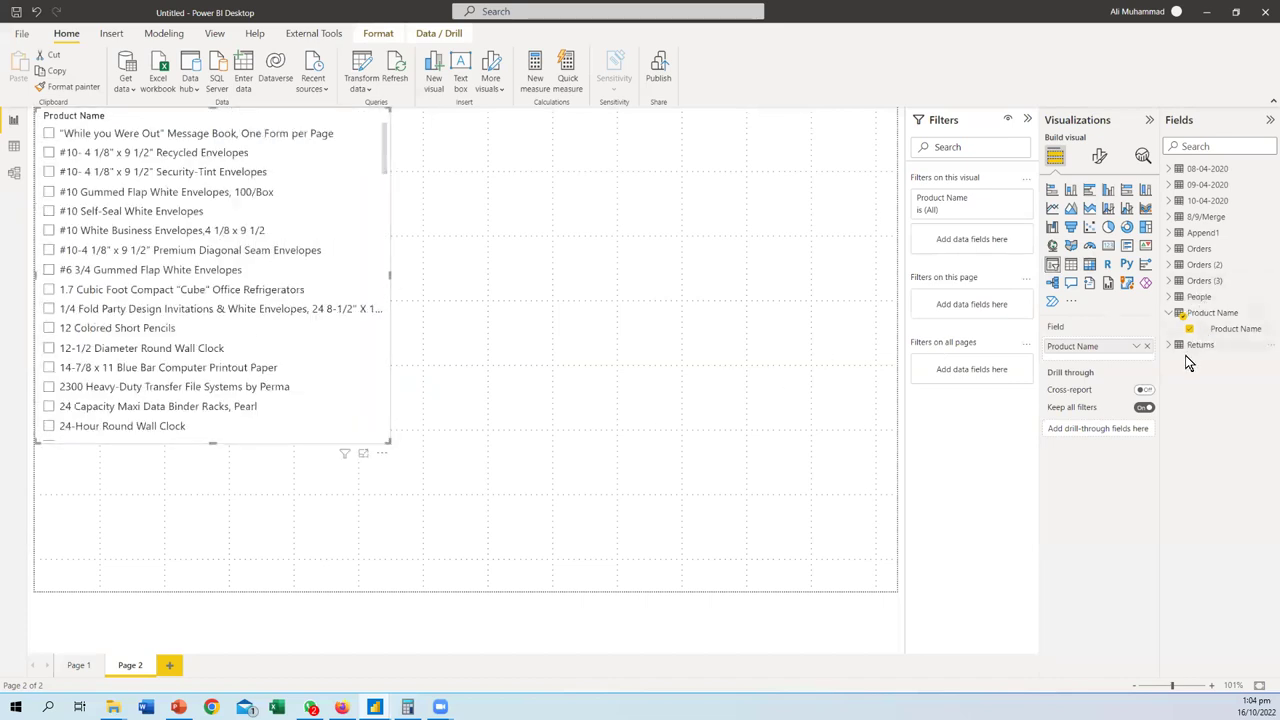
{"action": "left_click", "coordinate": [1200, 280]}
{"action": "left_click", "coordinate": [1168, 280]}
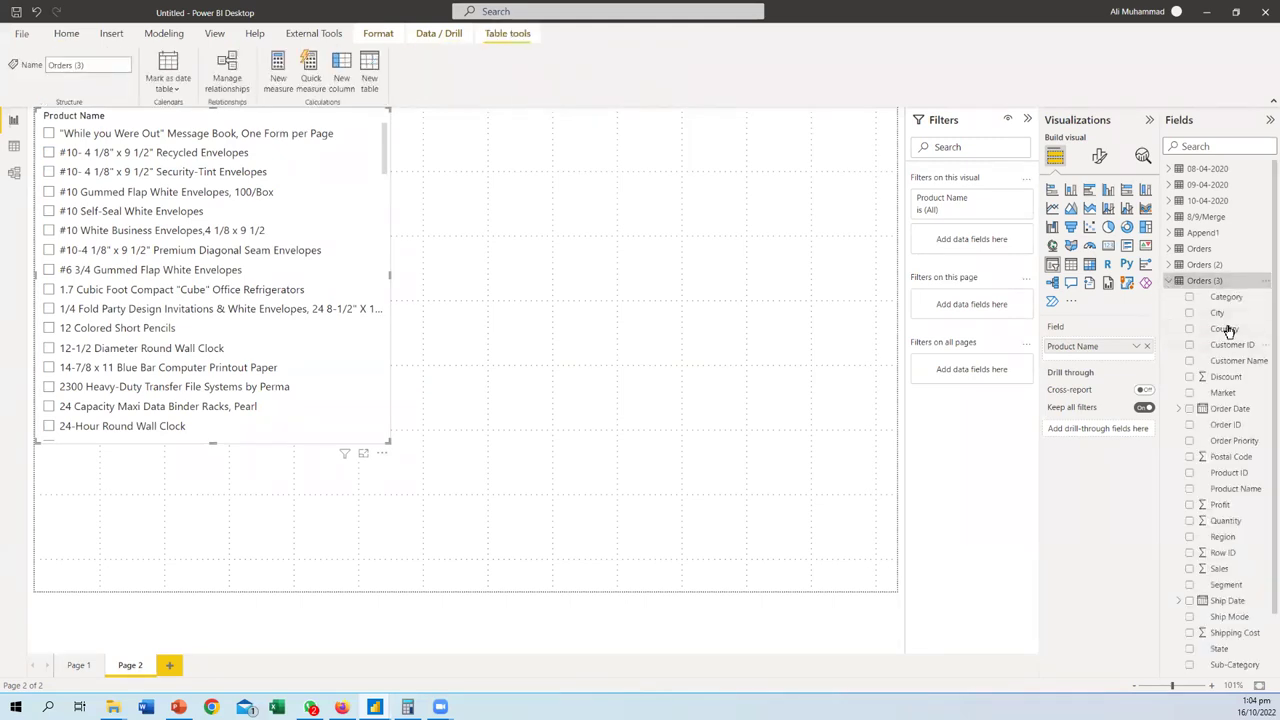
{"action": "scroll", "coordinate": [1232, 410], "scroll_direction": "down", "scroll_amount": 2}
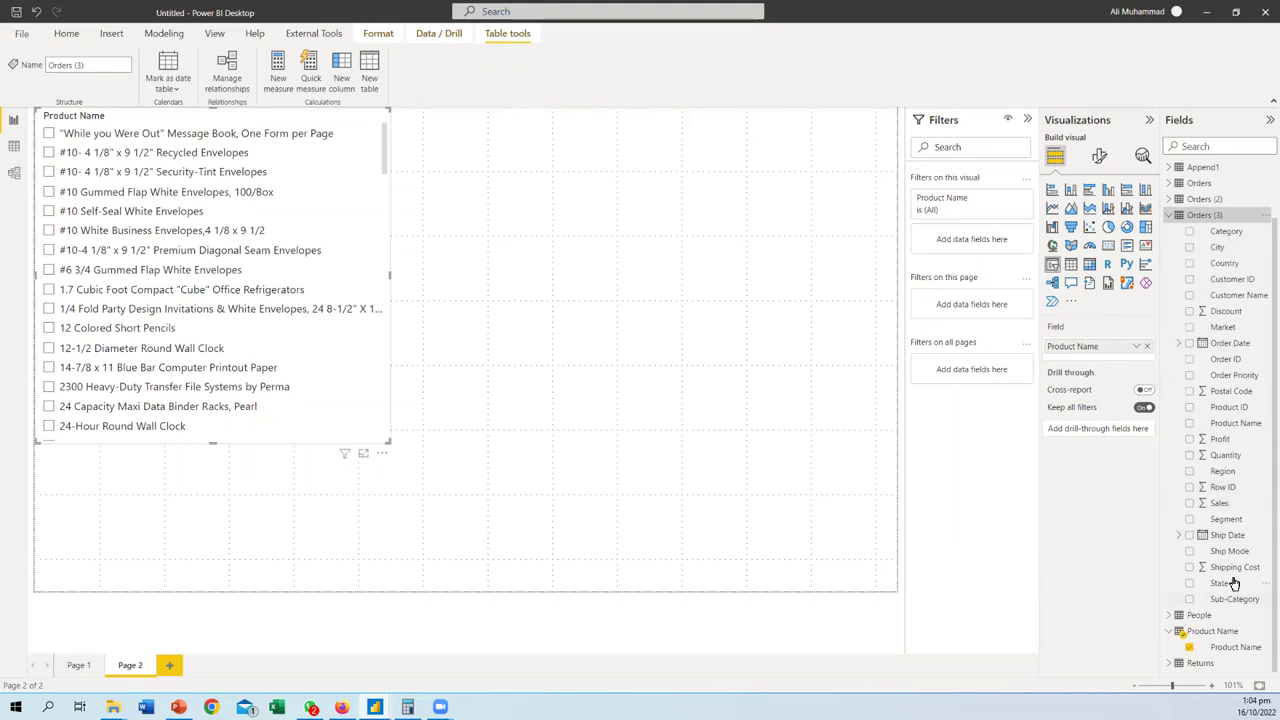
{"action": "left_click", "coordinate": [862, 246]}
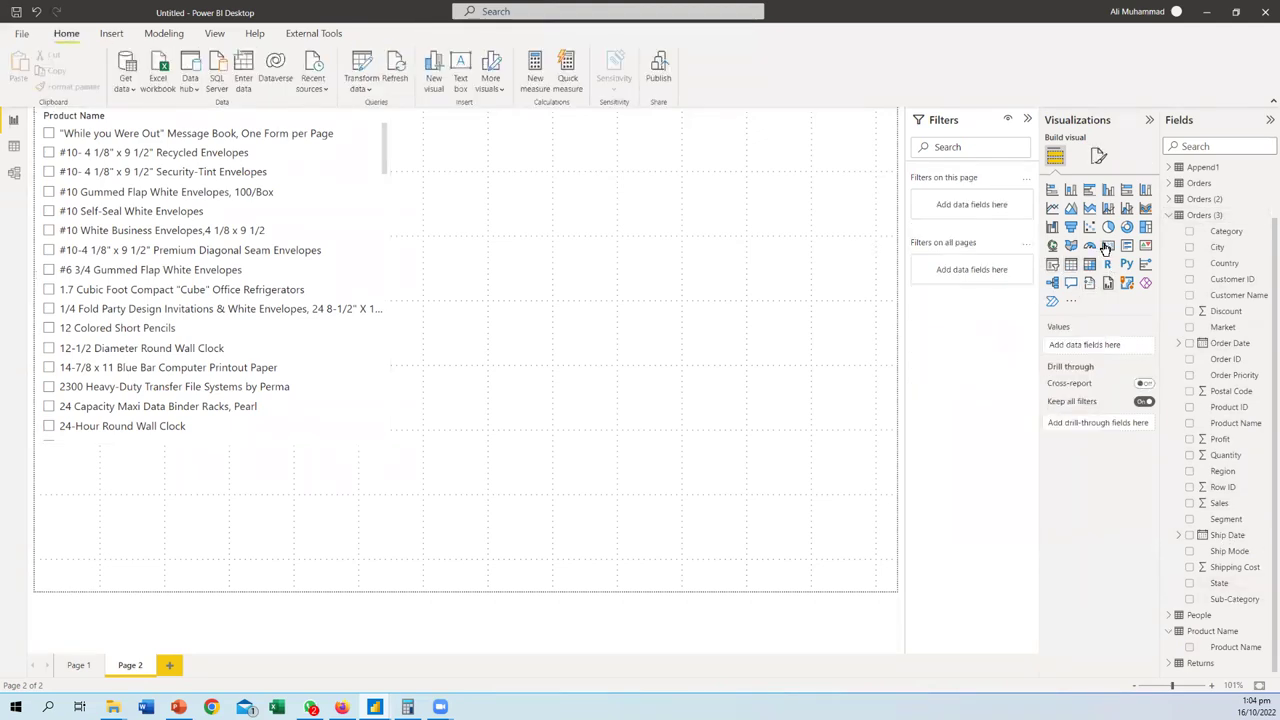
{"action": "left_click", "coordinate": [1107, 247]}
{"action": "left_click_drag", "start_coordinate": [234, 509], "coordinate": [742, 168]}
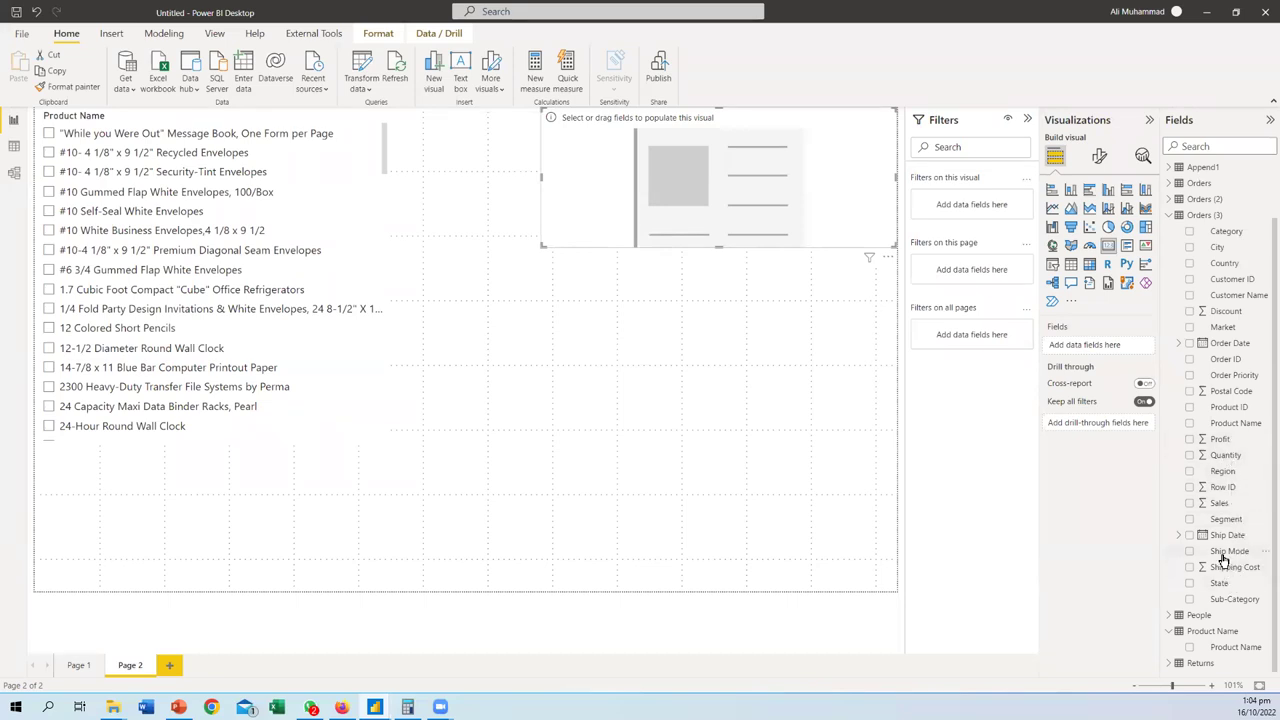
{"action": "scroll", "coordinate": [1222, 560], "scroll_direction": "up", "scroll_amount": 2}
{"action": "scroll", "coordinate": [1222, 560], "scroll_direction": "down", "scroll_amount": 2}
{"action": "left_click_drag", "start_coordinate": [1219, 503], "coordinate": [610, 212]}
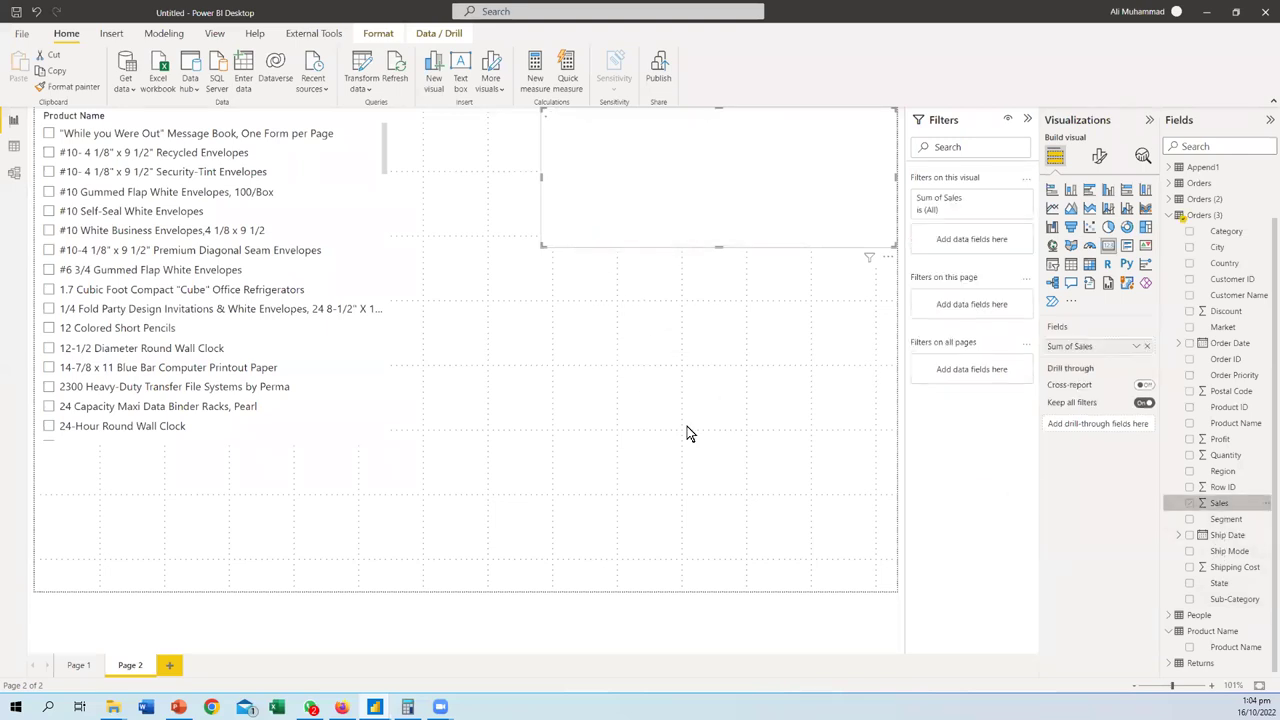
{"action": "left_click", "coordinate": [49, 309]}
{"action": "left_click", "coordinate": [49, 328]}
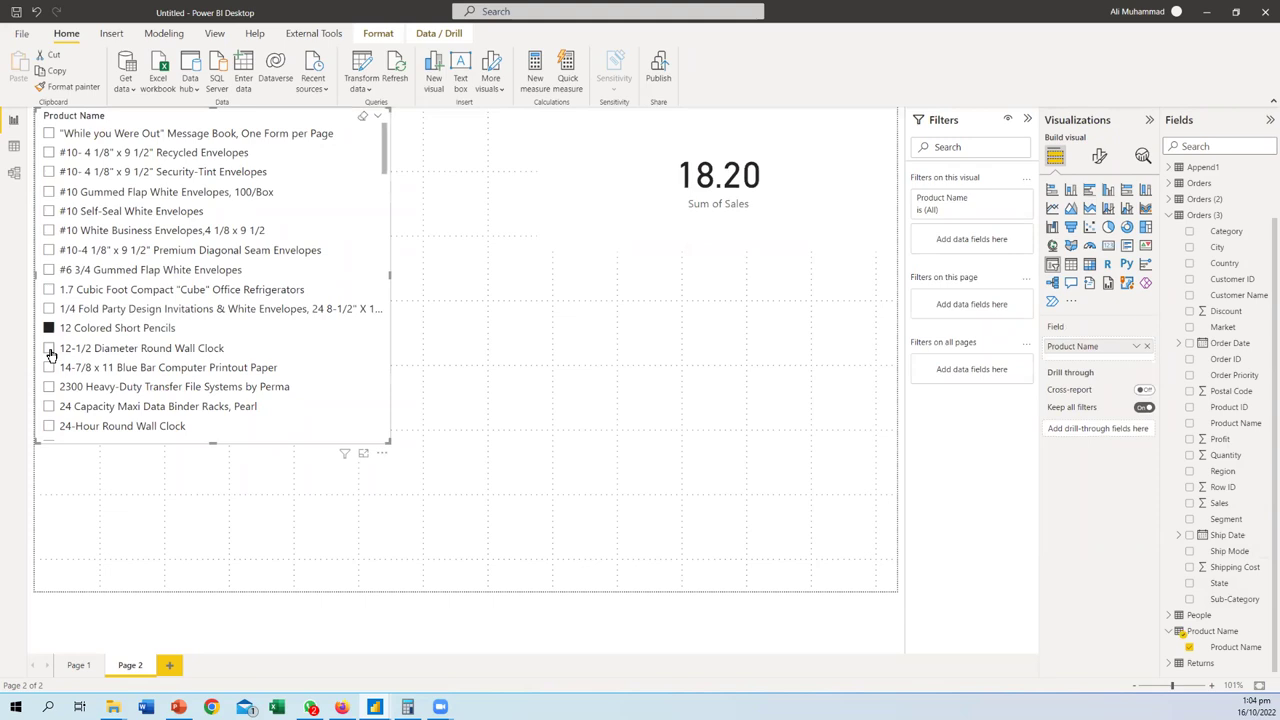
{"action": "left_click", "coordinate": [49, 348]}
{"action": "left_click", "coordinate": [700, 384]}
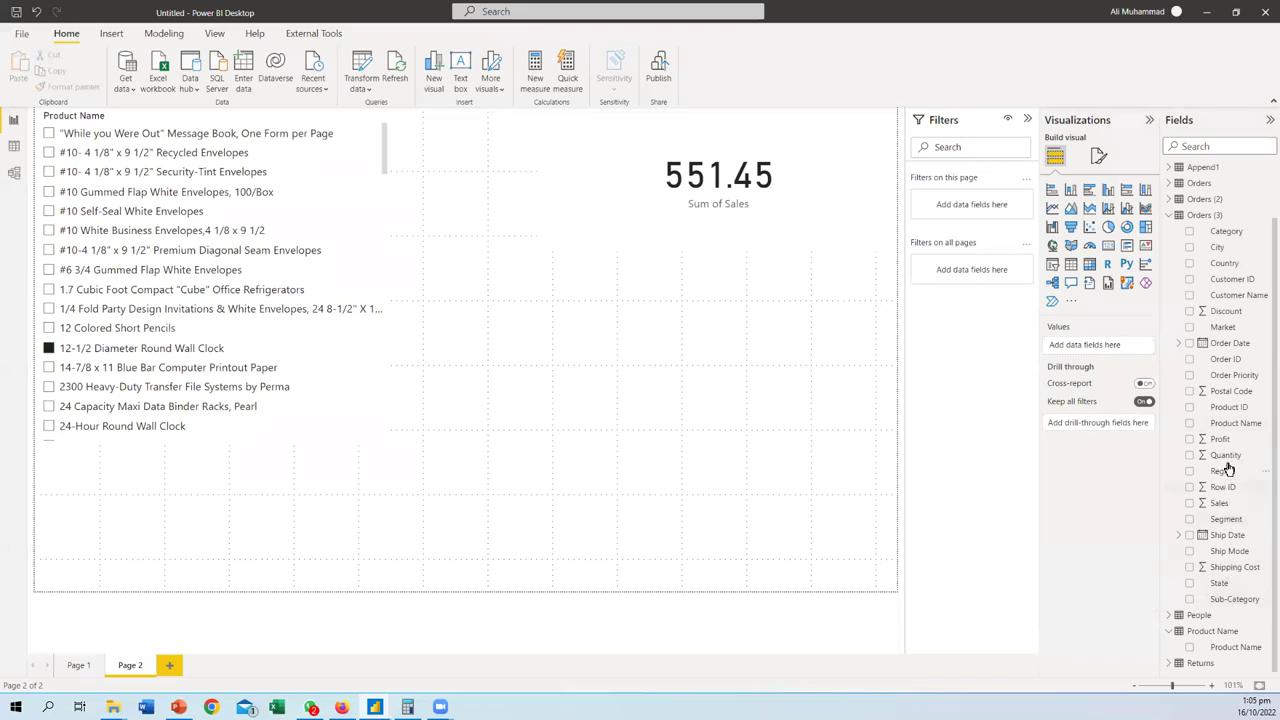
{"action": "left_click_drag", "start_coordinate": [1230, 428], "coordinate": [650, 376]}
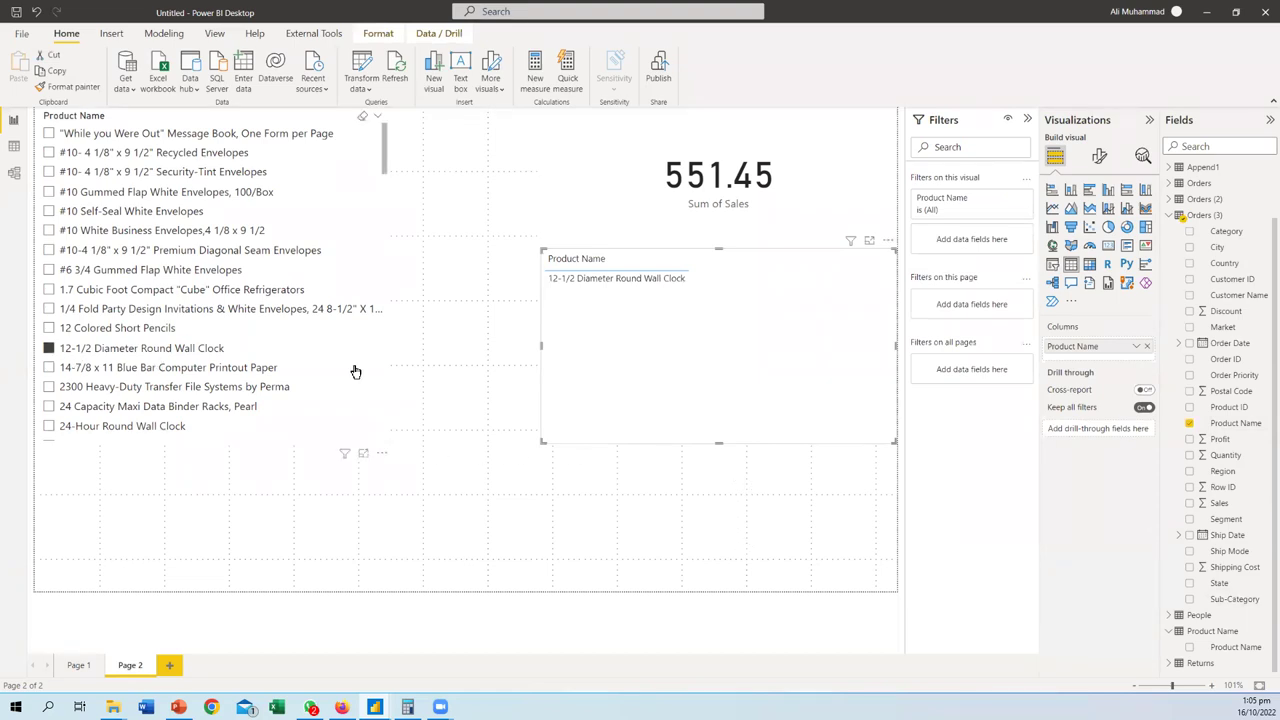
{"action": "key", "text": "Delete"}
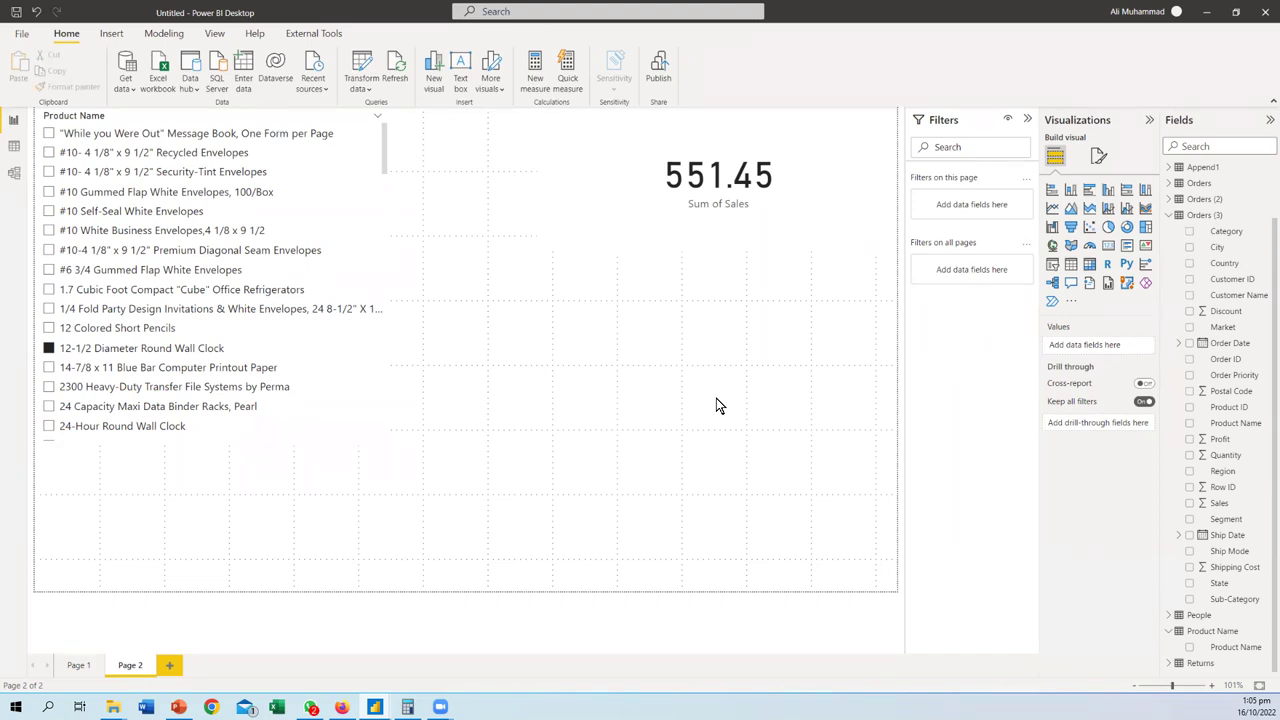
{"action": "left_click", "coordinate": [14, 174]}
{"action": "left_click_drag", "start_coordinate": [640, 651], "coordinate": [726, 657]}
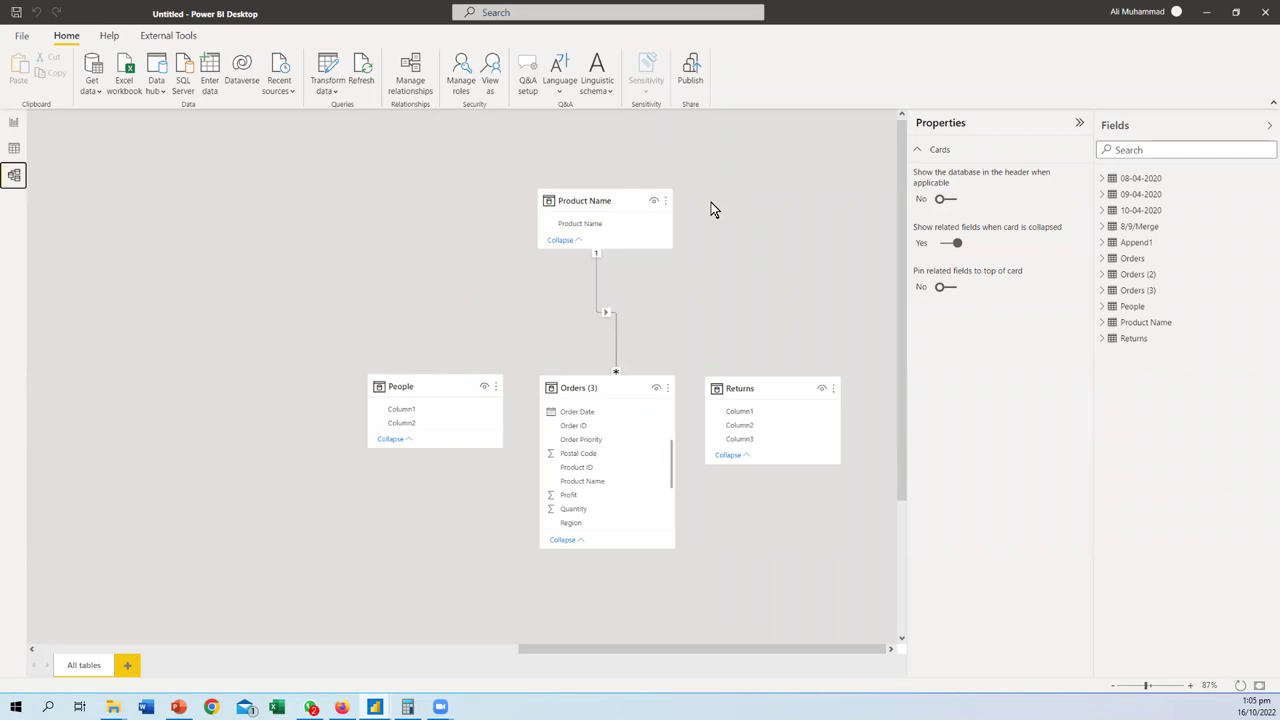
{"action": "left_click", "coordinate": [595, 383]}
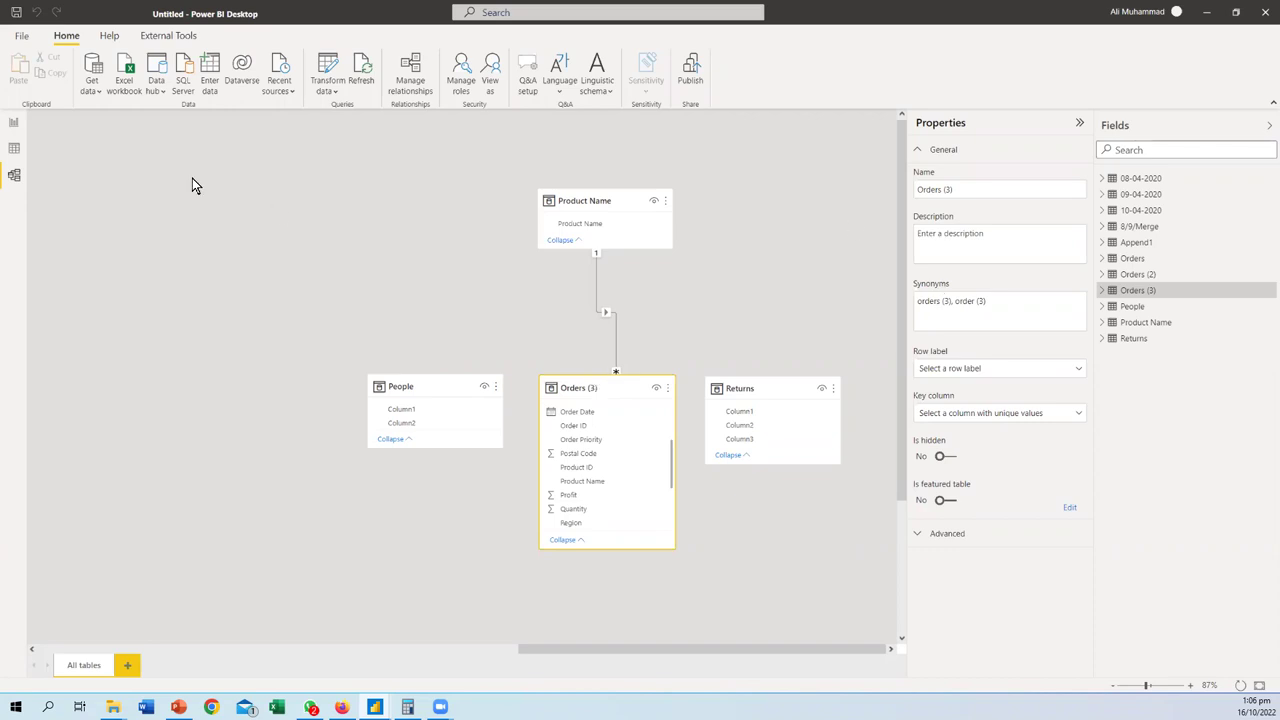
{"action": "left_click", "coordinate": [14, 121]}
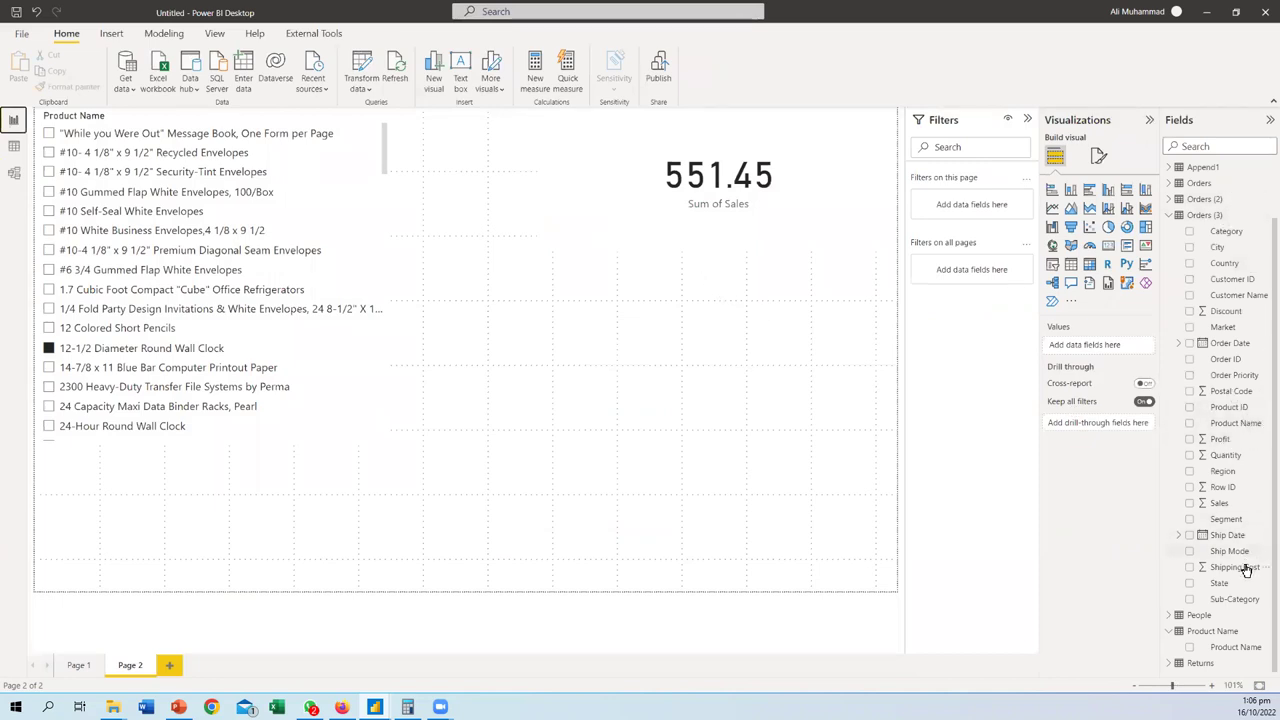
- Add Orders (3) Product Name as a top-left slicer and shrink the old slicer to a sliver
{"action": "left_click_drag", "start_coordinate": [1236, 423], "coordinate": [731, 516]}
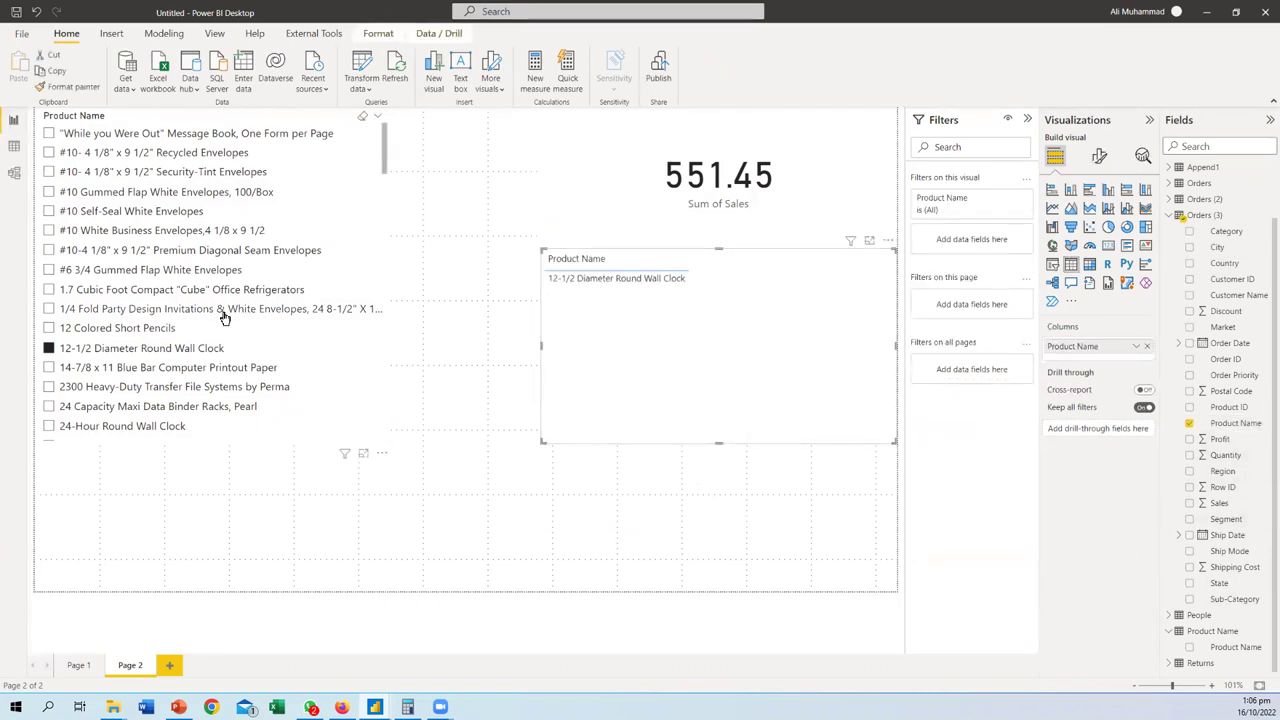
{"action": "left_click", "coordinate": [48, 348]}
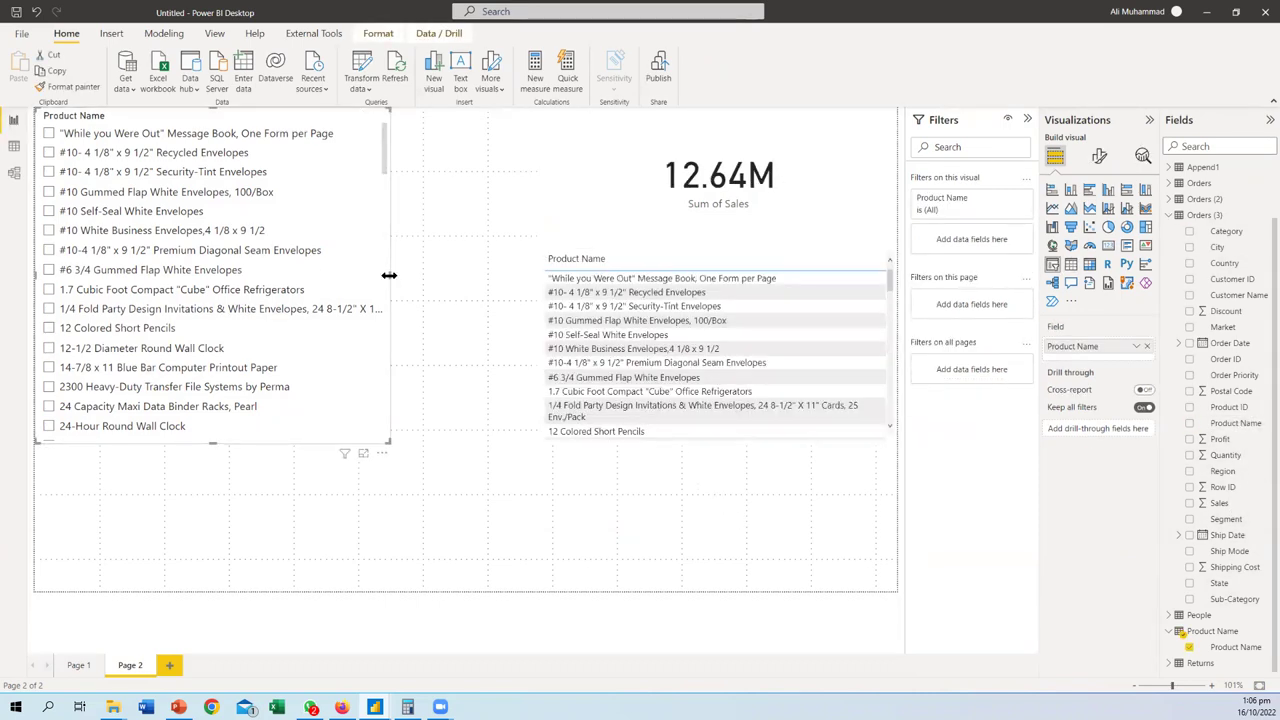
{"action": "left_click_drag", "start_coordinate": [390, 278], "coordinate": [40, 276]}
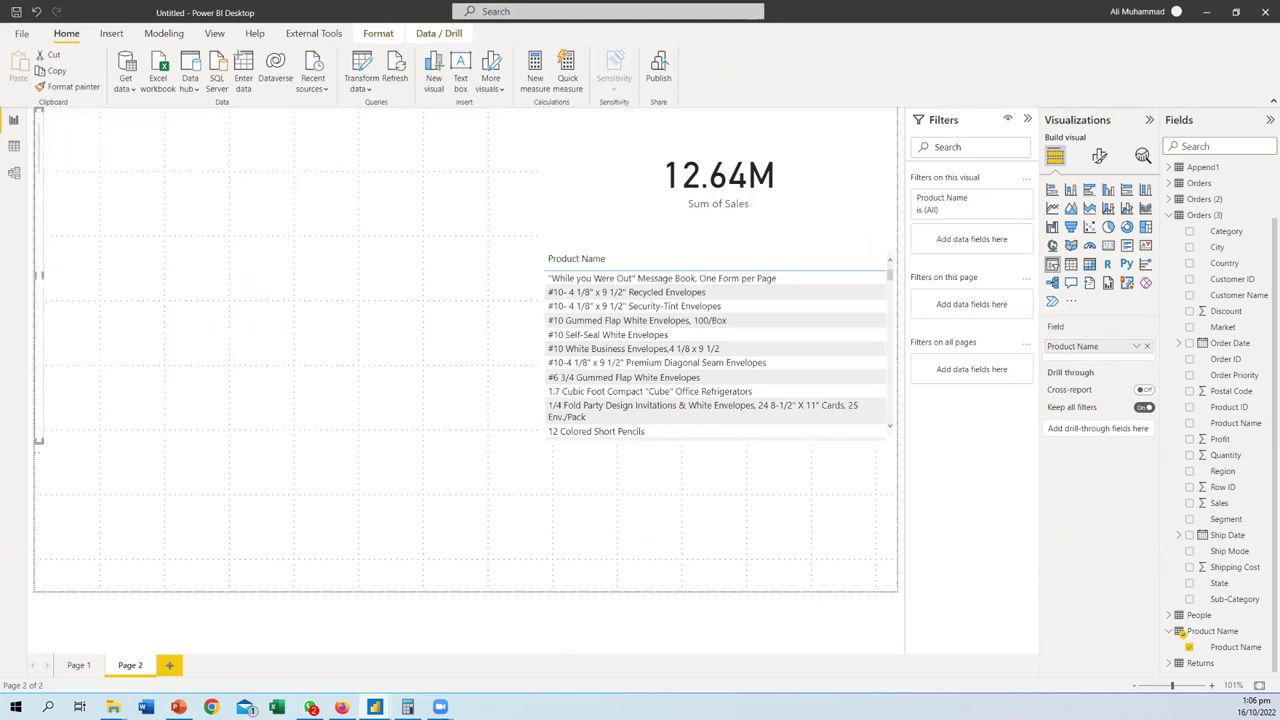
{"action": "left_click", "coordinate": [791, 257]}
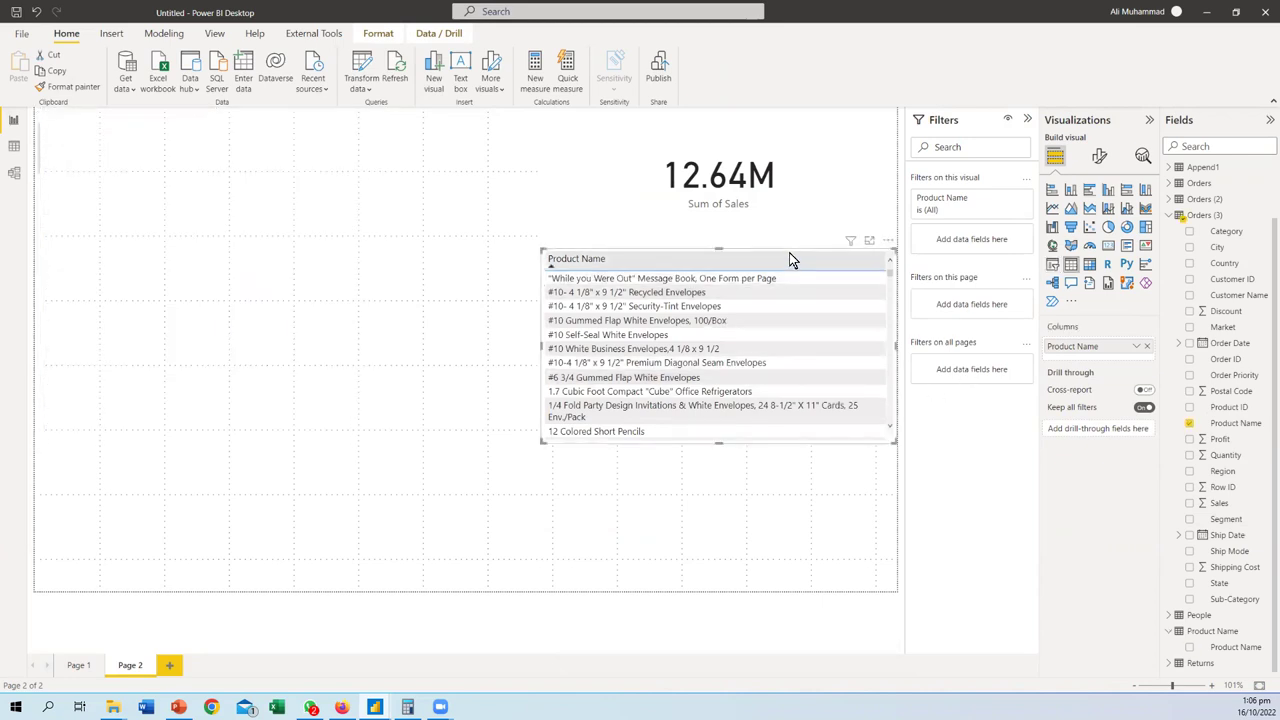
{"action": "left_click", "coordinate": [1052, 264]}
{"action": "left_click_drag", "start_coordinate": [697, 268], "coordinate": [215, 138]}
- Test the slicer on several envelopes, the 1.7 Cubic Foot refrigerator, a wall clock and printout paper
{"action": "left_click", "coordinate": [92, 189]}
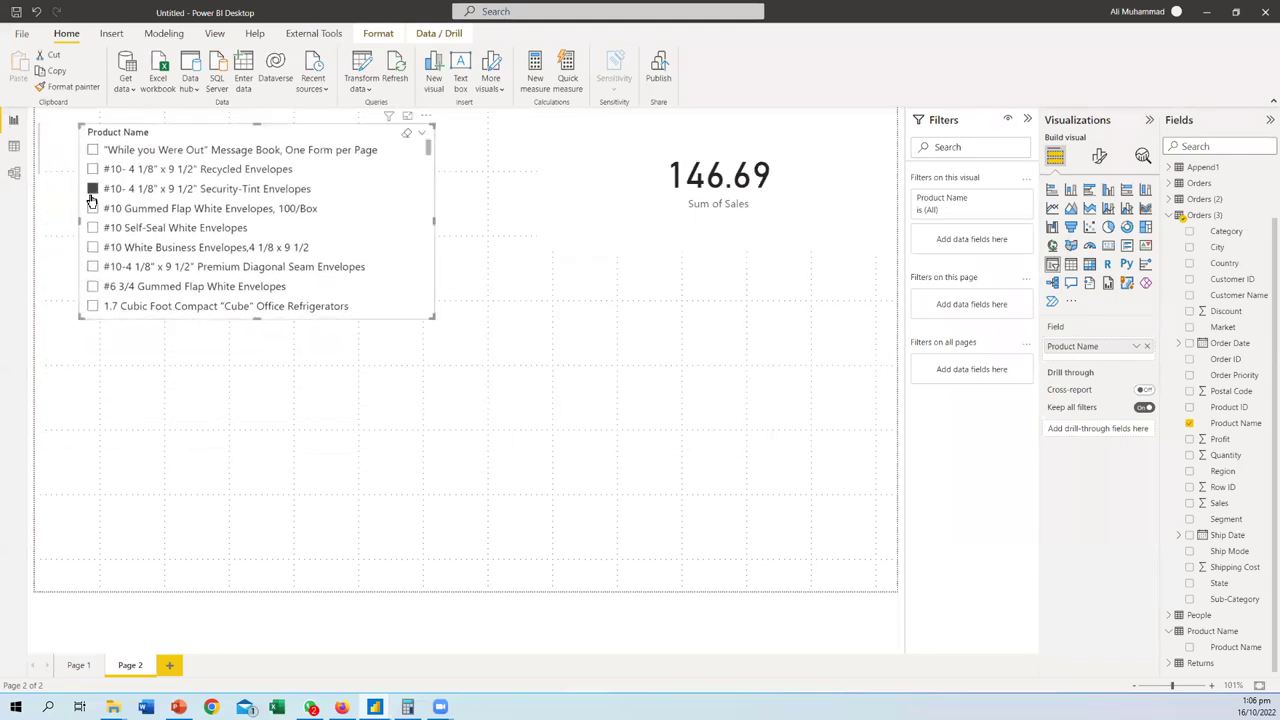
{"action": "left_click", "coordinate": [92, 208]}
{"action": "left_click", "coordinate": [92, 228]}
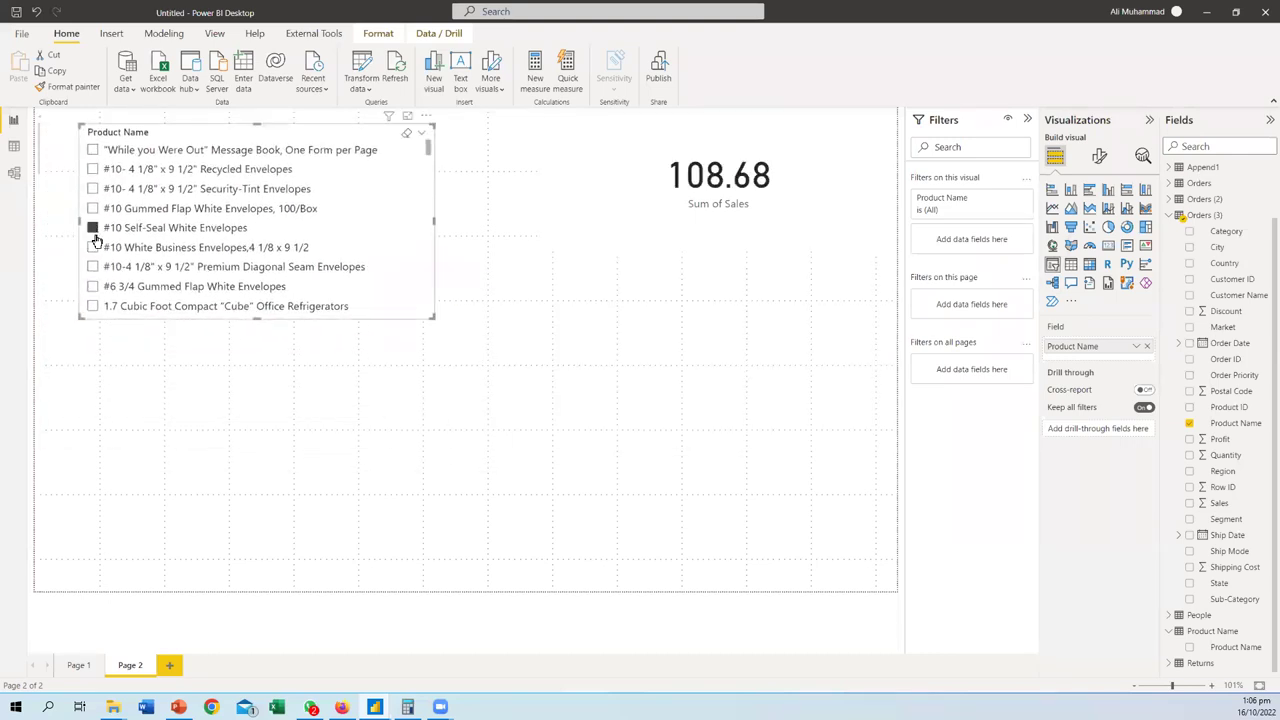
{"action": "left_click", "coordinate": [92, 247]}
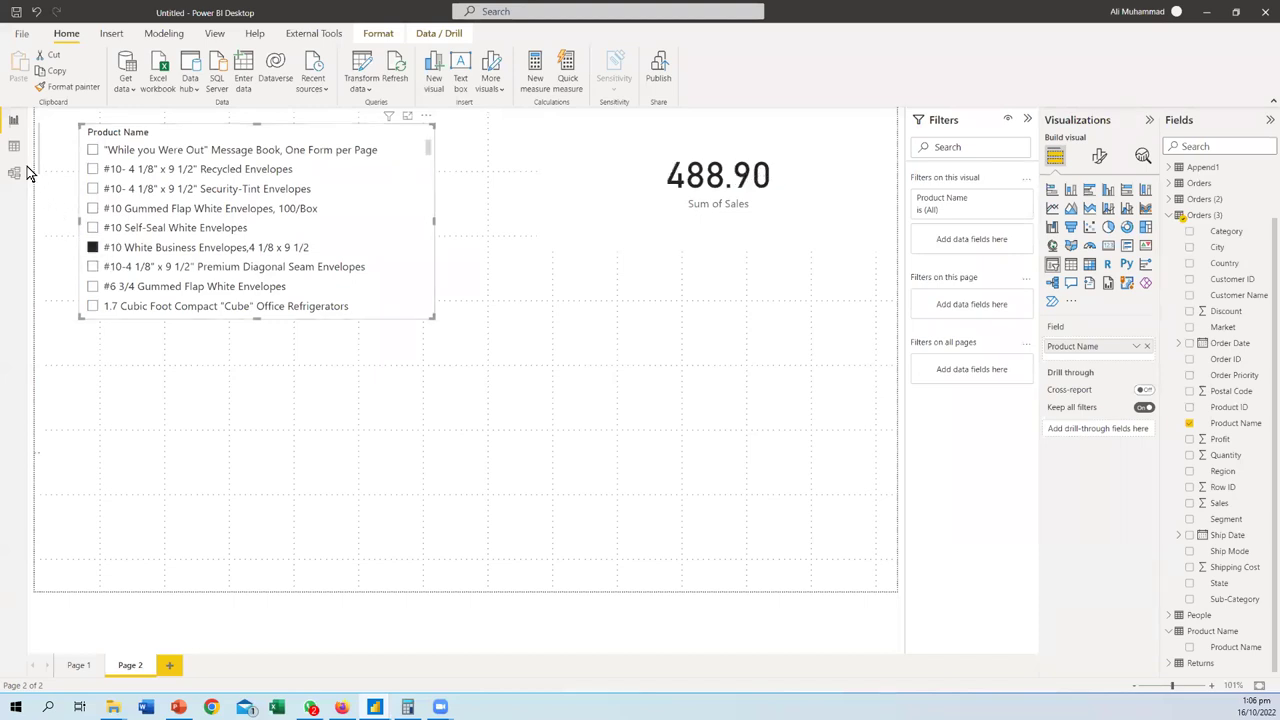
{"action": "left_click", "coordinate": [92, 266]}
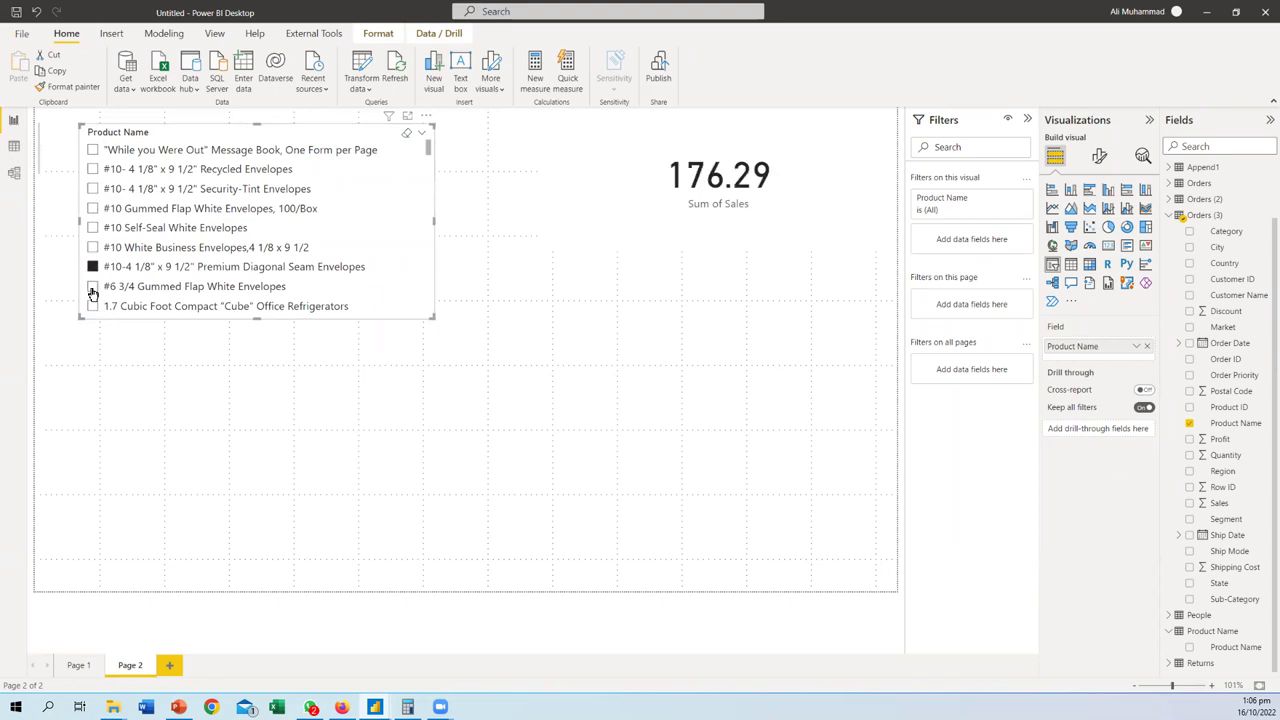
{"action": "left_click", "coordinate": [92, 286]}
{"action": "left_click", "coordinate": [92, 306]}
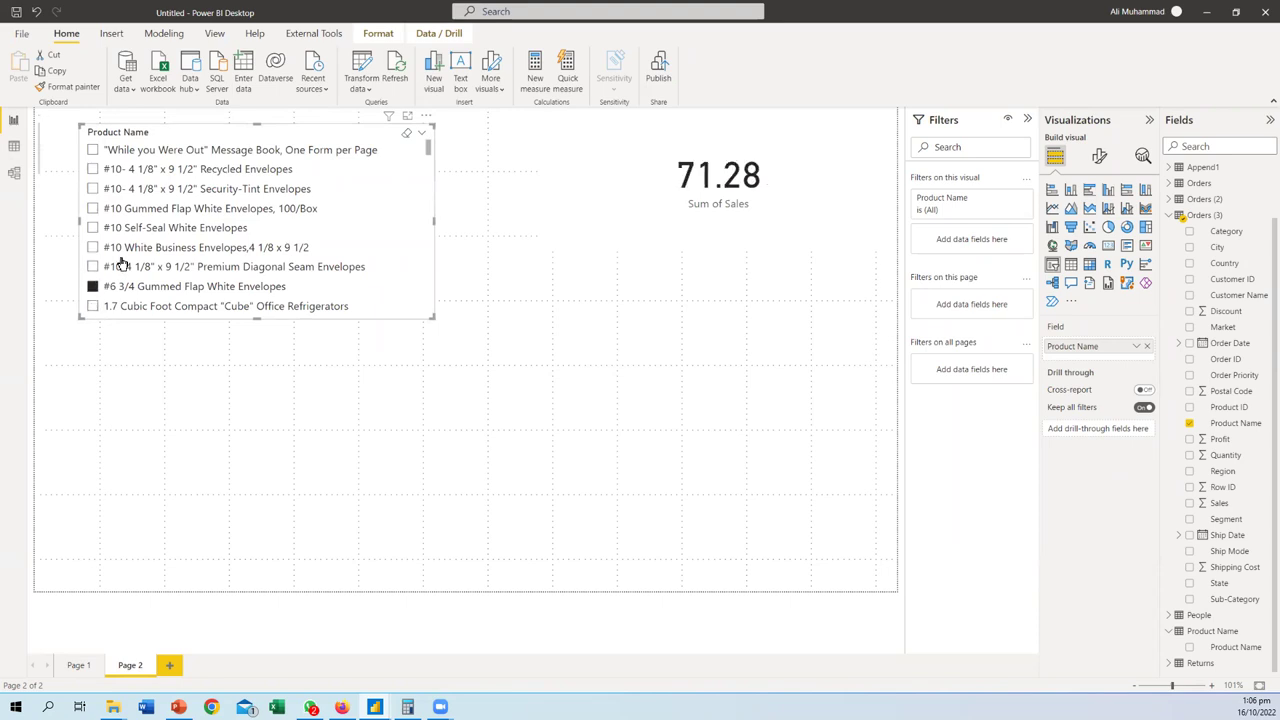
{"action": "scroll", "coordinate": [94, 262], "scroll_direction": "down", "scroll_amount": 3}
{"action": "left_click", "coordinate": [92, 258]}
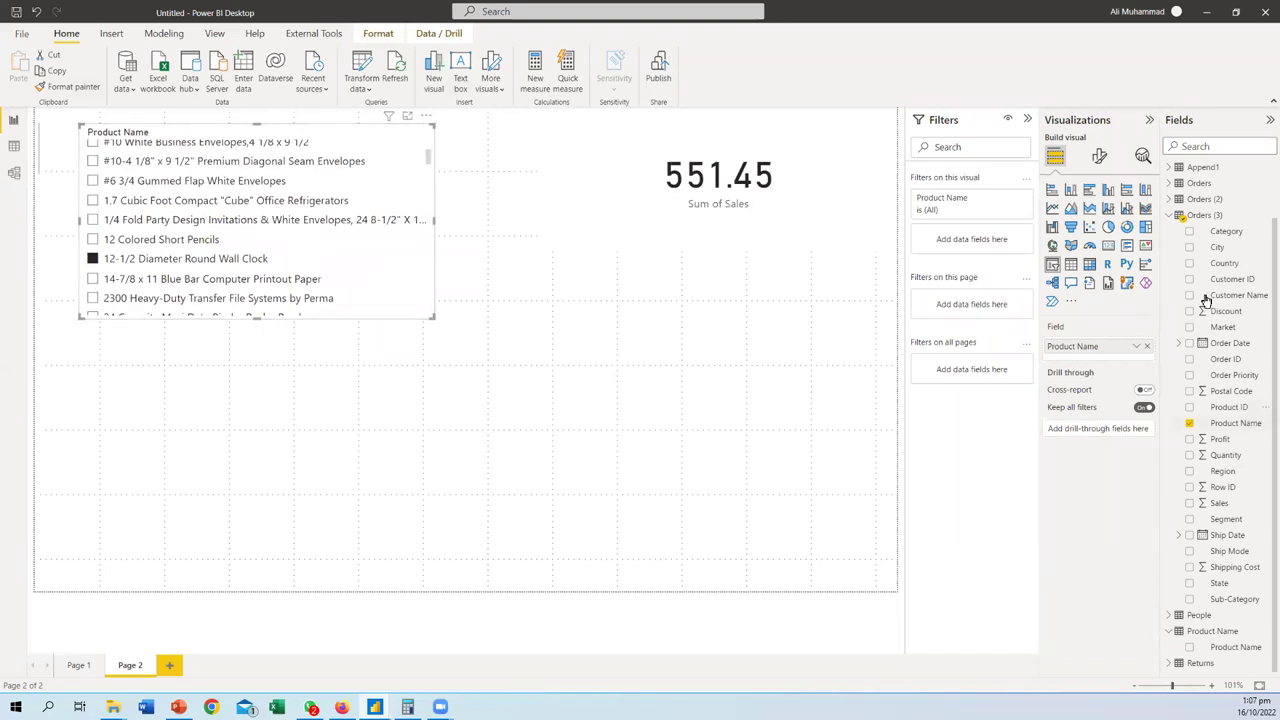
{"action": "left_click", "coordinate": [92, 279]}
- View the Orders (3) rows, then delete the new slicer and widen the lookup Product Name slicer
{"action": "left_click", "coordinate": [14, 147]}
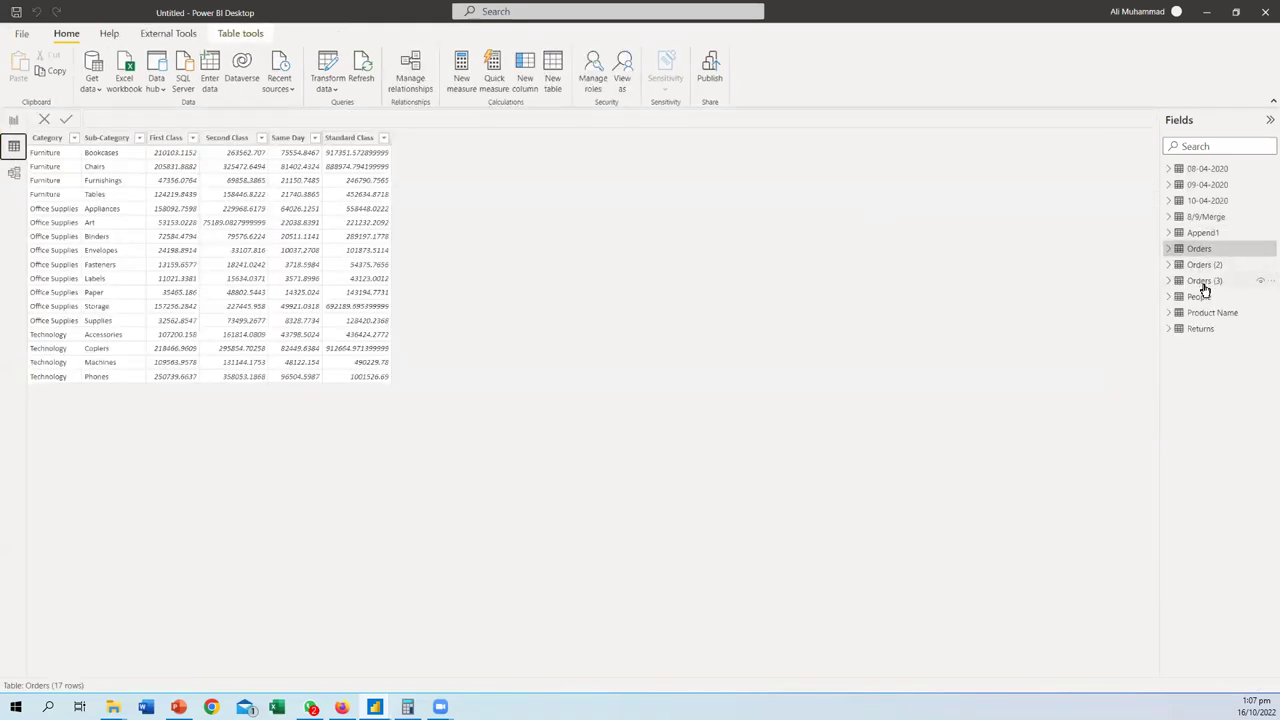
{"action": "left_click", "coordinate": [1200, 282]}
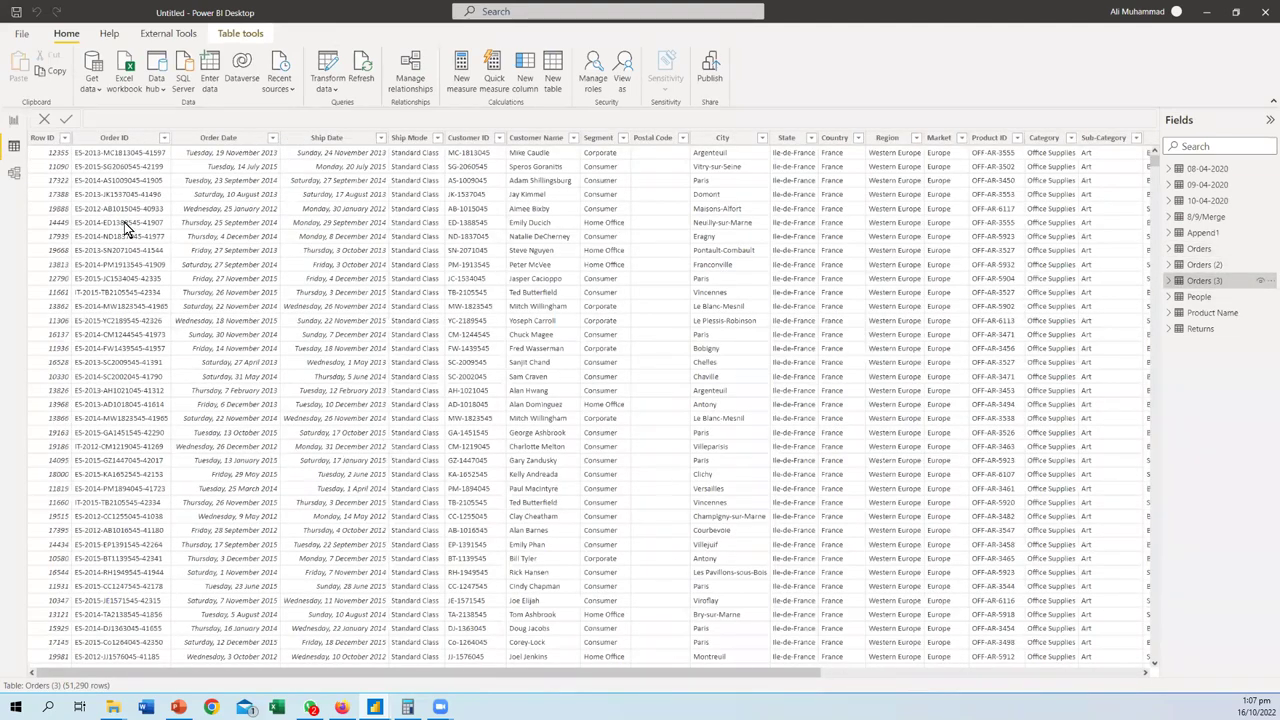
{"action": "left_click", "coordinate": [14, 119]}
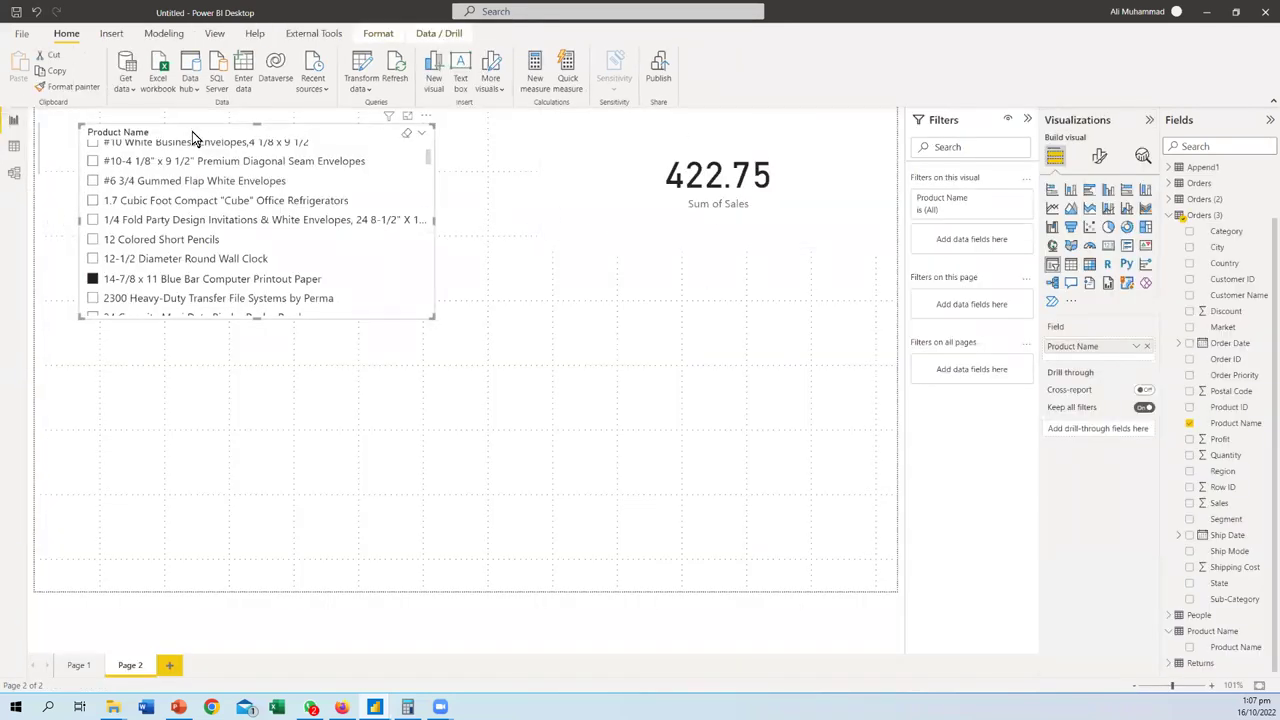
{"action": "key", "text": "Delete"}
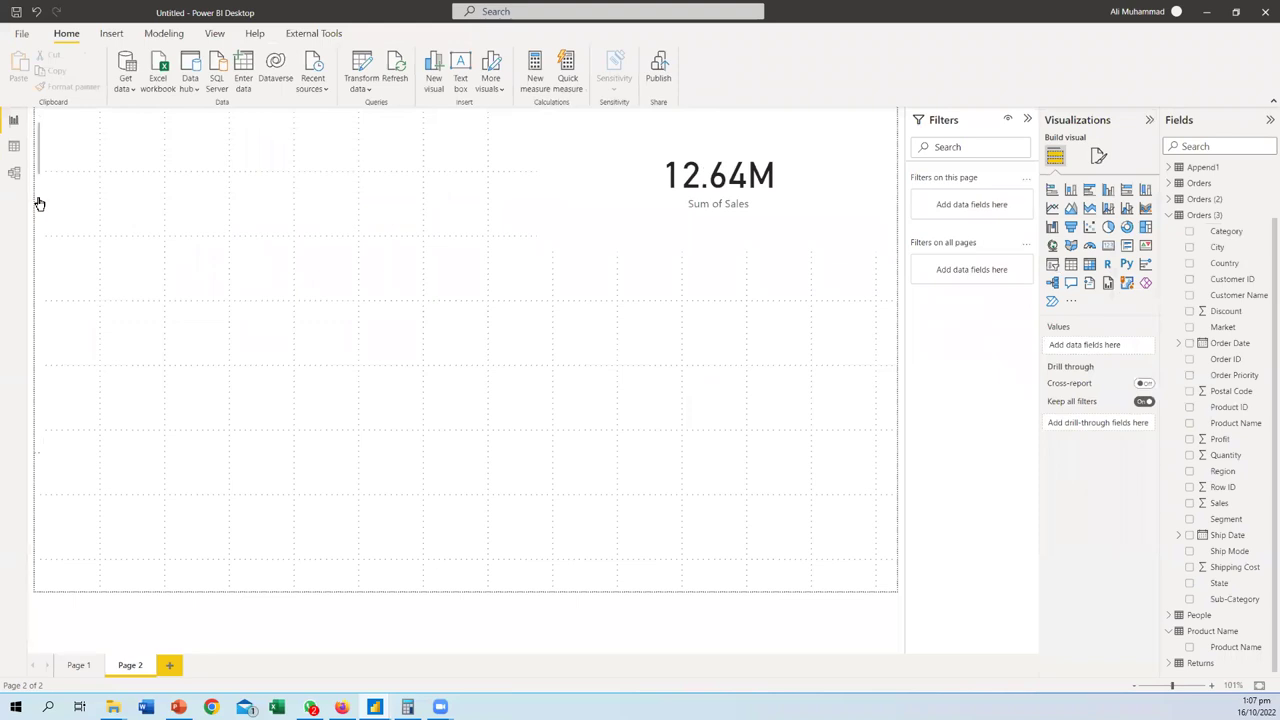
{"action": "key", "text": "ctrl+z"}
{"action": "left_click_drag", "start_coordinate": [43, 268], "coordinate": [379, 310]}
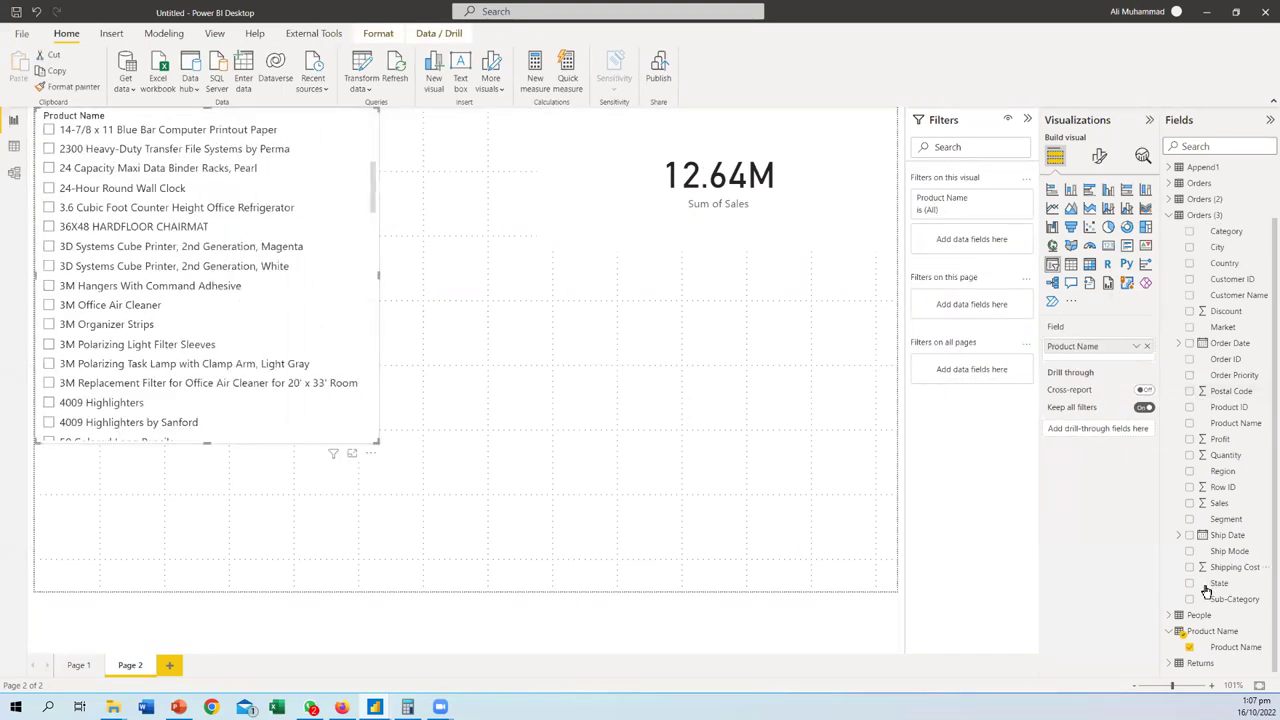
- Filter sales to 3D Systems Cube Printer, 2nd Generation, White, then view the Orders (3) data grid
{"action": "left_click", "coordinate": [16, 178]}
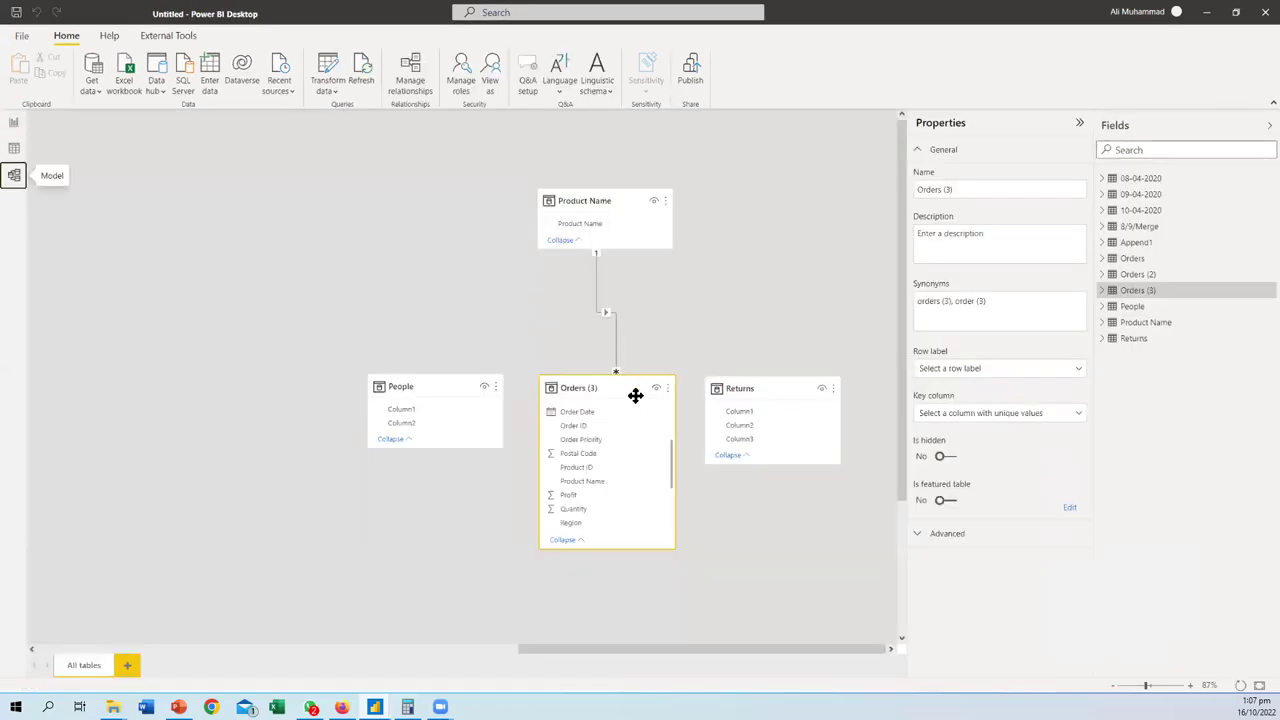
{"action": "left_click", "coordinate": [12, 149]}
{"action": "left_click", "coordinate": [13, 121]}
{"action": "left_click", "coordinate": [48, 266]}
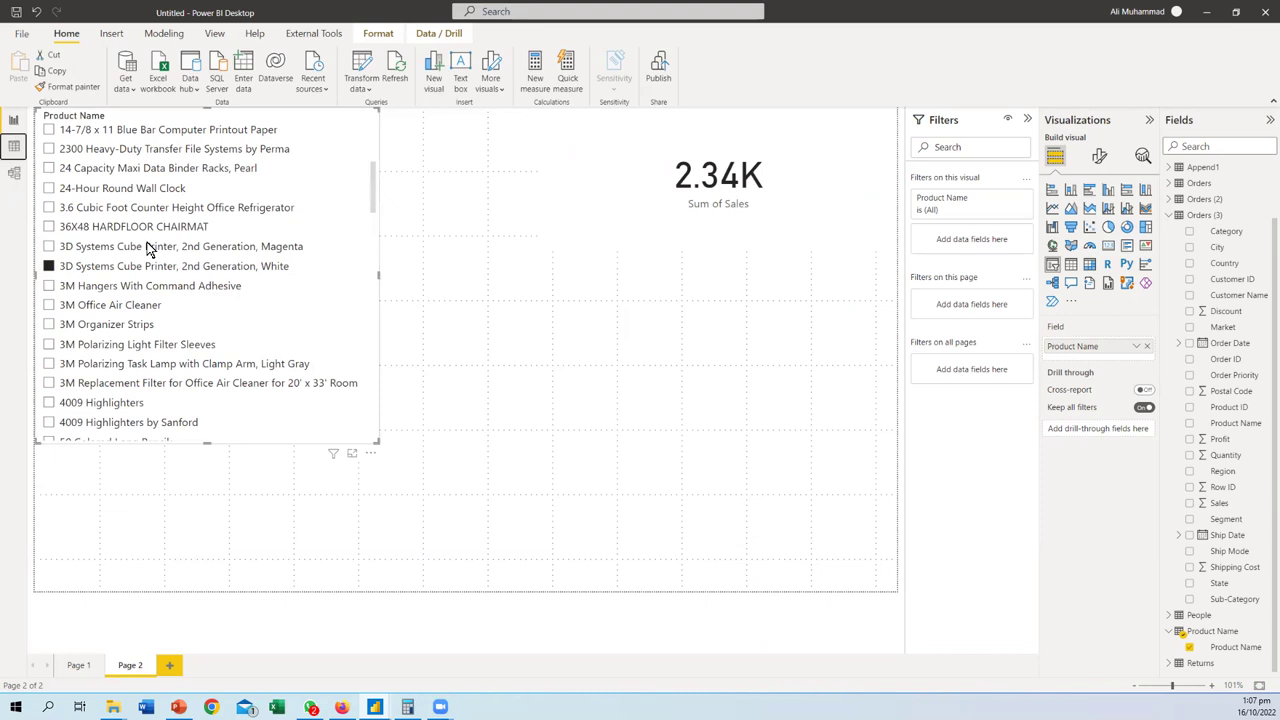
{"action": "left_click", "coordinate": [14, 146]}
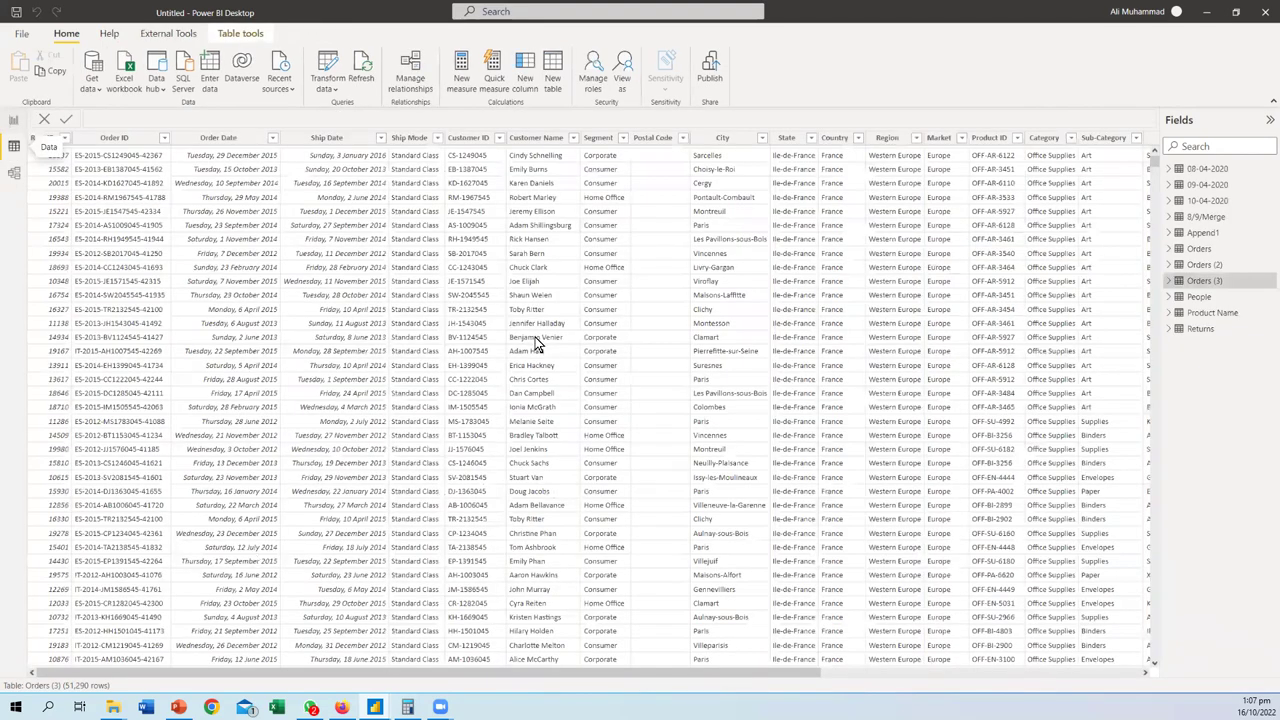
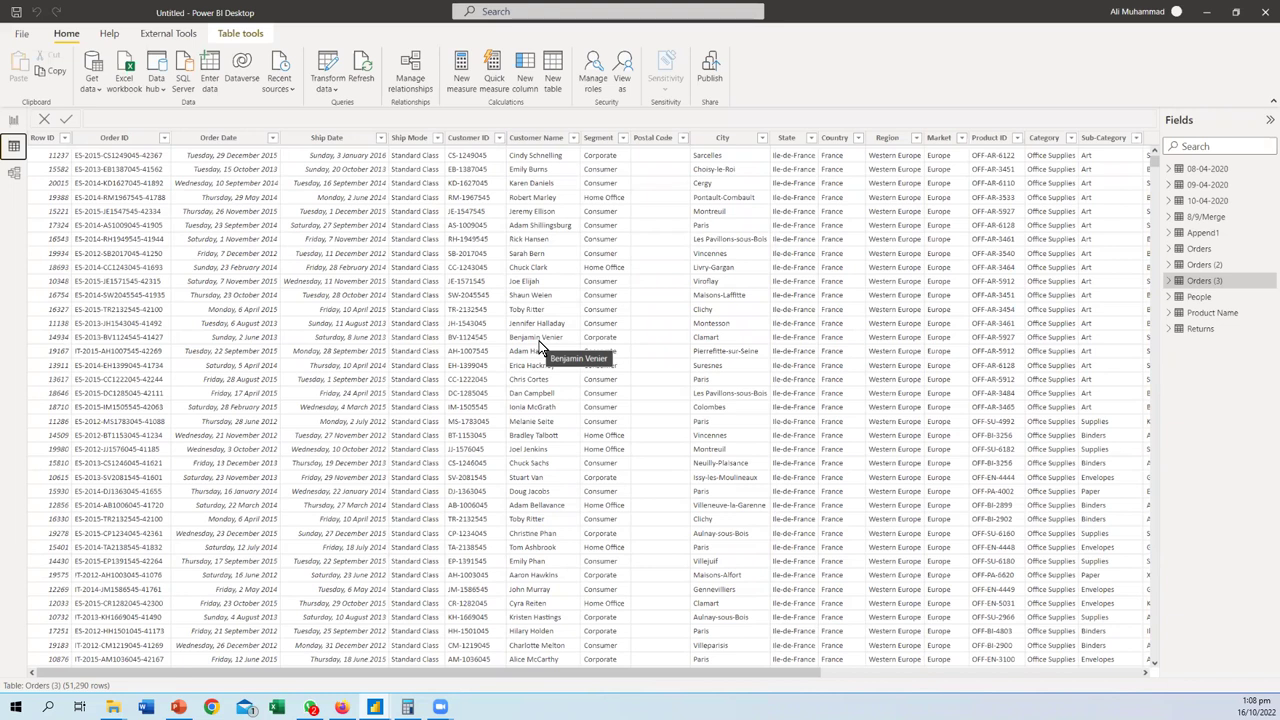
- In Model view, arrange the tables and link Product Name one-to-many to Orders (3) on Product Name
{"action": "left_click", "coordinate": [15, 173]}
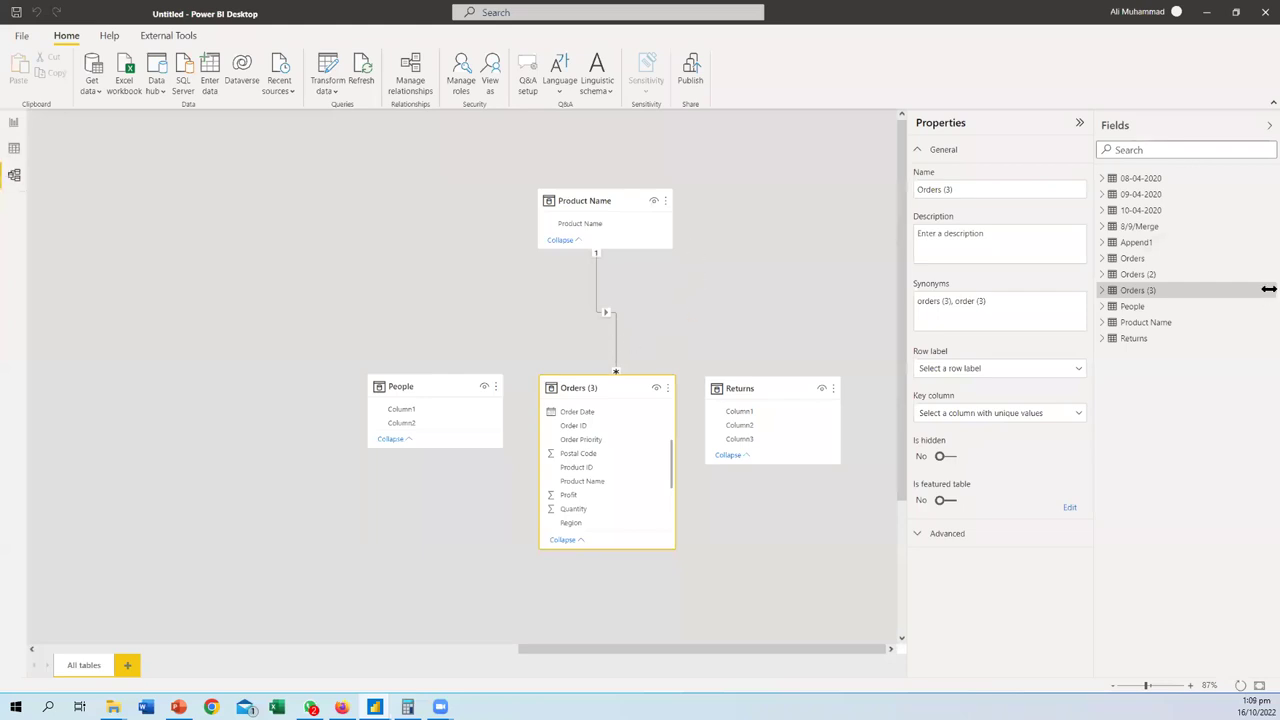
{"action": "mouse_move", "coordinate": [705, 175]}
{"action": "left_mouse_down"}
{"action": "mouse_move", "coordinate": [480, 214]}
{"action": "mouse_move", "coordinate": [645, 155]}
{"action": "left_mouse_up"}
{"action": "mouse_move", "coordinate": [568, 253]}
{"action": "left_mouse_down"}
{"action": "mouse_move", "coordinate": [496, 335]}
{"action": "mouse_move", "coordinate": [502, 453]}
{"action": "mouse_move", "coordinate": [545, 483]}
{"action": "mouse_move", "coordinate": [623, 488]}
{"action": "mouse_move", "coordinate": [558, 476]}
{"action": "left_mouse_up"}
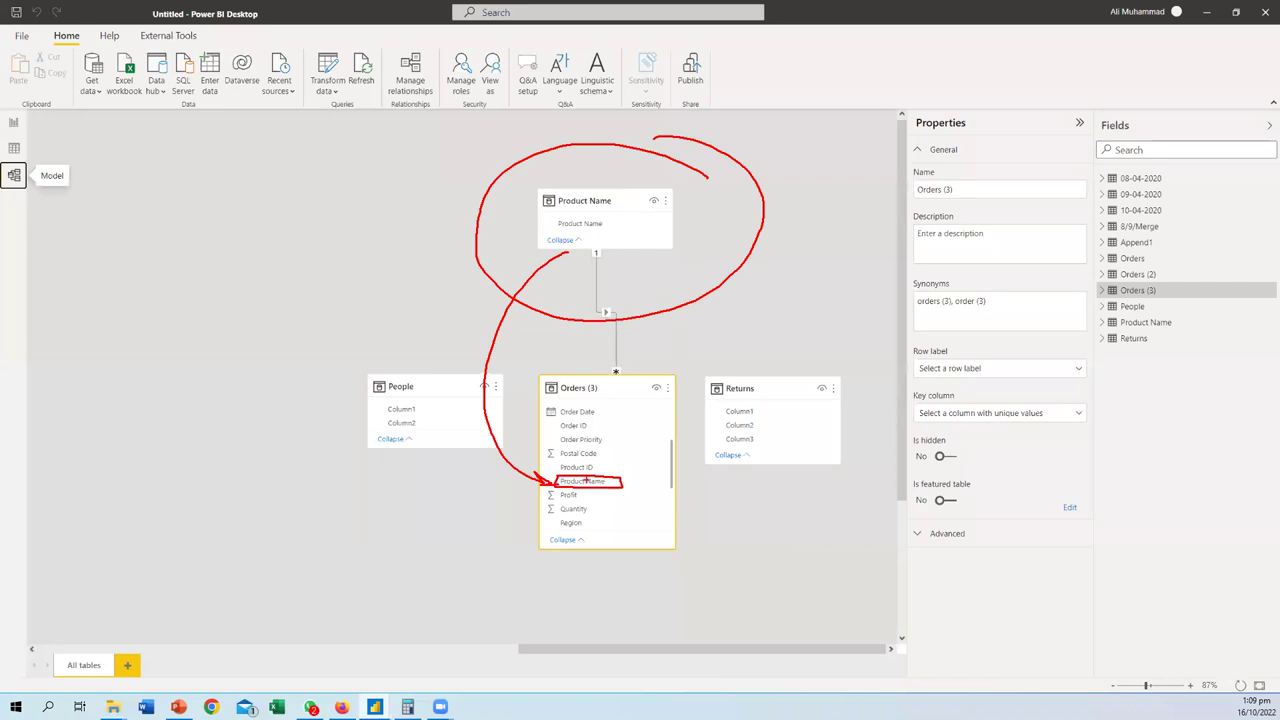
{"action": "left_click_drag", "start_coordinate": [542, 484], "coordinate": [316, 472]}
{"action": "mouse_move", "coordinate": [208, 450]}
{"action": "left_mouse_down"}
{"action": "mouse_move", "coordinate": [242, 482]}
{"action": "mouse_move", "coordinate": [276, 470]}
{"action": "mouse_move", "coordinate": [322, 478]}
{"action": "left_mouse_up"}
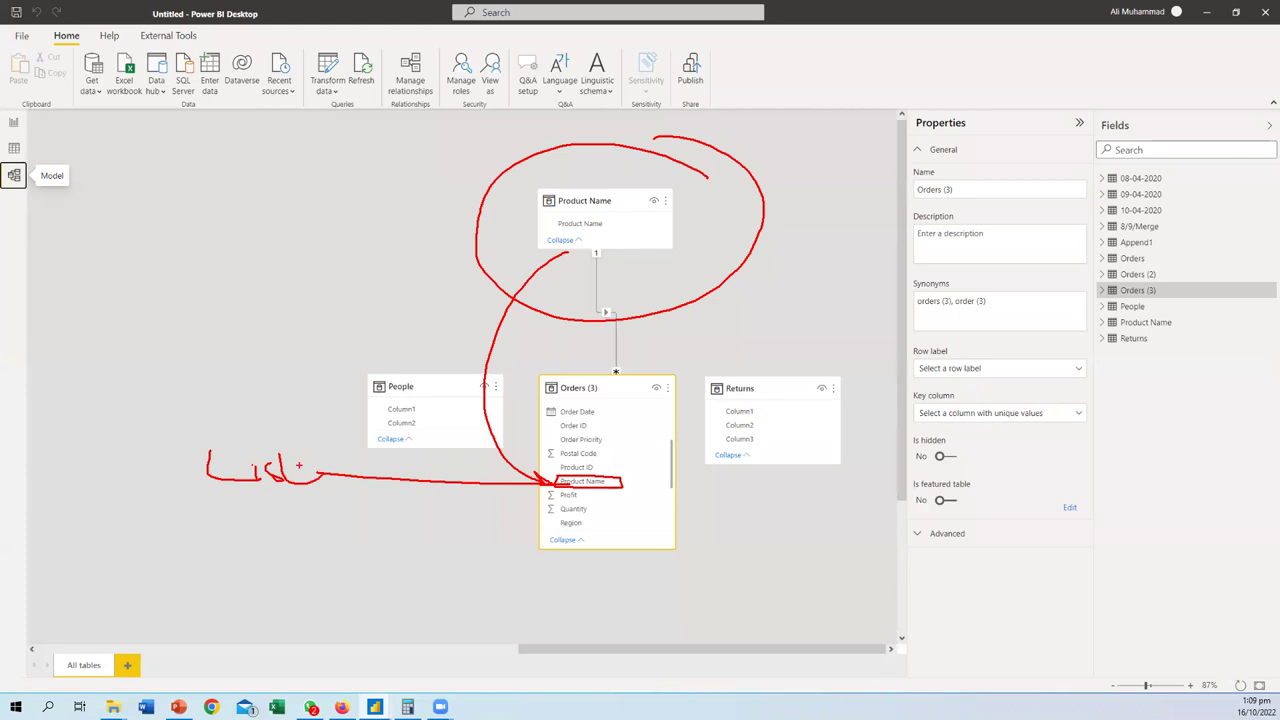
{"action": "mouse_move", "coordinate": [250, 504]}
{"action": "left_mouse_down"}
{"action": "mouse_move", "coordinate": [288, 522]}
{"action": "mouse_move", "coordinate": [288, 542]}
{"action": "left_mouse_up"}
{"action": "mouse_move", "coordinate": [318, 518]}
{"action": "left_mouse_down"}
{"action": "mouse_move", "coordinate": [318, 542]}
{"action": "mouse_move", "coordinate": [366, 510]}
{"action": "mouse_move", "coordinate": [382, 530]}
{"action": "mouse_move", "coordinate": [418, 518]}
{"action": "mouse_move", "coordinate": [414, 572]}
{"action": "mouse_move", "coordinate": [458, 592]}
{"action": "mouse_move", "coordinate": [504, 578]}
{"action": "left_mouse_up"}
{"action": "left_click_drag", "start_coordinate": [516, 570], "coordinate": [528, 592]}
{"action": "left_click_drag", "start_coordinate": [530, 584], "coordinate": [582, 590]}
{"action": "left_click", "coordinate": [546, 570]}
{"action": "mouse_move", "coordinate": [578, 564]}
{"action": "left_mouse_down"}
{"action": "mouse_move", "coordinate": [582, 592]}
{"action": "mouse_move", "coordinate": [590, 566]}
{"action": "mouse_move", "coordinate": [624, 586]}
{"action": "left_mouse_up"}
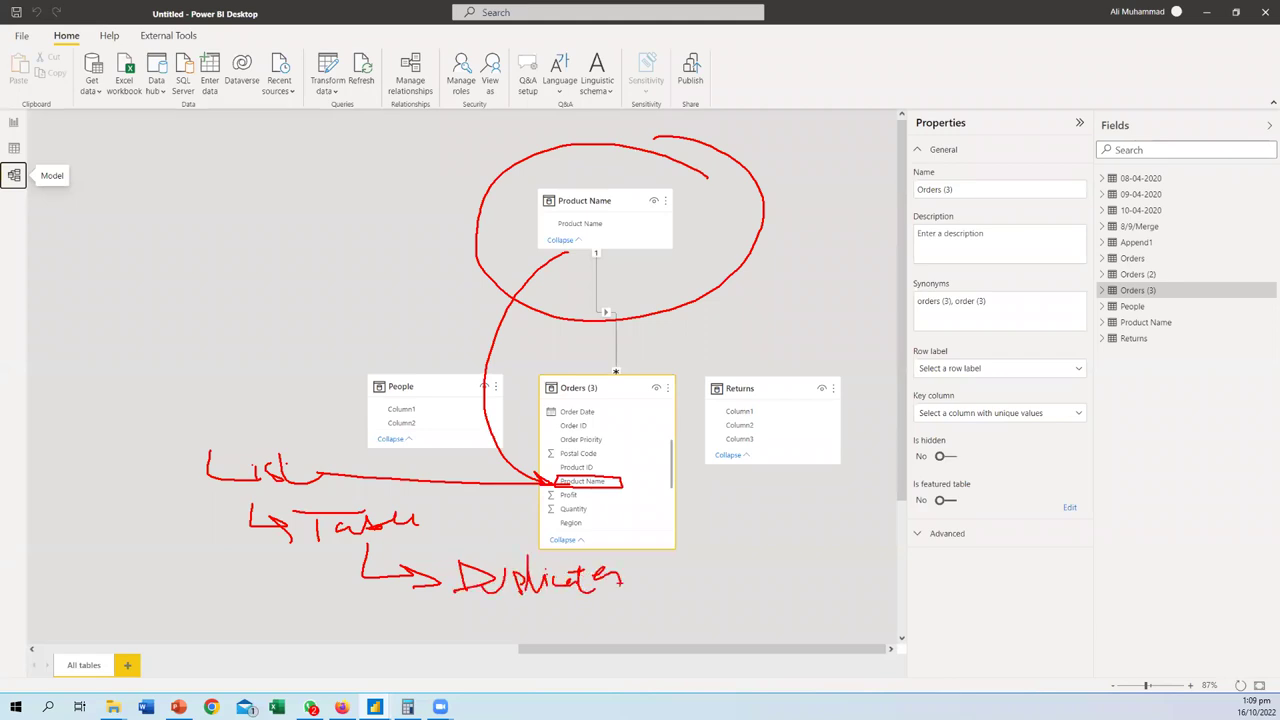
{"action": "key", "text": "Escape"}
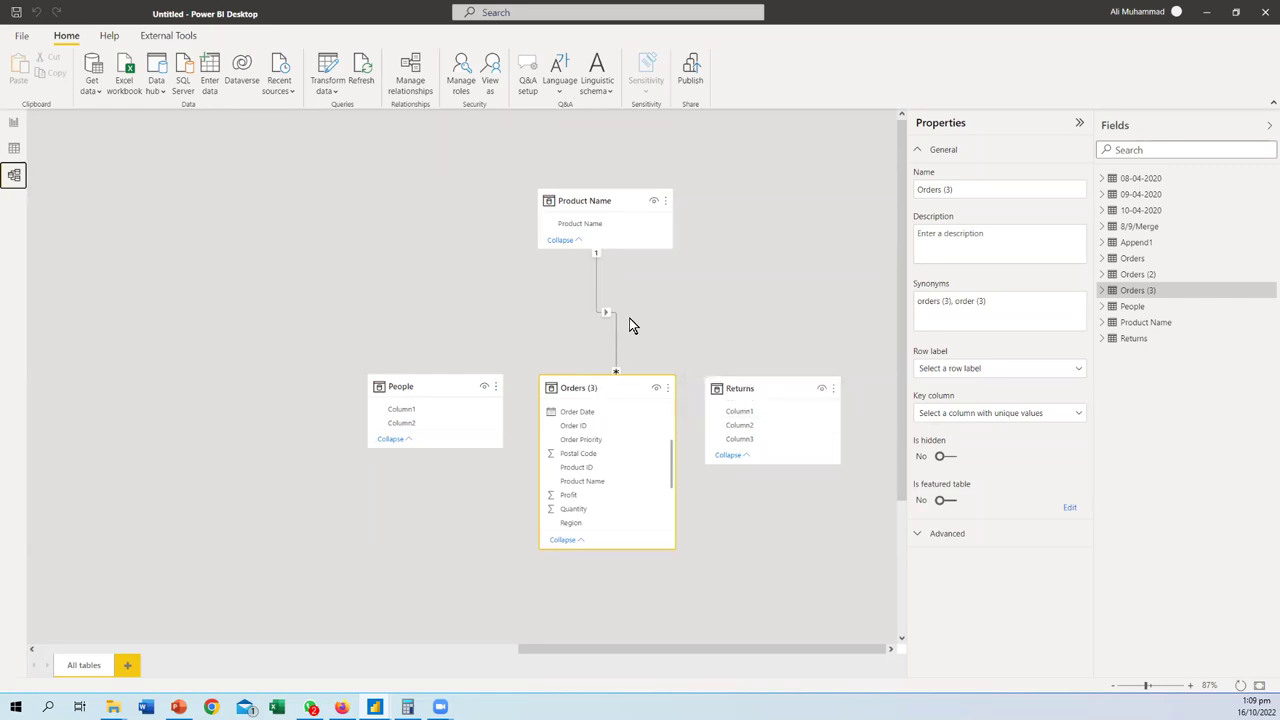
{"action": "mouse_move", "coordinate": [610, 250]}
{"action": "left_mouse_down"}
{"action": "mouse_move", "coordinate": [586, 243]}
{"action": "mouse_move", "coordinate": [606, 260]}
{"action": "left_mouse_up"}
{"action": "mouse_move", "coordinate": [555, 478]}
{"action": "left_mouse_down"}
{"action": "mouse_move", "coordinate": [604, 490]}
{"action": "mouse_move", "coordinate": [616, 474]}
{"action": "mouse_move", "coordinate": [560, 474]}
{"action": "left_mouse_up"}
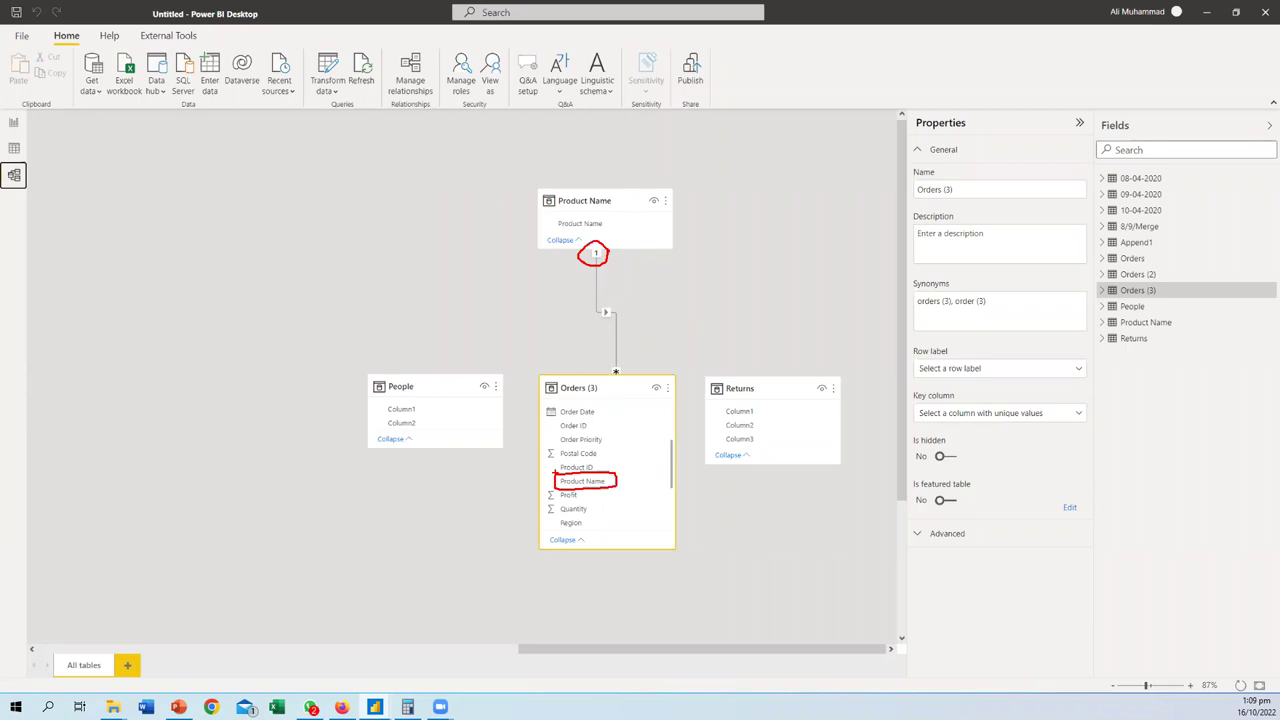
{"action": "key", "text": "e"}
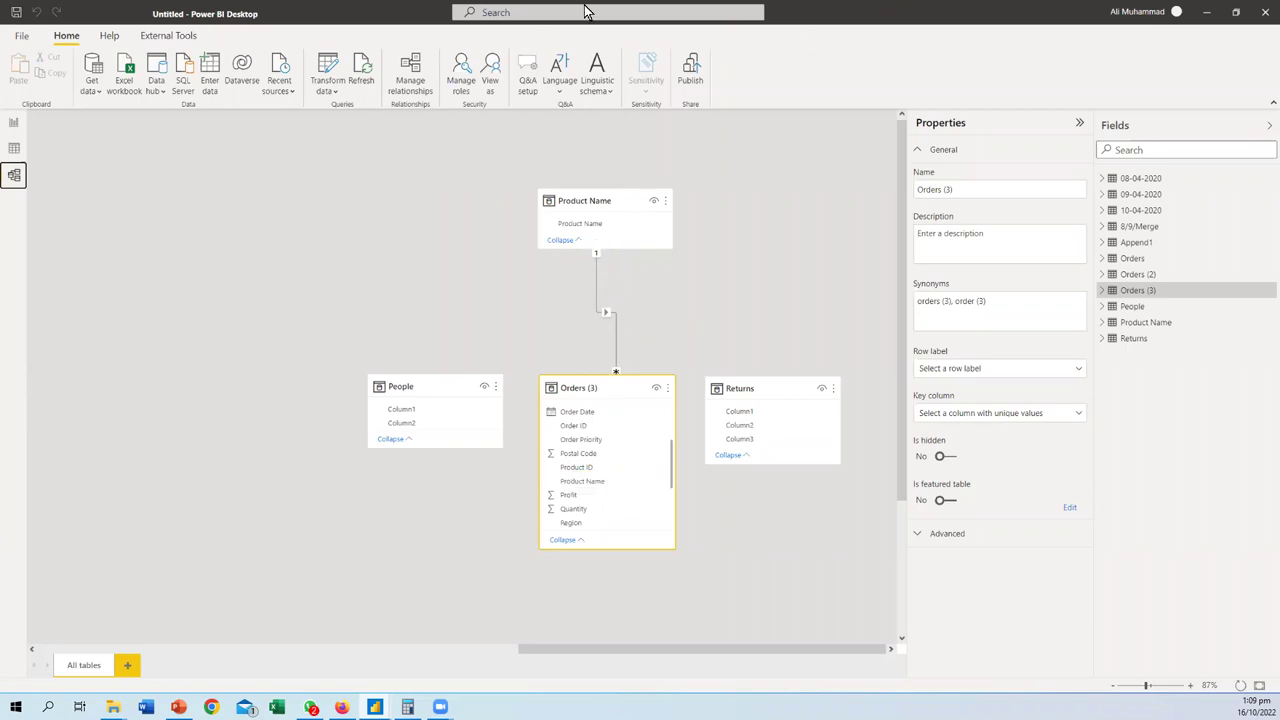
{"action": "mouse_move", "coordinate": [593, 251]}
{"action": "left_mouse_down"}
{"action": "mouse_move", "coordinate": [588, 262]}
{"action": "mouse_move", "coordinate": [707, 277]}
{"action": "mouse_move", "coordinate": [742, 275]}
{"action": "mouse_move", "coordinate": [741, 246]}
{"action": "left_mouse_up"}
{"action": "left_click_drag", "start_coordinate": [741, 284], "coordinate": [779, 284]}
{"action": "mouse_move", "coordinate": [578, 255]}
{"action": "left_mouse_down"}
{"action": "mouse_move", "coordinate": [523, 256]}
{"action": "mouse_move", "coordinate": [518, 446]}
{"action": "left_mouse_up"}
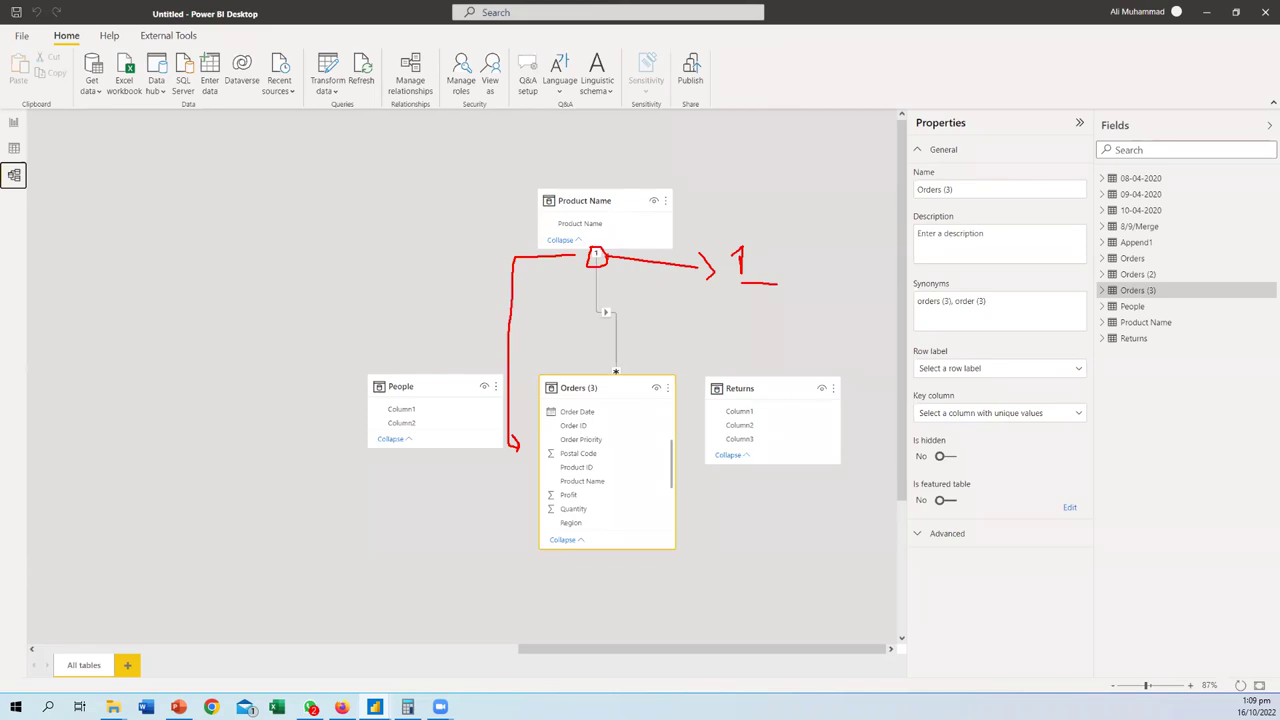
{"action": "mouse_move", "coordinate": [768, 225]}
{"action": "left_mouse_down"}
{"action": "mouse_move", "coordinate": [838, 285]}
{"action": "mouse_move", "coordinate": [726, 222]}
{"action": "left_mouse_up"}
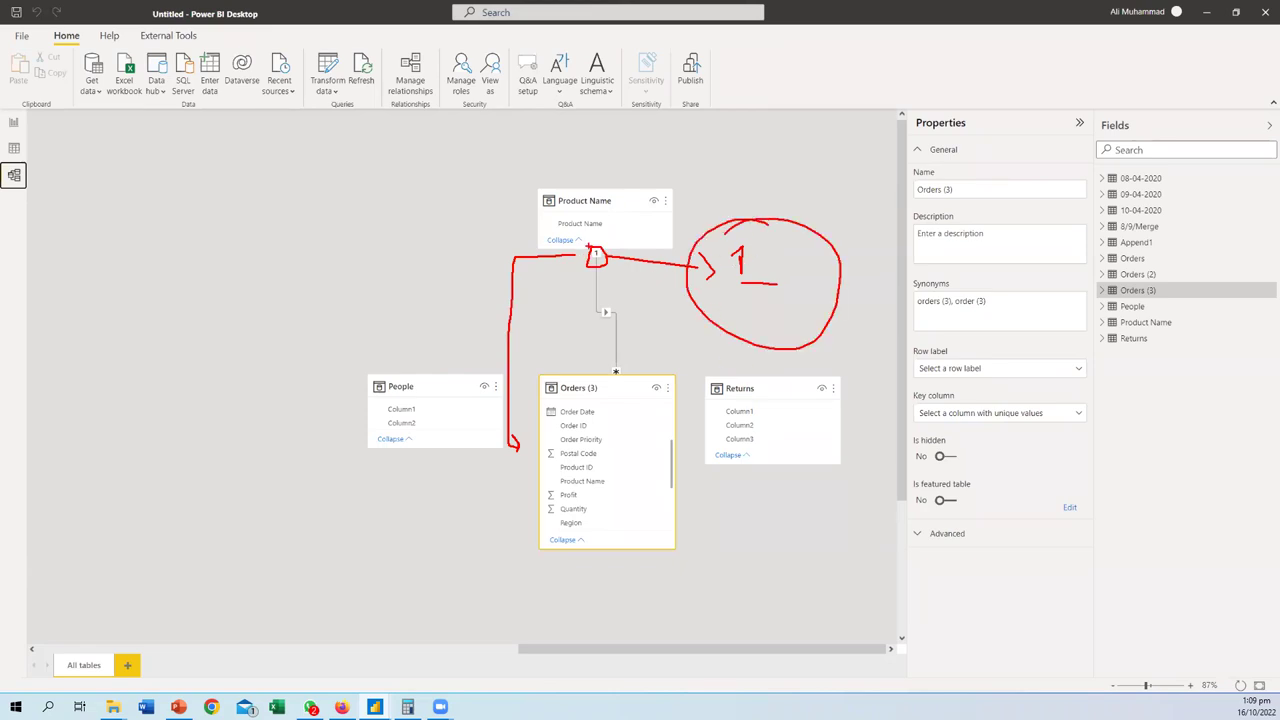
{"action": "left_click_drag", "start_coordinate": [559, 185], "coordinate": [630, 167]}
{"action": "mouse_move", "coordinate": [513, 447]}
{"action": "left_mouse_down"}
{"action": "mouse_move", "coordinate": [524, 472]}
{"action": "mouse_move", "coordinate": [546, 477]}
{"action": "mouse_move", "coordinate": [386, 463]}
{"action": "mouse_move", "coordinate": [380, 627]}
{"action": "left_mouse_up"}
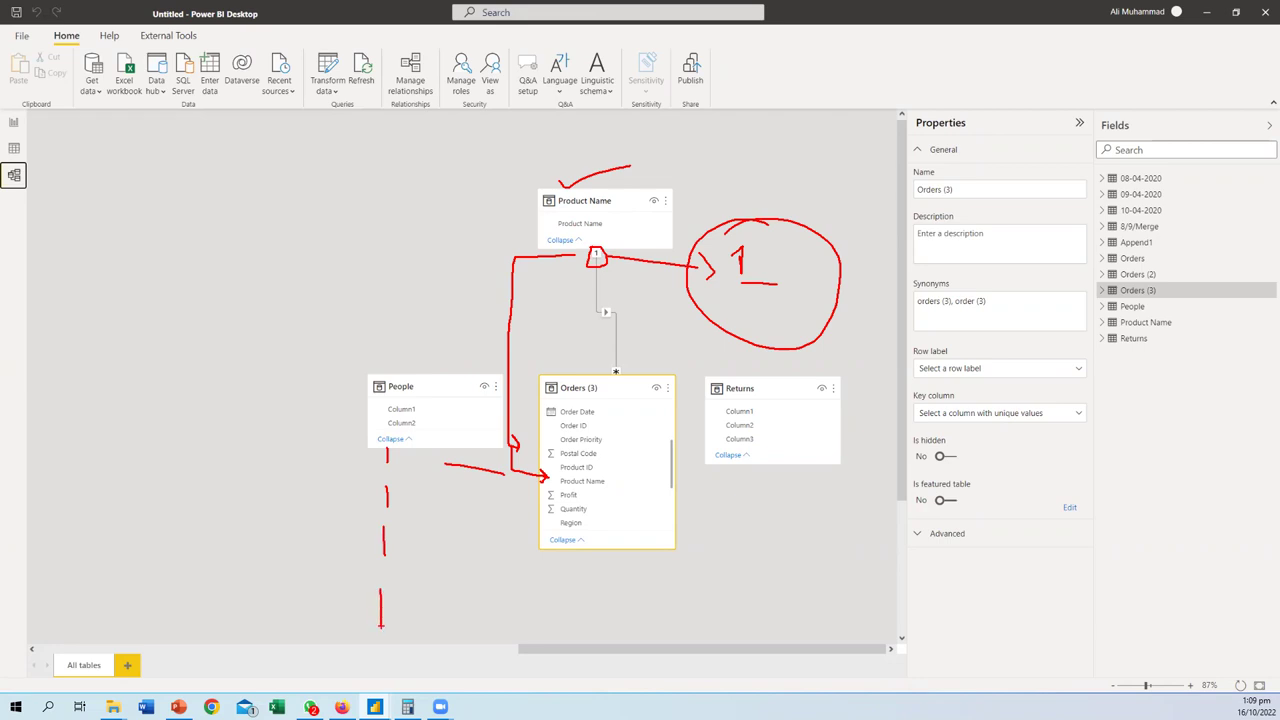
{"action": "left_click_drag", "start_coordinate": [441, 571], "coordinate": [441, 597]}
{"action": "mouse_move", "coordinate": [343, 428]}
{"action": "left_mouse_down"}
{"action": "mouse_move", "coordinate": [440, 464]}
{"action": "mouse_move", "coordinate": [472, 628]}
{"action": "mouse_move", "coordinate": [306, 480]}
{"action": "mouse_move", "coordinate": [372, 421]}
{"action": "left_mouse_up"}
{"action": "left_click_drag", "start_coordinate": [277, 465], "coordinate": [178, 463]}
{"action": "left_click_drag", "start_coordinate": [213, 446], "coordinate": [209, 489]}
{"action": "mouse_move", "coordinate": [90, 428]}
{"action": "left_mouse_down"}
{"action": "mouse_move", "coordinate": [72, 463]}
{"action": "mouse_move", "coordinate": [98, 465]}
{"action": "left_mouse_up"}
{"action": "mouse_move", "coordinate": [112, 444]}
{"action": "left_mouse_down"}
{"action": "mouse_move", "coordinate": [110, 465]}
{"action": "mouse_move", "coordinate": [151, 455]}
{"action": "left_mouse_up"}
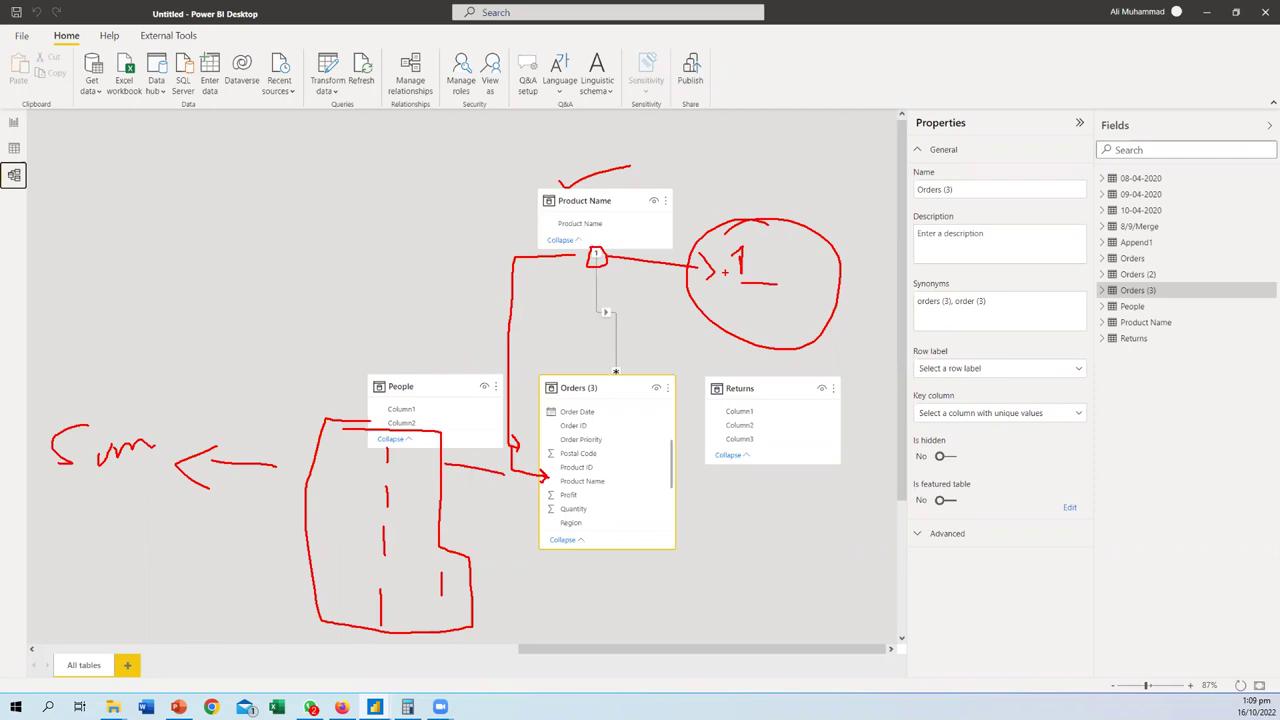
{"action": "key", "text": "Escape"}
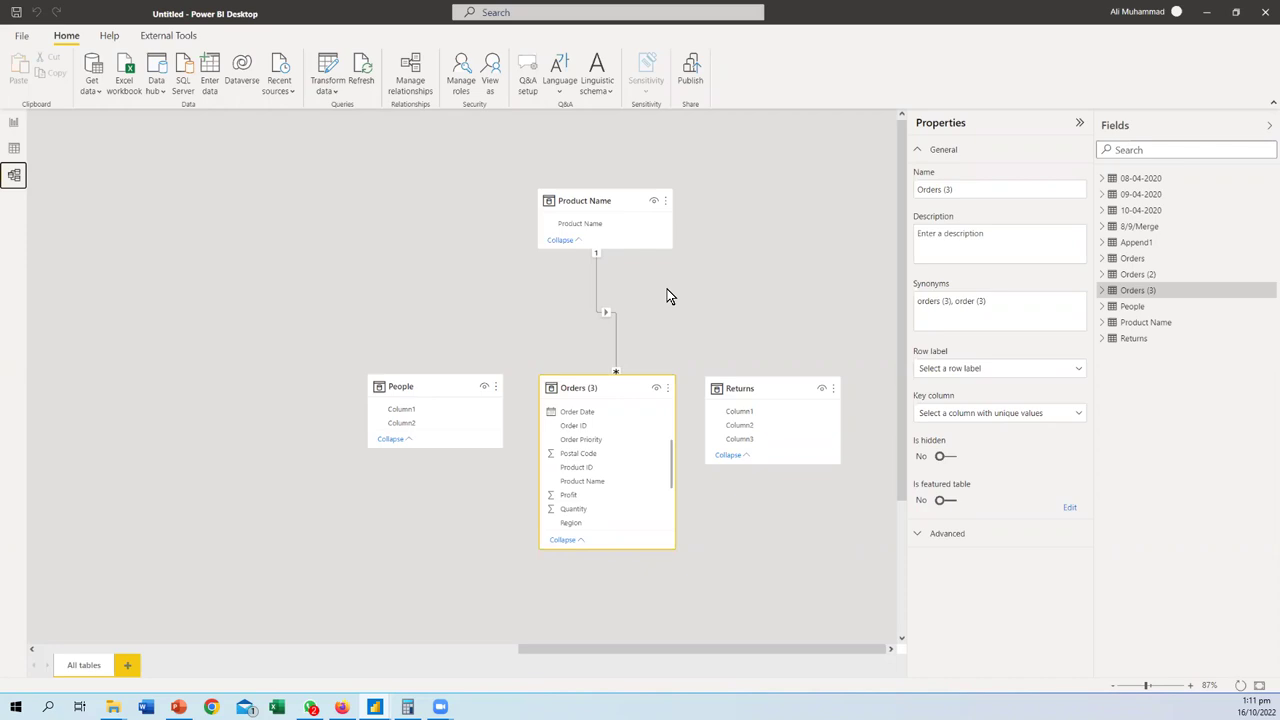
- Open Power Query Editor and delete the Product Name query
{"action": "left_click", "coordinate": [325, 91]}
{"action": "left_click", "coordinate": [335, 113]}
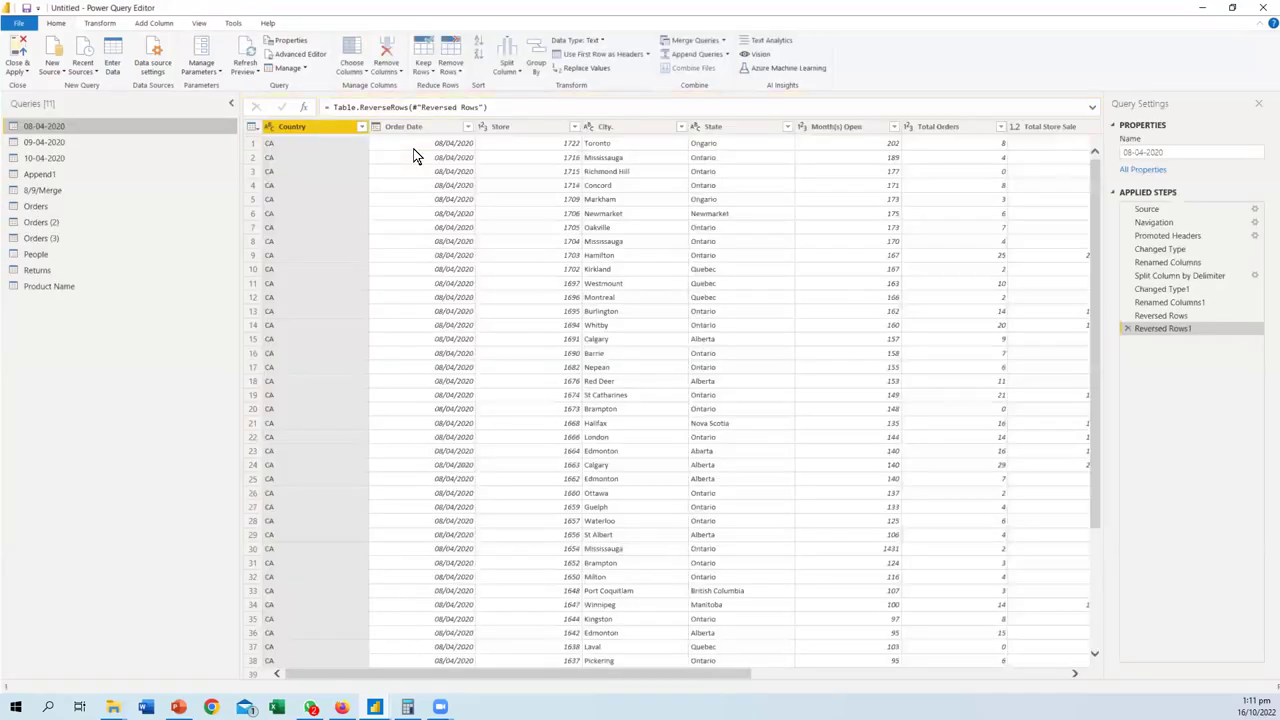
{"action": "left_click", "coordinate": [45, 288]}
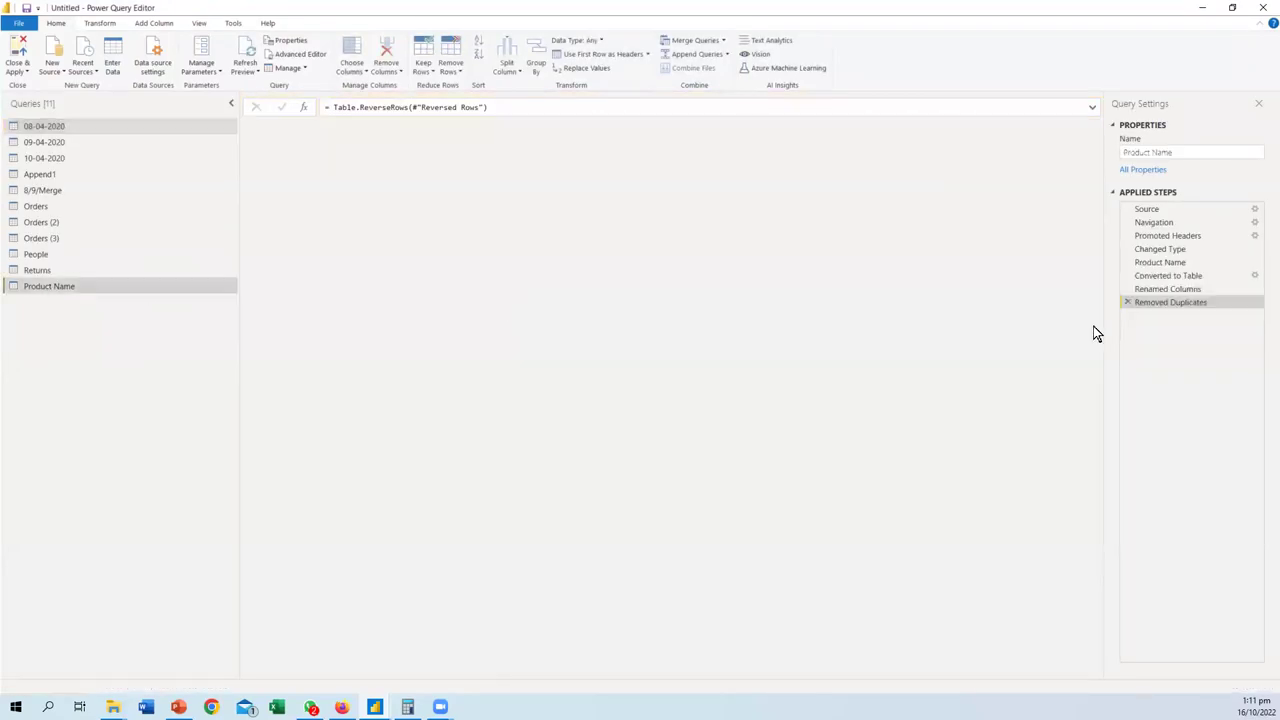
{"action": "right_click", "coordinate": [96, 288]}
{"action": "left_click", "coordinate": [137, 327]}
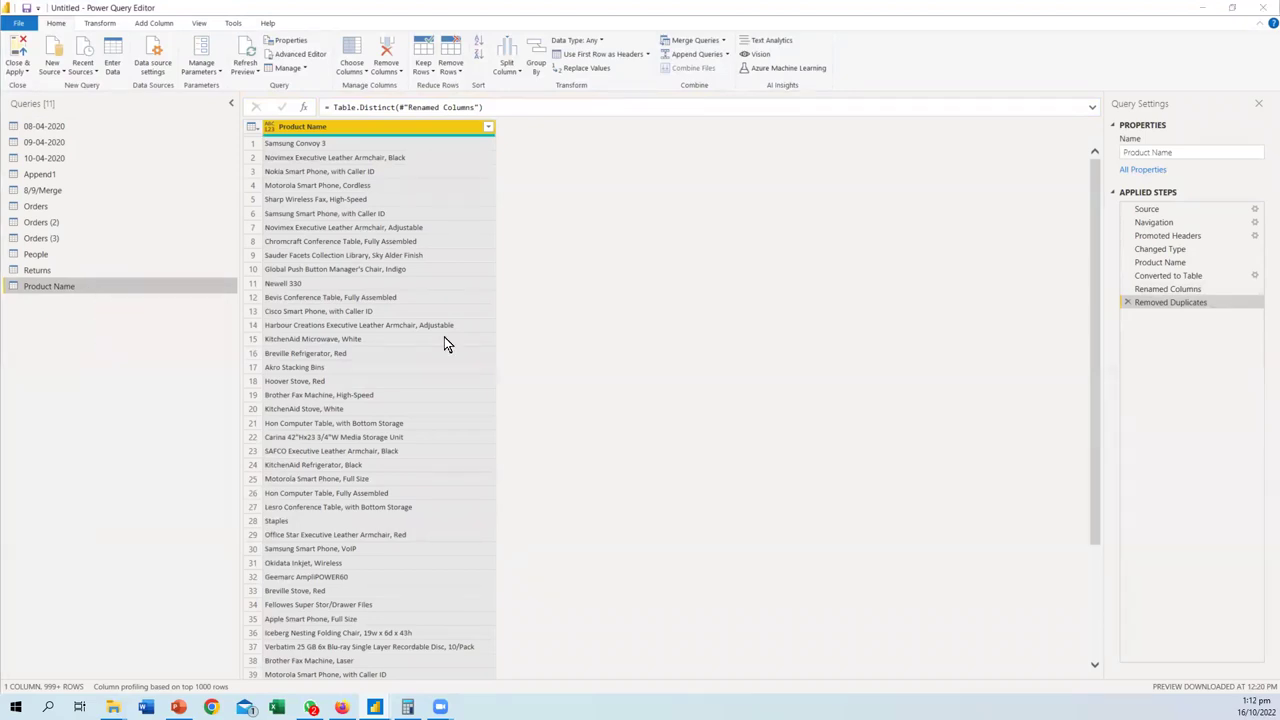
{"action": "left_click", "coordinate": [690, 376]}
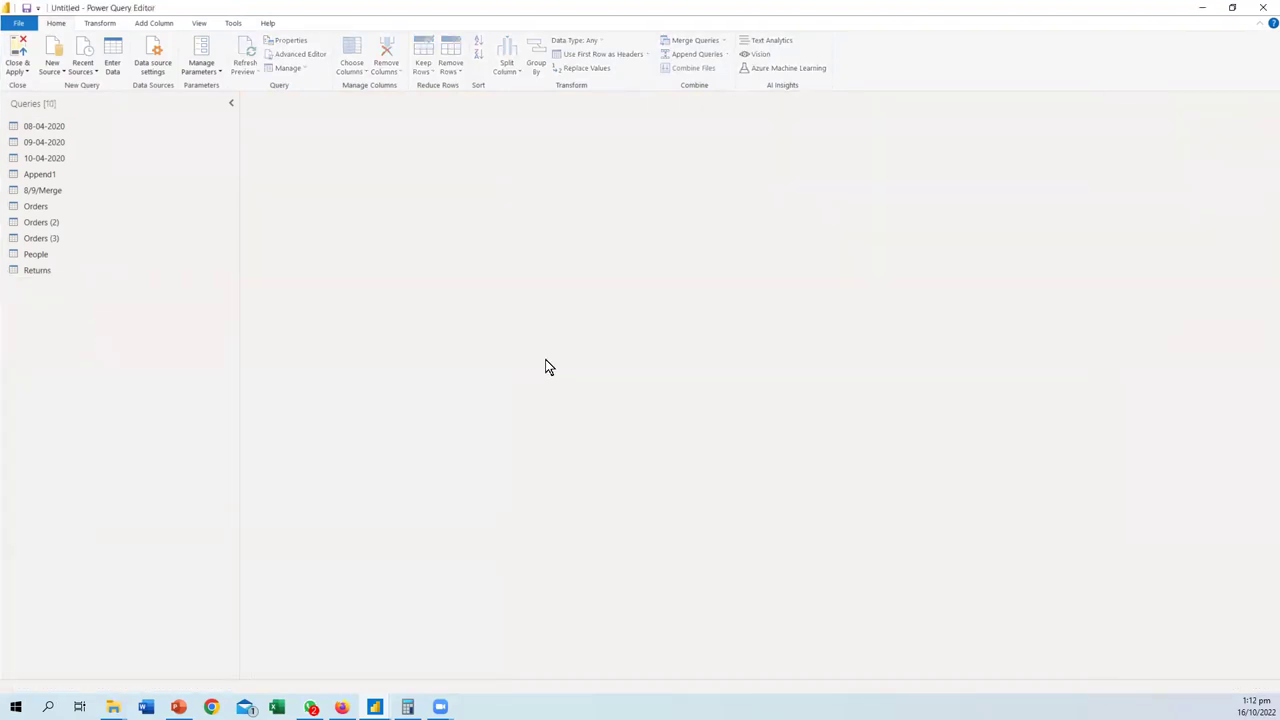
- Duplicate Orders (3) as Orders (4) and convert its Product Name column to a list
{"action": "left_click", "coordinate": [47, 242]}
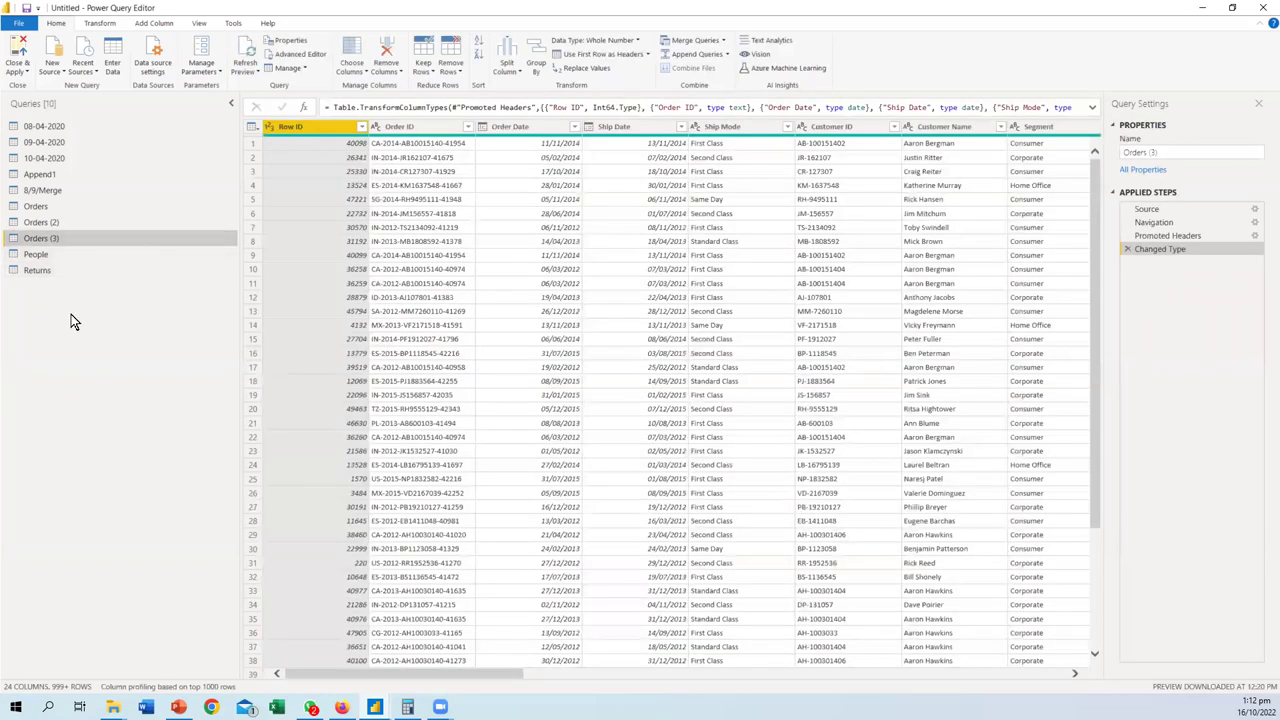
{"action": "key", "text": "ctrl+v"}
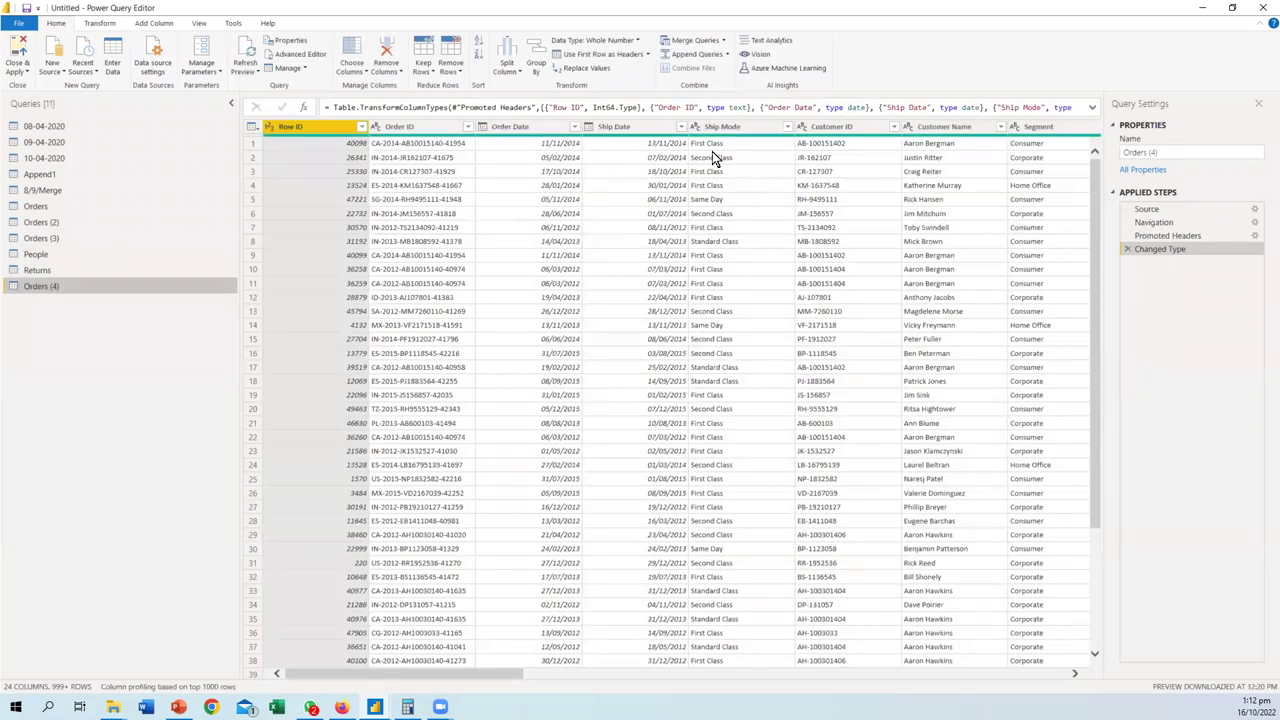
{"action": "left_click_drag", "start_coordinate": [488, 672], "coordinate": [970, 668]}
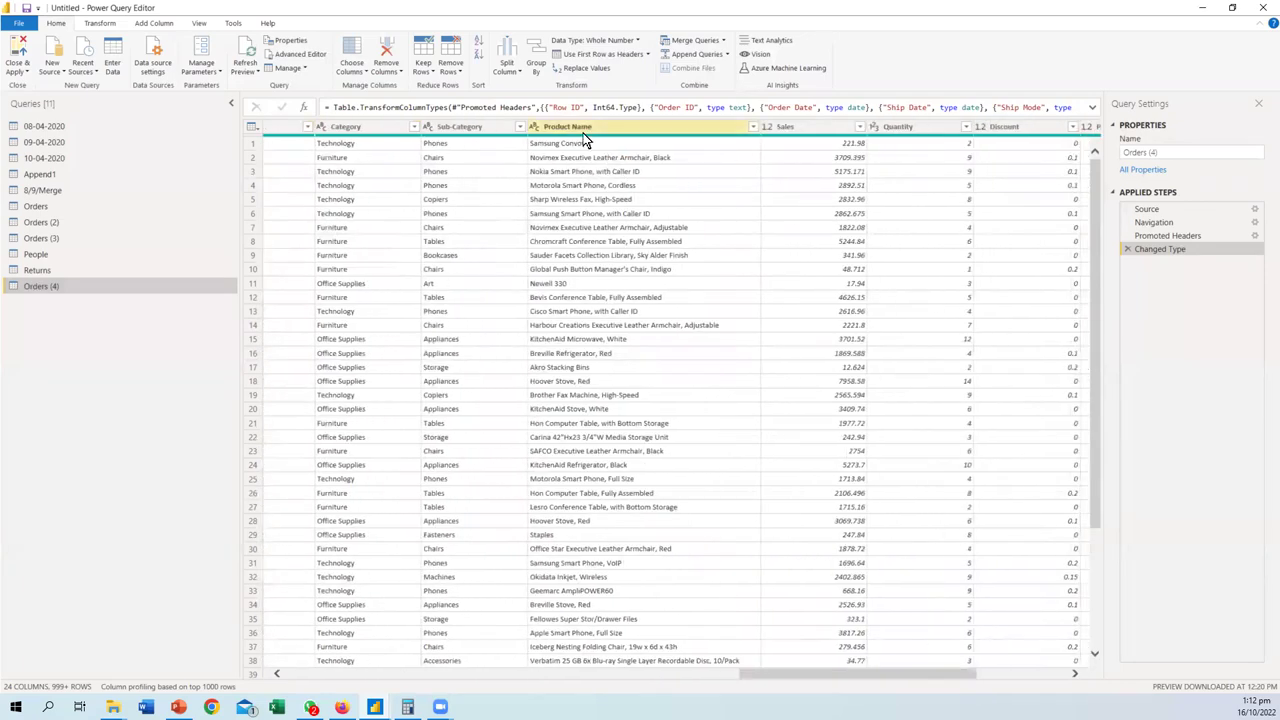
{"action": "left_click", "coordinate": [583, 133]}
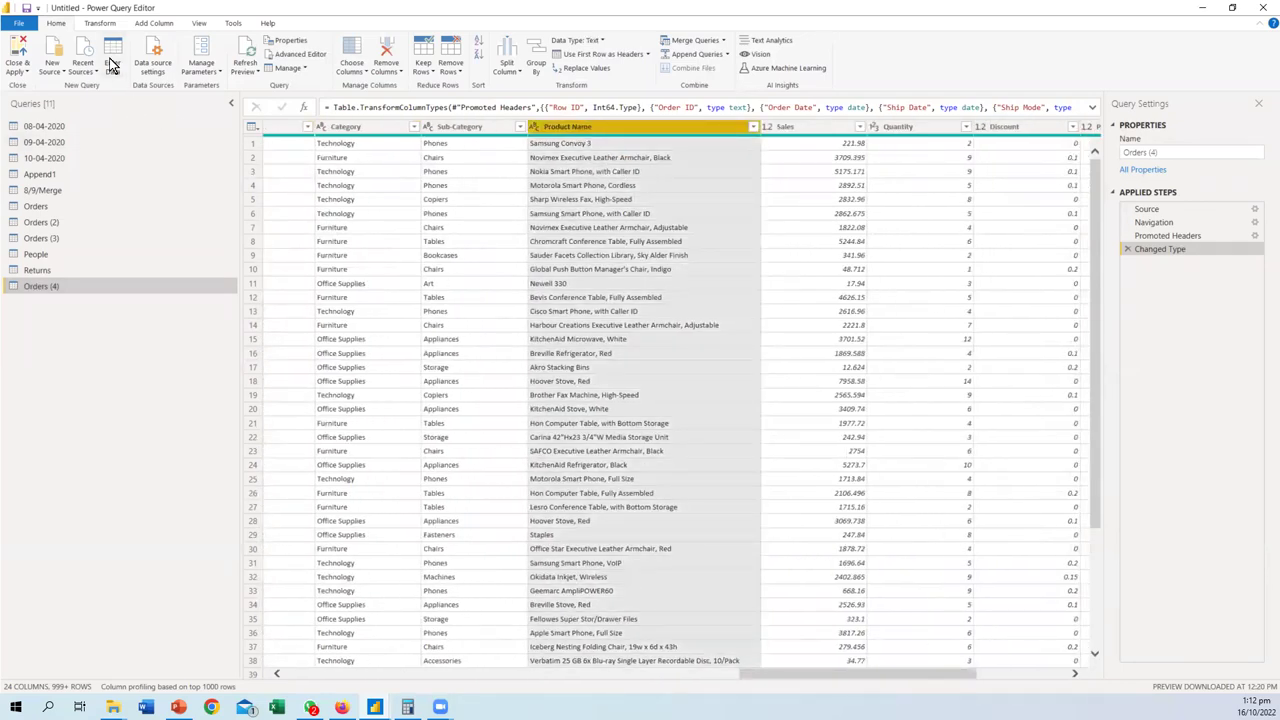
{"action": "left_click", "coordinate": [99, 22]}
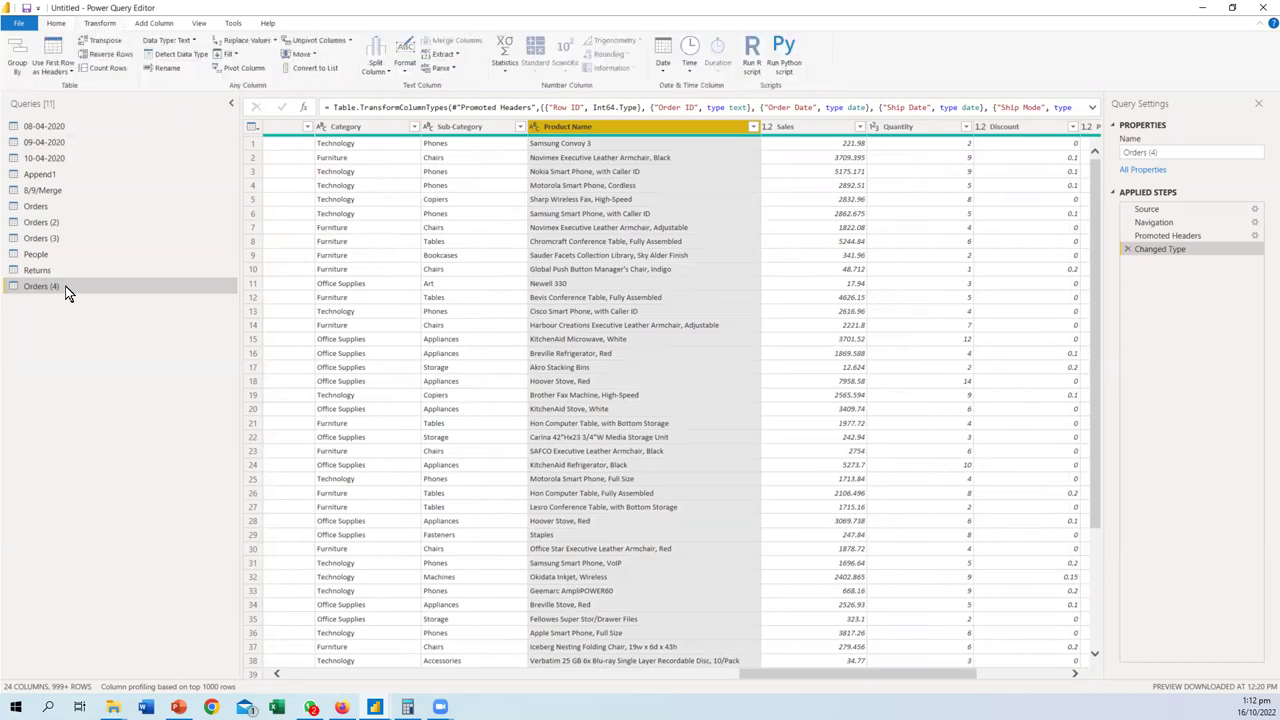
{"action": "left_click", "coordinate": [315, 67]}
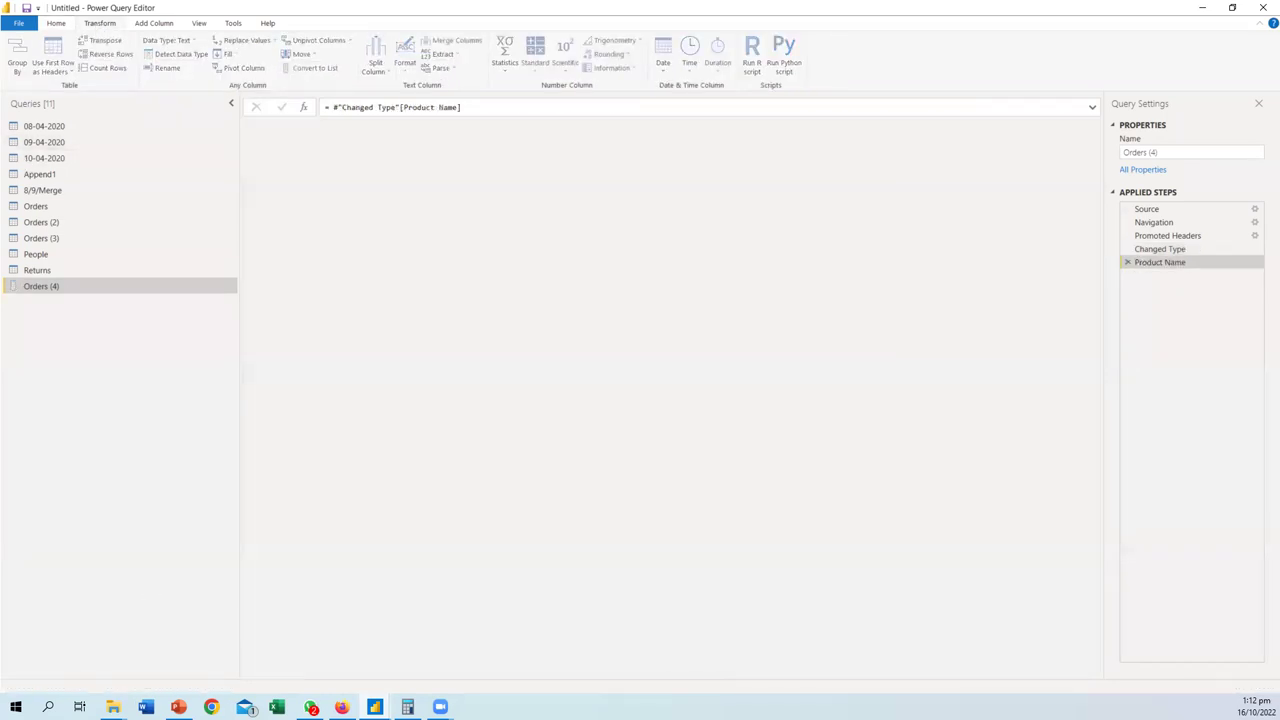
{"action": "mouse_move", "coordinate": [375, 707]}
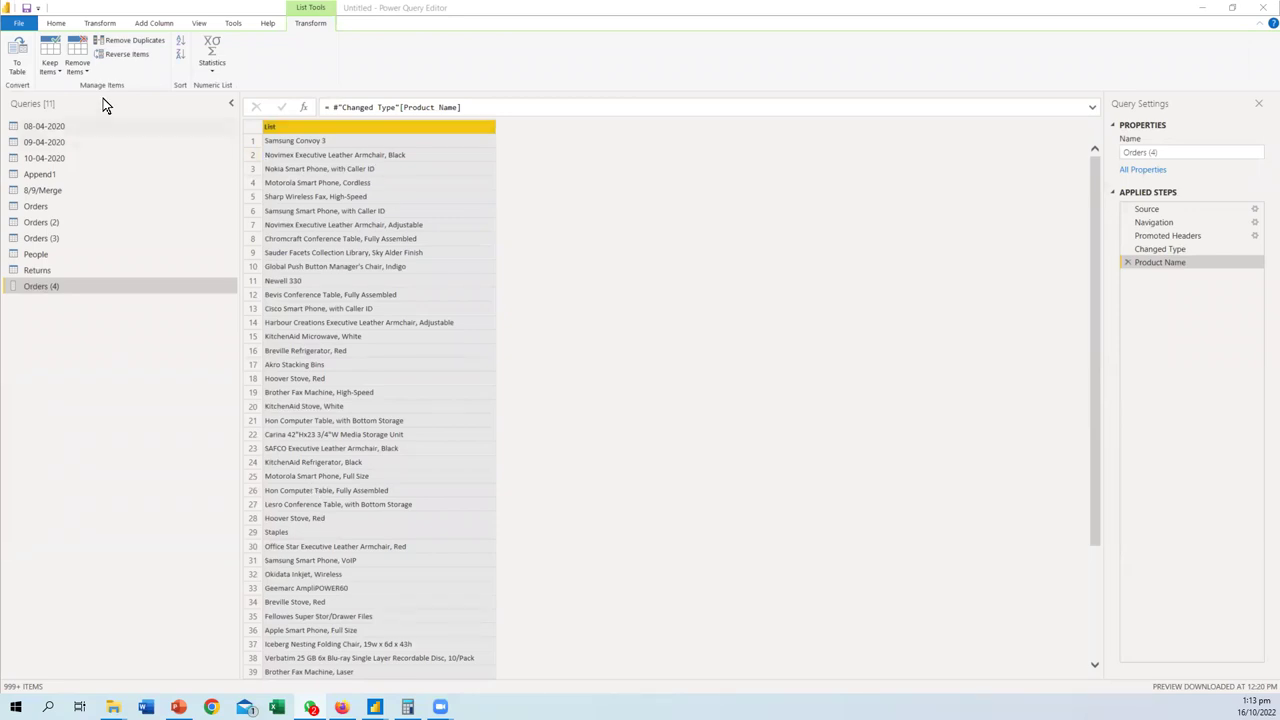
- Convert the product list into a table, then undo that conversion step
{"action": "left_click", "coordinate": [18, 55]}
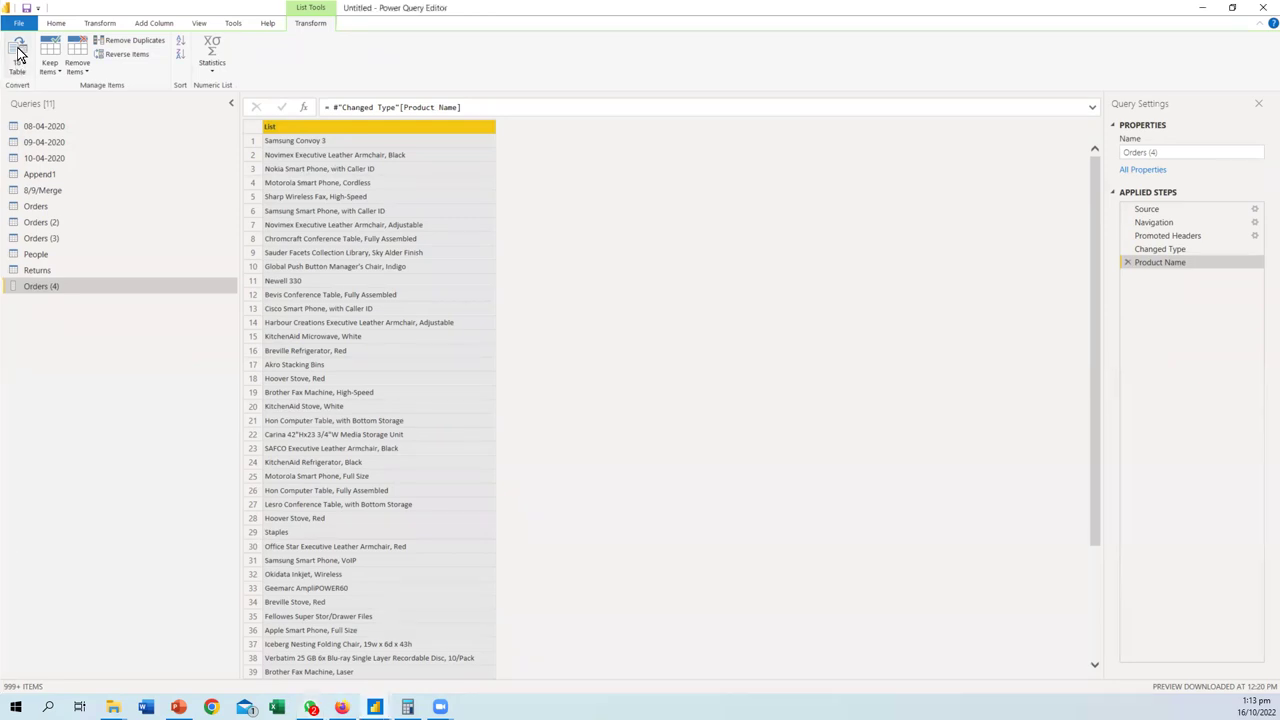
{"action": "left_click", "coordinate": [14, 64]}
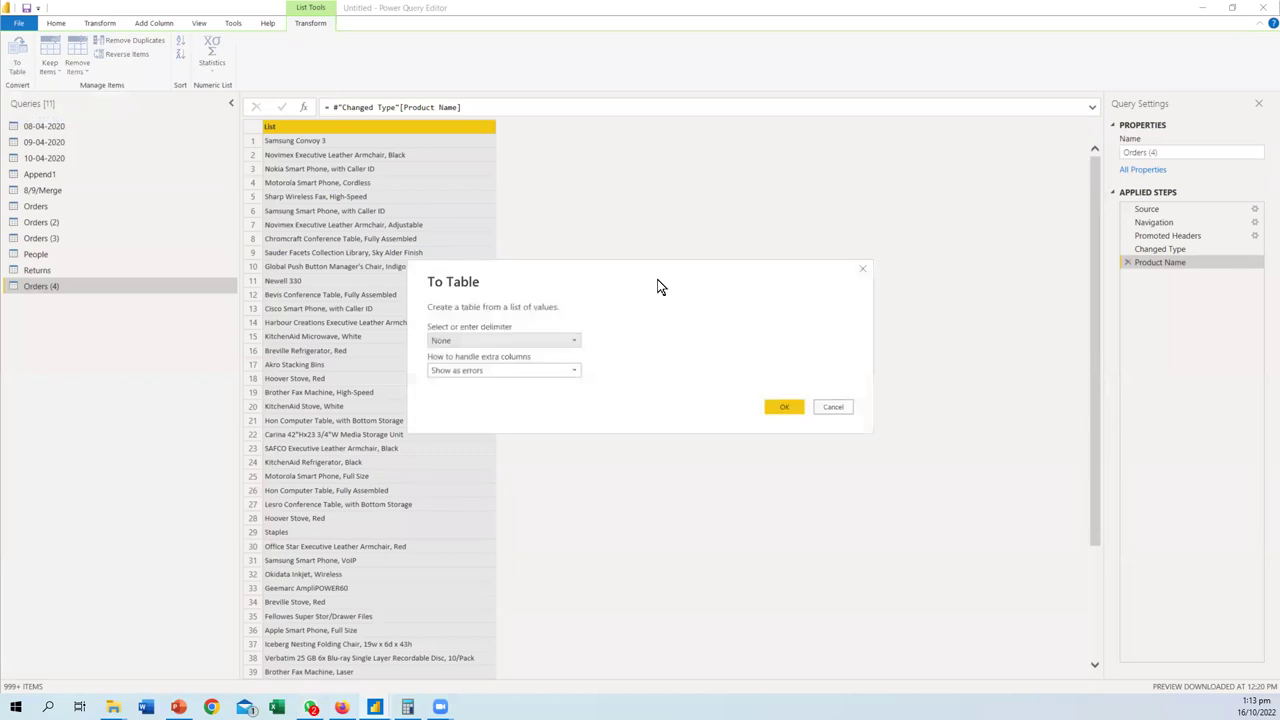
{"action": "left_click", "coordinate": [781, 406]}
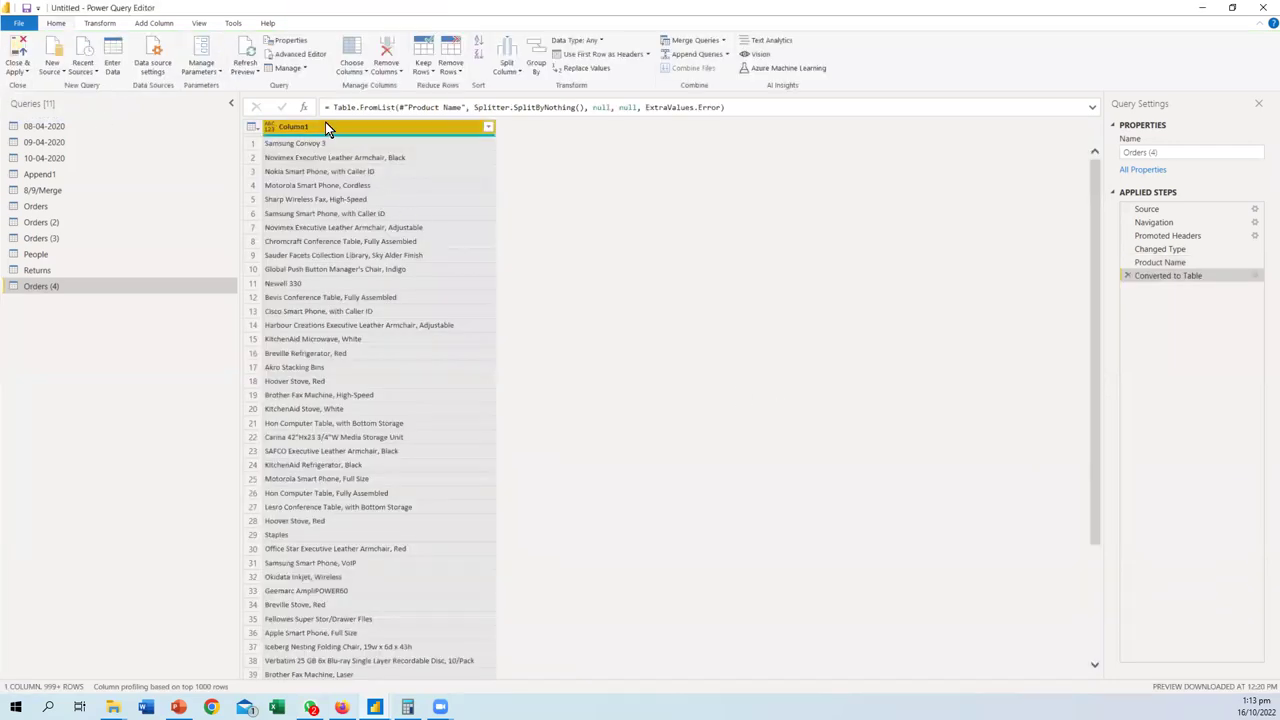
{"action": "left_click", "coordinate": [1127, 275]}
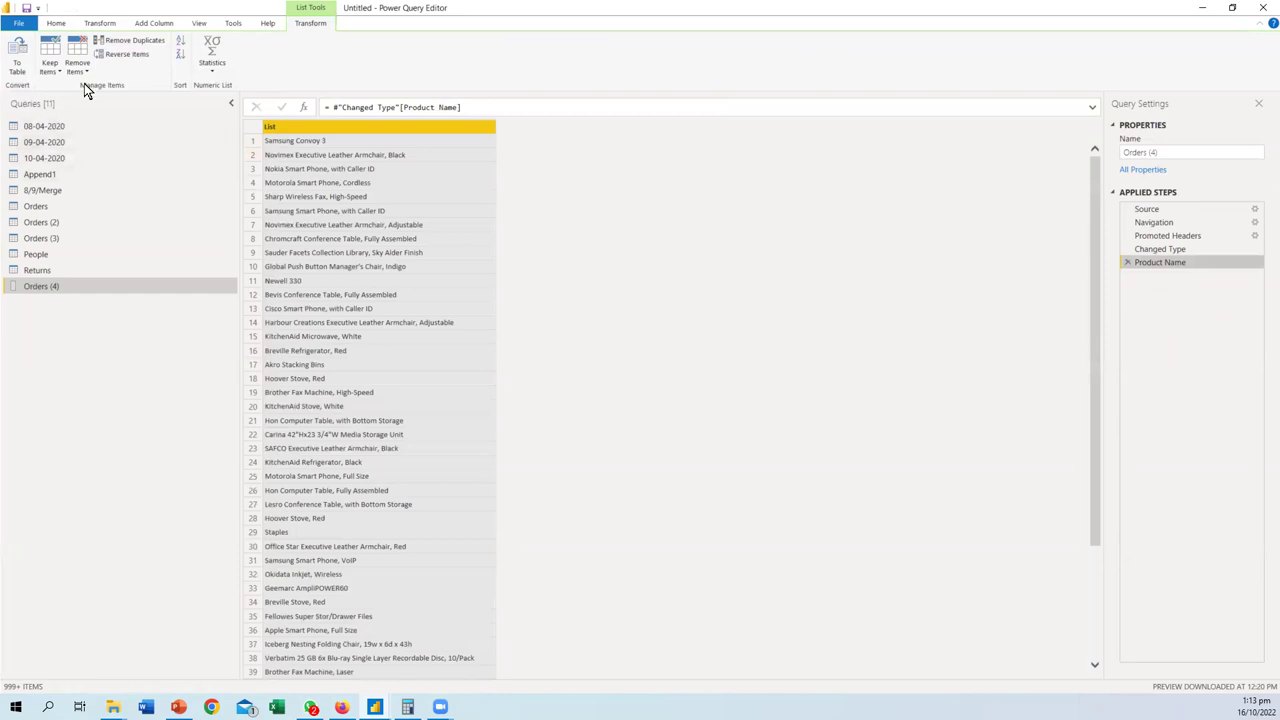
- Remove duplicate product names, then convert the deduplicated list into a Column1 table
{"action": "left_click", "coordinate": [134, 40]}
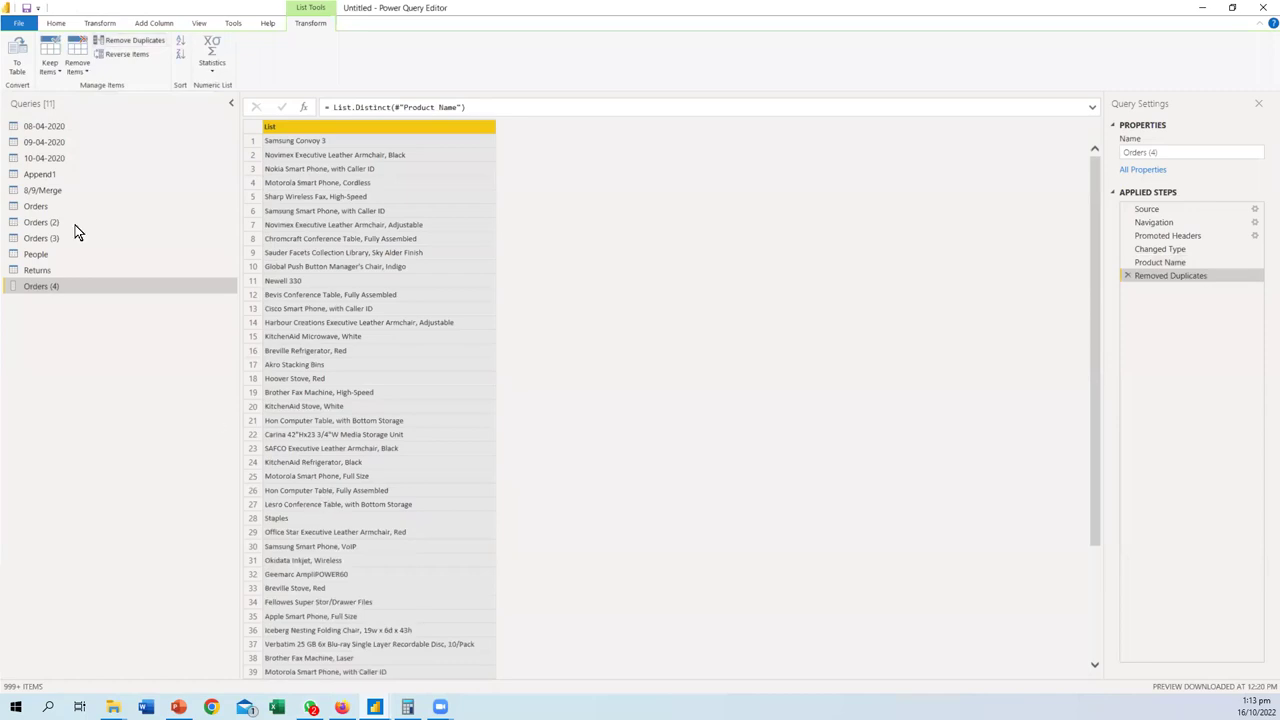
{"action": "left_click", "coordinate": [17, 55]}
{"action": "left_click", "coordinate": [784, 407]}
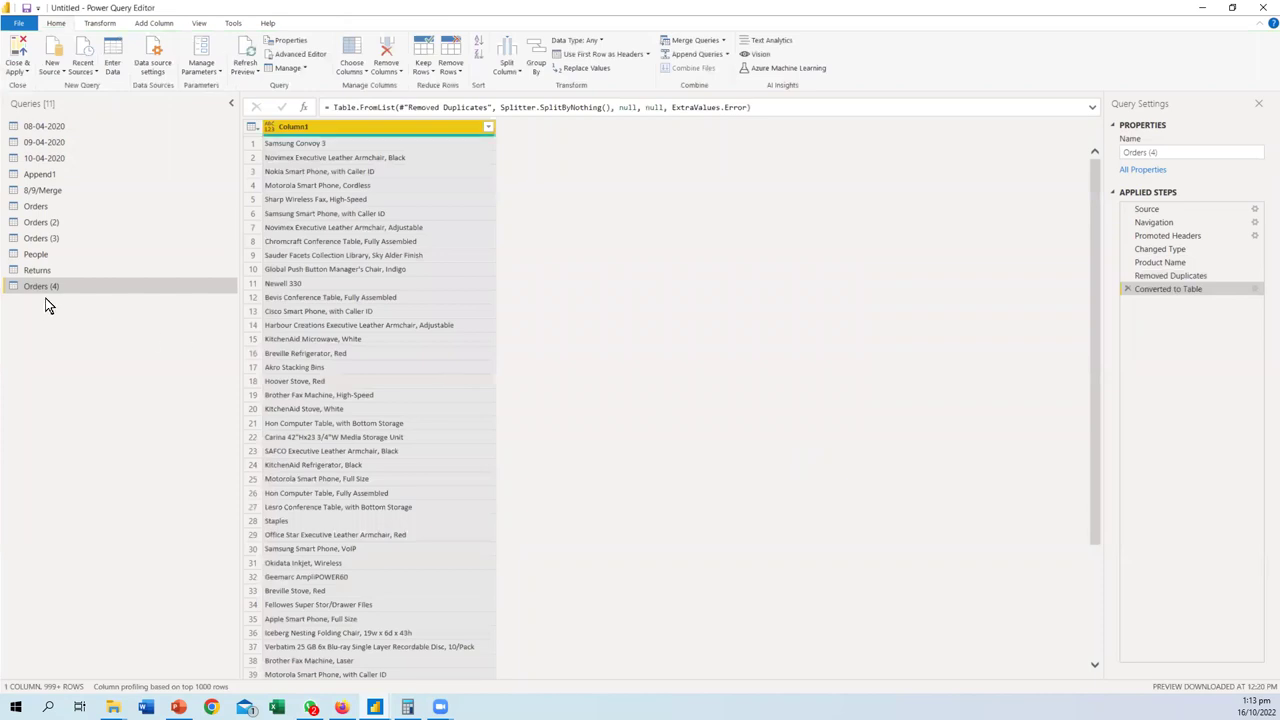
{"action": "left_click", "coordinate": [313, 127]}
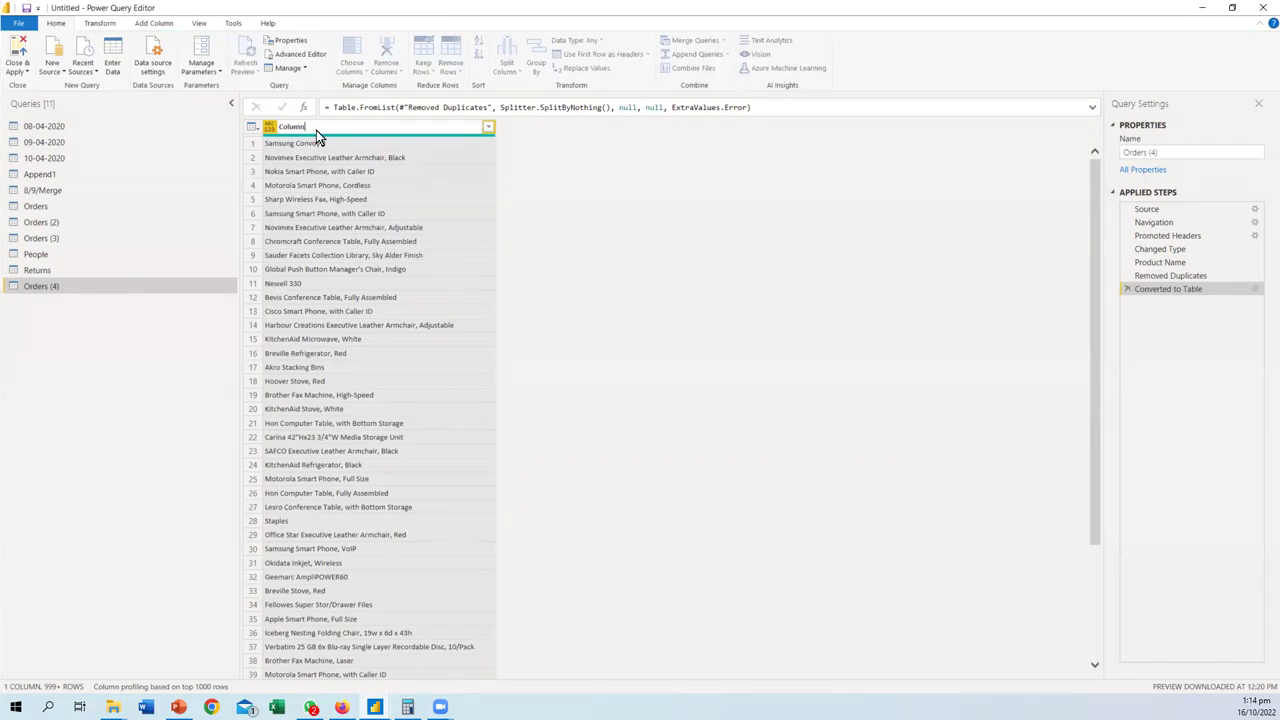
- Rename both the Column1 column and the Orders (4) query to Product Name
{"action": "type", "text": "Product Name"}
{"action": "key", "text": "Return"}
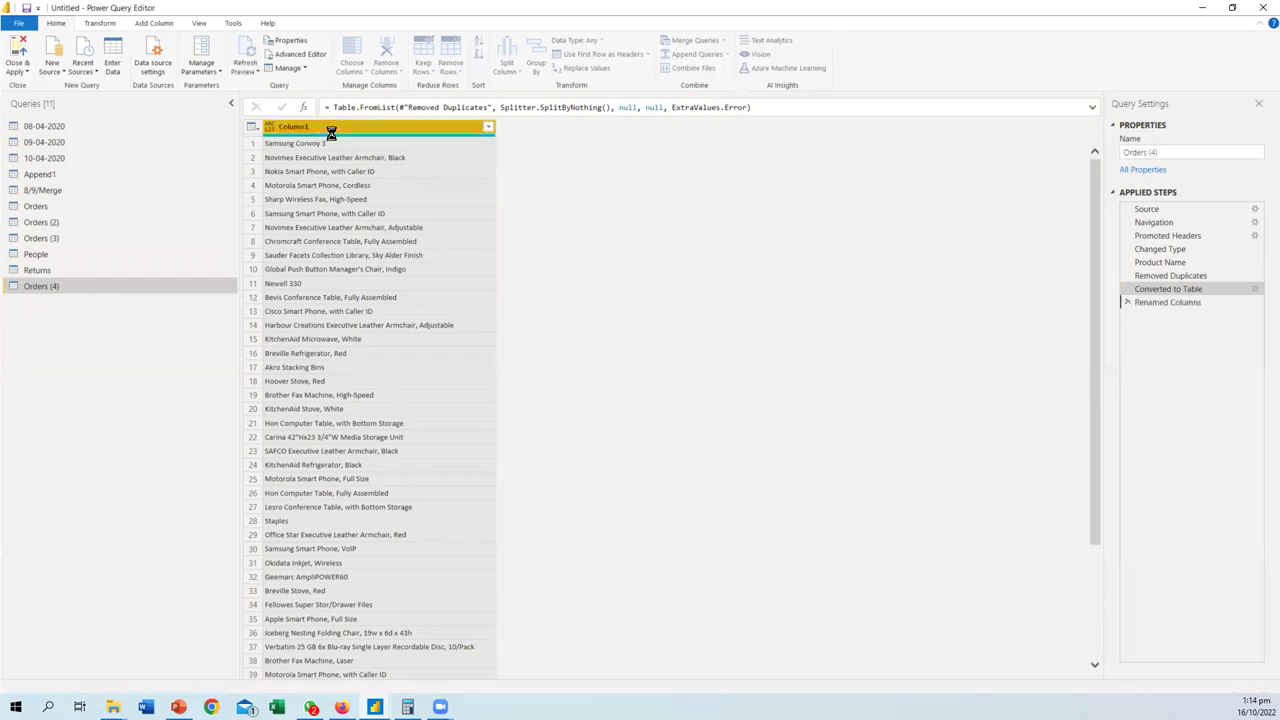
{"action": "double_click", "coordinate": [44, 287]}
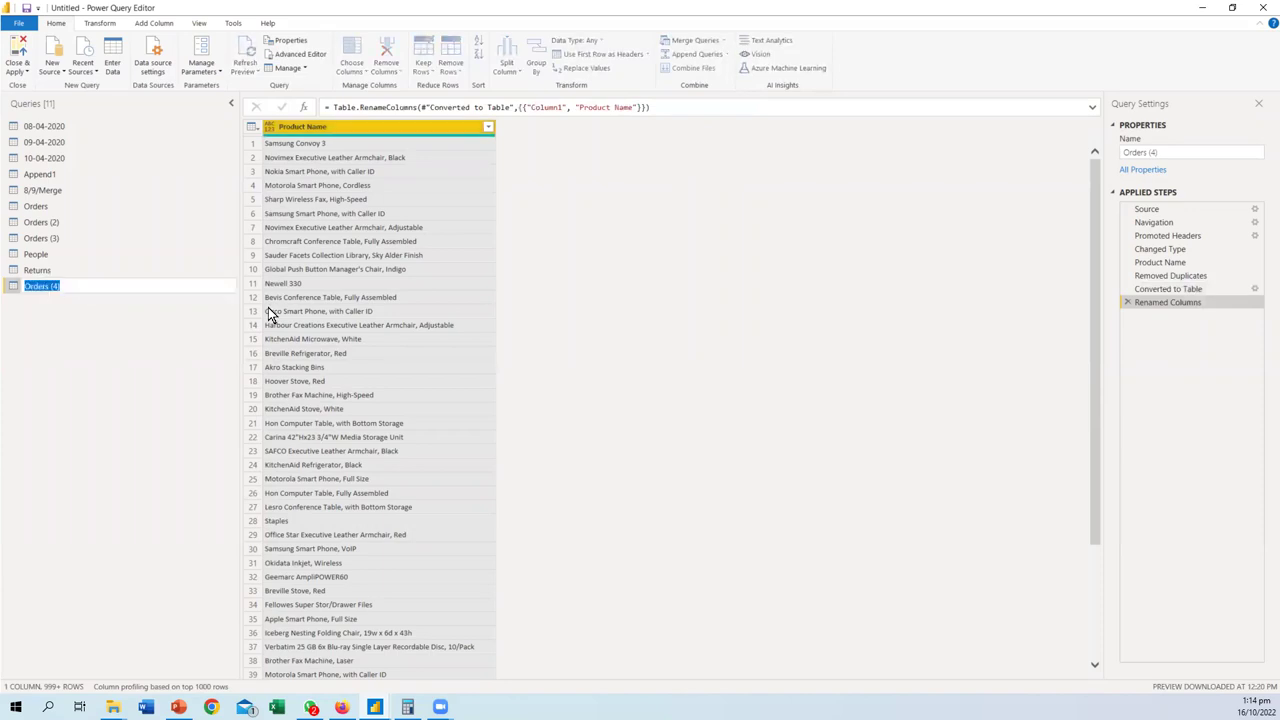
{"action": "key", "text": "BackSpace"}
{"action": "type", "text": "Product Name"}
{"action": "key", "text": "Return"}
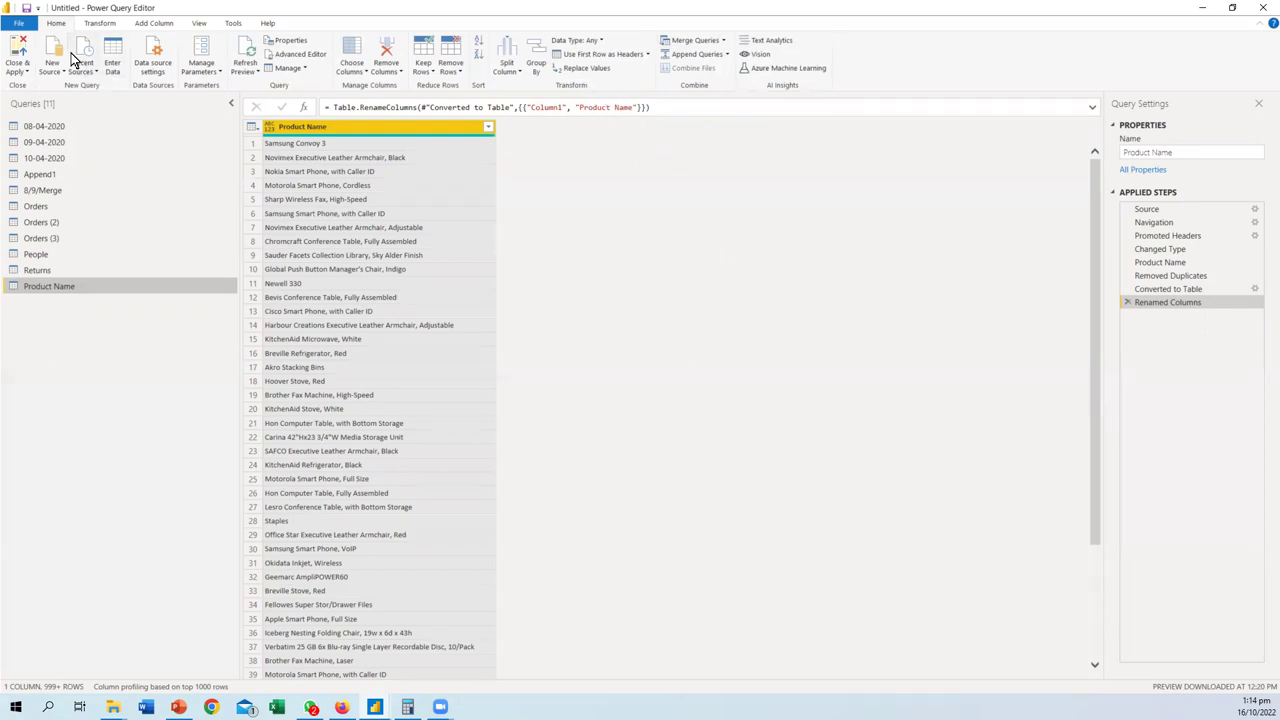
- Review the query's full M code in the Advanced Editor, then close it
{"action": "left_click", "coordinate": [84, 23]}
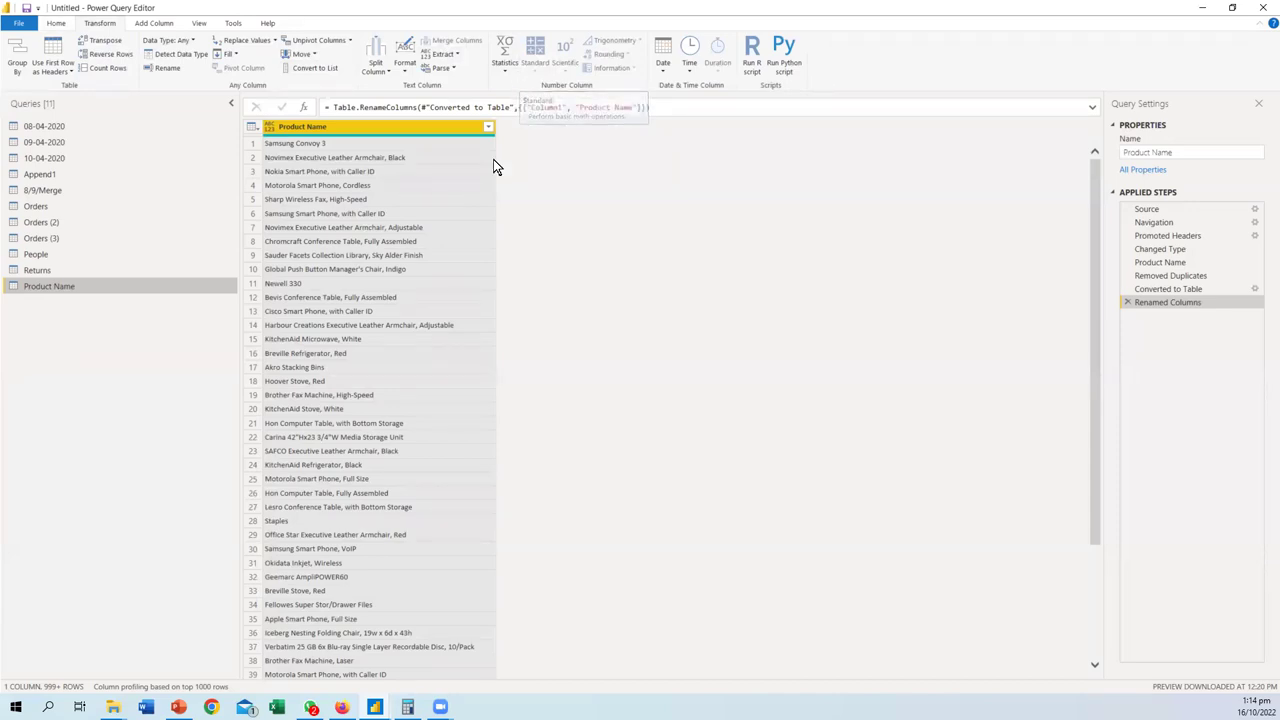
{"action": "left_click", "coordinate": [62, 23]}
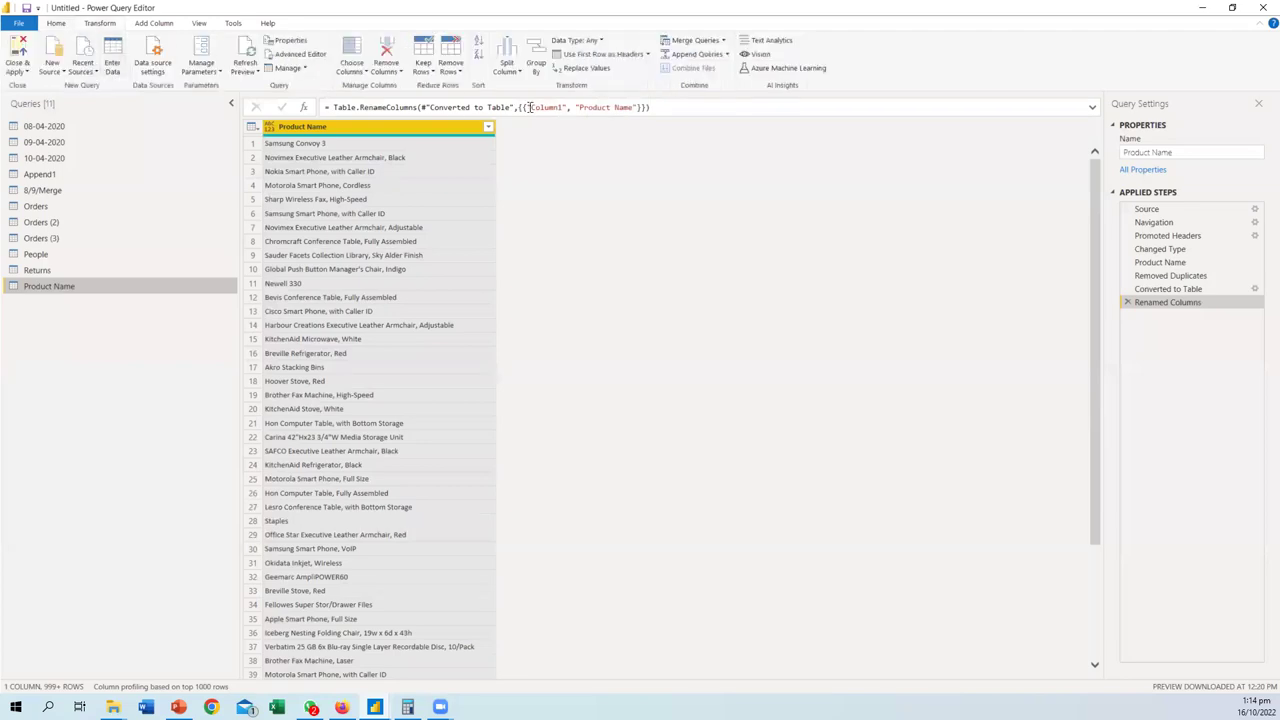
{"action": "left_click", "coordinate": [312, 52]}
{"action": "left_click", "coordinate": [960, 100]}
- Open the Add Column > Custom Column dialog and place the cursor in its formula box
{"action": "right_click", "coordinate": [389, 133]}
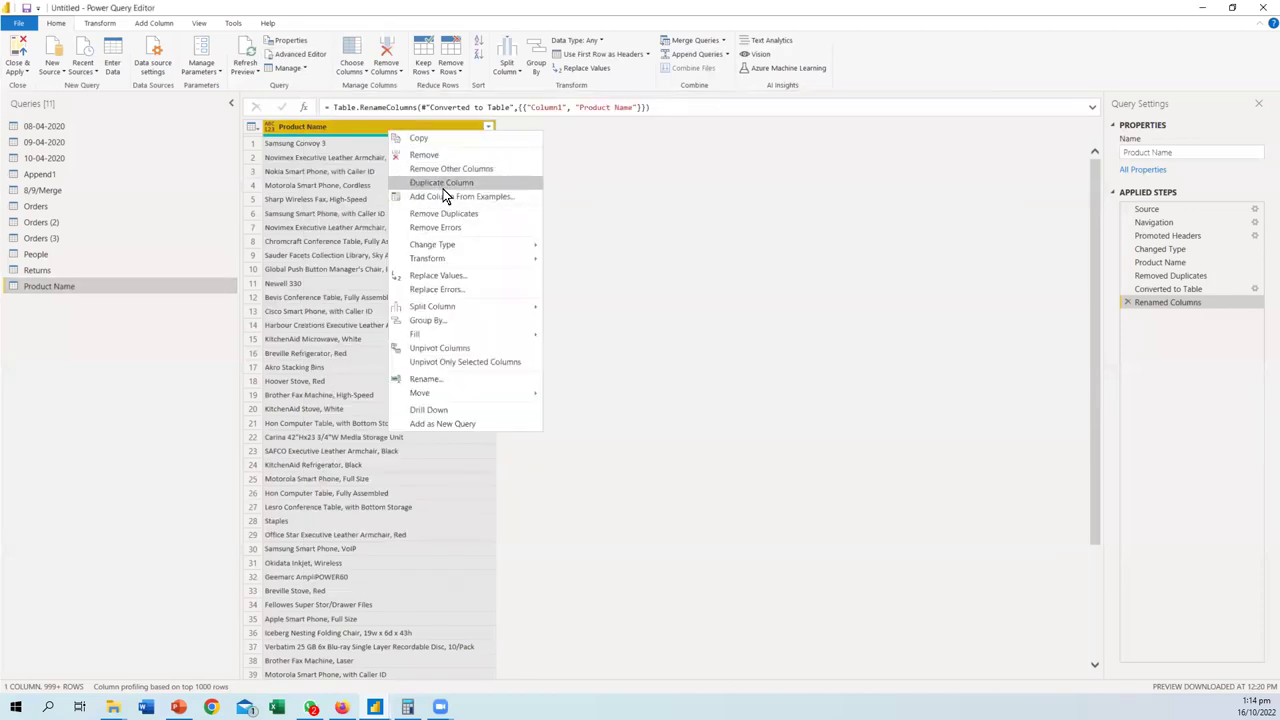
{"action": "left_click", "coordinate": [339, 129]}
{"action": "left_click", "coordinate": [155, 23]}
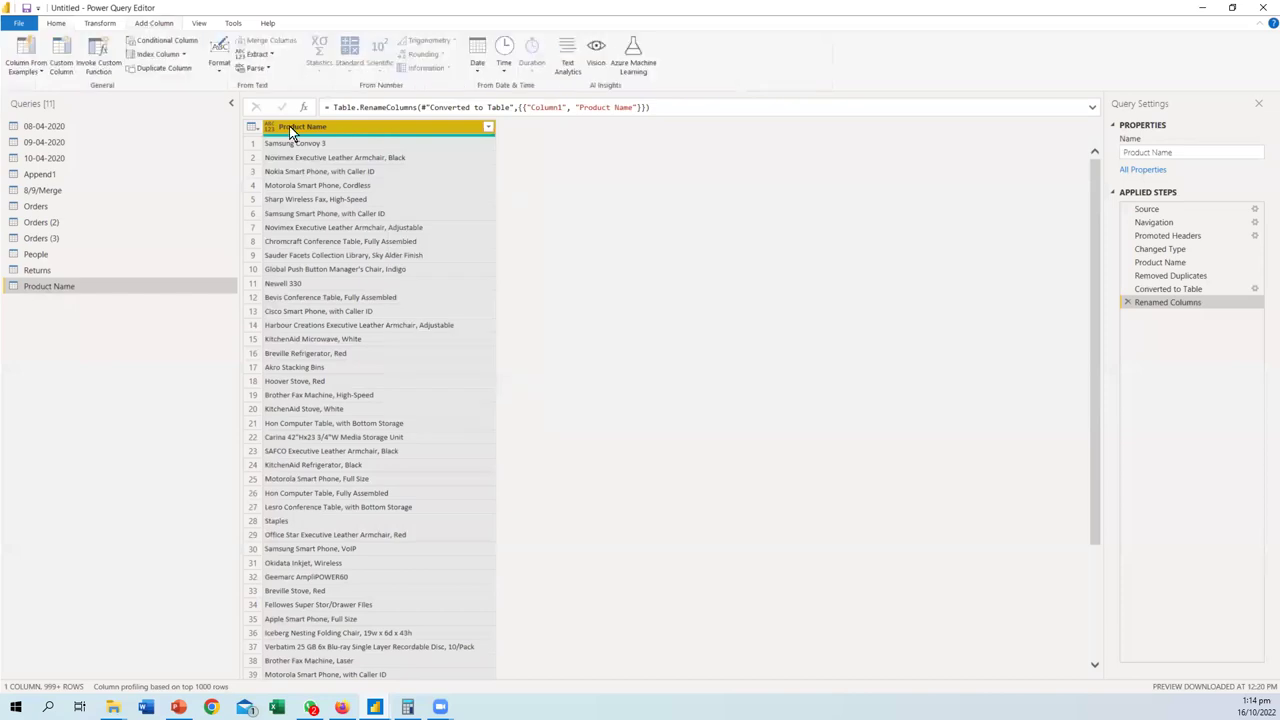
{"action": "left_click", "coordinate": [58, 68]}
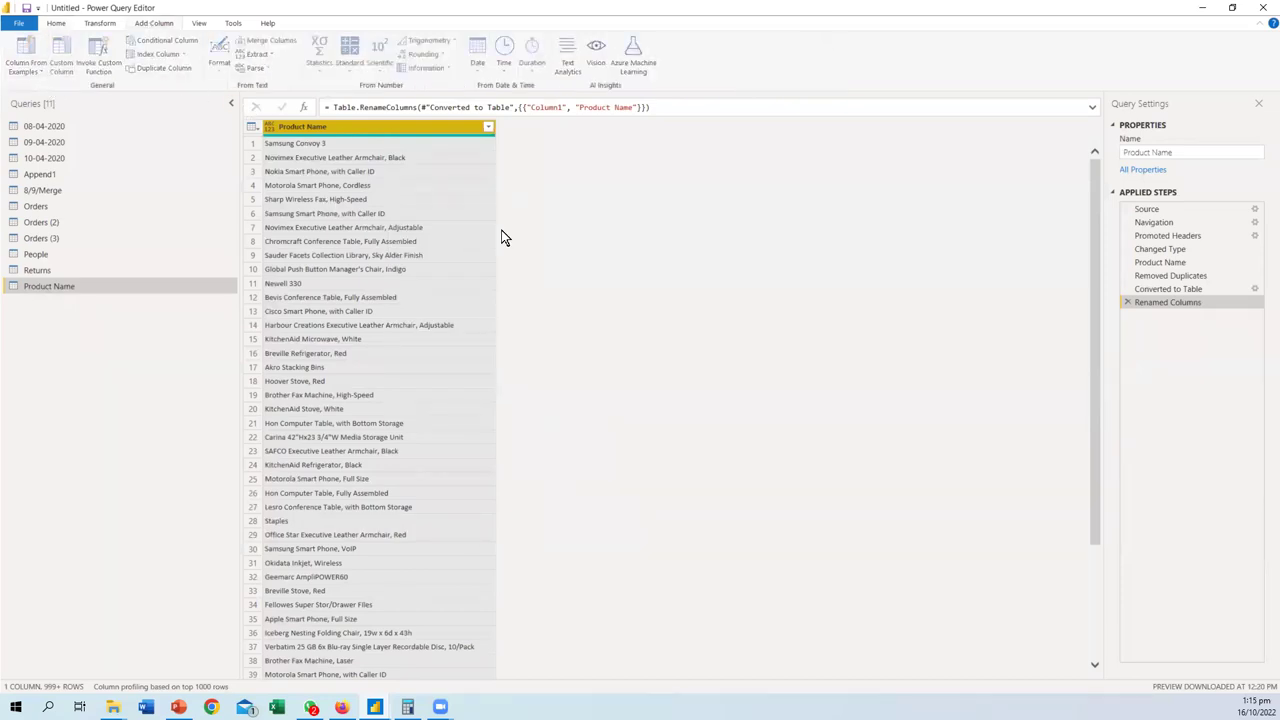
{"action": "left_click", "coordinate": [571, 339]}
- Type List in the custom column formula and browse the List function suggestions
{"action": "type", "text": "List"}
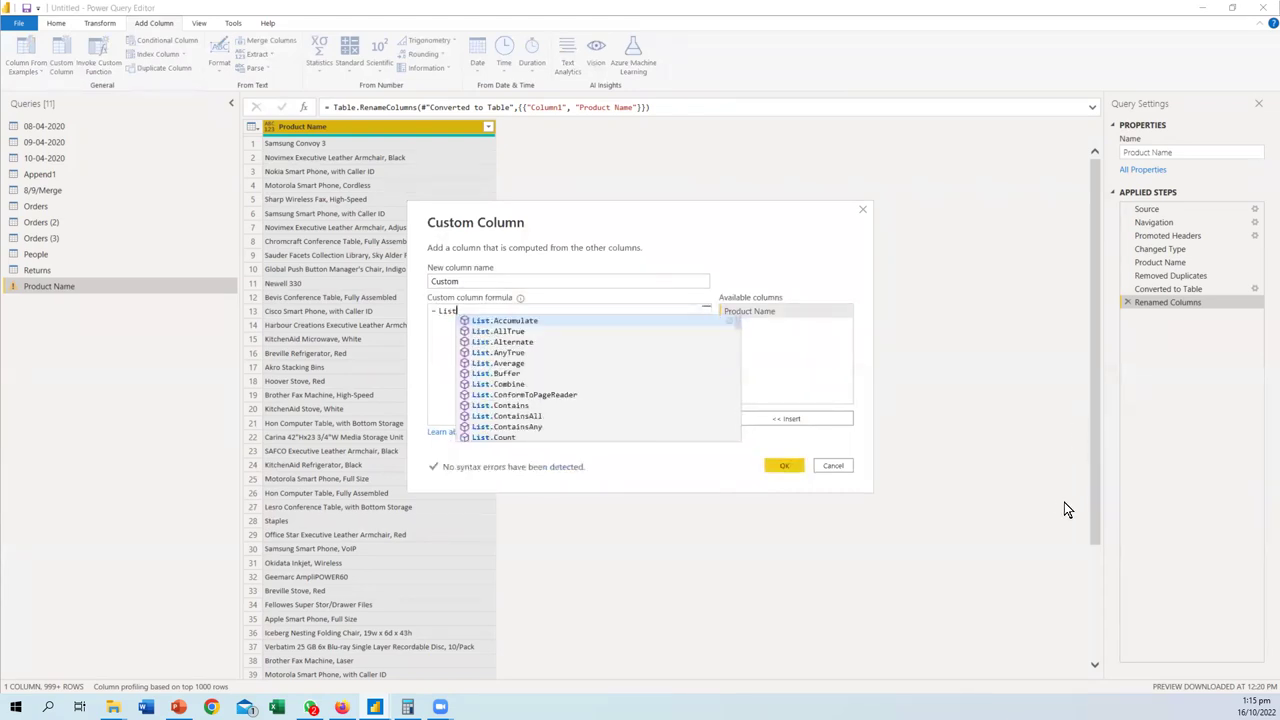
{"action": "scroll", "coordinate": [488, 345], "scroll_direction": "down", "scroll_amount": 2}
{"action": "scroll", "coordinate": [490, 350], "scroll_direction": "down", "scroll_amount": 5}
{"action": "scroll", "coordinate": [489, 370], "scroll_direction": "down", "scroll_amount": 9}
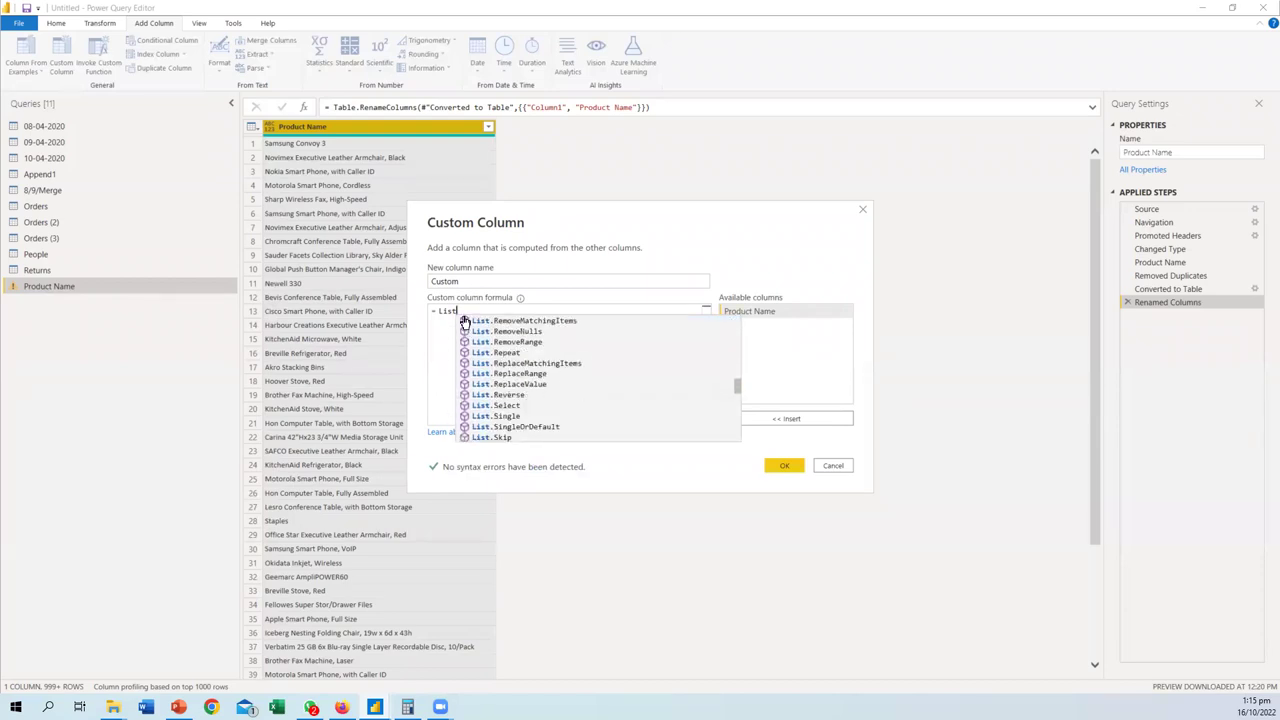
- Replace List with Table in the formula and browse the Table function suggestions
{"action": "double_click", "coordinate": [442, 311]}
{"action": "type", "text": "Table"}
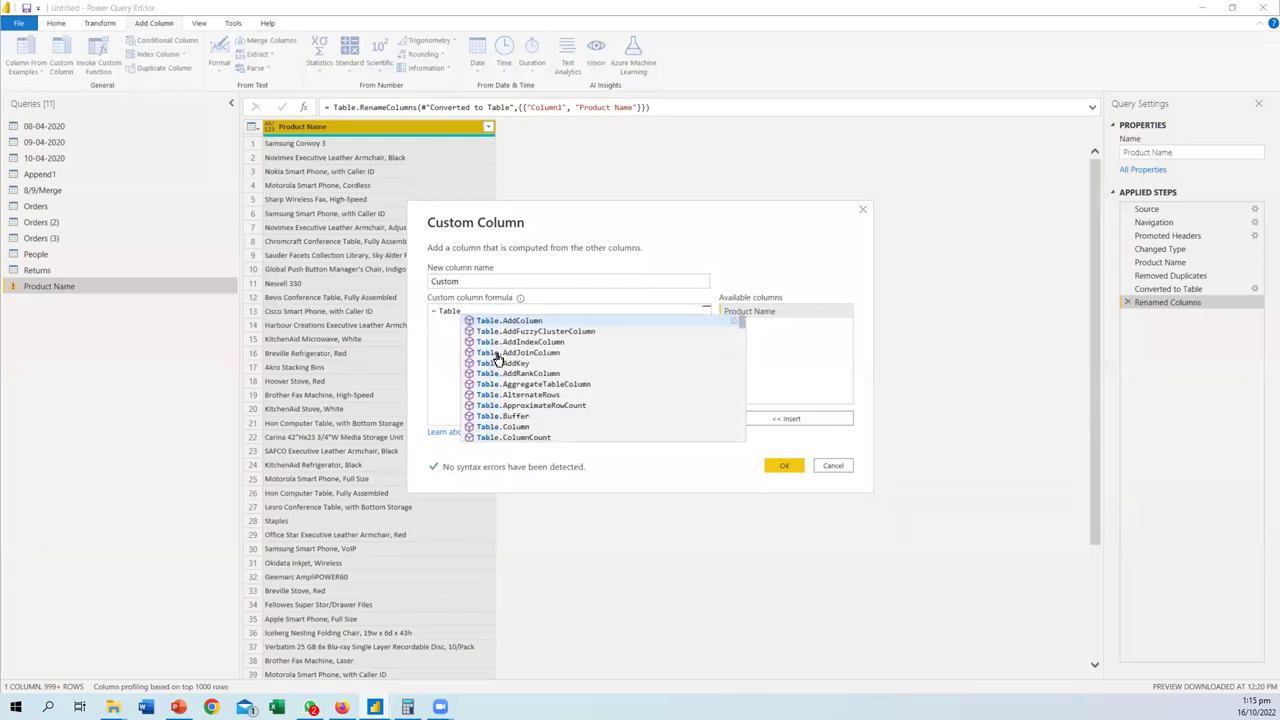
{"action": "scroll", "coordinate": [497, 360], "scroll_direction": "down", "scroll_amount": 10}
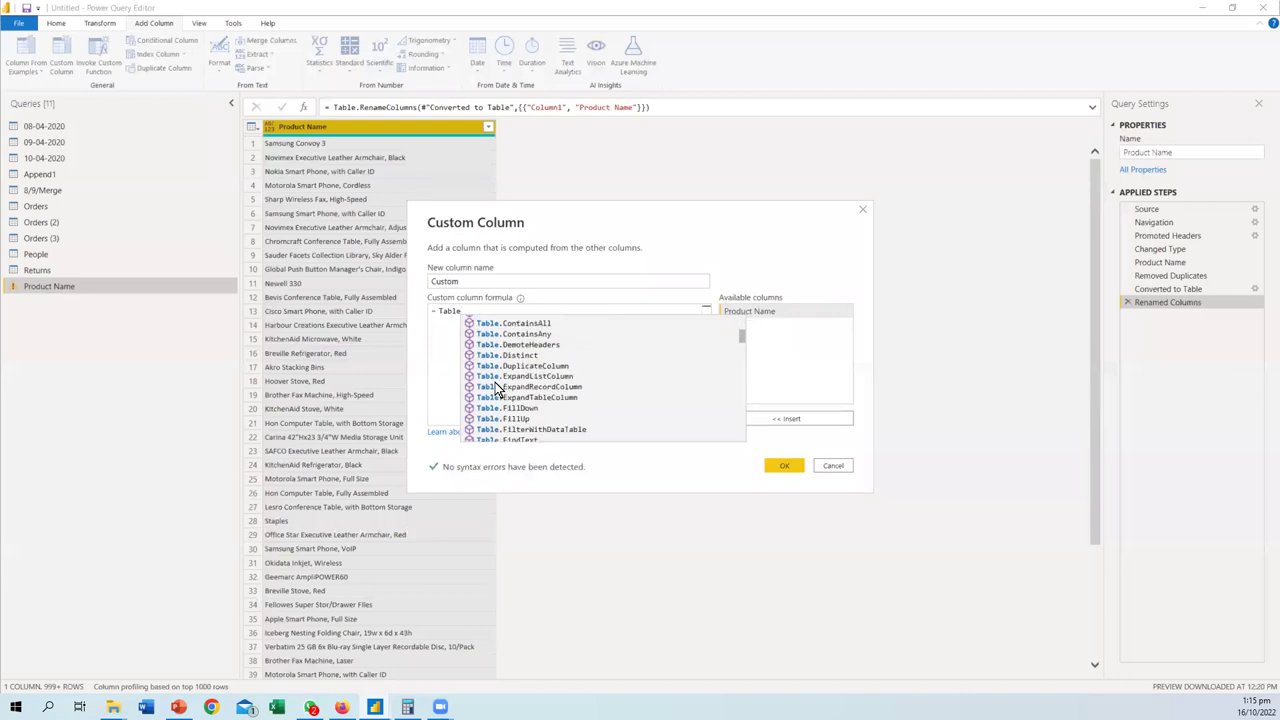
{"action": "scroll", "coordinate": [493, 398], "scroll_direction": "down", "scroll_amount": 3}
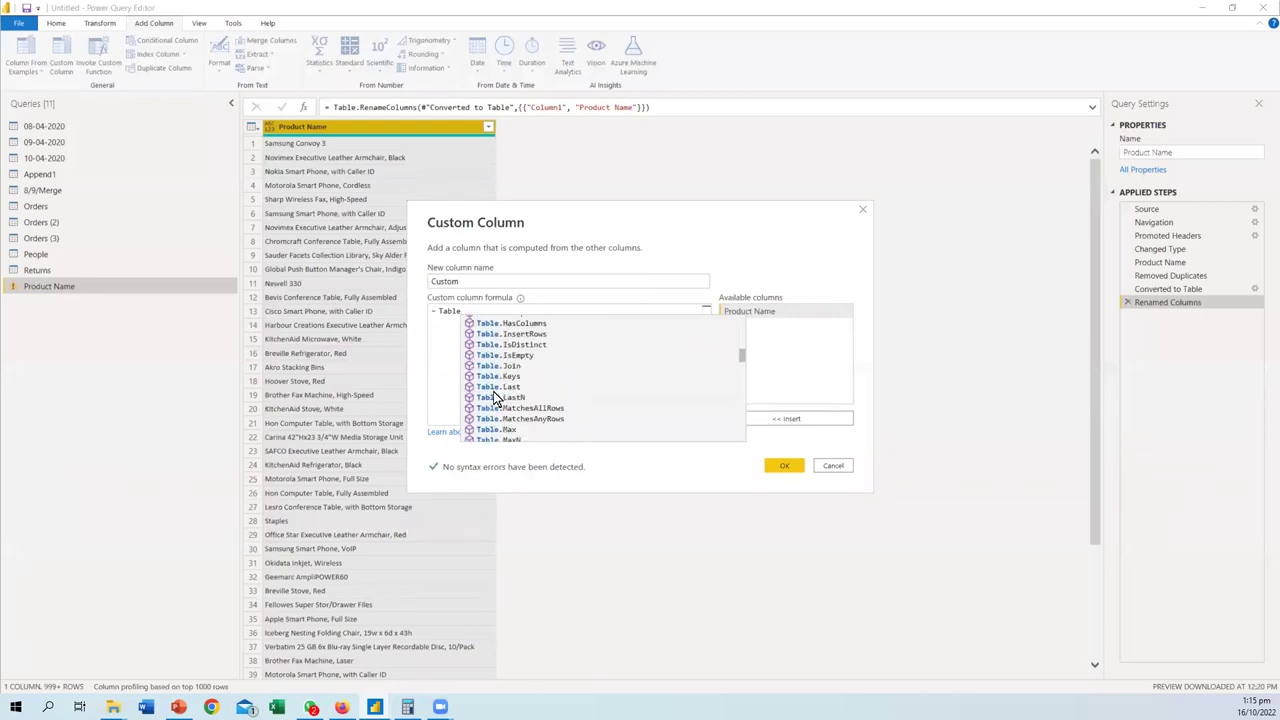
{"action": "scroll", "coordinate": [480, 360], "scroll_direction": "up", "scroll_amount": 5}
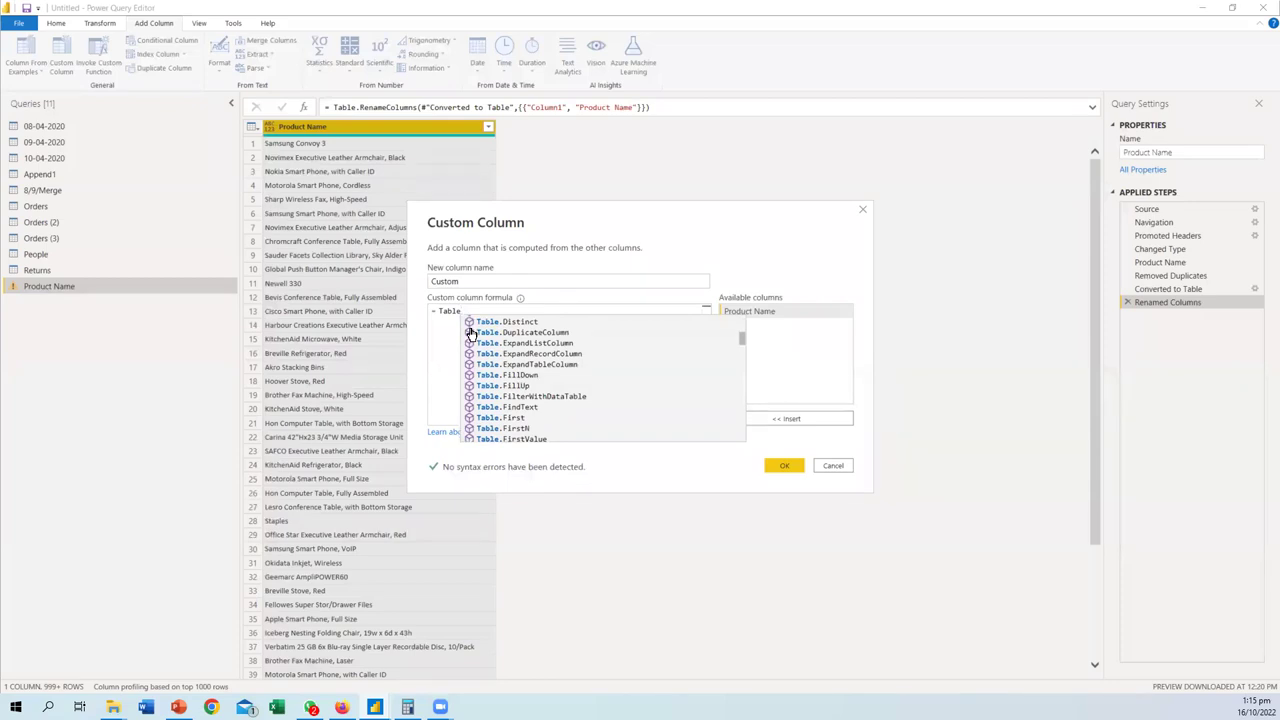
- Change the formula back to = List, browse its suggestions, then dismiss the list
{"action": "key", "text": "BackSpace"}
{"action": "key", "text": "BackSpace"}
{"action": "key", "text": "BackSpace"}
{"action": "key", "text": "BackSpace"}
{"action": "key", "text": "BackSpace"}
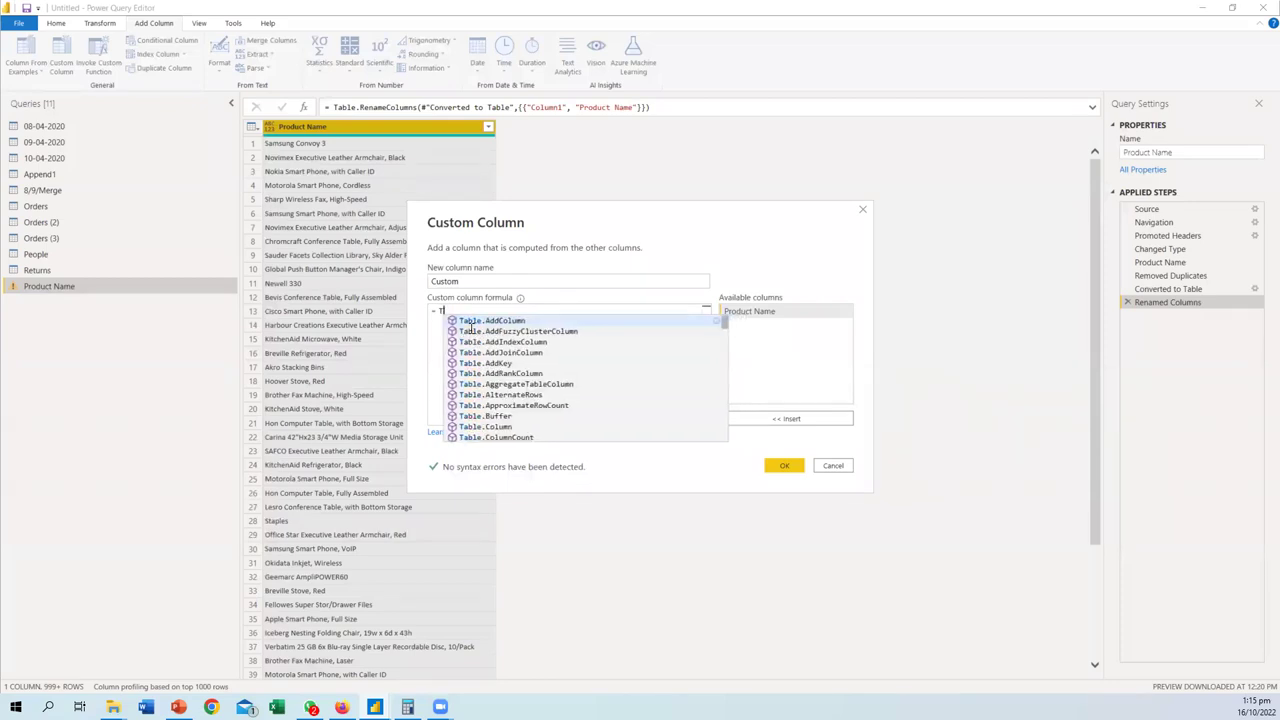
{"action": "type", "text": "List"}
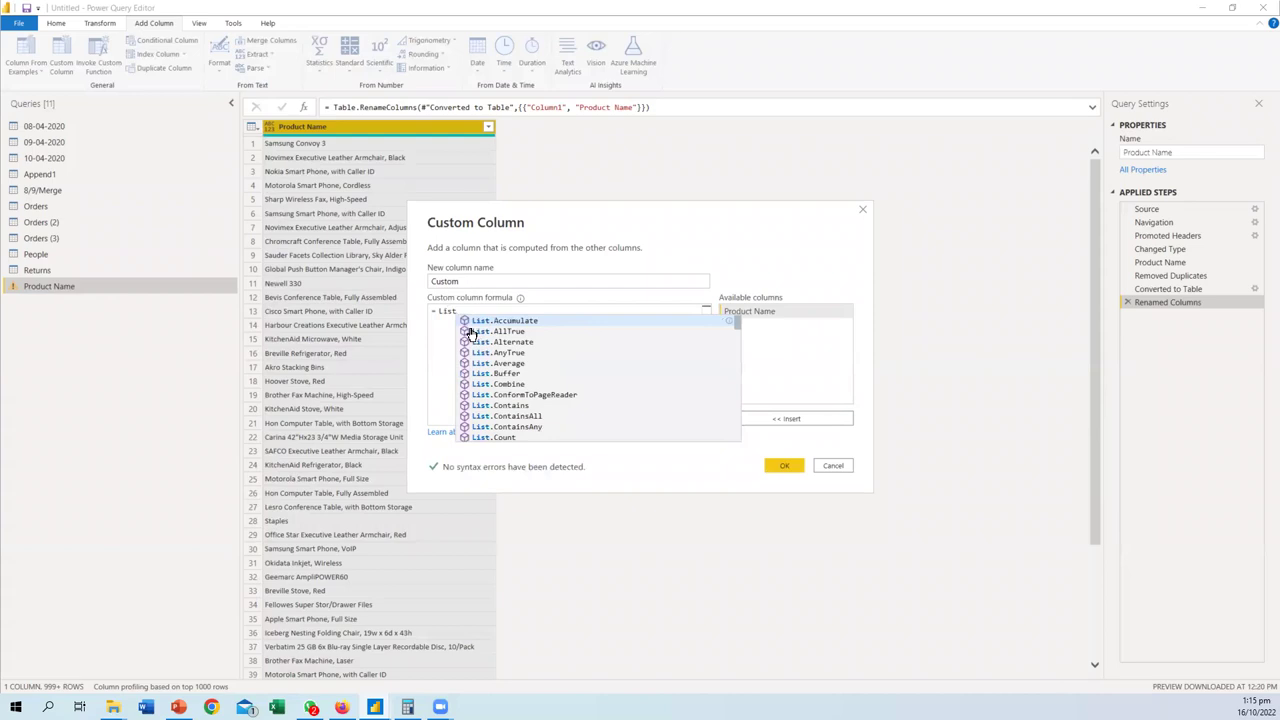
{"action": "scroll", "coordinate": [507, 374], "scroll_direction": "down", "scroll_amount": 9}
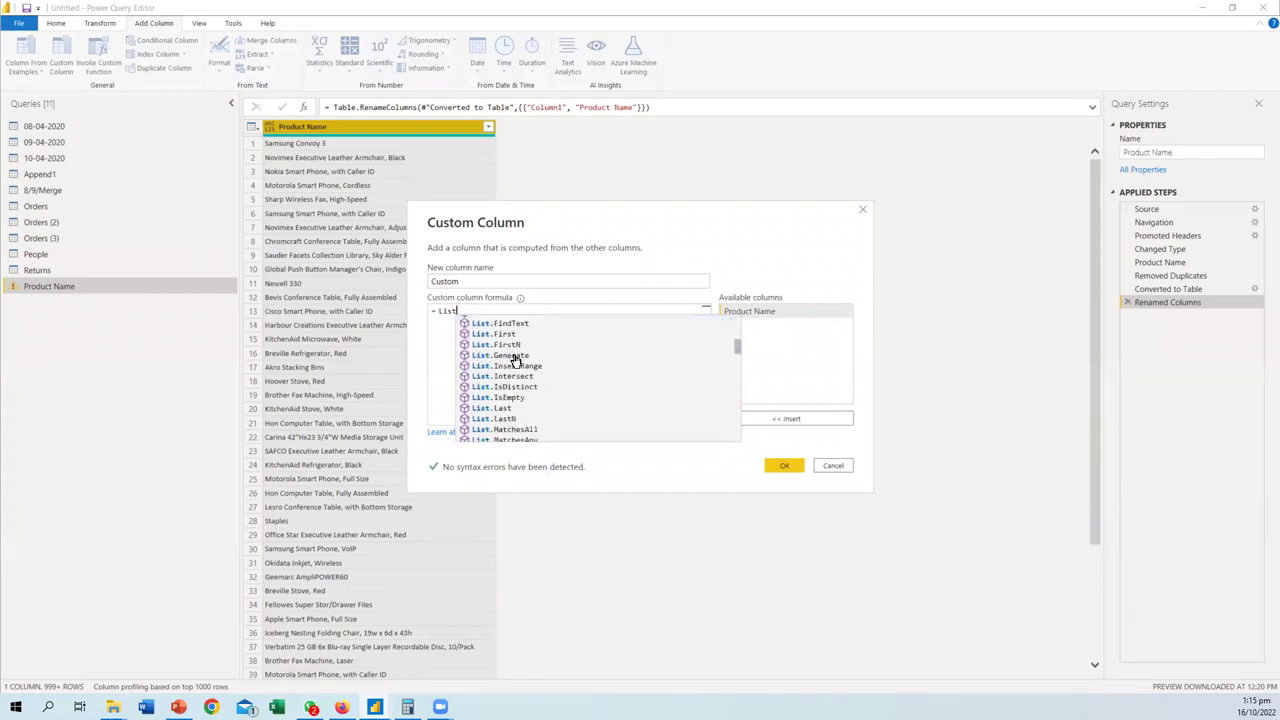
{"action": "scroll", "coordinate": [513, 365], "scroll_direction": "down", "scroll_amount": 5}
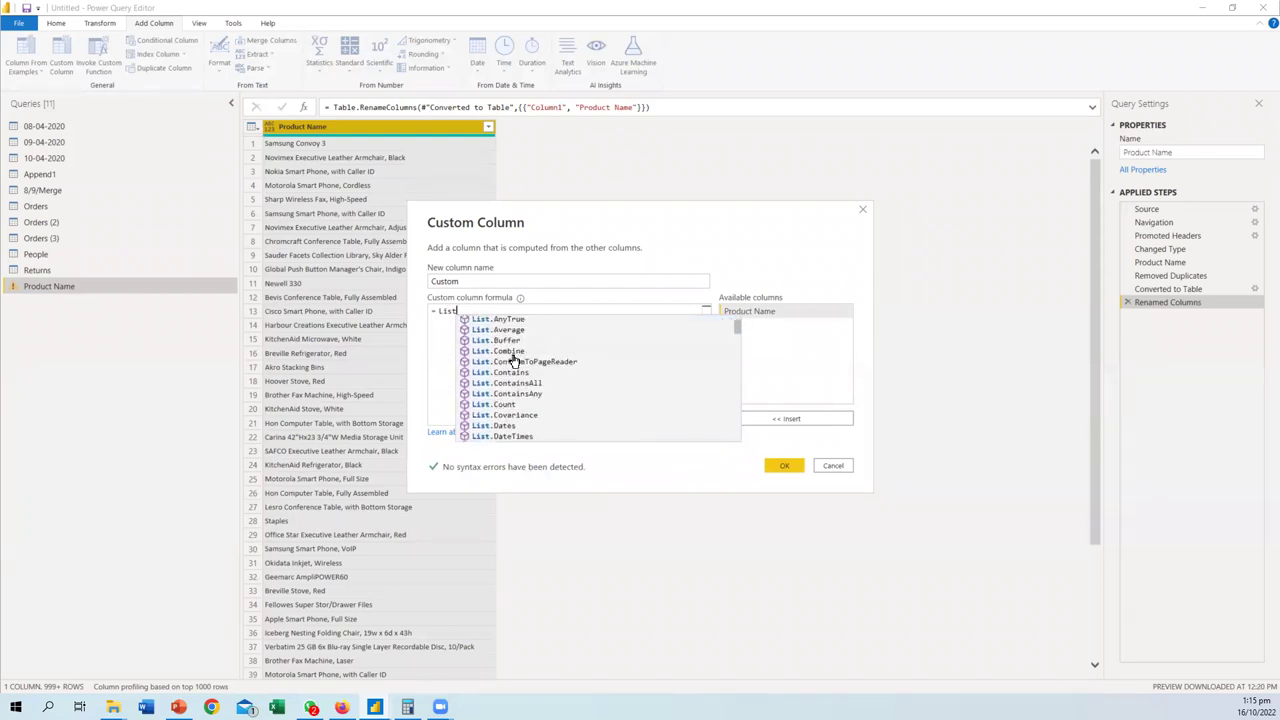
{"action": "scroll", "coordinate": [513, 365], "scroll_direction": "down", "scroll_amount": 12}
{"action": "scroll", "coordinate": [513, 365], "scroll_direction": "down", "scroll_amount": 3}
{"action": "scroll", "coordinate": [516, 369], "scroll_direction": "up", "scroll_amount": 8}
{"action": "scroll", "coordinate": [516, 369], "scroll_direction": "up", "scroll_amount": 15}
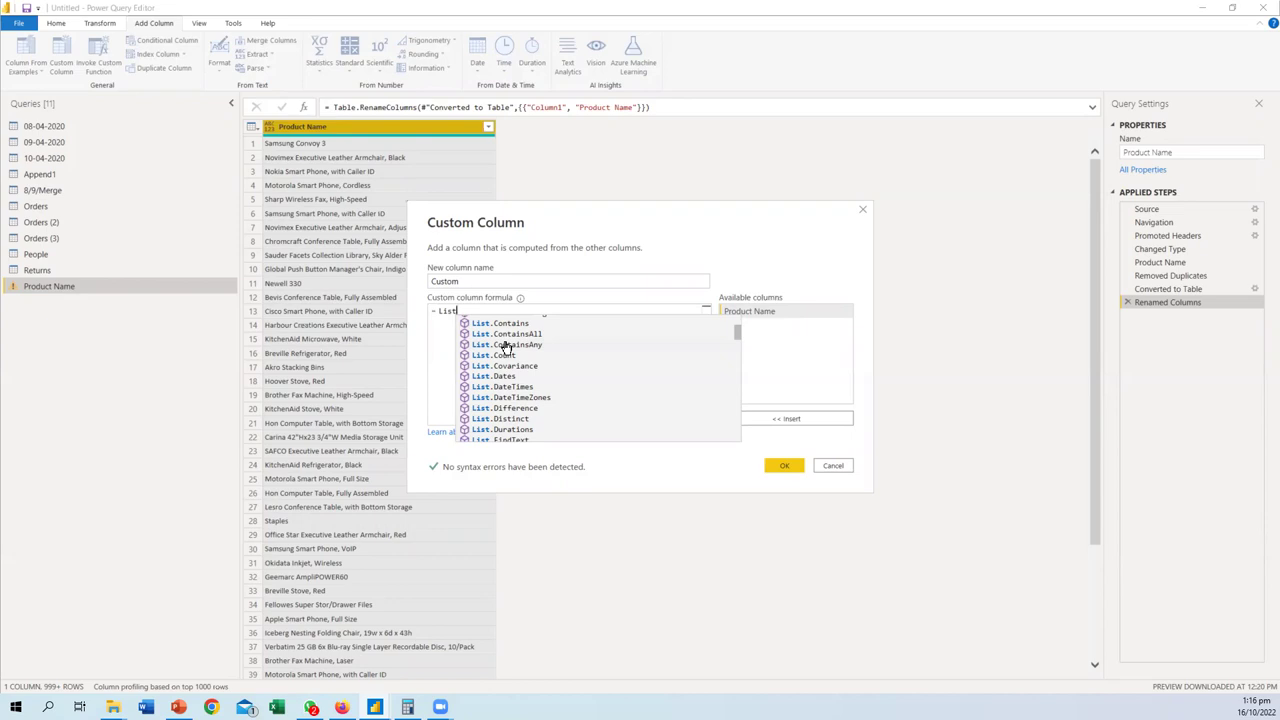
{"action": "scroll", "coordinate": [505, 350], "scroll_direction": "down", "scroll_amount": 12}
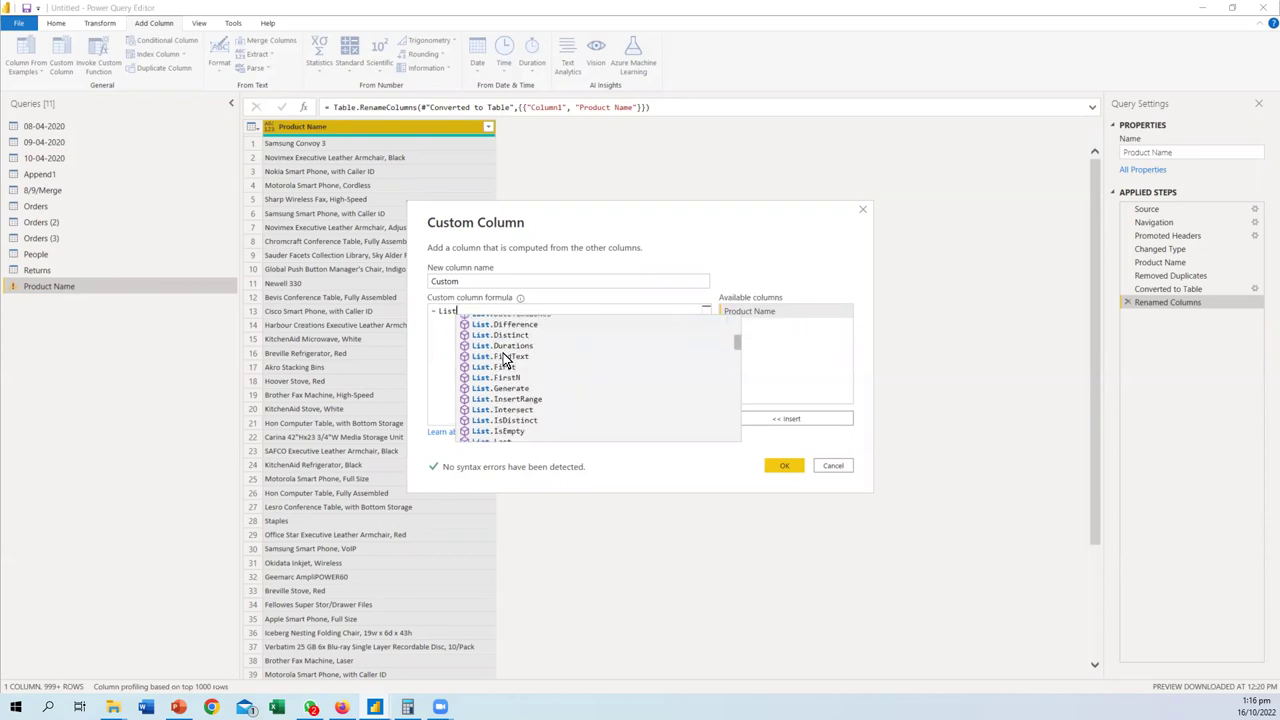
{"action": "scroll", "coordinate": [501, 375], "scroll_direction": "up", "scroll_amount": 10}
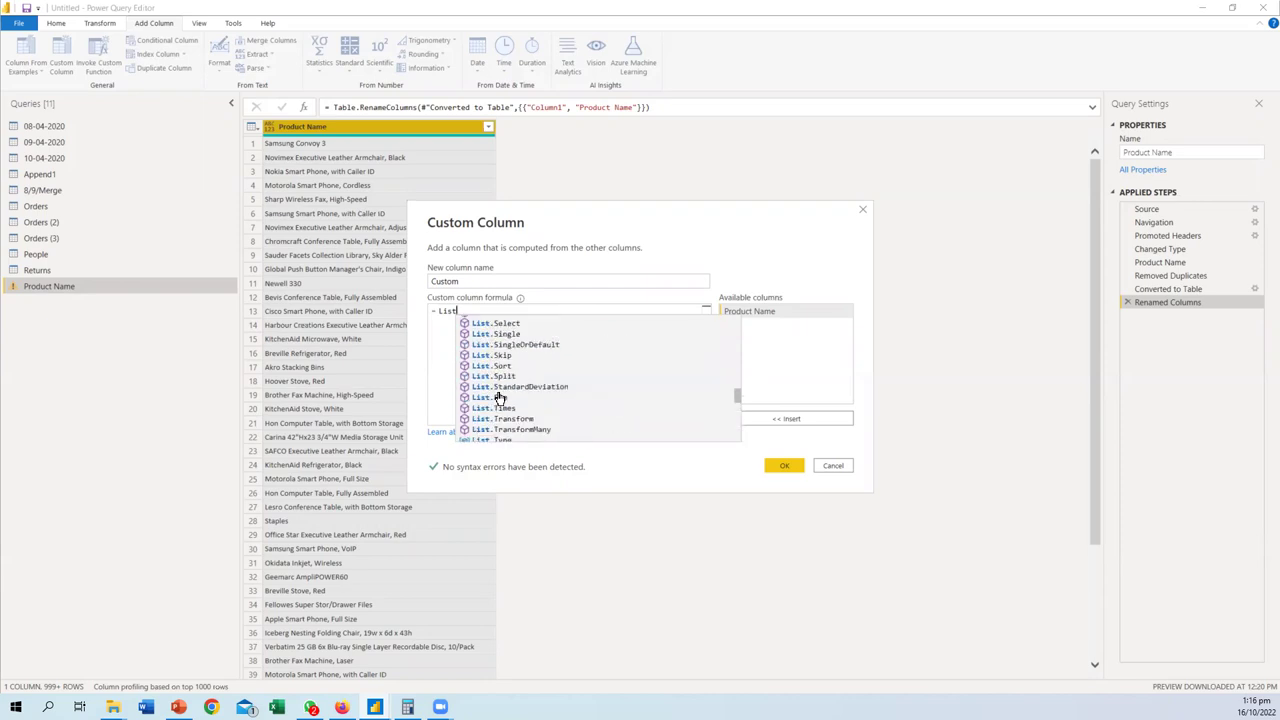
{"action": "scroll", "coordinate": [499, 391], "scroll_direction": "up", "scroll_amount": 4}
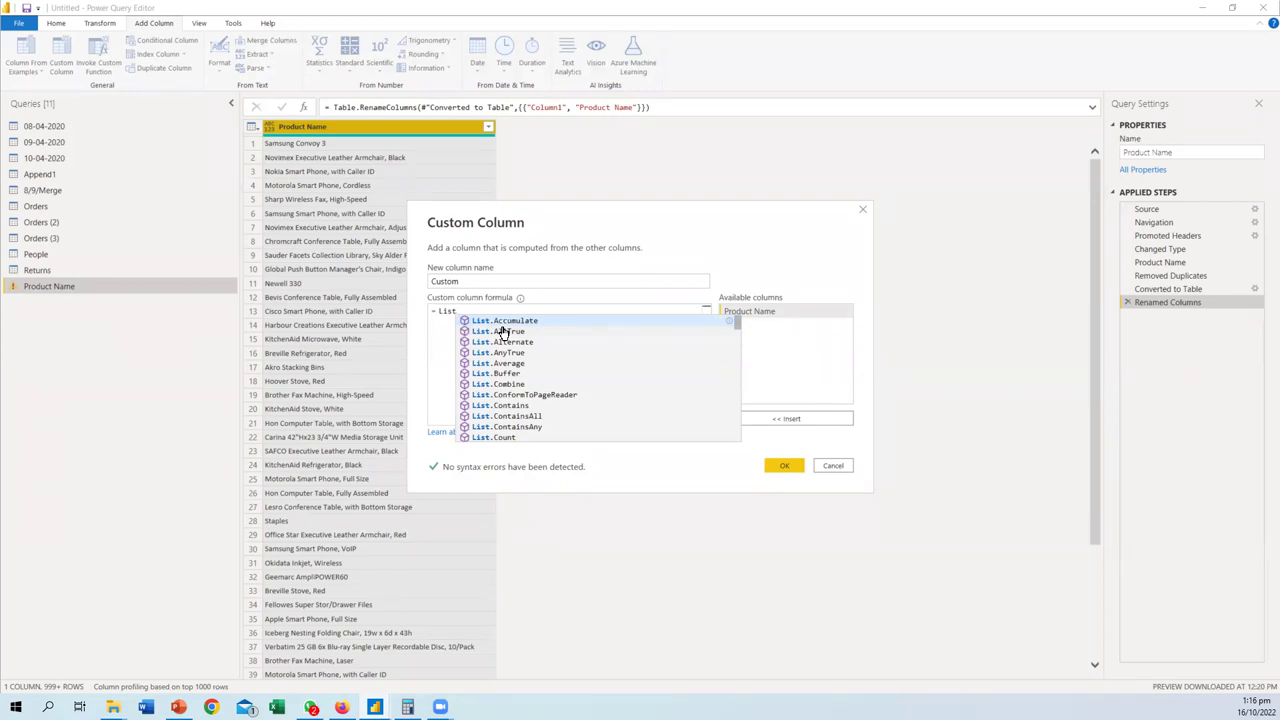
{"action": "key", "text": "Escape"}
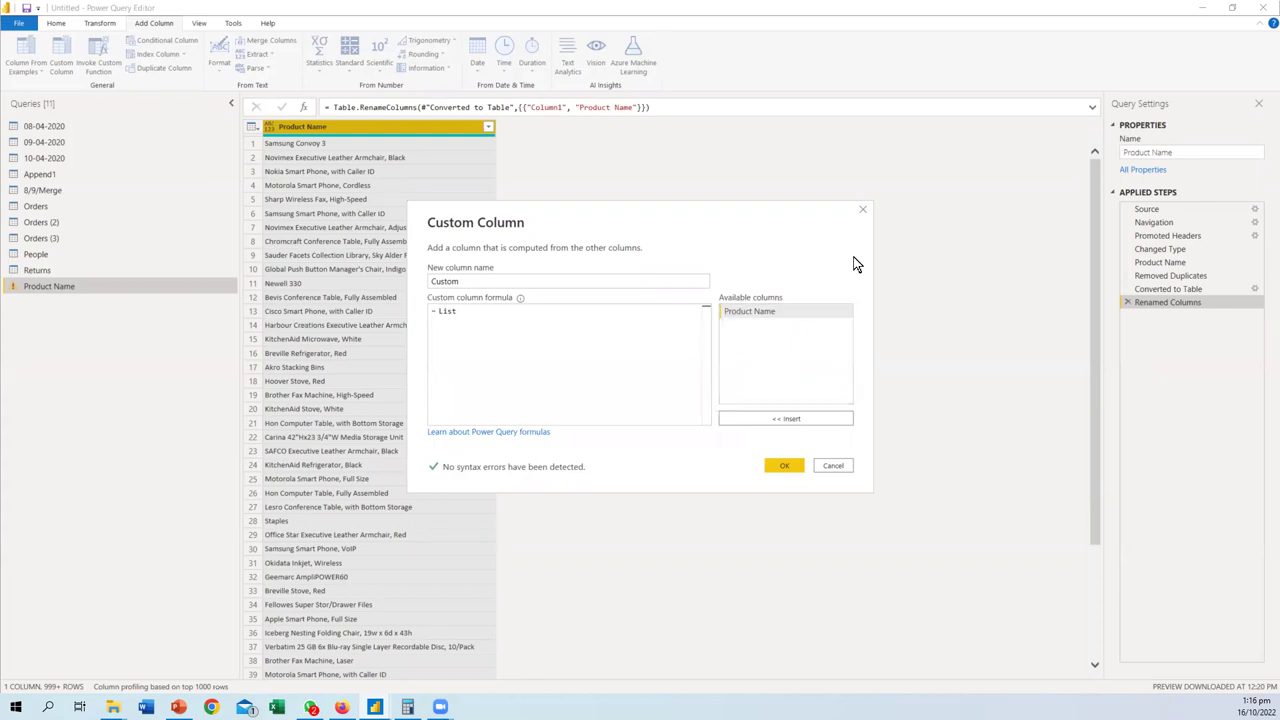
- Dismiss the Custom Column dialog, discarding the = List formula
{"action": "left_click", "coordinate": [862, 209]}
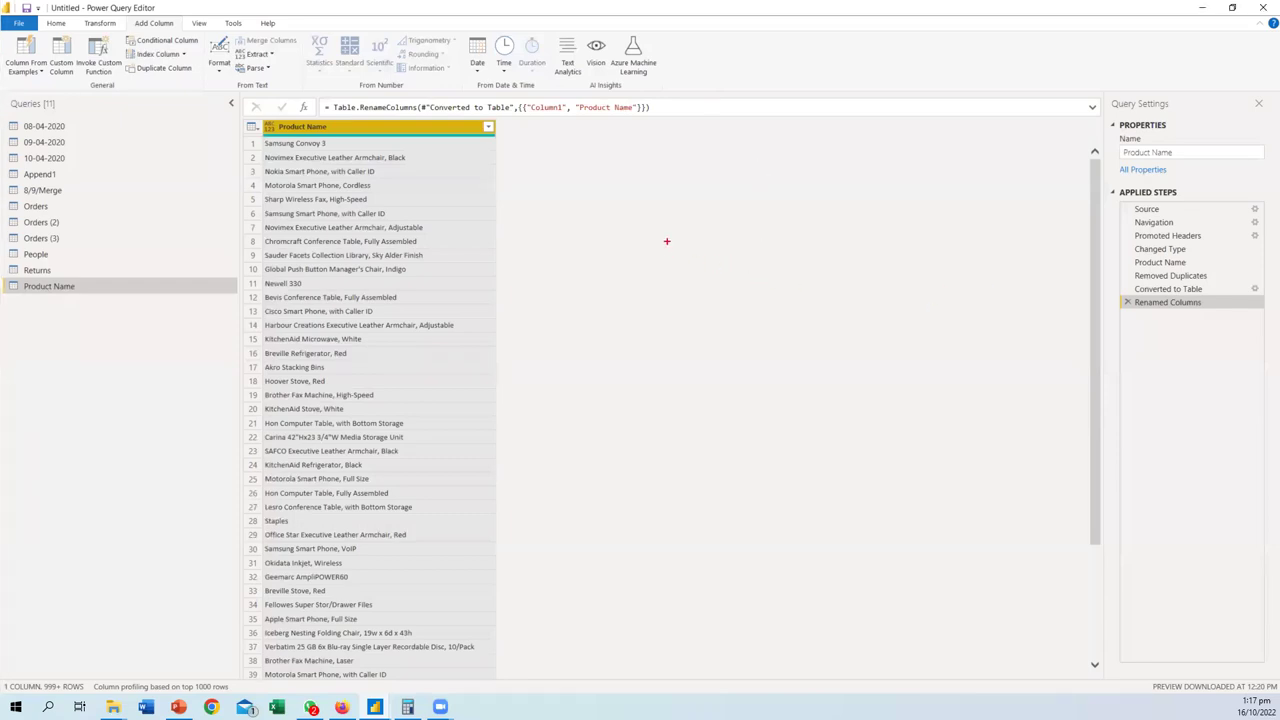
- Sketch red annotation lines and a crossed circle over the grid, then clear them
{"action": "mouse_move", "coordinate": [659, 213]}
{"action": "left_mouse_down"}
{"action": "mouse_move", "coordinate": [659, 194]}
{"action": "mouse_move", "coordinate": [660, 508]}
{"action": "left_mouse_up"}
{"action": "mouse_move", "coordinate": [829, 190]}
{"action": "left_mouse_down"}
{"action": "mouse_move", "coordinate": [824, 372]}
{"action": "mouse_move", "coordinate": [1012, 393]}
{"action": "left_mouse_up"}
{"action": "left_click_drag", "start_coordinate": [824, 378], "coordinate": [1001, 294]}
{"action": "left_click_drag", "start_coordinate": [828, 189], "coordinate": [988, 128]}
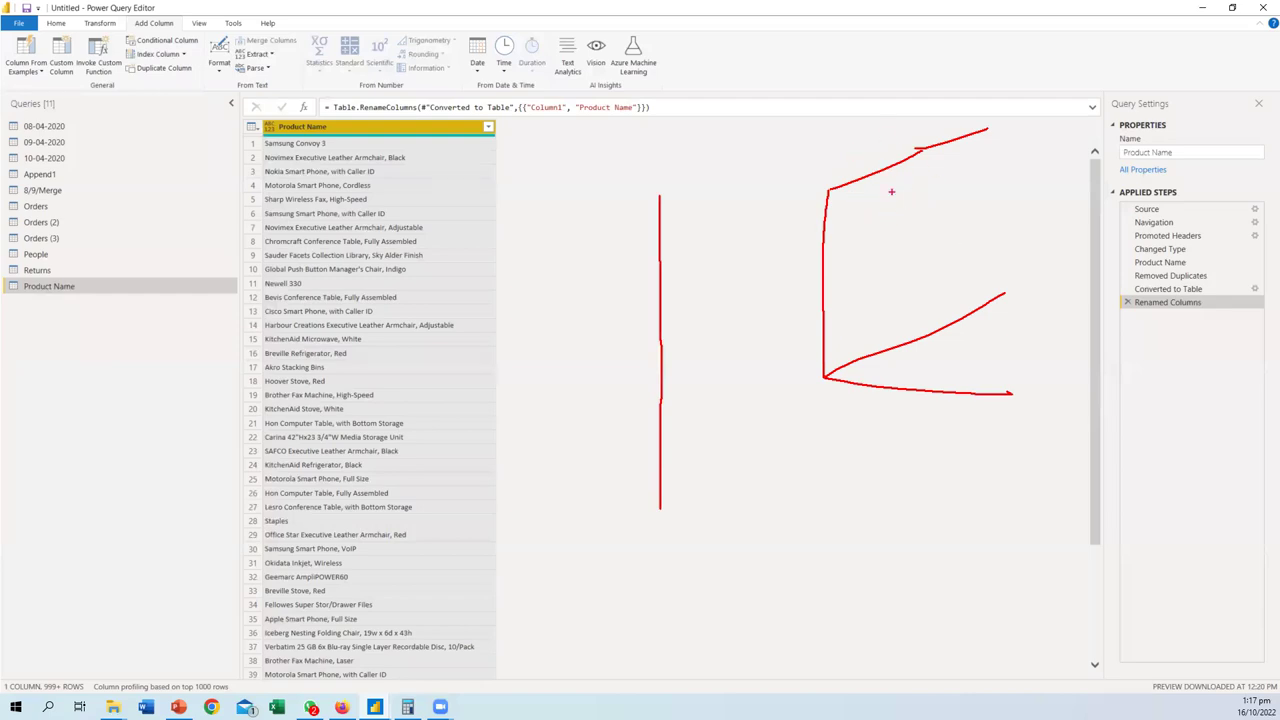
{"action": "mouse_move", "coordinate": [931, 203]}
{"action": "left_mouse_down"}
{"action": "mouse_move", "coordinate": [956, 233]}
{"action": "mouse_move", "coordinate": [946, 194]}
{"action": "mouse_move", "coordinate": [964, 278]}
{"action": "mouse_move", "coordinate": [906, 196]}
{"action": "left_mouse_up"}
{"action": "left_click_drag", "start_coordinate": [822, 263], "coordinate": [870, 248]}
{"action": "left_click_drag", "start_coordinate": [921, 148], "coordinate": [946, 312]}
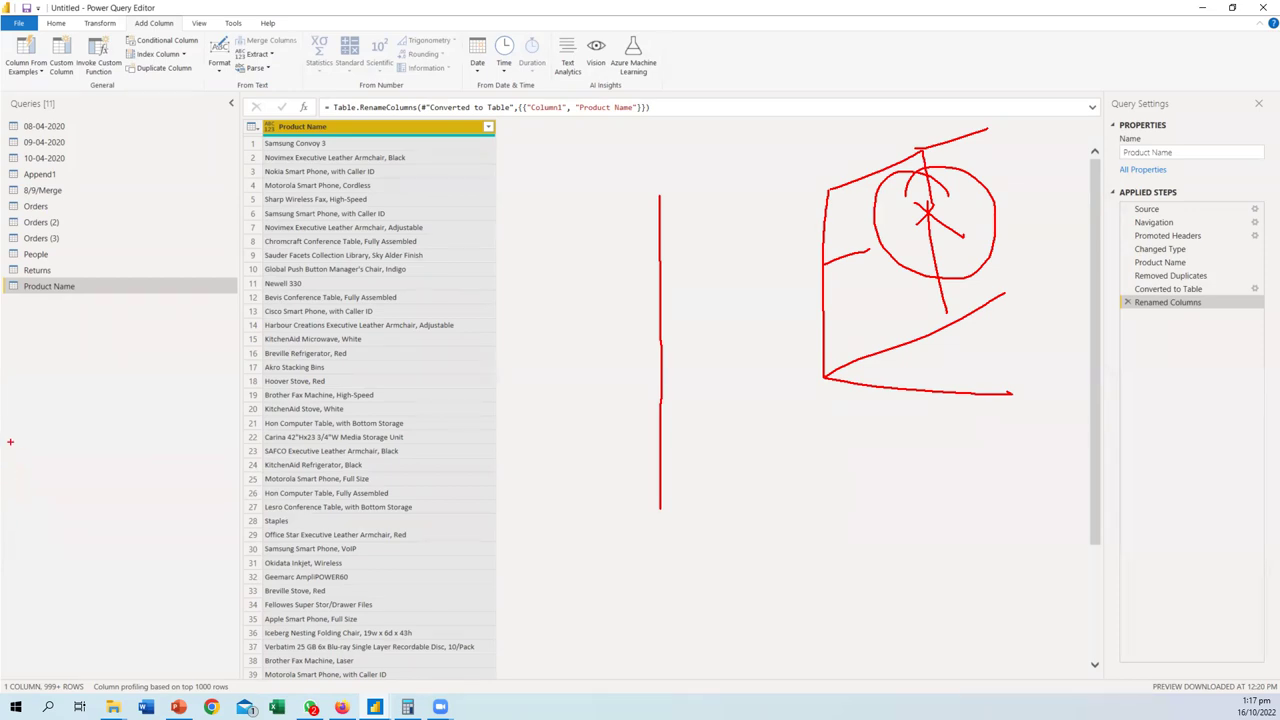
{"action": "key", "text": "Escape"}
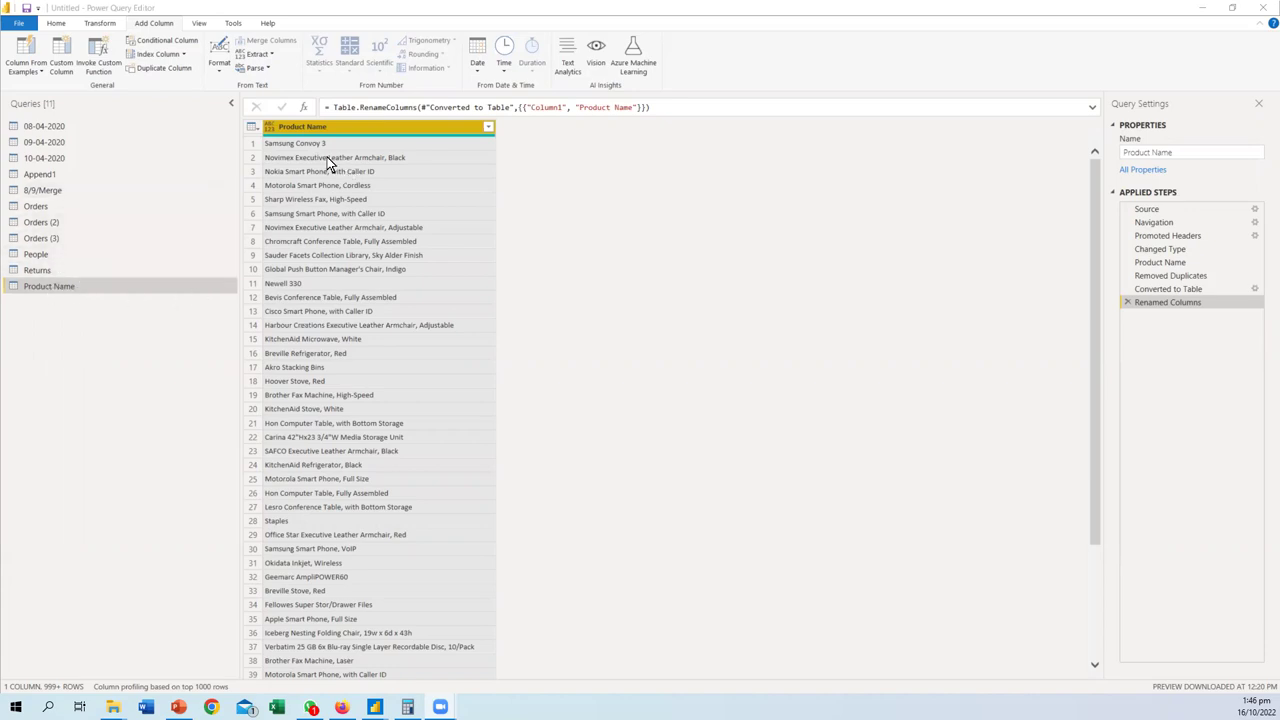
- Copy and paste Orders (3) to create Orders (4), and open it
{"action": "left_click", "coordinate": [62, 240]}
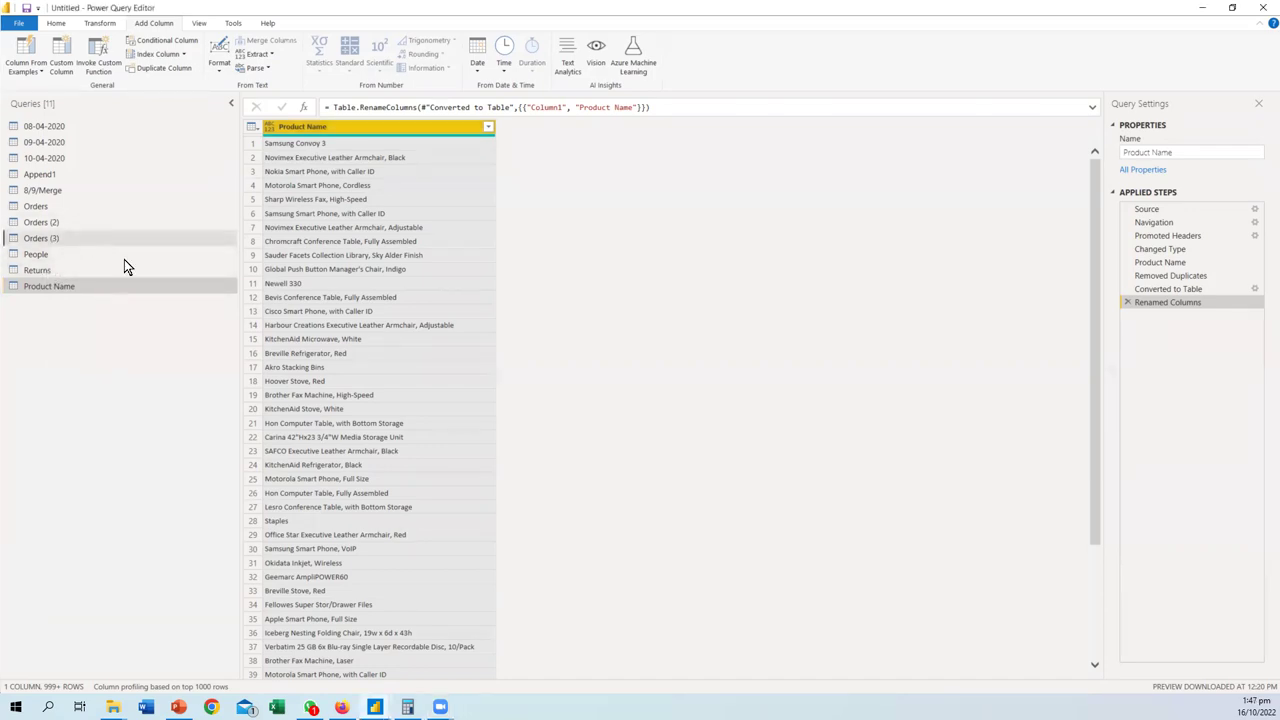
{"action": "key", "text": "ctrl+c"}
{"action": "key", "text": "ctrl+v"}
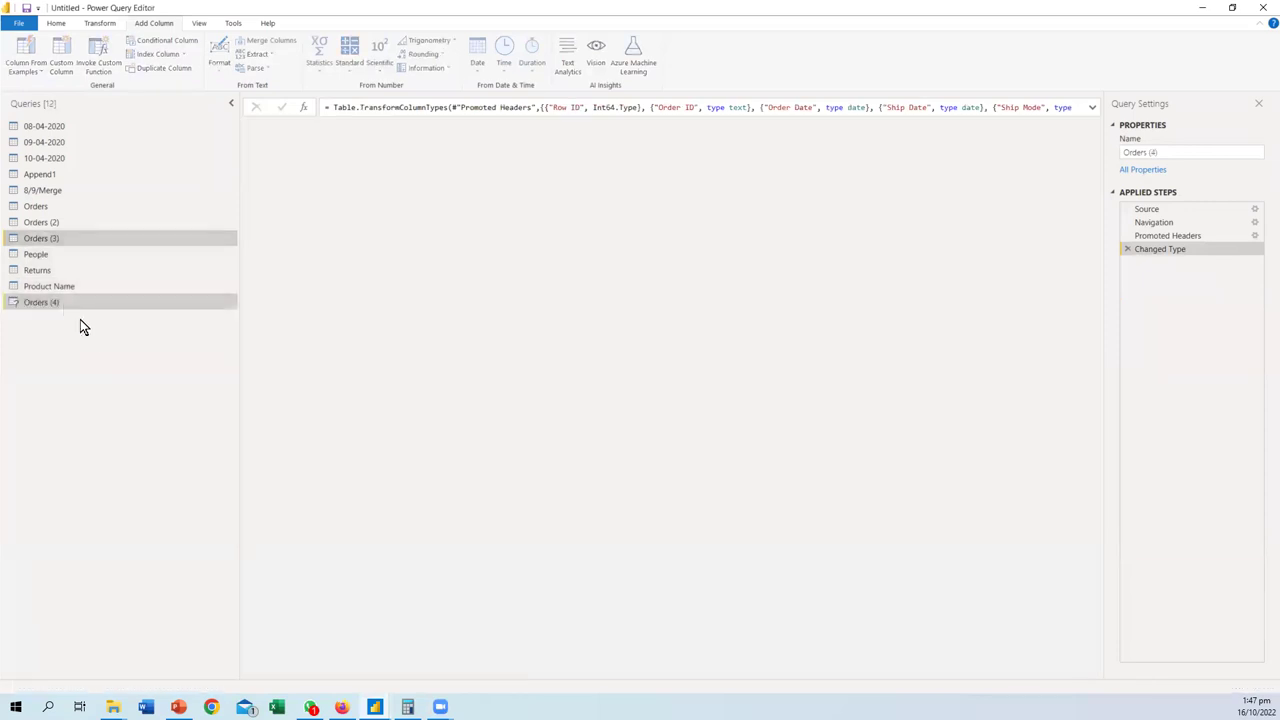
{"action": "left_click", "coordinate": [61, 300]}
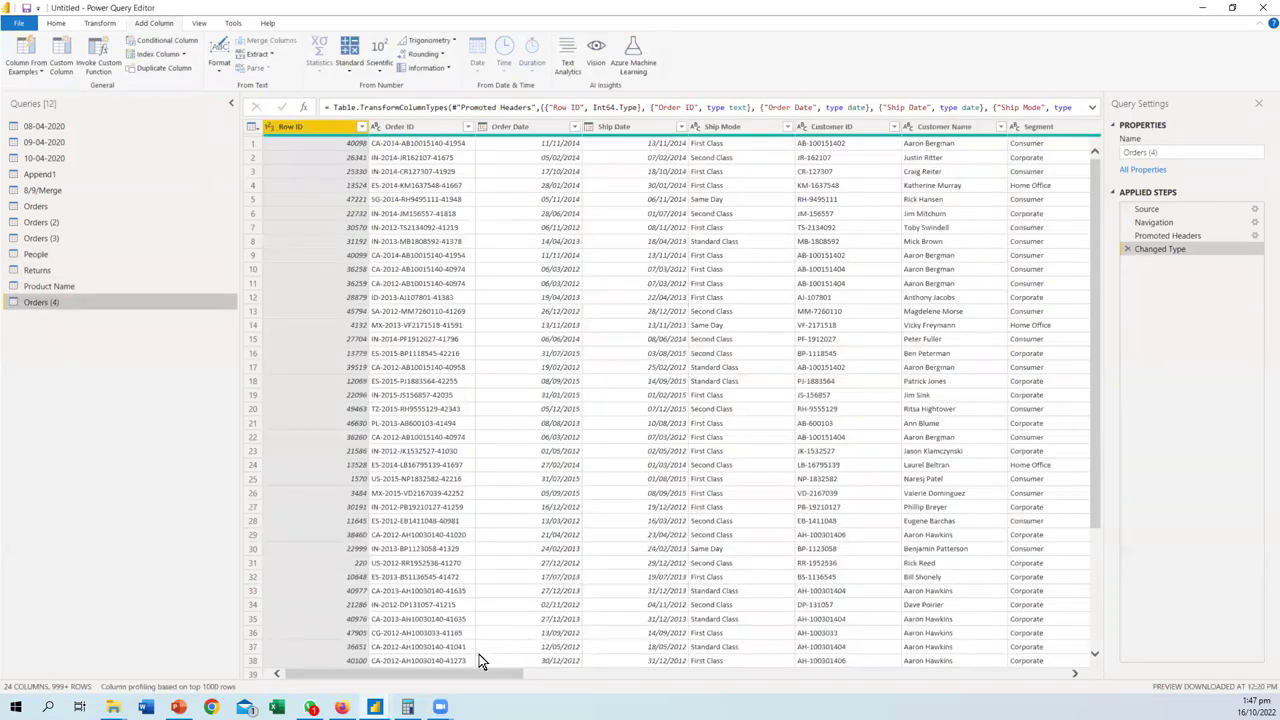
- Scroll across Orders (4) and select the City, State and Country columns
{"action": "left_click_drag", "start_coordinate": [471, 677], "coordinate": [543, 677]}
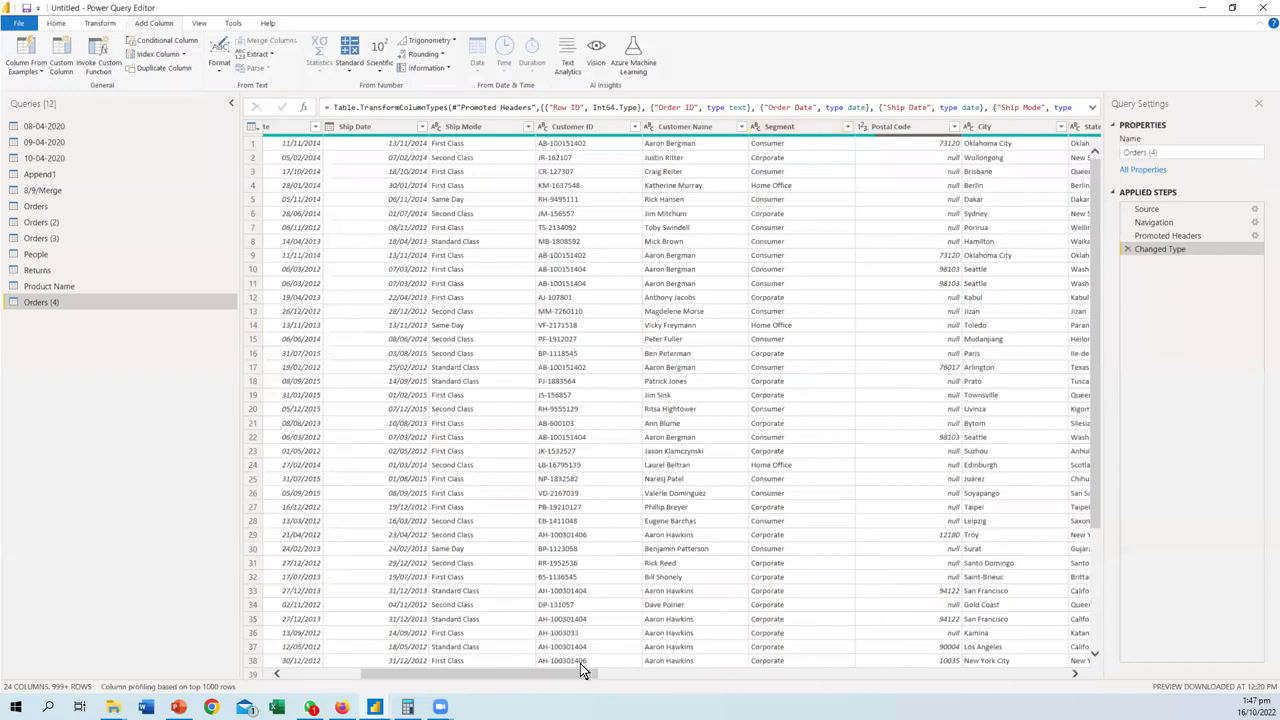
{"action": "left_click_drag", "start_coordinate": [567, 678], "coordinate": [714, 677]}
{"action": "left_click", "coordinate": [467, 110]}
{"action": "left_click", "coordinate": [504, 127]}
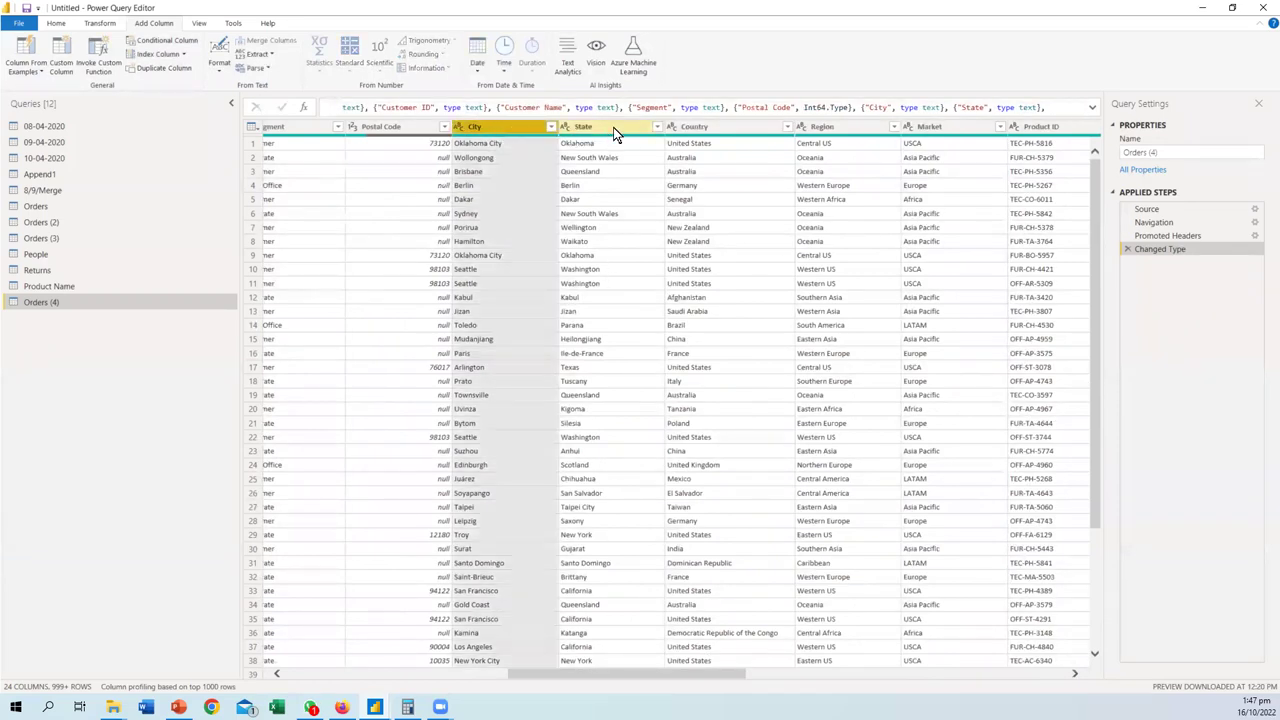
{"action": "left_click", "coordinate": [613, 127], "text": "ctrl"}
{"action": "left_click", "coordinate": [703, 134], "text": "ctrl"}
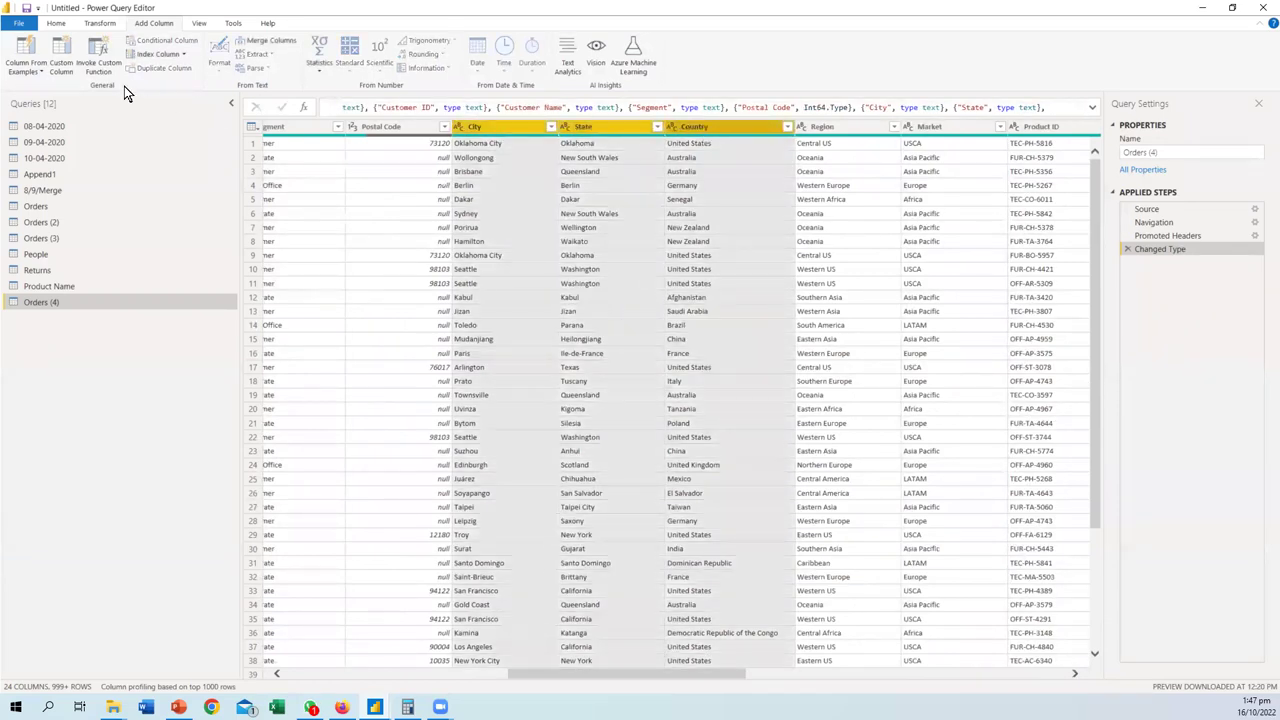
{"action": "left_click", "coordinate": [106, 23]}
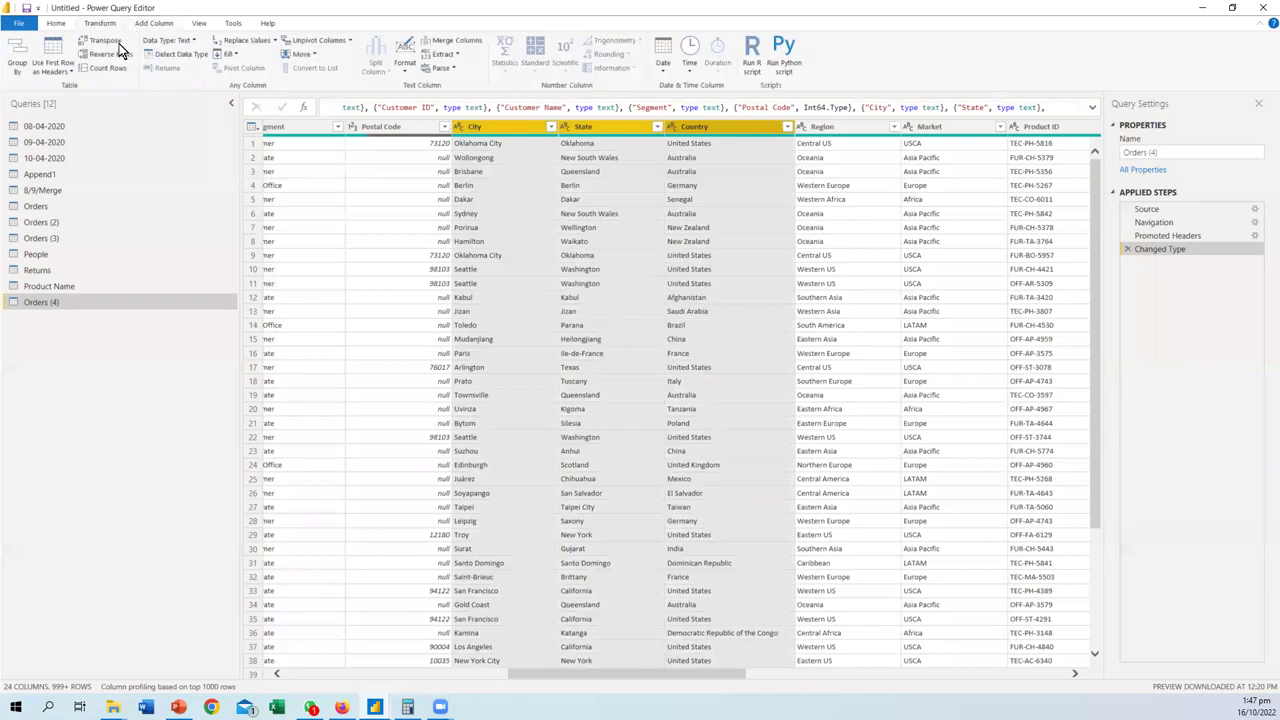
{"action": "left_click", "coordinate": [167, 27]}
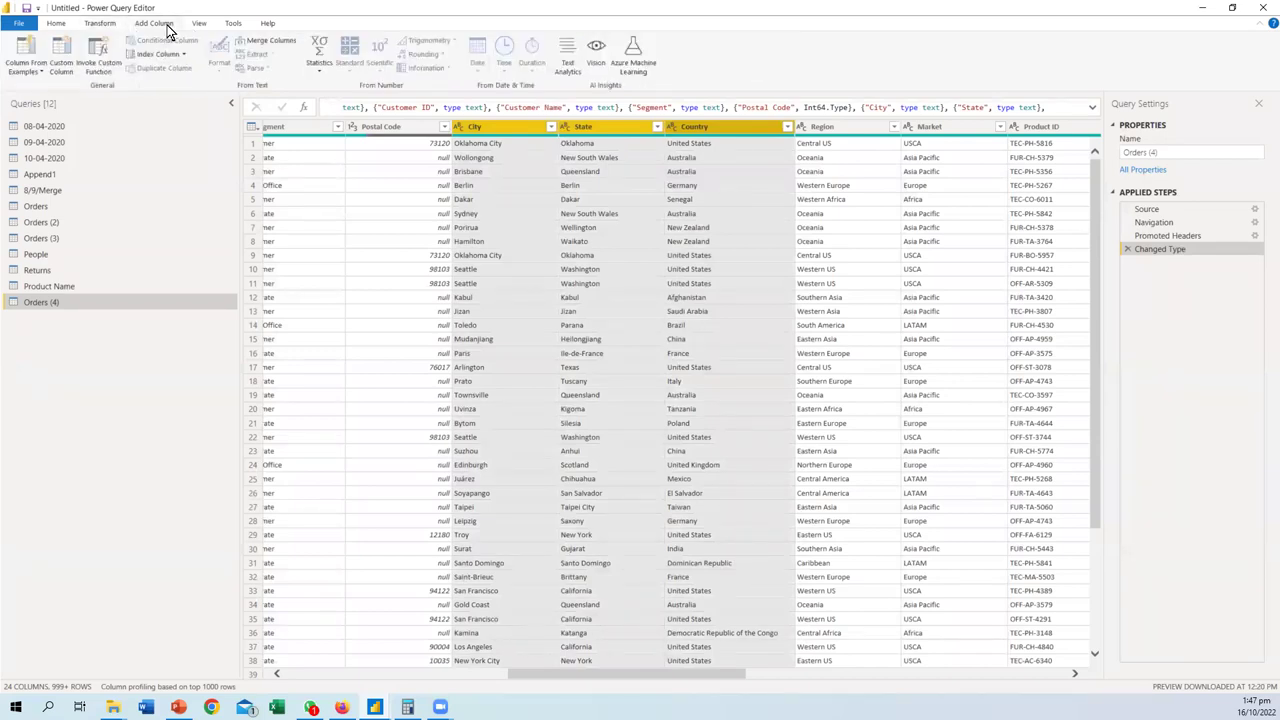
{"action": "left_click", "coordinate": [90, 26]}
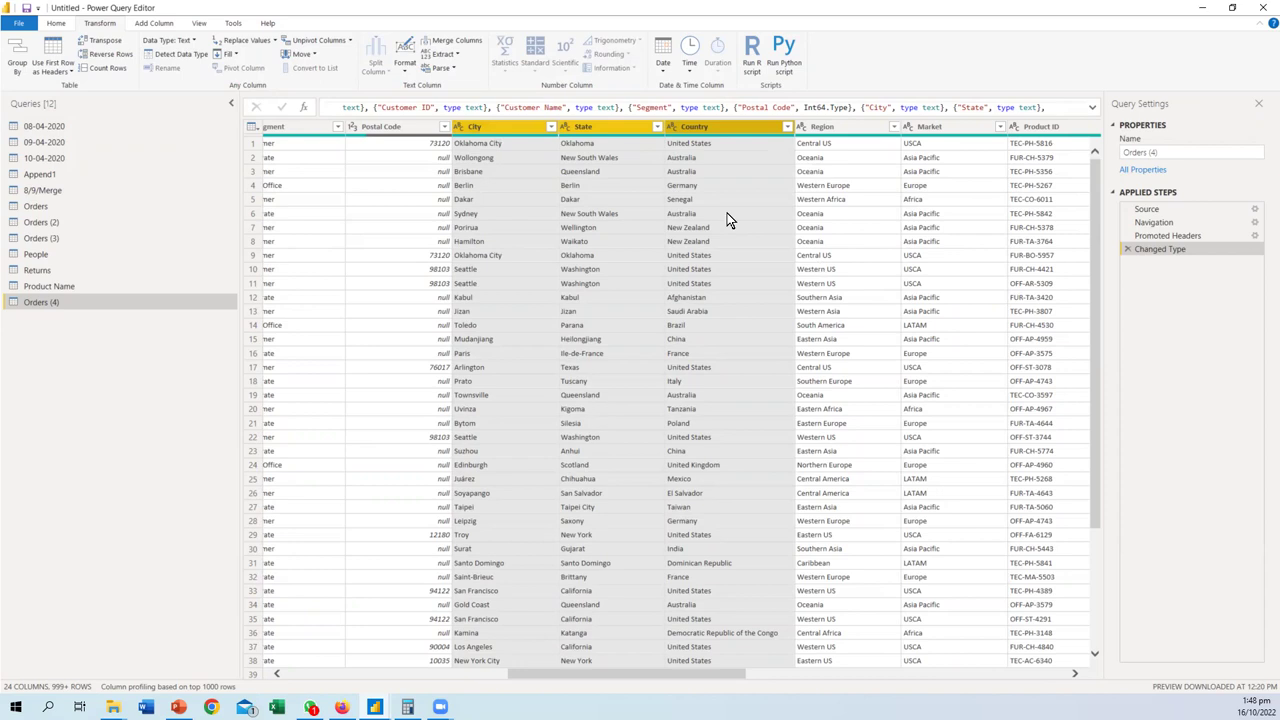
{"action": "scroll", "coordinate": [691, 674], "scroll_direction": "right", "scroll_amount": 5}
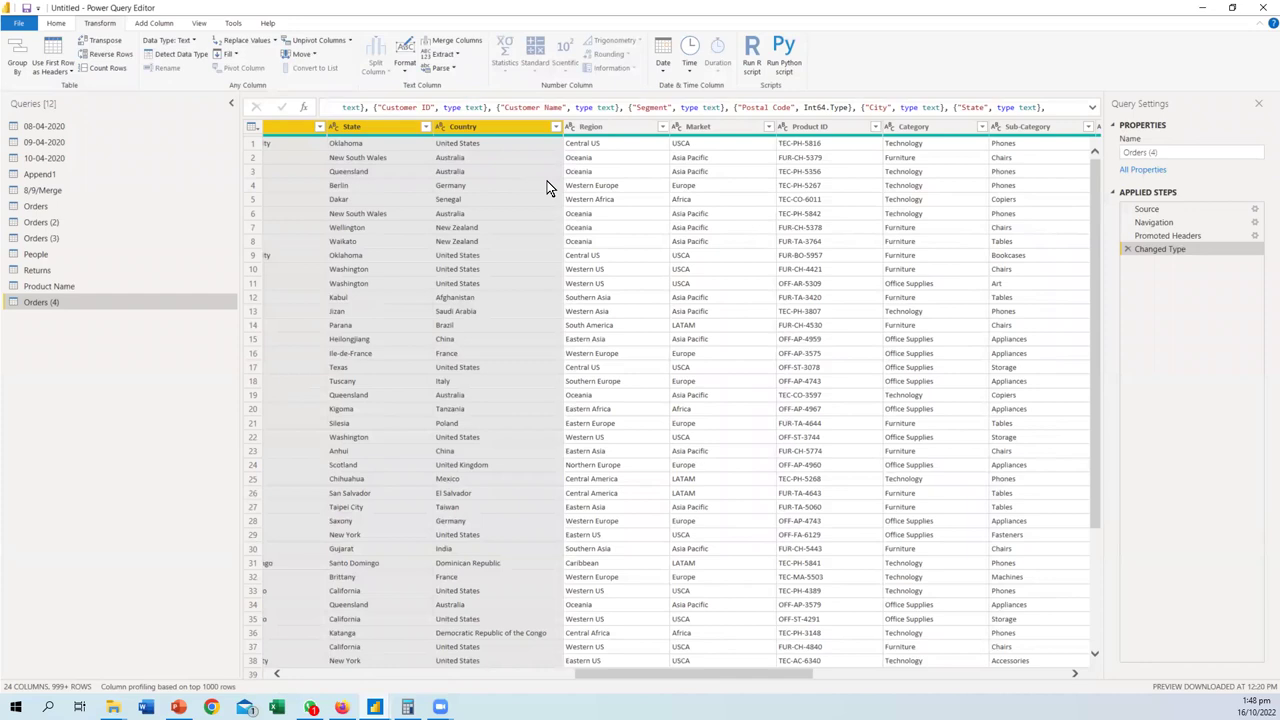
{"action": "left_click", "coordinate": [152, 23]}
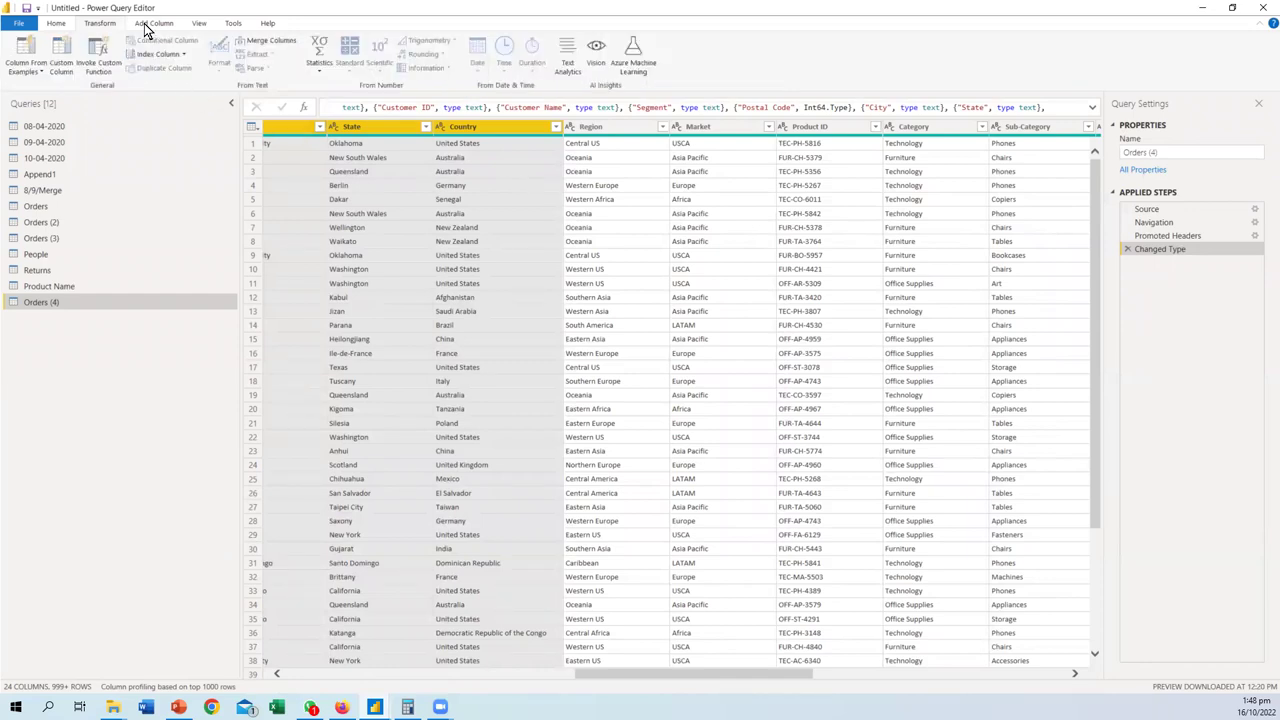
{"action": "left_click", "coordinate": [98, 23]}
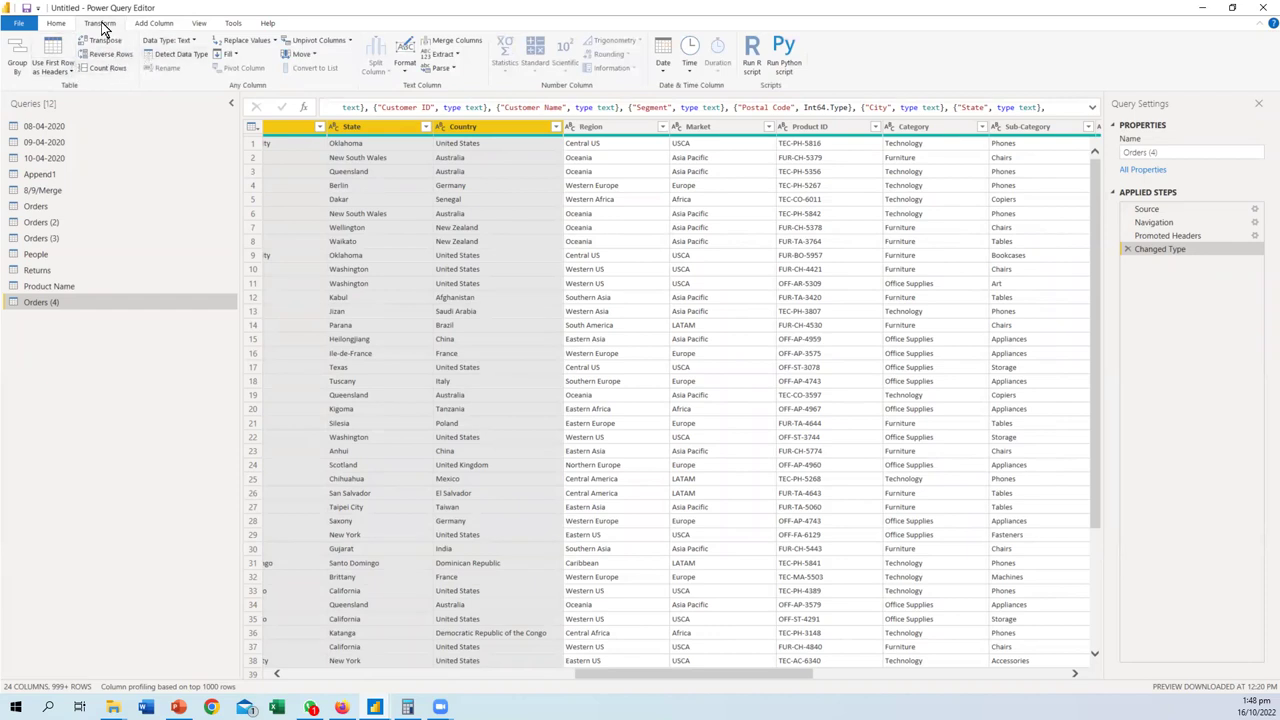
{"action": "left_click", "coordinate": [166, 23]}
{"action": "left_click", "coordinate": [60, 62]}
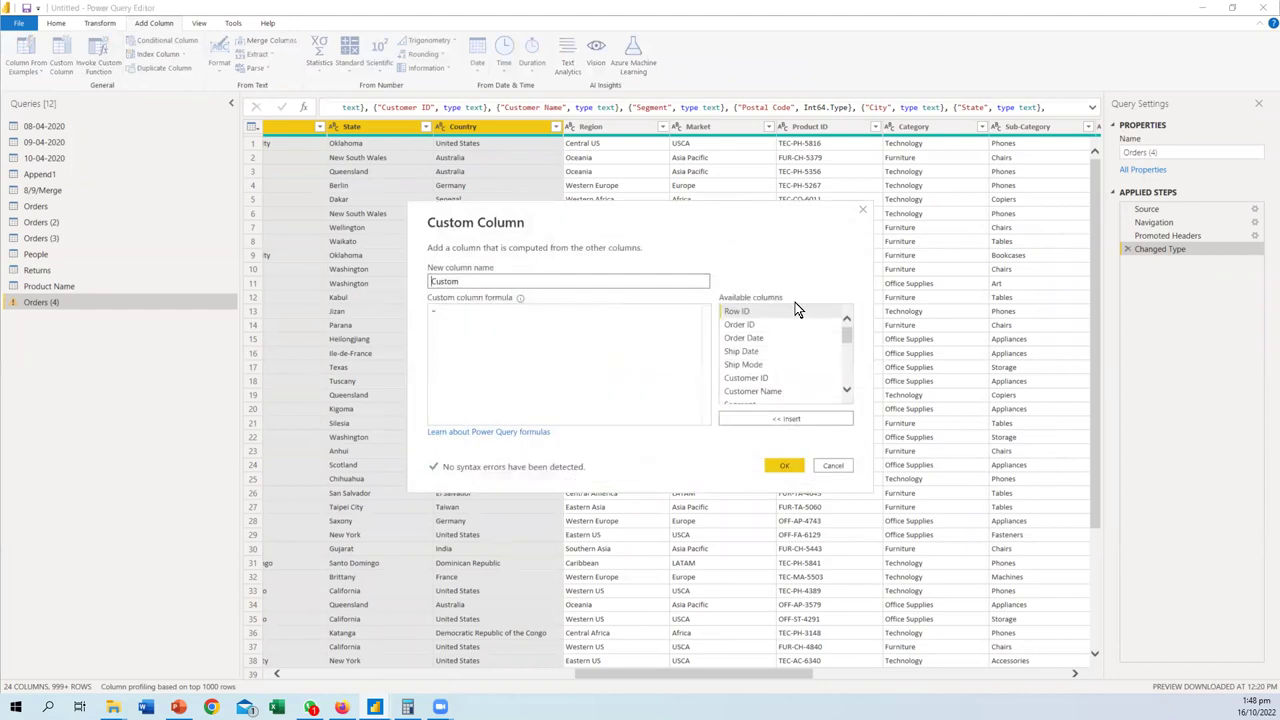
- Build the formula = Table.AddColumn [Region] [Country] [State] [City] with autocomplete
{"action": "left_click", "coordinate": [504, 317]}
{"action": "type", "text": "t"}
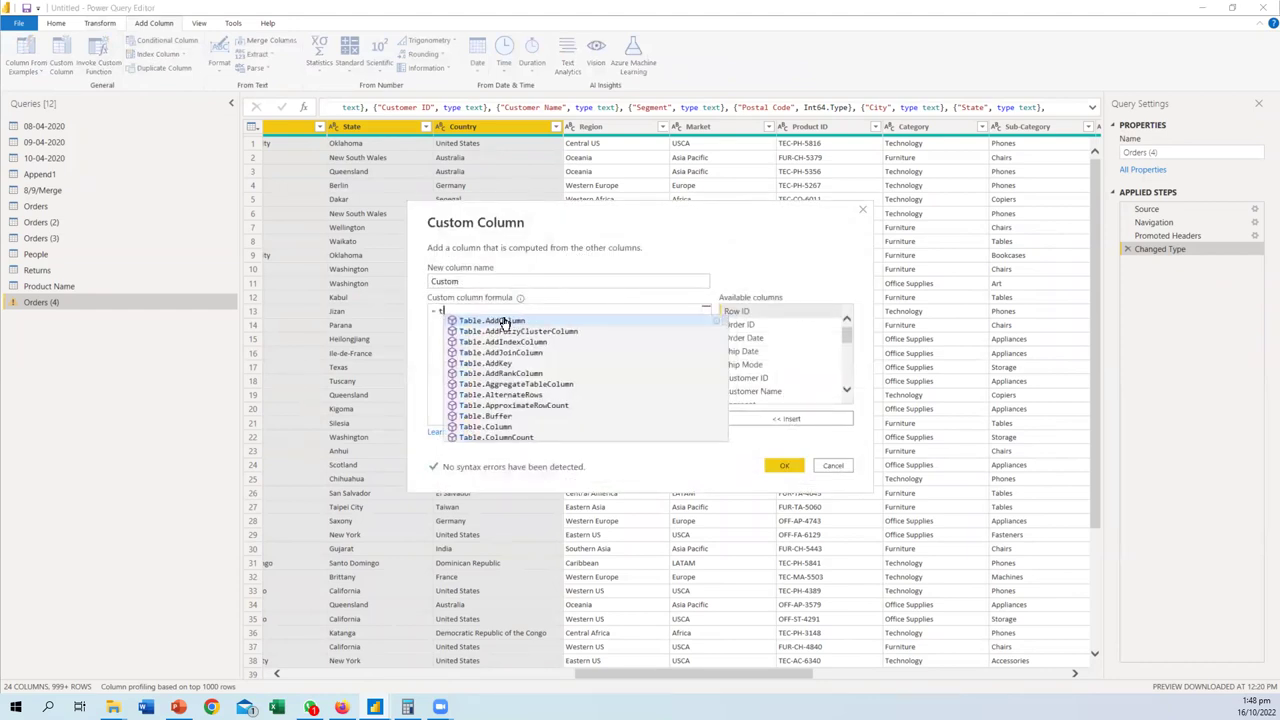
{"action": "type", "text": "abl"}
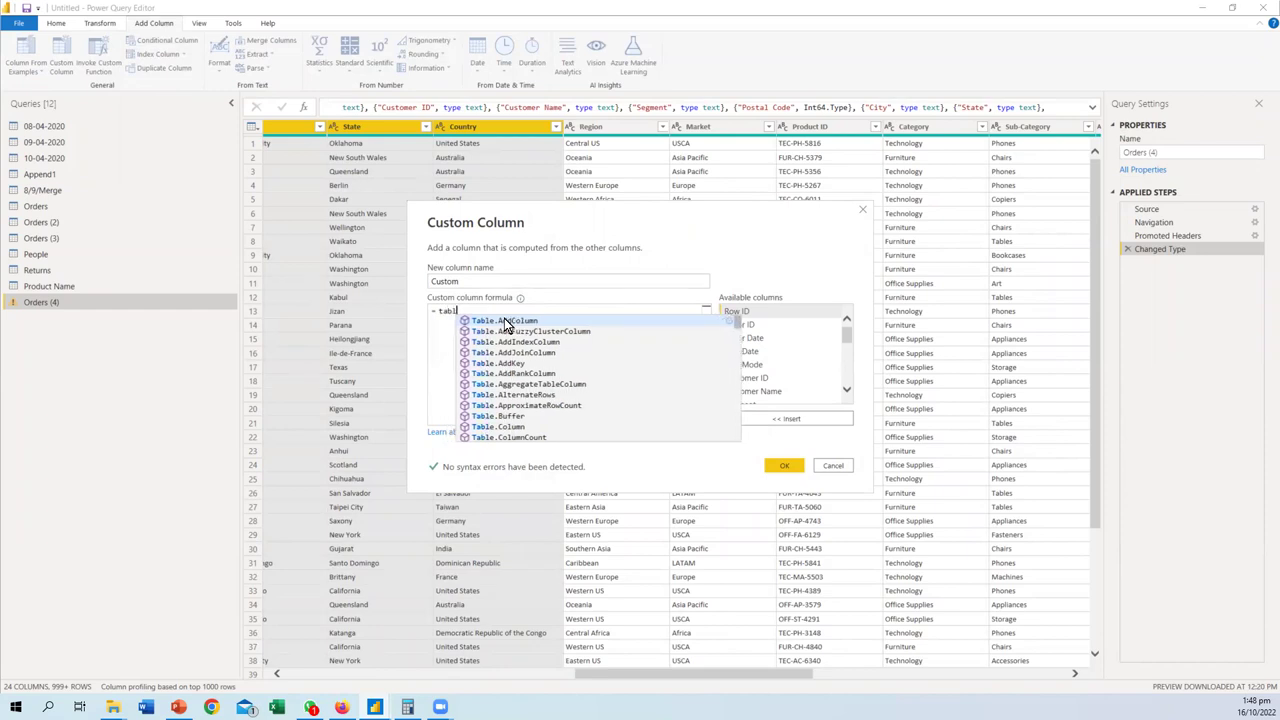
{"action": "type", "text": "e.add"}
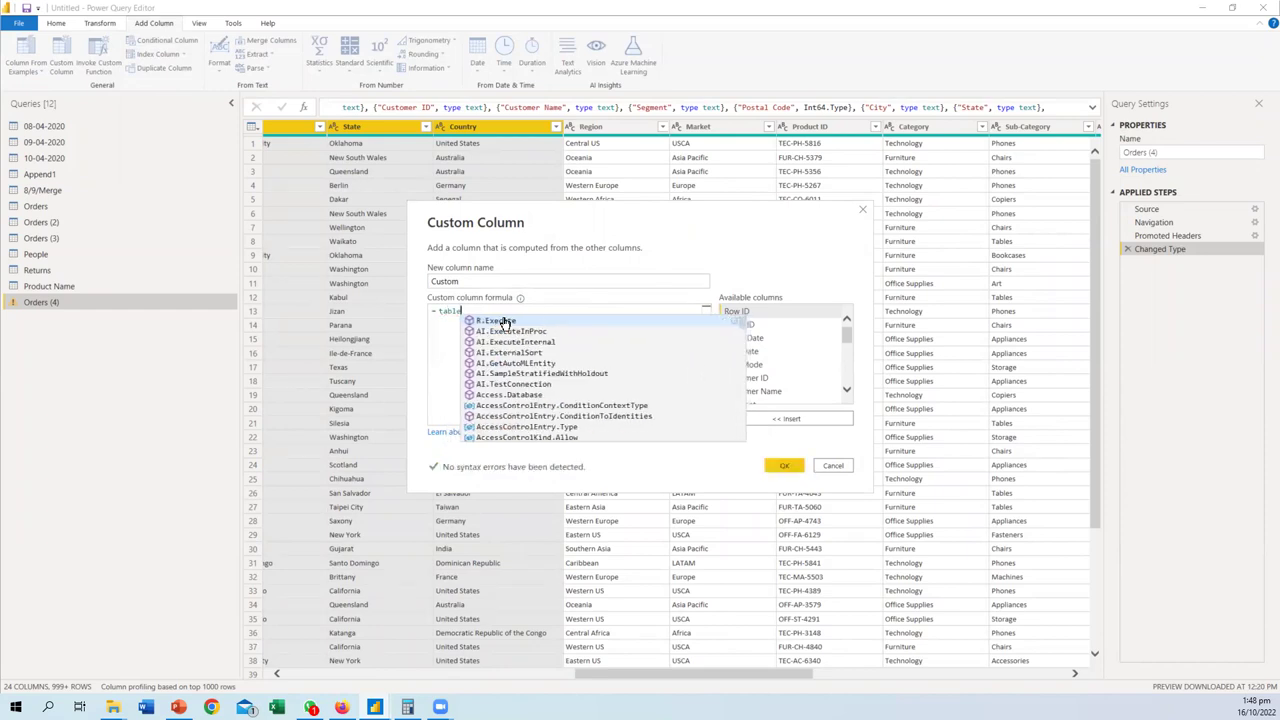
{"action": "key", "text": "Tab"}
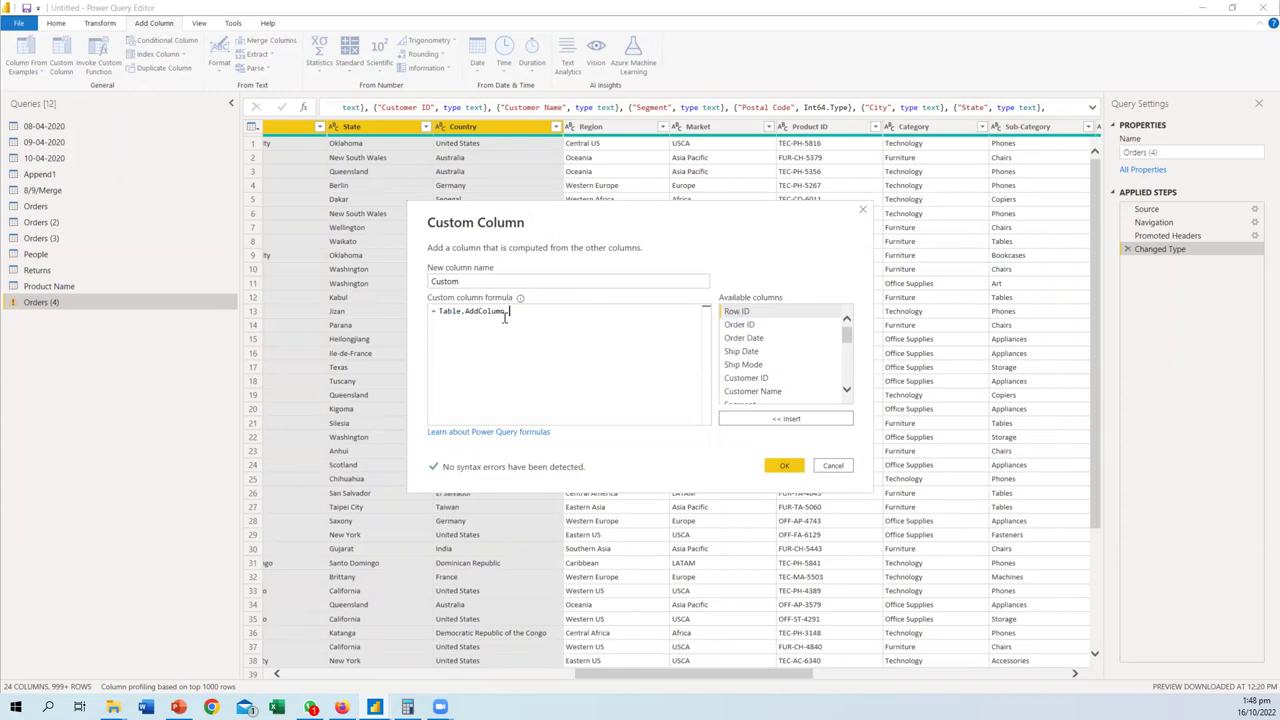
{"action": "type", "text": ".Reg"}
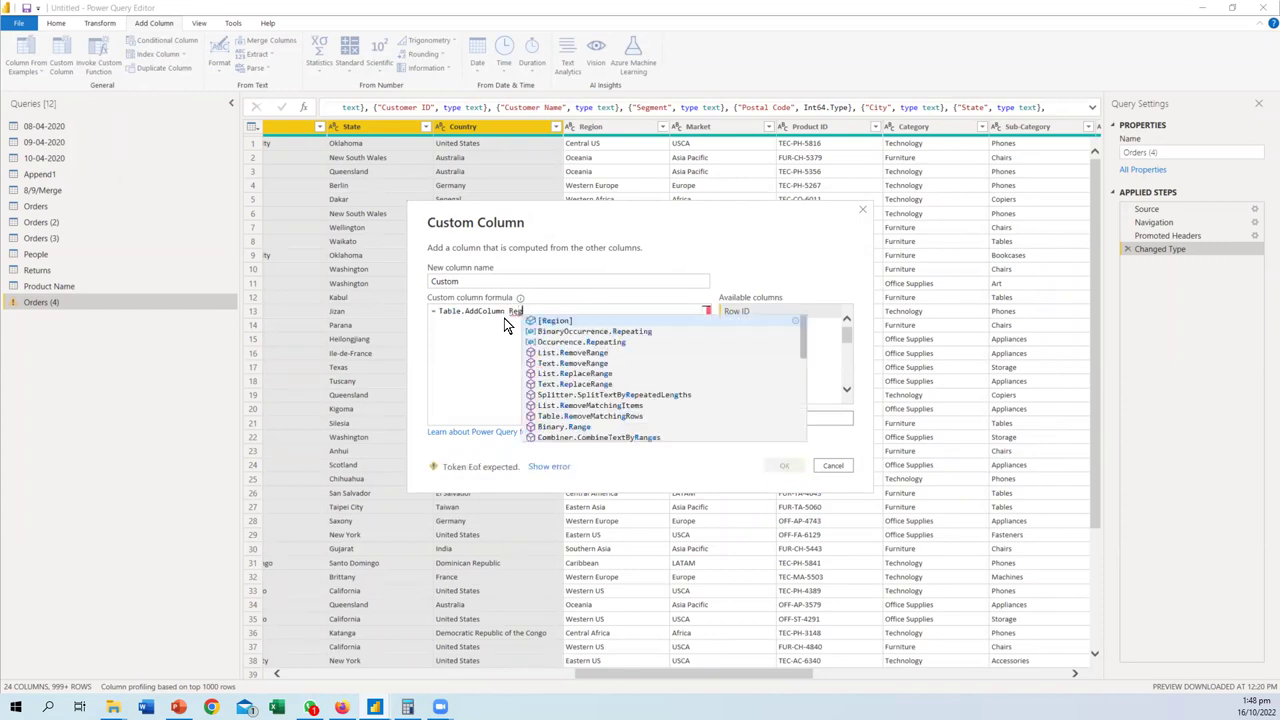
{"action": "key", "text": "Tab"}
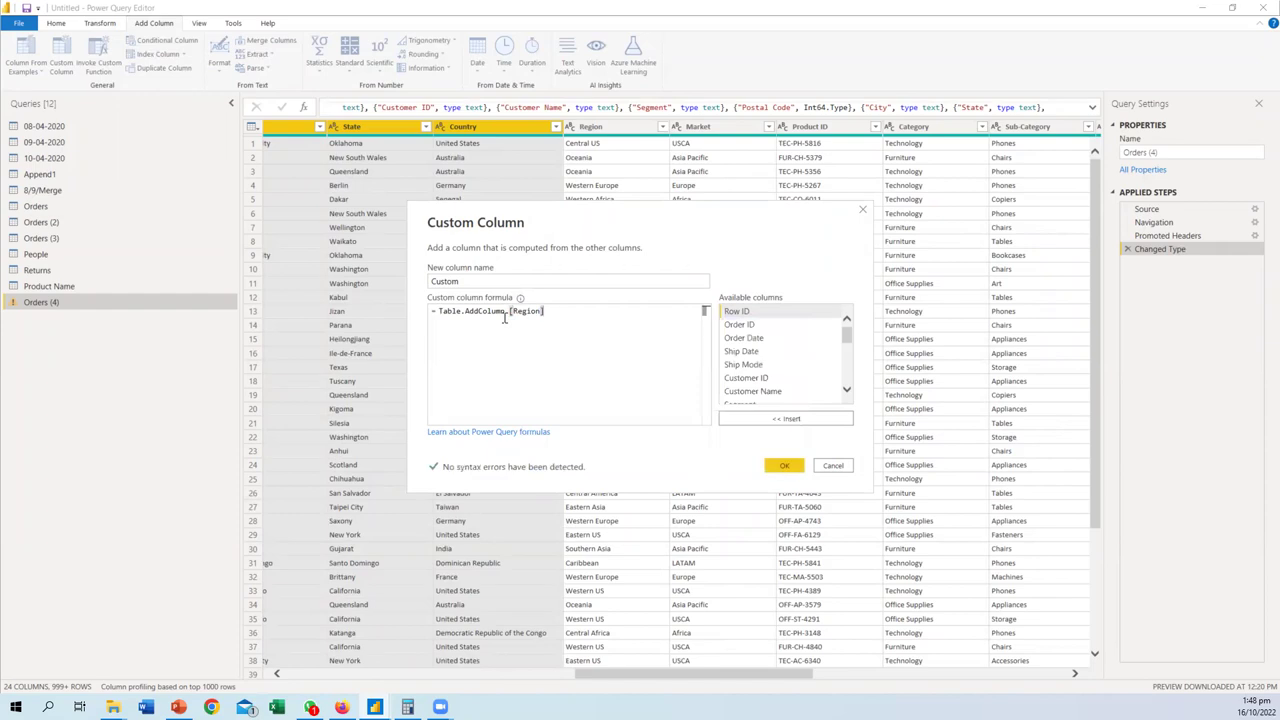
{"action": "type", "text": "["}
{"action": "type", "text": "Count"}
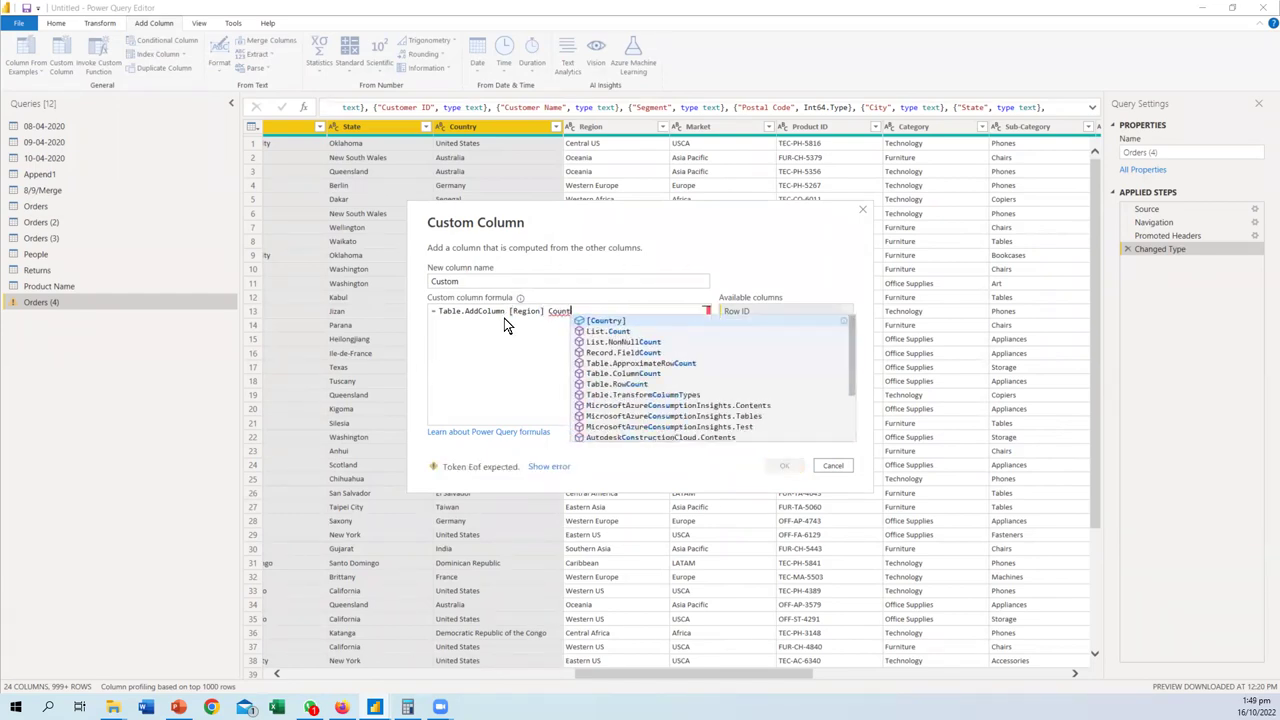
{"action": "key", "text": "Tab"}
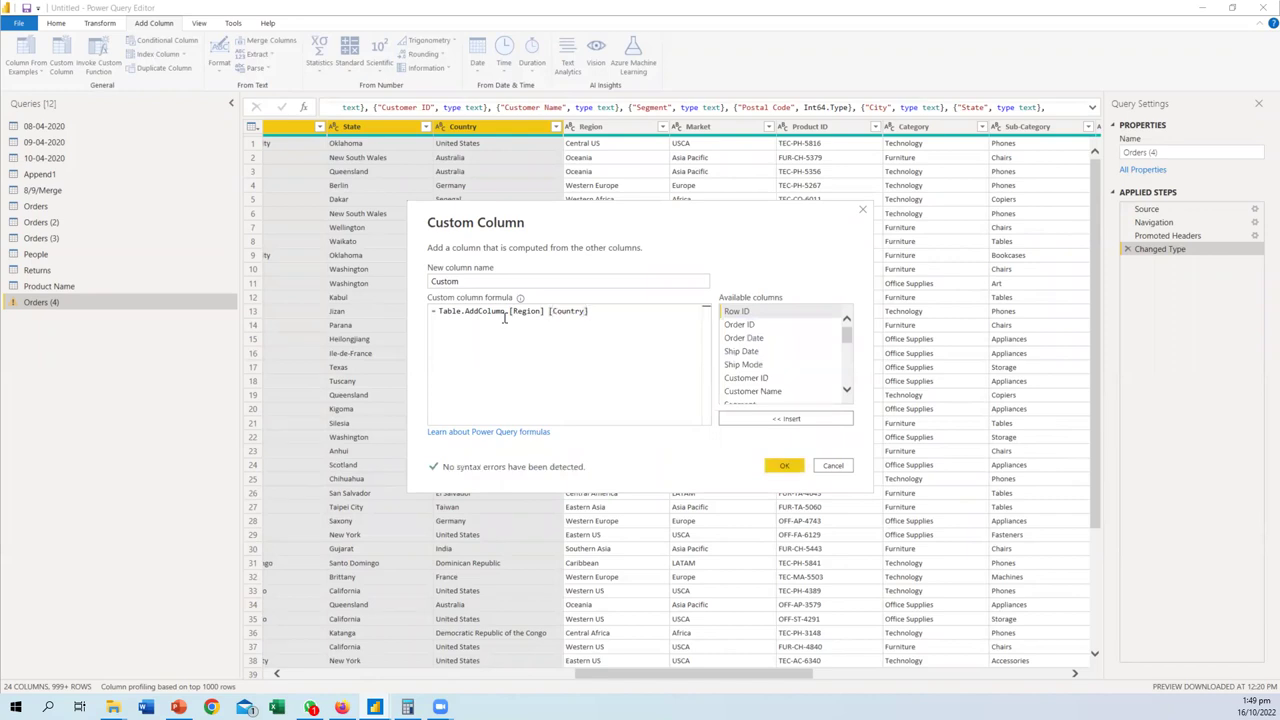
{"action": "type", "text": "[St"}
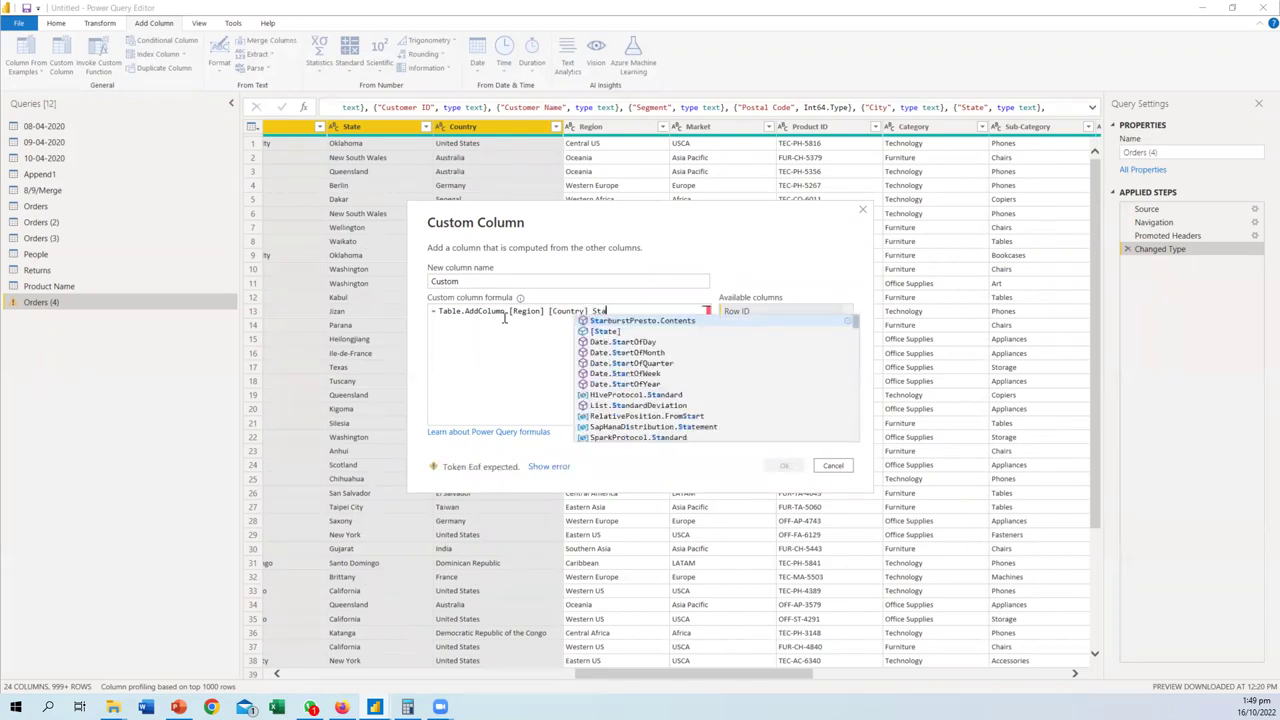
{"action": "key", "text": "Tab"}
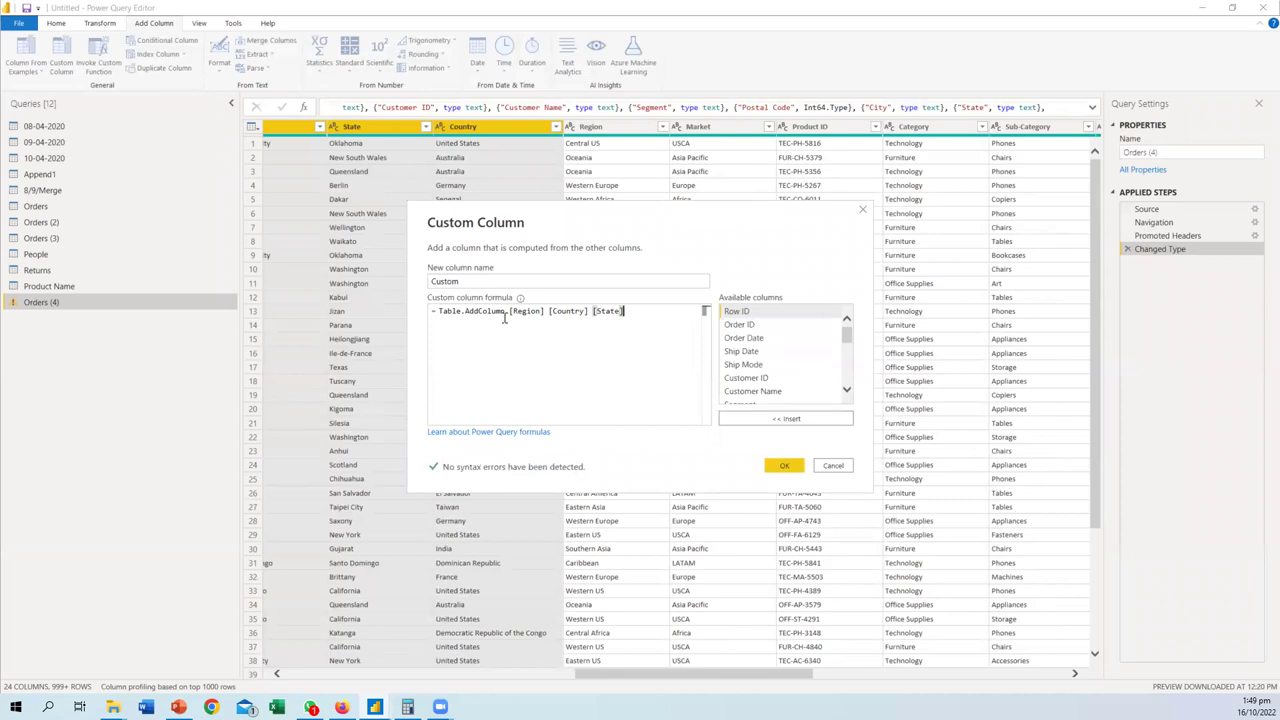
{"action": "type", "text": "C"}
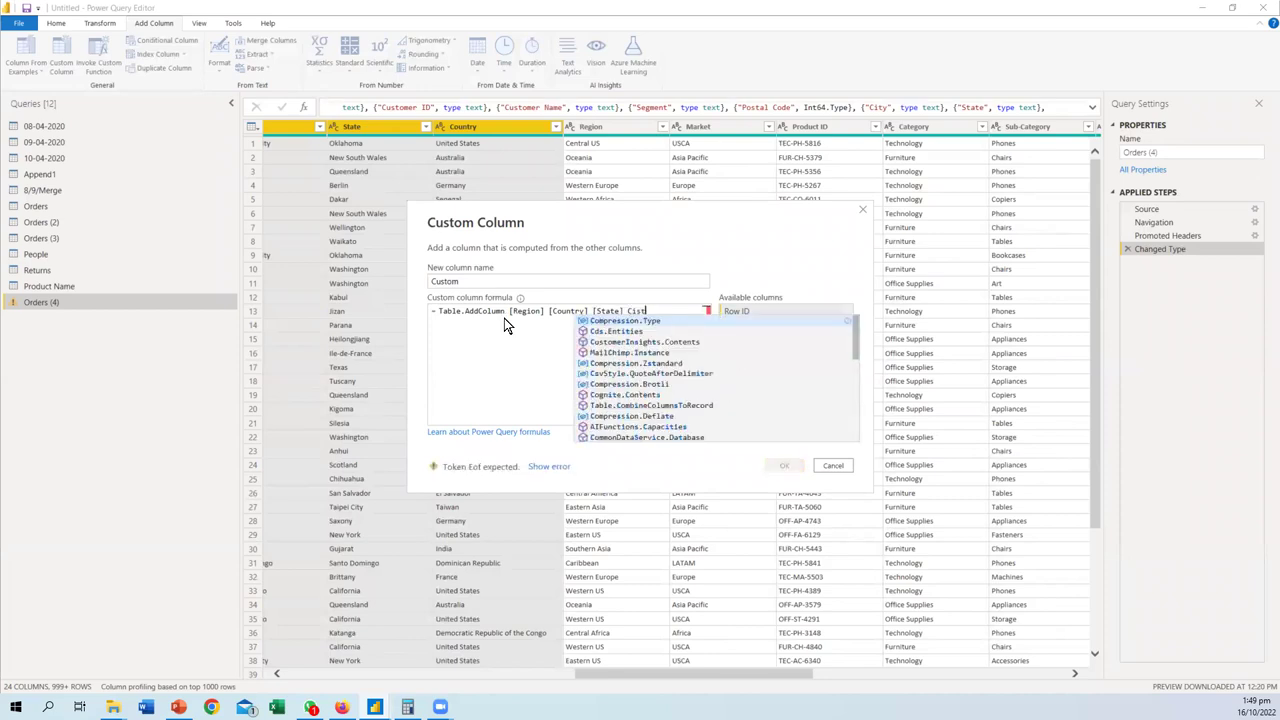
{"action": "type", "text": "ity"}
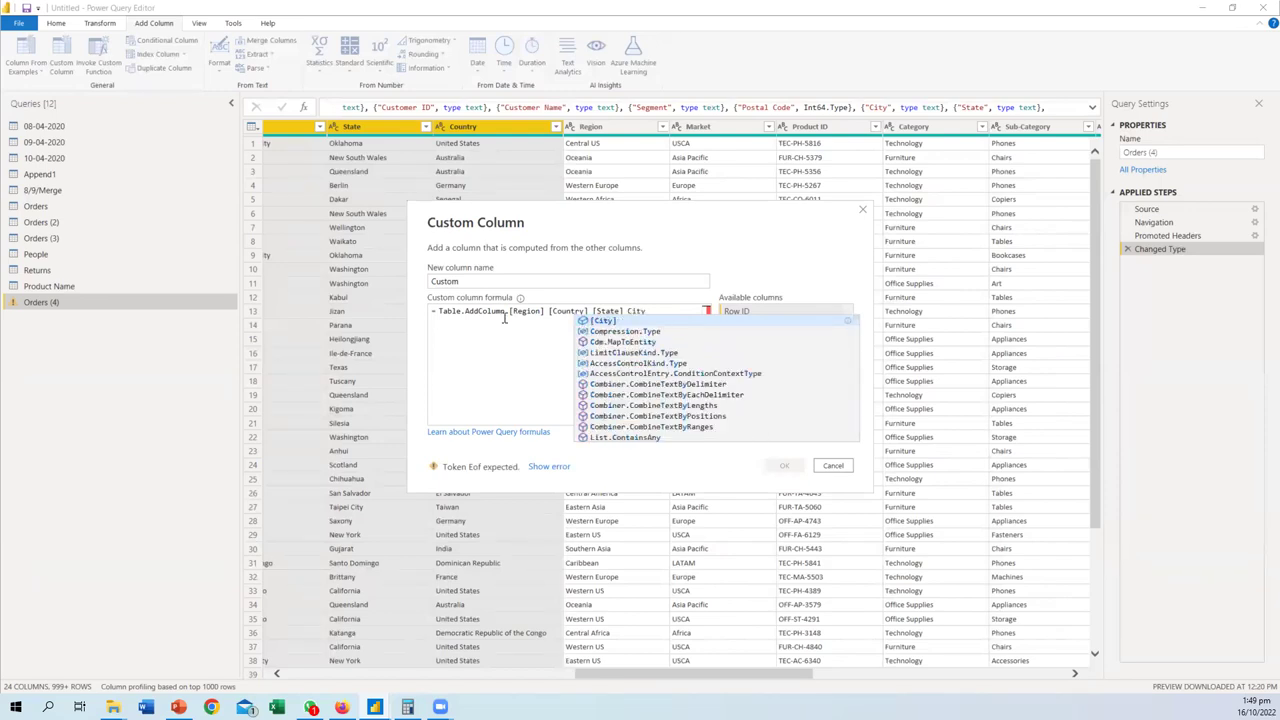
{"action": "key", "text": "Tab"}
{"action": "key", "text": "Left"}
{"action": "key", "text": "Left"}
{"action": "key", "text": "Left"}
{"action": "key", "text": "Left"}
{"action": "key", "text": "Left"}
{"action": "key", "text": "Left"}
{"action": "key", "text": "Left"}
{"action": "key", "text": "Left"}
{"action": "key", "text": "Left"}
{"action": "key", "text": "Left"}
{"action": "key", "text": "Left"}
{"action": "key", "text": "Left"}
{"action": "key", "text": "Left"}
{"action": "key", "text": "Left"}
{"action": "key", "text": "Left"}
{"action": "key", "text": "Left"}
{"action": "key", "text": "Left"}
{"action": "key", "text": "Left"}
{"action": "key", "text": "Left"}
{"action": "key", "text": "Left"}
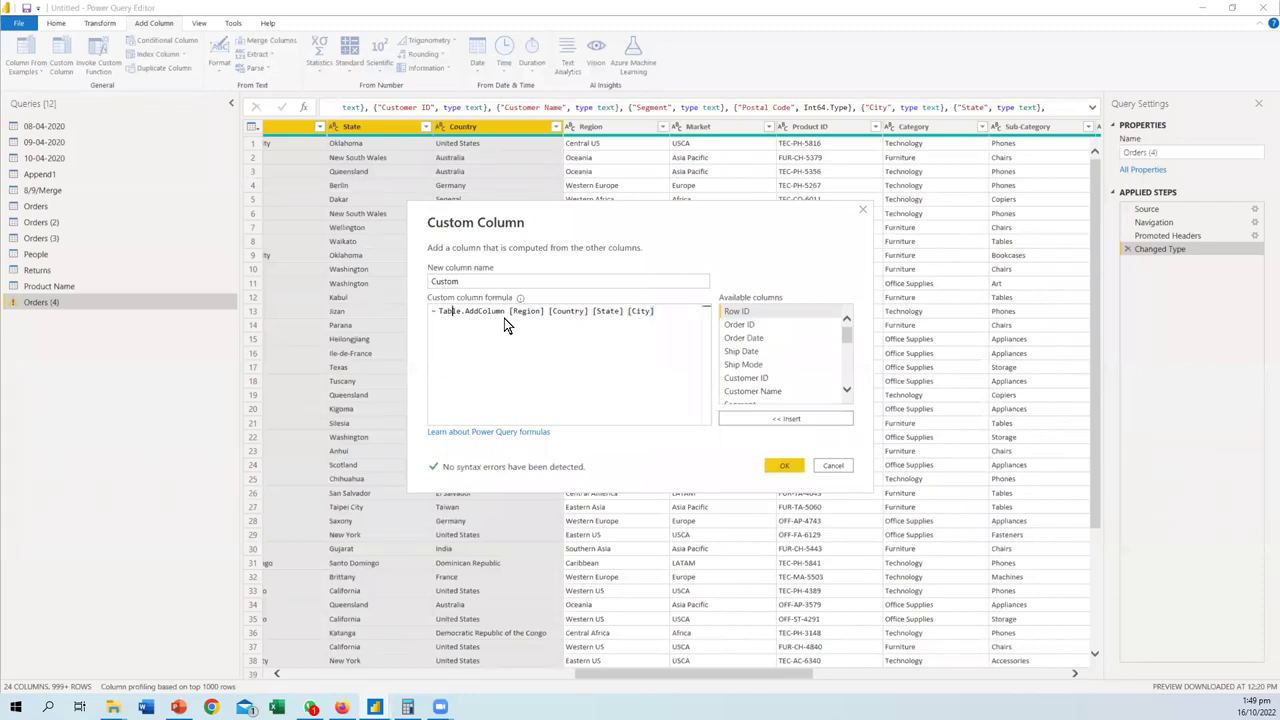
- Add the custom column, then rewrite Table.AddColumn as Create in the formula bar
{"action": "left_click", "coordinate": [785, 466]}
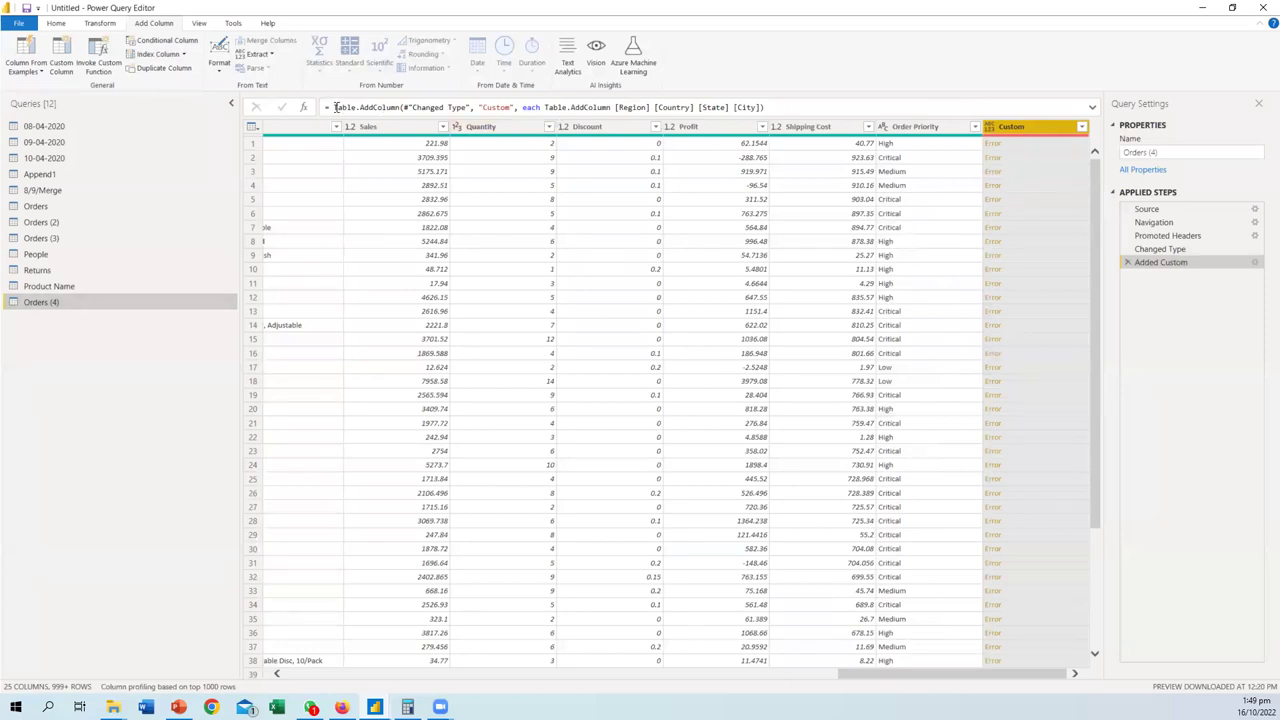
{"action": "left_click_drag", "start_coordinate": [336, 107], "coordinate": [400, 110]}
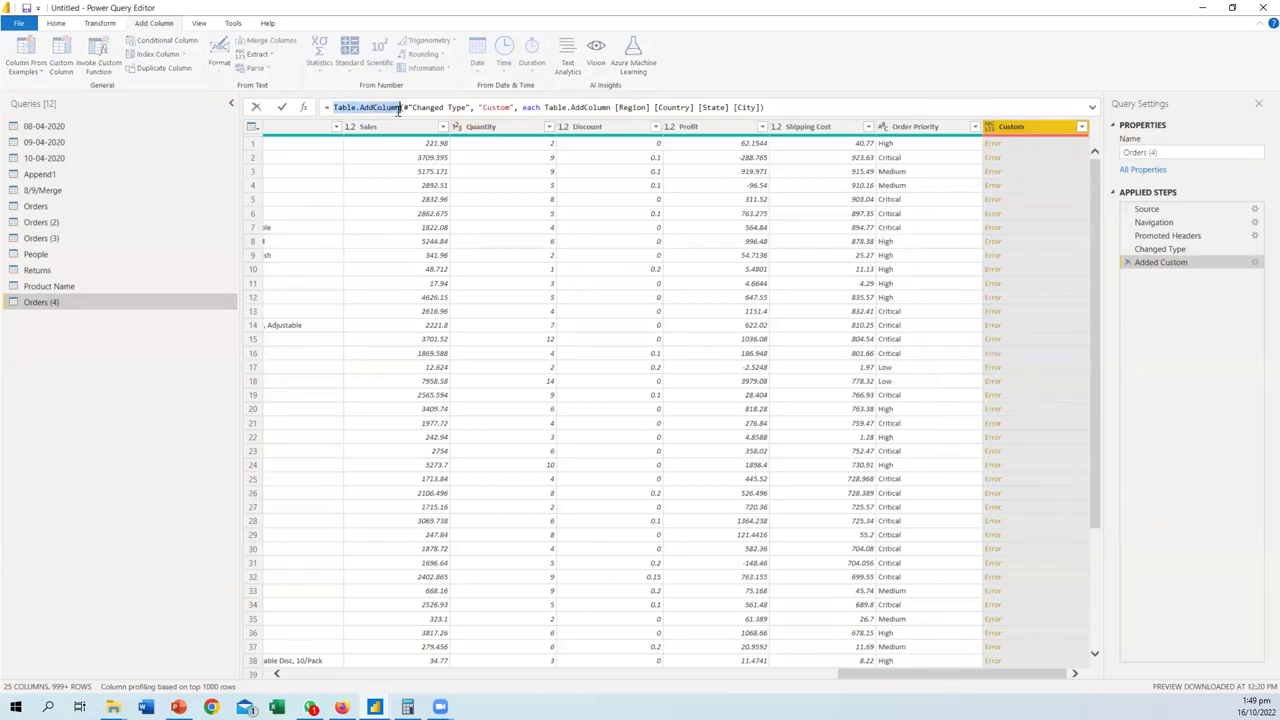
{"action": "key", "text": "BackSpace"}
{"action": "type", "text": "Add"}
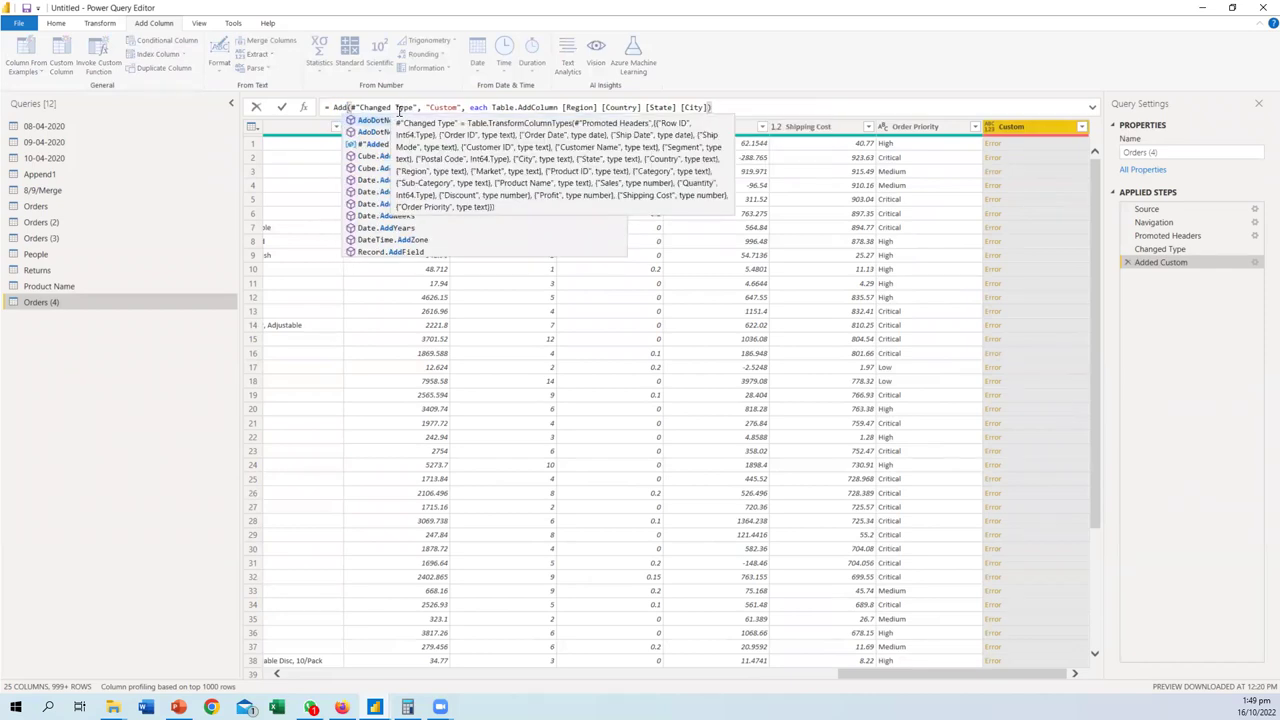
{"action": "key", "text": "BackSpace"}
{"action": "key", "text": "BackSpace"}
{"action": "key", "text": "BackSpace"}
{"action": "type", "text": "Create"}
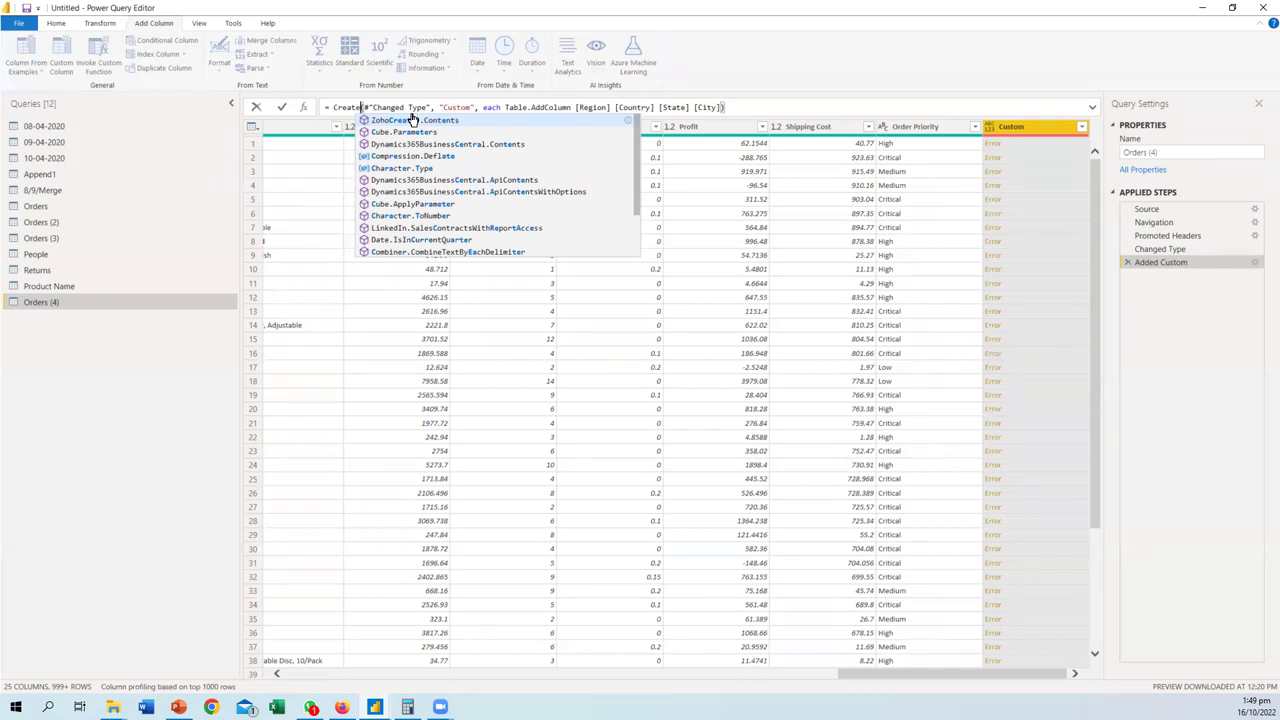
- Commit the Create formula, then delete the failing Added Custom step
{"action": "left_click", "coordinate": [537, 9]}
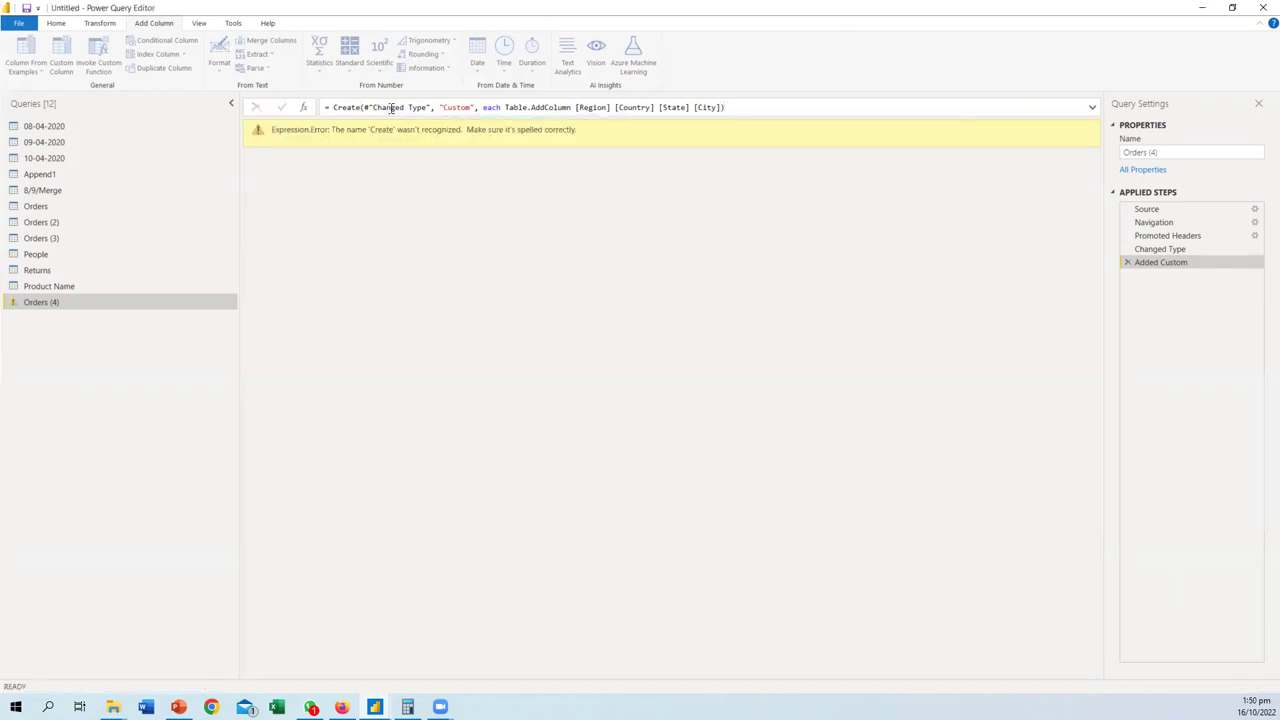
{"action": "left_click", "coordinate": [1127, 262]}
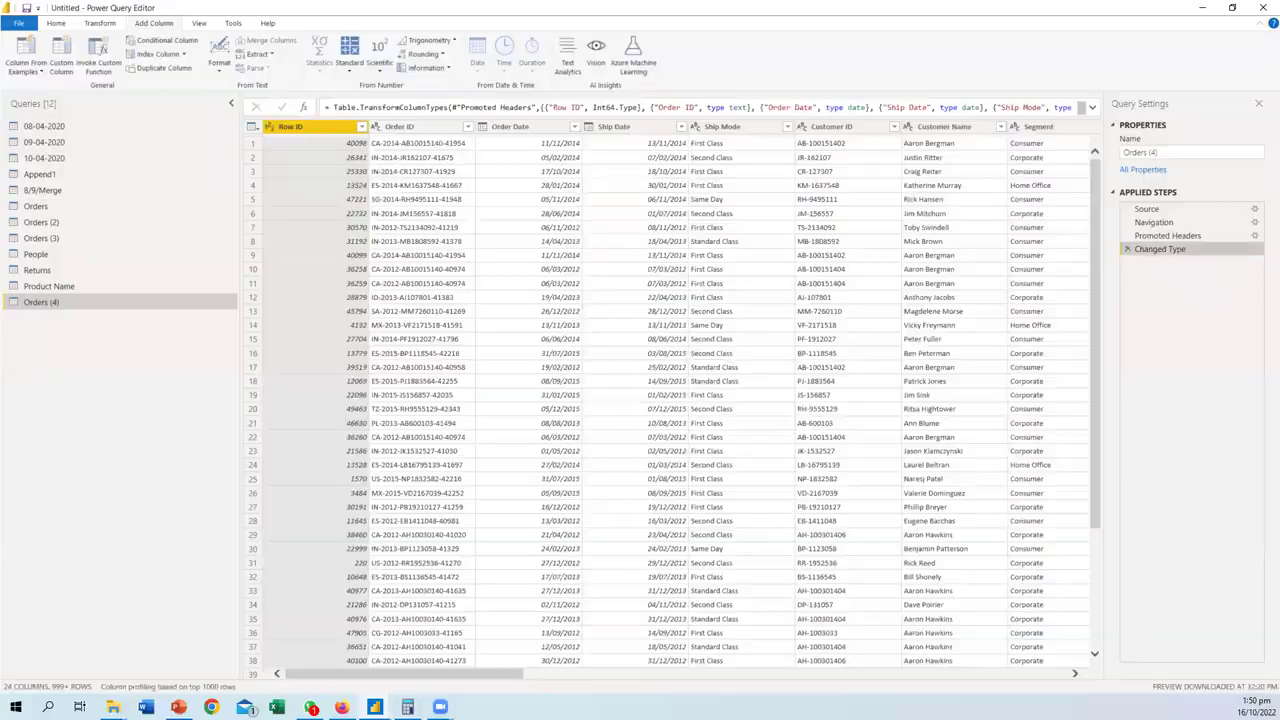
{"action": "left_click", "coordinate": [341, 707]}
- Google 'M Code to create new table' in a new Firefox tab
{"action": "left_click", "coordinate": [163, 15]}
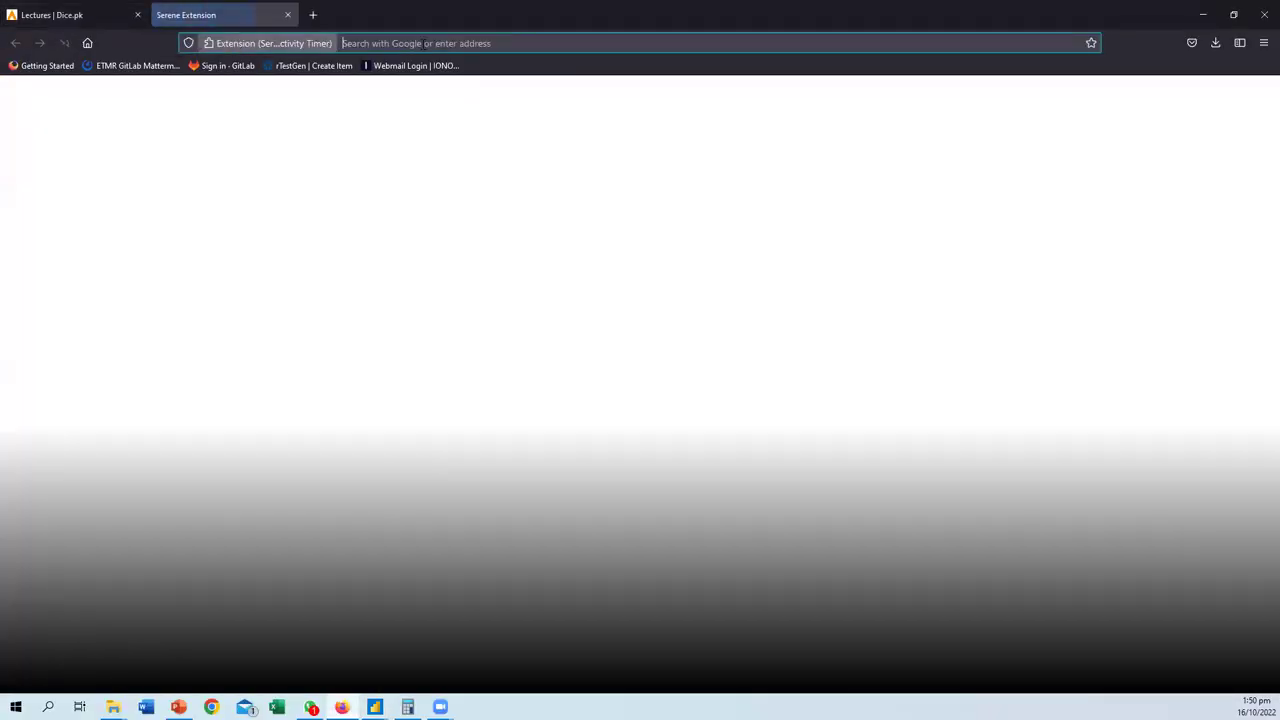
{"action": "type", "text": "google.com"}
{"action": "key", "text": "Return"}
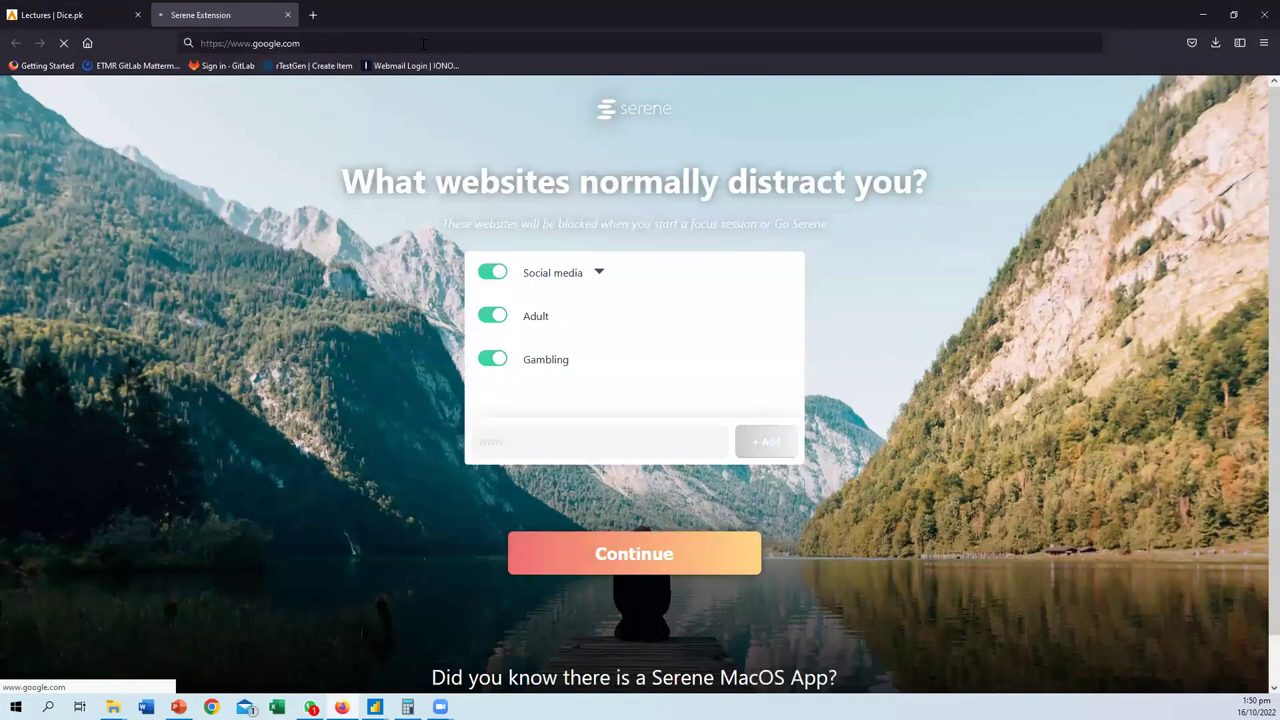
{"action": "type", "text": "M Code to crar"}
{"action": "key", "text": "BackSpace"}
{"action": "key", "text": "BackSpace"}
{"action": "type", "text": "eate new table"}
{"action": "key", "text": "Return"}
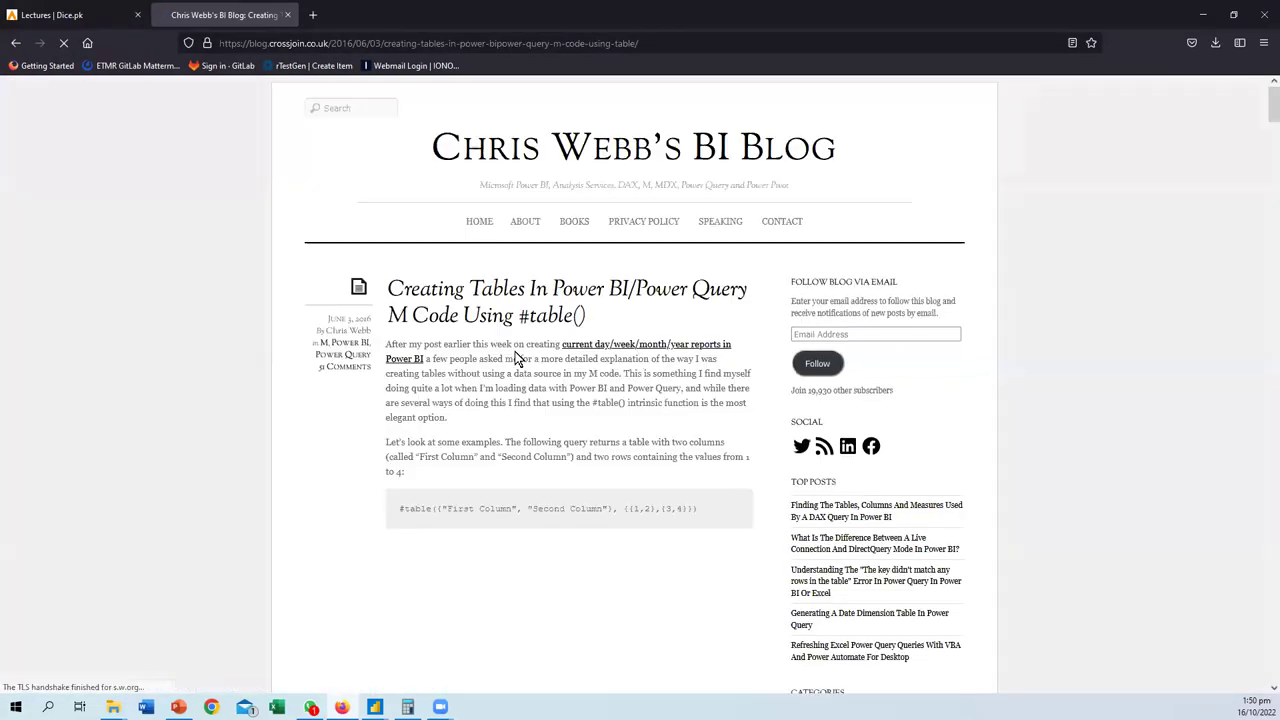
- Read through the #table() blog article, then return to Power Query Editor
{"action": "scroll", "coordinate": [516, 357], "scroll_direction": "down", "scroll_amount": 2}
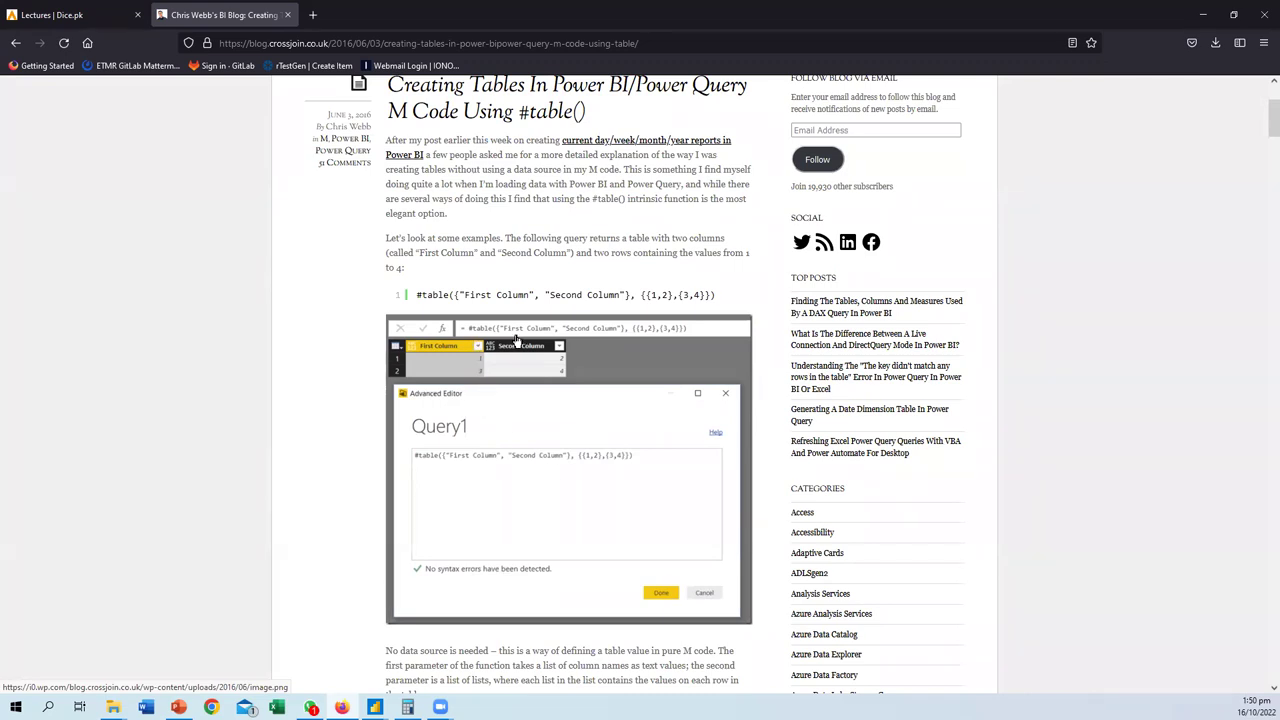
{"action": "scroll", "coordinate": [577, 486], "scroll_direction": "down", "scroll_amount": 5}
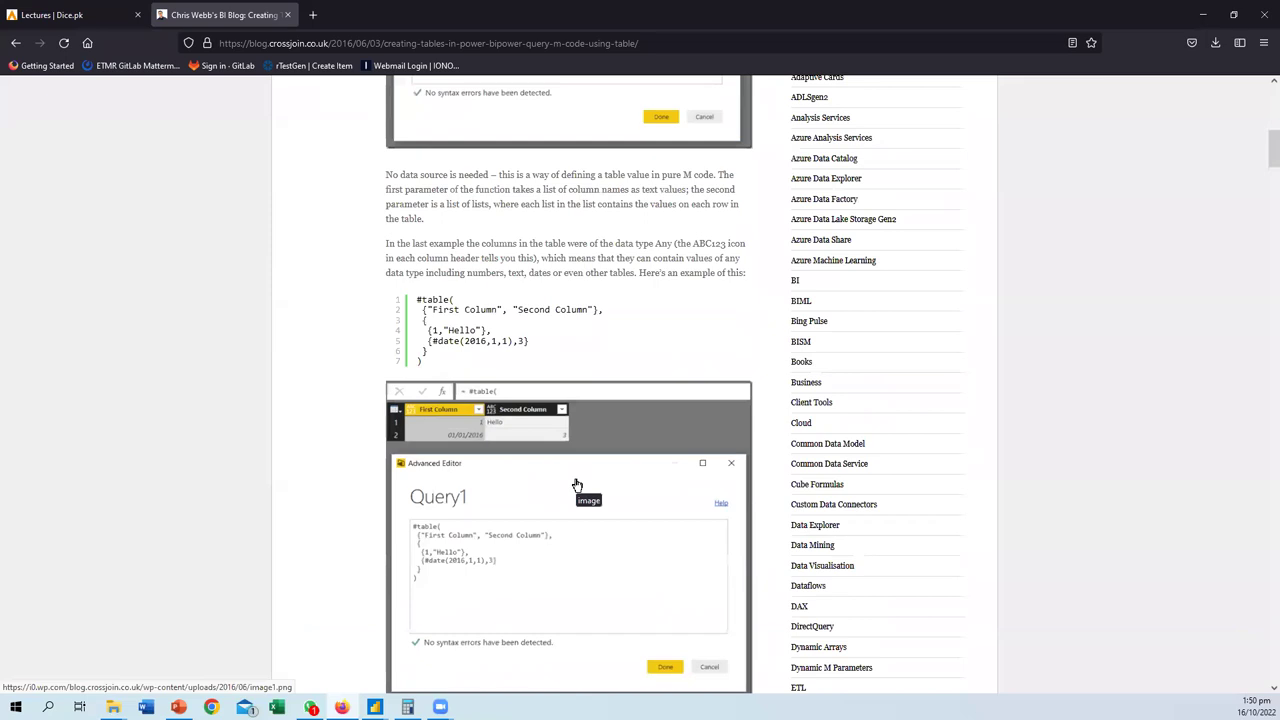
{"action": "scroll", "coordinate": [575, 485], "scroll_direction": "down", "scroll_amount": 6}
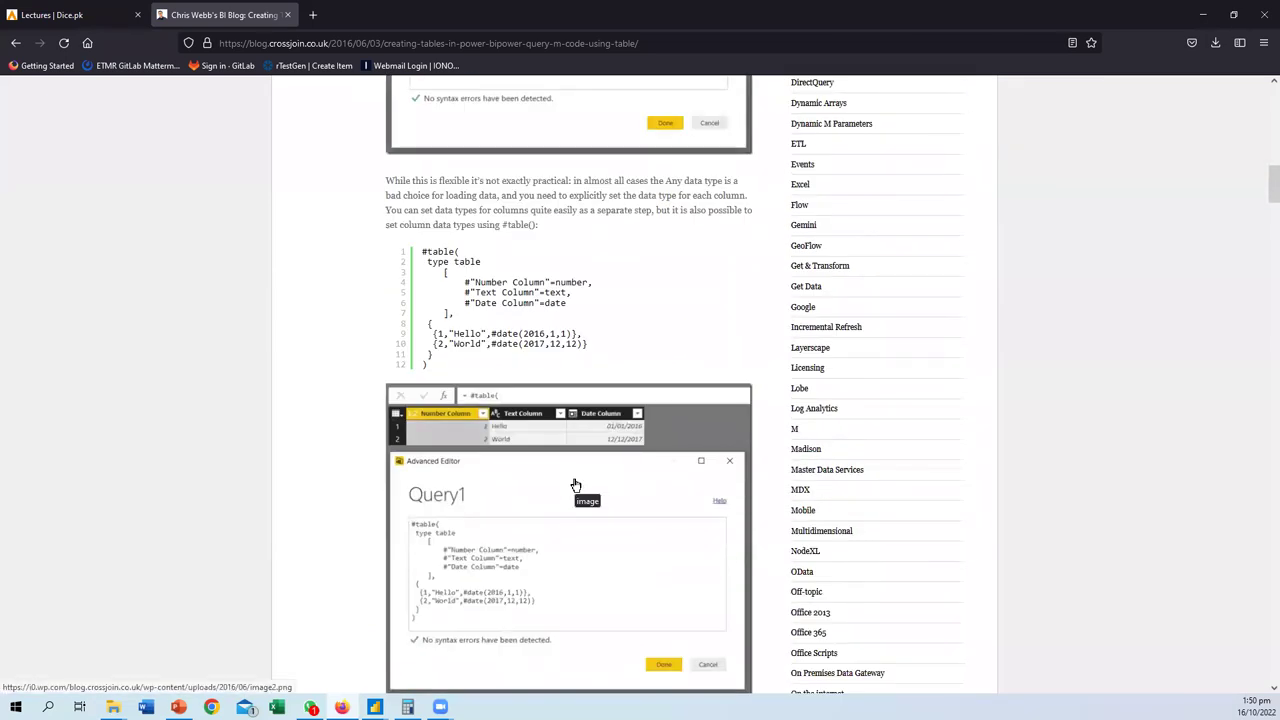
{"action": "scroll", "coordinate": [575, 485], "scroll_direction": "up", "scroll_amount": 10}
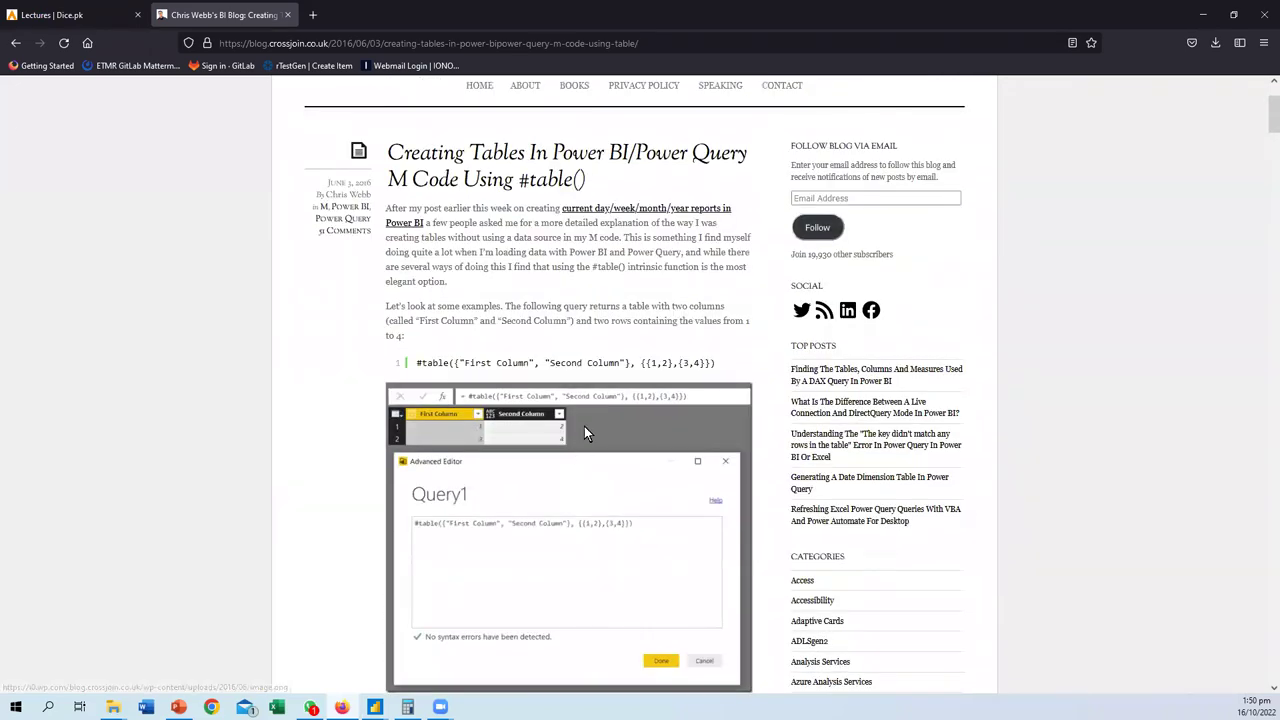
{"action": "scroll", "coordinate": [584, 426], "scroll_direction": "up", "scroll_amount": 2}
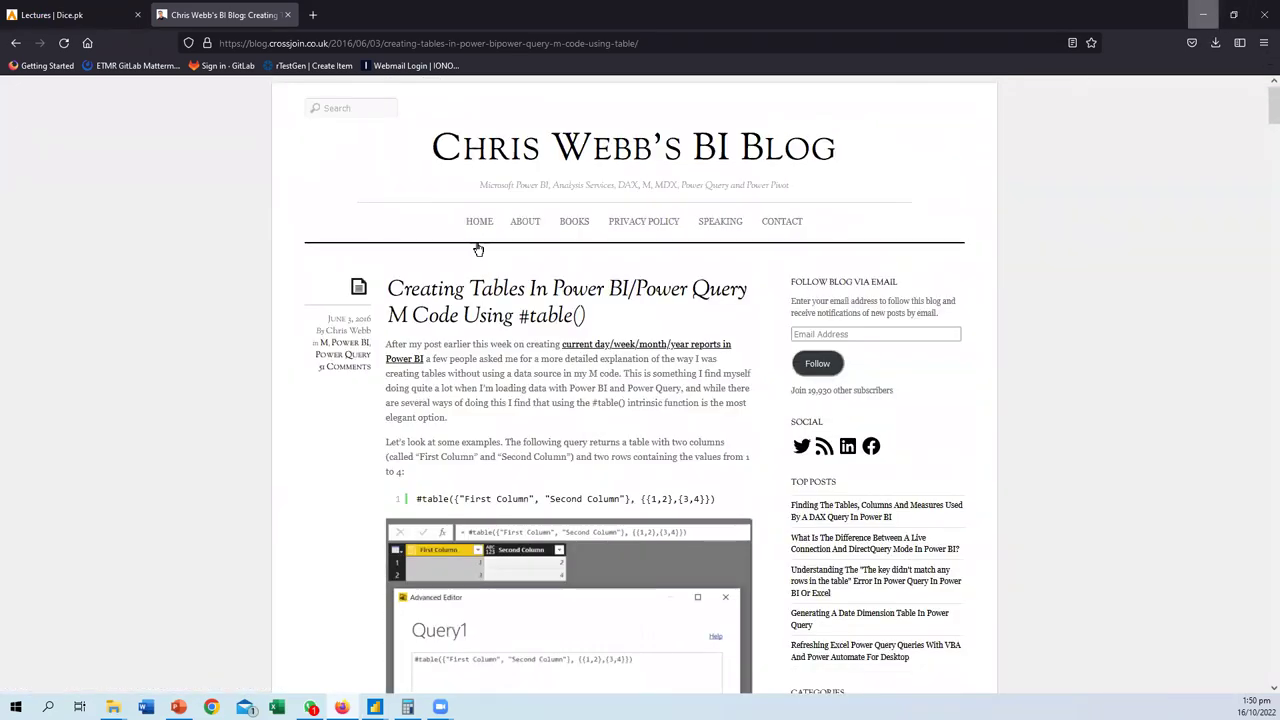
{"action": "key", "text": "alt+Tab"}
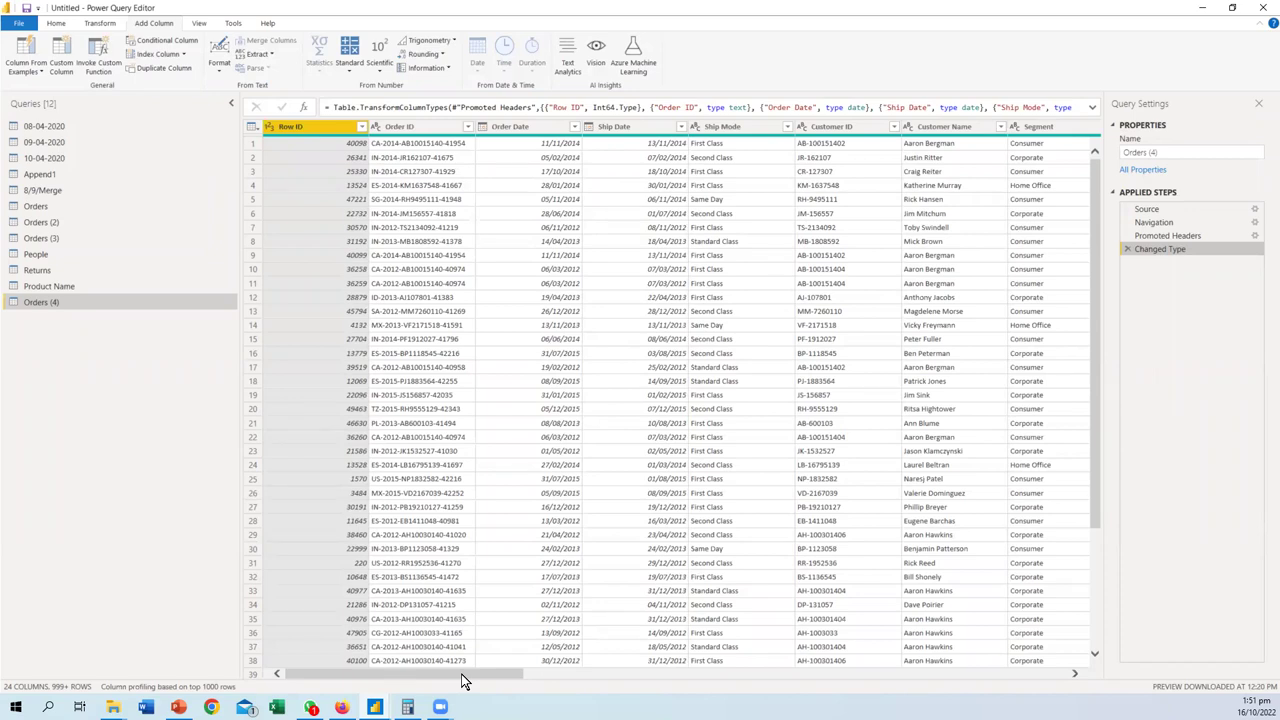
- Scroll across the Orders (4) columns, briefly starting and cancelling a conditional column
{"action": "left_click_drag", "start_coordinate": [463, 677], "coordinate": [521, 678]}
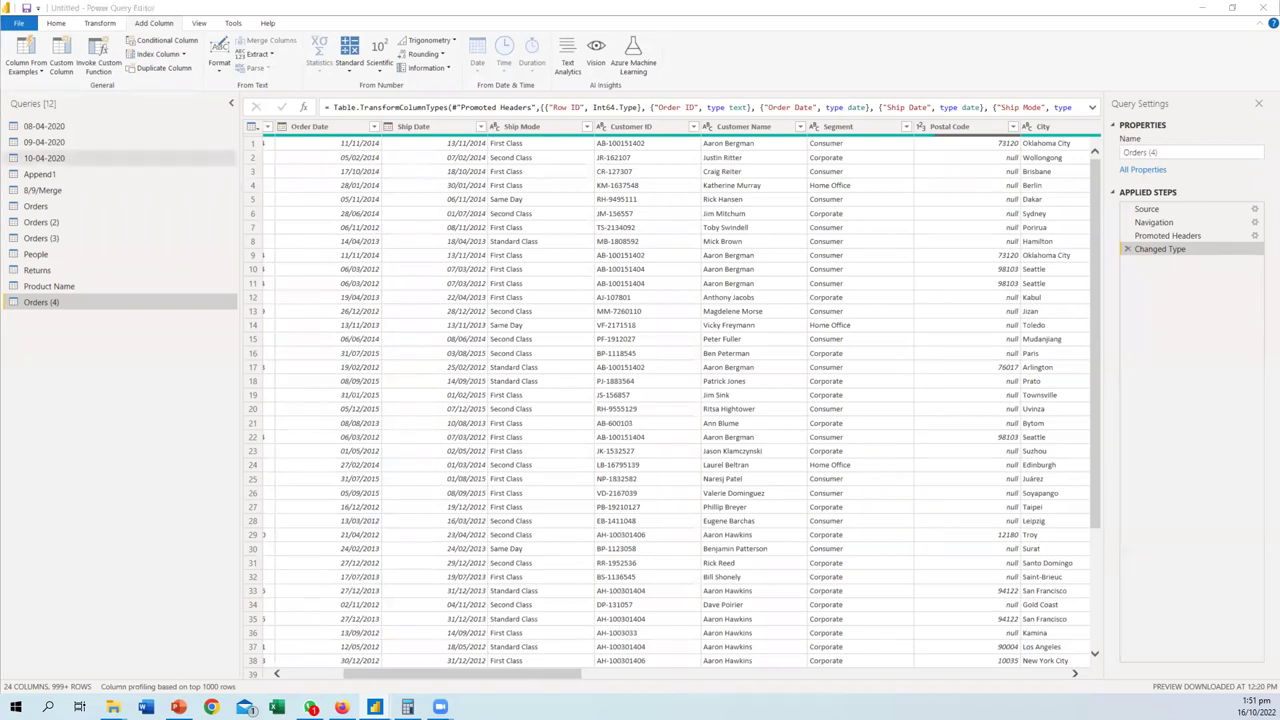
{"action": "left_click_drag", "start_coordinate": [520, 676], "coordinate": [440, 677]}
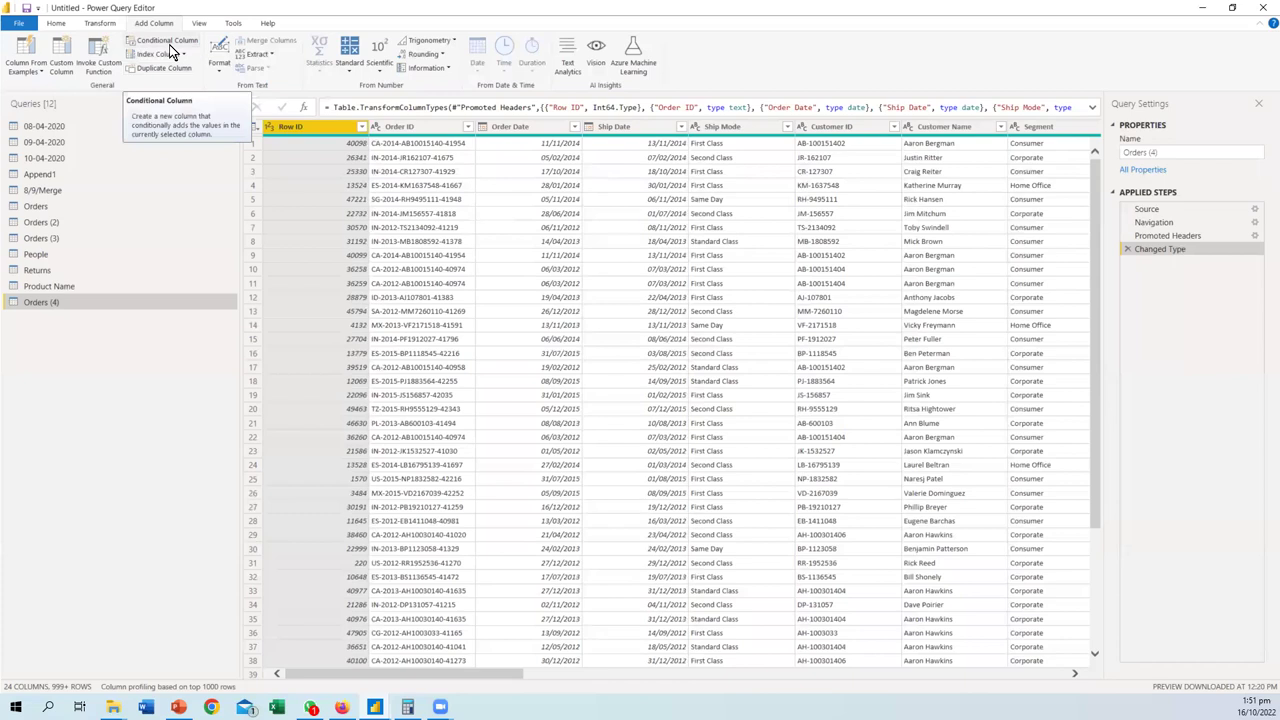
{"action": "left_click", "coordinate": [170, 50]}
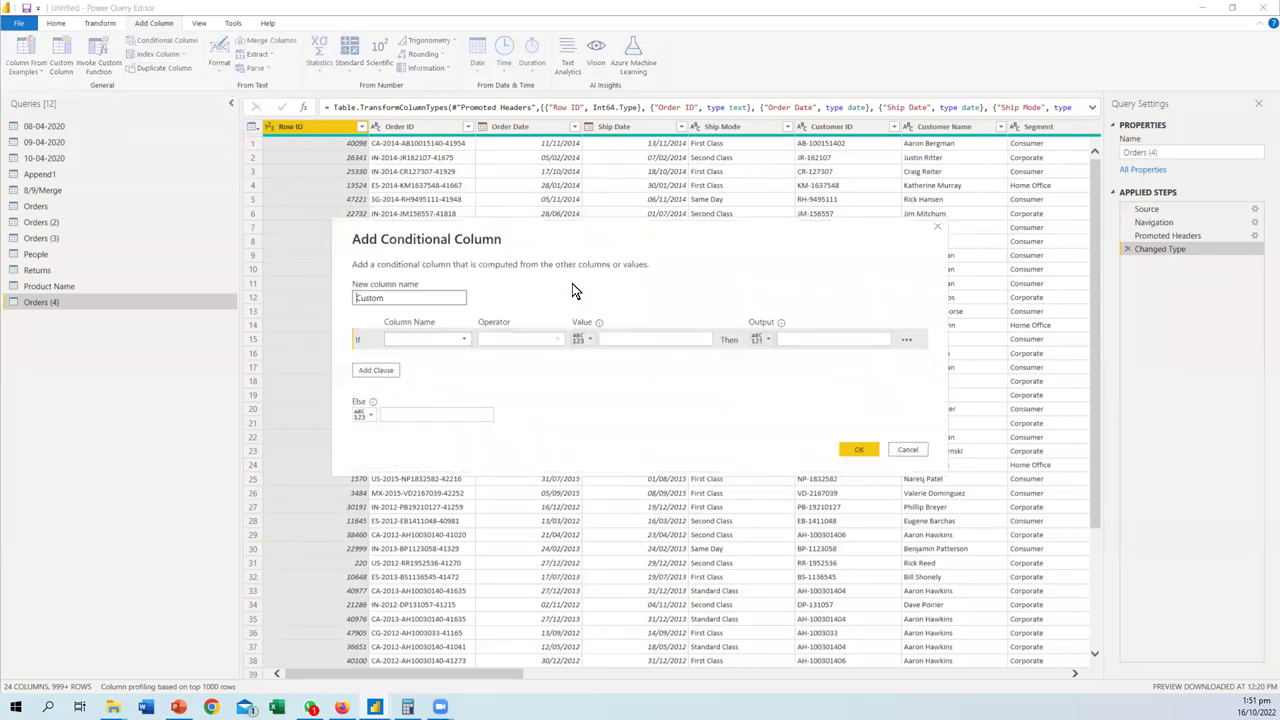
{"action": "left_click", "coordinate": [906, 449]}
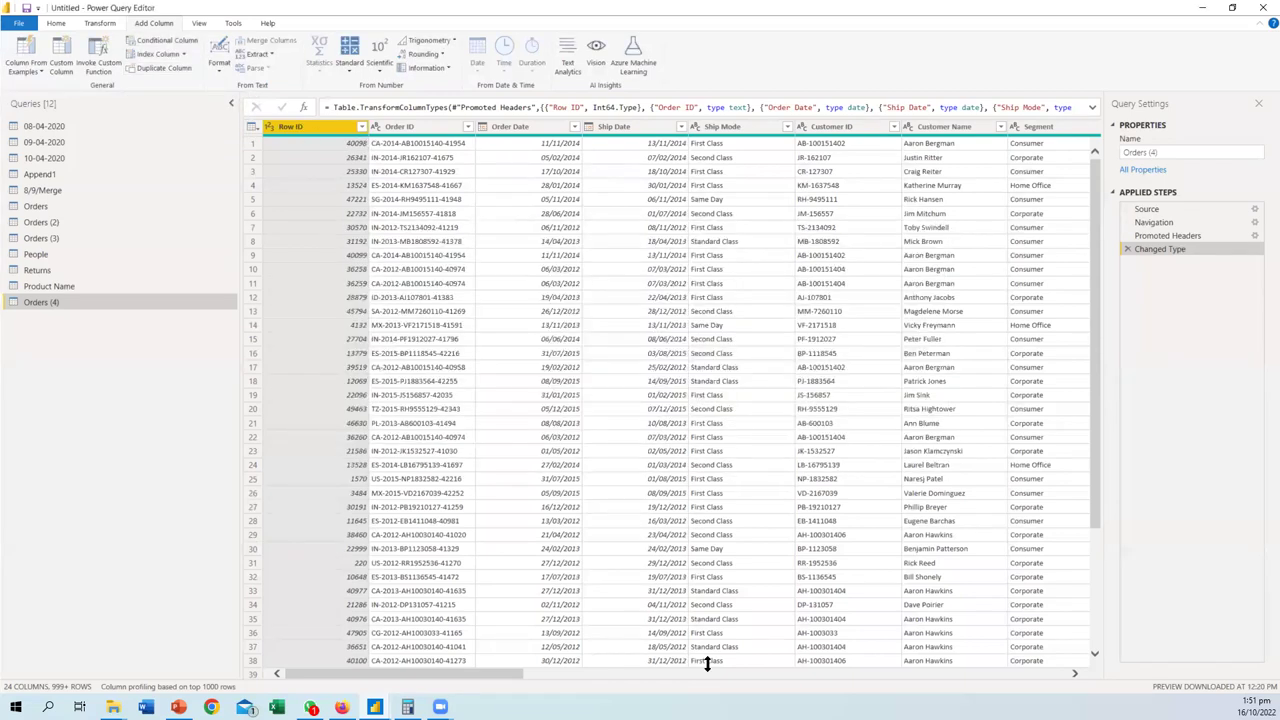
{"action": "left_click_drag", "start_coordinate": [503, 674], "coordinate": [800, 675]}
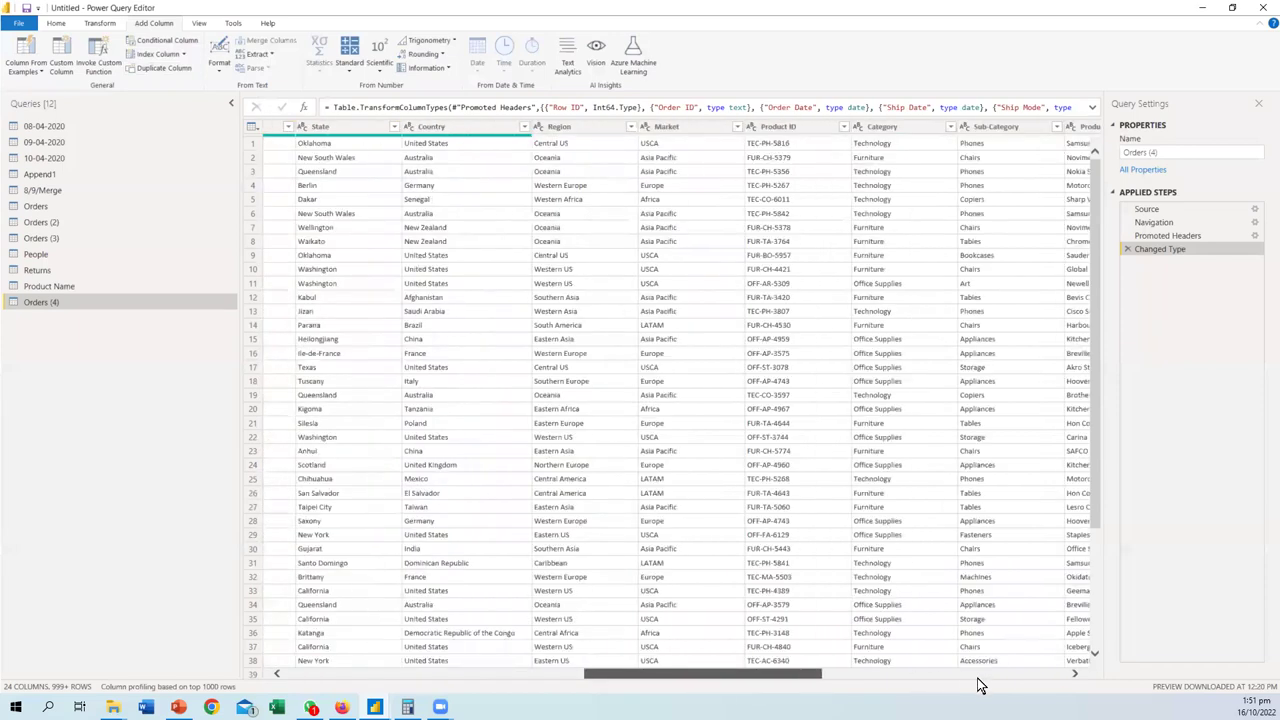
{"action": "left_click", "coordinate": [1042, 677]}
{"action": "left_click", "coordinate": [1068, 676]}
{"action": "left_click_drag", "start_coordinate": [940, 676], "coordinate": [619, 662]}
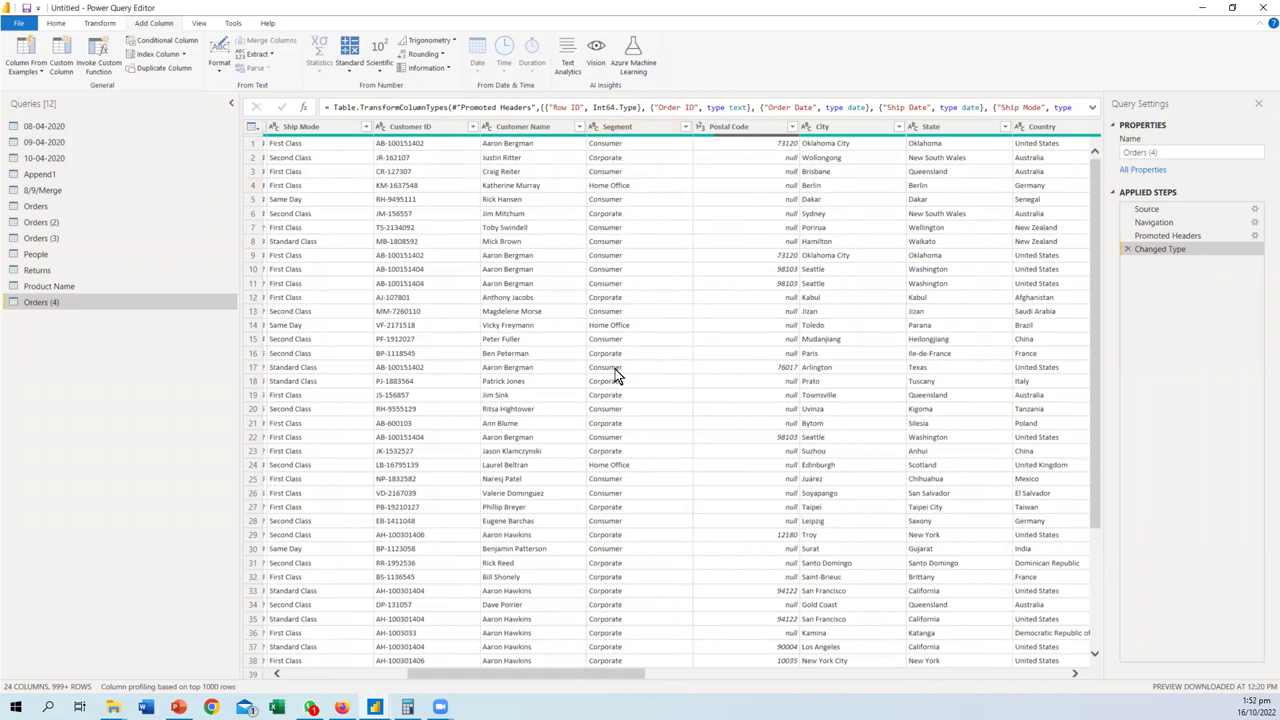
{"action": "left_click_drag", "start_coordinate": [567, 673], "coordinate": [611, 689]}
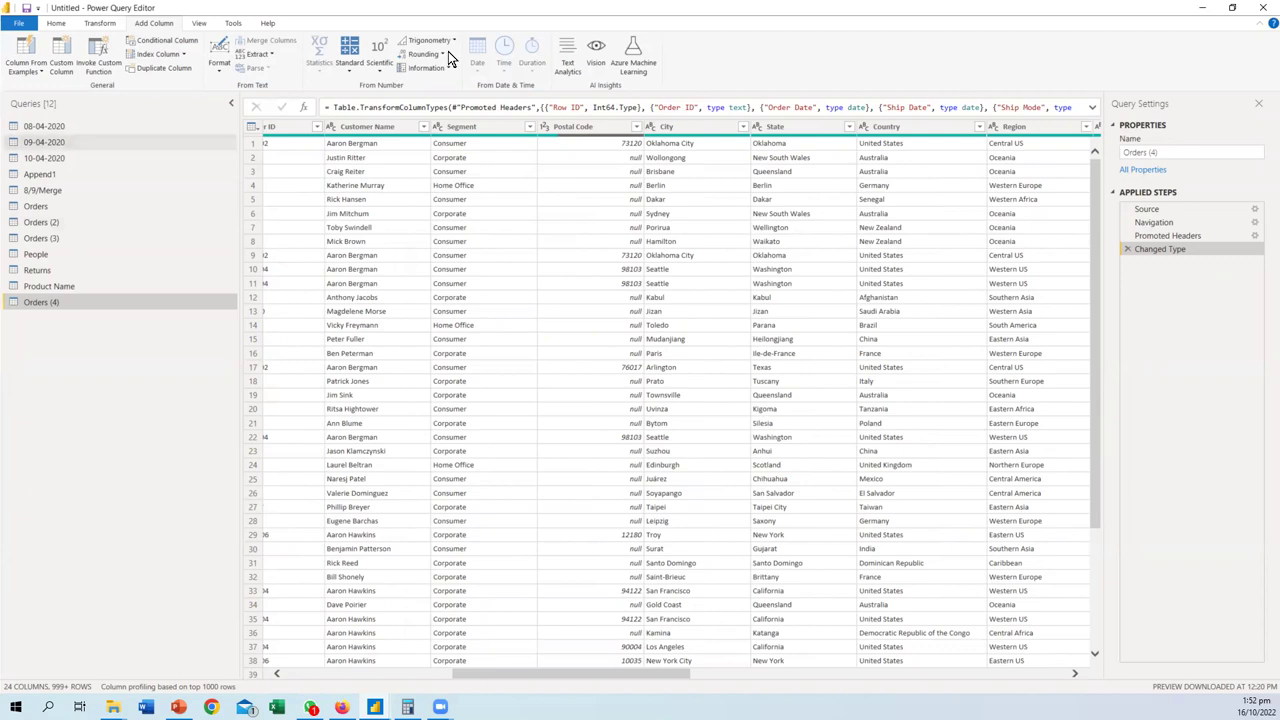
- Select the Segment column and open the Add Conditional Column dialog
{"action": "left_click", "coordinate": [480, 130]}
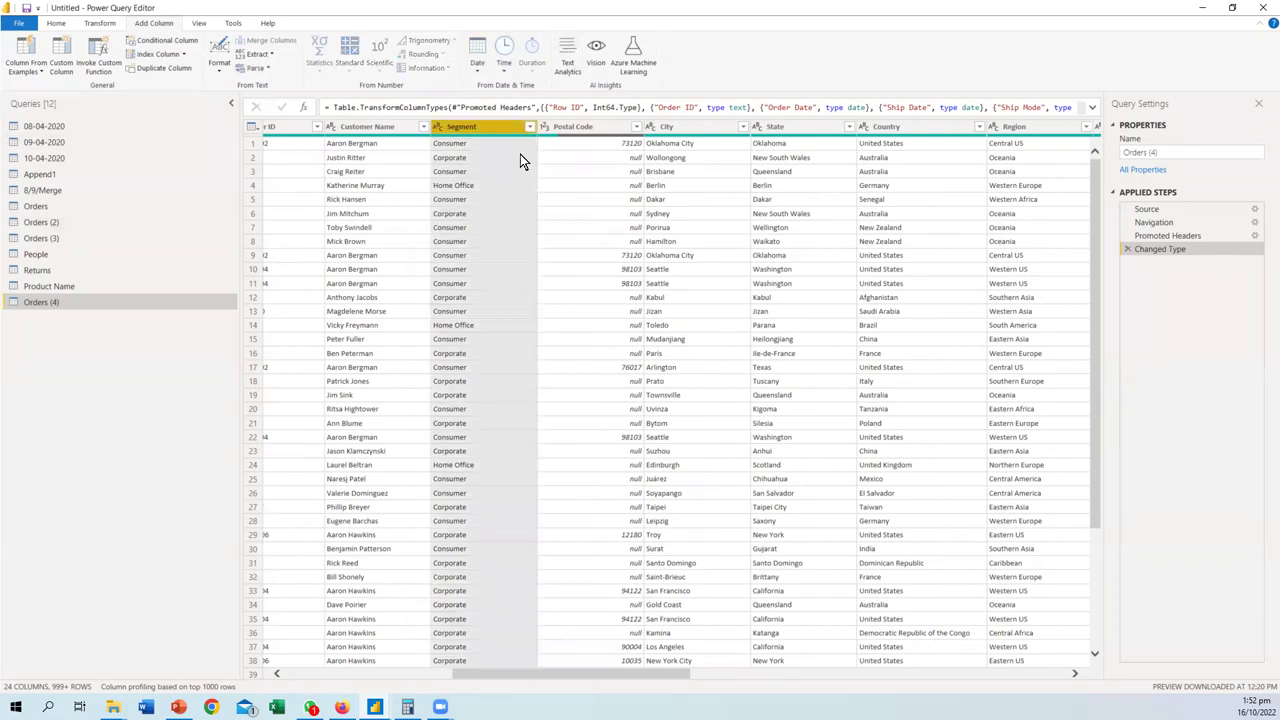
{"action": "left_click", "coordinate": [100, 24]}
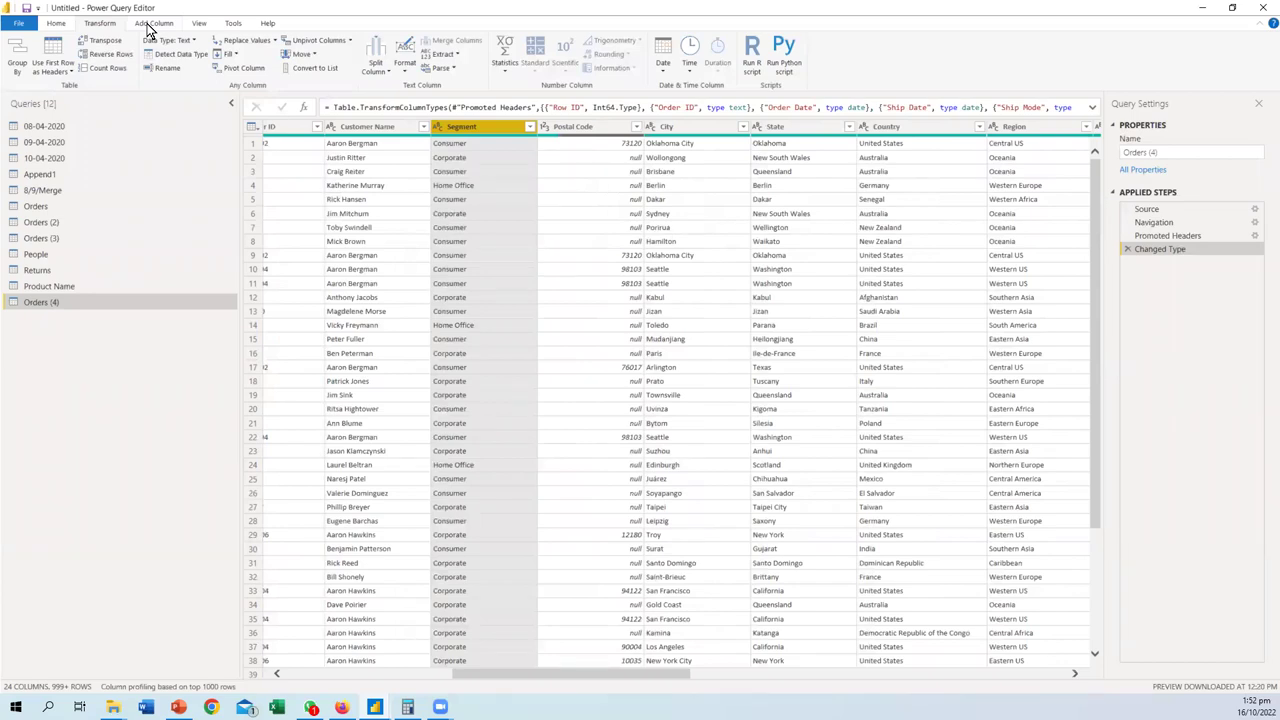
{"action": "left_click", "coordinate": [152, 23]}
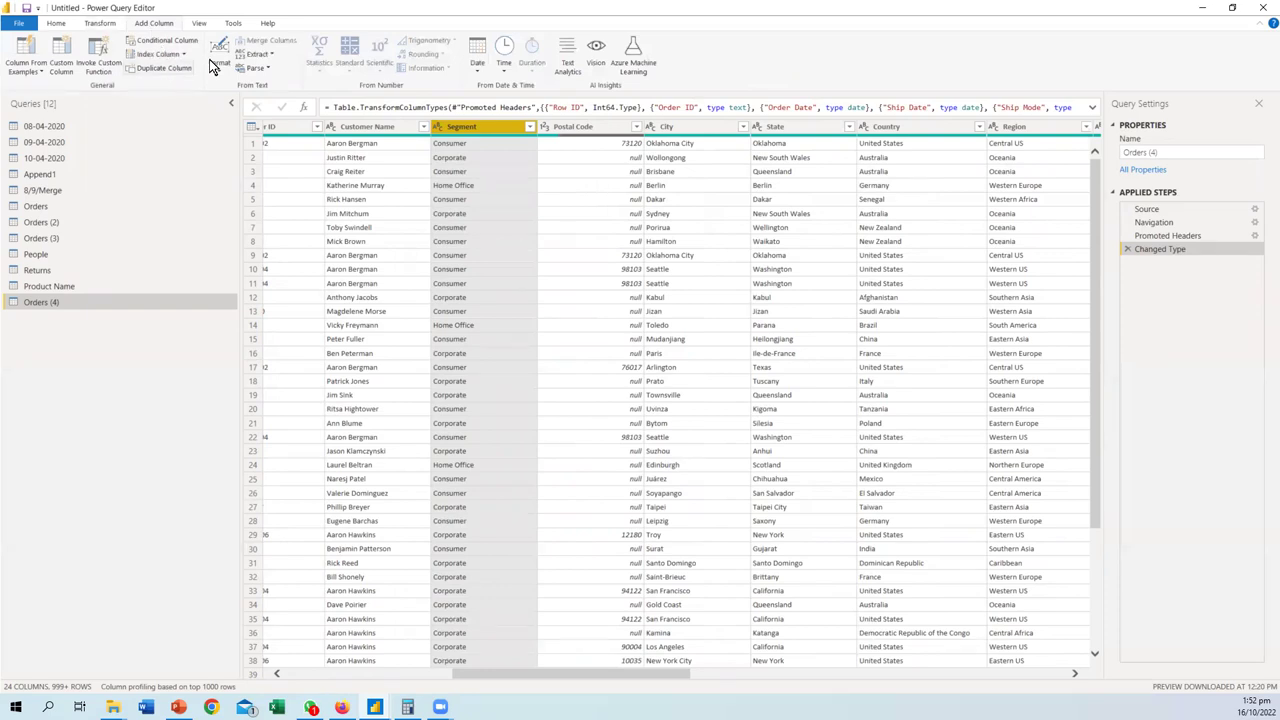
{"action": "left_click", "coordinate": [176, 39]}
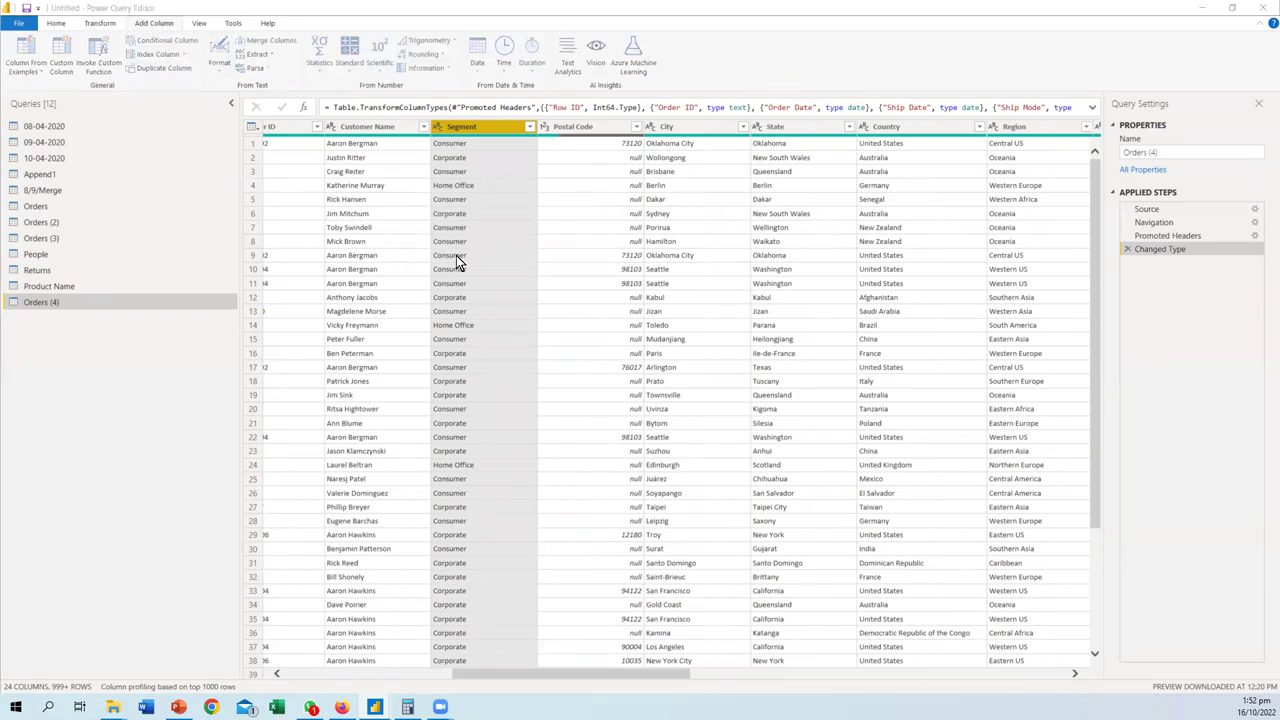
- Set the first condition to Segment equals Consumer and add an Else If clause
{"action": "left_click", "coordinate": [440, 341]}
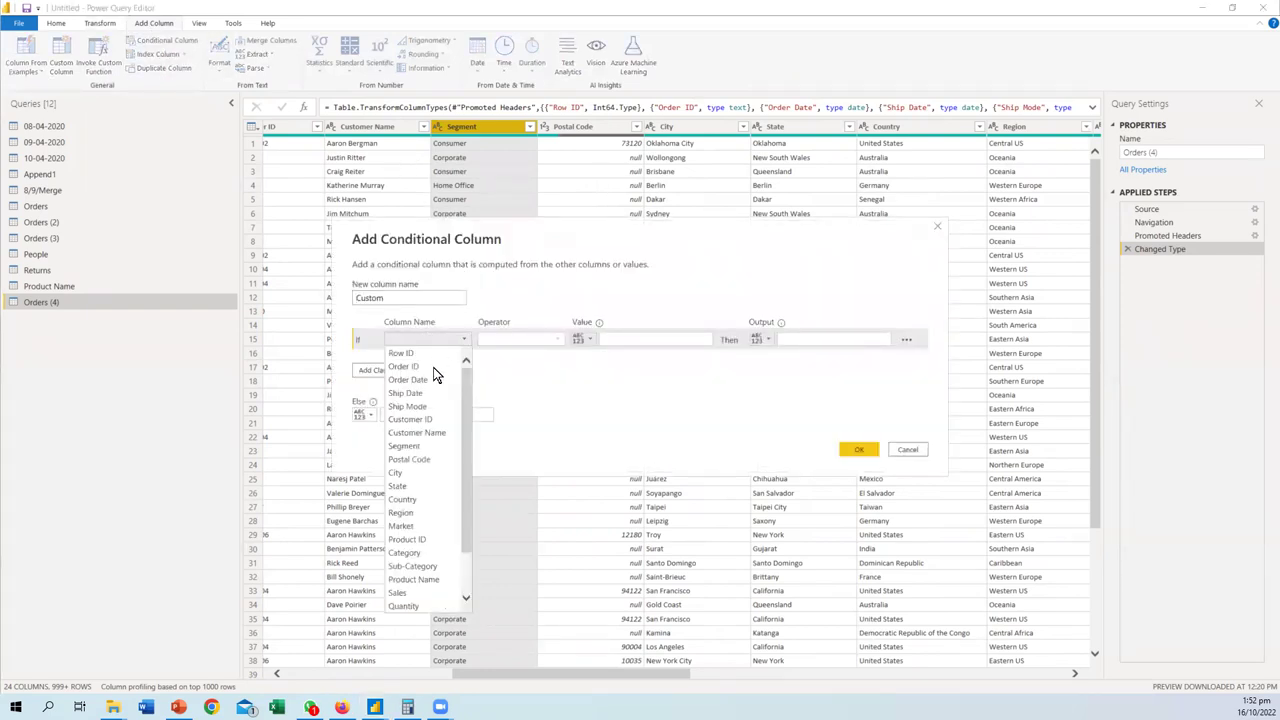
{"action": "scroll", "coordinate": [430, 385], "scroll_direction": "down", "scroll_amount": 2}
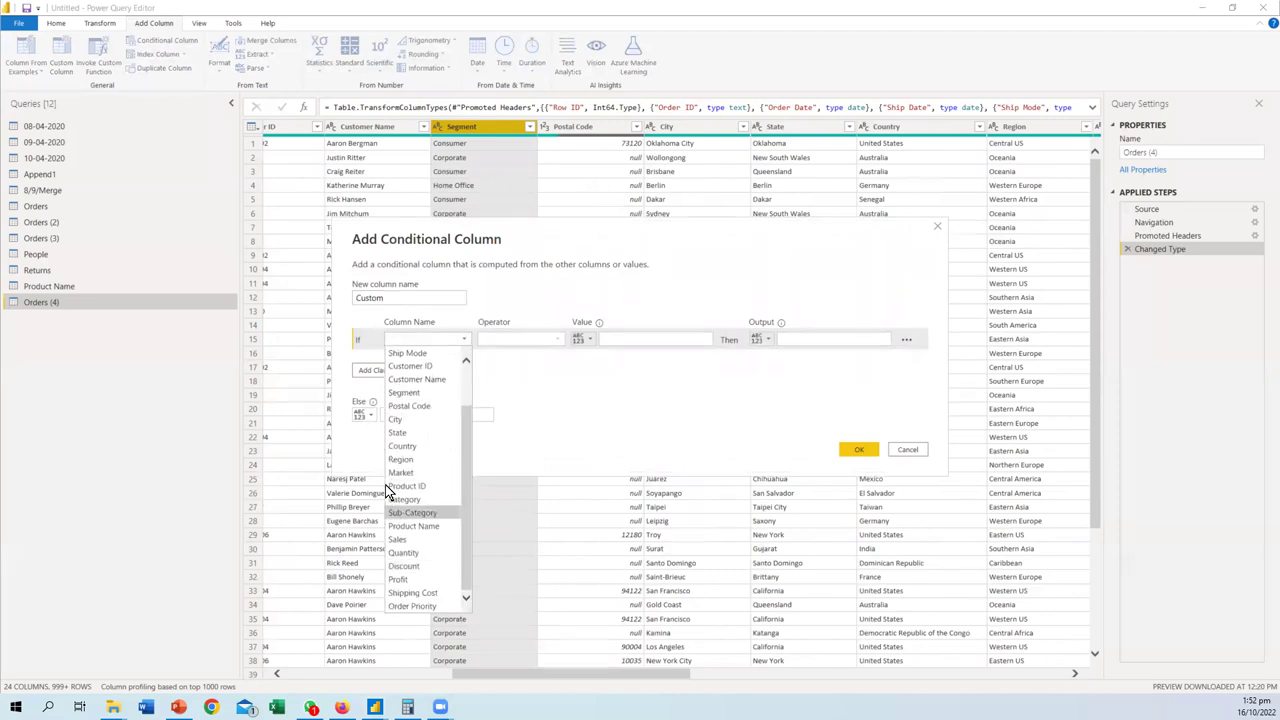
{"action": "scroll", "coordinate": [390, 475], "scroll_direction": "up", "scroll_amount": 2}
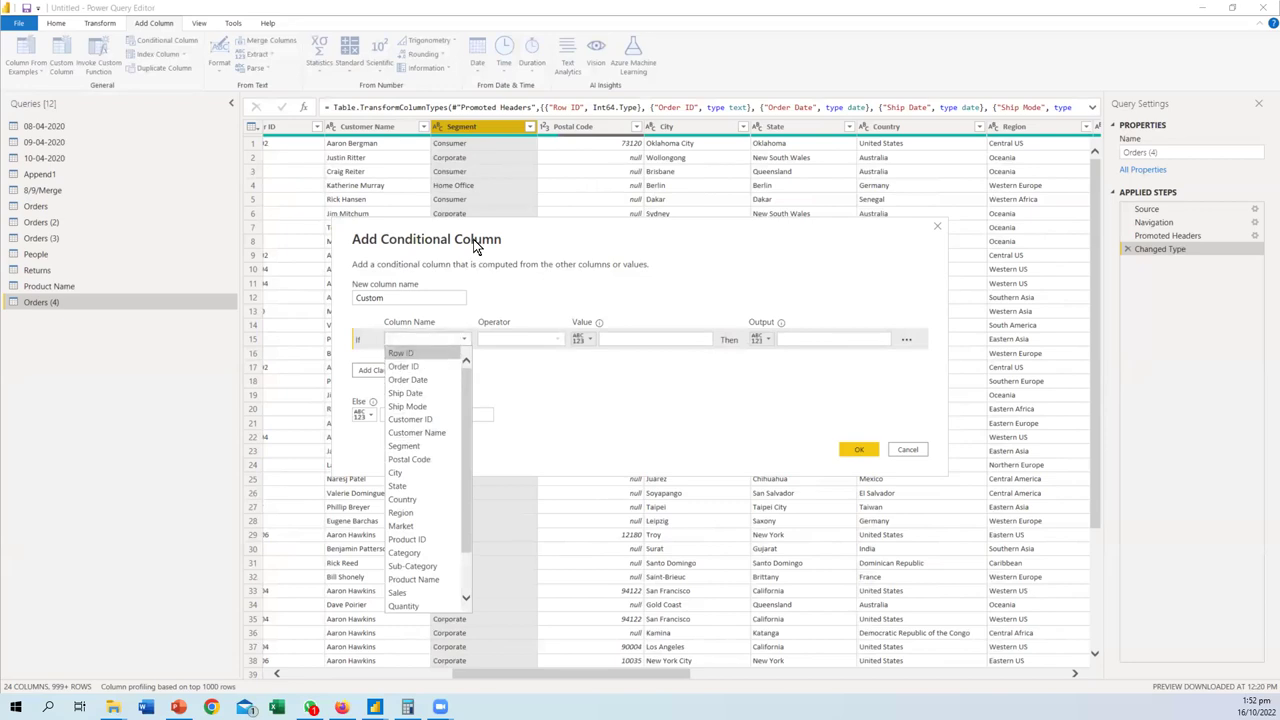
{"action": "left_click", "coordinate": [410, 446]}
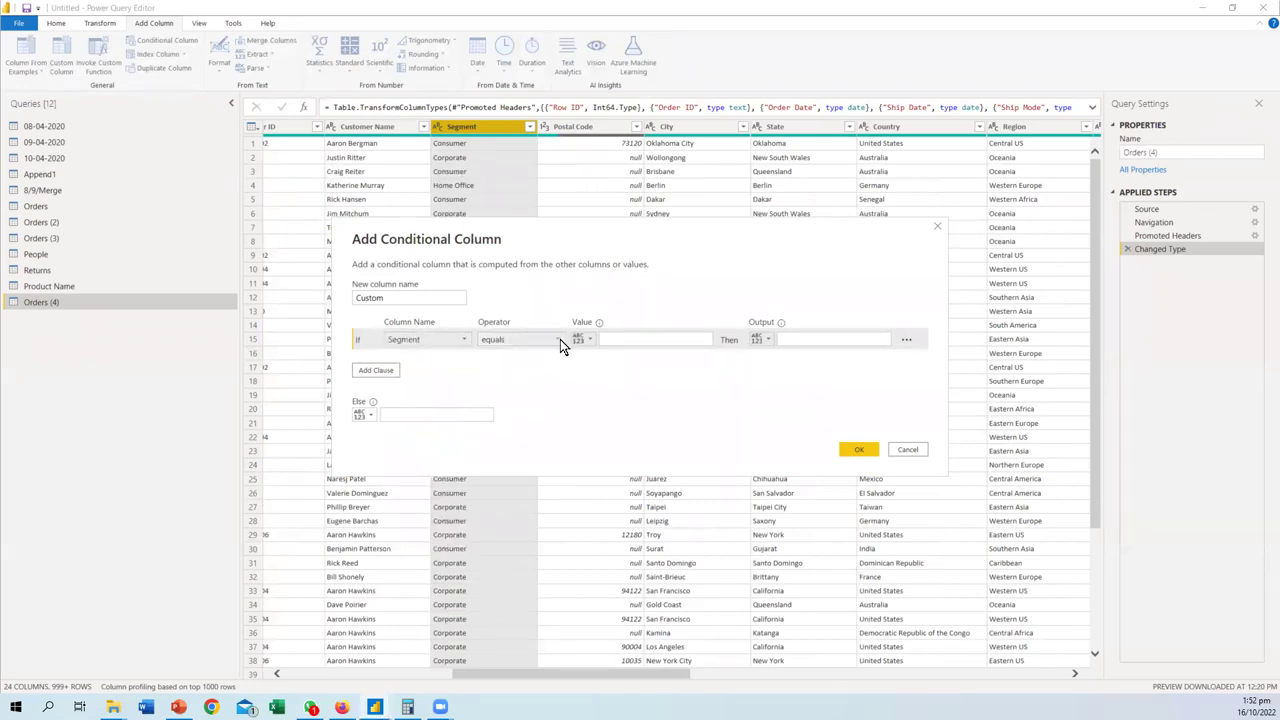
{"action": "left_click", "coordinate": [624, 338]}
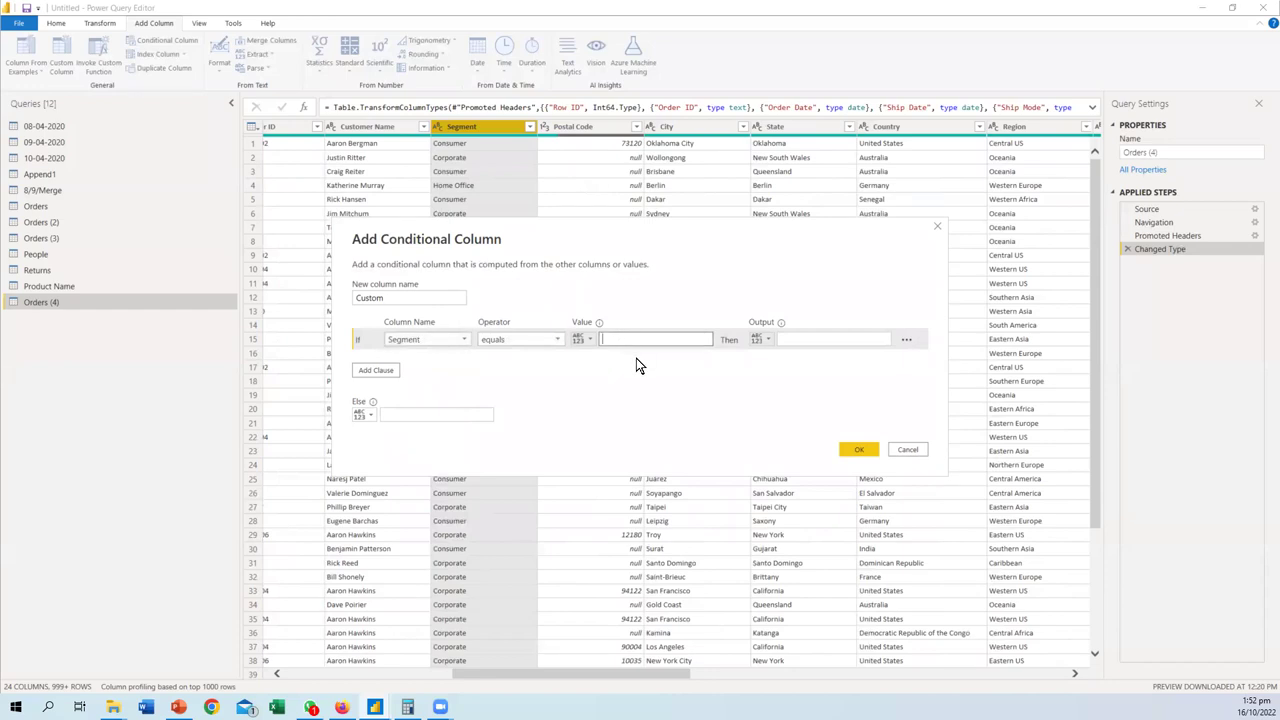
{"action": "type", "text": "Consumer"}
{"action": "left_click", "coordinate": [586, 339]}
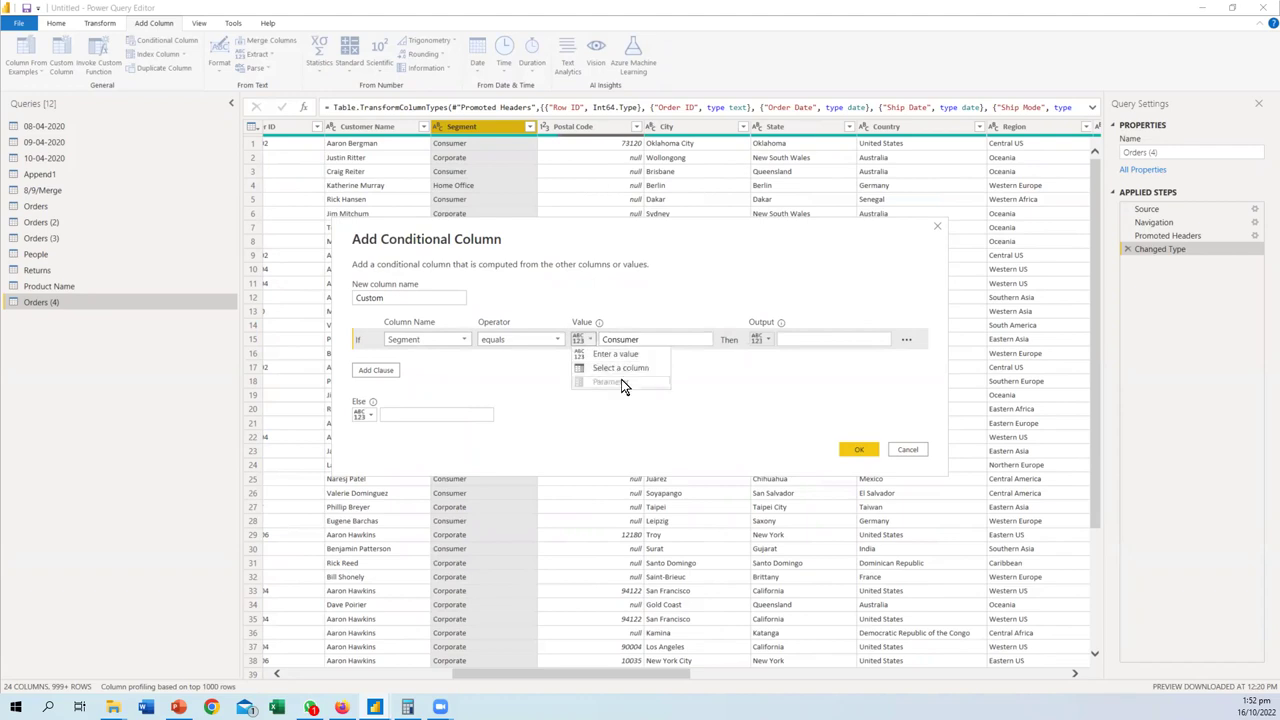
{"action": "left_click", "coordinate": [704, 387]}
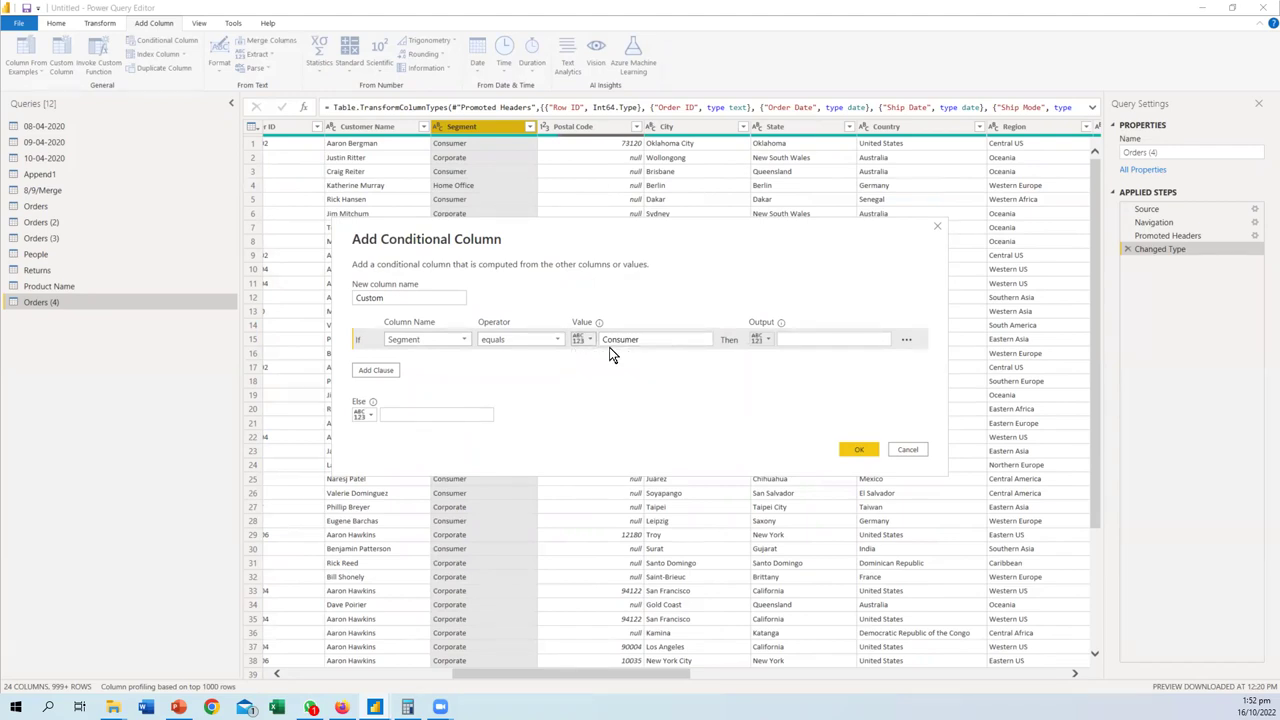
{"action": "left_click", "coordinate": [590, 340]}
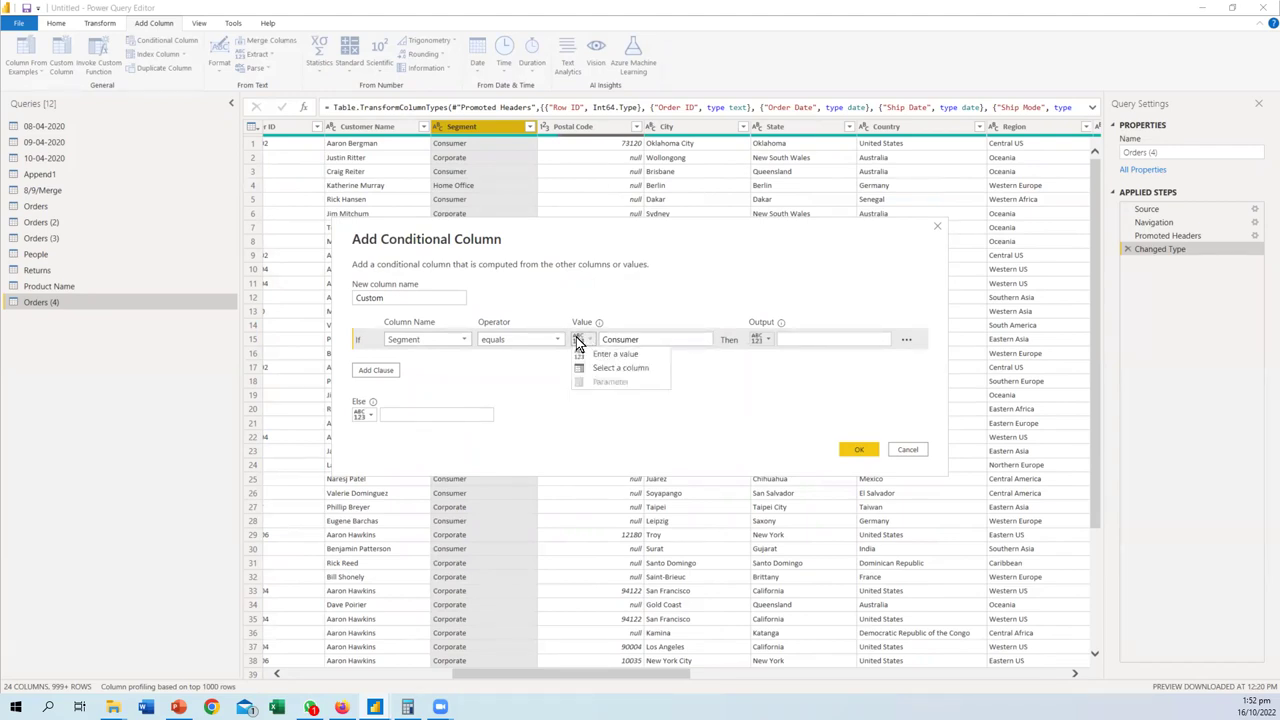
{"action": "left_click", "coordinate": [752, 401]}
{"action": "left_click", "coordinate": [819, 340]}
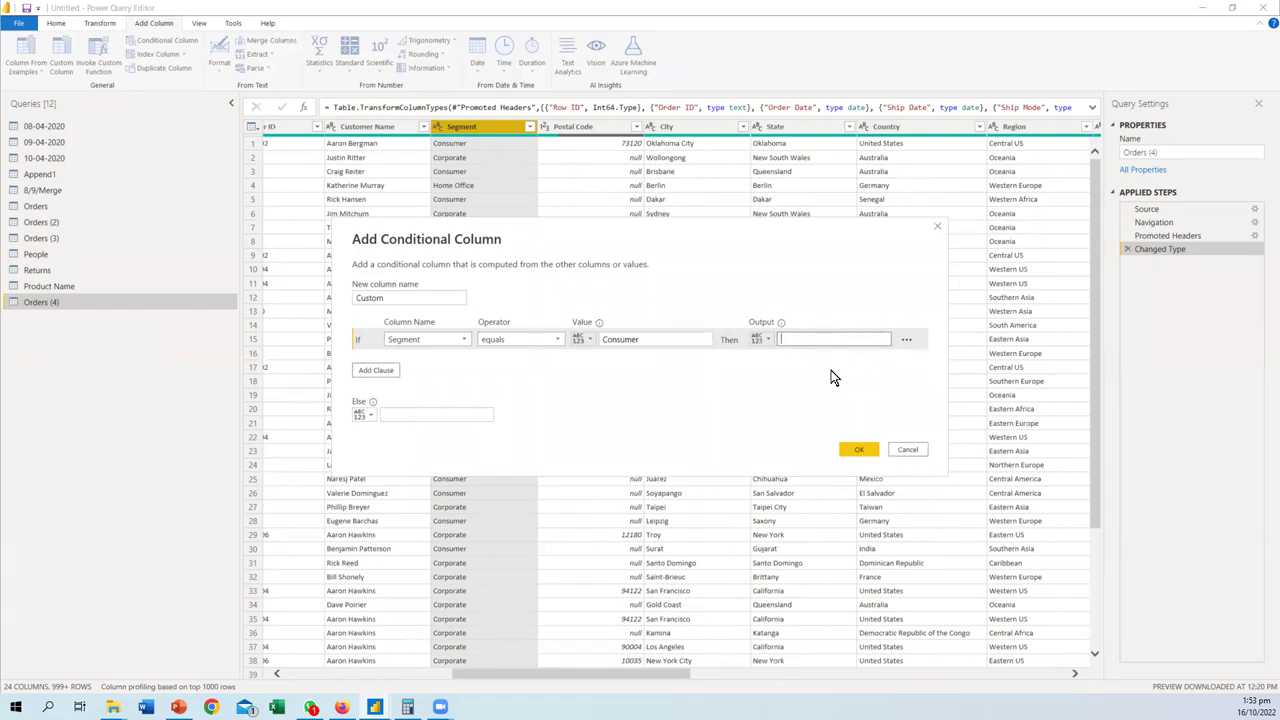
{"action": "left_click", "coordinate": [906, 342]}
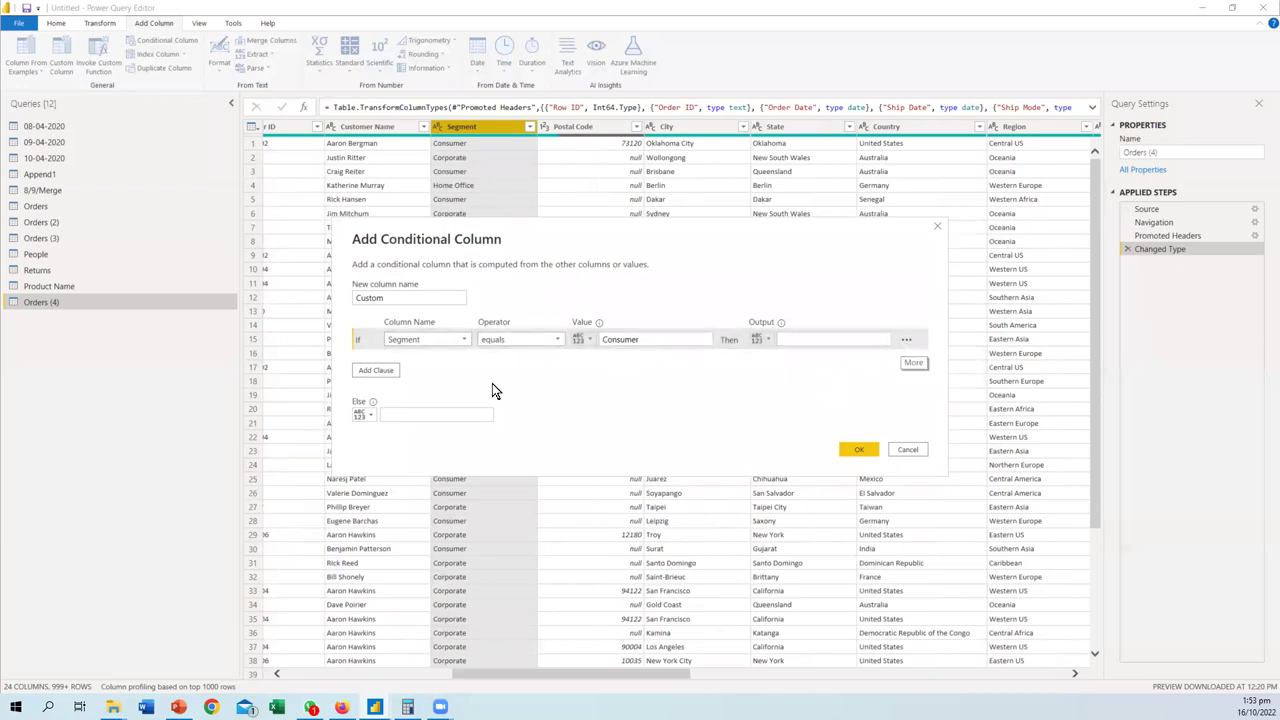
{"action": "left_click", "coordinate": [376, 370]}
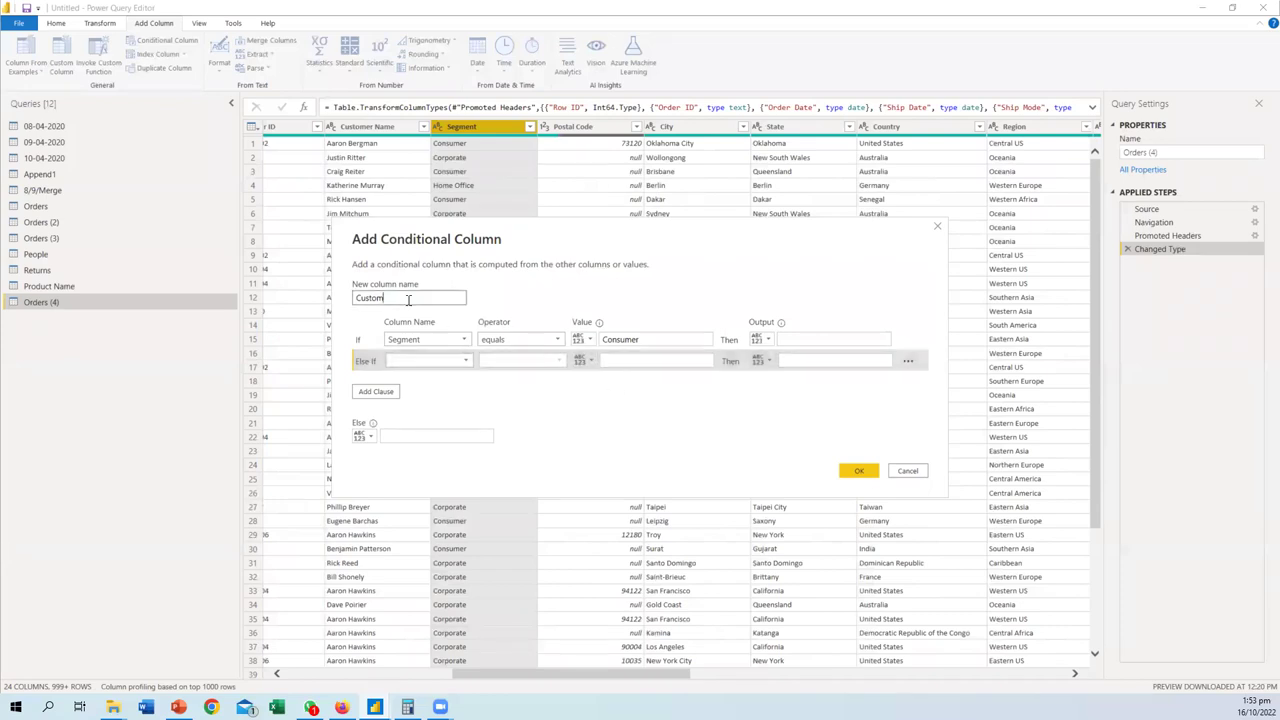
- Name the column Selected Column and make the Else If test Country equals United States
{"action": "left_click_drag", "start_coordinate": [400, 298], "coordinate": [324, 300]}
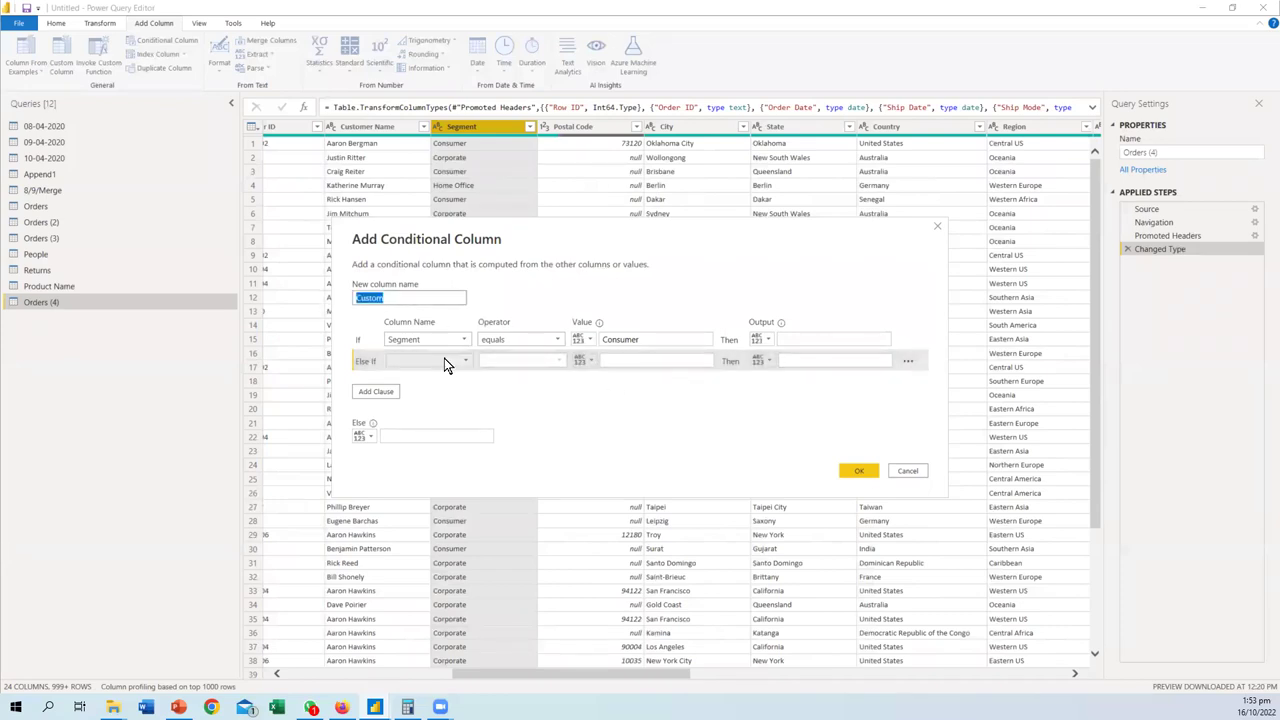
{"action": "type", "text": "Selected Column"}
{"action": "left_click", "coordinate": [444, 360]}
{"action": "scroll", "coordinate": [425, 490], "scroll_direction": "down", "scroll_amount": 2}
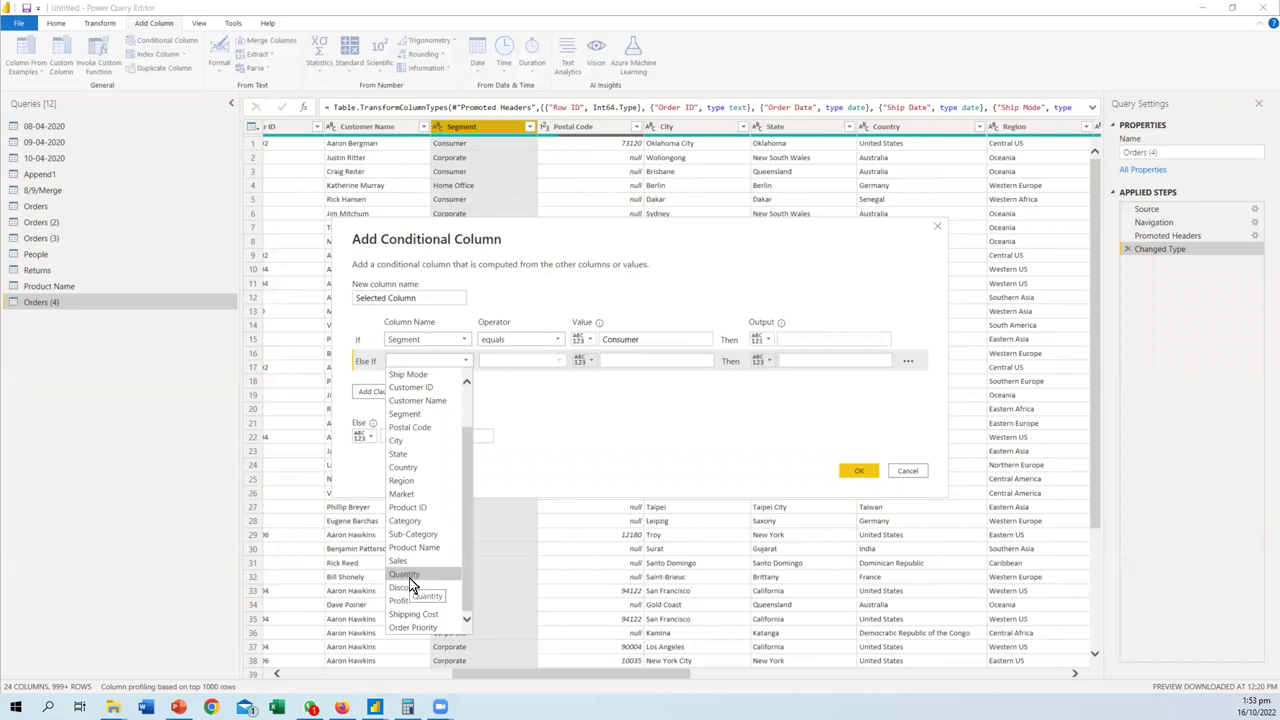
{"action": "left_click", "coordinate": [405, 467]}
{"action": "left_click", "coordinate": [652, 362]}
{"action": "type", "text": "Un"}
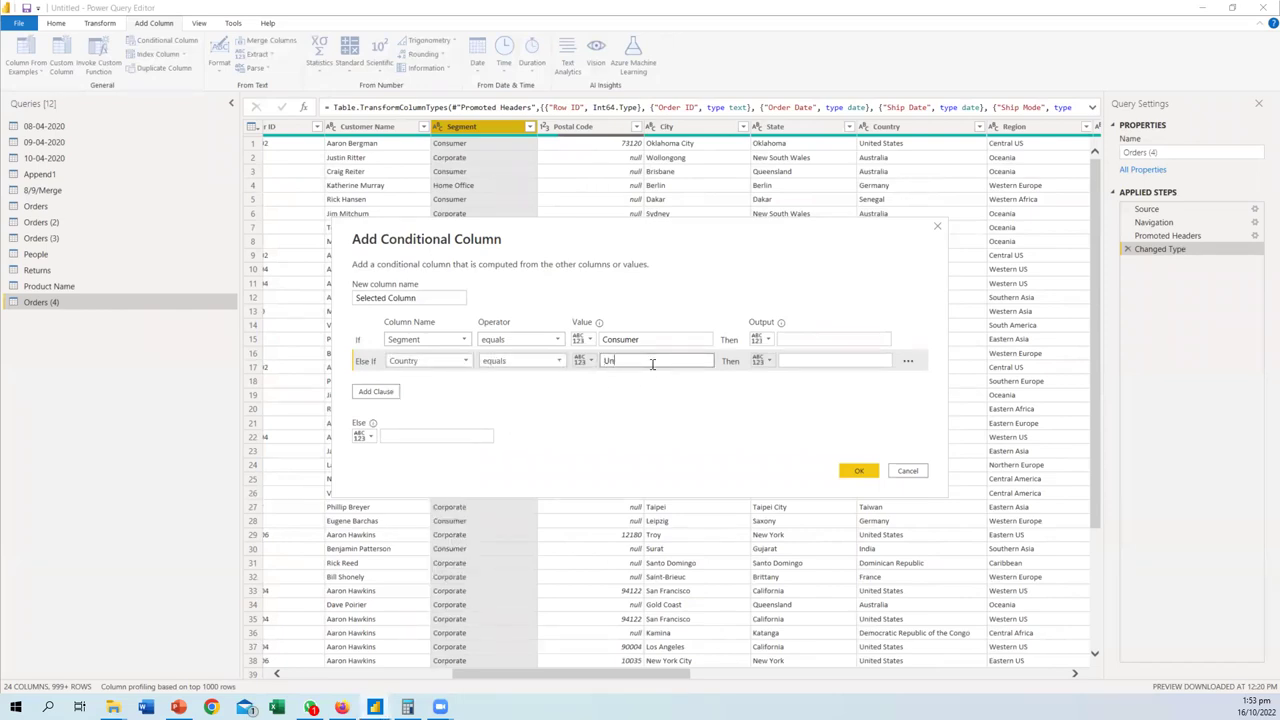
{"action": "type", "text": "ited States"}
{"action": "left_click", "coordinate": [791, 362]}
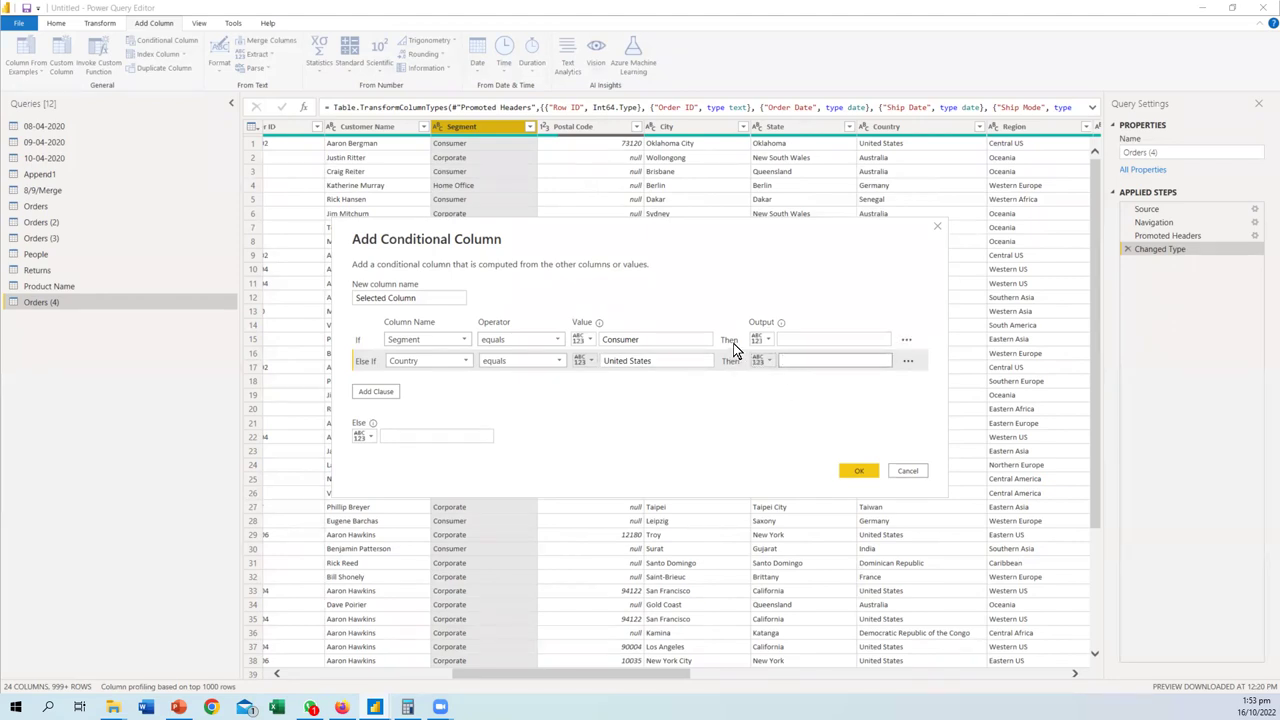
- Enter outputs Consumer Local and Local Consumer, then create the column
{"action": "left_click", "coordinate": [786, 340]}
{"action": "left_click", "coordinate": [820, 362]}
{"action": "type", "text": "O"}
{"action": "key", "text": "BackSpace"}
{"action": "type", "text": "Local"}
{"action": "key", "text": "BackSpace"}
{"action": "key", "text": "BackSpace"}
{"action": "key", "text": "BackSpace"}
{"action": "key", "text": "BackSpace"}
{"action": "key", "text": "BackSpace"}
{"action": "type", "text": "Local"}
{"action": "left_click", "coordinate": [811, 340]}
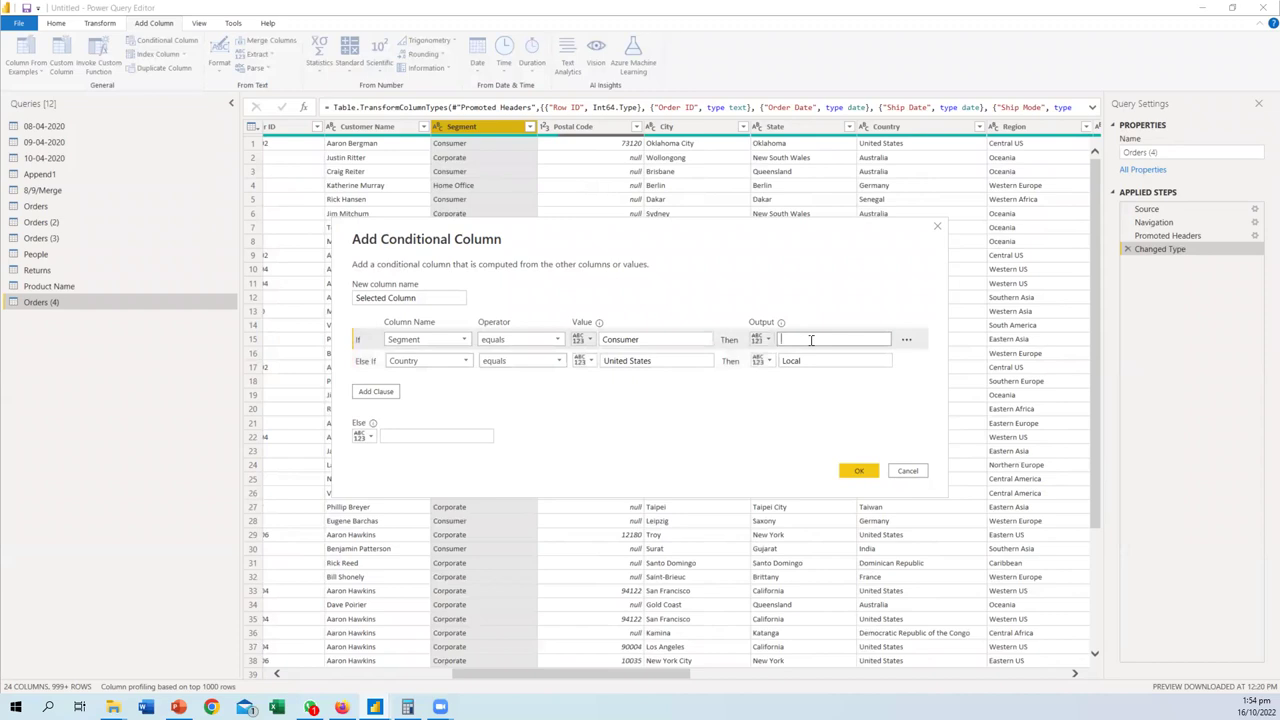
{"action": "type", "text": "Consumer Local"}
{"action": "left_click", "coordinate": [822, 363]}
{"action": "type", "text": "Consumer"}
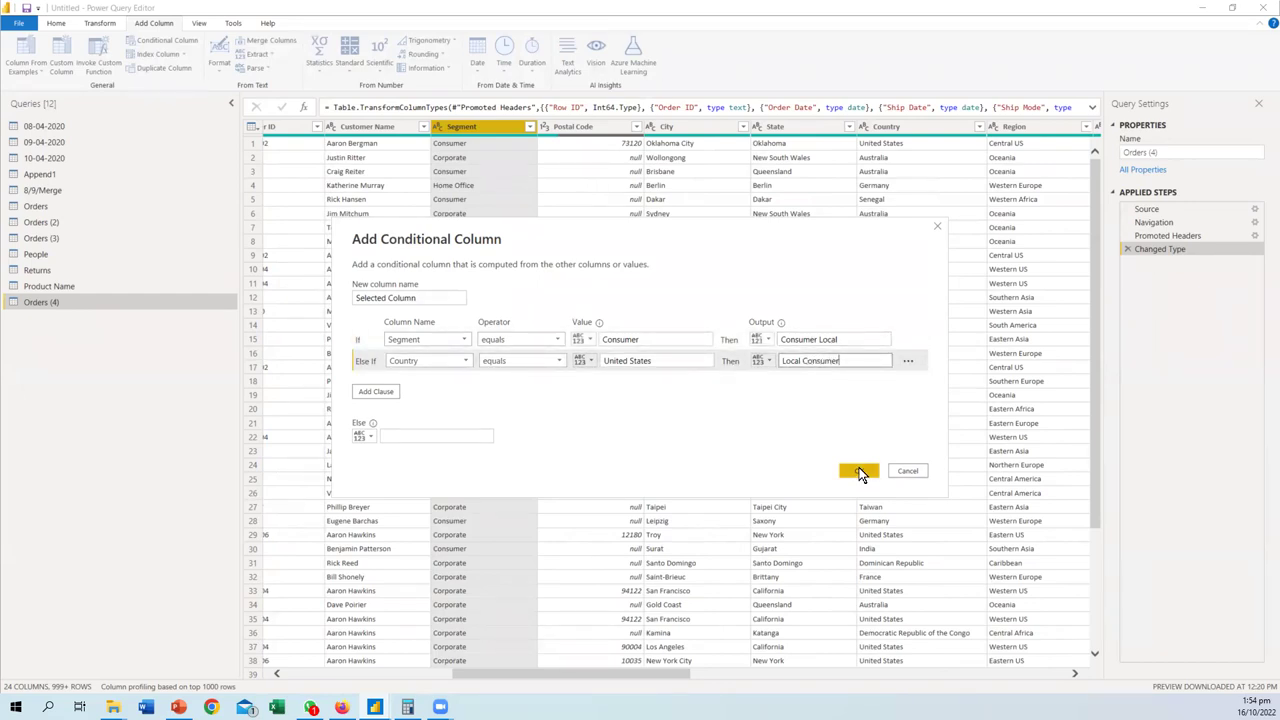
{"action": "left_click", "coordinate": [860, 471]}
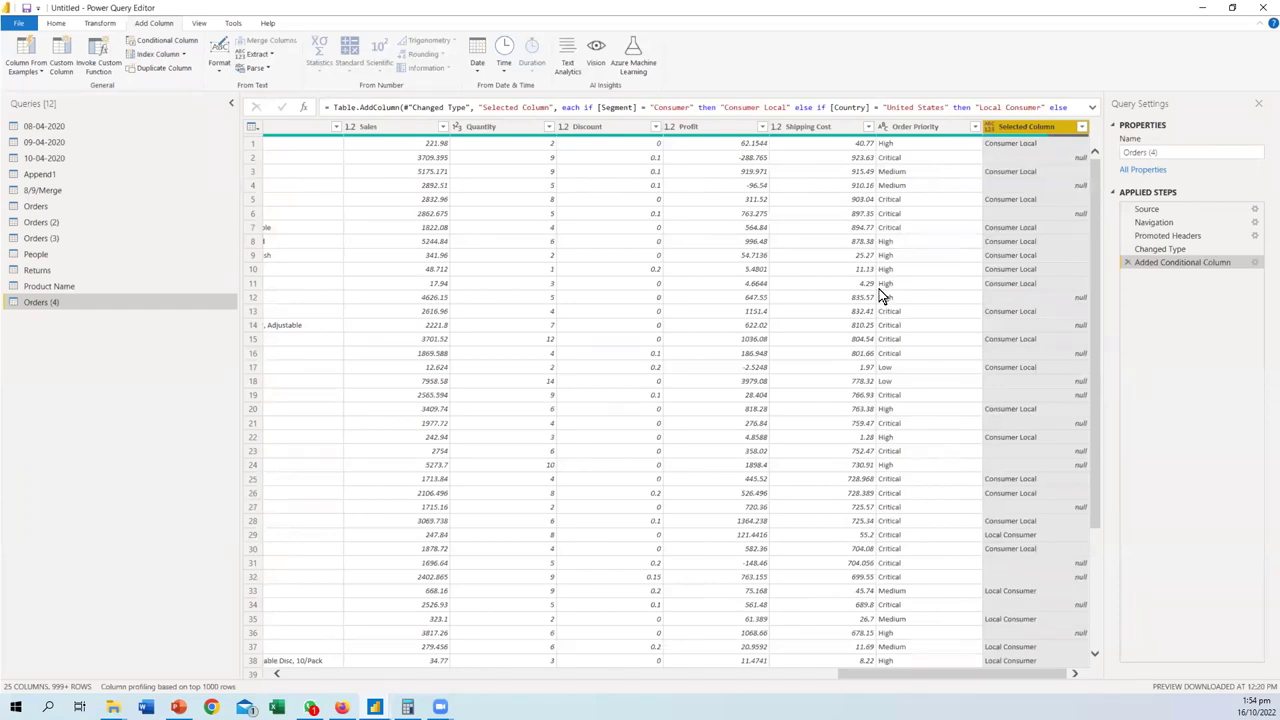
- Review the Selected Column settings unchanged, then delete the Added Conditional Column step
{"action": "left_click", "coordinate": [1256, 263]}
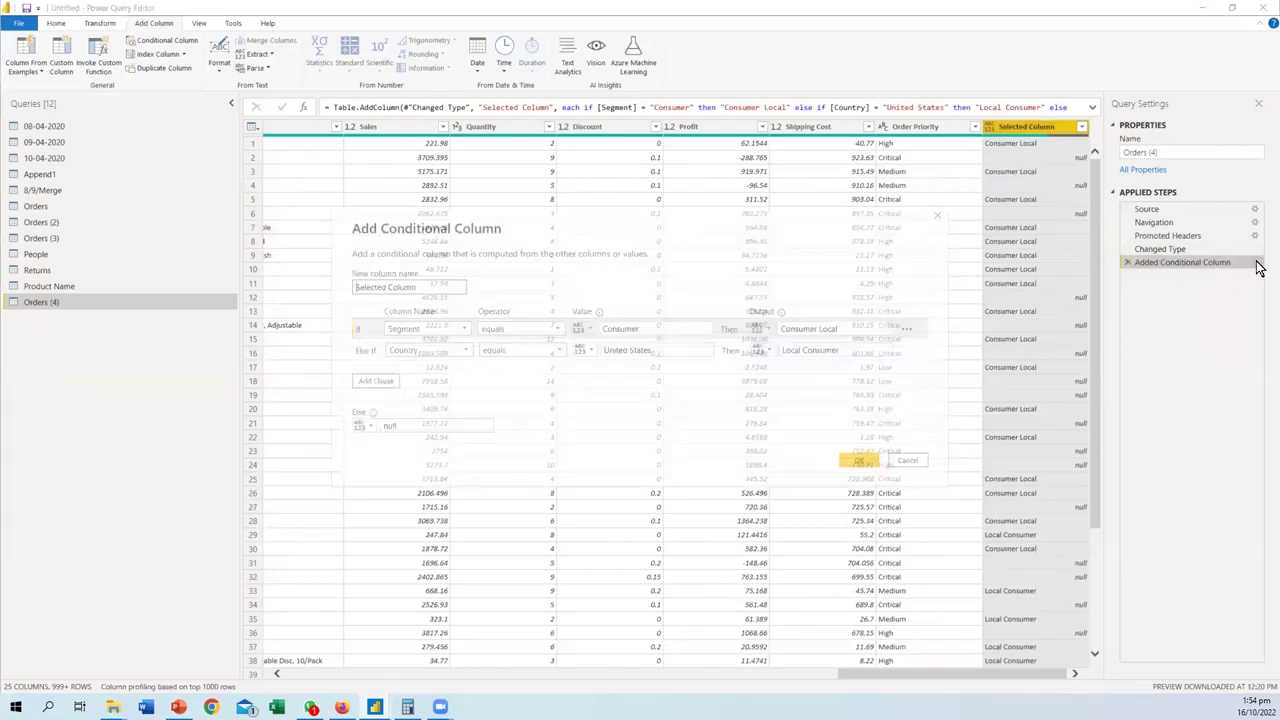
{"action": "left_click", "coordinate": [802, 352]}
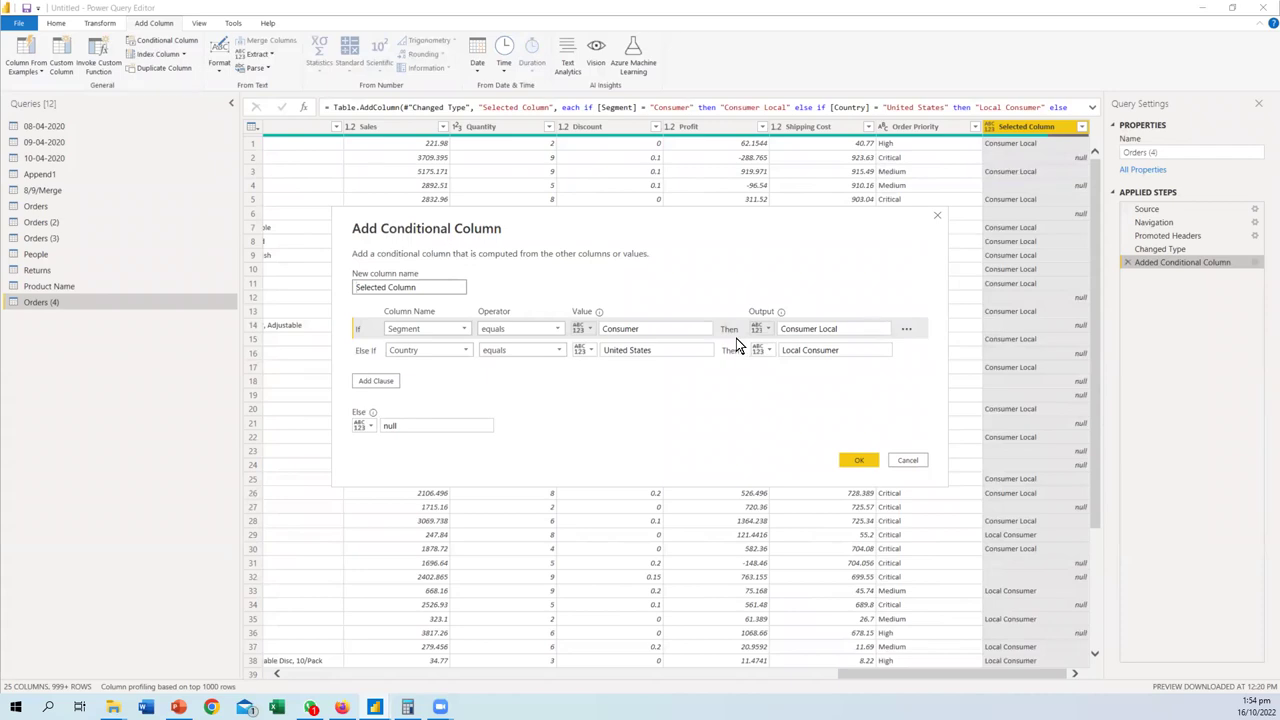
{"action": "left_click", "coordinate": [907, 332]}
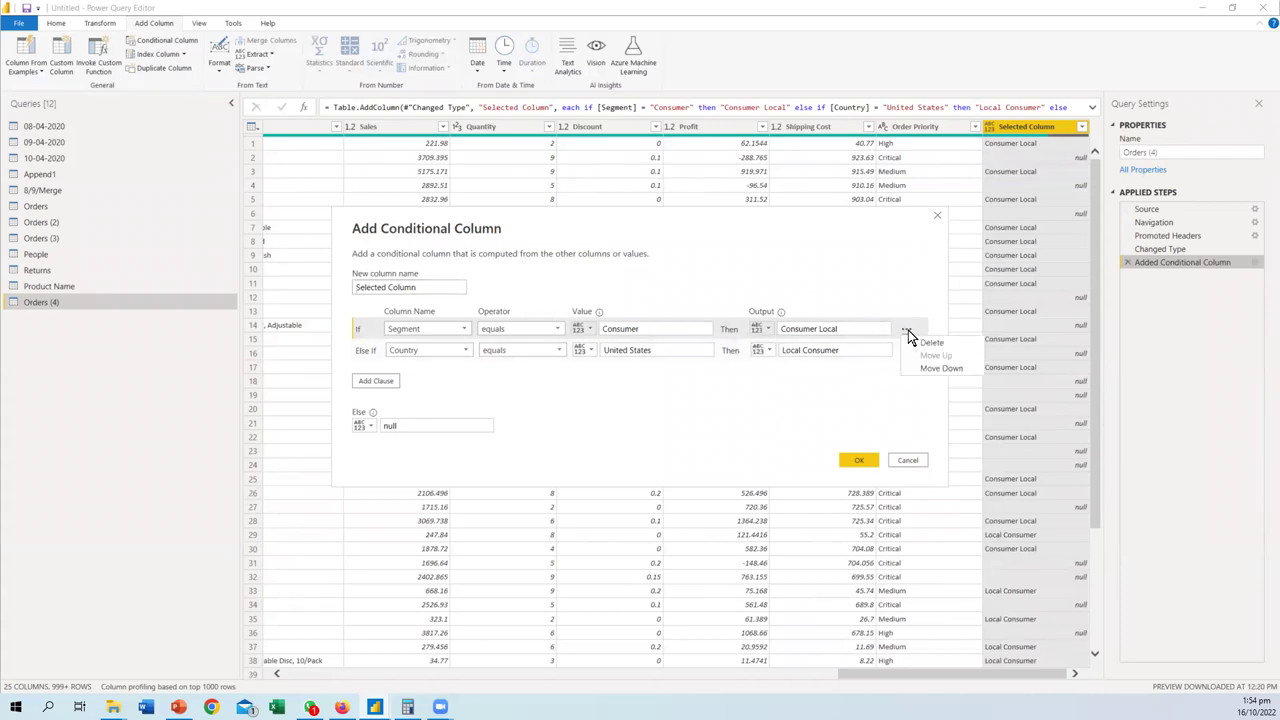
{"action": "left_click", "coordinate": [787, 377]}
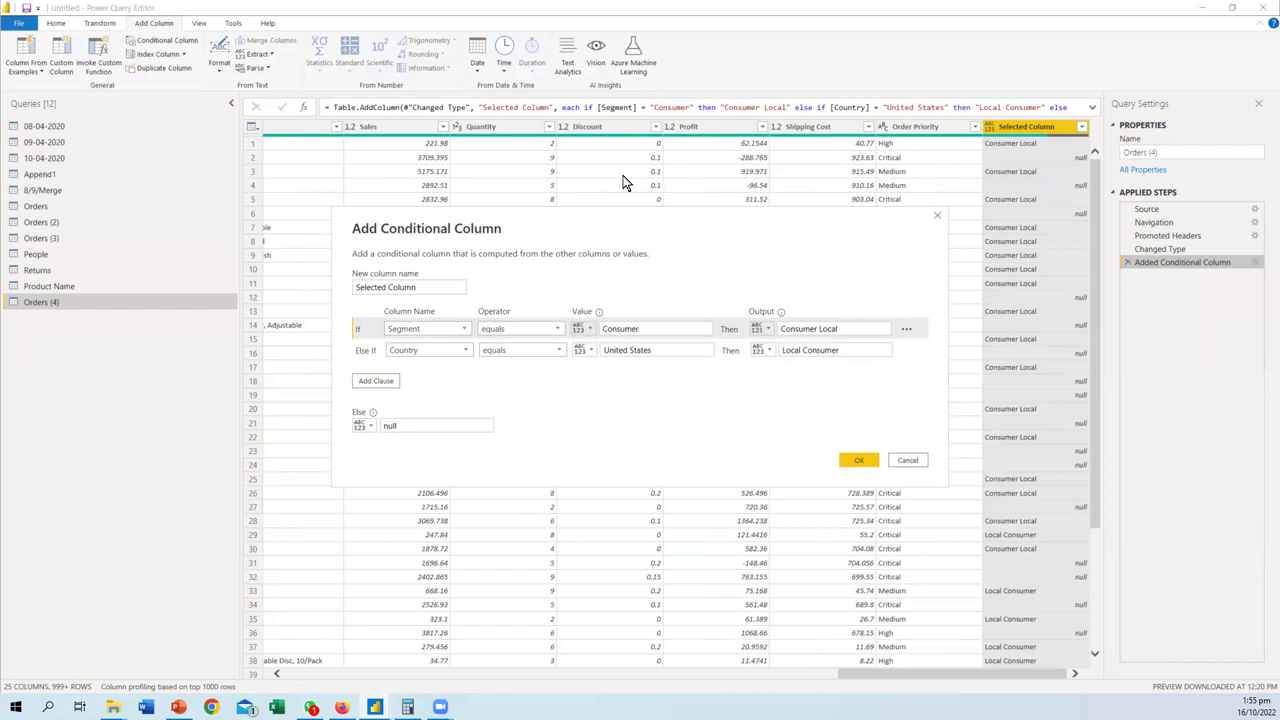
{"action": "left_click", "coordinate": [910, 459]}
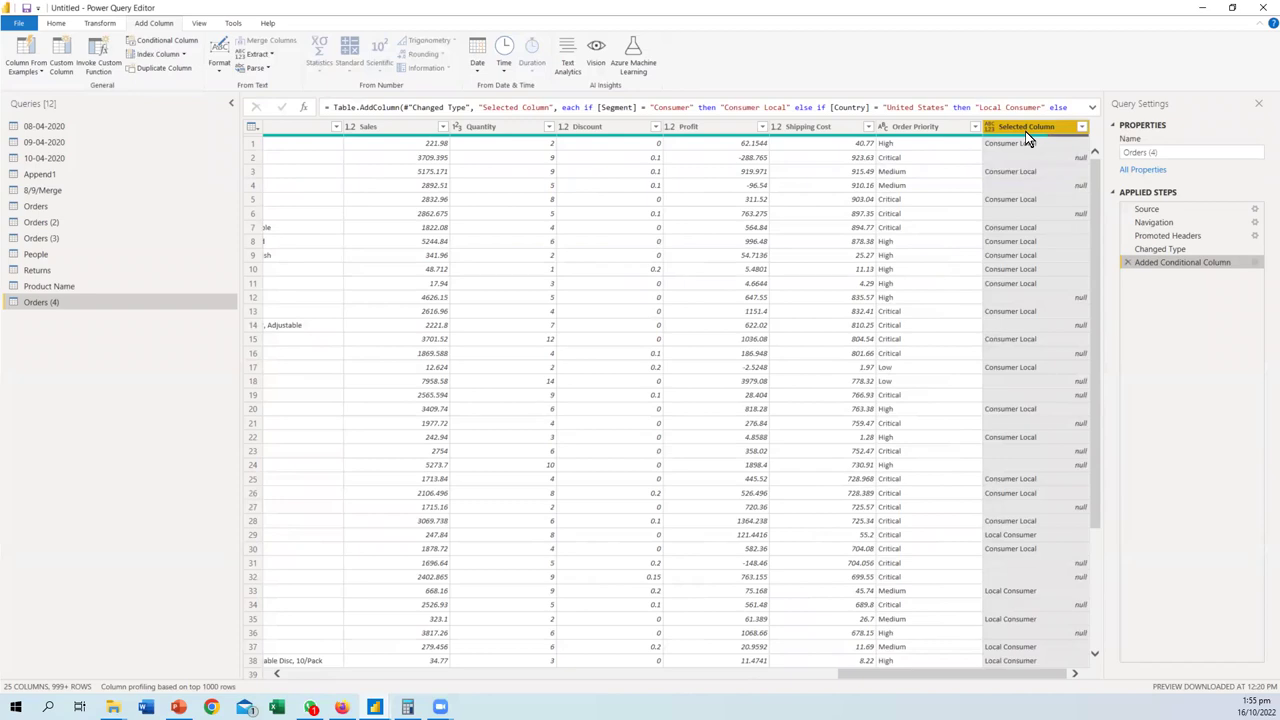
{"action": "left_click", "coordinate": [1129, 263]}
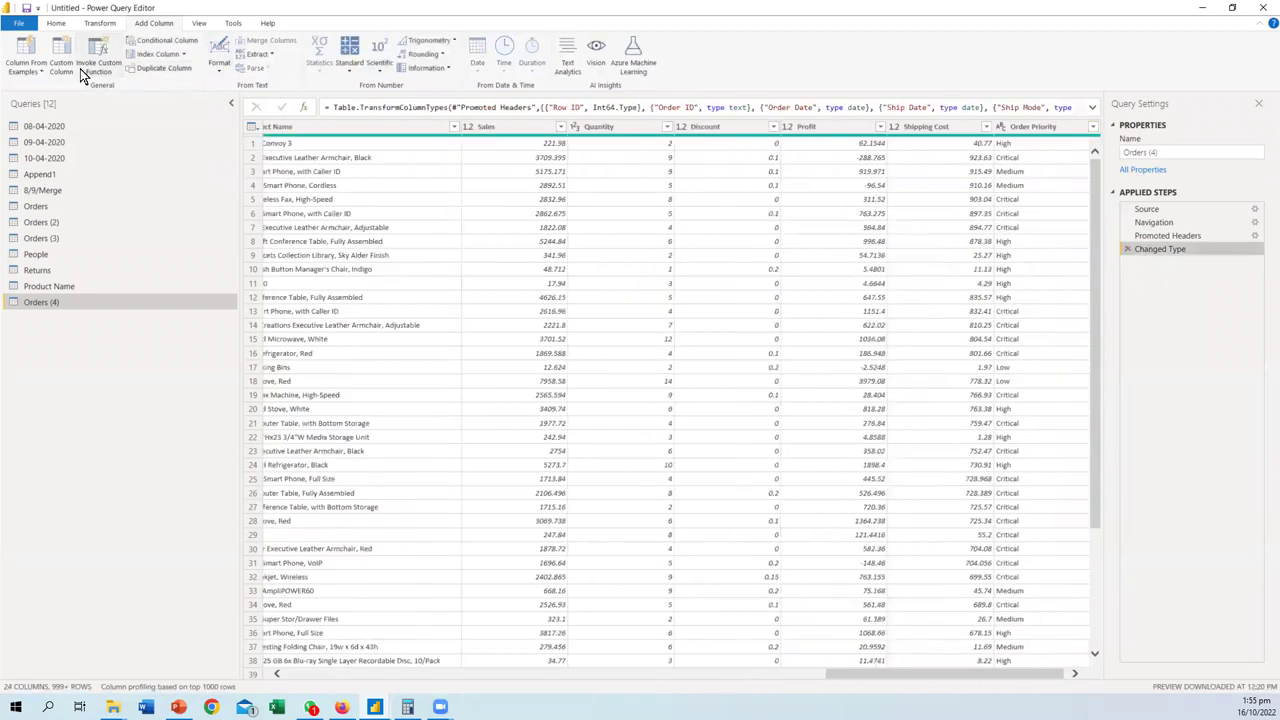
- Start a new conditional column where Sales less than or equal to 500 gives Poor Sales
{"action": "left_click", "coordinate": [190, 45]}
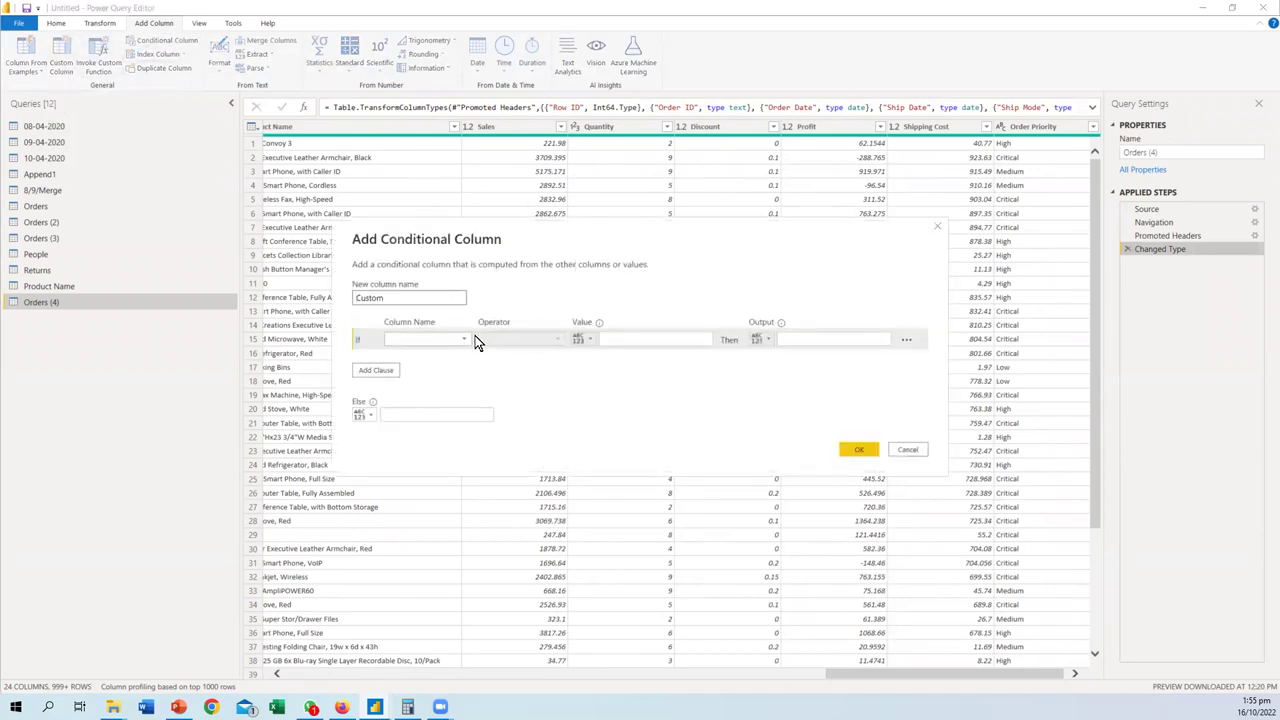
{"action": "left_click", "coordinate": [437, 339]}
{"action": "scroll", "coordinate": [446, 446], "scroll_direction": "down", "scroll_amount": 2}
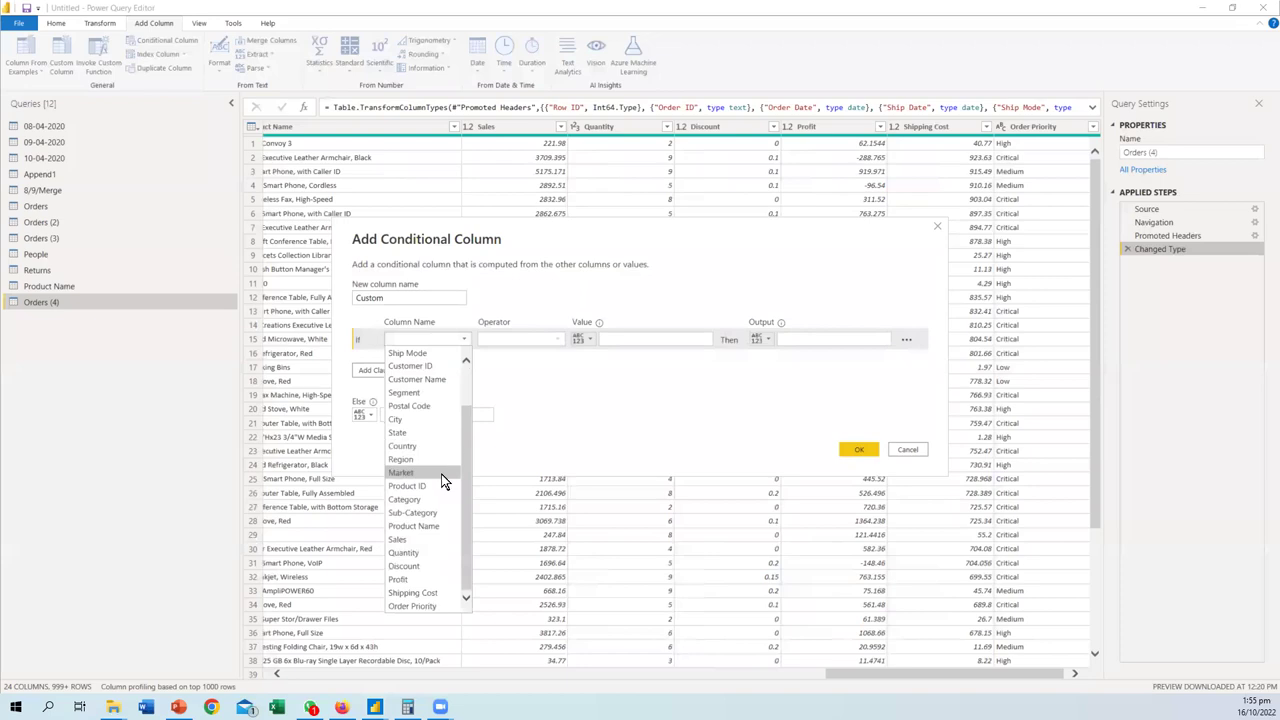
{"action": "left_click", "coordinate": [398, 539]}
{"action": "left_click", "coordinate": [556, 338]}
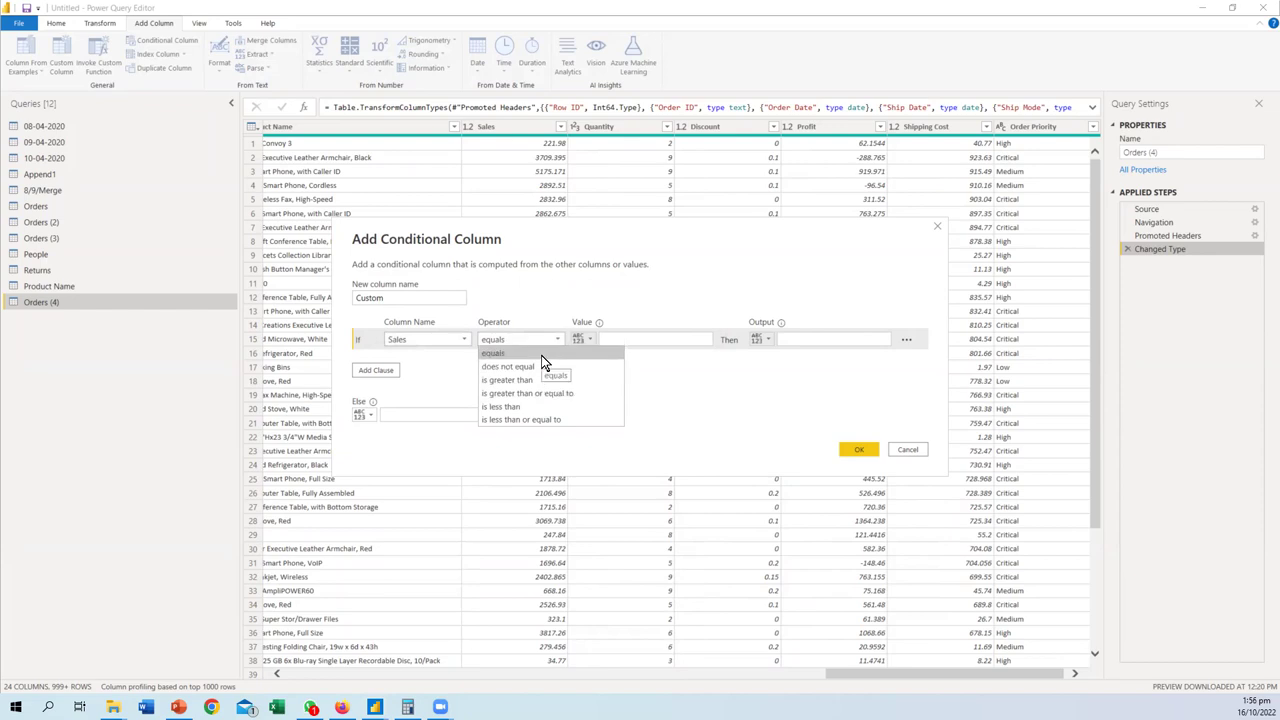
{"action": "left_click", "coordinate": [509, 419]}
{"action": "left_click", "coordinate": [617, 339]}
{"action": "type", "text": "5000"}
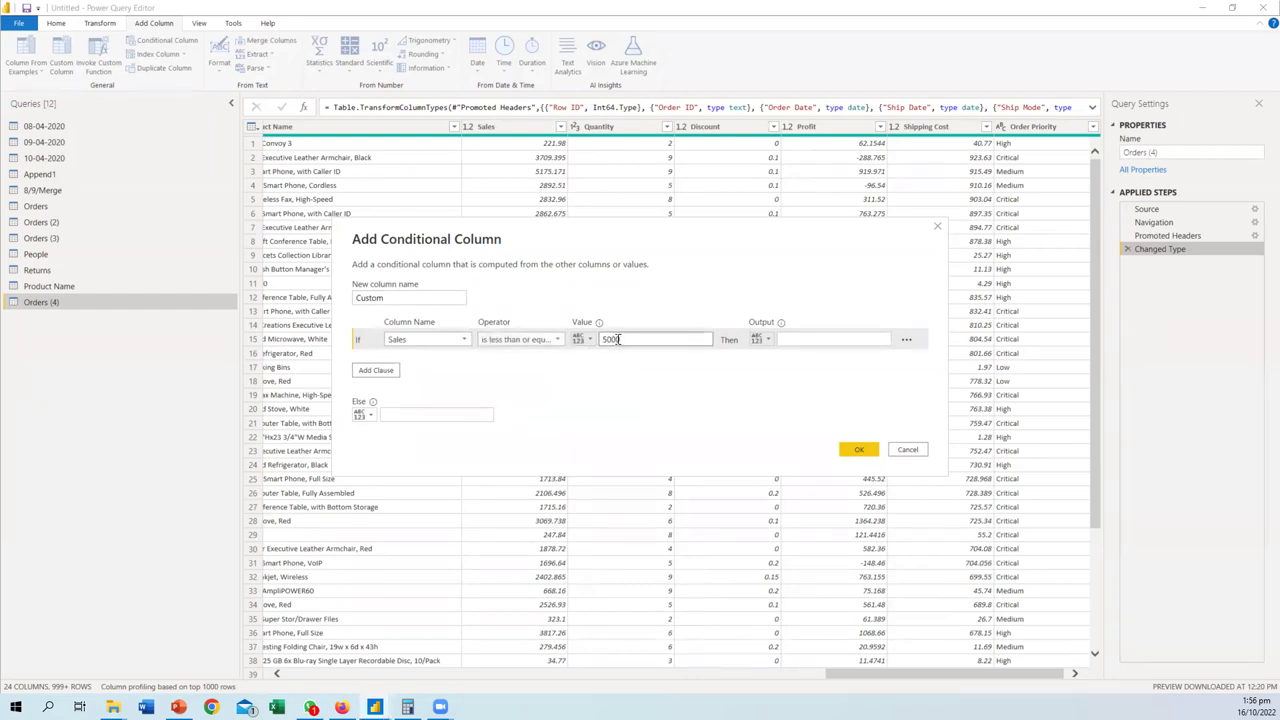
{"action": "key", "text": "BackSpace"}
{"action": "left_click", "coordinate": [815, 340]}
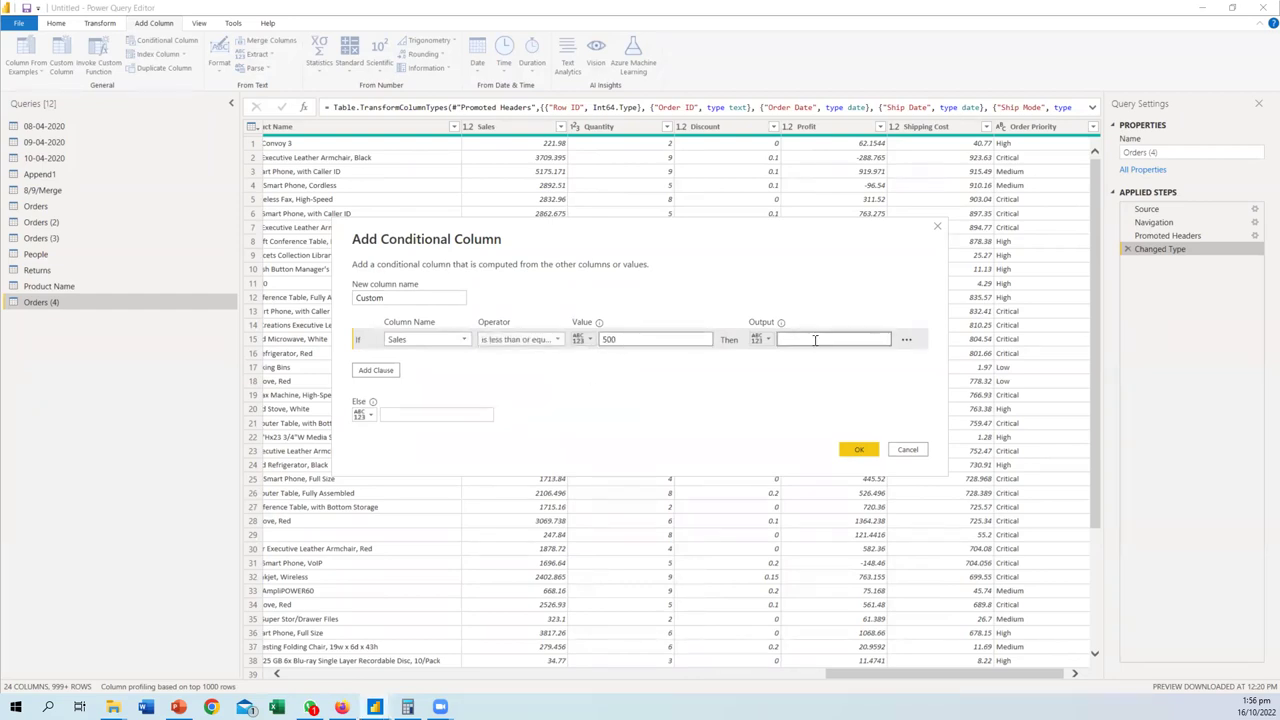
{"action": "type", "text": "Poor Sales"}
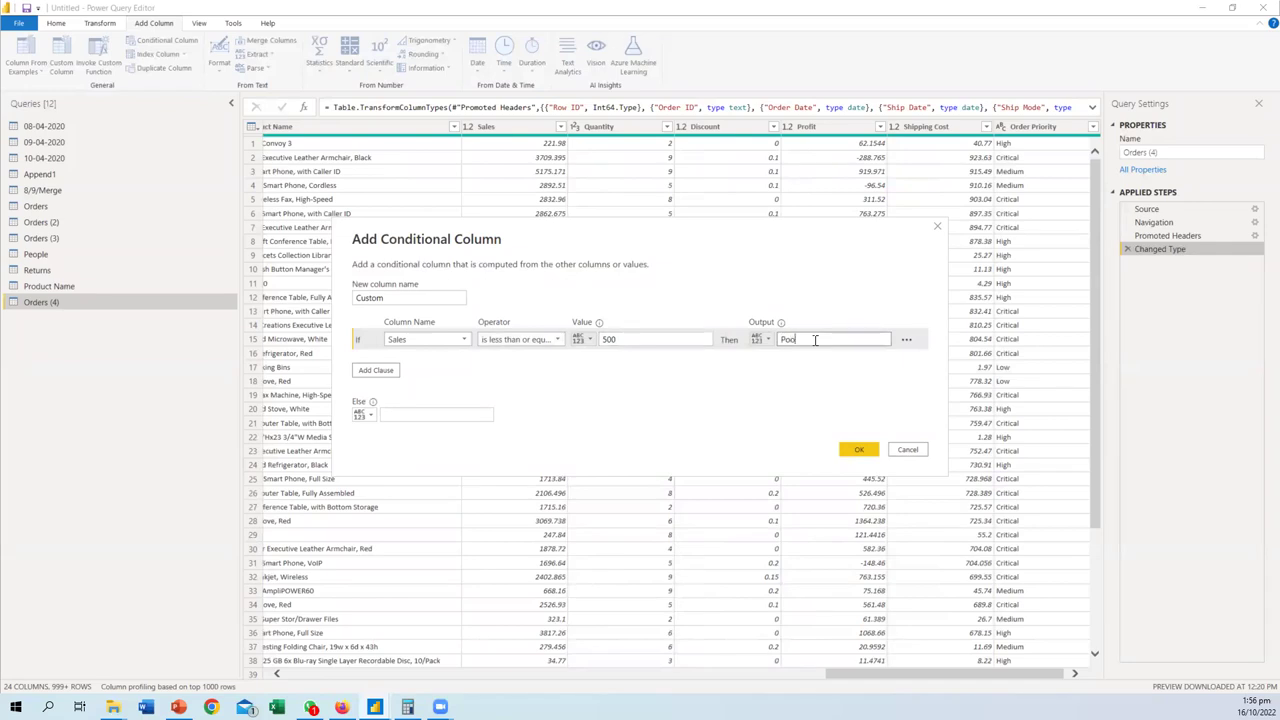
- Add an Else If clause testing Sales greater than or equal to 2000
{"action": "left_click", "coordinate": [385, 370]}
{"action": "left_click", "coordinate": [425, 361]}
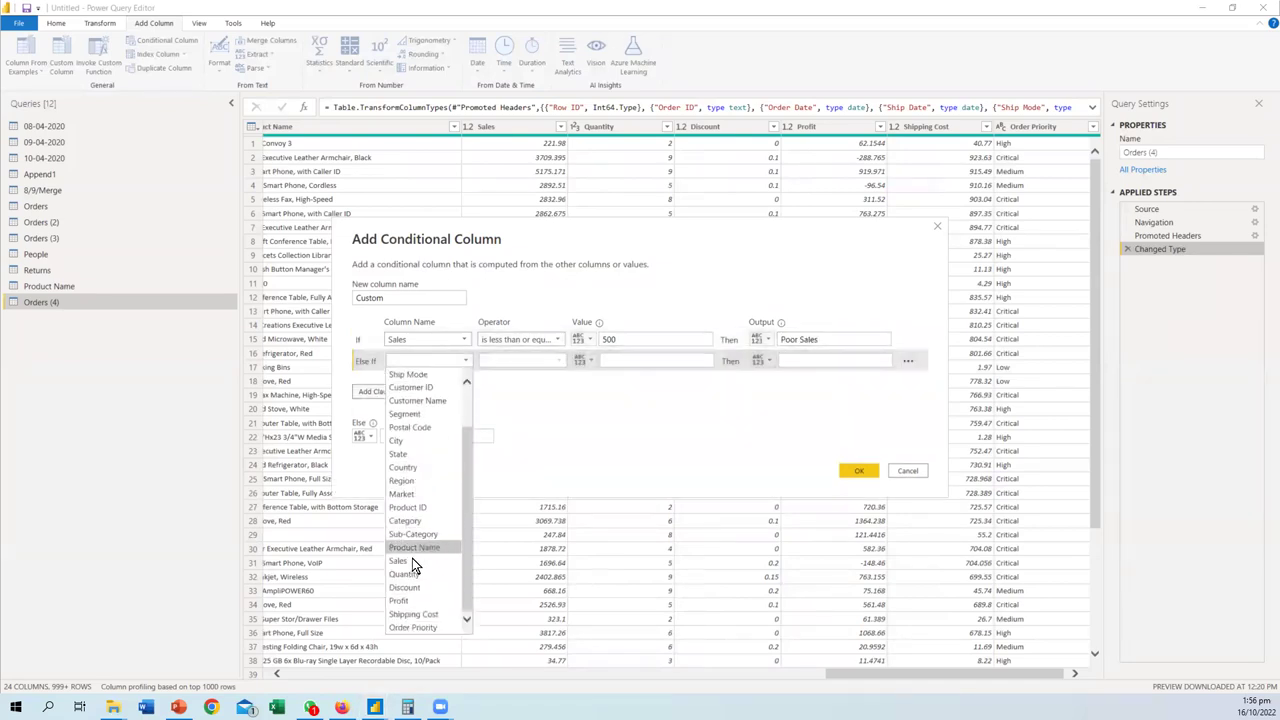
{"action": "left_click", "coordinate": [410, 551]}
{"action": "left_click", "coordinate": [555, 363]}
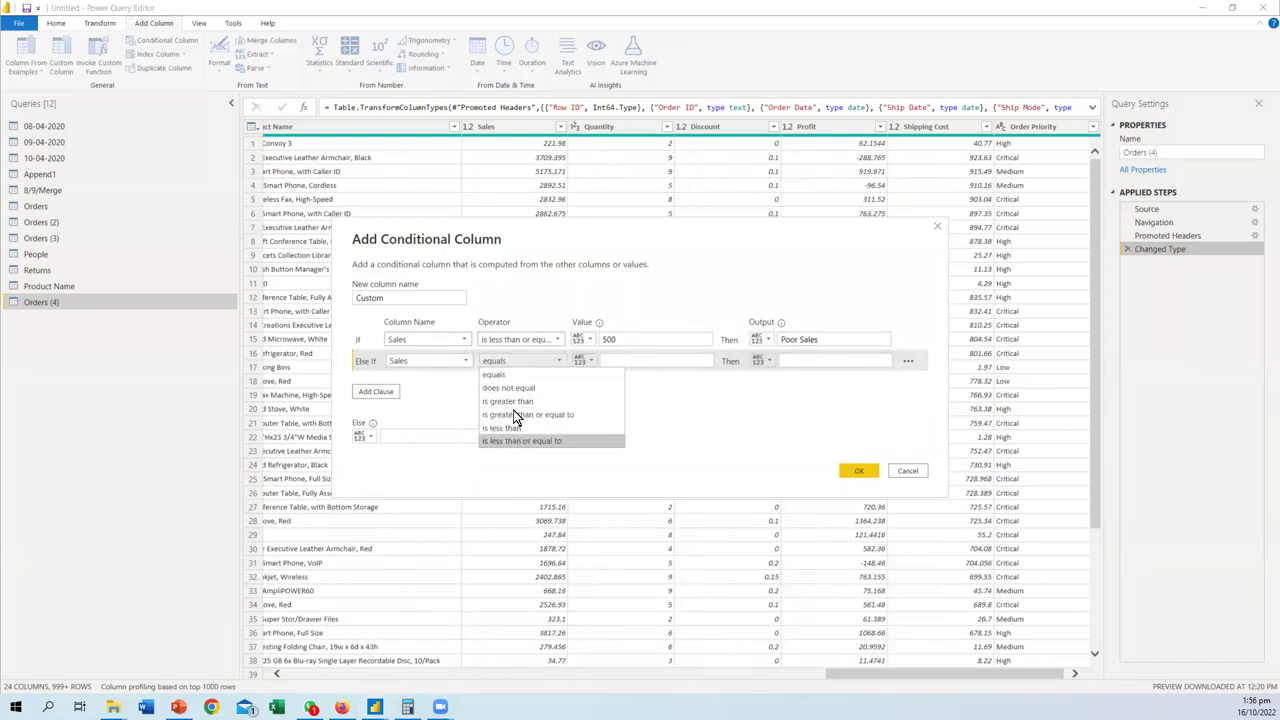
{"action": "left_click", "coordinate": [509, 401]}
{"action": "left_click", "coordinate": [635, 360]}
{"action": "type", "text": "500"}
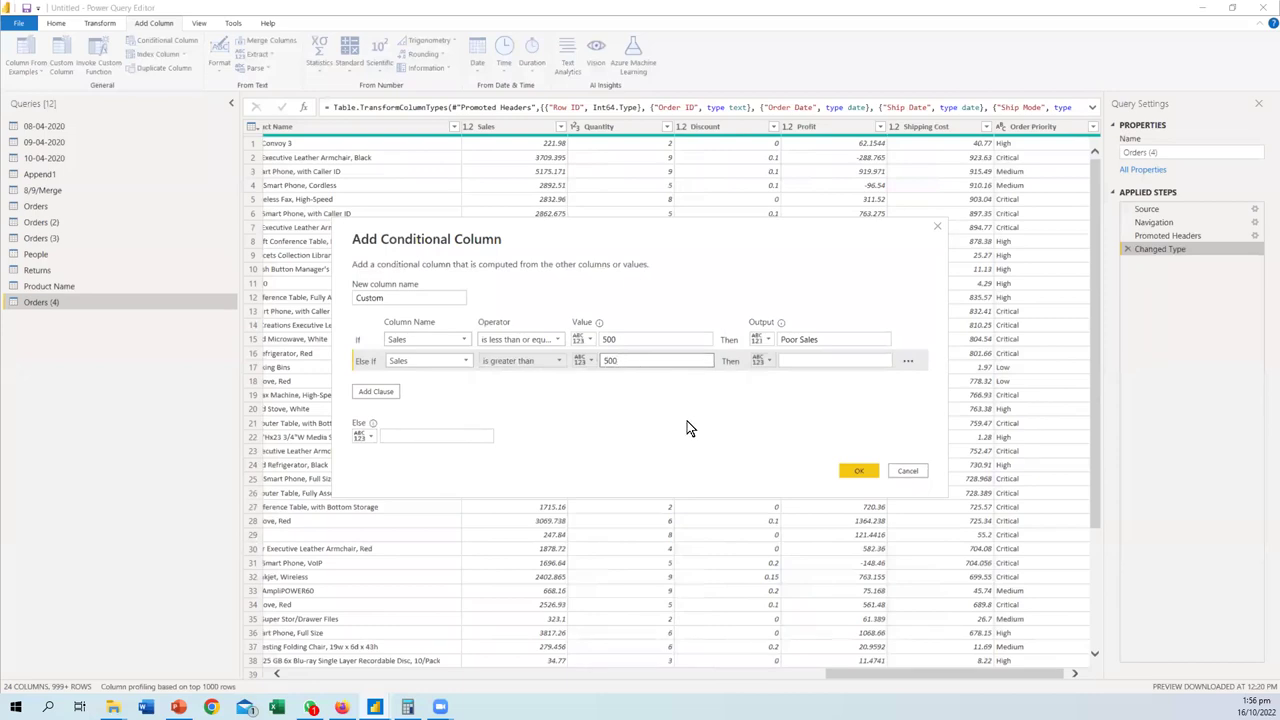
{"action": "left_click", "coordinate": [553, 361]}
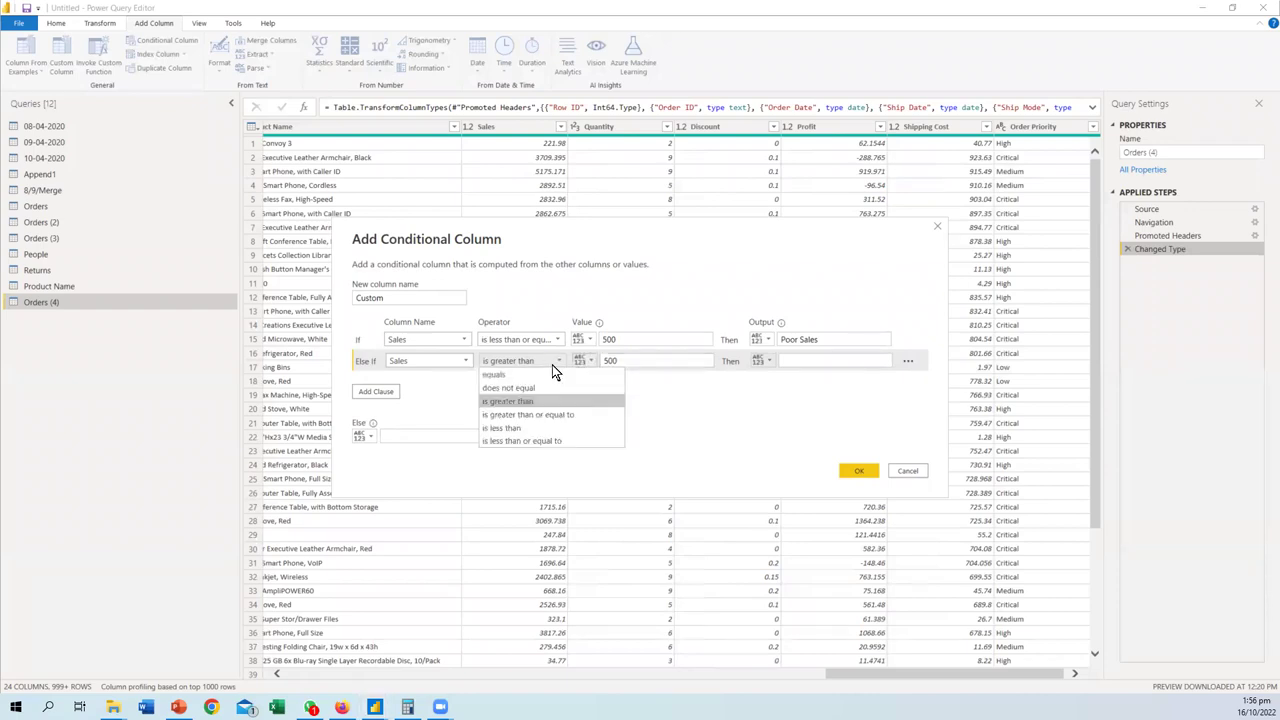
{"action": "left_click", "coordinate": [528, 415]}
{"action": "double_click", "coordinate": [609, 360]}
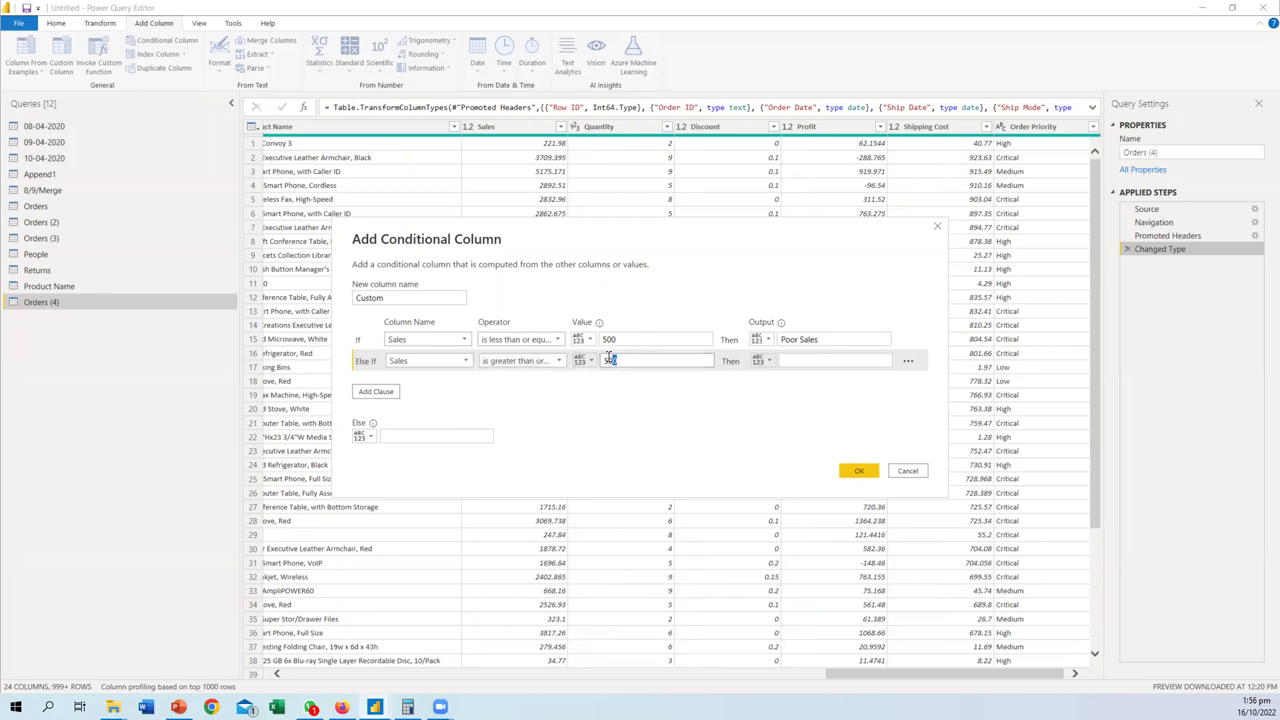
{"action": "type", "text": "2000"}
- Set Average Sales as the Else If output and Great Sales as the fallback, then confirm
{"action": "left_click", "coordinate": [795, 363]}
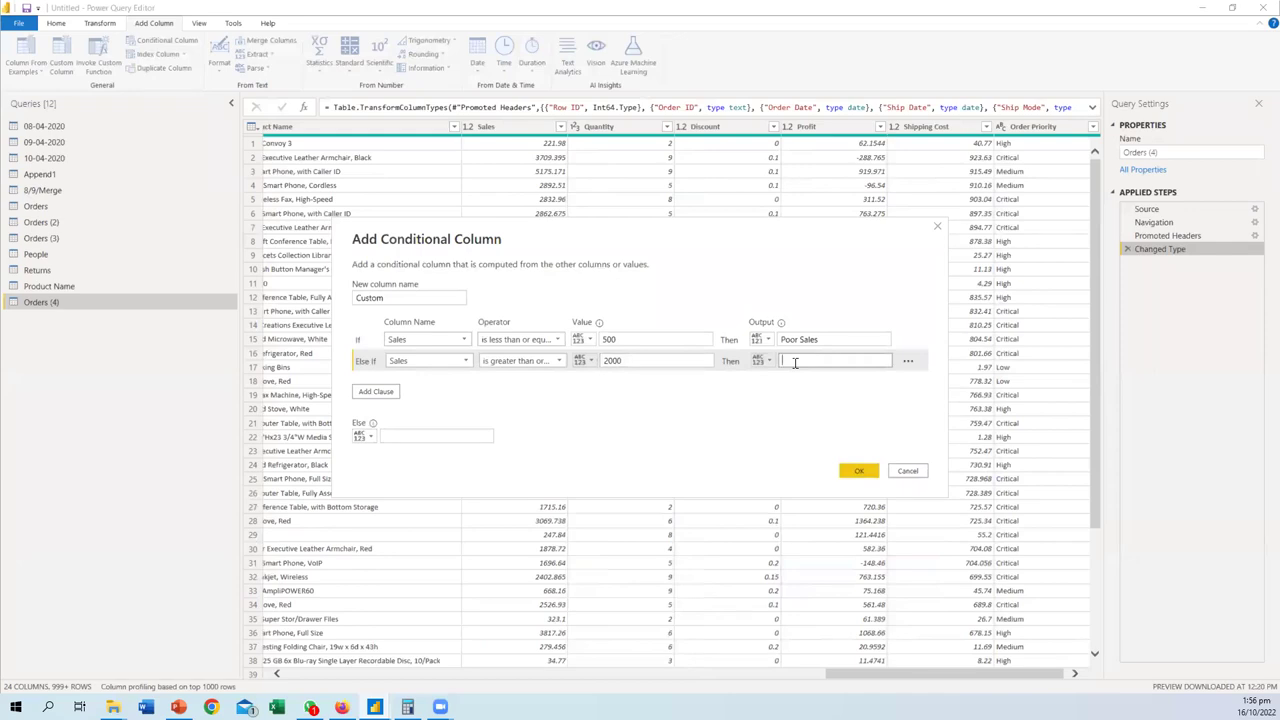
{"action": "type", "text": "Average Sales"}
{"action": "left_click", "coordinate": [413, 438]}
{"action": "type", "text": "Gr"}
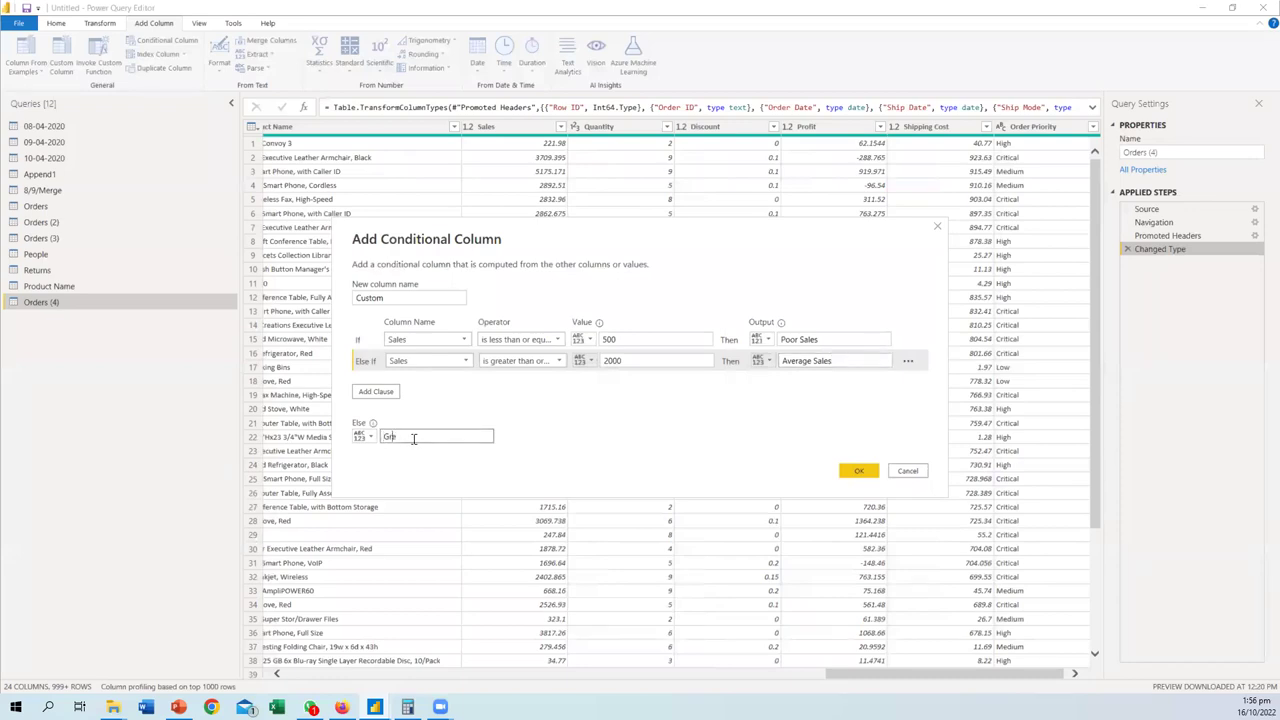
{"action": "type", "text": "eat Sales"}
{"action": "left_click", "coordinate": [858, 470]}
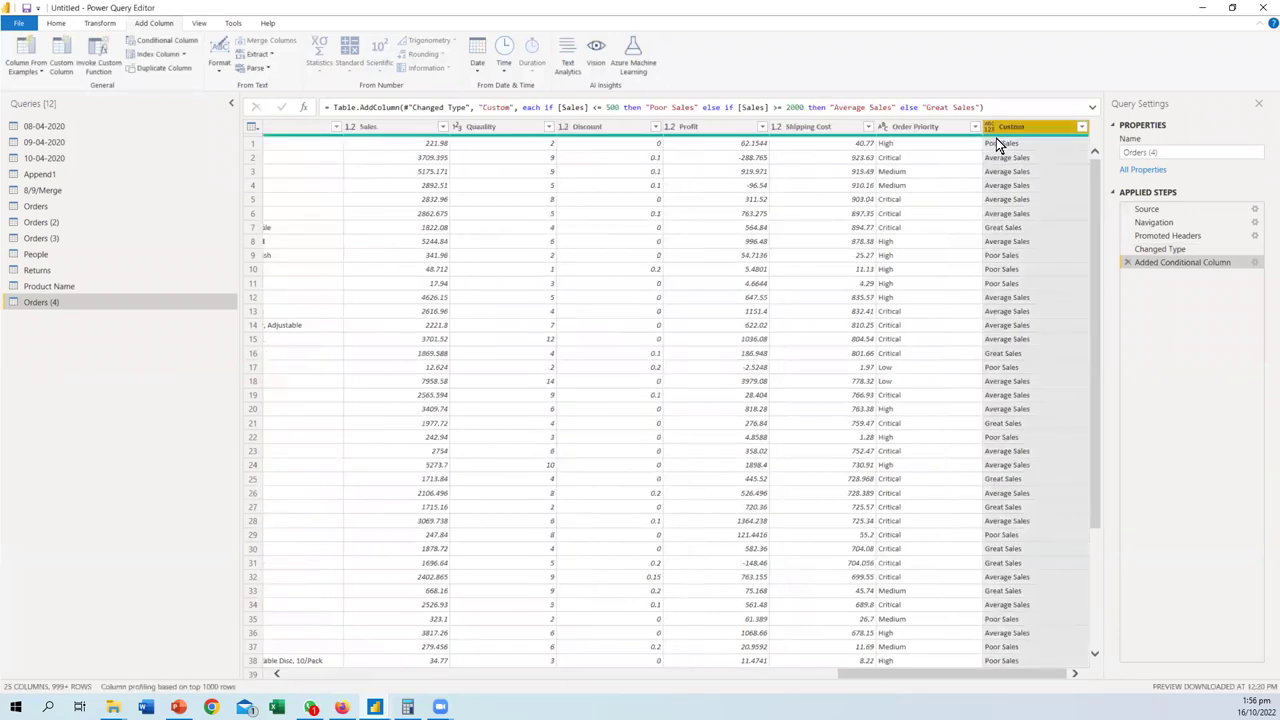
- Scroll the preview and briefly reopen the conditional column settings without changes
{"action": "scroll", "coordinate": [1016, 336], "scroll_direction": "down", "scroll_amount": 20}
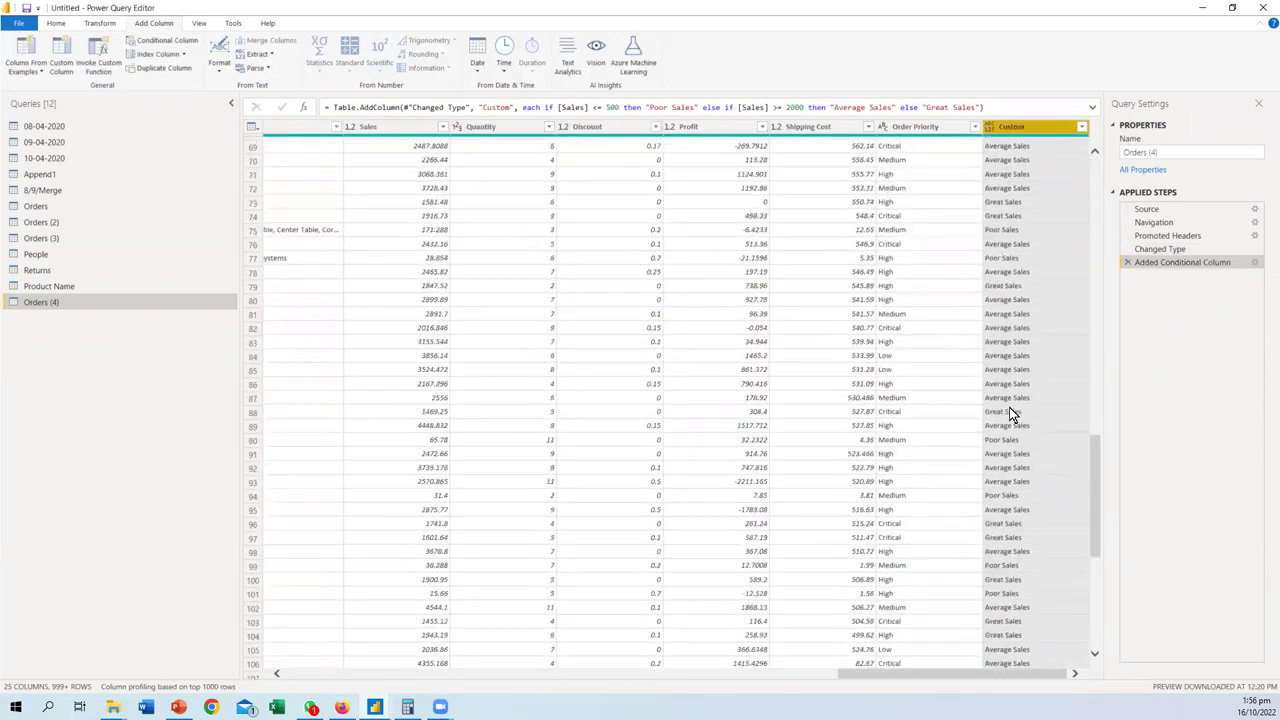
{"action": "scroll", "coordinate": [1008, 414], "scroll_direction": "up", "scroll_amount": 20}
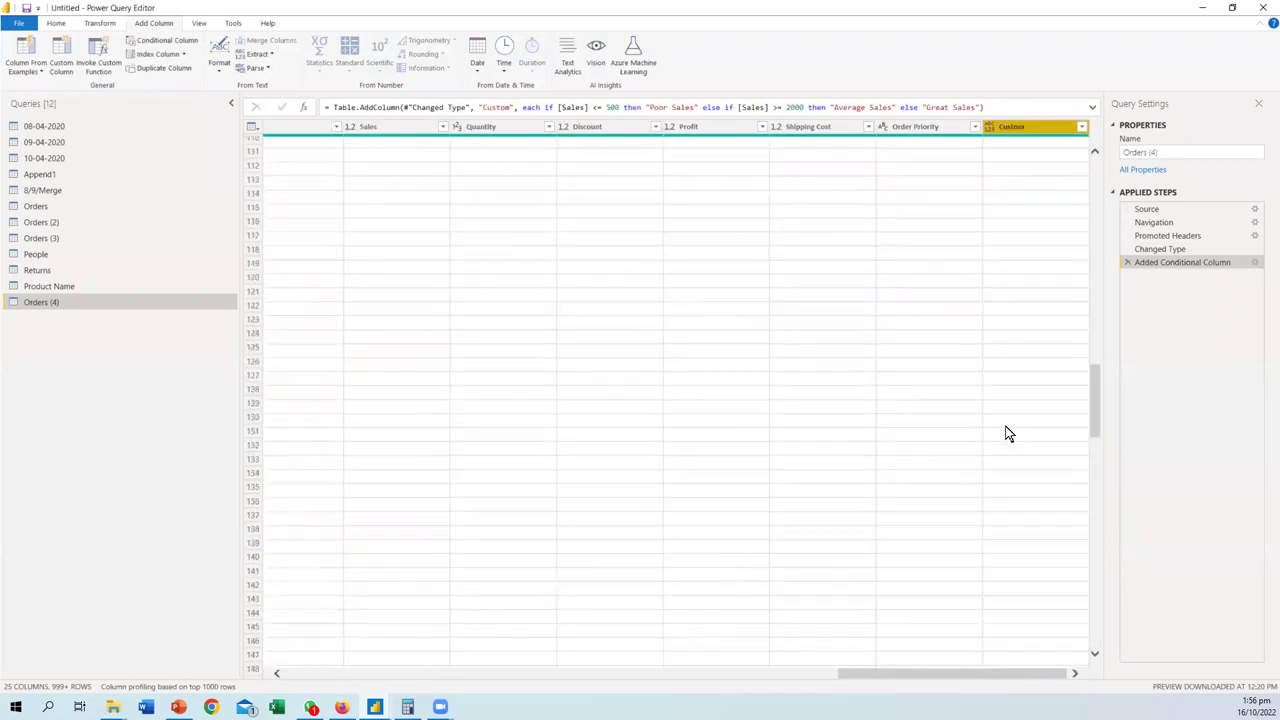
{"action": "scroll", "coordinate": [1008, 433], "scroll_direction": "up", "scroll_amount": 14}
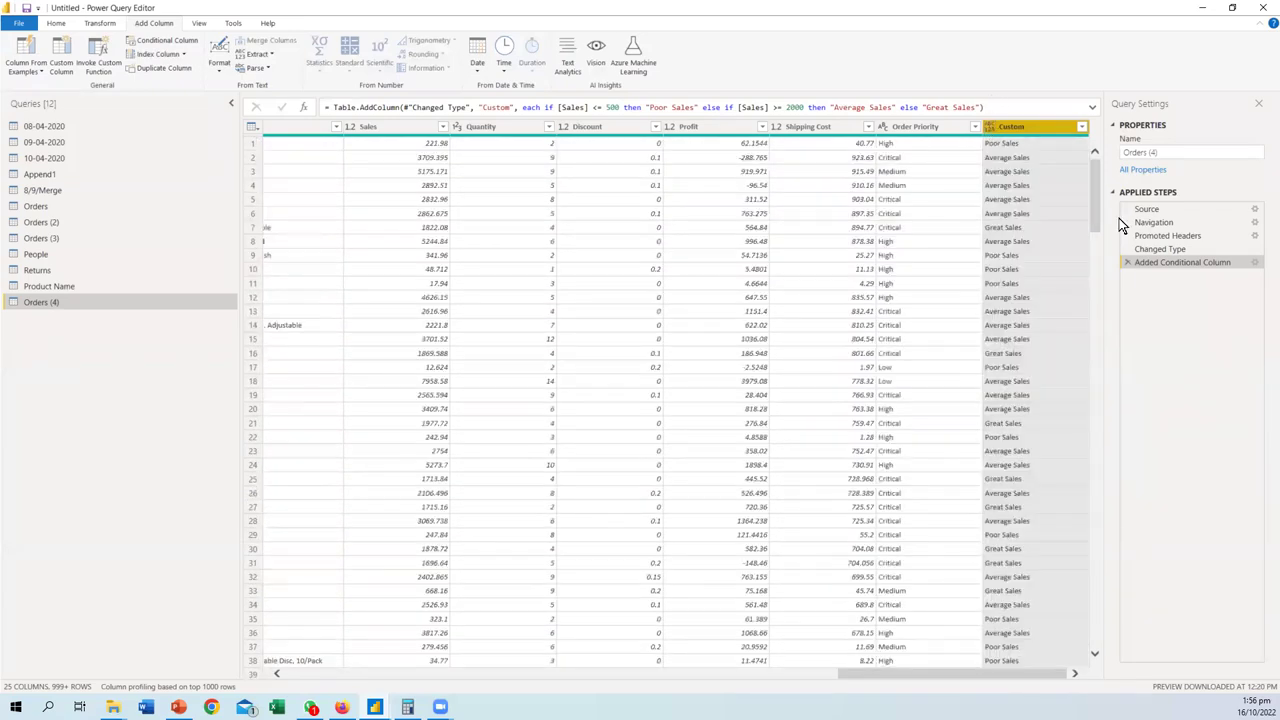
{"action": "left_click", "coordinate": [1255, 262]}
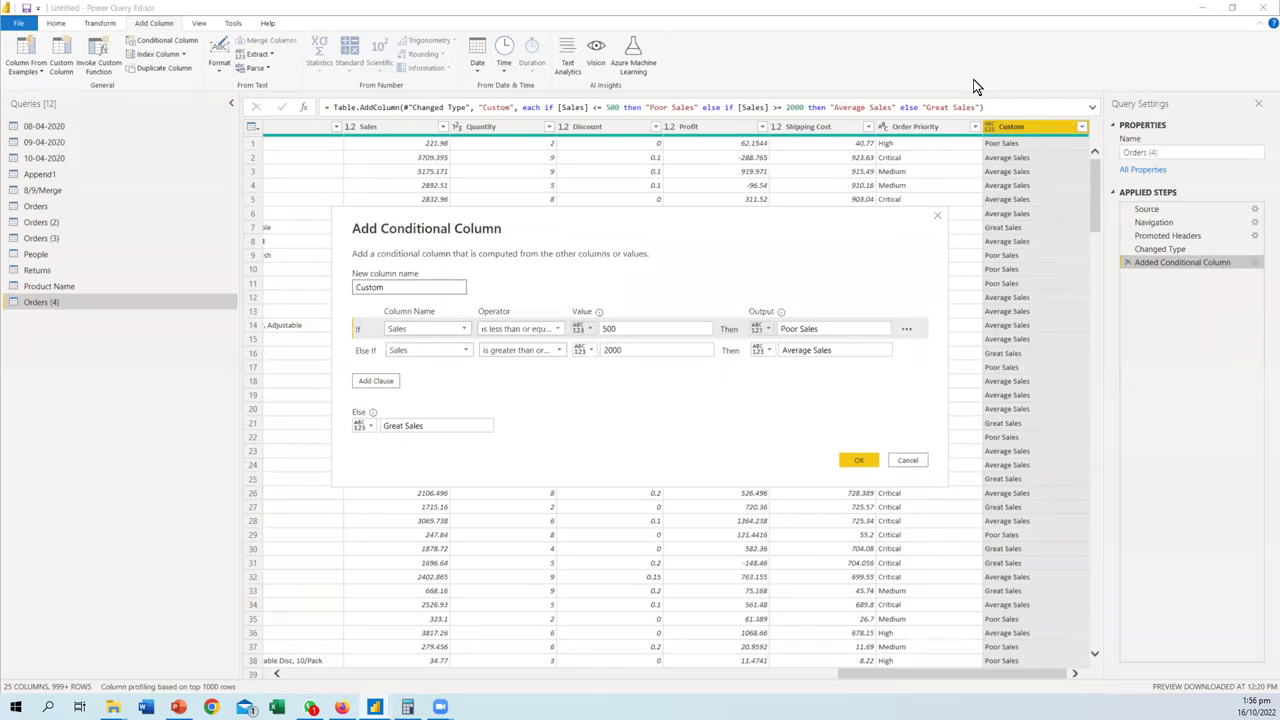
{"action": "left_click", "coordinate": [937, 215]}
- Expand the formula bar to review the AddColumn formula, then reopen the step's settings
{"action": "left_click", "coordinate": [1092, 107]}
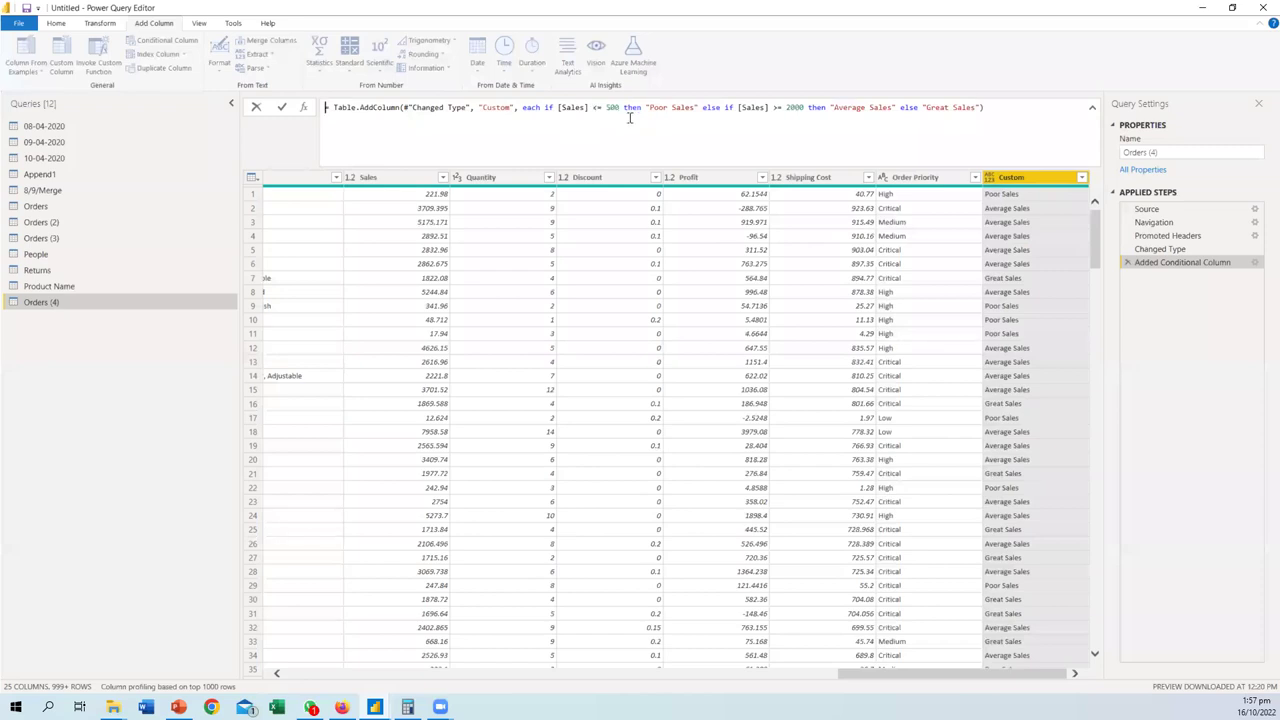
{"action": "left_click_drag", "start_coordinate": [363, 107], "coordinate": [450, 109]}
{"action": "left_click", "coordinate": [548, 133]}
{"action": "left_click", "coordinate": [1190, 343]}
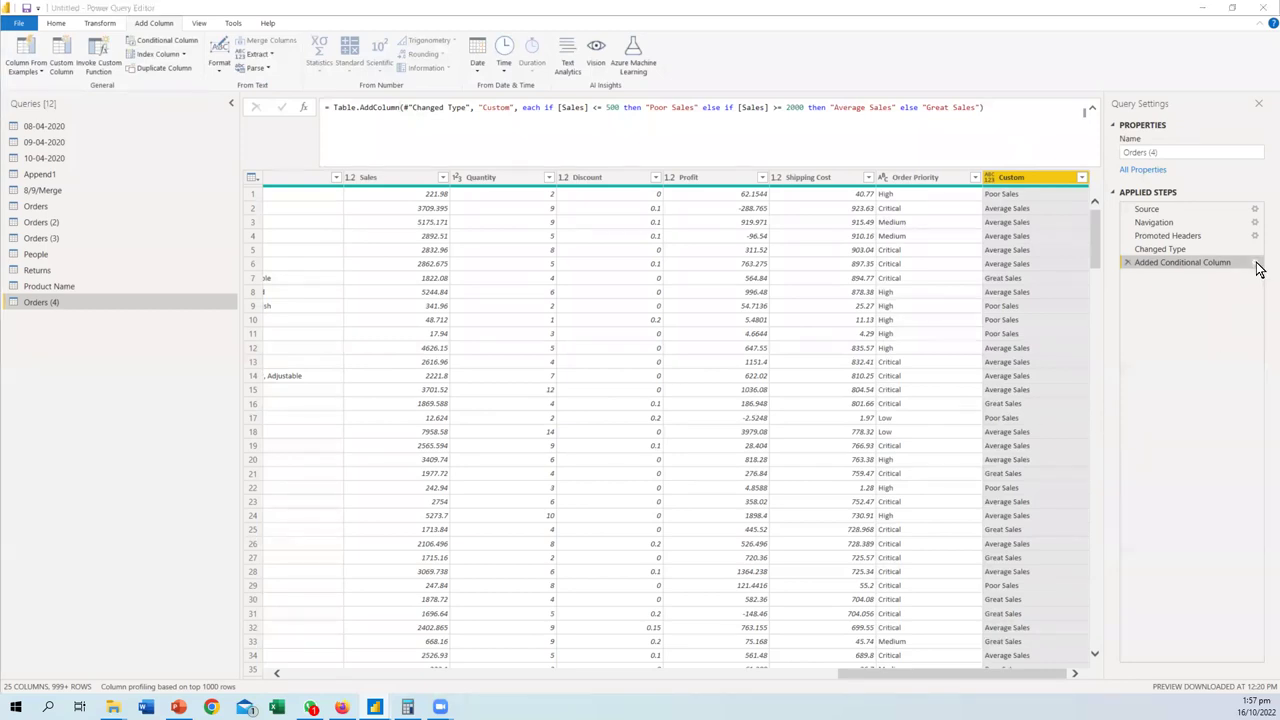
{"action": "left_click", "coordinate": [1256, 264]}
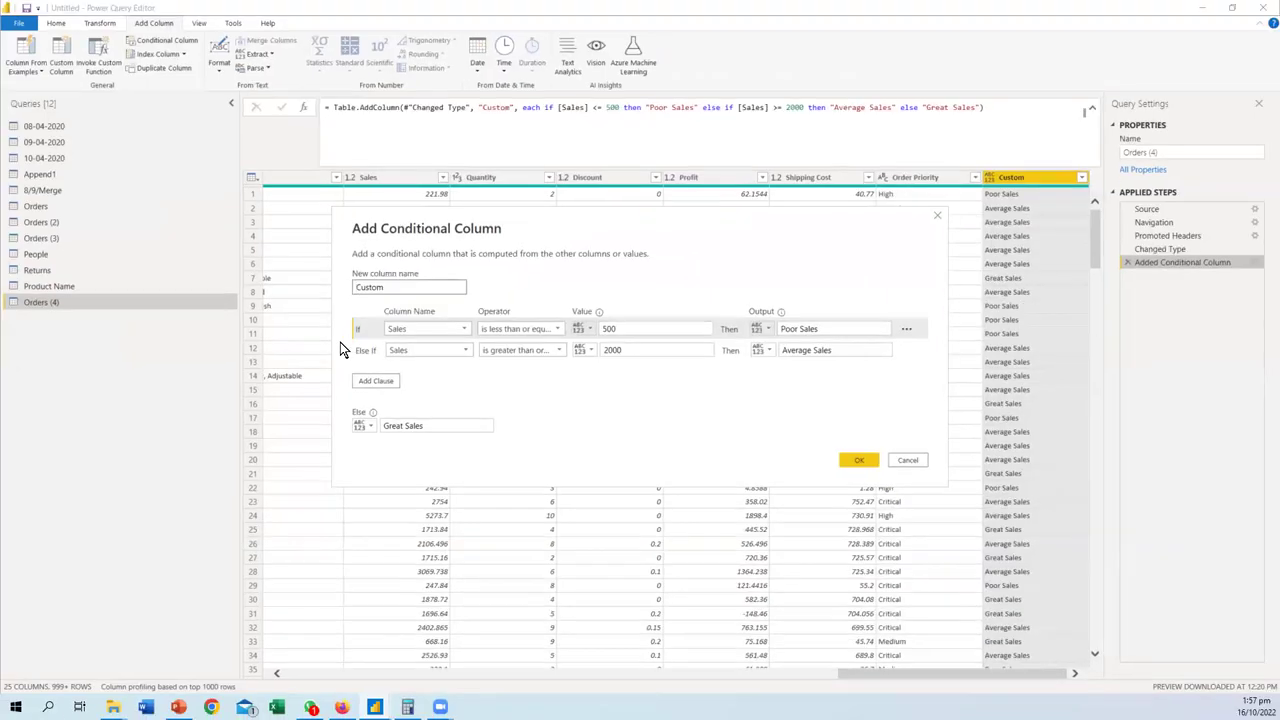
- Clear the Poor Sales output so Sales of 500 or less return null, then recheck the settings
{"action": "left_click_drag", "start_coordinate": [340, 343], "coordinate": [362, 344]}
{"action": "left_click_drag", "start_coordinate": [828, 327], "coordinate": [762, 333]}
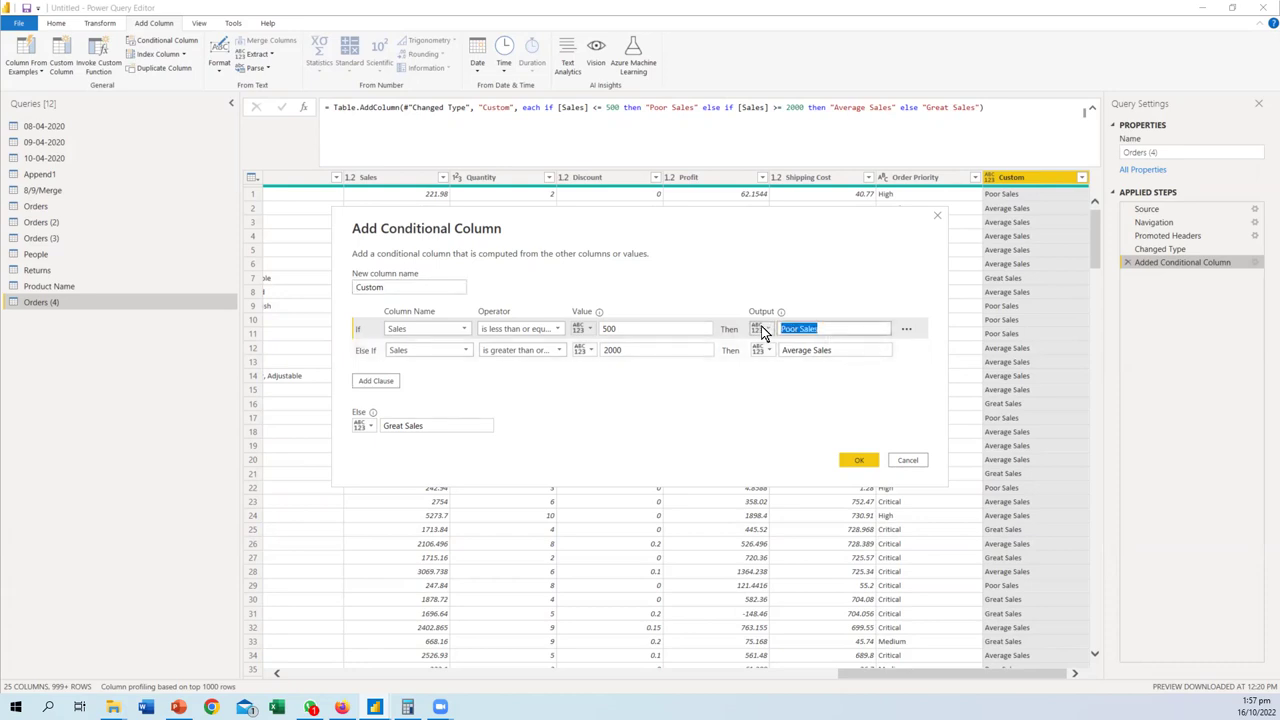
{"action": "key", "text": "BackSpace"}
{"action": "left_click", "coordinate": [858, 460]}
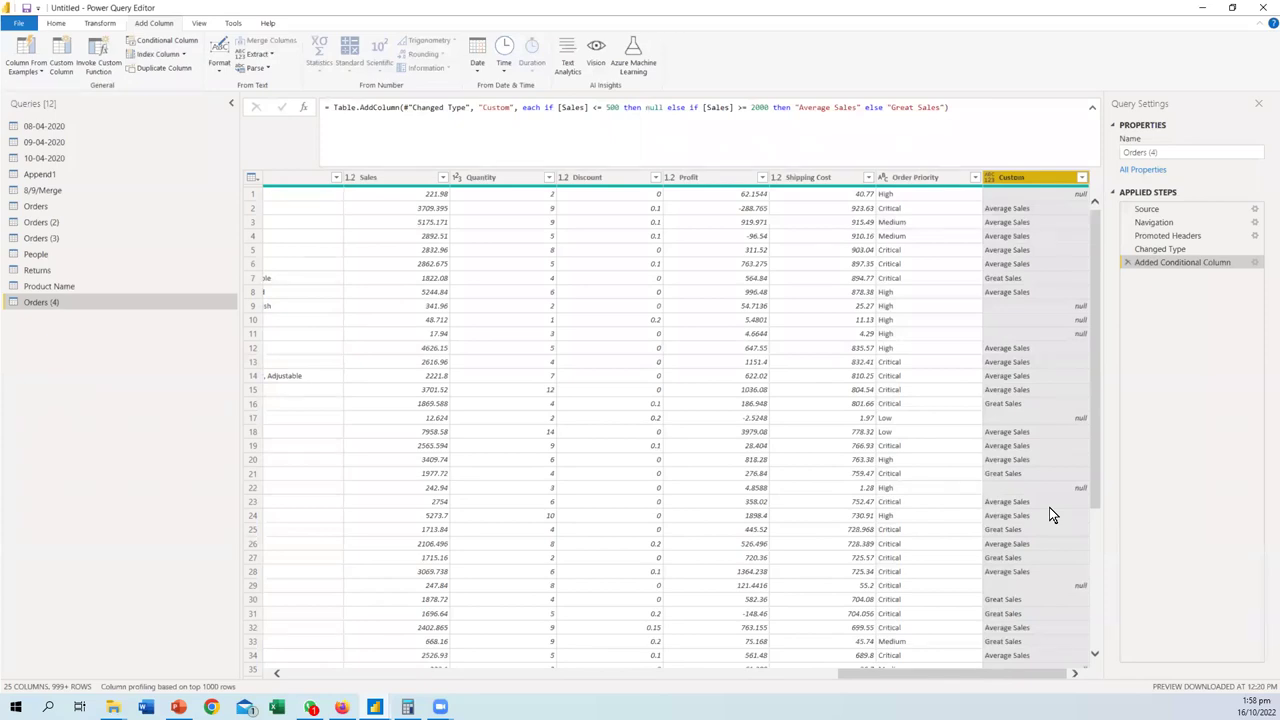
{"action": "left_click", "coordinate": [1256, 264]}
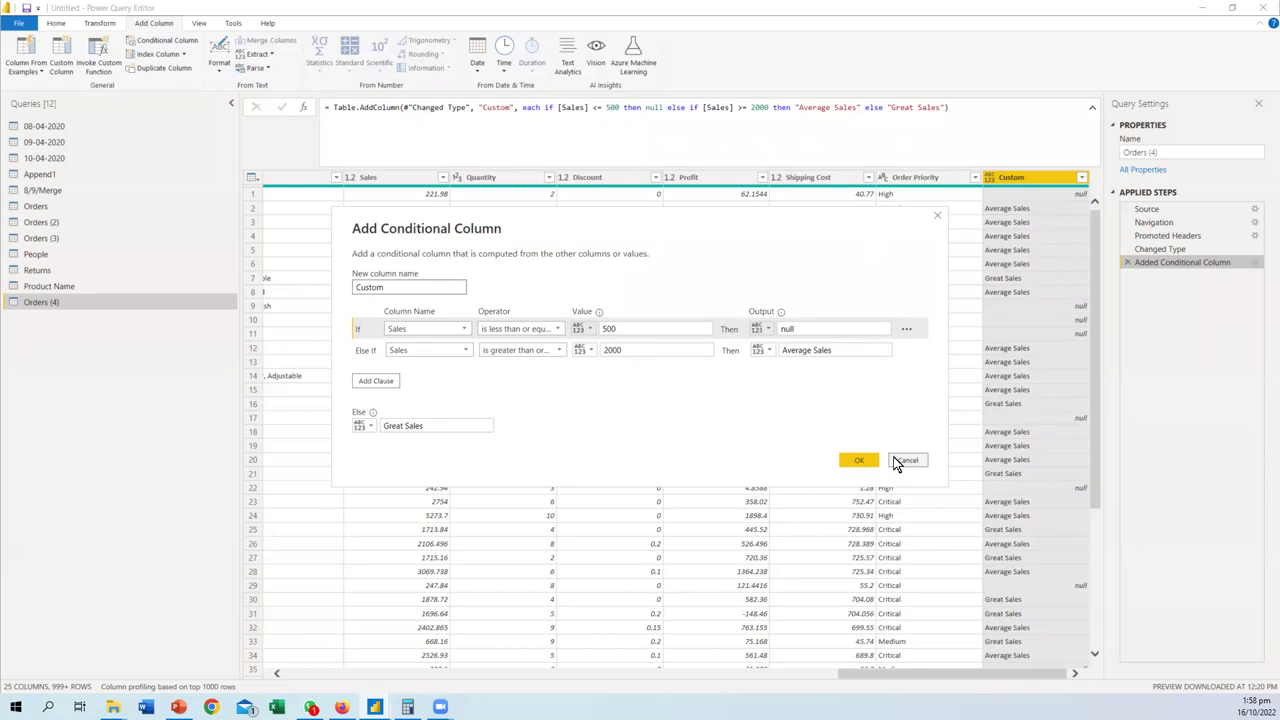
{"action": "left_click", "coordinate": [896, 461]}
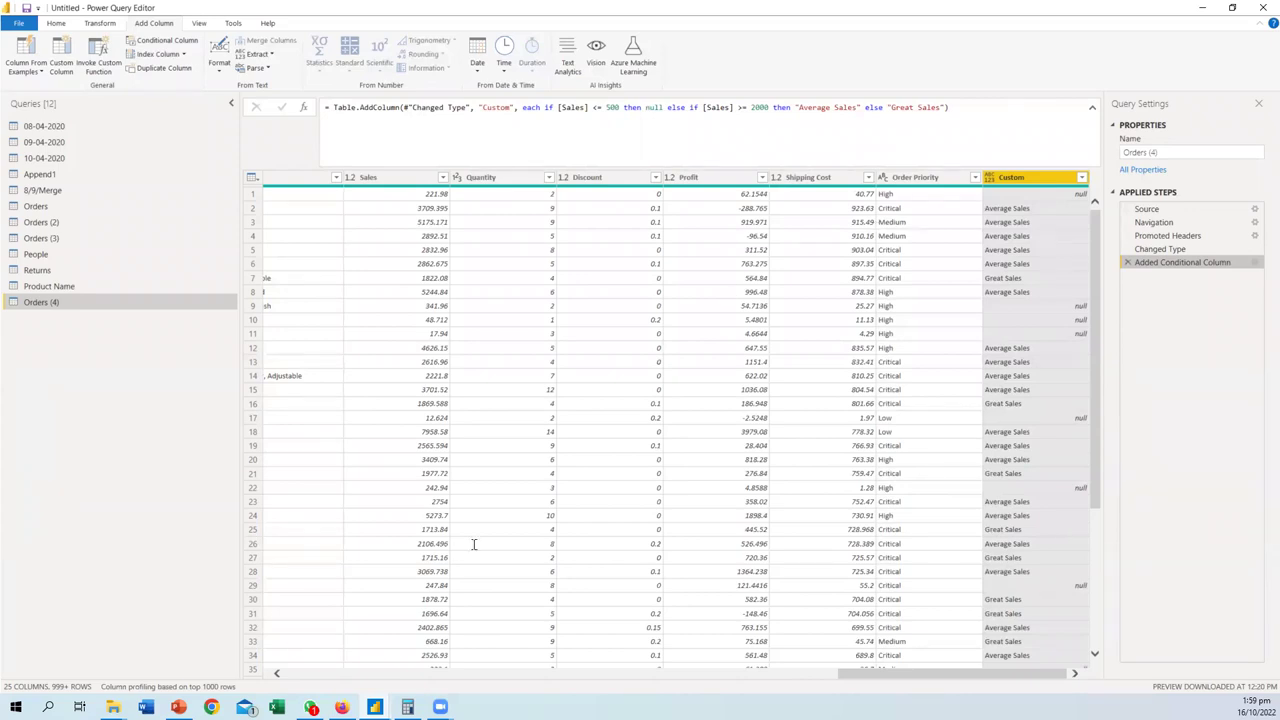
- Switch briefly to Firefox and Power BI Desktop, then reopen the conditional column settings
{"action": "left_click", "coordinate": [342, 707]}
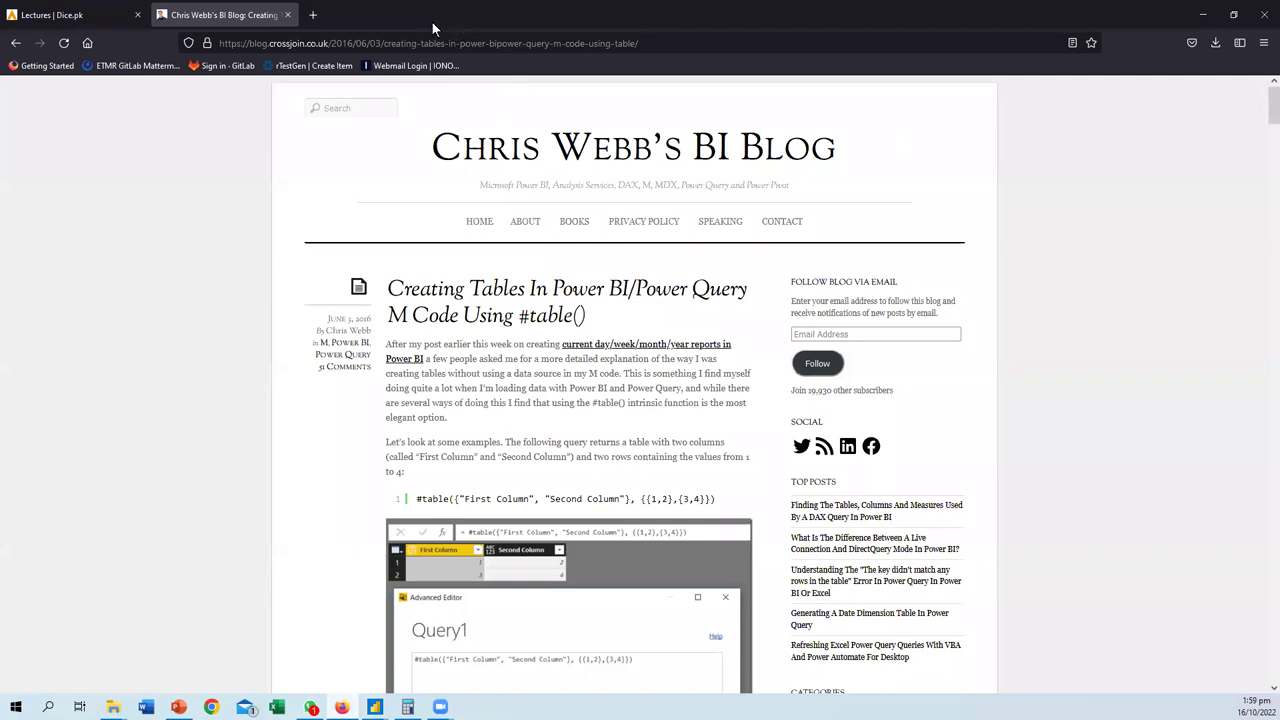
{"action": "key", "text": "alt+Tab"}
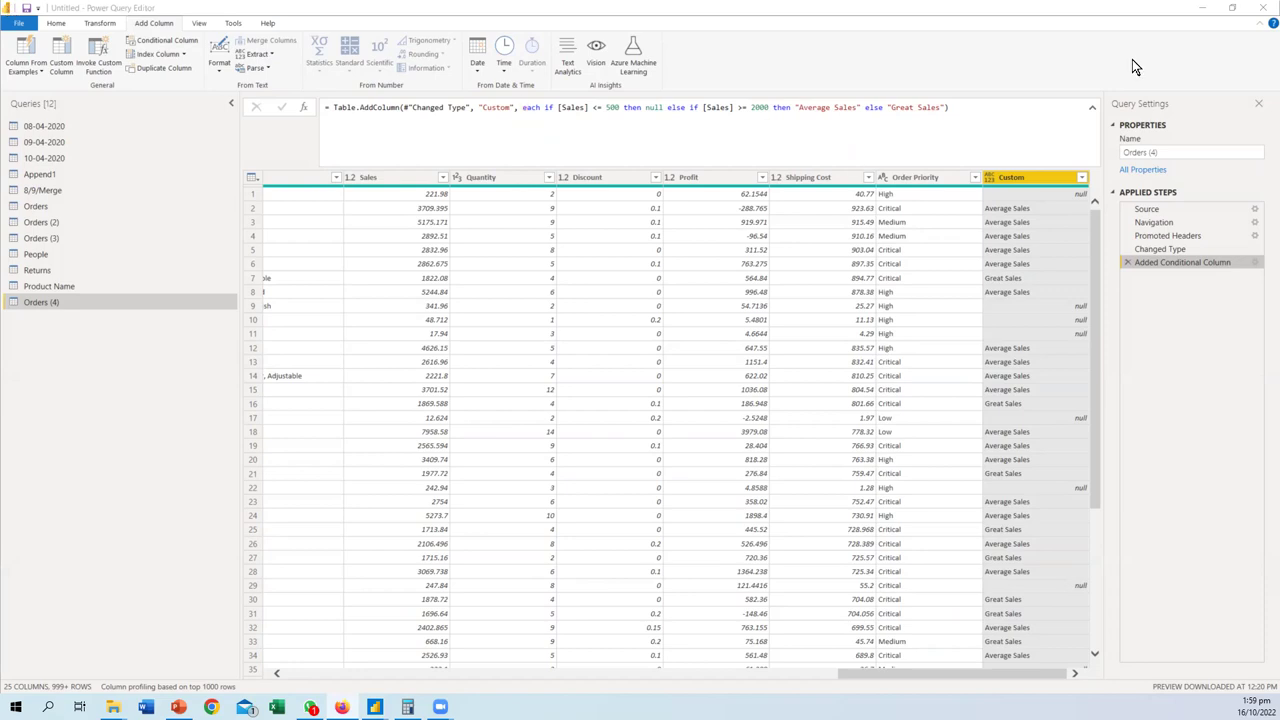
{"action": "left_click", "coordinate": [1202, 8]}
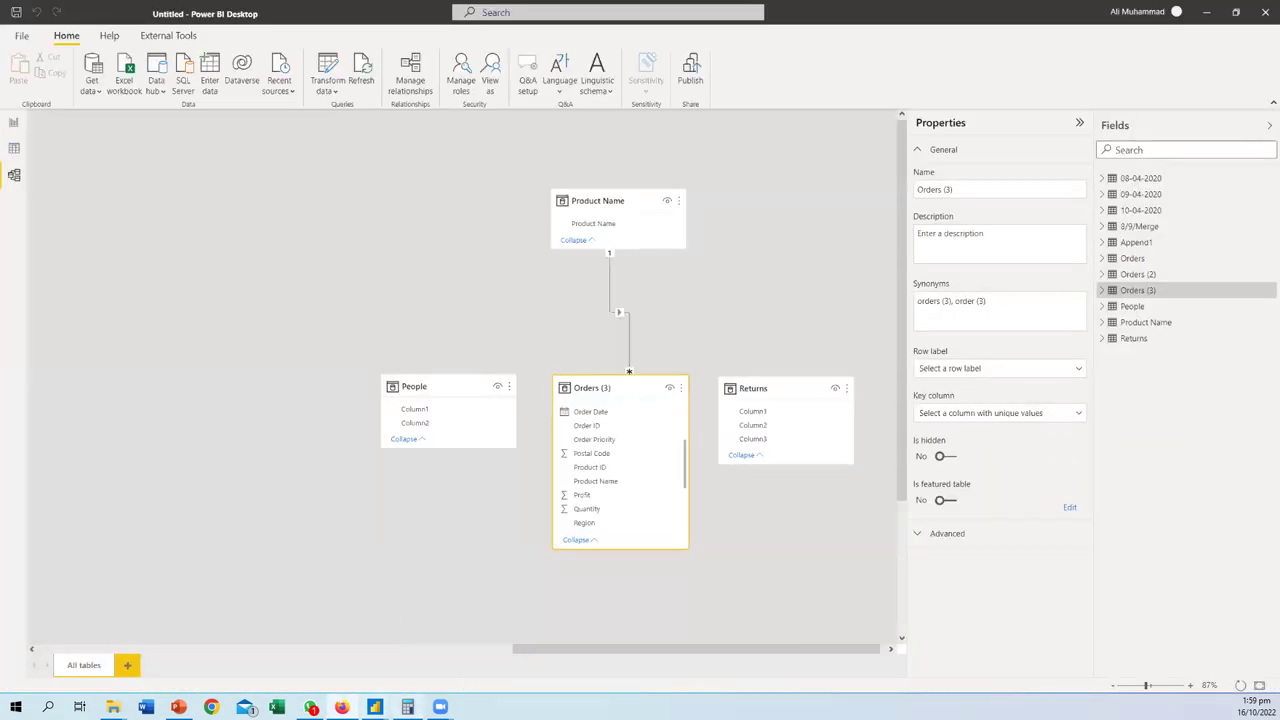
{"action": "mouse_move", "coordinate": [383, 707]}
{"action": "left_click", "coordinate": [545, 629]}
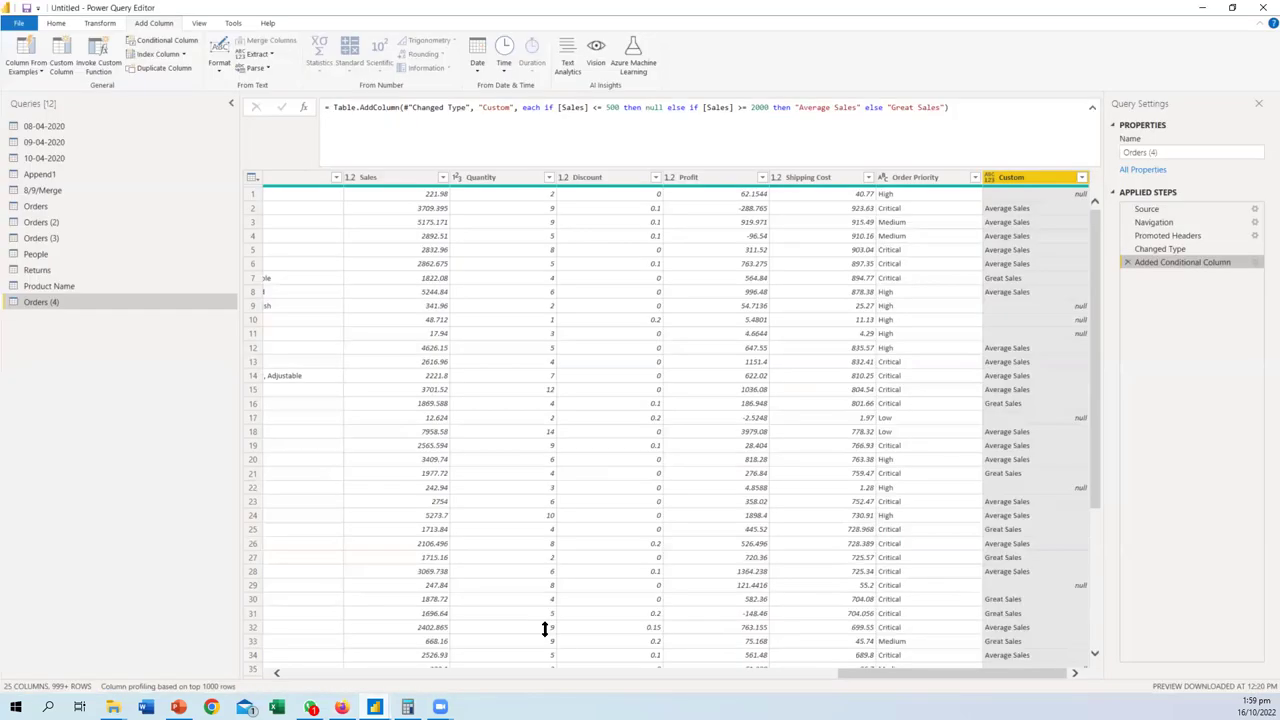
{"action": "left_click", "coordinate": [1255, 263]}
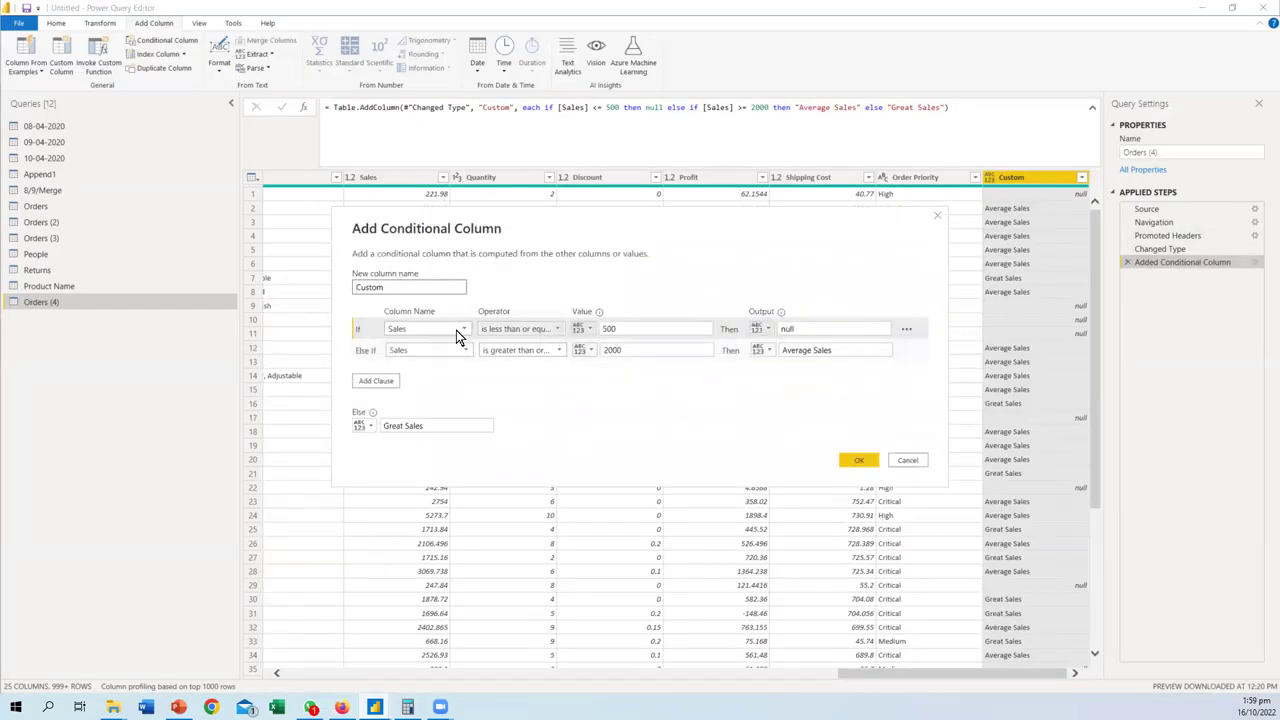
- Make the first clause Country equals United States and switch the second clause to Country equals
{"action": "left_click", "coordinate": [456, 328]}
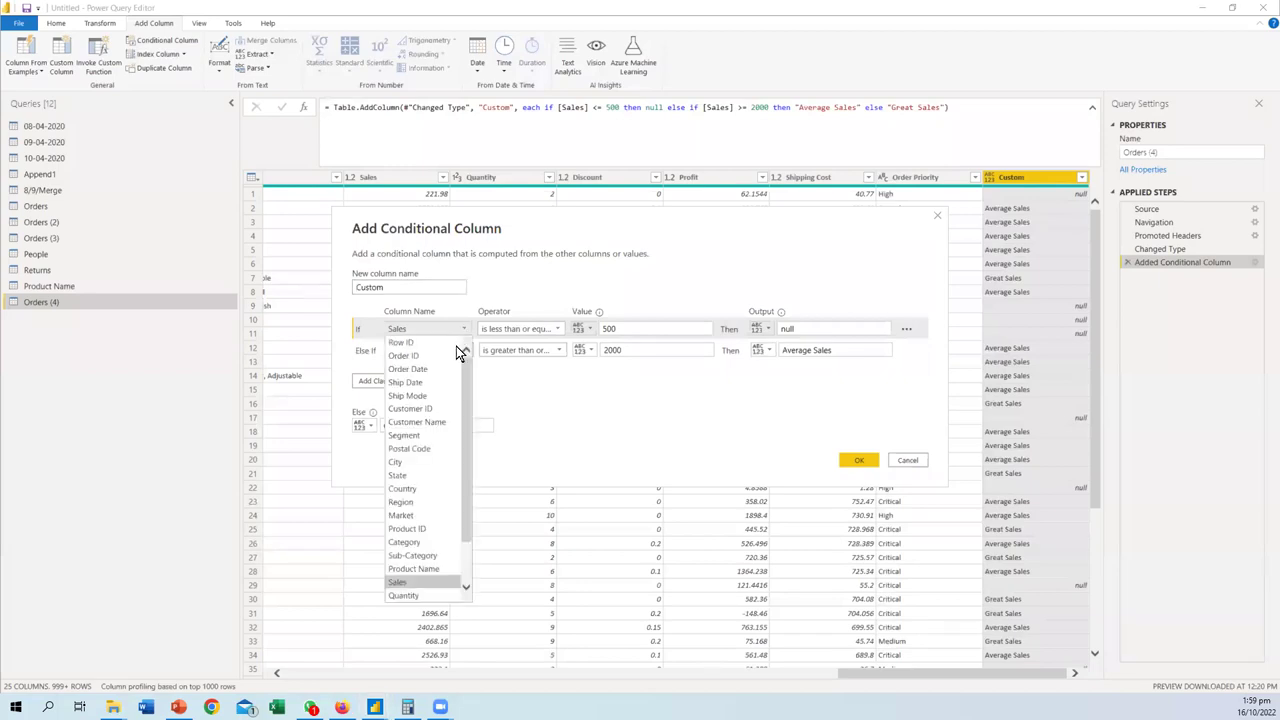
{"action": "left_click", "coordinate": [407, 487]}
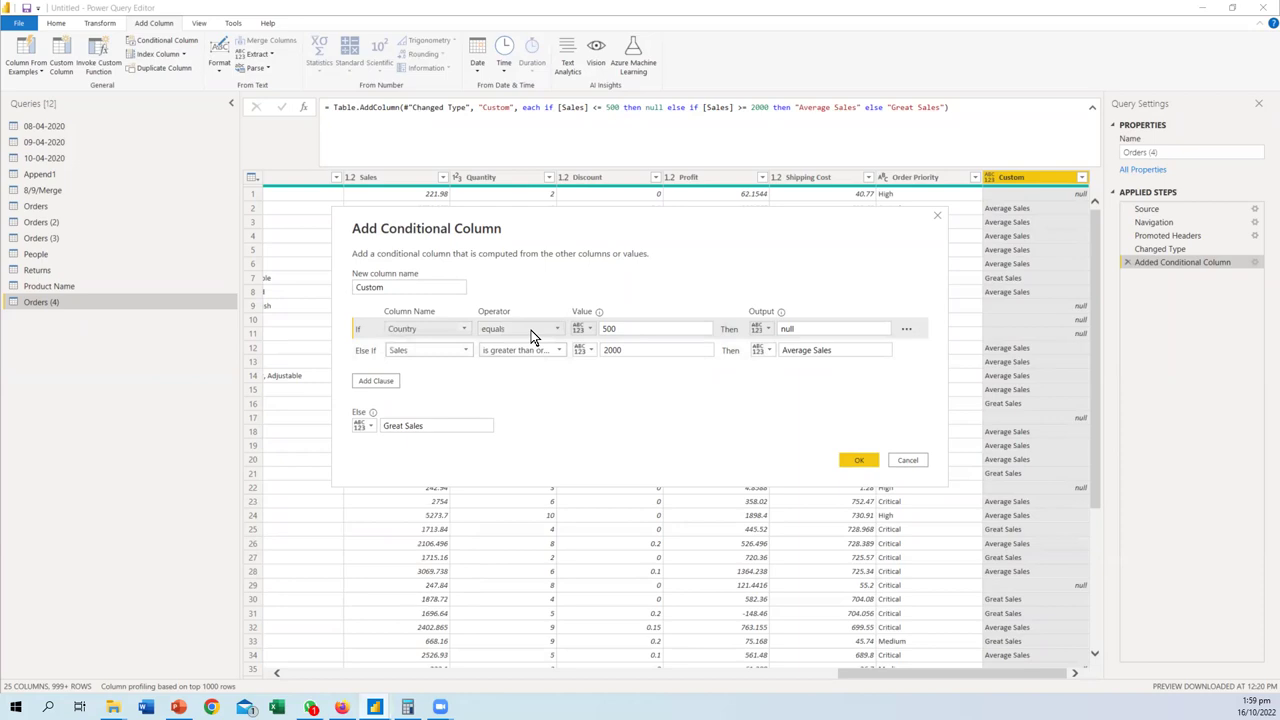
{"action": "double_click", "coordinate": [638, 329]}
{"action": "type", "text": "United States"}
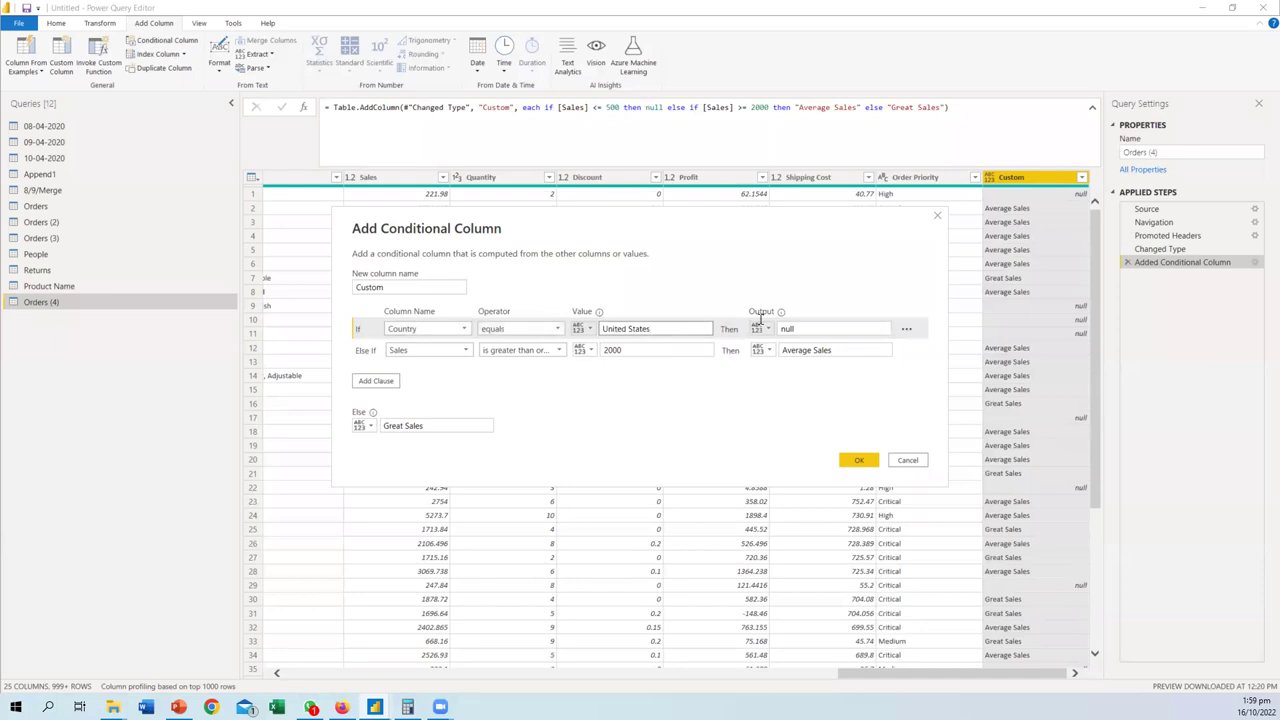
{"action": "left_click", "coordinate": [428, 350]}
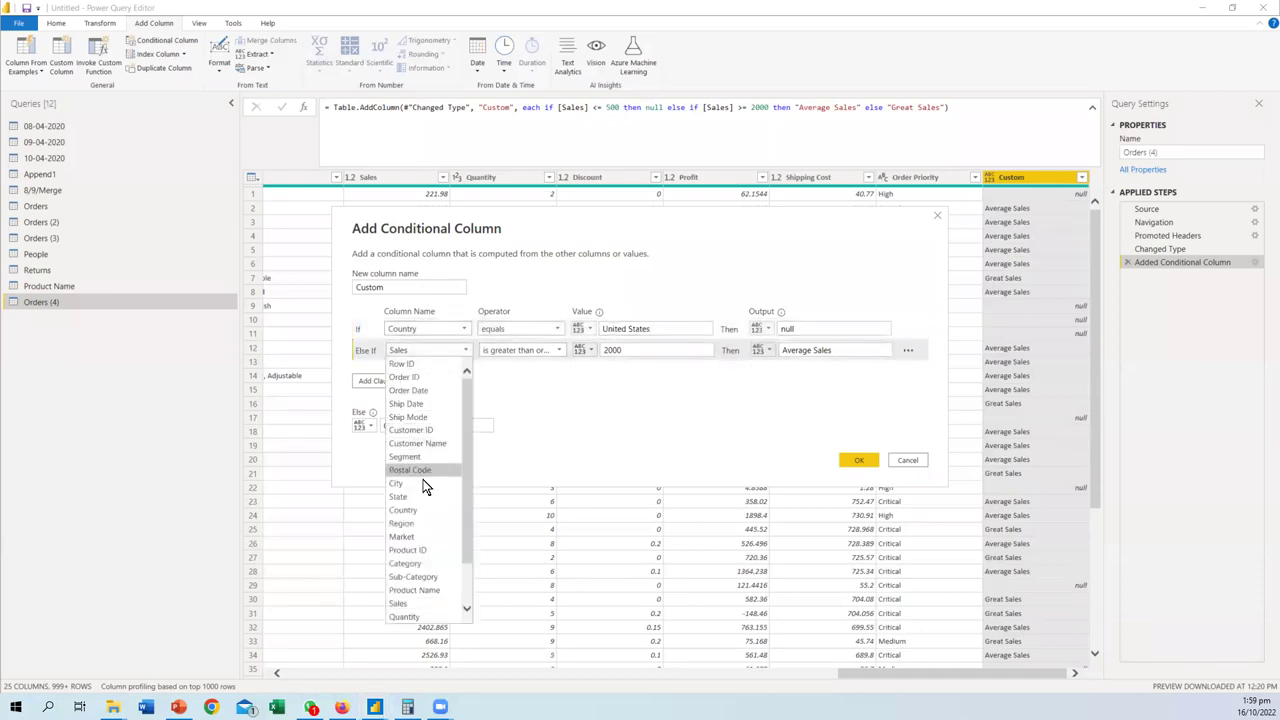
{"action": "left_click", "coordinate": [413, 510]}
{"action": "left_click", "coordinate": [533, 355]}
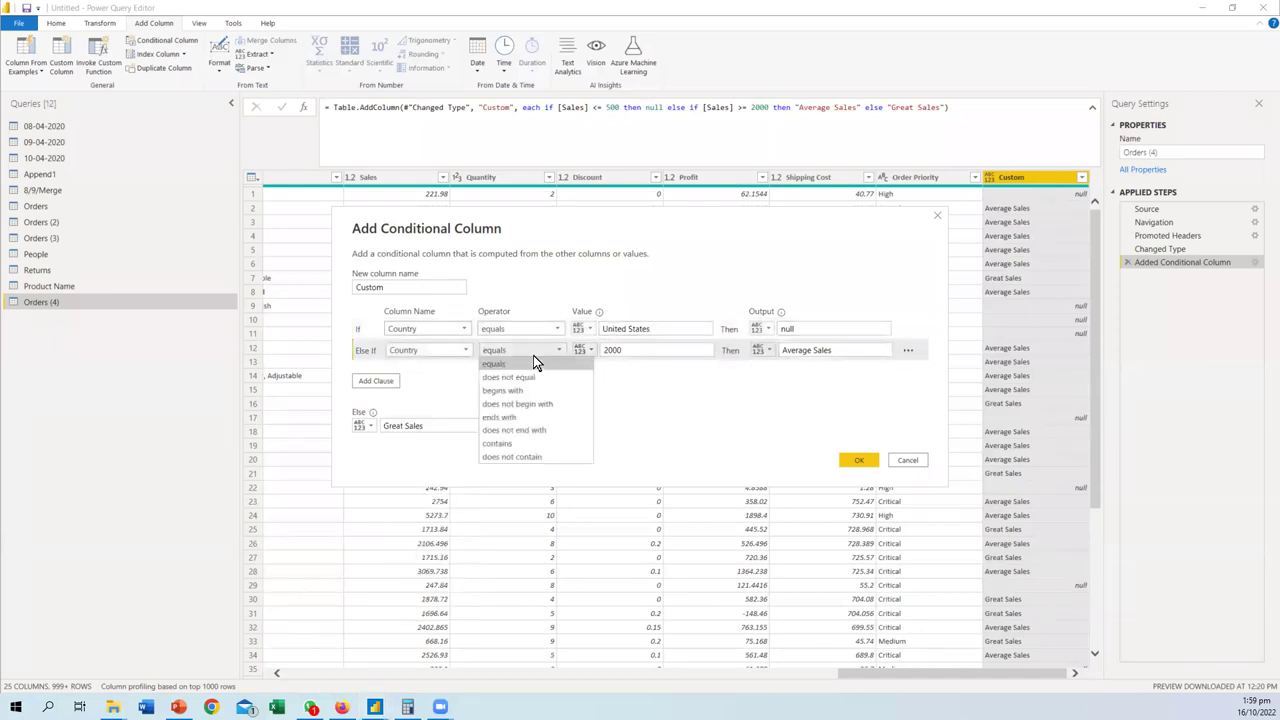
{"action": "left_click", "coordinate": [533, 362]}
{"action": "double_click", "coordinate": [660, 350]}
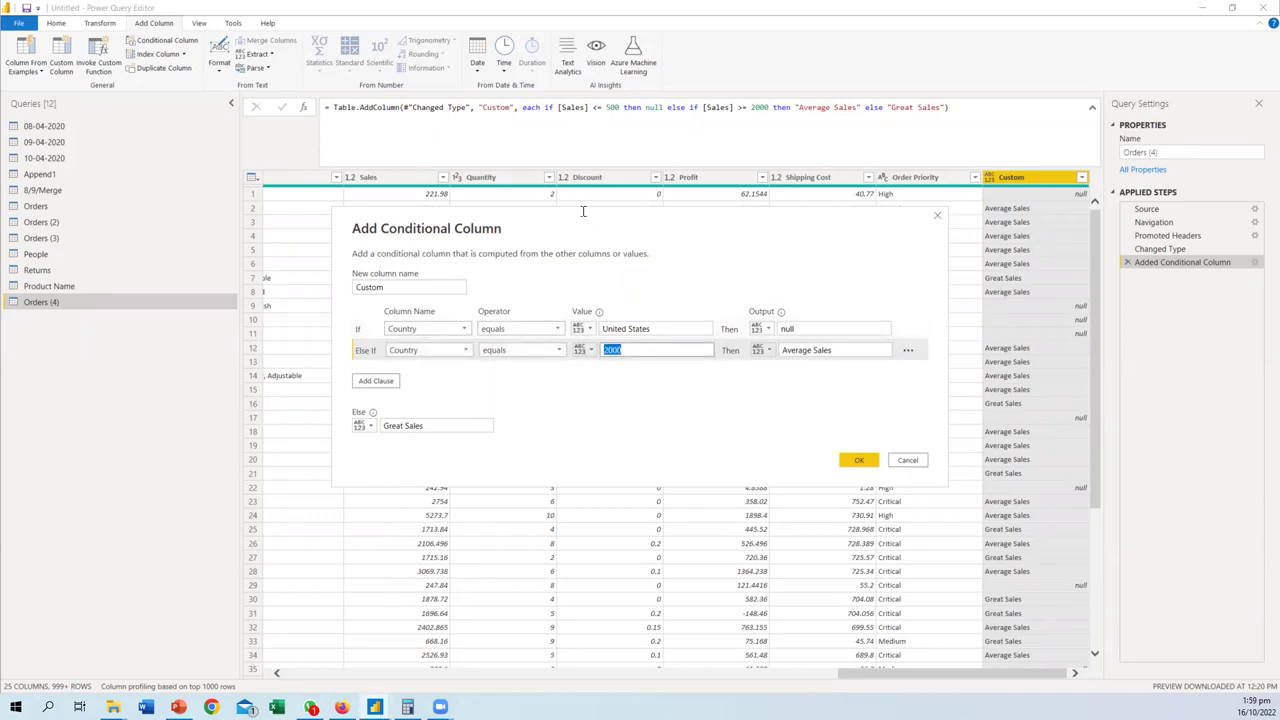
- Reposition the dialog and correct both clauses to test the Country column
{"action": "left_click_drag", "start_coordinate": [577, 252], "coordinate": [582, 257]}
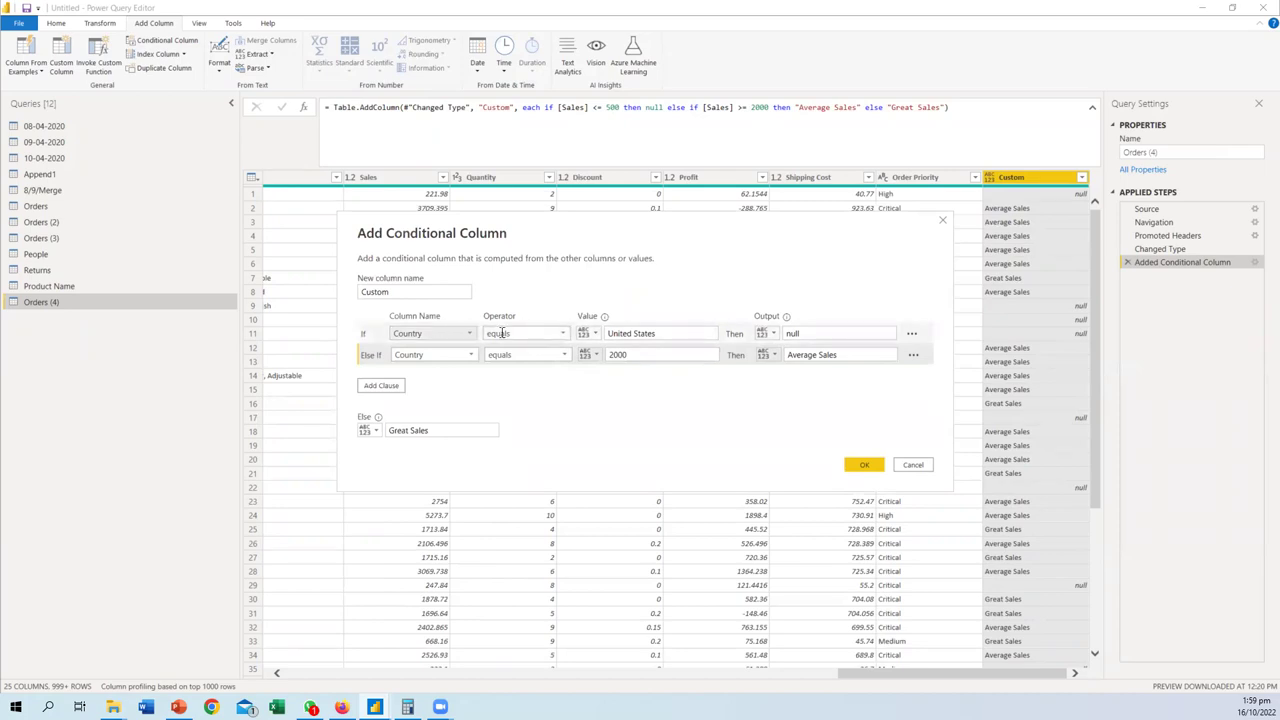
{"action": "left_click", "coordinate": [500, 333]}
{"action": "left_click", "coordinate": [440, 333]}
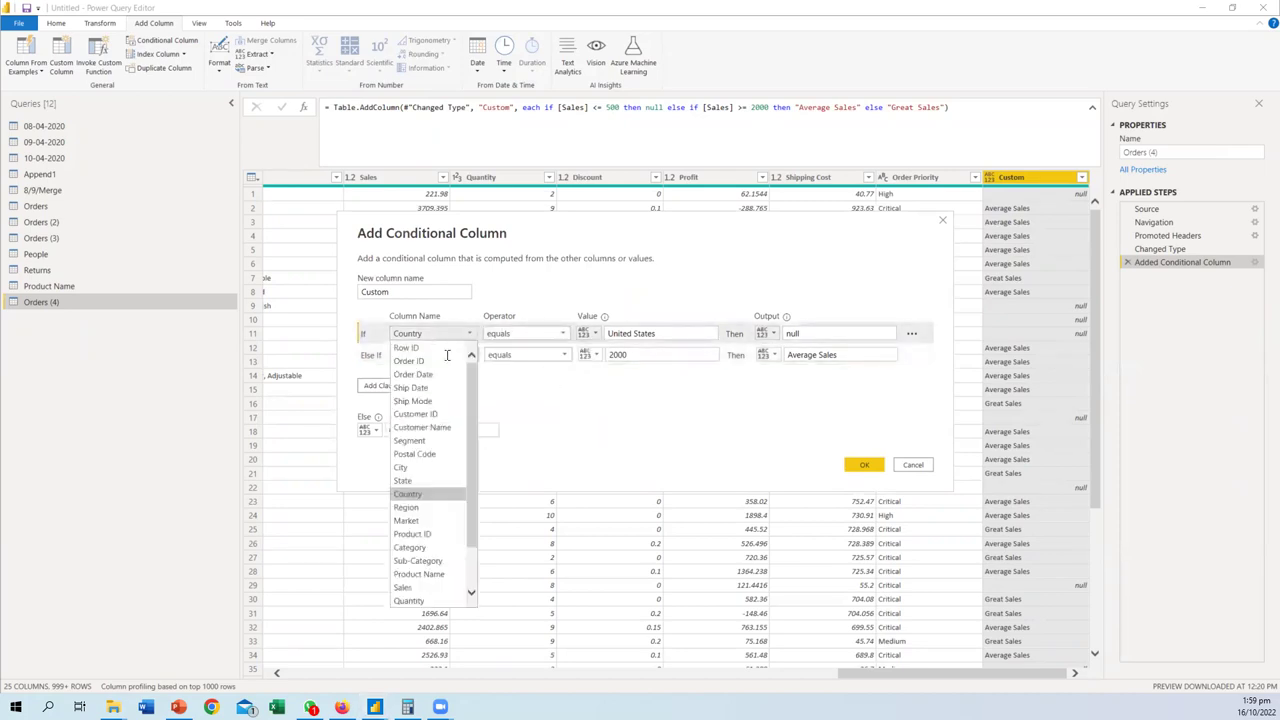
{"action": "left_click", "coordinate": [419, 466]}
{"action": "left_click_drag", "start_coordinate": [637, 226], "coordinate": [611, 261]}
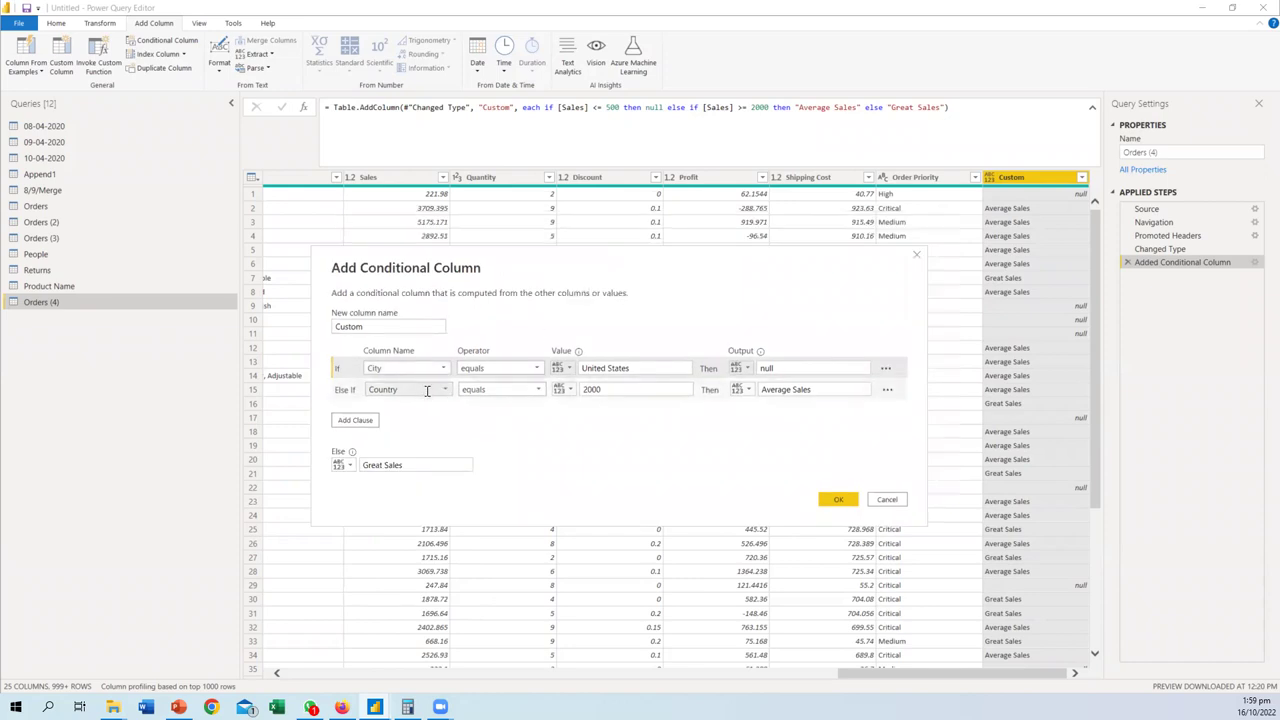
{"action": "left_click", "coordinate": [427, 390]}
{"action": "left_click", "coordinate": [592, 411]}
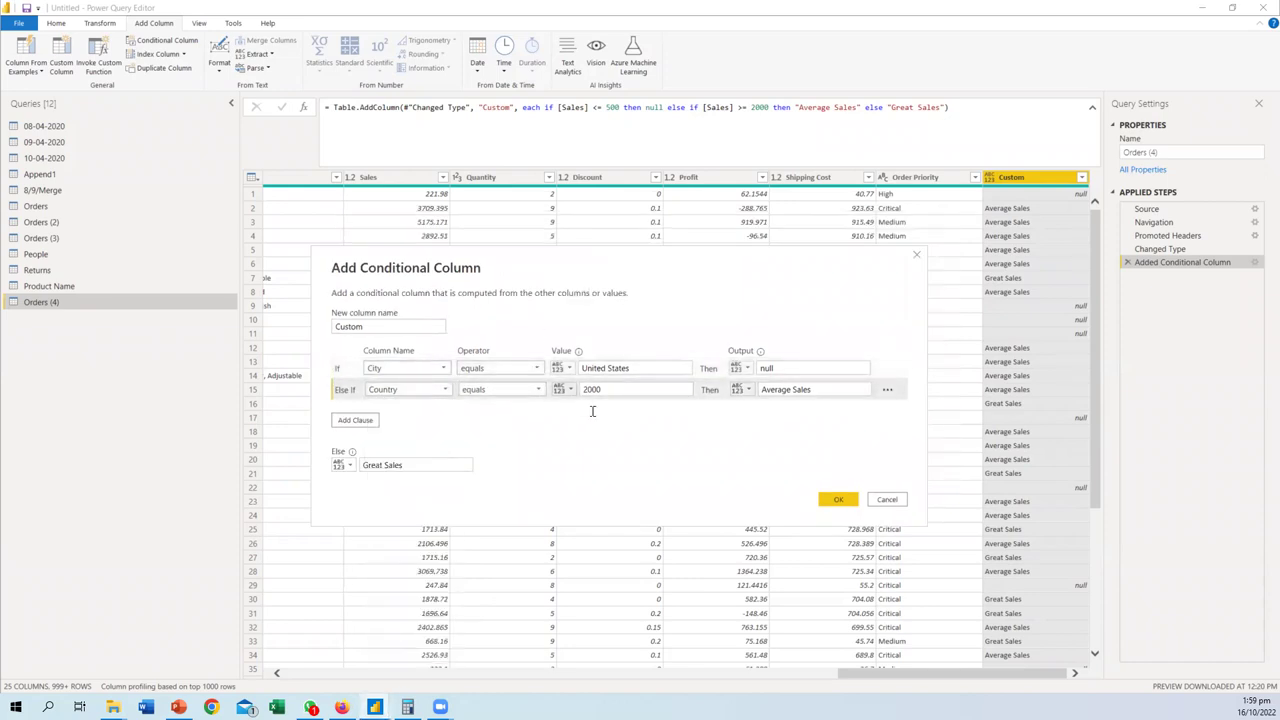
{"action": "left_click", "coordinate": [441, 371]}
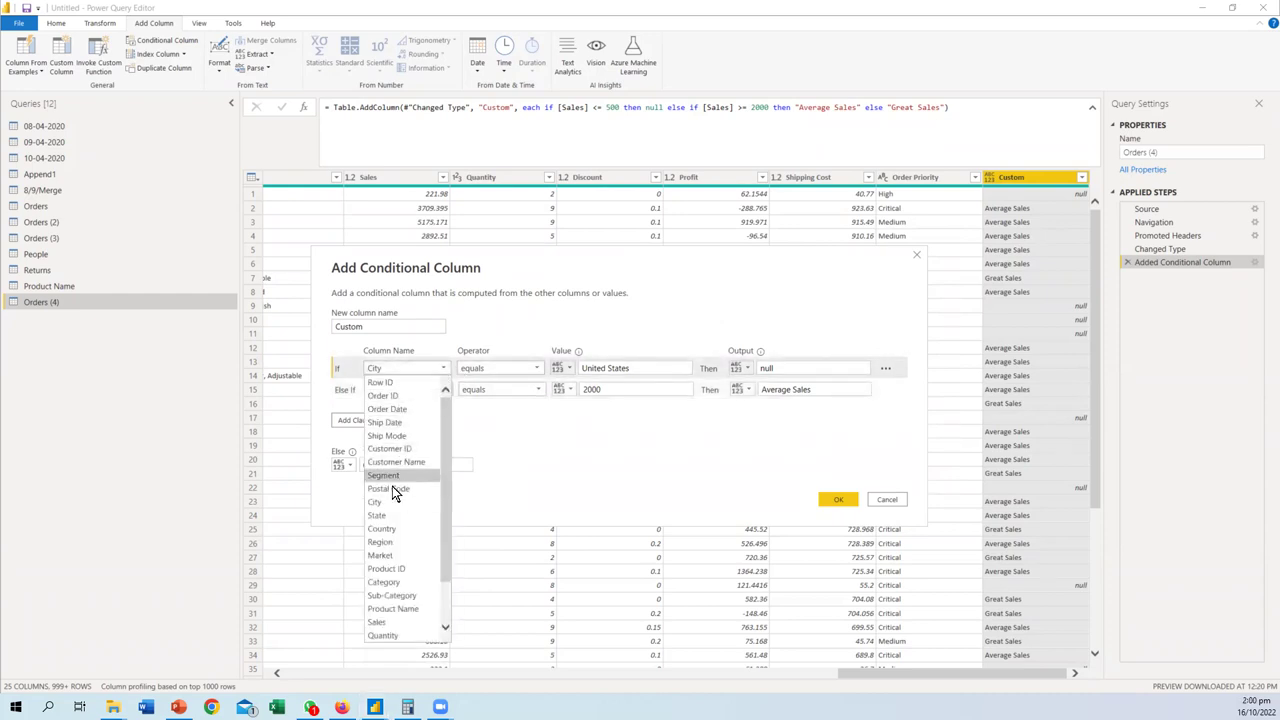
{"action": "left_click", "coordinate": [384, 528]}
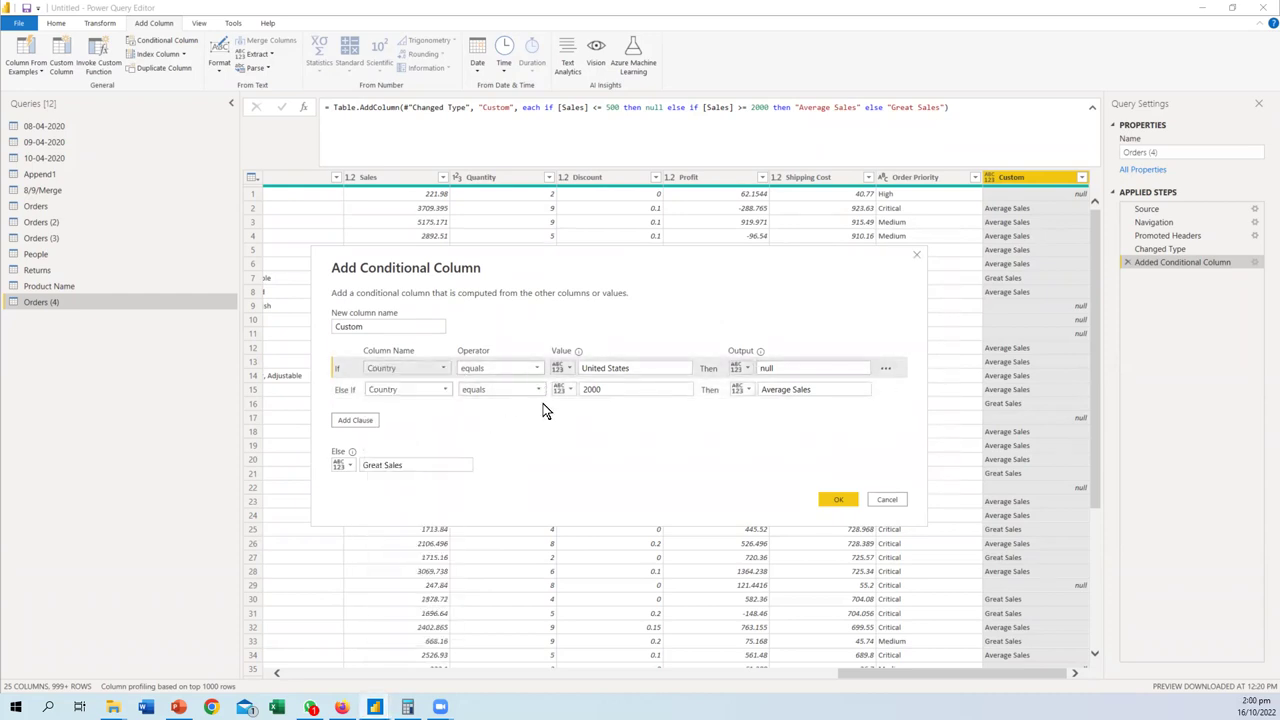
- Set the second clause to Canada giving North America, clear the first output, and confirm
{"action": "left_click", "coordinate": [623, 389]}
{"action": "left_click_drag", "start_coordinate": [623, 389], "coordinate": [487, 388]}
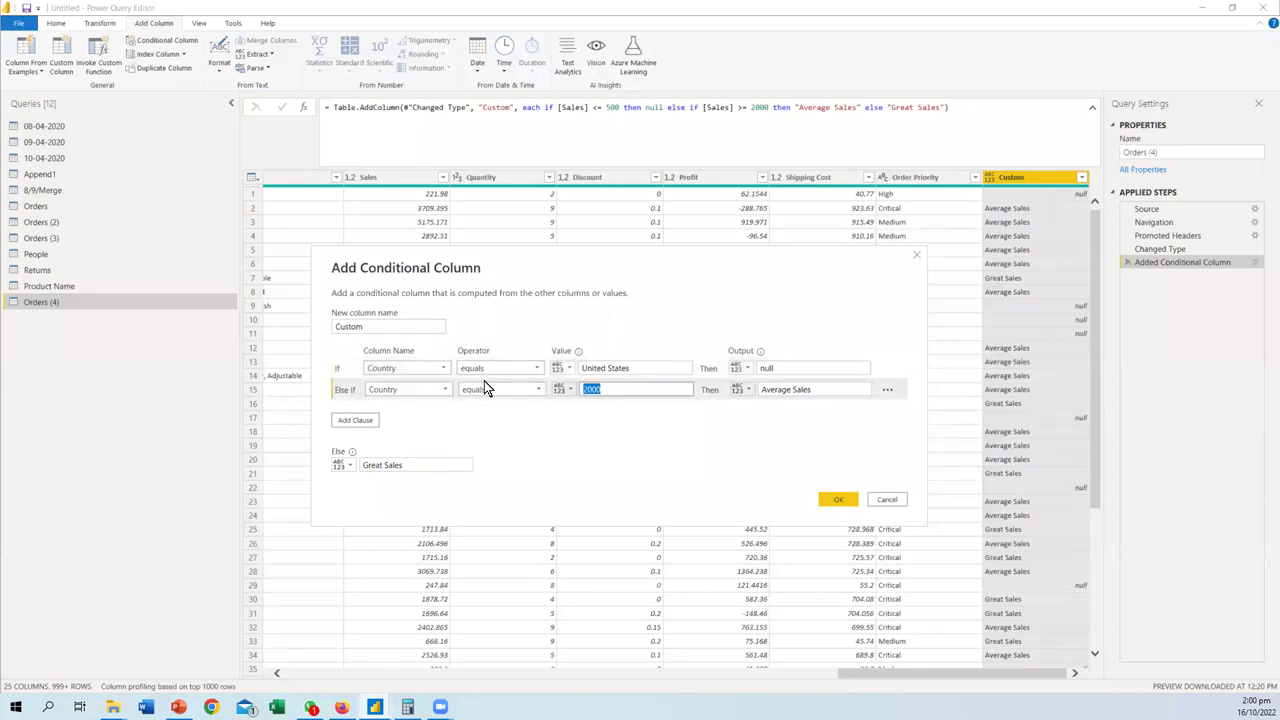
{"action": "type", "text": "Canada"}
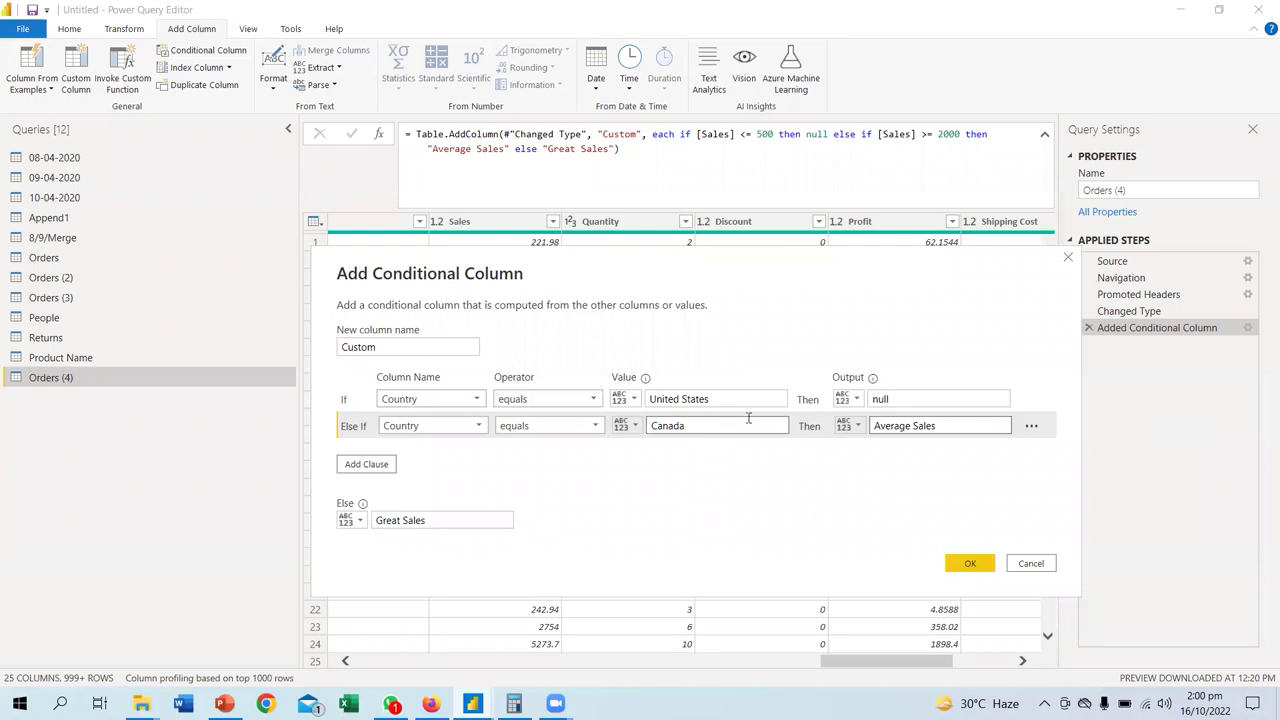
{"action": "key", "text": "Tab"}
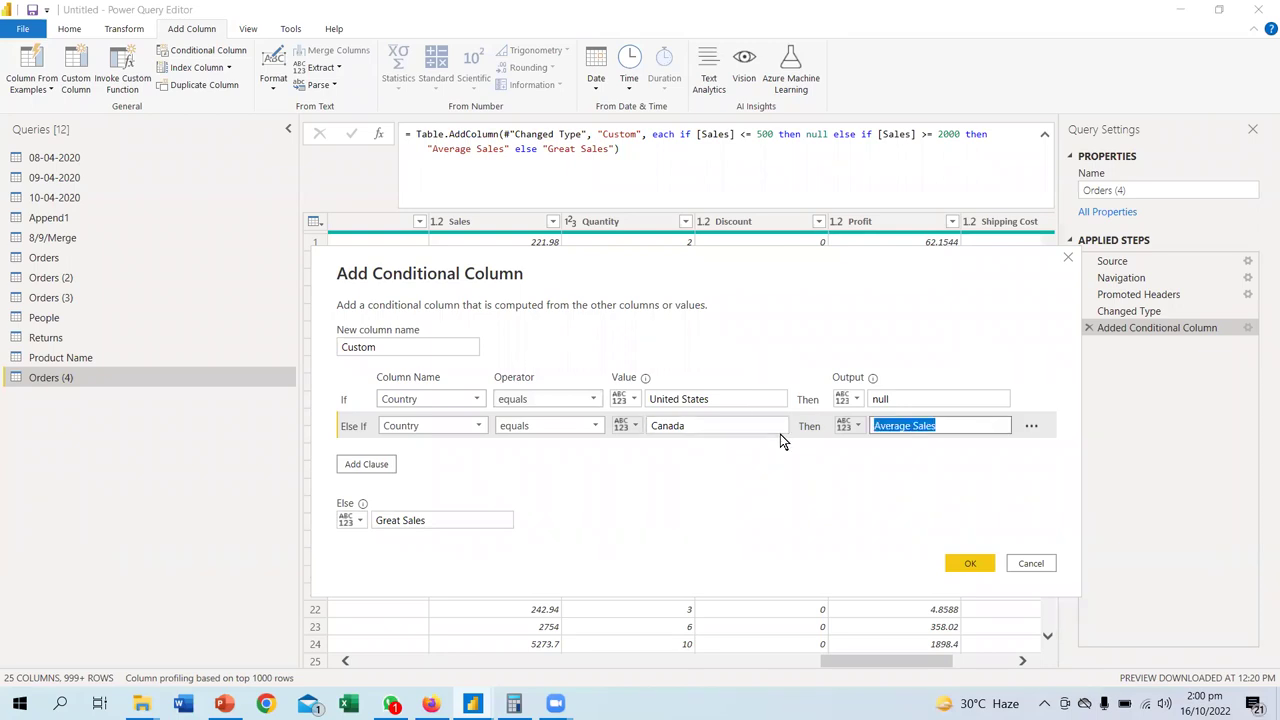
{"action": "type", "text": "North America"}
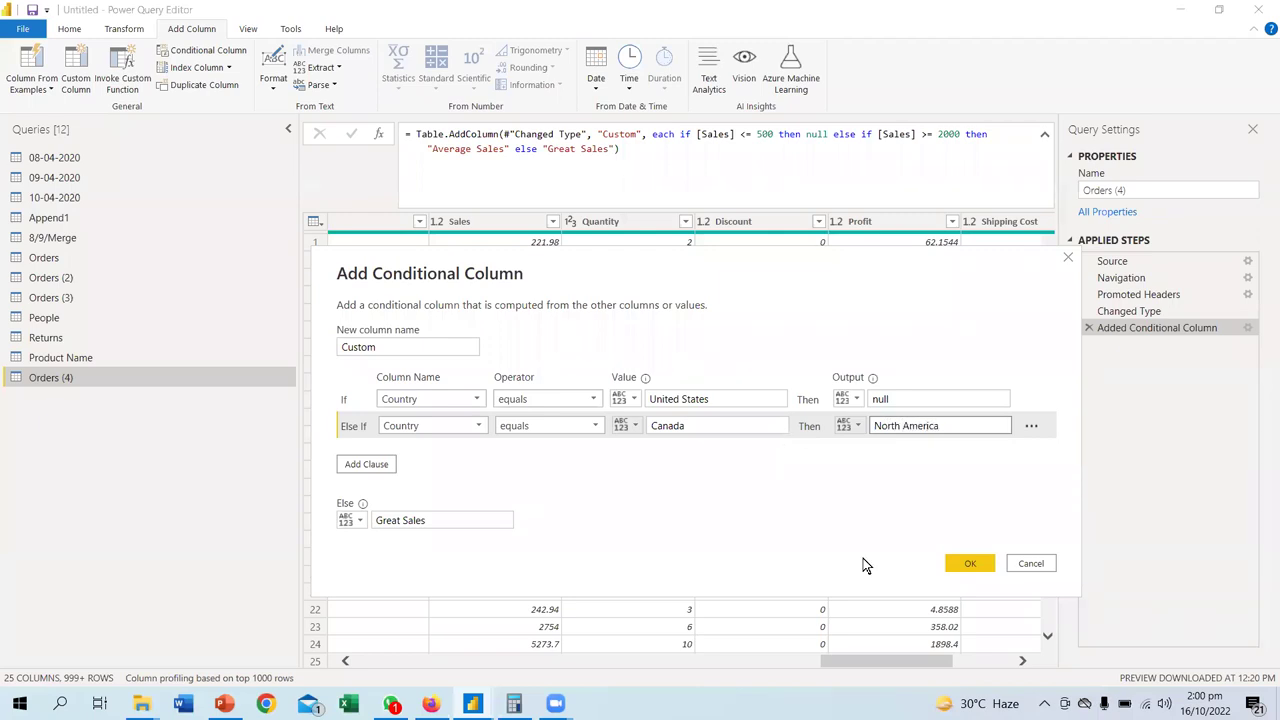
{"action": "left_click", "coordinate": [798, 400]}
{"action": "key", "text": "BackSpace"}
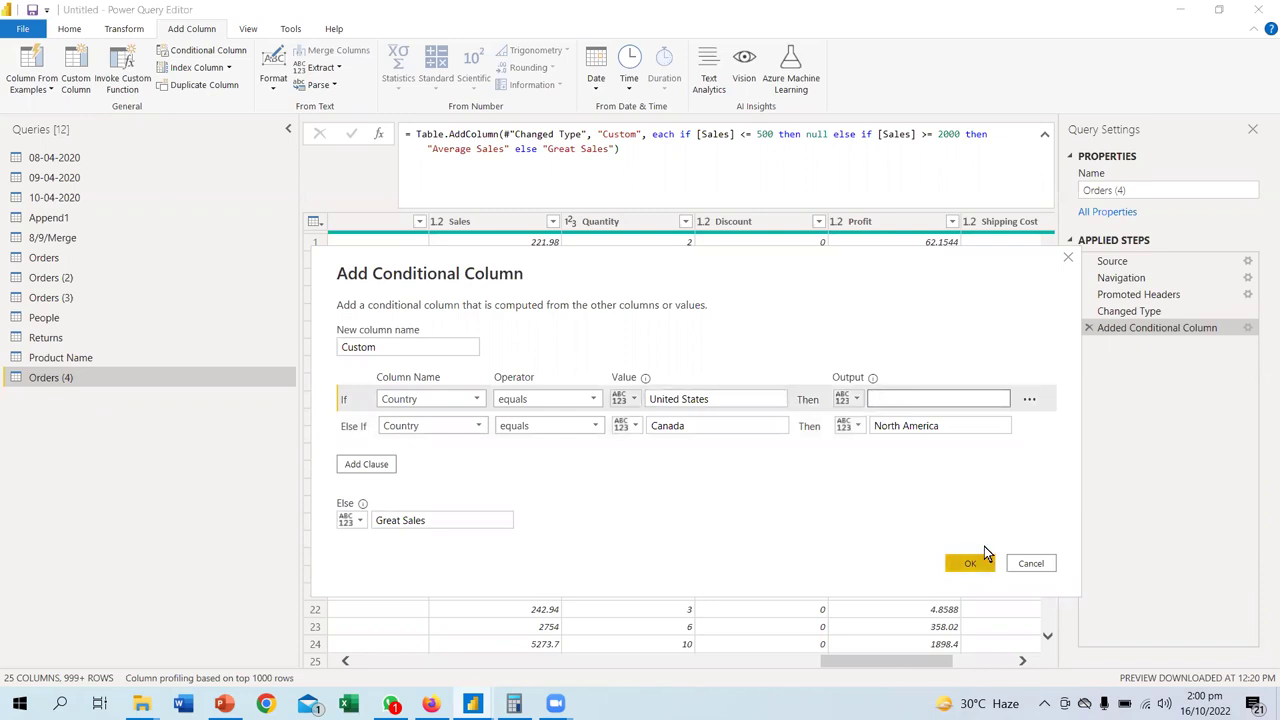
{"action": "left_click", "coordinate": [976, 558]}
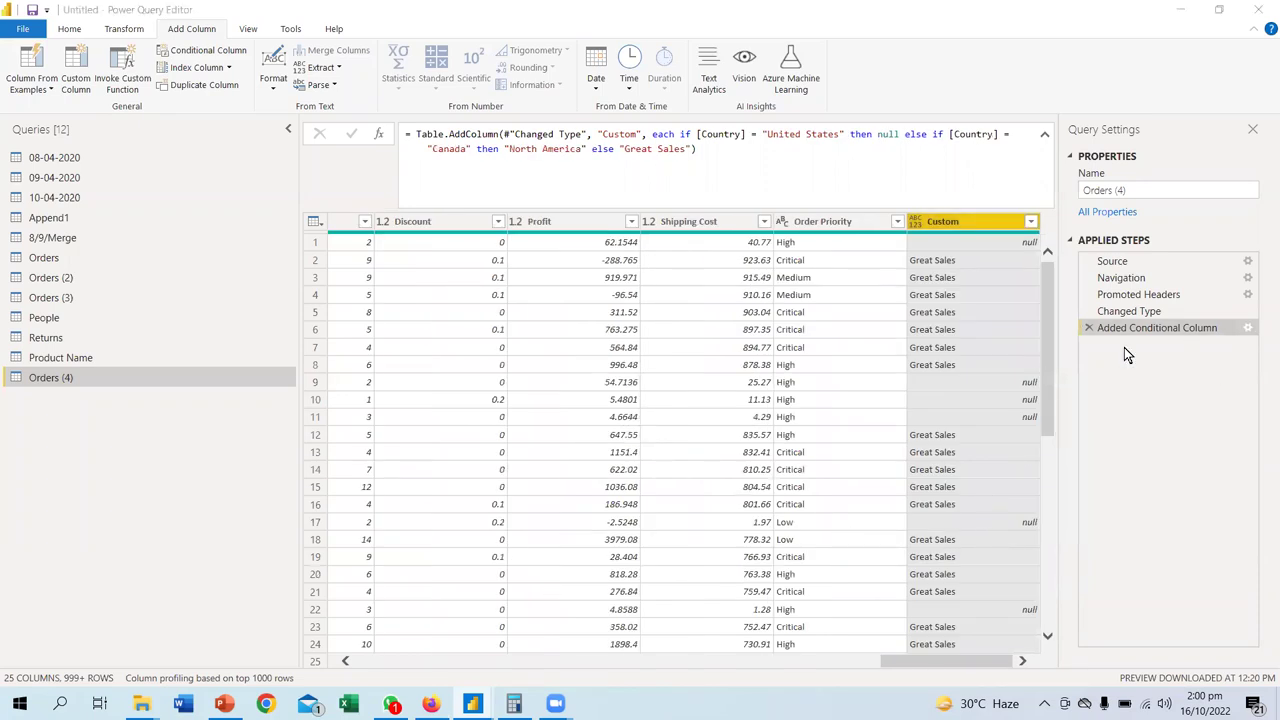
- Replace the conditional column's else value Great Sales with Rest of the World
{"action": "left_click", "coordinate": [1247, 327]}
{"action": "left_click", "coordinate": [391, 436]}
{"action": "key", "text": "ctrl+a"}
{"action": "type", "text": "Rest"}
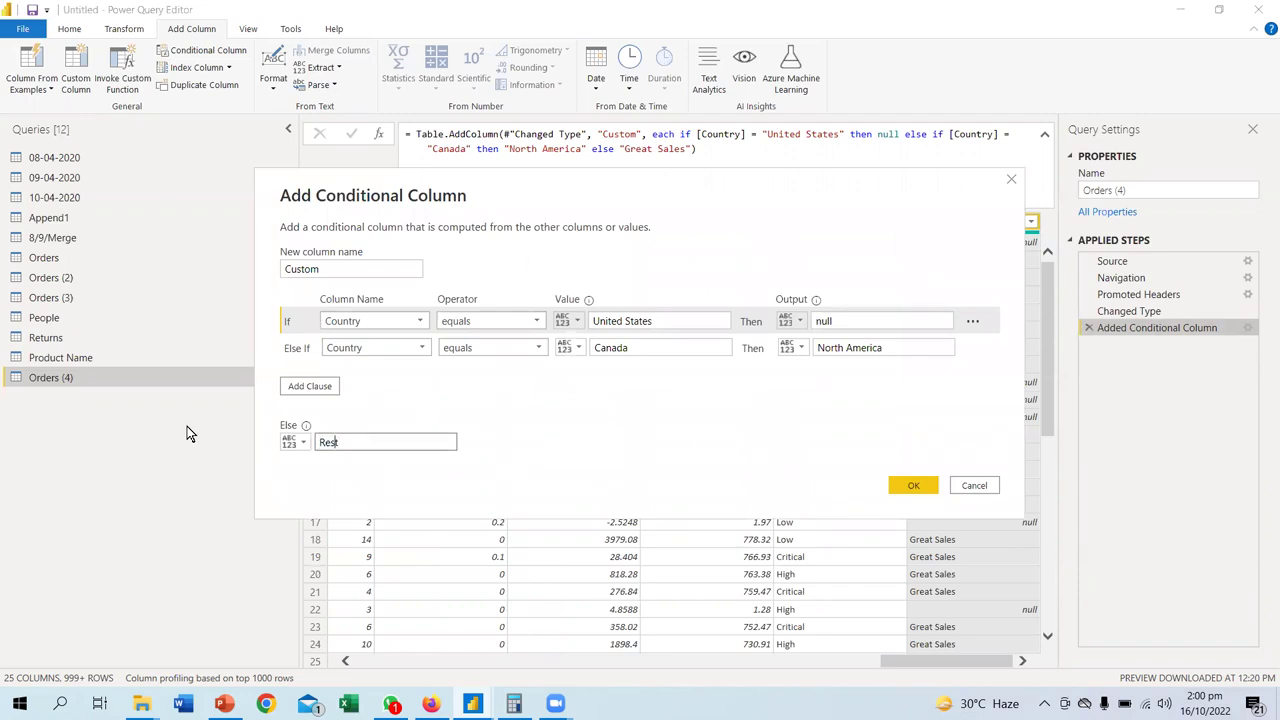
{"action": "type", "text": " of the World"}
{"action": "left_click", "coordinate": [895, 485]}
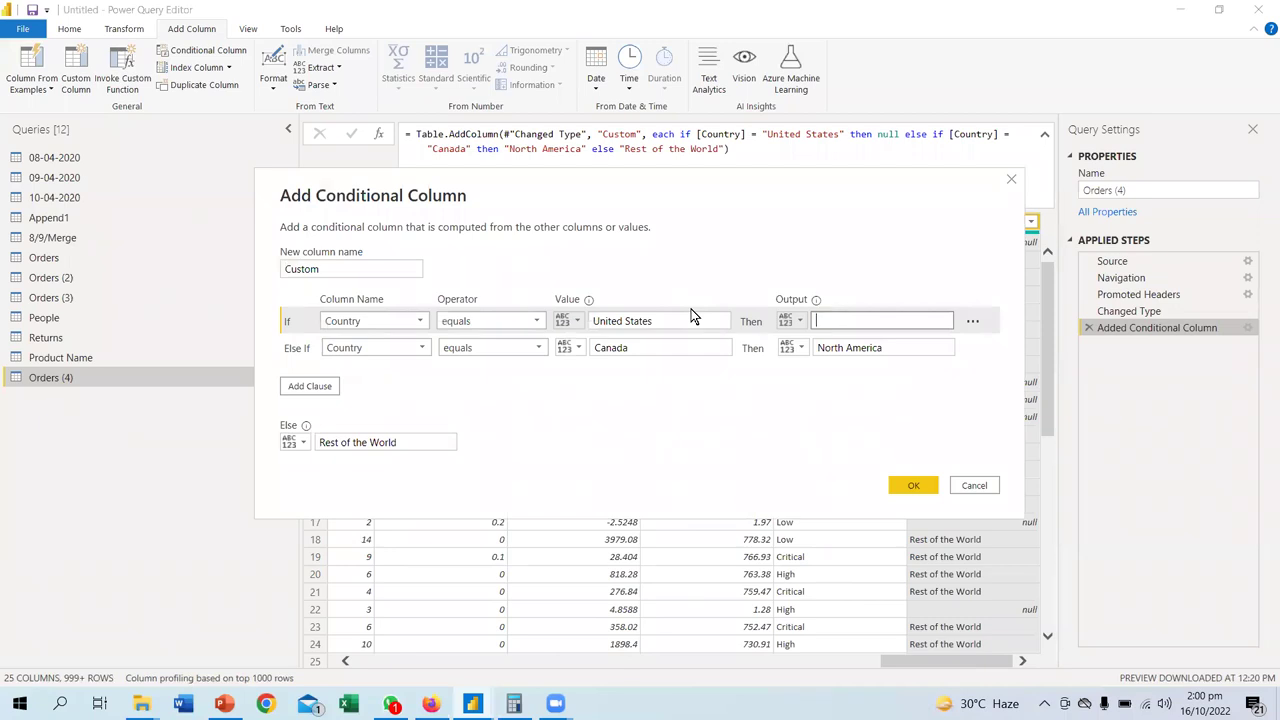
{"action": "key", "text": "Escape"}
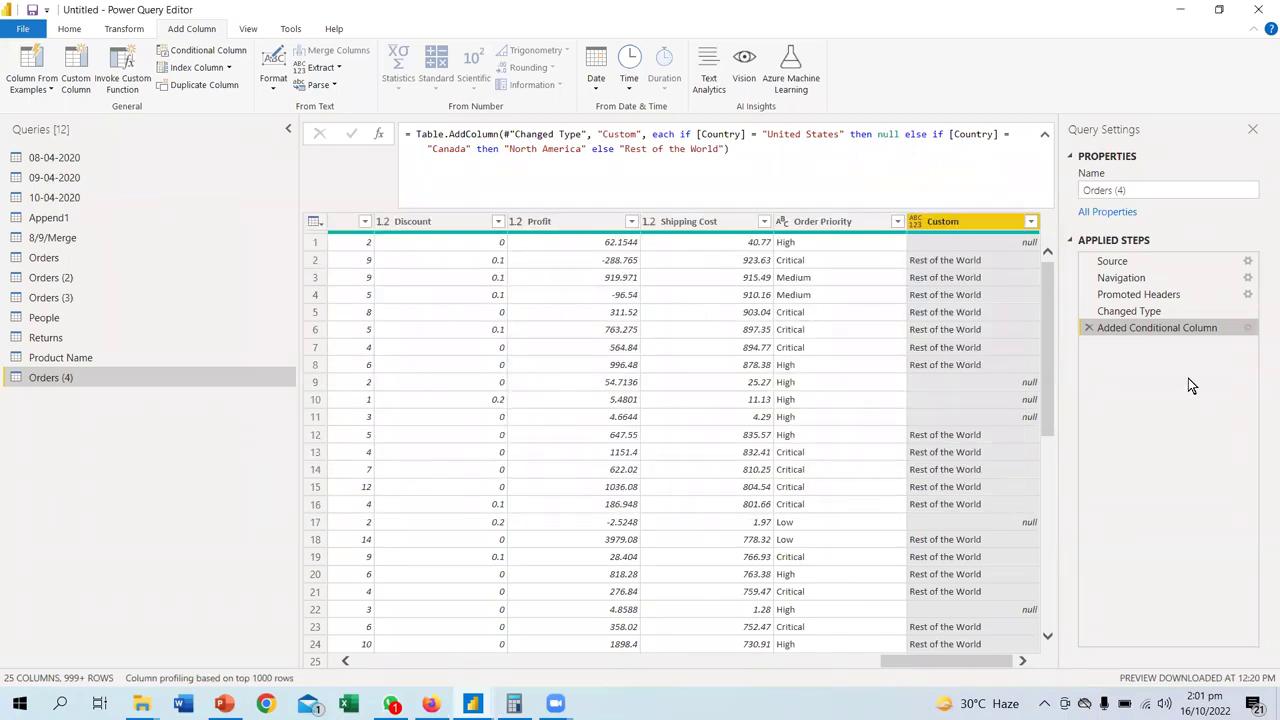
{"action": "left_click", "coordinate": [1248, 330]}
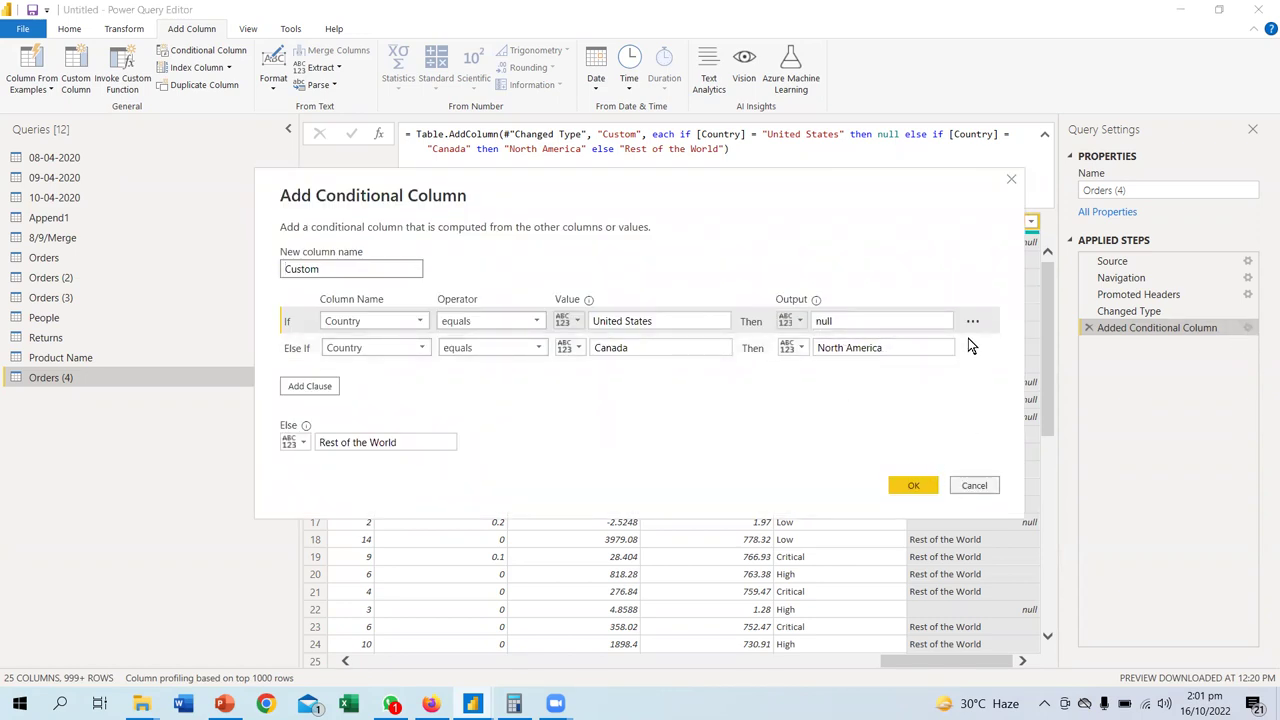
{"action": "double_click", "coordinate": [820, 320]}
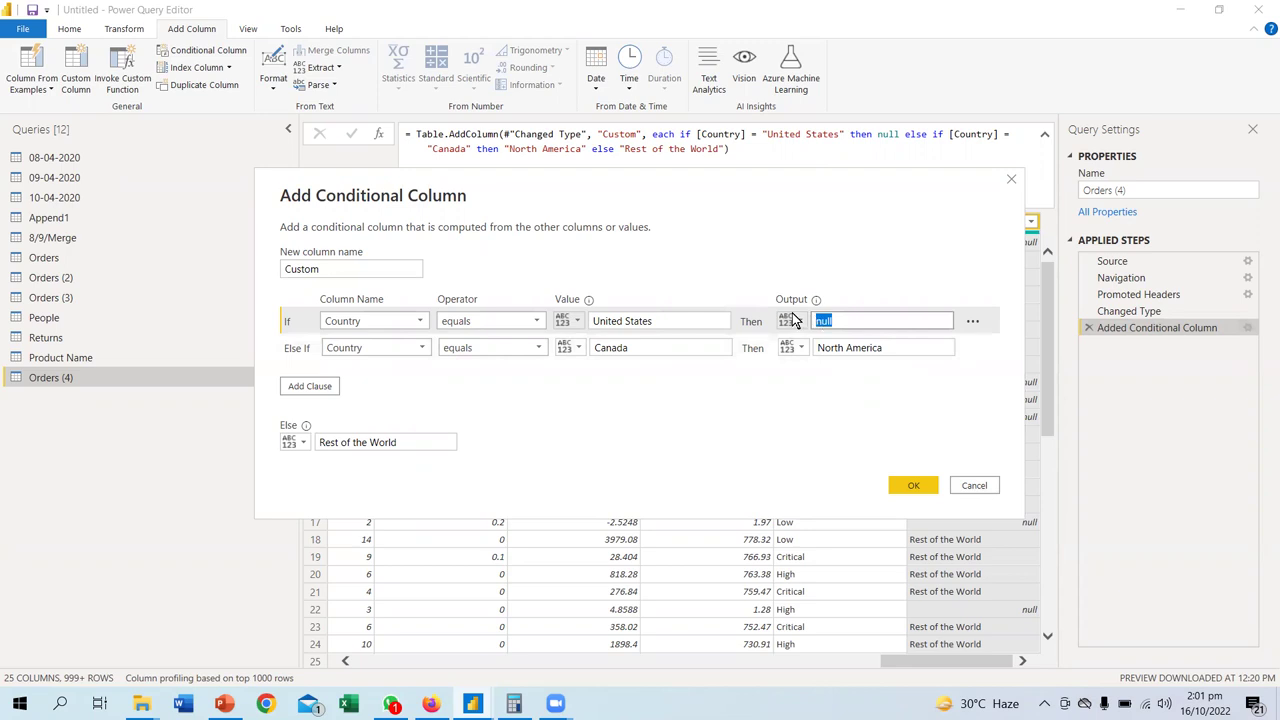
{"action": "left_click", "coordinate": [798, 324]}
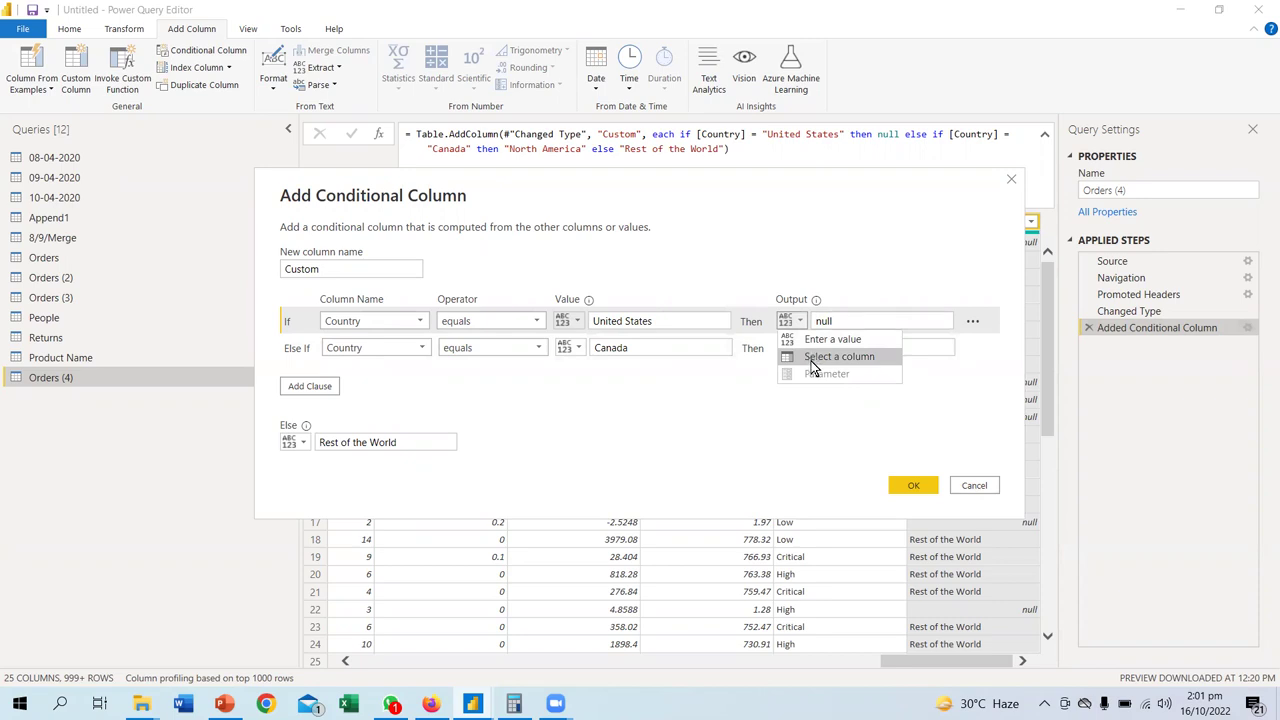
{"action": "left_click", "coordinate": [813, 427]}
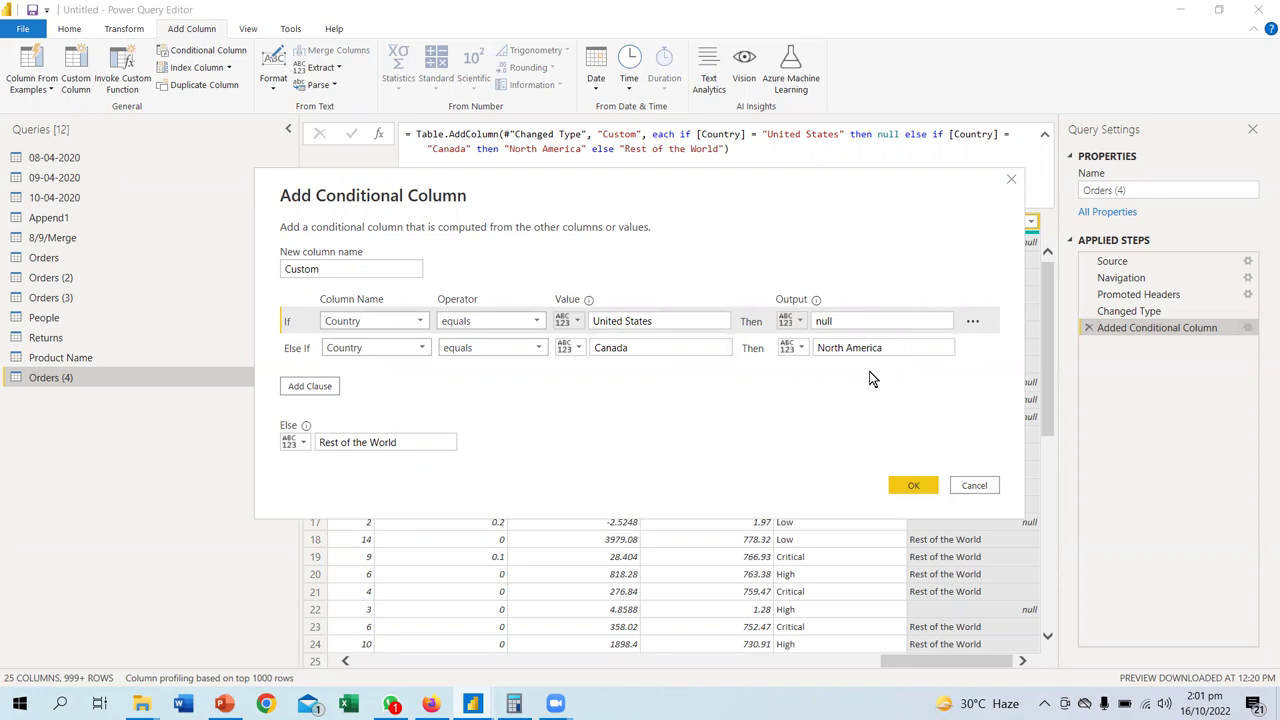
{"action": "left_click", "coordinate": [889, 348]}
{"action": "key", "text": "ctrl+c"}
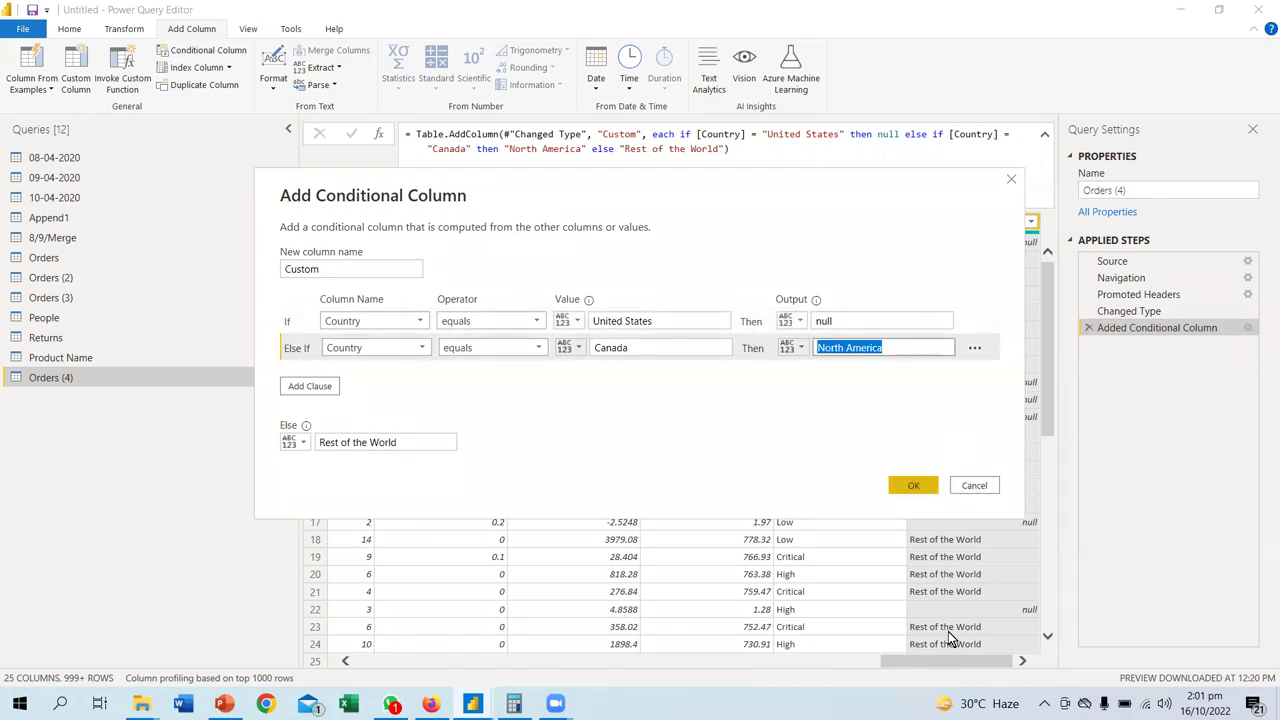
{"action": "key", "text": "Return"}
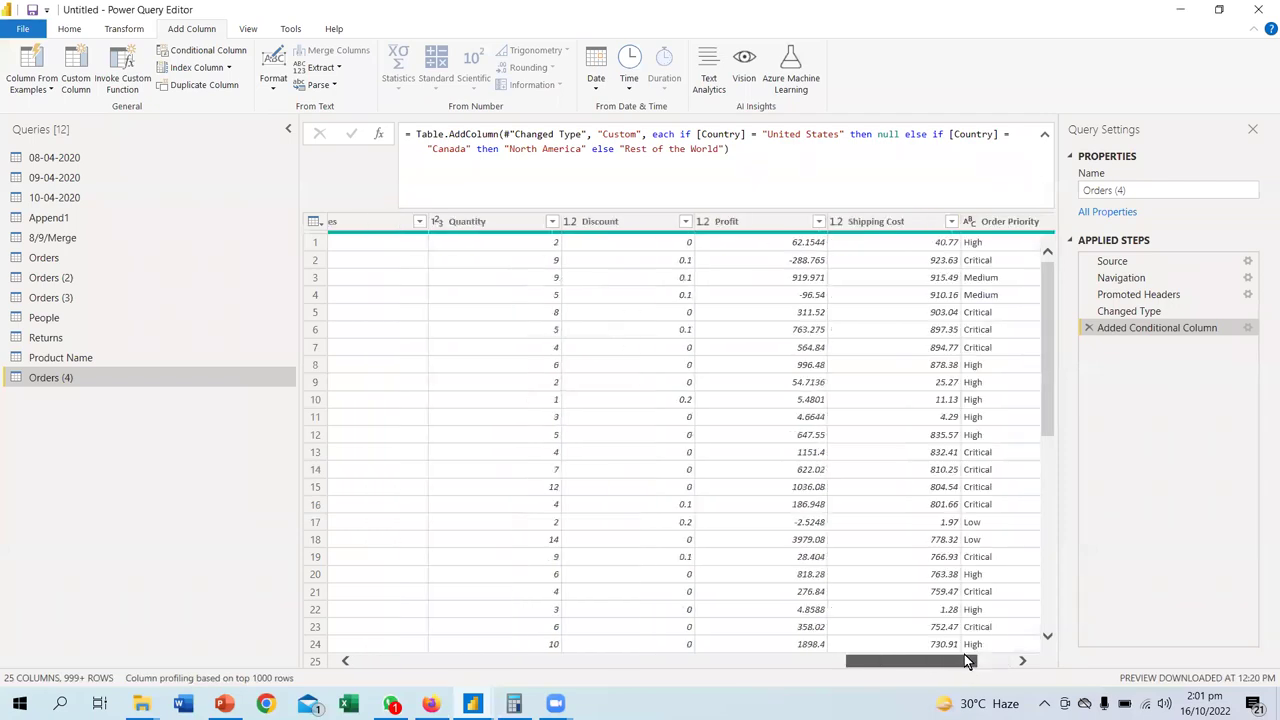
- Scroll the table sideways to review the Country and Custom column values
{"action": "left_click_drag", "start_coordinate": [964, 654], "coordinate": [711, 650]}
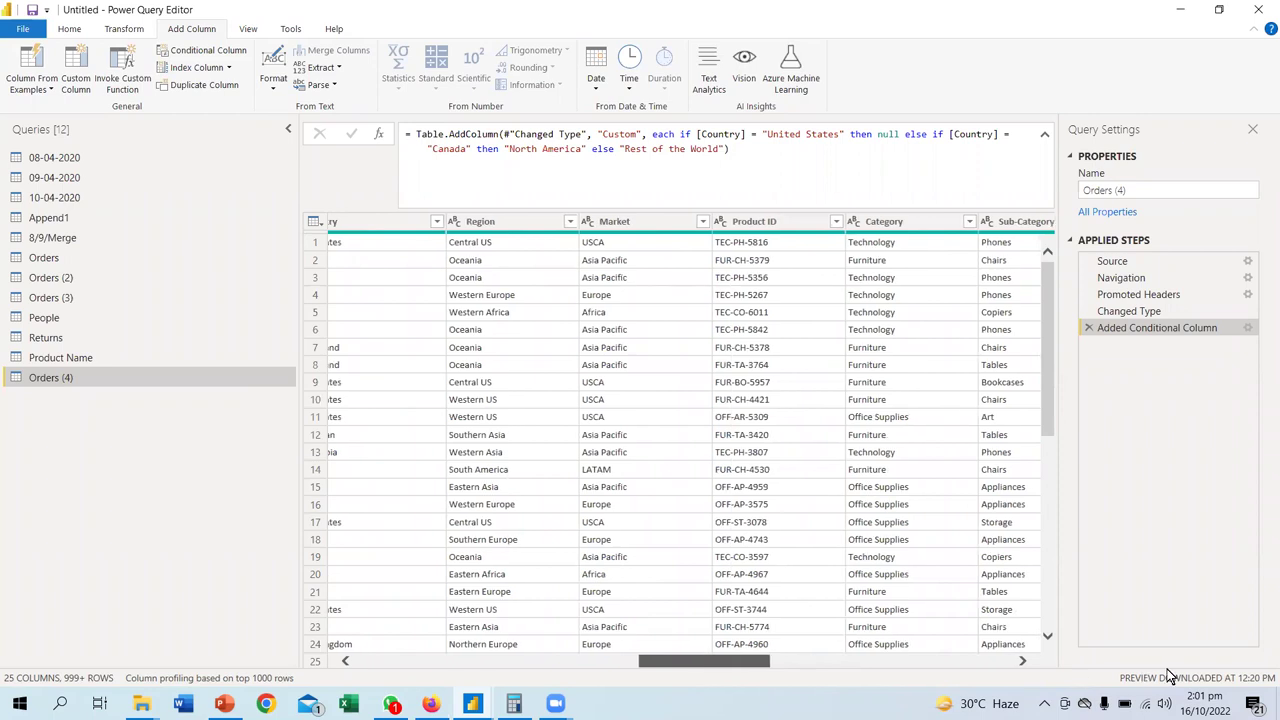
{"action": "left_click_drag", "start_coordinate": [704, 651], "coordinate": [950, 655]}
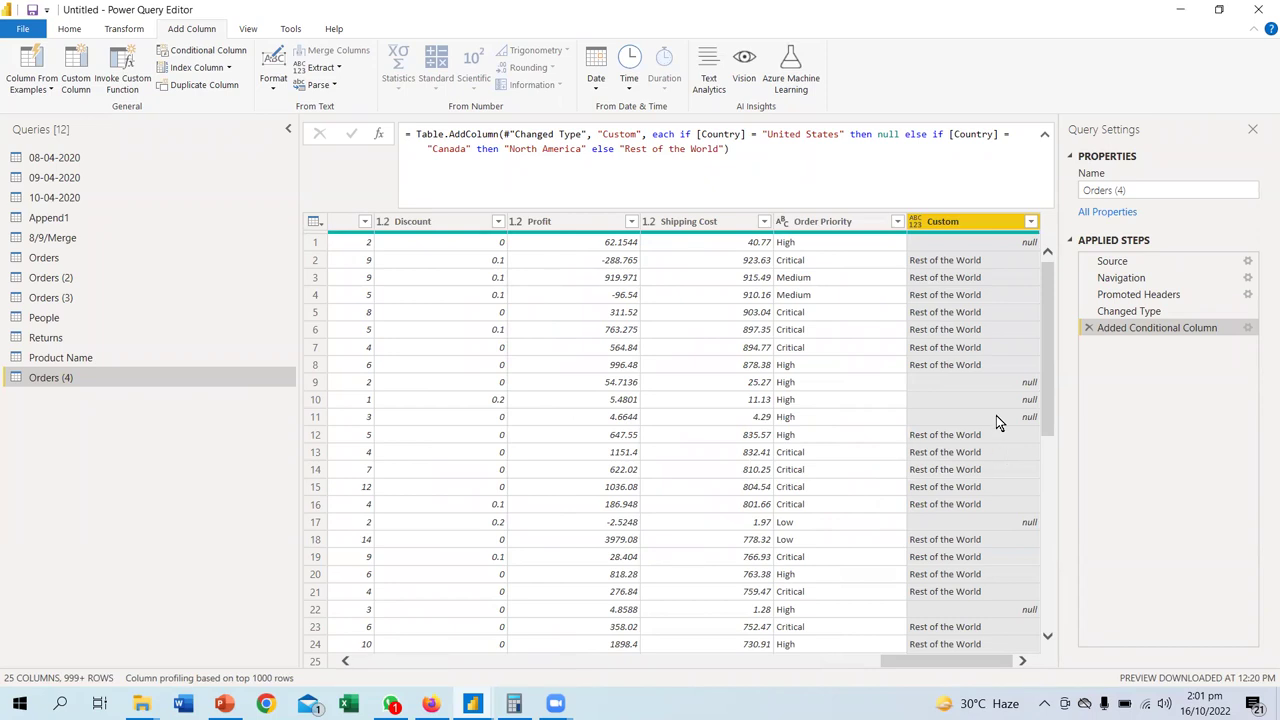
{"action": "left_click_drag", "start_coordinate": [968, 659], "coordinate": [619, 670]}
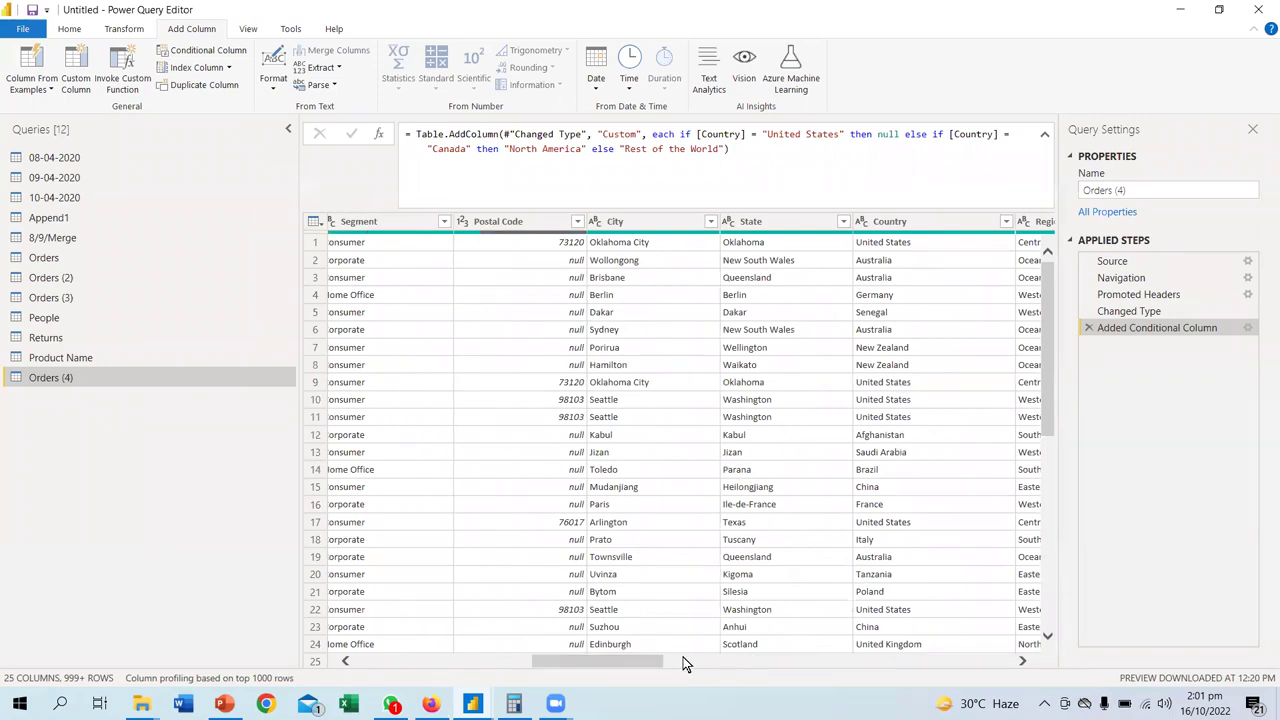
{"action": "scroll", "coordinate": [640, 394], "scroll_direction": "right", "scroll_amount": 5}
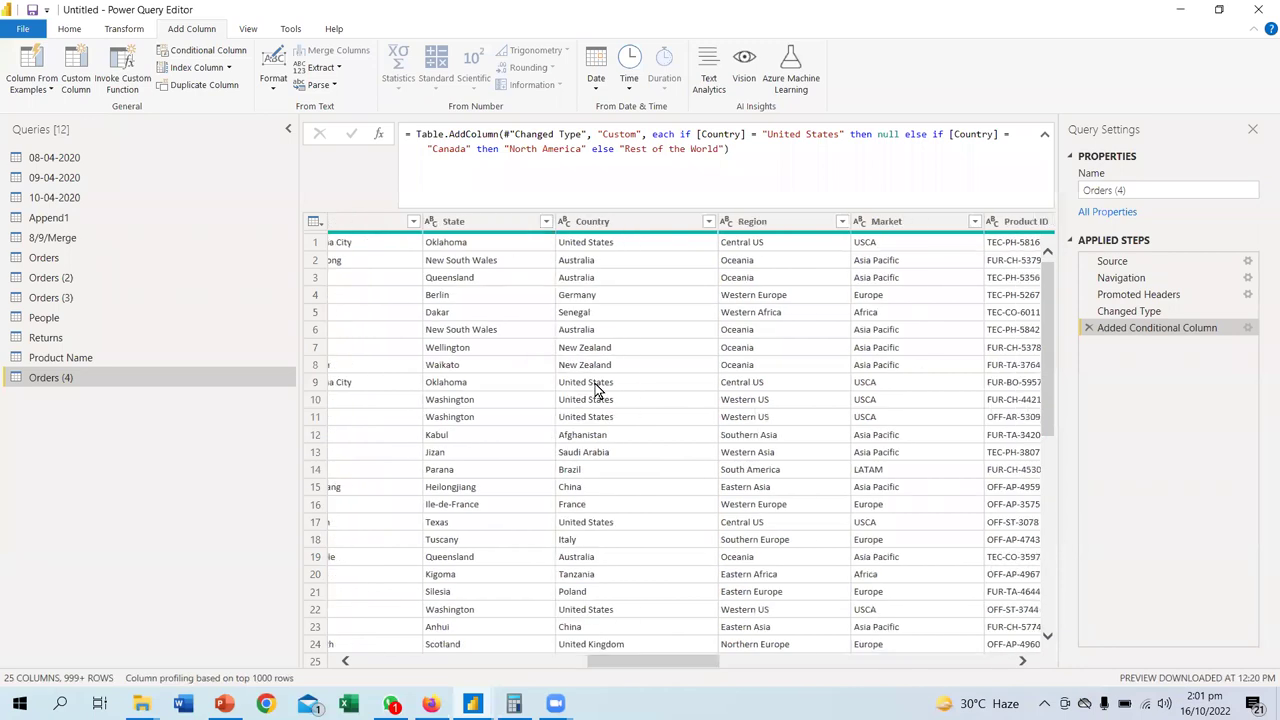
{"action": "left_click_drag", "start_coordinate": [620, 661], "coordinate": [1124, 665]}
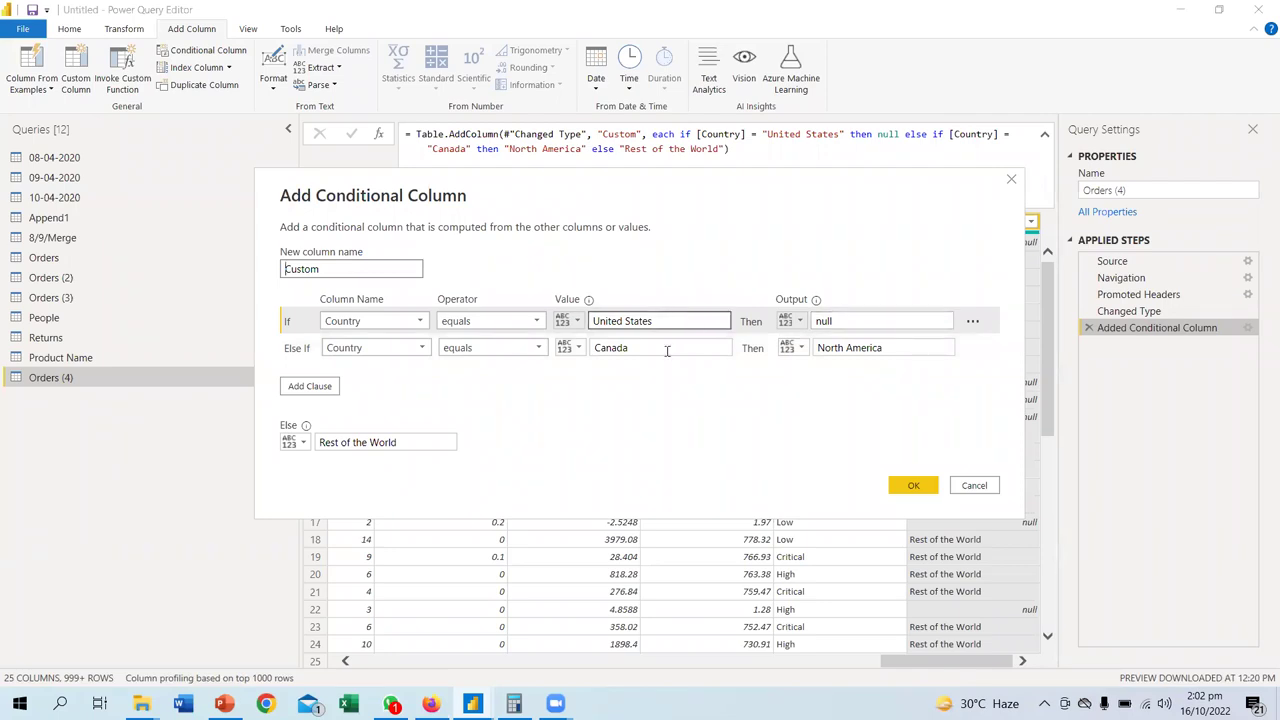
- Copy the North America output text and check which values the Custom column contains
{"action": "left_click", "coordinate": [881, 347]}
{"action": "left_click", "coordinate": [988, 489]}
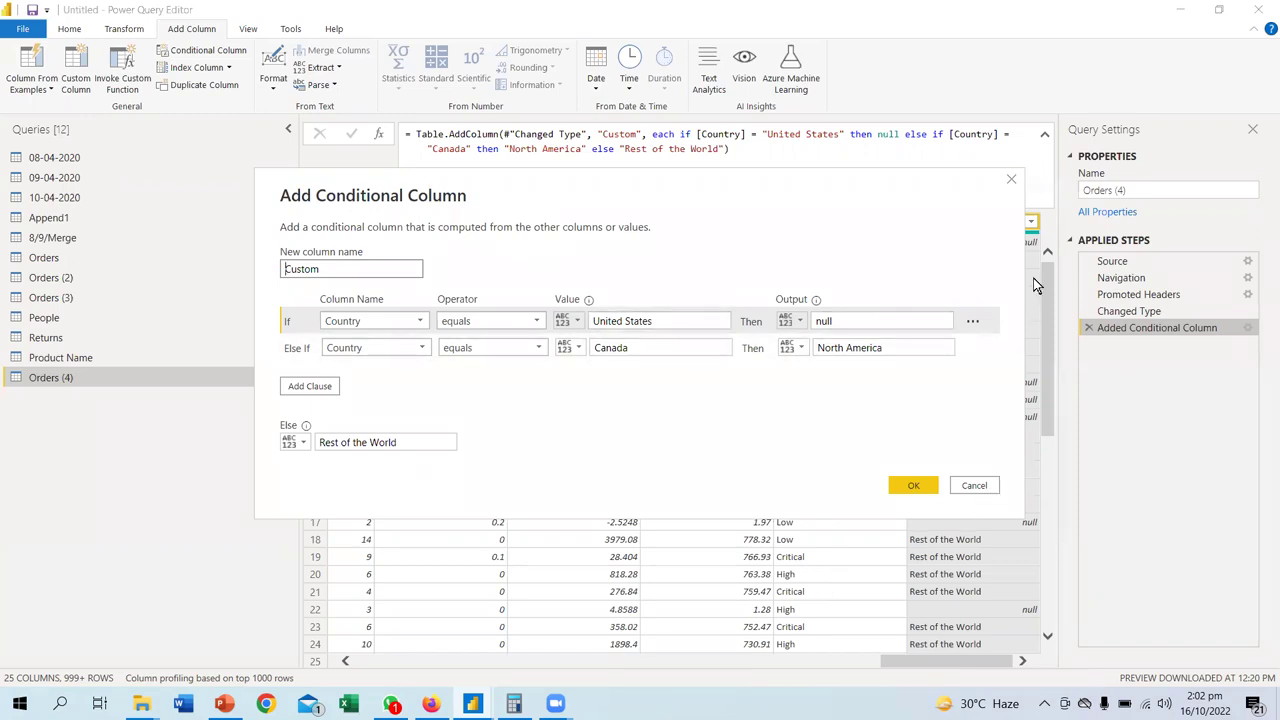
{"action": "left_click", "coordinate": [1031, 222]}
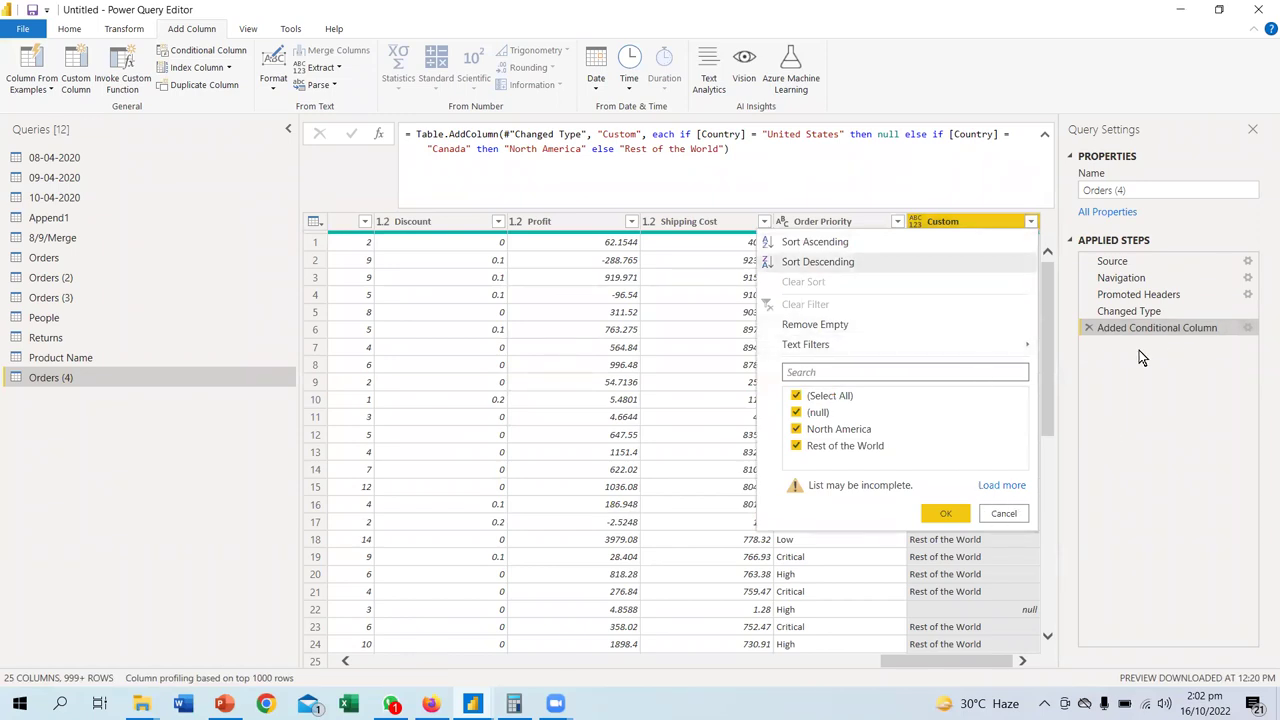
{"action": "left_click", "coordinate": [1184, 327]}
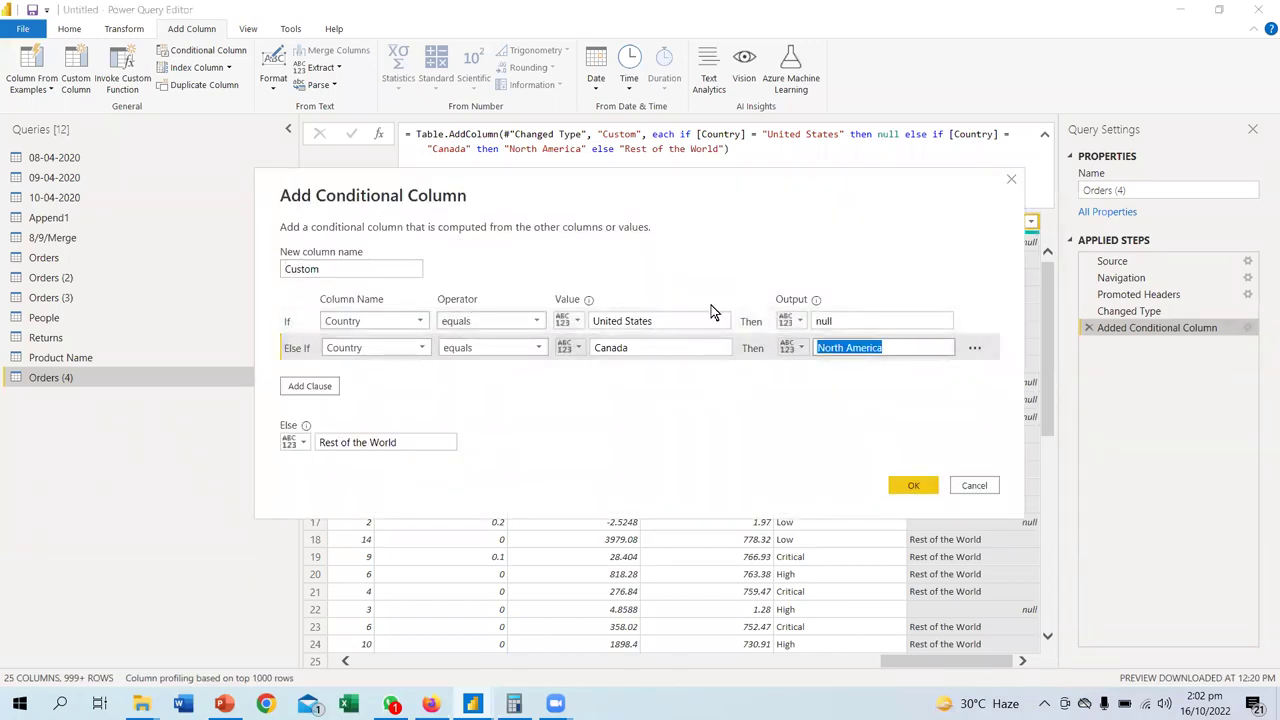
- Make the United States condition output North America and preview it in row 9
{"action": "double_click", "coordinate": [852, 321]}
{"action": "key", "text": "ctrl+v"}
{"action": "key", "text": "Return"}
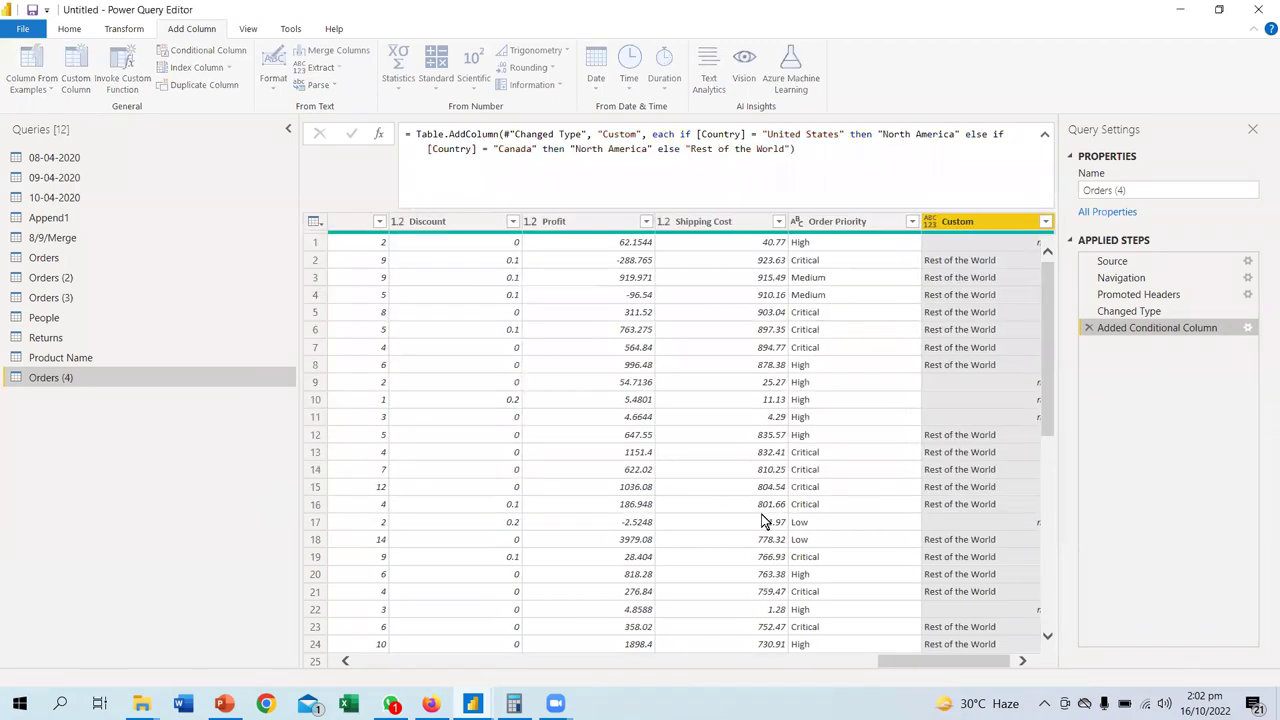
{"action": "left_click", "coordinate": [967, 385]}
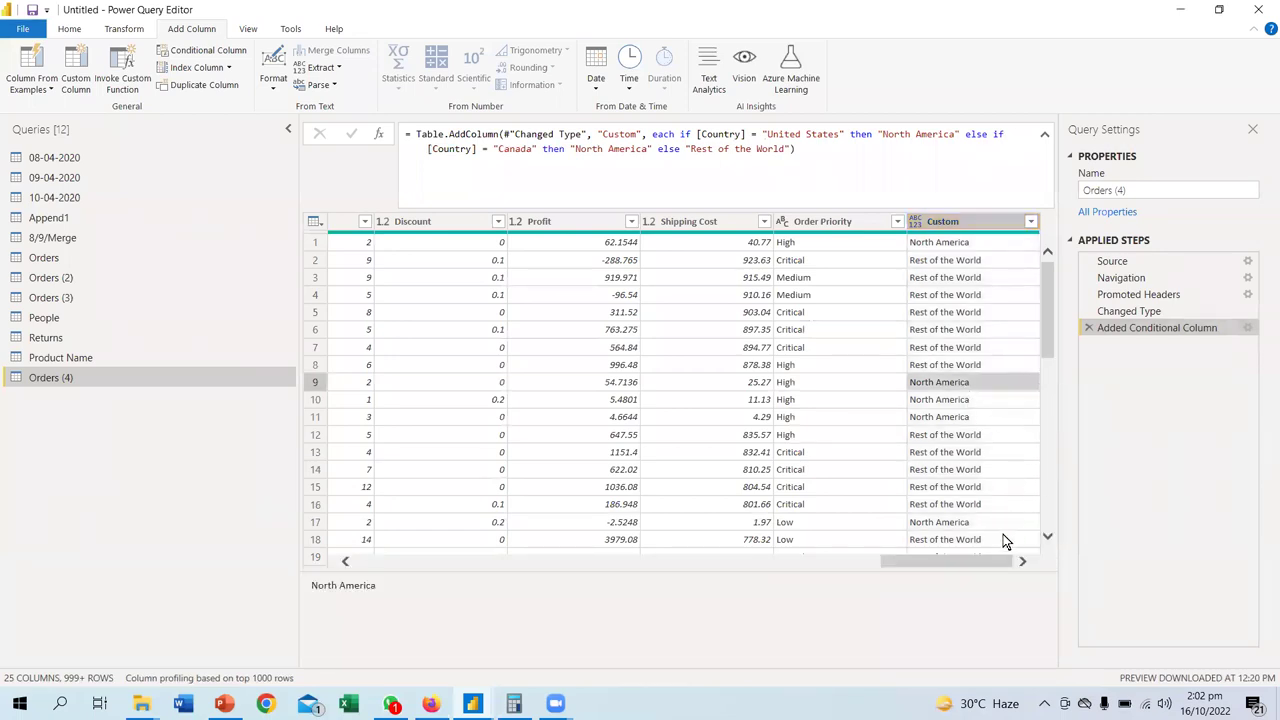
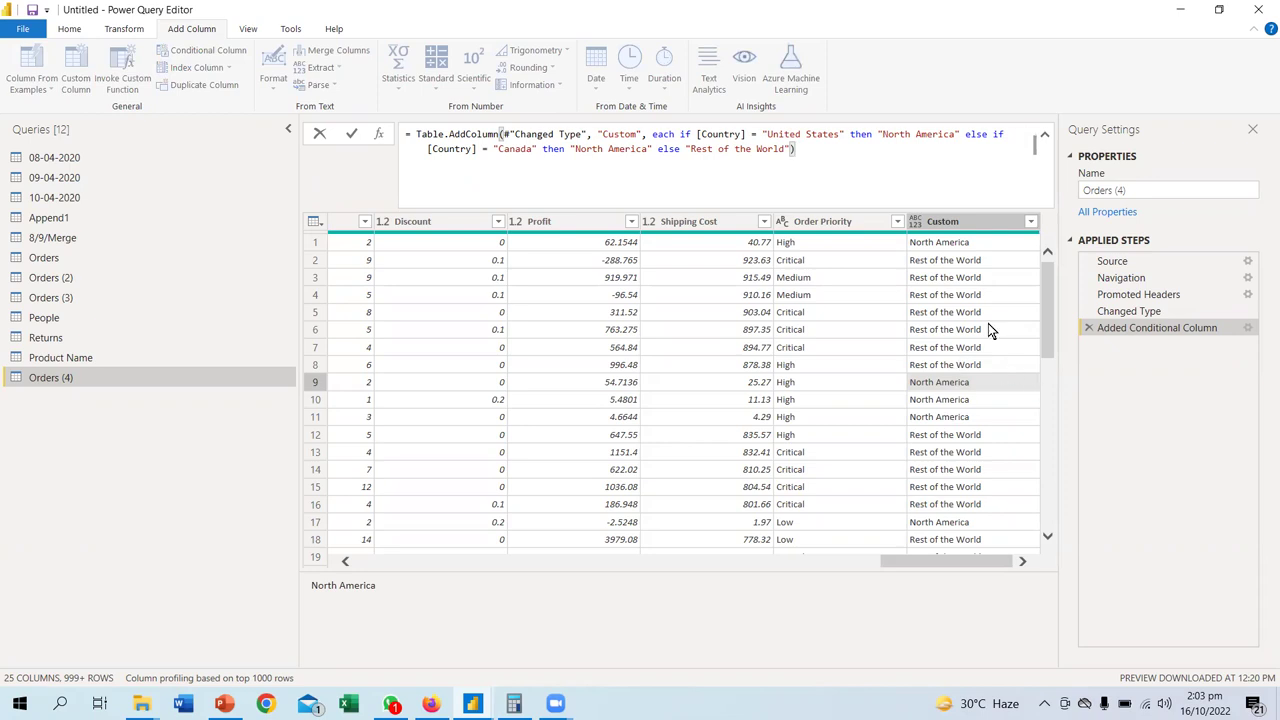
- Filter the Custom region column to keep only North America
{"action": "left_click", "coordinate": [1036, 242]}
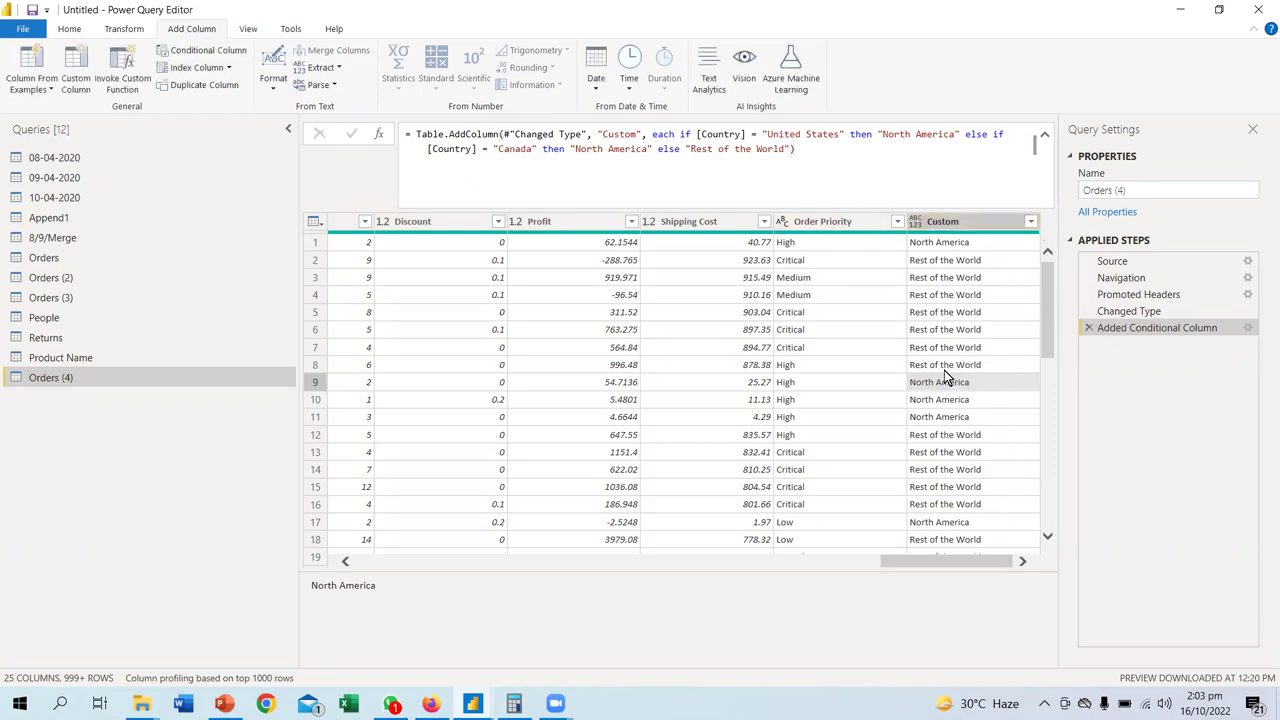
{"action": "left_click", "coordinate": [1030, 221]}
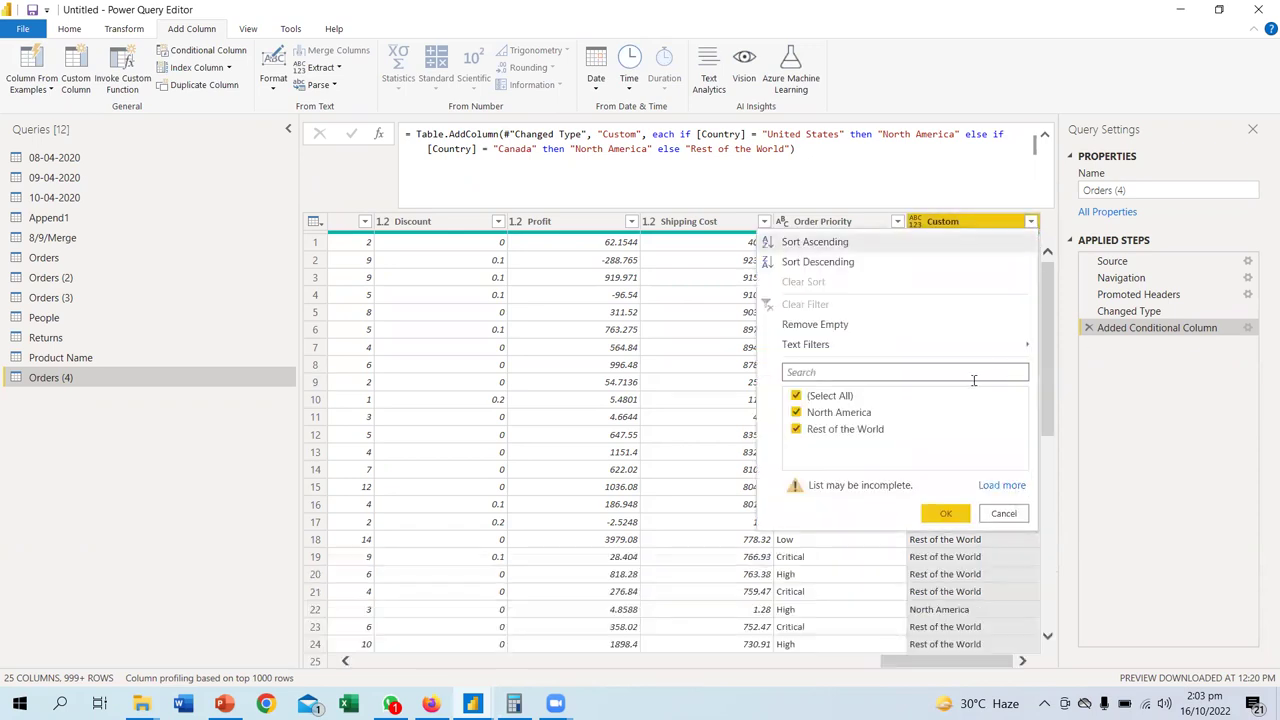
{"action": "left_click", "coordinate": [796, 395]}
{"action": "left_click", "coordinate": [796, 413]}
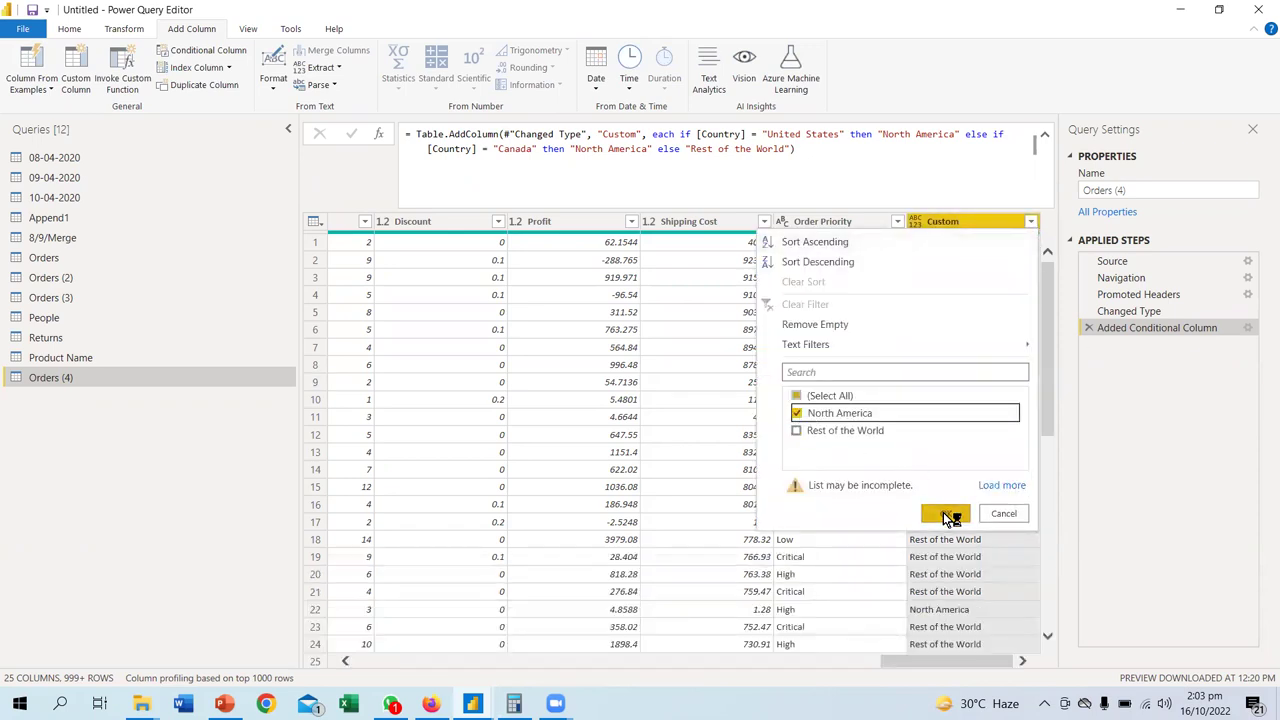
{"action": "left_click", "coordinate": [946, 513]}
- Delete the Filtered Rows step to restore all Custom region values
{"action": "left_click_drag", "start_coordinate": [944, 659], "coordinate": [681, 658]}
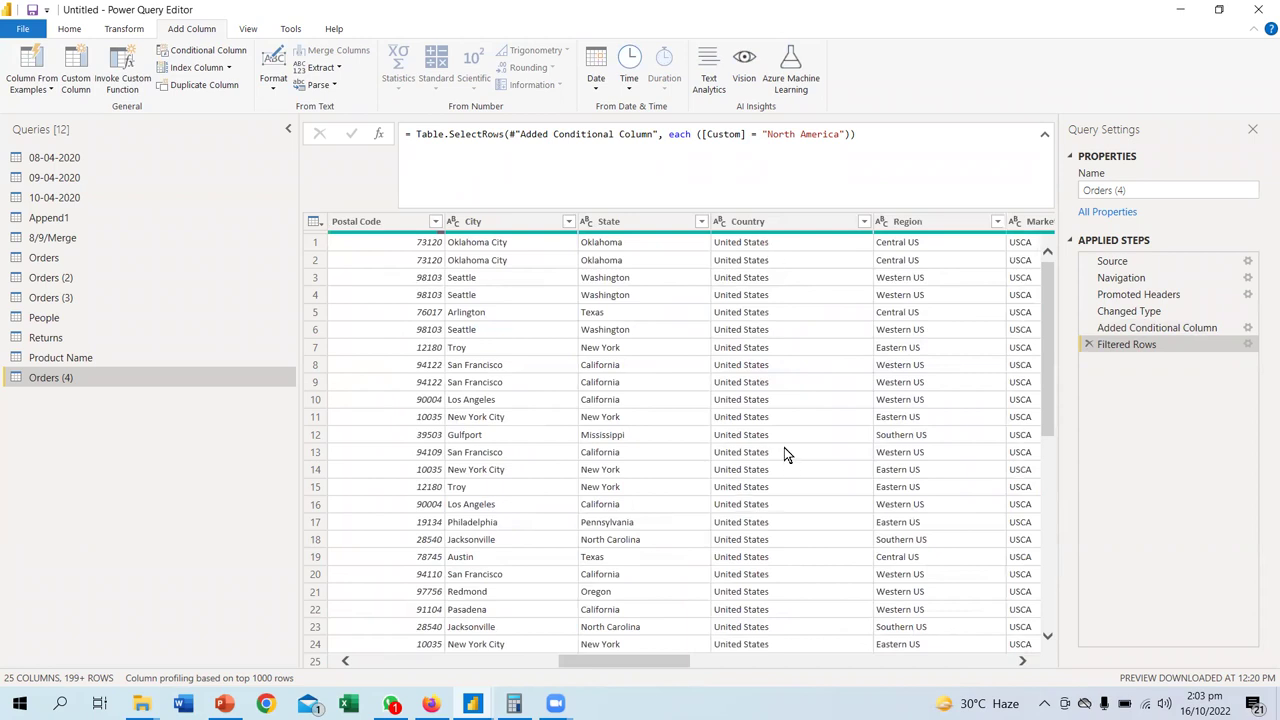
{"action": "scroll", "coordinate": [784, 450], "scroll_direction": "down", "scroll_amount": 20}
{"action": "scroll", "coordinate": [787, 512], "scroll_direction": "up", "scroll_amount": 10}
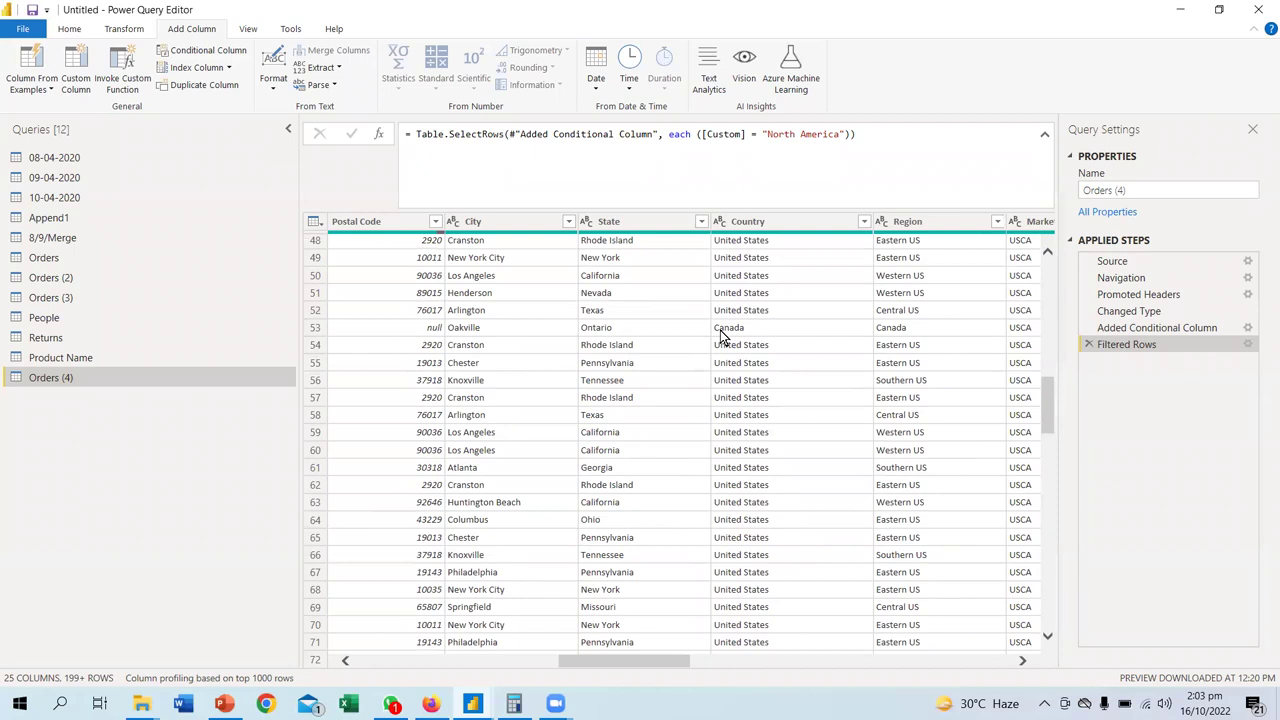
{"action": "scroll", "coordinate": [780, 515], "scroll_direction": "down", "scroll_amount": 11}
{"action": "scroll", "coordinate": [800, 515], "scroll_direction": "down", "scroll_amount": 15}
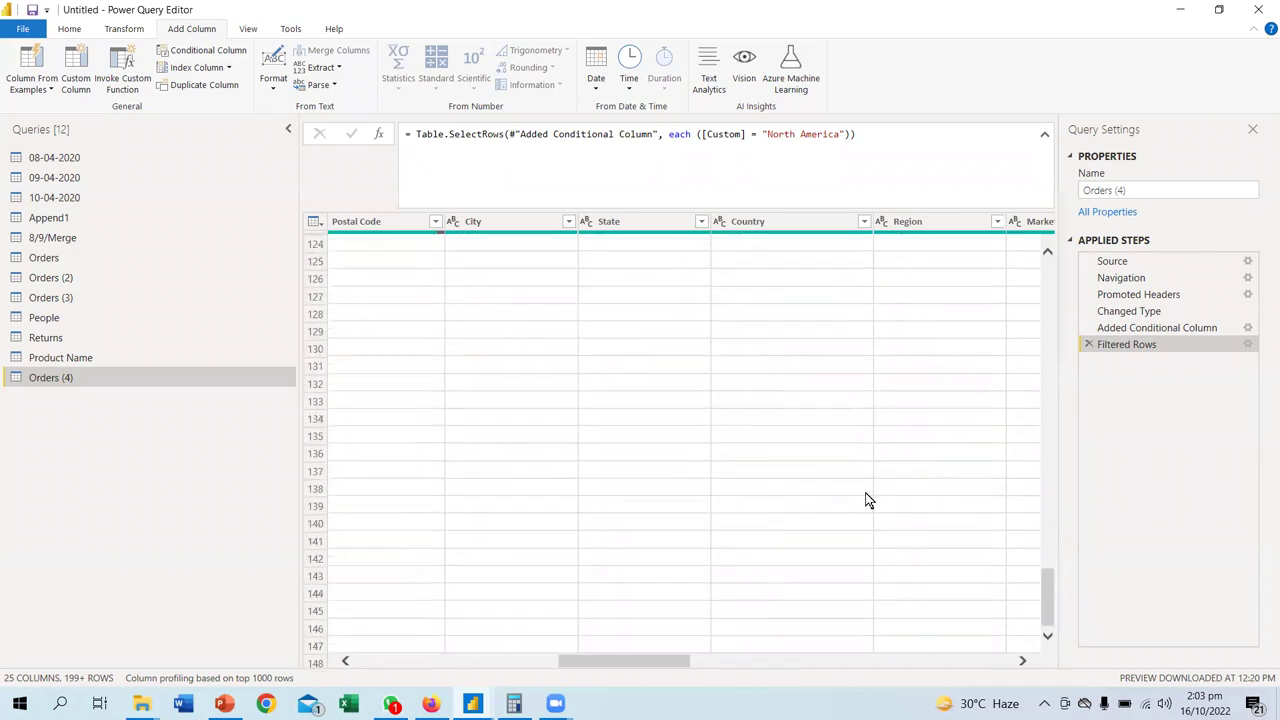
{"action": "left_click", "coordinate": [1090, 345]}
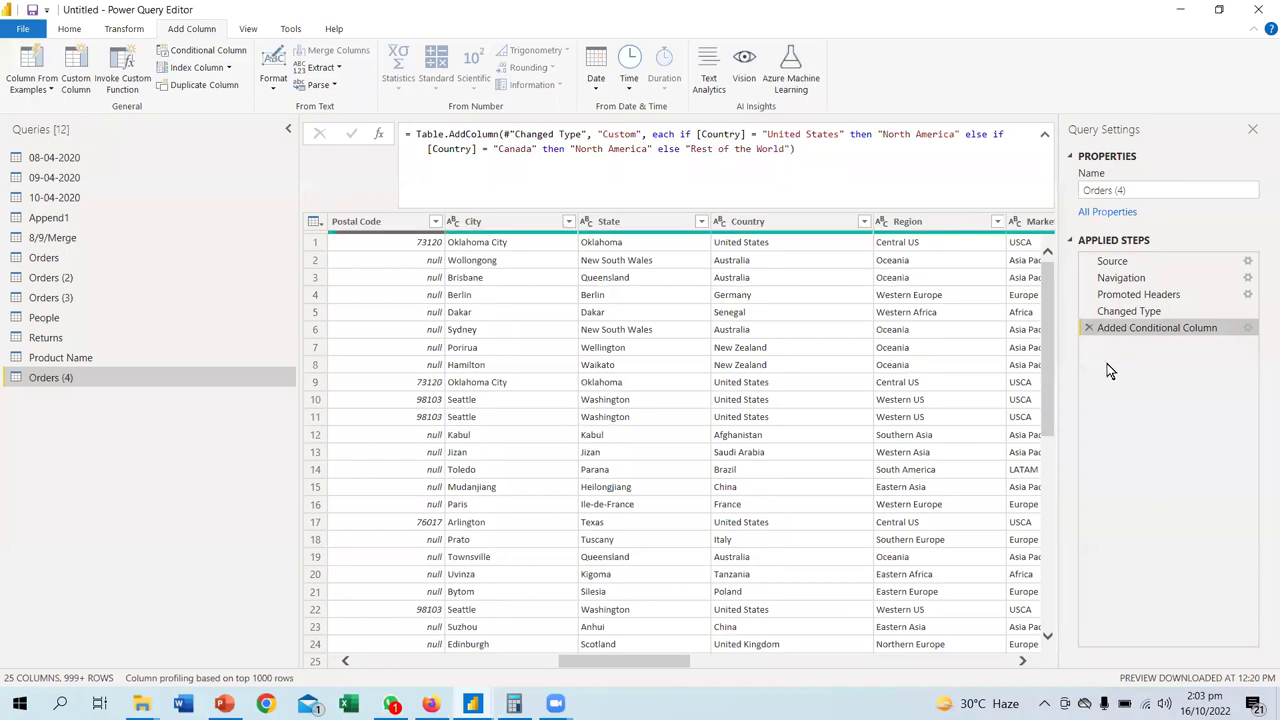
- Add a lowercase copy of the Custom column
{"action": "left_click_drag", "start_coordinate": [652, 662], "coordinate": [1160, 663]}
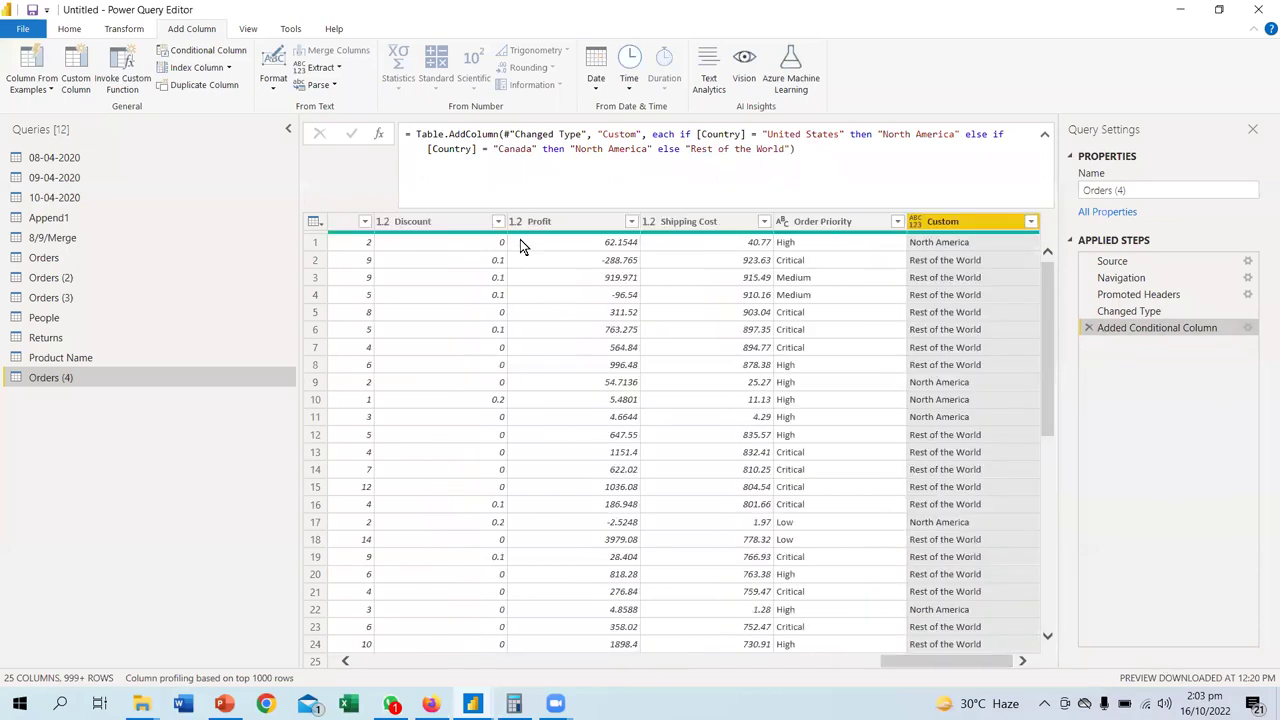
{"action": "mouse_move", "coordinate": [464, 238]}
{"action": "left_click", "coordinate": [274, 88]}
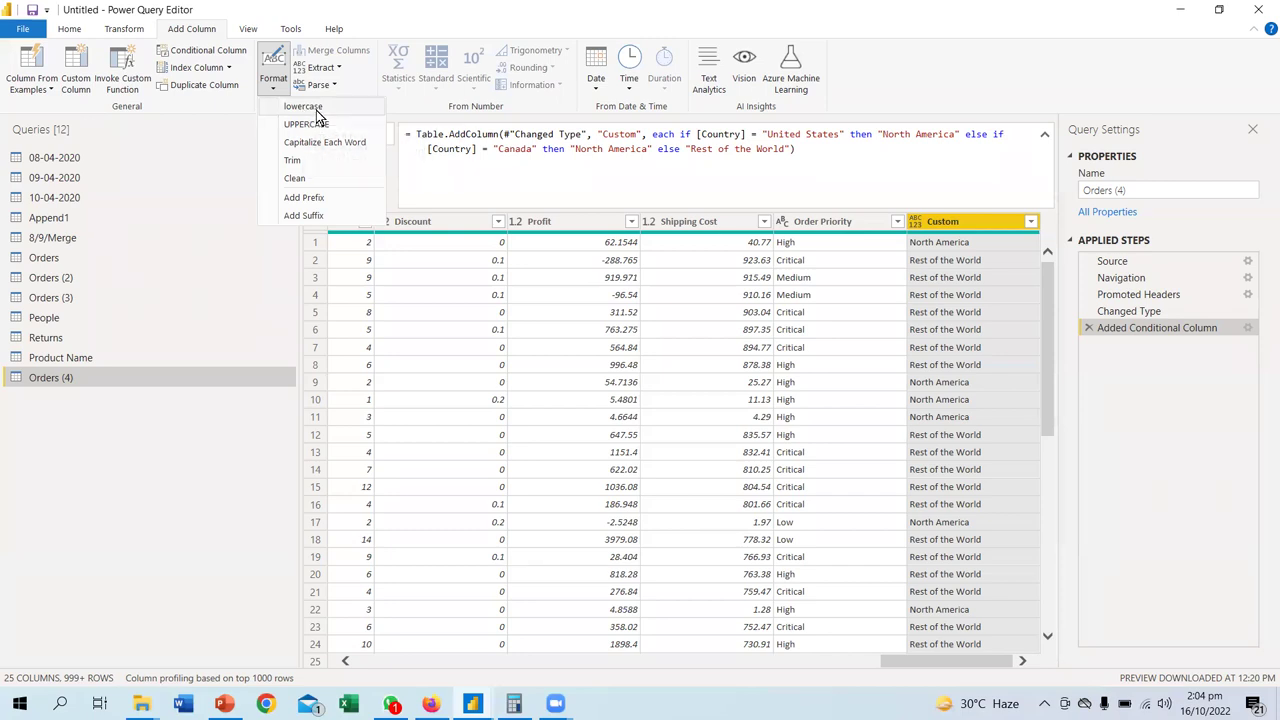
{"action": "left_click", "coordinate": [304, 107]}
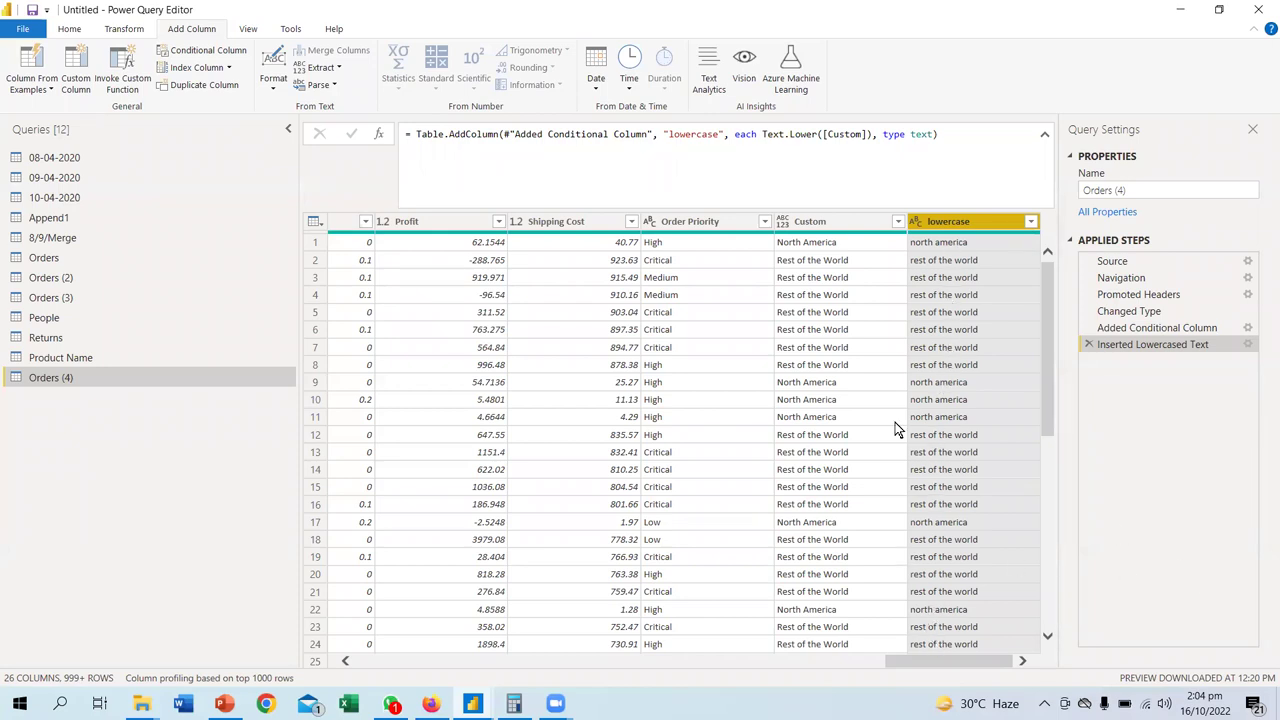
- Add a Capitalize Each Word column based on the lowercase column
{"action": "left_click", "coordinate": [280, 90]}
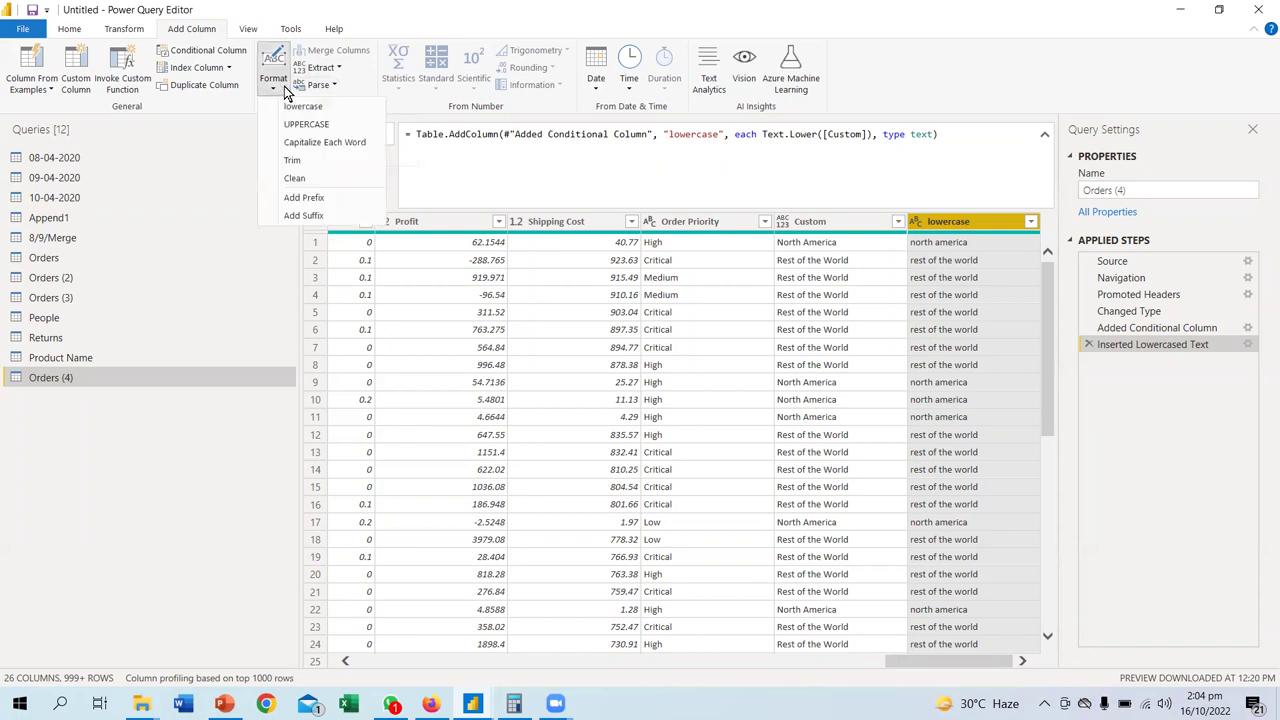
{"action": "left_click", "coordinate": [312, 142]}
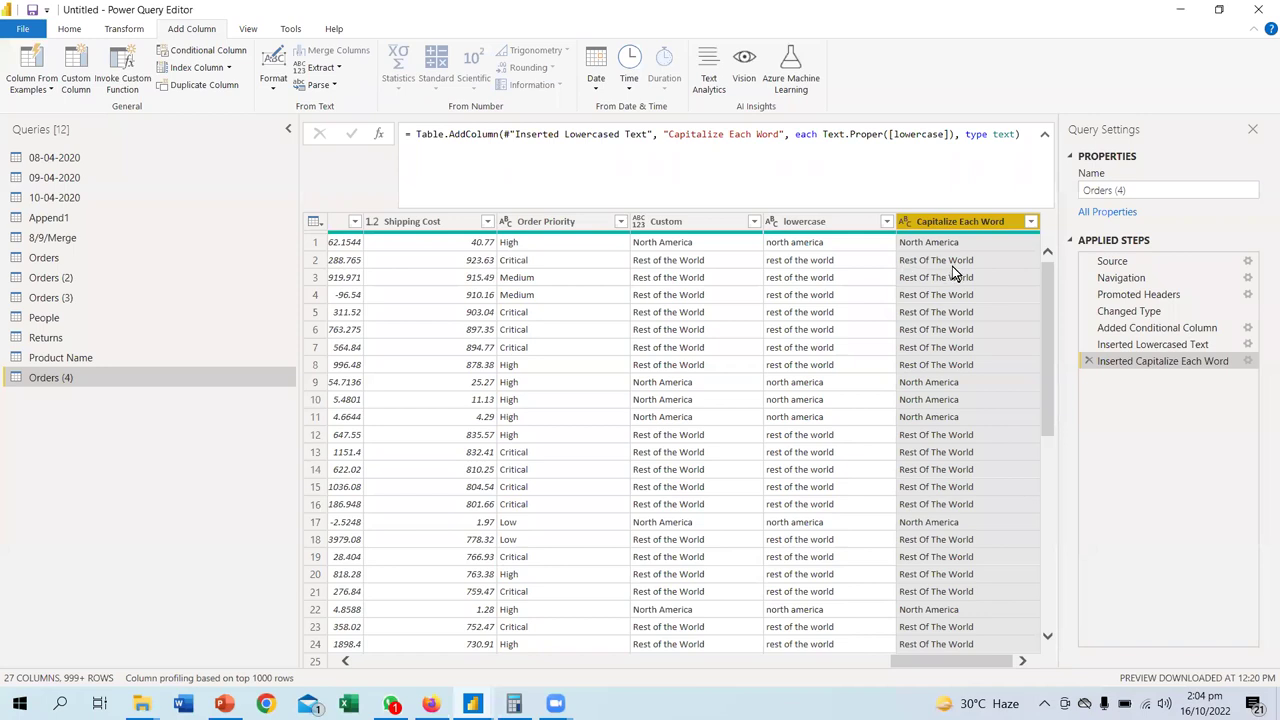
{"action": "left_click", "coordinate": [273, 80]}
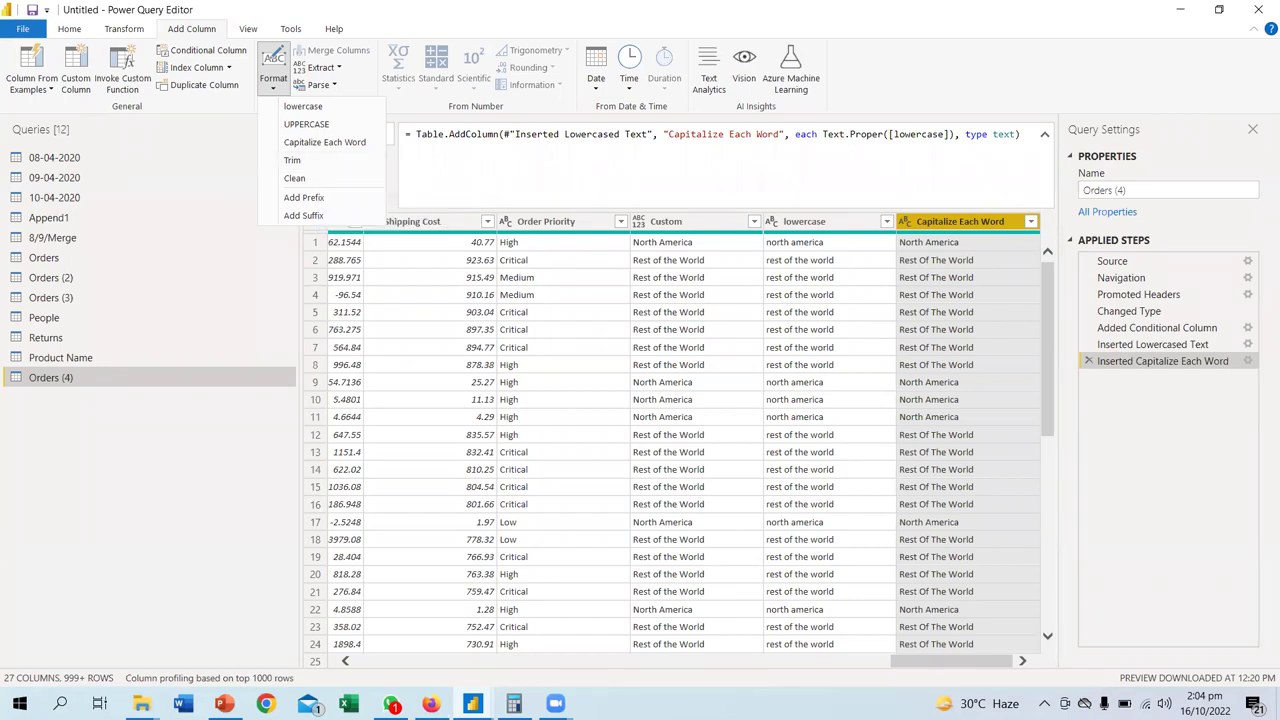
{"action": "key", "text": "Escape"}
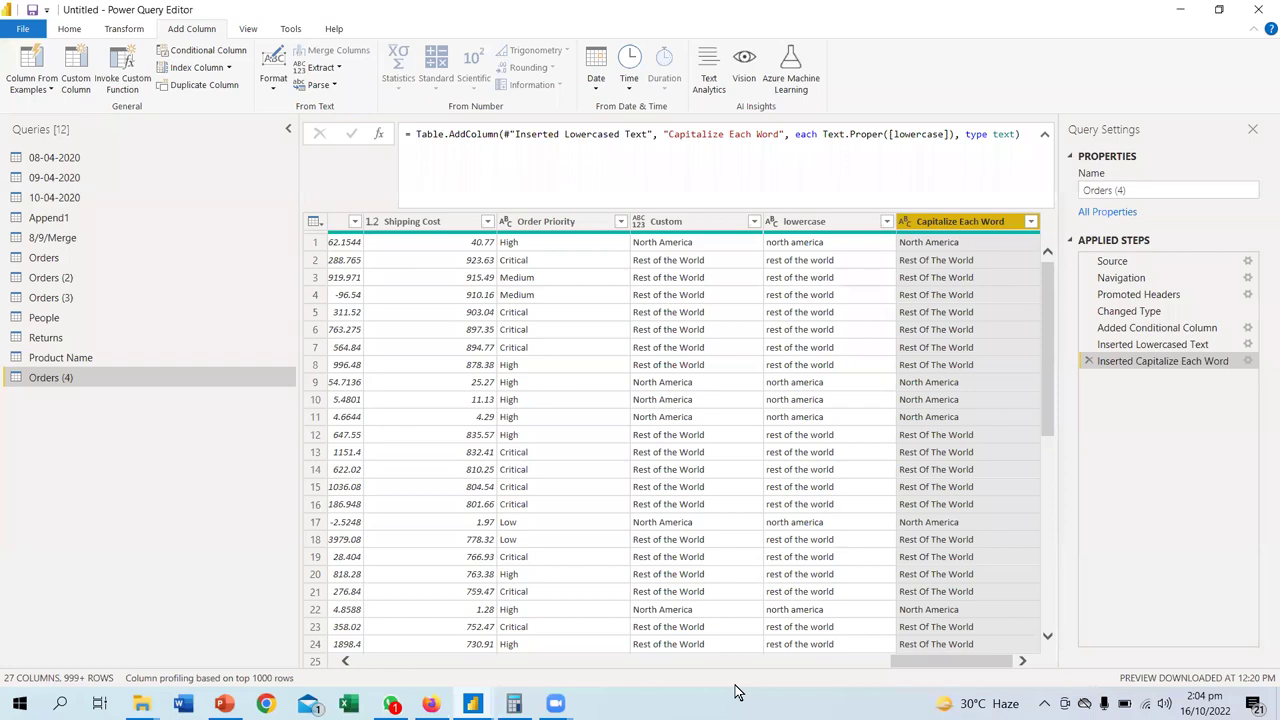
{"action": "left_click", "coordinate": [281, 93]}
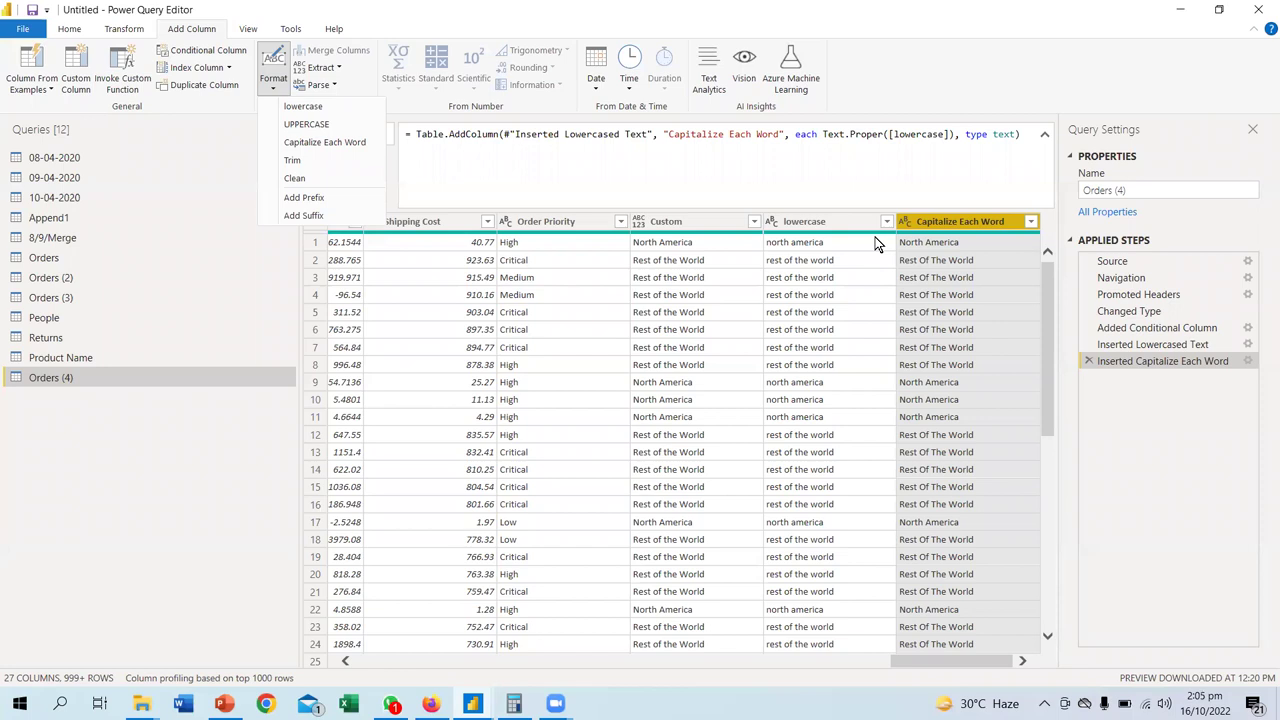
- Start an Excel Workbook import and go up to the Personal Work folder
{"action": "left_click", "coordinate": [69, 28]}
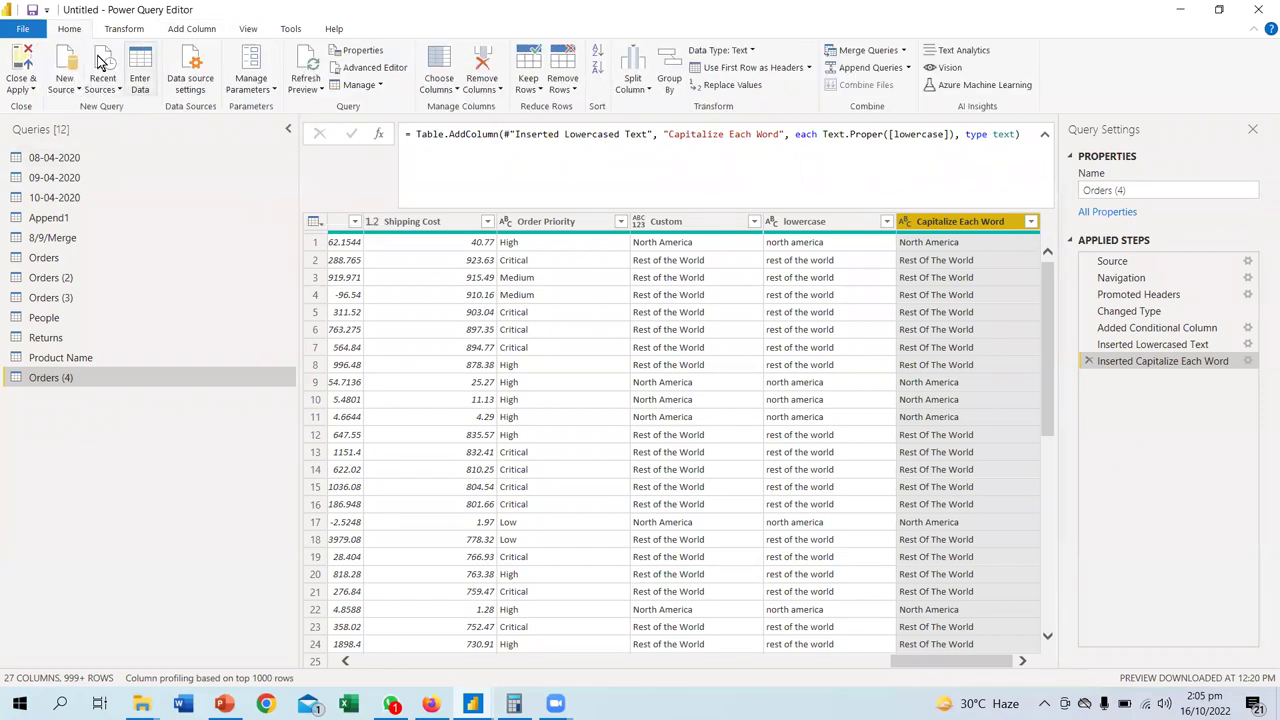
{"action": "left_click", "coordinate": [62, 89]}
{"action": "left_click", "coordinate": [110, 140]}
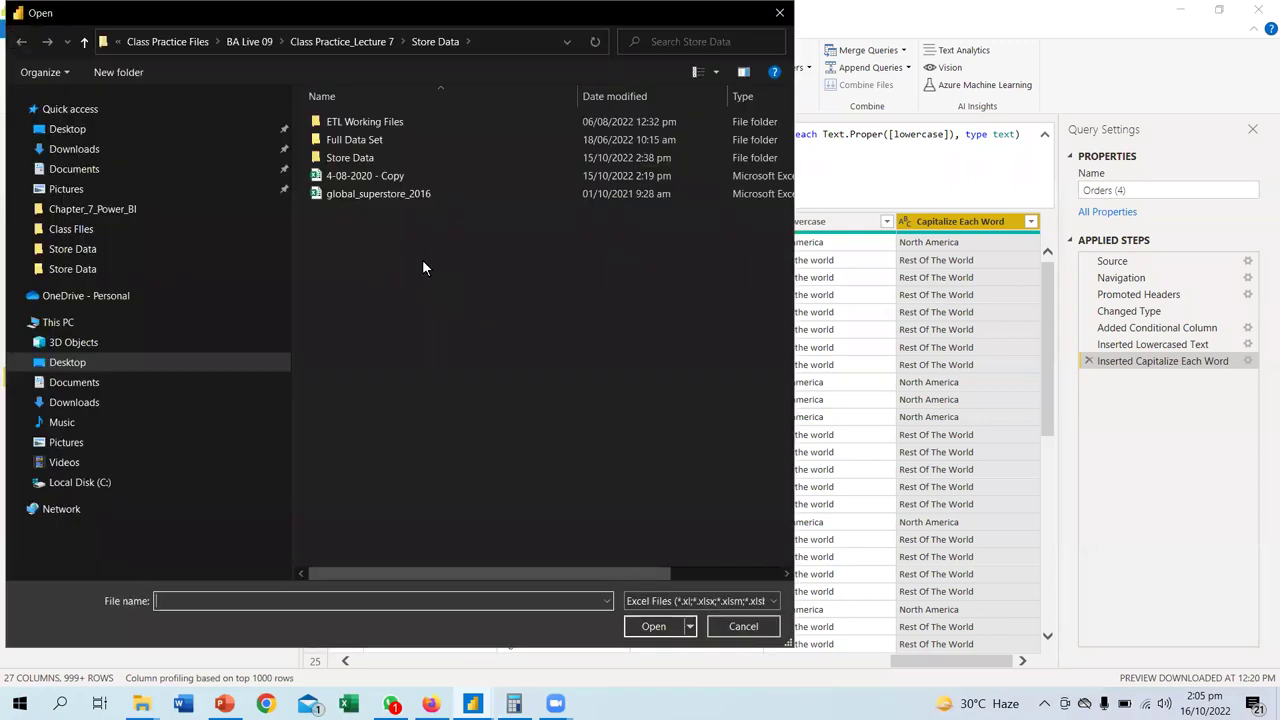
{"action": "left_click", "coordinate": [343, 43]}
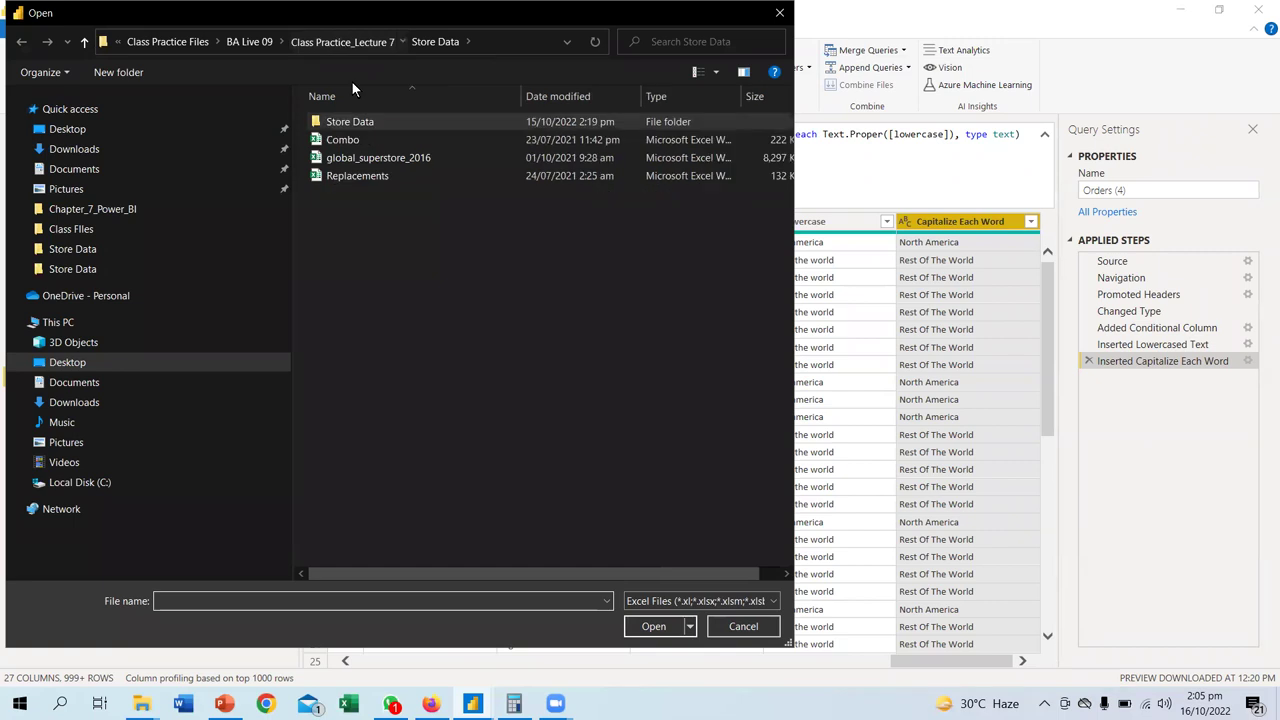
{"action": "left_click", "coordinate": [343, 41]}
{"action": "left_click", "coordinate": [342, 40]}
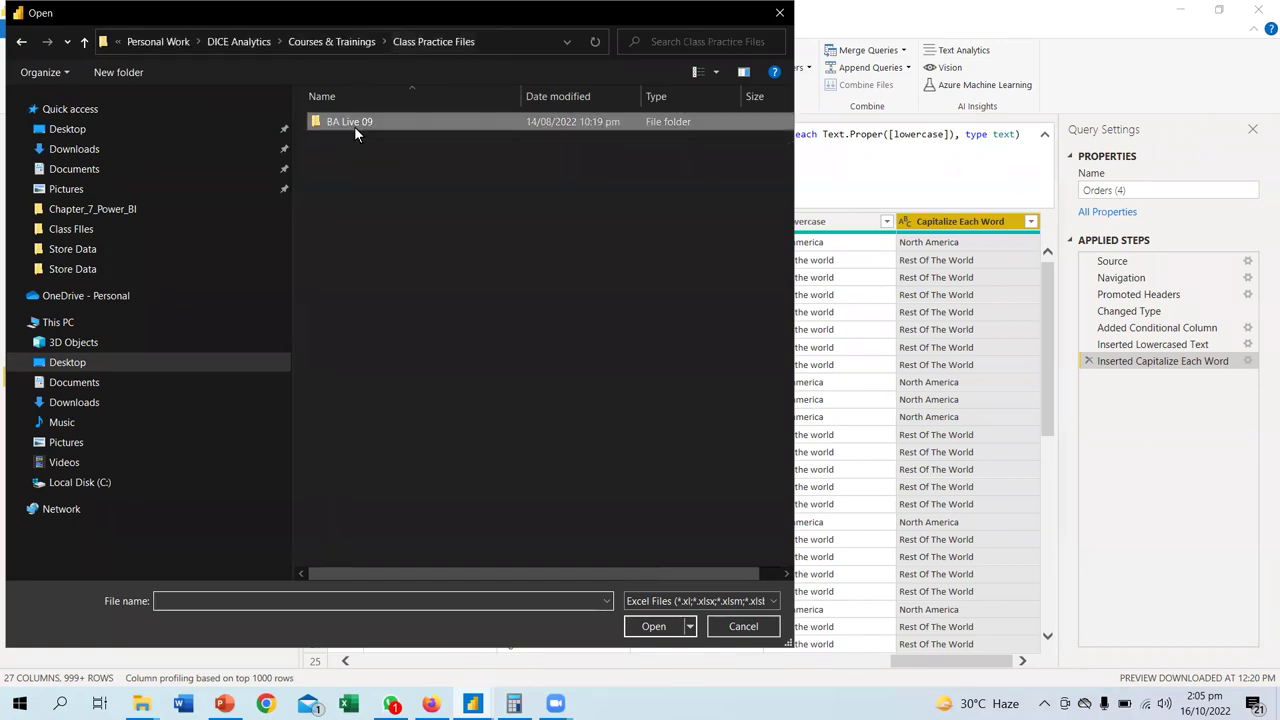
{"action": "left_click", "coordinate": [329, 44]}
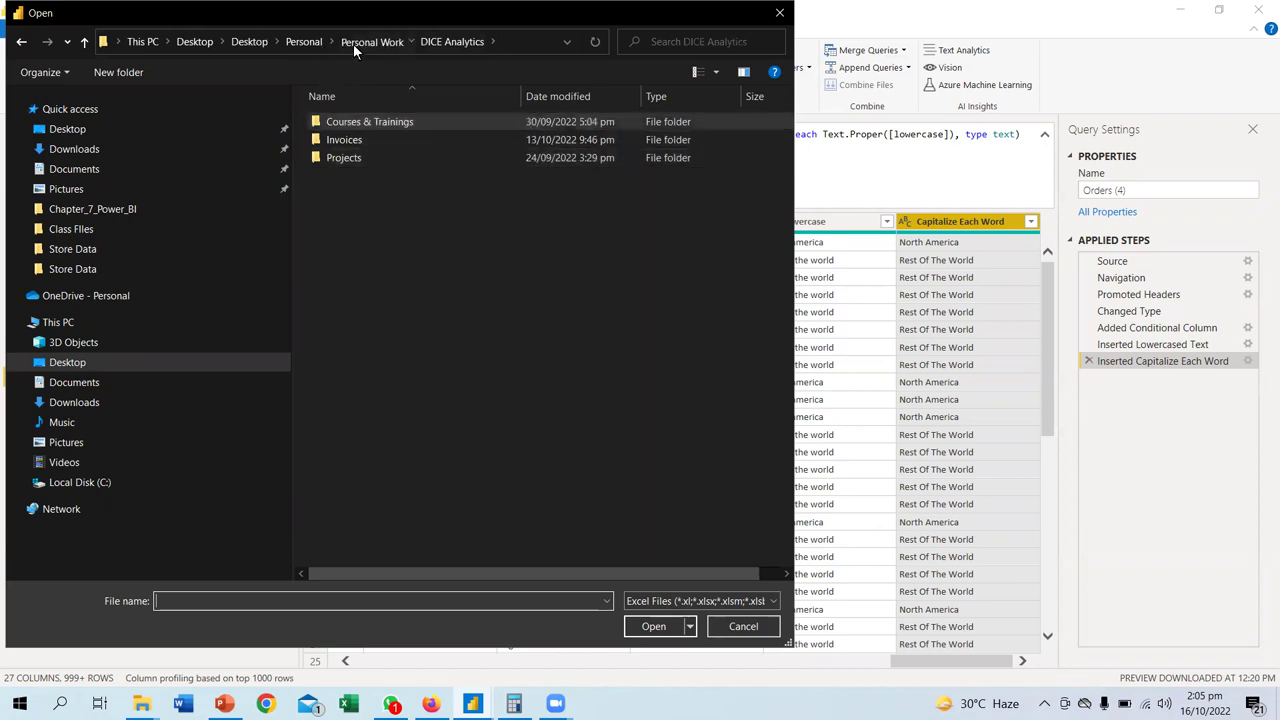
{"action": "left_click", "coordinate": [365, 42]}
- Open Sales Data.xlsx from Class Files and load its Sales Data sheet
{"action": "double_click", "coordinate": [356, 122]}
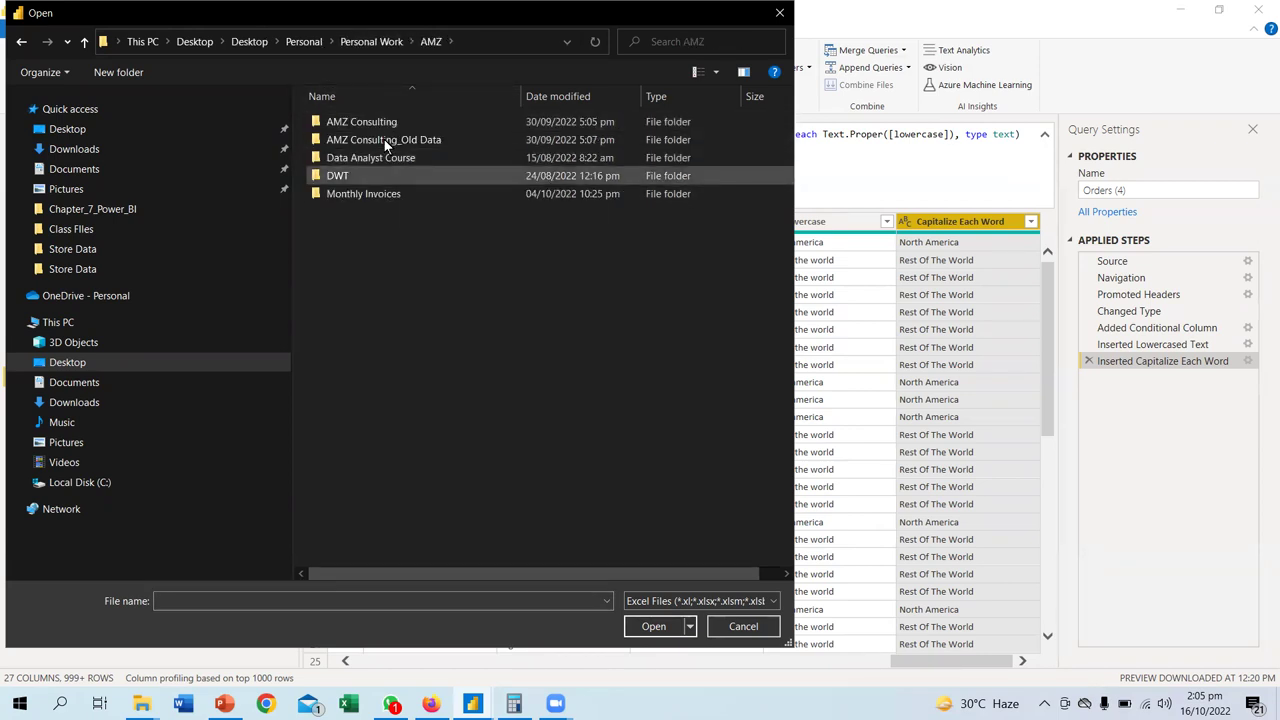
{"action": "double_click", "coordinate": [385, 176]}
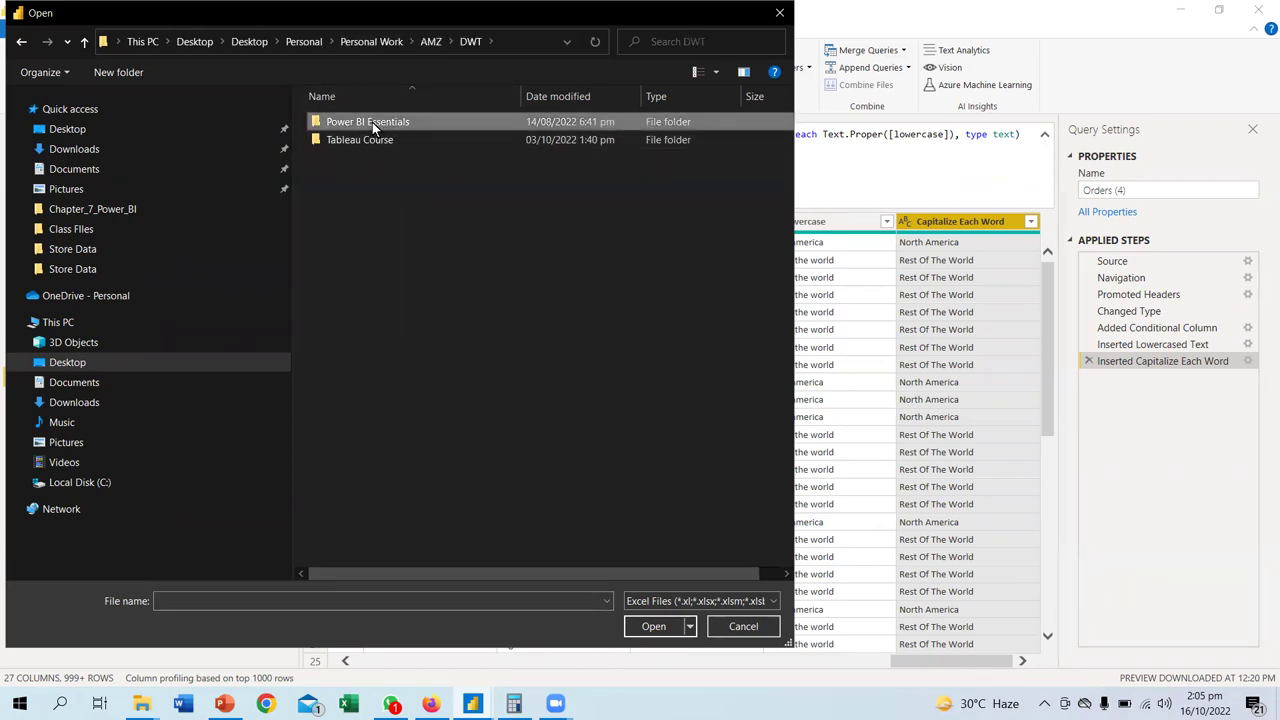
{"action": "double_click", "coordinate": [372, 122]}
{"action": "double_click", "coordinate": [356, 140]}
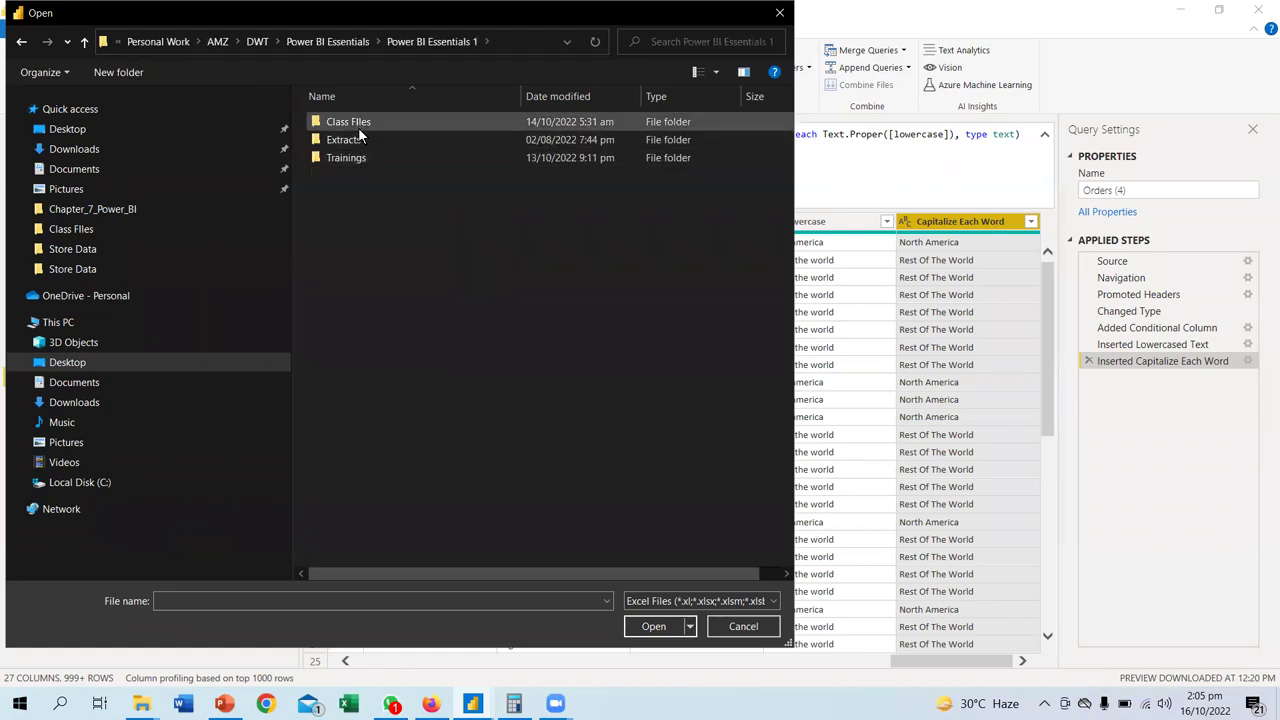
{"action": "double_click", "coordinate": [358, 124]}
{"action": "double_click", "coordinate": [358, 140]}
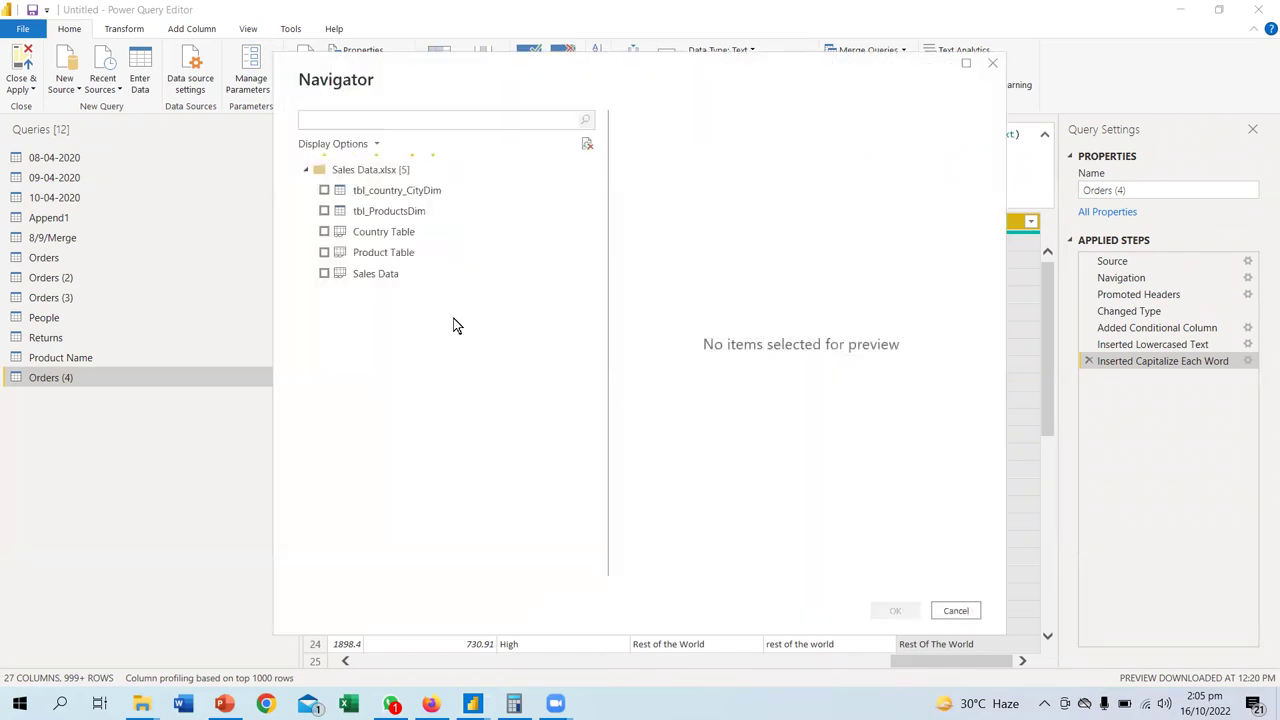
{"action": "left_click", "coordinate": [324, 274]}
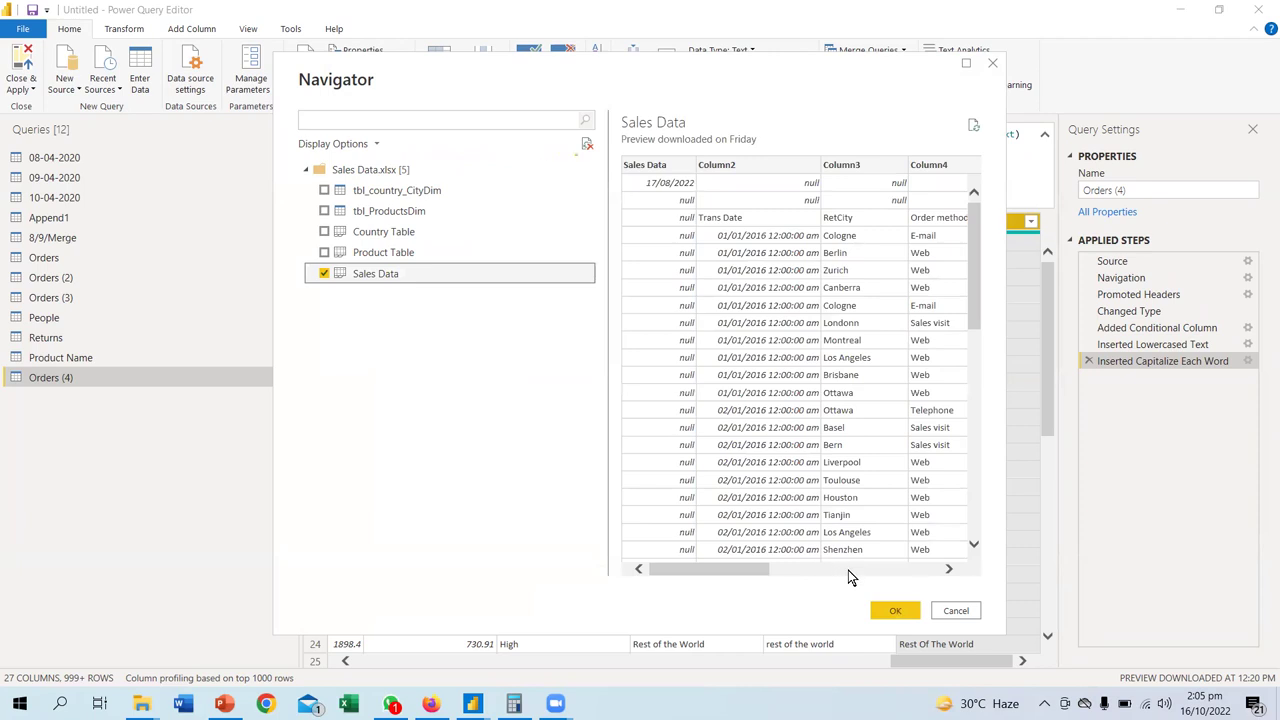
{"action": "left_click", "coordinate": [905, 613]}
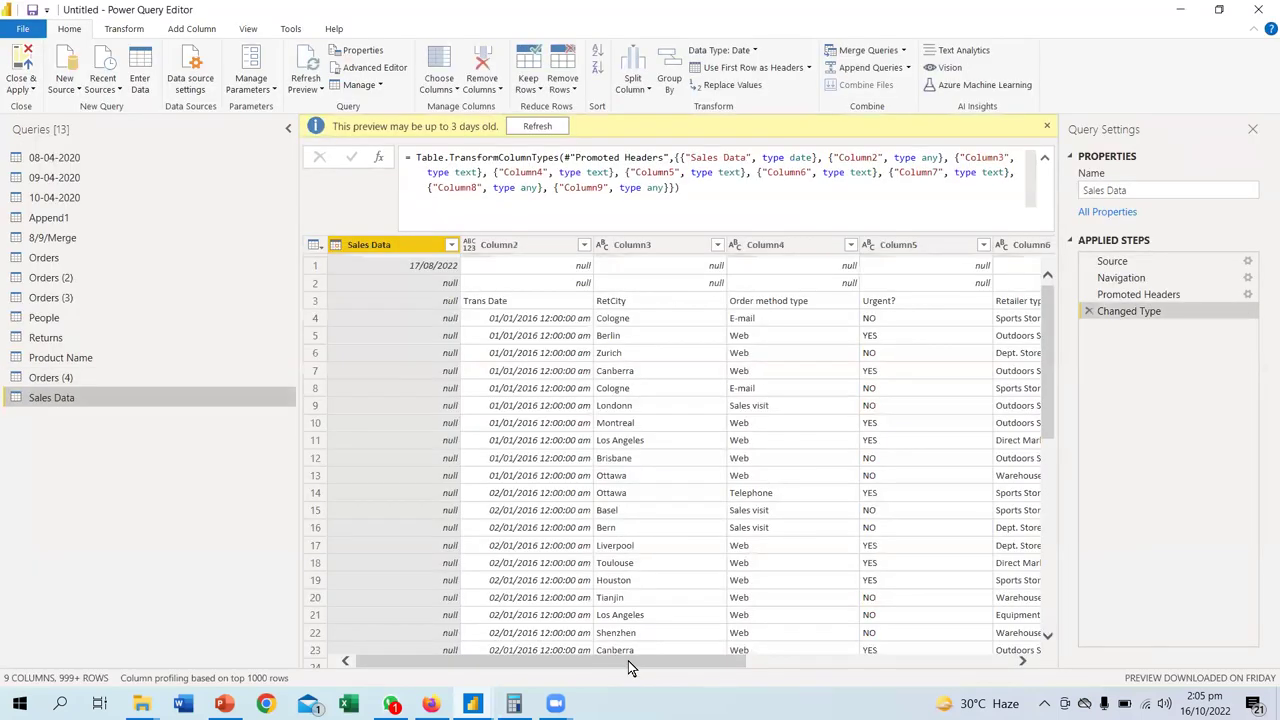
- Remove the top 2 rows from the Sales Data table
{"action": "left_click", "coordinate": [810, 661]}
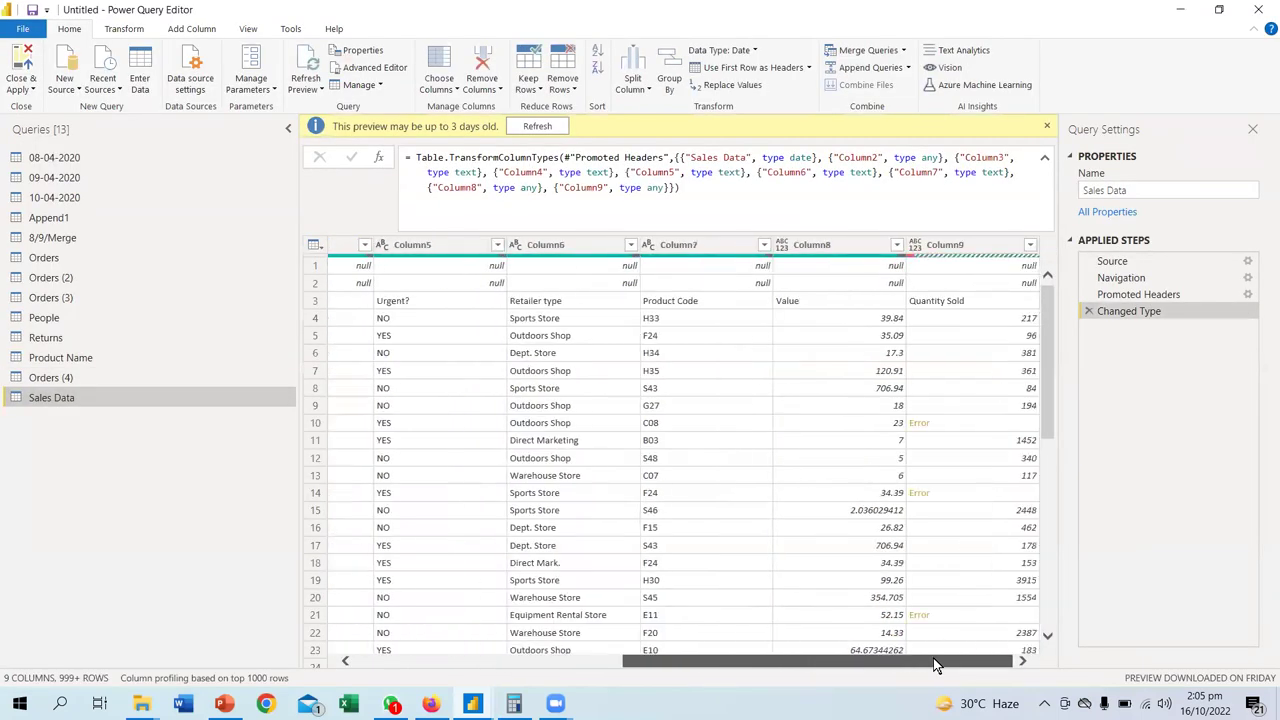
{"action": "left_click", "coordinate": [471, 661]}
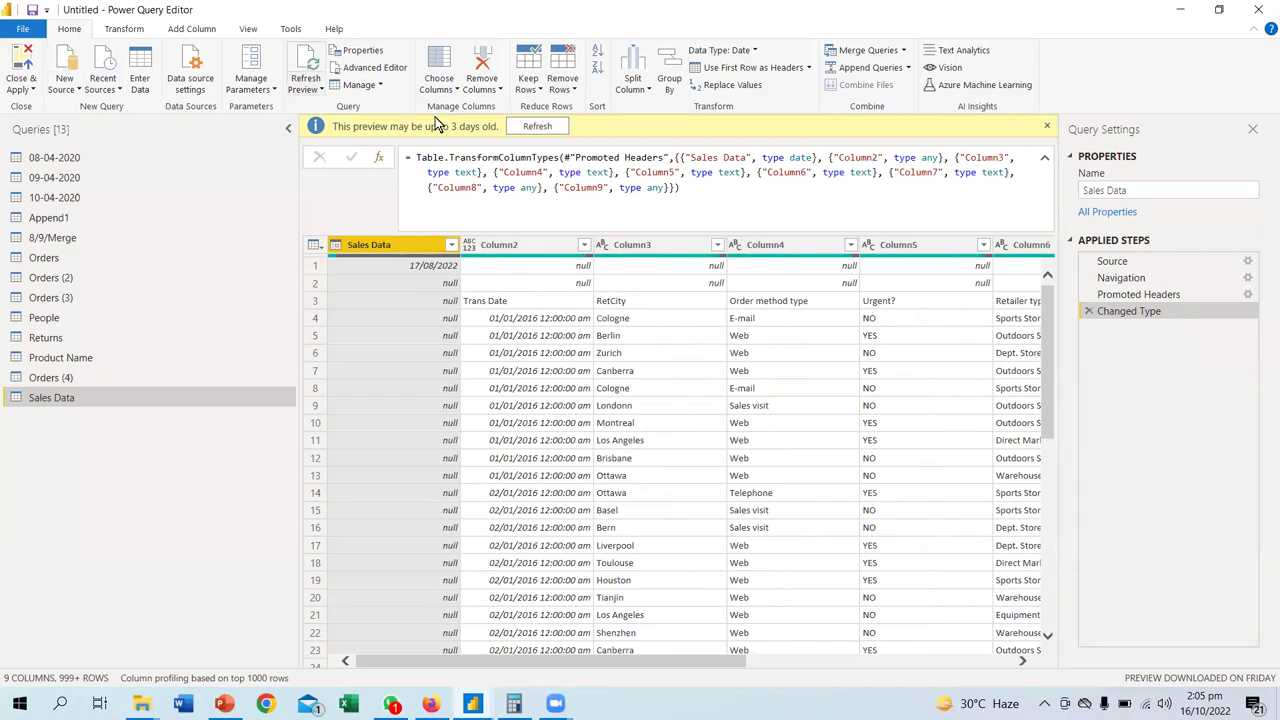
{"action": "left_click", "coordinate": [482, 88]}
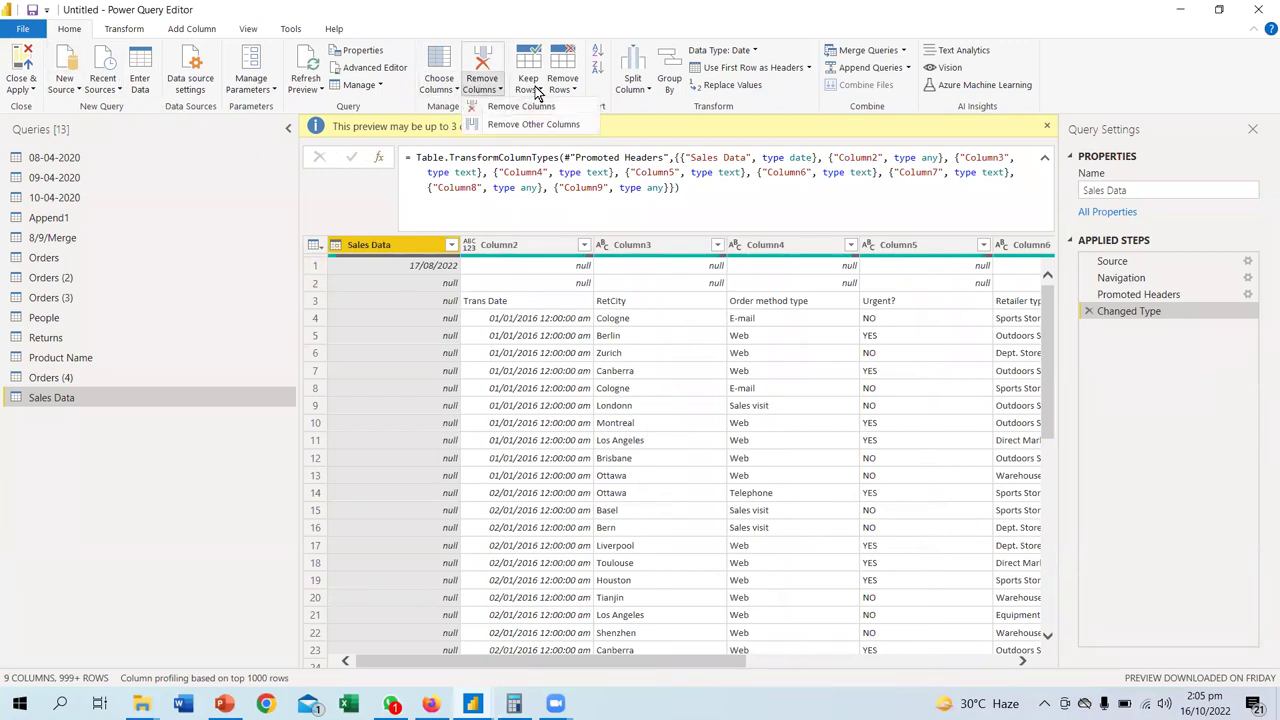
{"action": "left_click", "coordinate": [568, 89]}
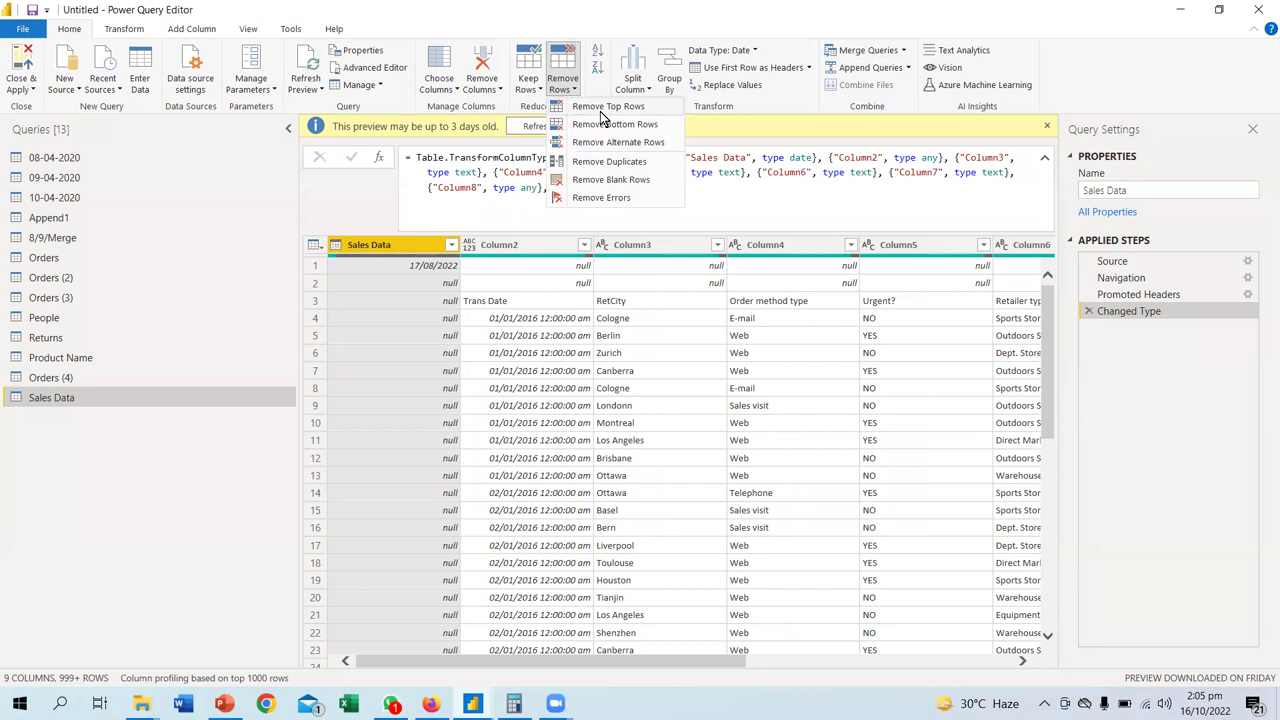
{"action": "left_click", "coordinate": [600, 111]}
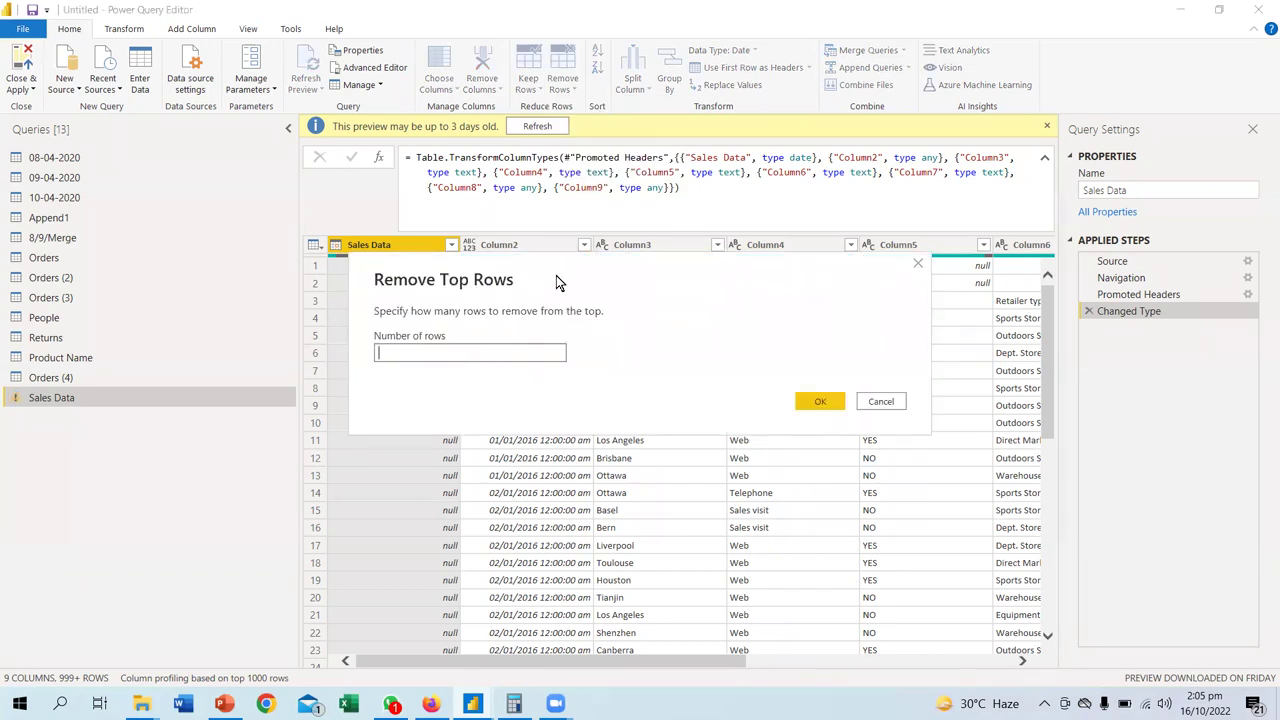
{"action": "type", "text": "2"}
{"action": "left_click", "coordinate": [778, 426]}
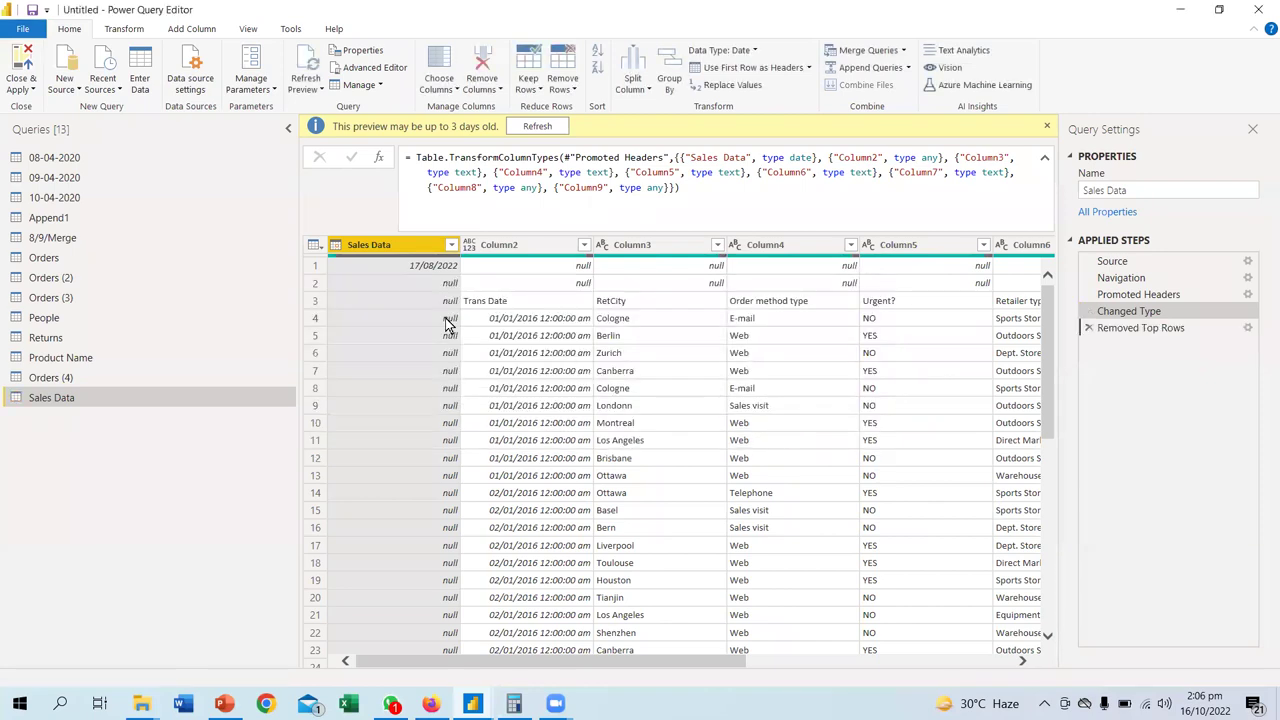
- Delete the mostly-null Sales Data column and use the first row as headers
{"action": "right_click", "coordinate": [408, 236]}
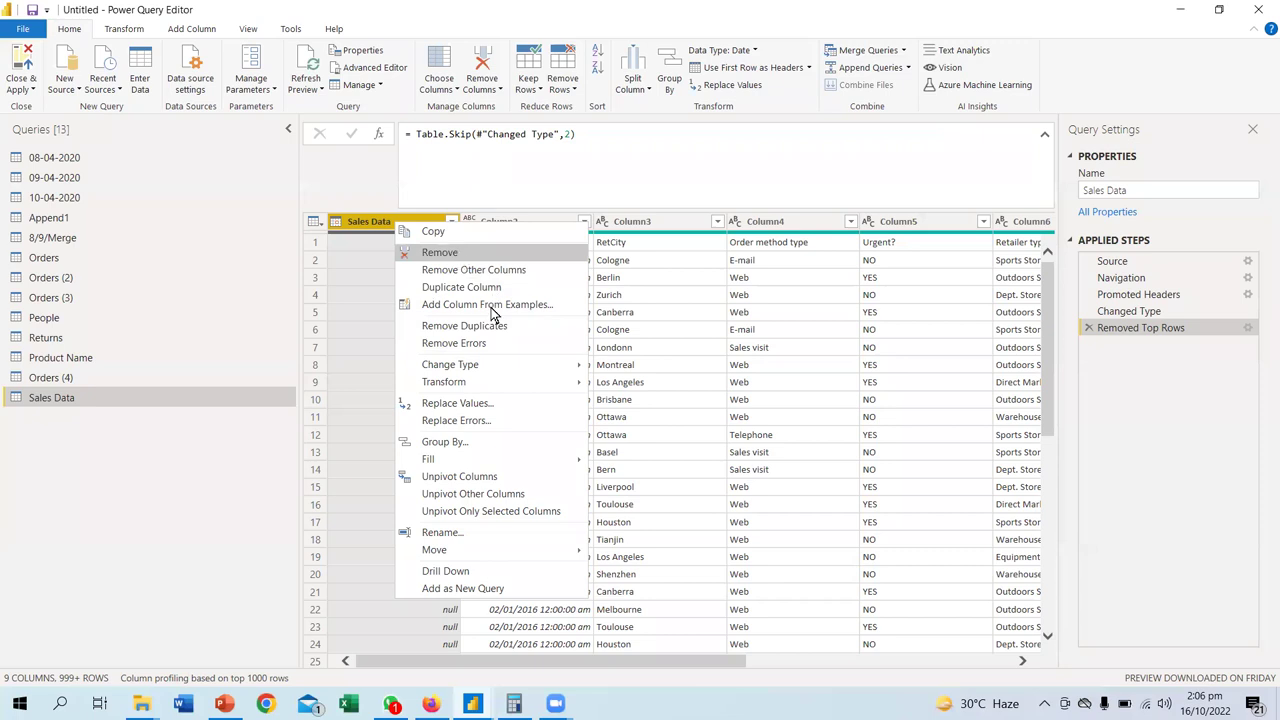
{"action": "left_click", "coordinate": [432, 253]}
{"action": "left_click", "coordinate": [314, 221]}
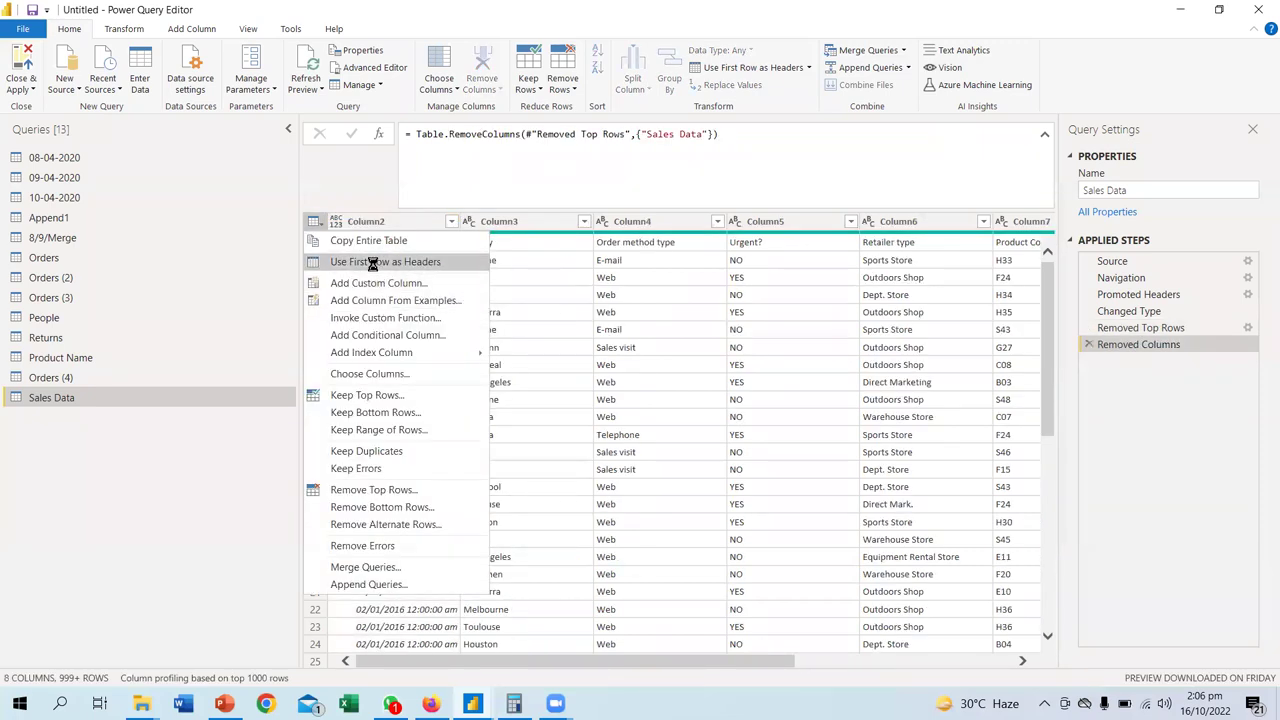
{"action": "left_click", "coordinate": [387, 261]}
{"action": "left_click_drag", "start_coordinate": [560, 665], "coordinate": [864, 668]}
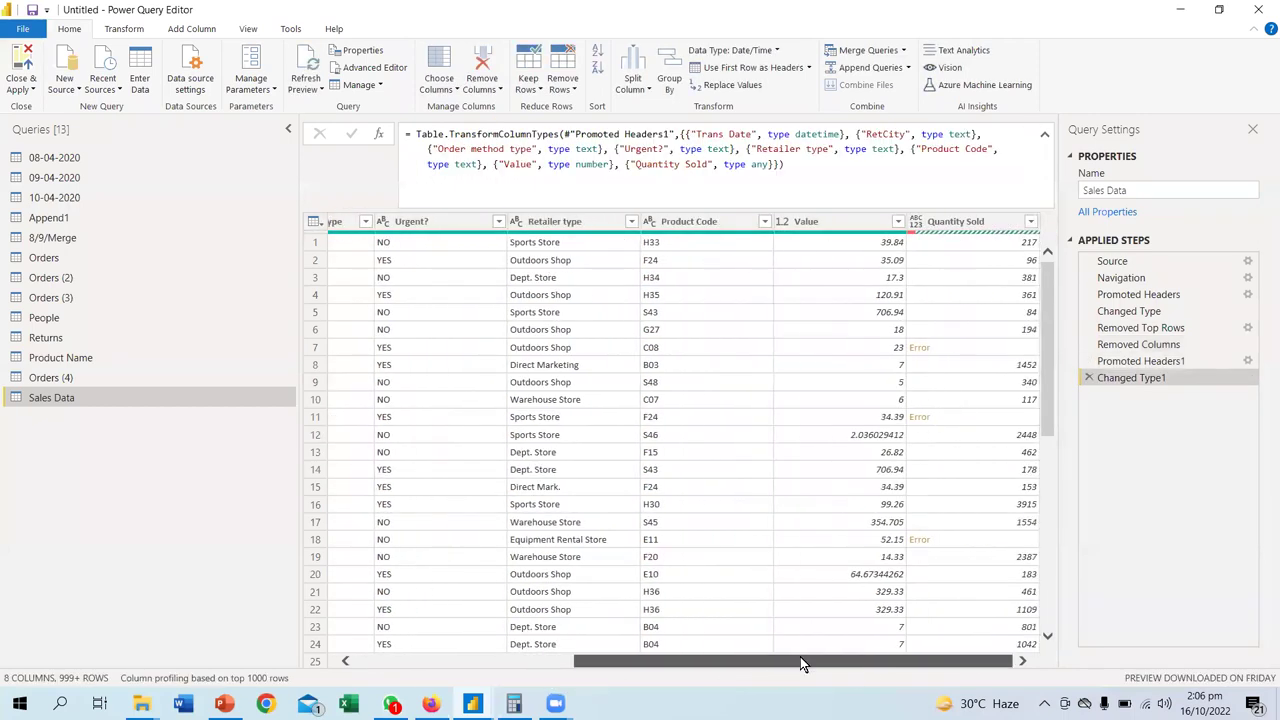
{"action": "scroll", "coordinate": [631, 432], "scroll_direction": "down", "scroll_amount": 6}
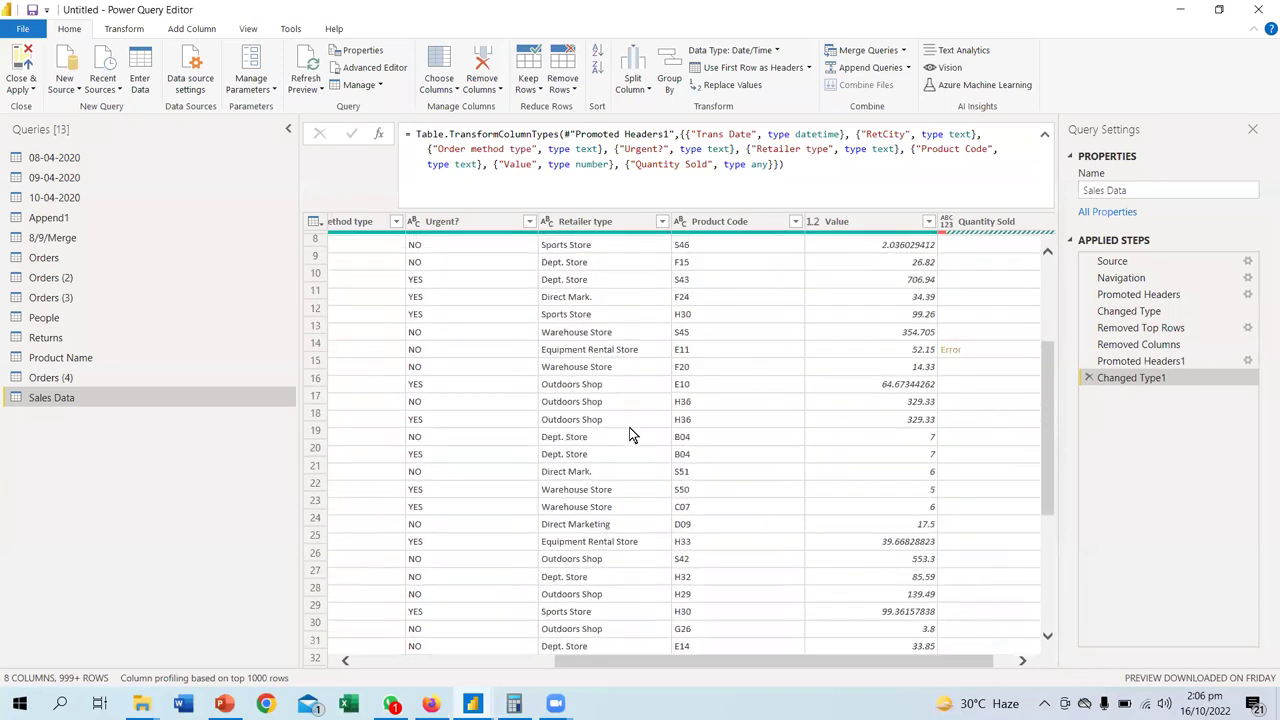
{"action": "scroll", "coordinate": [631, 432], "scroll_direction": "up", "scroll_amount": 6}
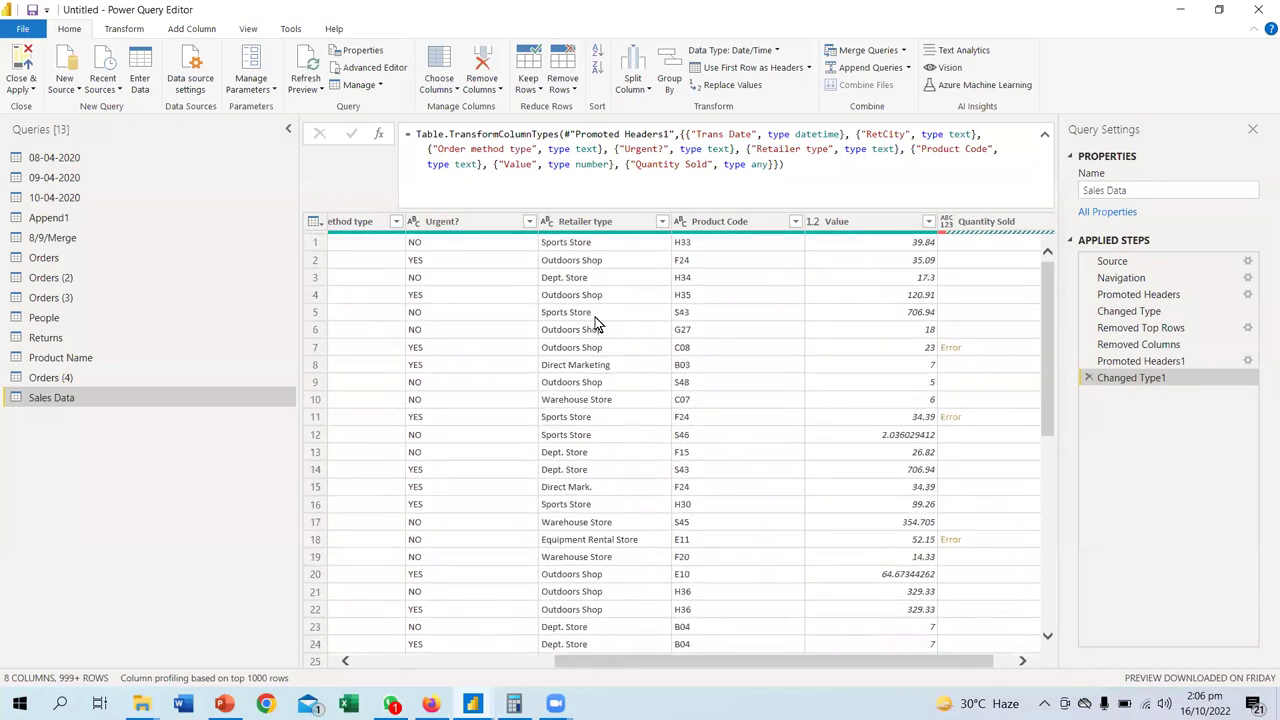
- Select Retailer type, show the Add Column commands, and browse the Quantity Sold errors
{"action": "left_click", "coordinate": [603, 240]}
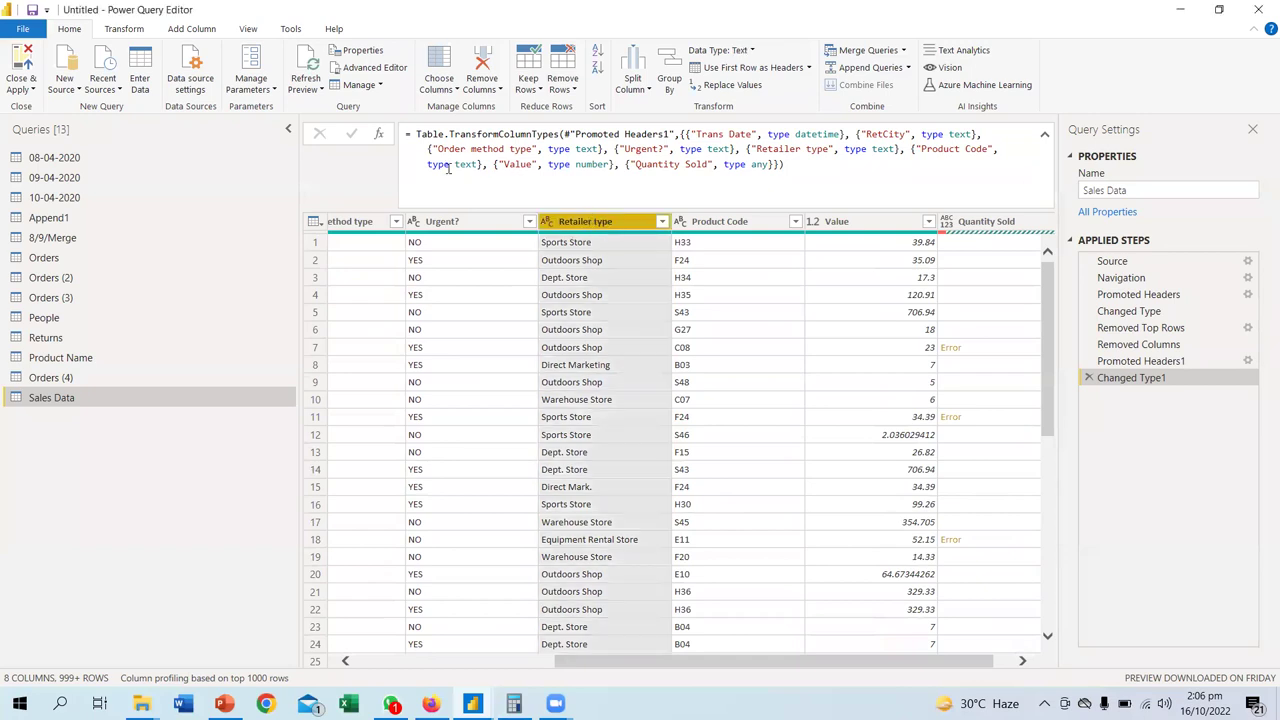
{"action": "left_click", "coordinate": [193, 30]}
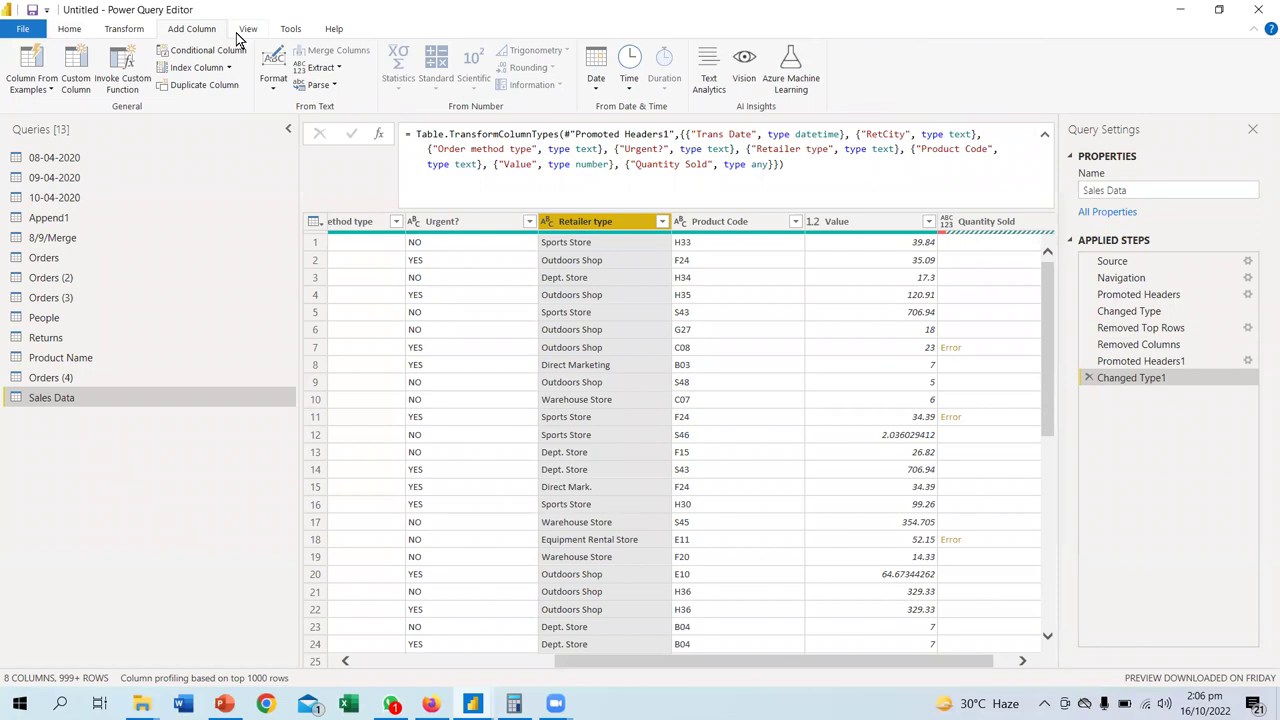
{"action": "scroll", "coordinate": [560, 390], "scroll_direction": "down", "scroll_amount": 20}
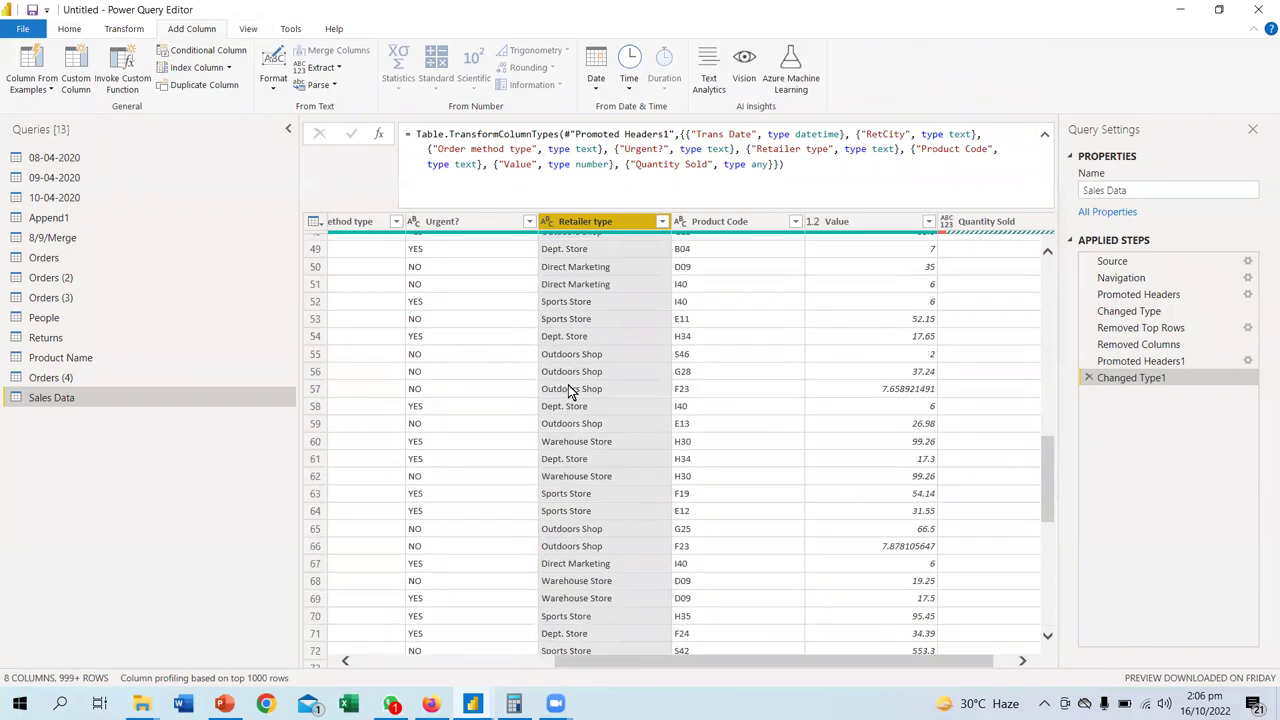
{"action": "scroll", "coordinate": [570, 390], "scroll_direction": "down", "scroll_amount": 20}
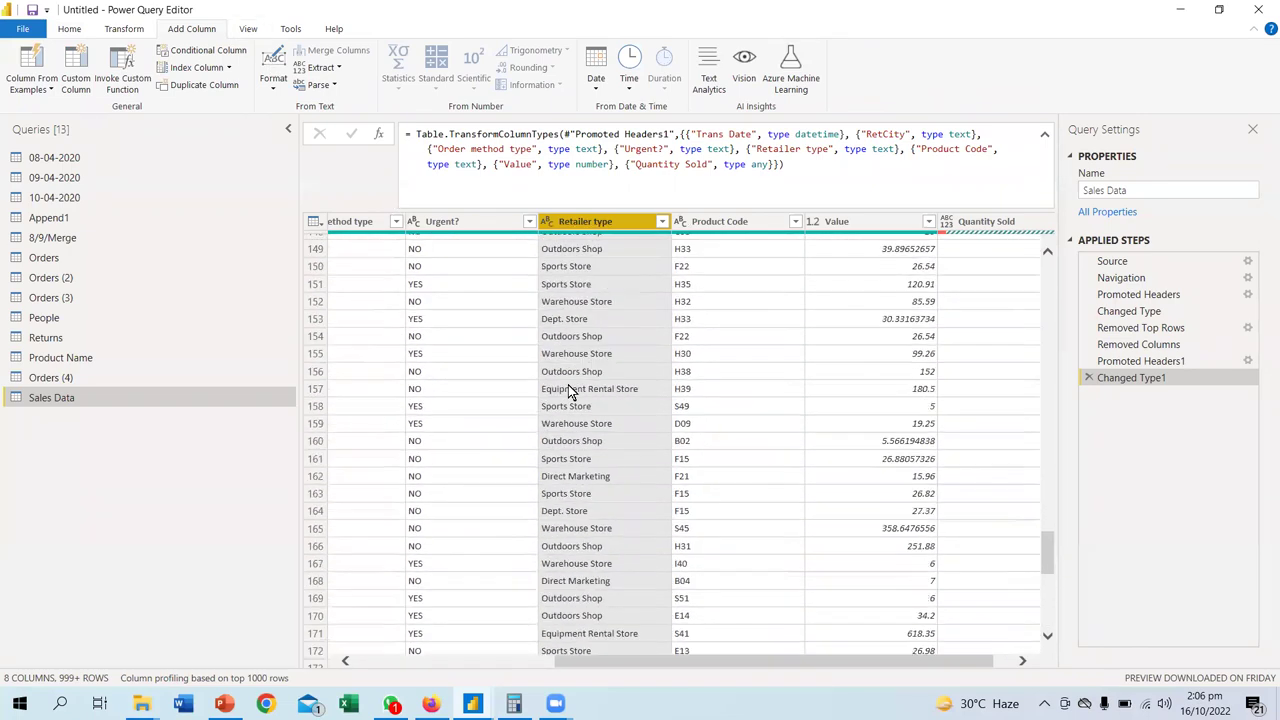
{"action": "scroll", "coordinate": [570, 391], "scroll_direction": "up", "scroll_amount": 12}
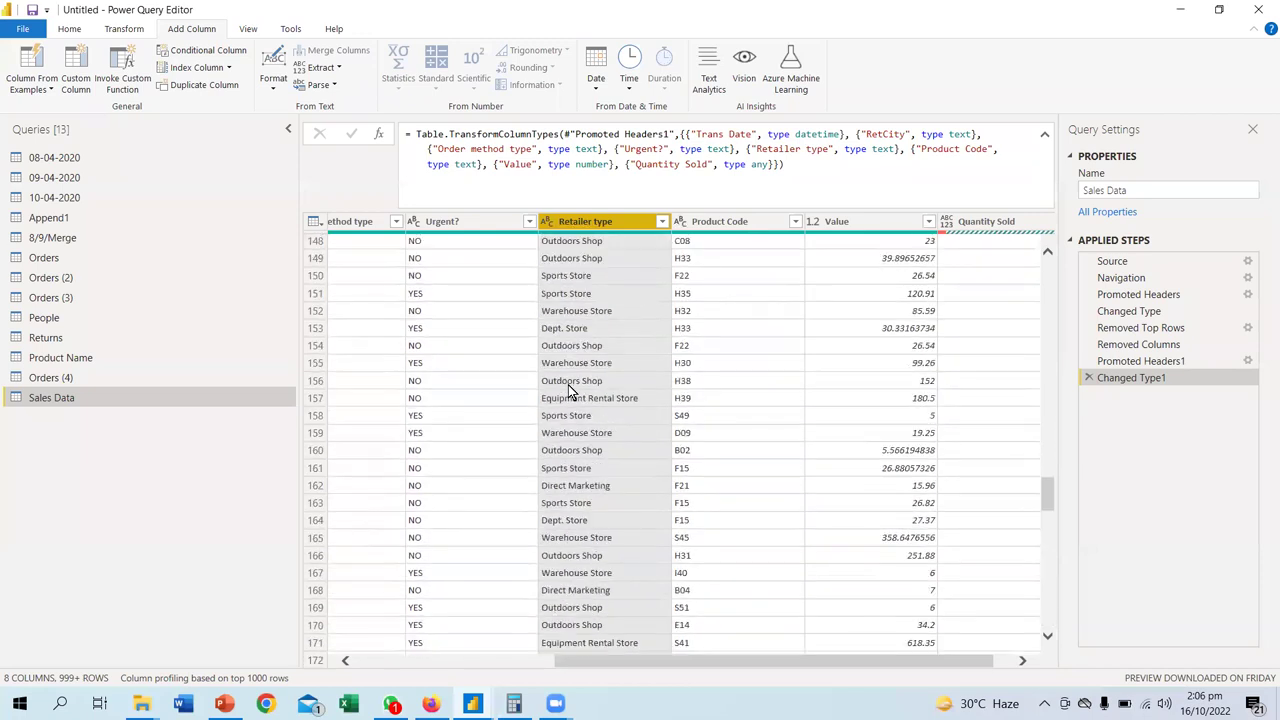
{"action": "scroll", "coordinate": [568, 390], "scroll_direction": "up", "scroll_amount": 20}
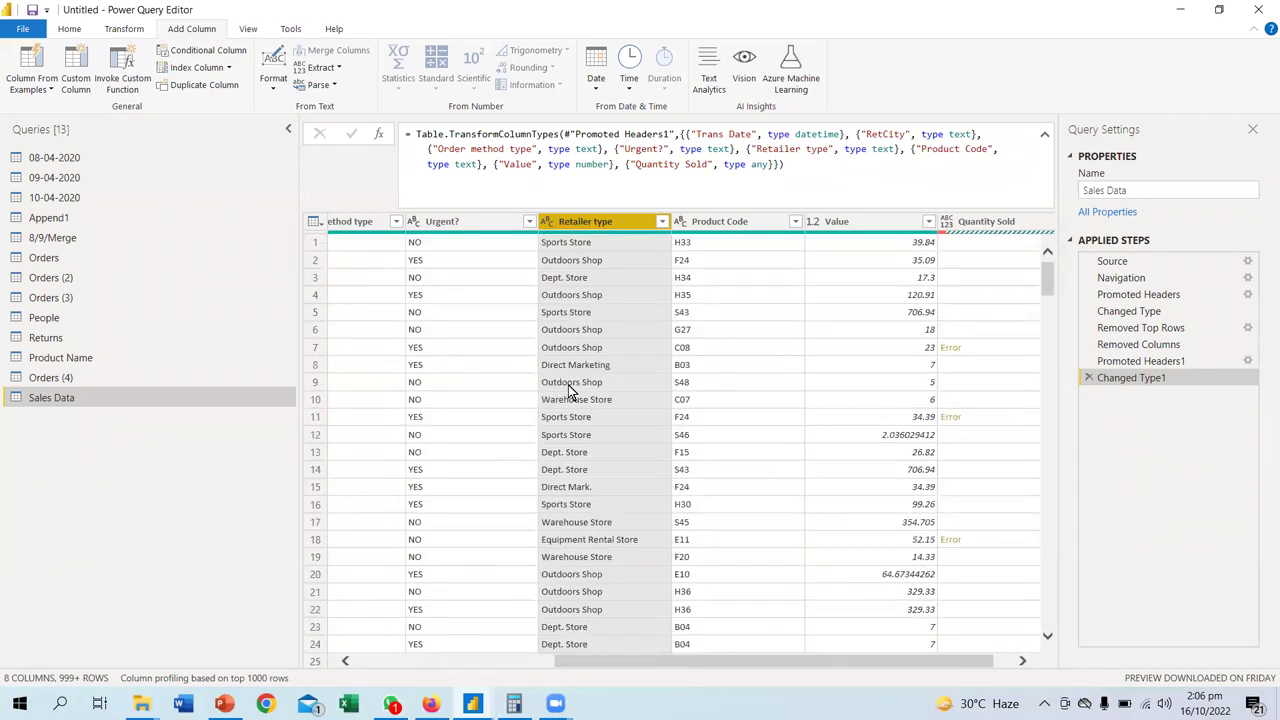
{"action": "left_click_drag", "start_coordinate": [884, 663], "coordinate": [1022, 662]}
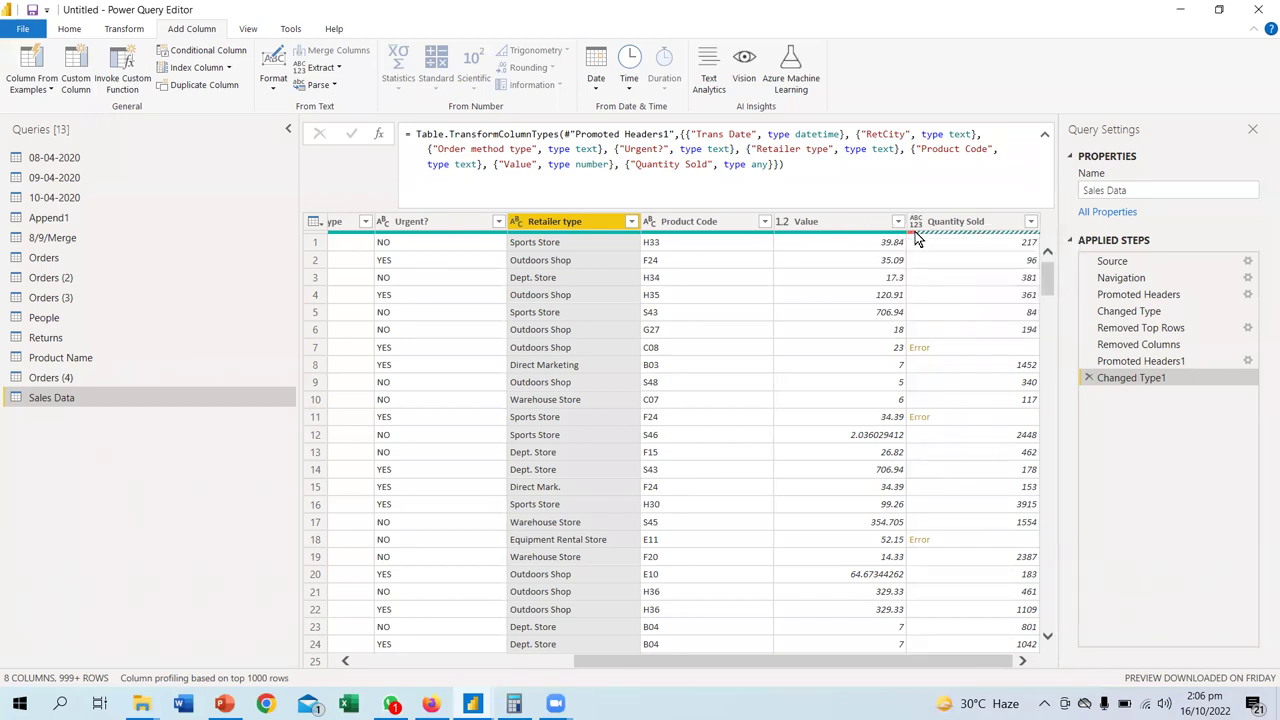
{"action": "mouse_move", "coordinate": [913, 233]}
{"action": "left_click_drag", "start_coordinate": [636, 659], "coordinate": [435, 656]}
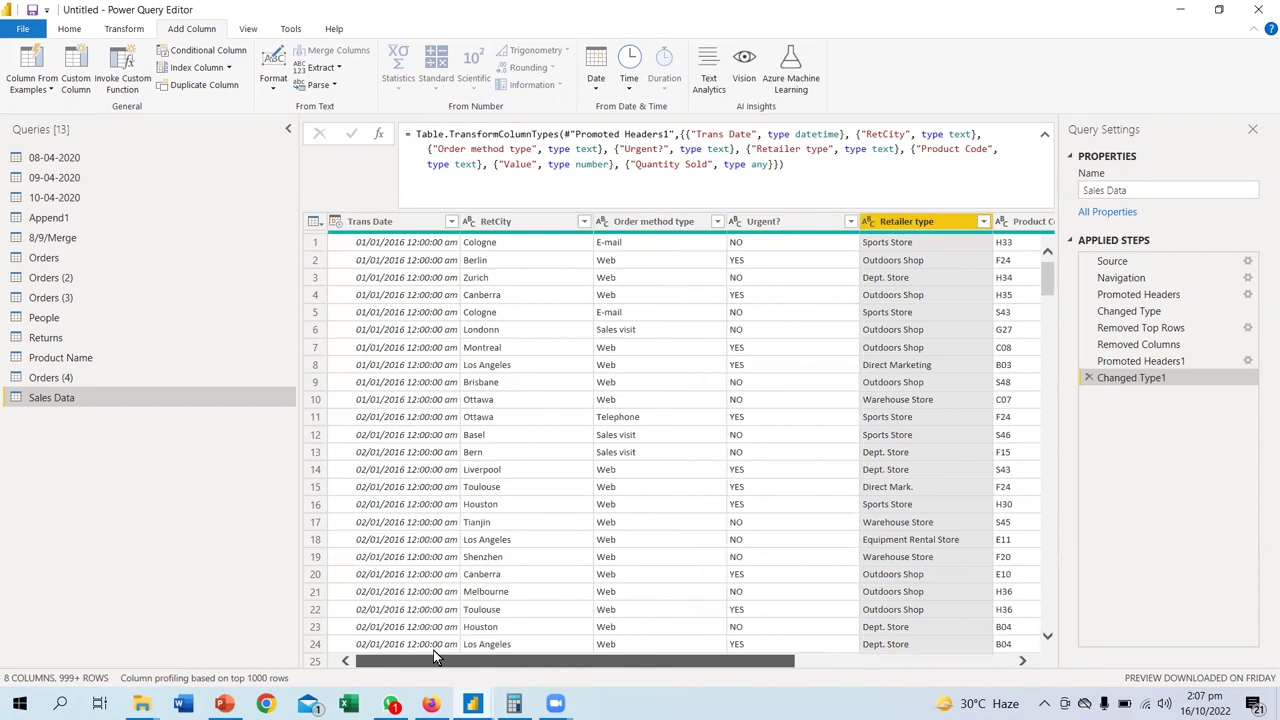
{"action": "left_click_drag", "start_coordinate": [435, 656], "coordinate": [894, 688]}
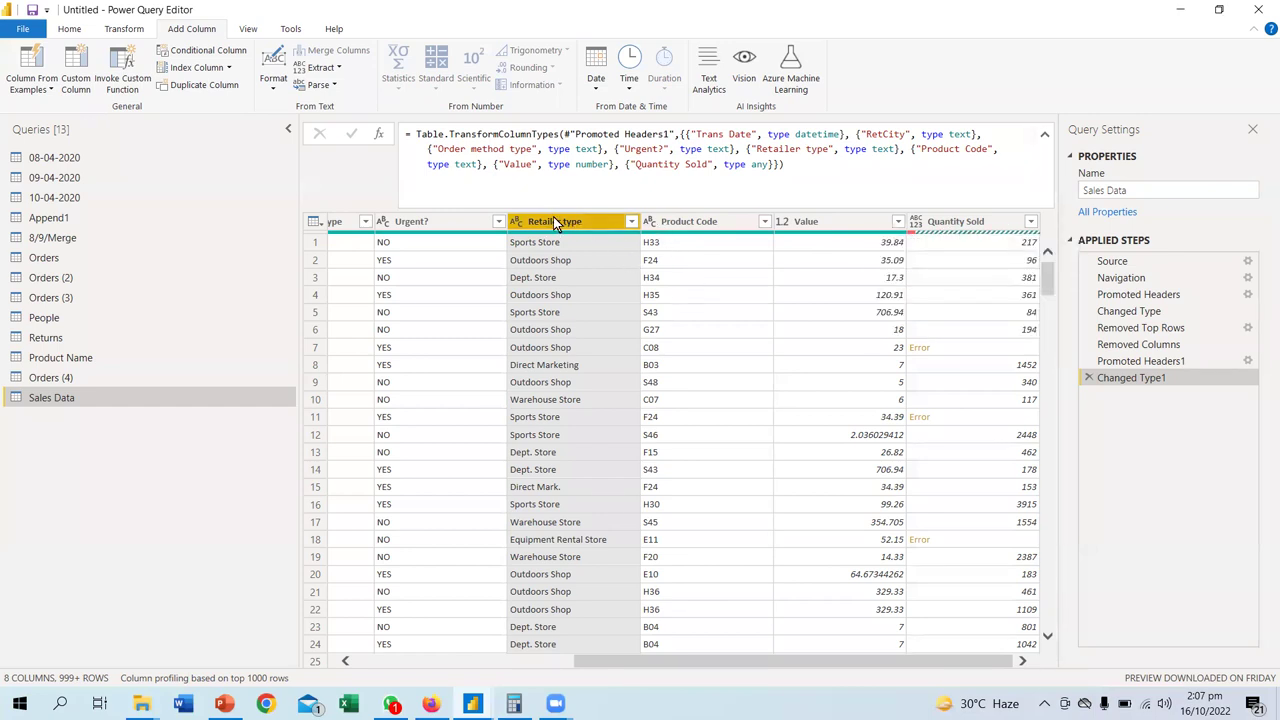
- Turn on Column profile and profile Retailer type: 1000 values, 13 distinct, 6 unique
{"action": "left_click", "coordinate": [248, 28]}
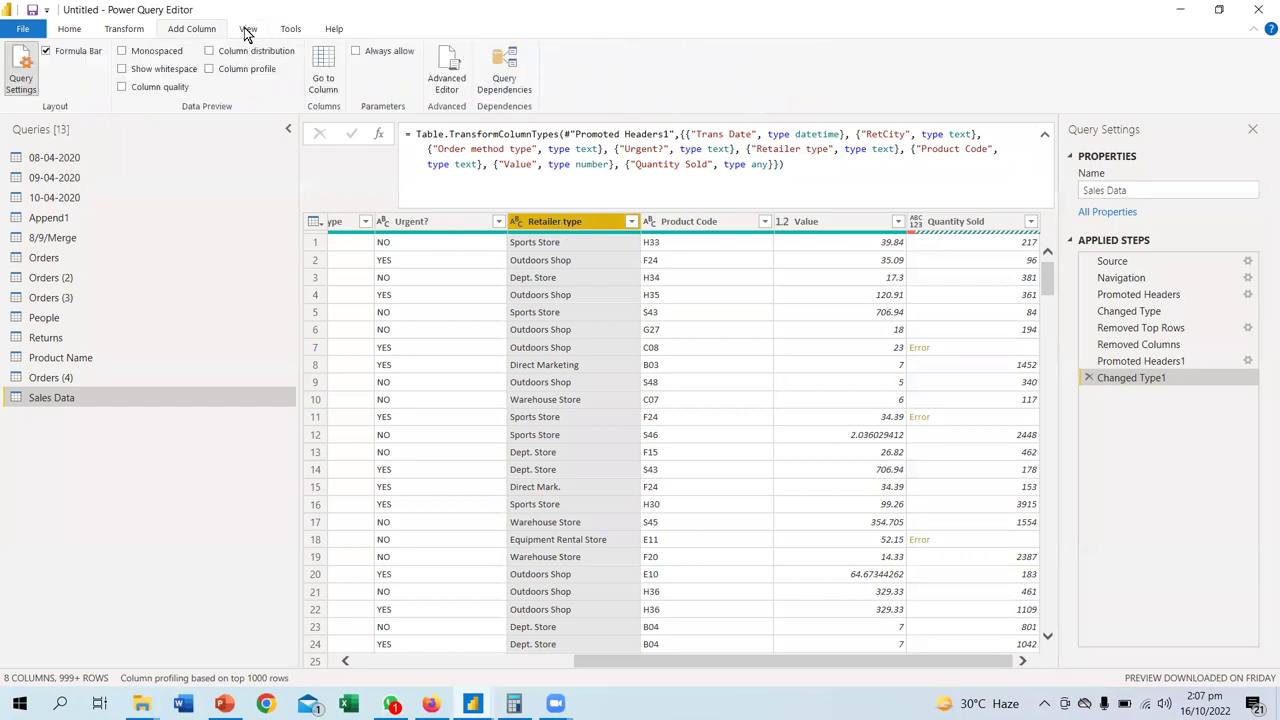
{"action": "left_click", "coordinate": [211, 70]}
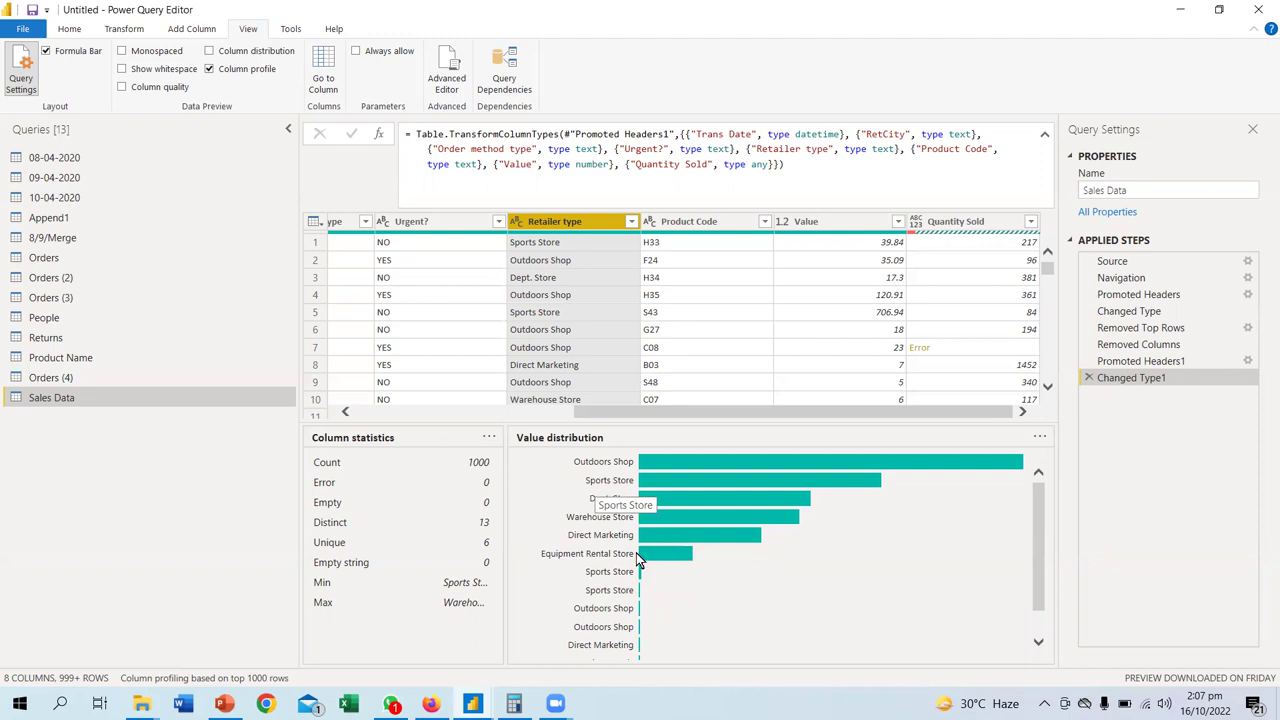
{"action": "left_click", "coordinate": [593, 318]}
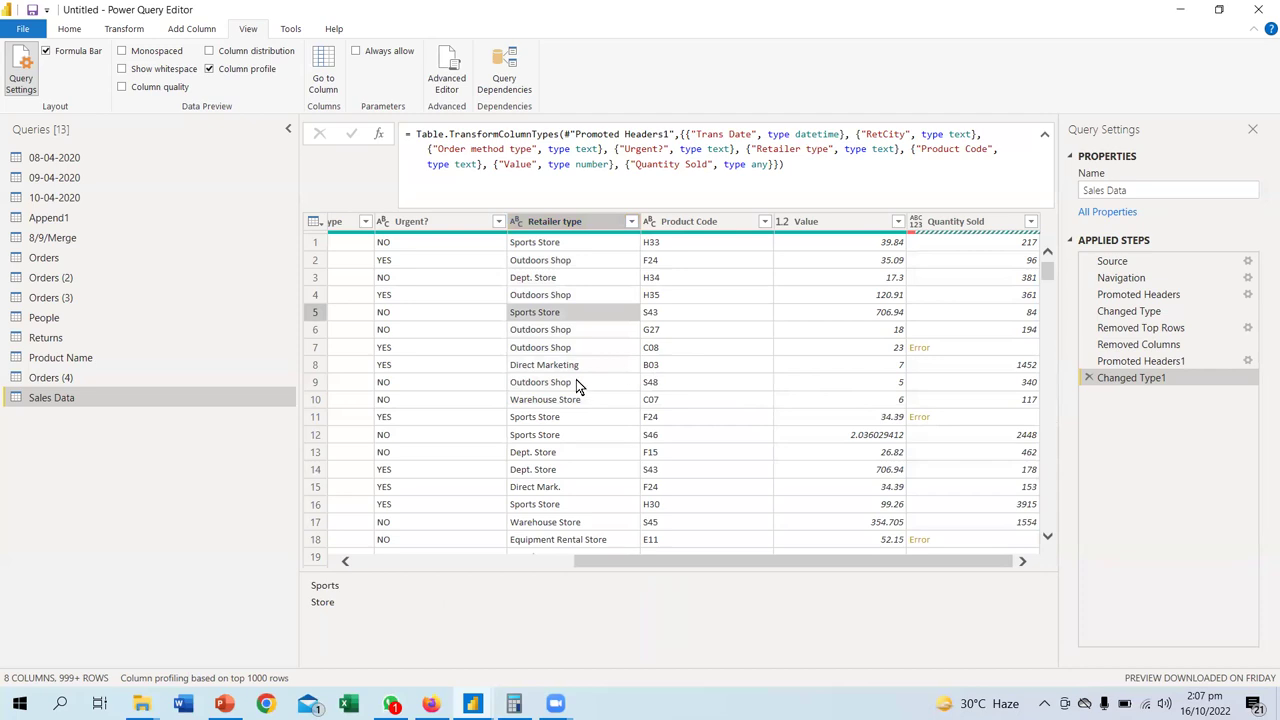
{"action": "scroll", "coordinate": [574, 385], "scroll_direction": "down", "scroll_amount": 5}
{"action": "scroll", "coordinate": [574, 389], "scroll_direction": "down", "scroll_amount": 3}
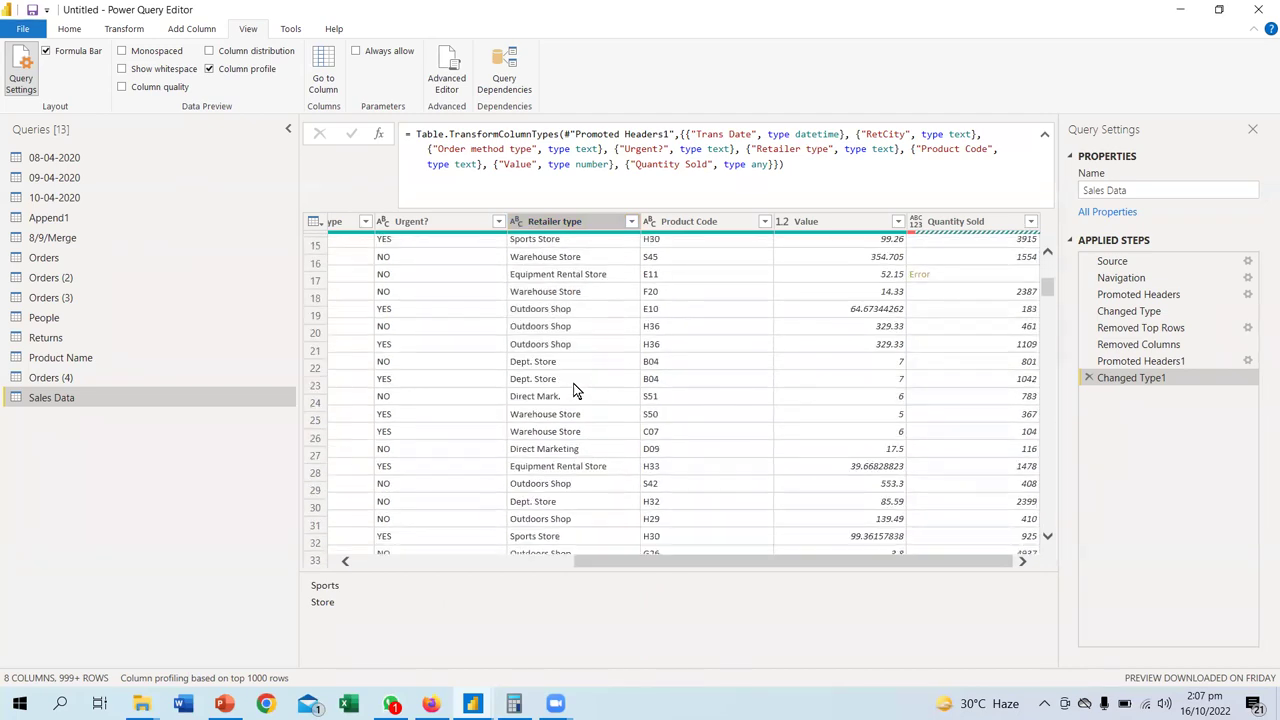
{"action": "scroll", "coordinate": [590, 415], "scroll_direction": "up", "scroll_amount": 8}
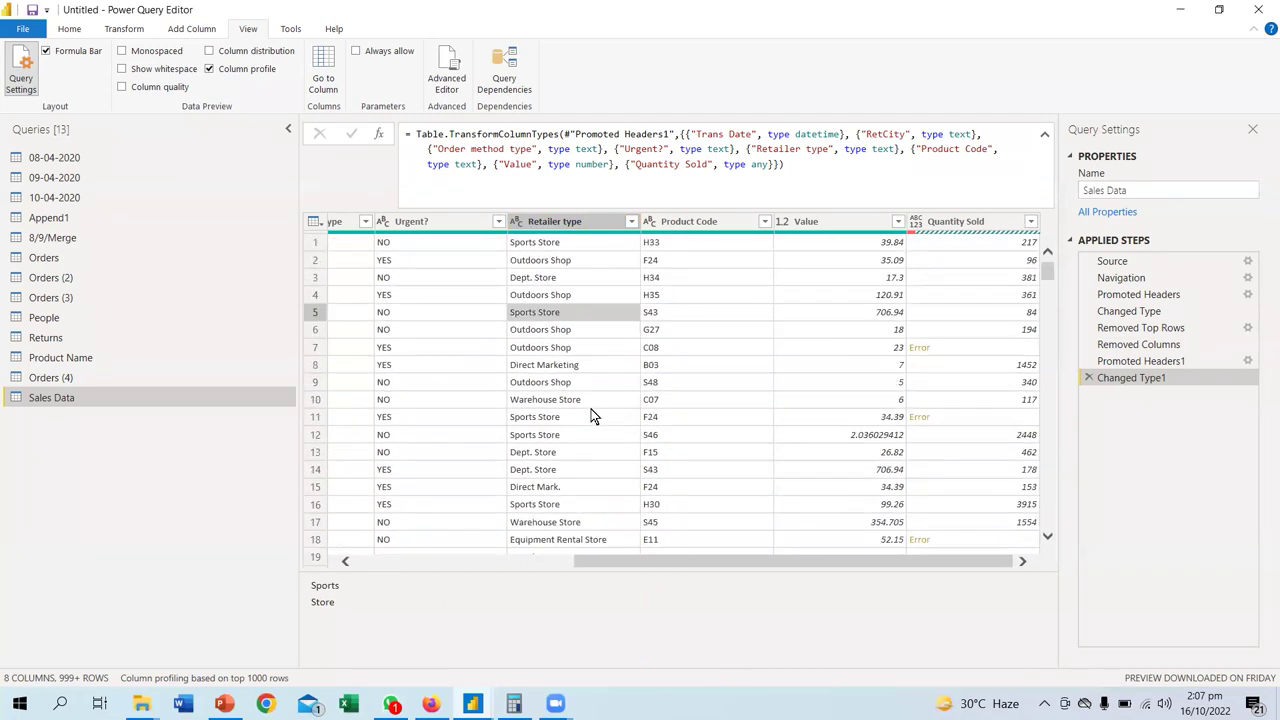
{"action": "left_click", "coordinate": [561, 221]}
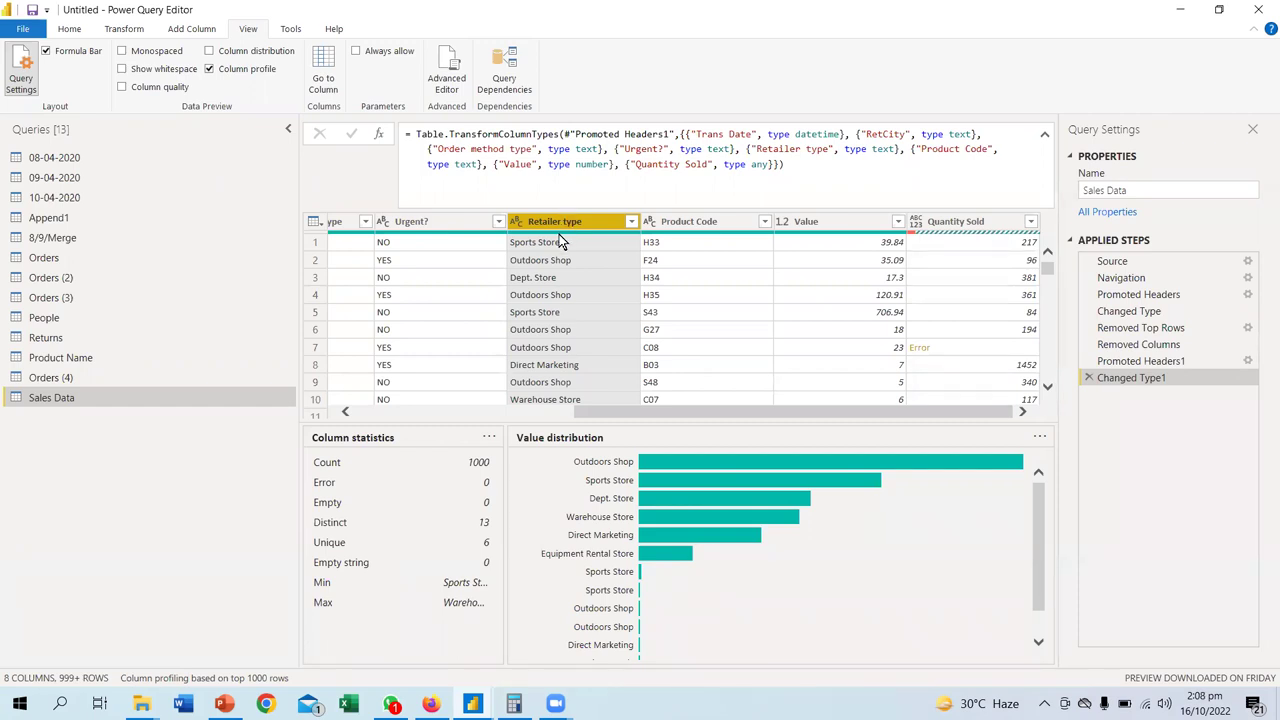
- Trim surrounding spaces from the Retailer type values
{"action": "right_click", "coordinate": [560, 242]}
{"action": "left_click", "coordinate": [551, 221]}
{"action": "right_click", "coordinate": [551, 221]}
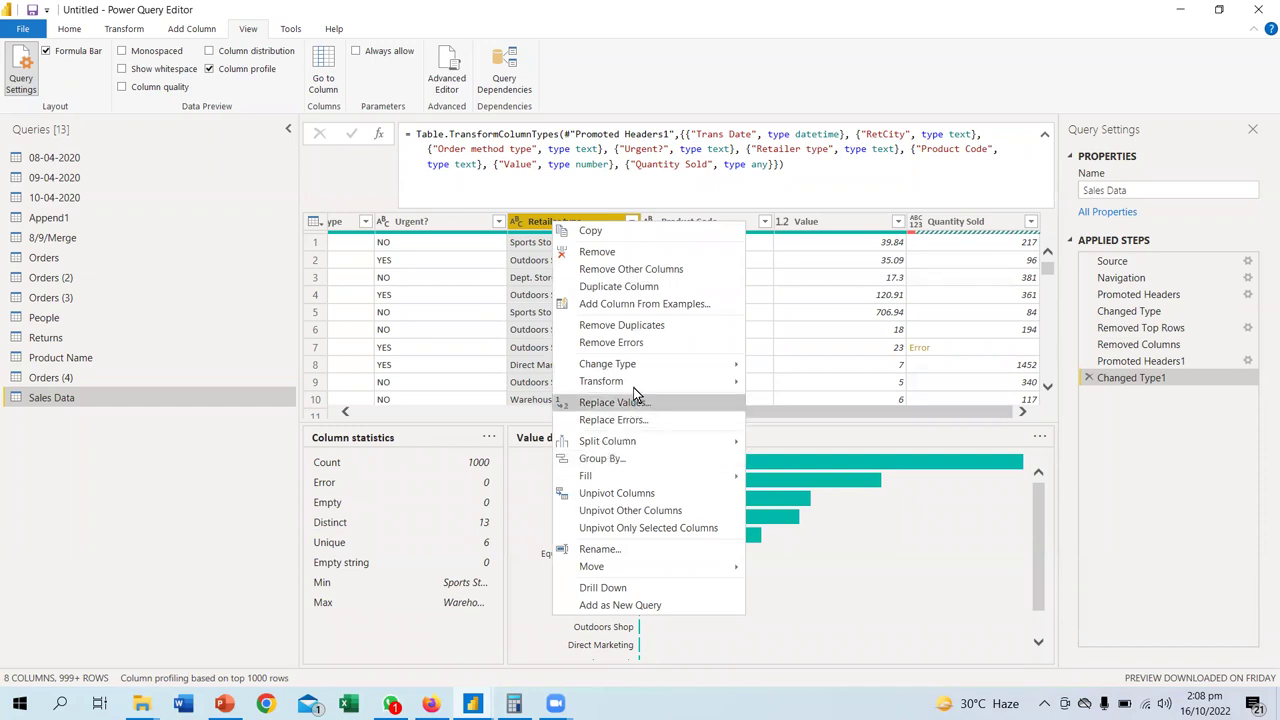
{"action": "mouse_move", "coordinate": [633, 385]}
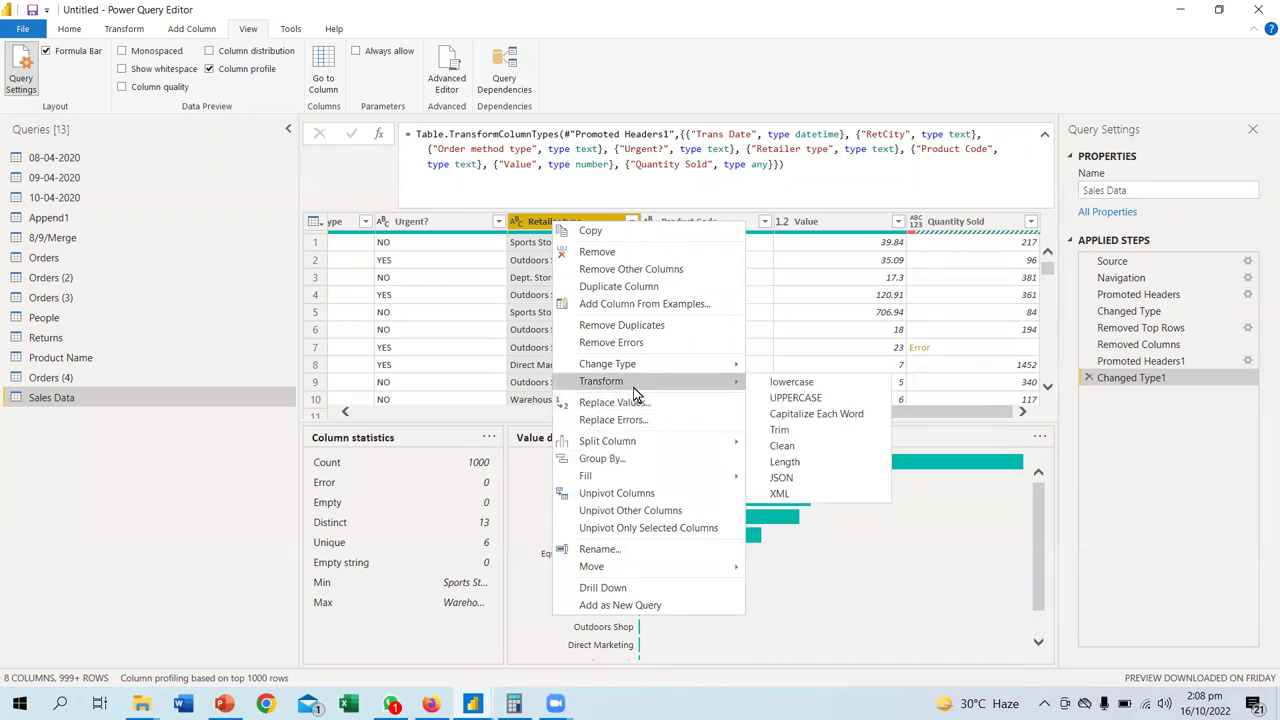
{"action": "left_click", "coordinate": [782, 430]}
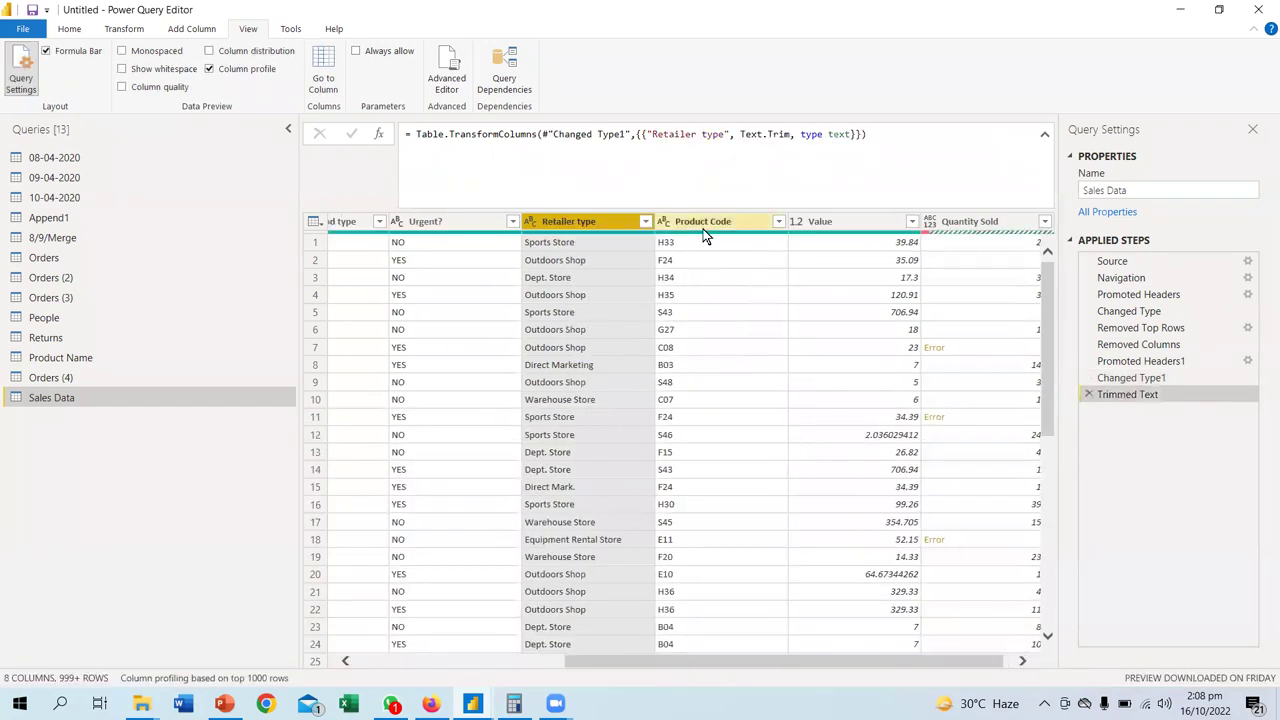
- Clean non-printing characters from Retailer type, leaving 8 distinct values
{"action": "right_click", "coordinate": [572, 221]}
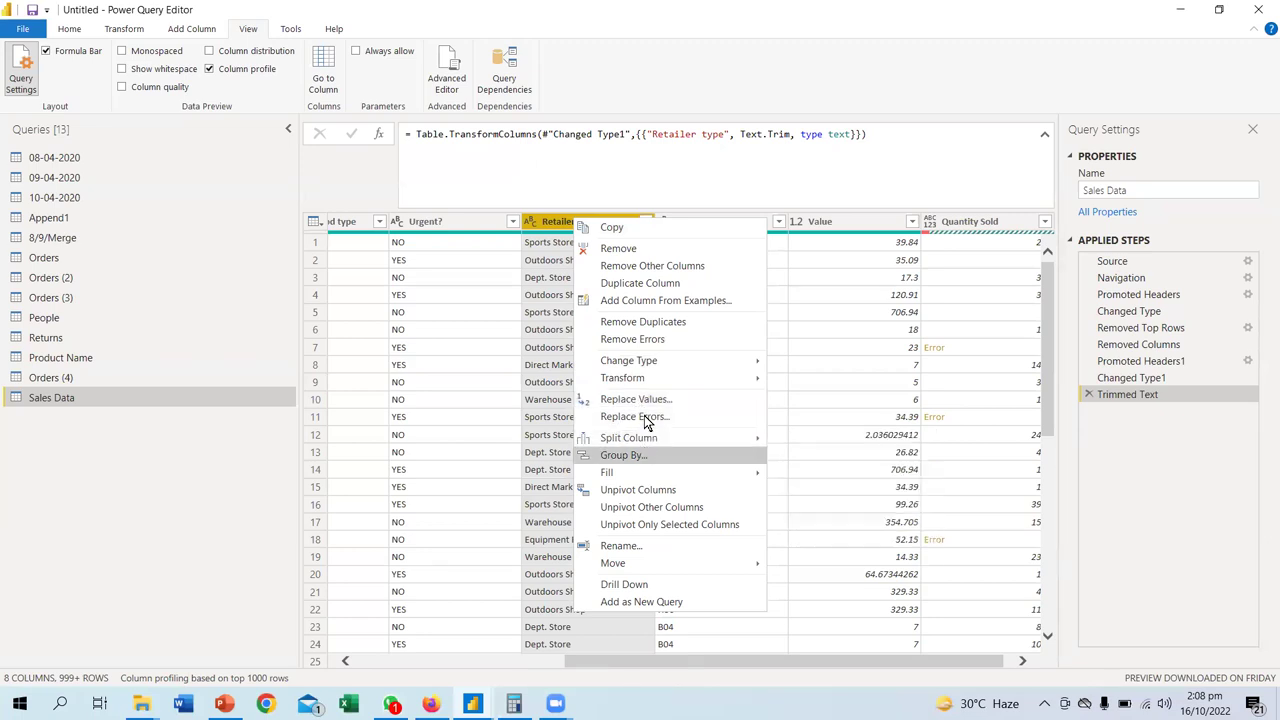
{"action": "mouse_move", "coordinate": [646, 377]}
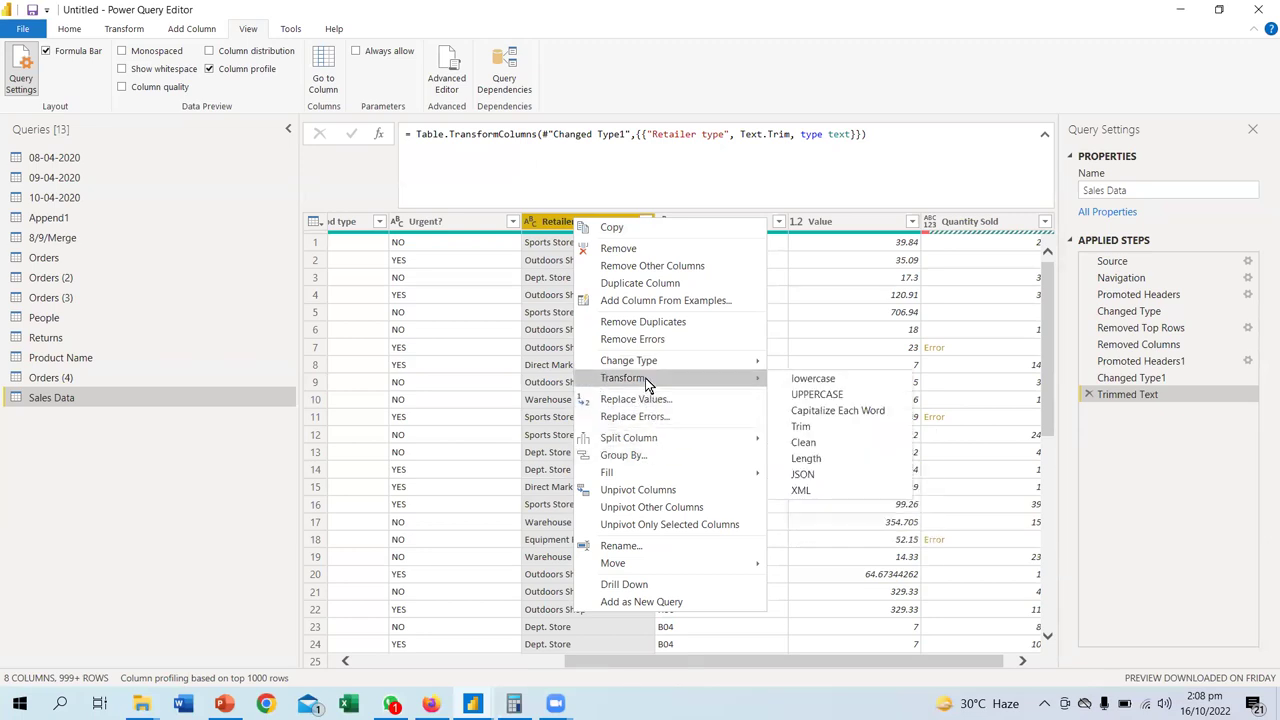
{"action": "left_click", "coordinate": [808, 443]}
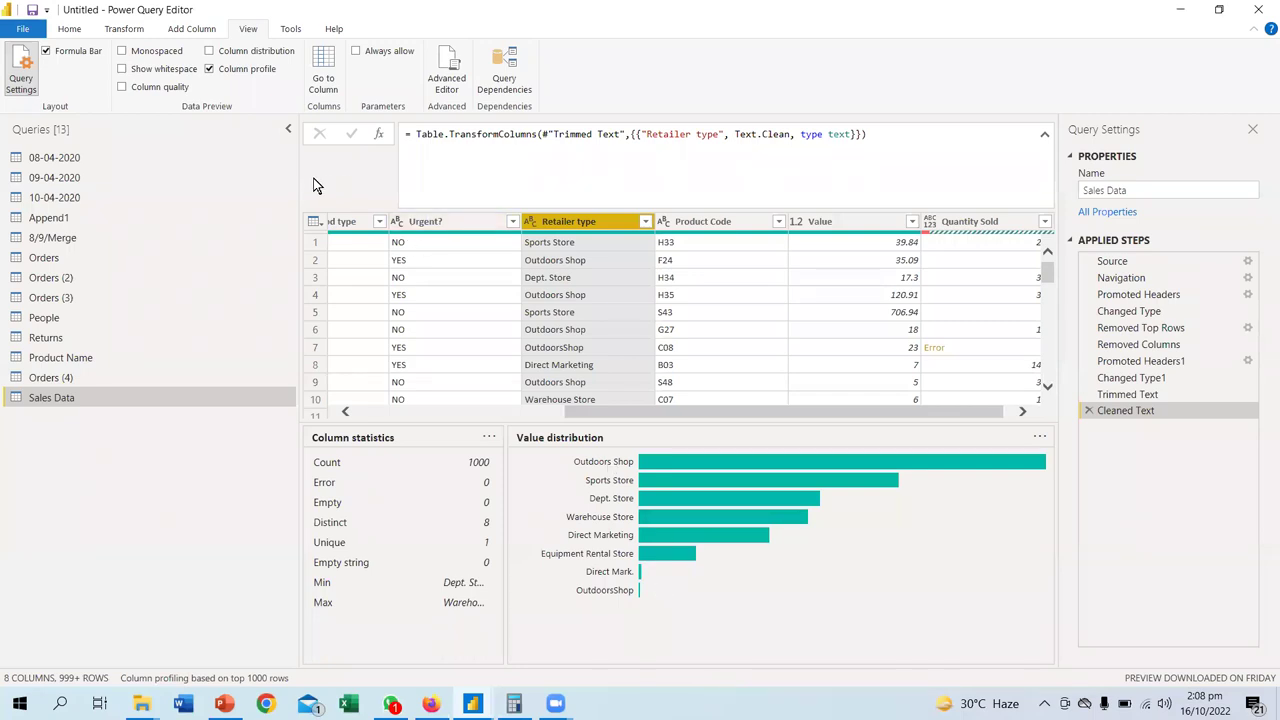
- Switch from Column profile to Column distribution and delete the Cleaned Text and Trimmed Text steps
{"action": "left_click", "coordinate": [210, 69]}
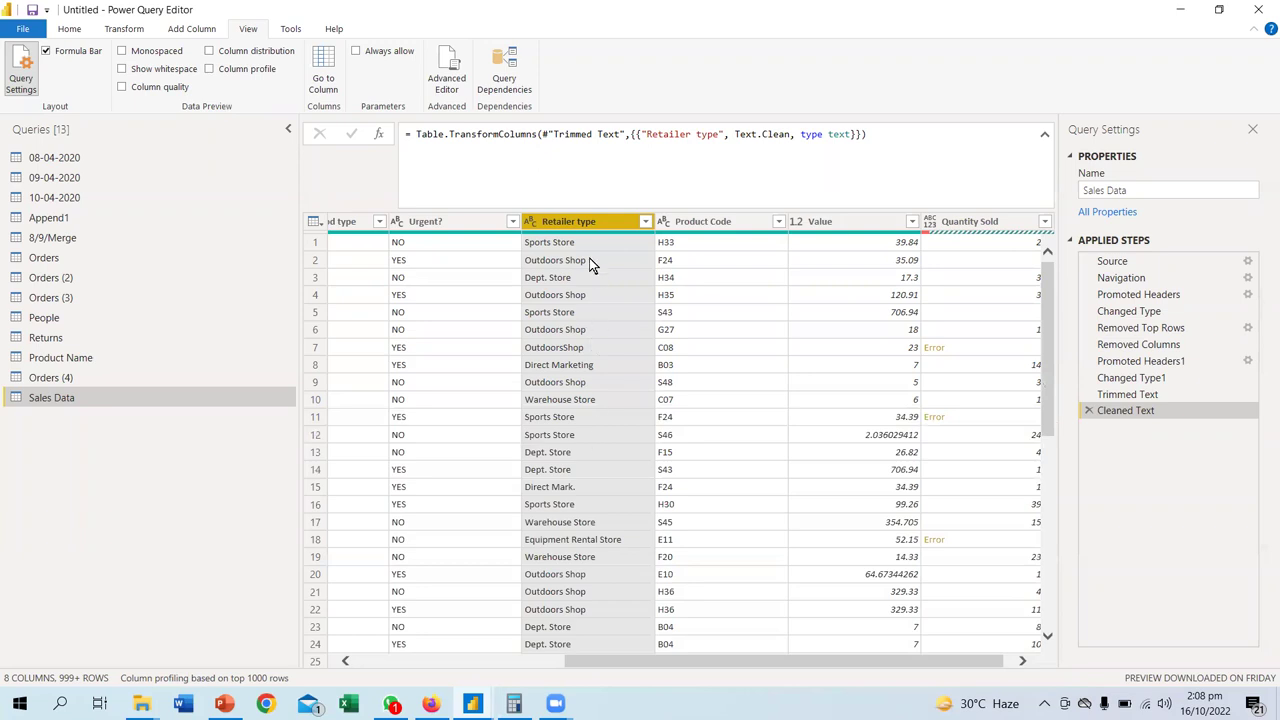
{"action": "left_click", "coordinate": [209, 51]}
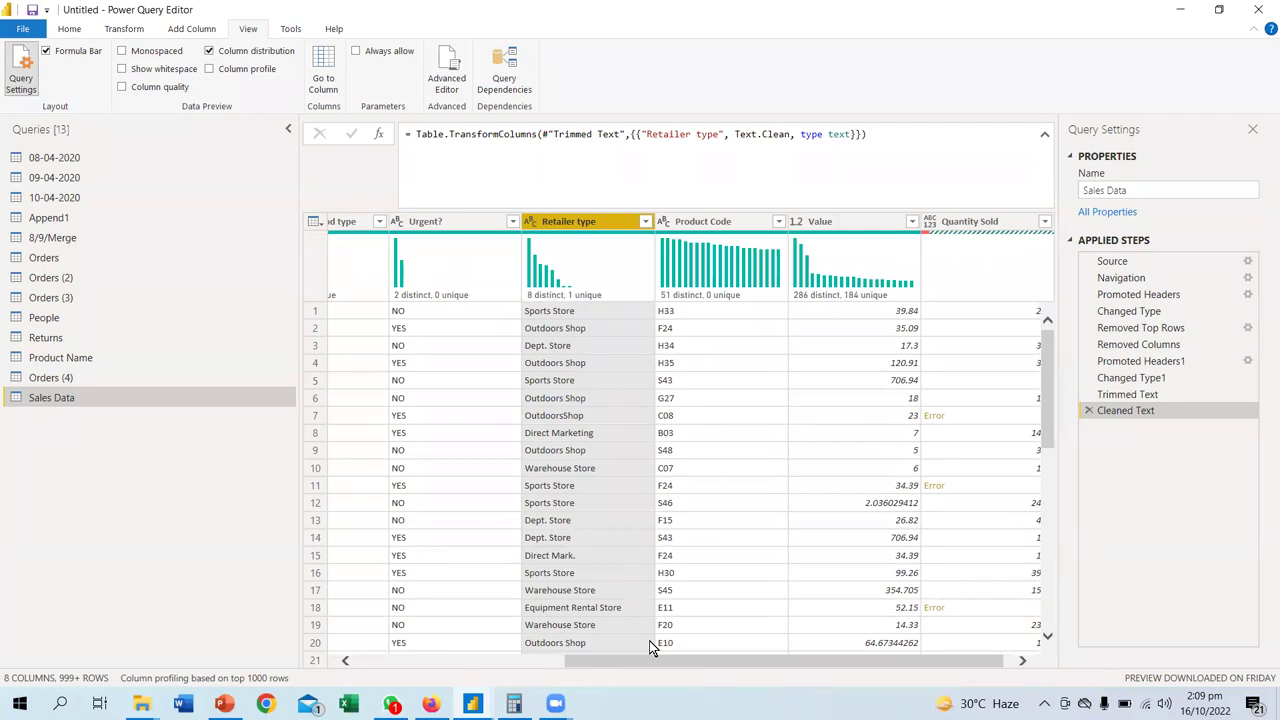
{"action": "left_click", "coordinate": [1088, 411]}
{"action": "left_click", "coordinate": [1089, 395]}
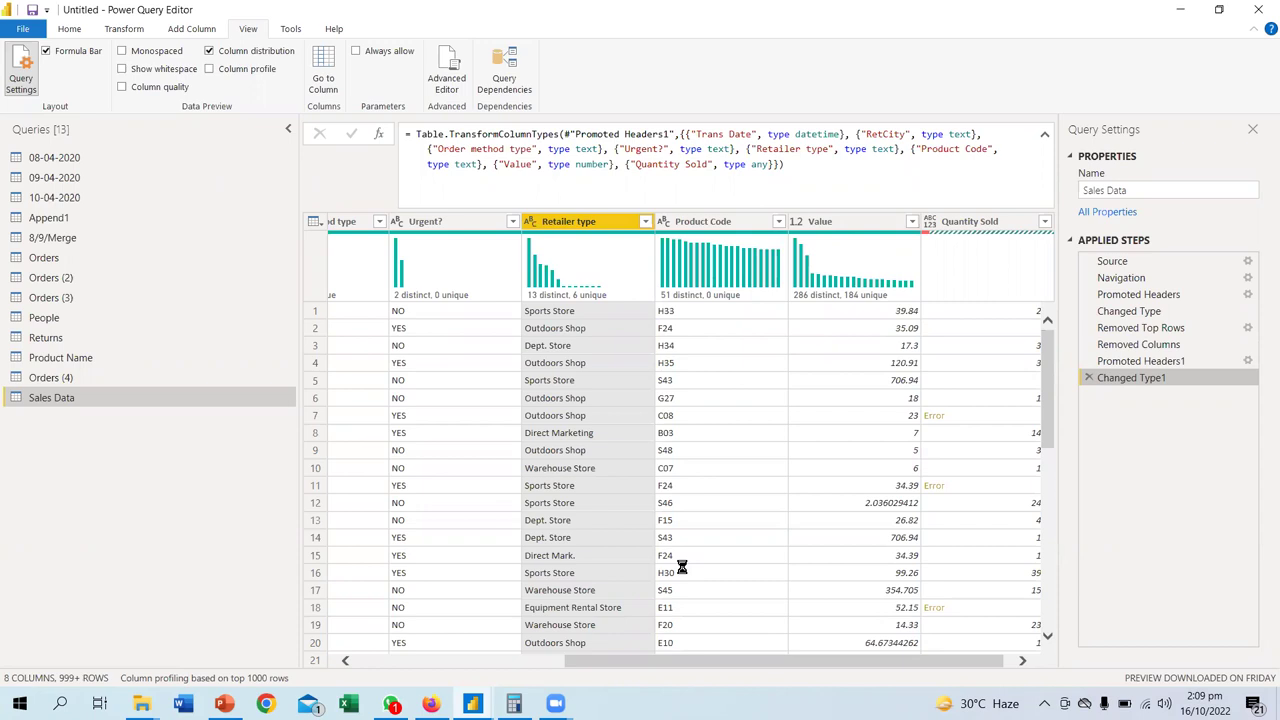
{"action": "left_click", "coordinate": [390, 704]}
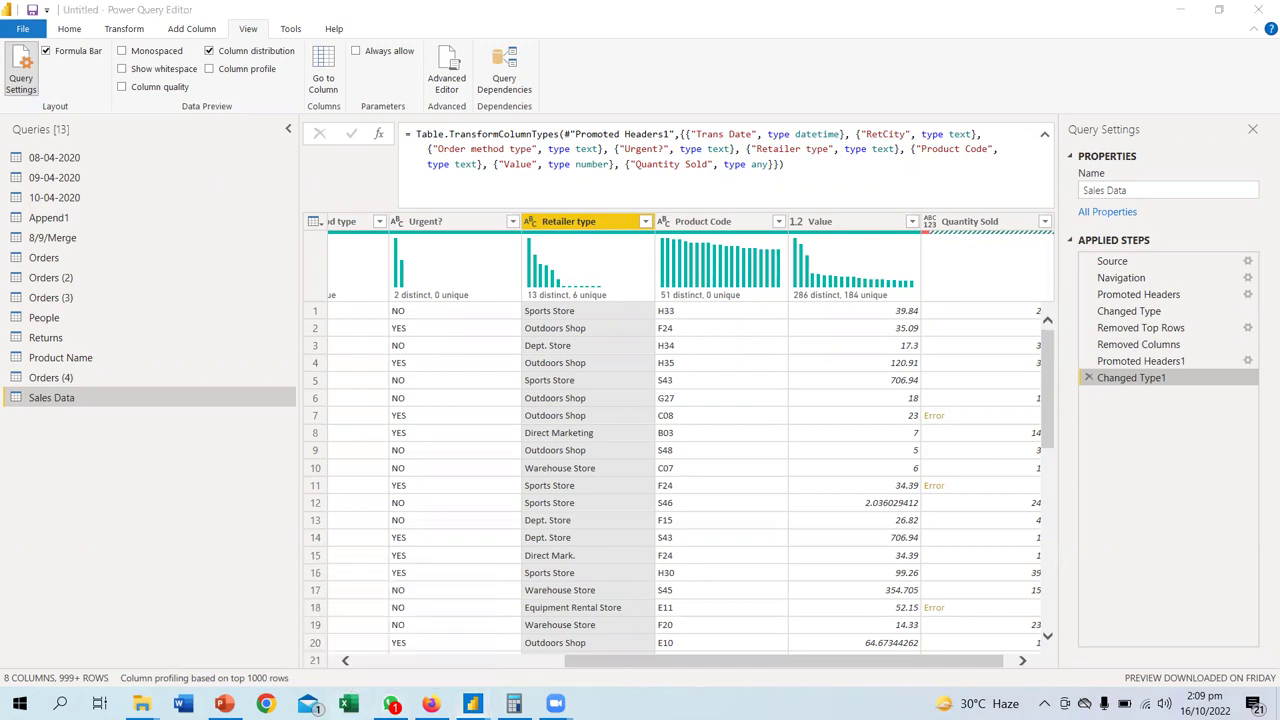
{"action": "mouse_move", "coordinate": [28, 448]}
{"action": "left_mouse_down"}
{"action": "mouse_move", "coordinate": [29, 483]}
{"action": "mouse_move", "coordinate": [55, 460]}
{"action": "mouse_move", "coordinate": [68, 480]}
{"action": "mouse_move", "coordinate": [108, 460]}
{"action": "mouse_move", "coordinate": [140, 468]}
{"action": "mouse_move", "coordinate": [186, 434]}
{"action": "mouse_move", "coordinate": [247, 470]}
{"action": "left_mouse_up"}
{"action": "mouse_move", "coordinate": [137, 504]}
{"action": "left_mouse_down"}
{"action": "mouse_move", "coordinate": [136, 530]}
{"action": "mouse_move", "coordinate": [115, 527]}
{"action": "left_mouse_up"}
{"action": "left_click_drag", "start_coordinate": [157, 504], "coordinate": [145, 527]}
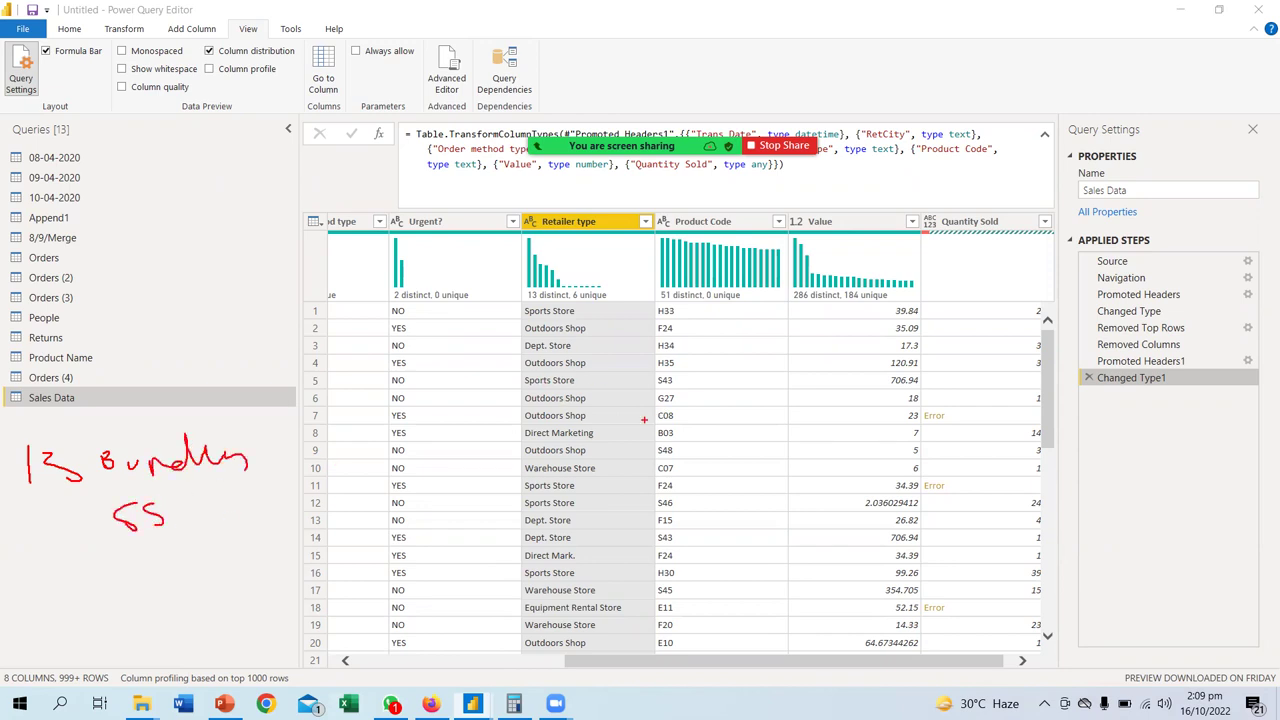
{"action": "mouse_move", "coordinate": [120, 560]}
{"action": "left_mouse_down"}
{"action": "mouse_move", "coordinate": [172, 552]}
{"action": "mouse_move", "coordinate": [152, 574]}
{"action": "left_mouse_up"}
{"action": "left_click_drag", "start_coordinate": [226, 545], "coordinate": [240, 576]}
{"action": "mouse_move", "coordinate": [100, 513]}
{"action": "left_mouse_down"}
{"action": "mouse_move", "coordinate": [74, 540]}
{"action": "mouse_move", "coordinate": [90, 582]}
{"action": "left_mouse_up"}
{"action": "left_click_drag", "start_coordinate": [35, 532], "coordinate": [34, 555]}
{"action": "mouse_move", "coordinate": [603, 296]}
{"action": "left_mouse_down"}
{"action": "mouse_move", "coordinate": [572, 300]}
{"action": "mouse_move", "coordinate": [612, 305]}
{"action": "mouse_move", "coordinate": [606, 290]}
{"action": "left_mouse_up"}
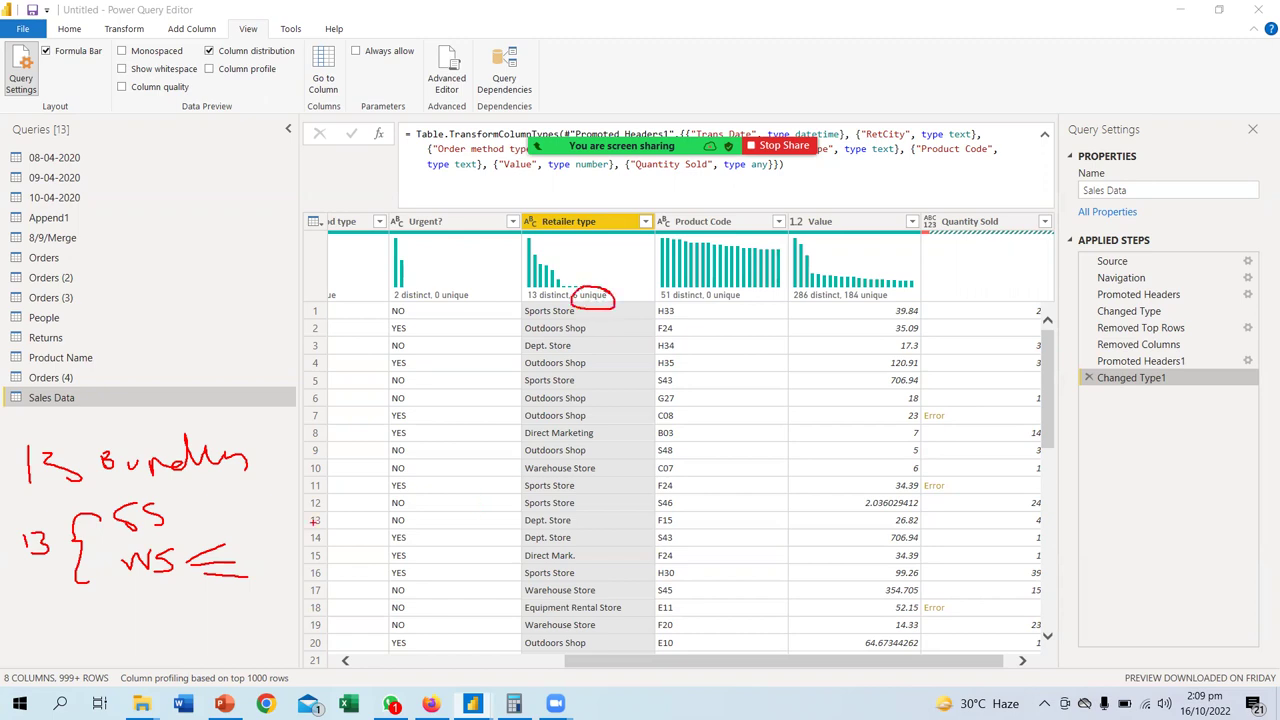
{"action": "mouse_move", "coordinate": [139, 608]}
{"action": "left_mouse_down"}
{"action": "mouse_move", "coordinate": [151, 647]}
{"action": "mouse_move", "coordinate": [214, 640]}
{"action": "mouse_move", "coordinate": [243, 604]}
{"action": "mouse_move", "coordinate": [272, 630]}
{"action": "left_mouse_up"}
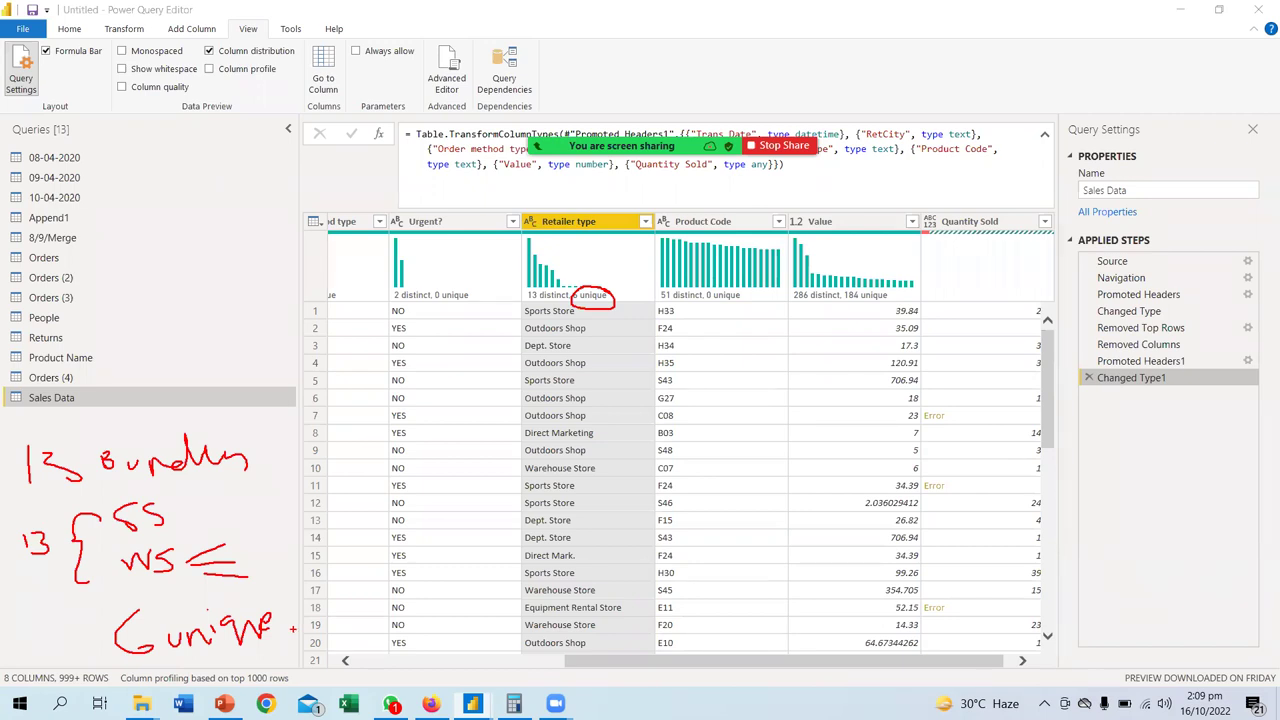
{"action": "key", "text": "Escape"}
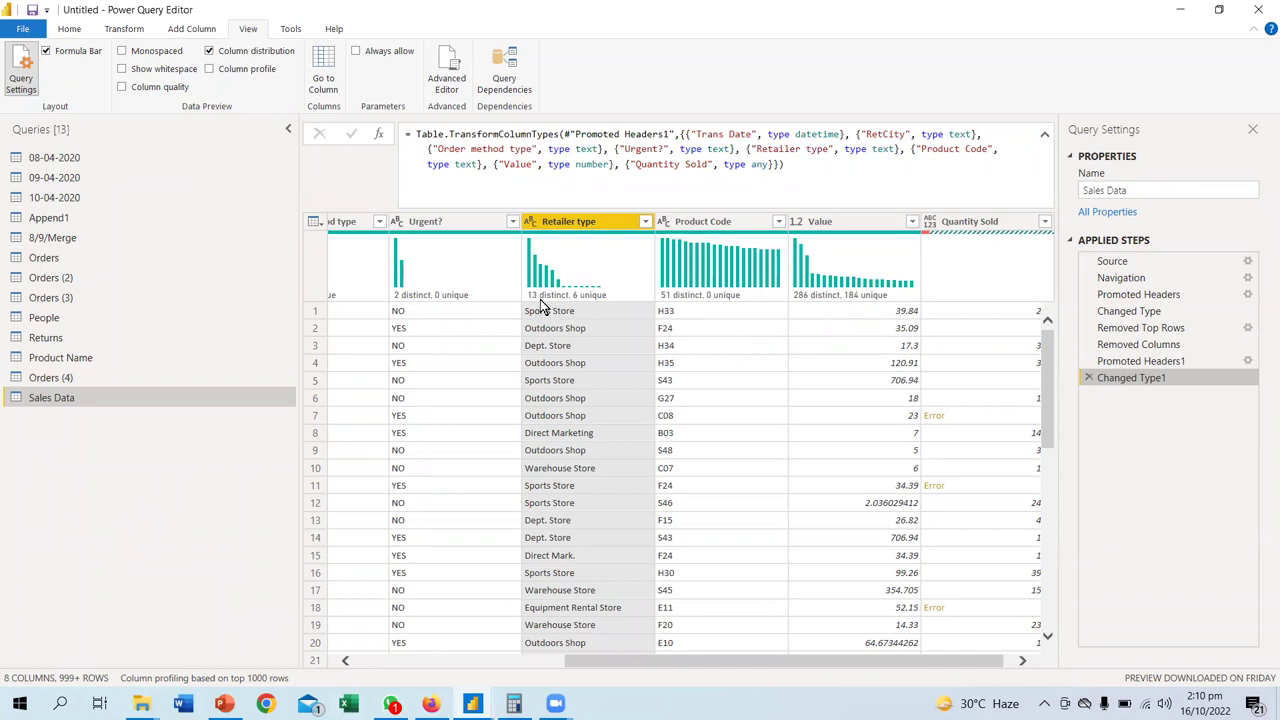
- Trim surrounding spaces from the Retailer type values again
{"action": "mouse_move", "coordinate": [582, 306]}
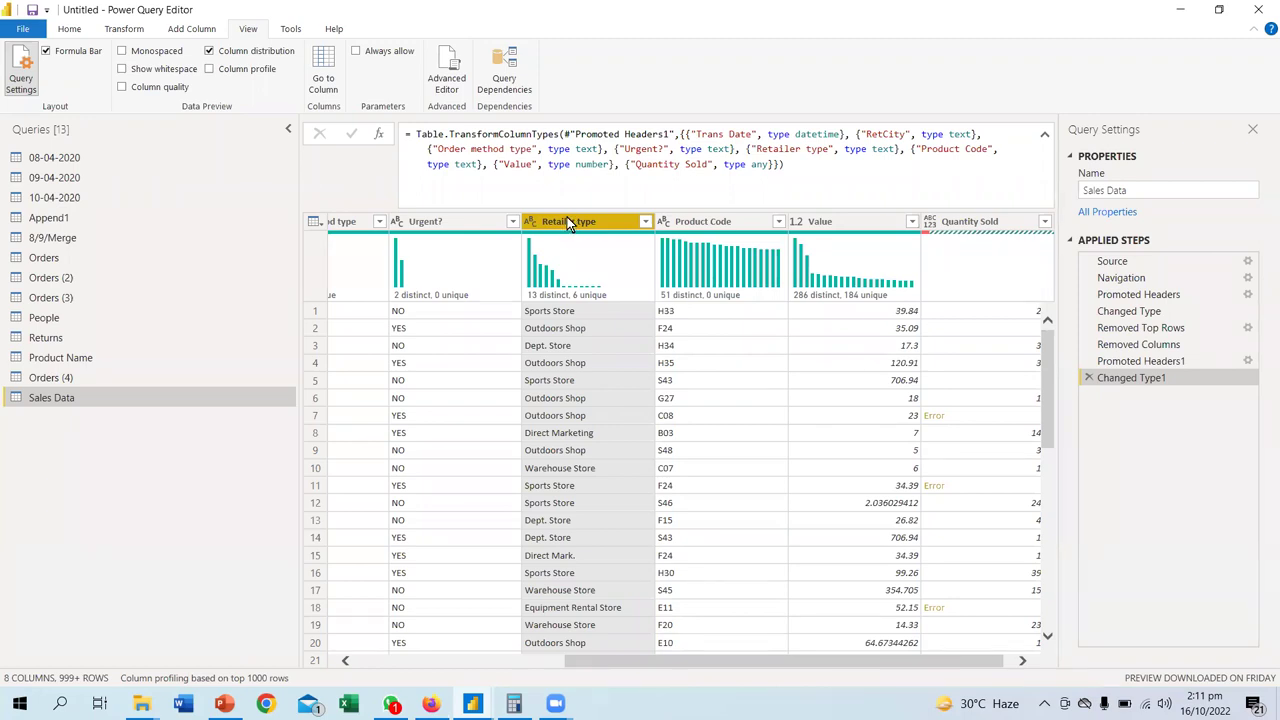
{"action": "right_click", "coordinate": [567, 215]}
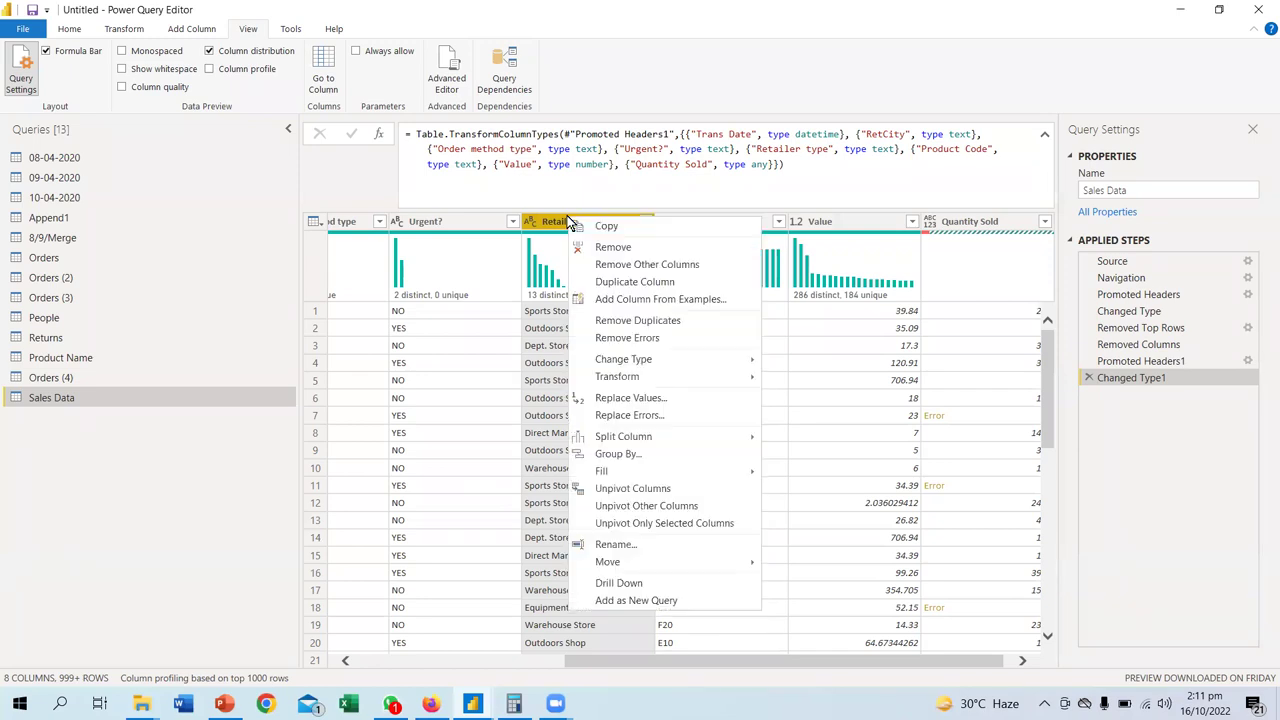
{"action": "mouse_move", "coordinate": [631, 383]}
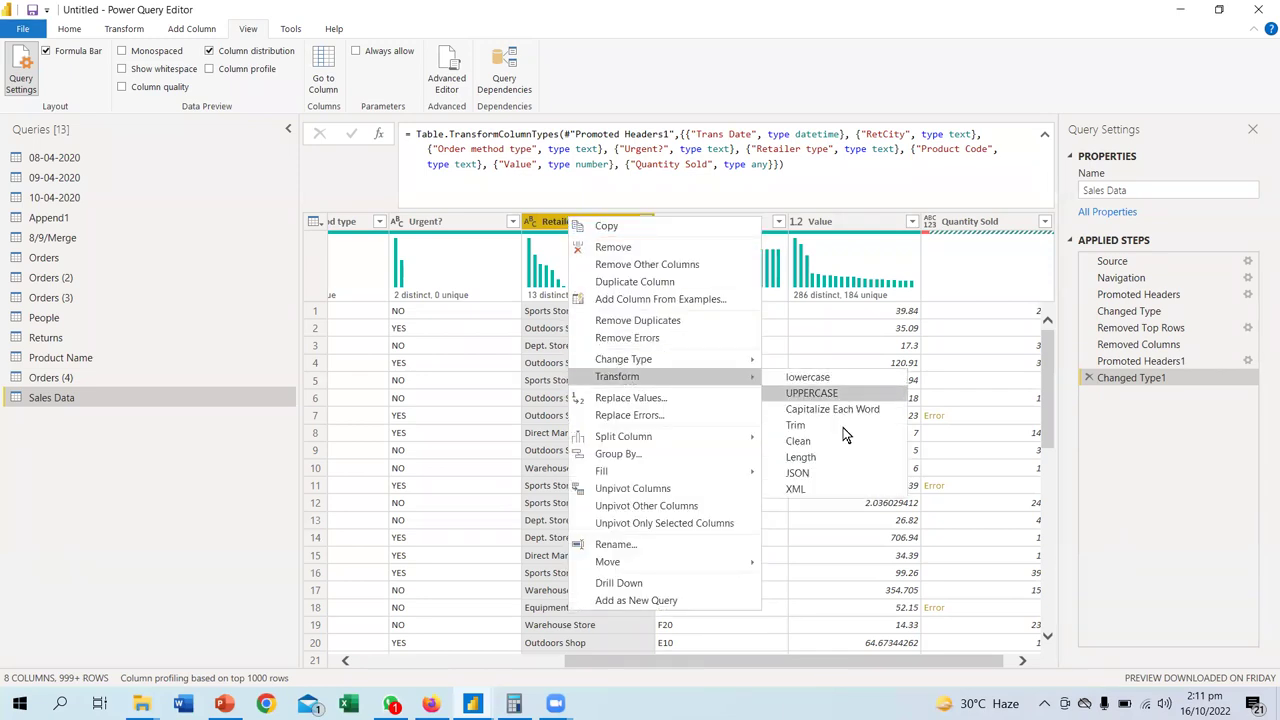
{"action": "left_click", "coordinate": [804, 428]}
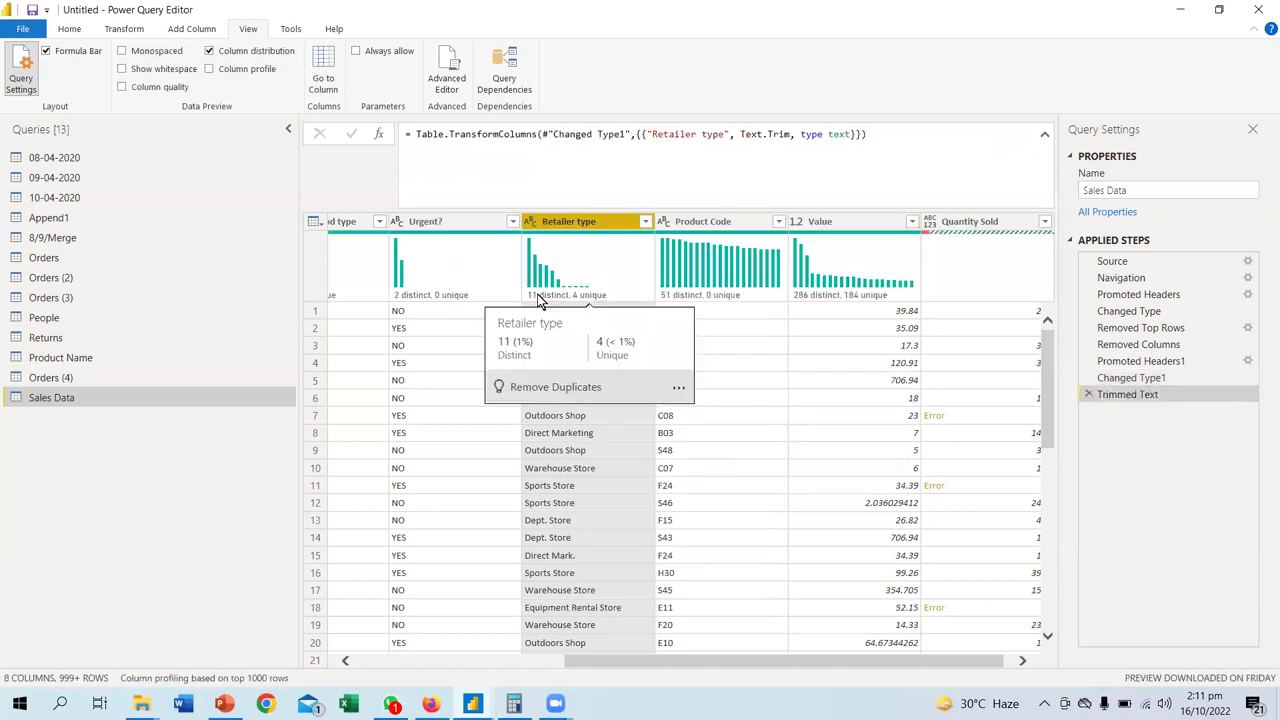
- Clean Retailer type down to 8 distinct values and turn Column profile back on
{"action": "right_click", "coordinate": [557, 220]}
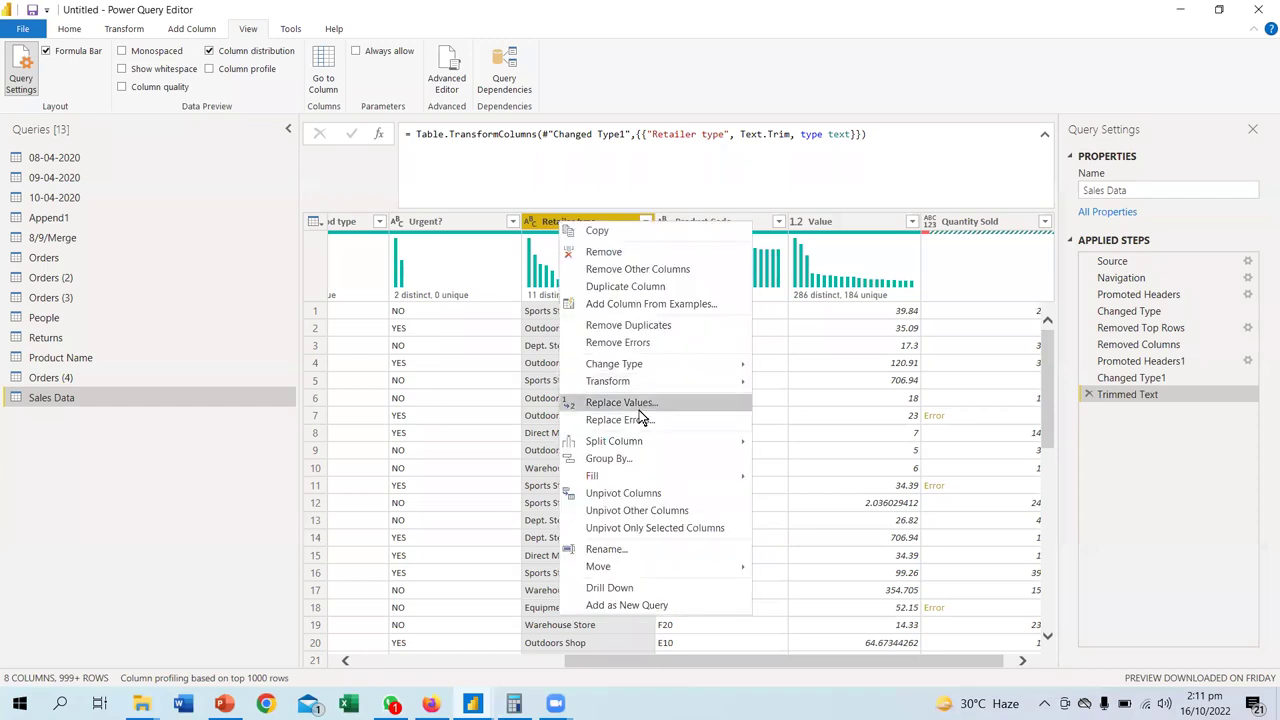
{"action": "mouse_move", "coordinate": [641, 380]}
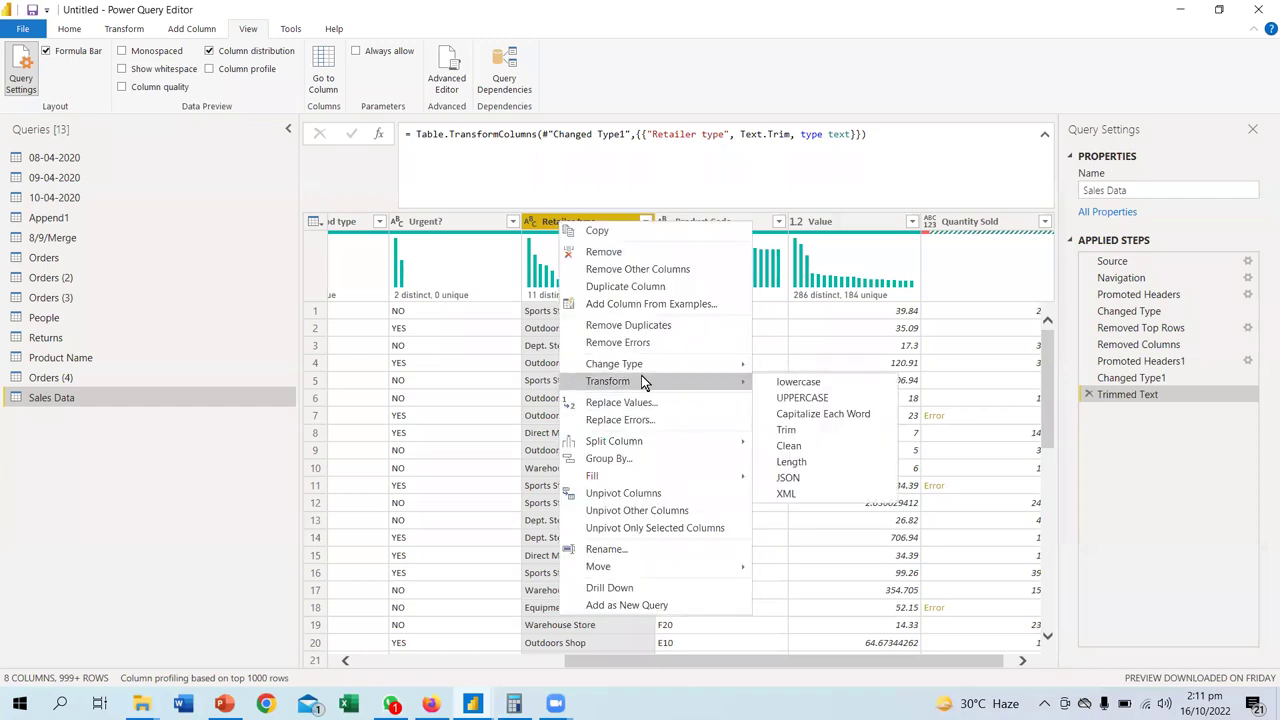
{"action": "left_click", "coordinate": [799, 445]}
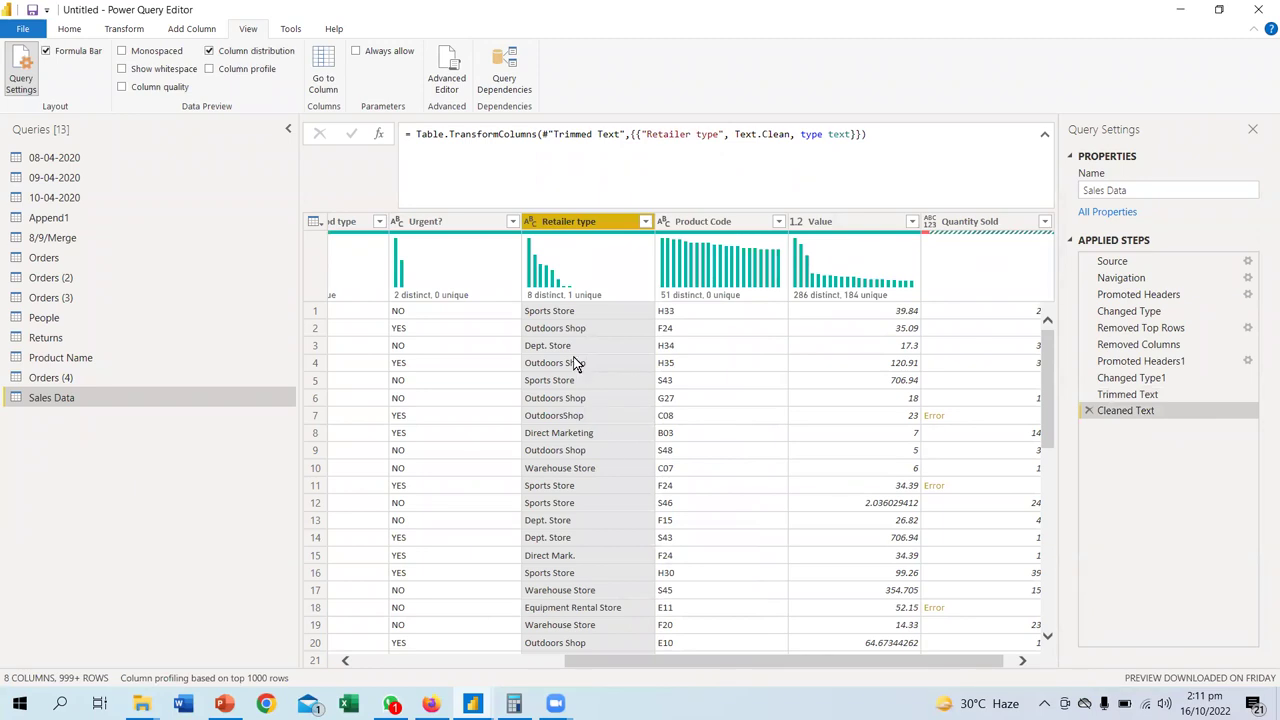
{"action": "mouse_move", "coordinate": [528, 298]}
{"action": "scroll", "coordinate": [588, 430], "scroll_direction": "down", "scroll_amount": 5}
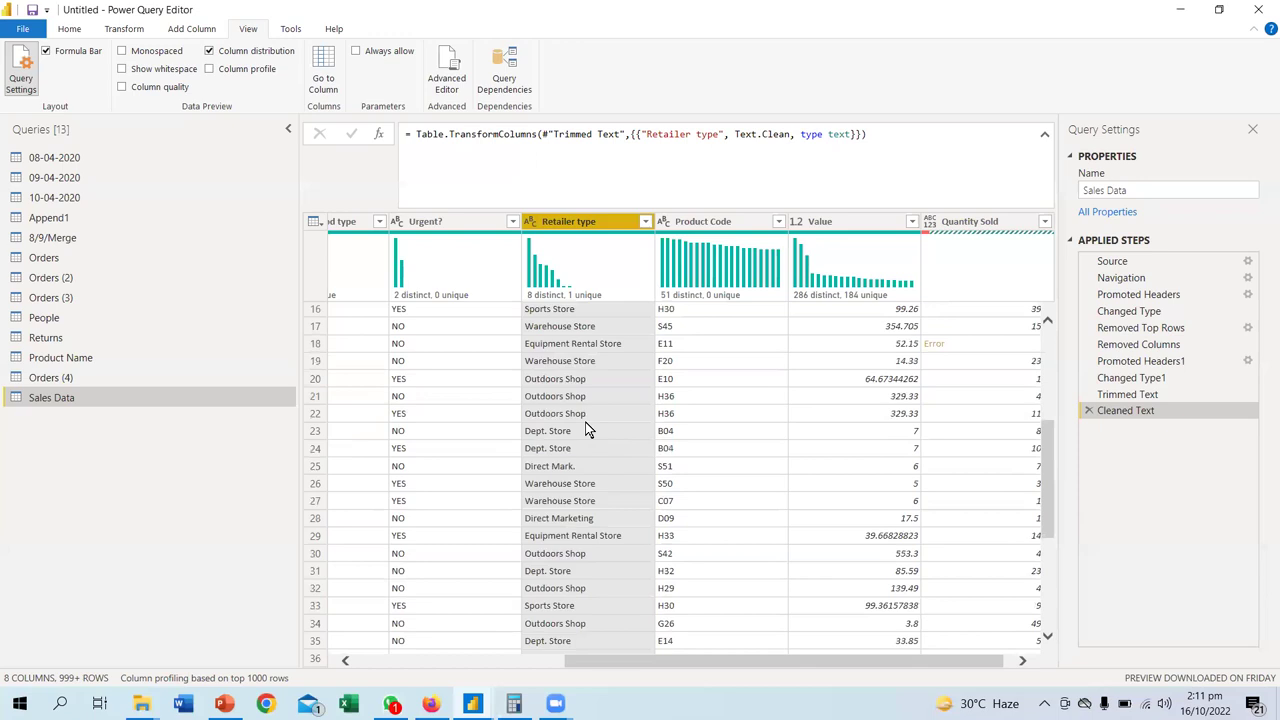
{"action": "scroll", "coordinate": [588, 430], "scroll_direction": "up", "scroll_amount": 5}
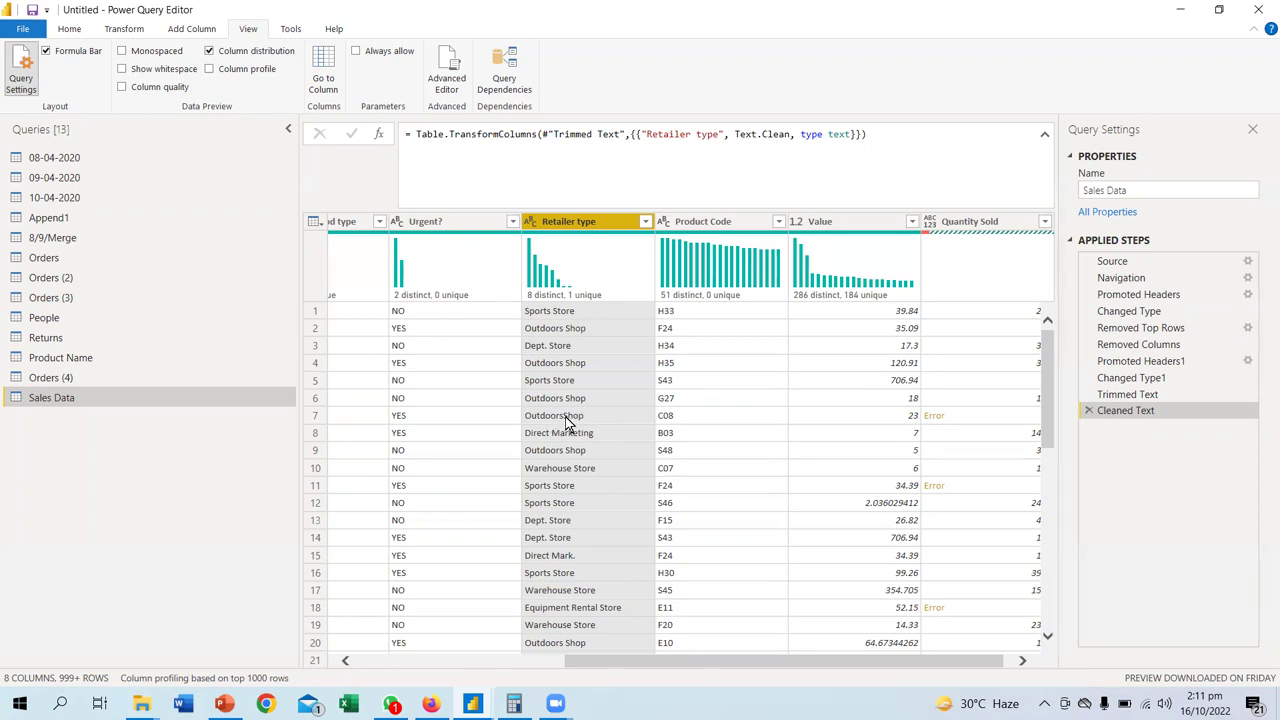
{"action": "left_click", "coordinate": [212, 68]}
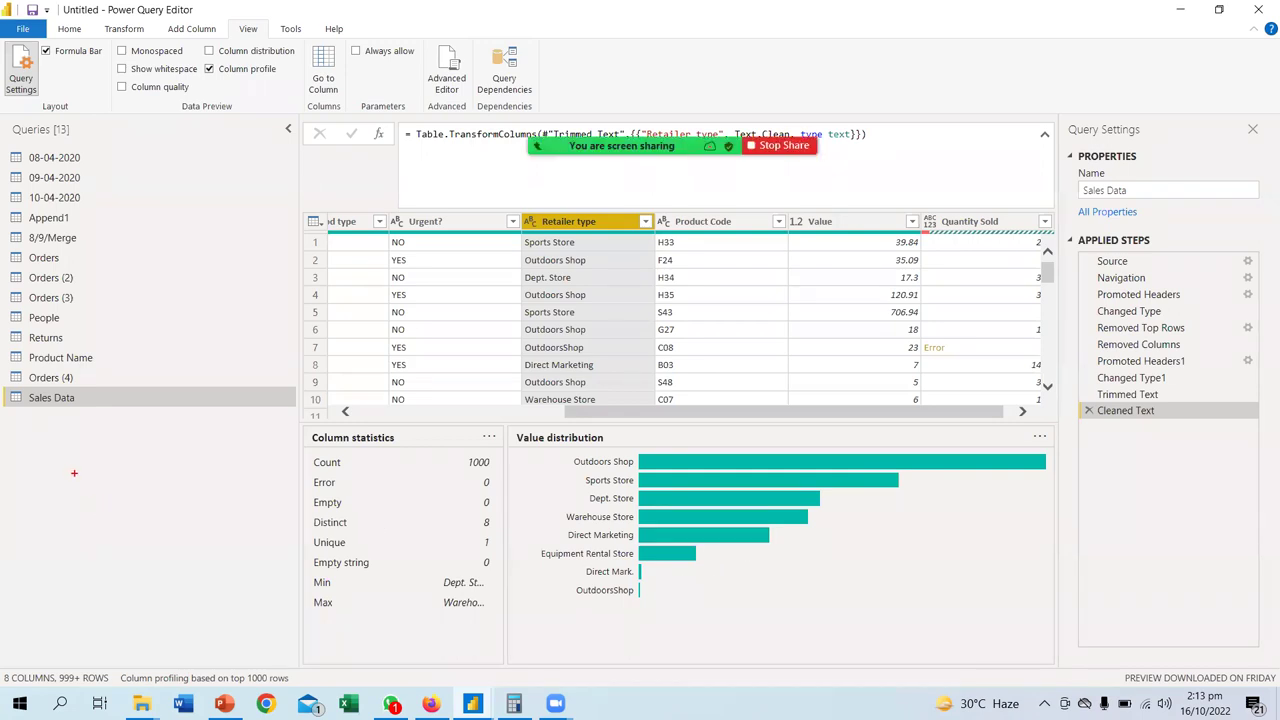
{"action": "mouse_move", "coordinate": [72, 446]}
{"action": "left_mouse_down"}
{"action": "mouse_move", "coordinate": [20, 455]}
{"action": "mouse_move", "coordinate": [48, 480]}
{"action": "left_mouse_up"}
{"action": "mouse_move", "coordinate": [122, 447]}
{"action": "left_mouse_down"}
{"action": "mouse_move", "coordinate": [123, 466]}
{"action": "mouse_move", "coordinate": [174, 460]}
{"action": "mouse_move", "coordinate": [176, 447]}
{"action": "mouse_move", "coordinate": [182, 462]}
{"action": "mouse_move", "coordinate": [148, 506]}
{"action": "mouse_move", "coordinate": [183, 494]}
{"action": "mouse_move", "coordinate": [176, 516]}
{"action": "left_mouse_up"}
{"action": "mouse_move", "coordinate": [170, 530]}
{"action": "left_mouse_down"}
{"action": "mouse_move", "coordinate": [164, 556]}
{"action": "mouse_move", "coordinate": [183, 544]}
{"action": "left_mouse_up"}
{"action": "left_click_drag", "start_coordinate": [192, 534], "coordinate": [168, 584]}
{"action": "mouse_move", "coordinate": [172, 580]}
{"action": "left_mouse_down"}
{"action": "mouse_move", "coordinate": [164, 602]}
{"action": "mouse_move", "coordinate": [178, 580]}
{"action": "left_mouse_up"}
{"action": "left_click_drag", "start_coordinate": [182, 582], "coordinate": [188, 640]}
{"action": "mouse_move", "coordinate": [186, 625]}
{"action": "left_mouse_down"}
{"action": "mouse_move", "coordinate": [175, 647]}
{"action": "mouse_move", "coordinate": [200, 630]}
{"action": "left_mouse_up"}
{"action": "left_click_drag", "start_coordinate": [206, 616], "coordinate": [202, 650]}
{"action": "left_click_drag", "start_coordinate": [233, 451], "coordinate": [246, 450]}
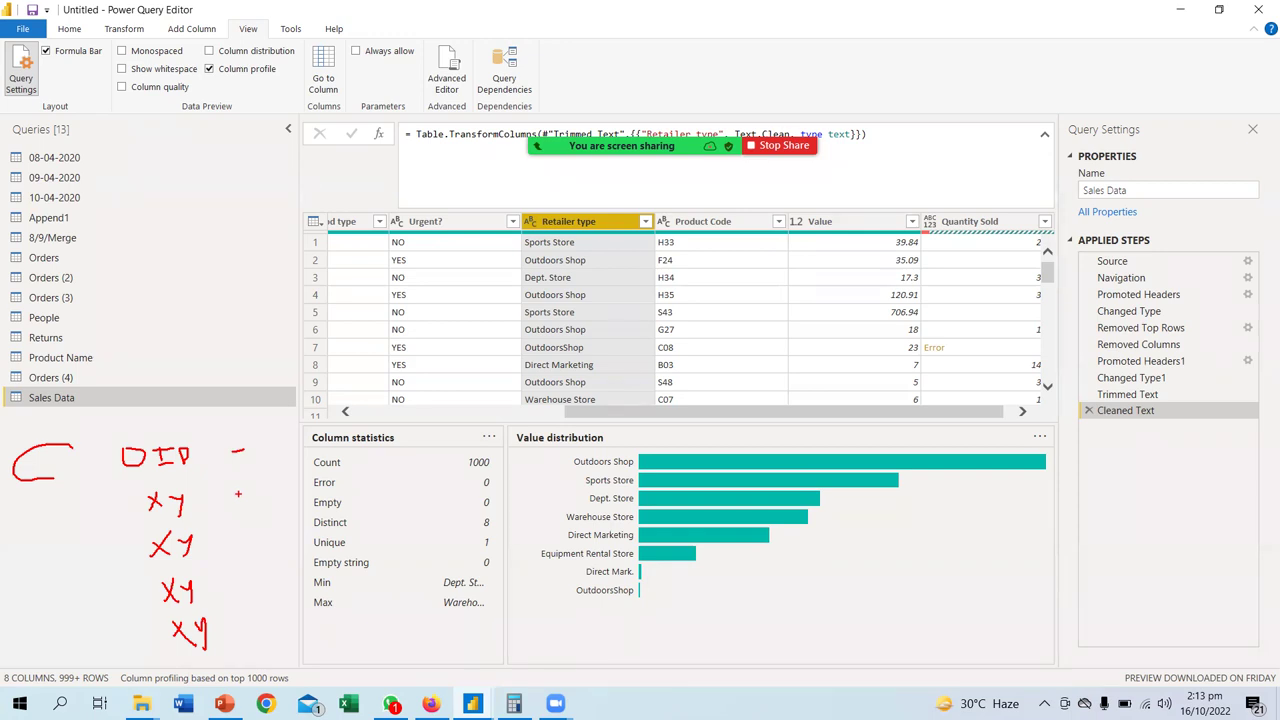
{"action": "left_click_drag", "start_coordinate": [236, 490], "coordinate": [251, 512]}
{"action": "mouse_move", "coordinate": [242, 529]}
{"action": "left_mouse_down"}
{"action": "mouse_move", "coordinate": [242, 547]}
{"action": "mouse_move", "coordinate": [265, 547]}
{"action": "mouse_move", "coordinate": [253, 590]}
{"action": "left_mouse_up"}
{"action": "mouse_move", "coordinate": [251, 566]}
{"action": "left_mouse_down"}
{"action": "mouse_move", "coordinate": [268, 590]}
{"action": "mouse_move", "coordinate": [264, 654]}
{"action": "mouse_move", "coordinate": [270, 632]}
{"action": "mouse_move", "coordinate": [295, 640]}
{"action": "left_mouse_up"}
{"action": "mouse_move", "coordinate": [301, 441]}
{"action": "left_mouse_down"}
{"action": "mouse_move", "coordinate": [324, 573]}
{"action": "mouse_move", "coordinate": [343, 612]}
{"action": "left_mouse_up"}
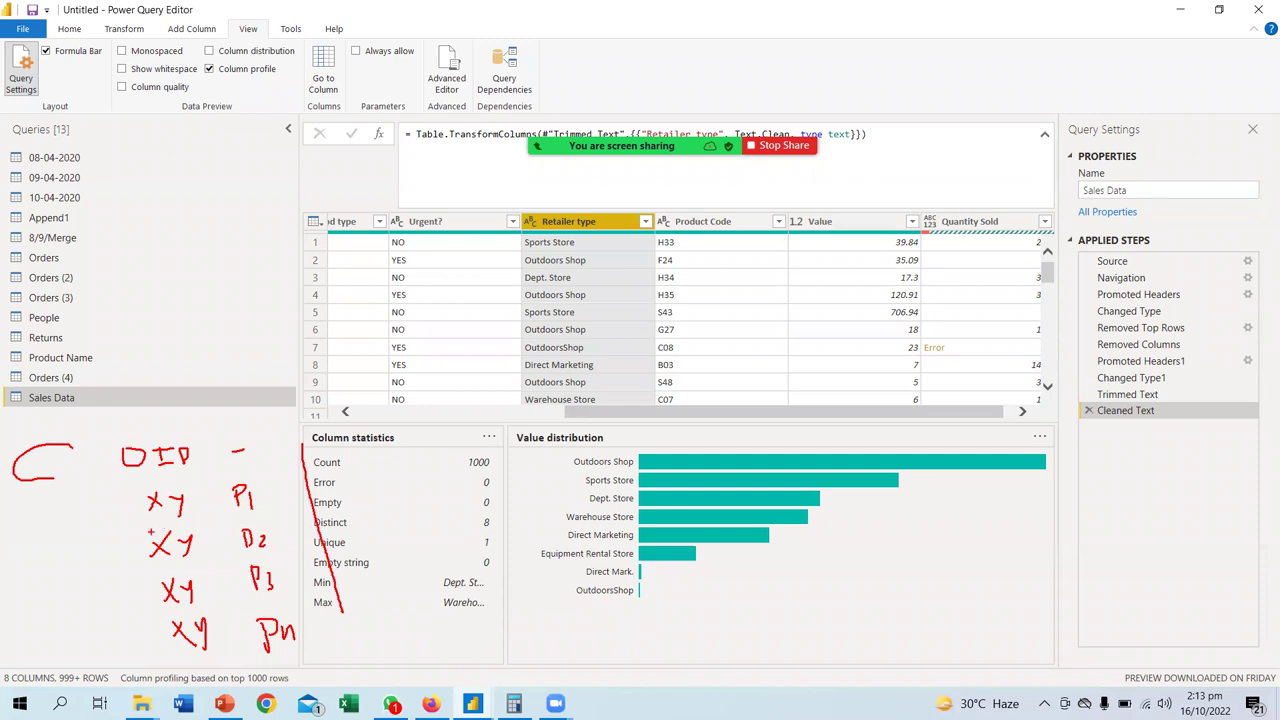
{"action": "mouse_move", "coordinate": [133, 536]}
{"action": "left_mouse_down"}
{"action": "mouse_move", "coordinate": [375, 509]}
{"action": "mouse_move", "coordinate": [415, 626]}
{"action": "mouse_move", "coordinate": [180, 654]}
{"action": "mouse_move", "coordinate": [150, 491]}
{"action": "mouse_move", "coordinate": [128, 498]}
{"action": "mouse_move", "coordinate": [140, 511]}
{"action": "mouse_move", "coordinate": [180, 480]}
{"action": "left_mouse_up"}
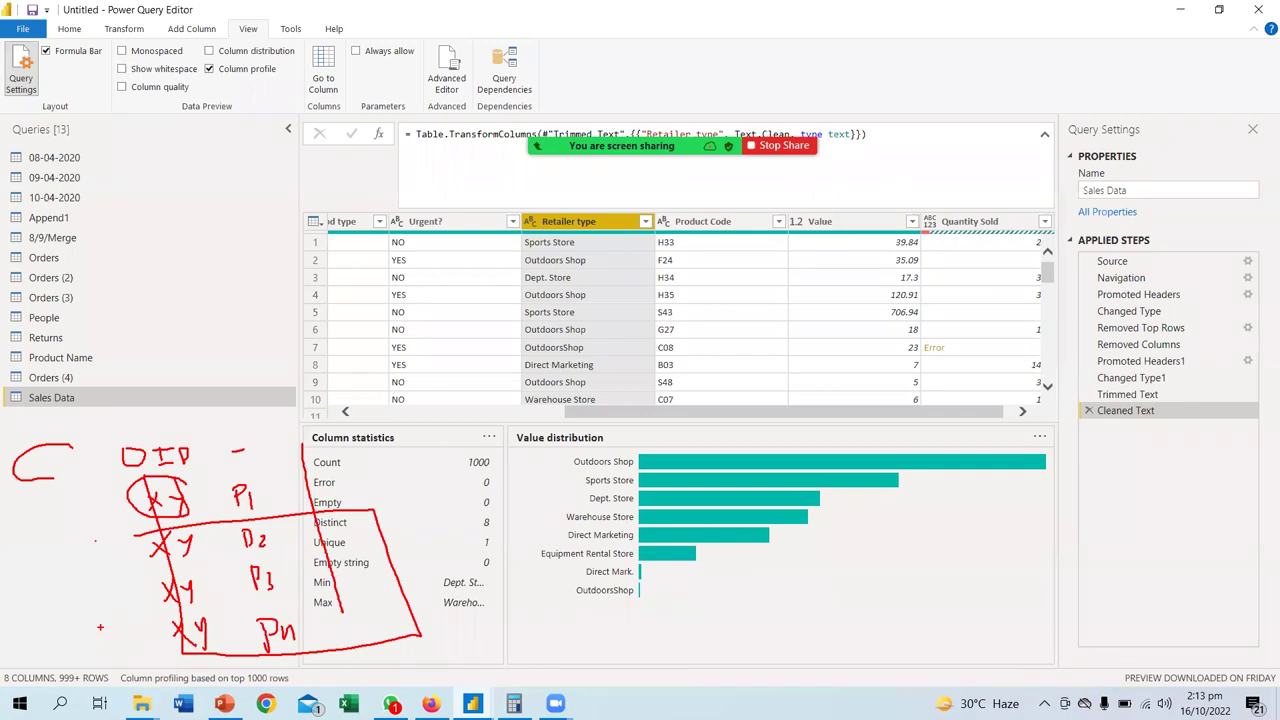
- Exit annotation mode and enable Column distribution to spot odd Retailer types like OutdoorsShop
{"action": "key", "text": "Escape"}
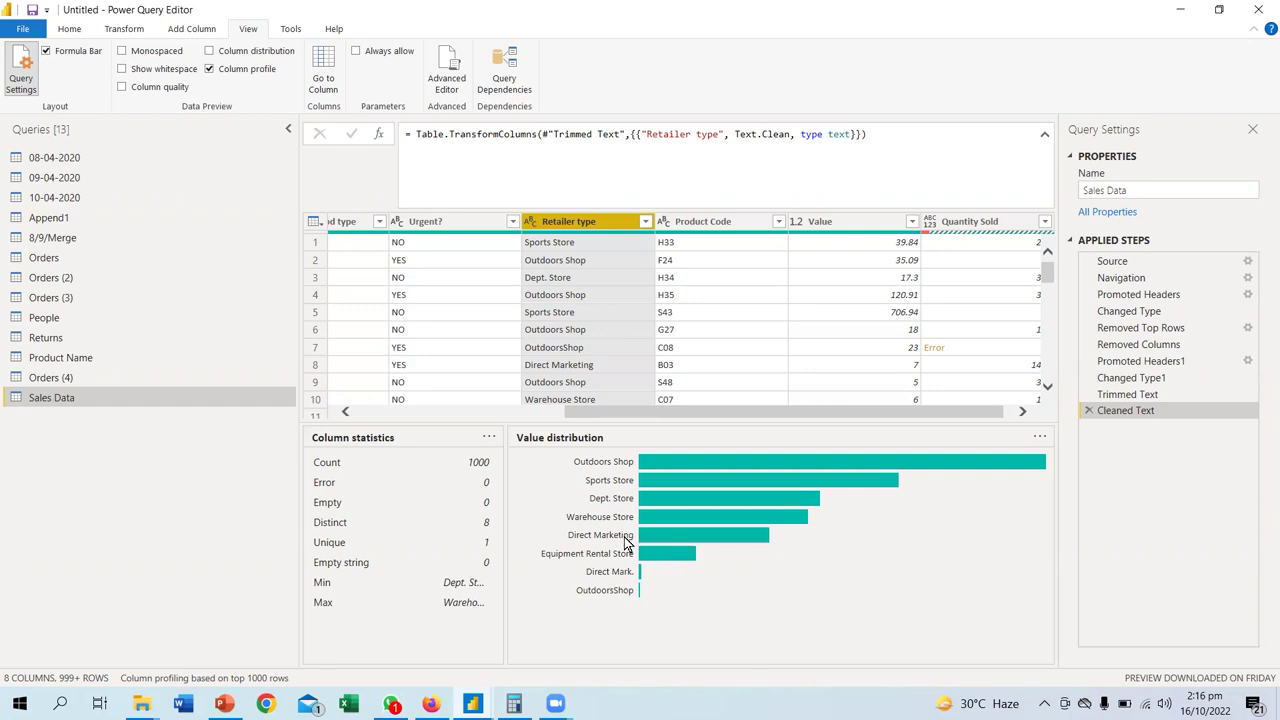
{"action": "left_click", "coordinate": [210, 51]}
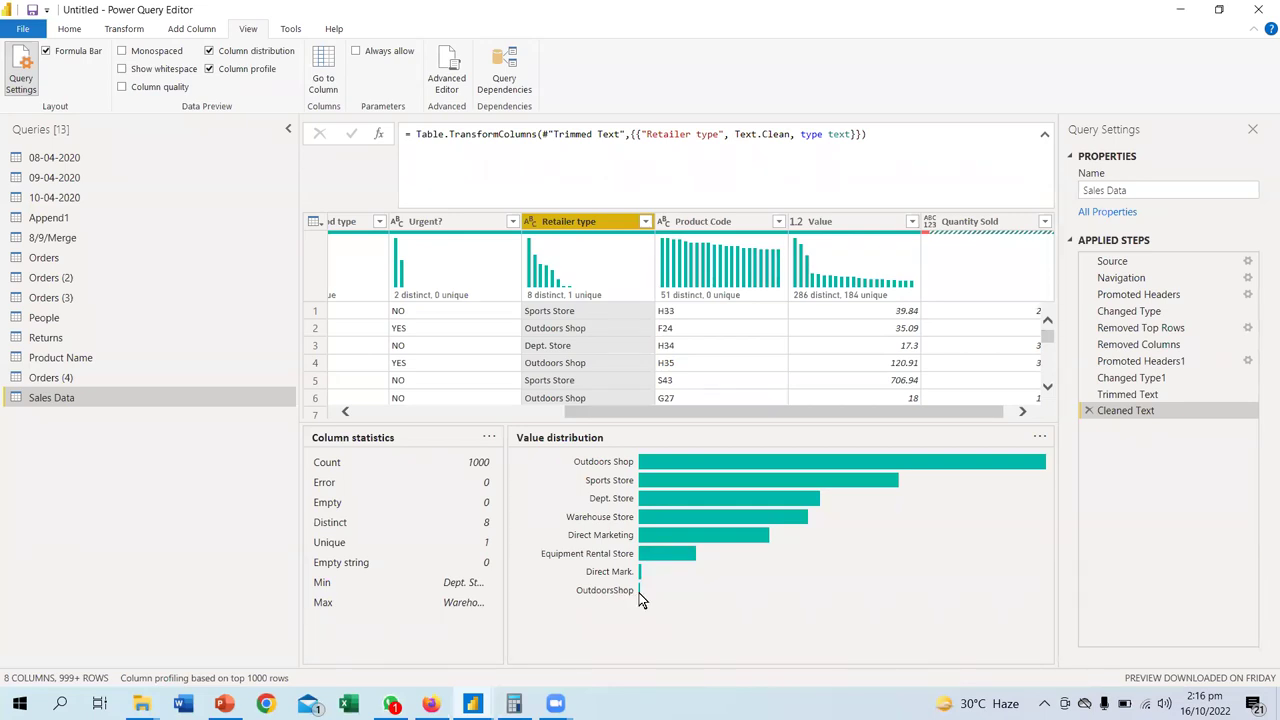
{"action": "mouse_move", "coordinate": [640, 593]}
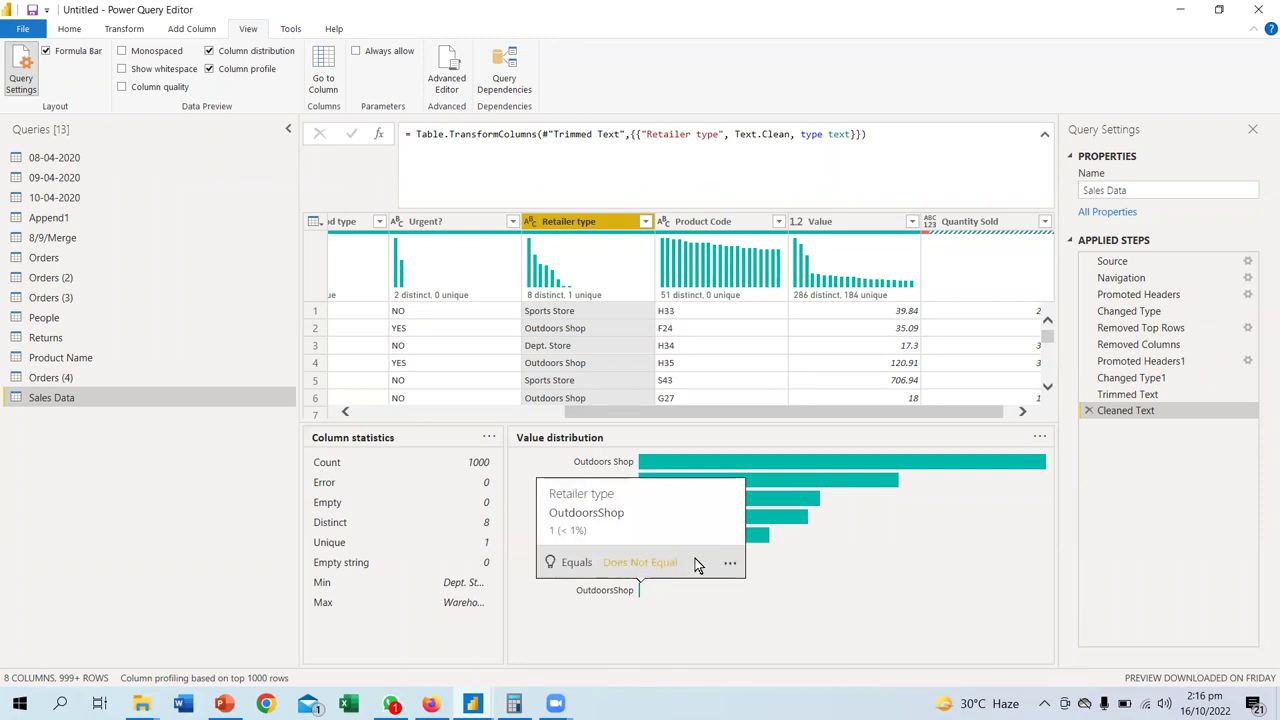
- Replace 'OutdoorsShop' with 'Outdoors Shop' in Retailer type, leaving 7 distinct values
{"action": "left_click", "coordinate": [733, 563]}
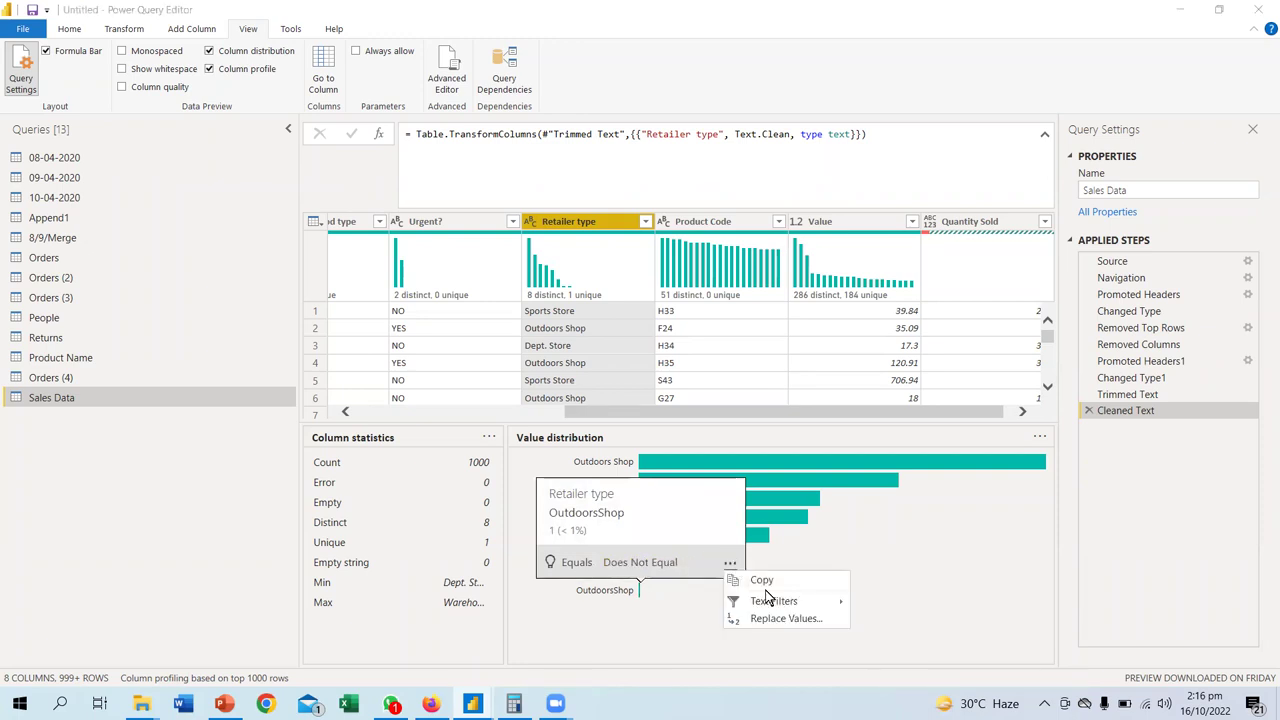
{"action": "left_click", "coordinate": [770, 619]}
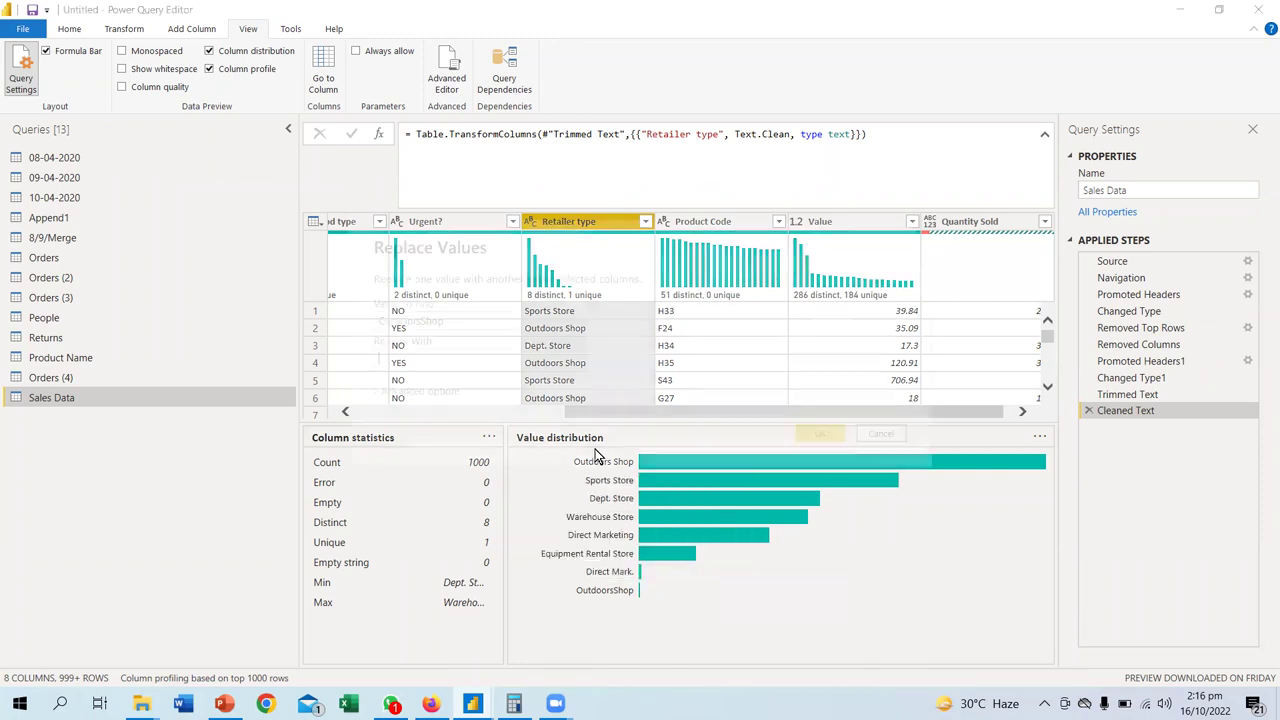
{"action": "left_click_drag", "start_coordinate": [459, 321], "coordinate": [80, 323]}
{"action": "key", "text": "ctrl+c"}
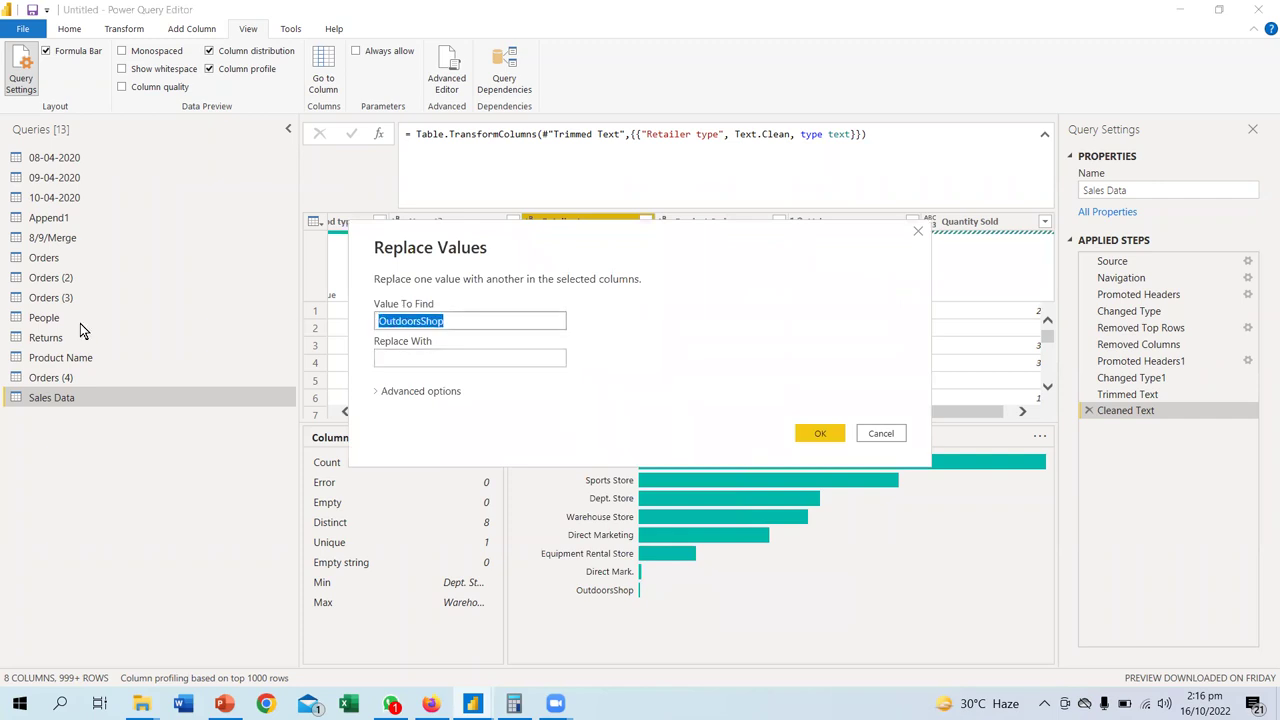
{"action": "key", "text": "Tab"}
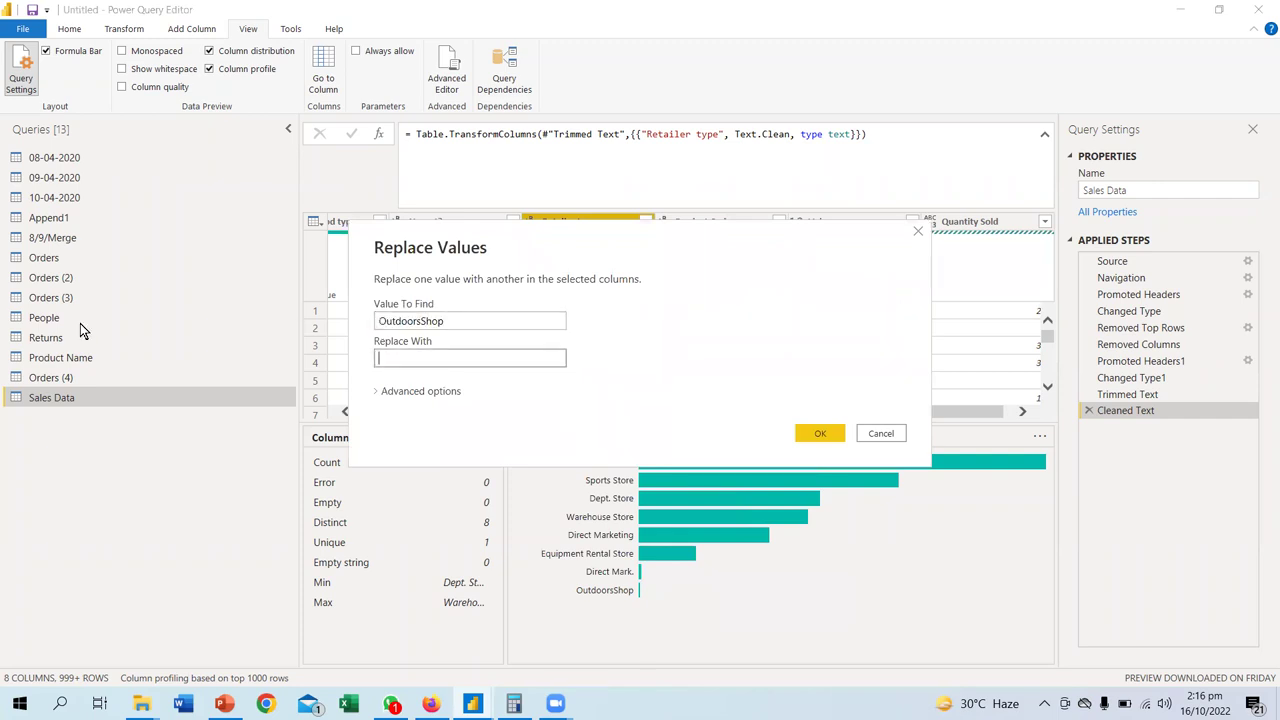
{"action": "key", "text": "ctrl+v"}
{"action": "left_click", "coordinate": [421, 358]}
{"action": "key", "text": "Return"}
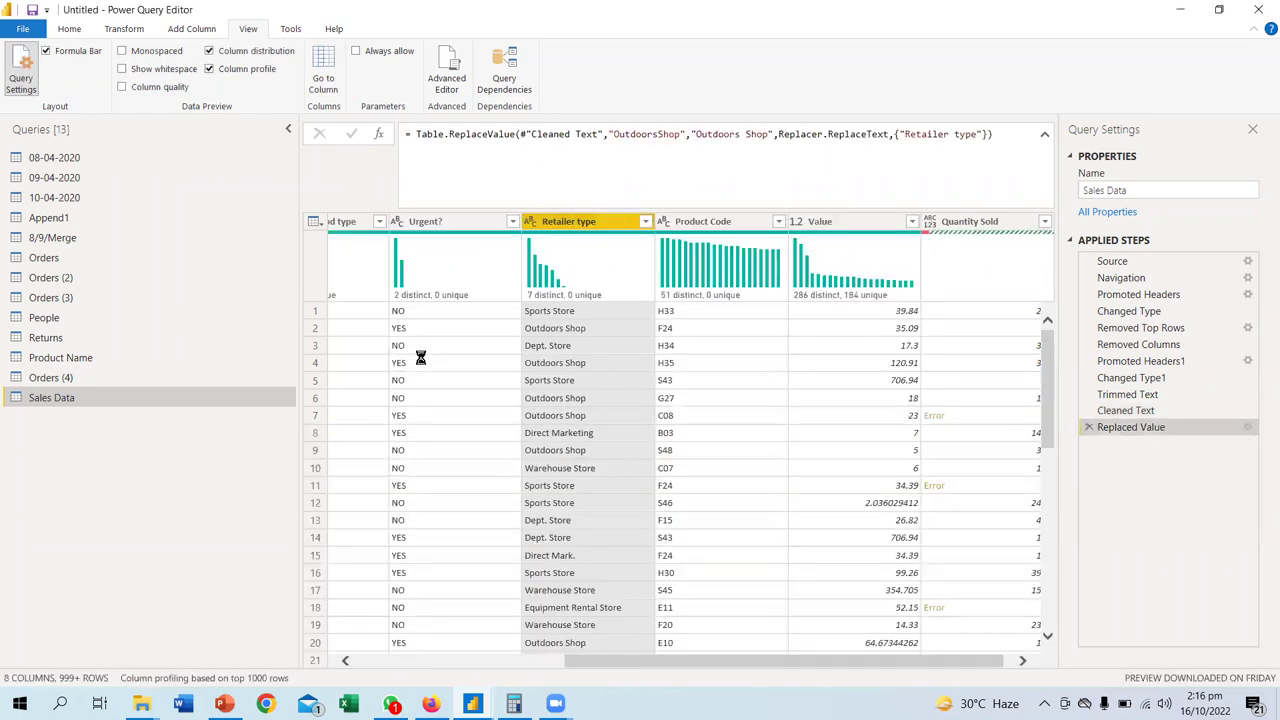
{"action": "left_click", "coordinate": [622, 235]}
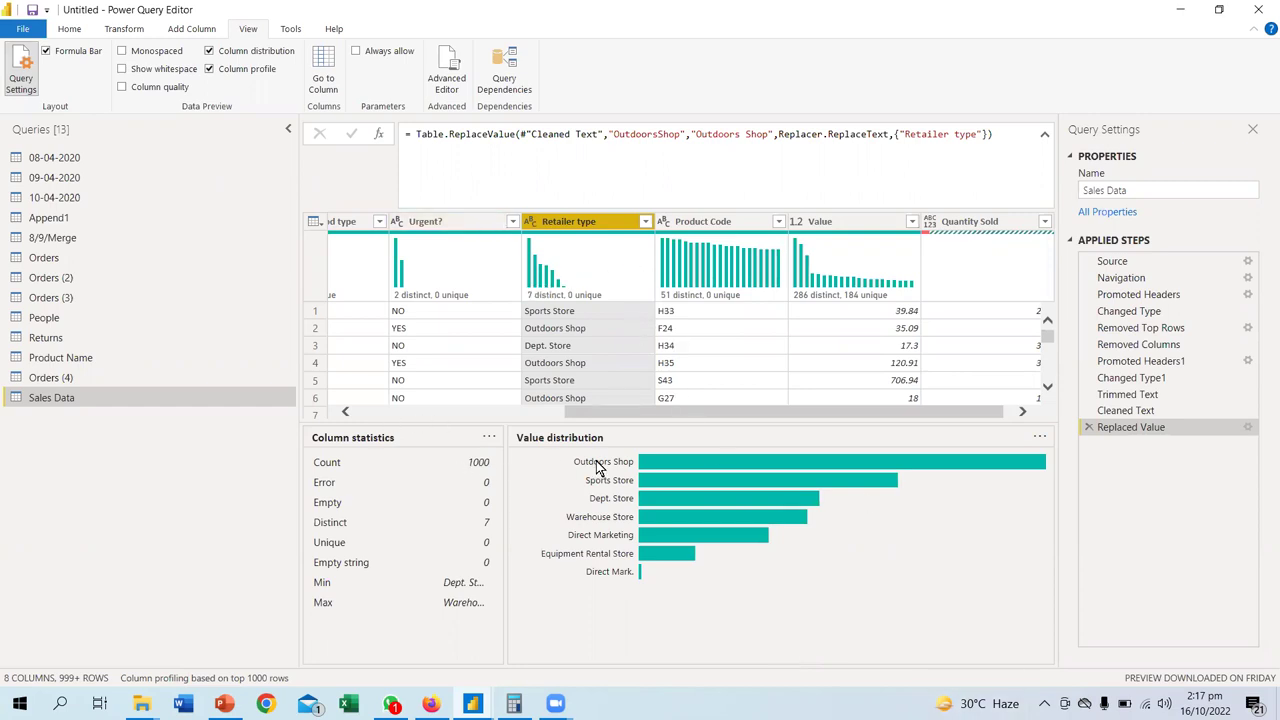
{"action": "left_click", "coordinate": [80, 30]}
{"action": "left_click", "coordinate": [137, 30]}
{"action": "left_click", "coordinate": [190, 32]}
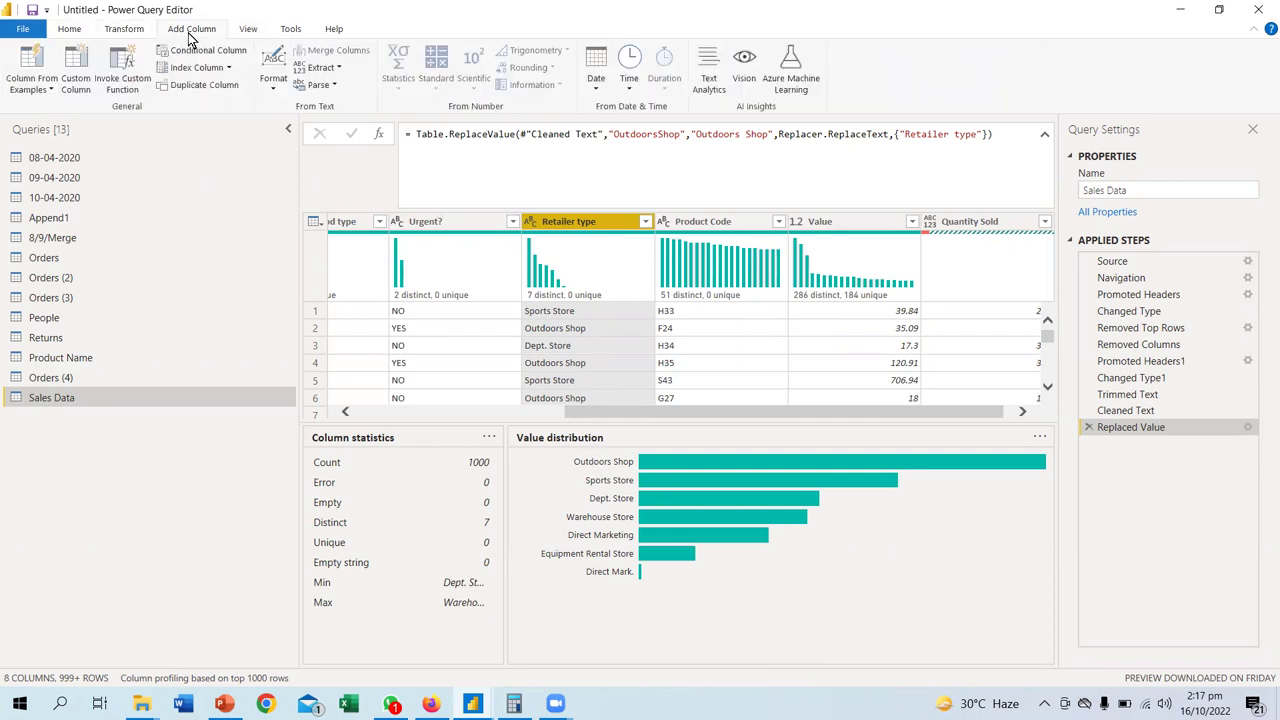
{"action": "left_click", "coordinate": [120, 33]}
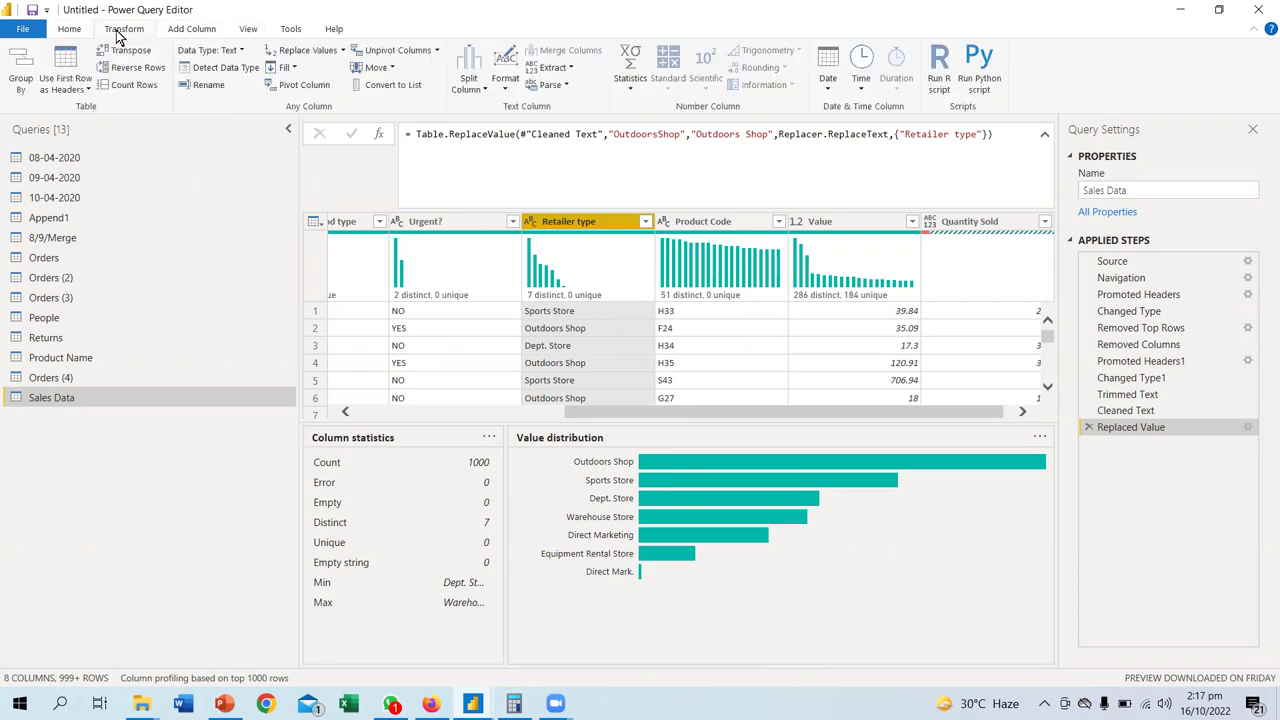
{"action": "left_click", "coordinate": [175, 33]}
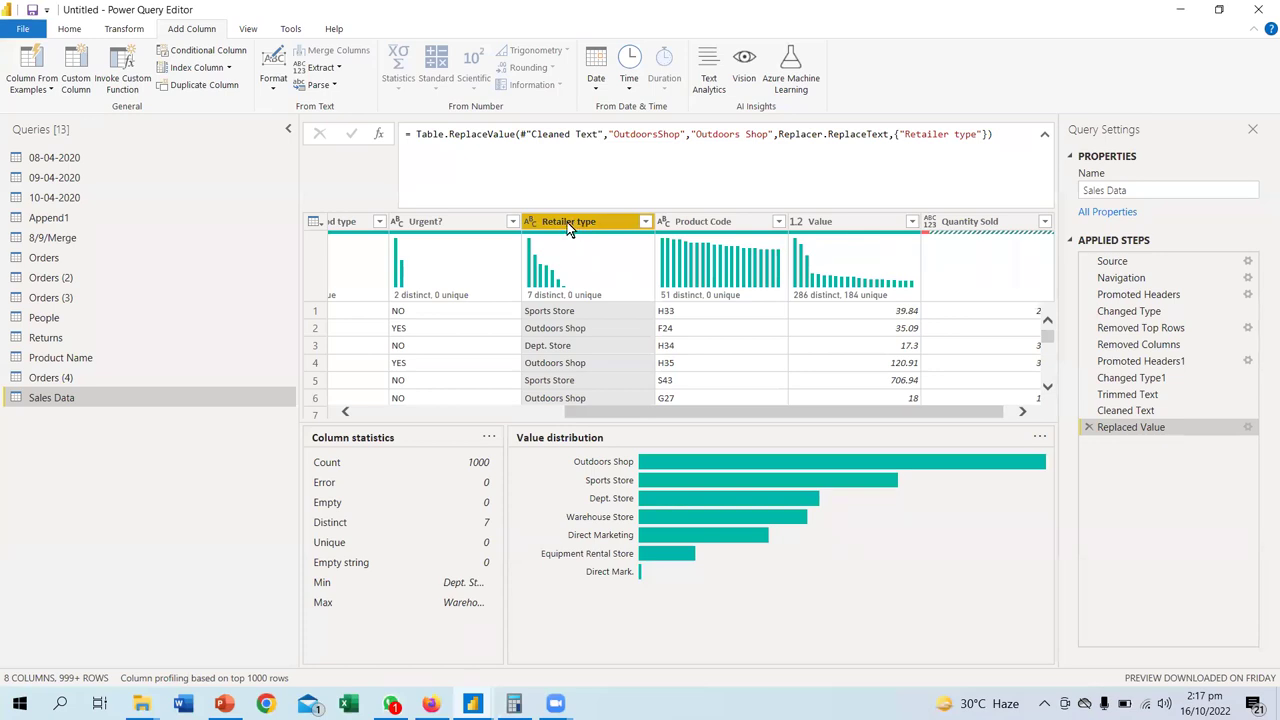
{"action": "left_click", "coordinate": [337, 68]}
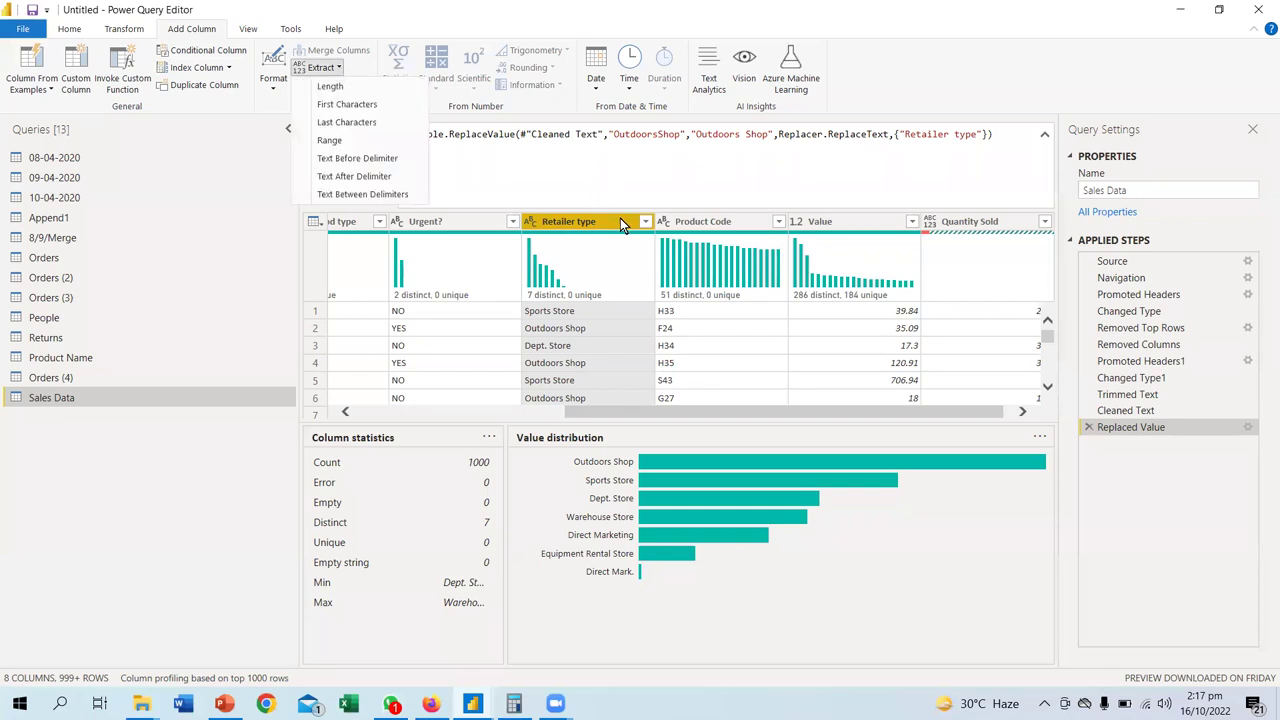
{"action": "left_click", "coordinate": [696, 222]}
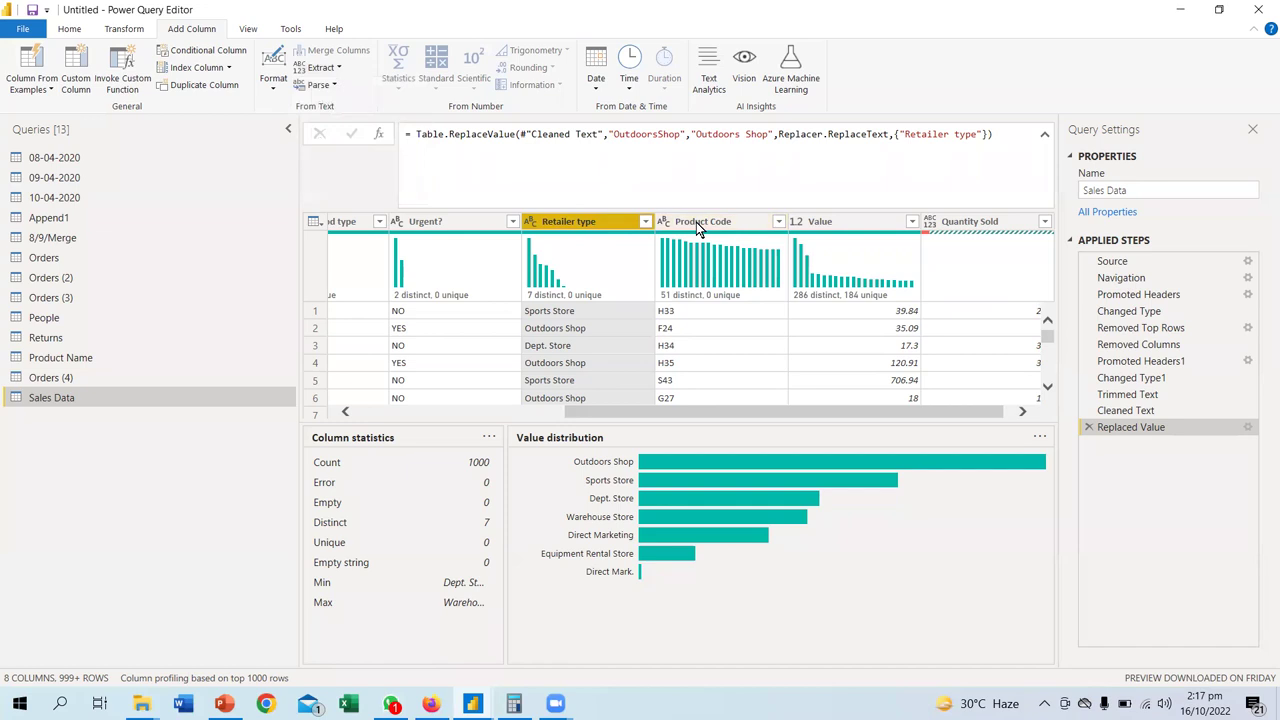
{"action": "left_click", "coordinate": [338, 68]}
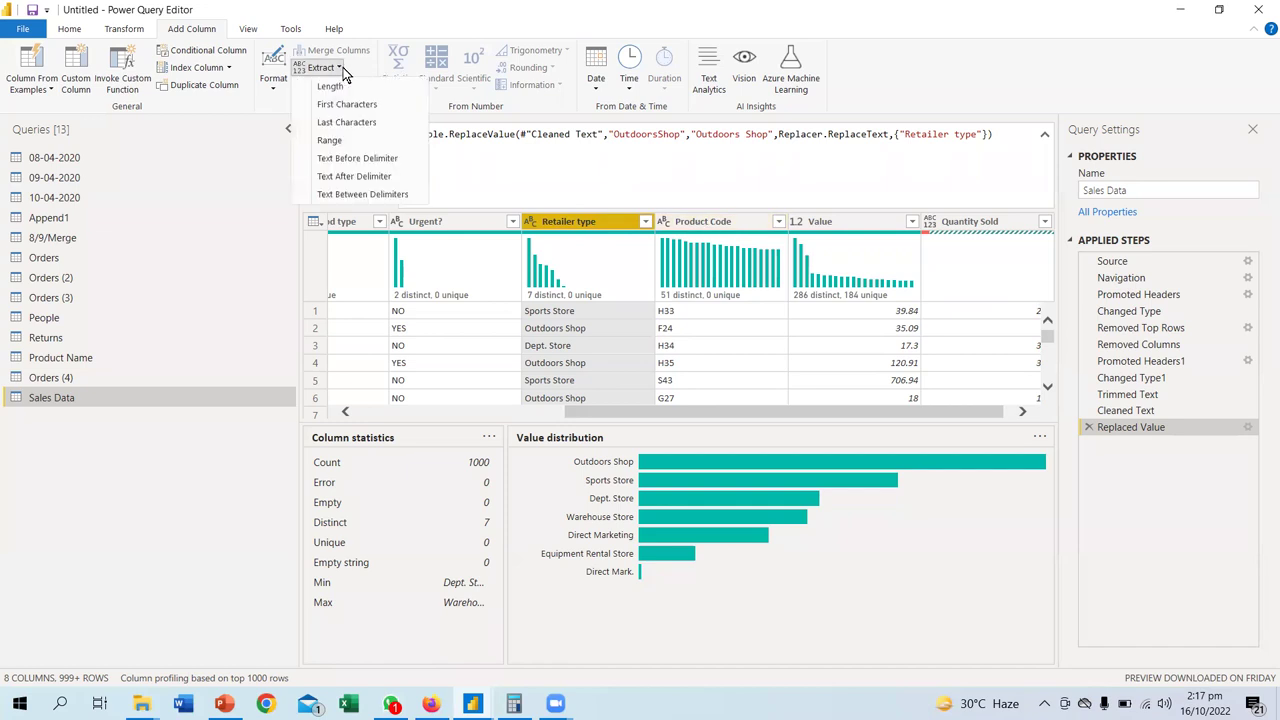
{"action": "left_click", "coordinate": [336, 70]}
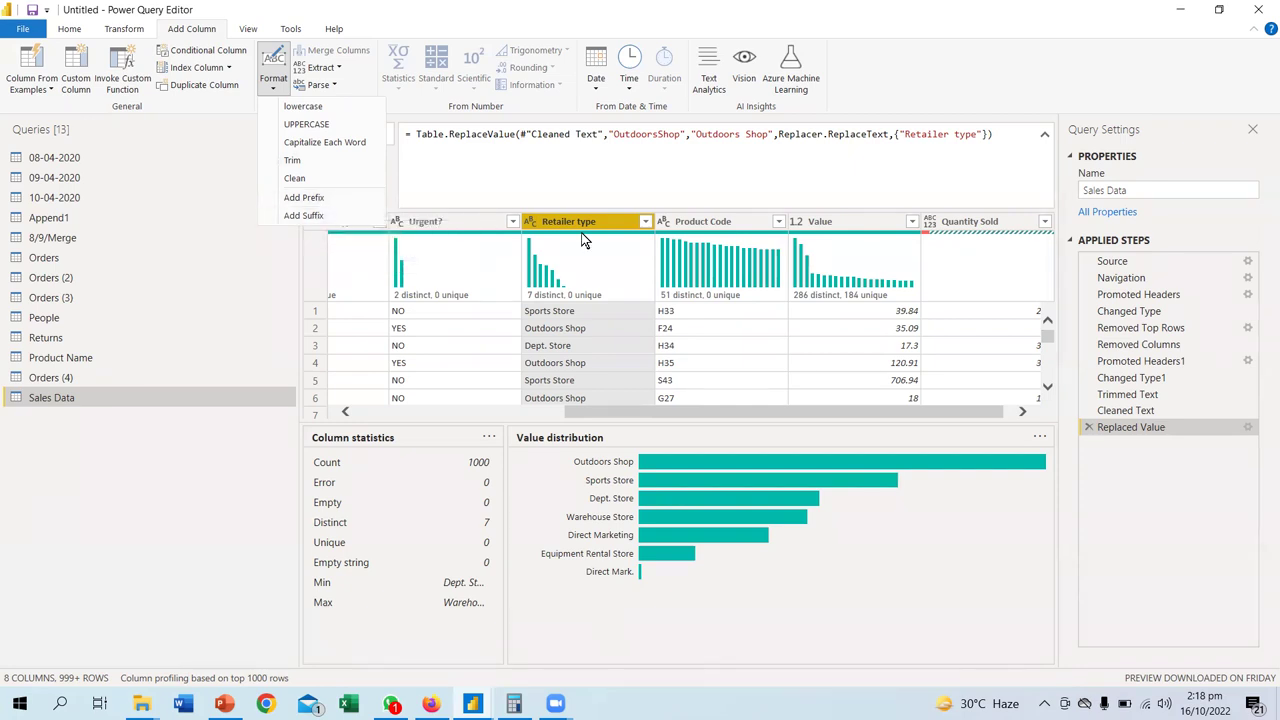
{"action": "left_click", "coordinate": [660, 418]}
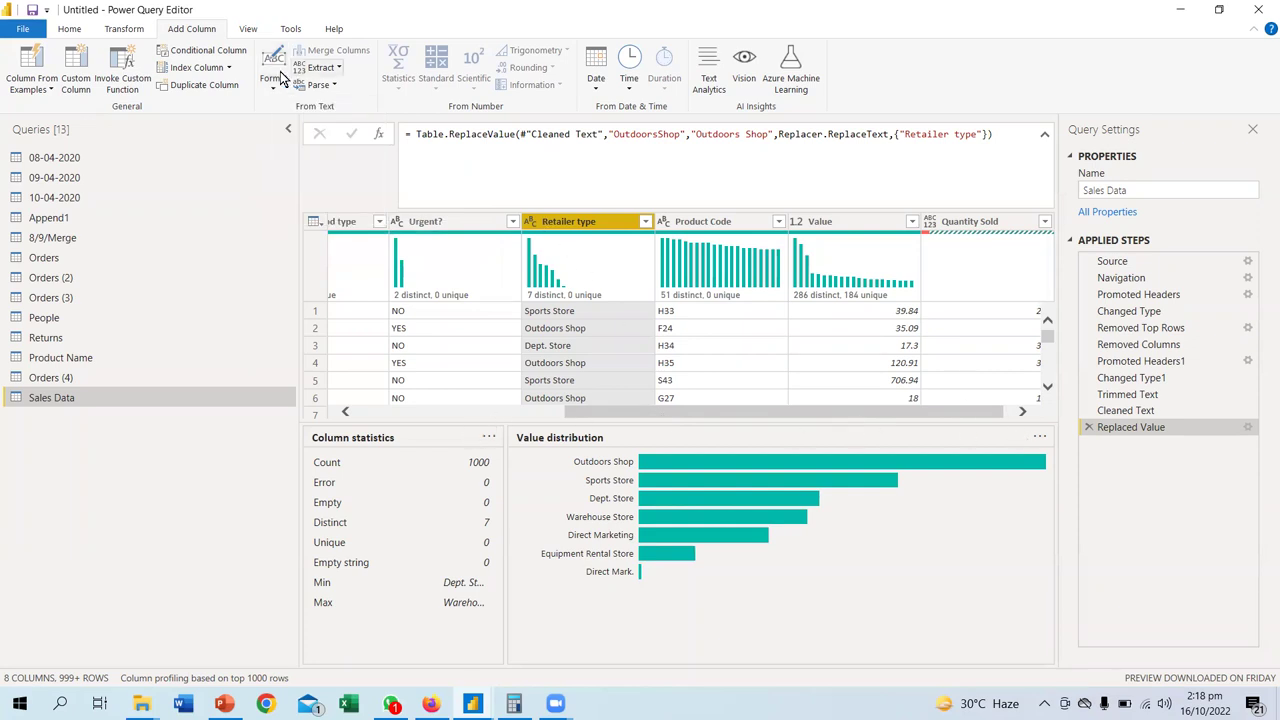
{"action": "left_click", "coordinate": [237, 33]}
- Turn off Column profile and Column distribution so more Sales Data rows are visible
{"action": "left_click", "coordinate": [209, 68]}
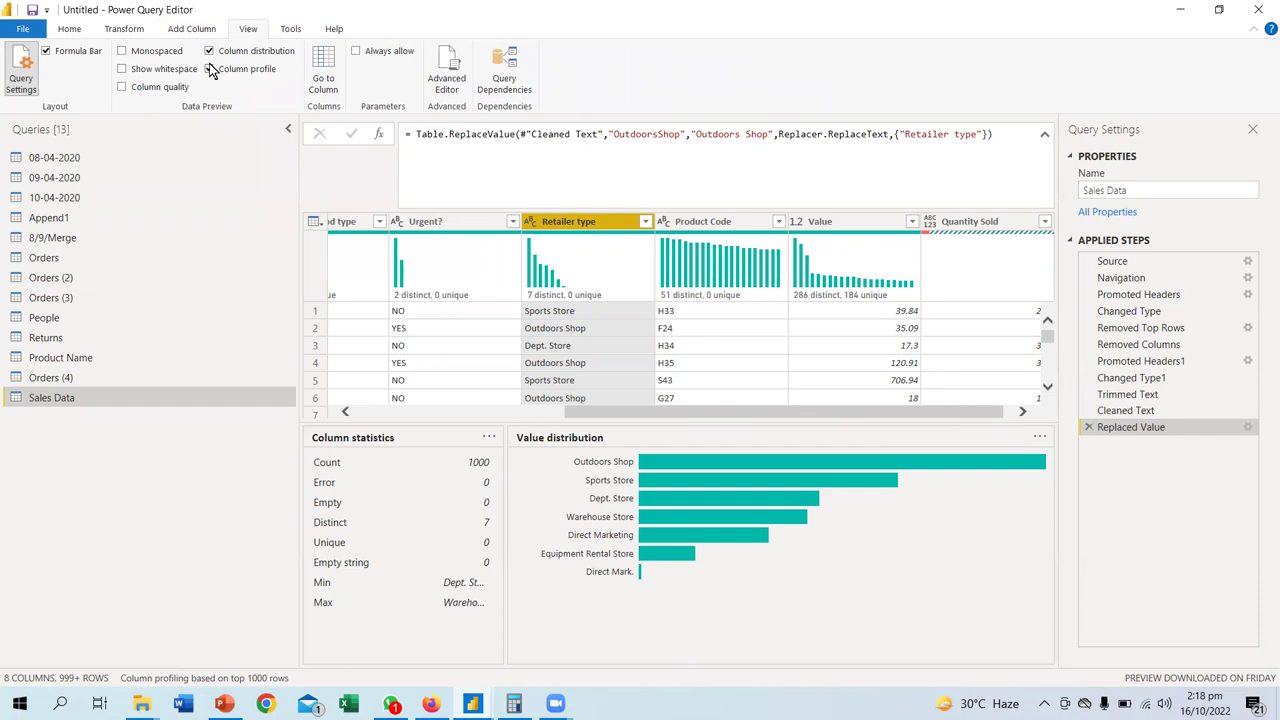
{"action": "left_click", "coordinate": [209, 50]}
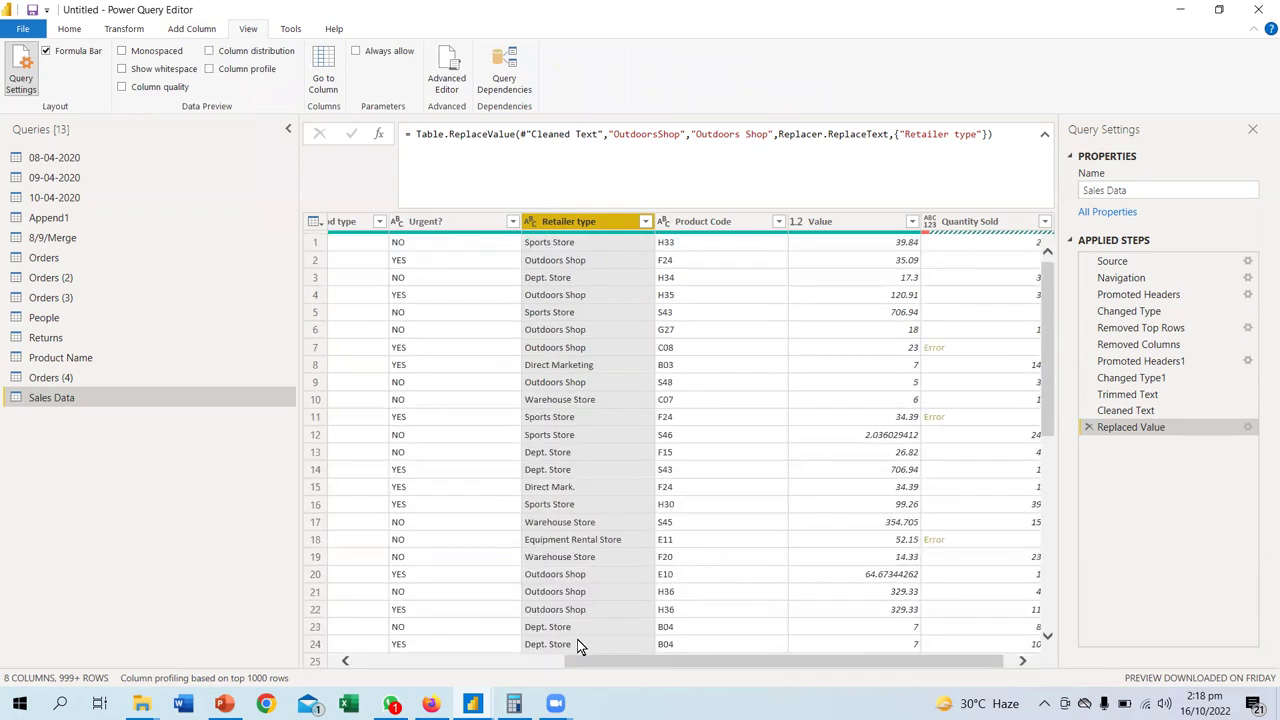
{"action": "left_click_drag", "start_coordinate": [586, 664], "coordinate": [142, 657]}
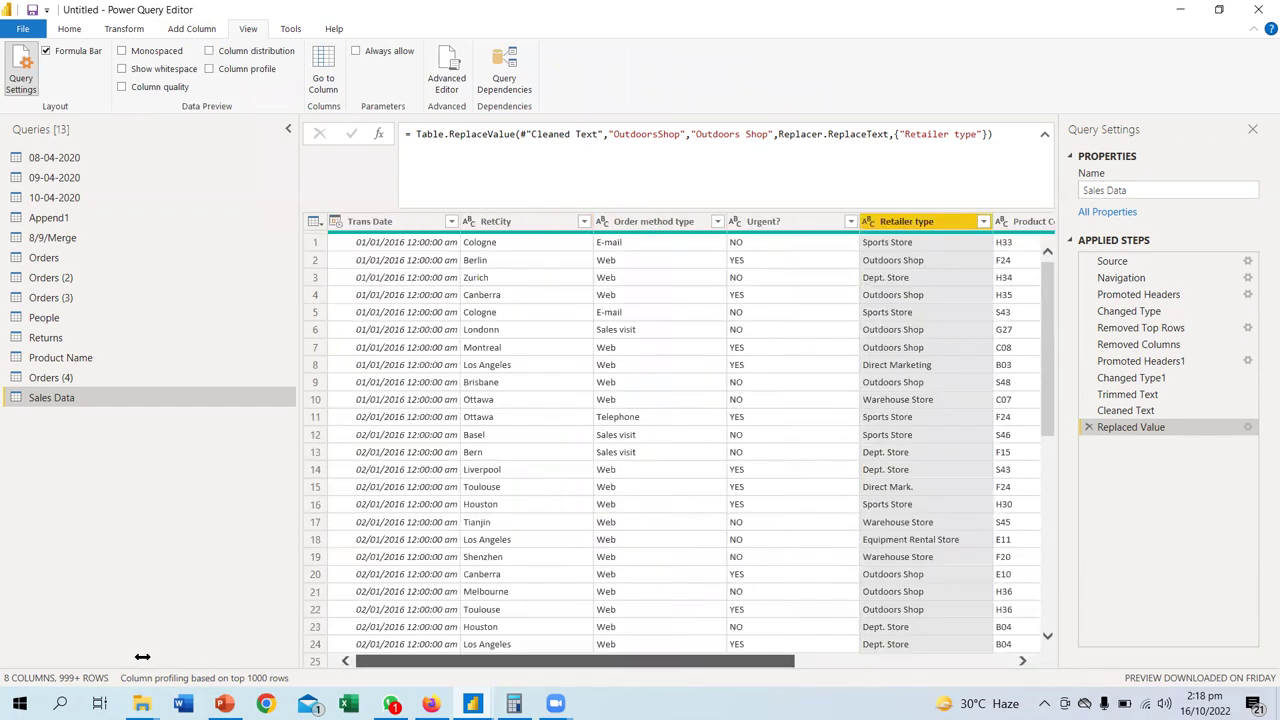
- Add a trial 'Mark.' prefix column to RetCity, then delete the Inserted Prefix step
{"action": "left_click", "coordinate": [500, 223]}
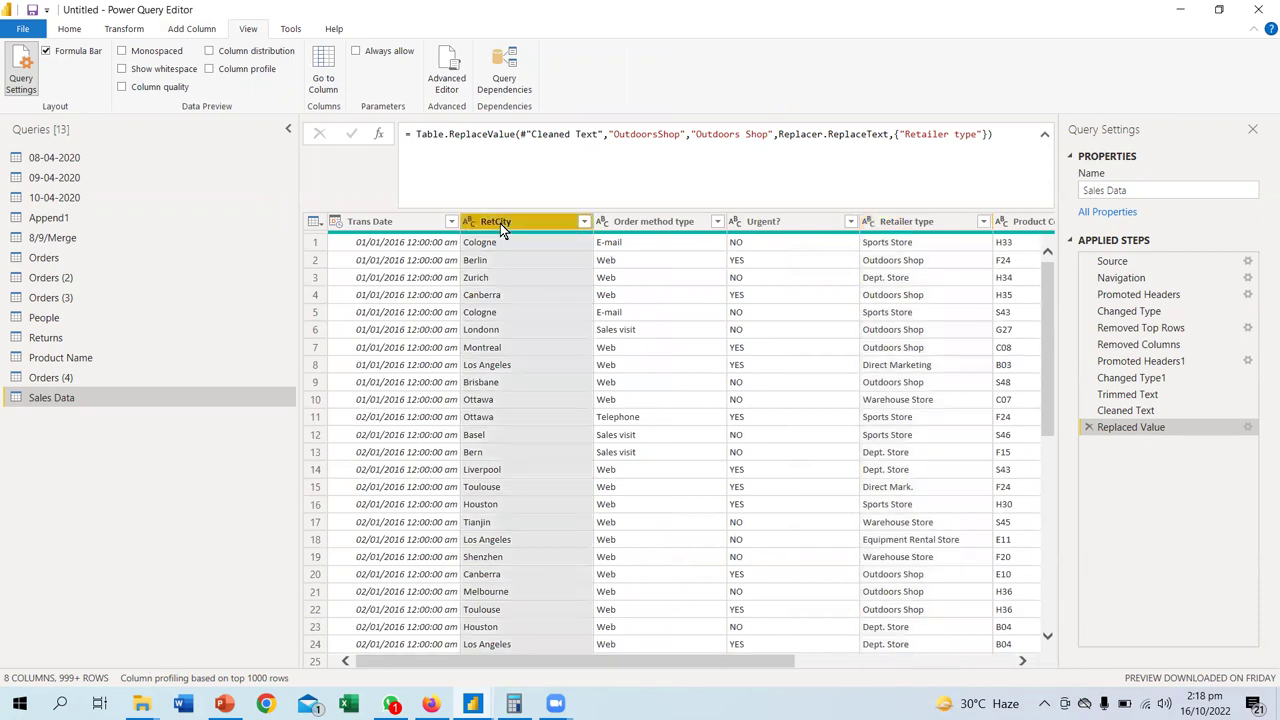
{"action": "left_click", "coordinate": [208, 30]}
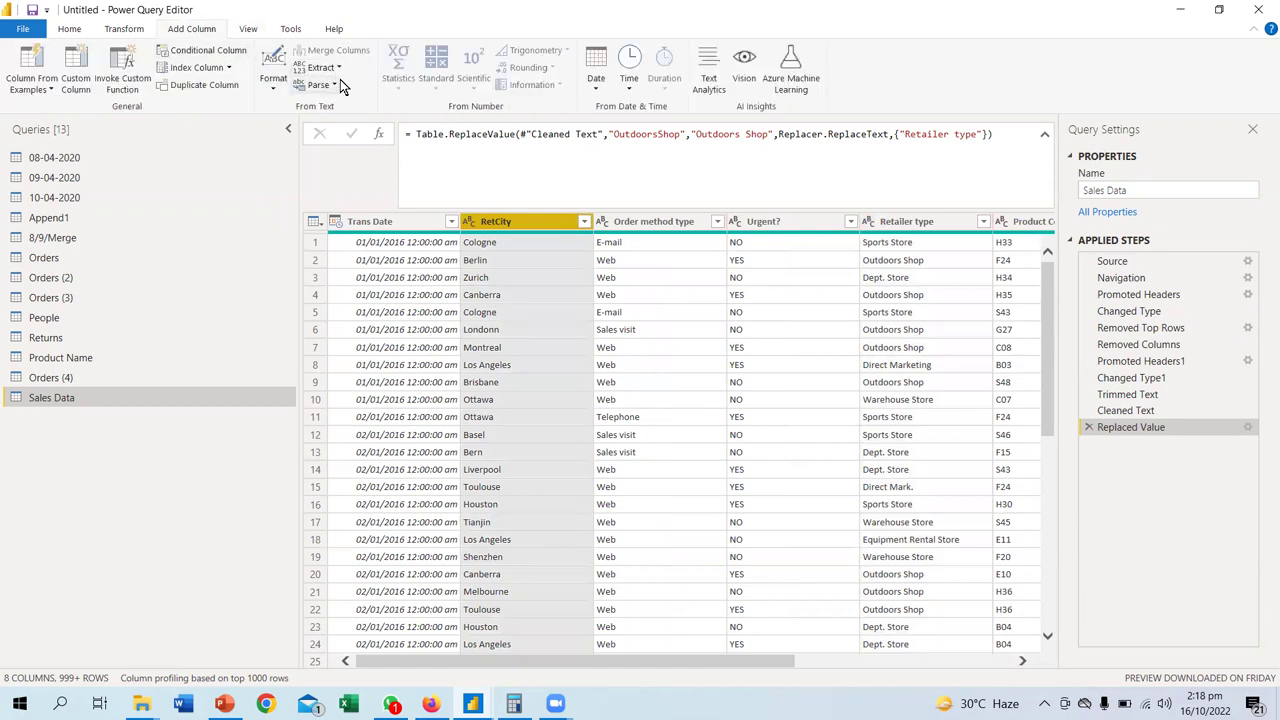
{"action": "left_click", "coordinate": [284, 84]}
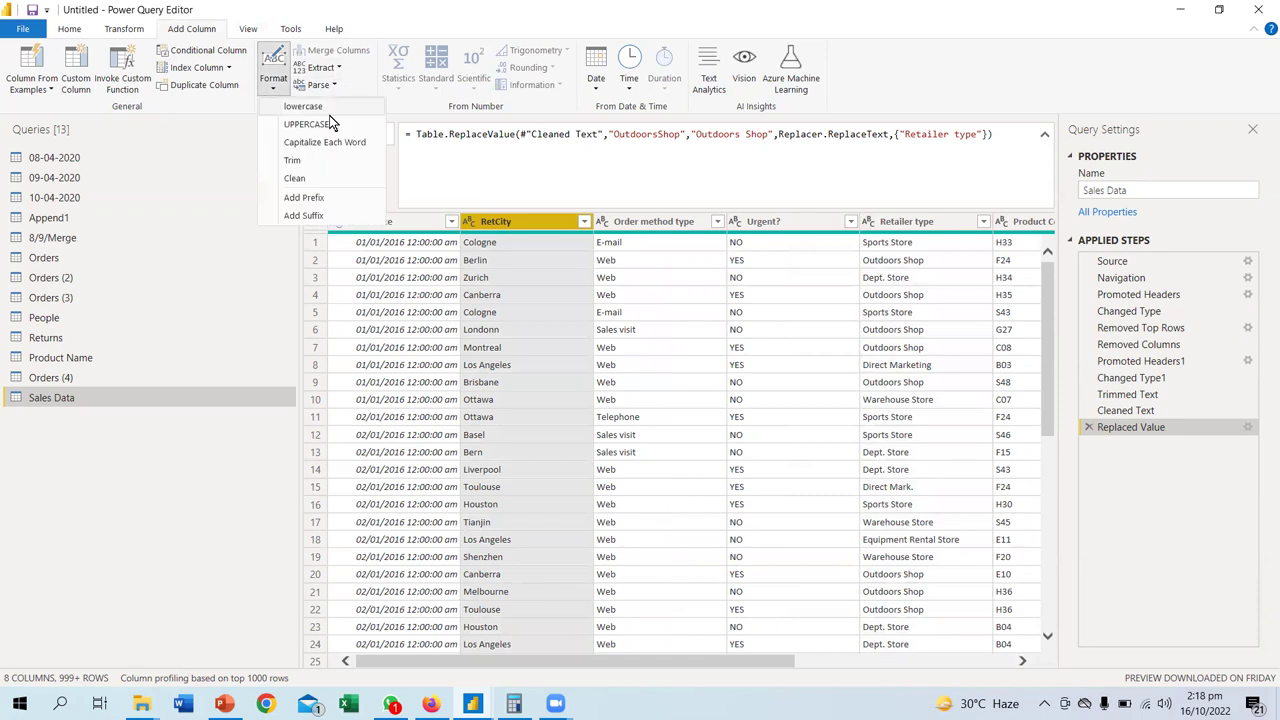
{"action": "left_click", "coordinate": [303, 198]}
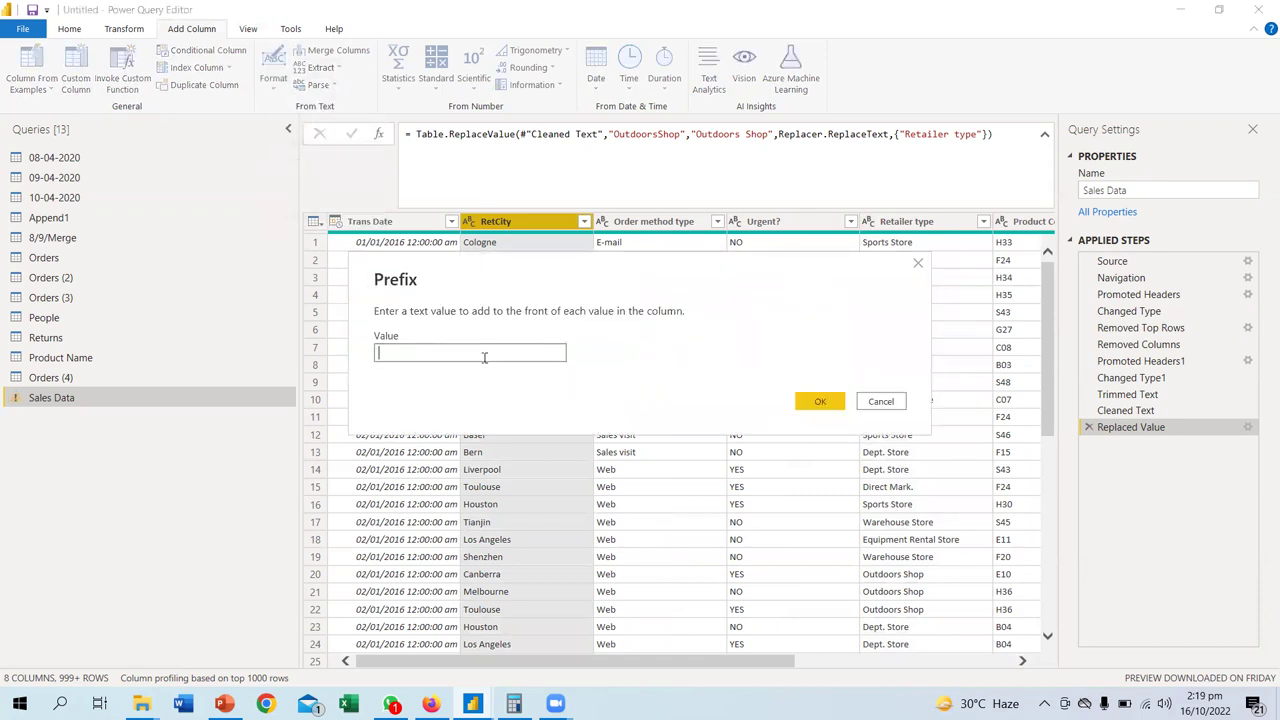
{"action": "type", "text": "Mark."}
{"action": "left_click", "coordinate": [816, 404]}
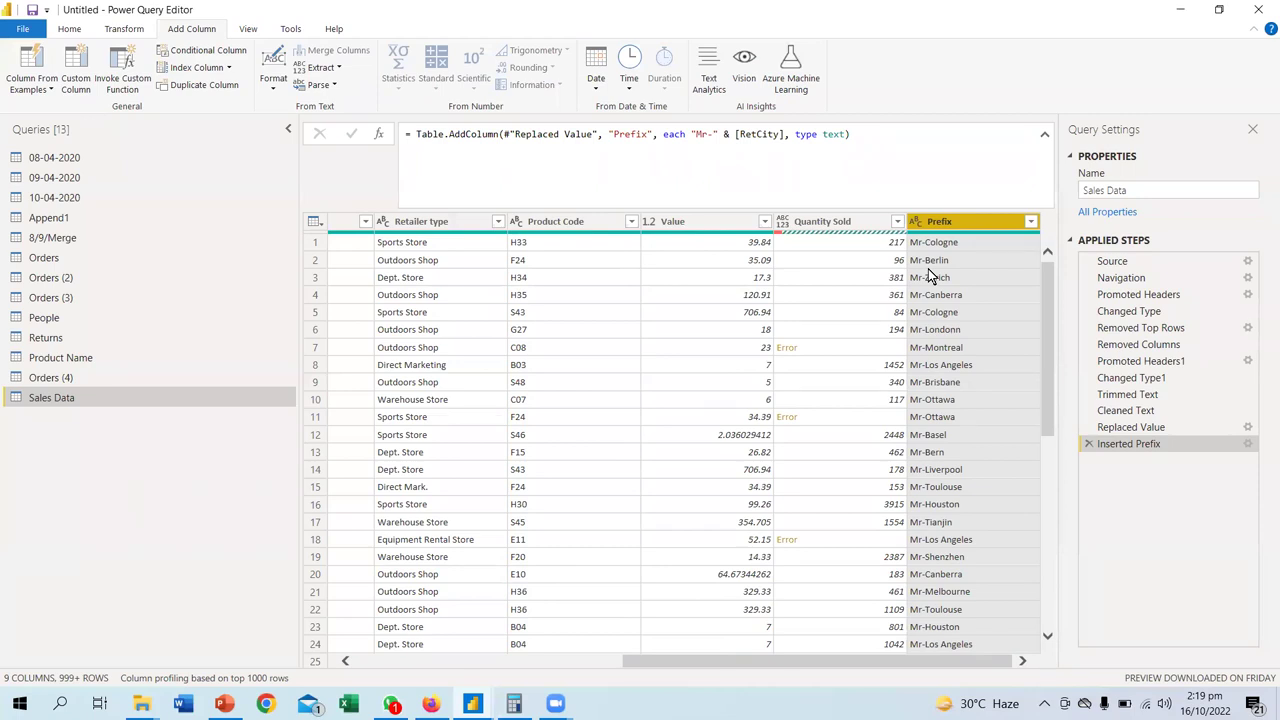
{"action": "left_click", "coordinate": [1088, 443]}
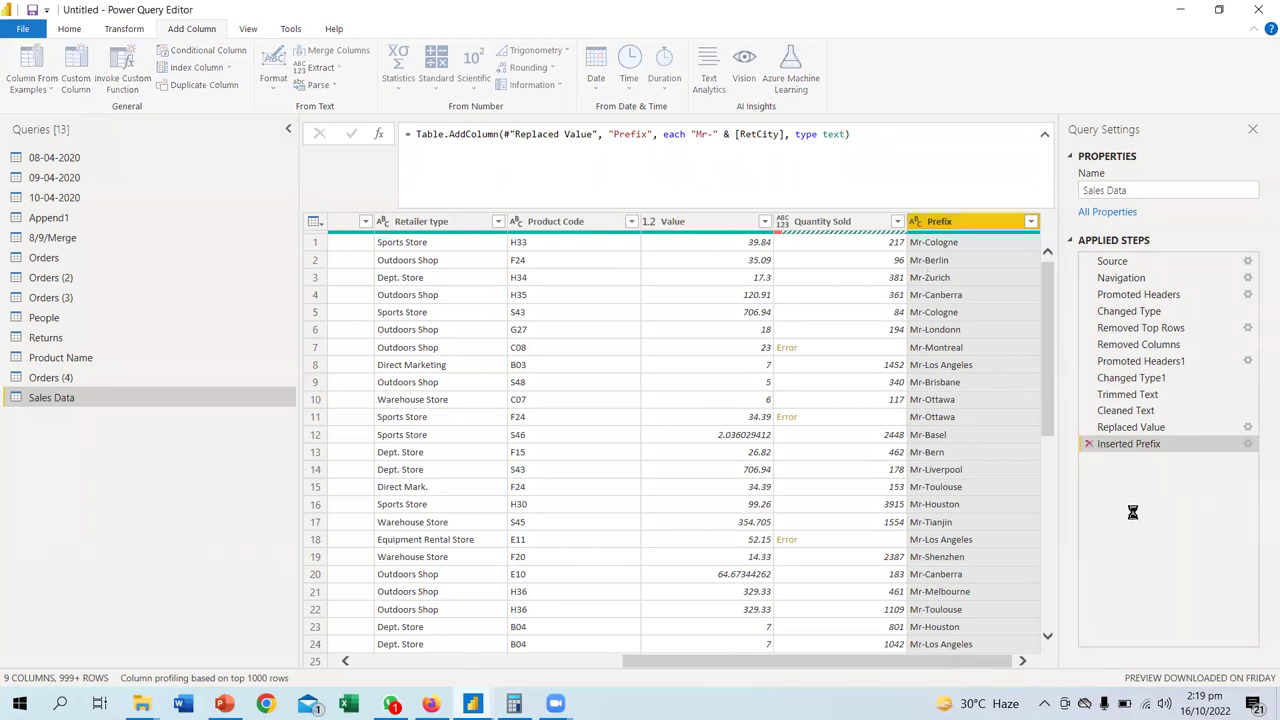
{"action": "left_click", "coordinate": [548, 661]}
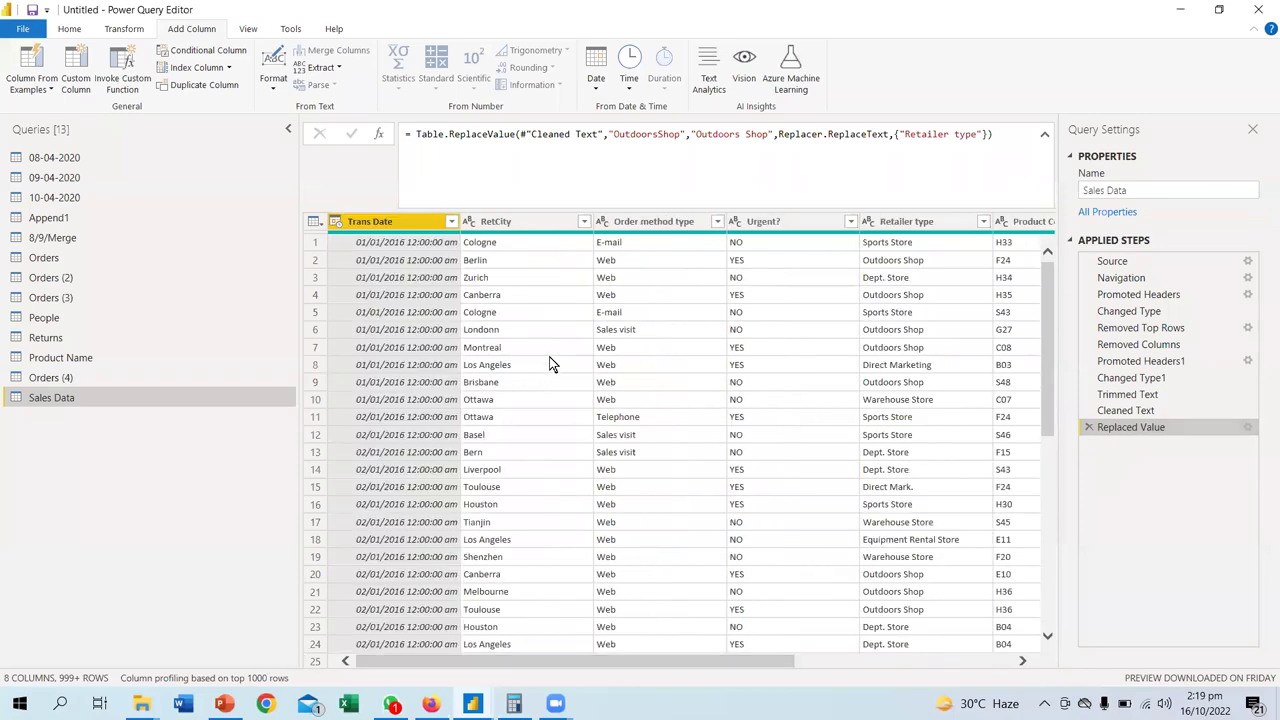
{"action": "left_click", "coordinate": [503, 243]}
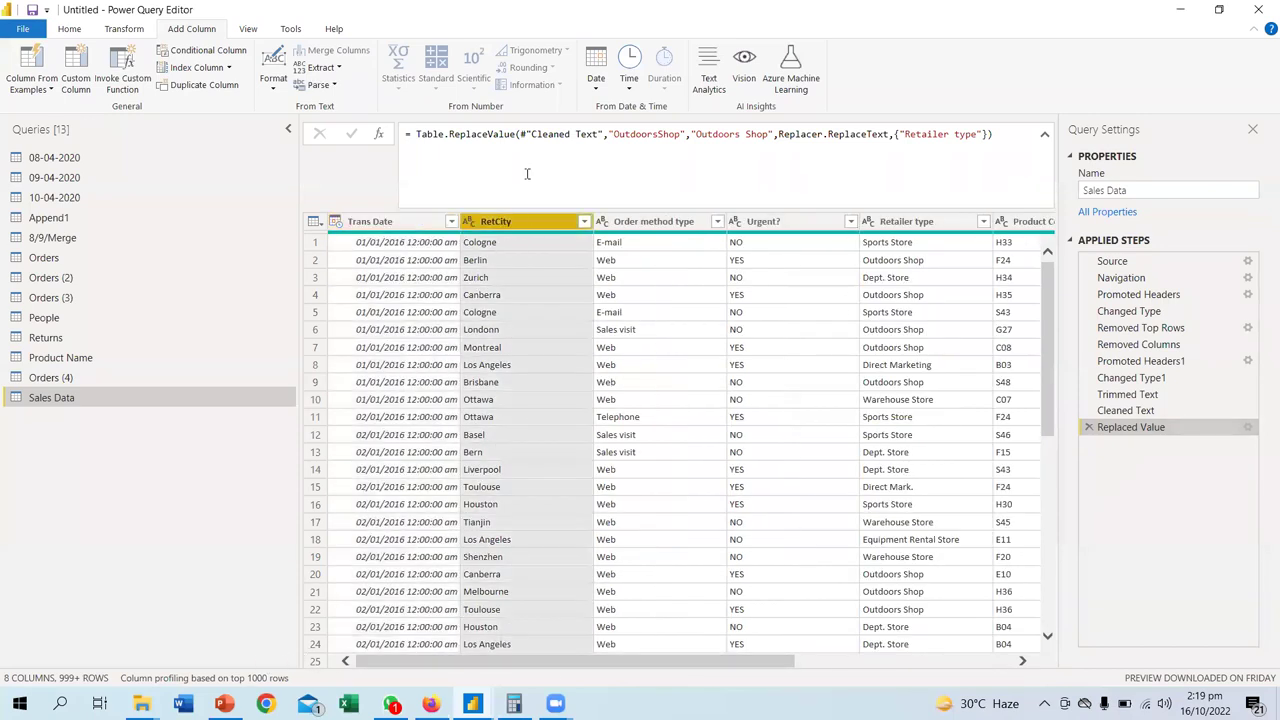
{"action": "left_click", "coordinate": [273, 78]}
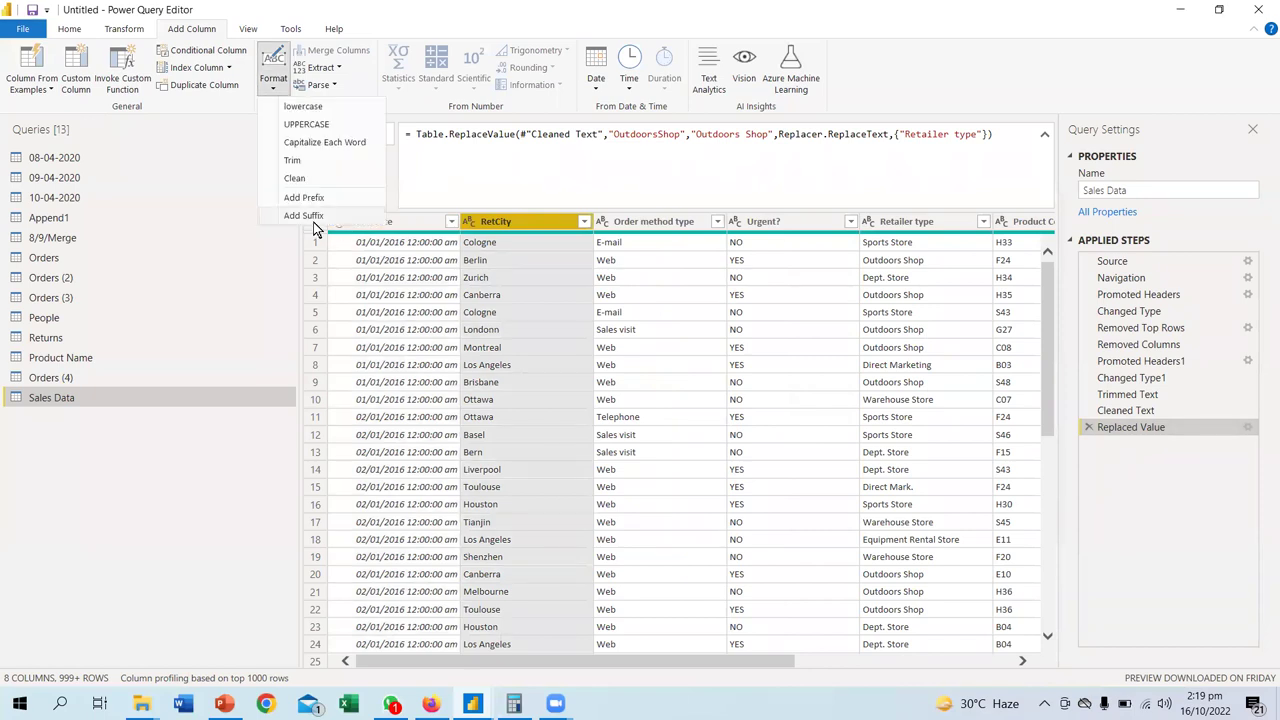
{"action": "left_click", "coordinate": [303, 216]}
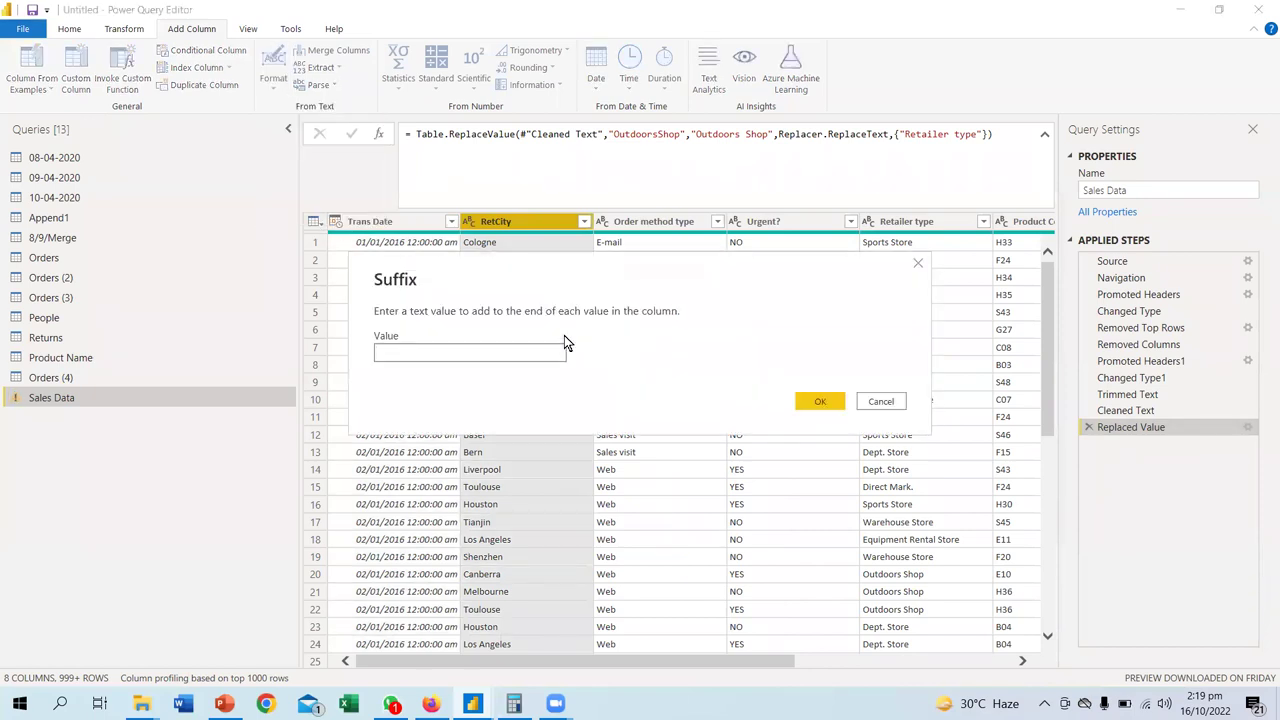
{"action": "type", "text": "-Mr"}
{"action": "key", "text": "Return"}
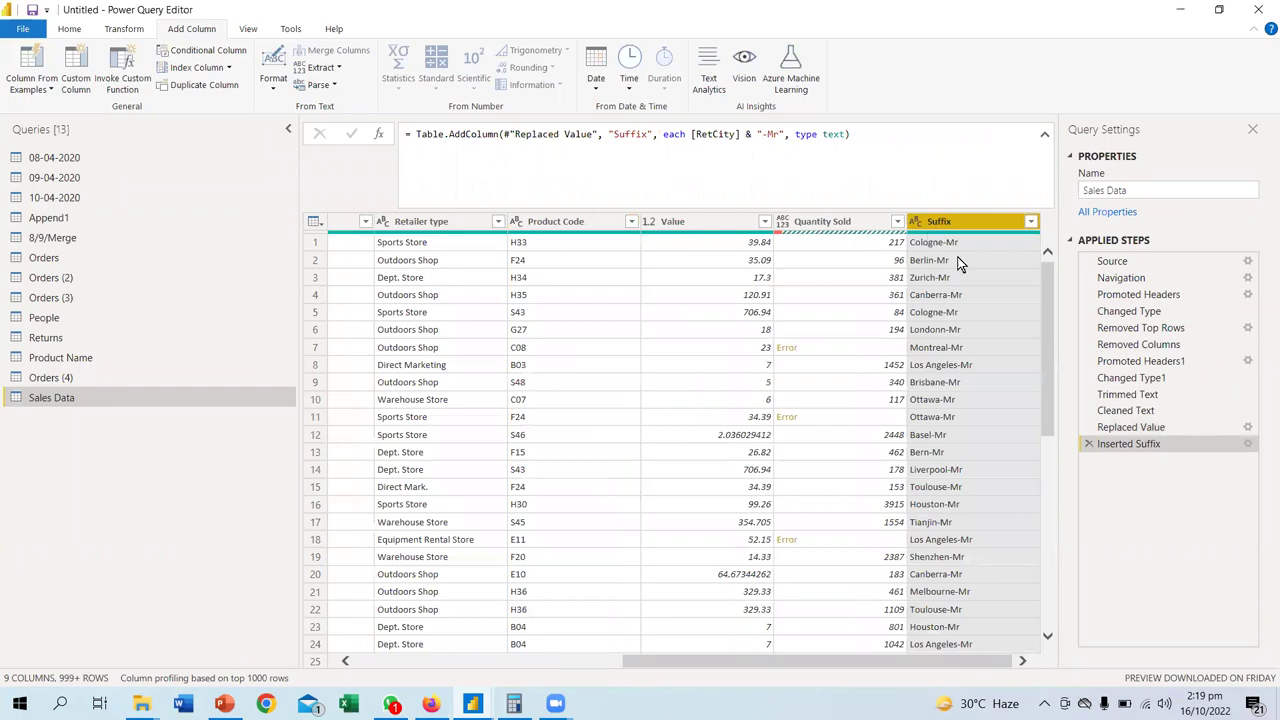
{"action": "left_click", "coordinate": [1088, 444]}
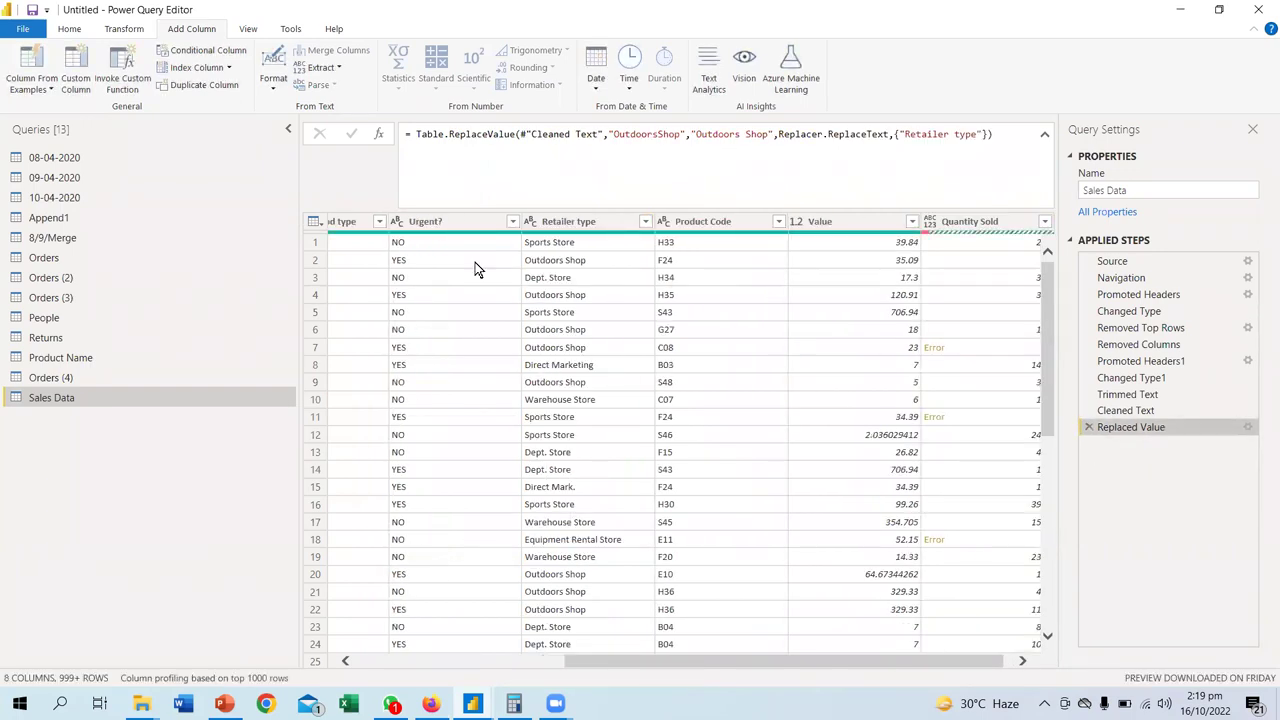
{"action": "left_click", "coordinate": [565, 221]}
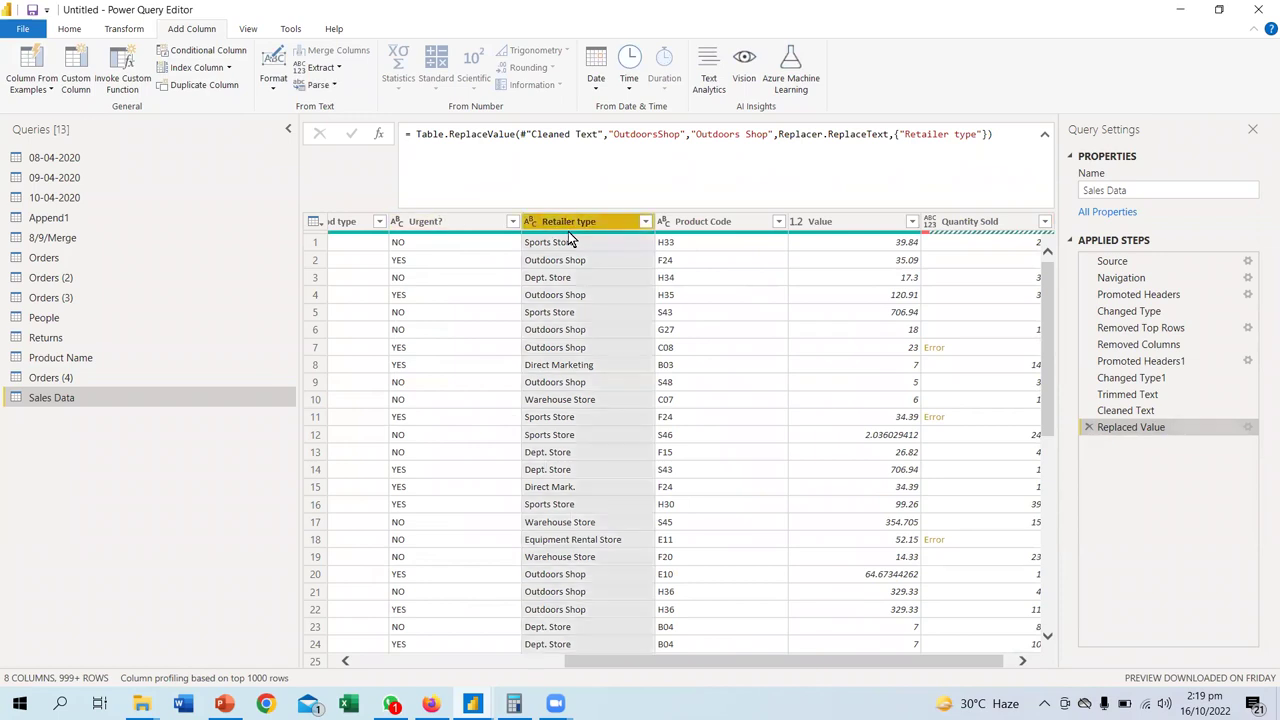
- Show the Add Column Extract options and scroll down through the Sales Data rows
{"action": "left_click", "coordinate": [337, 68]}
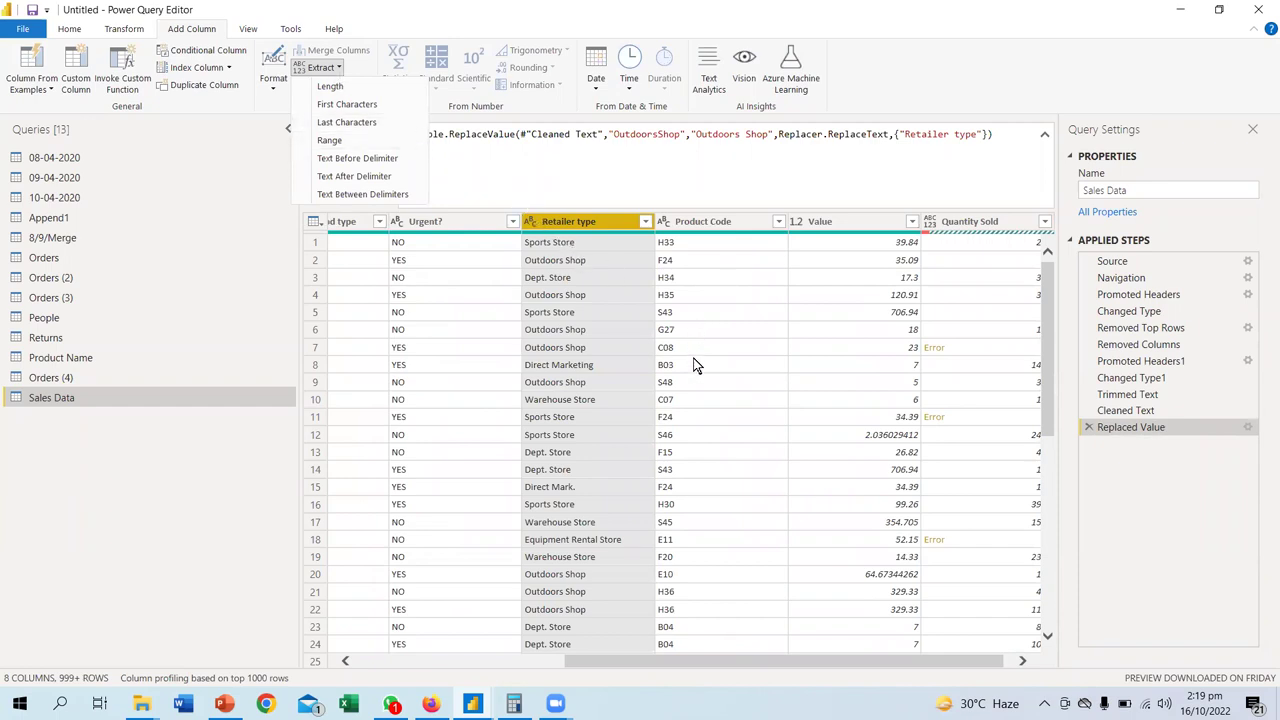
{"action": "scroll", "coordinate": [678, 415], "scroll_direction": "down", "scroll_amount": 5}
{"action": "scroll", "coordinate": [685, 320], "scroll_direction": "down", "scroll_amount": 4}
{"action": "scroll", "coordinate": [685, 322], "scroll_direction": "down", "scroll_amount": 4}
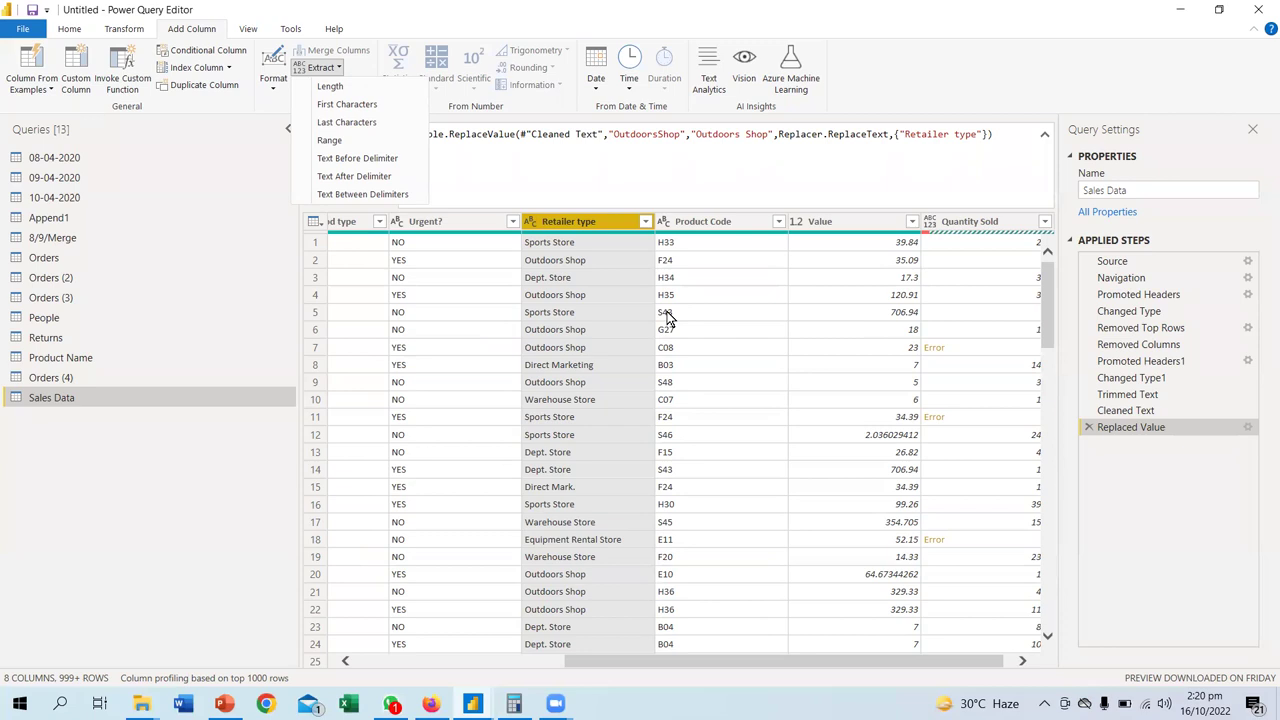
- Close the Extract options and browse the Product Code filter values without filtering
{"action": "left_click", "coordinate": [780, 222]}
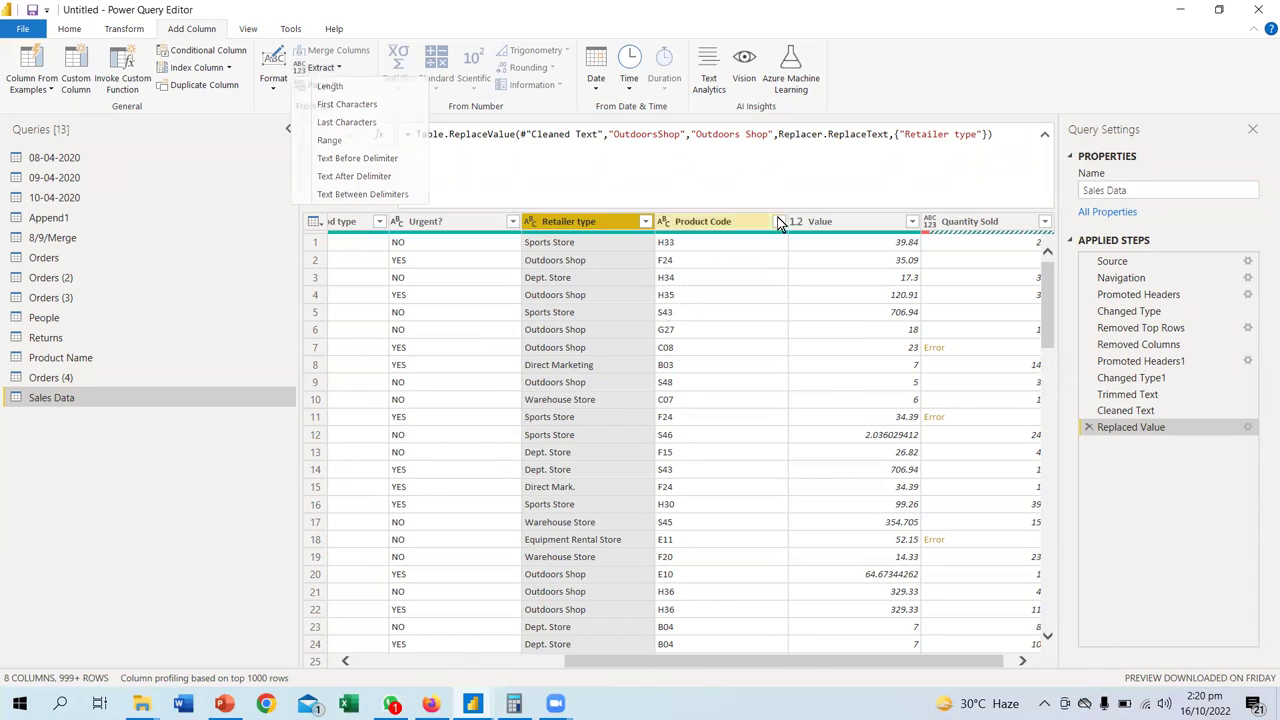
{"action": "left_click", "coordinate": [779, 222]}
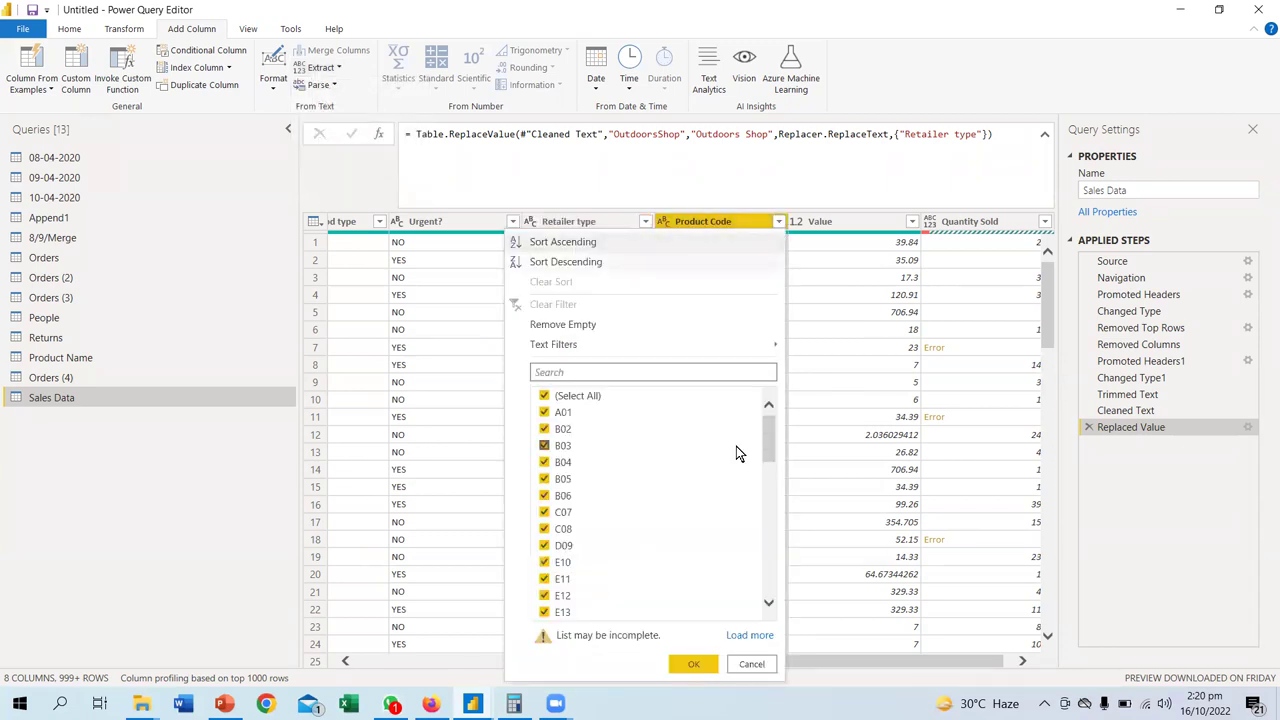
{"action": "left_click_drag", "start_coordinate": [769, 439], "coordinate": [740, 580]}
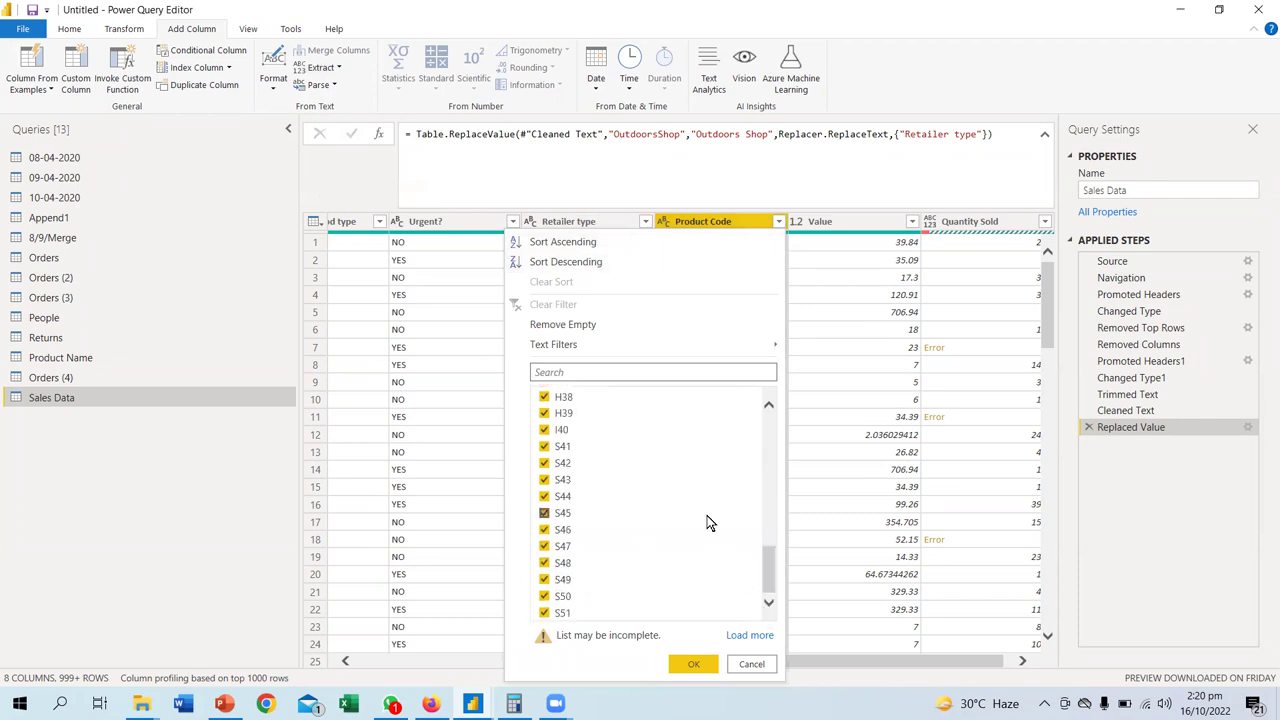
{"action": "scroll", "coordinate": [686, 526], "scroll_direction": "up", "scroll_amount": 10}
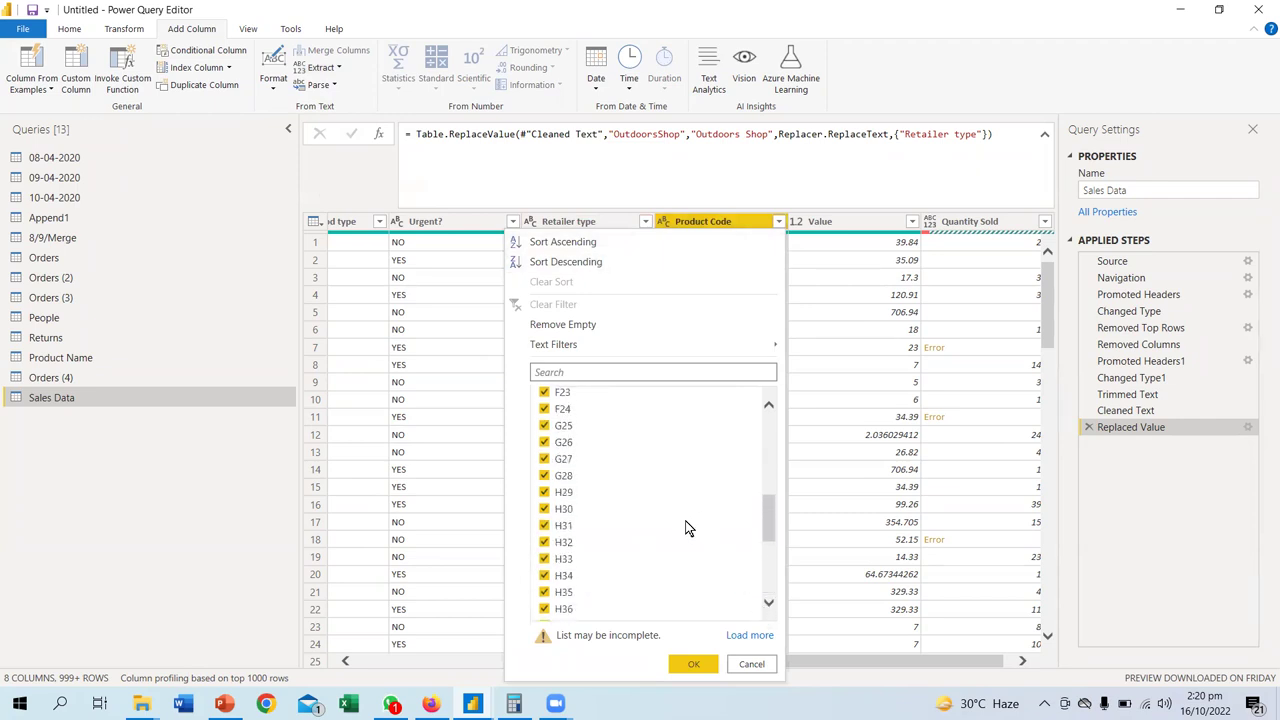
{"action": "scroll", "coordinate": [570, 470], "scroll_direction": "up", "scroll_amount": 4}
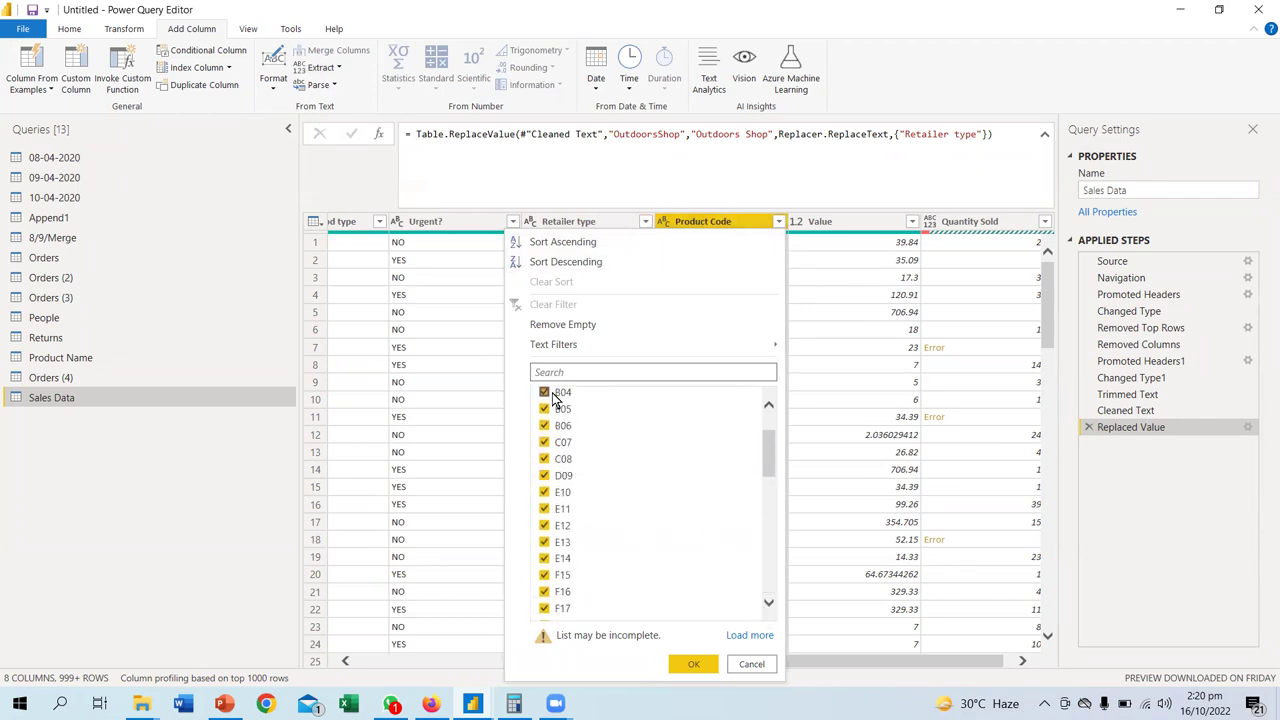
{"action": "left_click", "coordinate": [750, 664]}
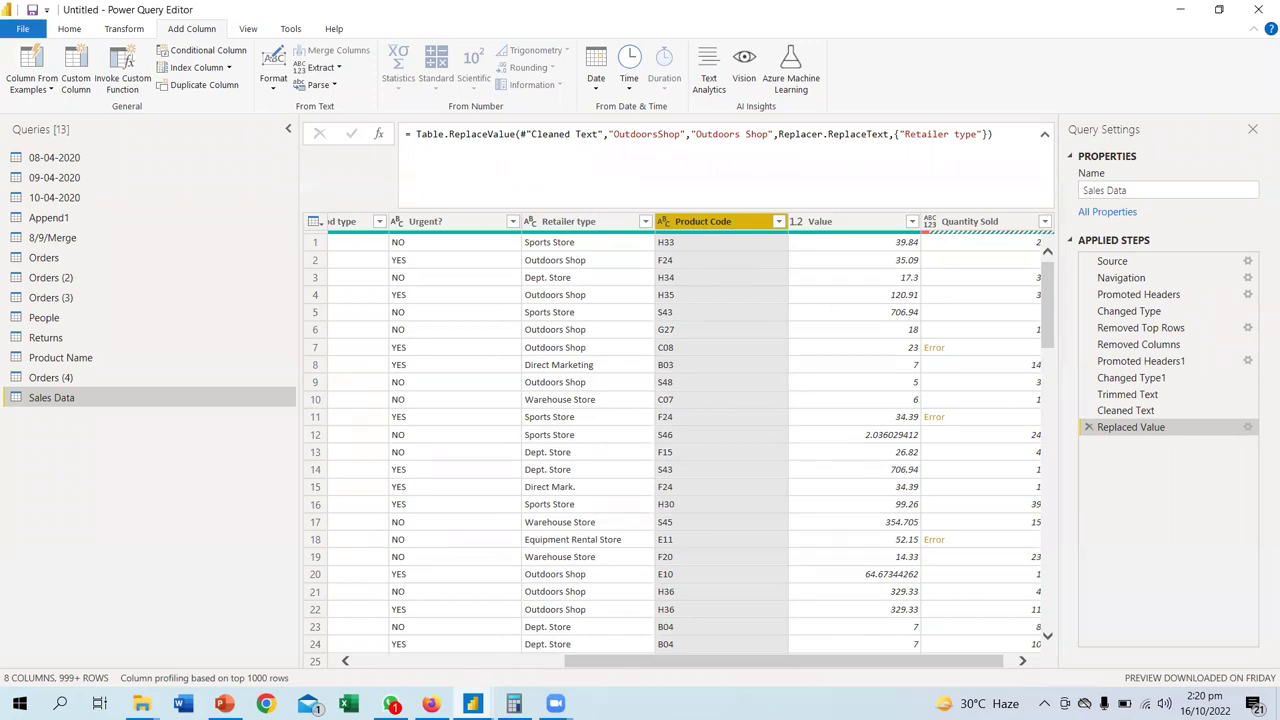
- Annotate the H33 product code with the pen
{"action": "mouse_move", "coordinate": [712, 278]}
{"action": "left_mouse_down"}
{"action": "mouse_move", "coordinate": [712, 312]}
{"action": "mouse_move", "coordinate": [729, 294]}
{"action": "mouse_move", "coordinate": [762, 300]}
{"action": "mouse_move", "coordinate": [731, 313]}
{"action": "mouse_move", "coordinate": [763, 317]}
{"action": "left_mouse_up"}
{"action": "mouse_move", "coordinate": [718, 257]}
{"action": "left_mouse_down"}
{"action": "mouse_move", "coordinate": [734, 302]}
{"action": "mouse_move", "coordinate": [697, 334]}
{"action": "mouse_move", "coordinate": [714, 262]}
{"action": "mouse_move", "coordinate": [782, 265]}
{"action": "mouse_move", "coordinate": [732, 338]}
{"action": "mouse_move", "coordinate": [820, 262]}
{"action": "mouse_move", "coordinate": [752, 262]}
{"action": "mouse_move", "coordinate": [910, 296]}
{"action": "mouse_move", "coordinate": [848, 336]}
{"action": "left_mouse_up"}
{"action": "mouse_move", "coordinate": [664, 306]}
{"action": "left_mouse_down"}
{"action": "mouse_move", "coordinate": [700, 306]}
{"action": "mouse_move", "coordinate": [598, 305]}
{"action": "left_mouse_up"}
{"action": "mouse_move", "coordinate": [612, 297]}
{"action": "left_mouse_down"}
{"action": "mouse_move", "coordinate": [597, 308]}
{"action": "mouse_move", "coordinate": [607, 318]}
{"action": "left_mouse_up"}
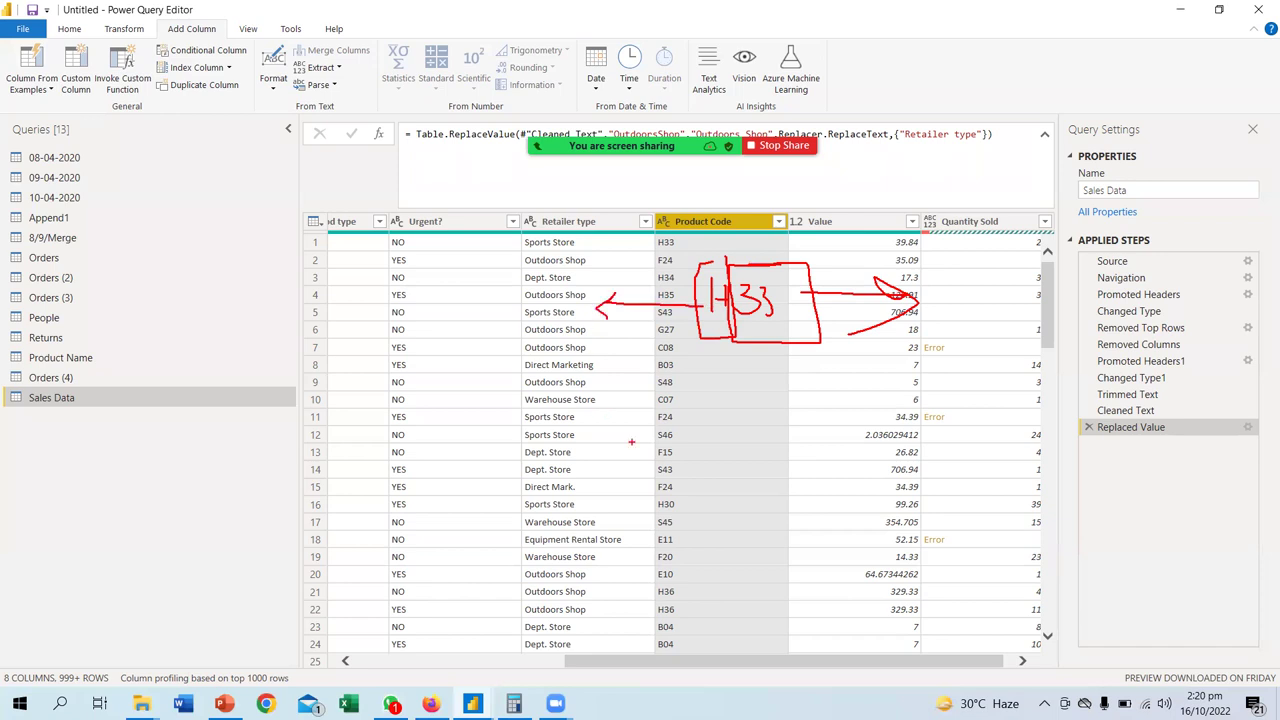
{"action": "key", "text": "Escape"}
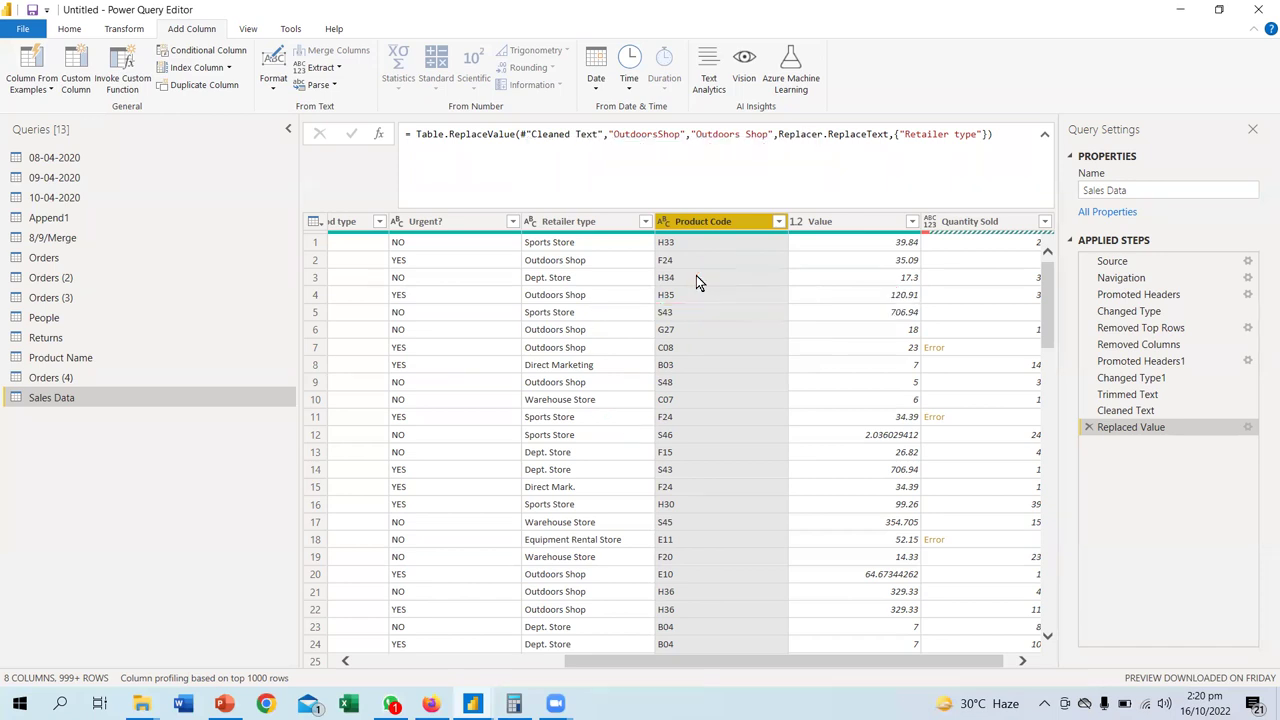
- Add a Length column from Product Code and inspect its step settings without changes
{"action": "left_click", "coordinate": [338, 68]}
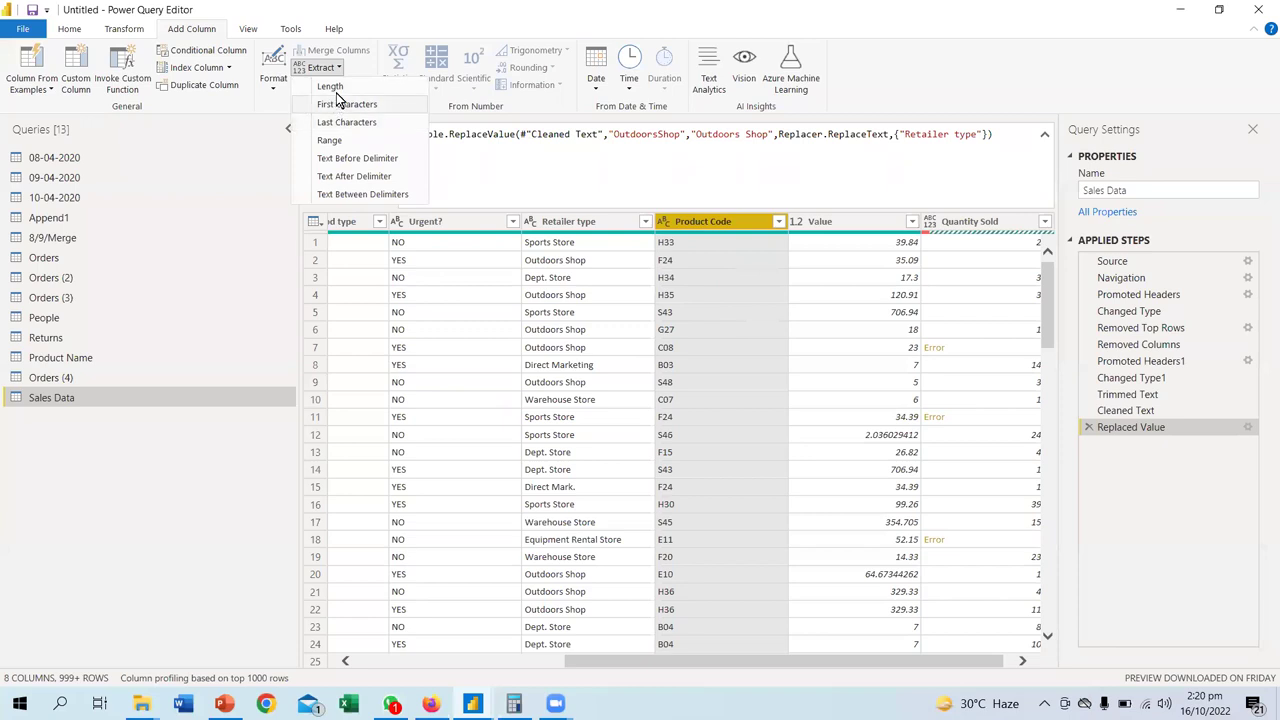
{"action": "left_click", "coordinate": [338, 90]}
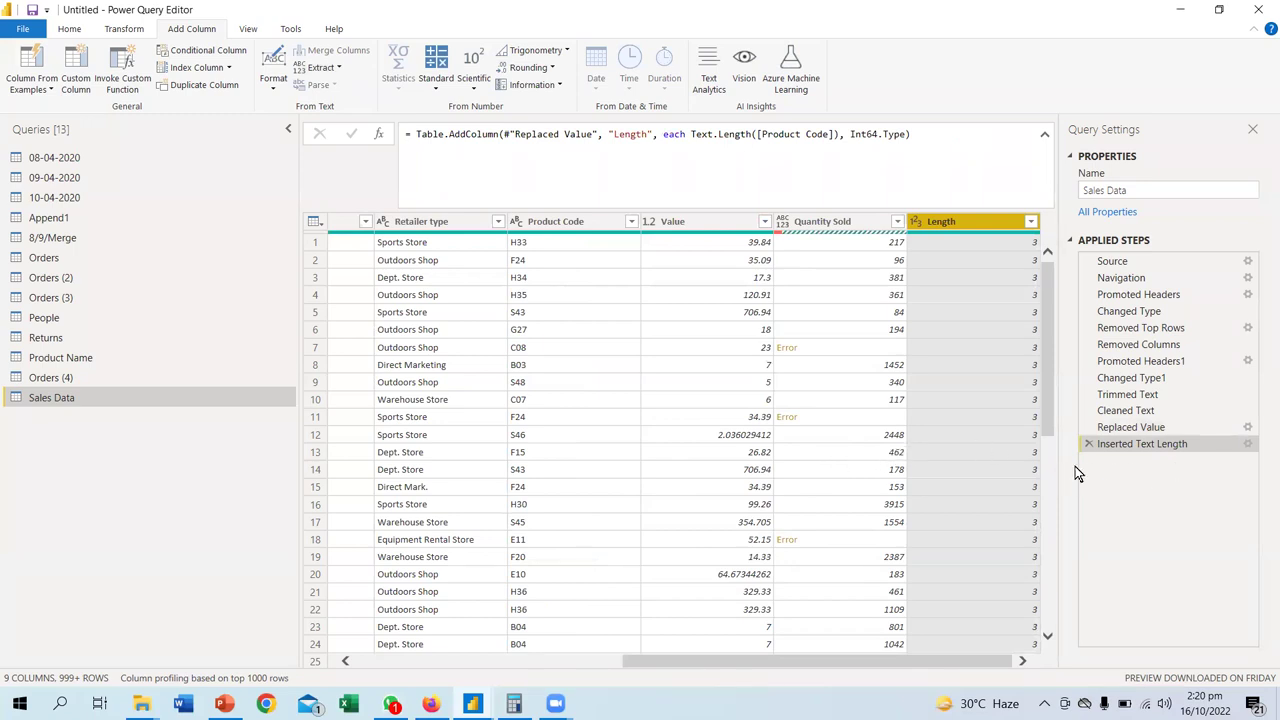
{"action": "left_click", "coordinate": [1247, 446]}
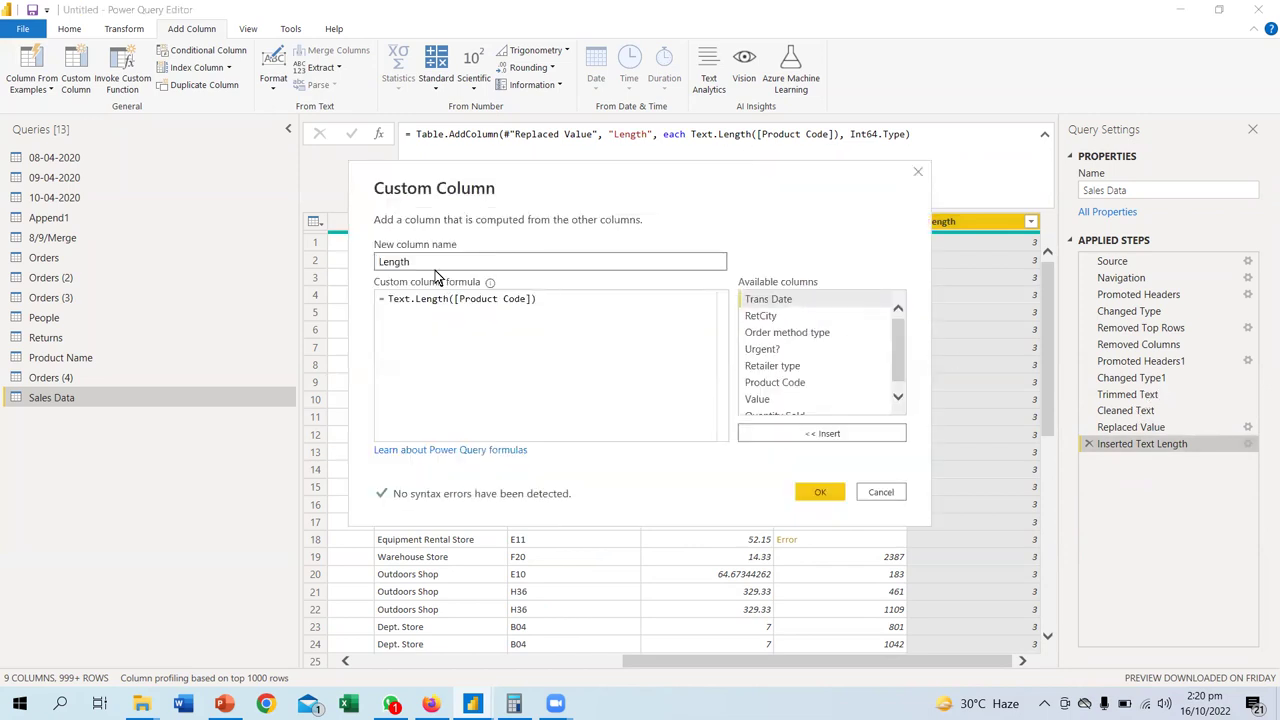
{"action": "left_click", "coordinate": [880, 495]}
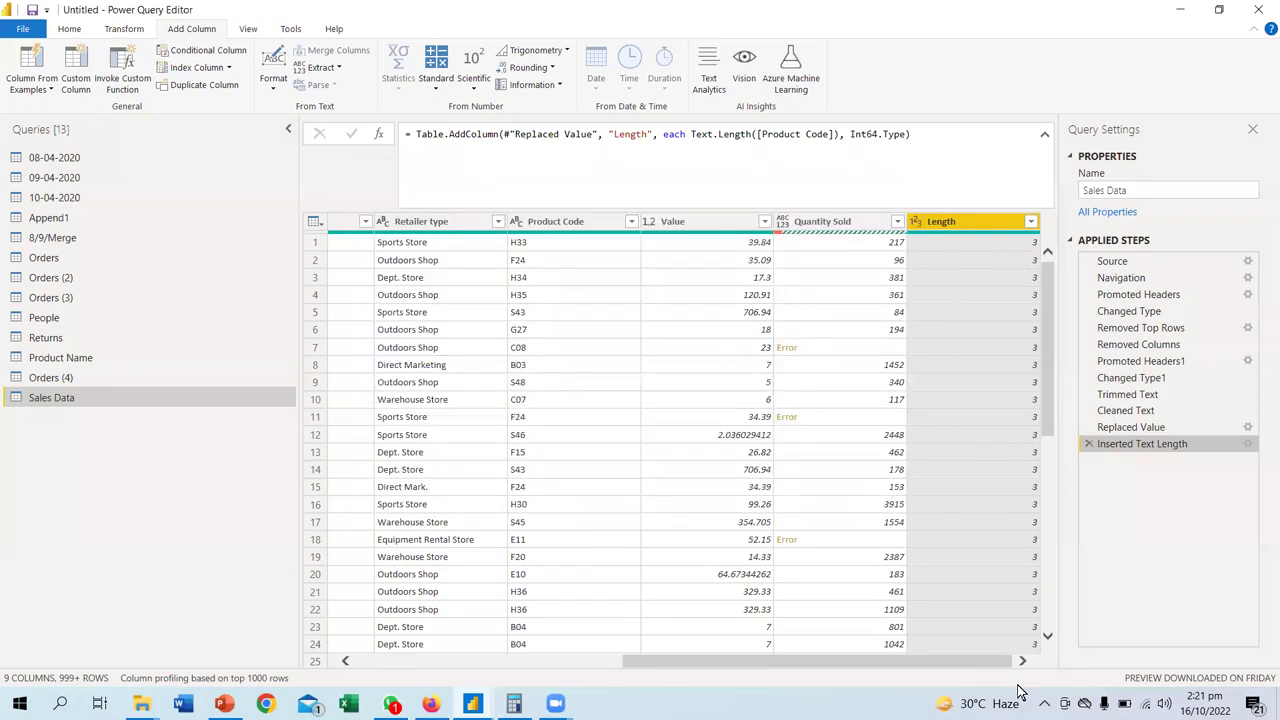
- Check the Length column's filter values, all 3, without applying a filter
{"action": "left_click_drag", "start_coordinate": [980, 665], "coordinate": [940, 664]}
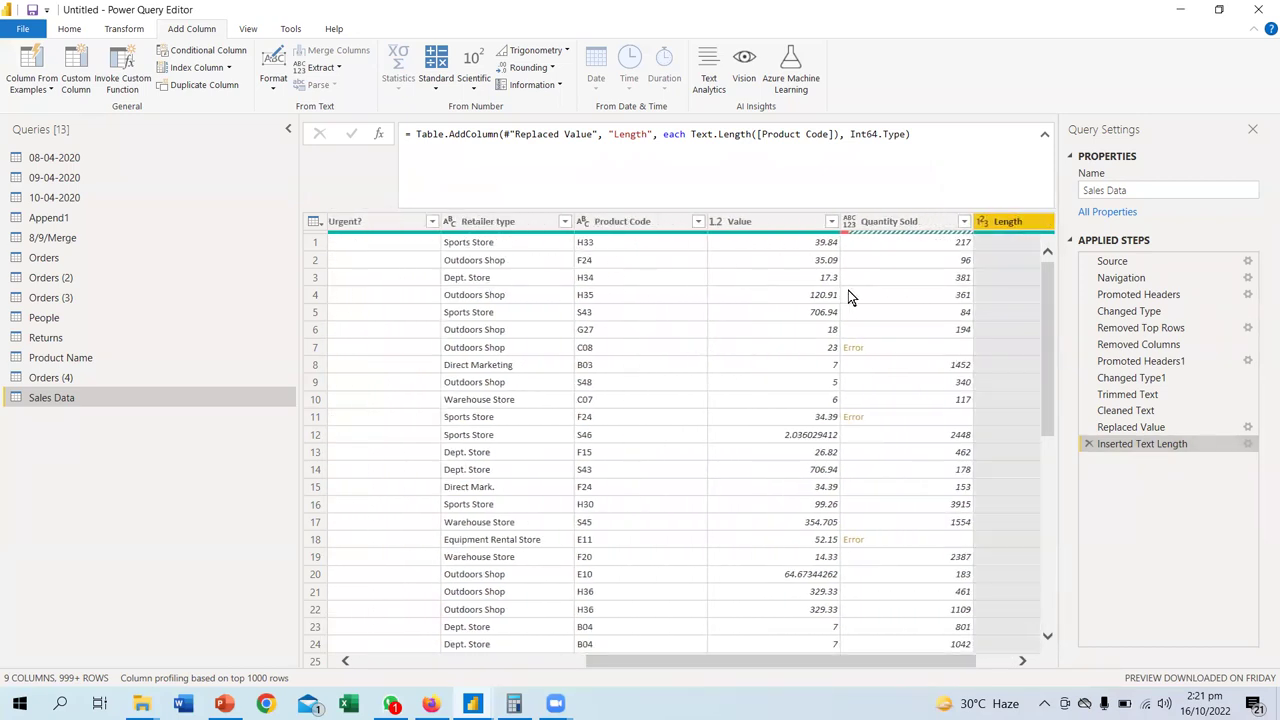
{"action": "left_click_drag", "start_coordinate": [851, 665], "coordinate": [886, 665]}
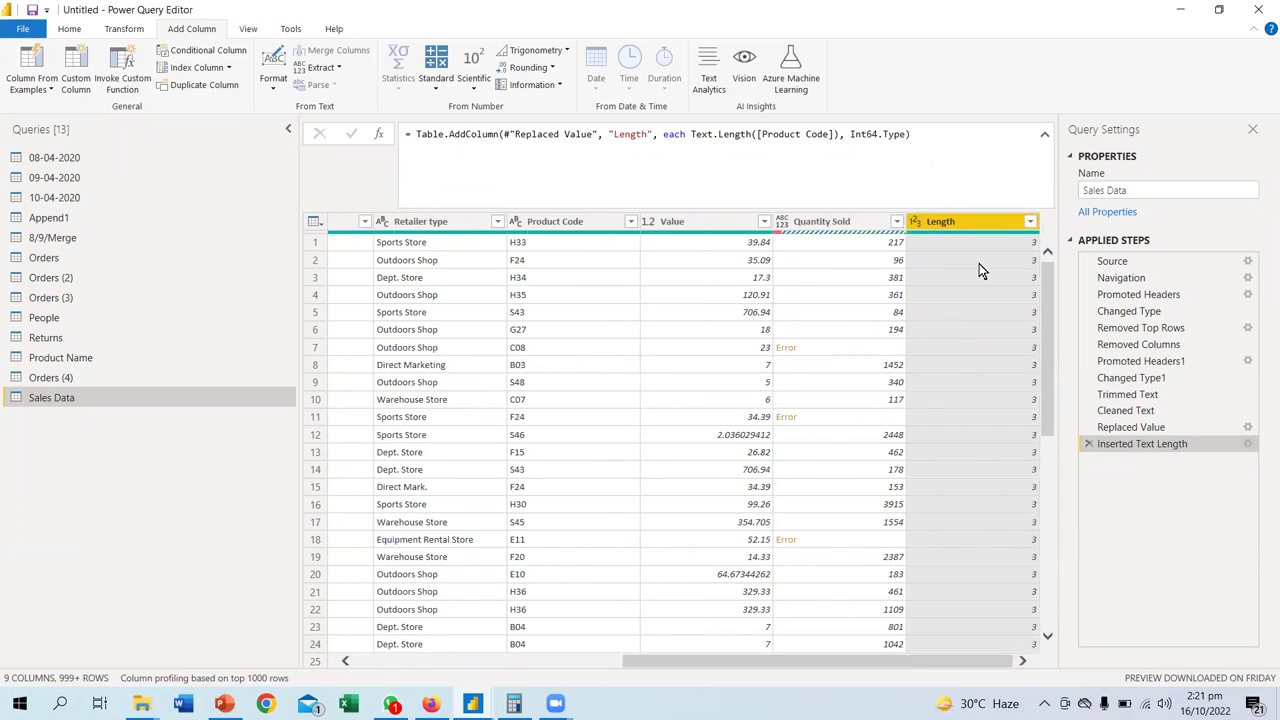
{"action": "left_click", "coordinate": [1030, 221]}
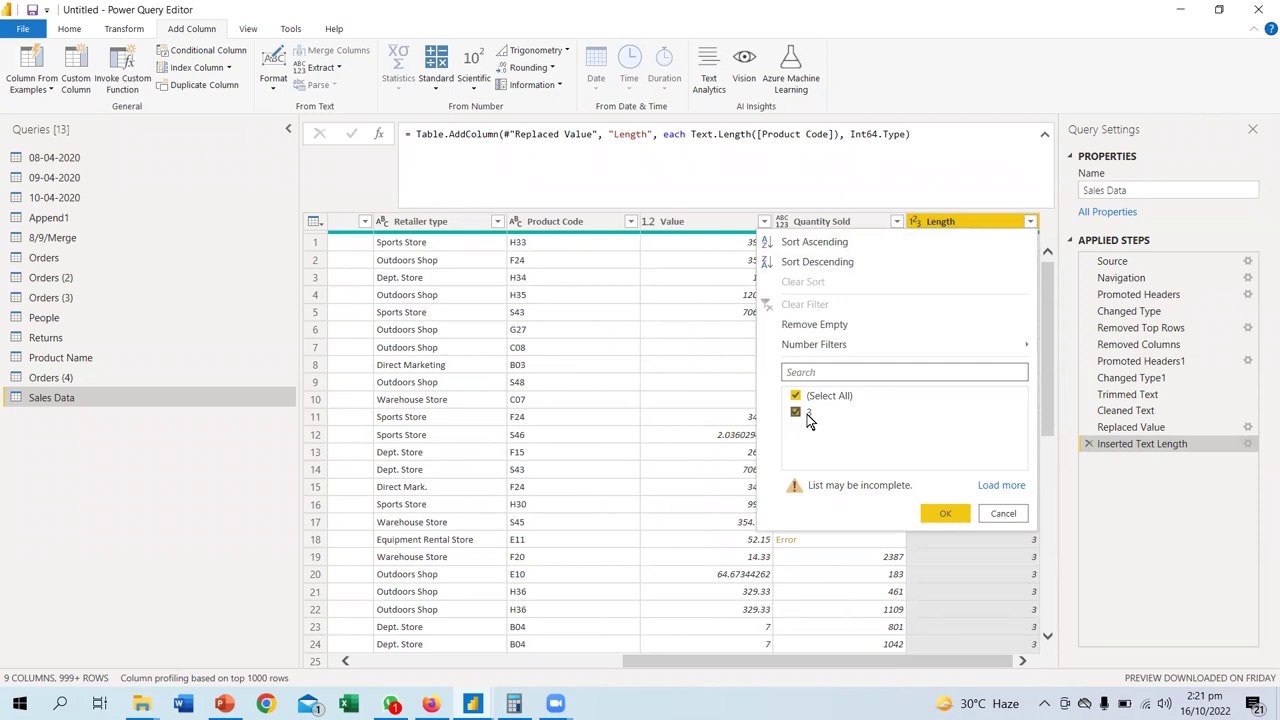
{"action": "left_click", "coordinate": [997, 515]}
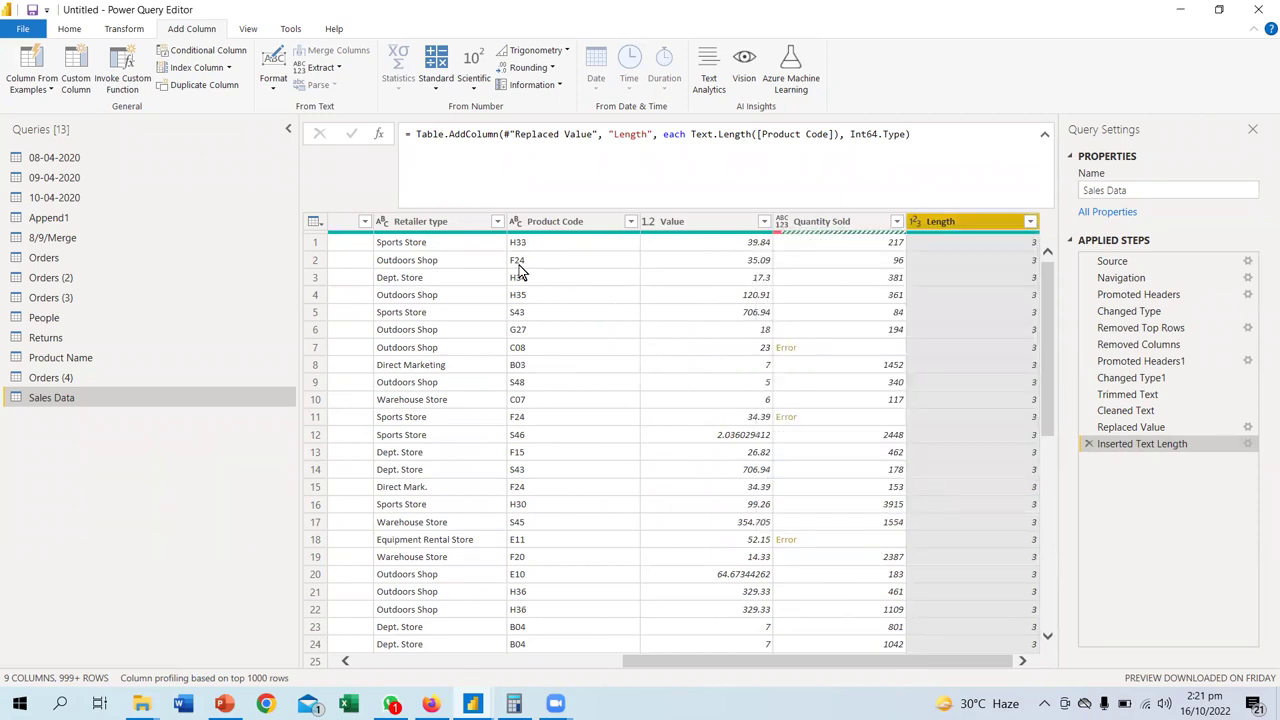
{"action": "left_click", "coordinate": [1031, 222]}
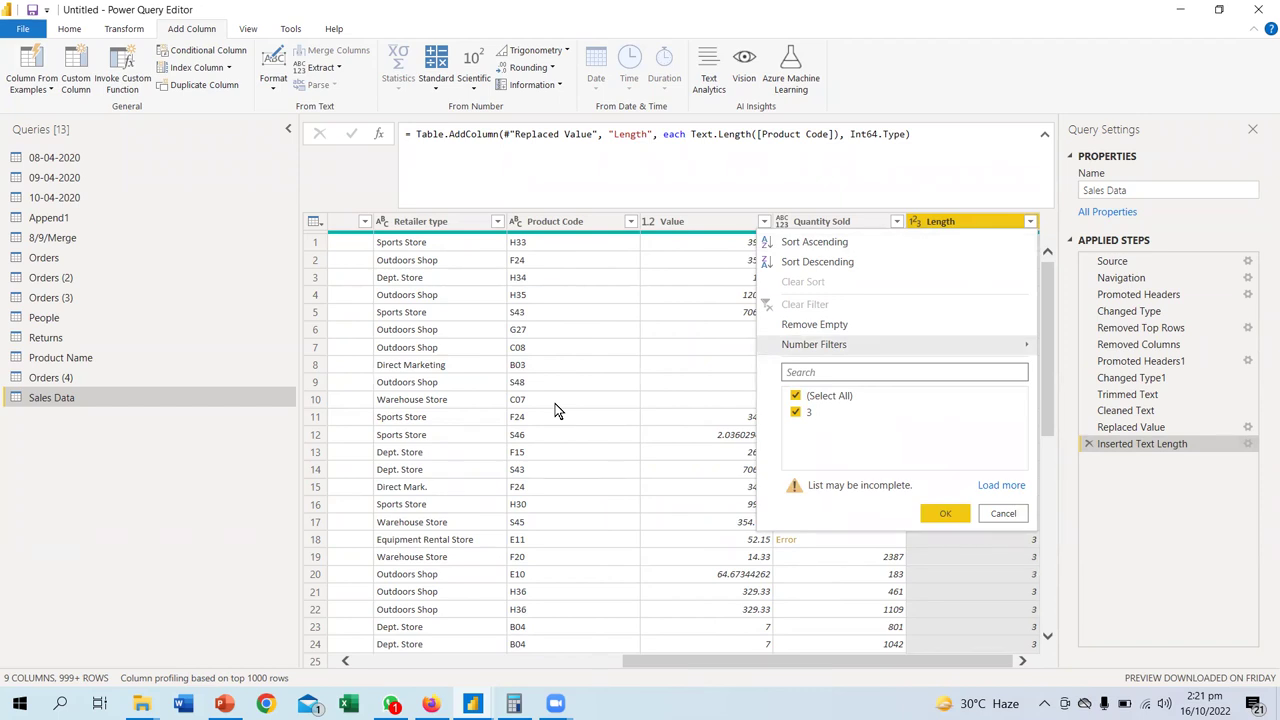
{"action": "left_click", "coordinate": [1002, 513]}
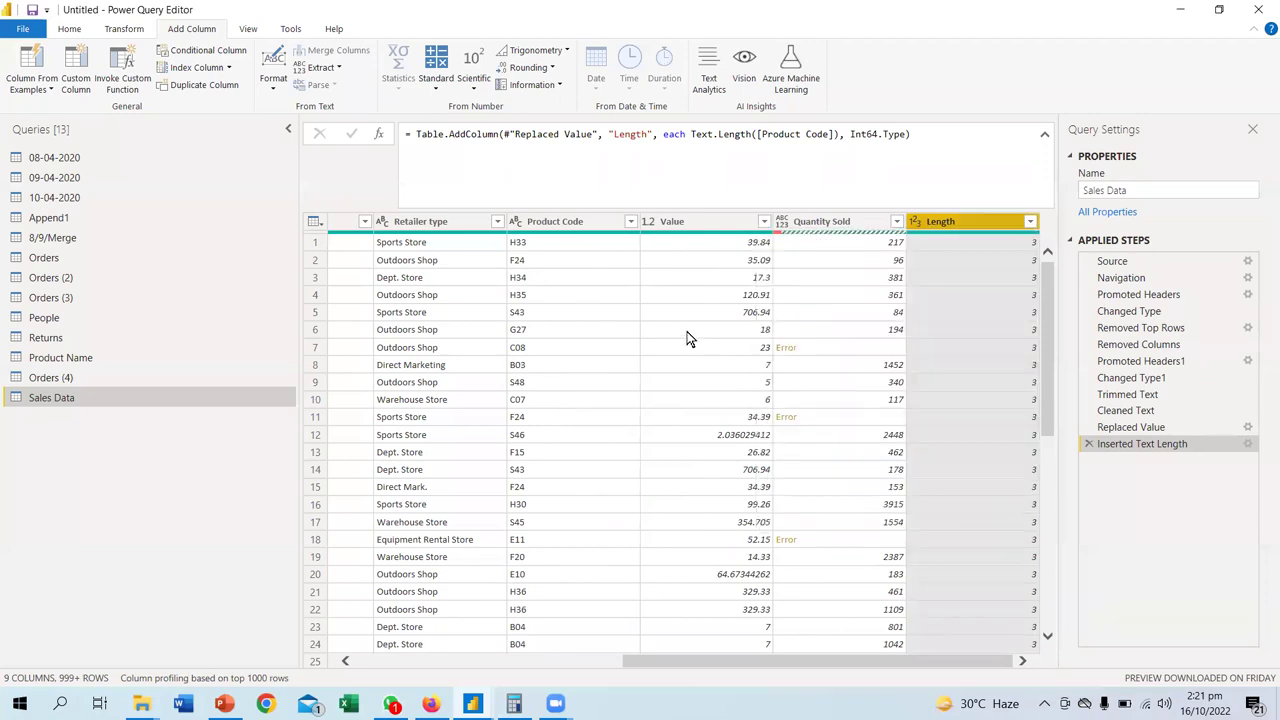
{"action": "left_click", "coordinate": [560, 226]}
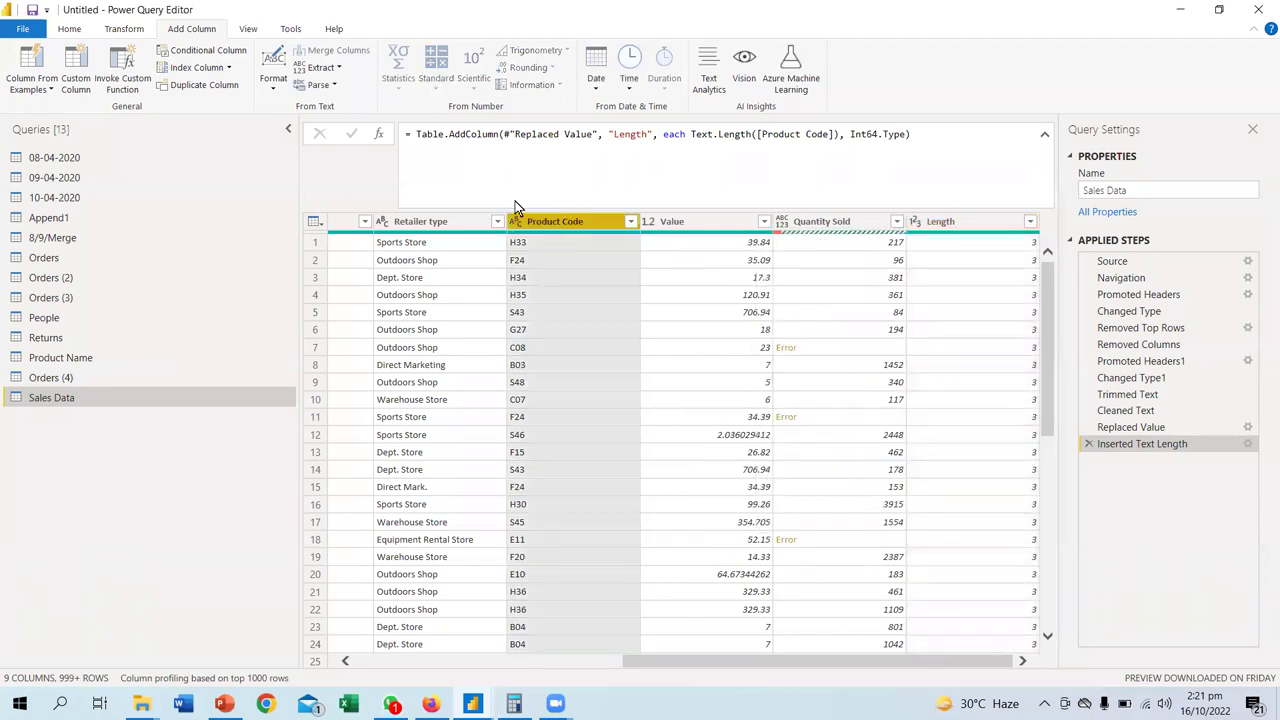
- Extract a Text Range from Product Code with starting index 1 and 2 characters
{"action": "left_click", "coordinate": [340, 70]}
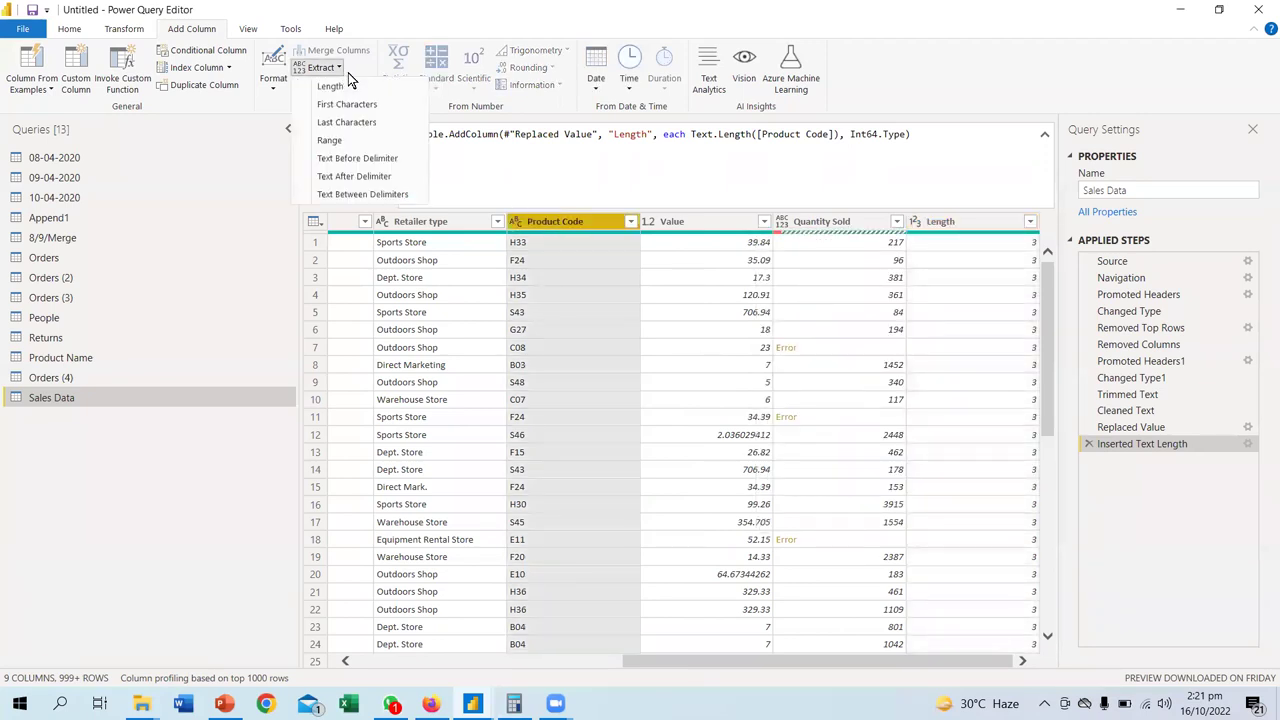
{"action": "left_click", "coordinate": [338, 141]}
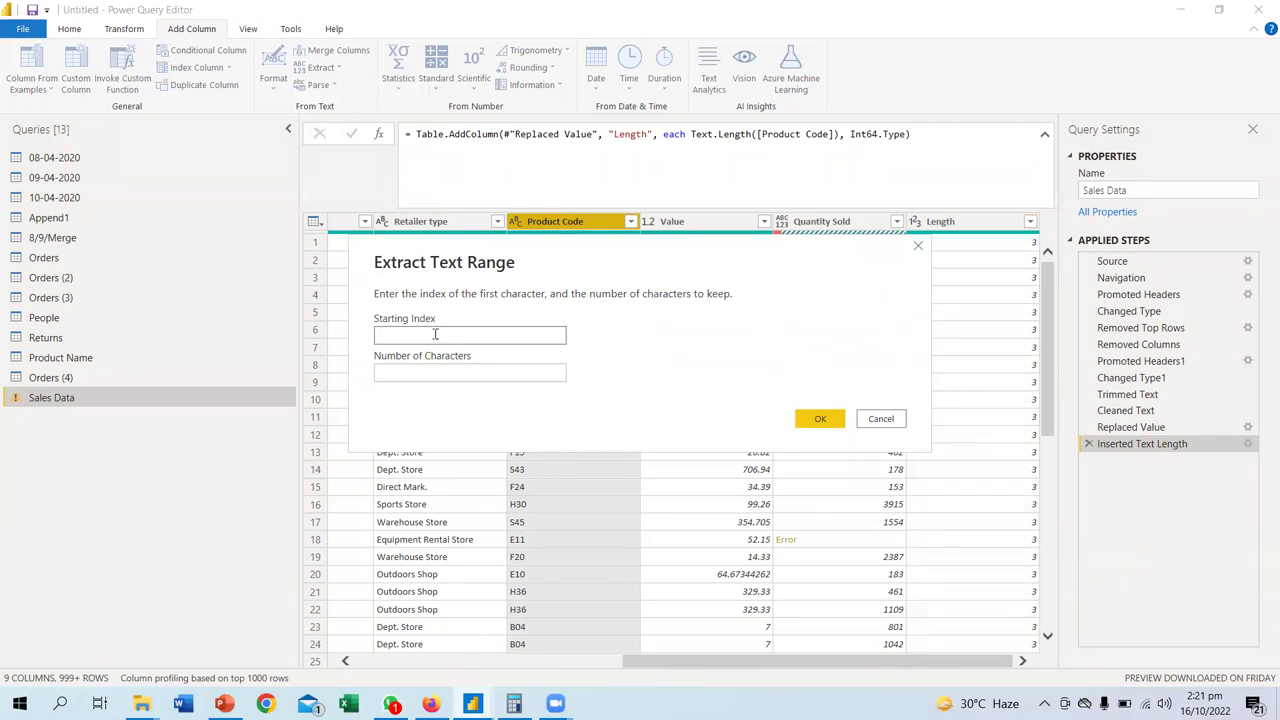
{"action": "type", "text": "1"}
{"action": "left_click", "coordinate": [410, 373]}
{"action": "type", "text": "2"}
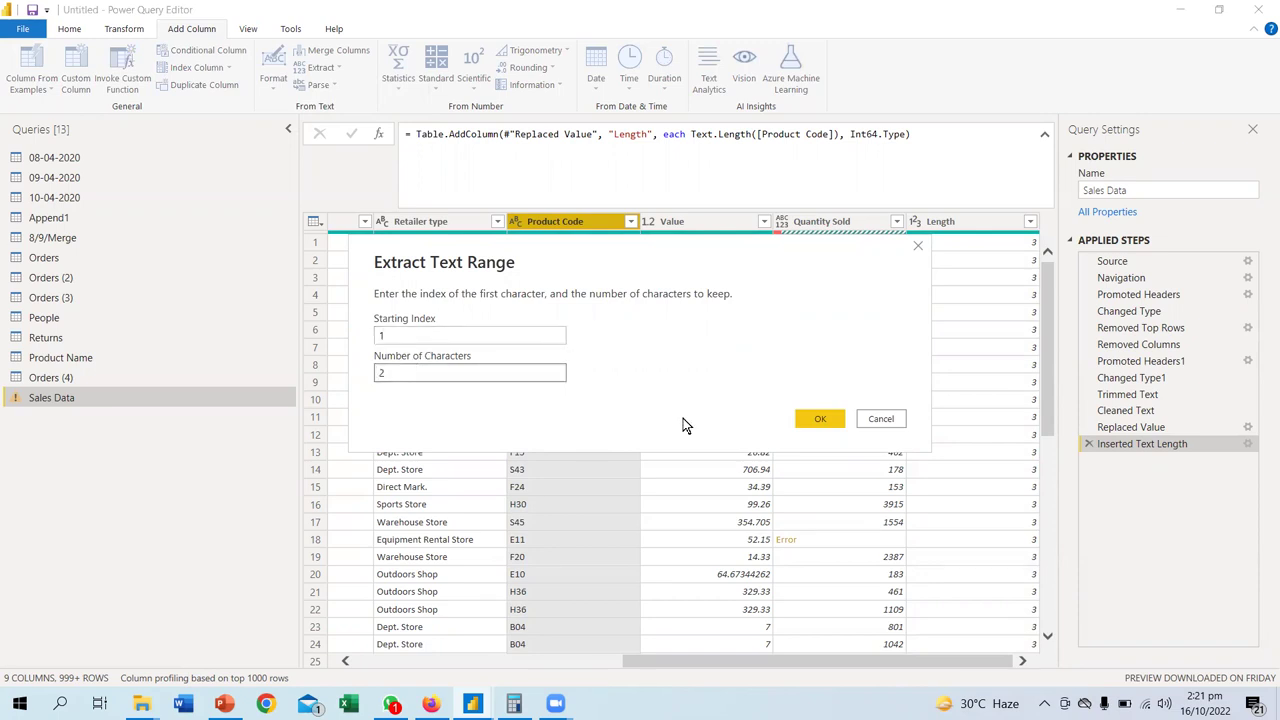
{"action": "left_click", "coordinate": [808, 419]}
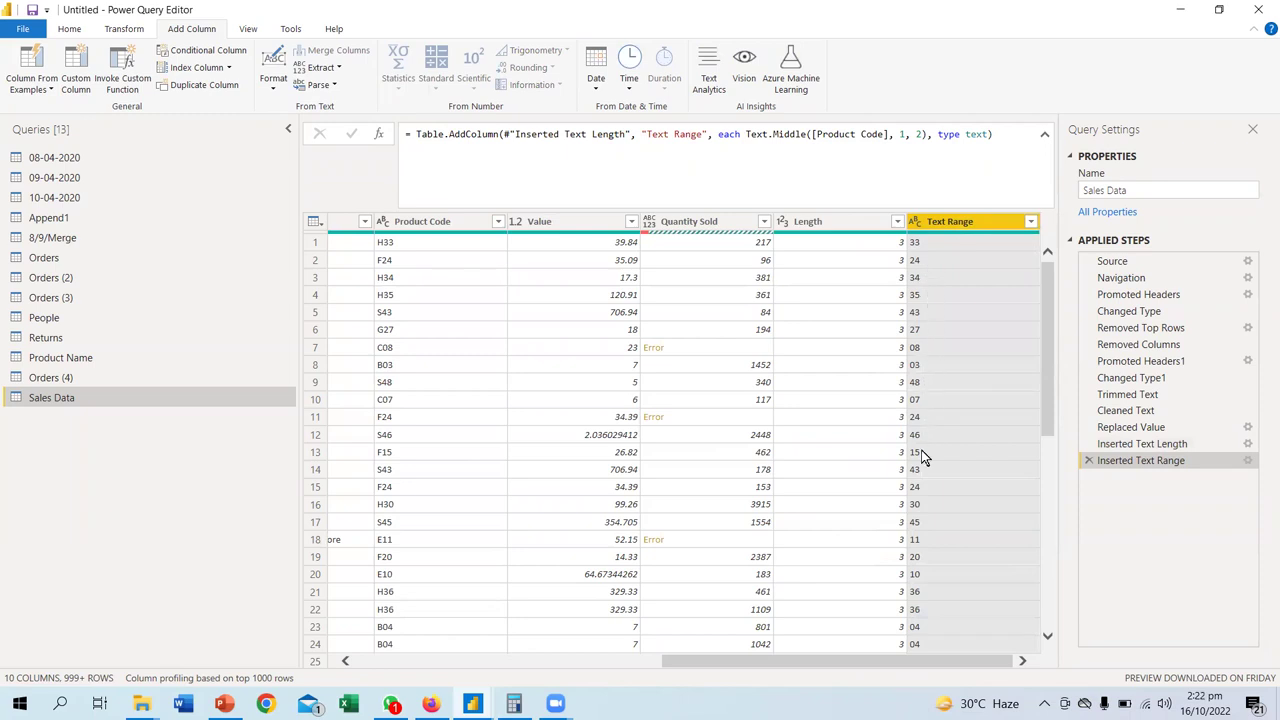
- Review the distinct Text Range values without filtering
{"action": "left_click", "coordinate": [1030, 221]}
{"action": "scroll", "coordinate": [940, 452], "scroll_direction": "down", "scroll_amount": 2}
{"action": "scroll", "coordinate": [940, 452], "scroll_direction": "down", "scroll_amount": 3}
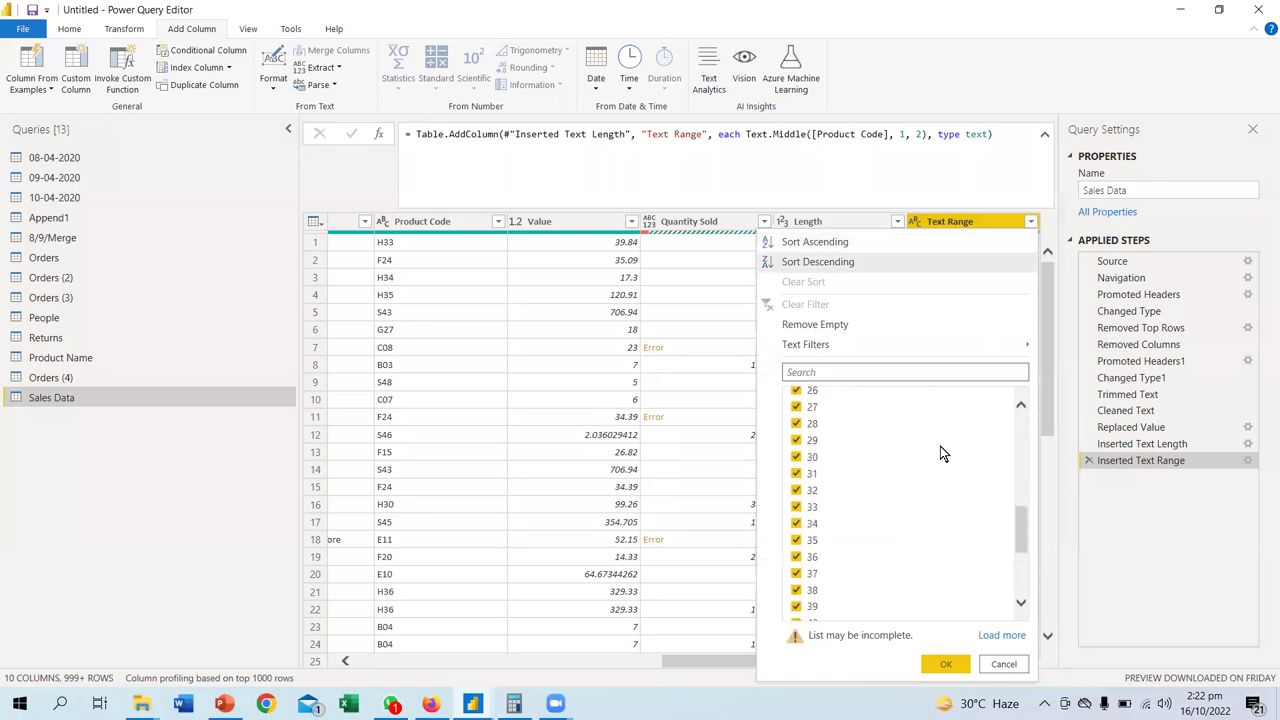
{"action": "scroll", "coordinate": [937, 504], "scroll_direction": "up", "scroll_amount": 5}
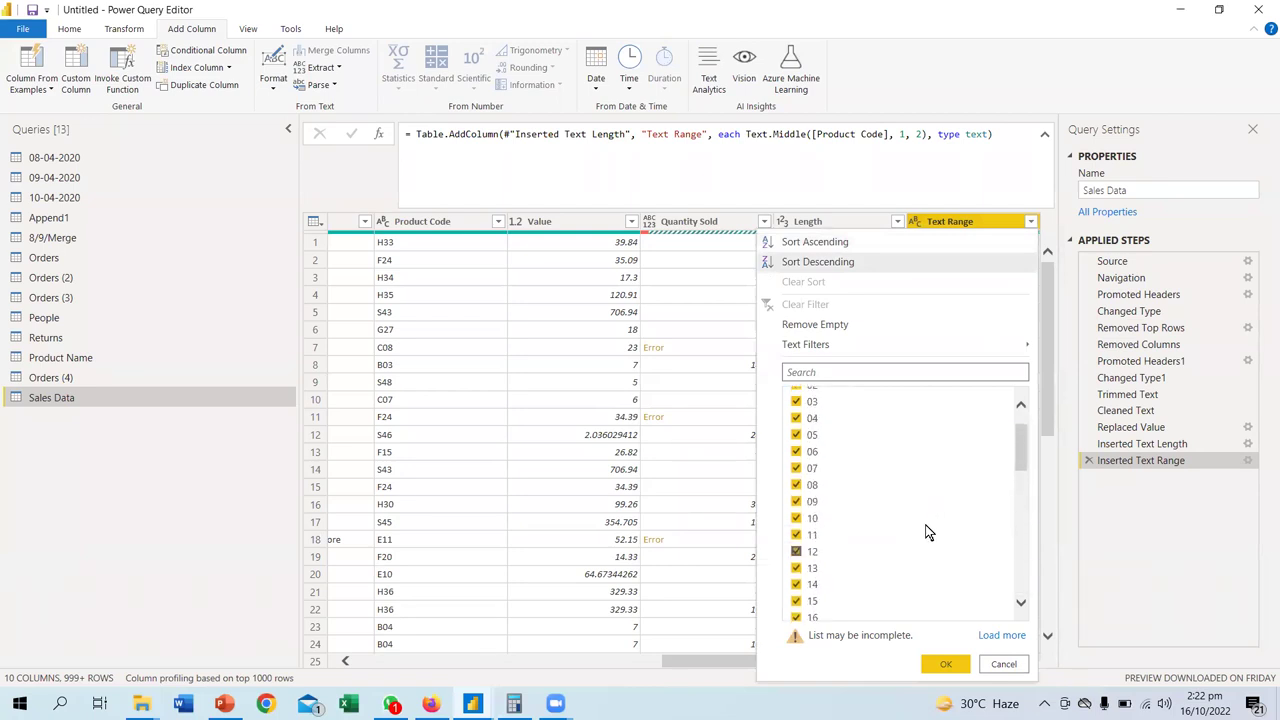
{"action": "left_click", "coordinate": [1003, 665]}
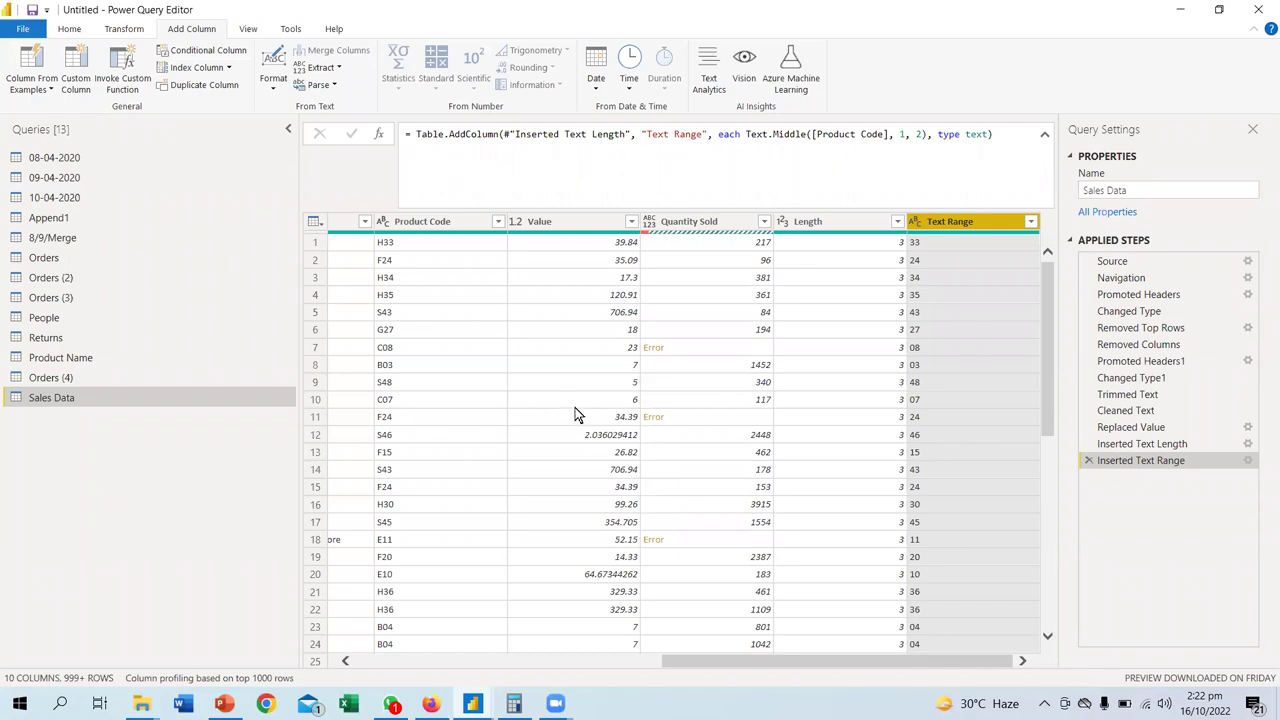
- Change the Inserted Text Range starting index to 0, then recheck its settings unchanged
{"action": "left_click", "coordinate": [1247, 460]}
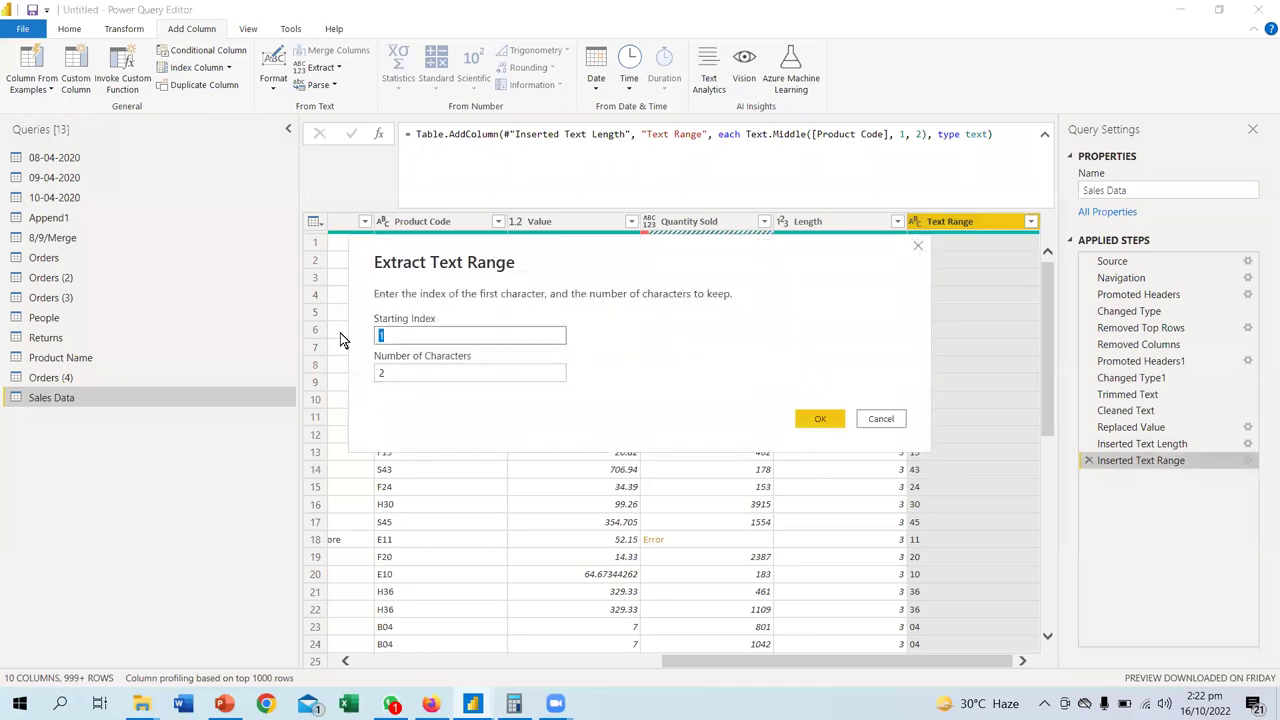
{"action": "type", "text": "0"}
{"action": "left_click", "coordinate": [822, 421]}
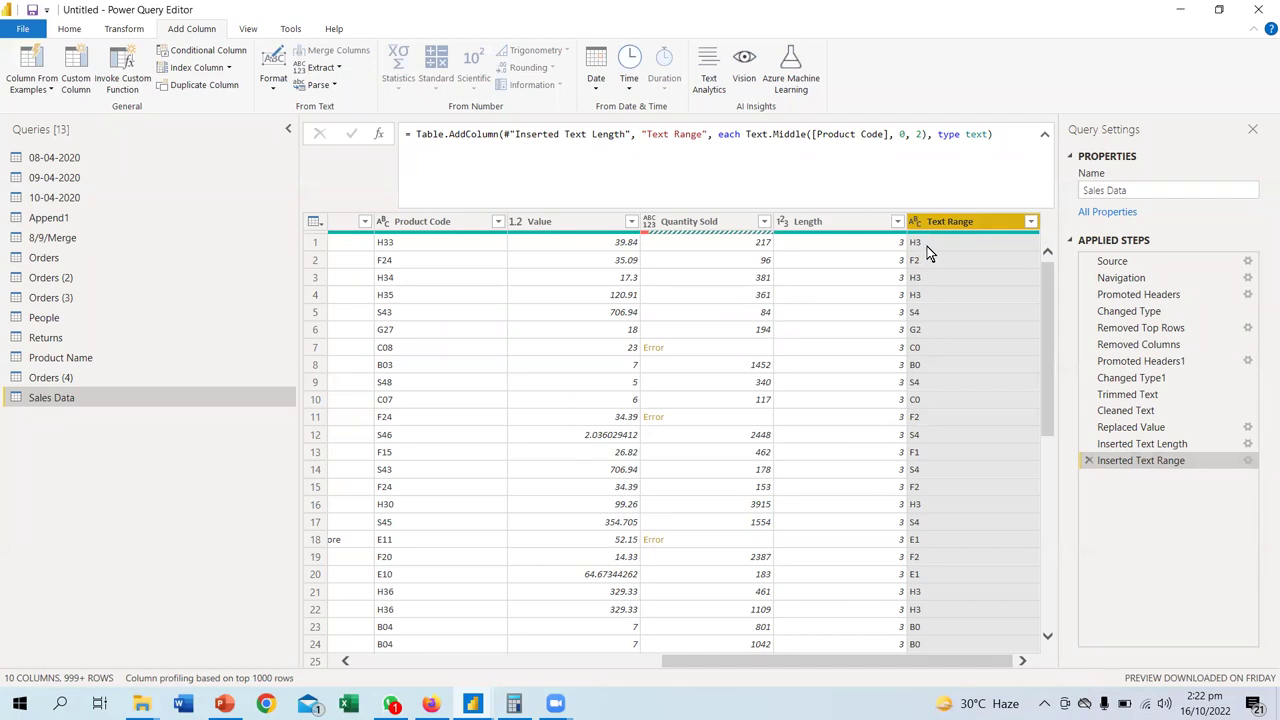
{"action": "left_click", "coordinate": [1247, 460]}
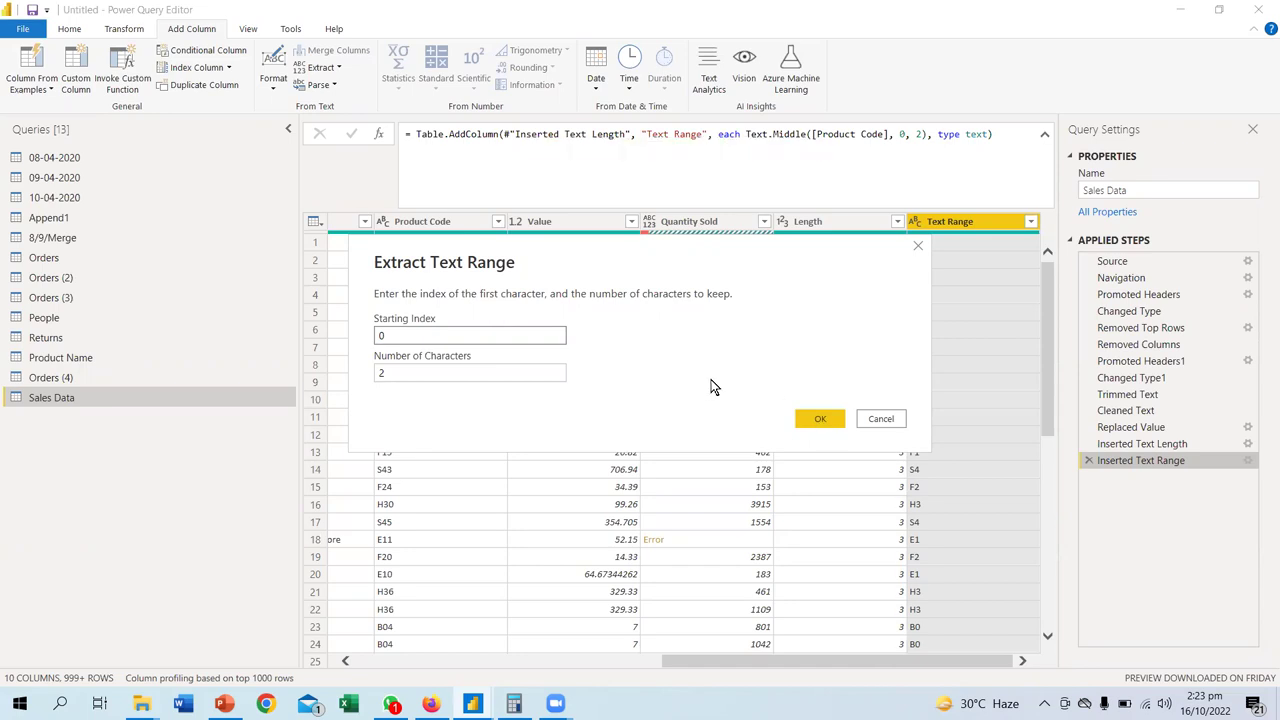
{"action": "left_click", "coordinate": [878, 419]}
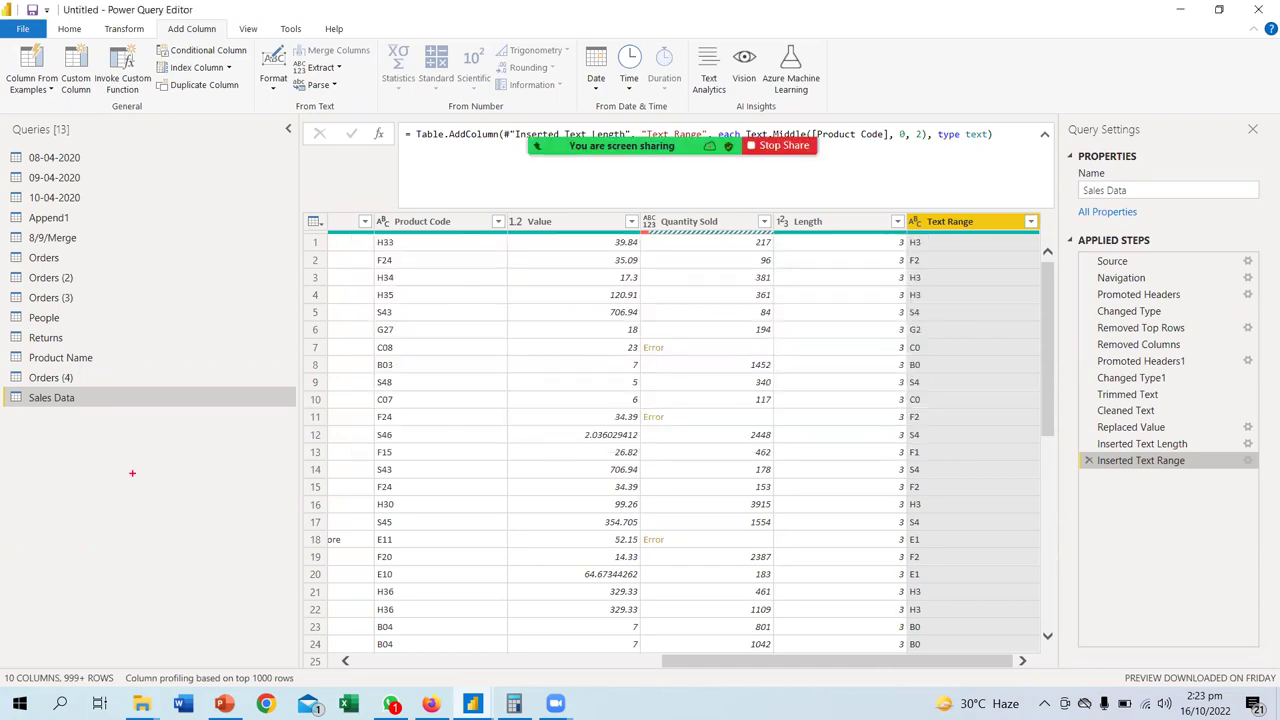
- Sketch an index number line with positions, N characters and -1 using the pen
{"action": "mouse_move", "coordinate": [130, 422]}
{"action": "left_mouse_down"}
{"action": "mouse_move", "coordinate": [146, 457]}
{"action": "mouse_move", "coordinate": [210, 466]}
{"action": "left_mouse_up"}
{"action": "mouse_move", "coordinate": [202, 410]}
{"action": "left_mouse_down"}
{"action": "mouse_move", "coordinate": [211, 452]}
{"action": "mouse_move", "coordinate": [263, 444]}
{"action": "mouse_move", "coordinate": [266, 478]}
{"action": "left_mouse_up"}
{"action": "mouse_move", "coordinate": [249, 413]}
{"action": "left_mouse_down"}
{"action": "mouse_move", "coordinate": [330, 456]}
{"action": "mouse_move", "coordinate": [329, 468]}
{"action": "left_mouse_up"}
{"action": "mouse_move", "coordinate": [318, 410]}
{"action": "left_mouse_down"}
{"action": "mouse_move", "coordinate": [322, 426]}
{"action": "mouse_move", "coordinate": [570, 452]}
{"action": "mouse_move", "coordinate": [550, 466]}
{"action": "left_mouse_up"}
{"action": "mouse_move", "coordinate": [530, 423]}
{"action": "left_mouse_down"}
{"action": "mouse_move", "coordinate": [538, 402]}
{"action": "mouse_move", "coordinate": [566, 418]}
{"action": "mouse_move", "coordinate": [568, 388]}
{"action": "left_mouse_up"}
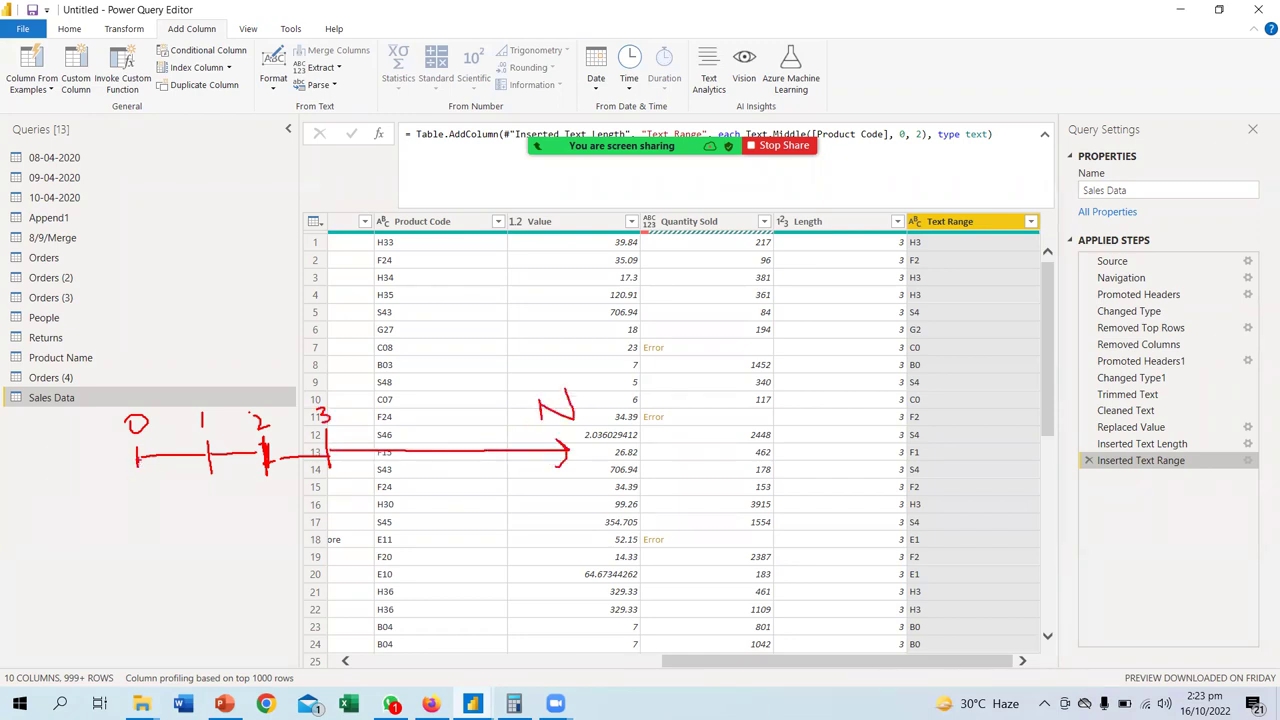
{"action": "mouse_move", "coordinate": [132, 460]}
{"action": "left_mouse_down"}
{"action": "mouse_move", "coordinate": [55, 460]}
{"action": "mouse_move", "coordinate": [55, 483]}
{"action": "left_mouse_up"}
{"action": "left_click_drag", "start_coordinate": [44, 435], "coordinate": [62, 434]}
{"action": "mouse_move", "coordinate": [58, 425]}
{"action": "left_mouse_down"}
{"action": "mouse_move", "coordinate": [64, 438]}
{"action": "mouse_move", "coordinate": [44, 461]}
{"action": "mouse_move", "coordinate": [16, 461]}
{"action": "mouse_move", "coordinate": [10, 441]}
{"action": "mouse_move", "coordinate": [25, 446]}
{"action": "mouse_move", "coordinate": [16, 488]}
{"action": "left_mouse_up"}
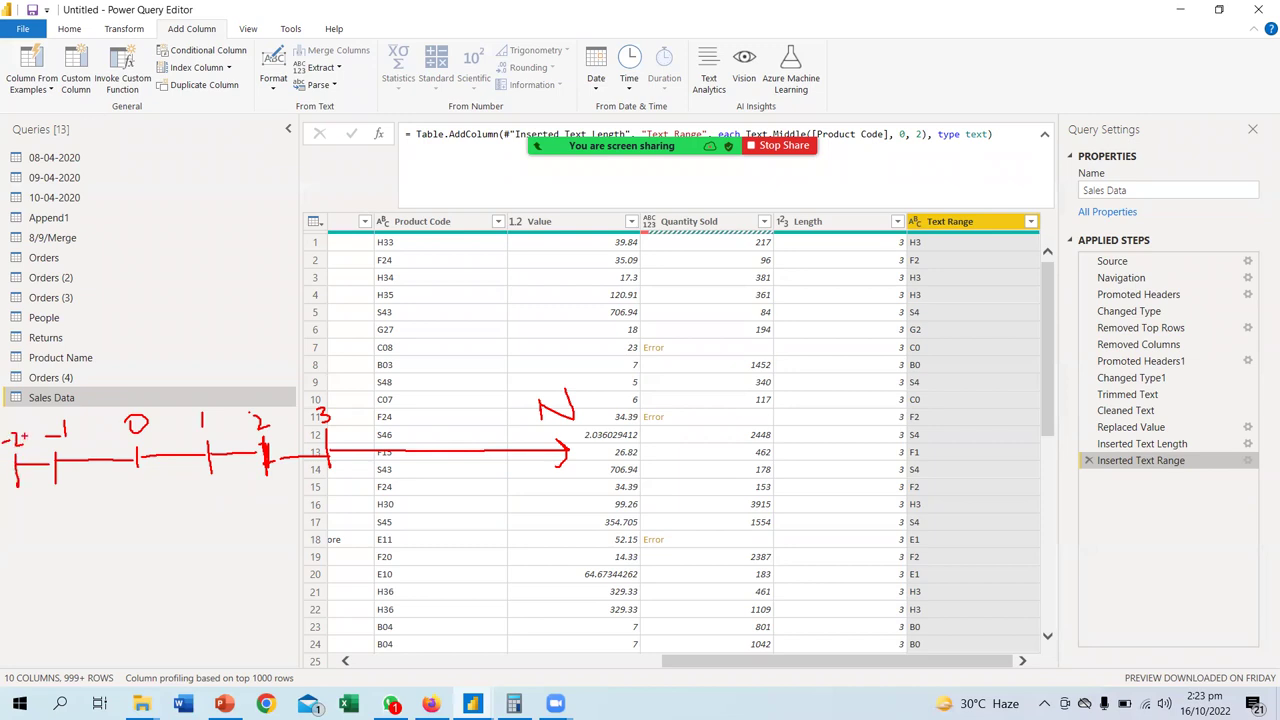
- Sketch a string of character cells numbered 0–5, mark the kept range, and switch to Firefox
{"action": "left_click_drag", "start_coordinate": [66, 526], "coordinate": [70, 570]}
{"action": "mouse_move", "coordinate": [66, 524]}
{"action": "left_mouse_down"}
{"action": "mouse_move", "coordinate": [276, 525]}
{"action": "mouse_move", "coordinate": [350, 558]}
{"action": "mouse_move", "coordinate": [353, 578]}
{"action": "mouse_move", "coordinate": [70, 574]}
{"action": "mouse_move", "coordinate": [104, 538]}
{"action": "mouse_move", "coordinate": [105, 566]}
{"action": "left_mouse_up"}
{"action": "left_click_drag", "start_coordinate": [144, 524], "coordinate": [147, 571]}
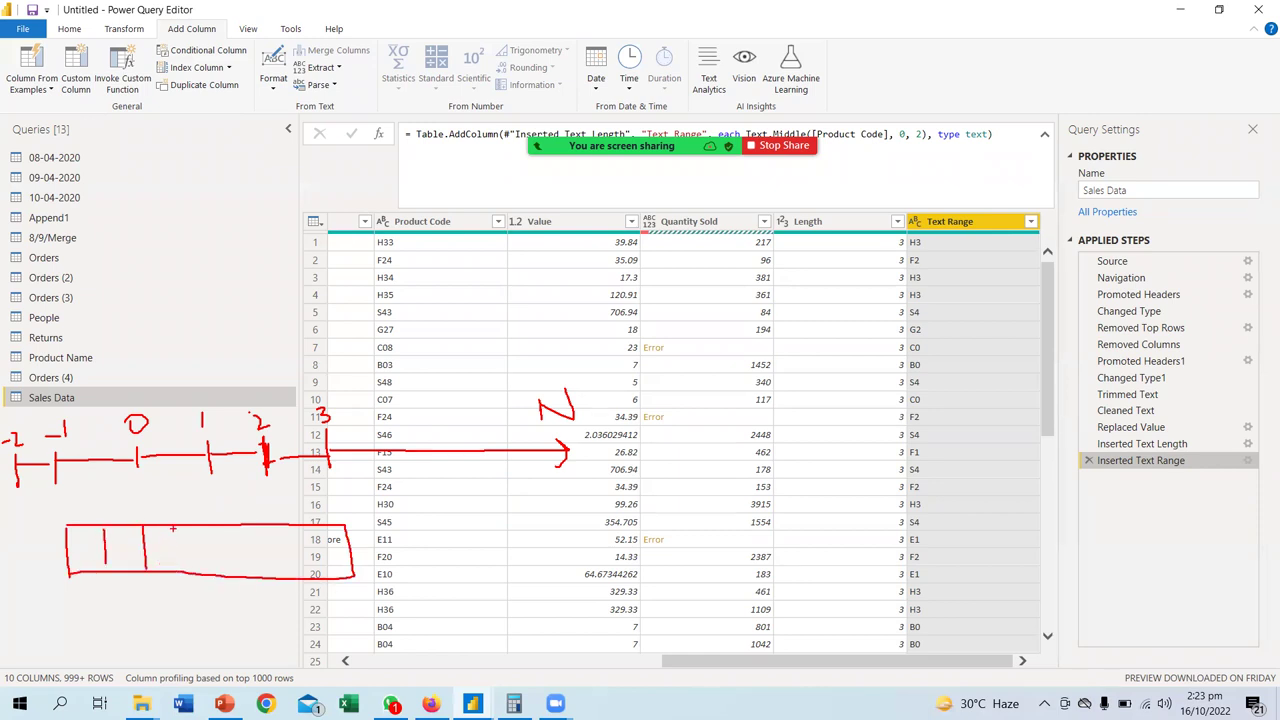
{"action": "left_click_drag", "start_coordinate": [177, 525], "coordinate": [181, 566]}
{"action": "left_click_drag", "start_coordinate": [218, 524], "coordinate": [219, 571]}
{"action": "left_click_drag", "start_coordinate": [255, 527], "coordinate": [261, 575]}
{"action": "left_click_drag", "start_coordinate": [296, 529], "coordinate": [300, 577]}
{"action": "mouse_move", "coordinate": [86, 511]}
{"action": "left_mouse_down"}
{"action": "mouse_move", "coordinate": [88, 500]}
{"action": "mouse_move", "coordinate": [86, 513]}
{"action": "mouse_move", "coordinate": [166, 515]}
{"action": "left_mouse_up"}
{"action": "mouse_move", "coordinate": [187, 500]}
{"action": "left_mouse_down"}
{"action": "mouse_move", "coordinate": [194, 518]}
{"action": "mouse_move", "coordinate": [280, 511]}
{"action": "mouse_move", "coordinate": [276, 522]}
{"action": "left_mouse_up"}
{"action": "left_click_drag", "start_coordinate": [315, 482], "coordinate": [314, 510]}
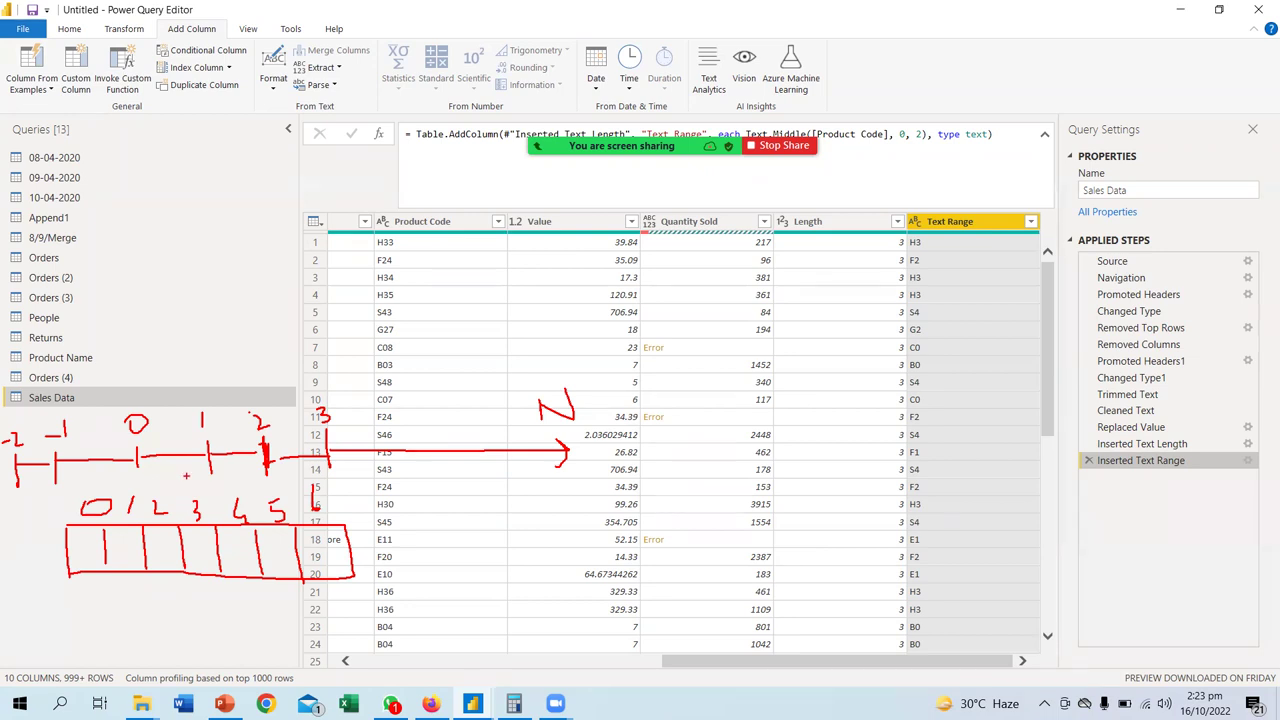
{"action": "mouse_move", "coordinate": [186, 379]}
{"action": "left_mouse_down"}
{"action": "mouse_move", "coordinate": [497, 376]}
{"action": "mouse_move", "coordinate": [480, 361]}
{"action": "mouse_move", "coordinate": [450, 410]}
{"action": "left_mouse_up"}
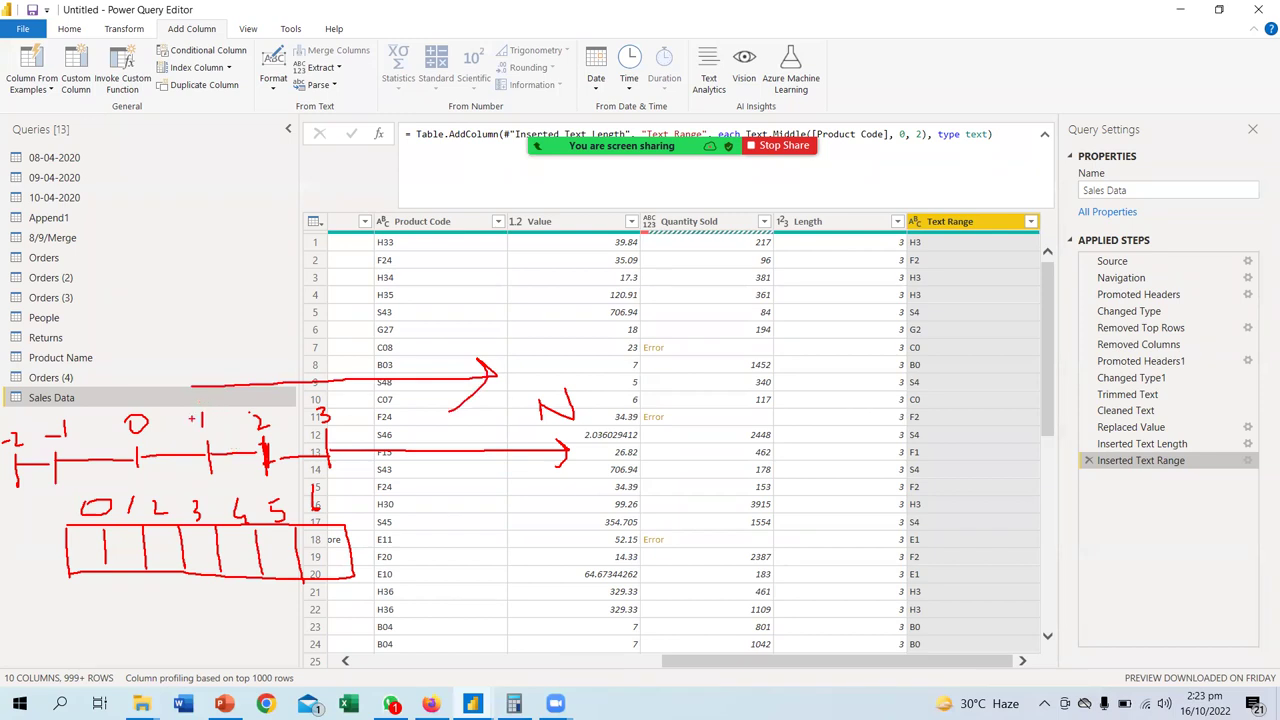
{"action": "mouse_move", "coordinate": [147, 497]}
{"action": "left_mouse_down"}
{"action": "mouse_move", "coordinate": [157, 503]}
{"action": "mouse_move", "coordinate": [140, 542]}
{"action": "mouse_move", "coordinate": [142, 594]}
{"action": "mouse_move", "coordinate": [306, 590]}
{"action": "mouse_move", "coordinate": [300, 500]}
{"action": "mouse_move", "coordinate": [128, 489]}
{"action": "left_mouse_up"}
{"action": "mouse_move", "coordinate": [170, 384]}
{"action": "left_mouse_down"}
{"action": "mouse_move", "coordinate": [8, 399]}
{"action": "mouse_move", "coordinate": [22, 387]}
{"action": "mouse_move", "coordinate": [48, 411]}
{"action": "left_mouse_up"}
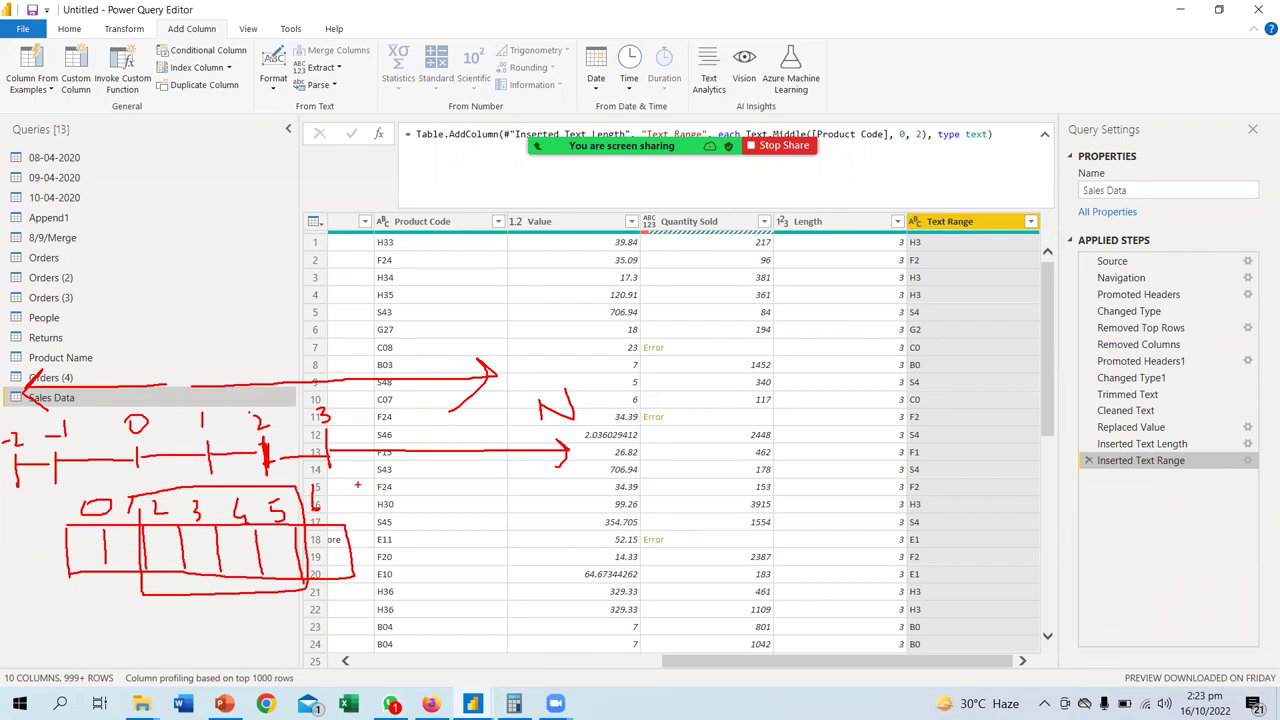
{"action": "mouse_move", "coordinate": [375, 476]}
{"action": "left_mouse_down"}
{"action": "mouse_move", "coordinate": [140, 481]}
{"action": "mouse_move", "coordinate": [172, 490]}
{"action": "left_mouse_up"}
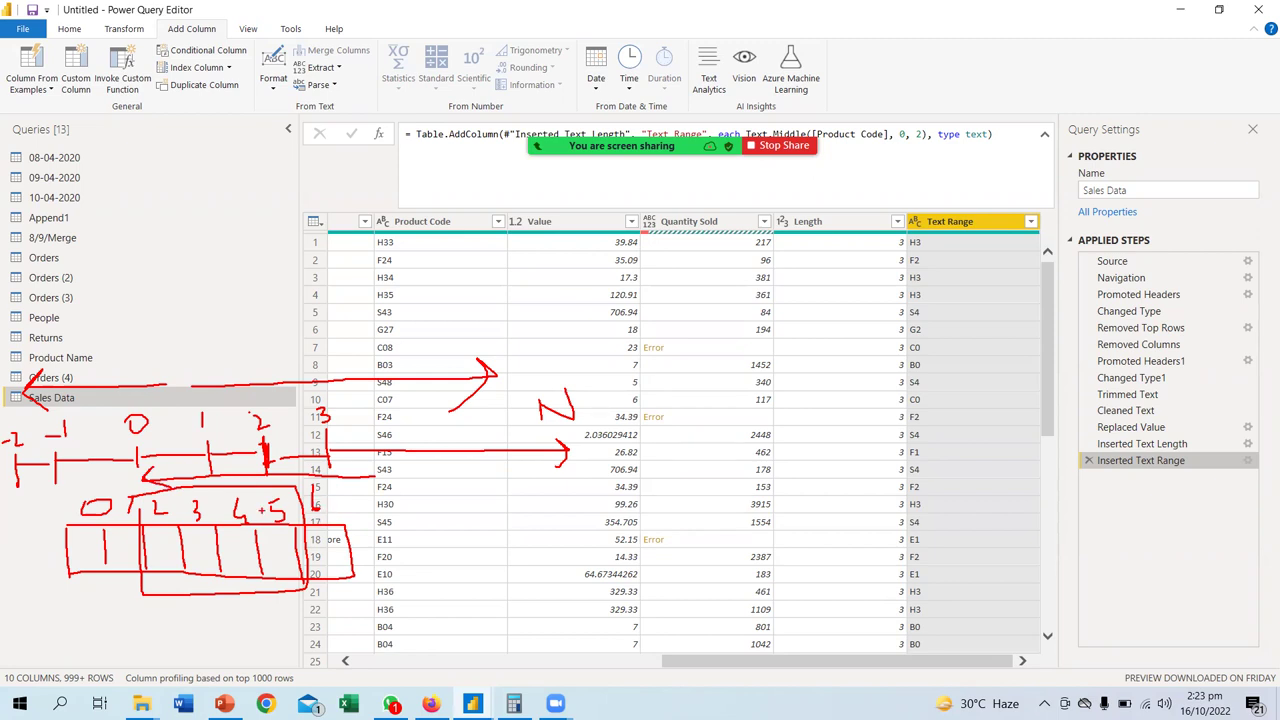
{"action": "mouse_move", "coordinate": [282, 474]}
{"action": "left_mouse_down"}
{"action": "mouse_move", "coordinate": [306, 605]}
{"action": "mouse_move", "coordinate": [156, 614]}
{"action": "mouse_move", "coordinate": [134, 490]}
{"action": "mouse_move", "coordinate": [280, 479]}
{"action": "left_mouse_up"}
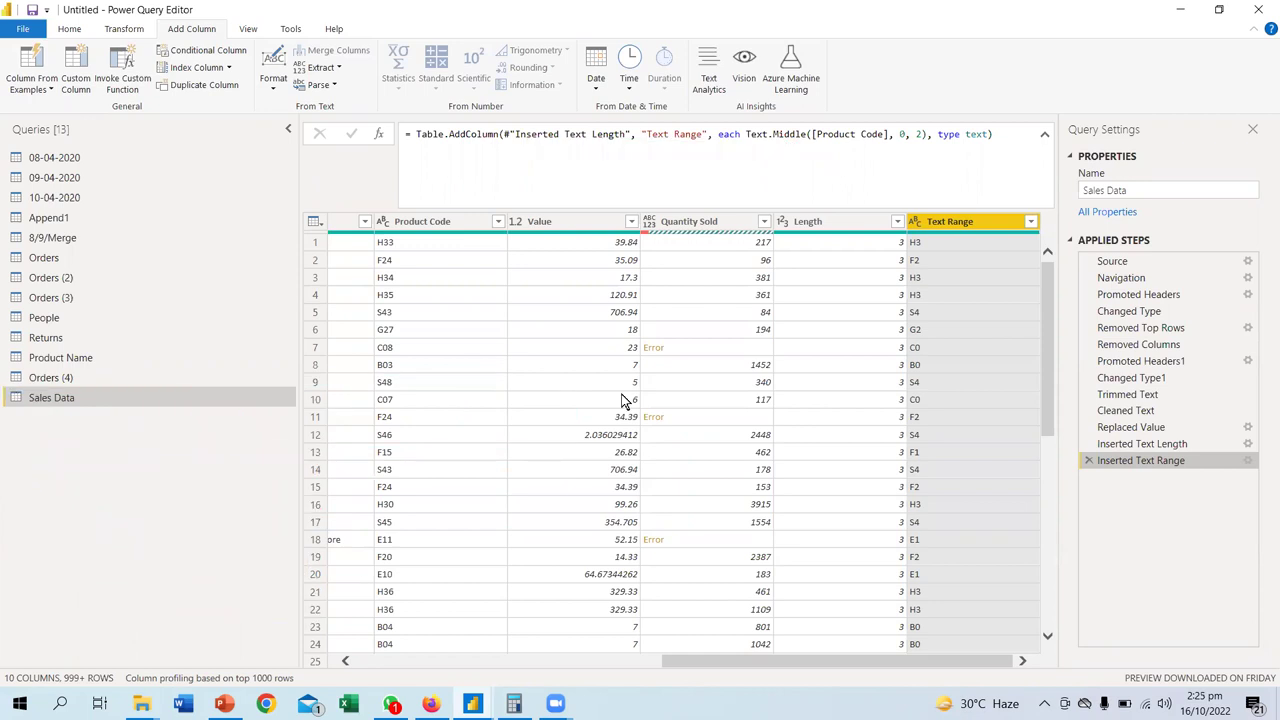
{"action": "left_click", "coordinate": [430, 703]}
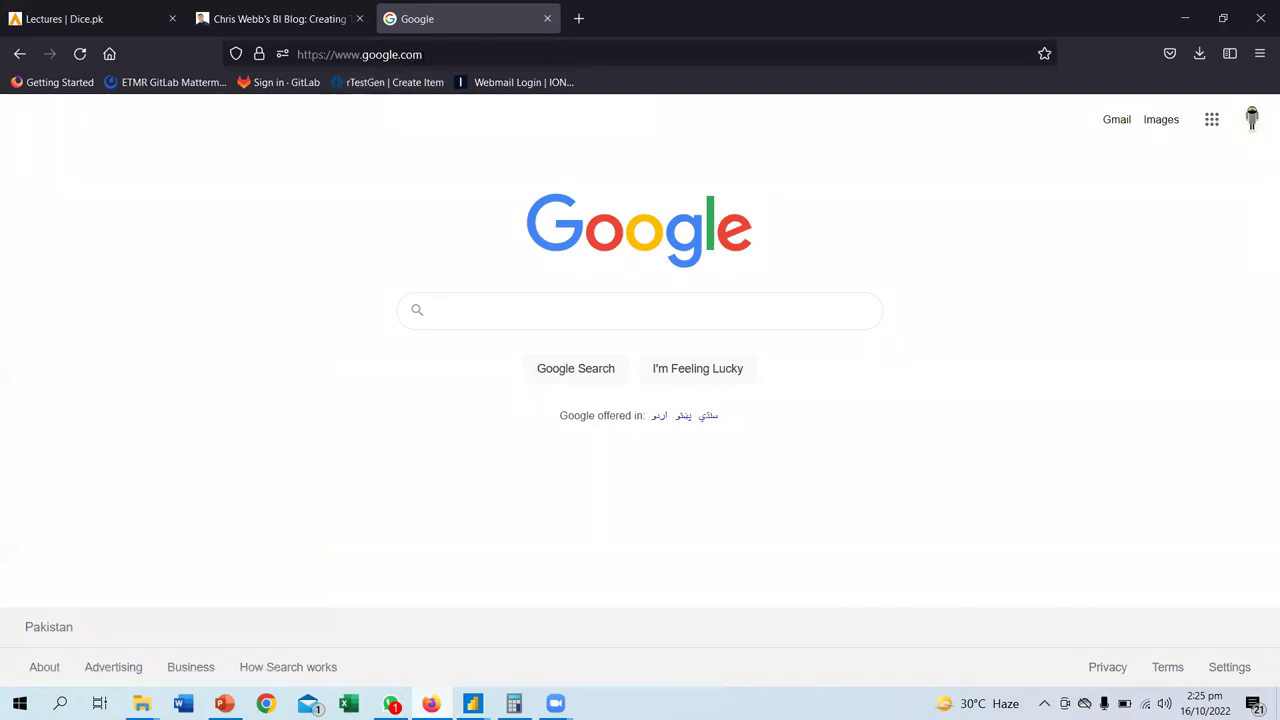
- Go to the rAssess site from the address bar suggestion for 'ra'
{"action": "left_click", "coordinate": [427, 55]}
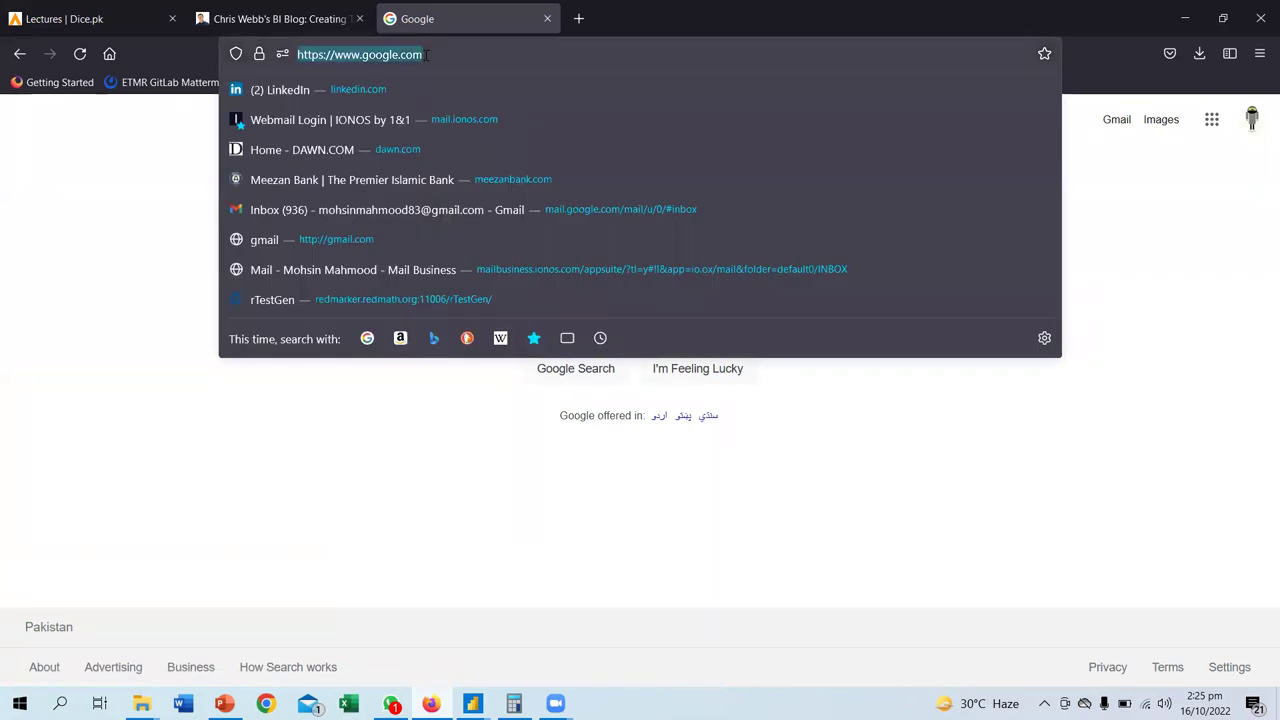
{"action": "left_click", "coordinate": [150, 178]}
{"action": "left_click", "coordinate": [427, 55]}
{"action": "type", "text": "ra"}
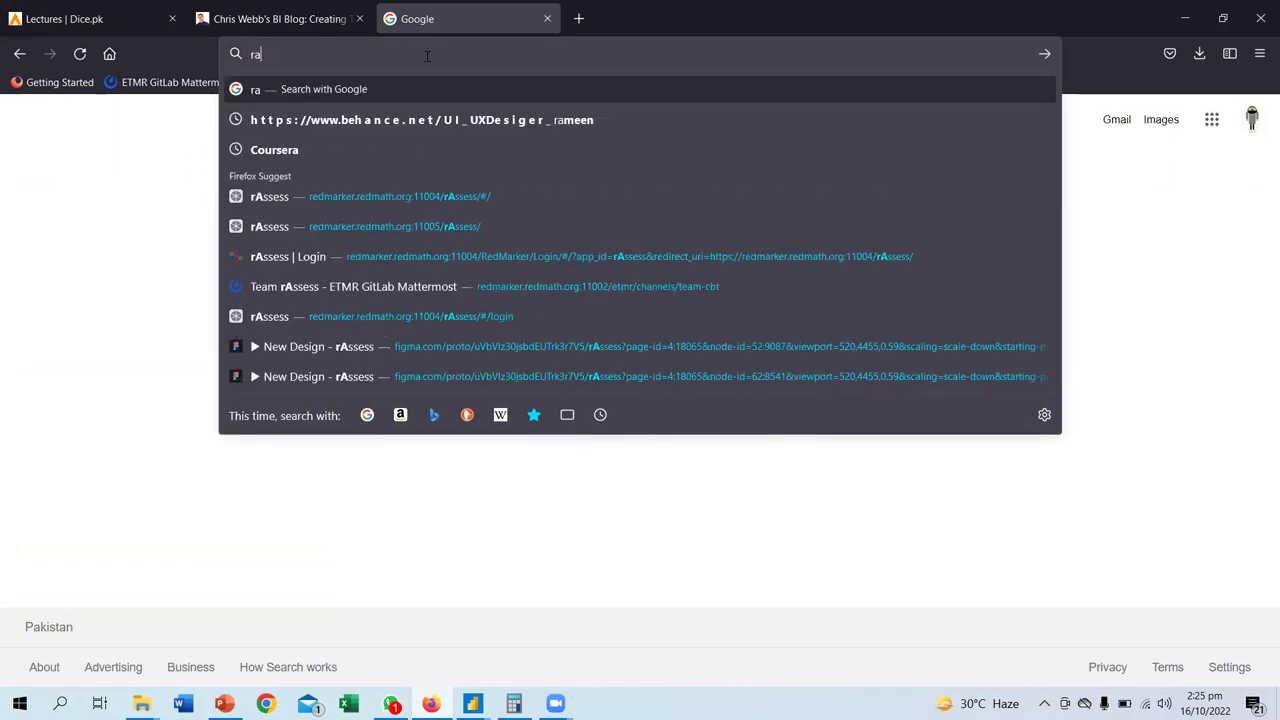
{"action": "left_click", "coordinate": [301, 193]}
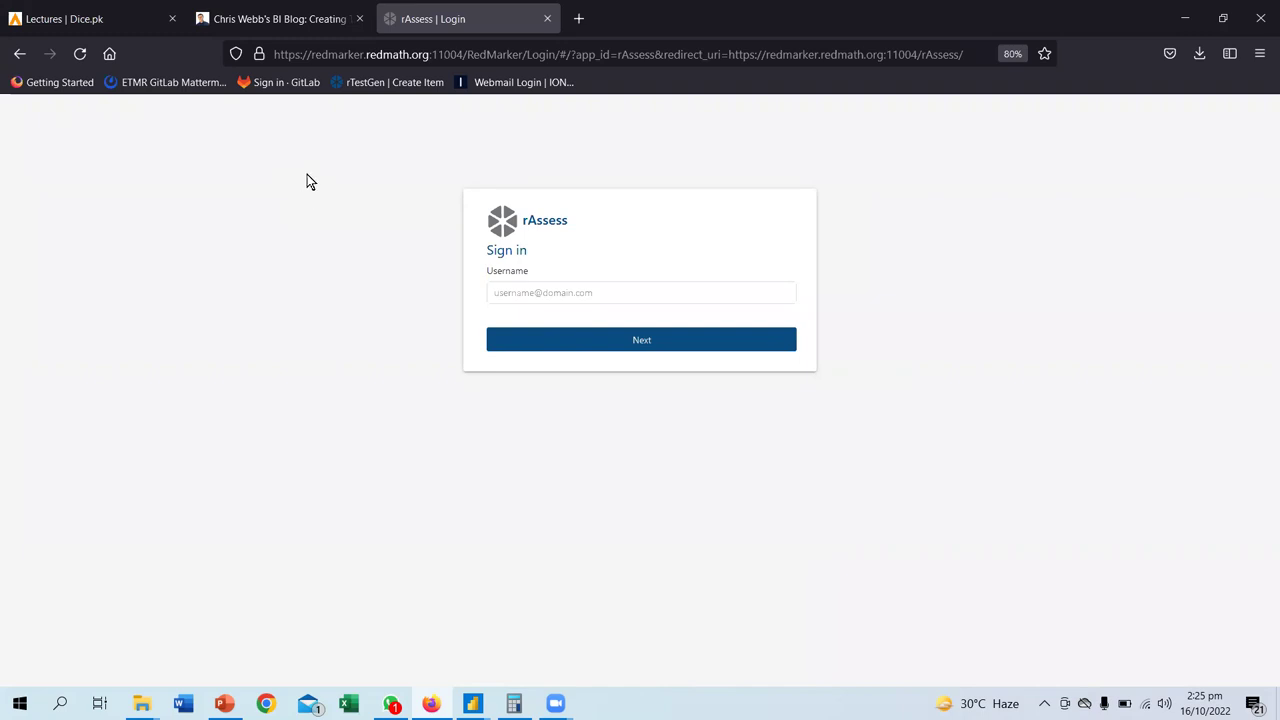
- Open the rAssess address on port 11005
{"action": "left_click", "coordinate": [466, 55]}
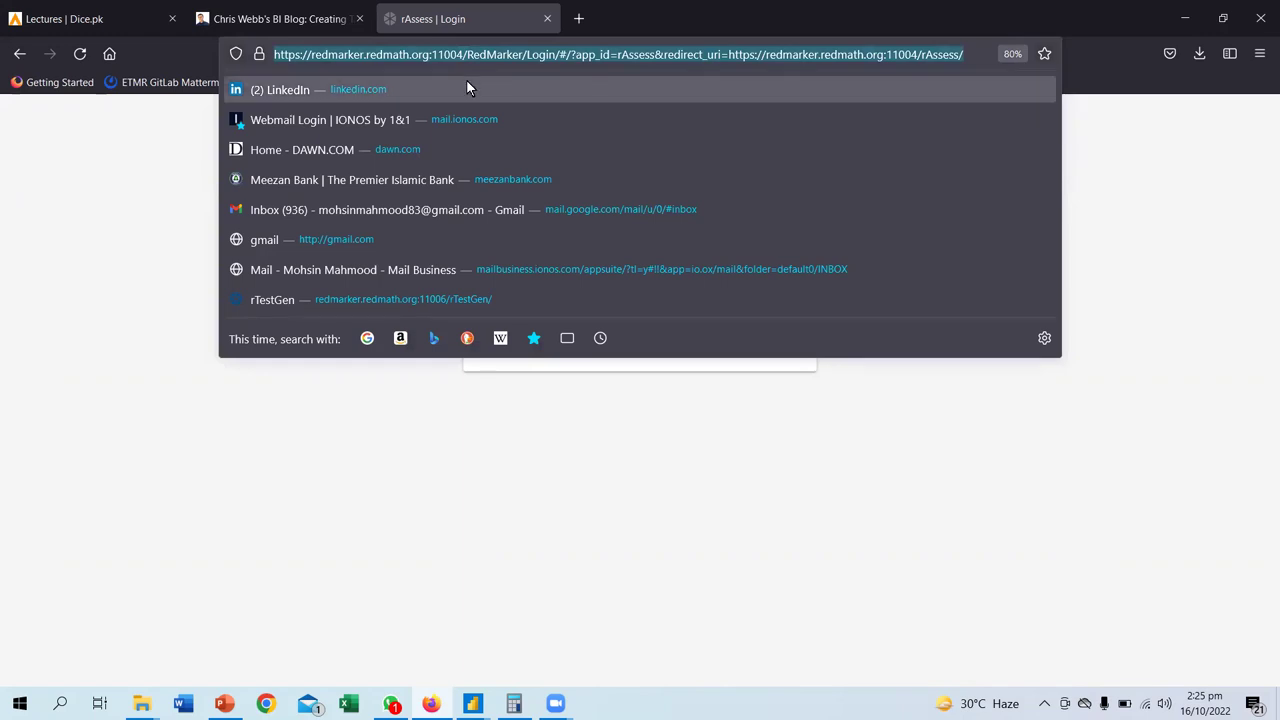
{"action": "type", "text": "1100"}
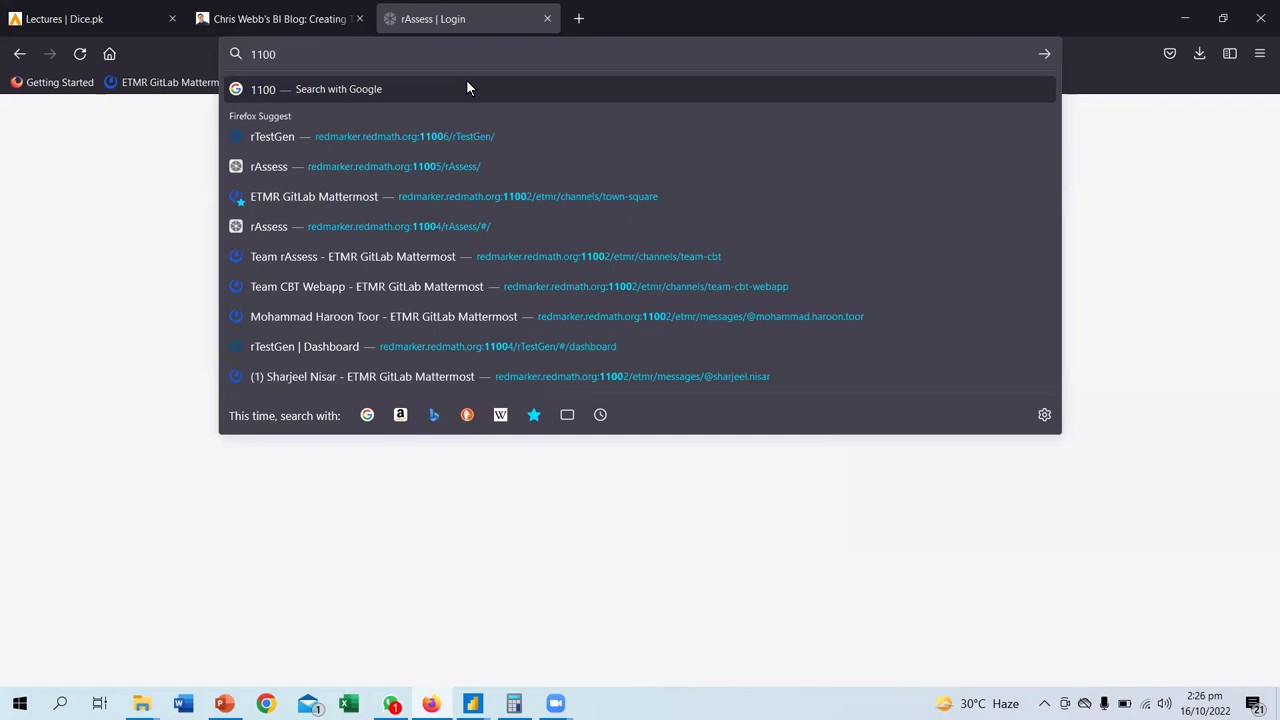
{"action": "type", "text": "5"}
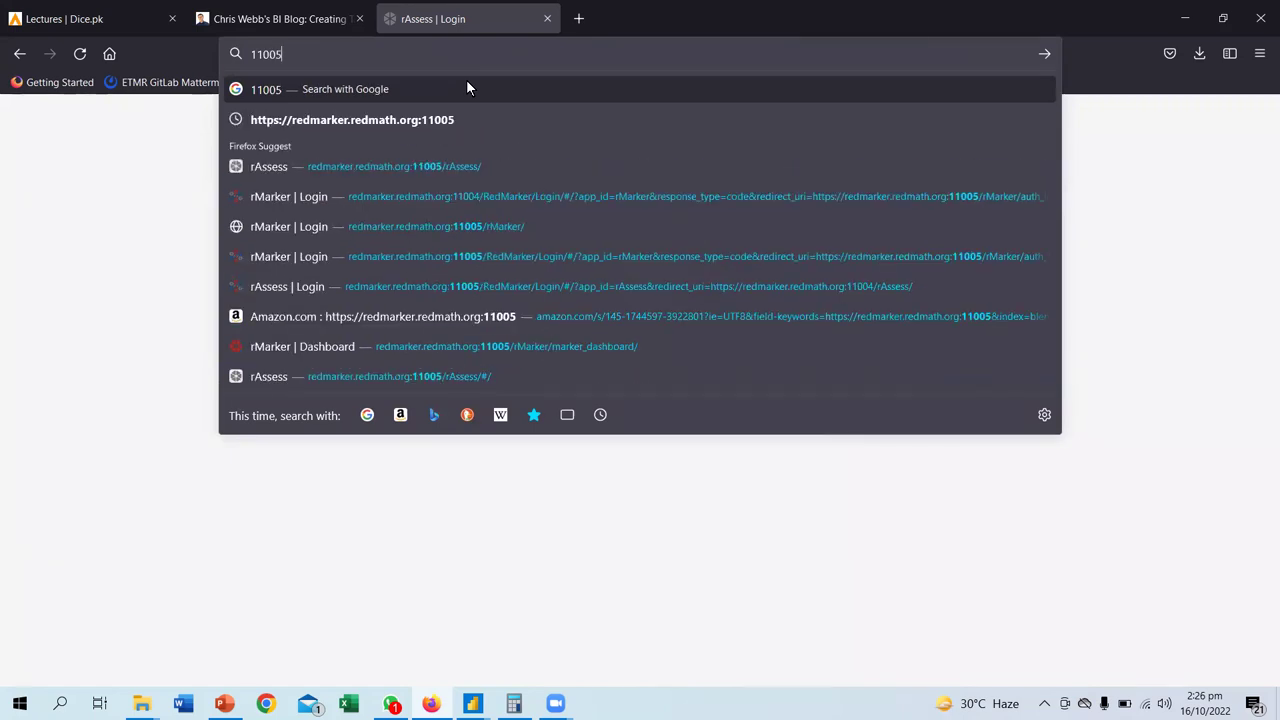
{"action": "key", "text": "Down"}
{"action": "key", "text": "Return"}
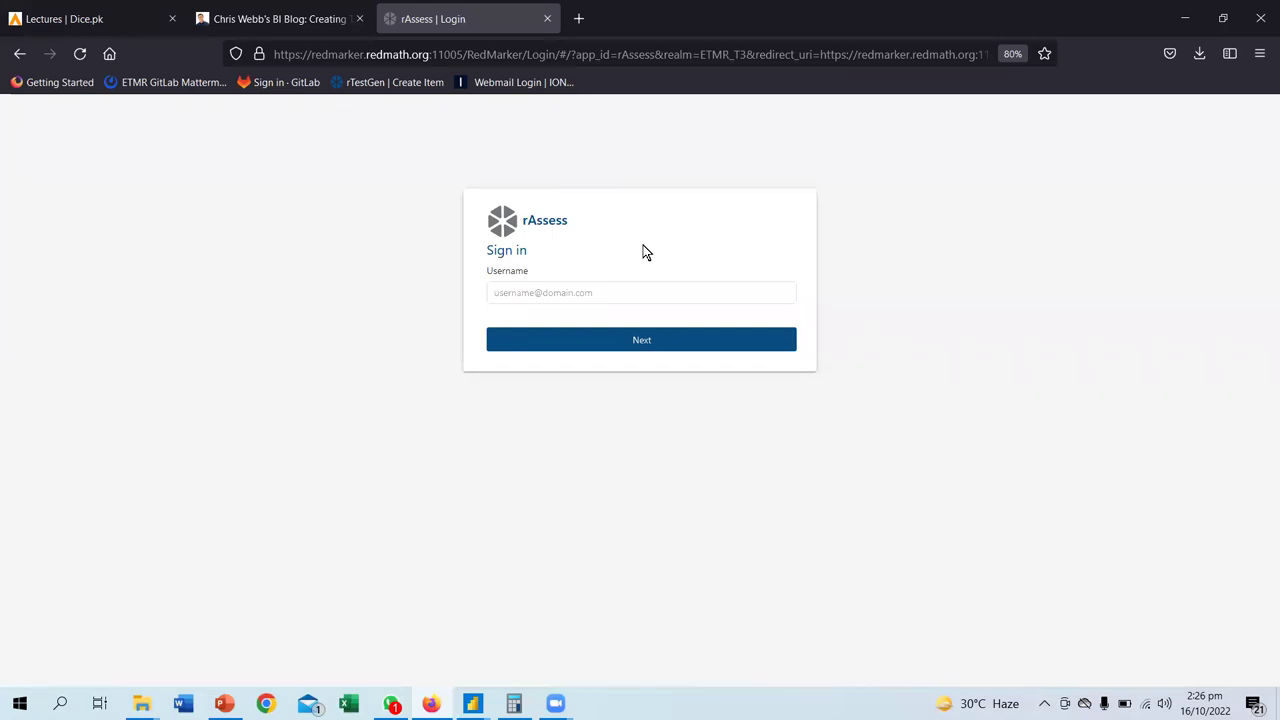
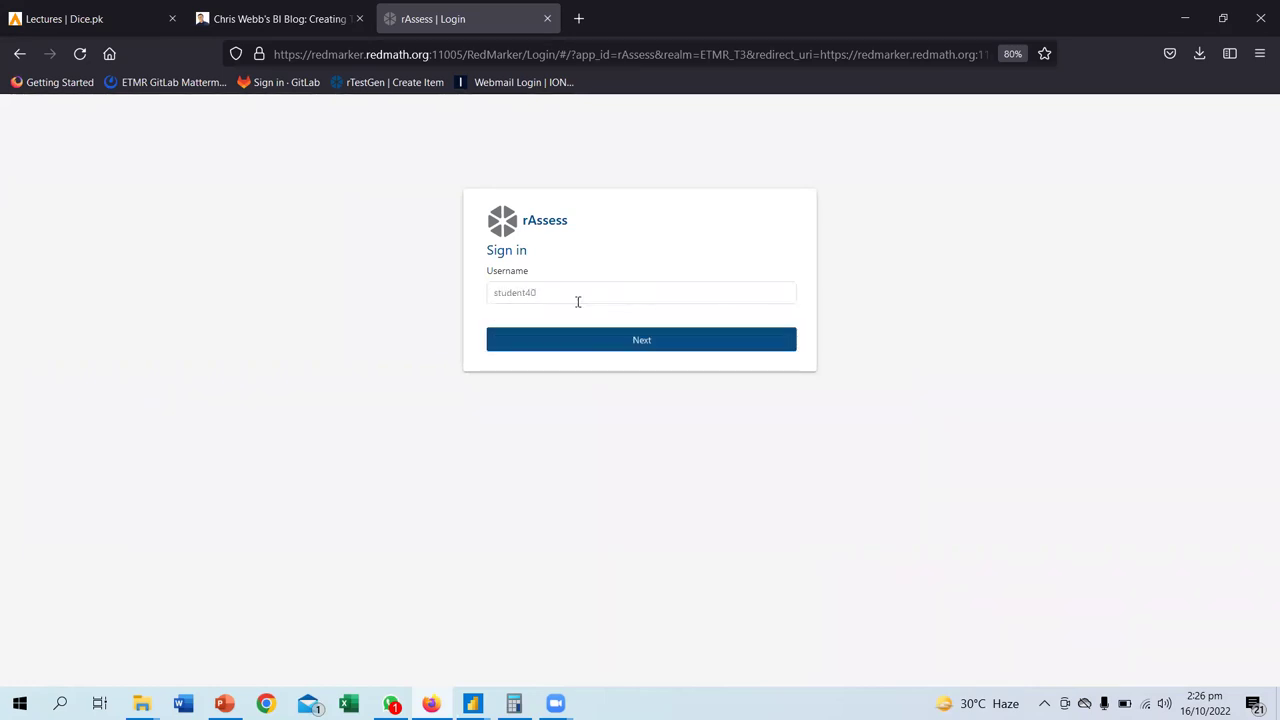
- Sign in with the student username and password, dismissing the save-login prompt
{"action": "key", "text": "Return"}
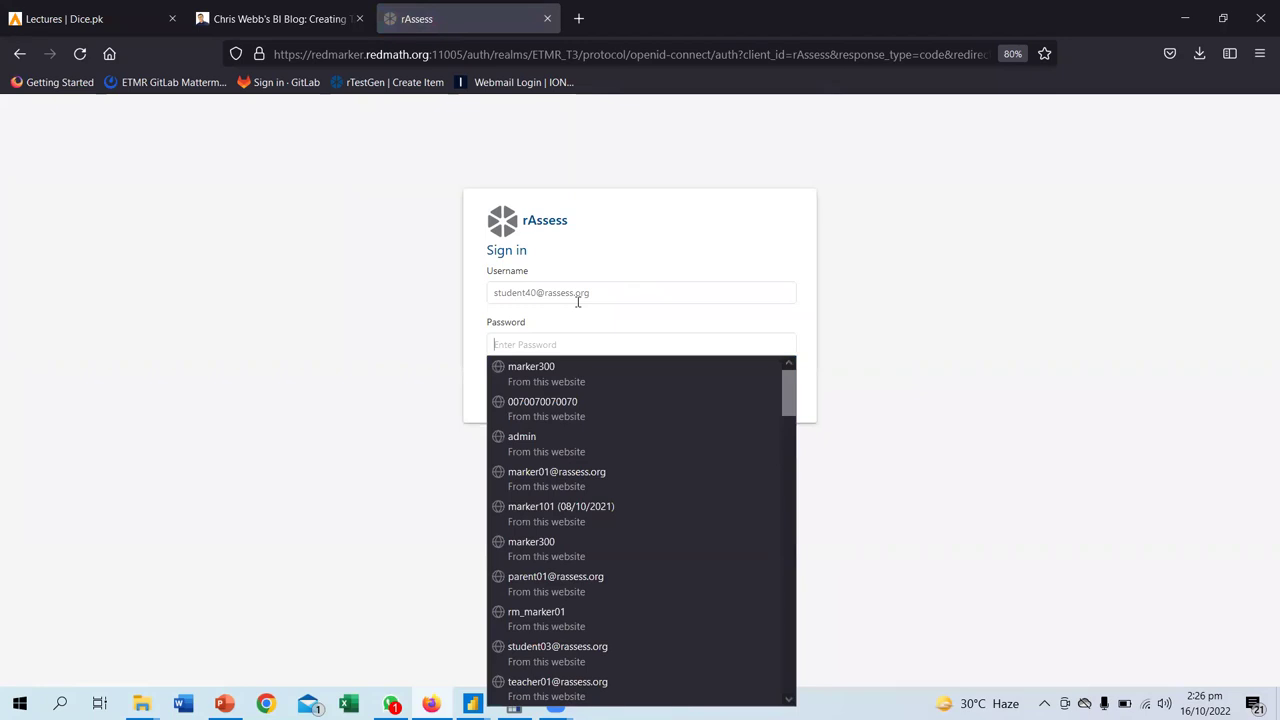
{"action": "type", "text": "••••••••"}
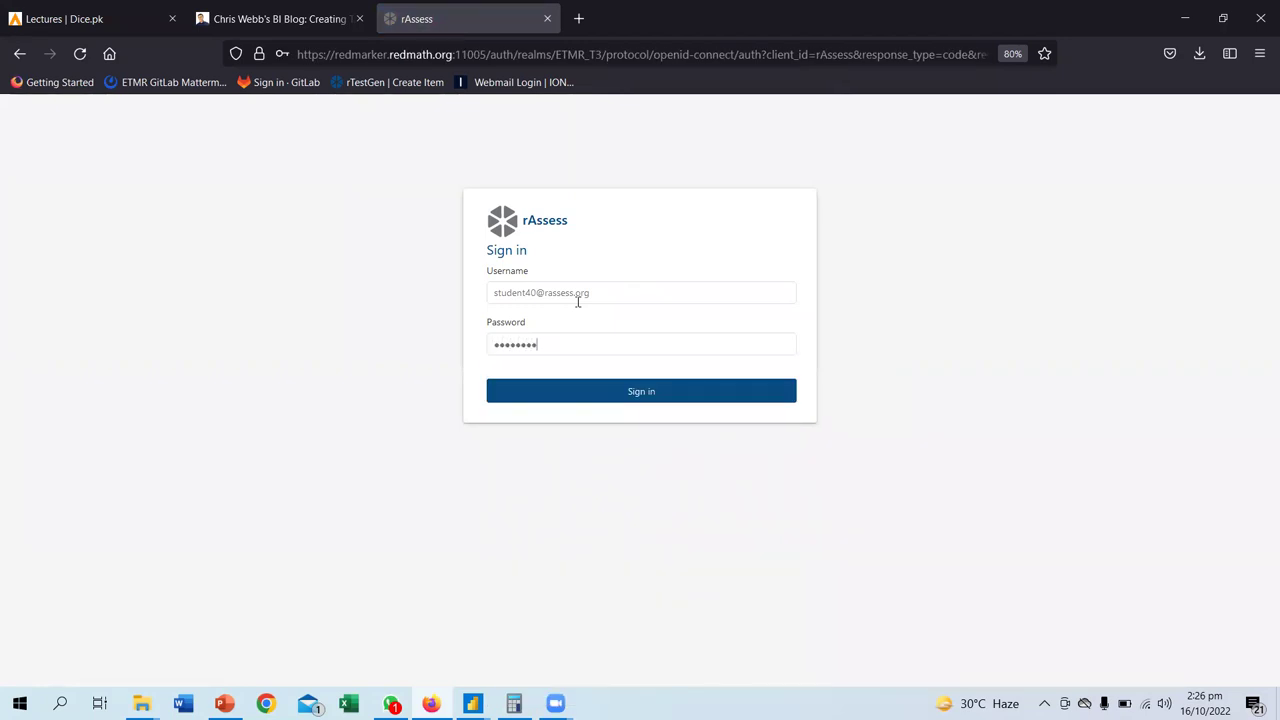
{"action": "key", "text": "Return"}
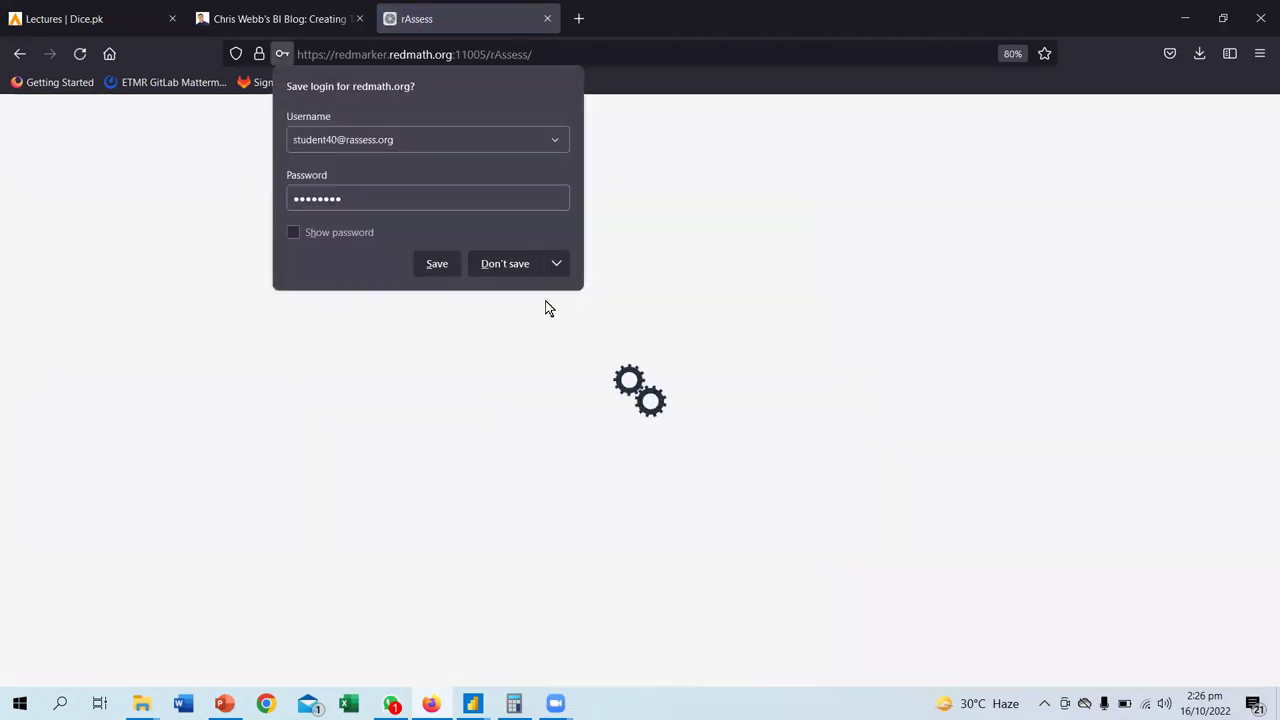
{"action": "left_click", "coordinate": [436, 265]}
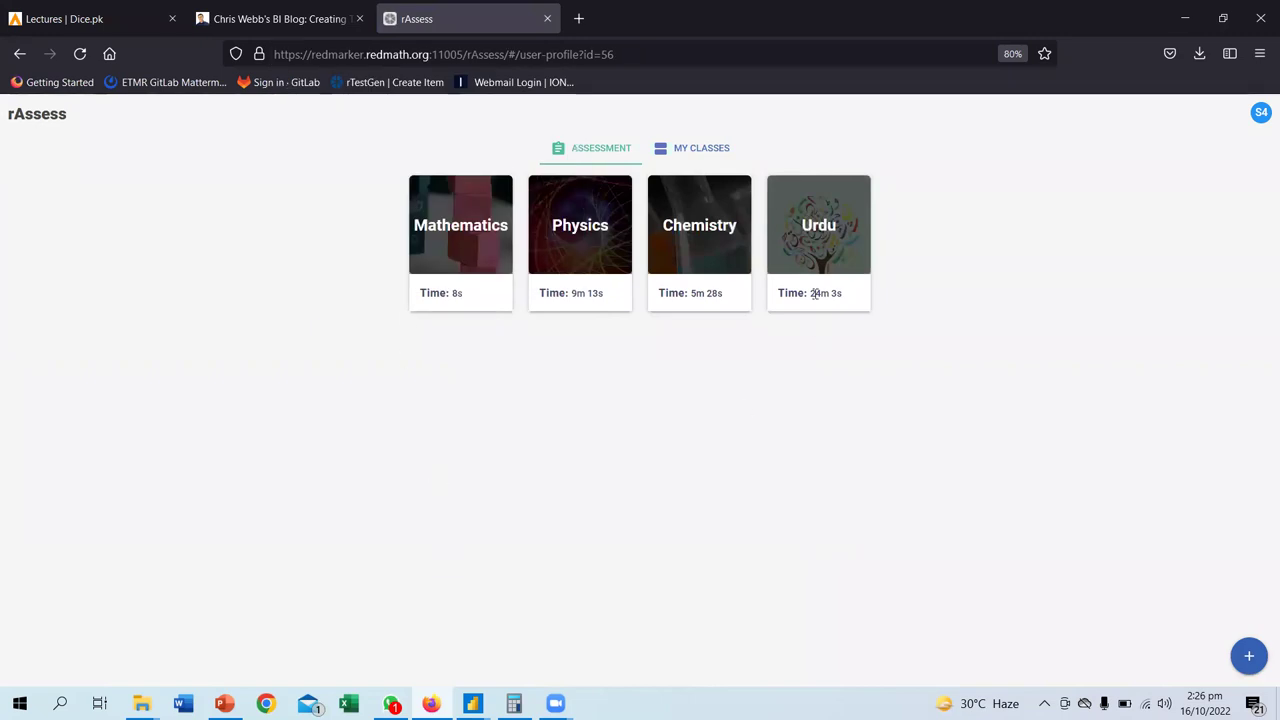
- Open the Urdu course's MCQs exam topics list
{"action": "left_click", "coordinate": [820, 242]}
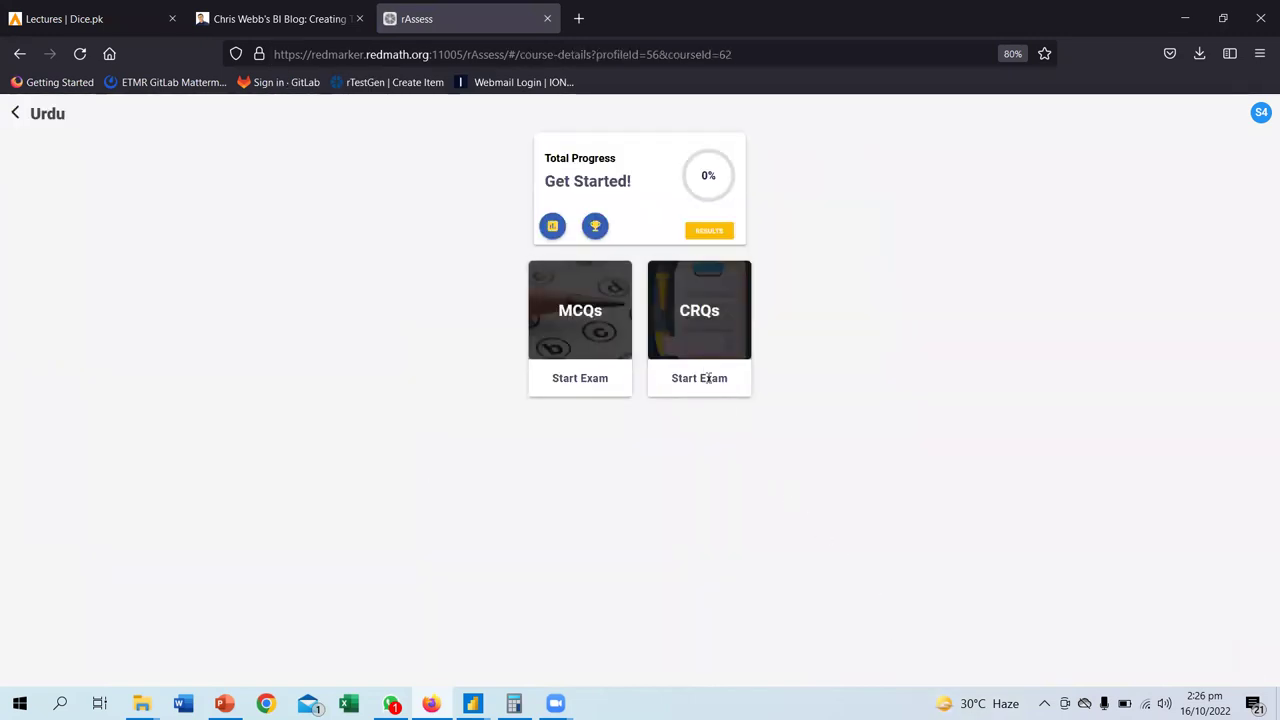
{"action": "left_click", "coordinate": [612, 338]}
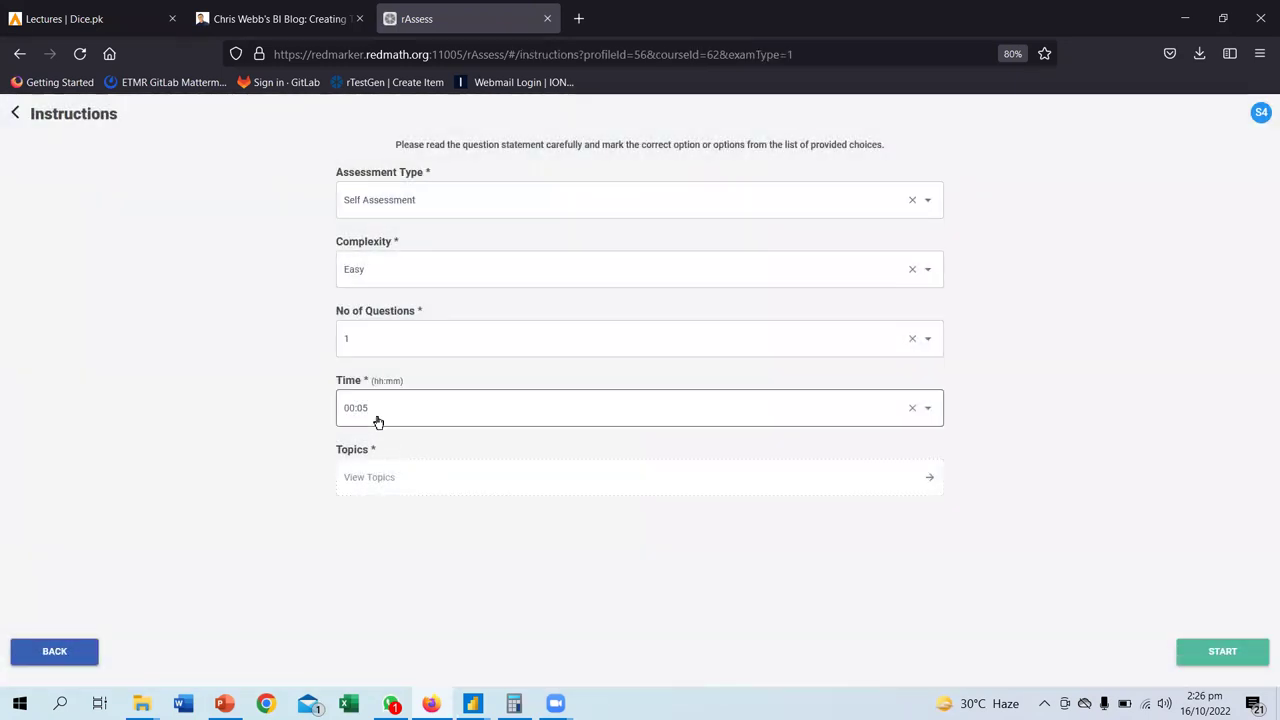
{"action": "left_click", "coordinate": [380, 477]}
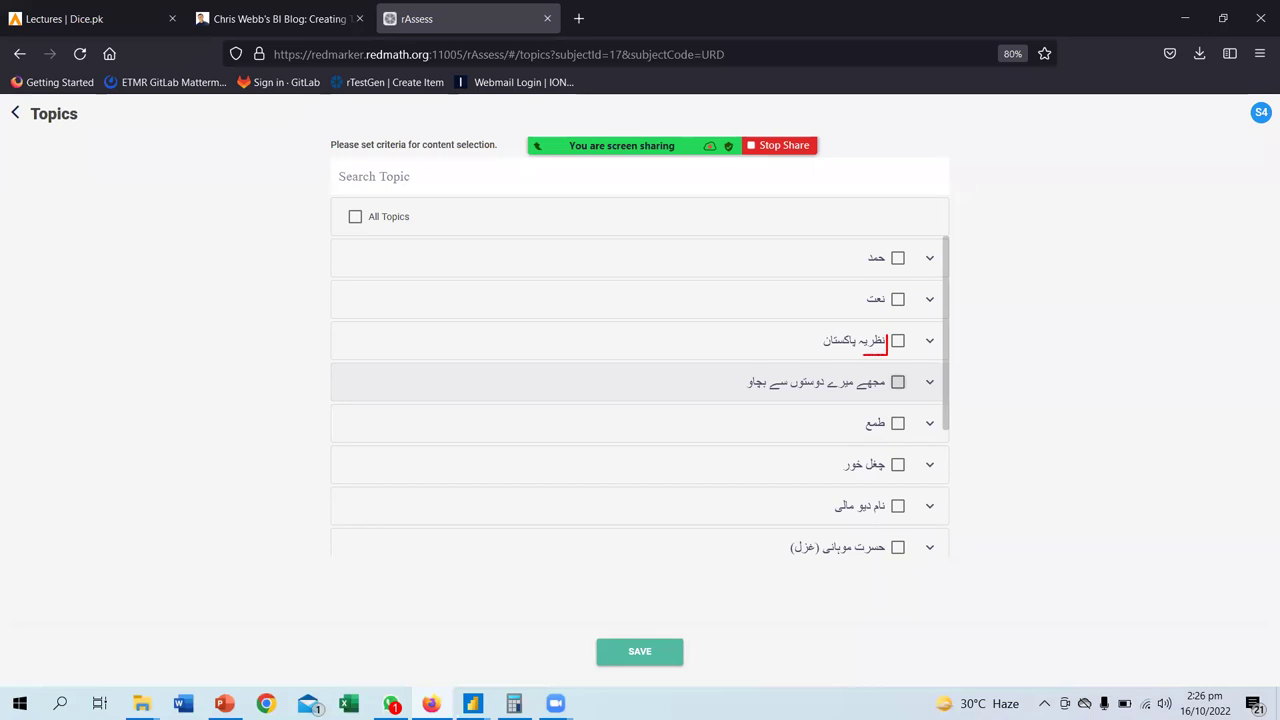
{"action": "mouse_move", "coordinate": [918, 326]}
{"action": "left_mouse_down"}
{"action": "mouse_move", "coordinate": [796, 326]}
{"action": "mouse_move", "coordinate": [790, 340]}
{"action": "left_mouse_up"}
{"action": "mouse_move", "coordinate": [1202, 266]}
{"action": "left_mouse_down"}
{"action": "mouse_move", "coordinate": [1153, 294]}
{"action": "mouse_move", "coordinate": [1155, 261]}
{"action": "mouse_move", "coordinate": [1168, 290]}
{"action": "mouse_move", "coordinate": [1100, 312]}
{"action": "left_mouse_up"}
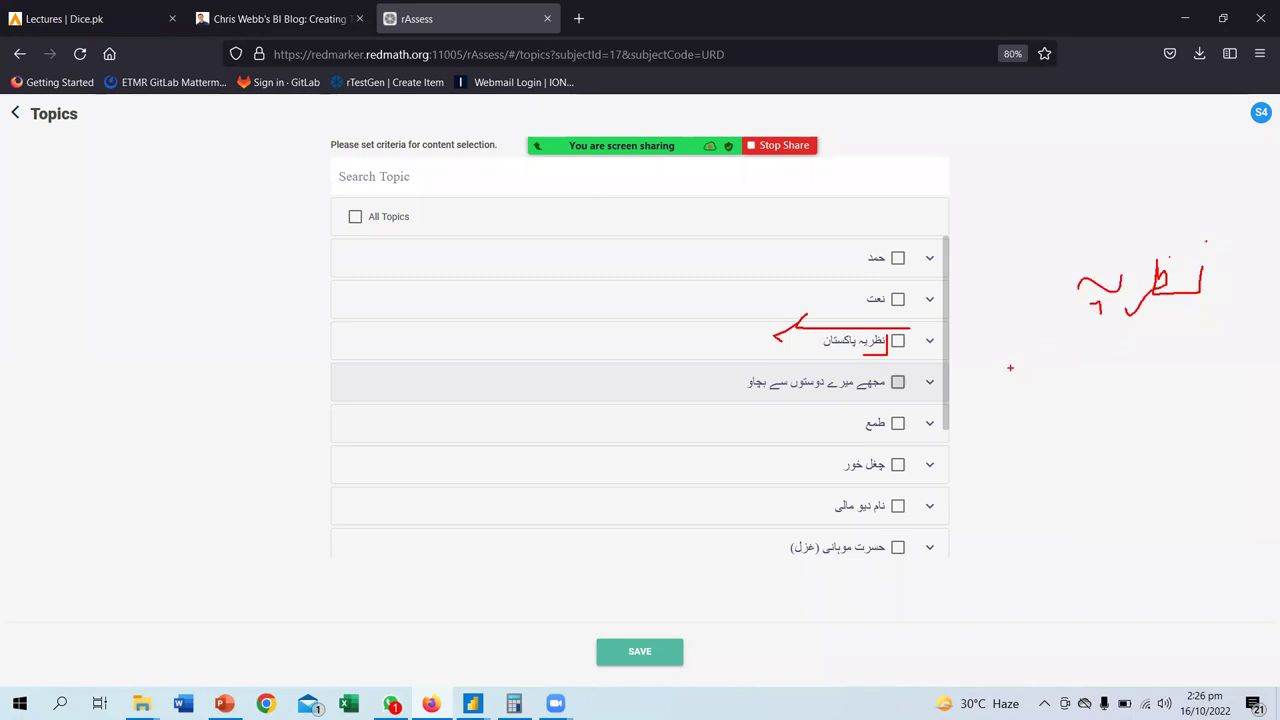
{"action": "mouse_move", "coordinate": [1008, 374]}
{"action": "left_mouse_down"}
{"action": "mouse_move", "coordinate": [1192, 368]}
{"action": "mouse_move", "coordinate": [1177, 407]}
{"action": "left_mouse_up"}
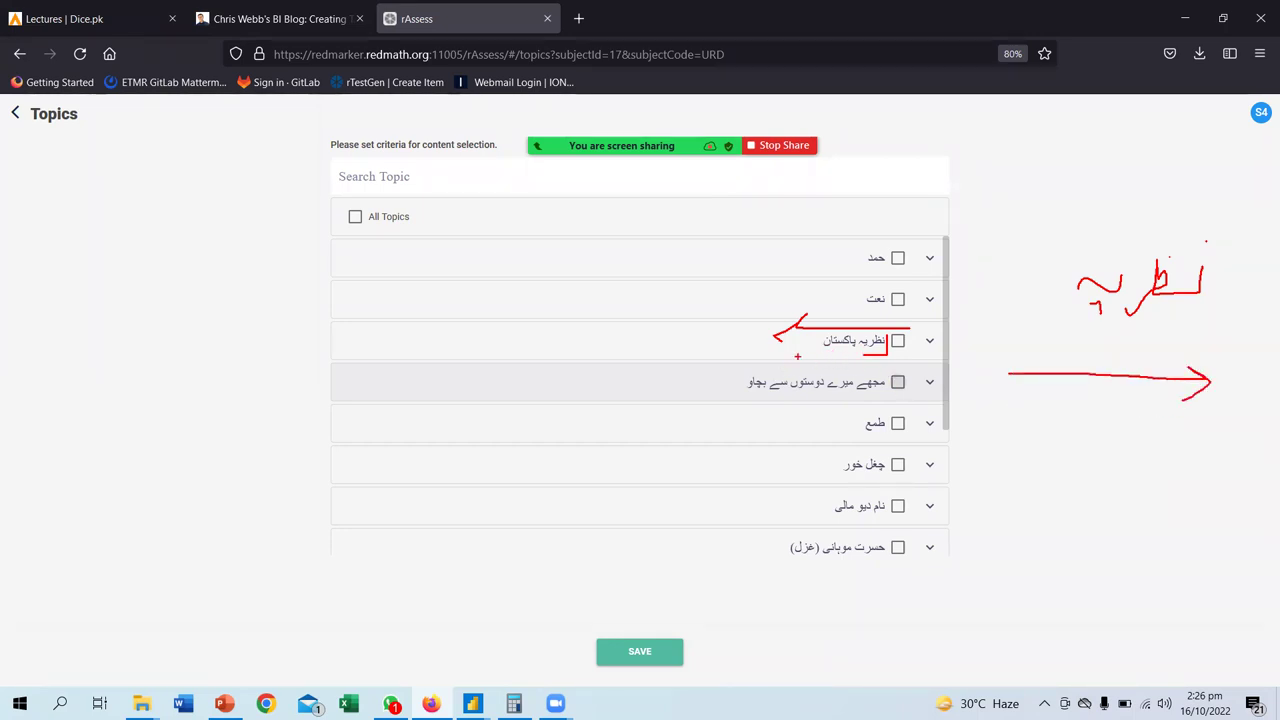
{"action": "left_click_drag", "start_coordinate": [820, 352], "coordinate": [856, 350]}
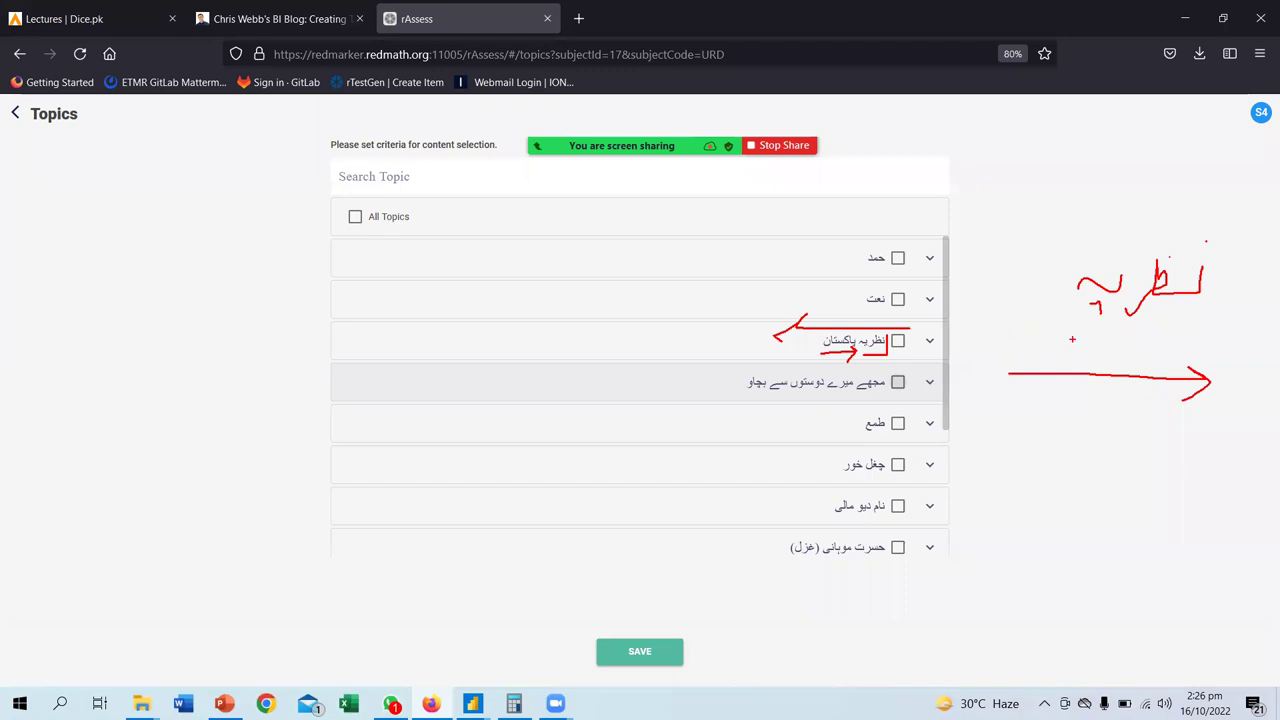
{"action": "left_click_drag", "start_coordinate": [1234, 538], "coordinate": [963, 540]}
{"action": "mouse_move", "coordinate": [1240, 466]}
{"action": "left_mouse_down"}
{"action": "mouse_move", "coordinate": [1240, 487]}
{"action": "mouse_move", "coordinate": [1218, 449]}
{"action": "mouse_move", "coordinate": [1250, 436]}
{"action": "mouse_move", "coordinate": [1232, 440]}
{"action": "left_mouse_up"}
{"action": "mouse_move", "coordinate": [1194, 491]}
{"action": "left_mouse_down"}
{"action": "mouse_move", "coordinate": [1156, 491]}
{"action": "mouse_move", "coordinate": [1195, 504]}
{"action": "left_mouse_up"}
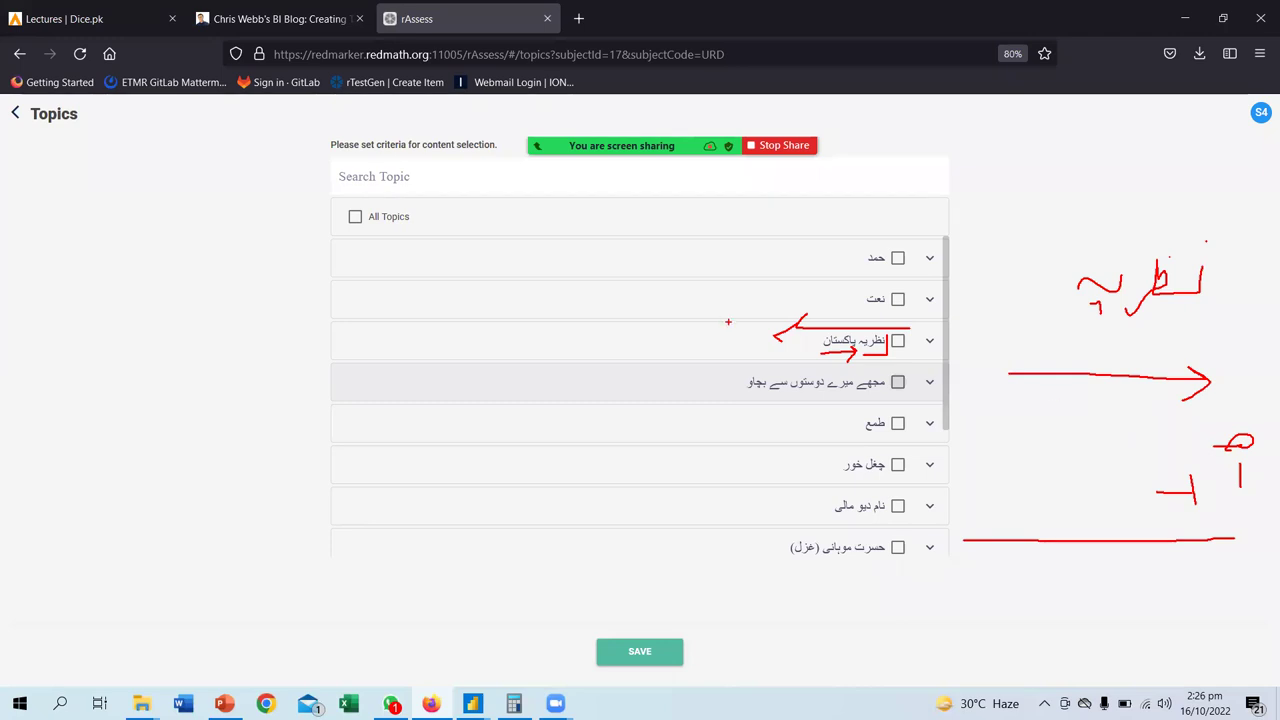
{"action": "left_click_drag", "start_coordinate": [1200, 319], "coordinate": [1128, 321]}
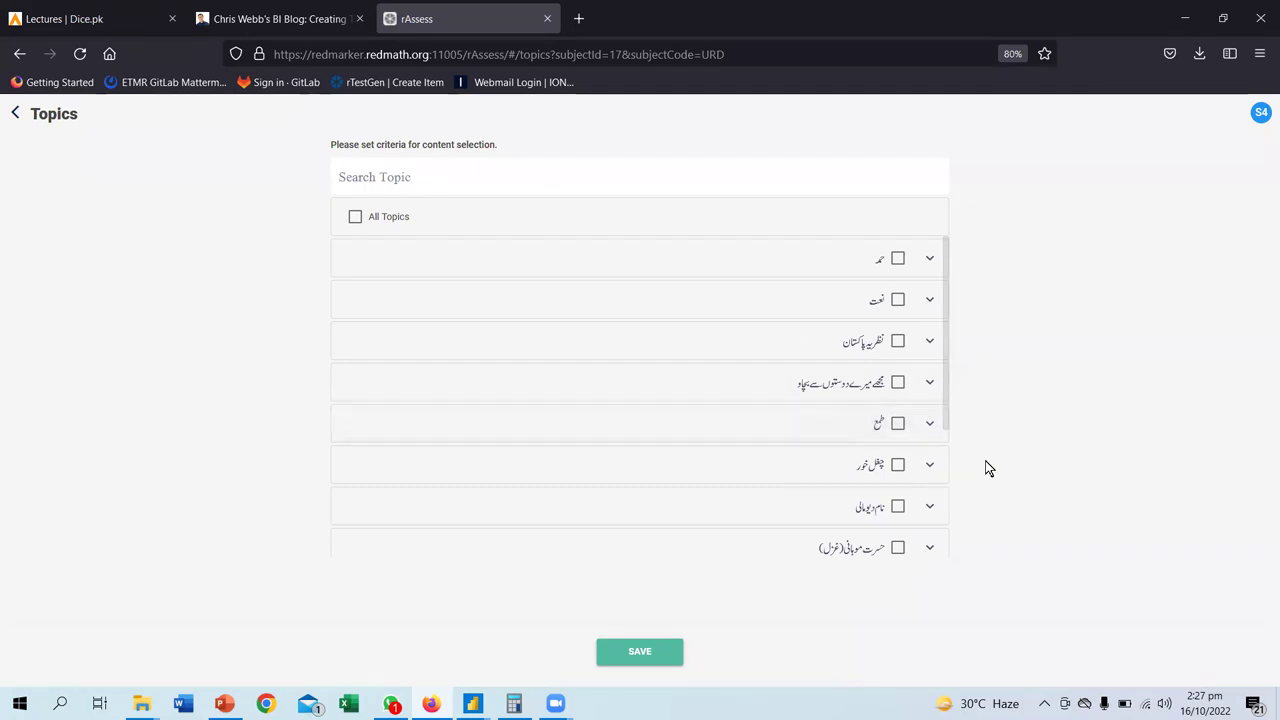
{"action": "mouse_move", "coordinate": [39, 400]}
{"action": "left_mouse_down"}
{"action": "mouse_move", "coordinate": [124, 452]}
{"action": "mouse_move", "coordinate": [373, 454]}
{"action": "mouse_move", "coordinate": [400, 424]}
{"action": "mouse_move", "coordinate": [400, 384]}
{"action": "mouse_move", "coordinate": [38, 388]}
{"action": "left_mouse_up"}
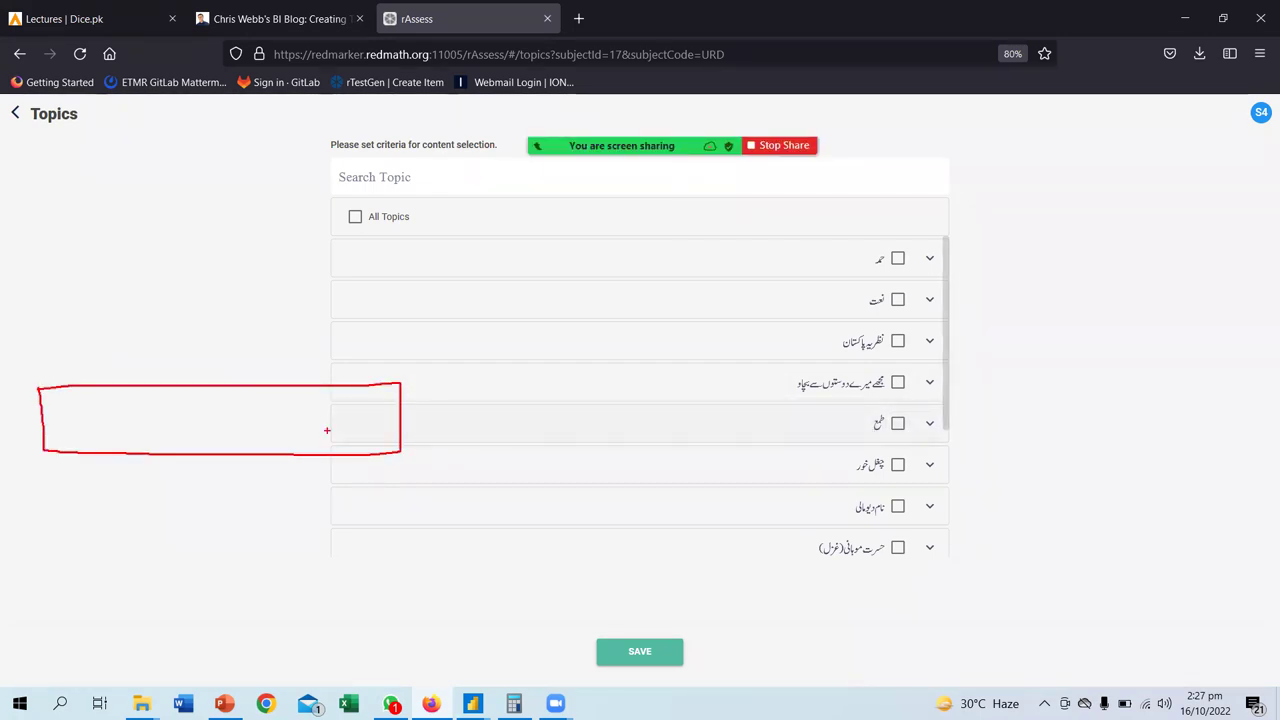
{"action": "left_click_drag", "start_coordinate": [330, 386], "coordinate": [332, 450]}
{"action": "left_click_drag", "start_coordinate": [268, 386], "coordinate": [264, 457]}
{"action": "left_click_drag", "start_coordinate": [194, 390], "coordinate": [194, 452]}
{"action": "left_click_drag", "start_coordinate": [125, 388], "coordinate": [125, 452]}
{"action": "mouse_move", "coordinate": [378, 408]}
{"action": "left_mouse_down"}
{"action": "mouse_move", "coordinate": [366, 436]}
{"action": "mouse_move", "coordinate": [349, 403]}
{"action": "mouse_move", "coordinate": [272, 428]}
{"action": "left_mouse_up"}
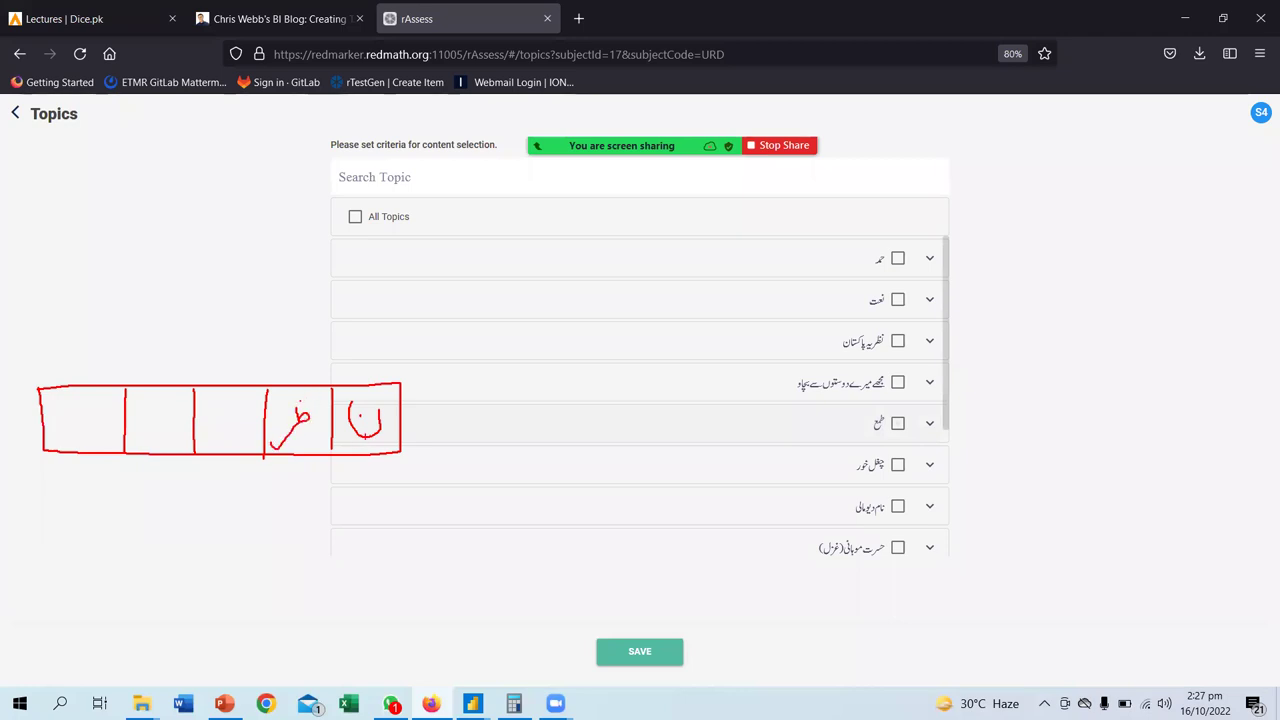
{"action": "mouse_move", "coordinate": [300, 418]}
{"action": "left_mouse_down"}
{"action": "mouse_move", "coordinate": [266, 443]}
{"action": "mouse_move", "coordinate": [181, 428]}
{"action": "left_mouse_up"}
{"action": "mouse_move", "coordinate": [89, 420]}
{"action": "left_mouse_down"}
{"action": "mouse_move", "coordinate": [112, 410]}
{"action": "mouse_move", "coordinate": [15, 456]}
{"action": "left_mouse_up"}
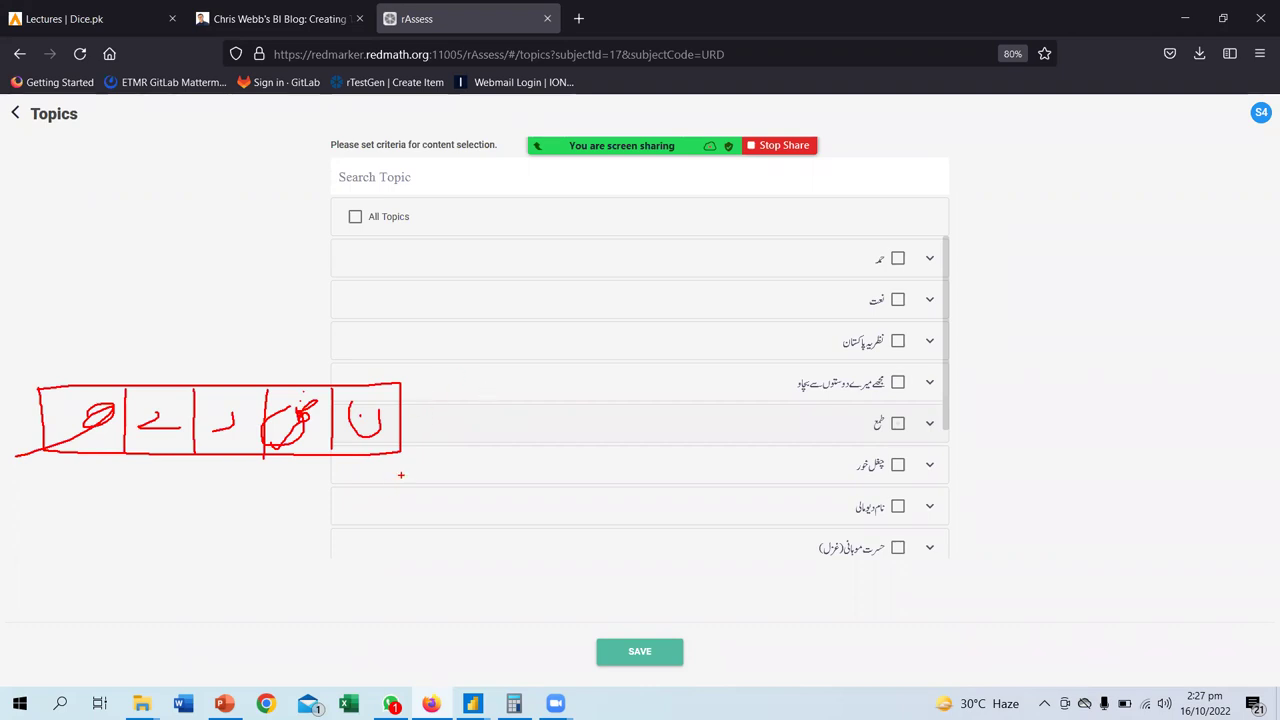
{"action": "left_click_drag", "start_coordinate": [401, 475], "coordinate": [92, 471]}
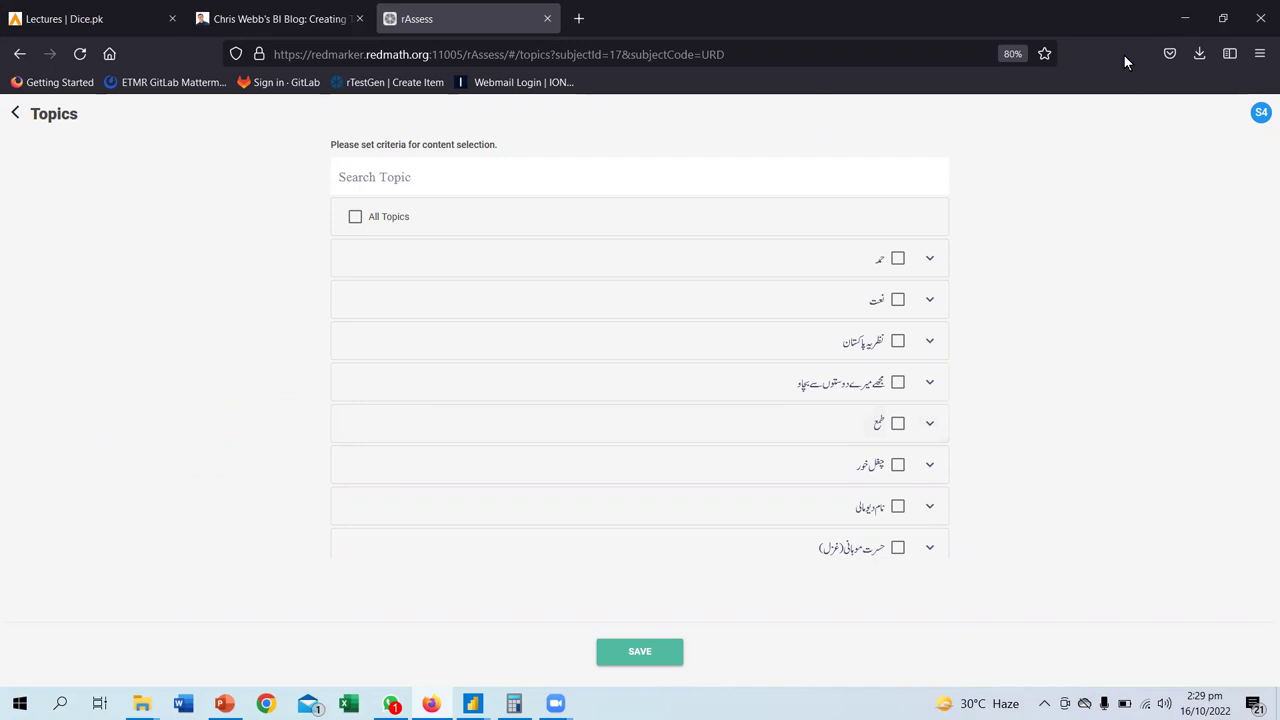
- Minimize Firefox, reopen the Inserted Text Range settings, select starting index 0, and move the dialog aside
{"action": "left_click", "coordinate": [1180, 19]}
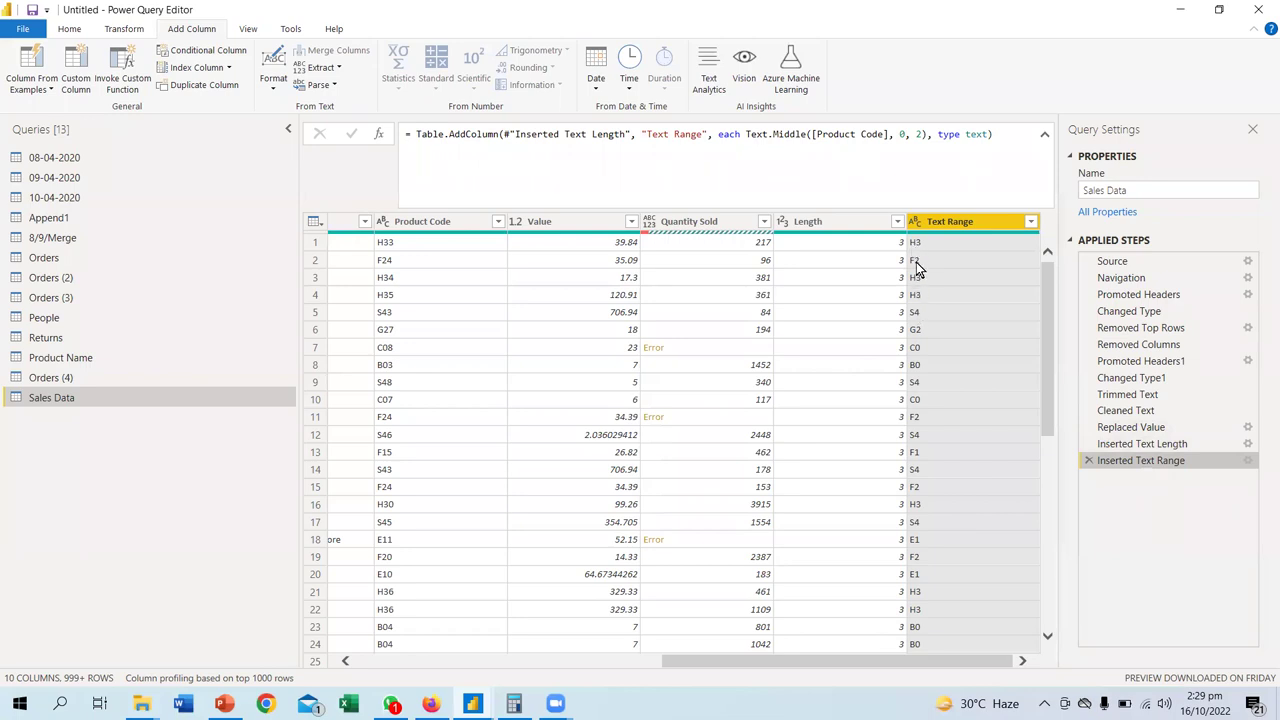
{"action": "left_click", "coordinate": [1248, 461]}
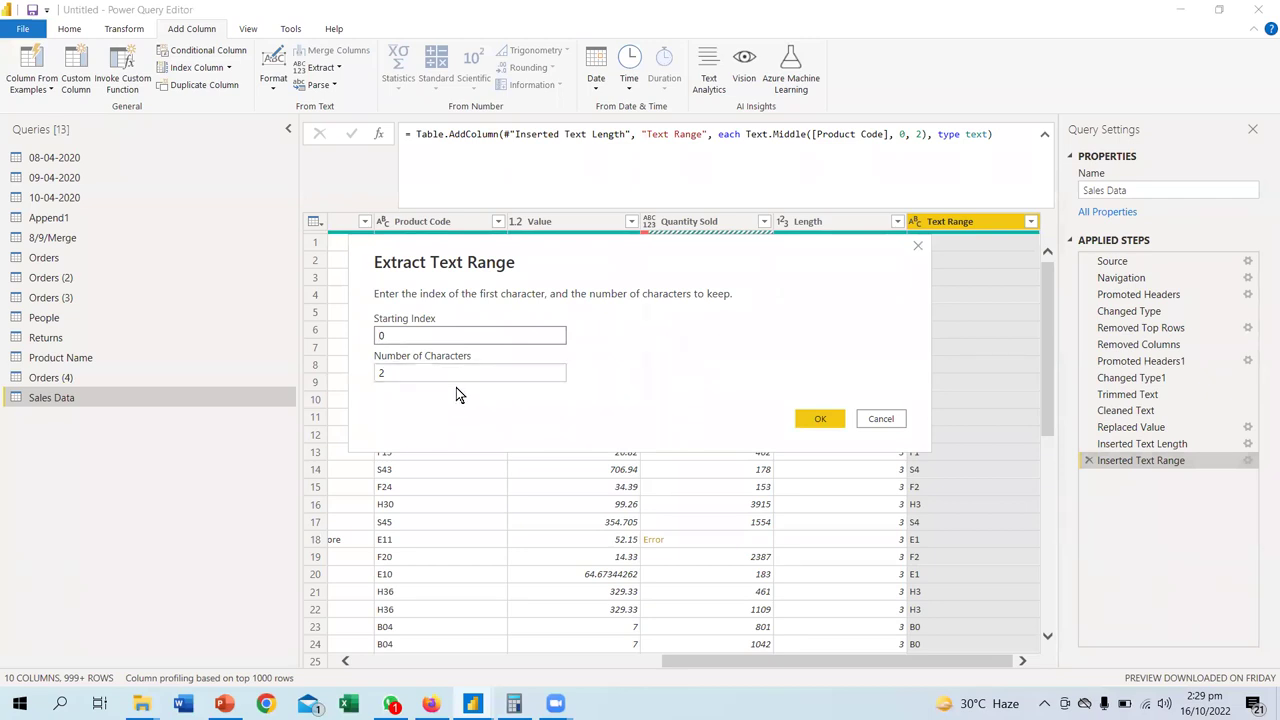
{"action": "double_click", "coordinate": [381, 337]}
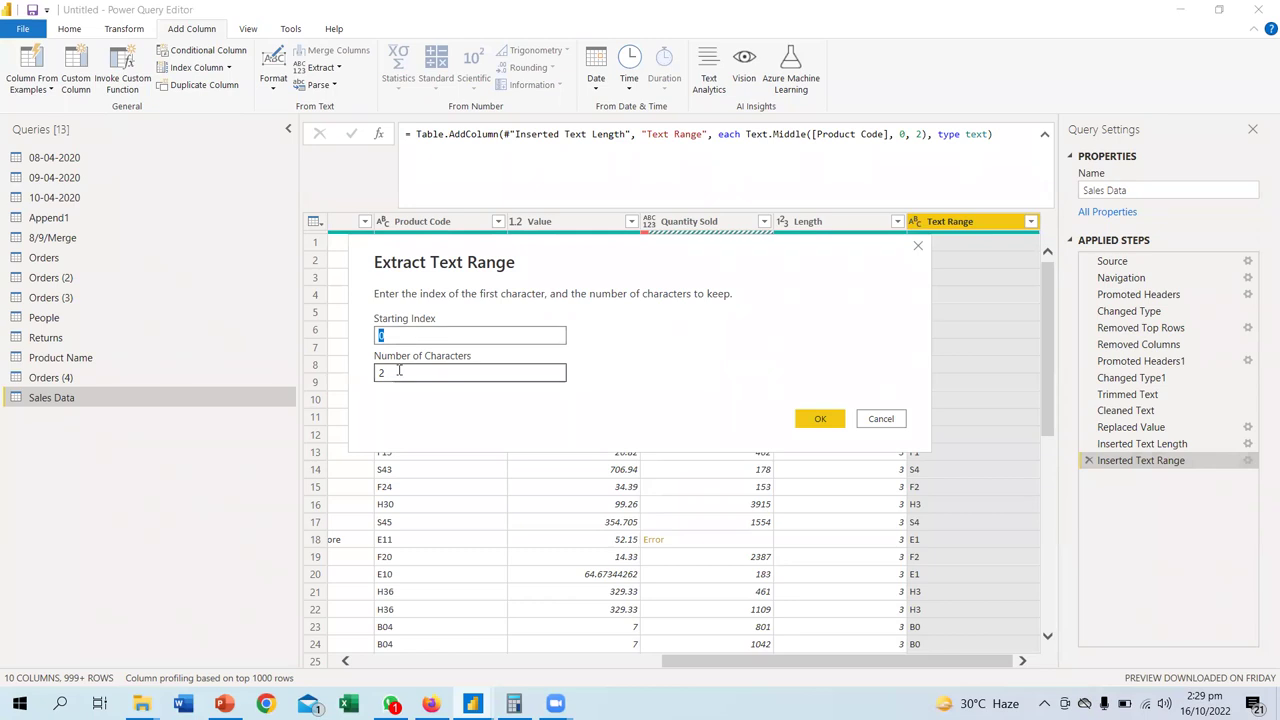
{"action": "left_click_drag", "start_coordinate": [820, 263], "coordinate": [569, 252]}
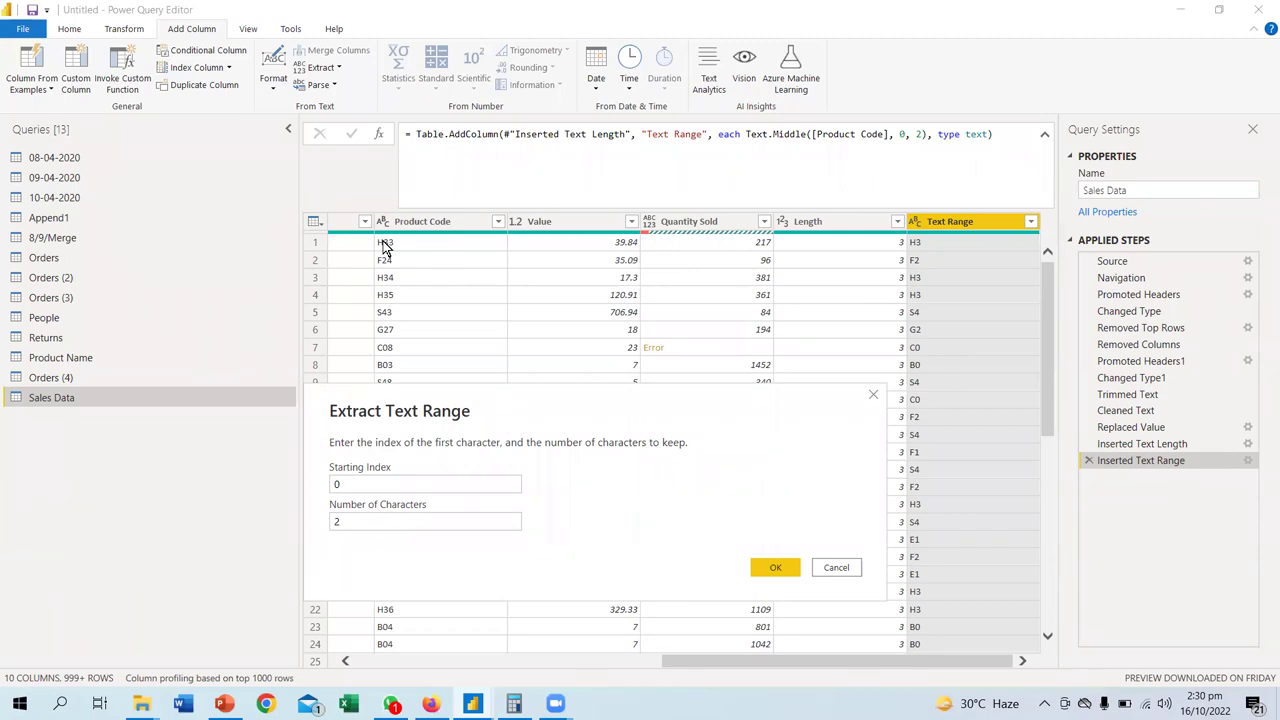
- Change the Text Range starting index to 1 so it takes two characters from Product Code
{"action": "left_click", "coordinate": [348, 482]}
{"action": "type", "text": "1"}
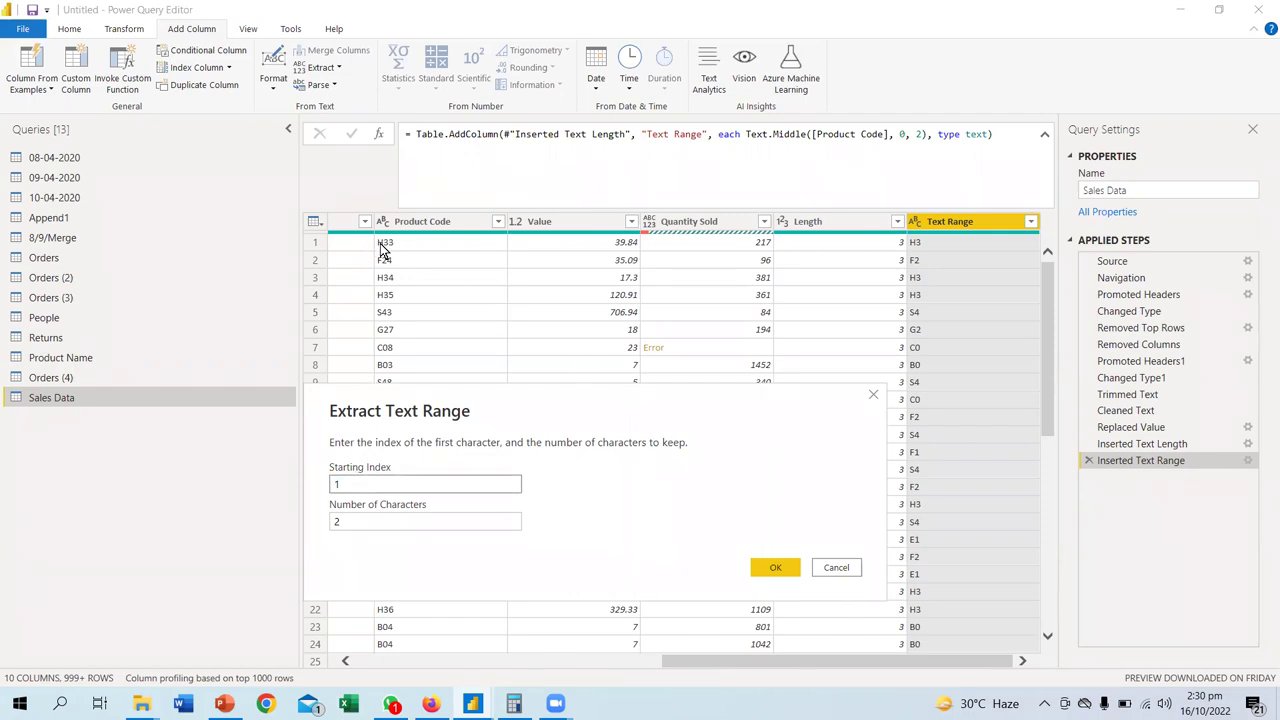
{"action": "left_click", "coordinate": [770, 569]}
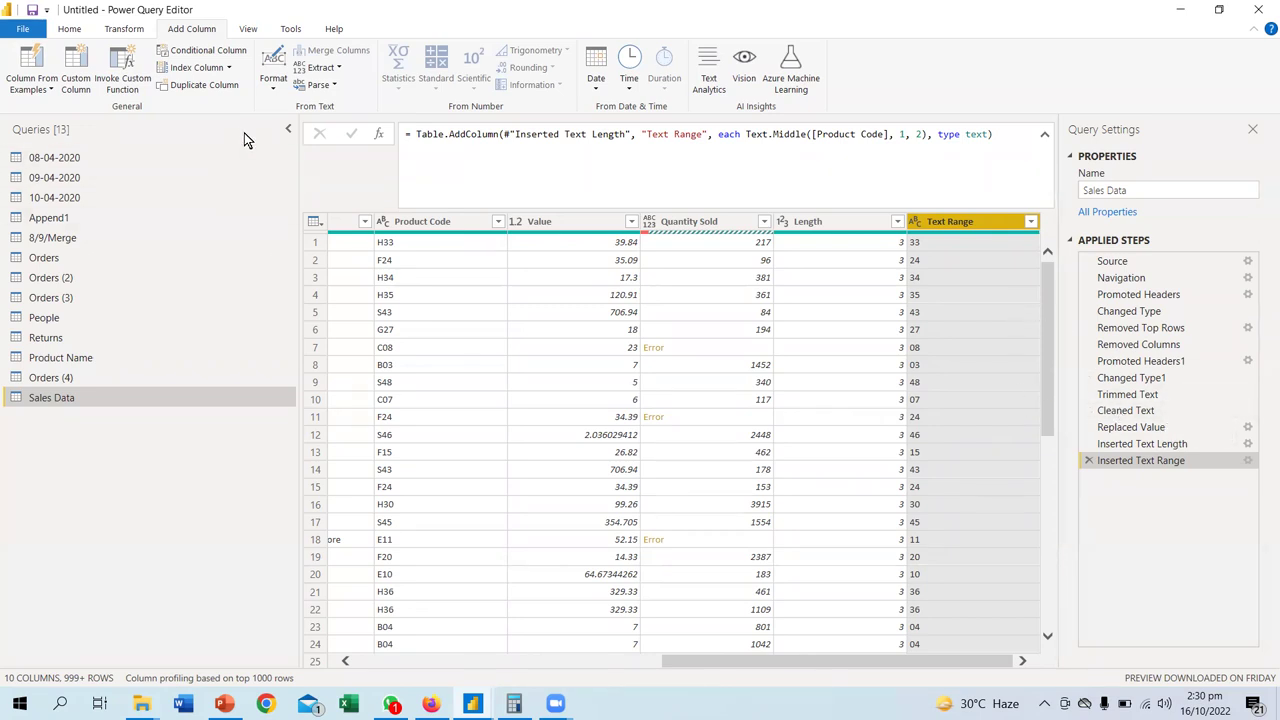
- Browse the Add Column Format and Extract lists, then show the Parse options XML and JSON
{"action": "left_click", "coordinate": [273, 78]}
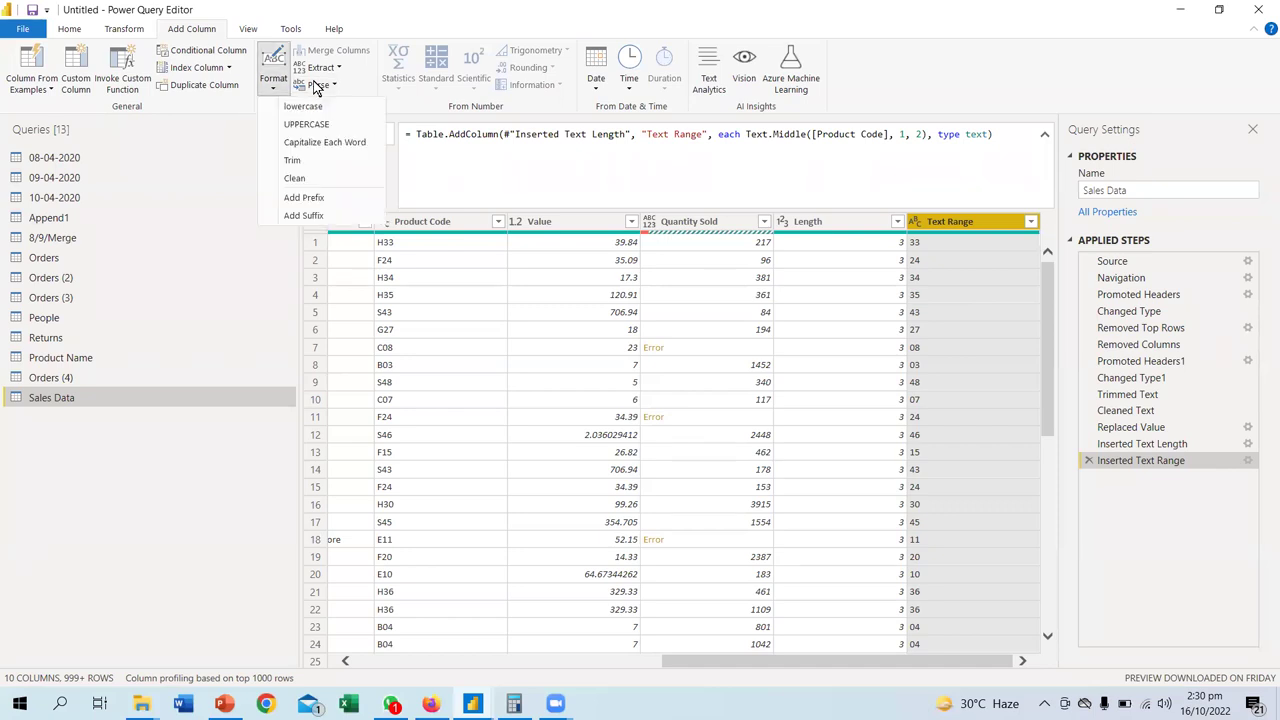
{"action": "left_click", "coordinate": [335, 69]}
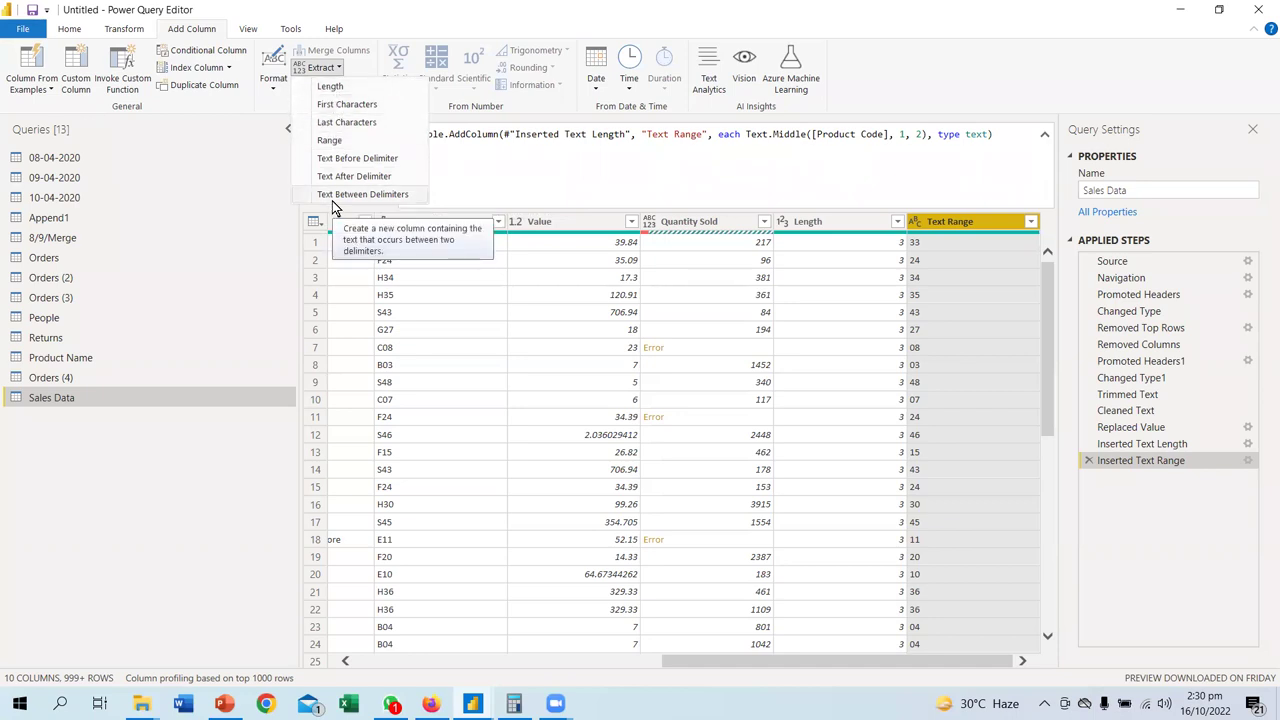
{"action": "left_click", "coordinate": [1092, 455]}
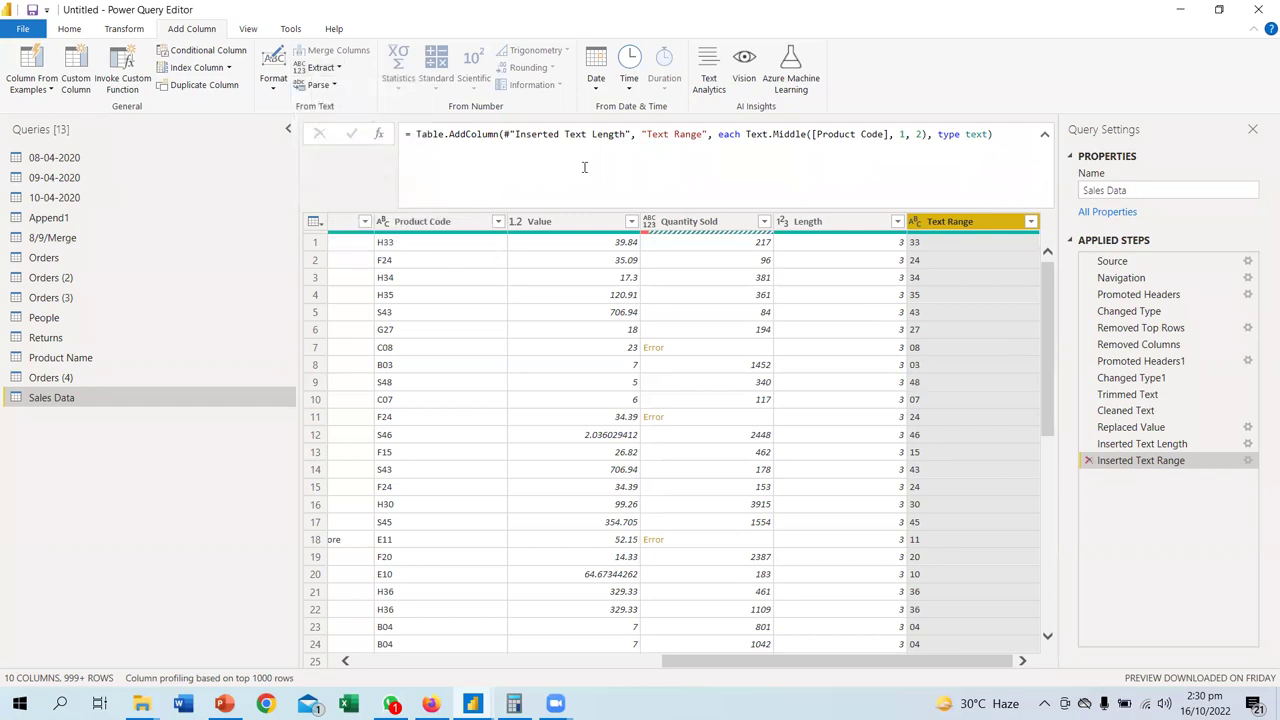
{"action": "left_click", "coordinate": [320, 85]}
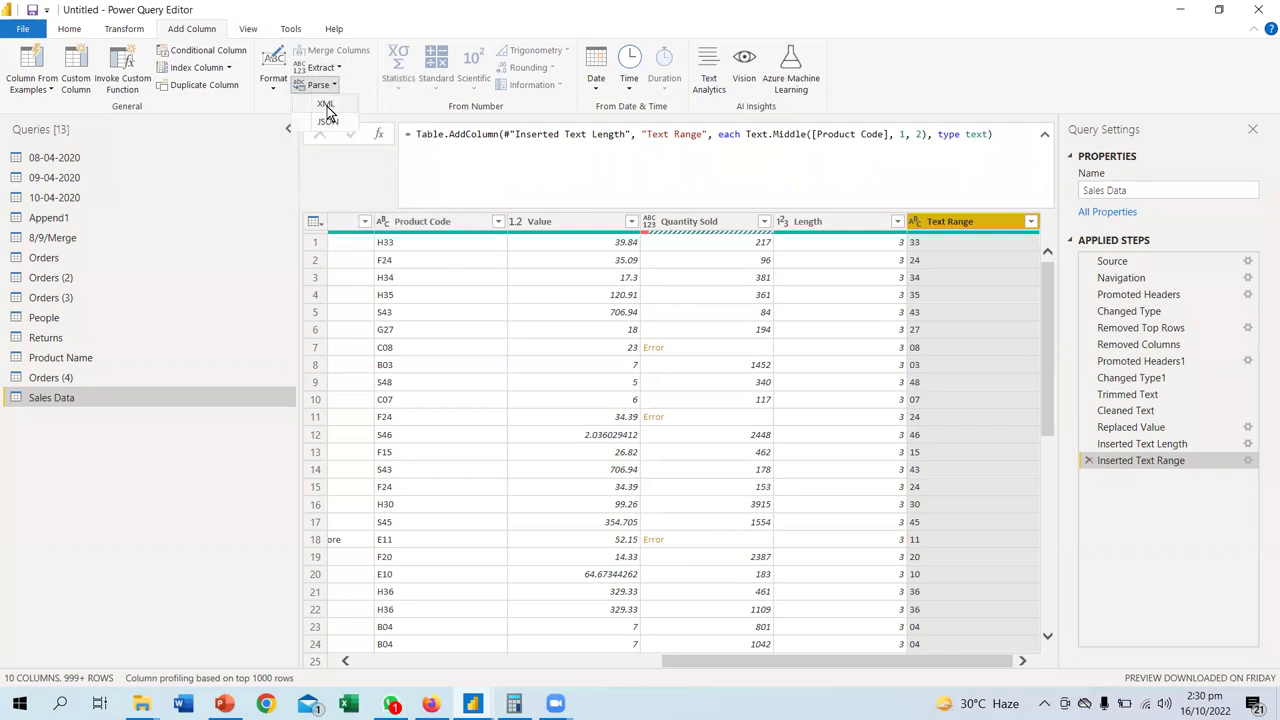
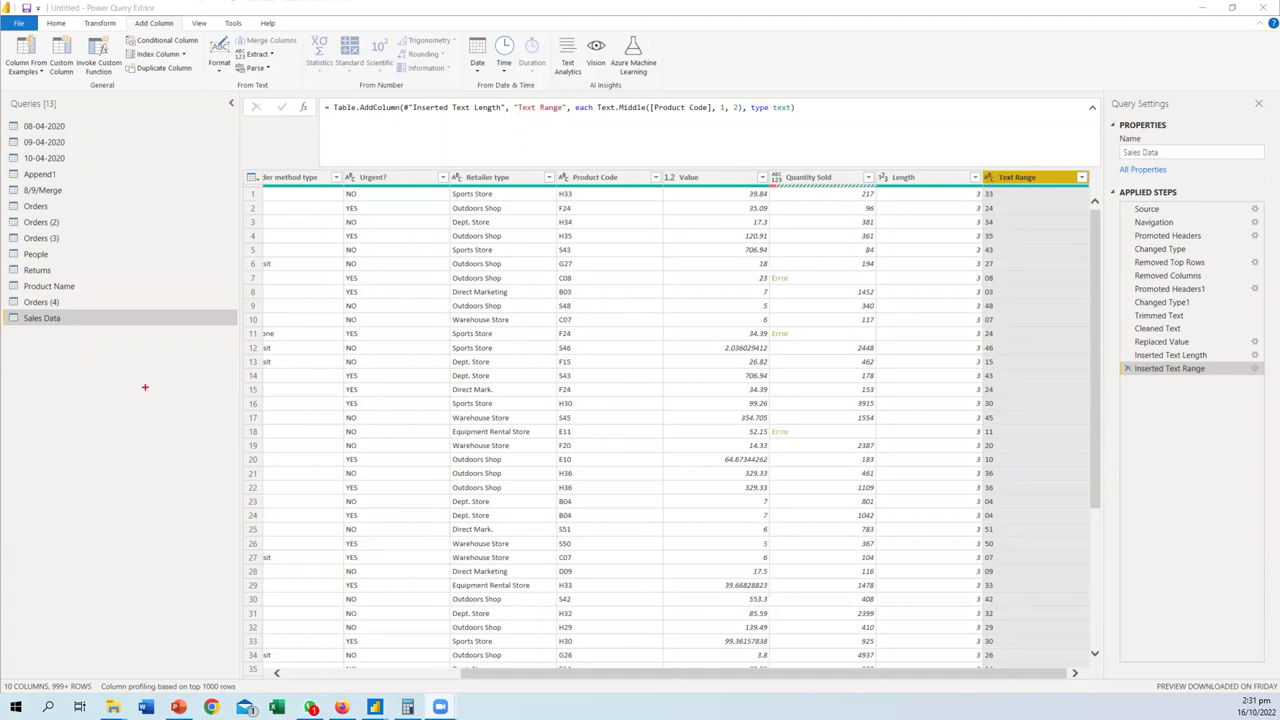
- Look over the text parsing and date extraction options without applying any
{"action": "left_click", "coordinate": [118, 377]}
{"action": "mouse_move", "coordinate": [50, 394]}
{"action": "left_mouse_down"}
{"action": "mouse_move", "coordinate": [73, 378]}
{"action": "mouse_move", "coordinate": [90, 390]}
{"action": "mouse_move", "coordinate": [180, 384]}
{"action": "left_mouse_up"}
{"action": "left_click_drag", "start_coordinate": [49, 427], "coordinate": [181, 429]}
{"action": "left_click_drag", "start_coordinate": [106, 374], "coordinate": [103, 383]}
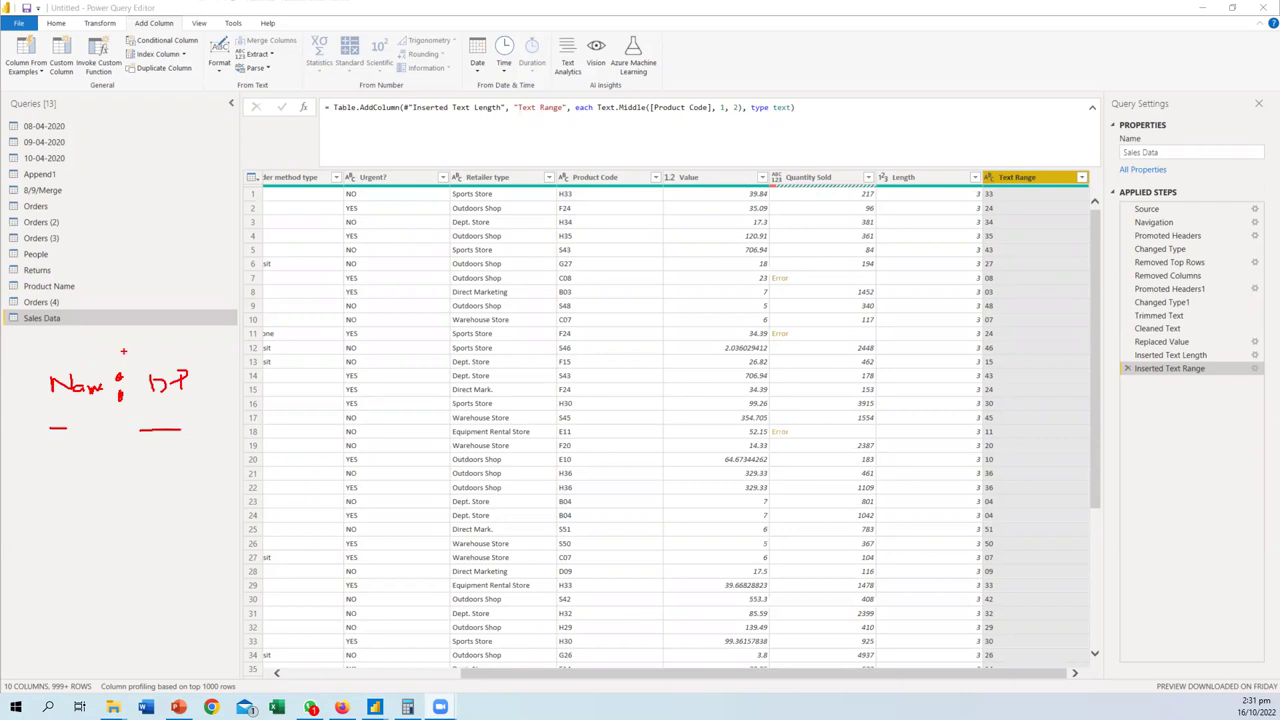
{"action": "mouse_move", "coordinate": [40, 368]}
{"action": "left_mouse_down"}
{"action": "mouse_move", "coordinate": [108, 359]}
{"action": "mouse_move", "coordinate": [104, 402]}
{"action": "mouse_move", "coordinate": [40, 402]}
{"action": "mouse_move", "coordinate": [56, 361]}
{"action": "left_mouse_up"}
{"action": "key", "text": "Escape"}
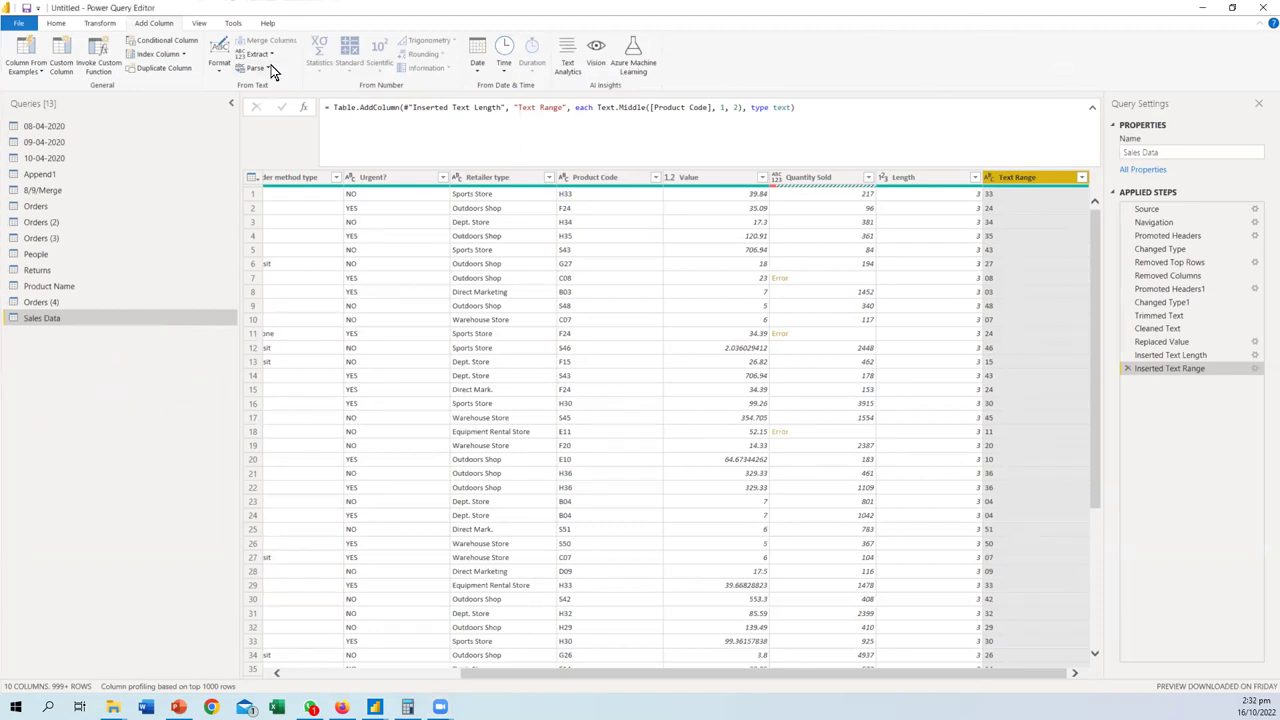
{"action": "left_click", "coordinate": [264, 68]}
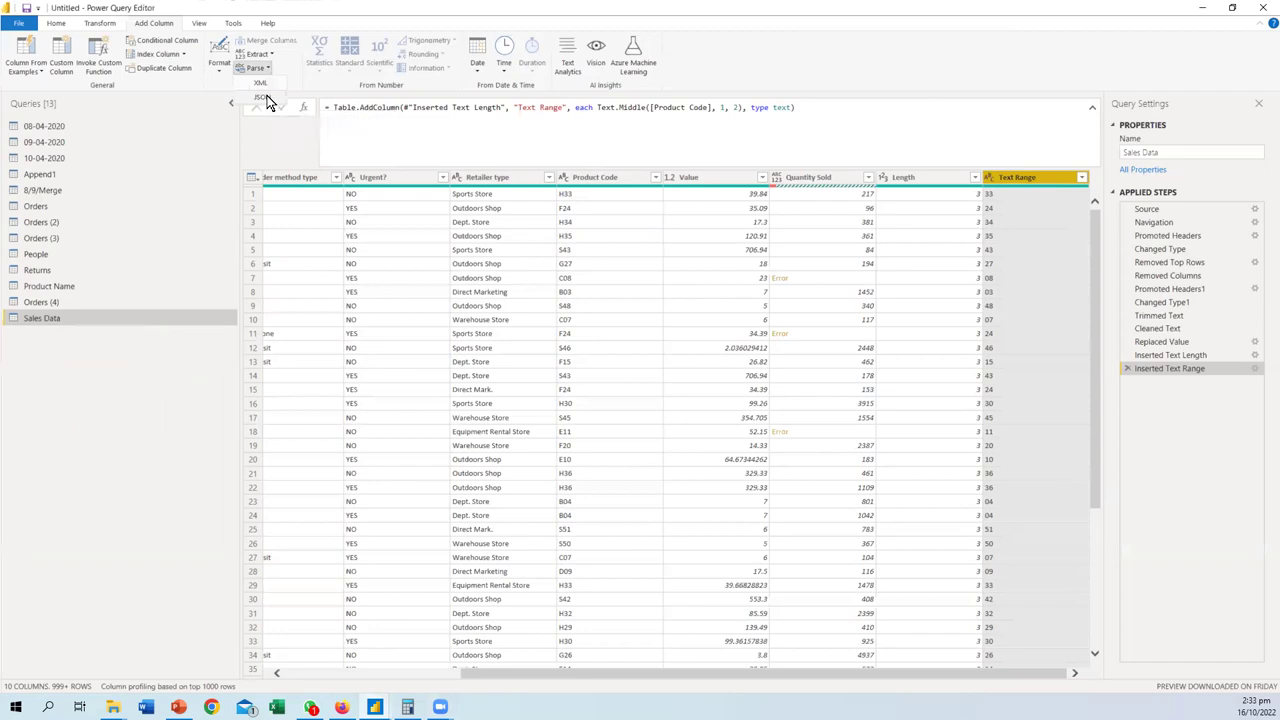
{"action": "left_click", "coordinate": [317, 75]}
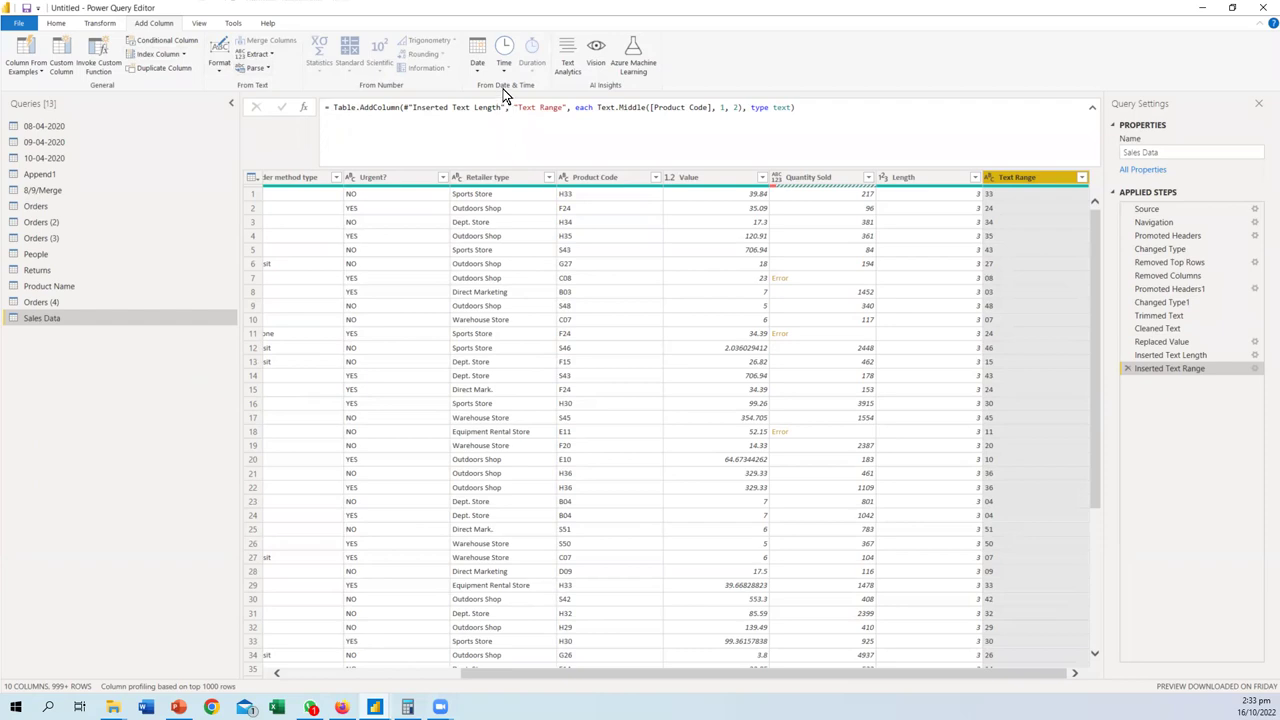
{"action": "left_click", "coordinate": [478, 68]}
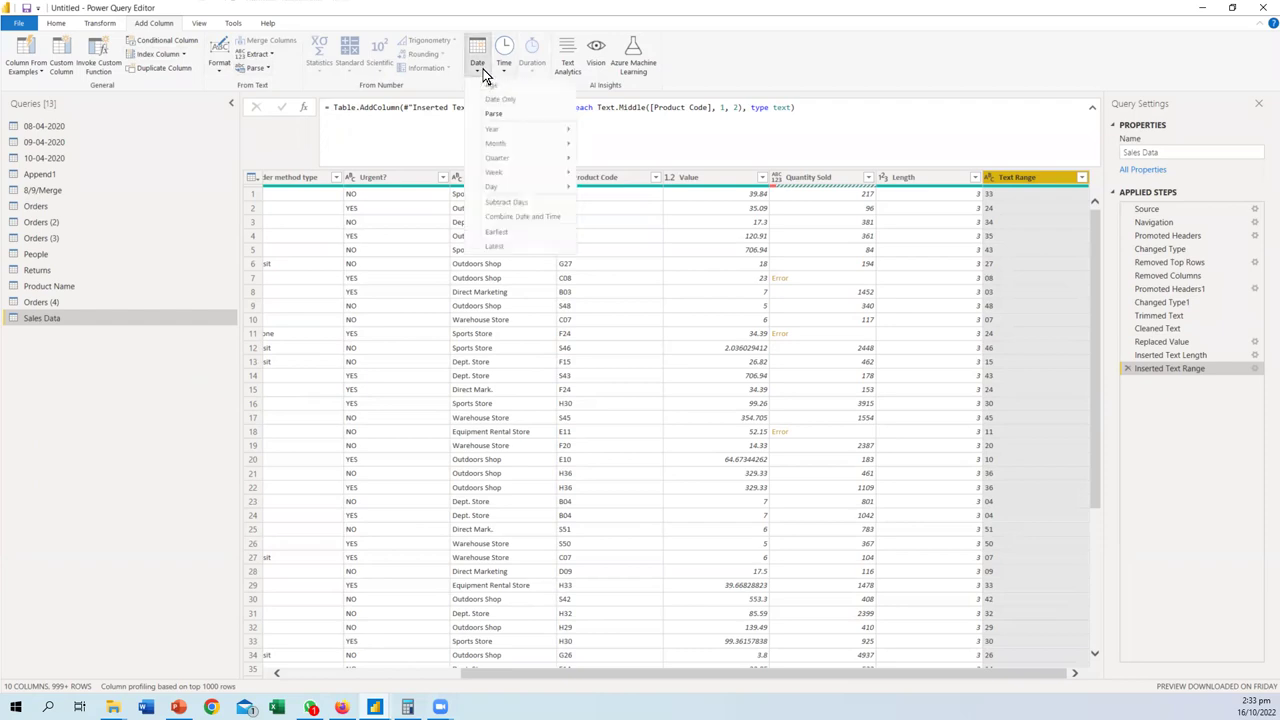
{"action": "left_click", "coordinate": [697, 684]}
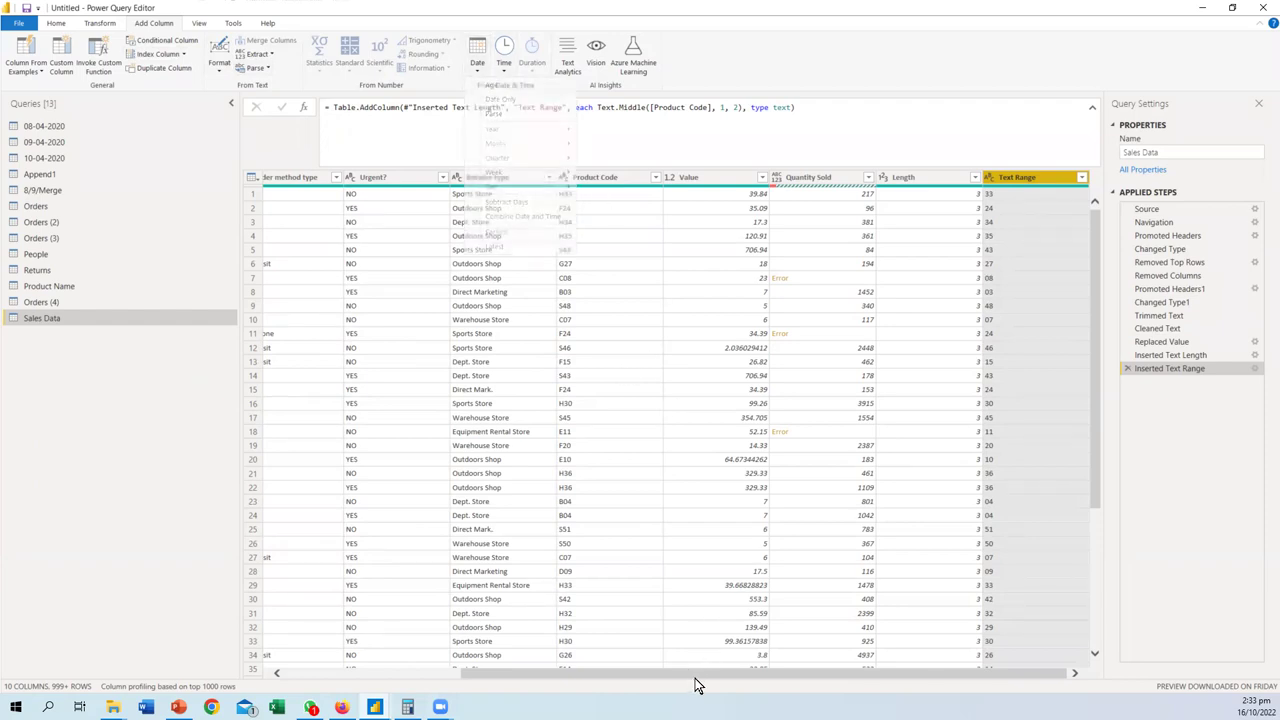
{"action": "left_click_drag", "start_coordinate": [697, 684], "coordinate": [329, 672]}
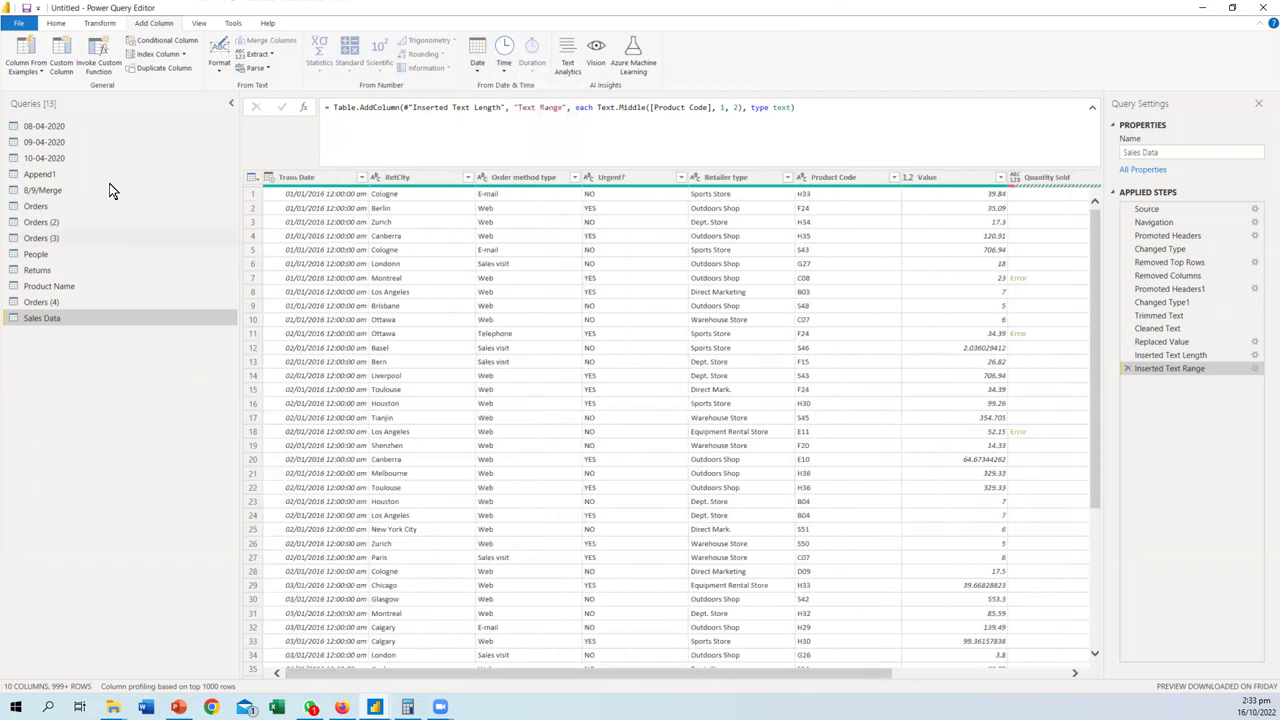
- Add a Year column extracted from Trans Date, showing 2016
{"action": "left_click", "coordinate": [303, 178]}
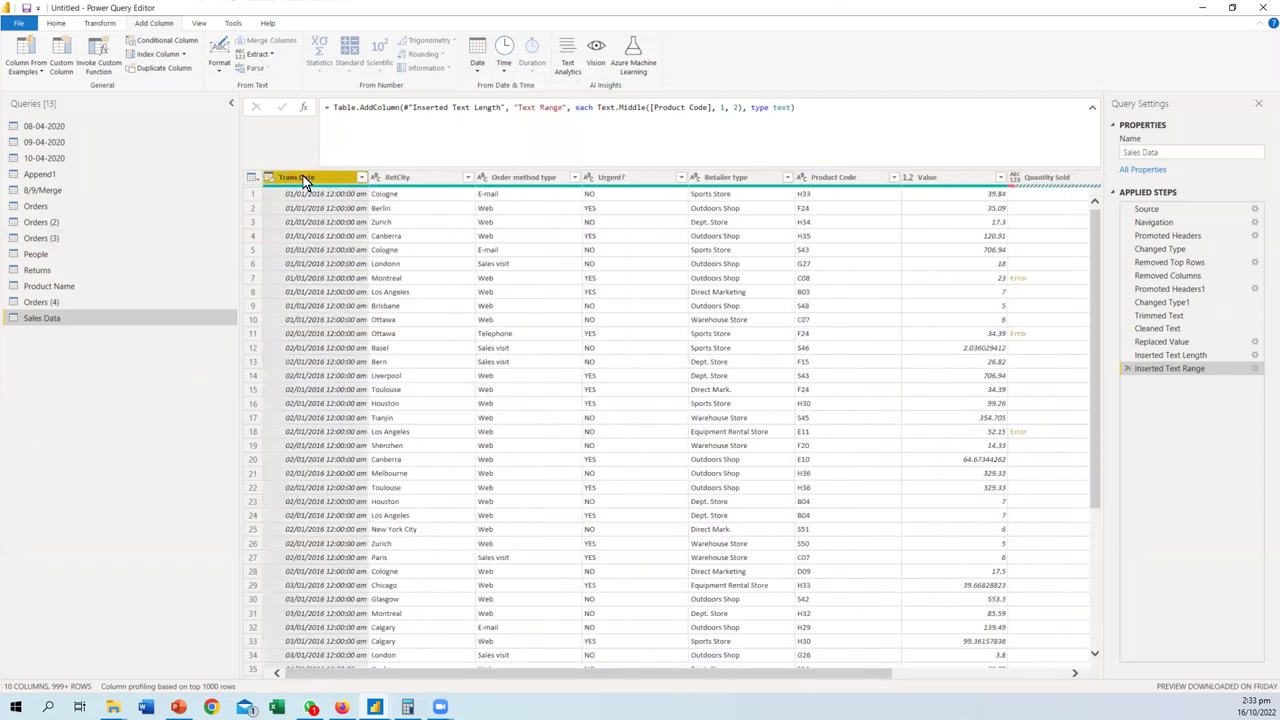
{"action": "left_click", "coordinate": [480, 68]}
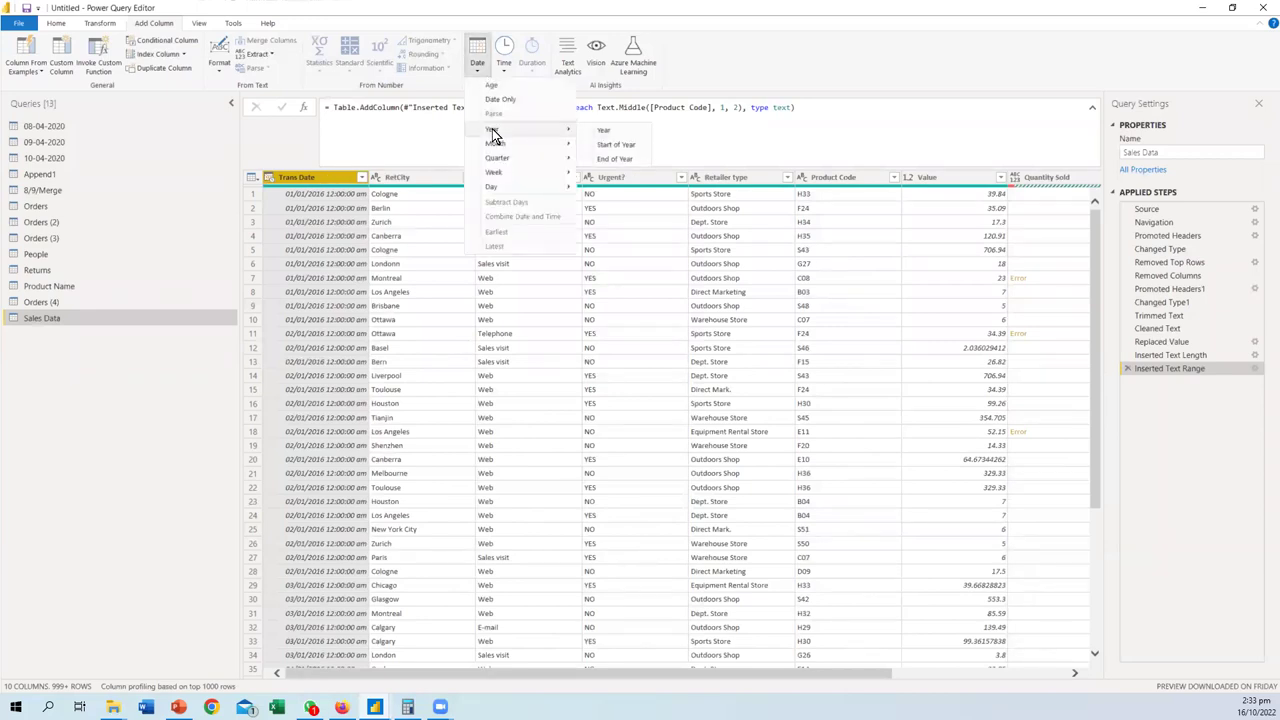
{"action": "left_click", "coordinate": [600, 132]}
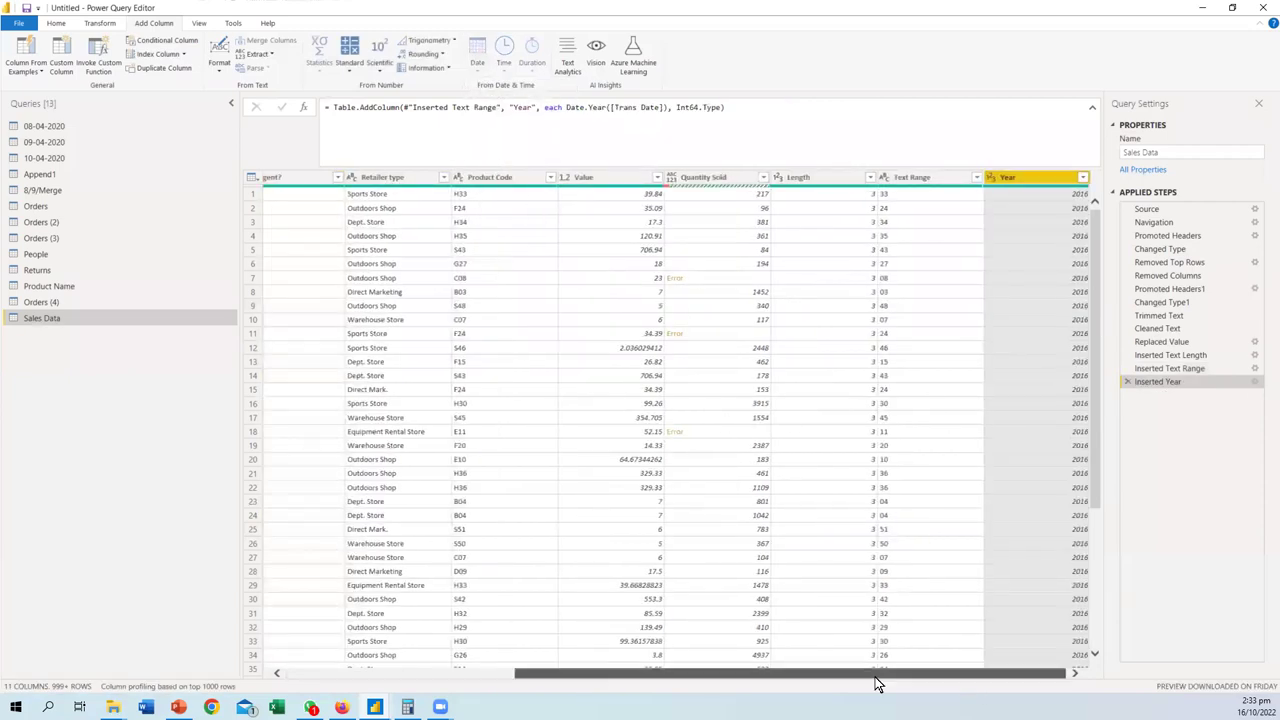
{"action": "left_click_drag", "start_coordinate": [877, 680], "coordinate": [493, 674]}
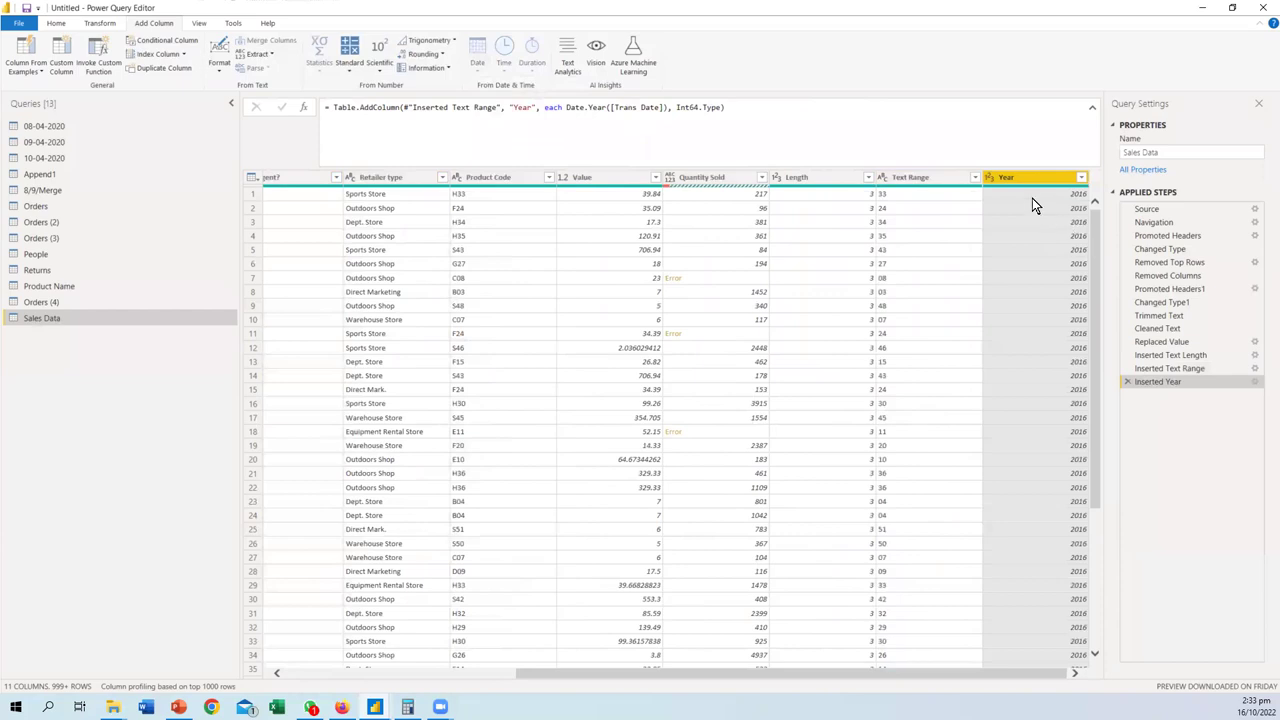
{"action": "left_click_drag", "start_coordinate": [688, 670], "coordinate": [456, 672]}
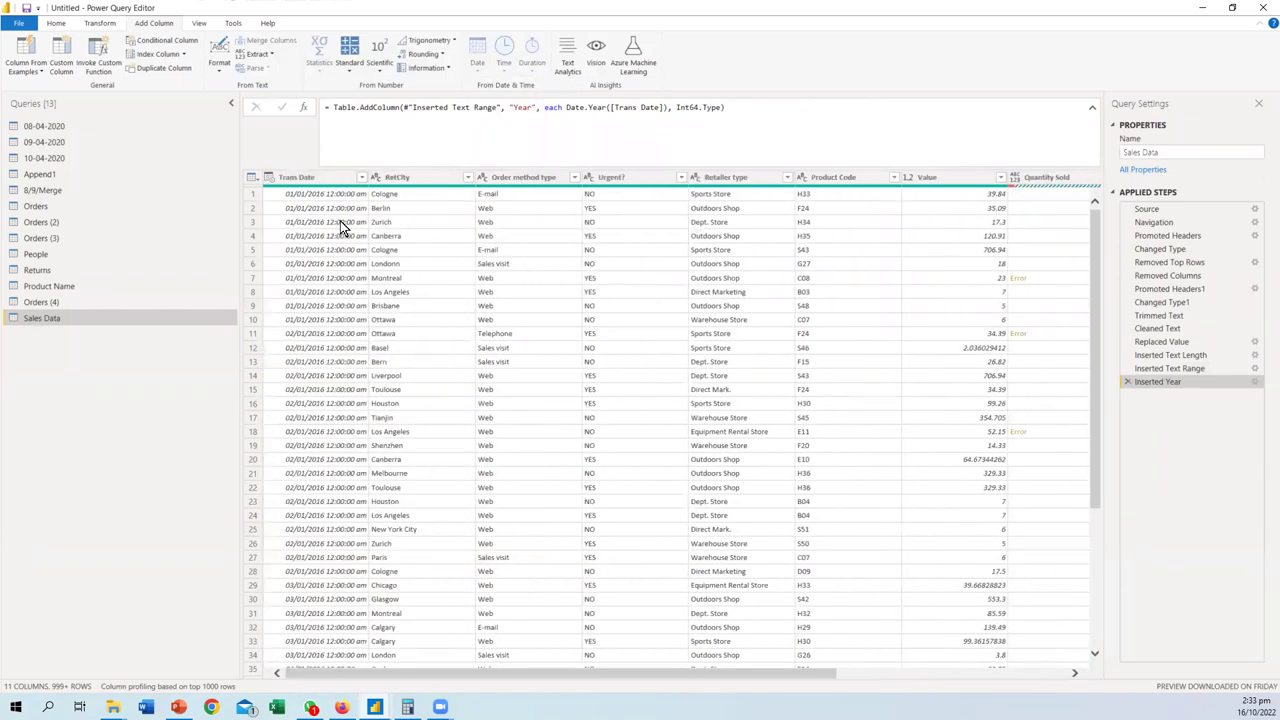
- Add a Month number column from Trans Date, showing 1
{"action": "left_click", "coordinate": [296, 177]}
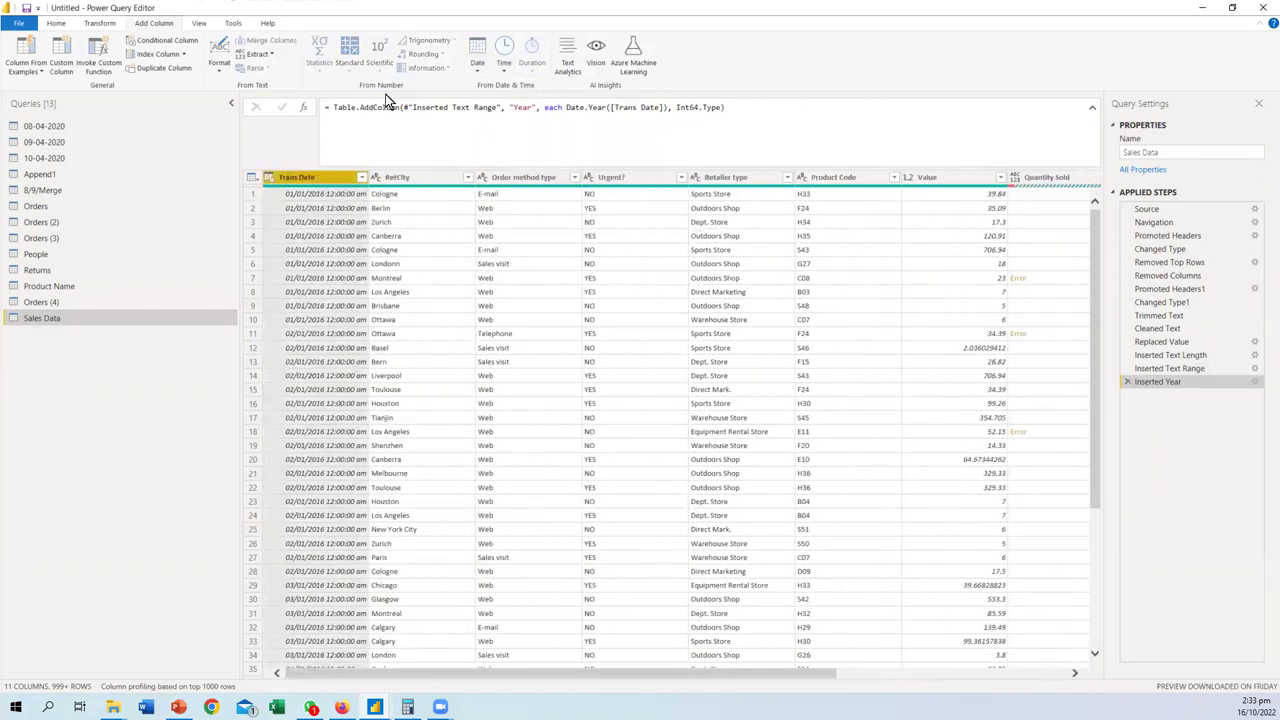
{"action": "left_click", "coordinate": [475, 70]}
{"action": "mouse_move", "coordinate": [497, 148]}
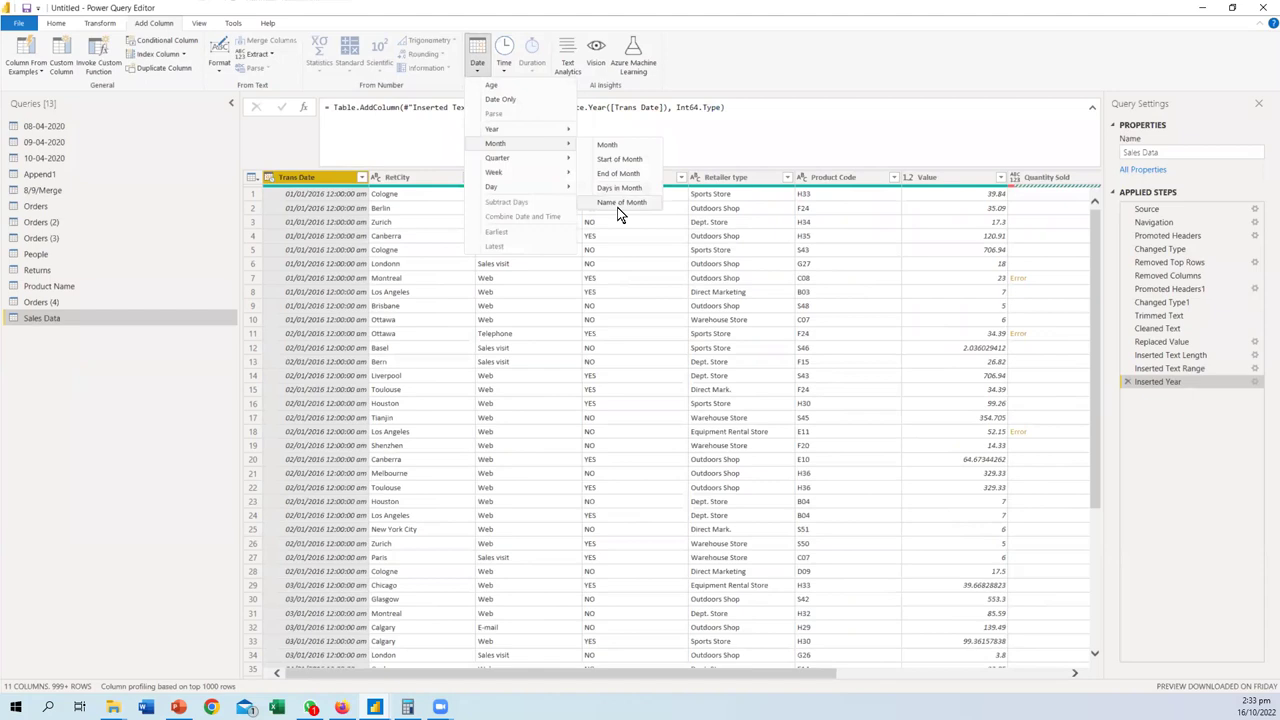
{"action": "left_click", "coordinate": [667, 192]}
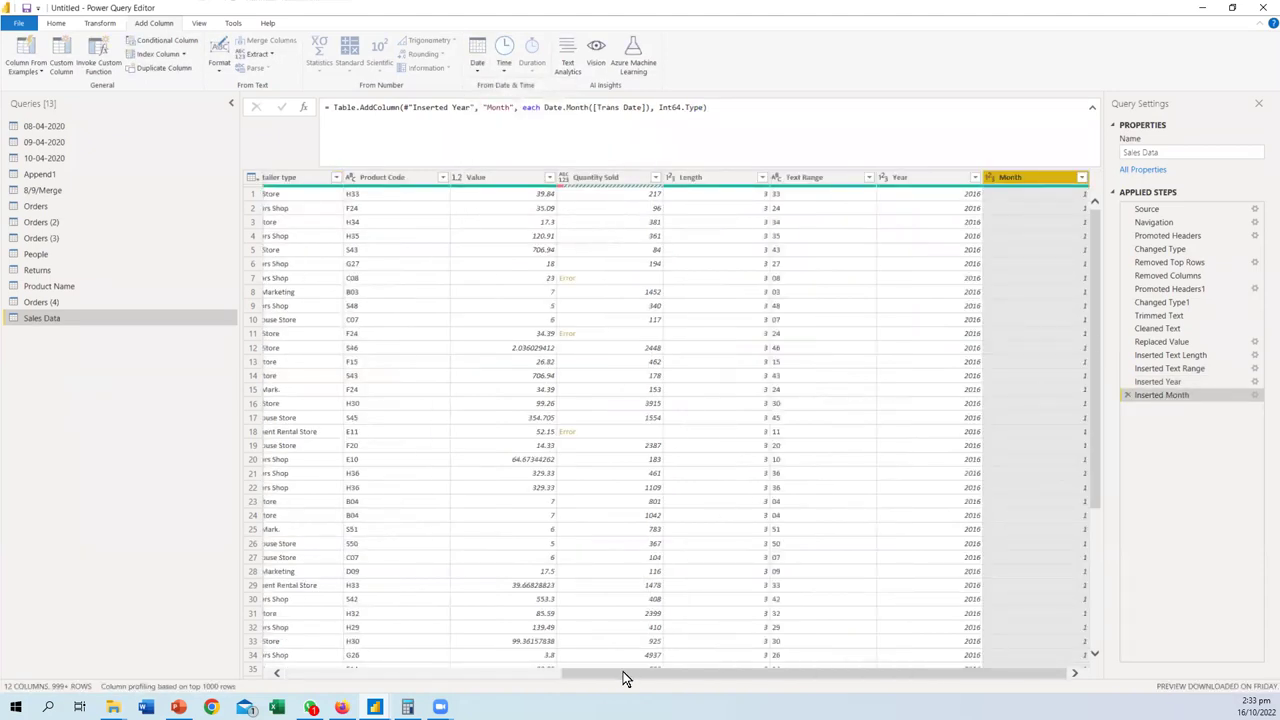
{"action": "left_click_drag", "start_coordinate": [625, 678], "coordinate": [315, 649]}
{"action": "left_click", "coordinate": [297, 175]}
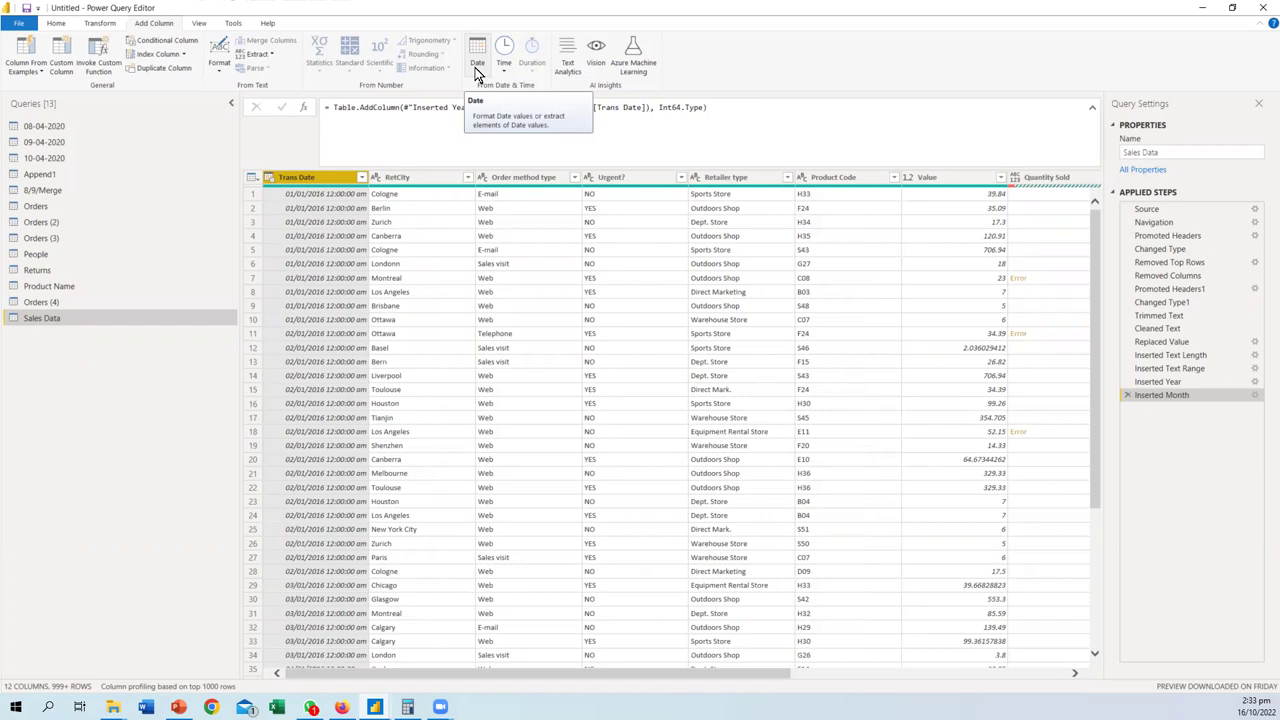
- Add a Name of Month column from Trans Date, showing January, and scroll the results
{"action": "left_click", "coordinate": [477, 70]}
{"action": "mouse_move", "coordinate": [520, 143]}
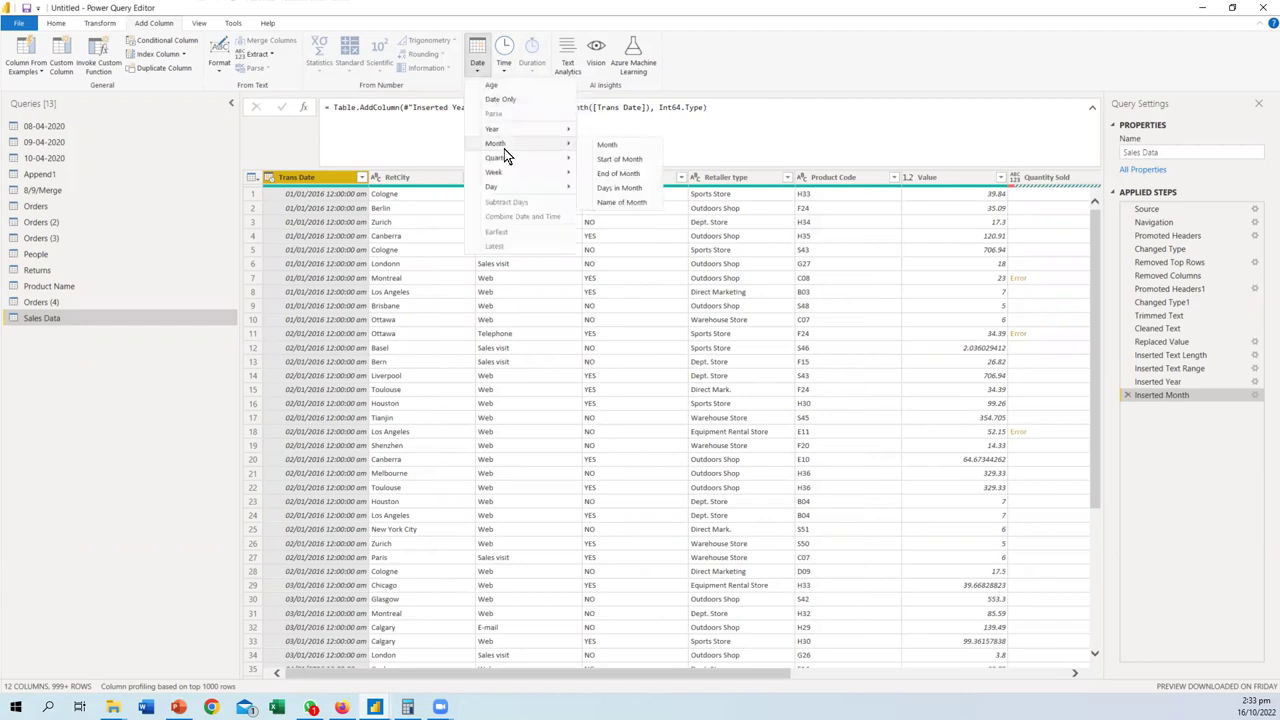
{"action": "left_click", "coordinate": [631, 204]}
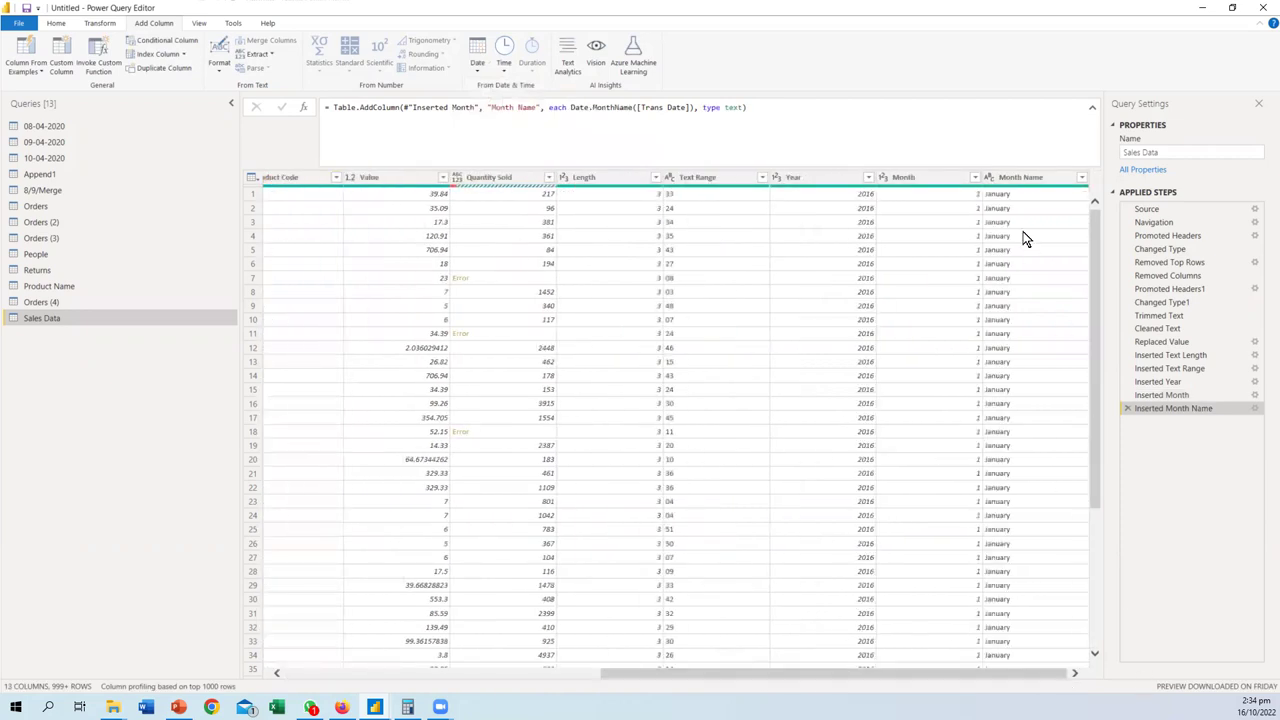
{"action": "scroll", "coordinate": [1000, 266], "scroll_direction": "down", "scroll_amount": 15}
{"action": "scroll", "coordinate": [998, 340], "scroll_direction": "down", "scroll_amount": 20}
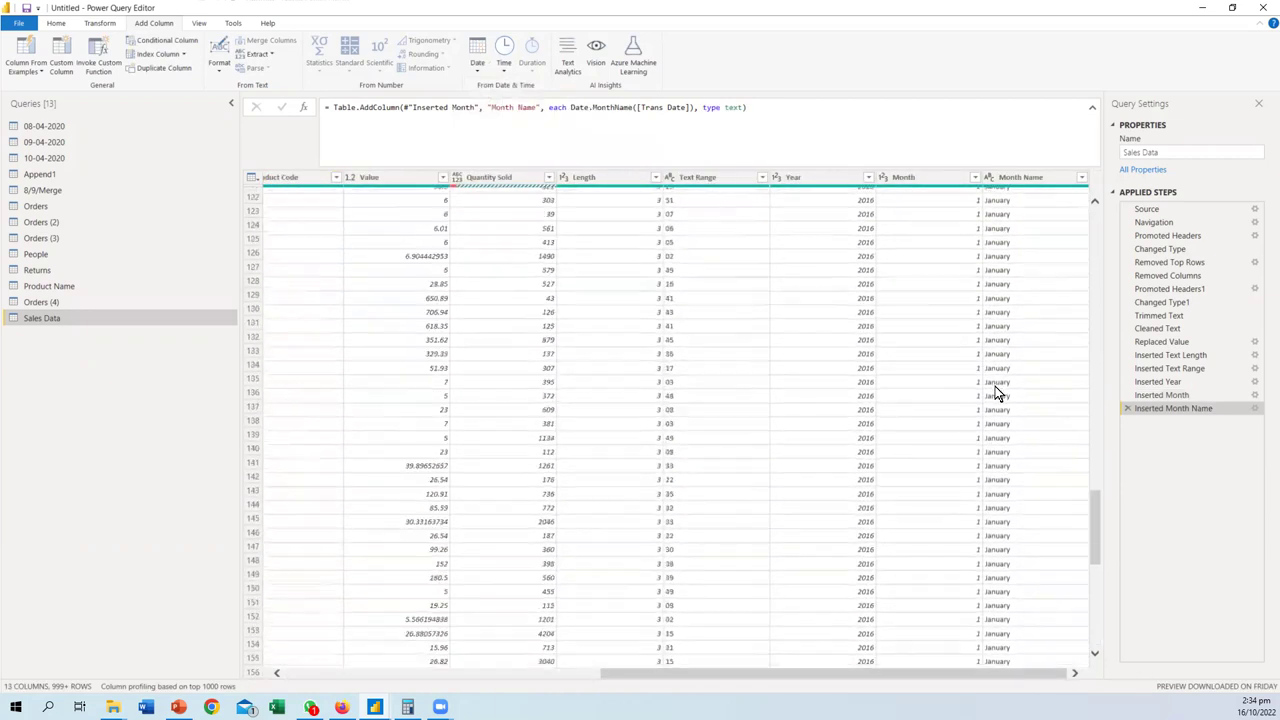
{"action": "scroll", "coordinate": [995, 445], "scroll_direction": "up", "scroll_amount": 20}
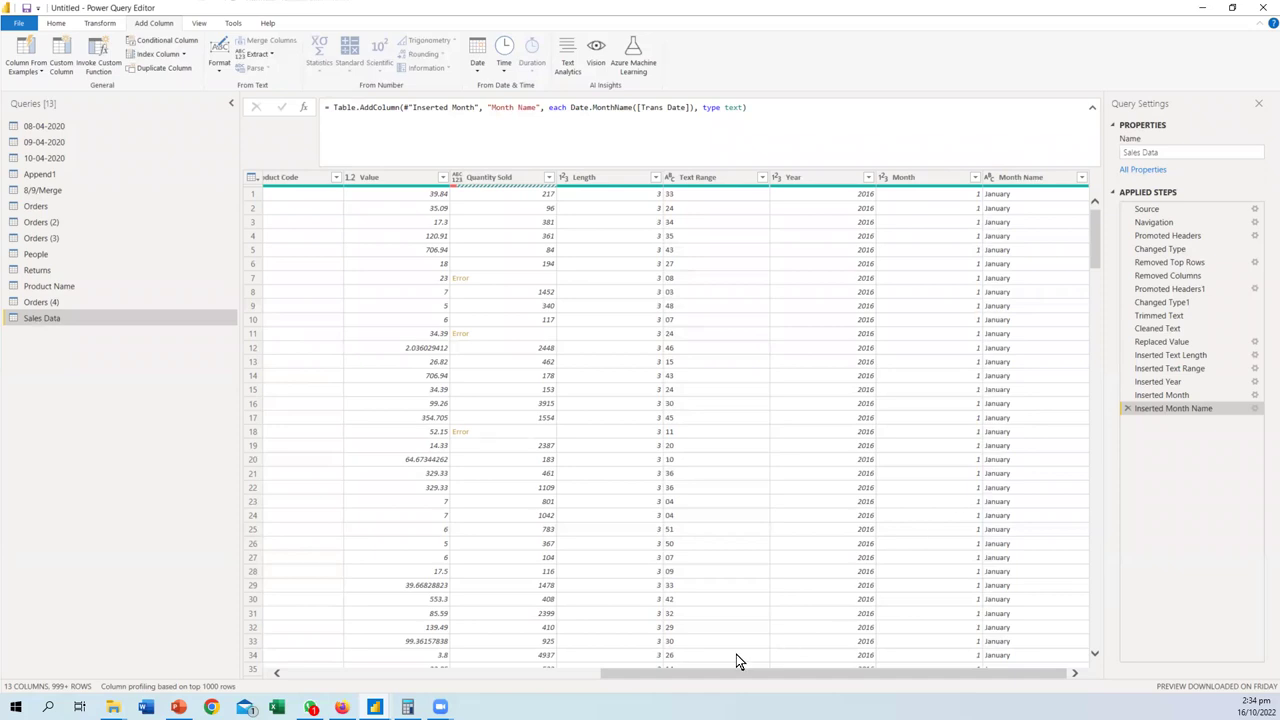
- Add a Name of Day column from Trans Date and scroll through weekdays like Friday and Saturday
{"action": "left_click_drag", "start_coordinate": [705, 681], "coordinate": [300, 684]}
{"action": "left_click", "coordinate": [323, 182]}
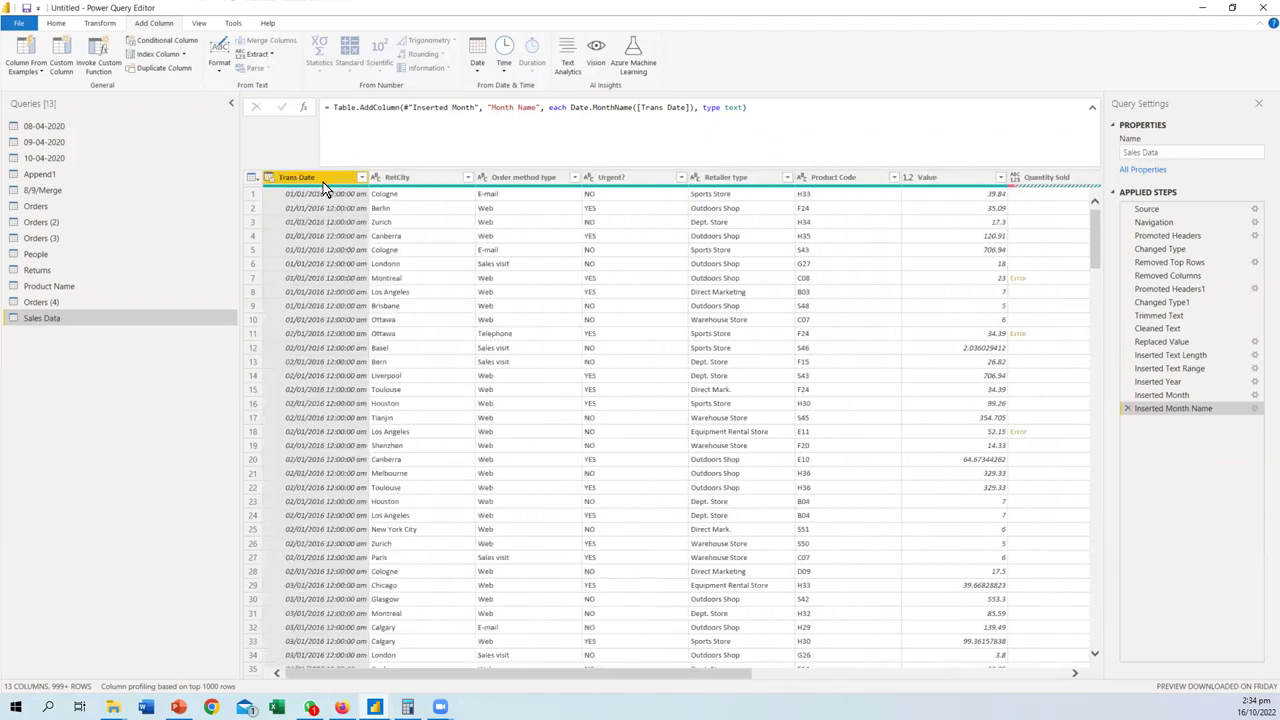
{"action": "left_click", "coordinate": [478, 66]}
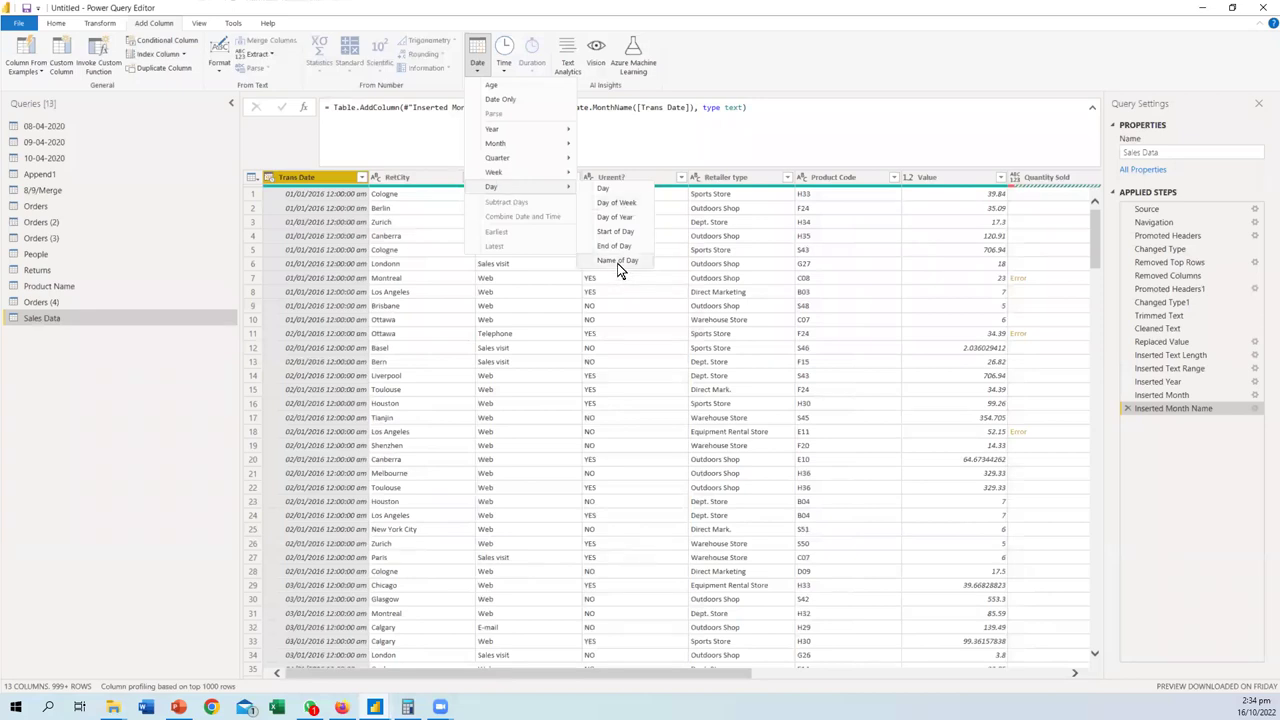
{"action": "left_click", "coordinate": [618, 261]}
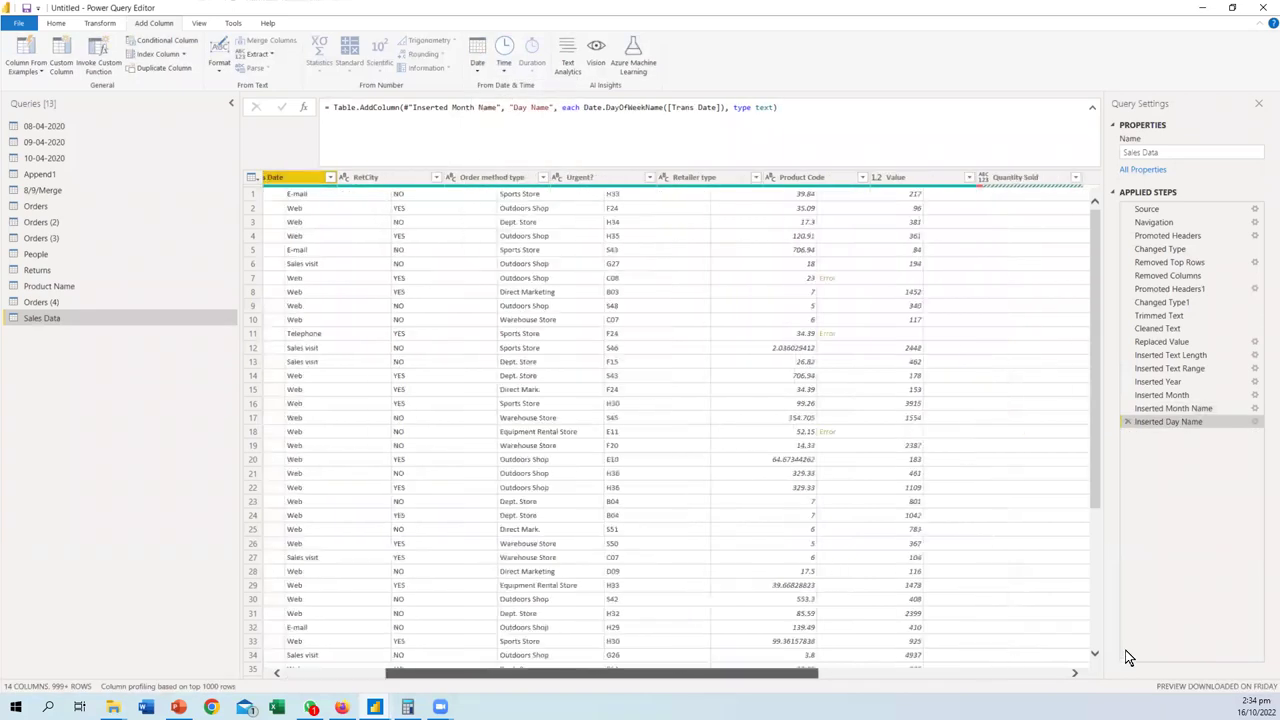
{"action": "scroll", "coordinate": [1011, 342], "scroll_direction": "down", "scroll_amount": 9}
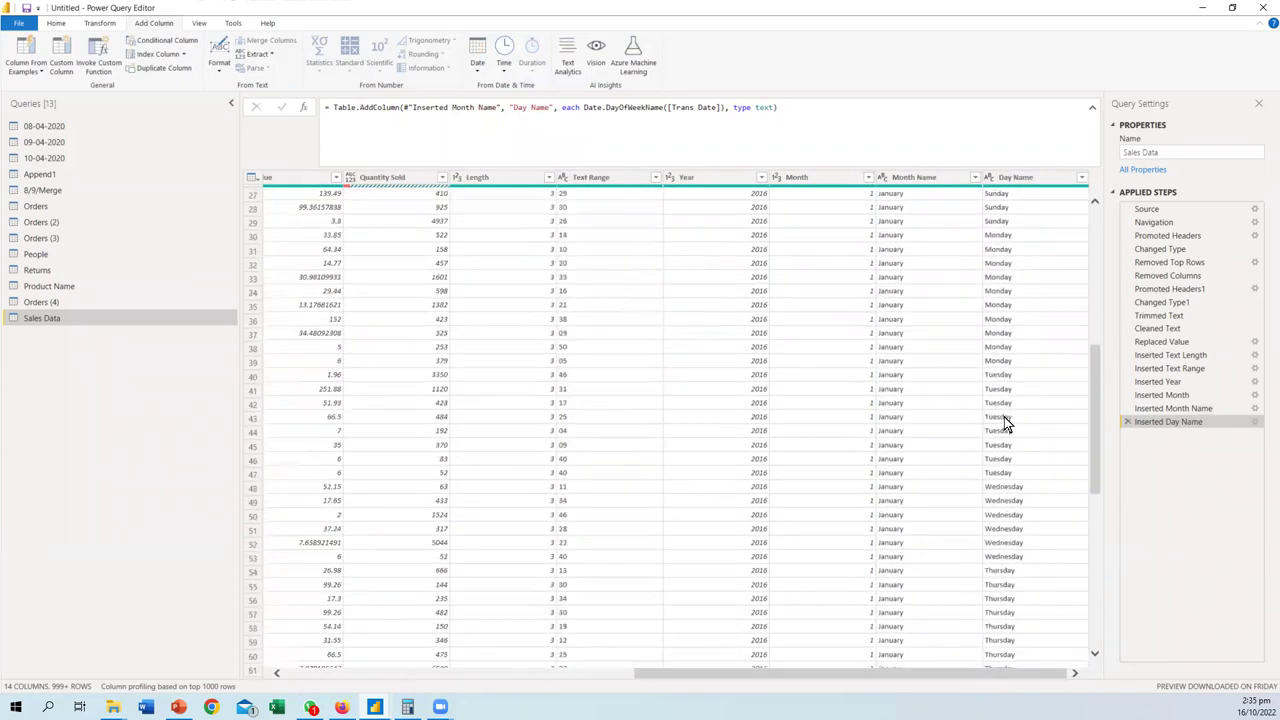
{"action": "scroll", "coordinate": [1005, 390], "scroll_direction": "down", "scroll_amount": 7}
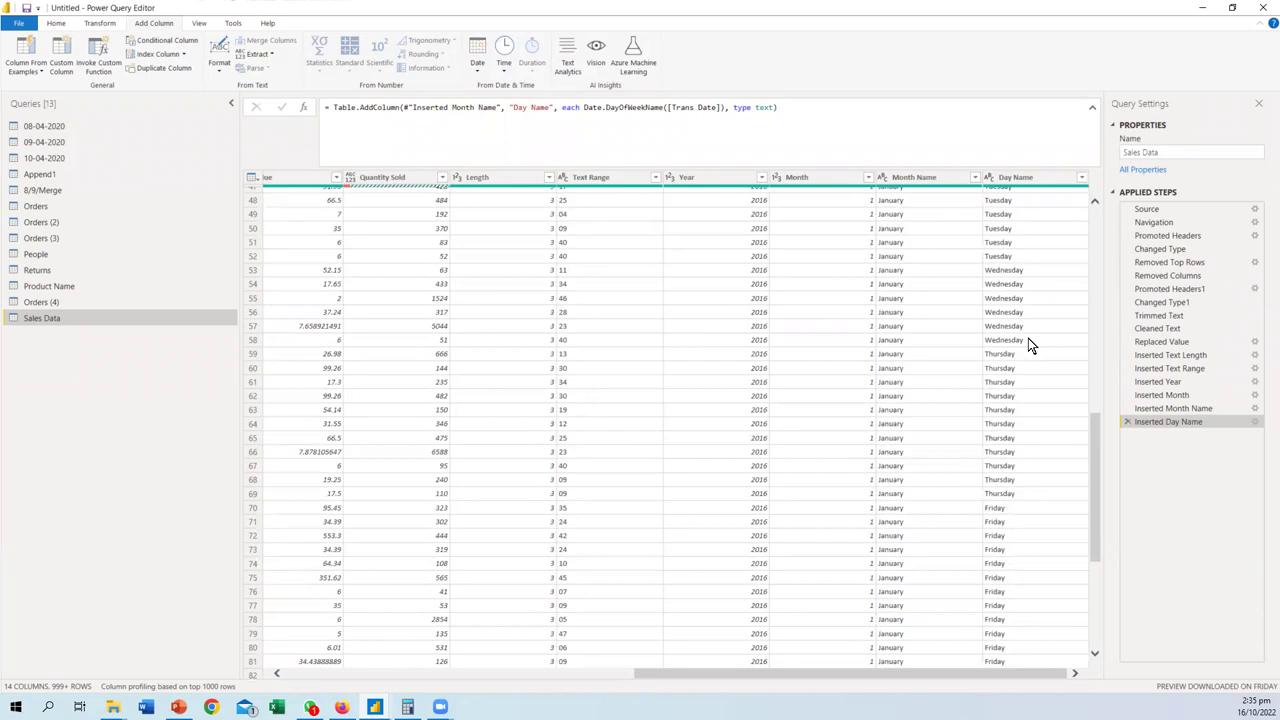
{"action": "scroll", "coordinate": [1028, 338], "scroll_direction": "up", "scroll_amount": 15}
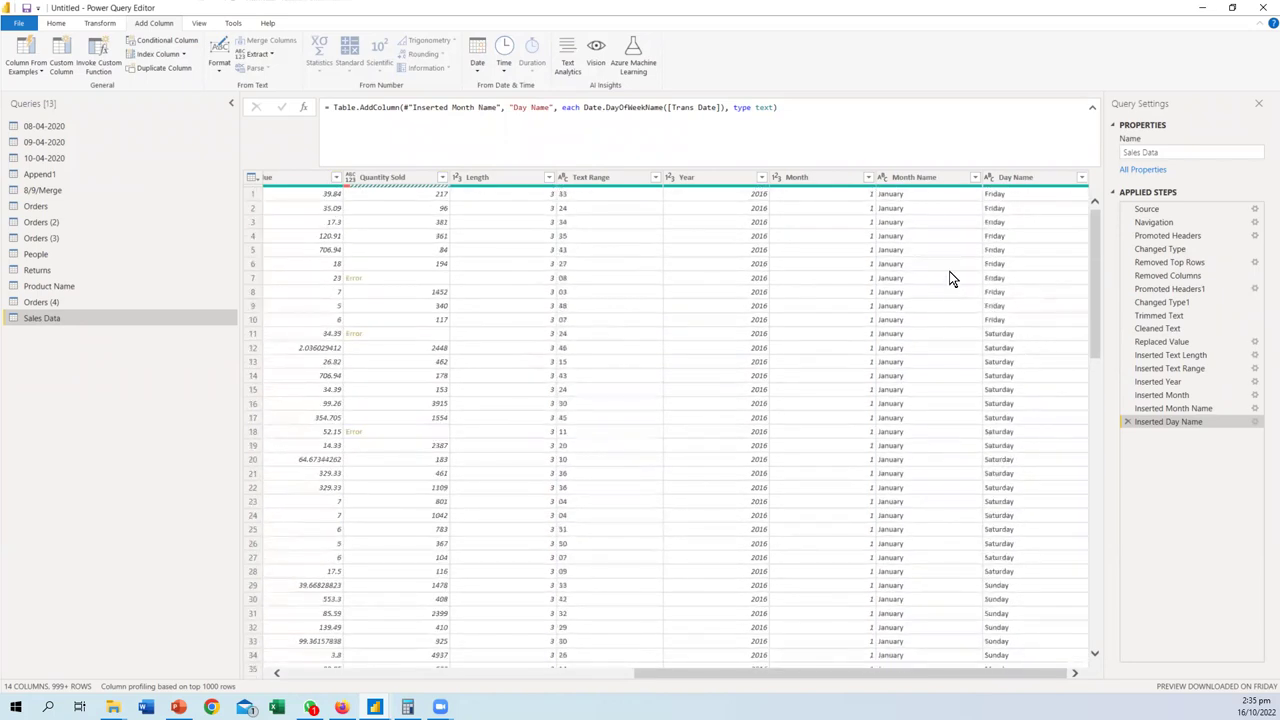
{"action": "scroll", "coordinate": [1004, 352], "scroll_direction": "down", "scroll_amount": 2}
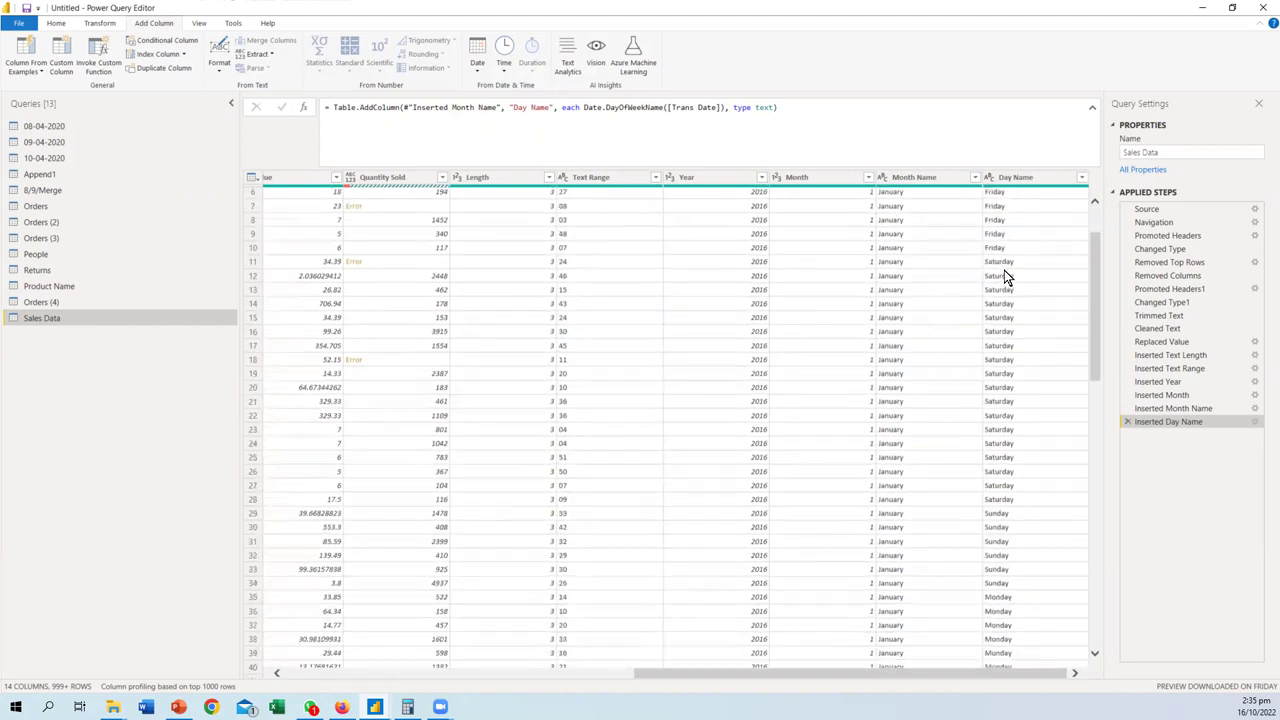
{"action": "scroll", "coordinate": [1010, 280], "scroll_direction": "down", "scroll_amount": 9}
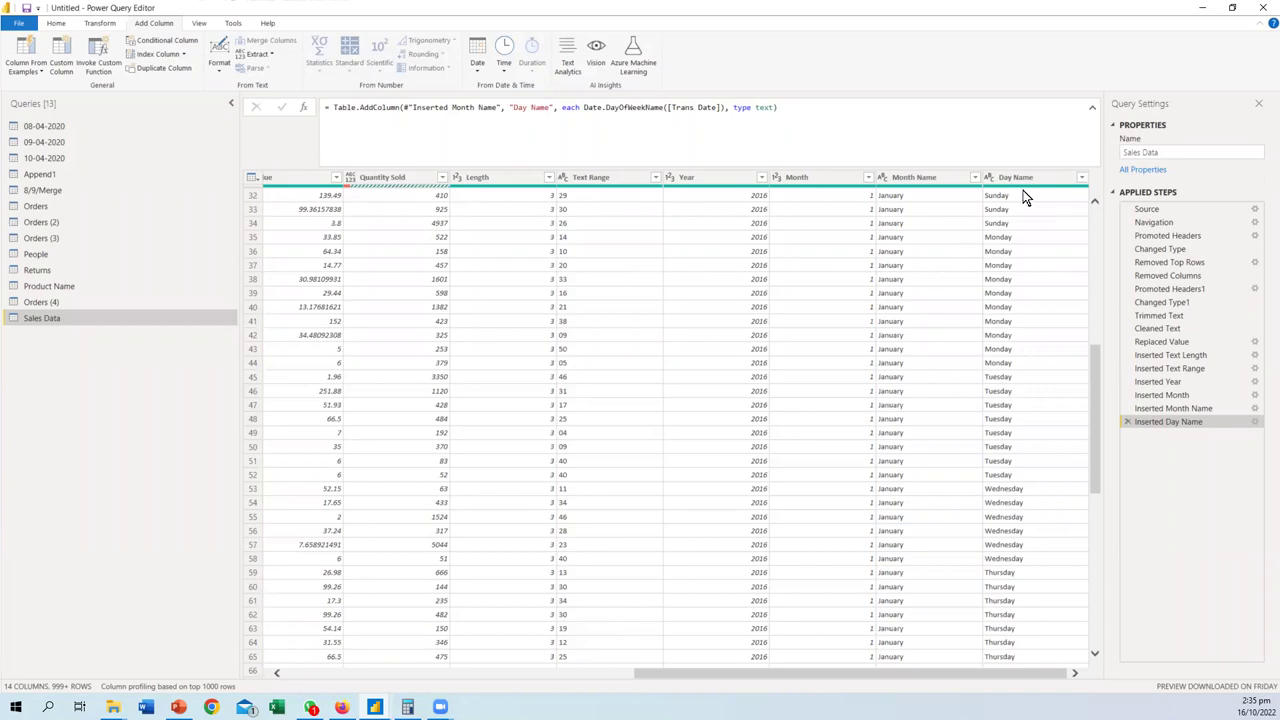
- Select the Inserted Day Name formula in the formula bar, then cancel without changes
{"action": "left_click", "coordinate": [706, 107]}
{"action": "left_click", "coordinate": [343, 107]}
{"action": "left_click_drag", "start_coordinate": [327, 107], "coordinate": [564, 114]}
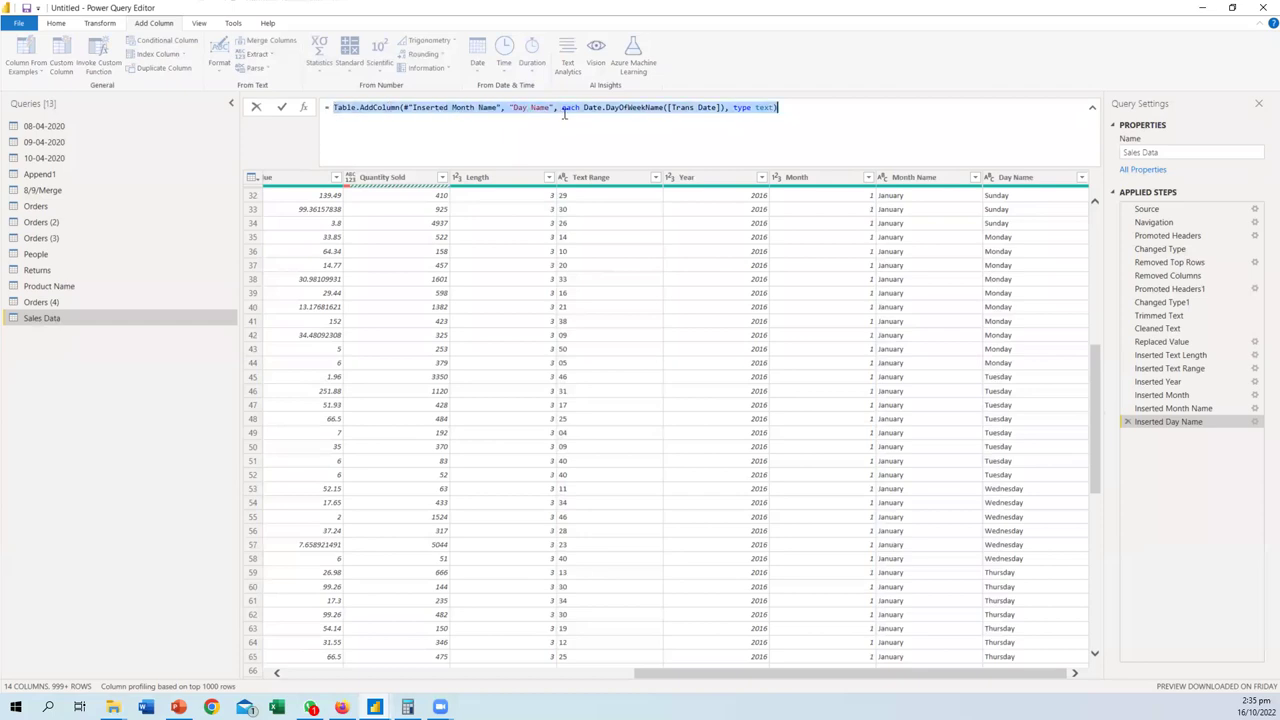
{"action": "left_click", "coordinate": [551, 120]}
{"action": "key", "text": "Escape"}
- Change Date.DayOfWeekName to Date.DayOfYear in the formula and commit it
{"action": "left_click_drag", "start_coordinate": [584, 107], "coordinate": [784, 139]}
{"action": "left_click", "coordinate": [609, 127]}
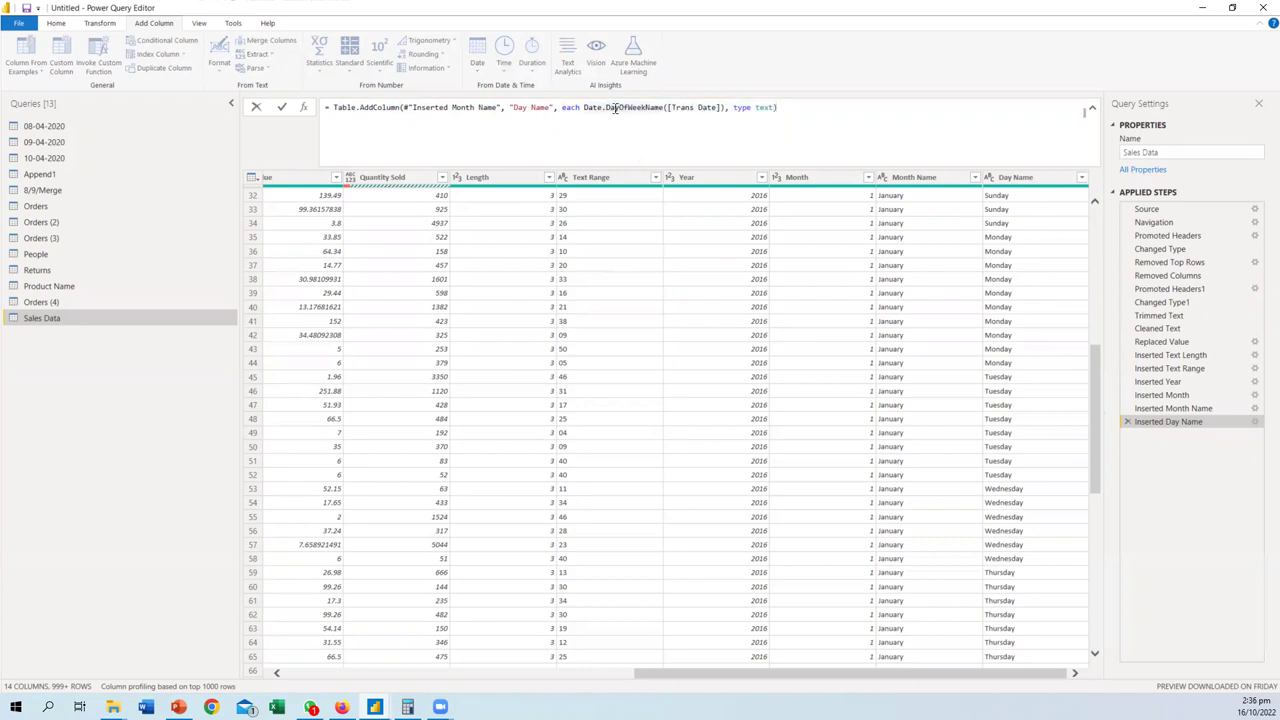
{"action": "mouse_move", "coordinate": [656, 107]}
{"action": "left_click_drag", "start_coordinate": [627, 107], "coordinate": [662, 107]}
{"action": "mouse_move", "coordinate": [662, 107]}
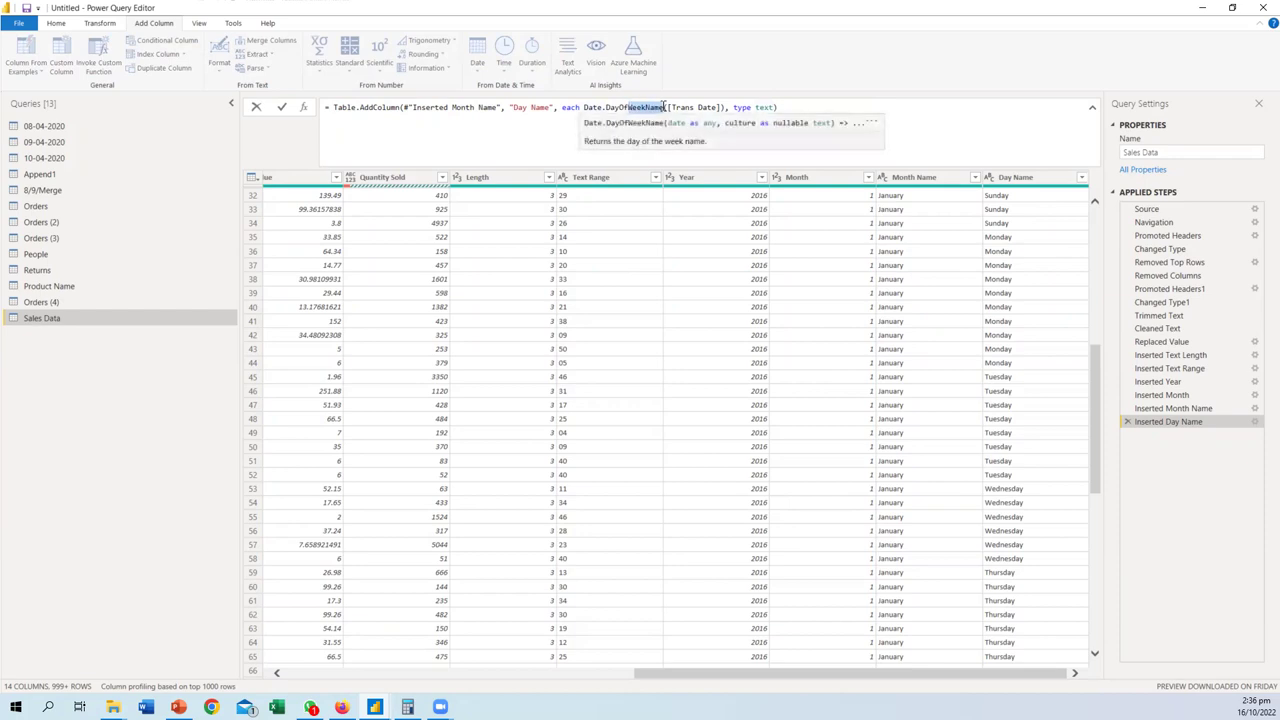
{"action": "key", "text": "BackSpace"}
{"action": "key", "text": "BackSpace"}
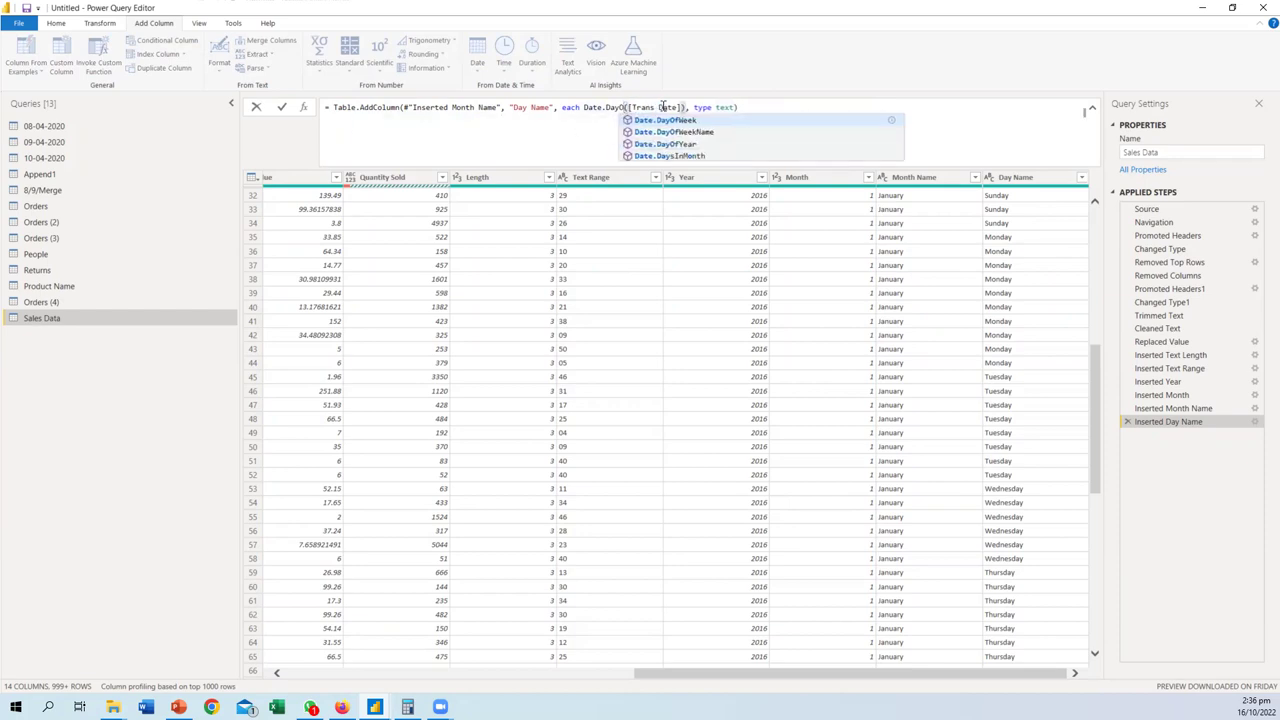
{"action": "left_click", "coordinate": [680, 144]}
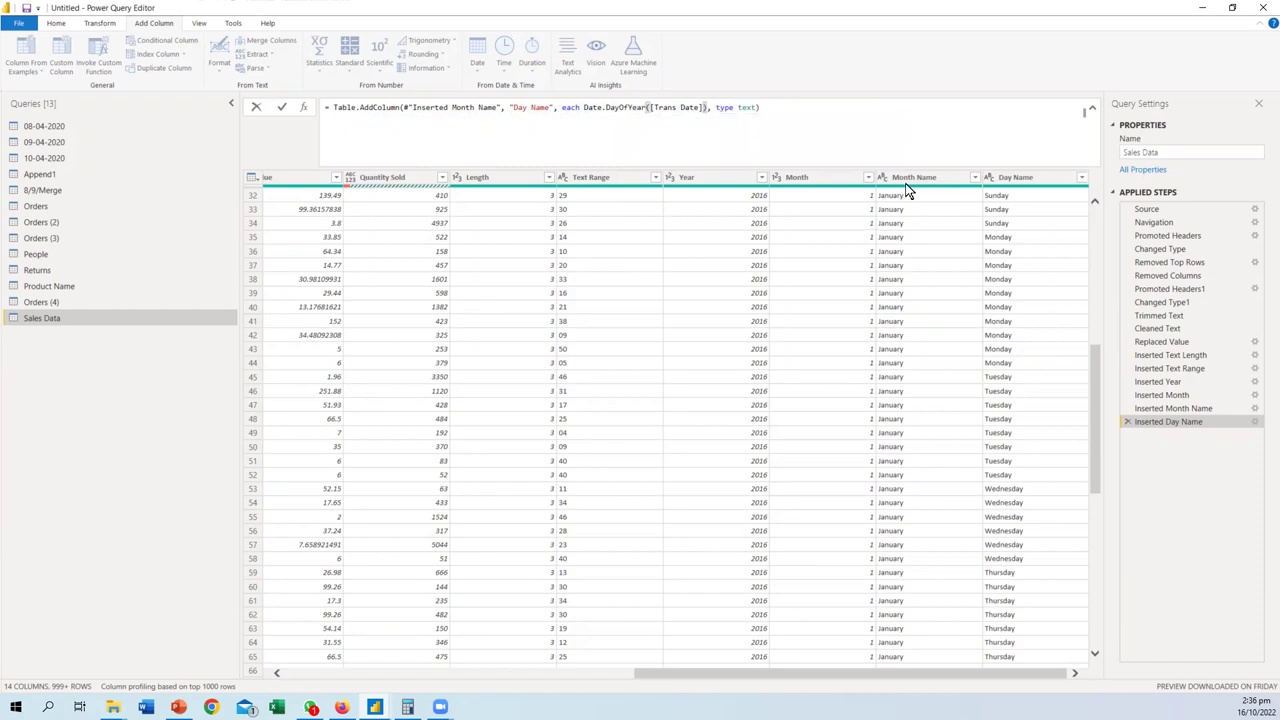
{"action": "left_click", "coordinate": [281, 107]}
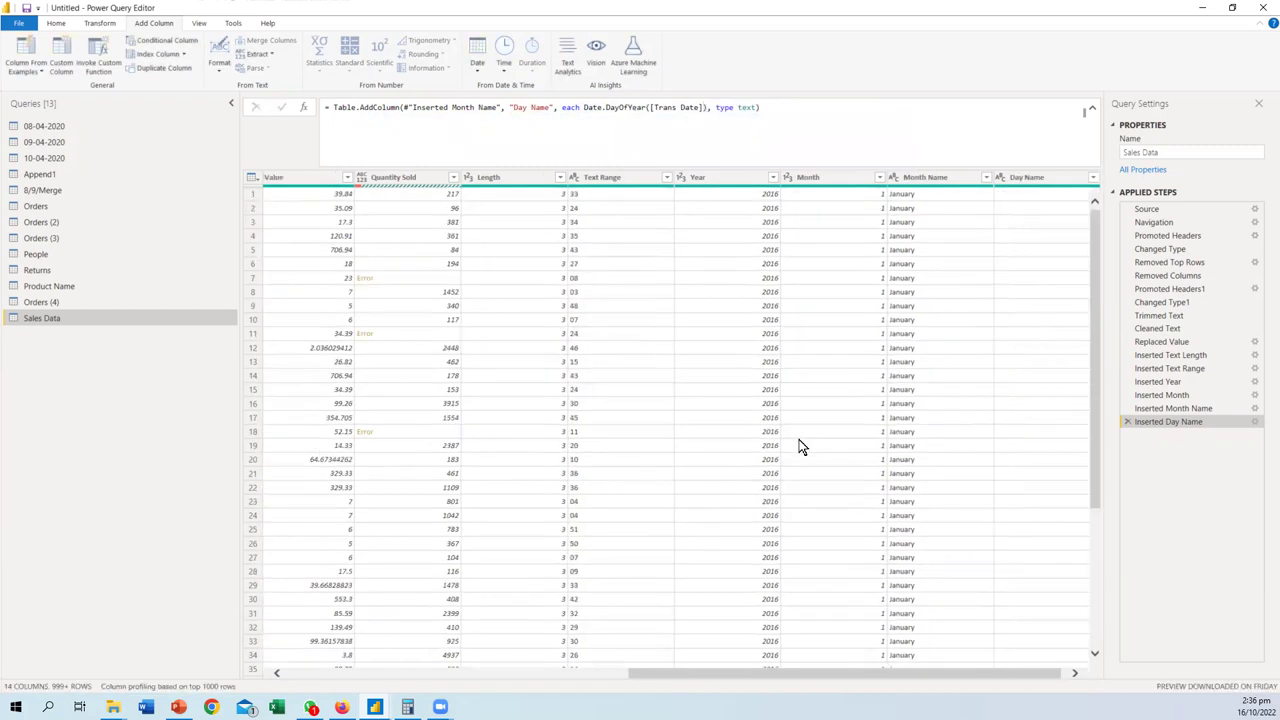
{"action": "scroll", "coordinate": [1037, 676], "scroll_direction": "right", "scroll_amount": 1}
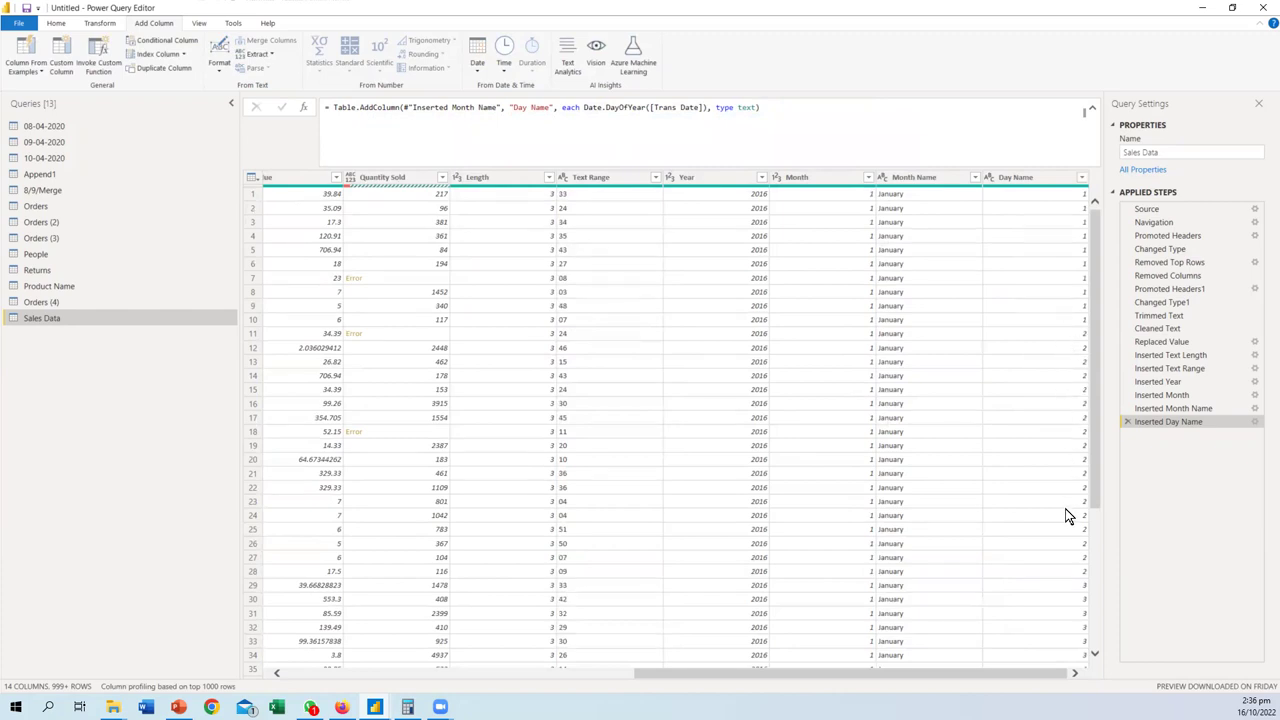
{"action": "scroll", "coordinate": [1059, 534], "scroll_direction": "down", "scroll_amount": 5}
{"action": "scroll", "coordinate": [1055, 546], "scroll_direction": "down", "scroll_amount": 18}
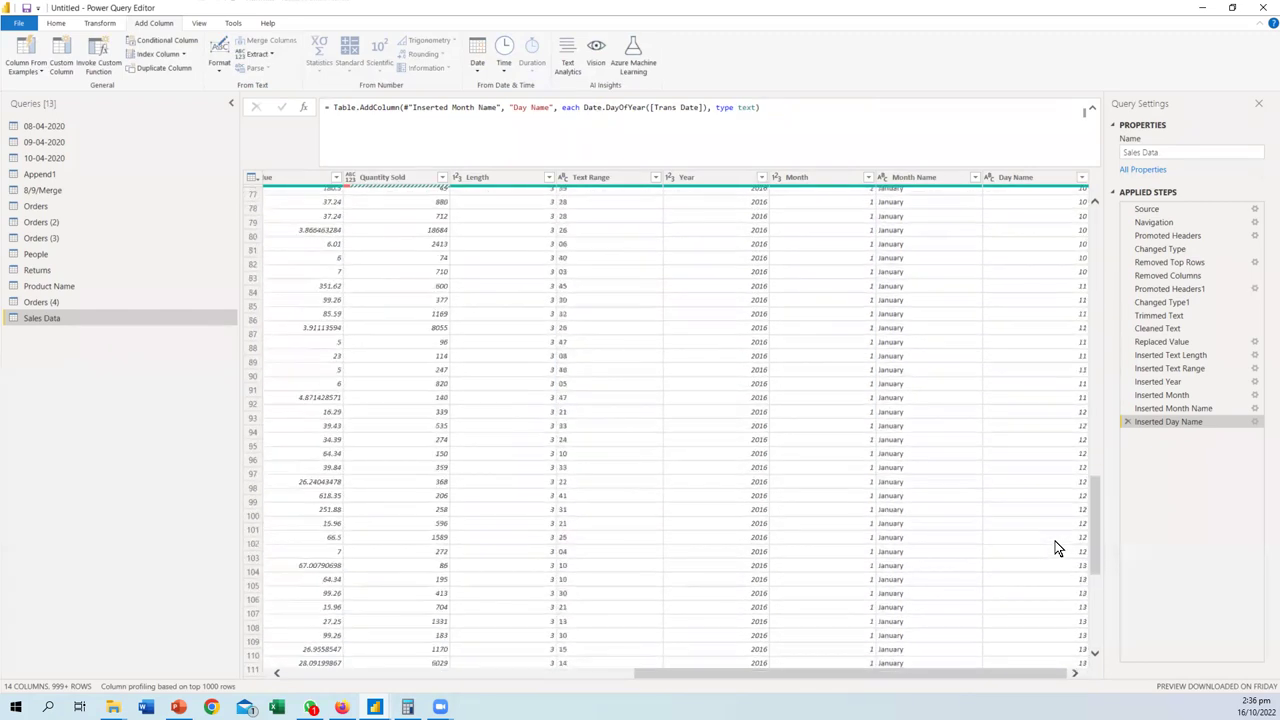
{"action": "left_click", "coordinate": [1082, 178]}
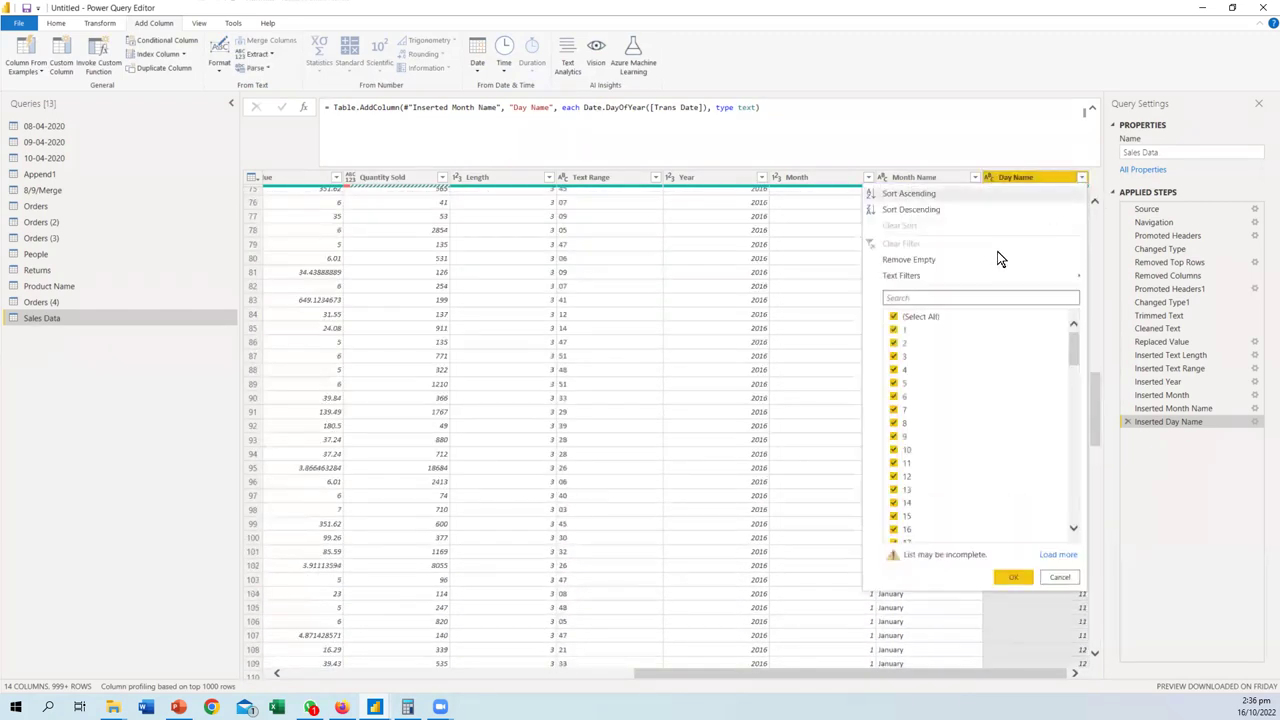
{"action": "left_click", "coordinate": [901, 318]}
{"action": "left_click_drag", "start_coordinate": [1072, 357], "coordinate": [1080, 587]}
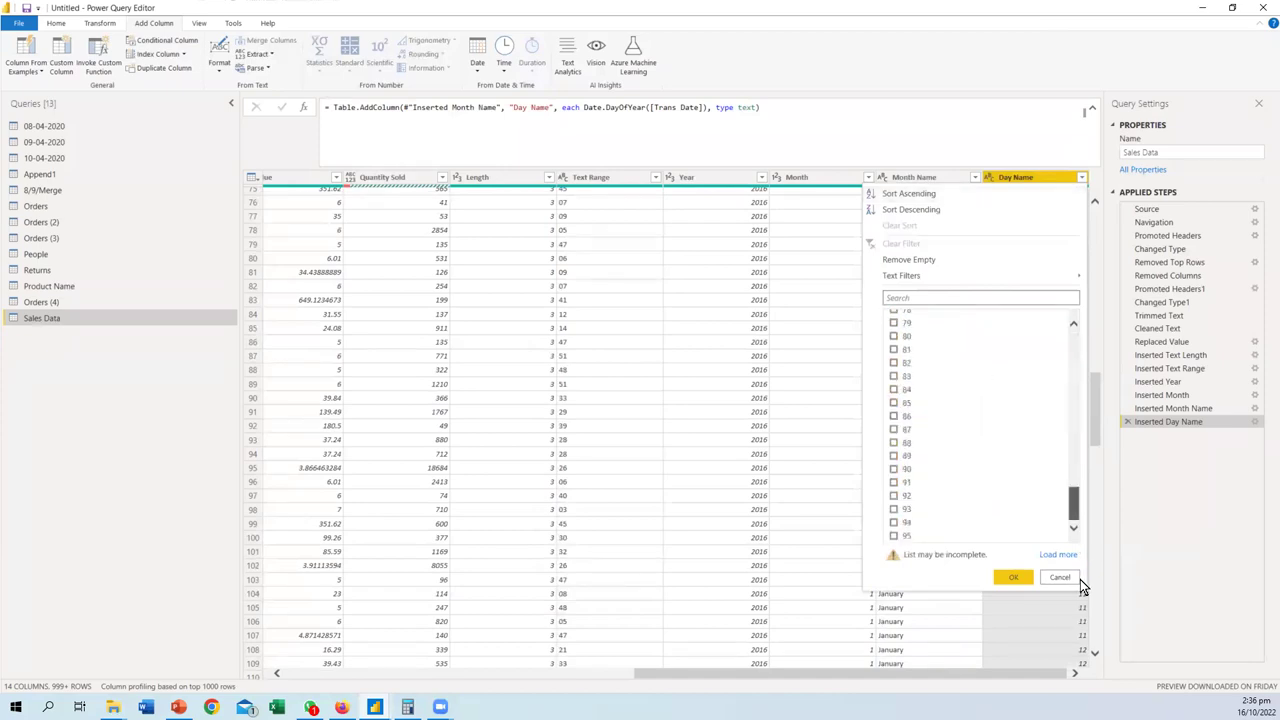
{"action": "left_click", "coordinate": [1049, 555]}
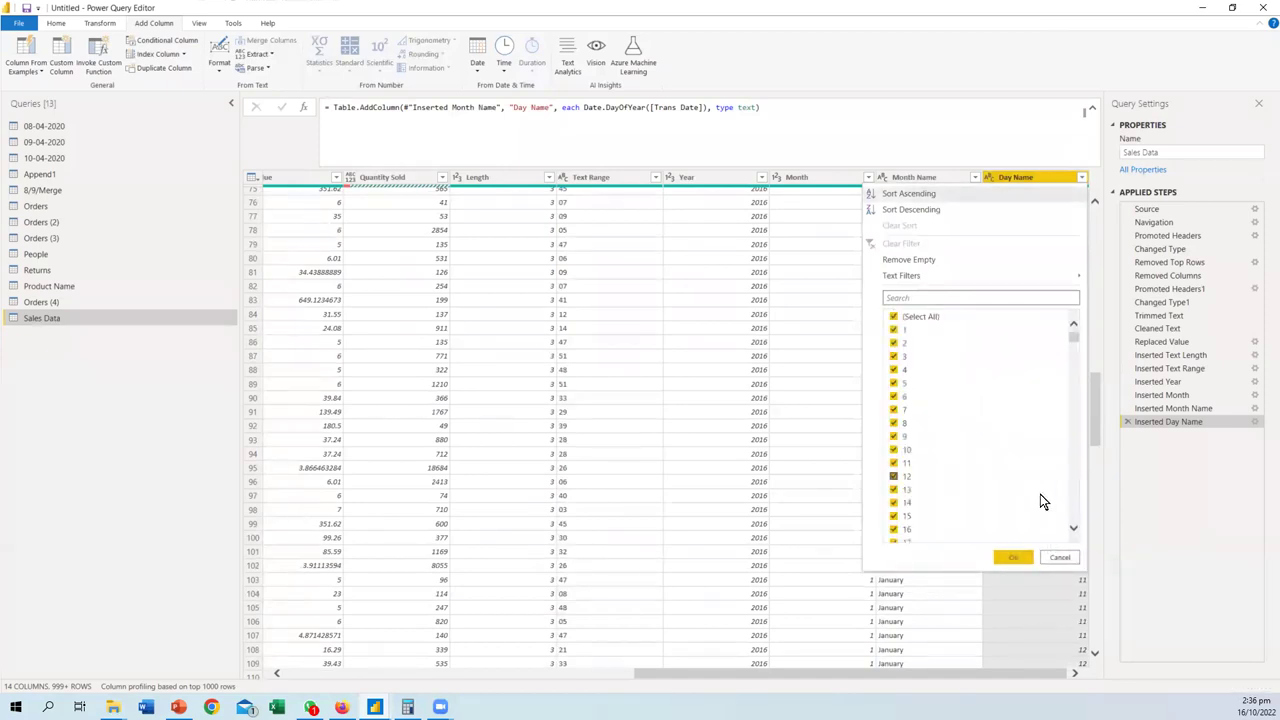
{"action": "left_click_drag", "start_coordinate": [1072, 338], "coordinate": [1065, 551]}
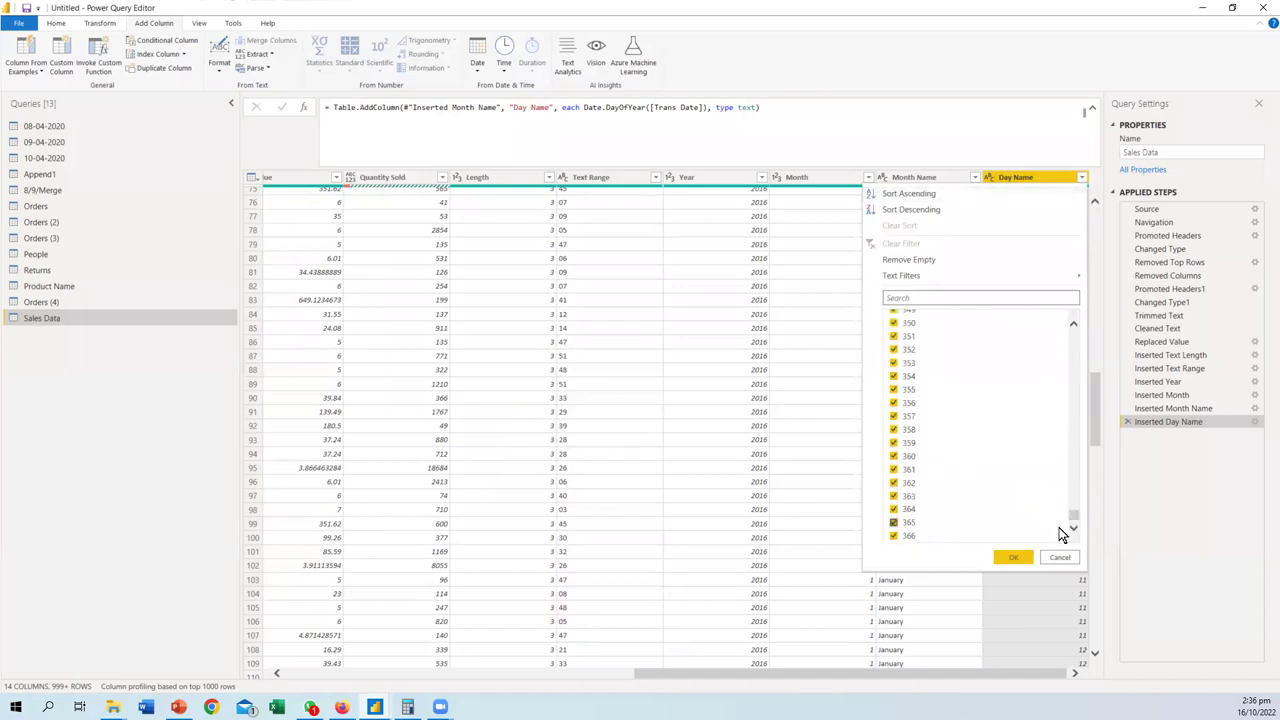
{"action": "left_click_drag", "start_coordinate": [1072, 508], "coordinate": [1065, 551]}
{"action": "left_click", "coordinate": [894, 316]}
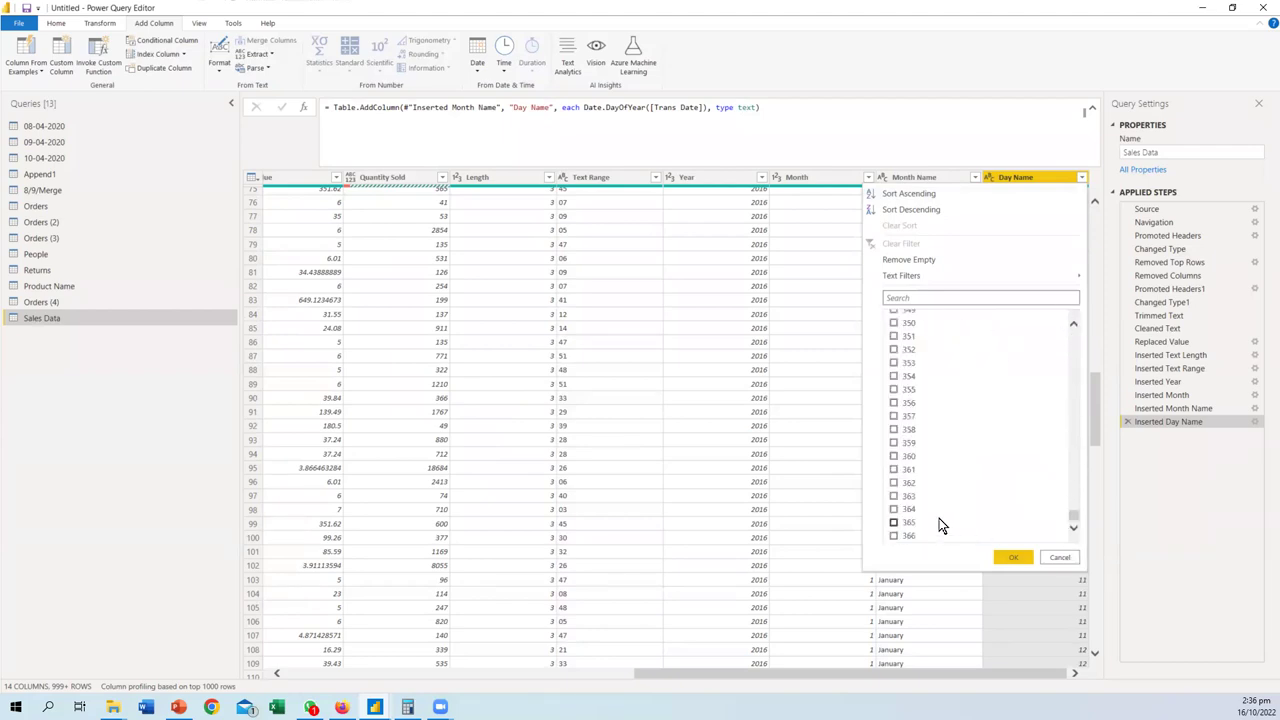
{"action": "left_click", "coordinate": [988, 537]}
{"action": "left_click", "coordinate": [1013, 557]}
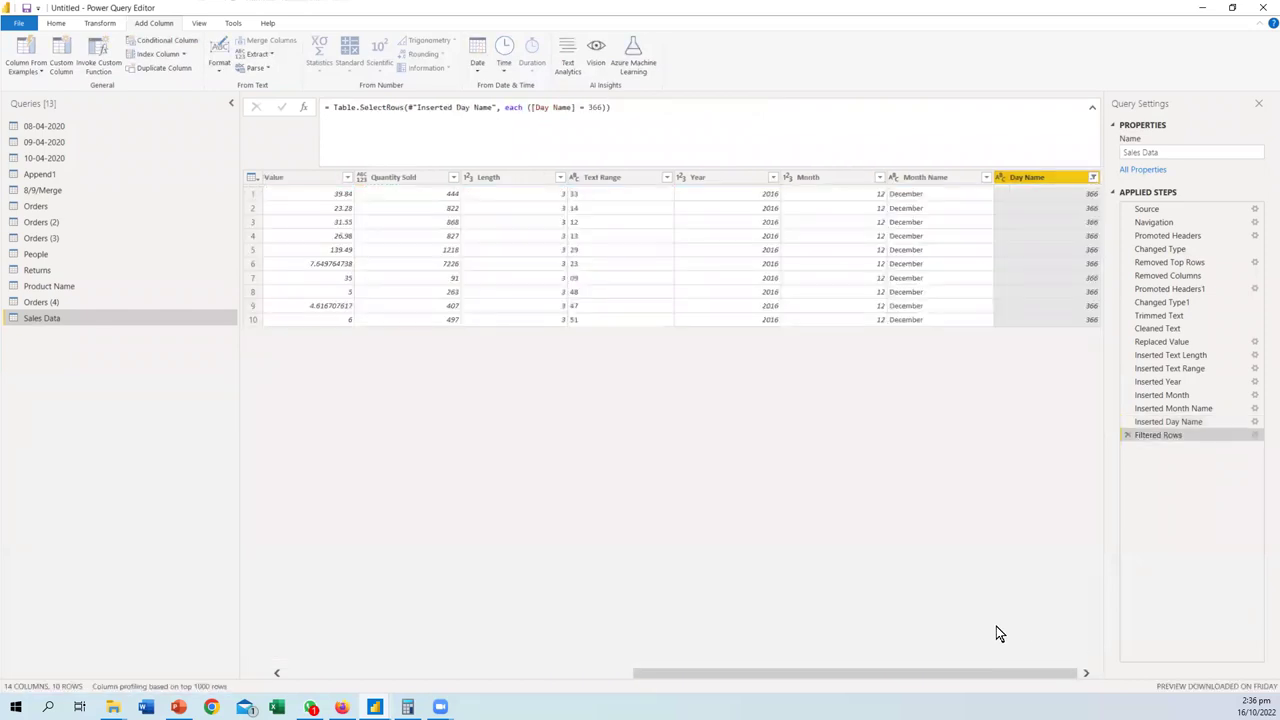
{"action": "left_click_drag", "start_coordinate": [976, 672], "coordinate": [1128, 645]}
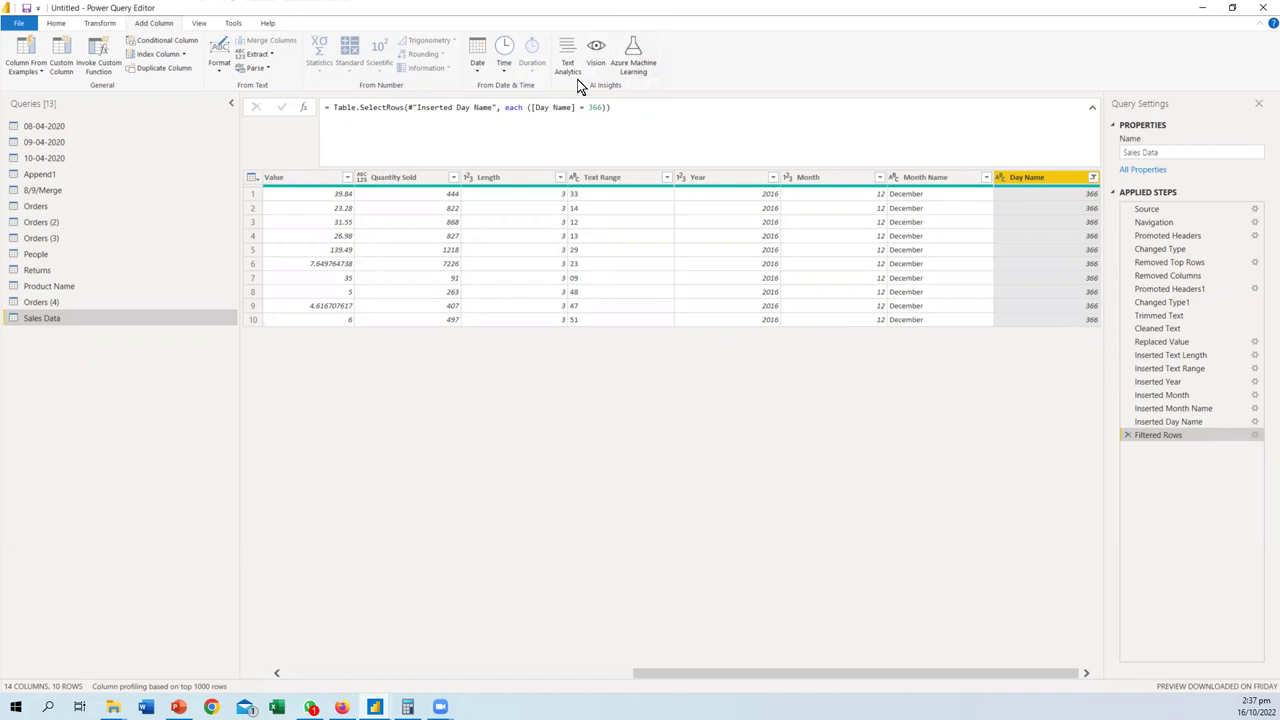
{"action": "left_click", "coordinate": [1127, 436]}
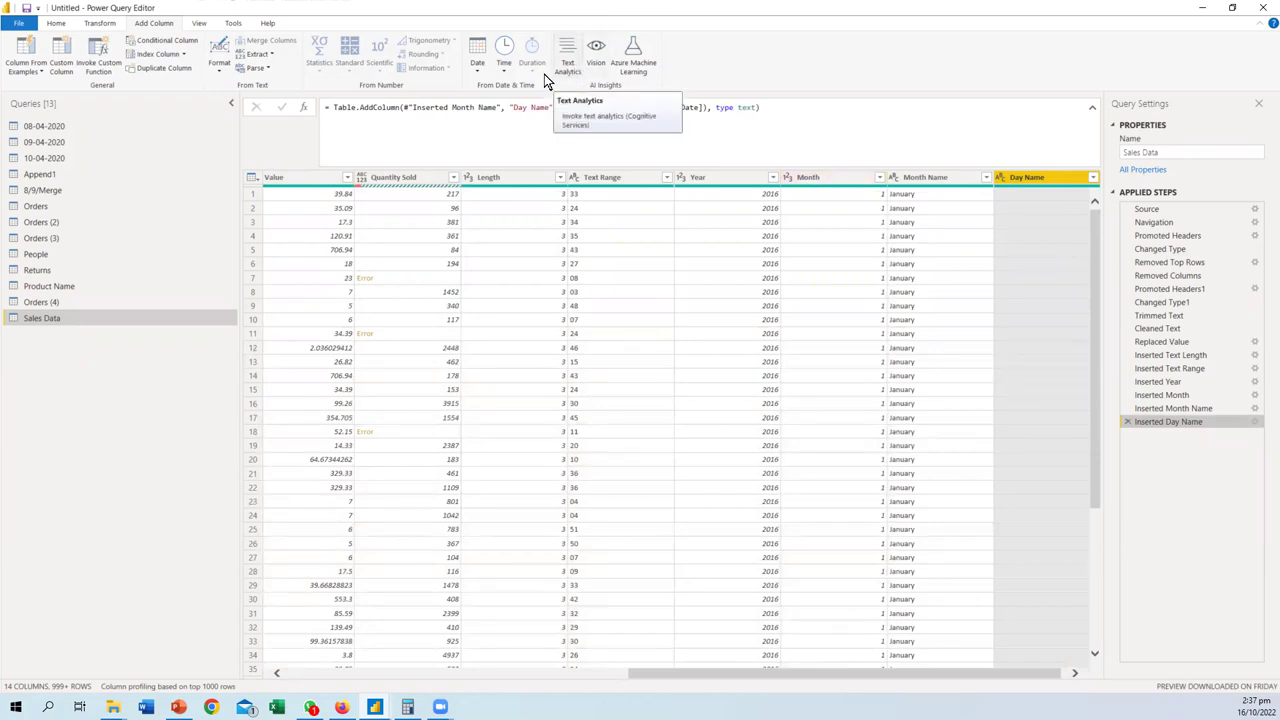
{"action": "left_click", "coordinate": [508, 72]}
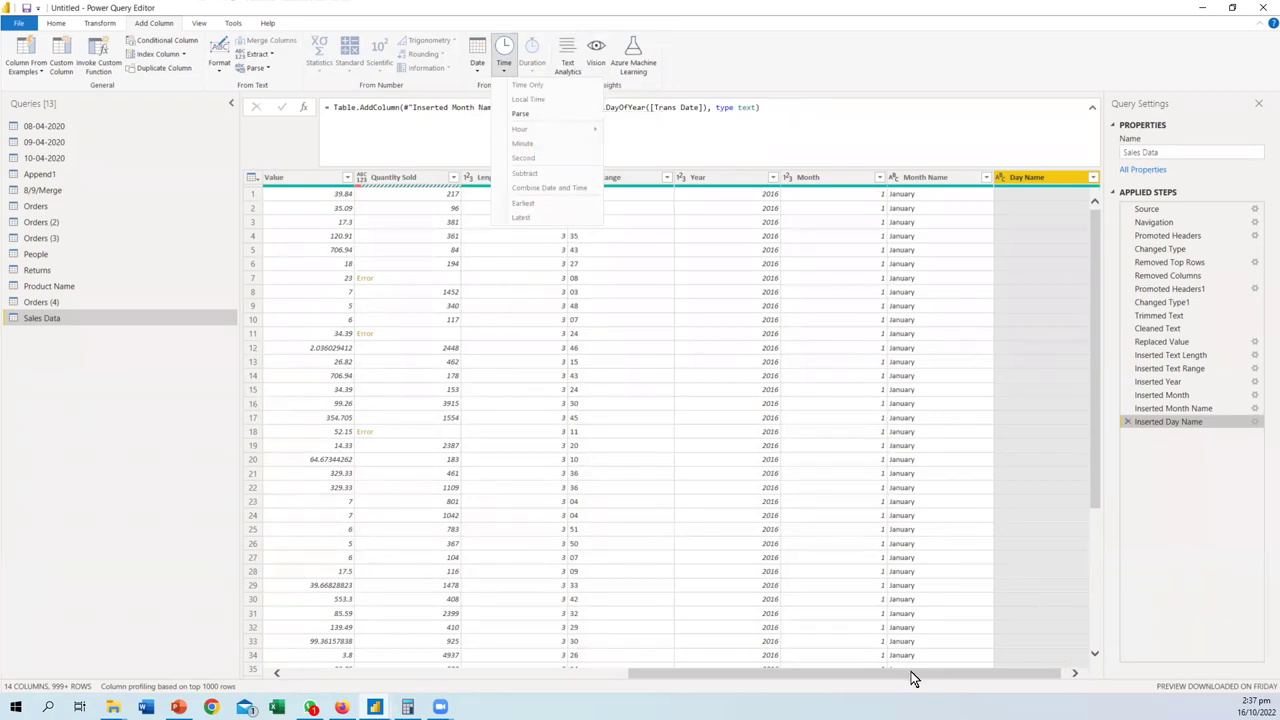
{"action": "left_click", "coordinate": [520, 677]}
{"action": "left_click", "coordinate": [560, 677]}
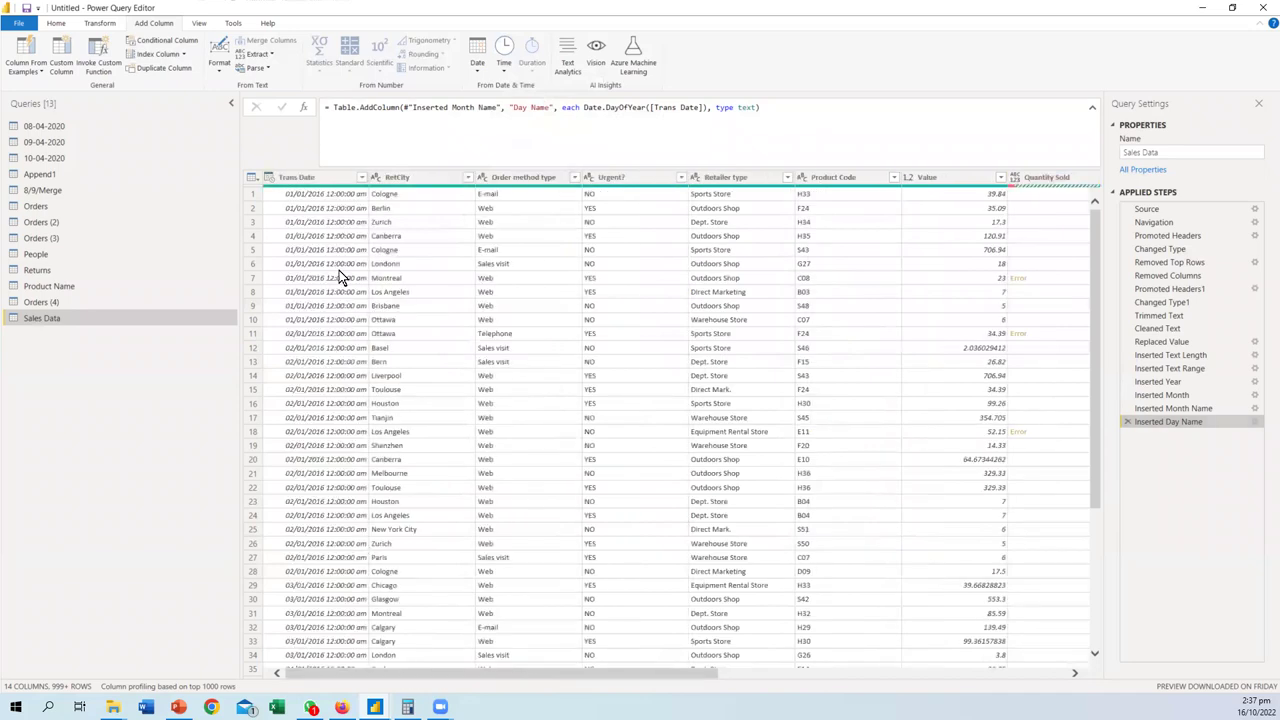
{"action": "left_click", "coordinate": [331, 177]}
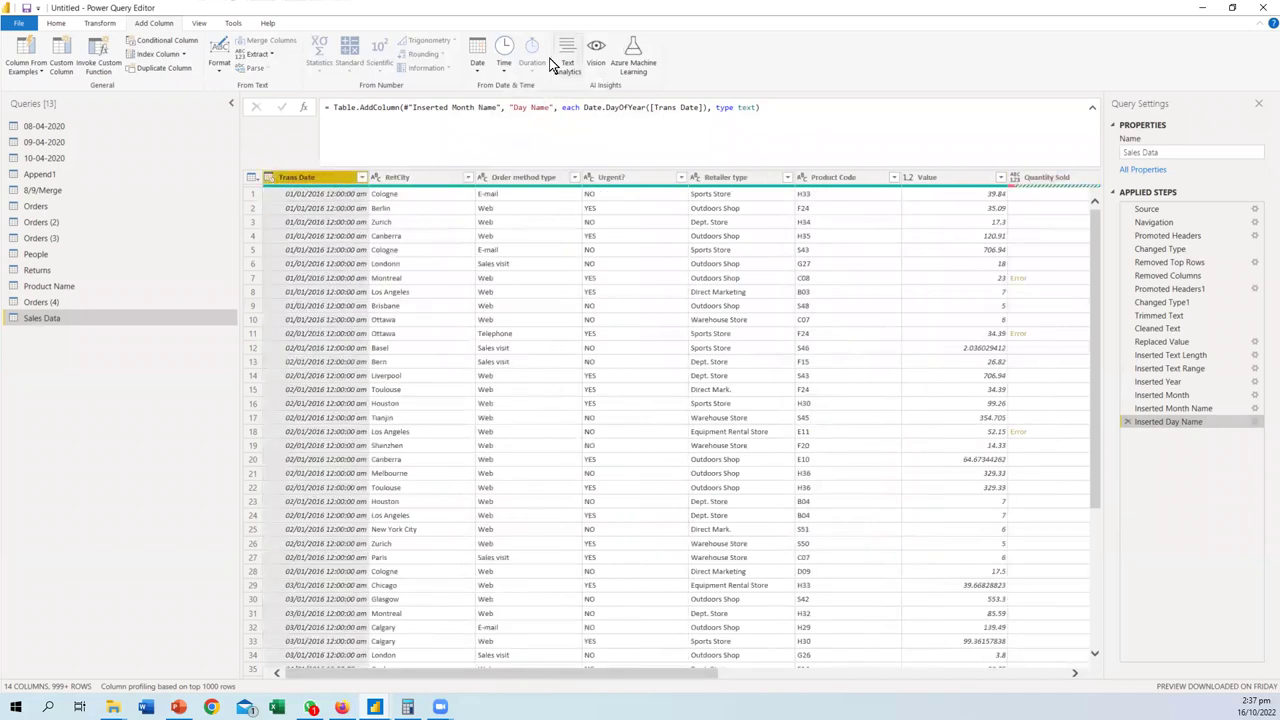
{"action": "left_click", "coordinate": [504, 68]}
{"action": "mouse_move", "coordinate": [535, 130]}
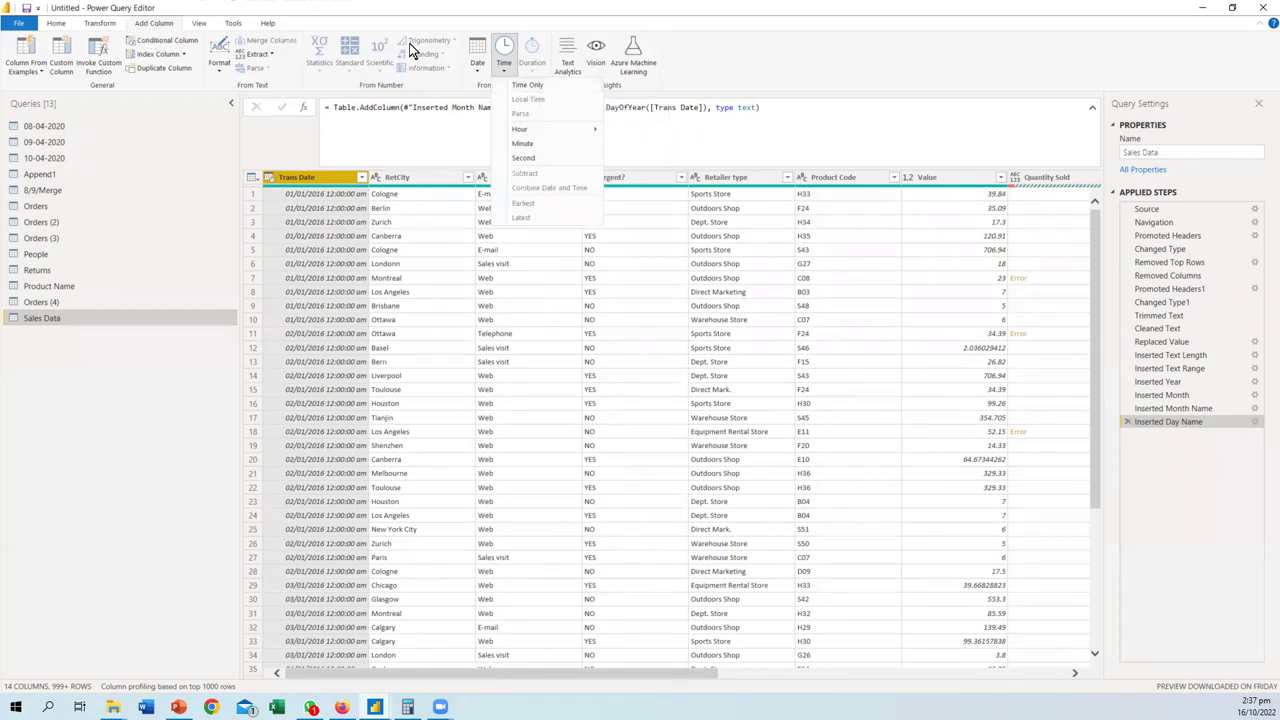
{"action": "left_click", "coordinate": [806, 77]}
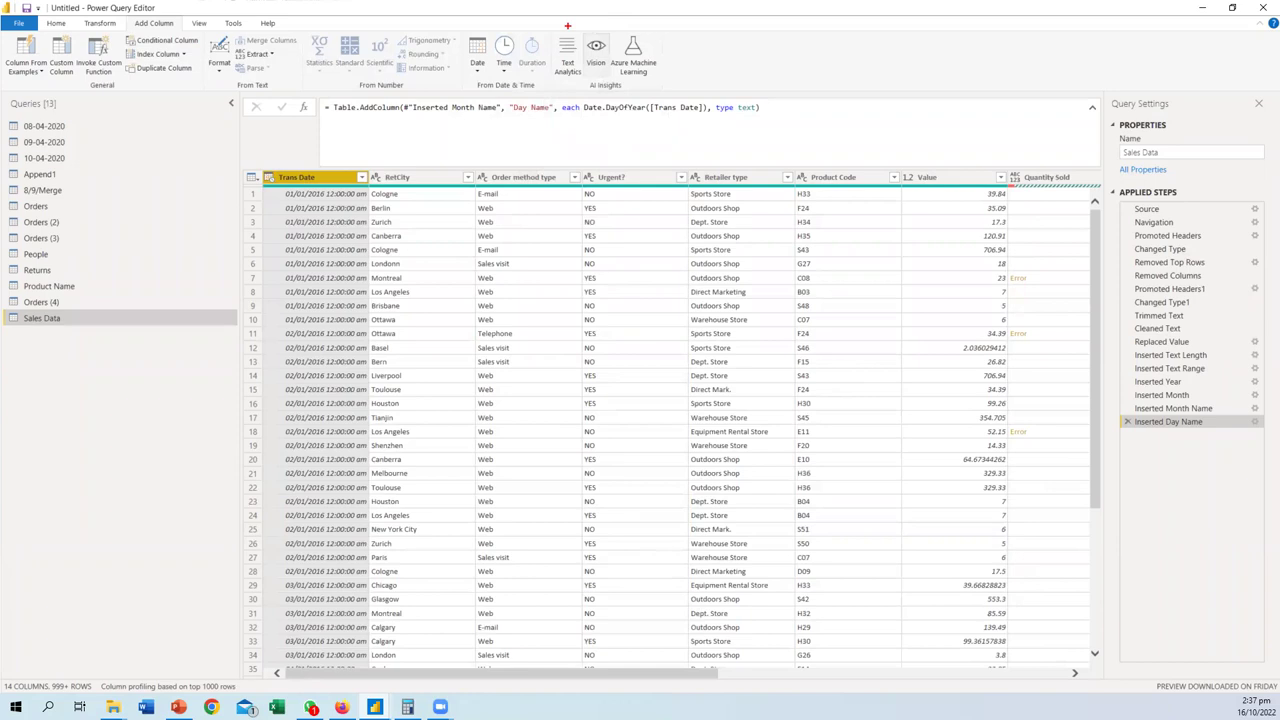
{"action": "mouse_move", "coordinate": [550, 26]}
{"action": "left_mouse_down"}
{"action": "mouse_move", "coordinate": [551, 90]}
{"action": "mouse_move", "coordinate": [690, 89]}
{"action": "mouse_move", "coordinate": [618, 36]}
{"action": "mouse_move", "coordinate": [553, 33]}
{"action": "left_mouse_up"}
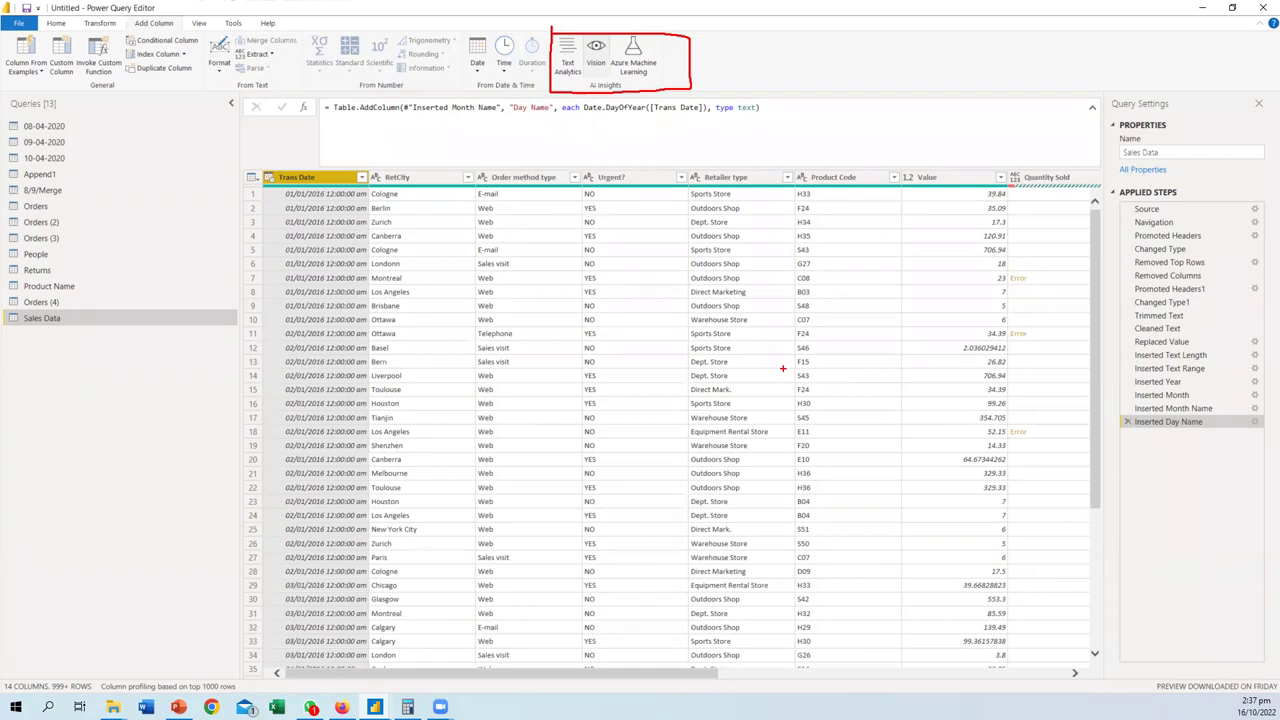
{"action": "key", "text": "Escape"}
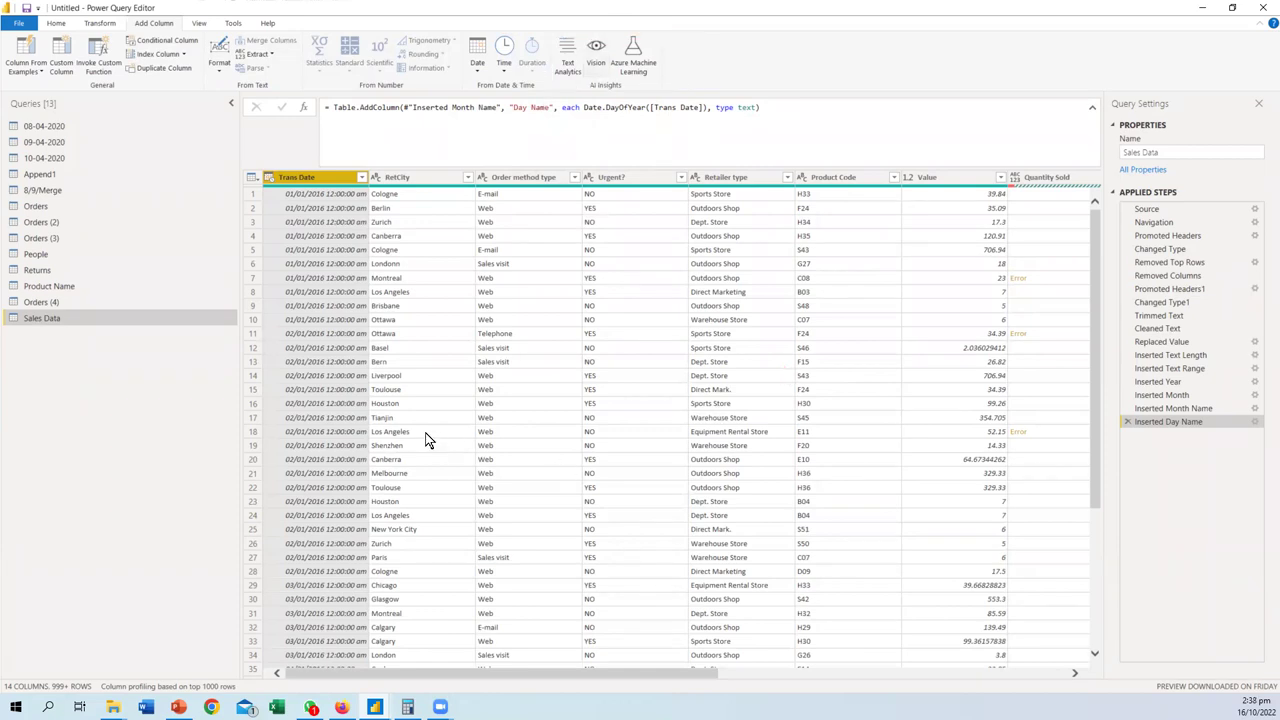
- Duplicate Trans Date, typing the copy as Time and Trans Date as Date
{"action": "right_click", "coordinate": [315, 181]}
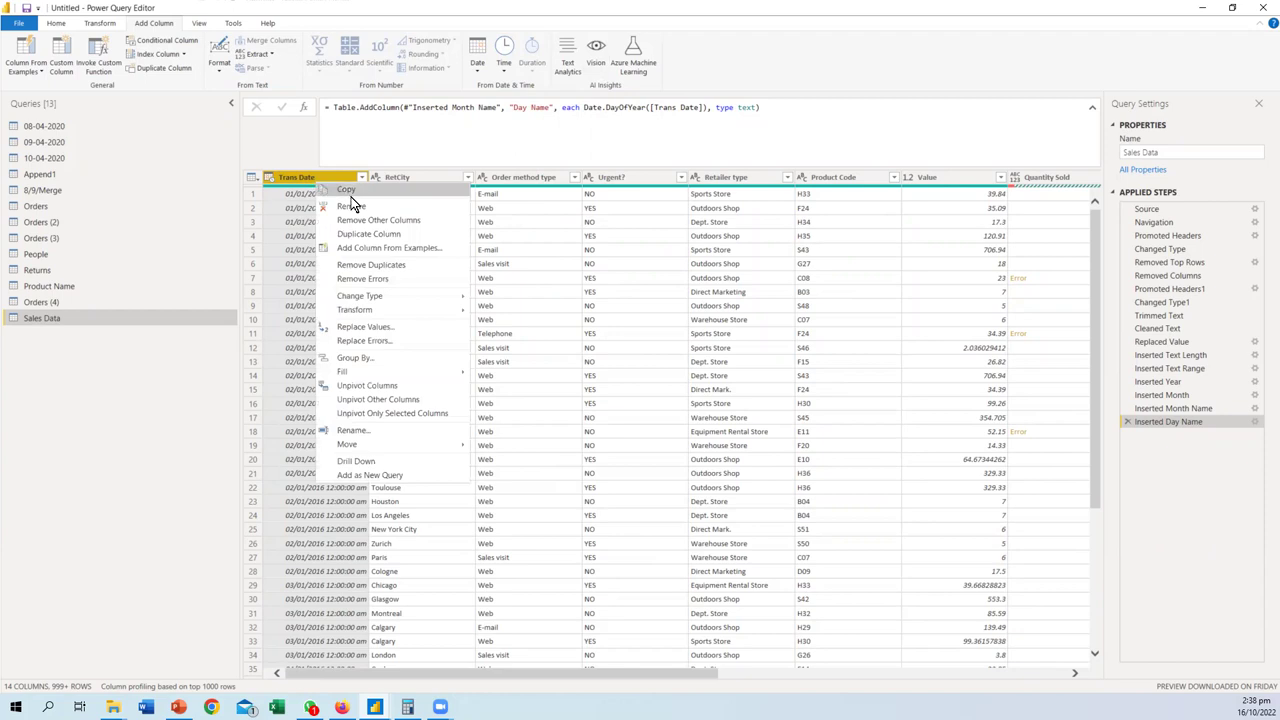
{"action": "left_click", "coordinate": [372, 233]}
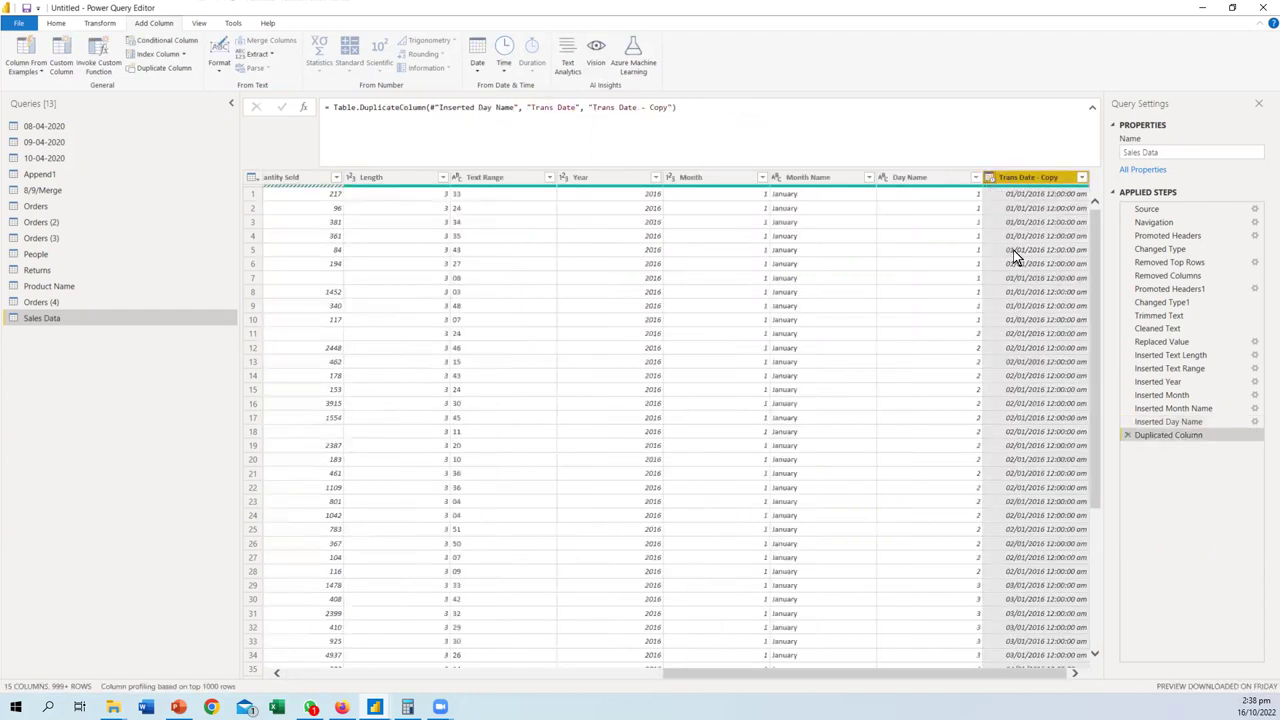
{"action": "left_click", "coordinate": [990, 177]}
{"action": "left_click", "coordinate": [1015, 283]}
{"action": "left_click_drag", "start_coordinate": [835, 676], "coordinate": [351, 520]}
{"action": "left_click", "coordinate": [269, 177]}
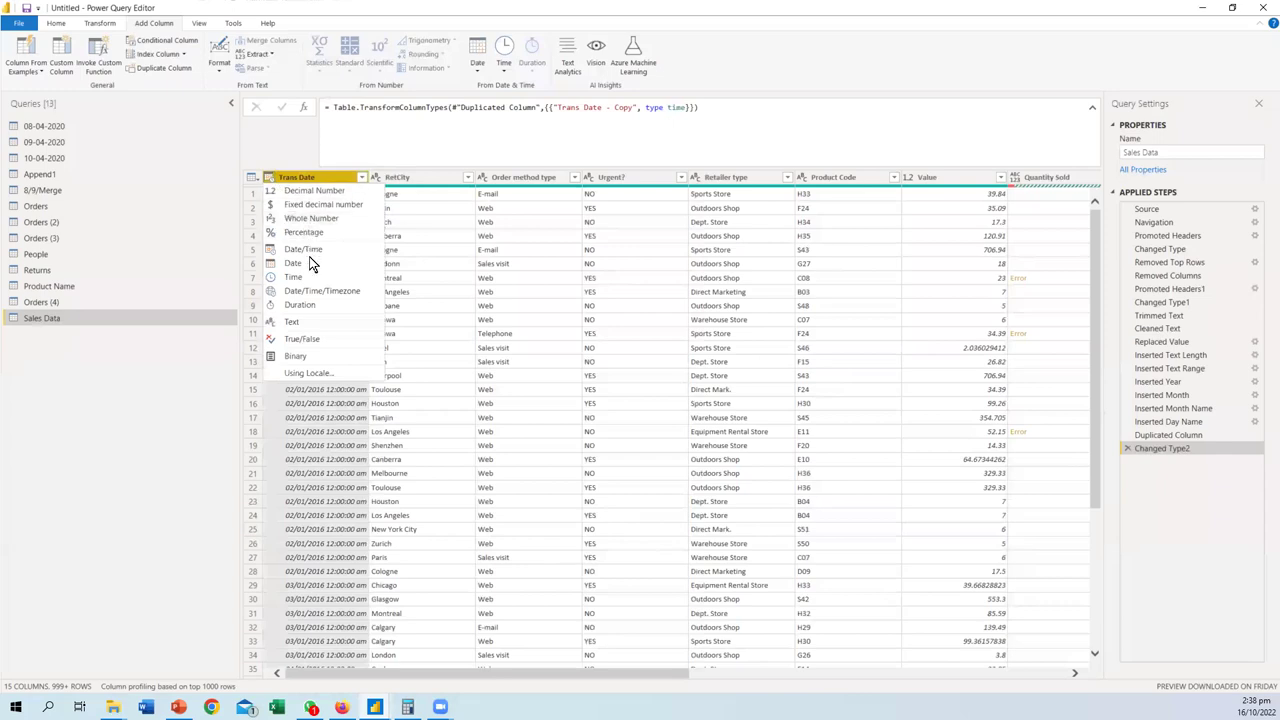
{"action": "left_click", "coordinate": [312, 271]}
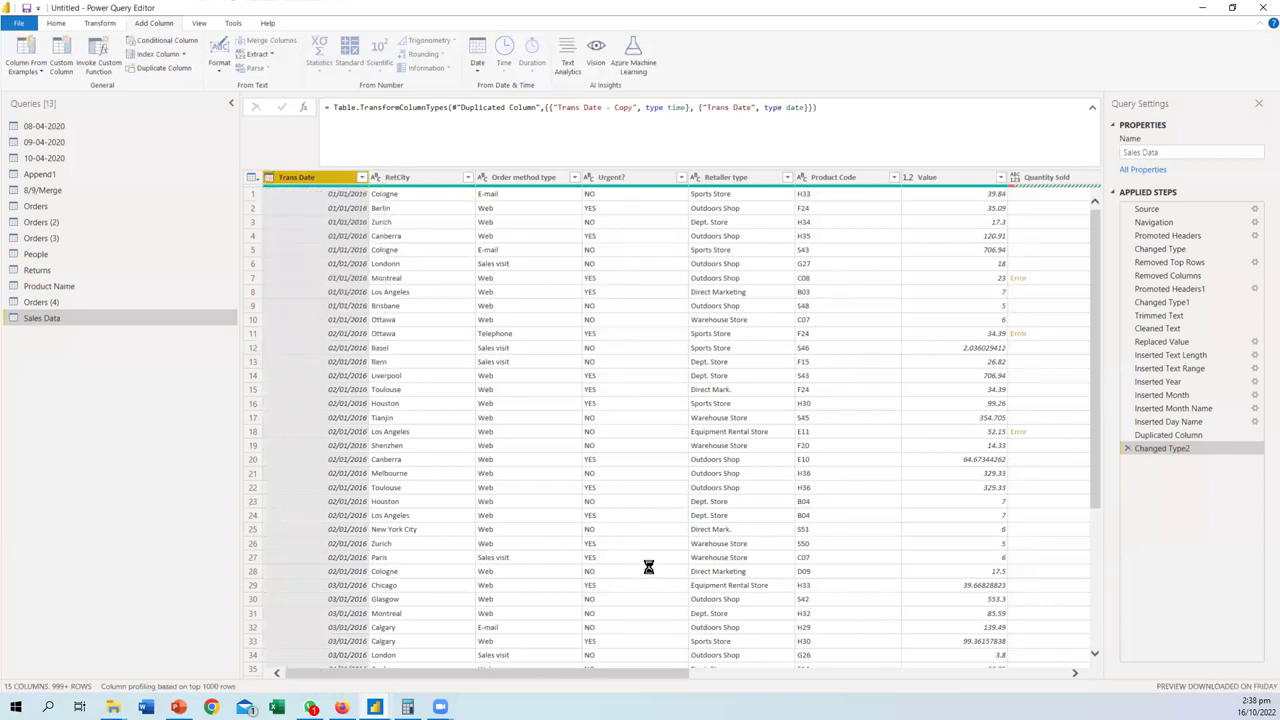
{"action": "left_click_drag", "start_coordinate": [570, 671], "coordinate": [1049, 660]}
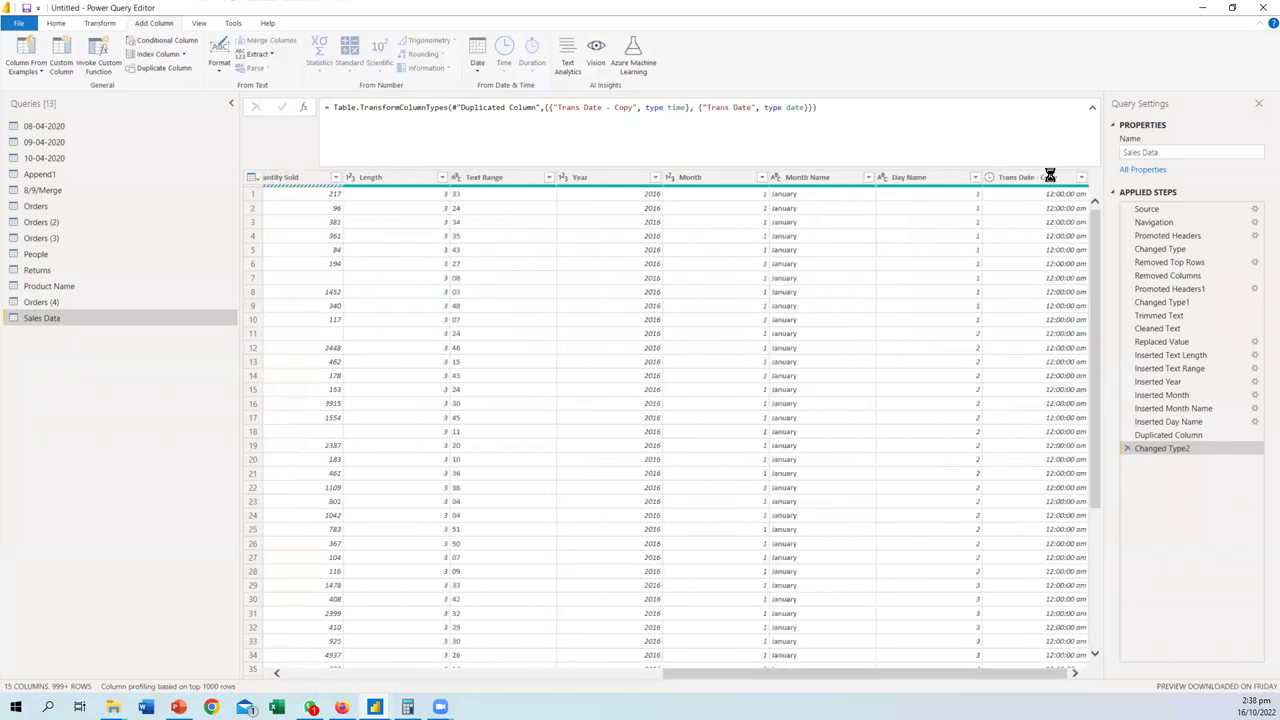
- Move Trans Date - Copy beside Trans Date, then delete the Reordered Columns step
{"action": "left_click", "coordinate": [1034, 180]}
{"action": "left_click_drag", "start_coordinate": [627, 193], "coordinate": [370, 185]}
{"action": "left_click_drag", "start_coordinate": [764, 671], "coordinate": [606, 671]}
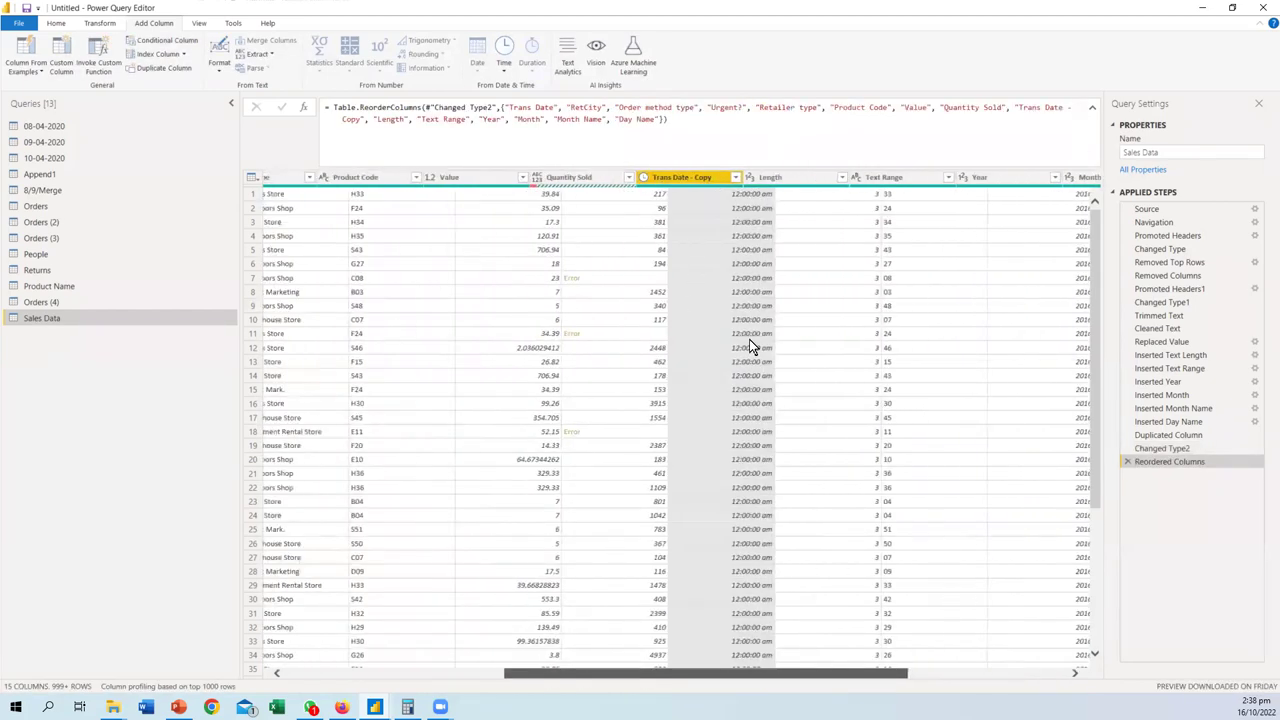
{"action": "left_click_drag", "start_coordinate": [728, 177], "coordinate": [358, 177]}
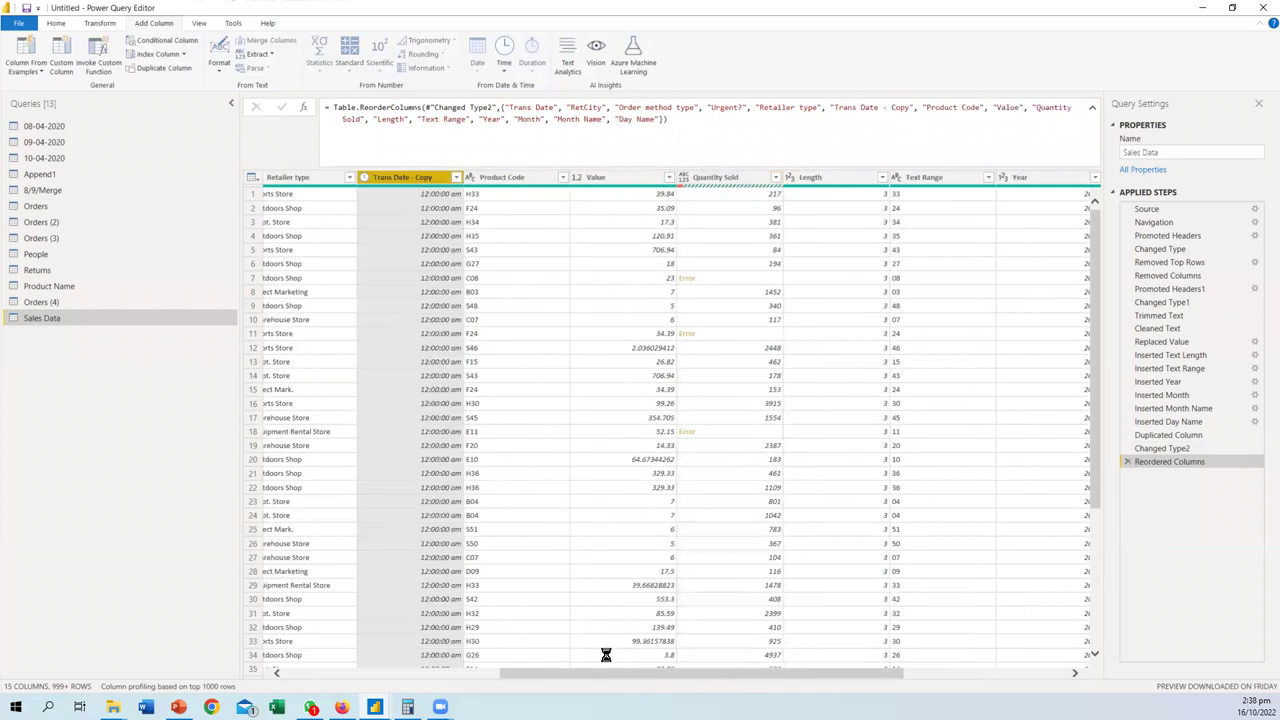
{"action": "left_click_drag", "start_coordinate": [603, 674], "coordinate": [493, 674]}
{"action": "left_click_drag", "start_coordinate": [840, 177], "coordinate": [395, 179]}
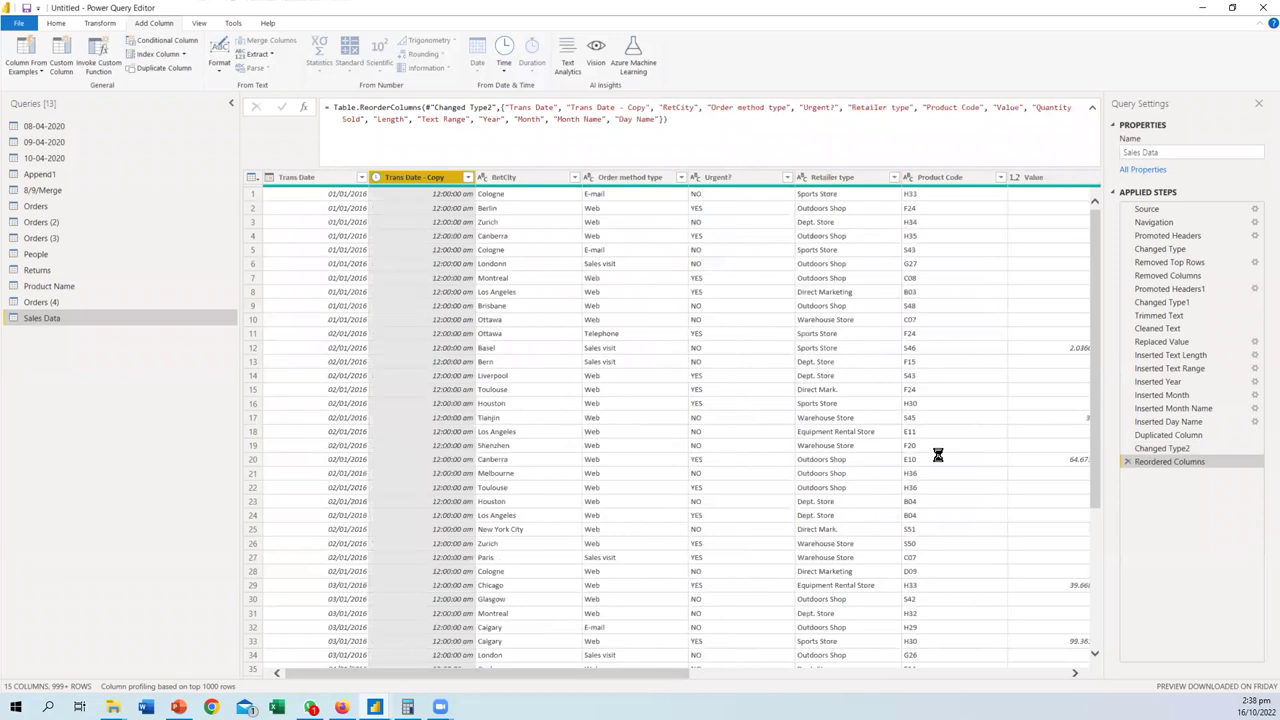
{"action": "left_click", "coordinate": [1127, 462]}
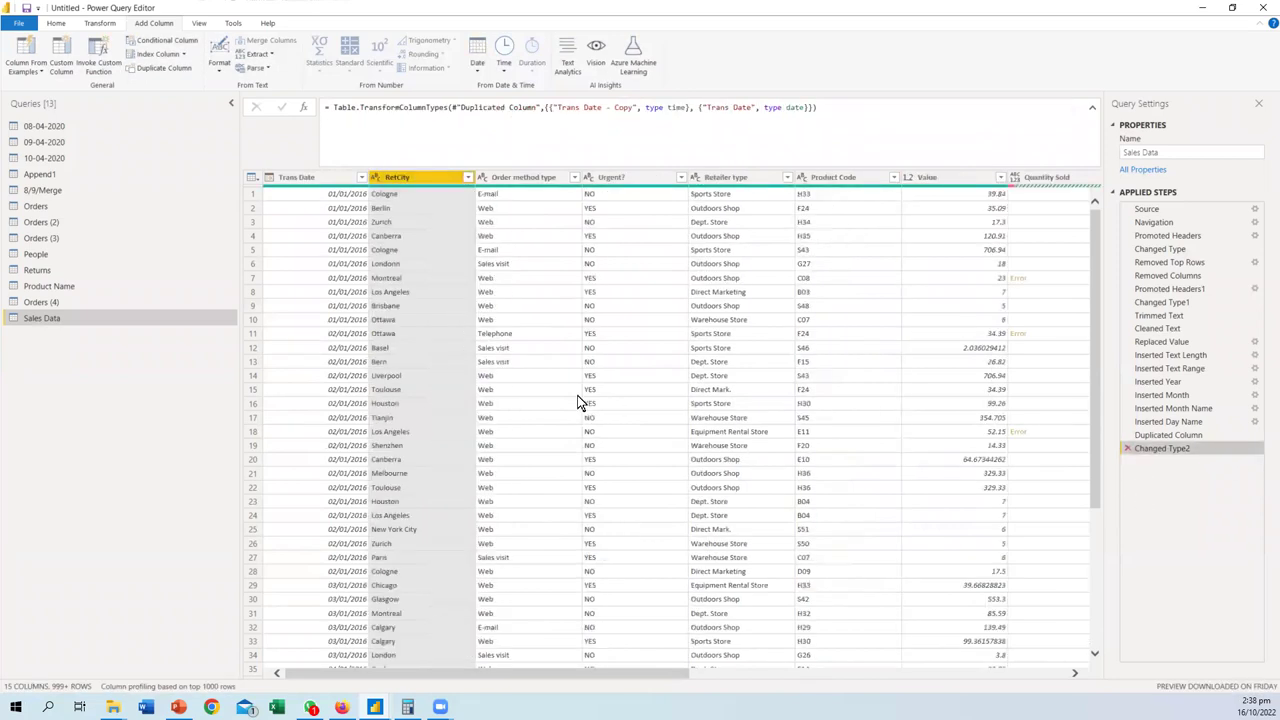
{"action": "left_click", "coordinate": [1127, 450]}
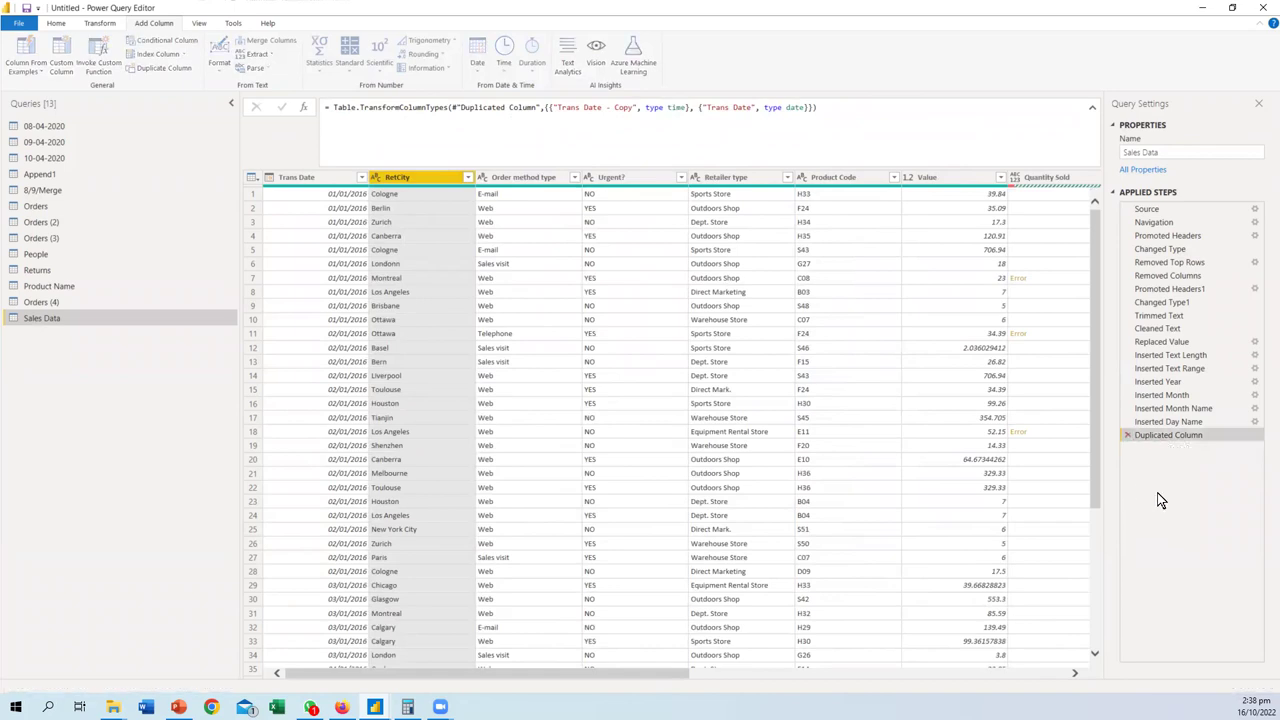
{"action": "left_click", "coordinate": [331, 180]}
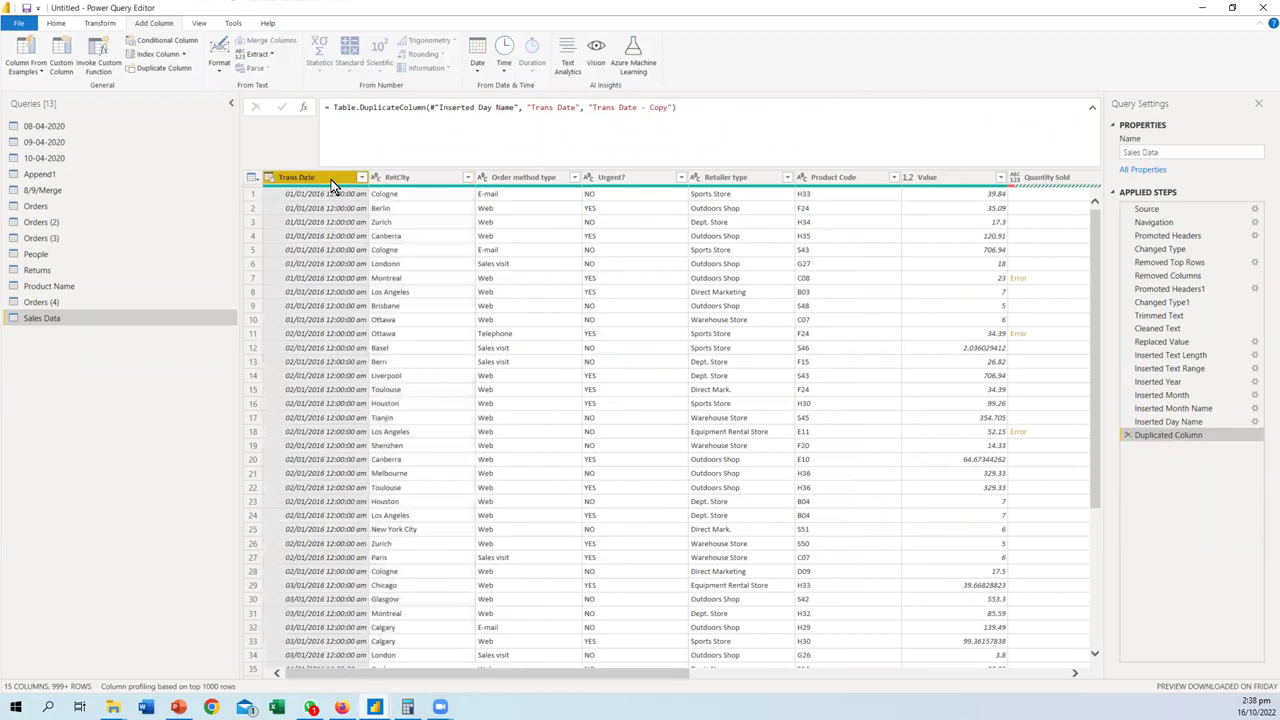
{"action": "left_click", "coordinate": [504, 71]}
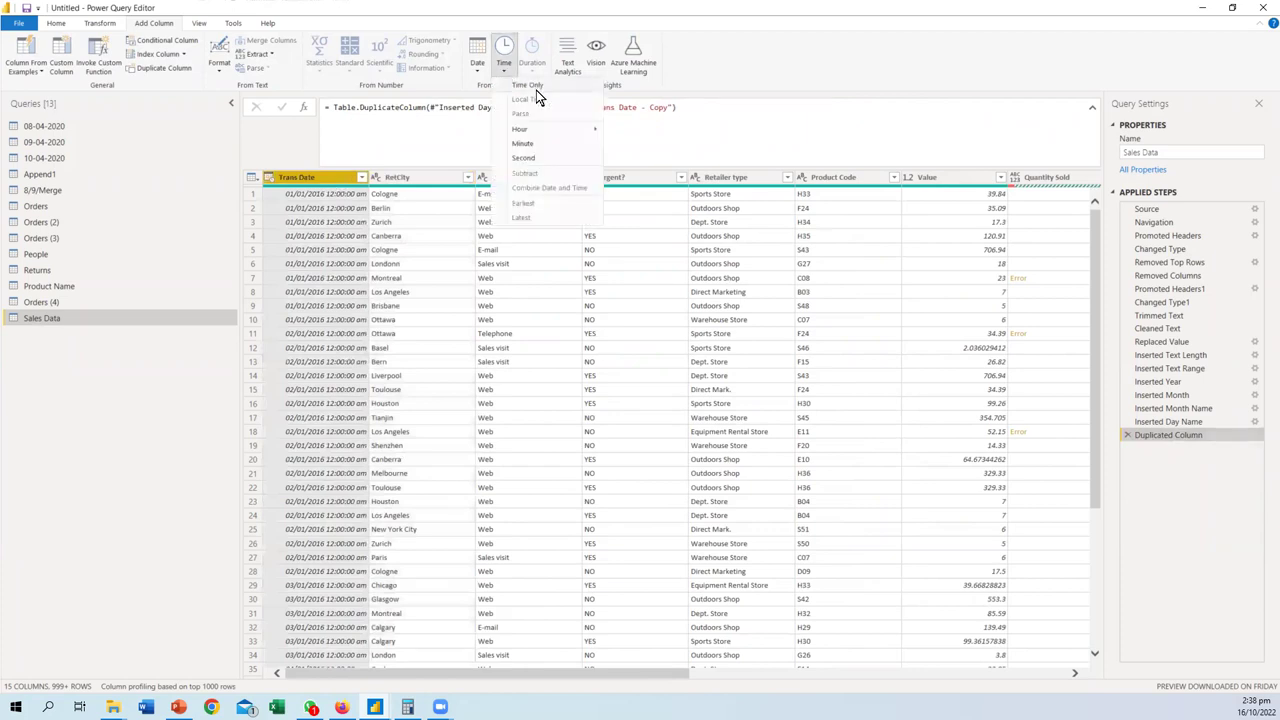
{"action": "mouse_move", "coordinate": [537, 136]}
{"action": "left_click", "coordinate": [532, 86]}
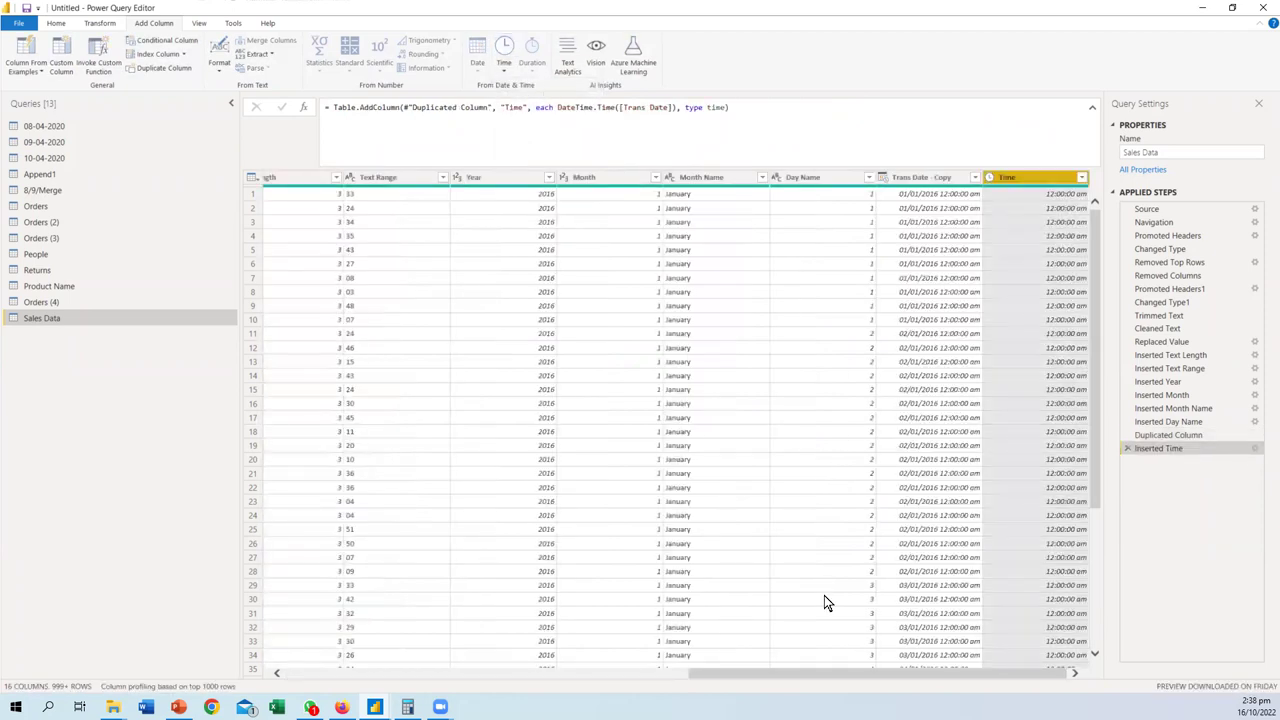
{"action": "left_click_drag", "start_coordinate": [866, 673], "coordinate": [339, 668]}
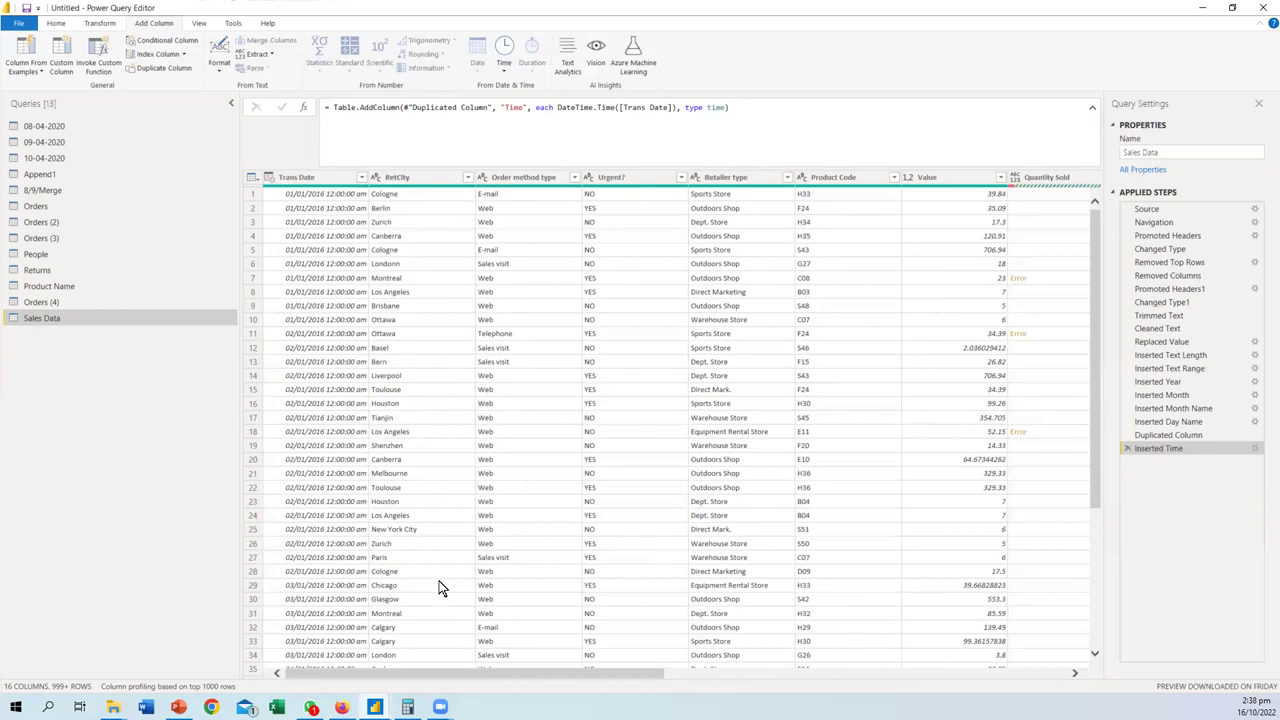
{"action": "left_click_drag", "start_coordinate": [570, 675], "coordinate": [1185, 700]}
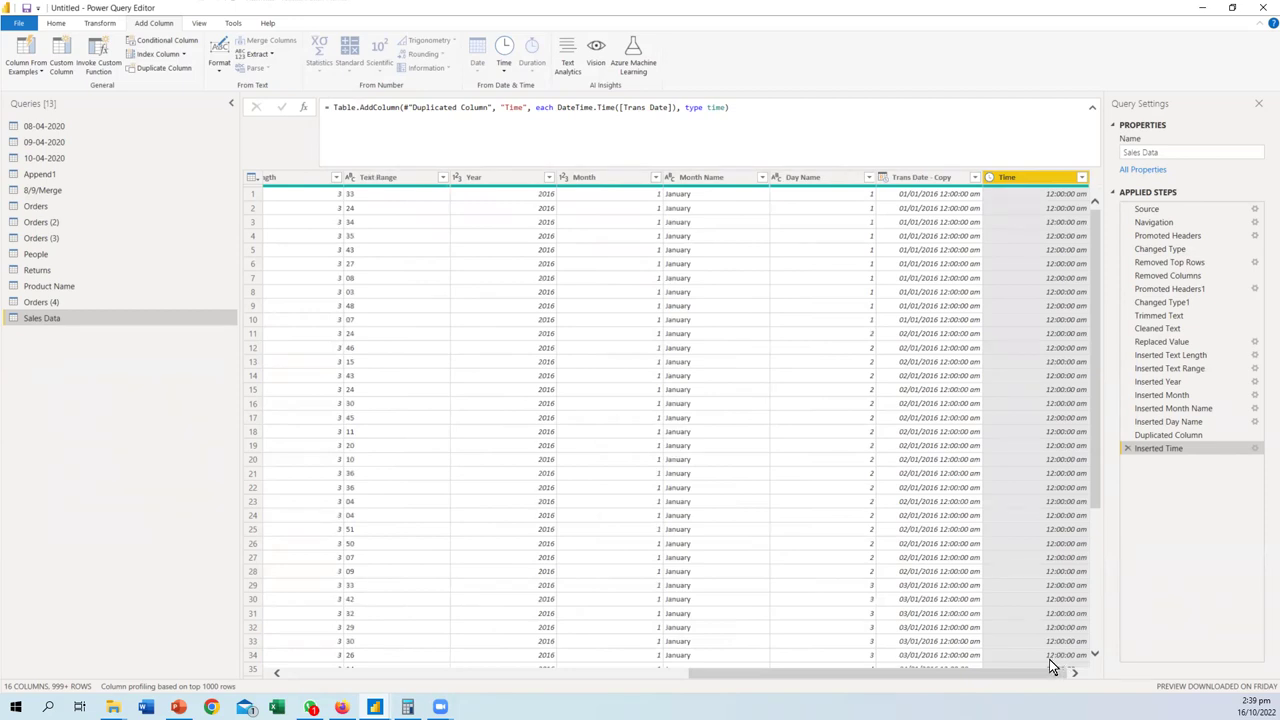
{"action": "left_click", "coordinate": [1127, 449]}
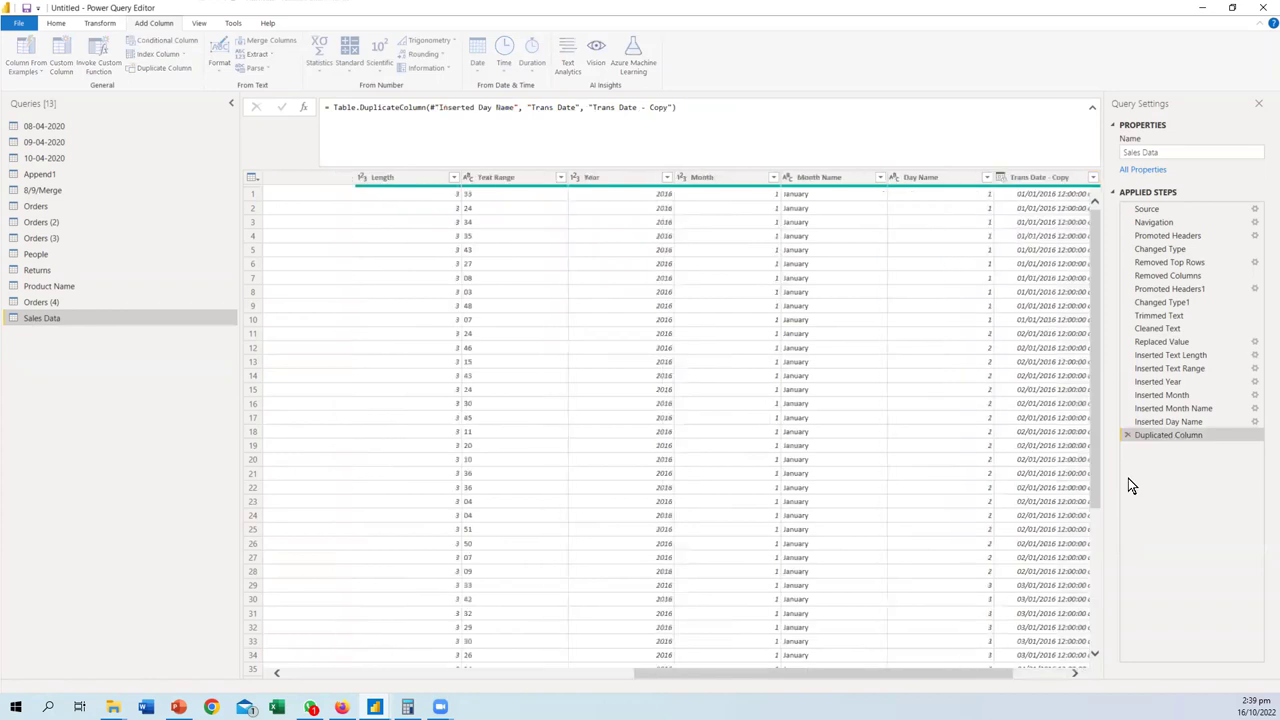
{"action": "left_click_drag", "start_coordinate": [770, 673], "coordinate": [292, 670]}
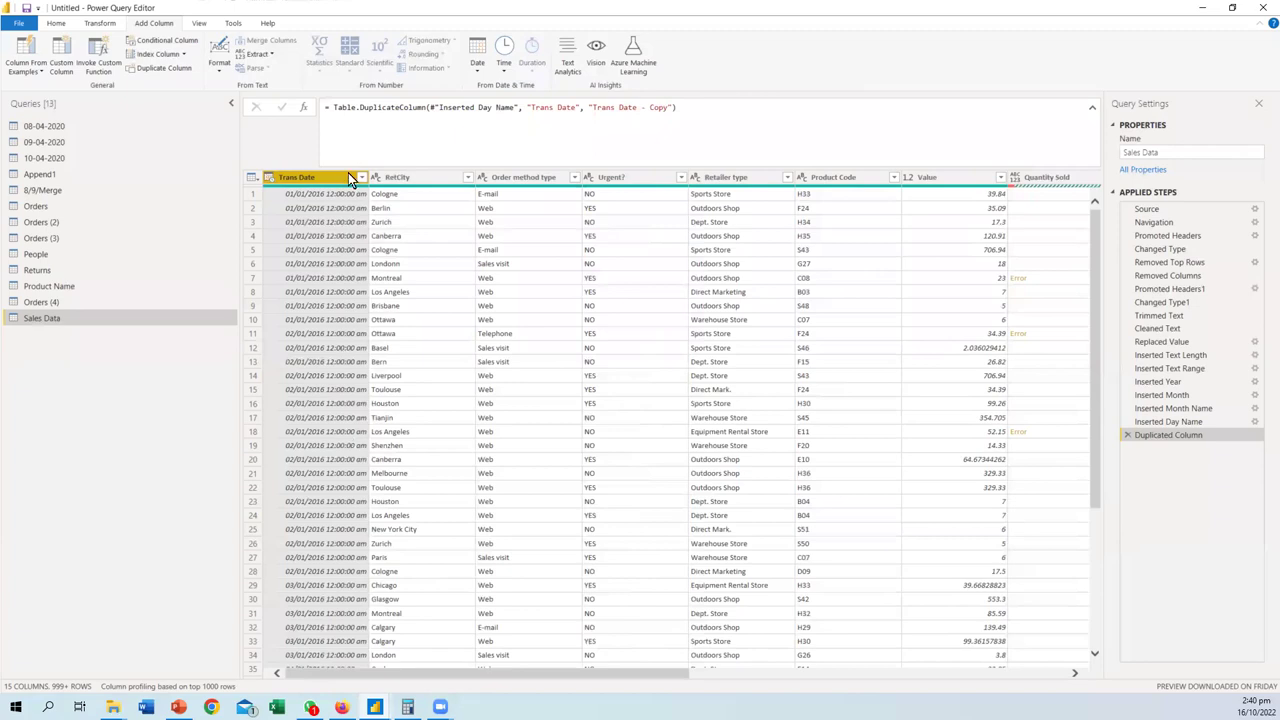
{"action": "left_click_drag", "start_coordinate": [453, 668], "coordinate": [955, 628]}
{"action": "left_click", "coordinate": [350, 678]}
- Extract Time Only from Trans Date and Trans Date - Copy into Time and Time.1 columns
{"action": "left_click", "coordinate": [475, 69]}
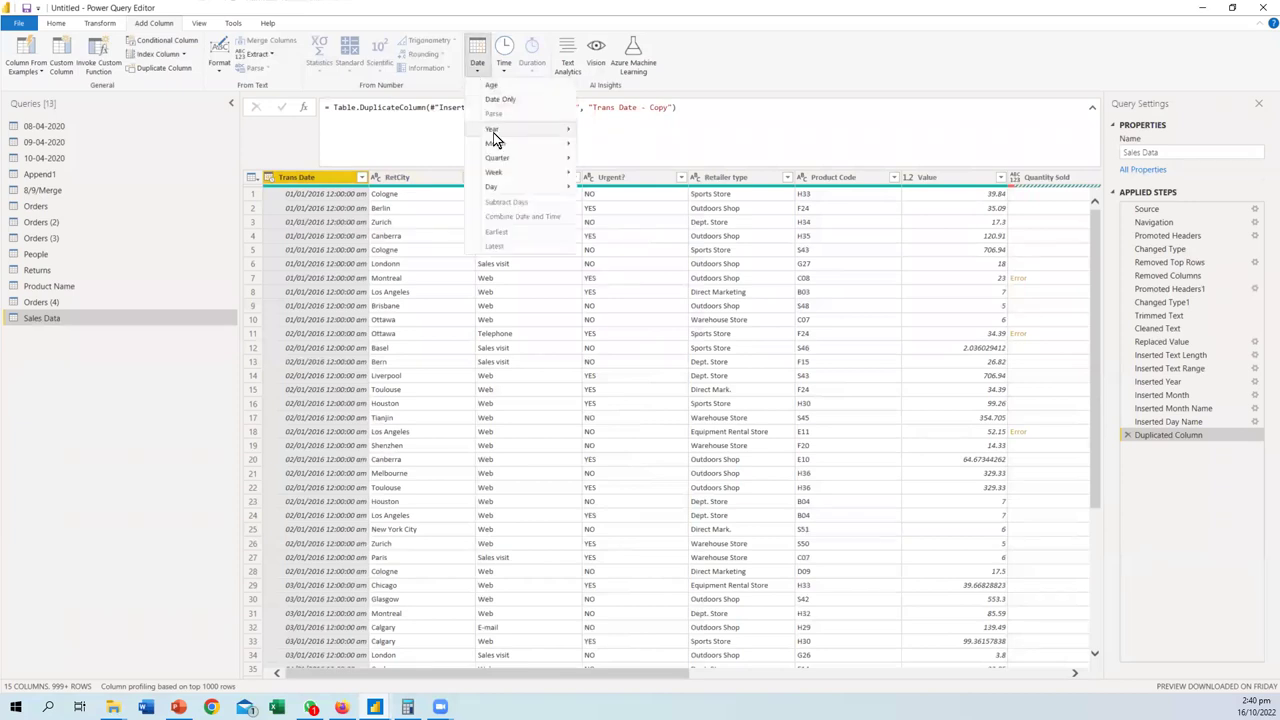
{"action": "mouse_move", "coordinate": [510, 152]}
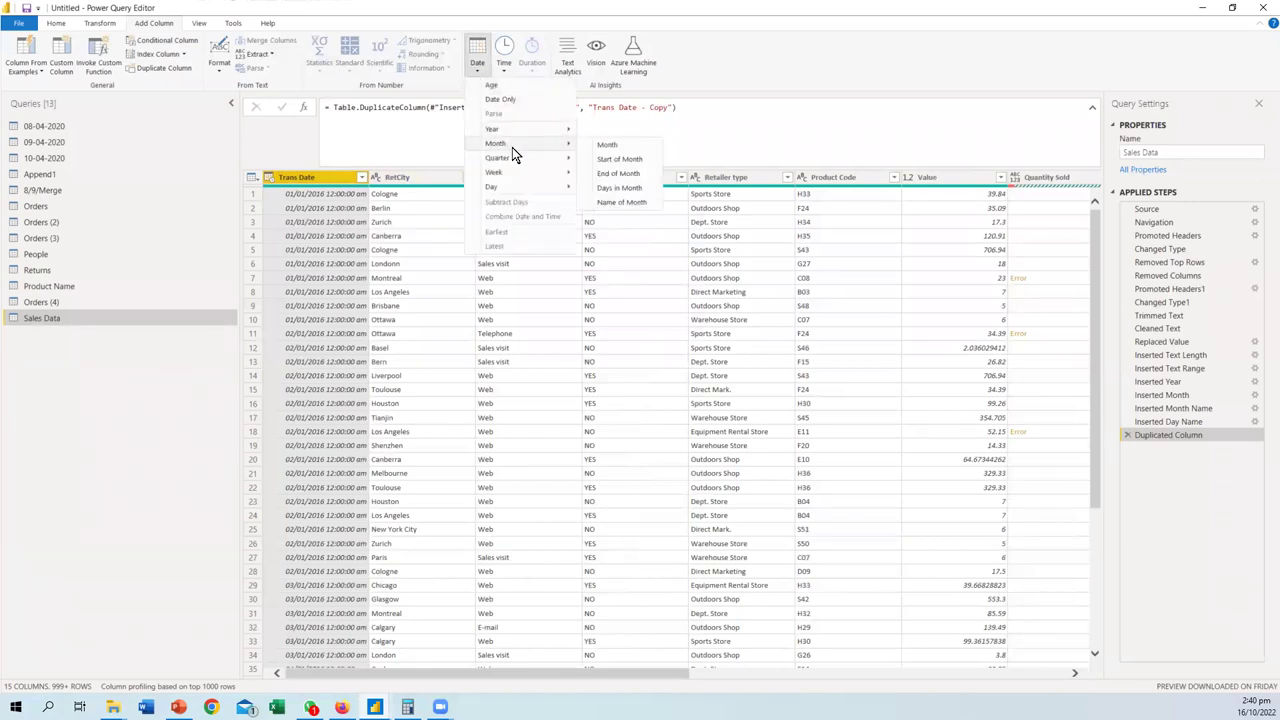
{"action": "left_click", "coordinate": [504, 75]}
{"action": "left_click", "coordinate": [528, 84]}
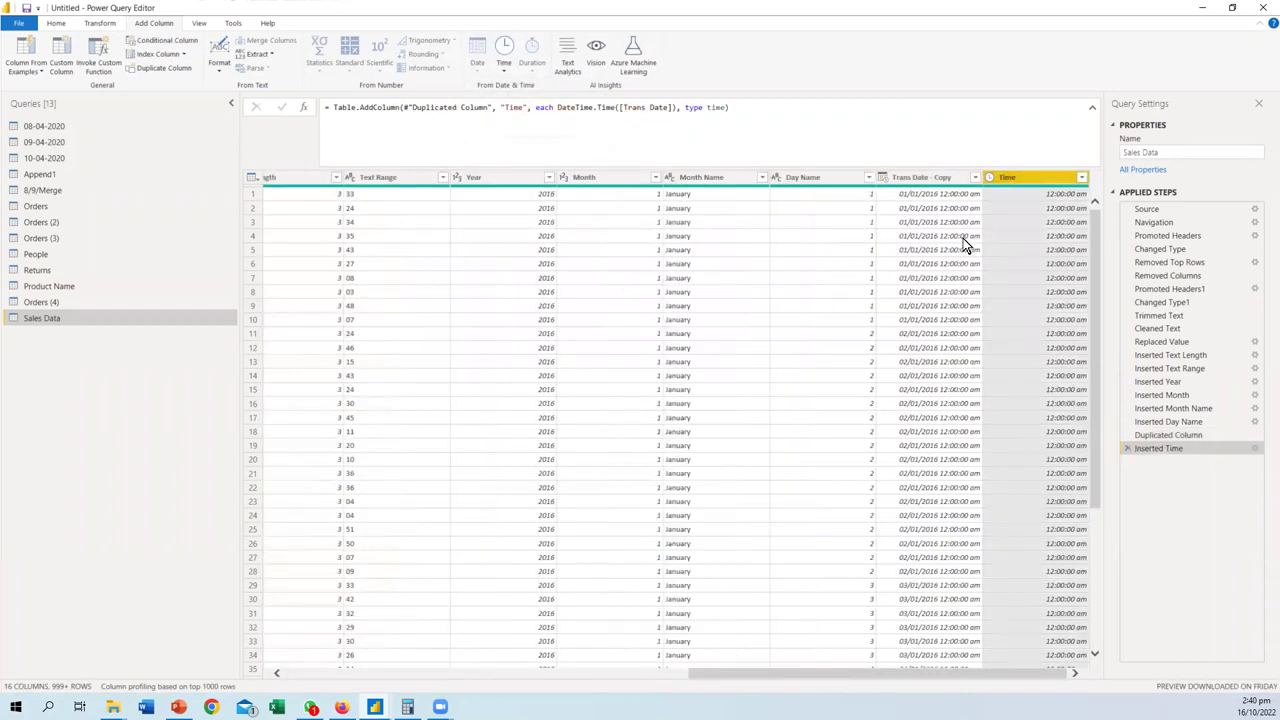
{"action": "left_click", "coordinate": [928, 177]}
{"action": "left_click", "coordinate": [508, 74]}
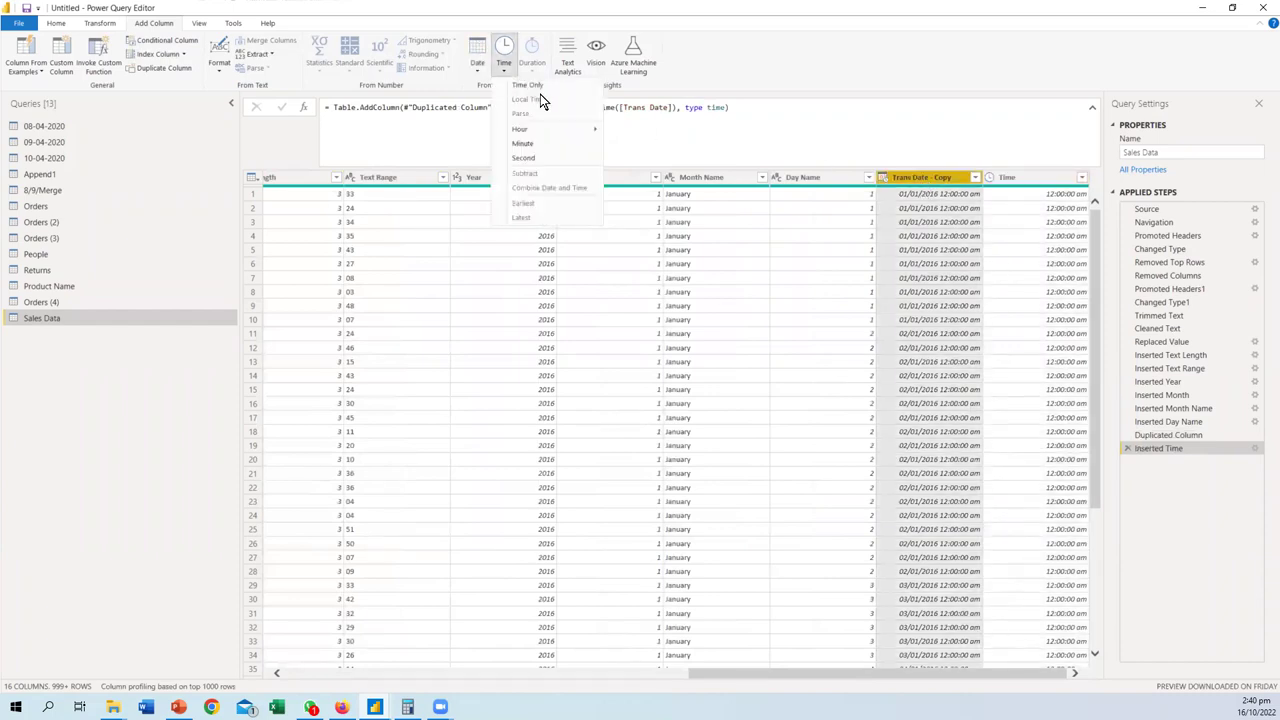
{"action": "left_click", "coordinate": [528, 84]}
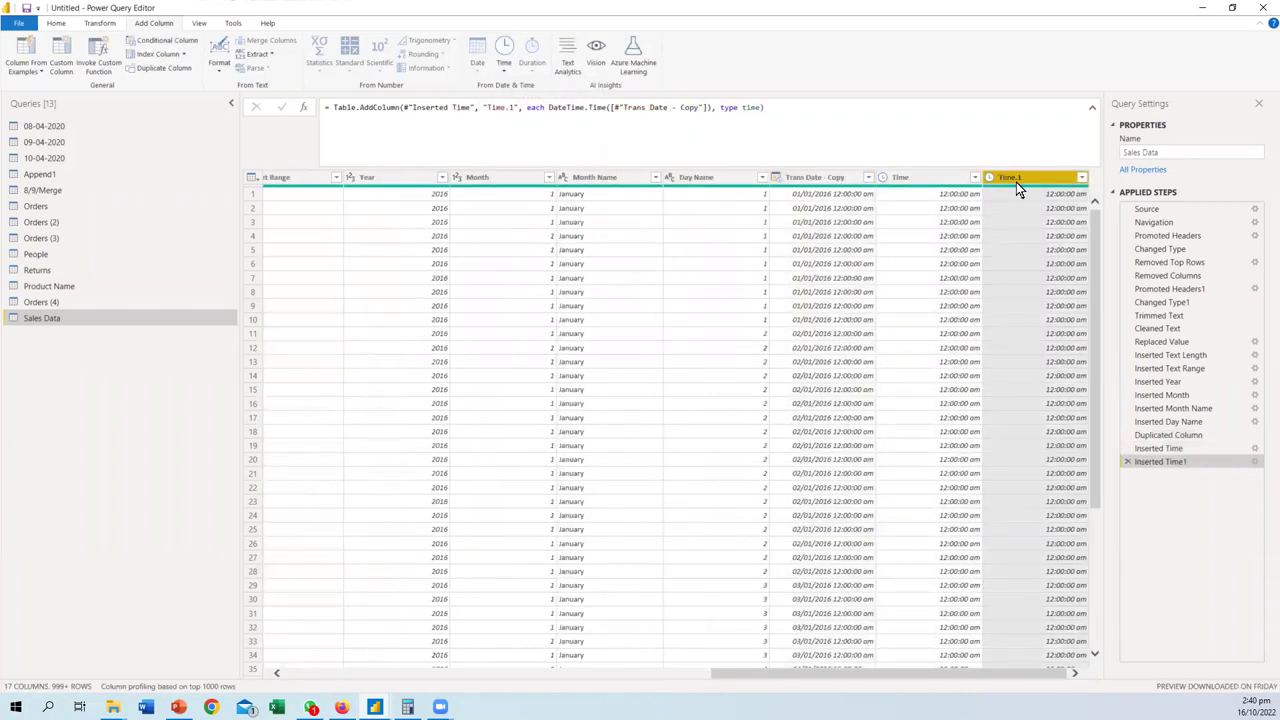
- Subtract Time from Time.1 into a new Subtraction column showing 0.00:00:00
{"action": "left_click", "coordinate": [505, 75]}
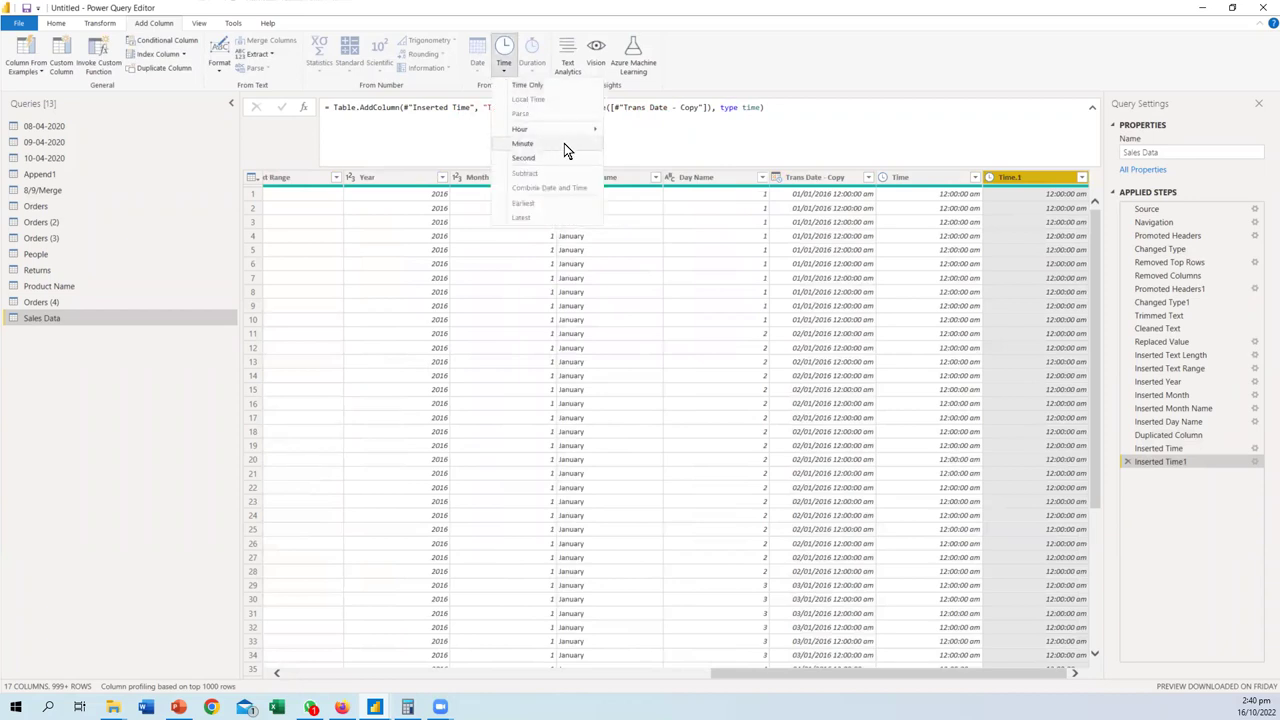
{"action": "left_click", "coordinate": [918, 180], "text": "ctrl"}
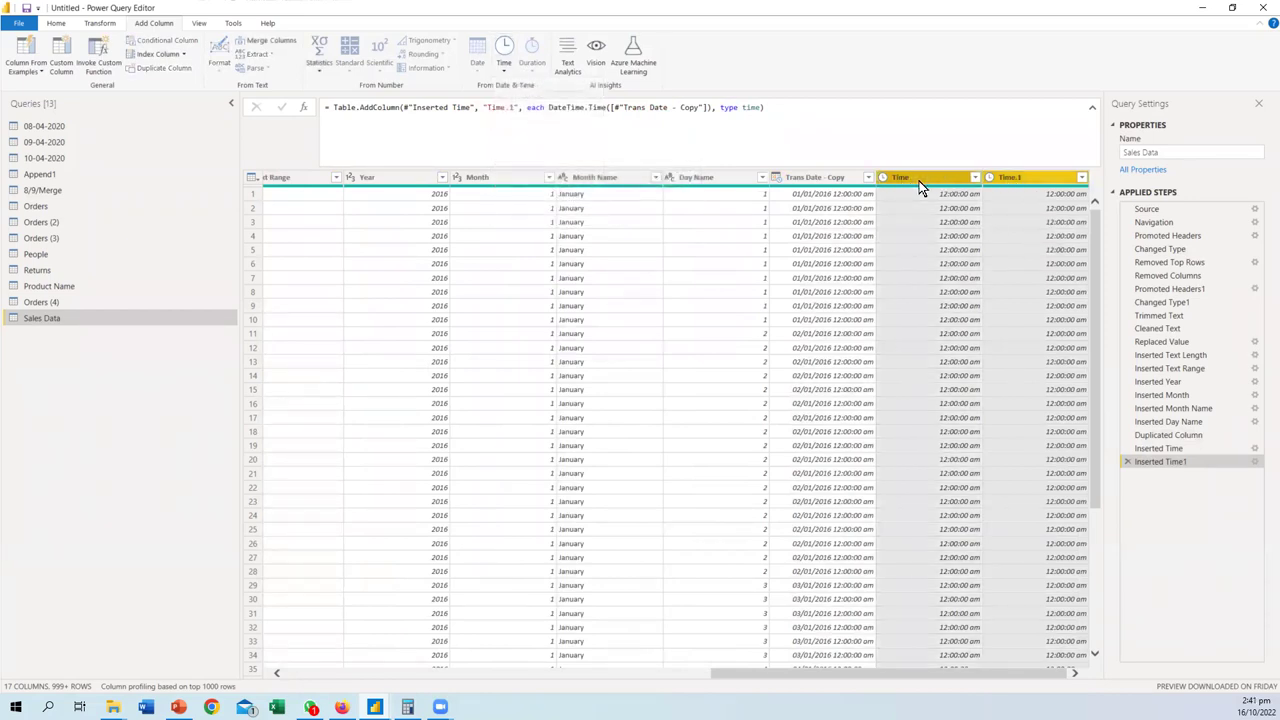
{"action": "left_click", "coordinate": [504, 70]}
{"action": "left_click", "coordinate": [530, 174]}
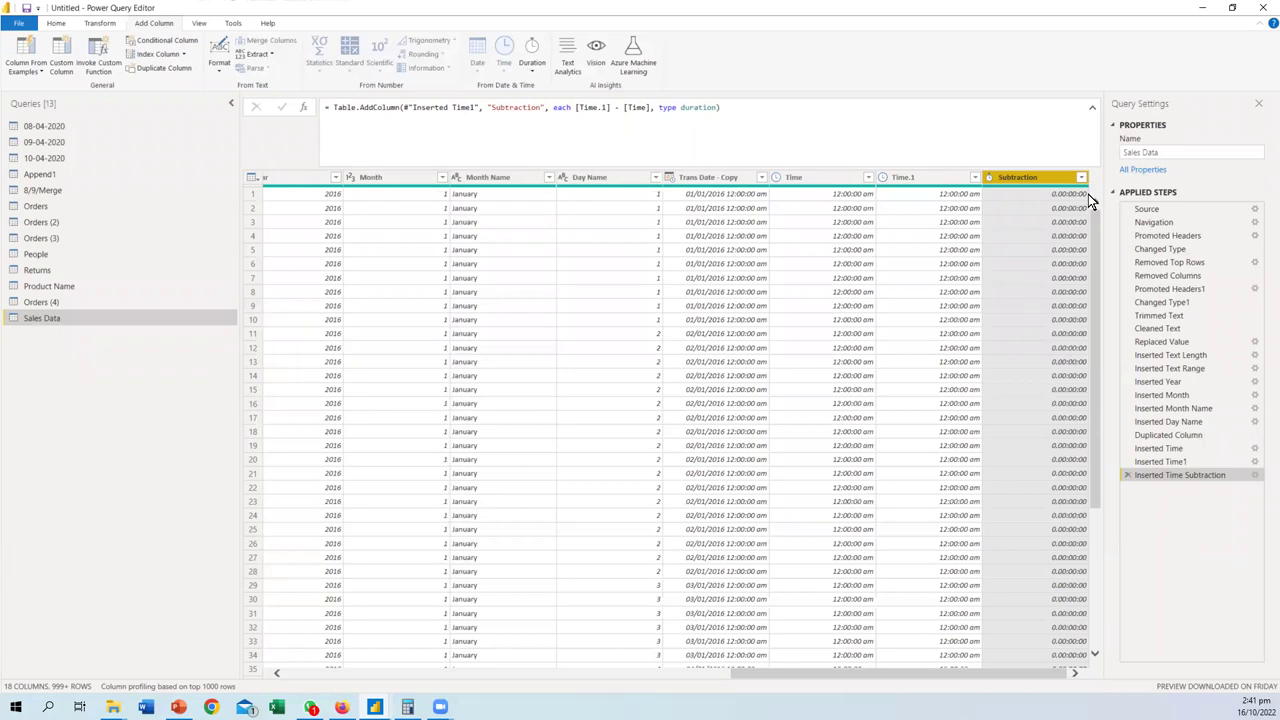
- Annotate the first-row time values and the Subtraction result, then clear the marks
{"action": "left_click_drag", "start_coordinate": [816, 202], "coordinate": [973, 200]}
{"action": "left_click_drag", "start_coordinate": [1063, 165], "coordinate": [1060, 184]}
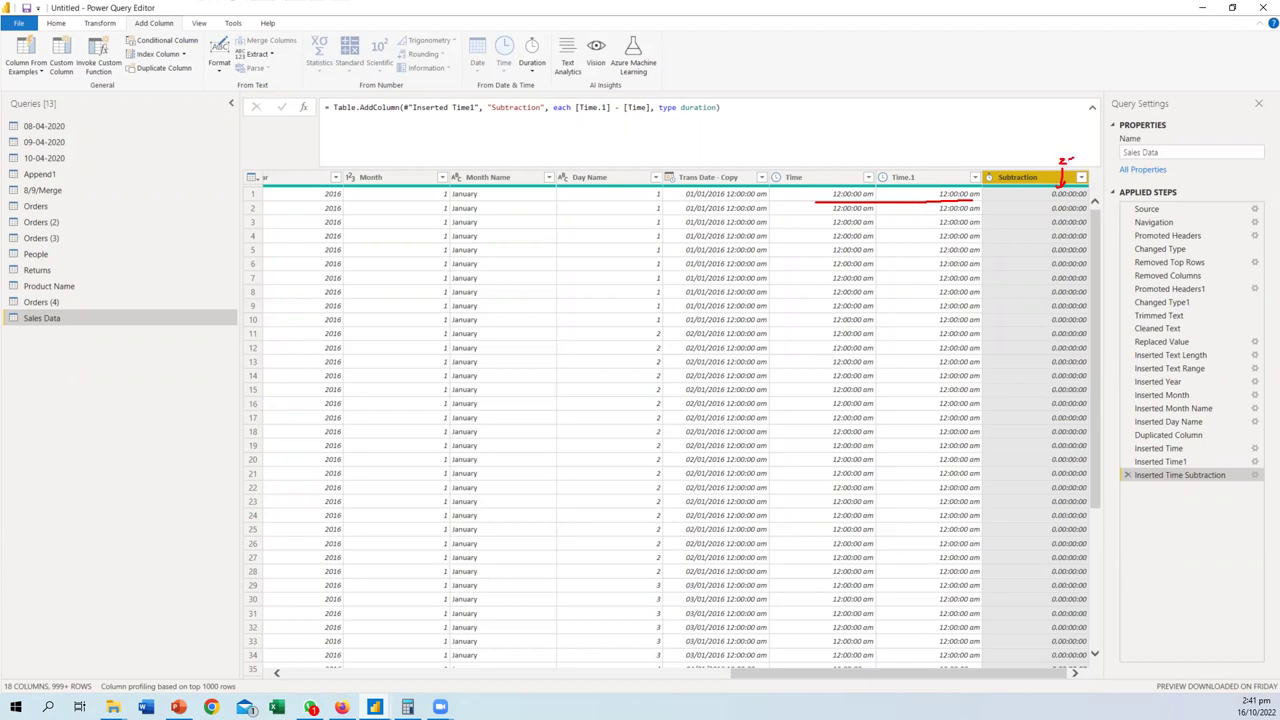
{"action": "left_click_drag", "start_coordinate": [1058, 186], "coordinate": [1048, 190]}
{"action": "key", "text": "Escape"}
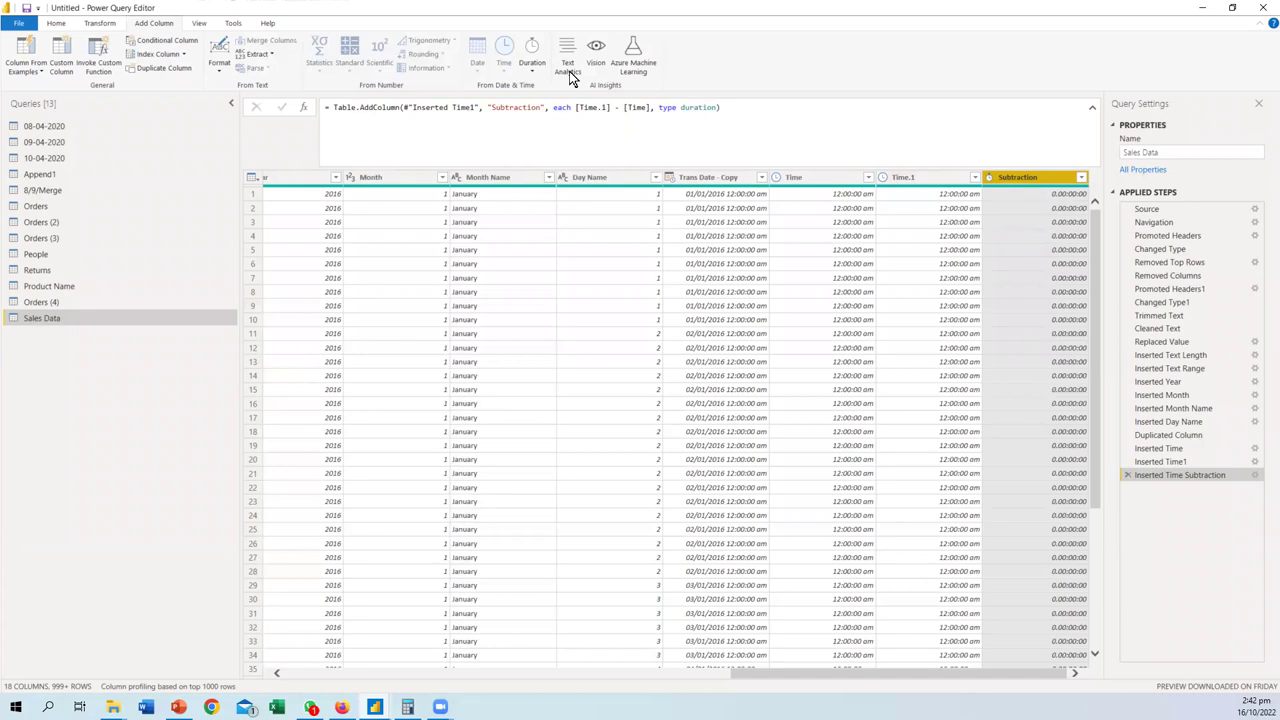
- Check the Duration options without choosing, select Time.1, and switch to the Excel workbook
{"action": "left_click", "coordinate": [528, 74]}
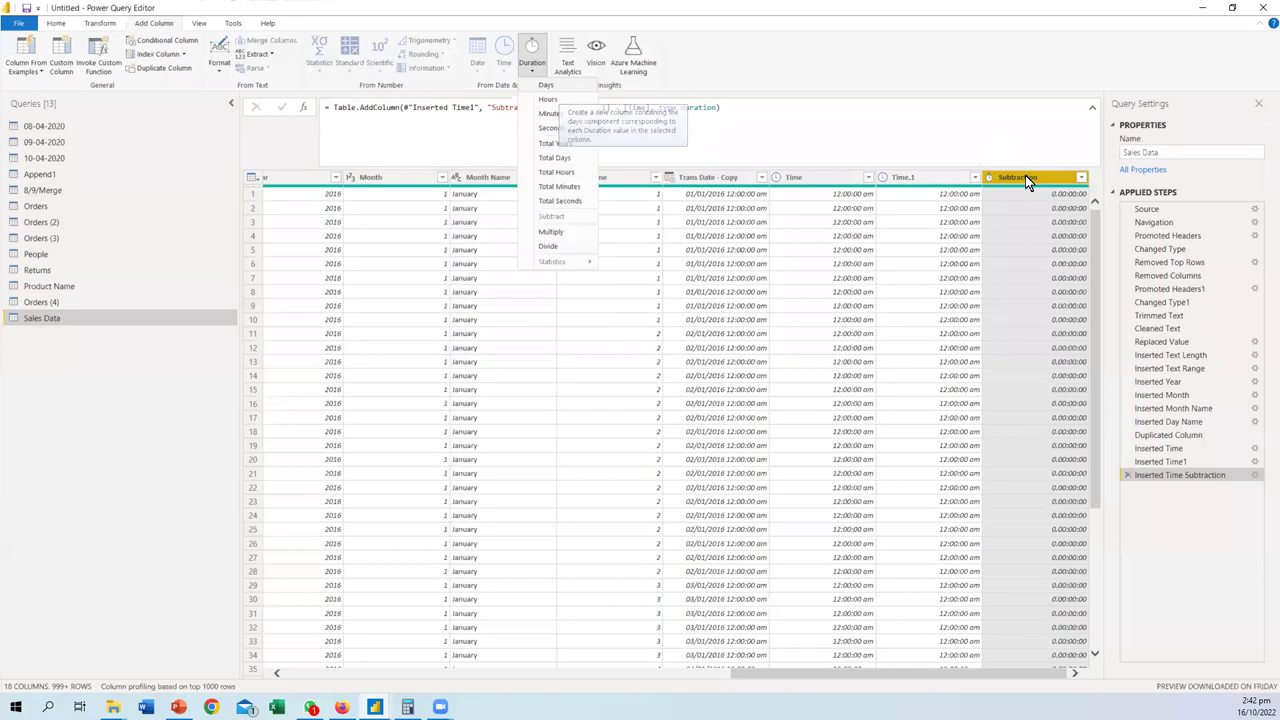
{"action": "left_click", "coordinate": [980, 222]}
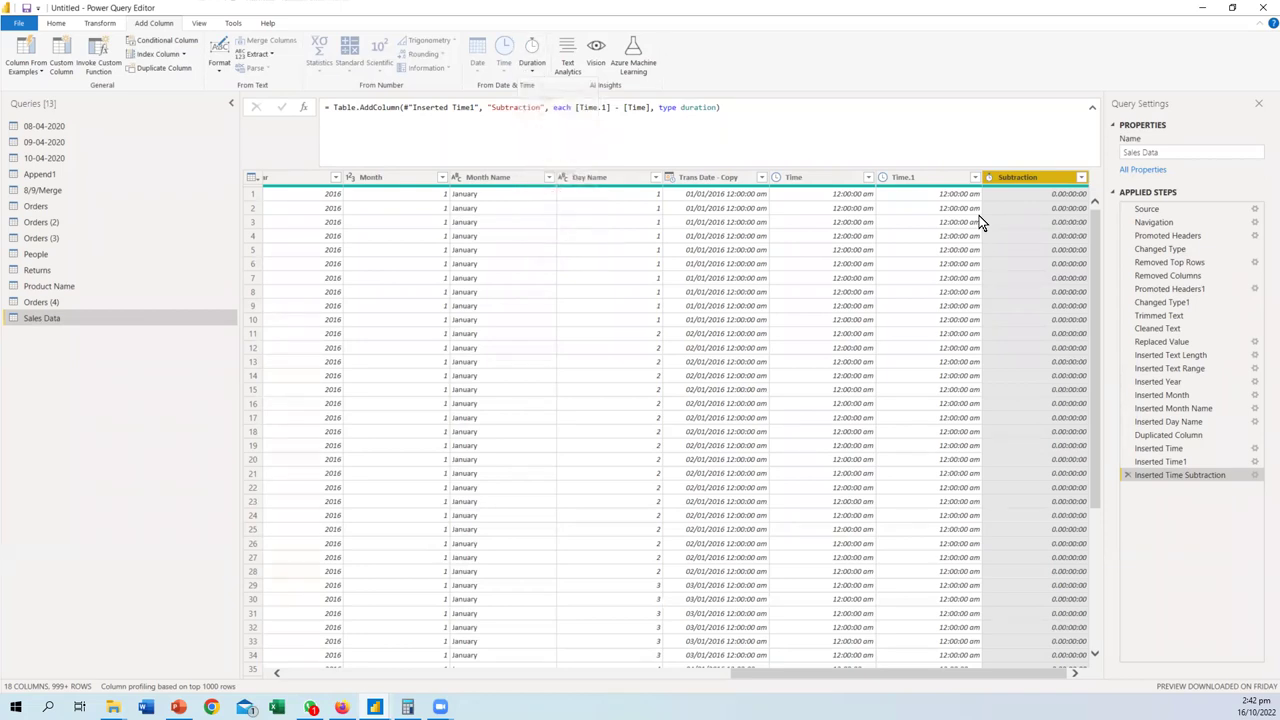
{"action": "left_click", "coordinate": [921, 177]}
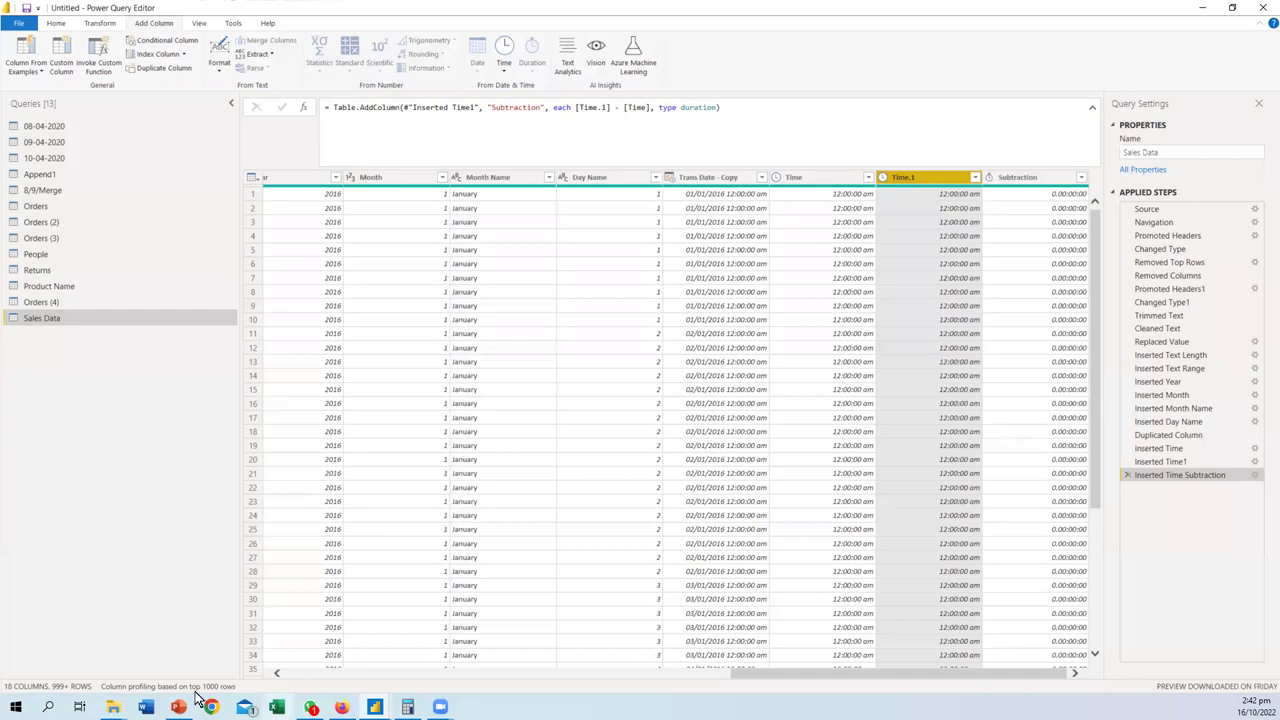
{"action": "mouse_move", "coordinate": [113, 707]}
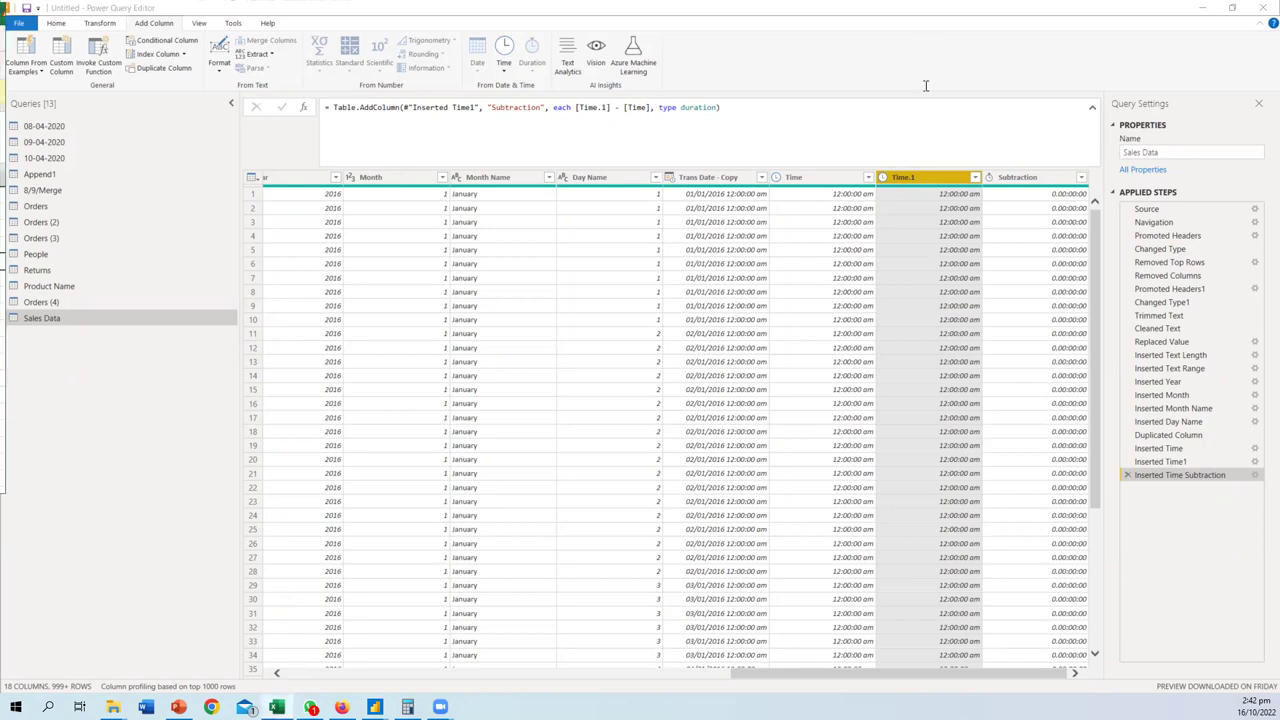
{"action": "key", "text": "alt+Tab"}
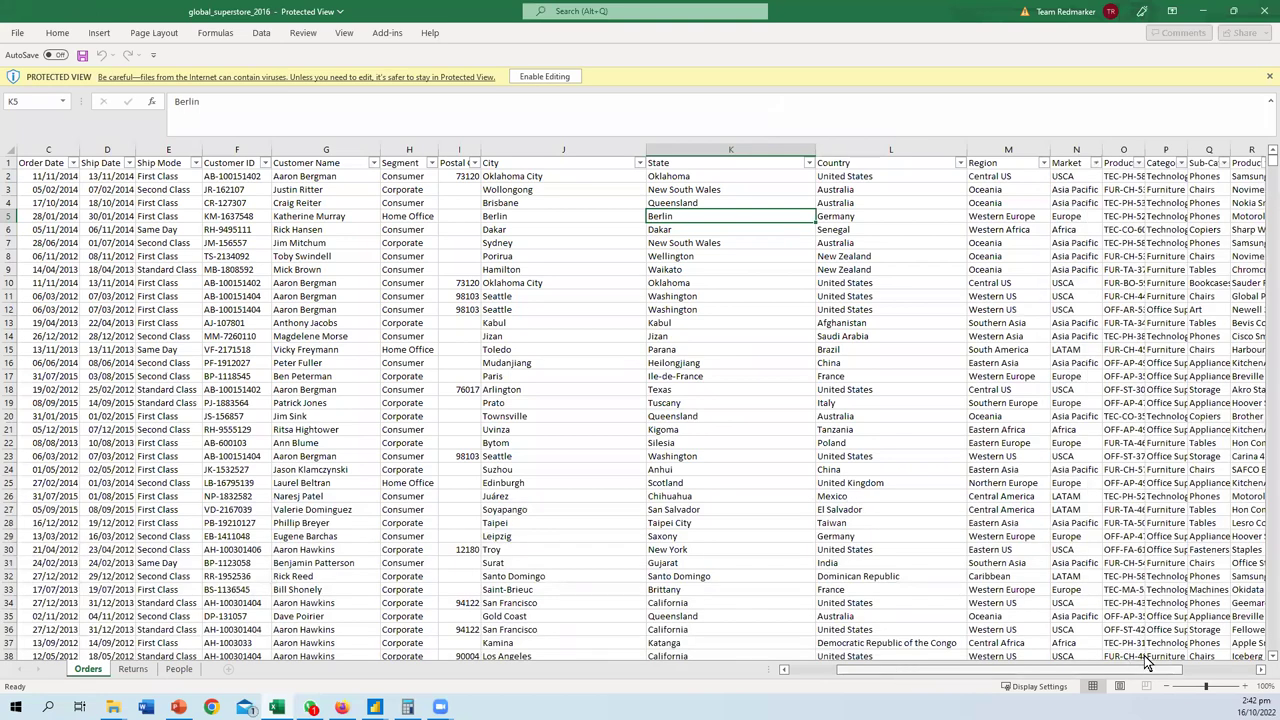
- Enable editing on global_superstore_2016, try Time format on Ship Date column D, then undo it
{"action": "scroll", "coordinate": [903, 668], "scroll_direction": "right", "scroll_amount": 4}
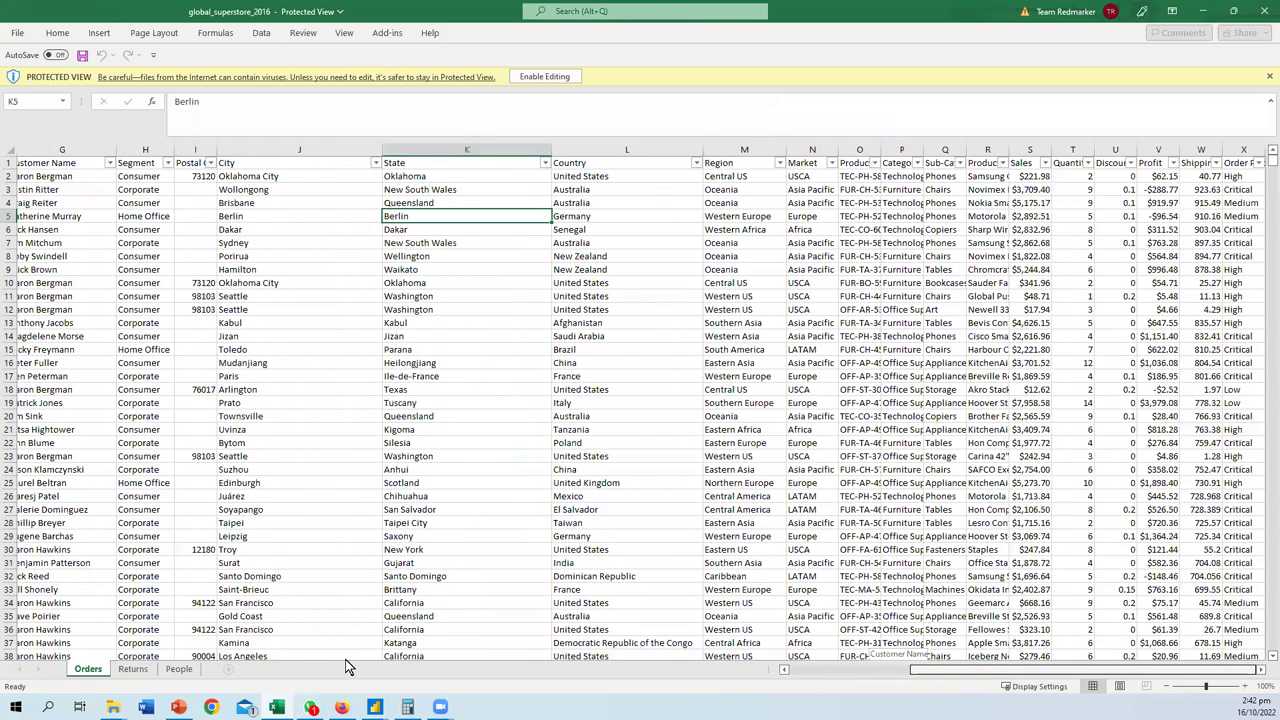
{"action": "scroll", "coordinate": [345, 659], "scroll_direction": "left", "scroll_amount": 6}
{"action": "left_click", "coordinate": [275, 202]}
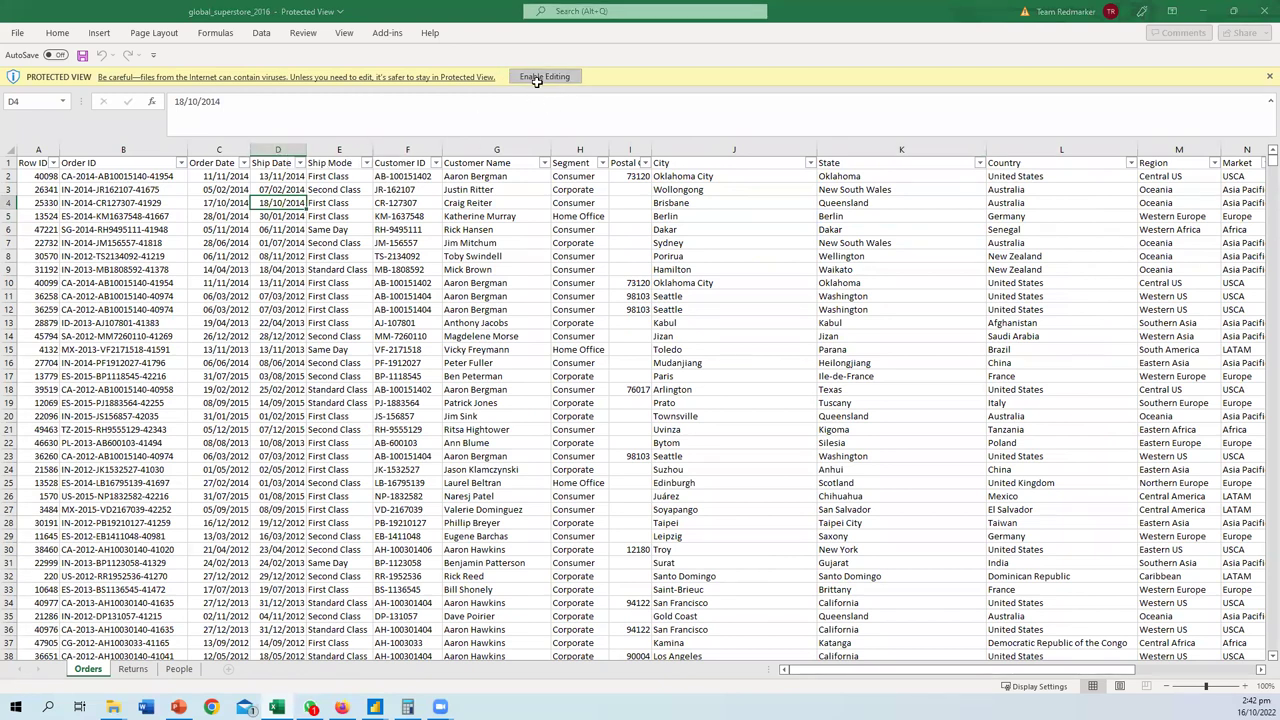
{"action": "left_click", "coordinate": [537, 78]}
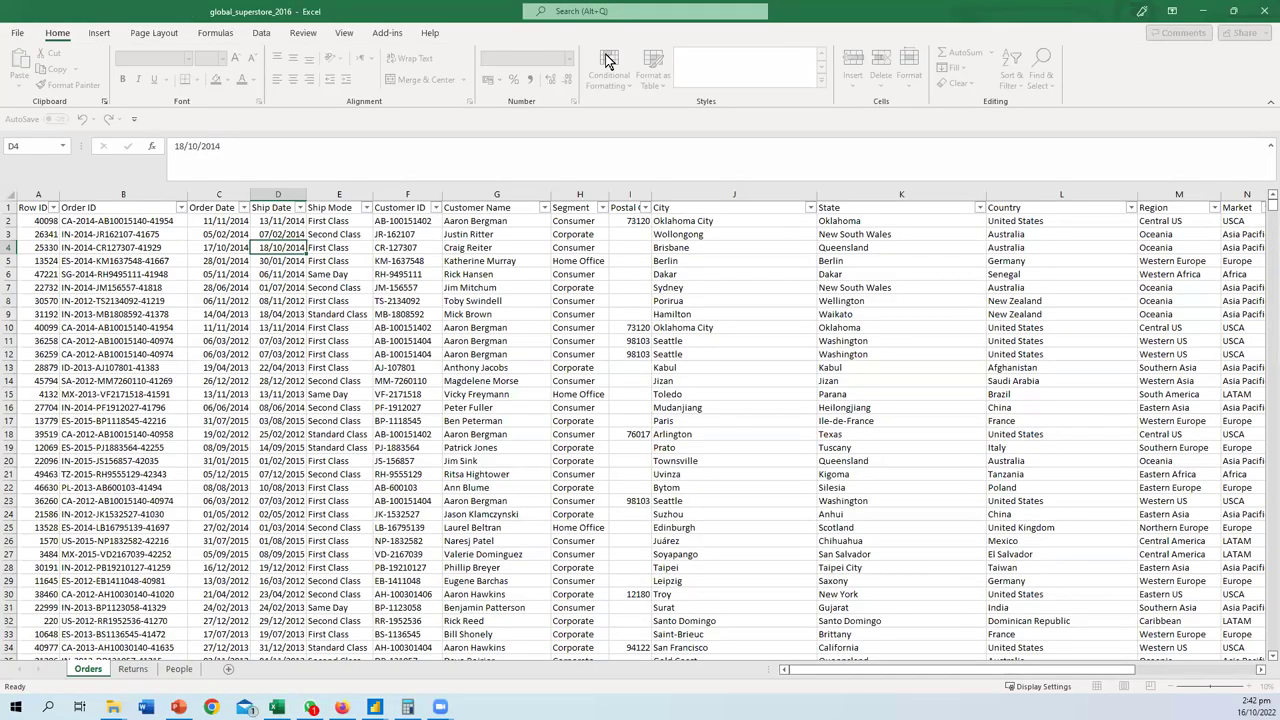
{"action": "left_click", "coordinate": [280, 193]}
{"action": "left_click", "coordinate": [569, 58]}
{"action": "left_click", "coordinate": [535, 275]}
{"action": "key", "text": "ctrl+z"}
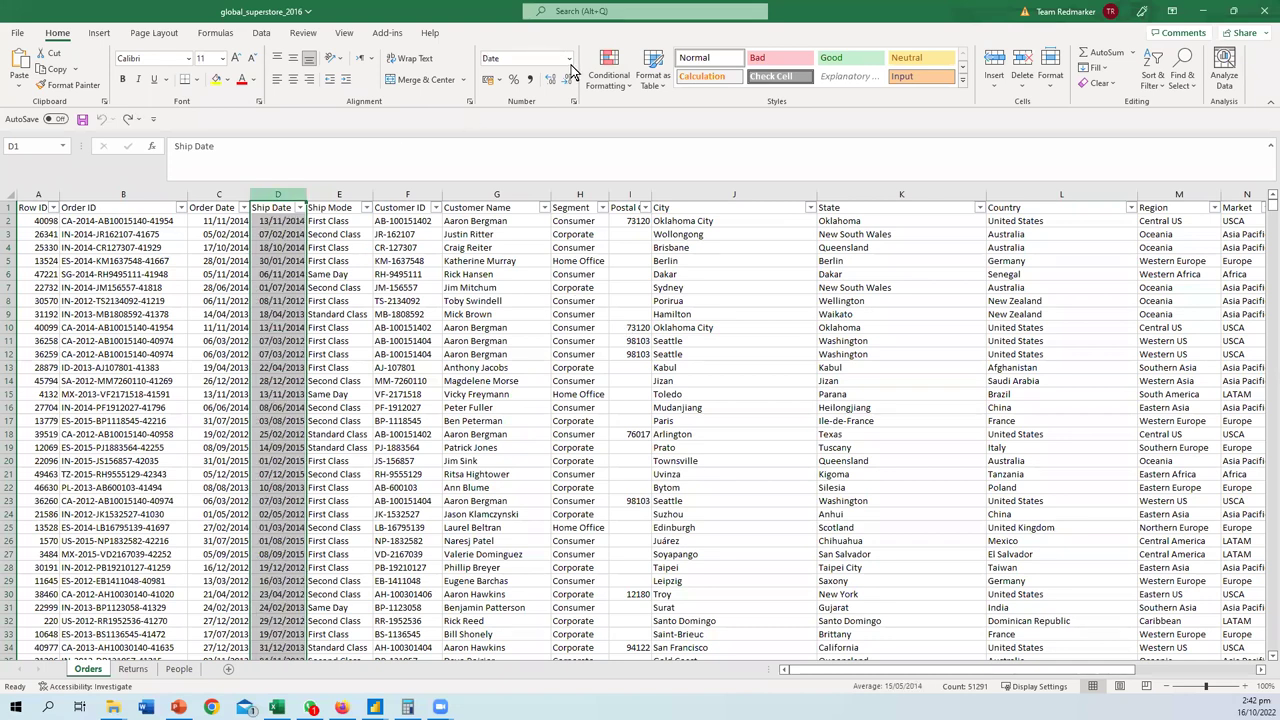
{"action": "left_click", "coordinate": [569, 58]}
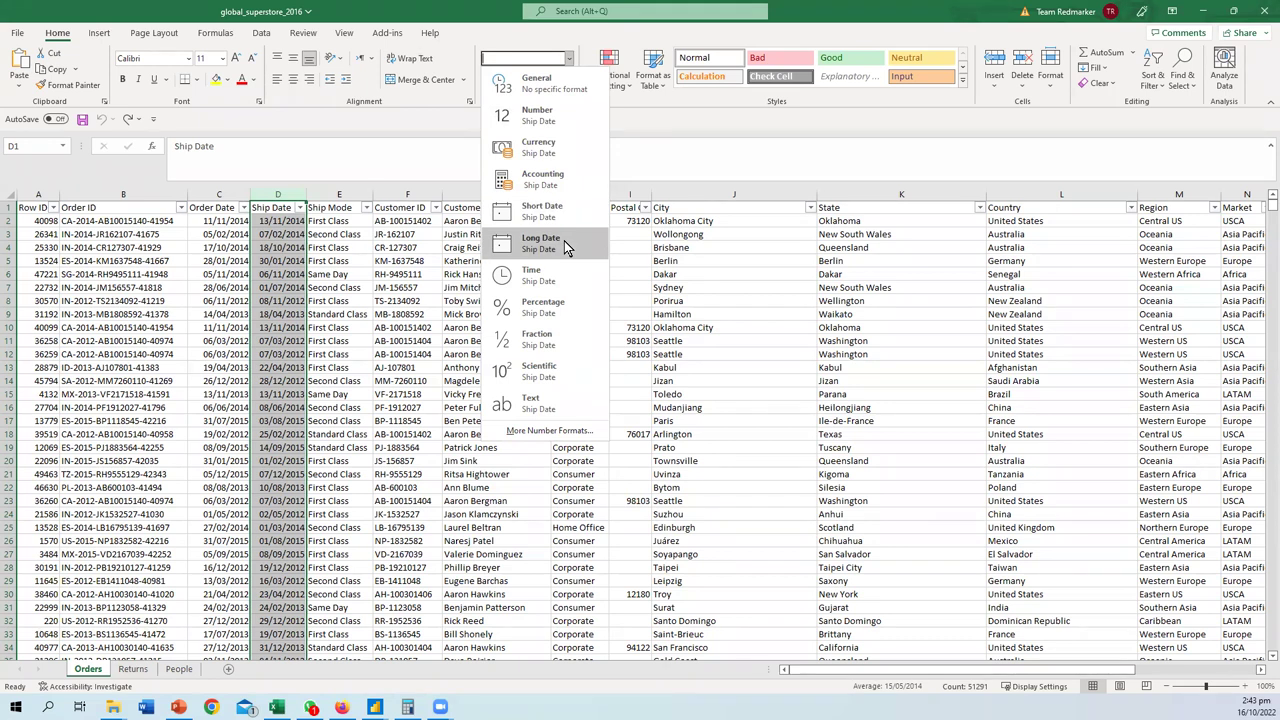
- Try Long Date on Ship Date, undo it, and keep the short Date format like 13/11/2014
{"action": "left_click", "coordinate": [564, 240]}
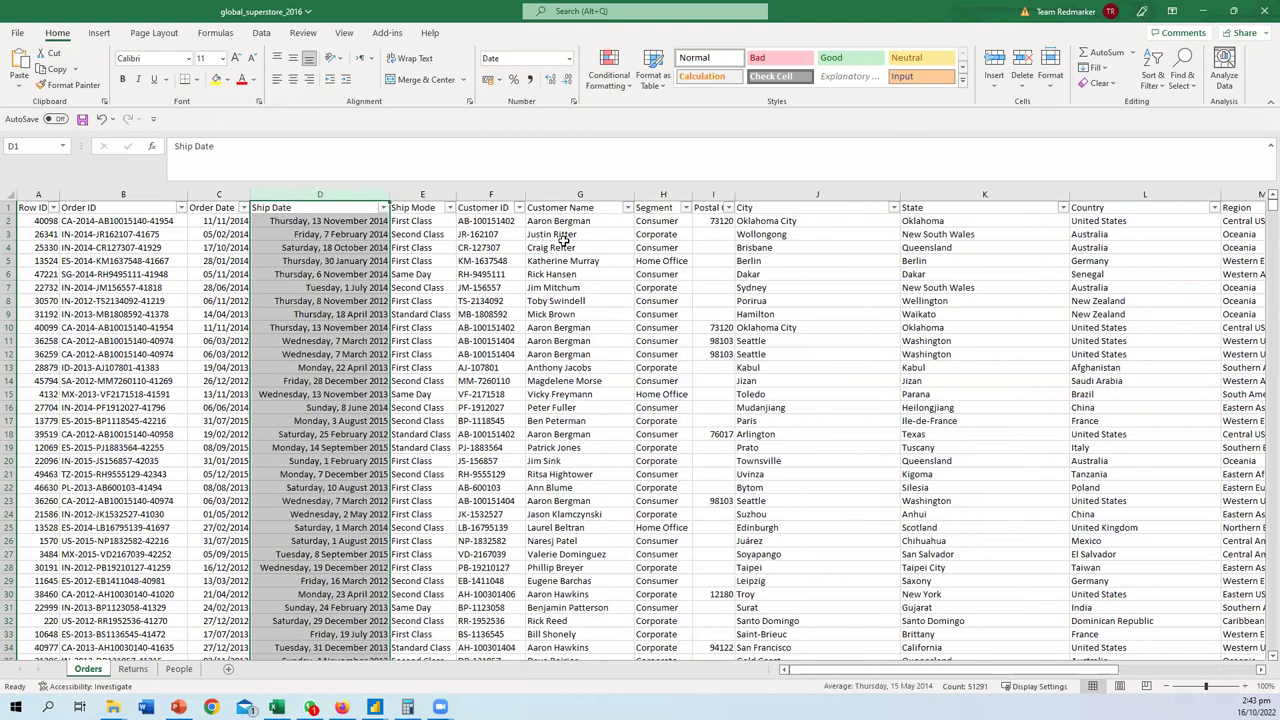
{"action": "key", "text": "ctrl+z"}
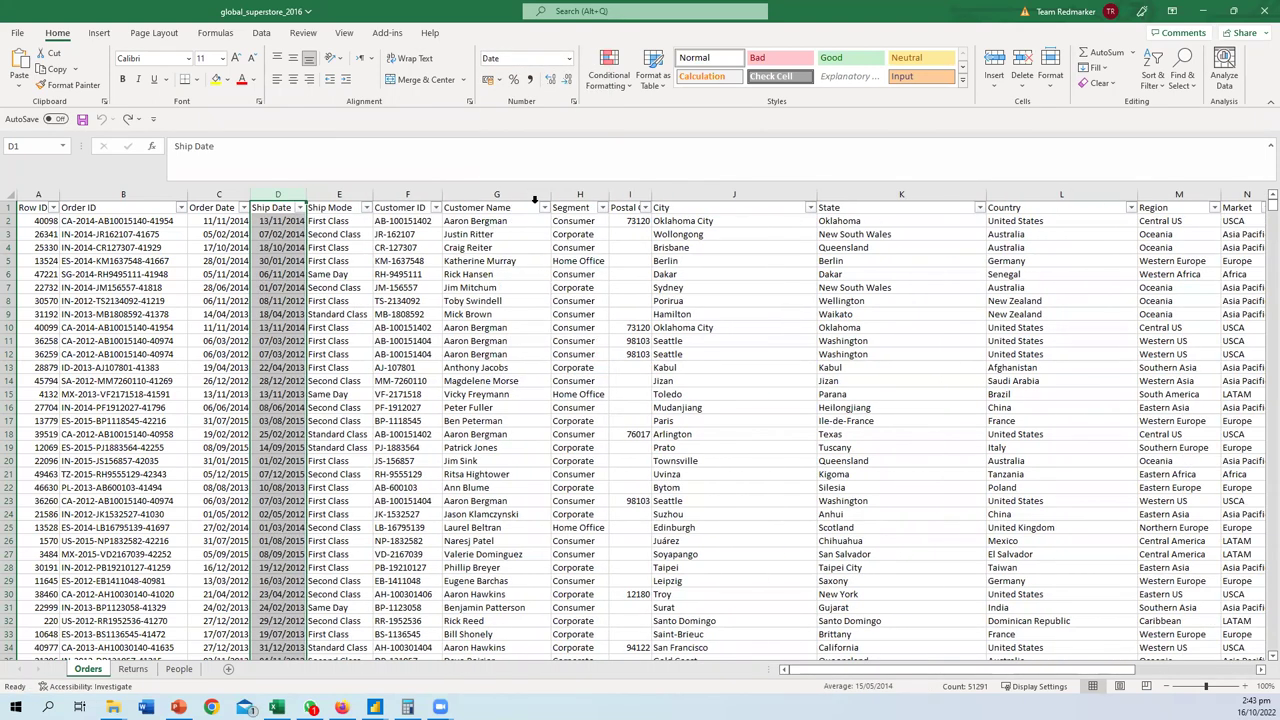
{"action": "left_click", "coordinate": [570, 60]}
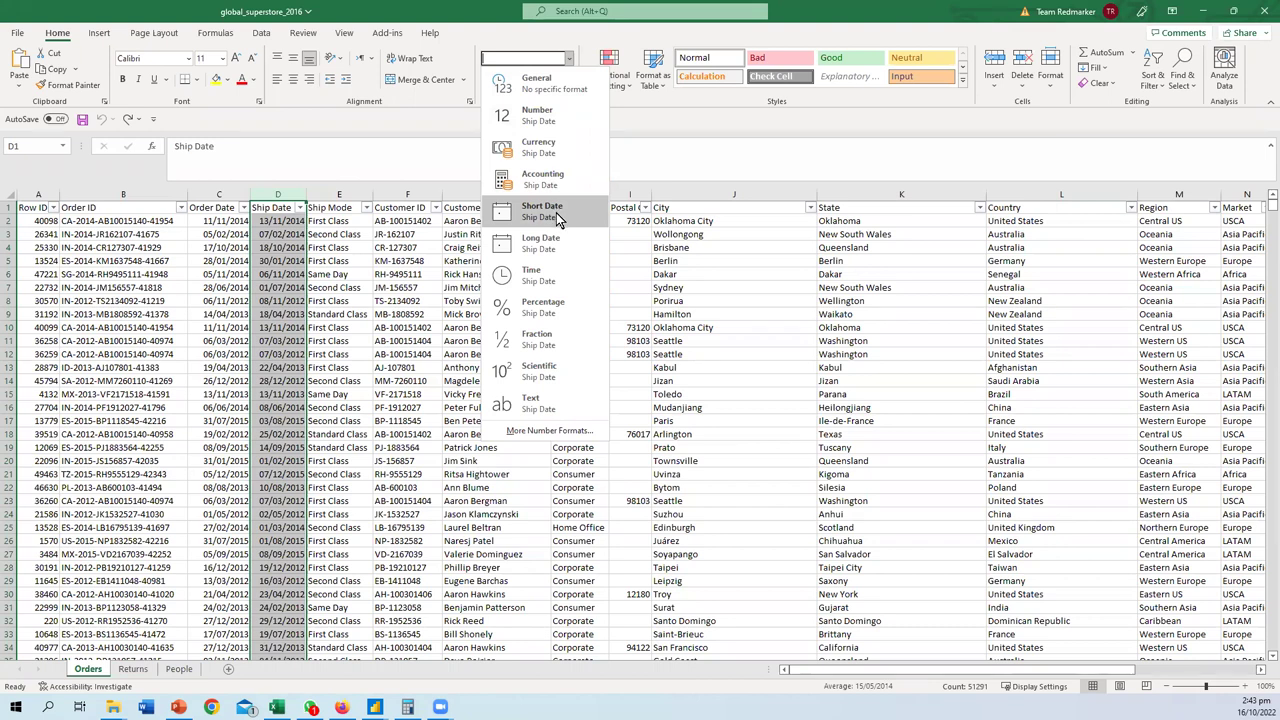
{"action": "left_click", "coordinate": [556, 212]}
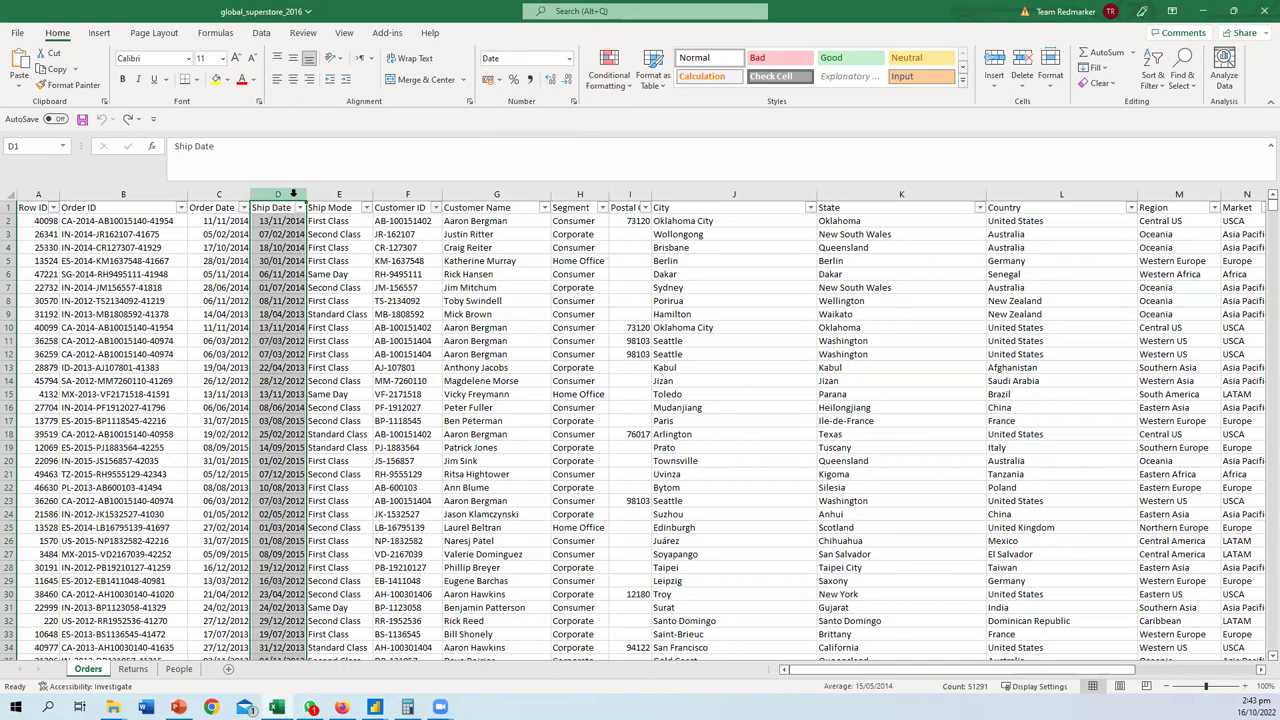
{"action": "left_click", "coordinate": [570, 60]}
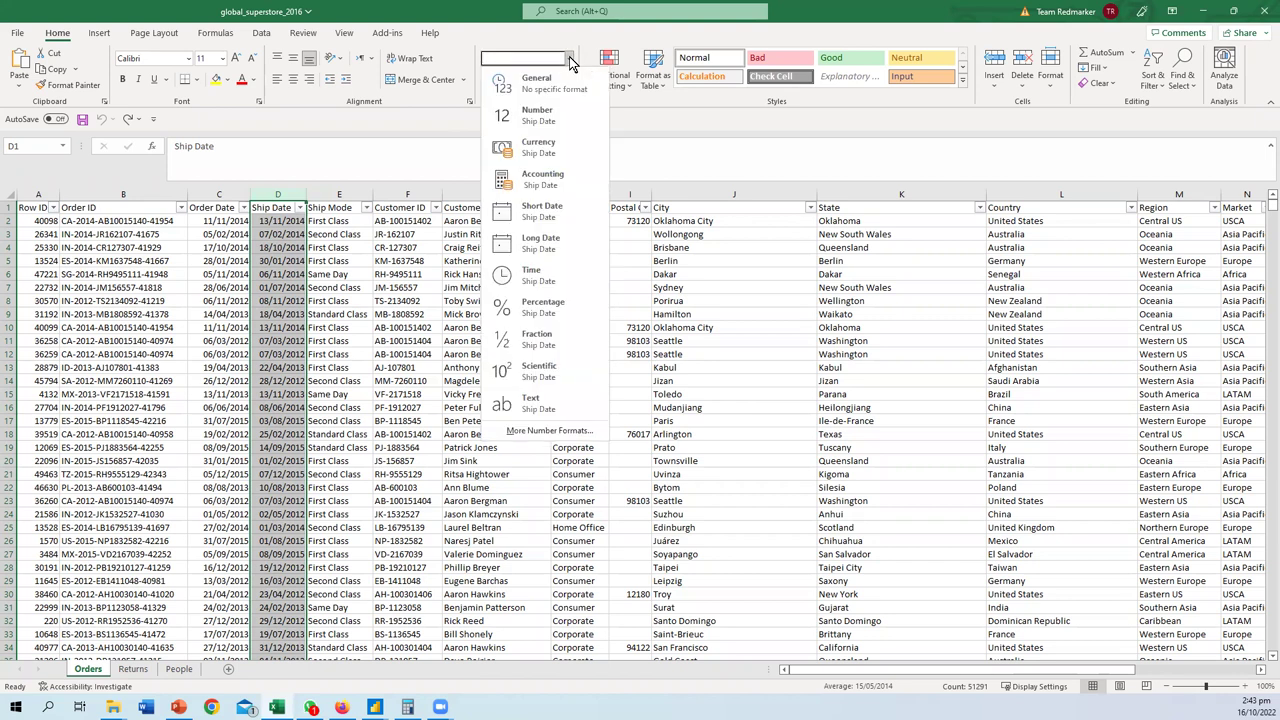
{"action": "left_click", "coordinate": [593, 123]}
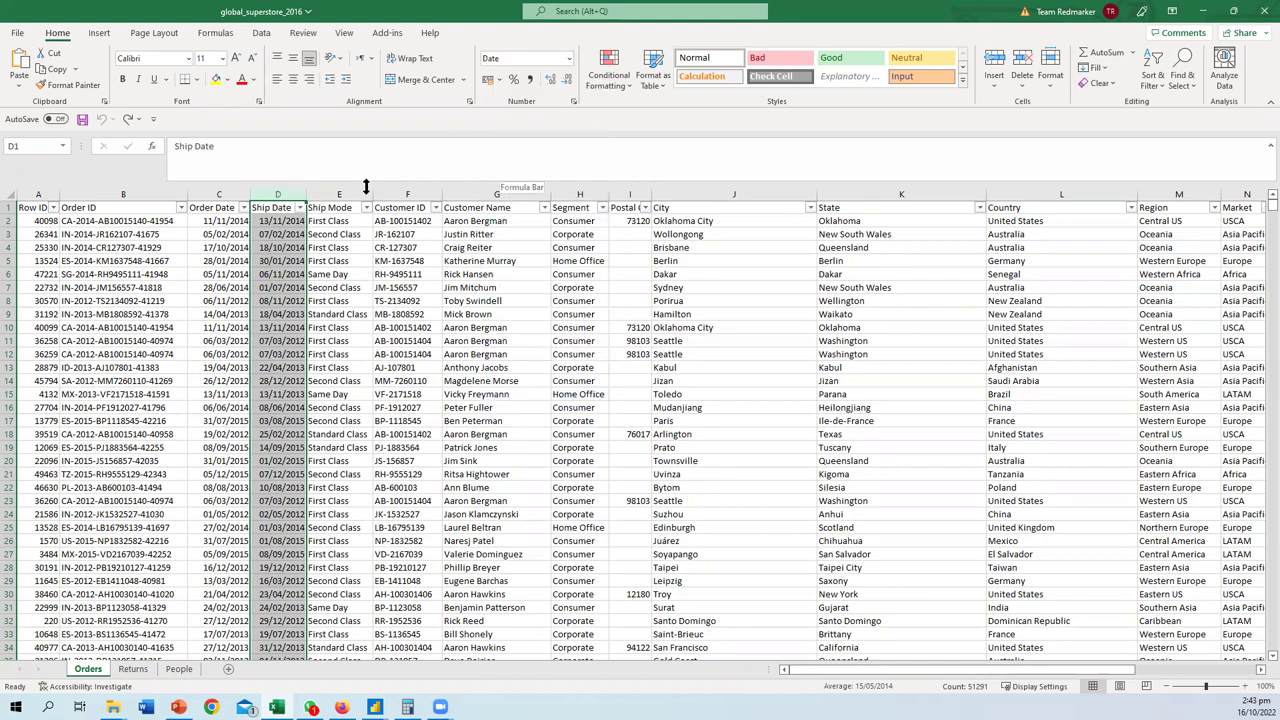
{"action": "left_click", "coordinate": [323, 193]}
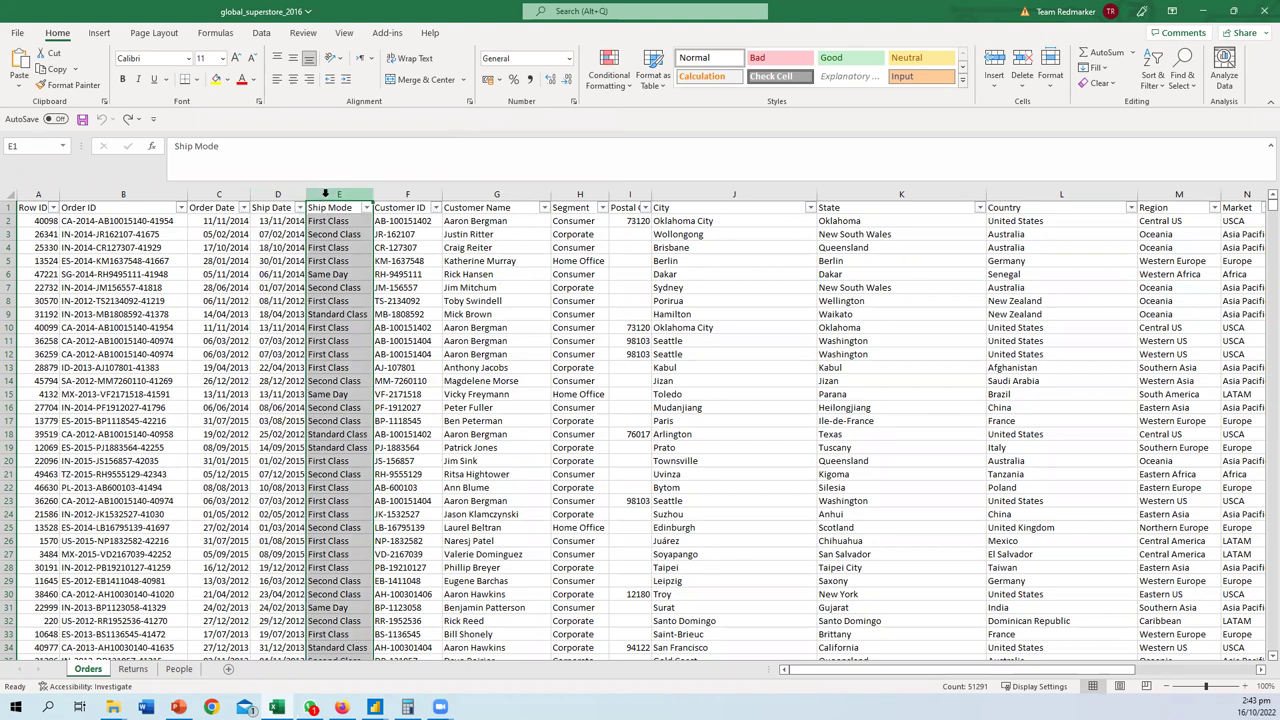
- Insert a new column E before Ship Mode with the heading 'Time'
{"action": "right_click", "coordinate": [326, 193]}
{"action": "key", "text": "Escape"}
{"action": "key", "text": "ctrl+shift+plus"}
{"action": "left_click", "coordinate": [345, 208]}
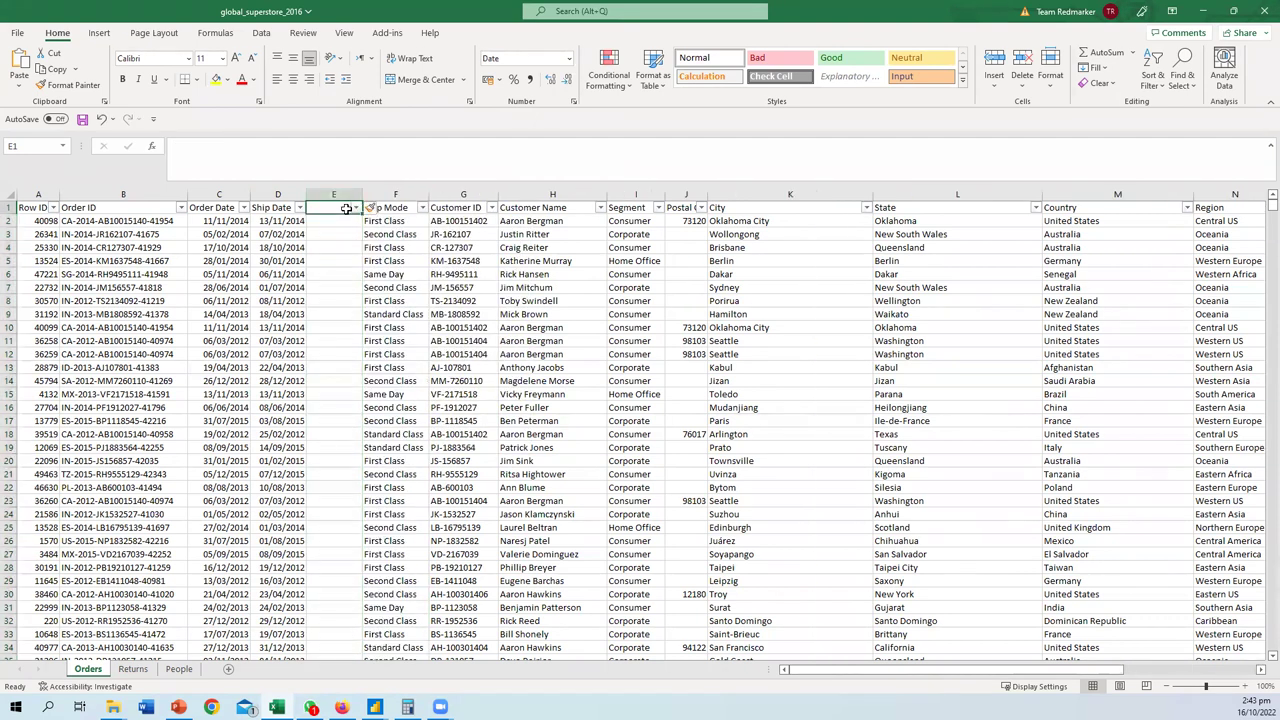
{"action": "type", "text": "Time"}
{"action": "key", "text": "Return"}
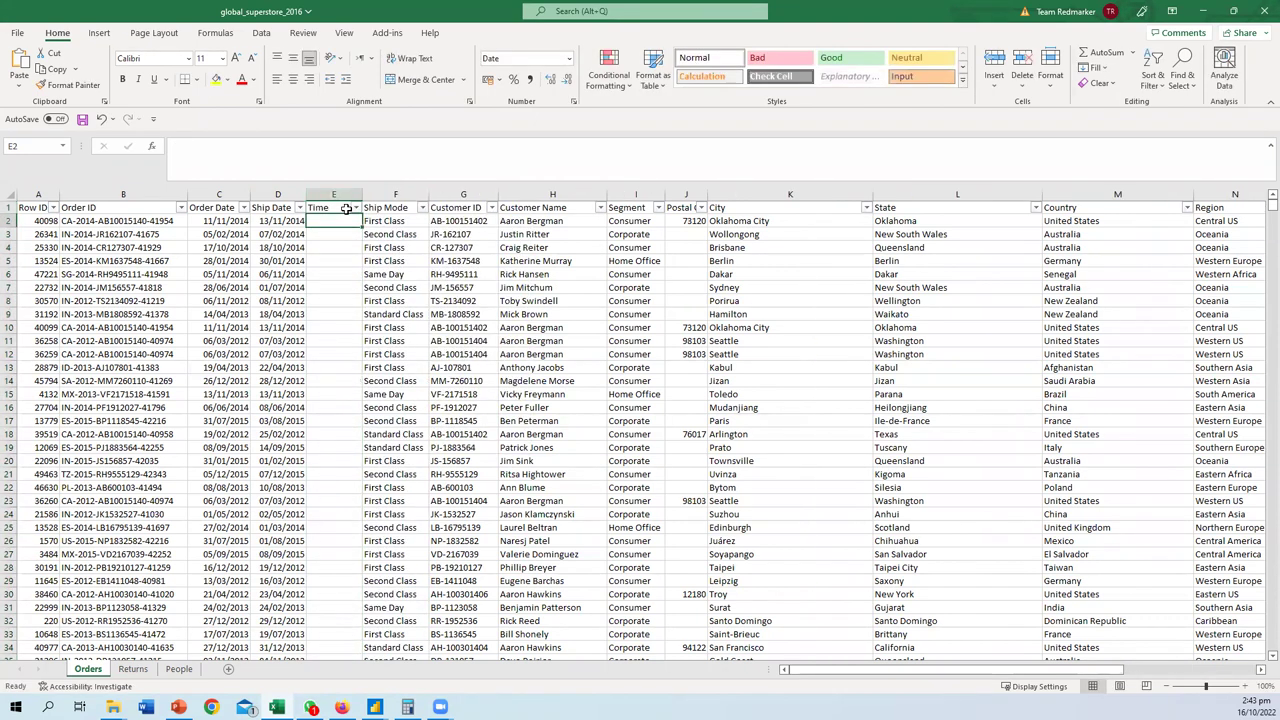
{"action": "type", "text": "="}
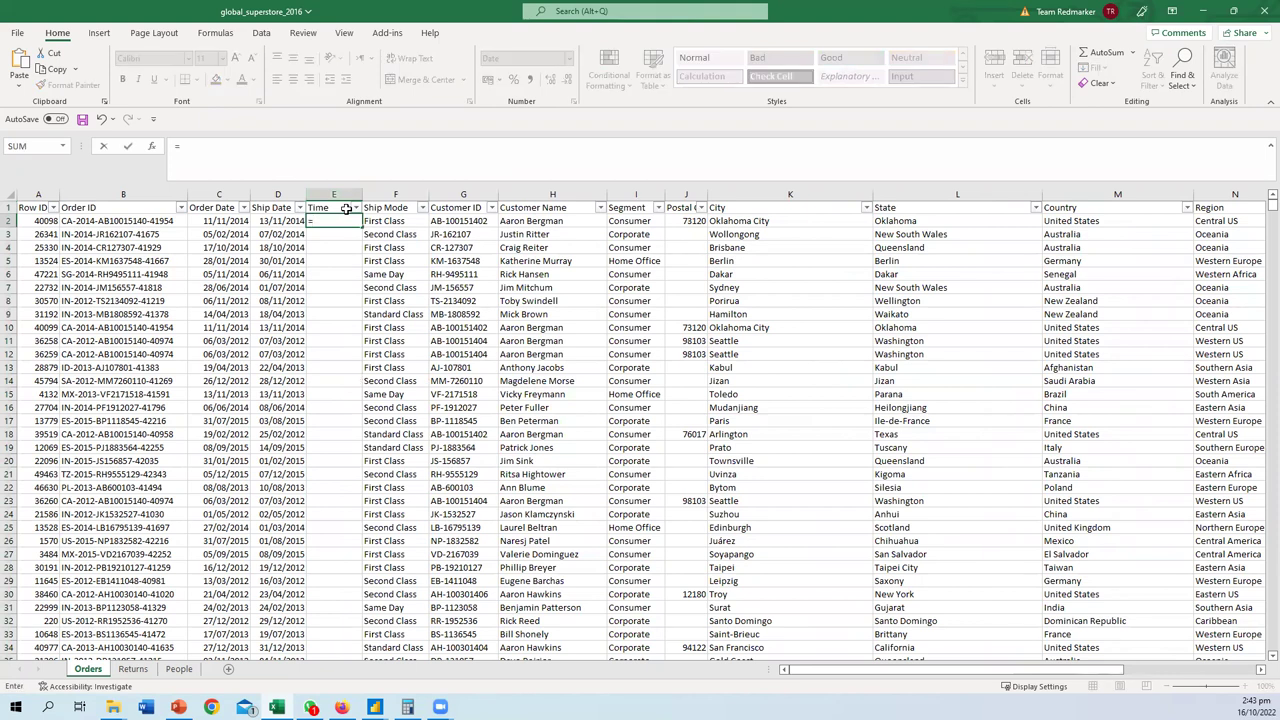
{"action": "key", "text": "Escape"}
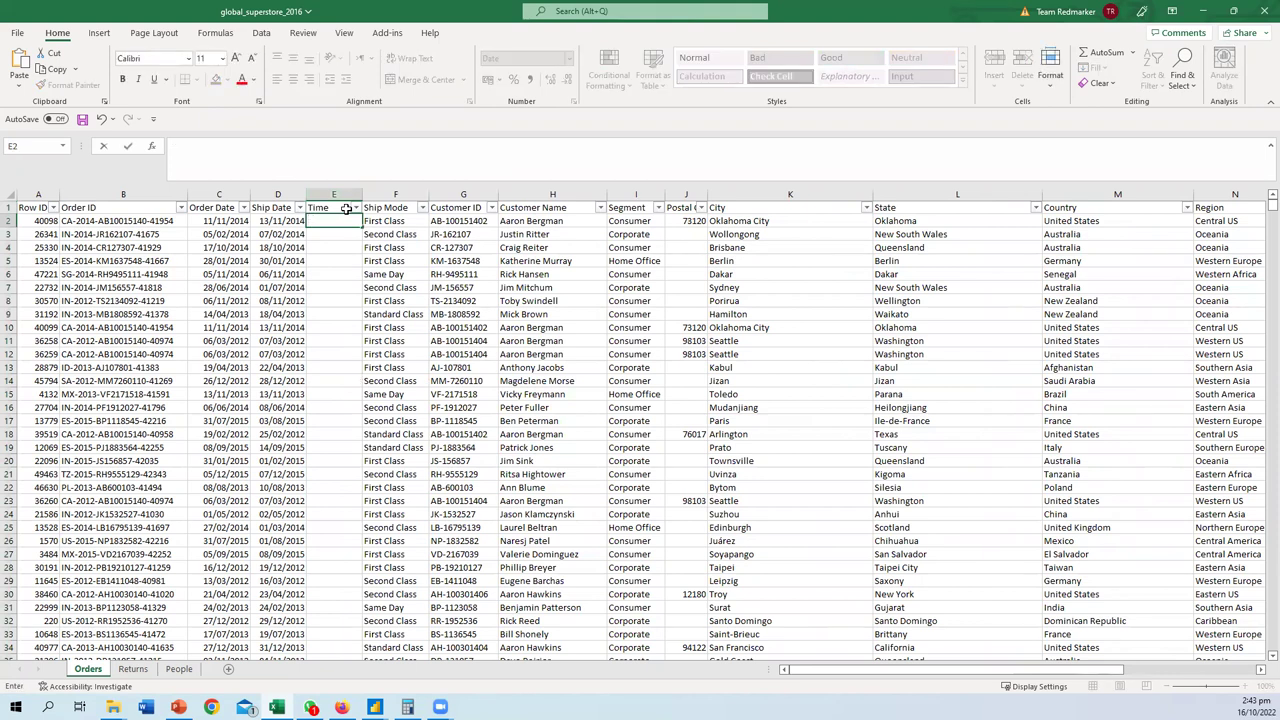
- Copy the Ship Date values from D2 downward and paste them into the Time column at E2
{"action": "left_click", "coordinate": [285, 221]}
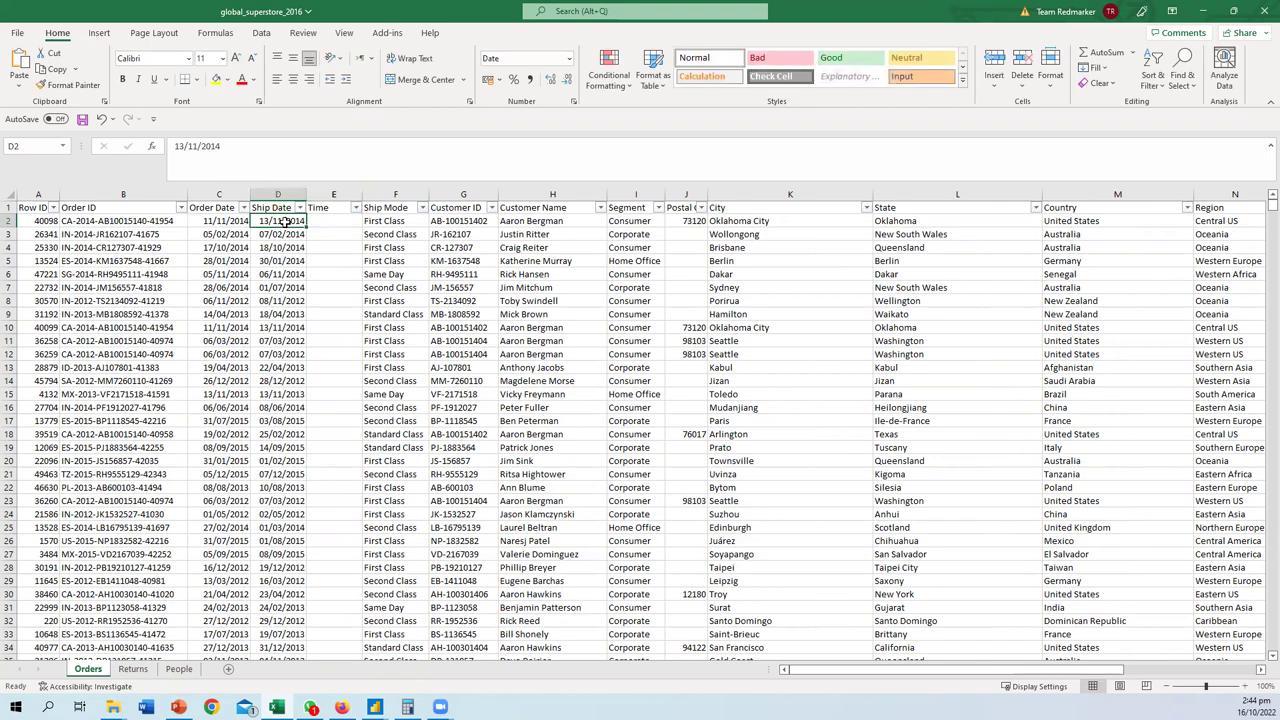
{"action": "key", "text": "ctrl+shift+Down"}
{"action": "key", "text": "ctrl+c"}
{"action": "key", "text": "Right"}
{"action": "key", "text": "ctrl+shift+Down"}
{"action": "key", "text": "ctrl+BackSpace"}
{"action": "key", "text": "ctrl+v"}
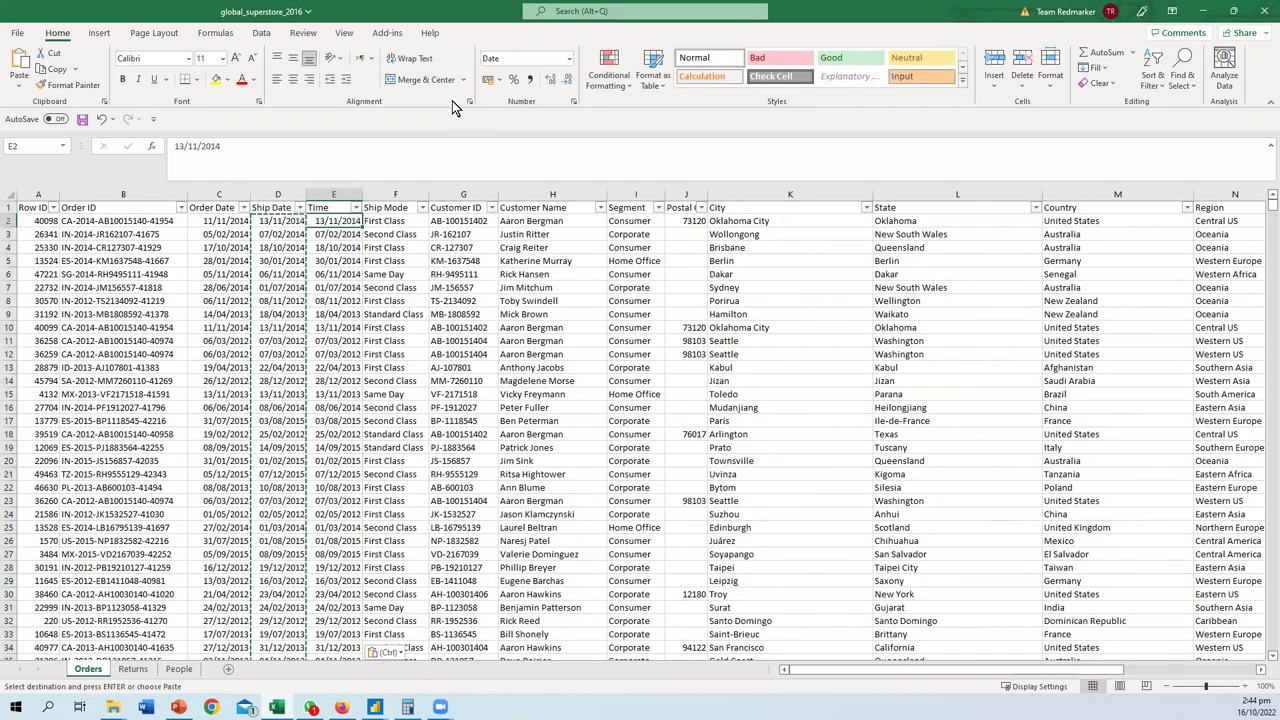
{"action": "left_click", "coordinate": [334, 194]}
{"action": "left_click", "coordinate": [569, 58]}
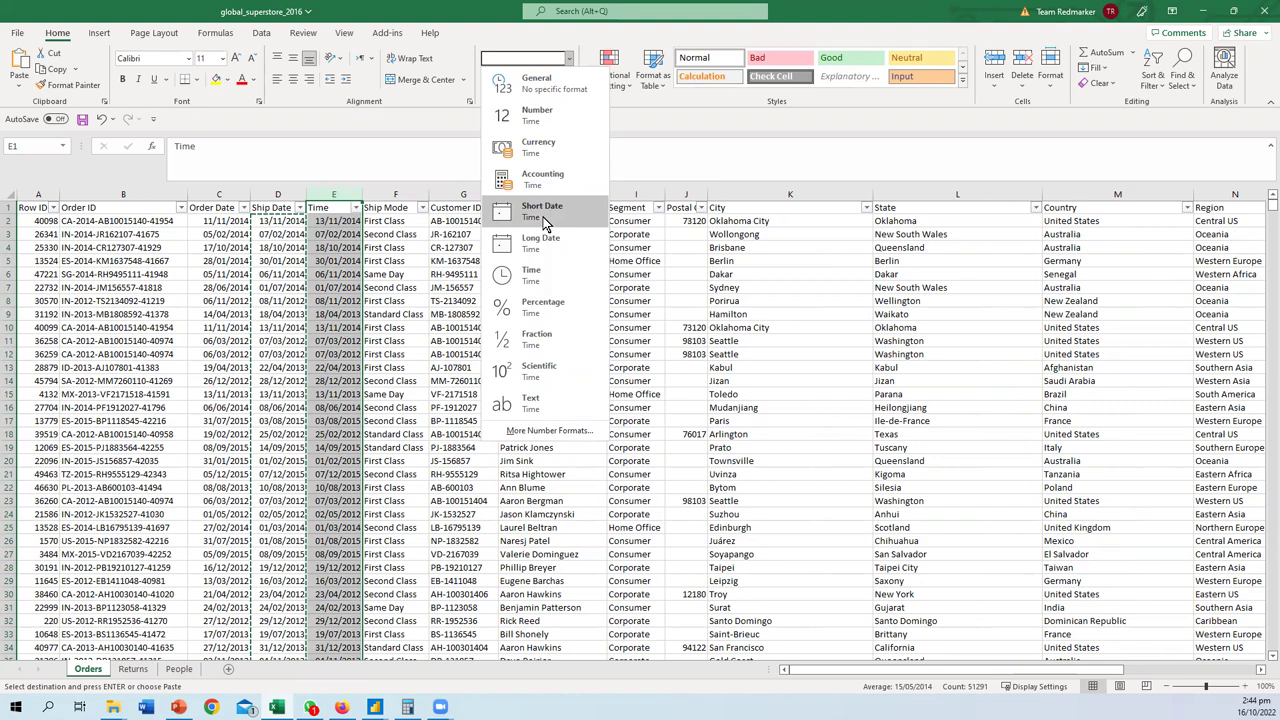
- Format column E as Time and change E2's hour so it reads 2:00:00 AM
{"action": "left_click", "coordinate": [540, 275]}
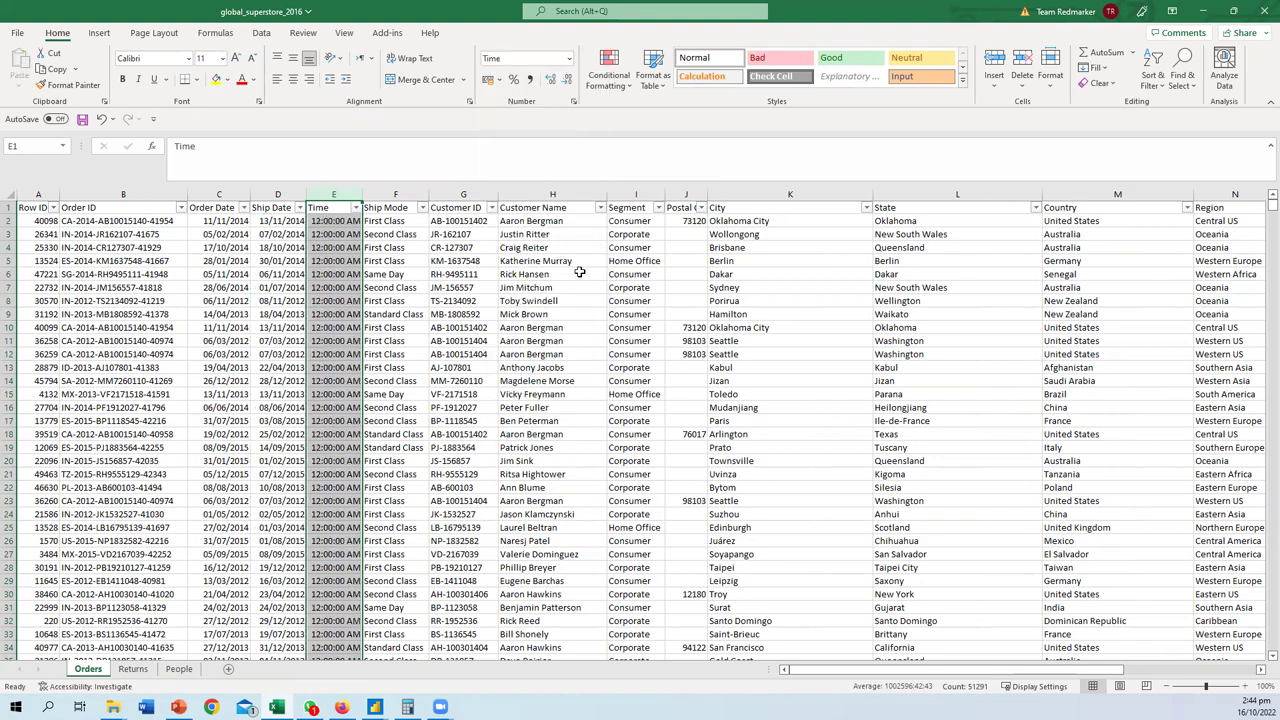
{"action": "left_click", "coordinate": [348, 233]}
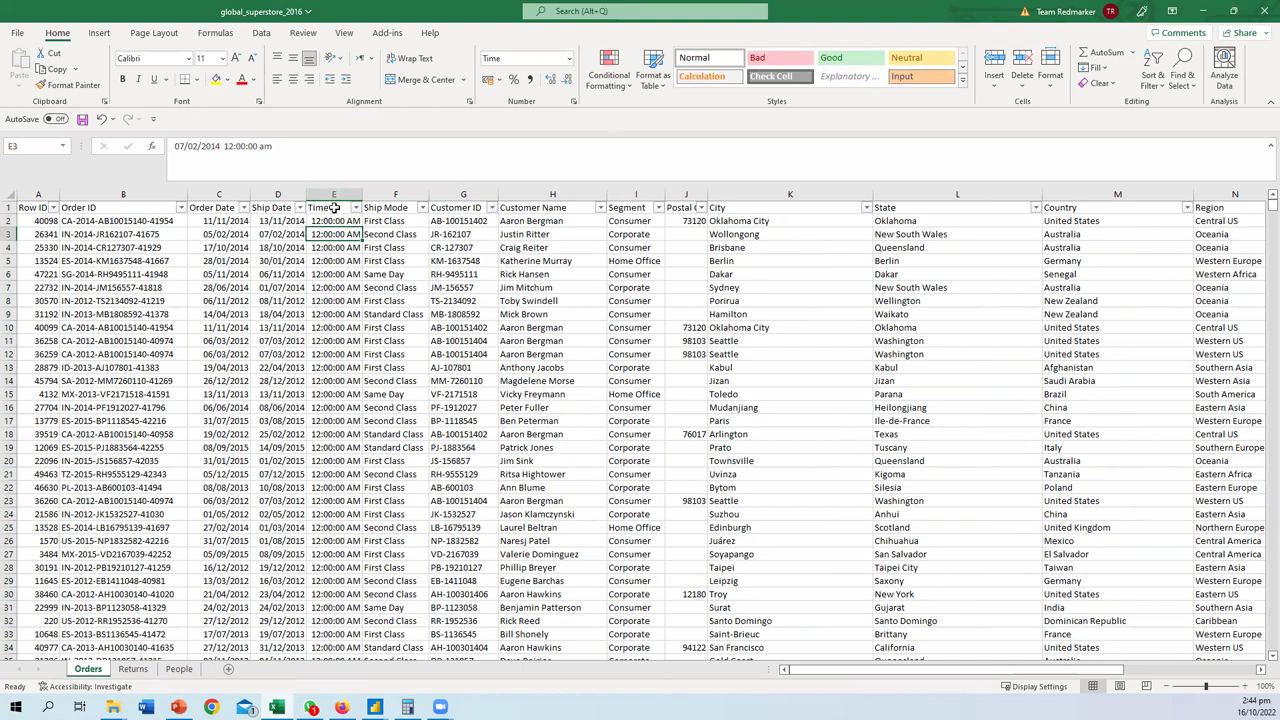
{"action": "double_click", "coordinate": [343, 222]}
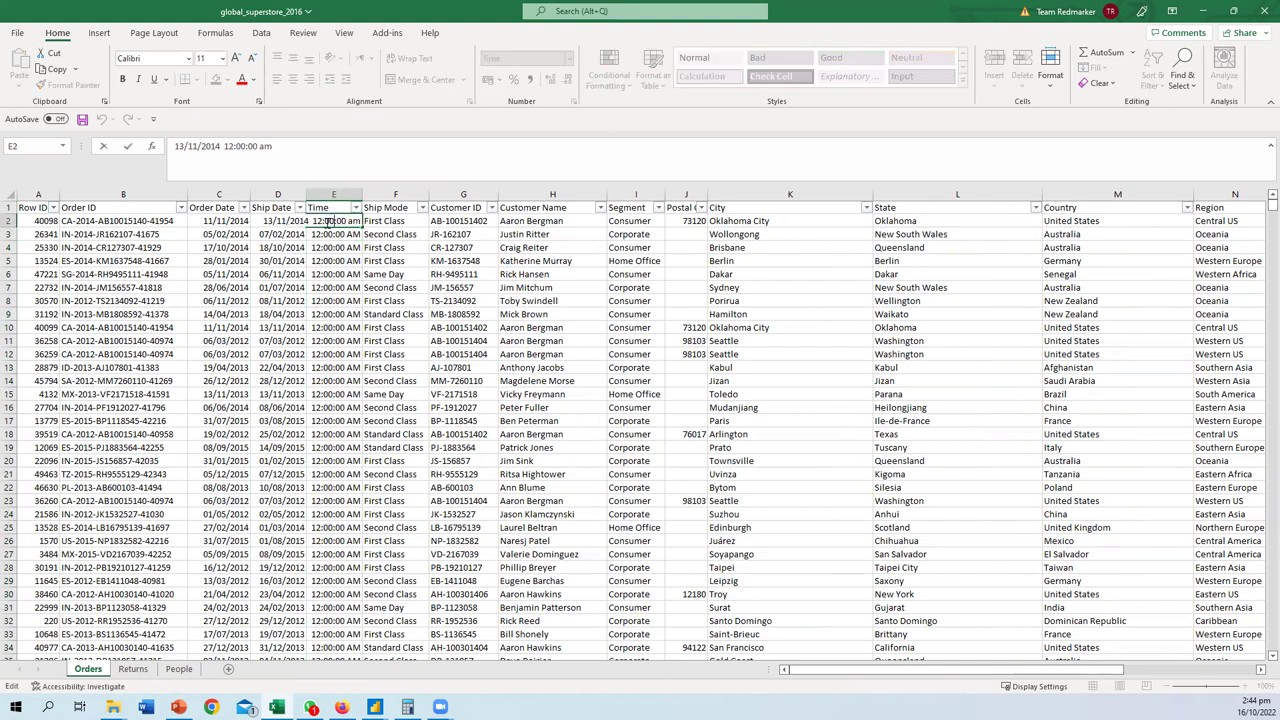
{"action": "double_click", "coordinate": [313, 221]}
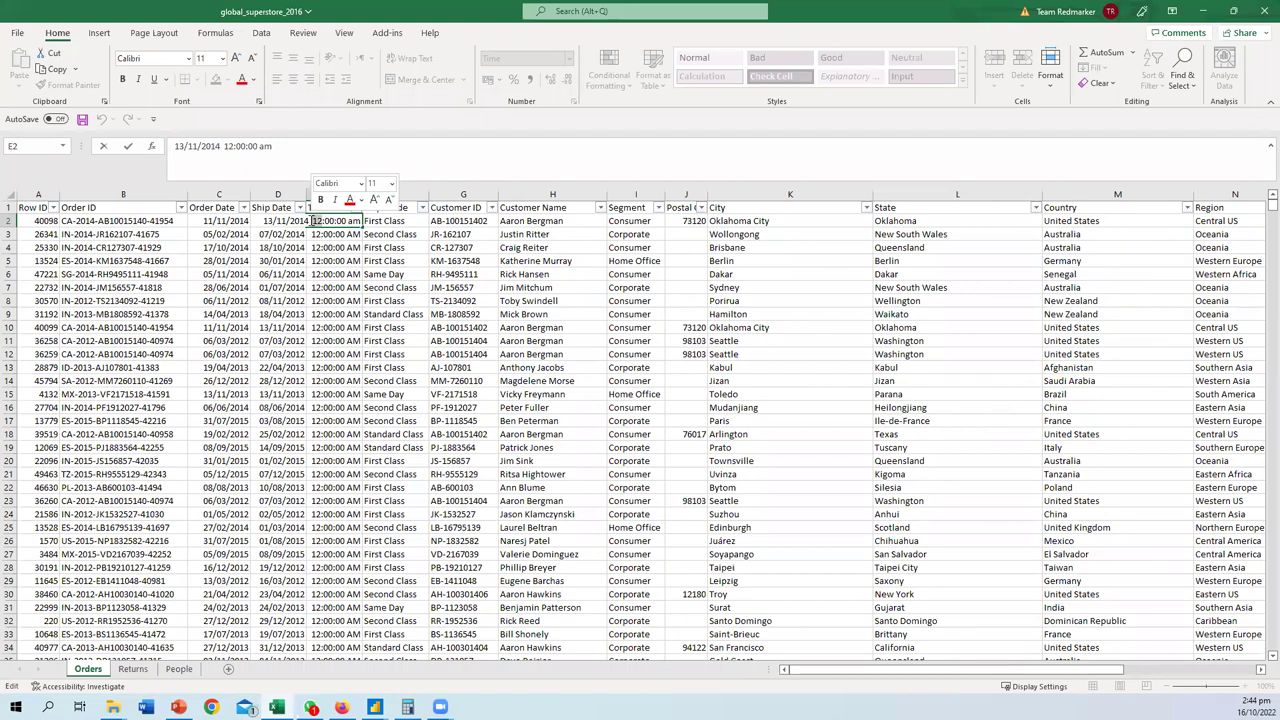
{"action": "type", "text": "2"}
{"action": "key", "text": "Return"}
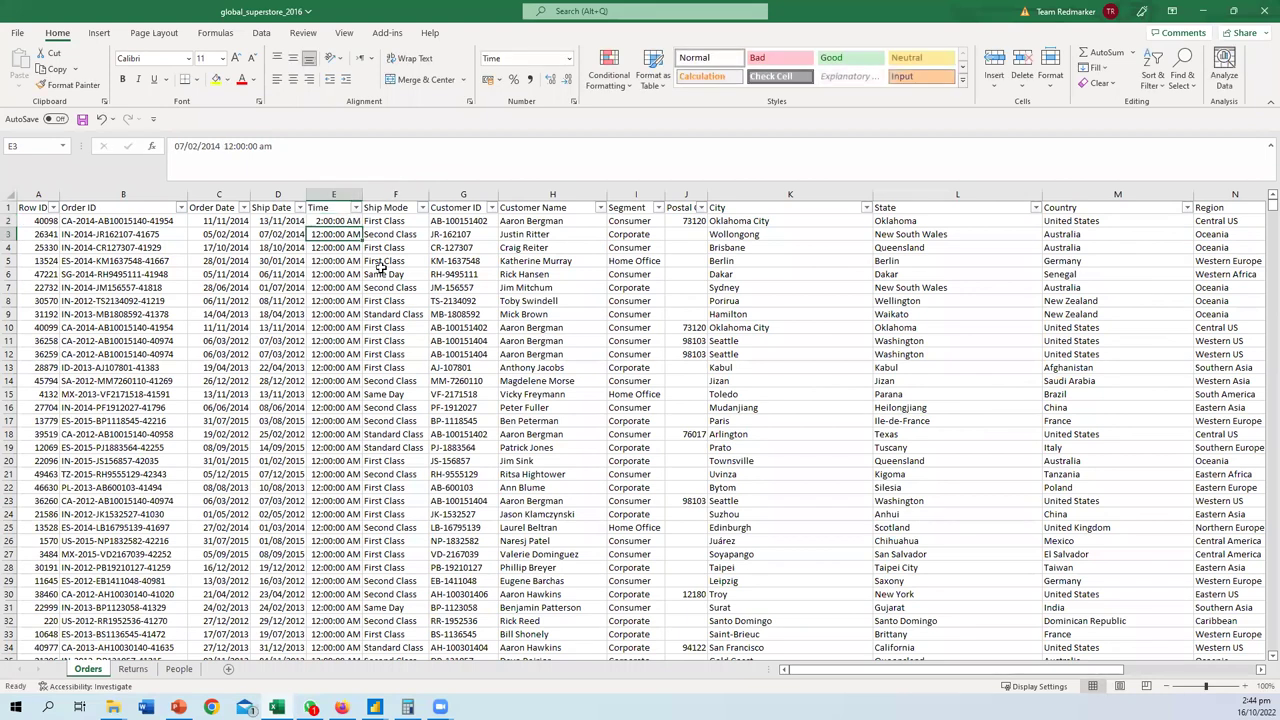
{"action": "left_click", "coordinate": [46, 221]}
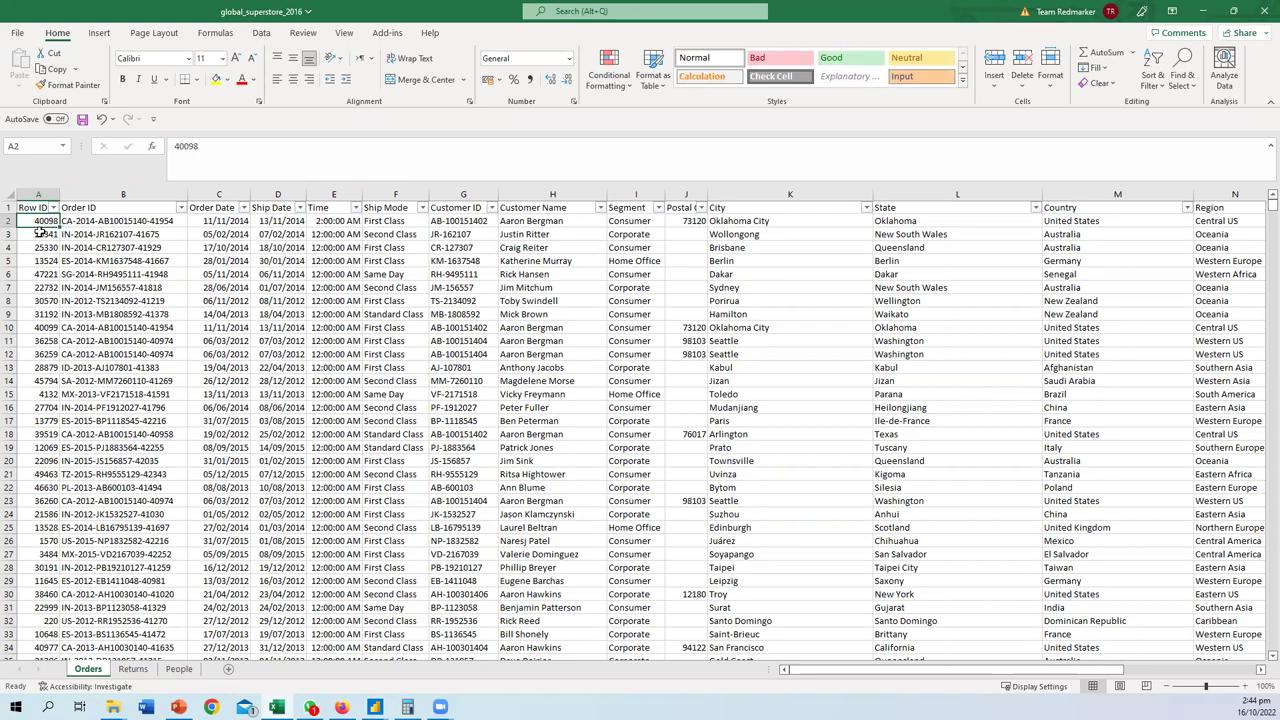
{"action": "left_click", "coordinate": [36, 233]}
{"action": "left_click", "coordinate": [38, 222]}
{"action": "left_click", "coordinate": [36, 234]}
{"action": "left_click", "coordinate": [38, 224]}
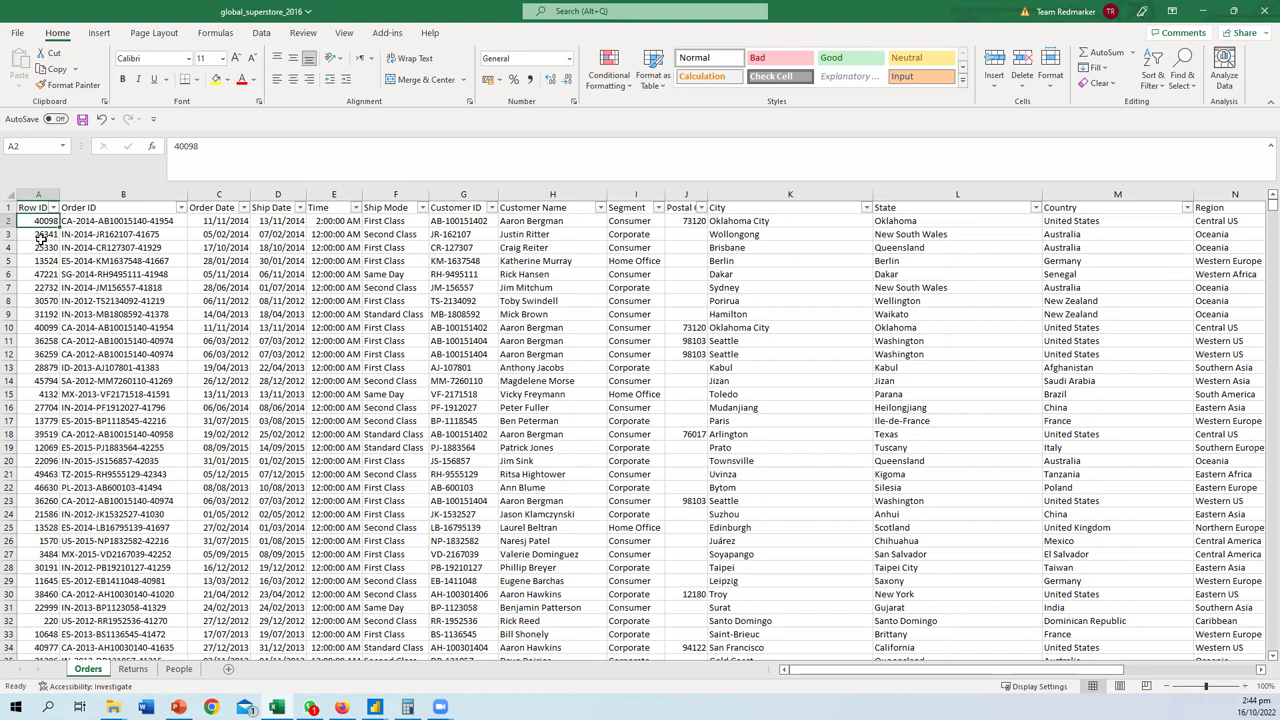
- Try changing E8's hour to 3, then undo the mistaken edit
{"action": "left_click", "coordinate": [337, 287]}
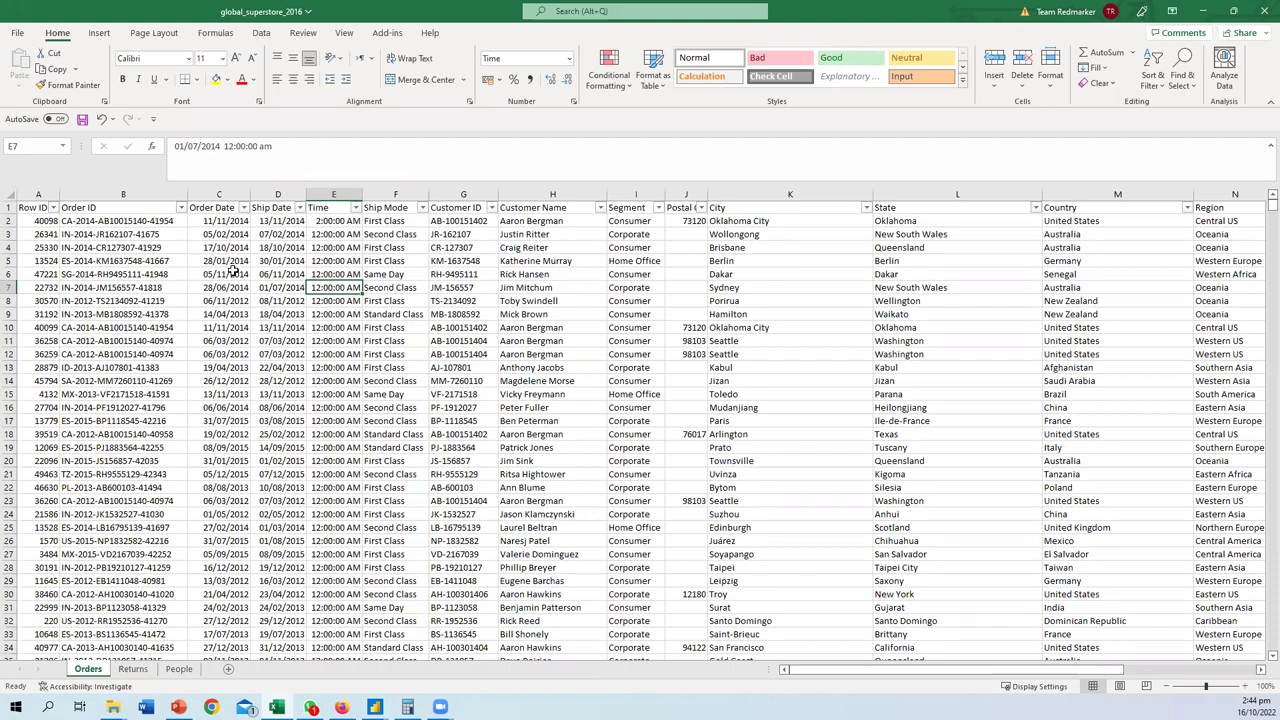
{"action": "double_click", "coordinate": [338, 300]}
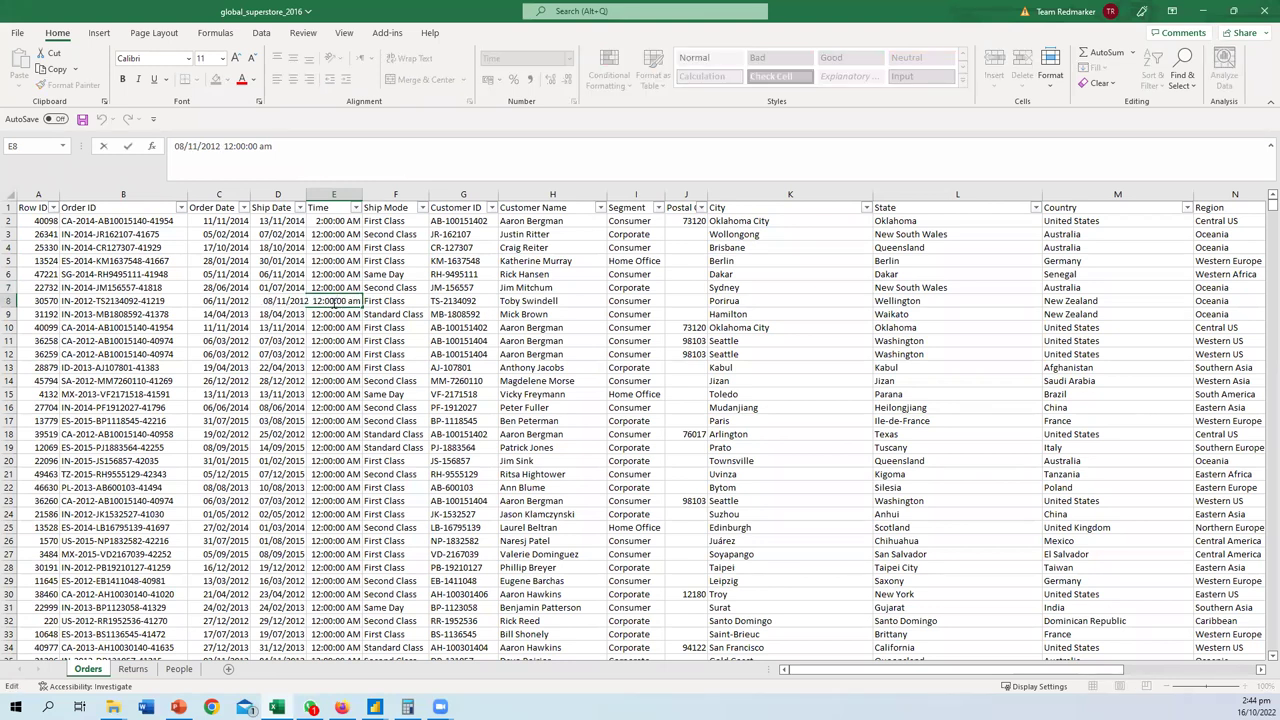
{"action": "key", "text": "BackSpace"}
{"action": "key", "text": "BackSpace"}
{"action": "key", "text": "BackSpace"}
{"action": "key", "text": "BackSpace"}
{"action": "type", "text": "3"}
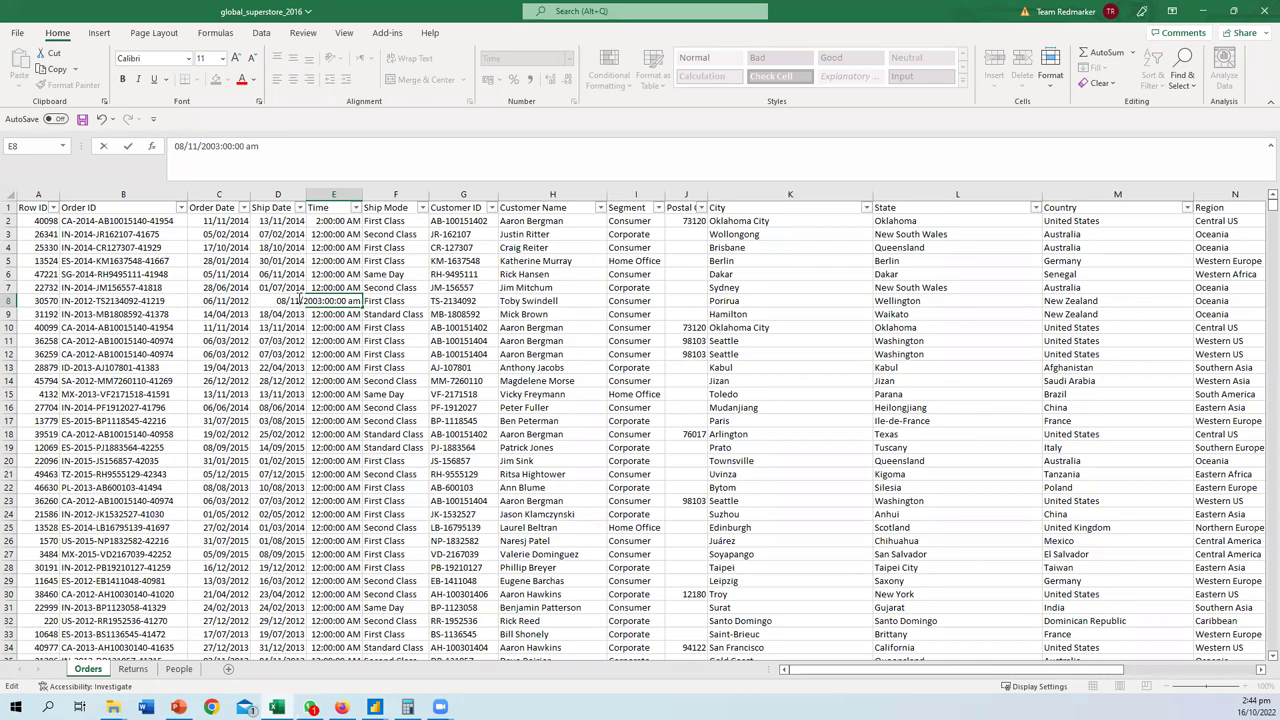
{"action": "key", "text": "Return"}
{"action": "key", "text": "ctrl+z"}
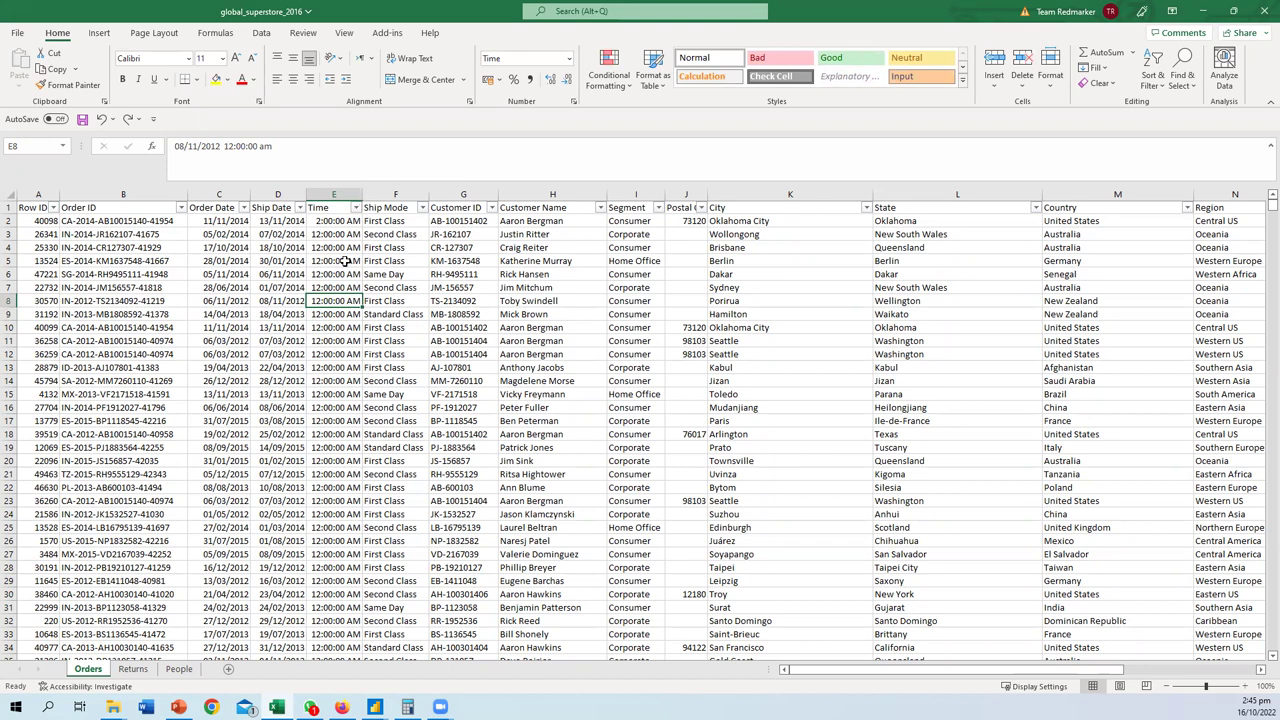
- Re-edit E8 with hour 03 and PM so it shows 3:00:00 PM
{"action": "double_click", "coordinate": [333, 301]}
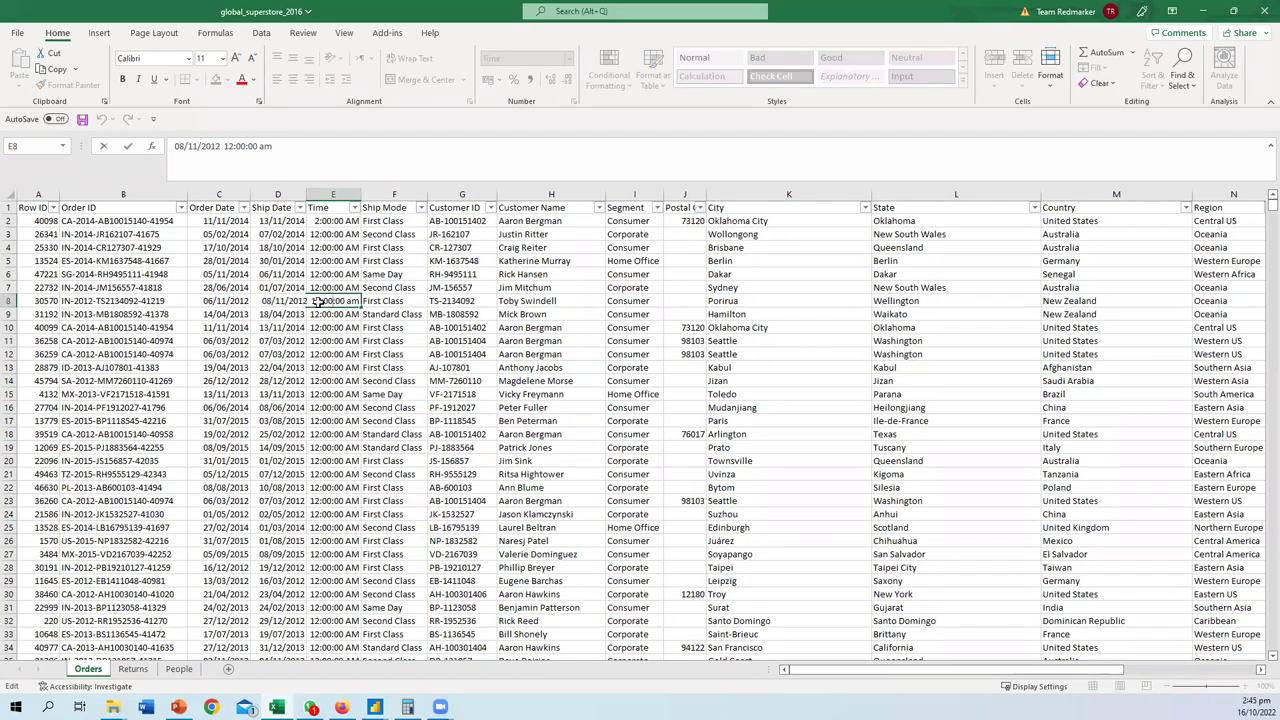
{"action": "left_click_drag", "start_coordinate": [318, 302], "coordinate": [219, 295]}
{"action": "left_click", "coordinate": [328, 303]}
{"action": "left_click_drag", "start_coordinate": [321, 301], "coordinate": [310, 301]}
{"action": "type", "text": "03"}
{"action": "key", "text": "End"}
{"action": "key", "text": "BackSpace"}
{"action": "key", "text": "BackSpace"}
{"action": "type", "text": "Pm"}
{"action": "key", "text": "Left"}
{"action": "key", "text": "BackSpace"}
{"action": "type", "text": "P"}
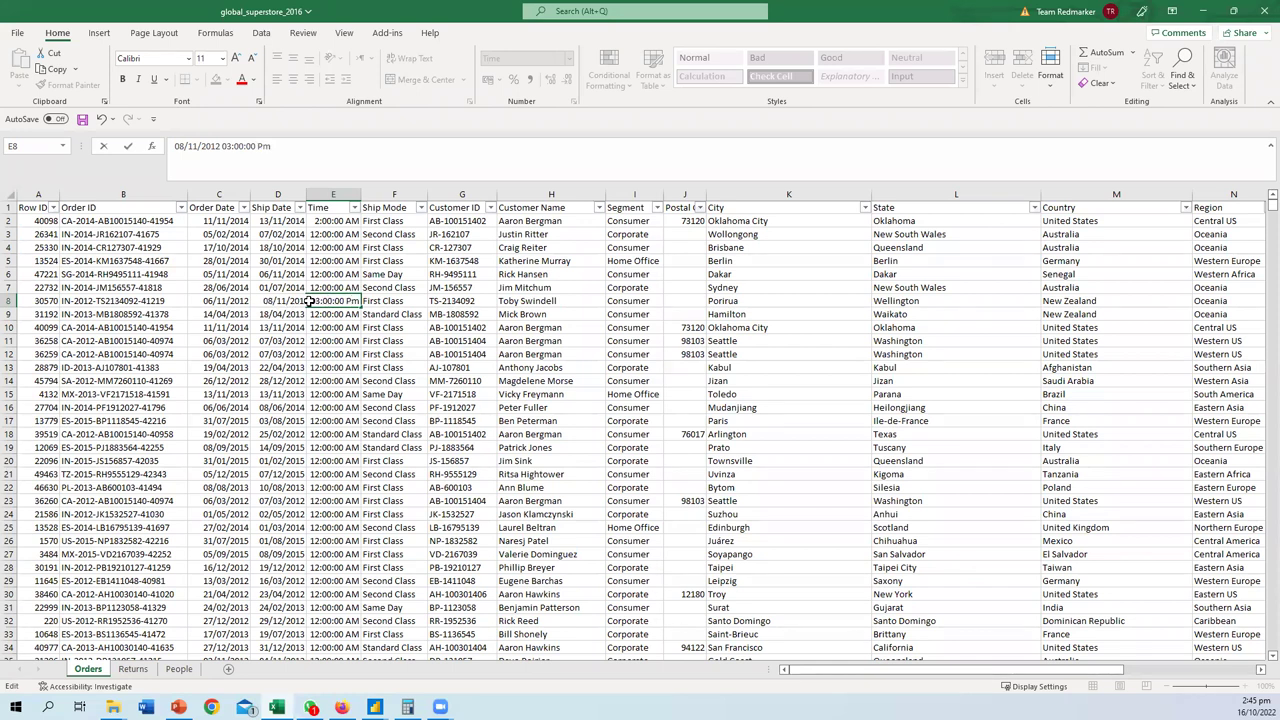
{"action": "key", "text": "Delete"}
{"action": "key", "text": "Return"}
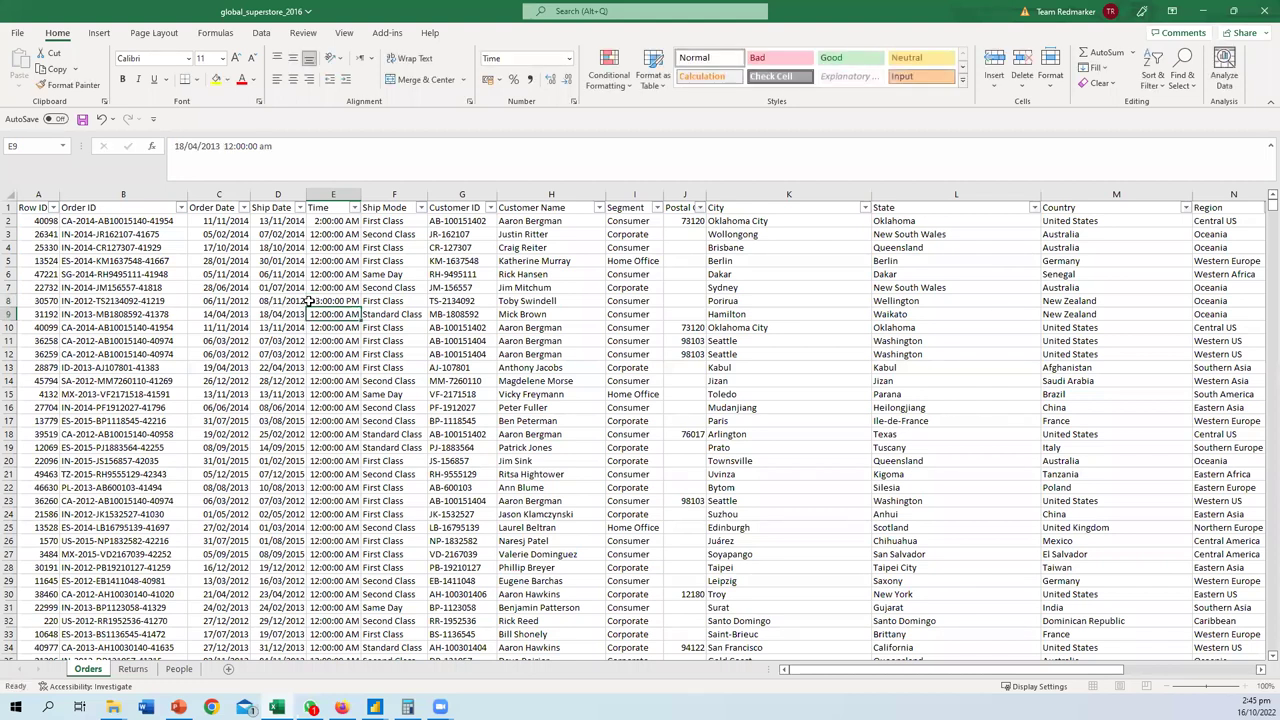
- Widen the Time column and insert an empty column before Ship Mode
{"action": "left_click", "coordinate": [319, 199]}
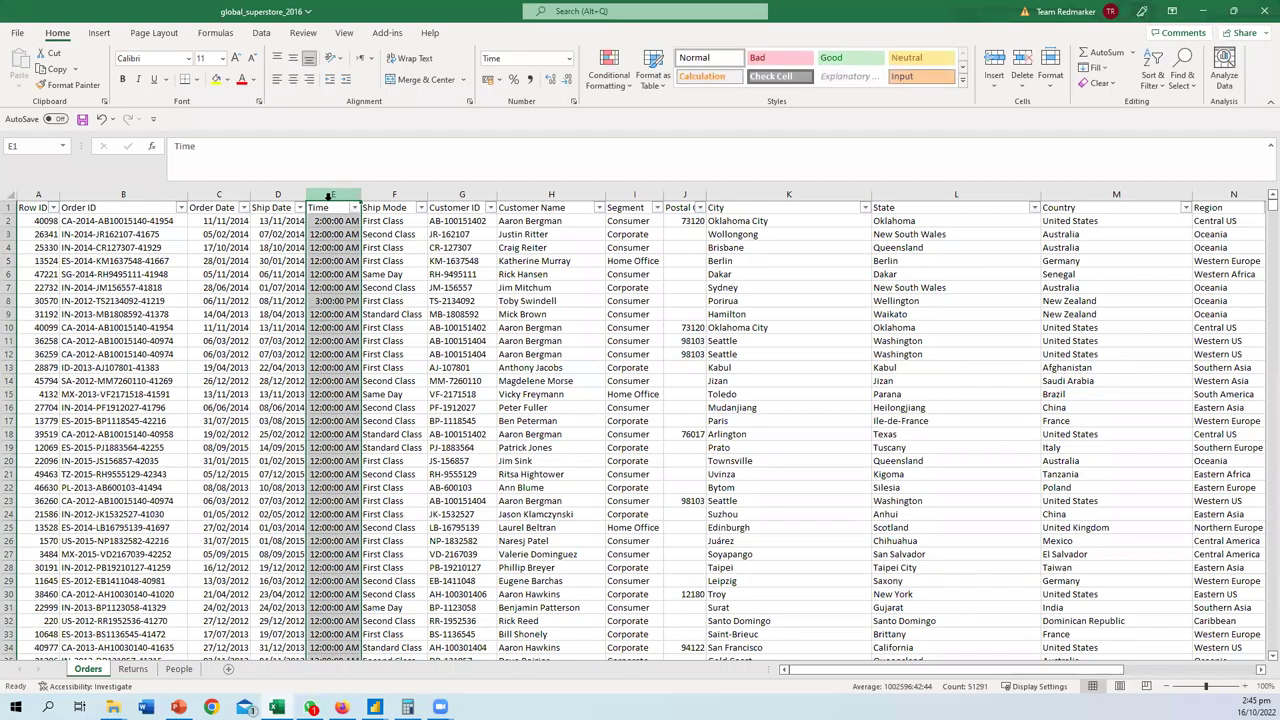
{"action": "left_click_drag", "start_coordinate": [361, 199], "coordinate": [434, 199]}
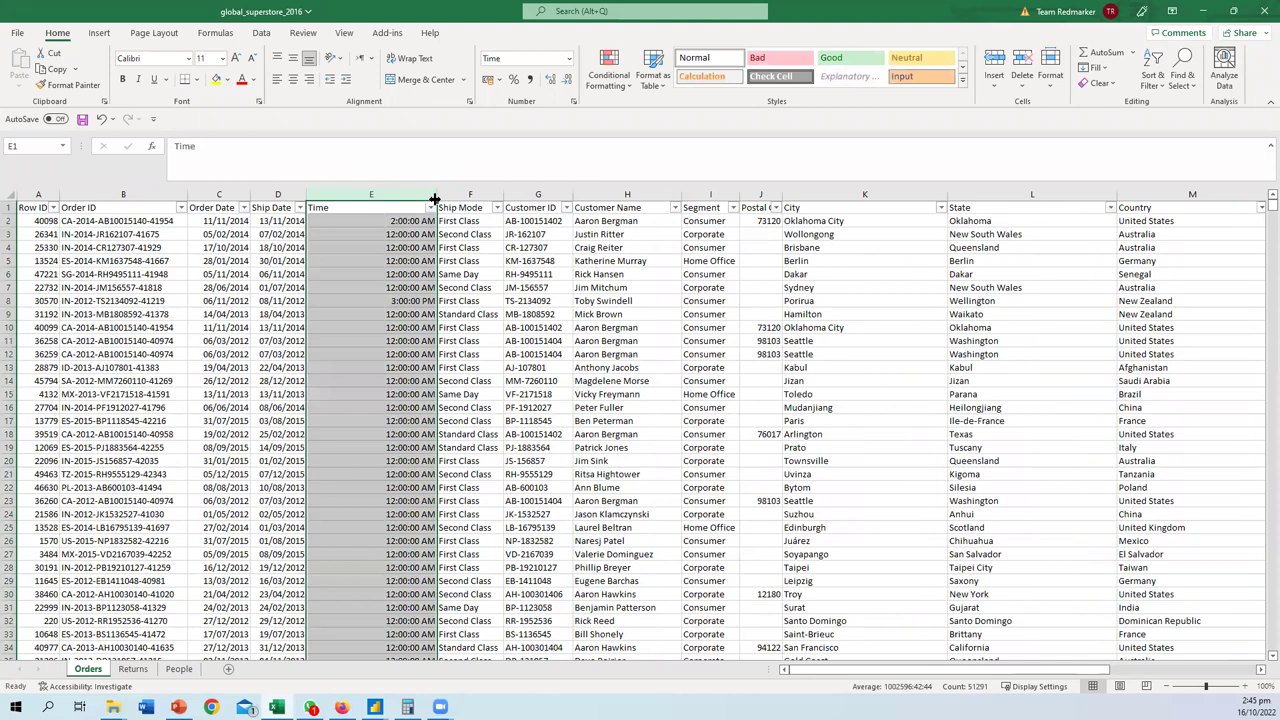
{"action": "left_click", "coordinate": [405, 301]}
{"action": "left_click", "coordinate": [457, 195]}
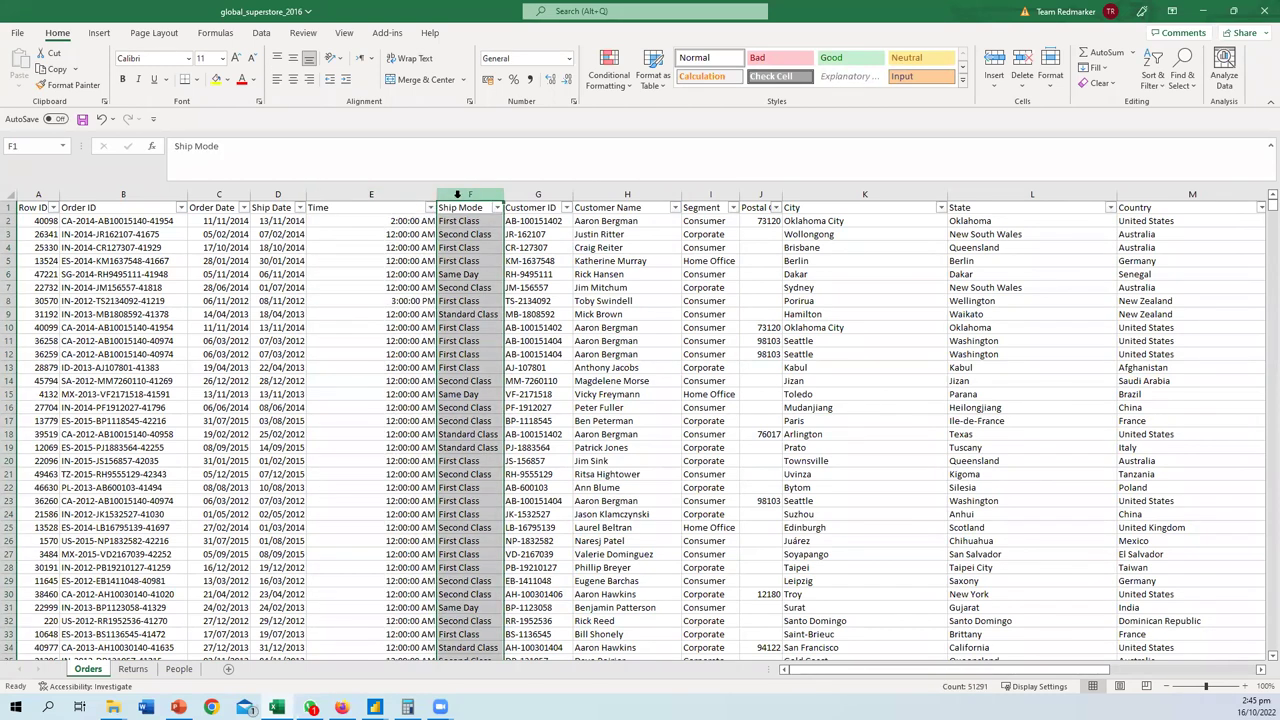
{"action": "right_click", "coordinate": [457, 195]}
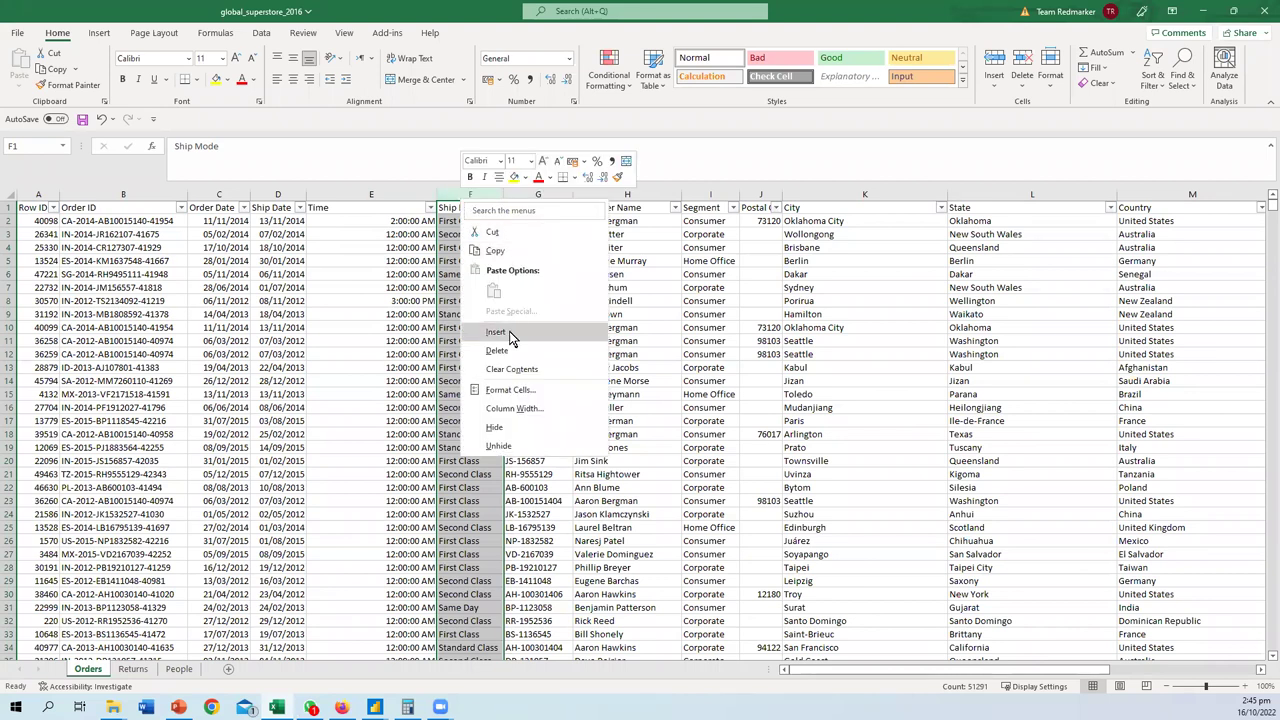
{"action": "key", "text": "Escape"}
{"action": "key", "text": "ctrl+plus"}
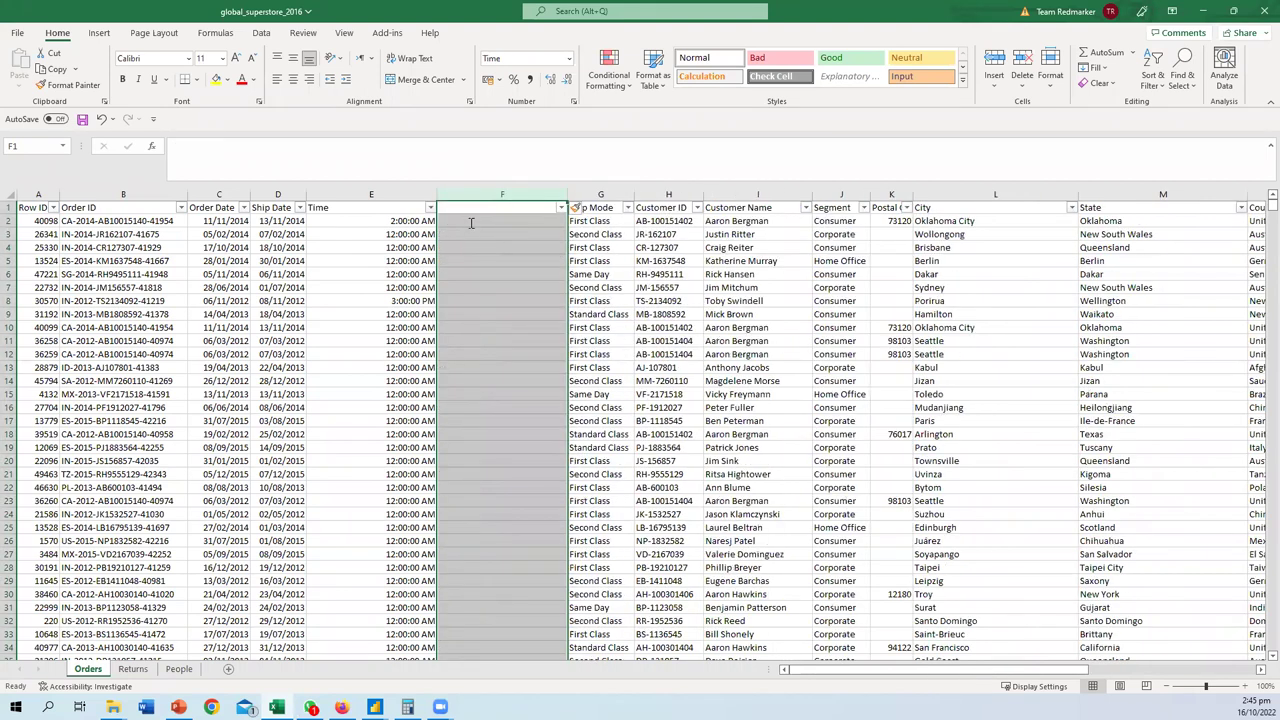
- Enter a CONCAT formula in F2 joining Ship Date D2 and Time E2
{"action": "left_click", "coordinate": [469, 221]}
{"action": "type", "text": "=CON"}
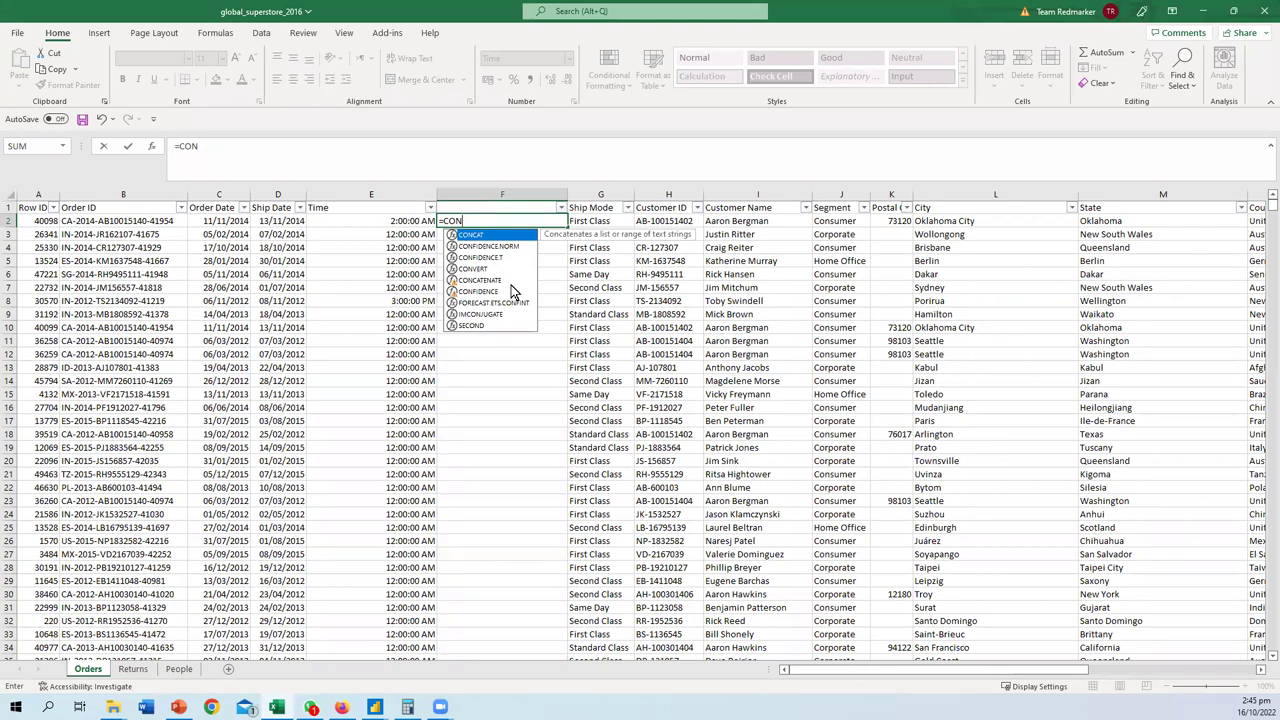
{"action": "key", "text": "Tab"}
{"action": "left_click", "coordinate": [276, 221]}
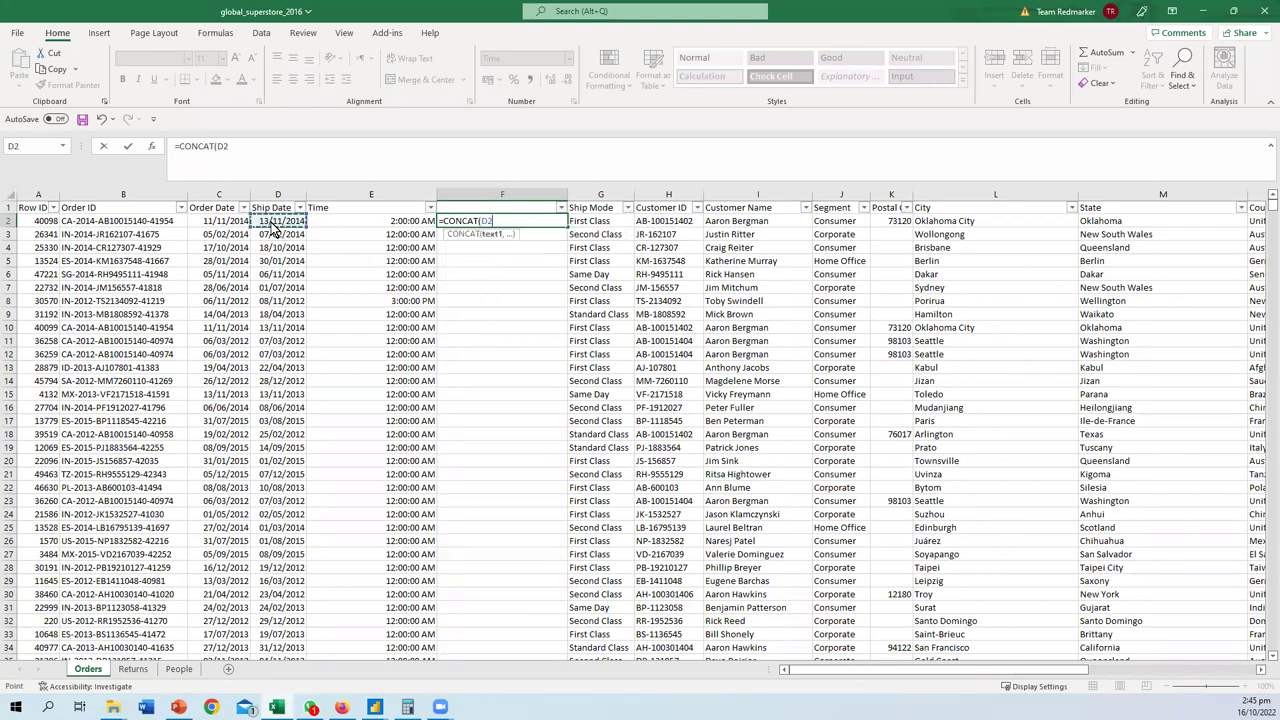
{"action": "type", "text": ","}
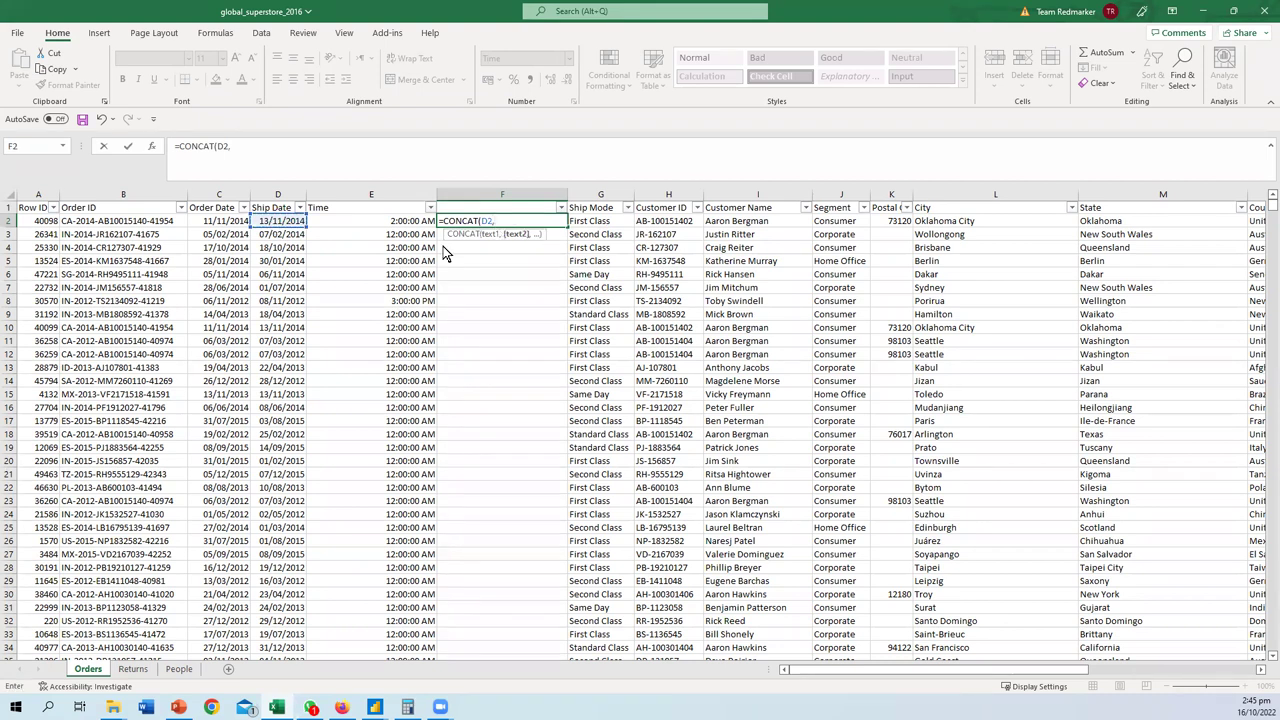
{"action": "left_click", "coordinate": [397, 218]}
{"action": "key", "text": "Return"}
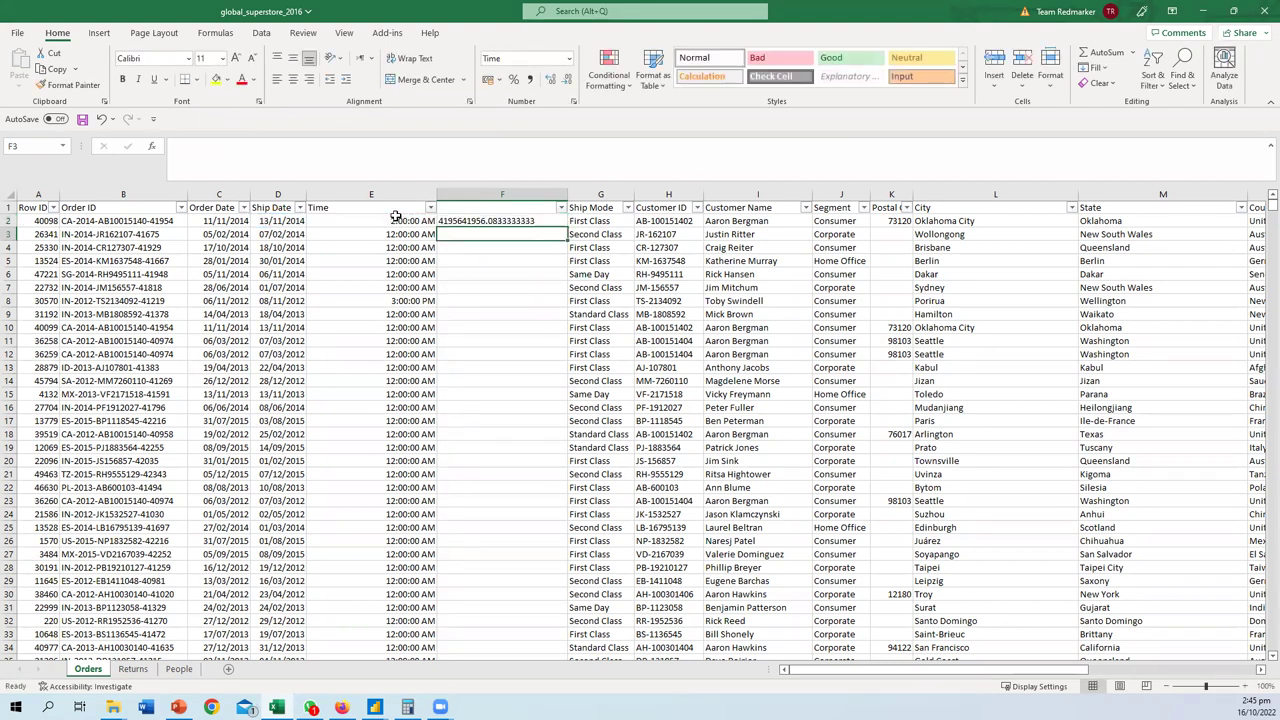
- Apply the Short Date number format to column F
{"action": "left_click", "coordinate": [484, 193]}
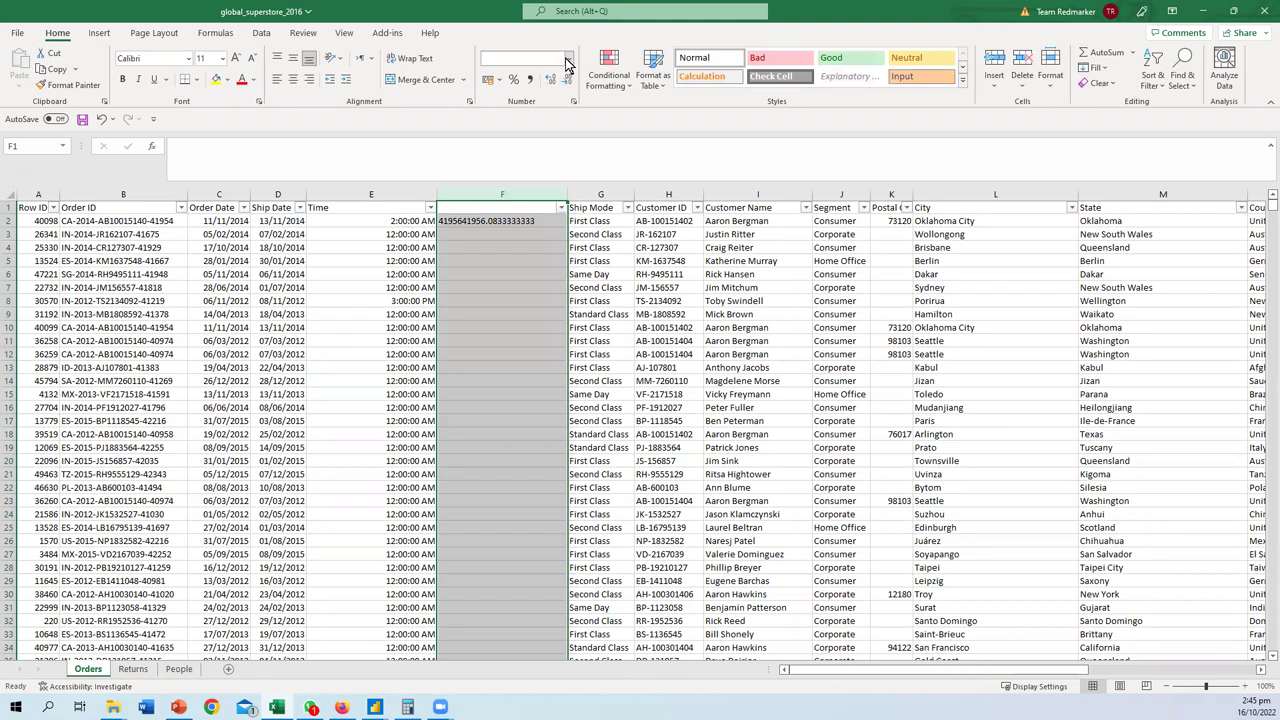
{"action": "left_click", "coordinate": [569, 58]}
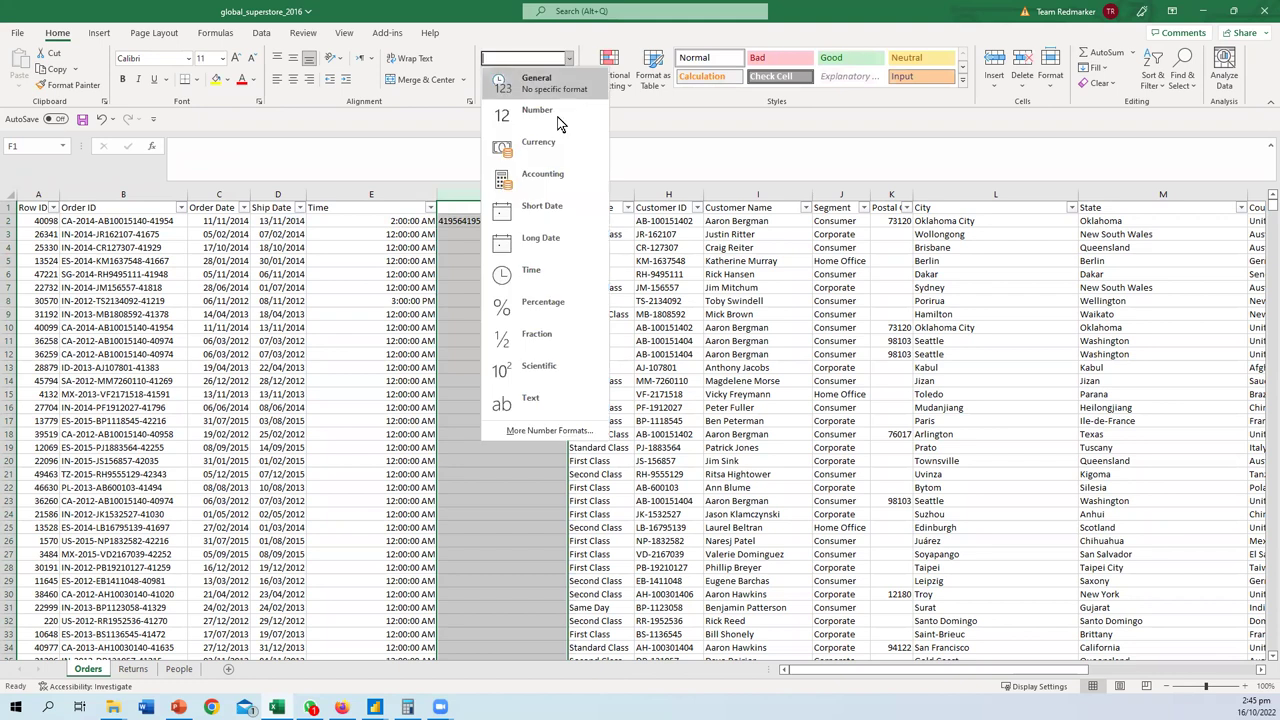
{"action": "left_click", "coordinate": [542, 212]}
{"action": "left_click", "coordinate": [569, 58]}
{"action": "left_click", "coordinate": [542, 212]}
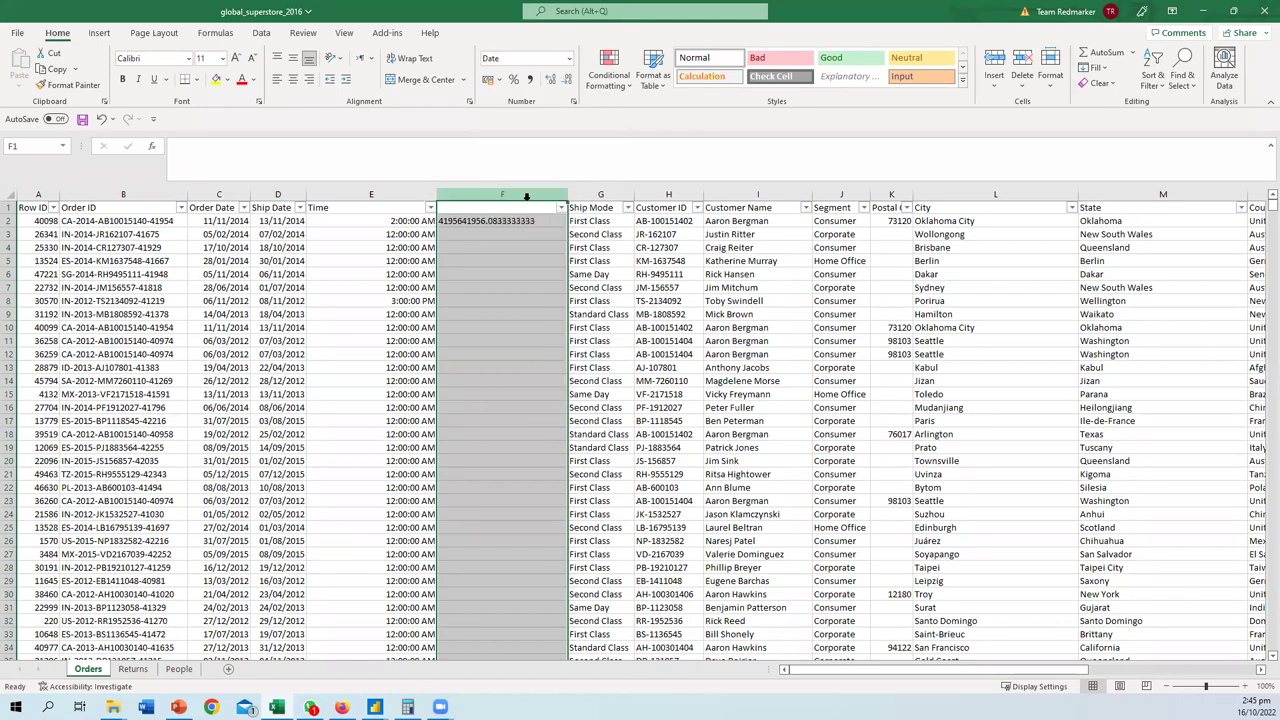
{"action": "left_click", "coordinate": [493, 230]}
- Clear F2, then show E2 as Long Date: Thursday, 13 November 2014
{"action": "left_click", "coordinate": [425, 221]}
{"action": "left_click", "coordinate": [458, 222]}
{"action": "key", "text": "Delete"}
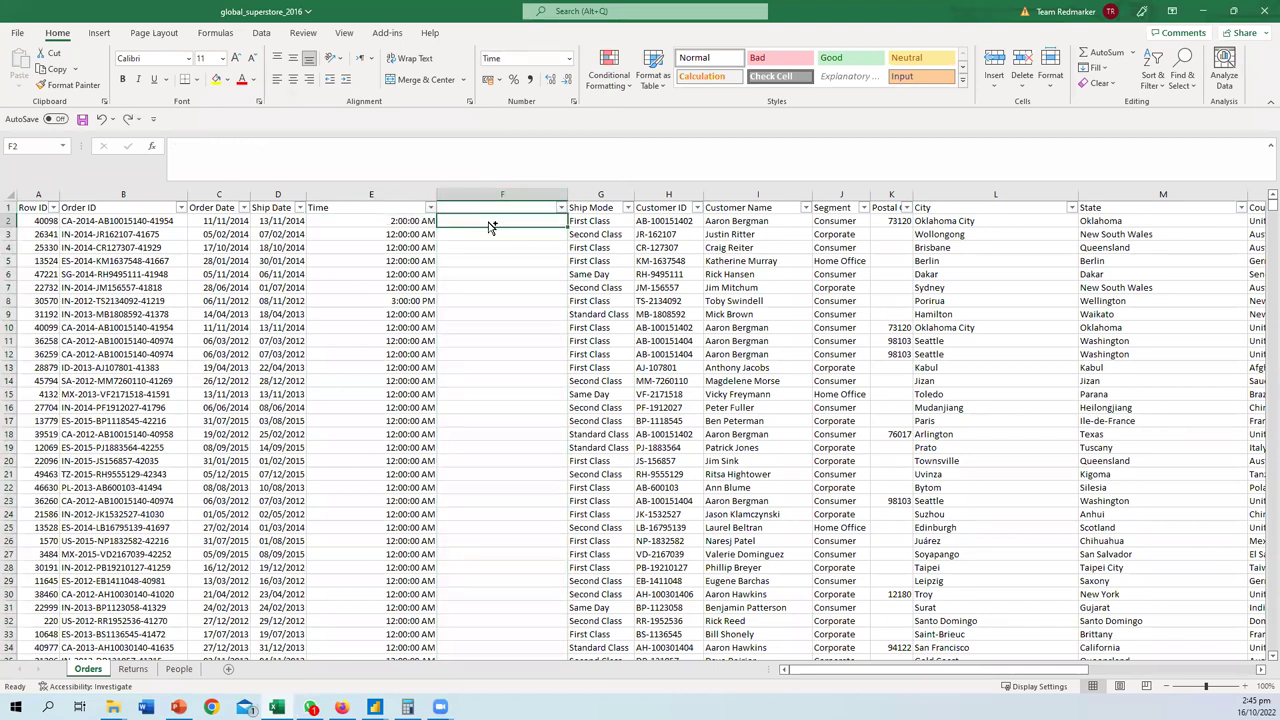
{"action": "double_click", "coordinate": [414, 219]}
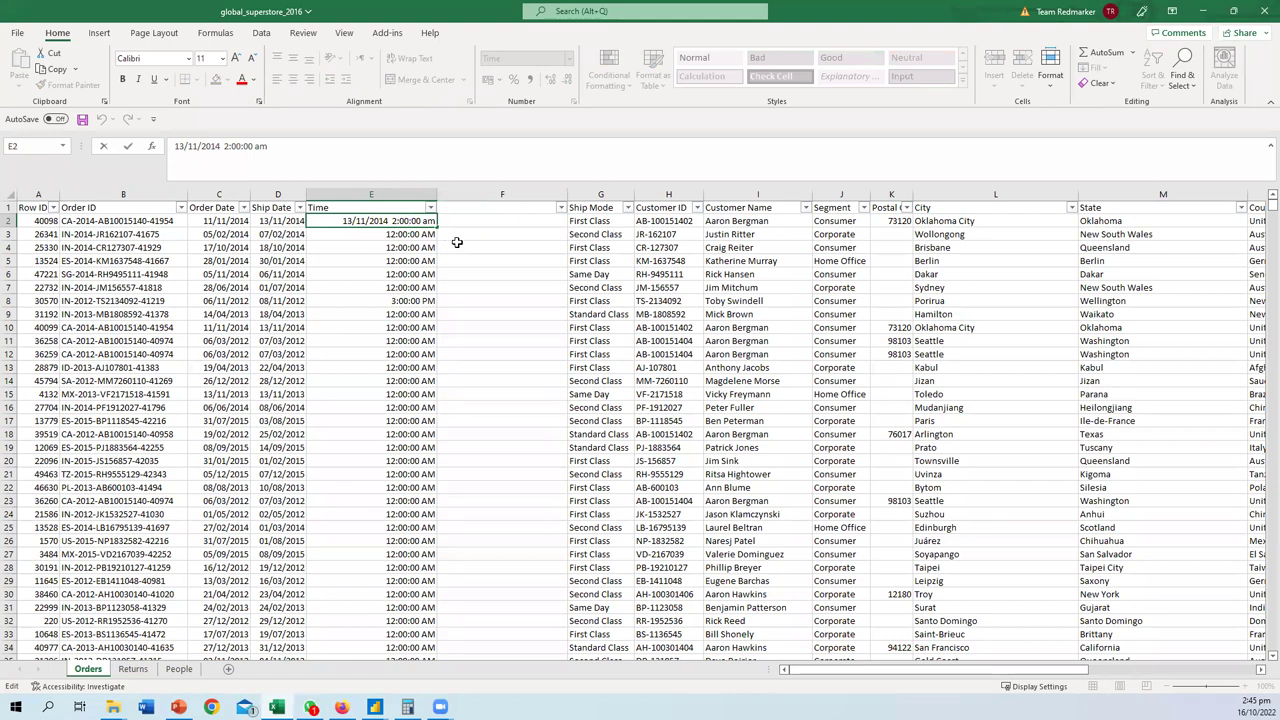
{"action": "key", "text": "Escape"}
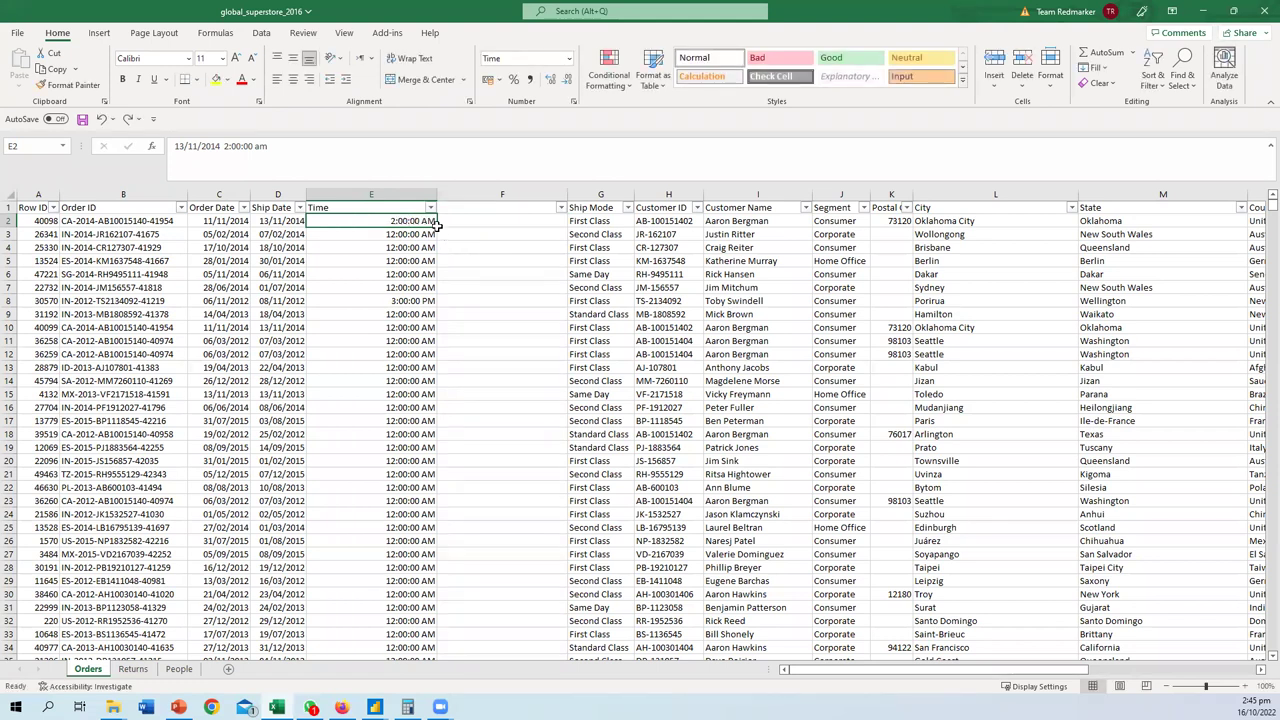
{"action": "left_click", "coordinate": [569, 58]}
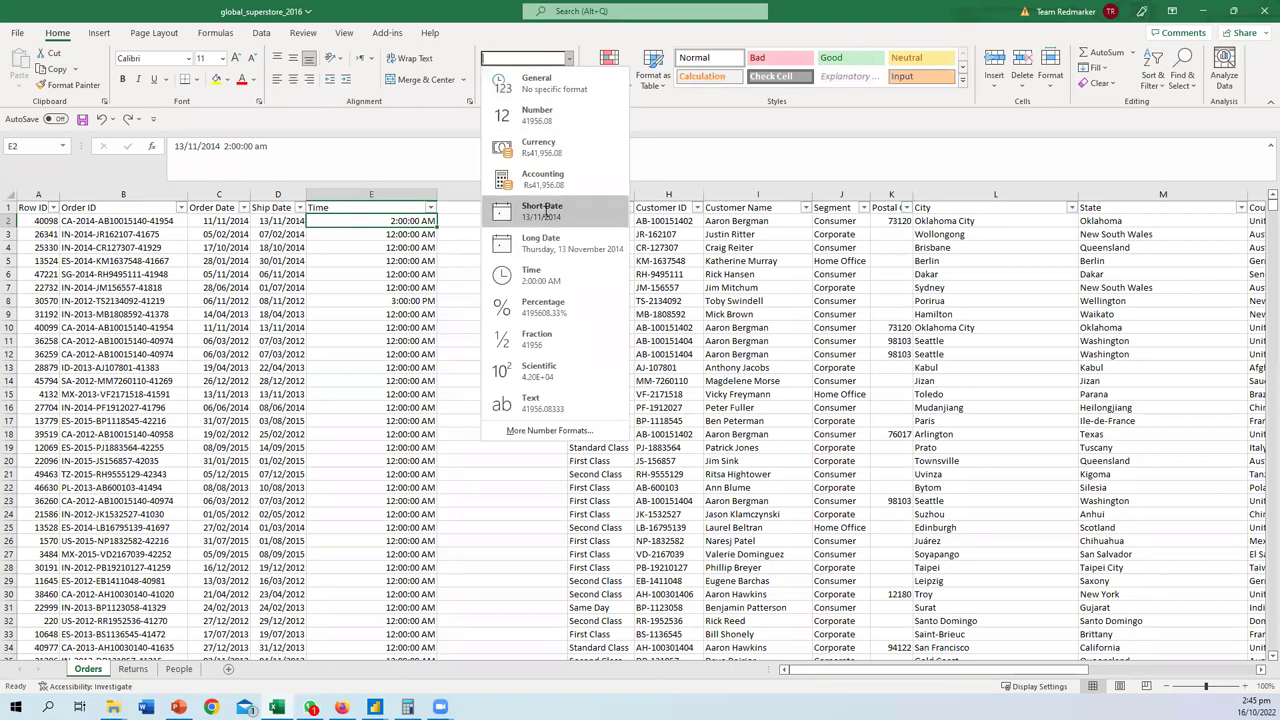
{"action": "left_click", "coordinate": [549, 236]}
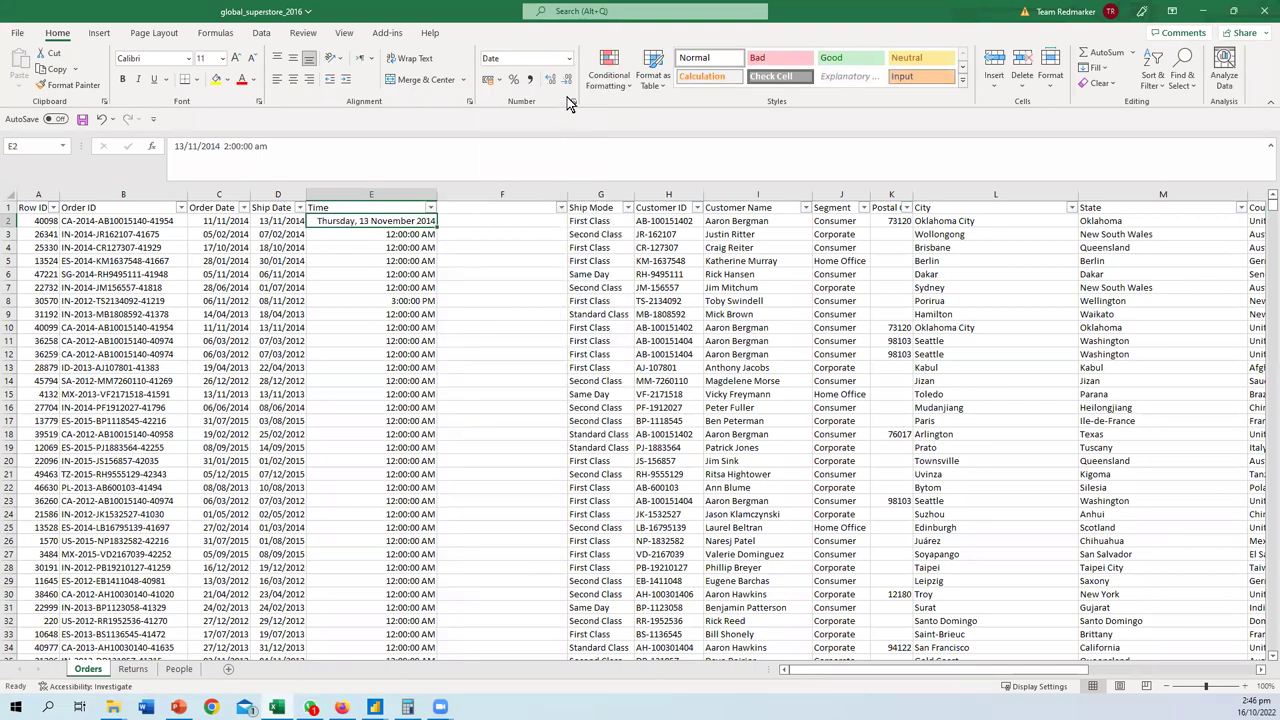
- Switch E2 to Short Date so it shows 13/11/2014
{"action": "left_click", "coordinate": [569, 58]}
{"action": "left_click", "coordinate": [533, 208]}
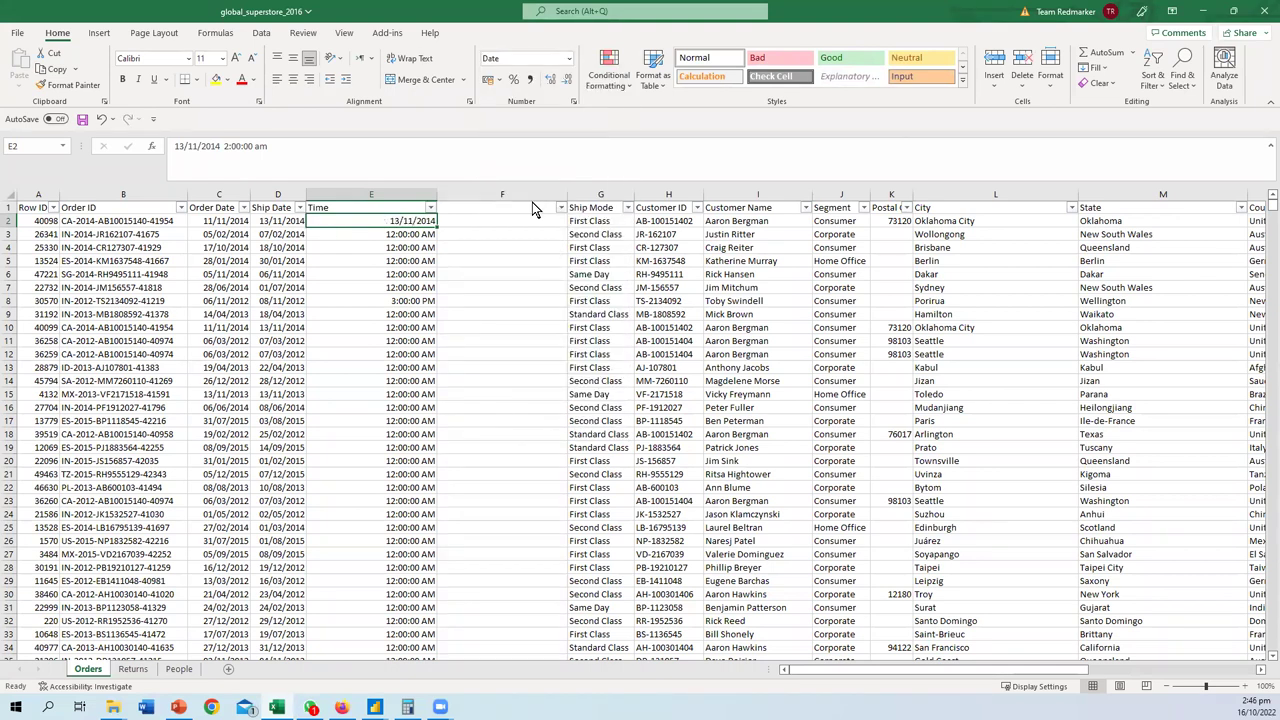
{"action": "left_click", "coordinate": [569, 58]}
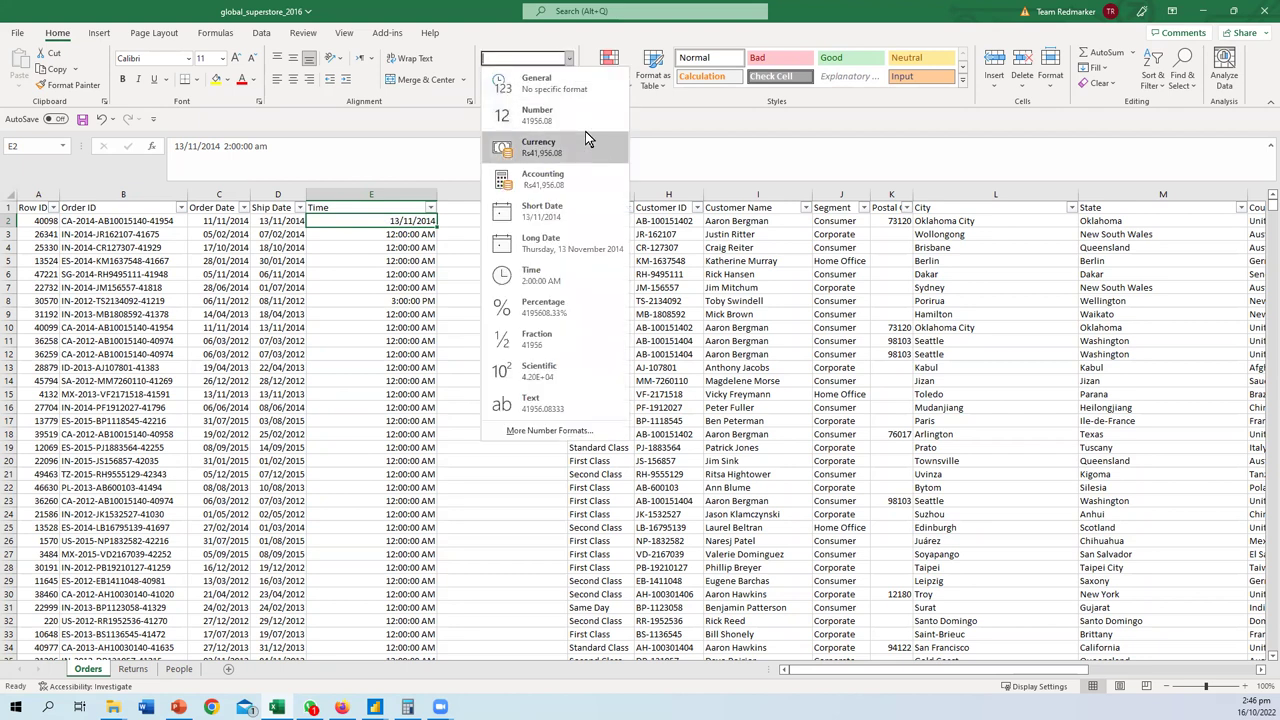
{"action": "left_click", "coordinate": [414, 243]}
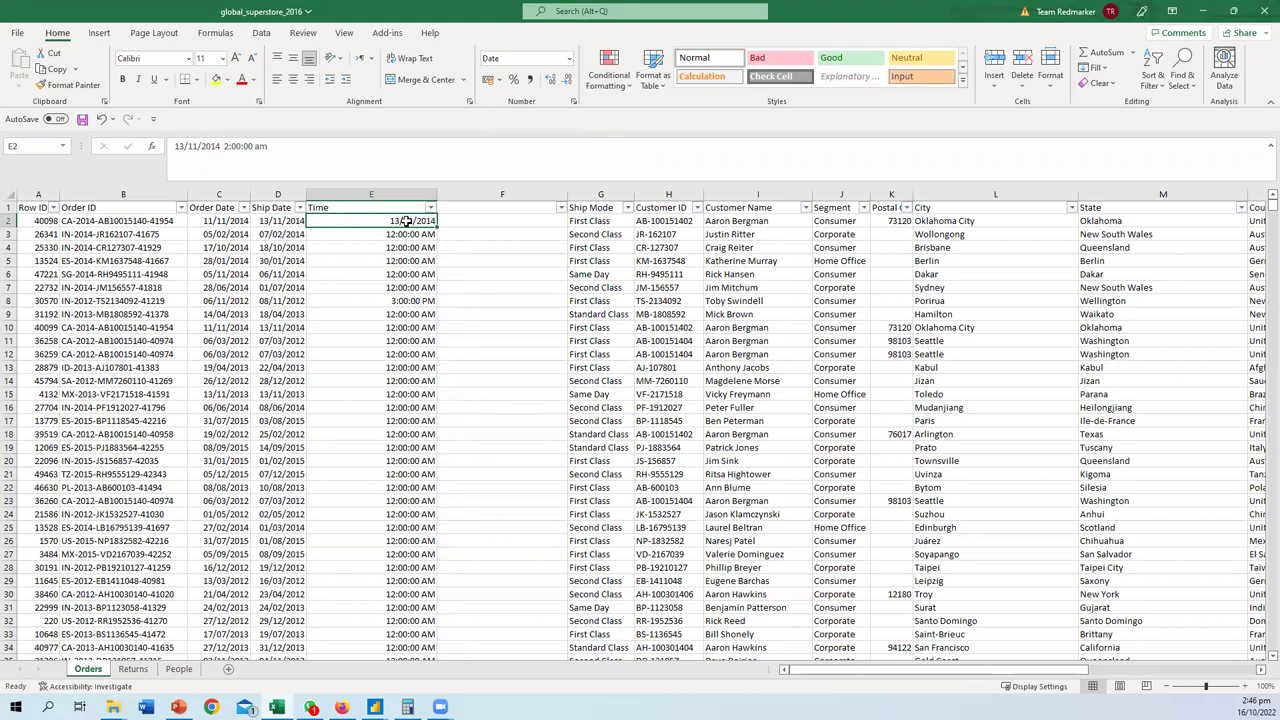
- Browse the Date and Time formats in Format Cells for E2, then cancel
{"action": "right_click", "coordinate": [406, 221]}
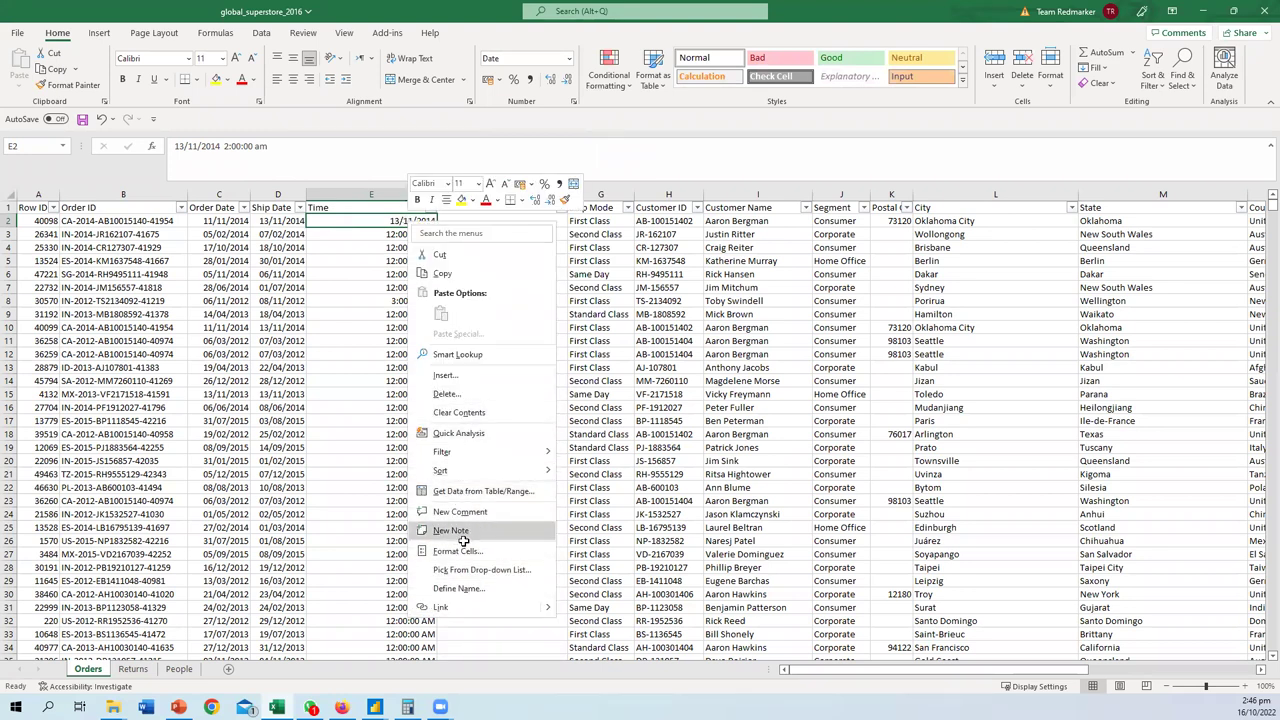
{"action": "left_click", "coordinate": [459, 549]}
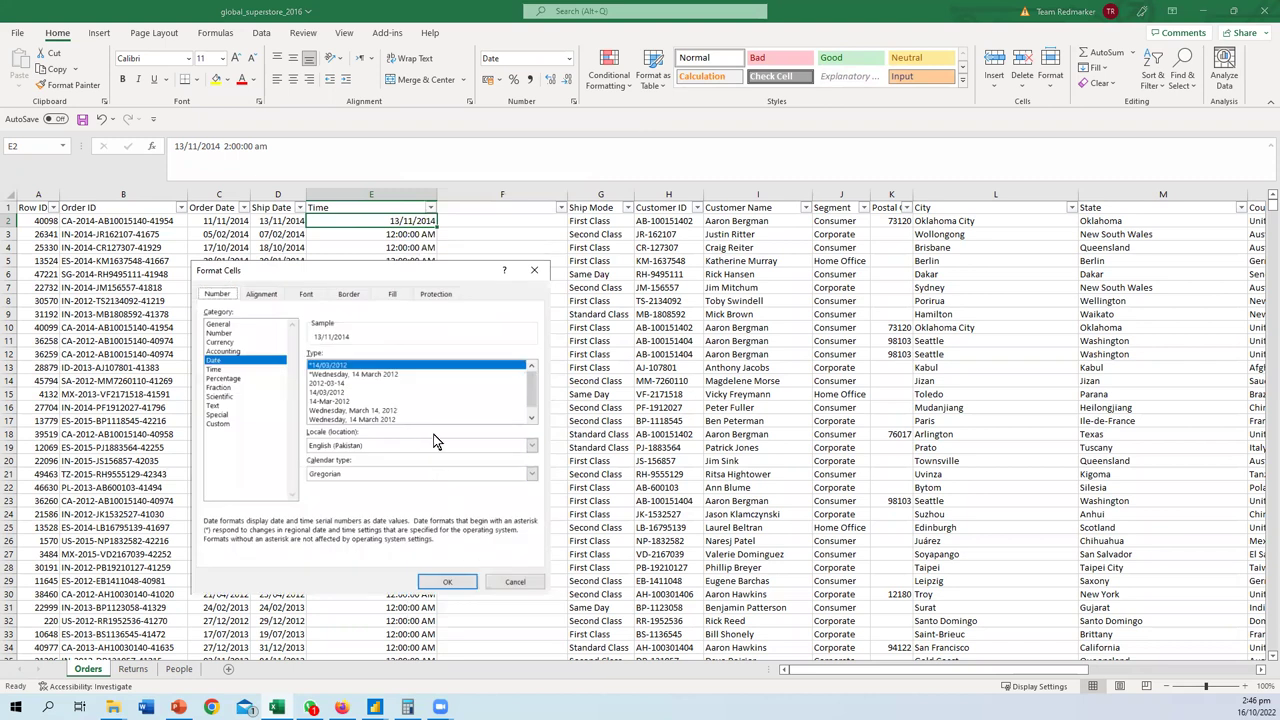
{"action": "scroll", "coordinate": [433, 396], "scroll_direction": "down", "scroll_amount": 1}
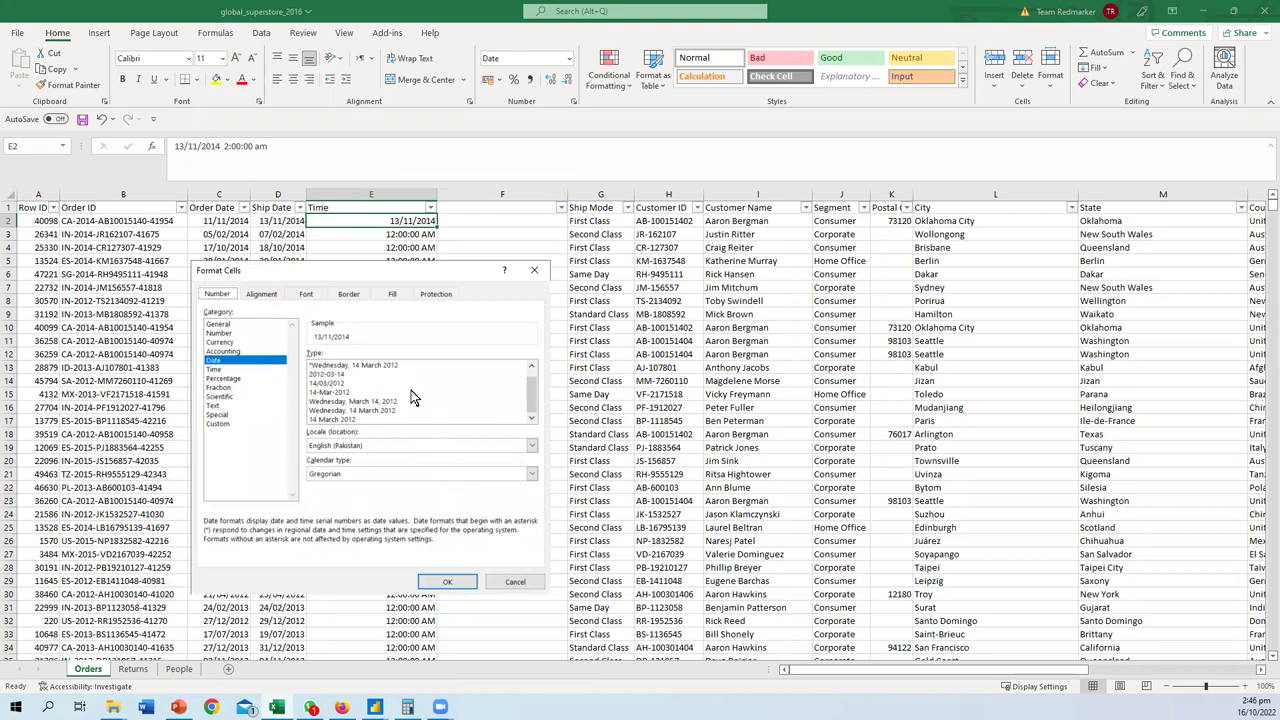
{"action": "scroll", "coordinate": [400, 402], "scroll_direction": "up", "scroll_amount": 1}
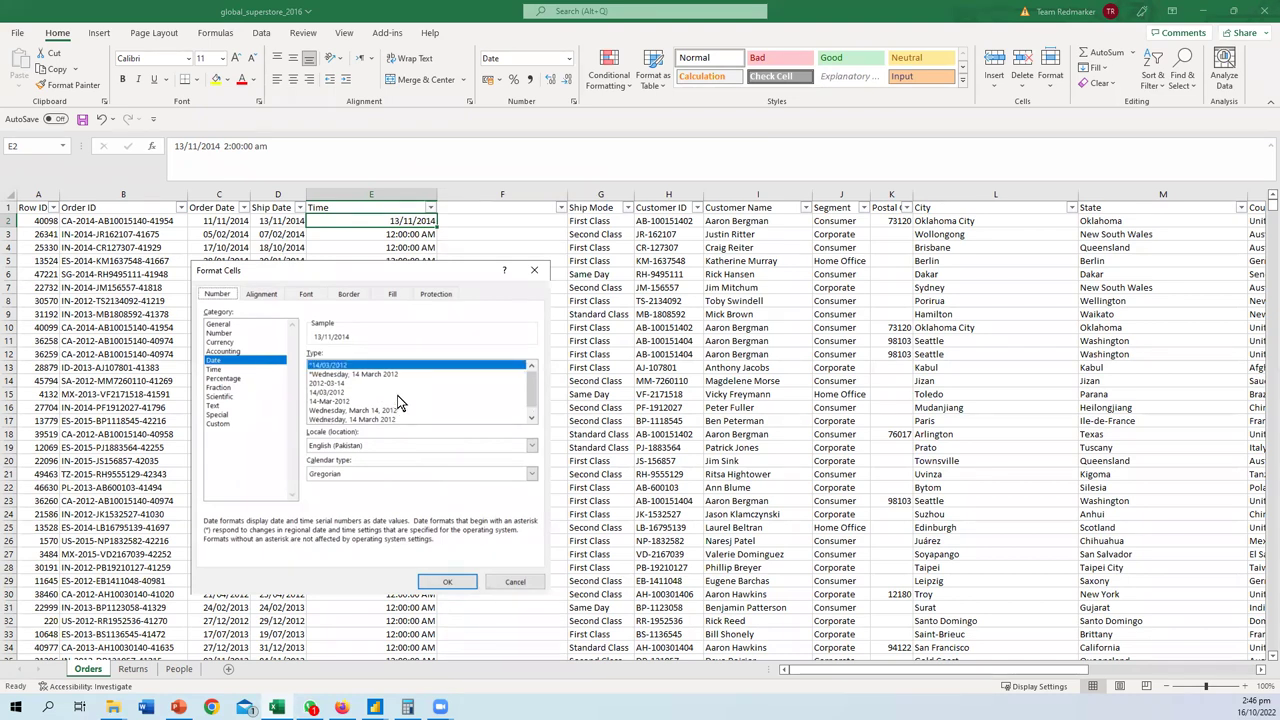
{"action": "scroll", "coordinate": [397, 402], "scroll_direction": "down", "scroll_amount": 1}
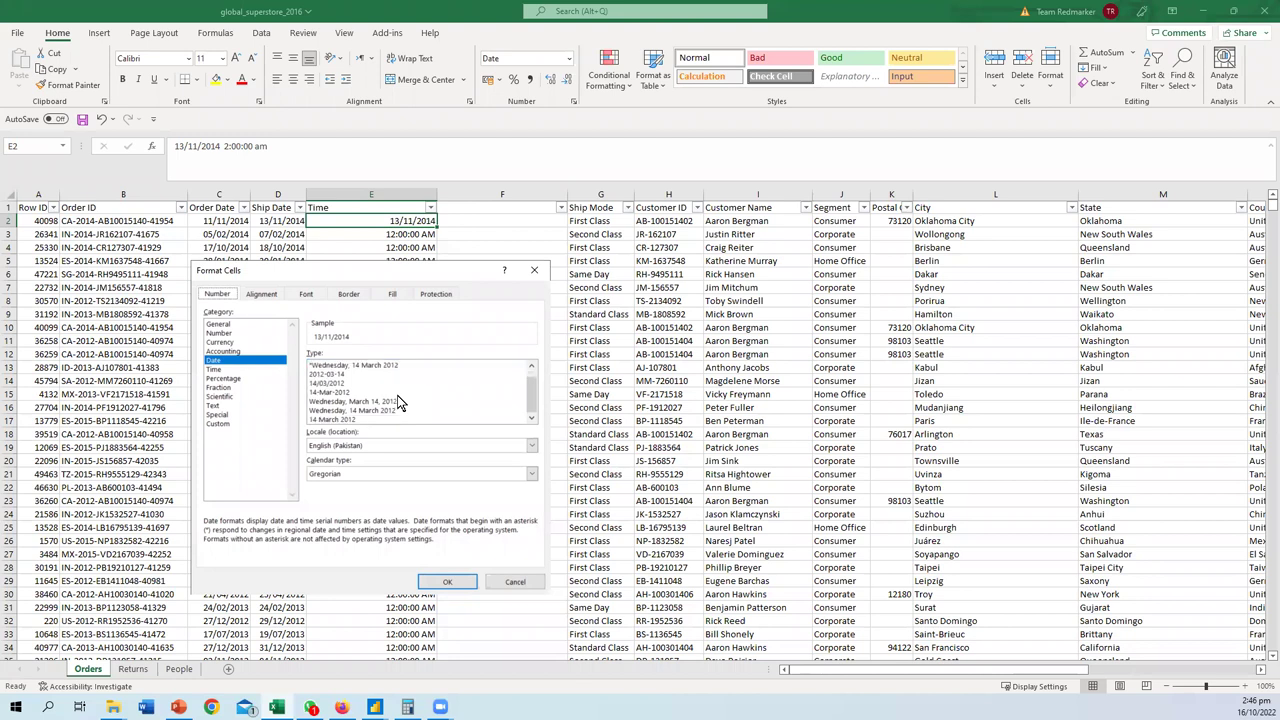
{"action": "left_click", "coordinate": [226, 369]}
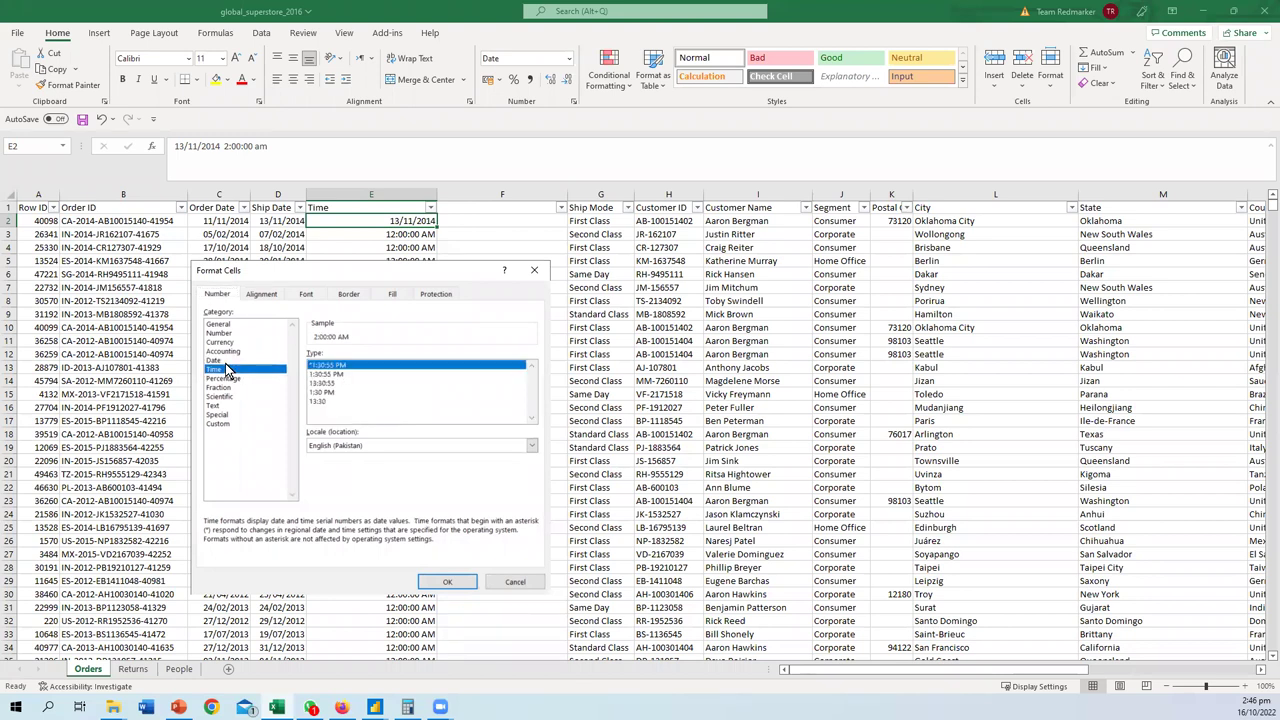
{"action": "left_click", "coordinate": [226, 362]}
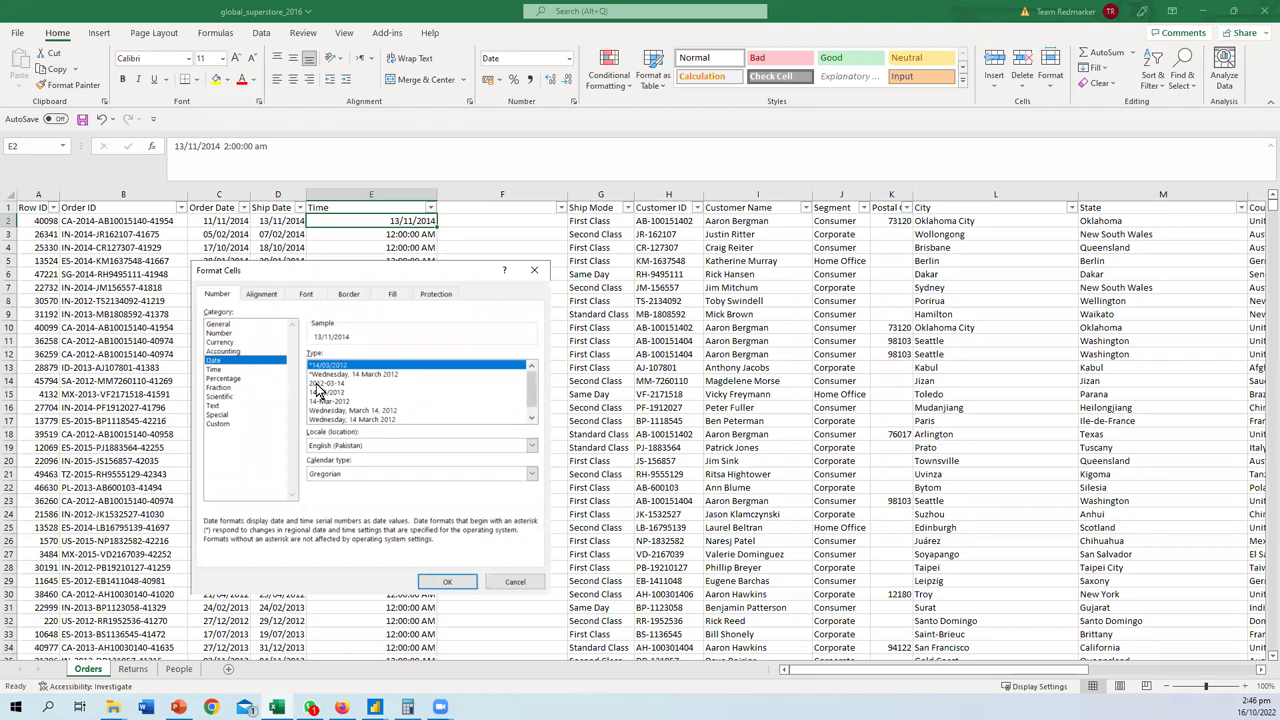
{"action": "left_click", "coordinate": [531, 415]}
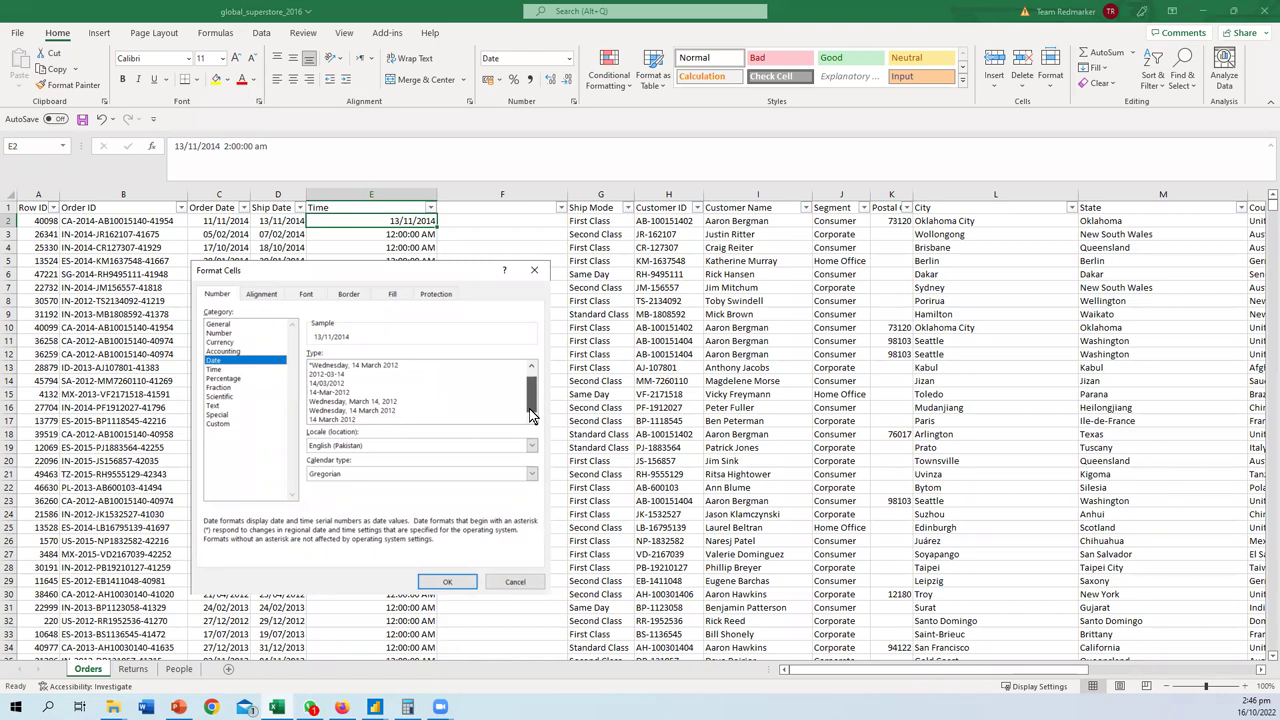
{"action": "left_click_drag", "start_coordinate": [531, 415], "coordinate": [537, 388]}
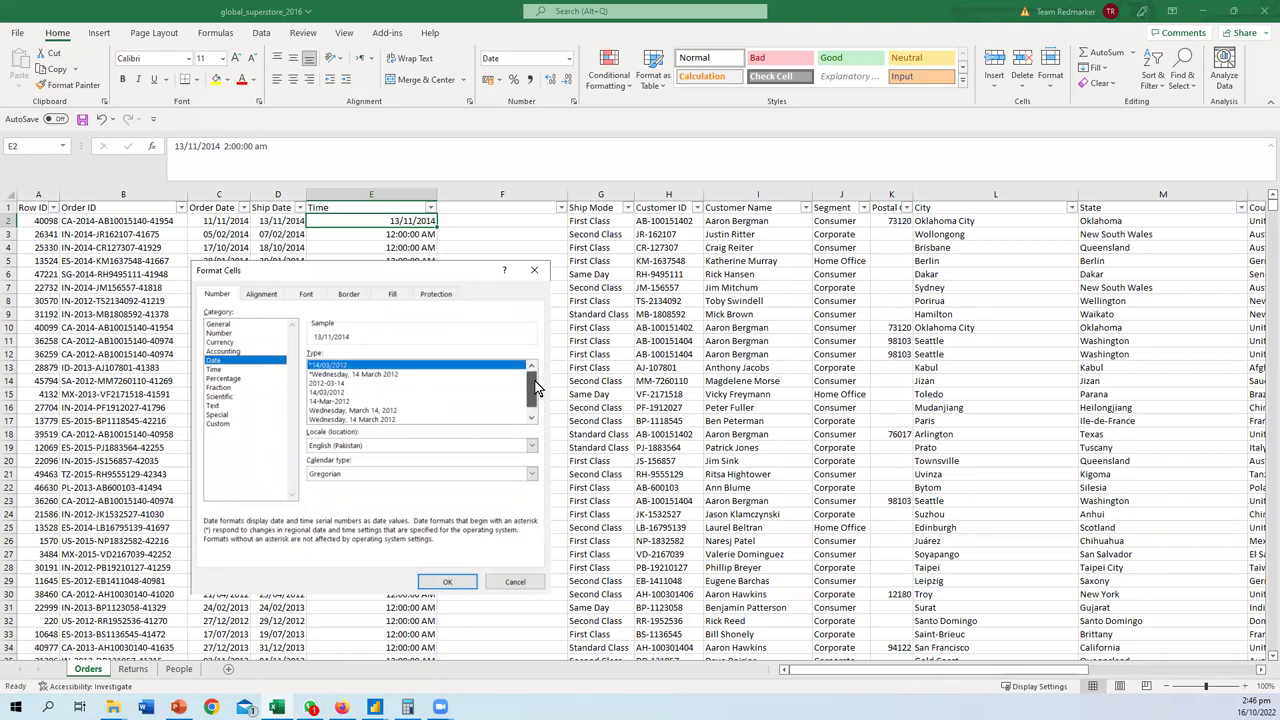
{"action": "left_click", "coordinate": [224, 370]}
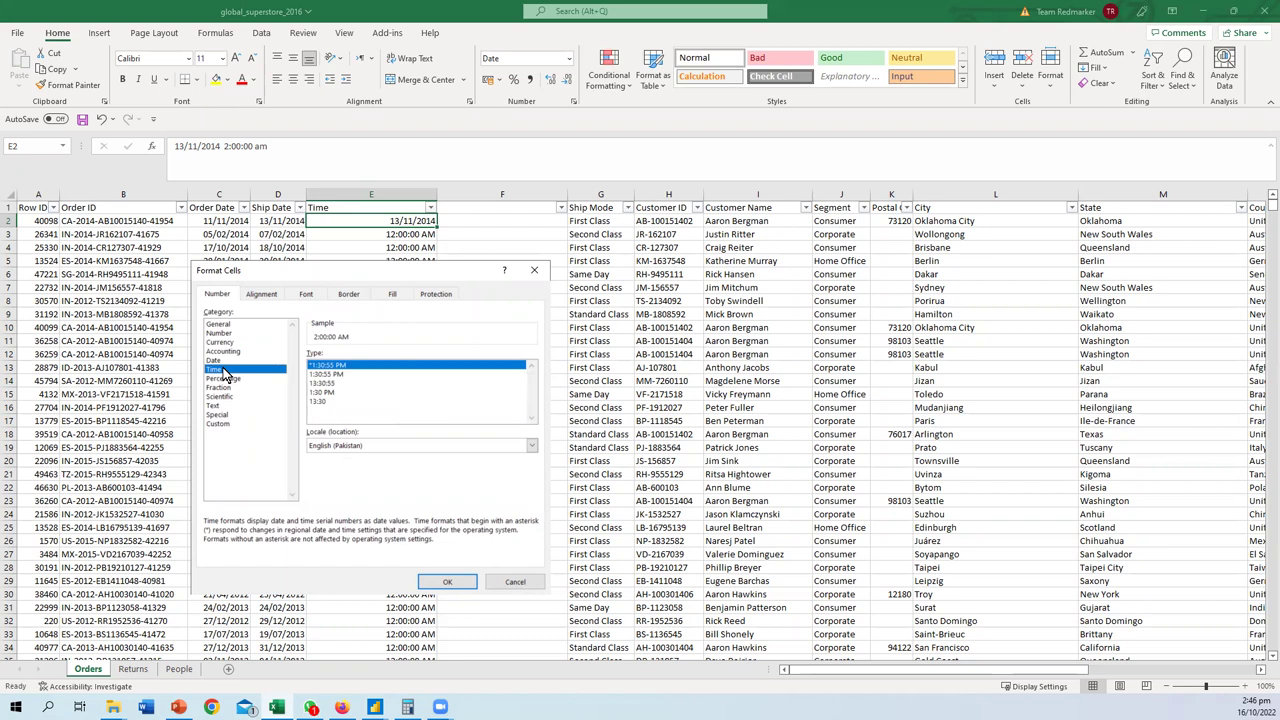
{"action": "left_click", "coordinate": [515, 582]}
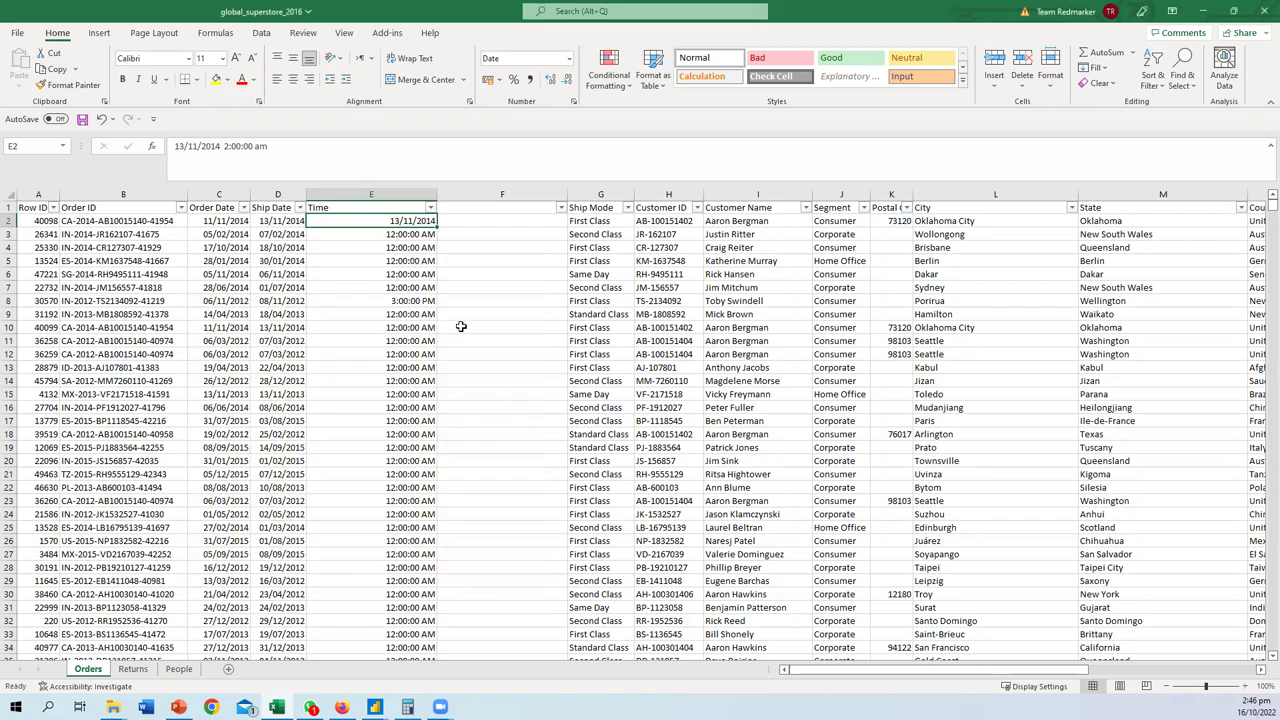
- Format the whole column E as Time, then switch back to Power BI
{"action": "double_click", "coordinate": [383, 221]}
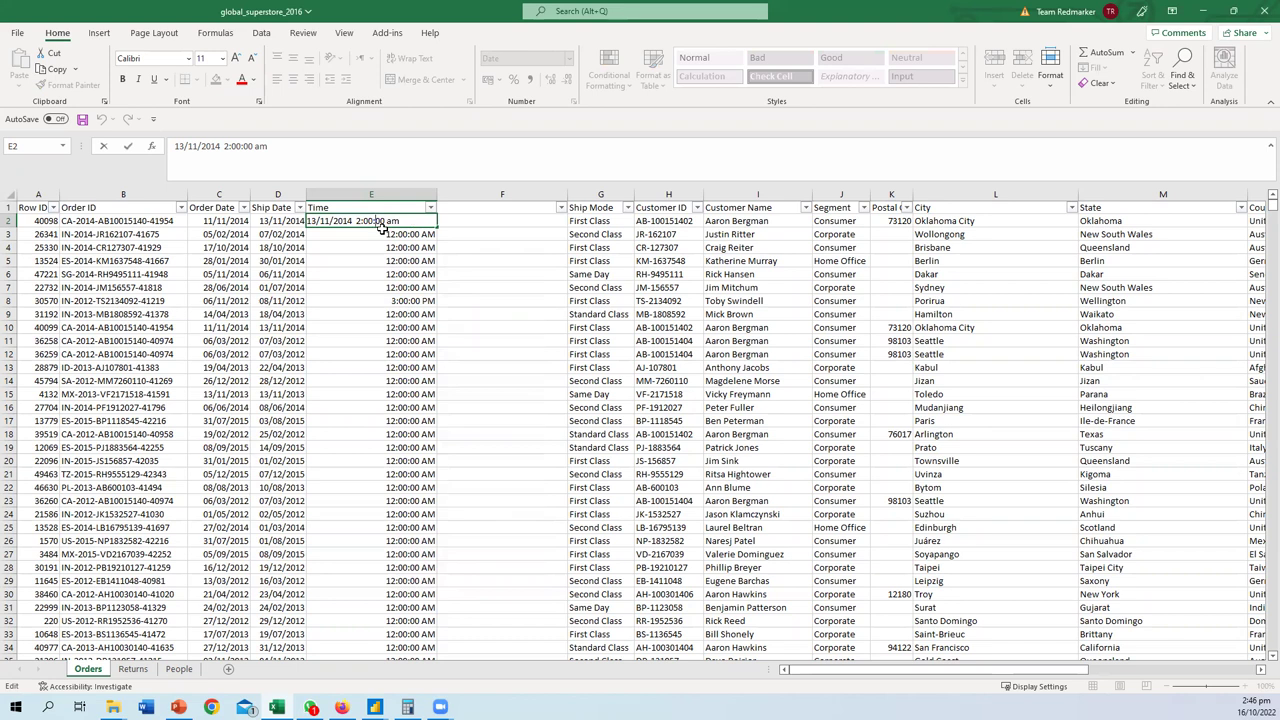
{"action": "key", "text": "Escape"}
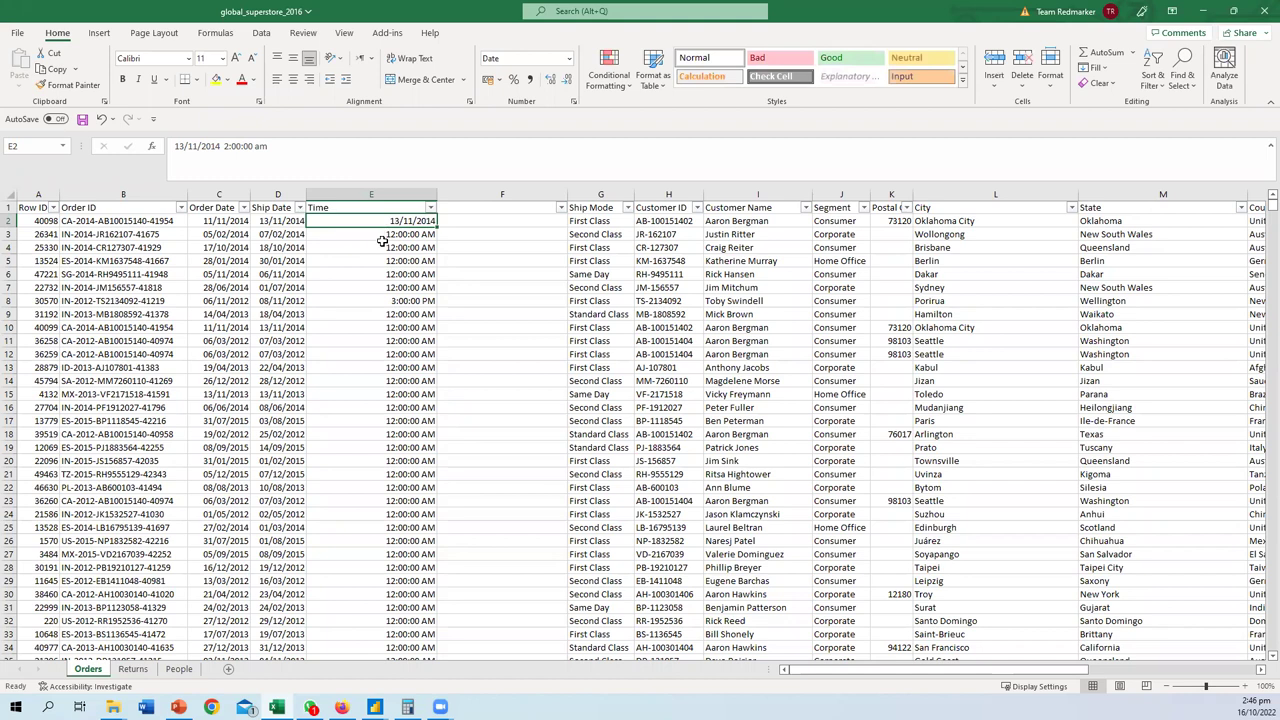
{"action": "left_click", "coordinate": [383, 210]}
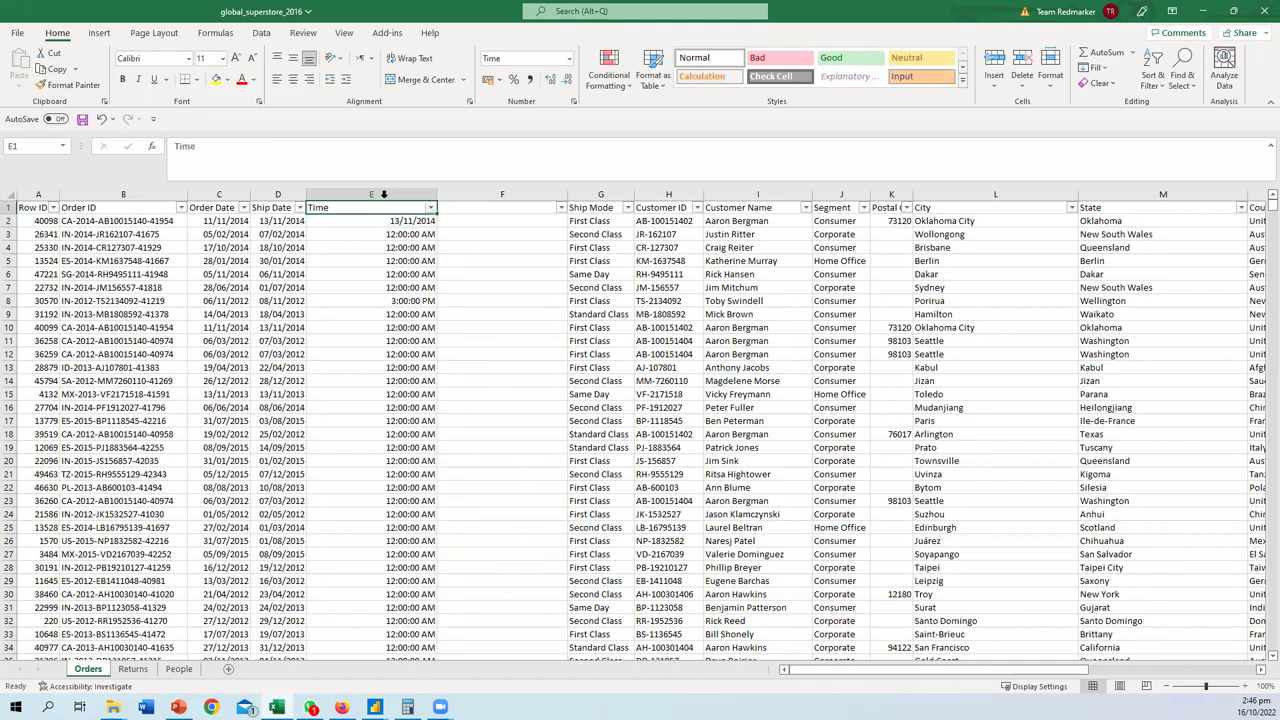
{"action": "key", "text": "ctrl+space"}
{"action": "left_click", "coordinate": [569, 58]}
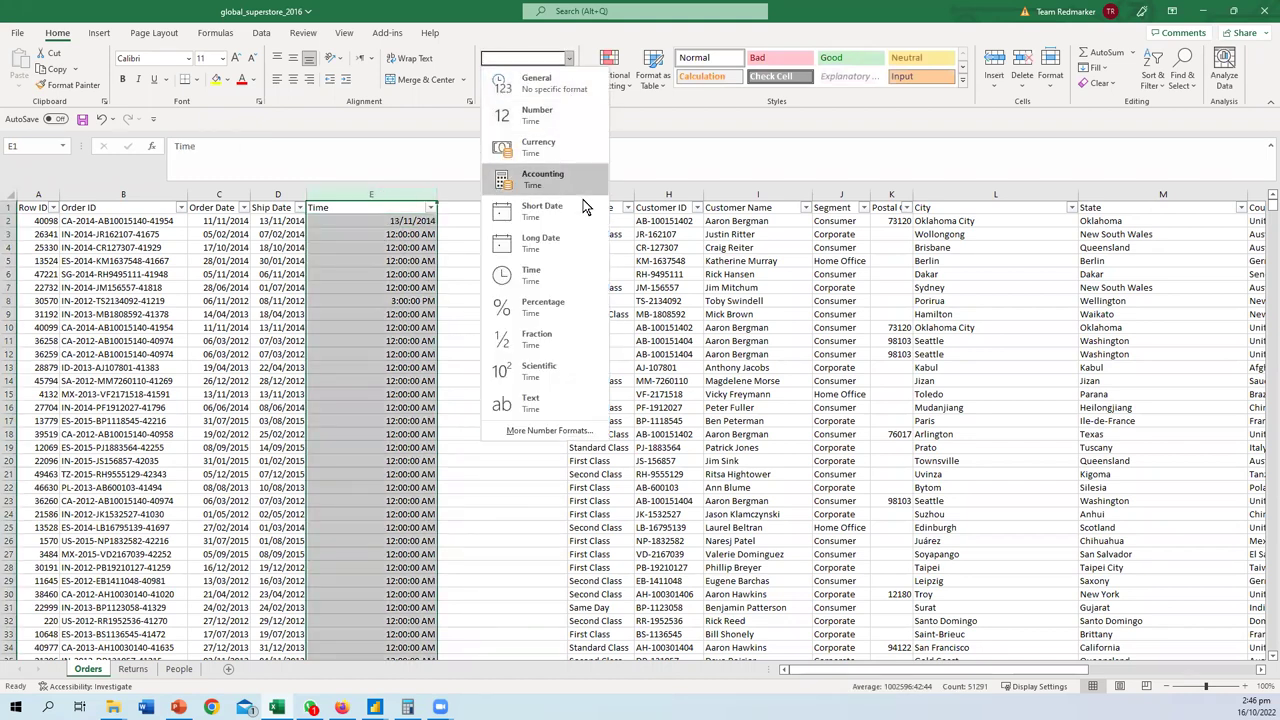
{"action": "left_click", "coordinate": [547, 272]}
{"action": "left_click", "coordinate": [374, 258]}
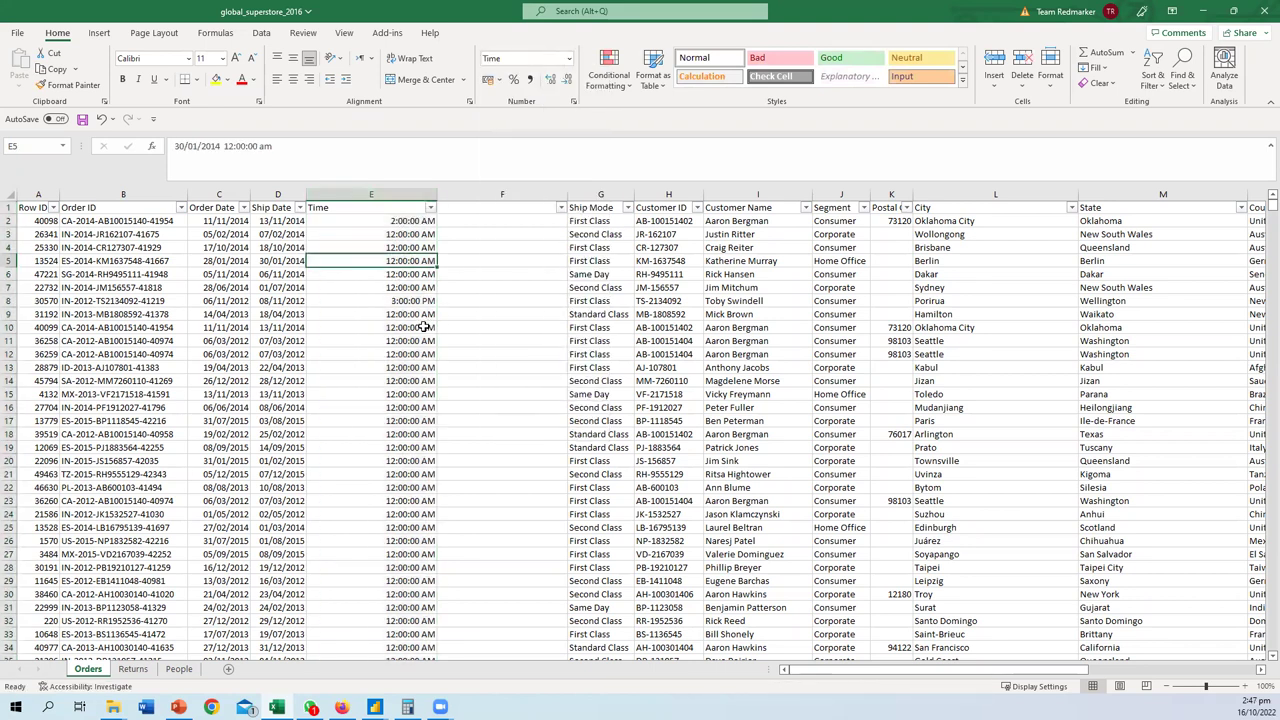
{"action": "left_click", "coordinate": [398, 301]}
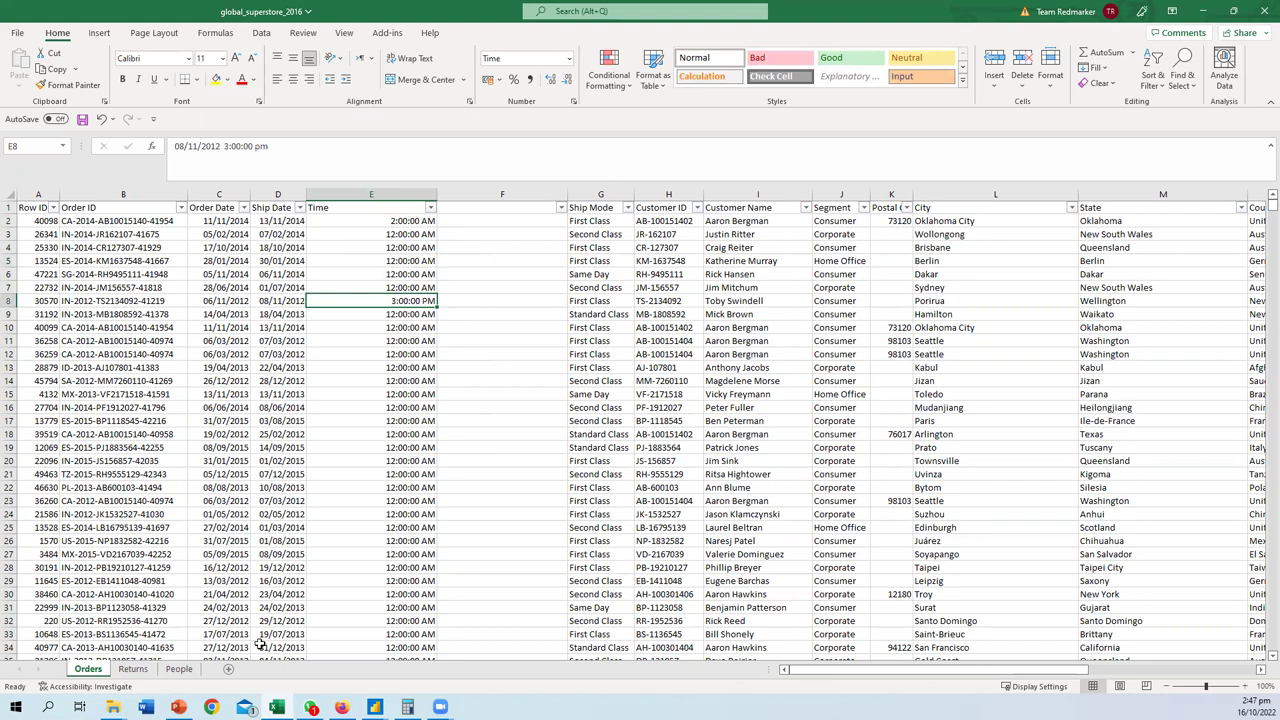
{"action": "left_click", "coordinate": [374, 707]}
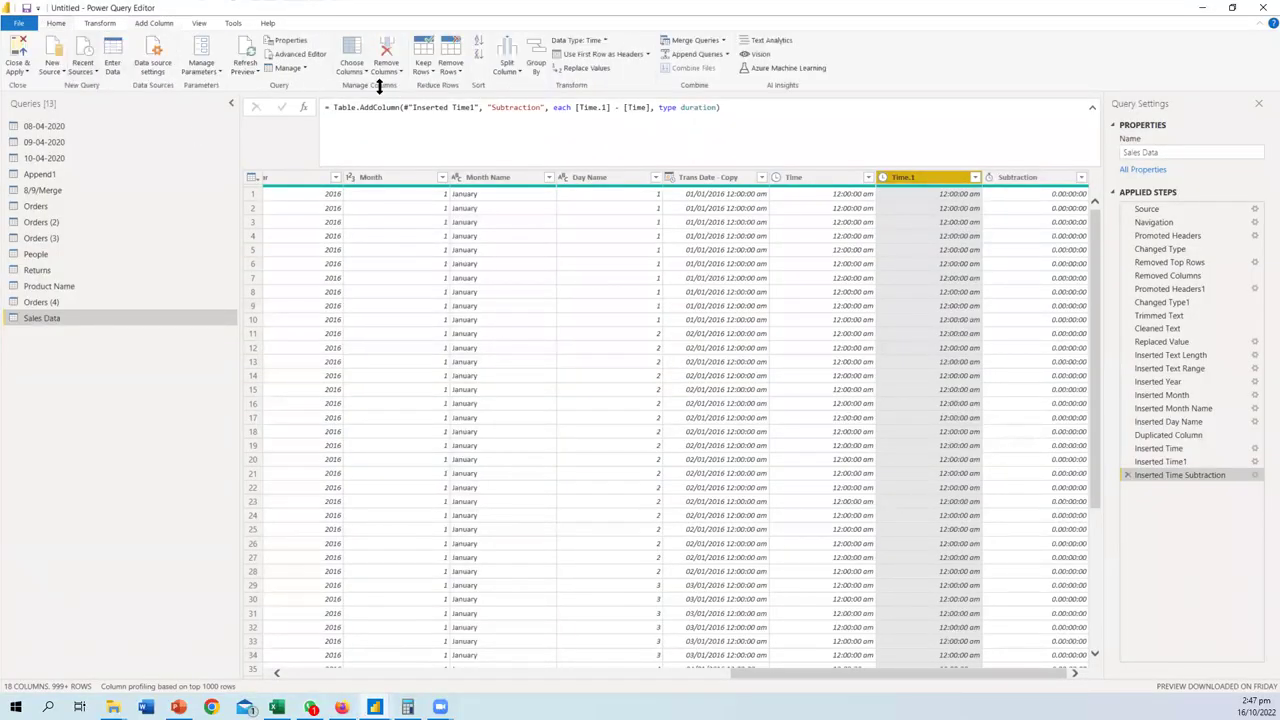
- Refresh all queries, then save the Excel workbook
{"action": "left_click", "coordinate": [246, 70]}
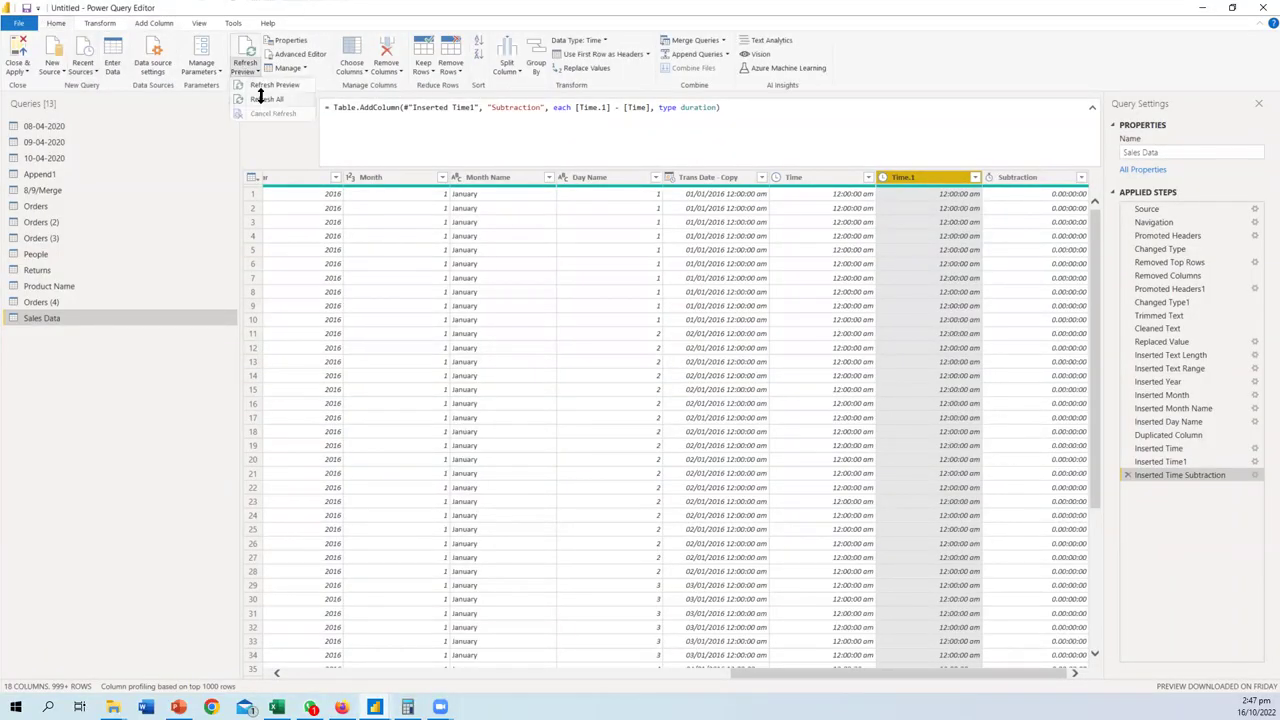
{"action": "left_click", "coordinate": [256, 99]}
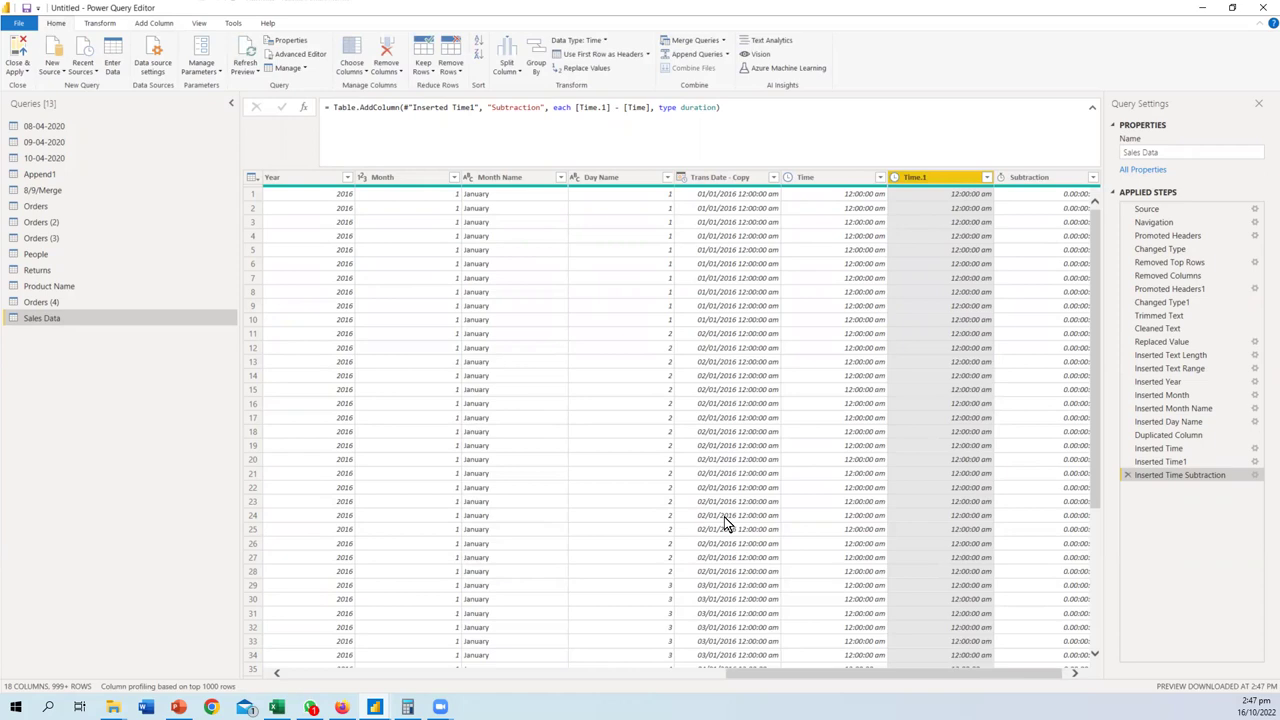
{"action": "left_click_drag", "start_coordinate": [751, 675], "coordinate": [243, 692]}
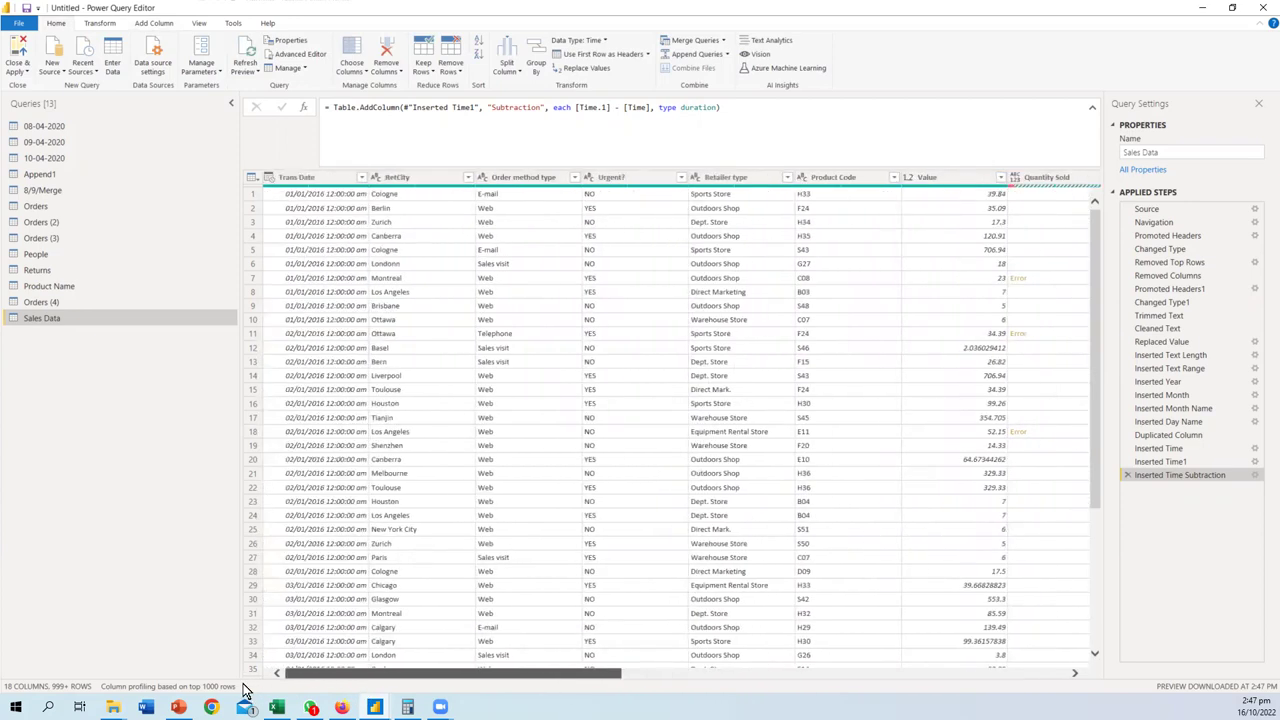
{"action": "left_click", "coordinate": [276, 704]}
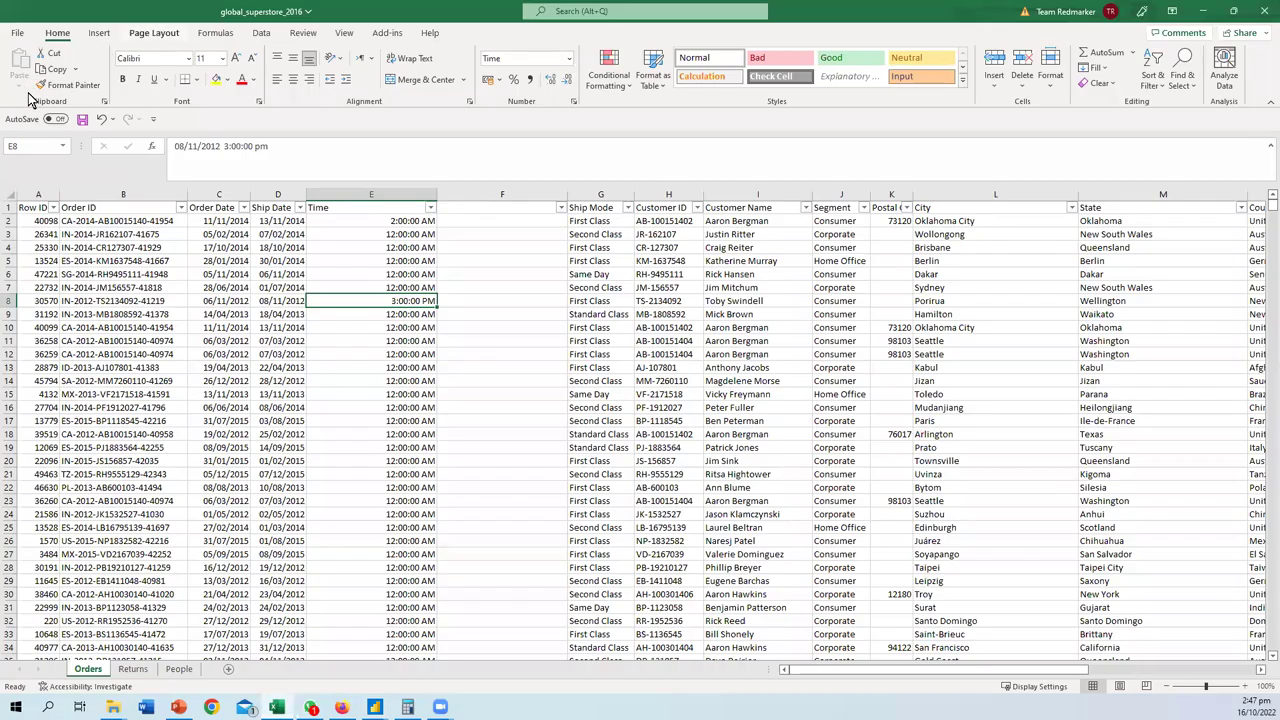
{"action": "left_click", "coordinate": [79, 119]}
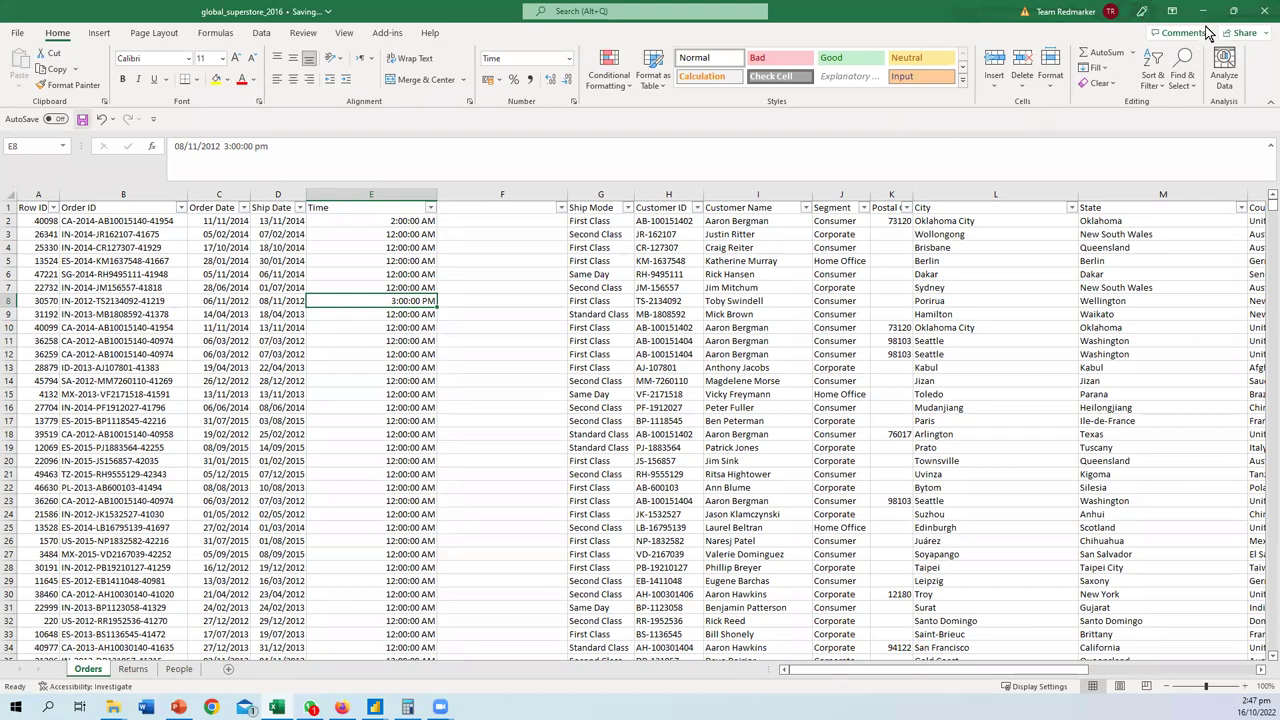
- Back in Power Query Editor, refresh the data preview
{"action": "key", "text": "alt+Tab"}
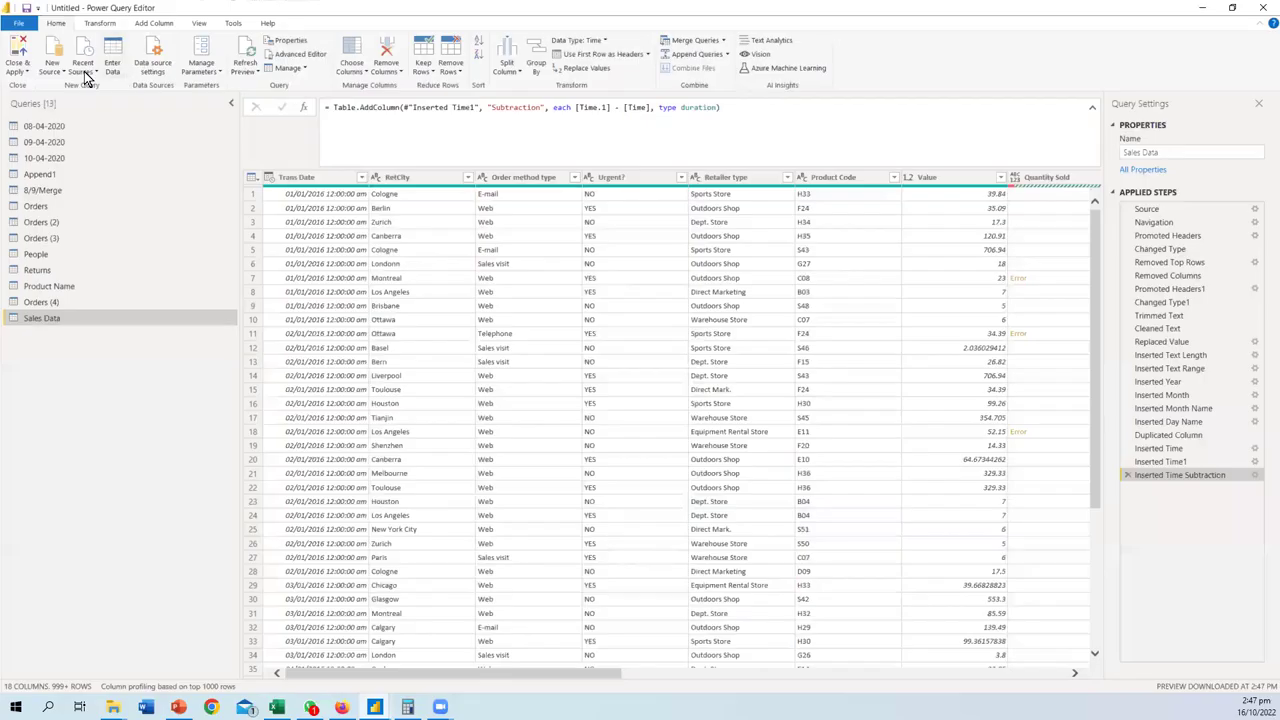
{"action": "left_click", "coordinate": [245, 72]}
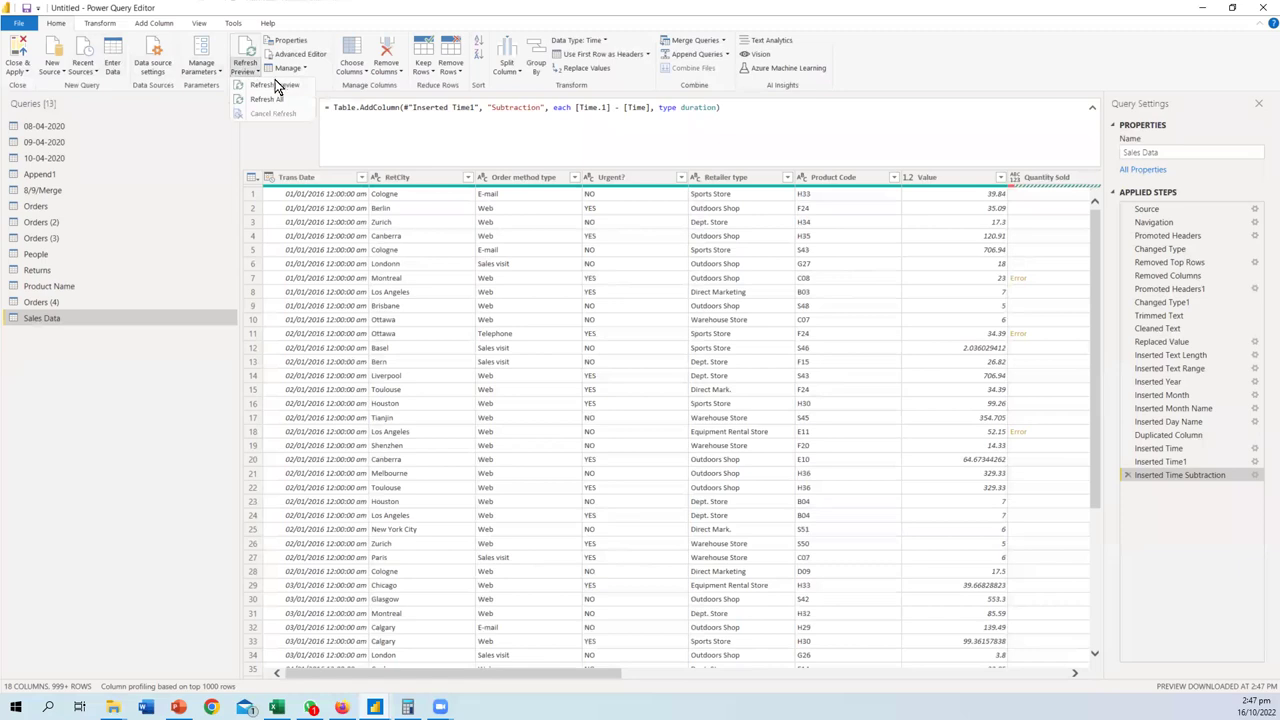
{"action": "left_click", "coordinate": [276, 86]}
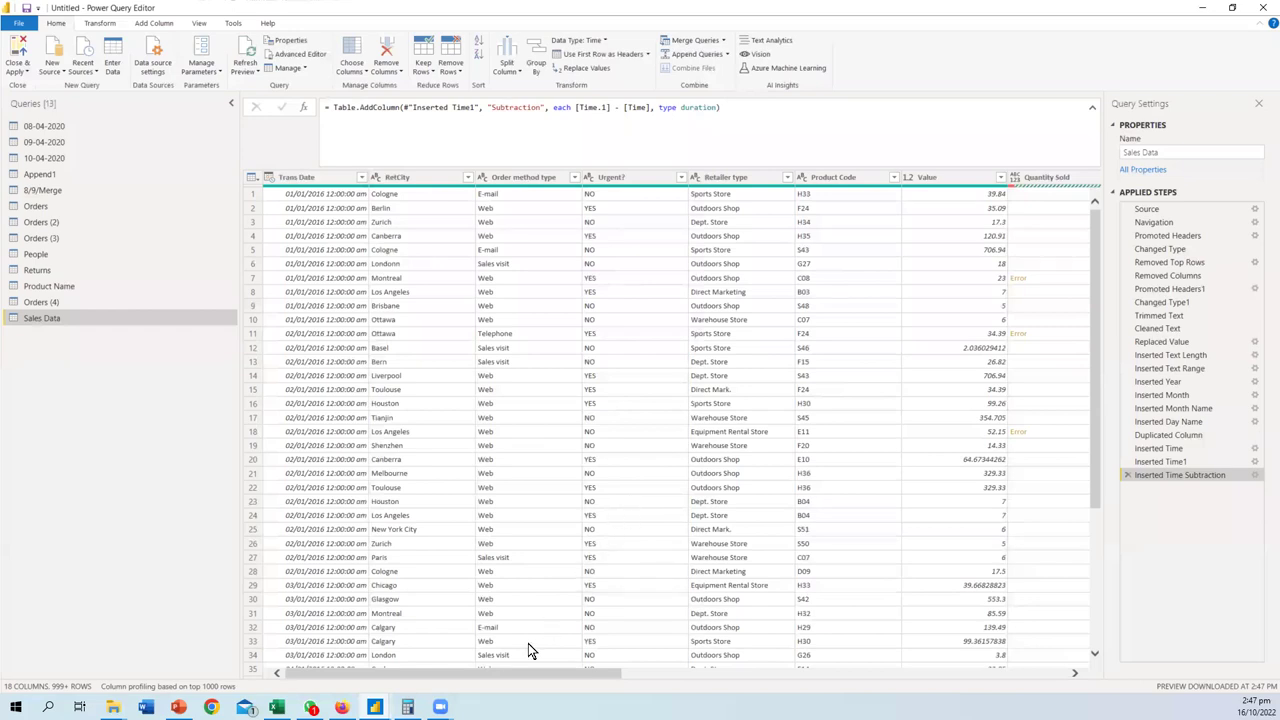
{"action": "left_click_drag", "start_coordinate": [519, 679], "coordinate": [794, 694]}
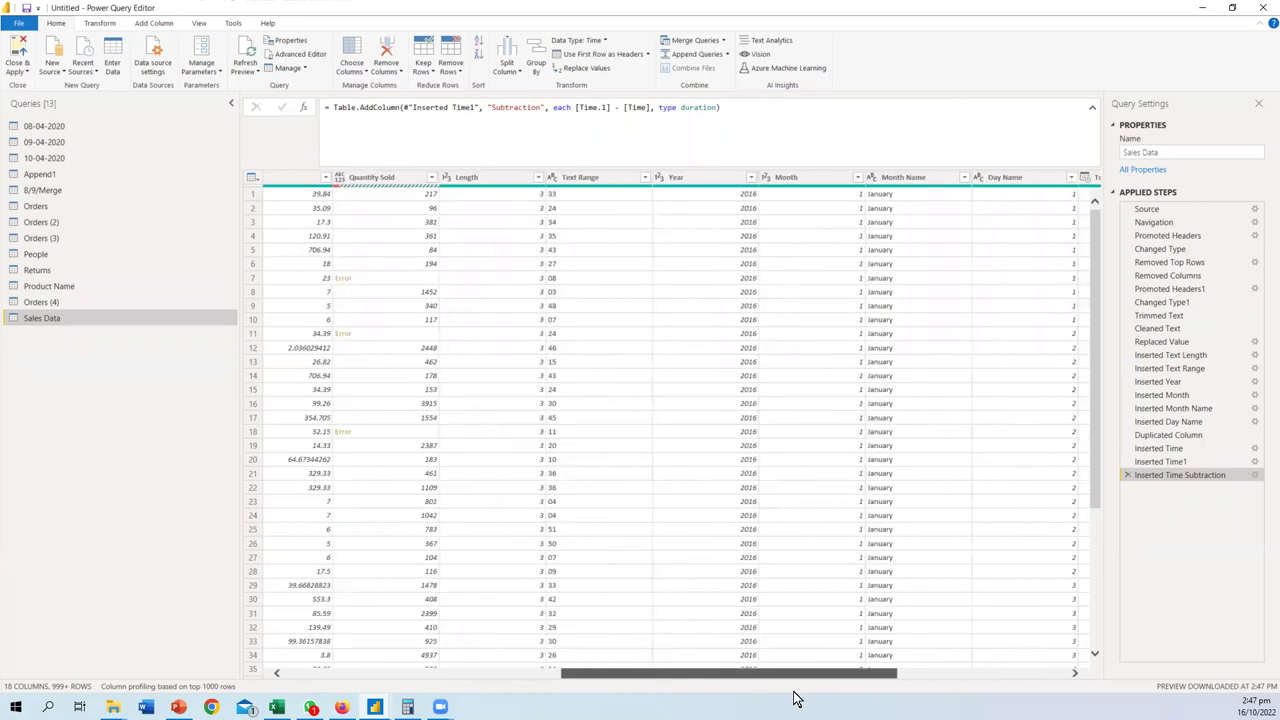
{"action": "left_click_drag", "start_coordinate": [988, 703], "coordinate": [1038, 703]}
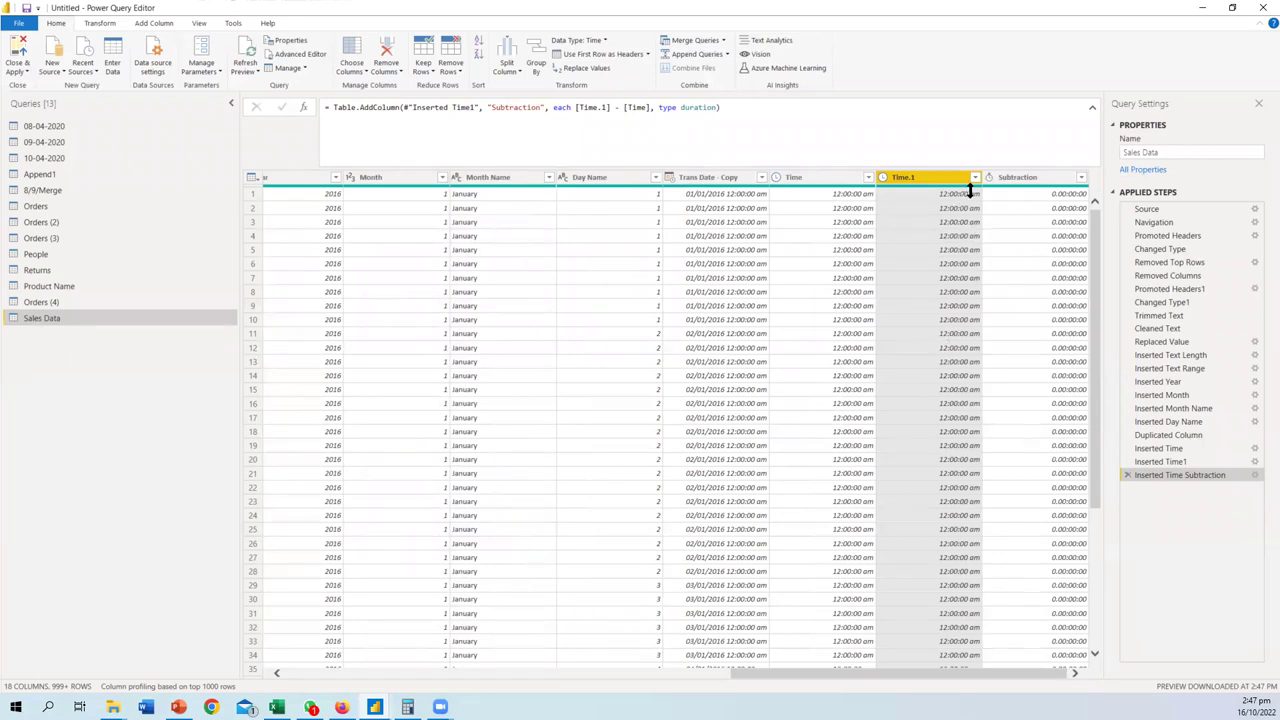
{"action": "left_click_drag", "start_coordinate": [884, 674], "coordinate": [342, 680]}
- Compare Excel with the query editor, then open the Orders (4) query
{"action": "key", "text": "alt+Tab"}
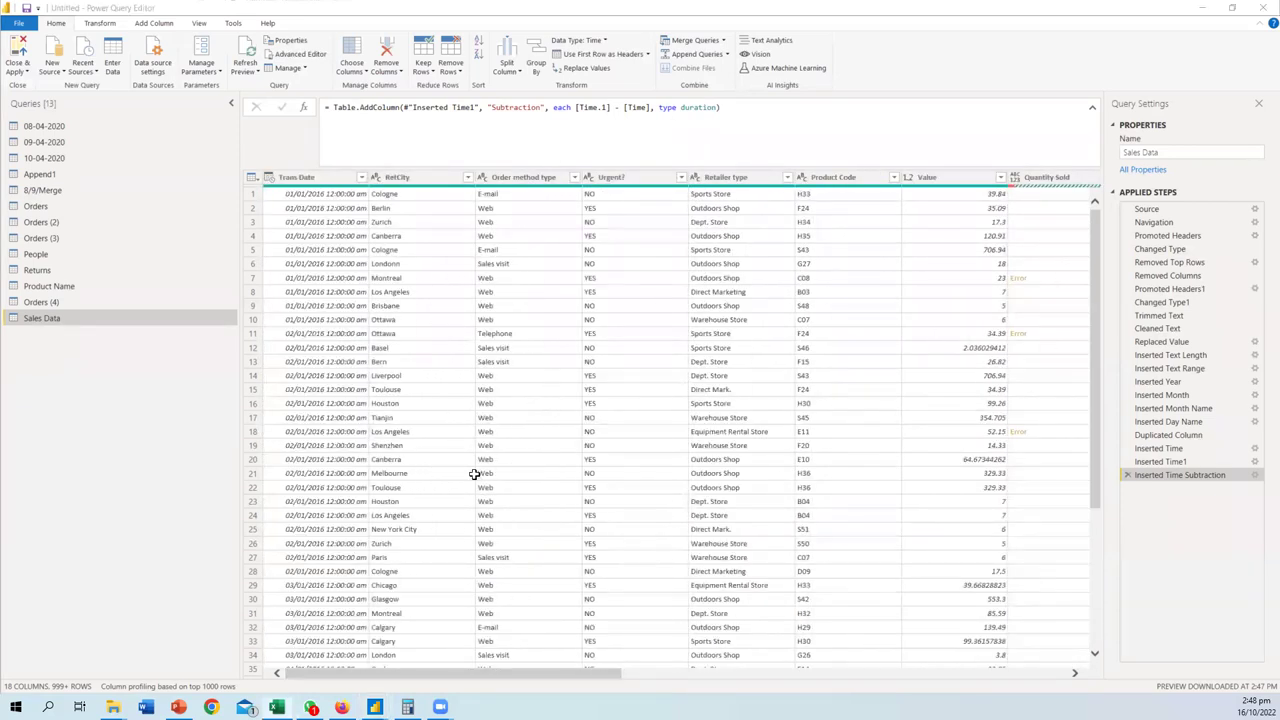
{"action": "key", "text": "alt+Tab"}
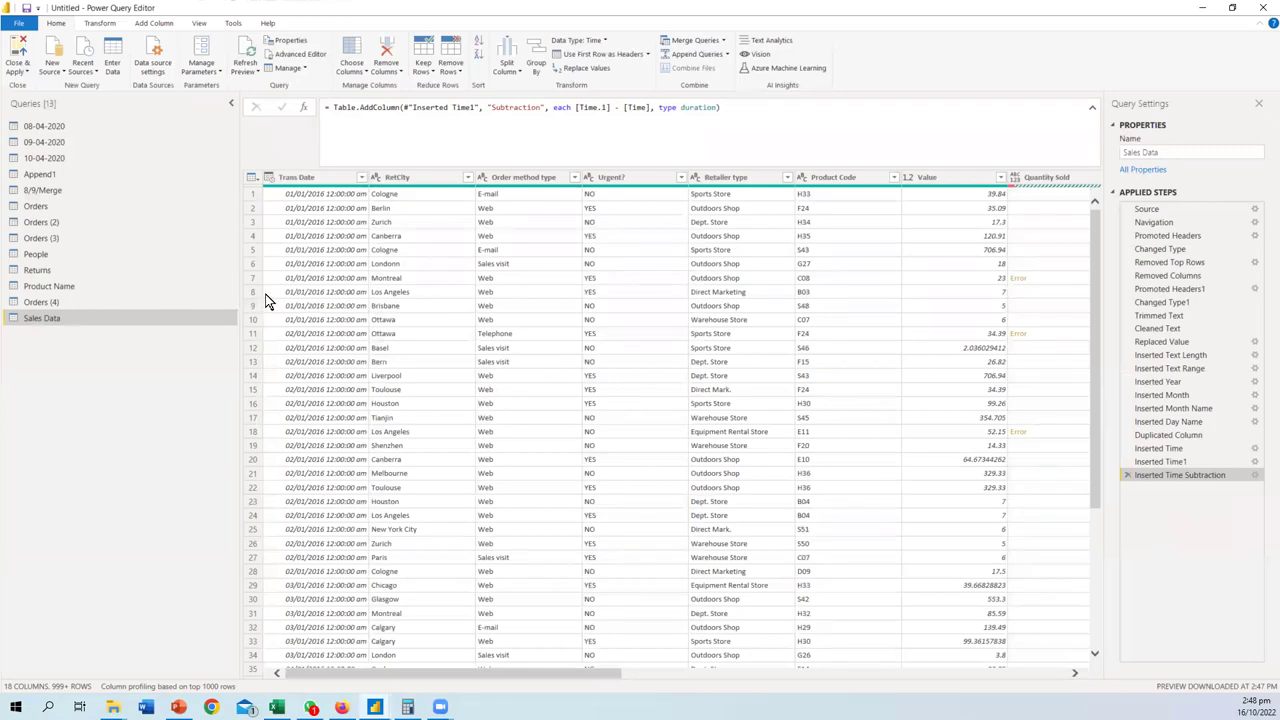
{"action": "key", "text": "alt+Tab"}
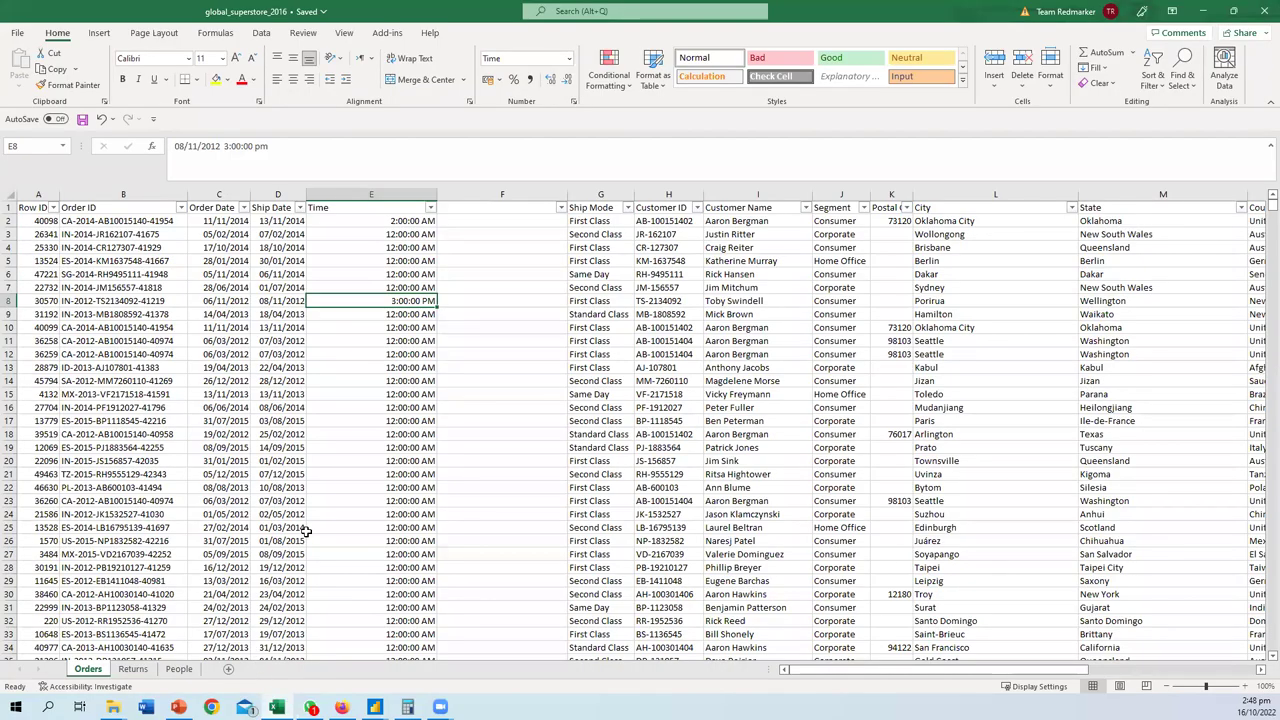
{"action": "key", "text": "alt+Tab"}
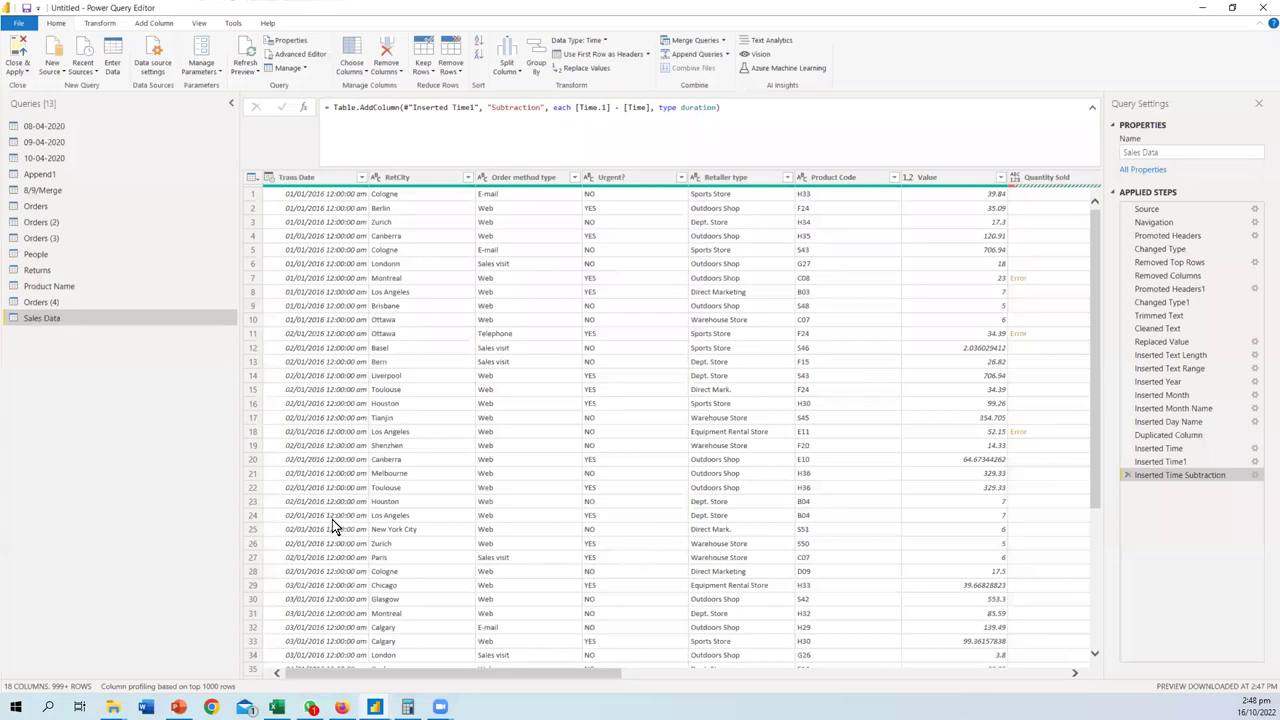
{"action": "key", "text": "alt+Tab"}
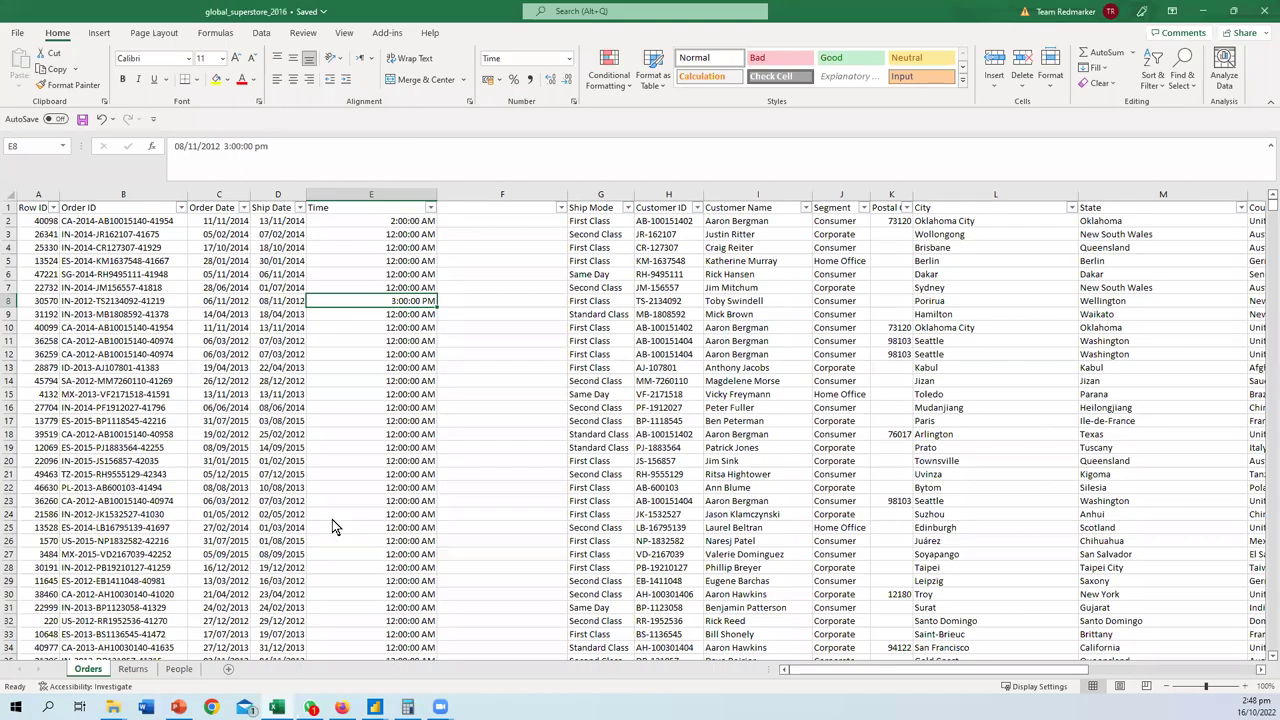
{"action": "key", "text": "alt+Tab"}
{"action": "left_click", "coordinate": [51, 302]}
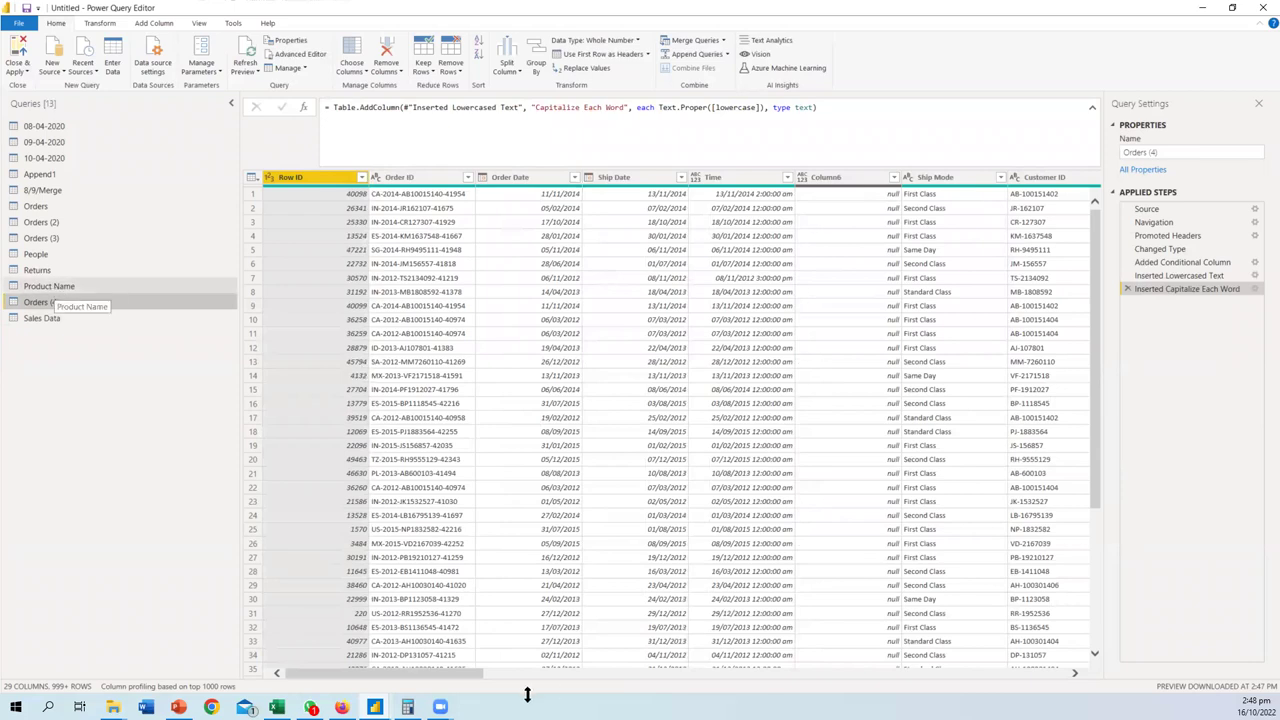
- Open Sales Data, select its Subtraction column, and open Add Column's Duration list
{"action": "scroll", "coordinate": [543, 665], "scroll_direction": "down", "scroll_amount": 1}
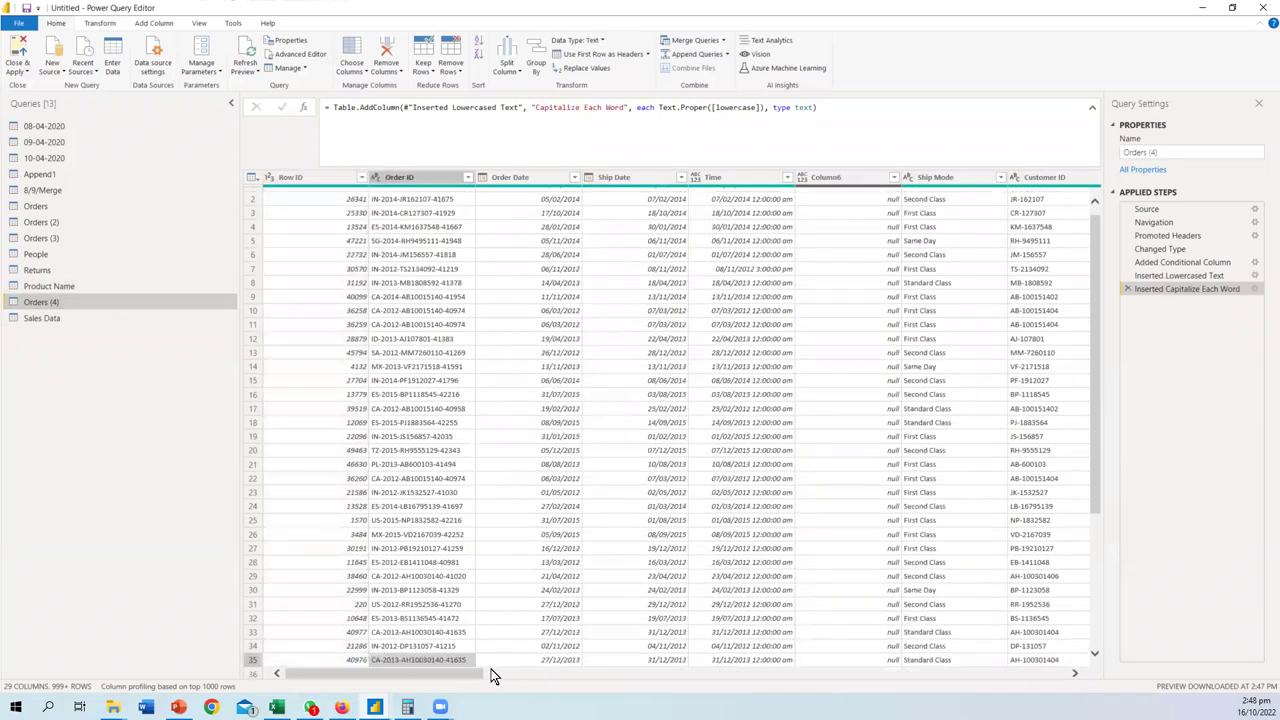
{"action": "left_click_drag", "start_coordinate": [462, 672], "coordinate": [395, 662]}
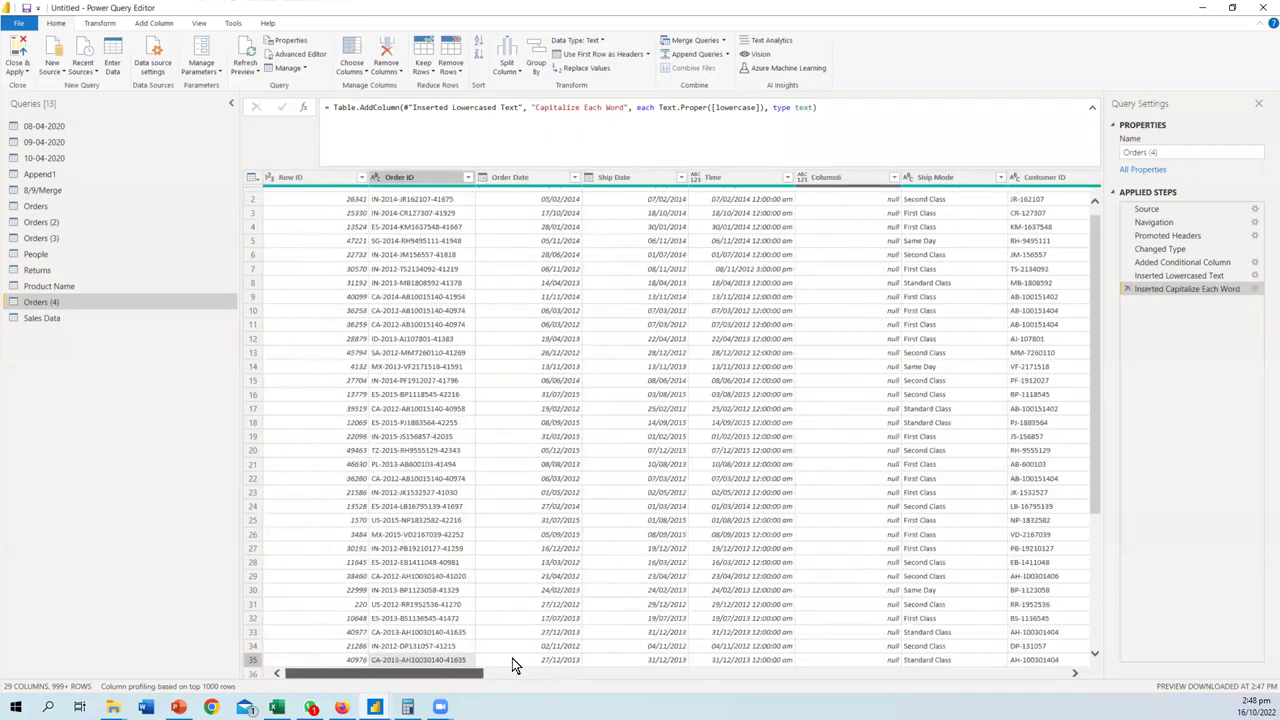
{"action": "scroll", "coordinate": [512, 660], "scroll_direction": "right", "scroll_amount": 5}
{"action": "scroll", "coordinate": [463, 650], "scroll_direction": "left", "scroll_amount": 2}
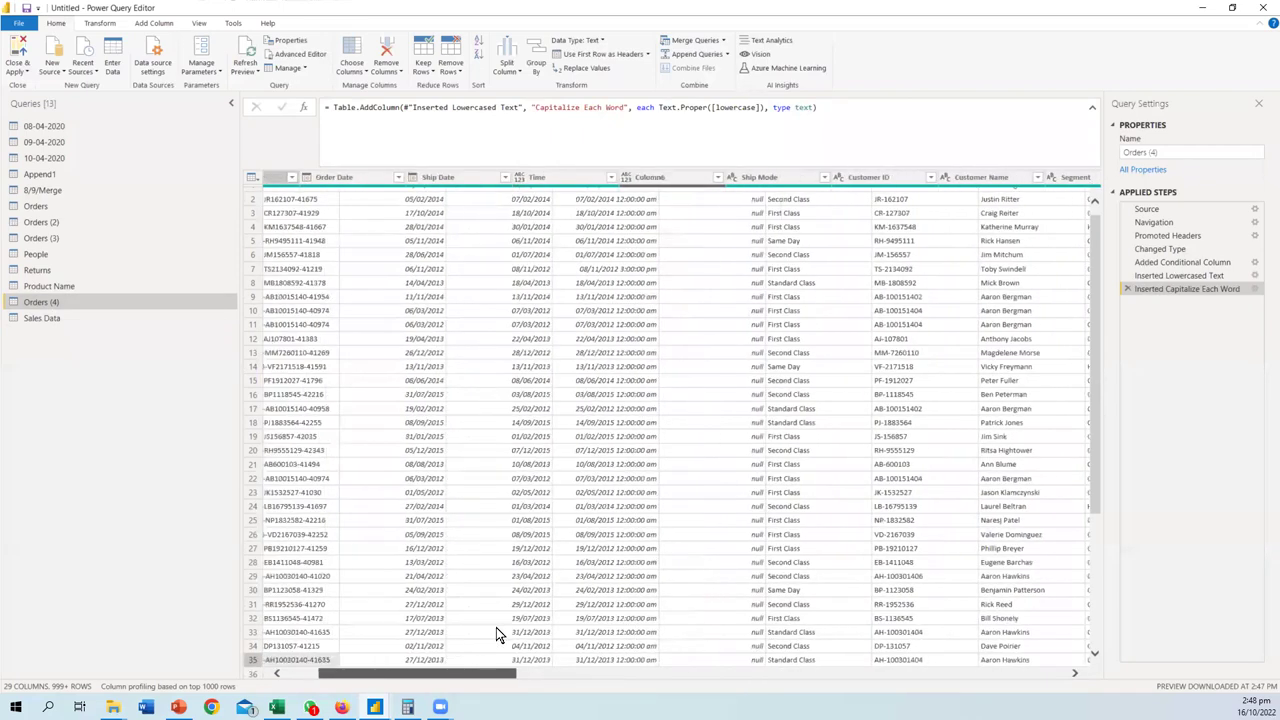
{"action": "scroll", "coordinate": [496, 627], "scroll_direction": "left", "scroll_amount": 3}
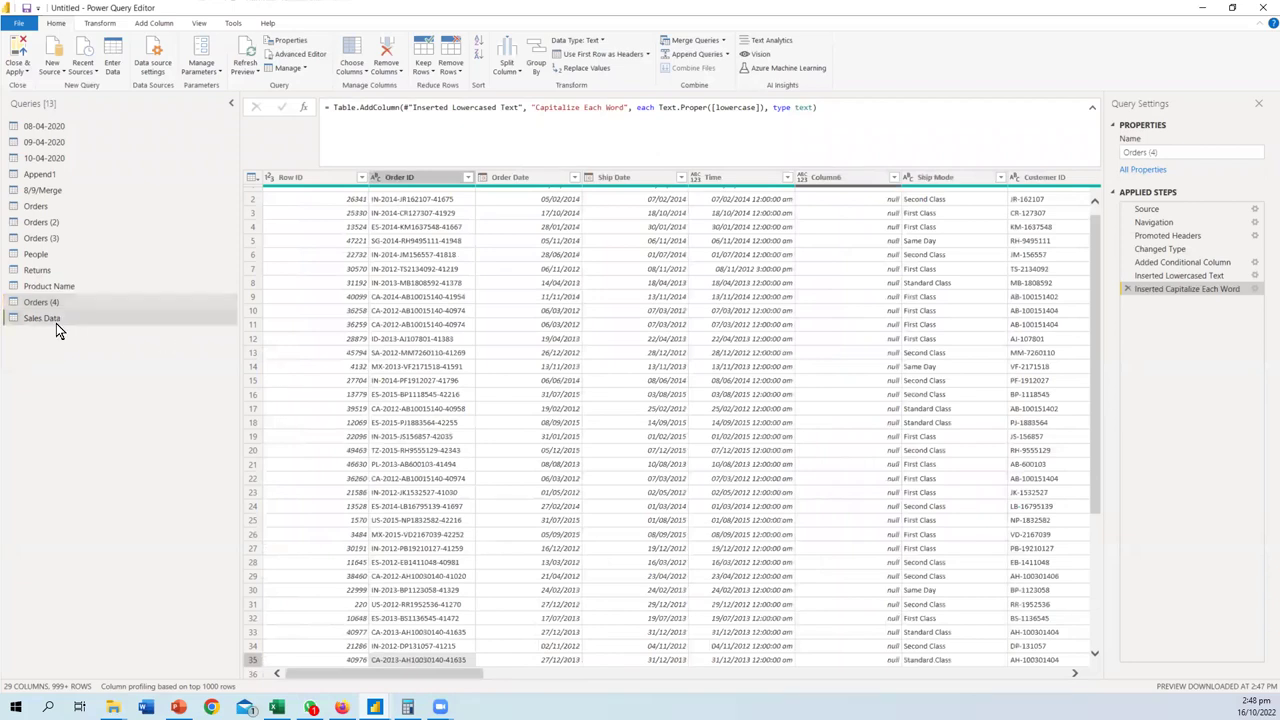
{"action": "left_click", "coordinate": [56, 320]}
{"action": "left_click_drag", "start_coordinate": [648, 672], "coordinate": [1068, 673]}
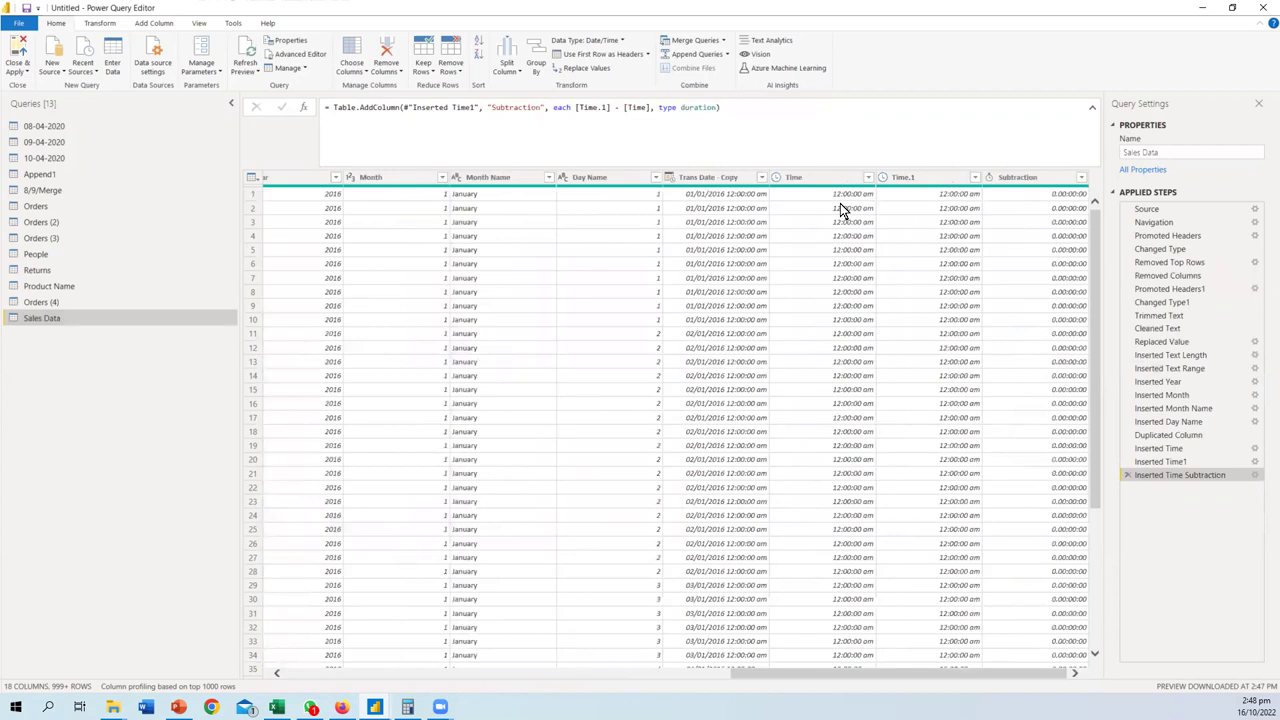
{"action": "left_click", "coordinate": [1019, 178]}
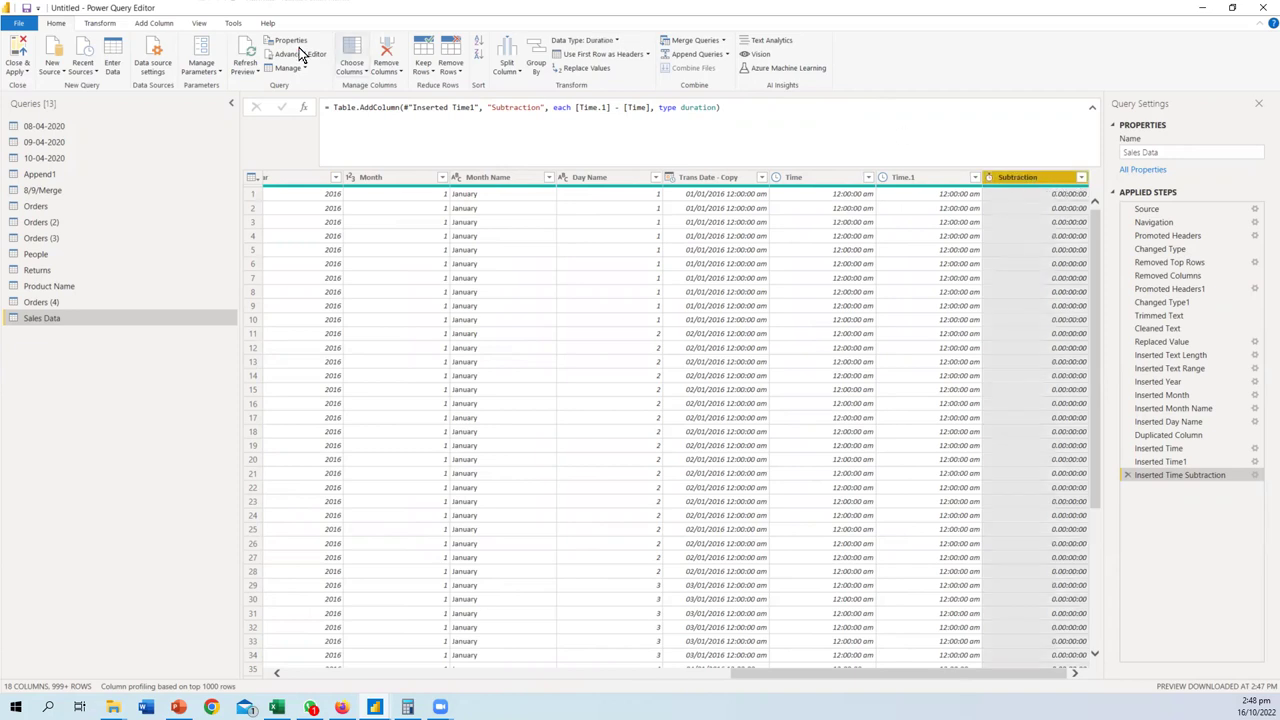
{"action": "left_click", "coordinate": [171, 25]}
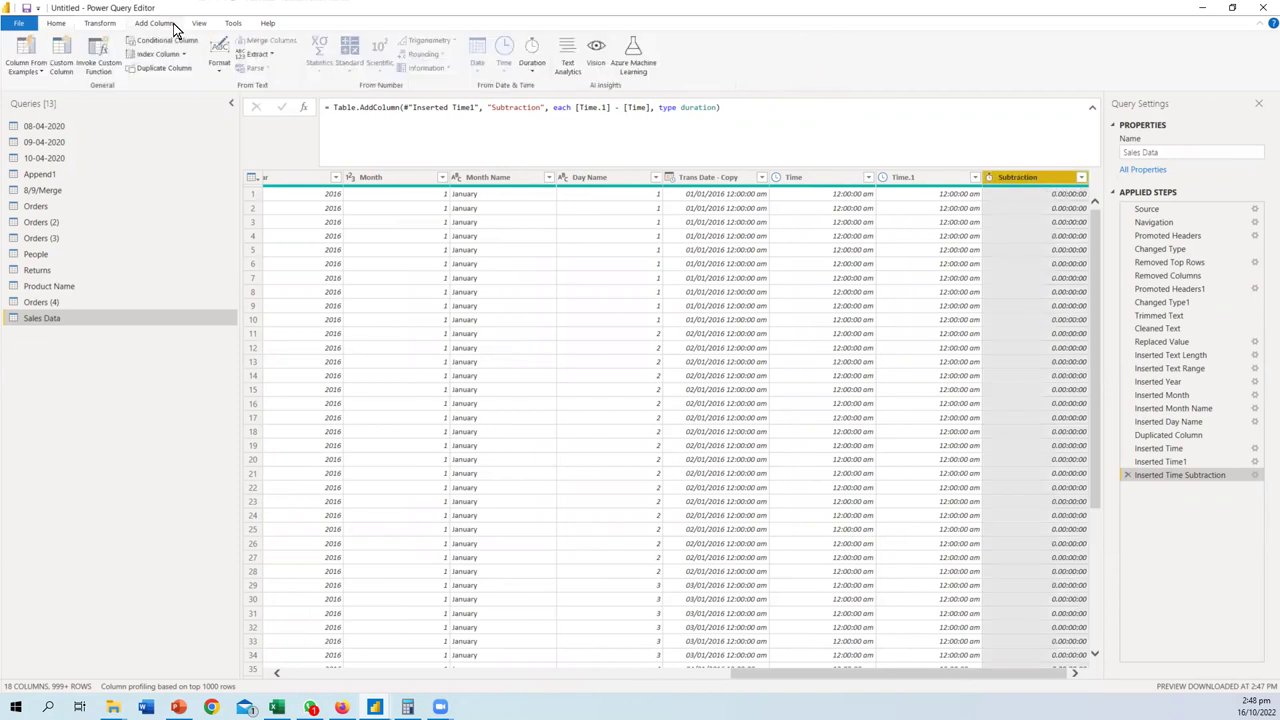
{"action": "left_click", "coordinate": [531, 66]}
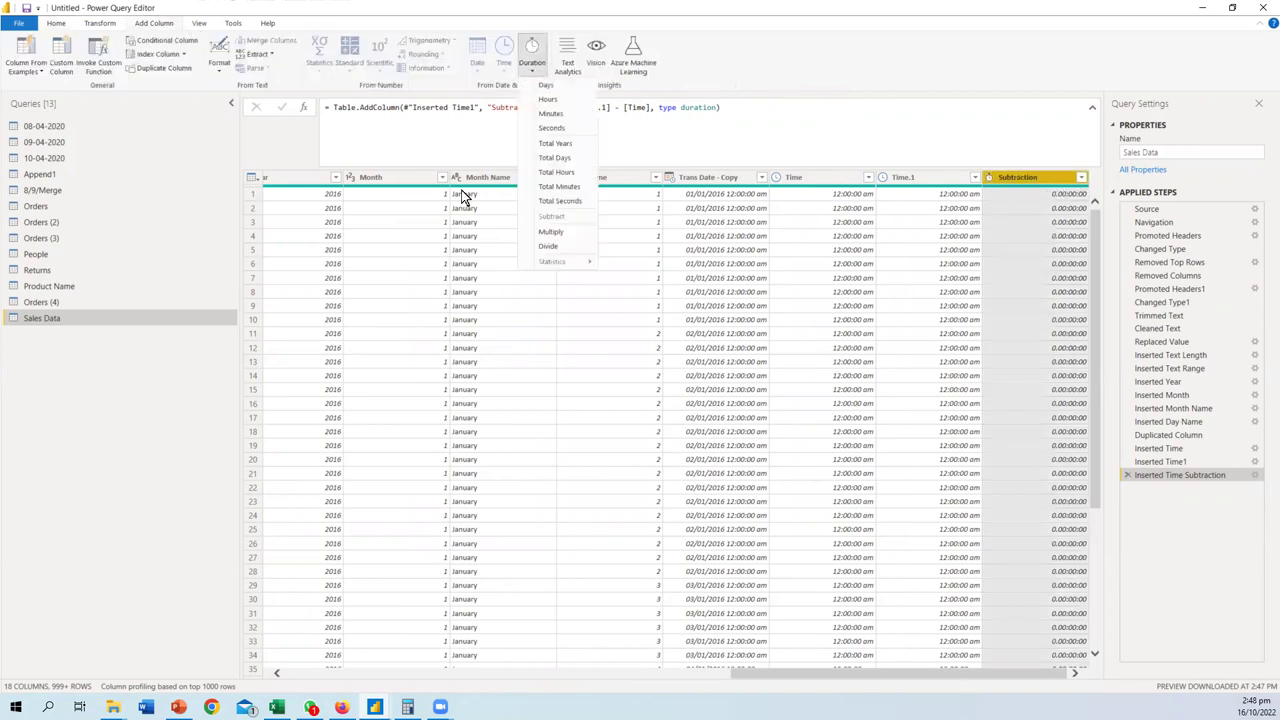
- Compare the Time, Time.1 and Subtraction columns, then reopen and dismiss the Duration list
{"action": "left_click", "coordinate": [901, 177]}
{"action": "left_click", "coordinate": [901, 177]}
{"action": "left_click", "coordinate": [831, 177]}
{"action": "left_click", "coordinate": [888, 177]}
{"action": "left_click", "coordinate": [866, 177]}
{"action": "left_click", "coordinate": [911, 180]}
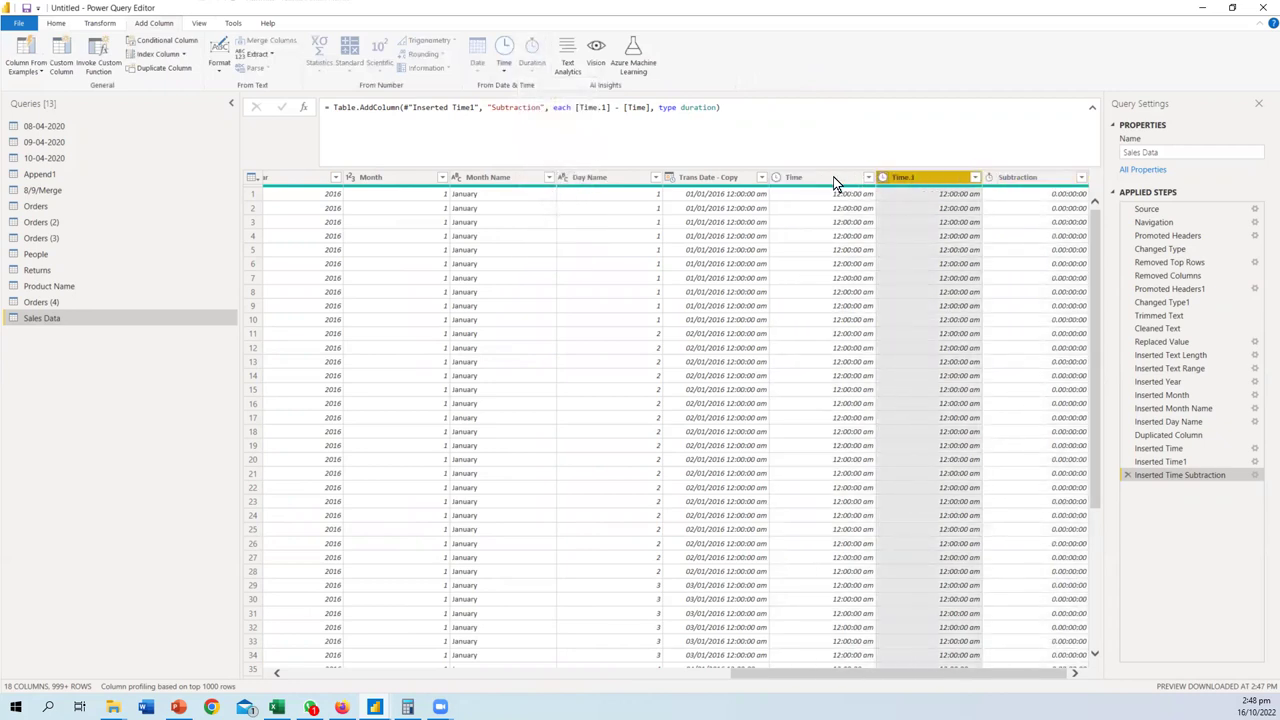
{"action": "left_click", "coordinate": [1011, 182]}
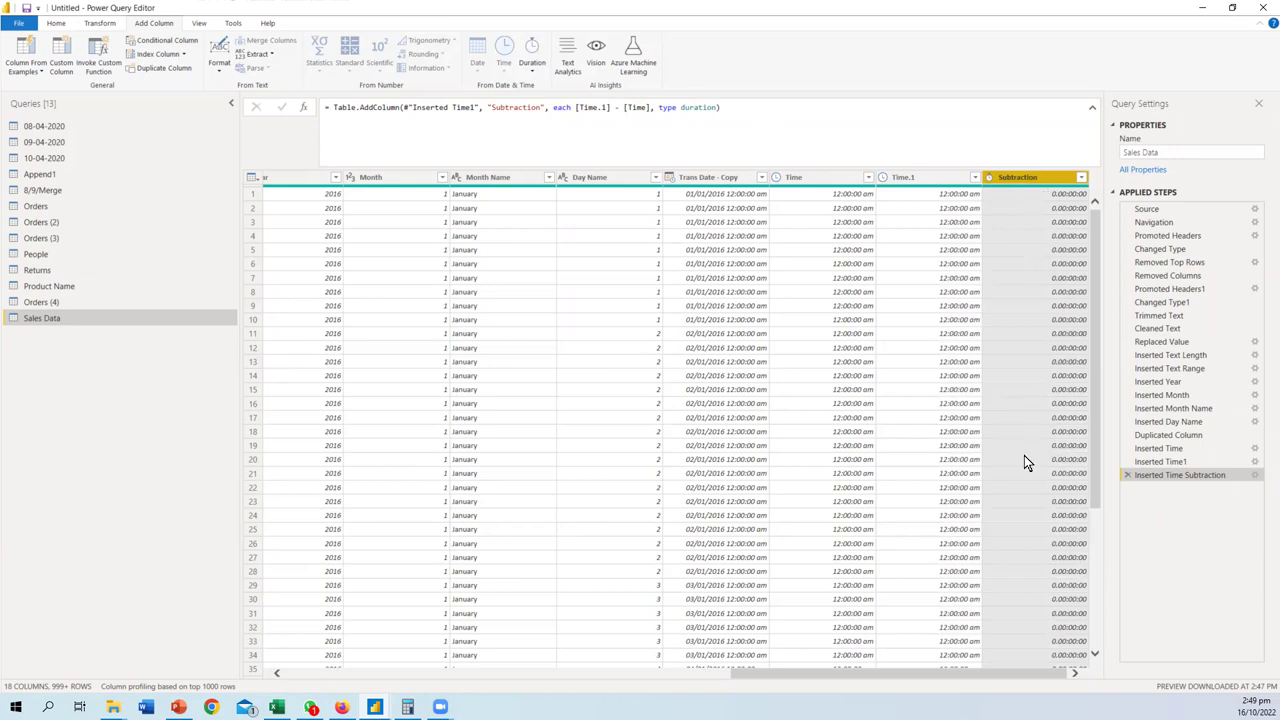
{"action": "left_click", "coordinate": [532, 71]}
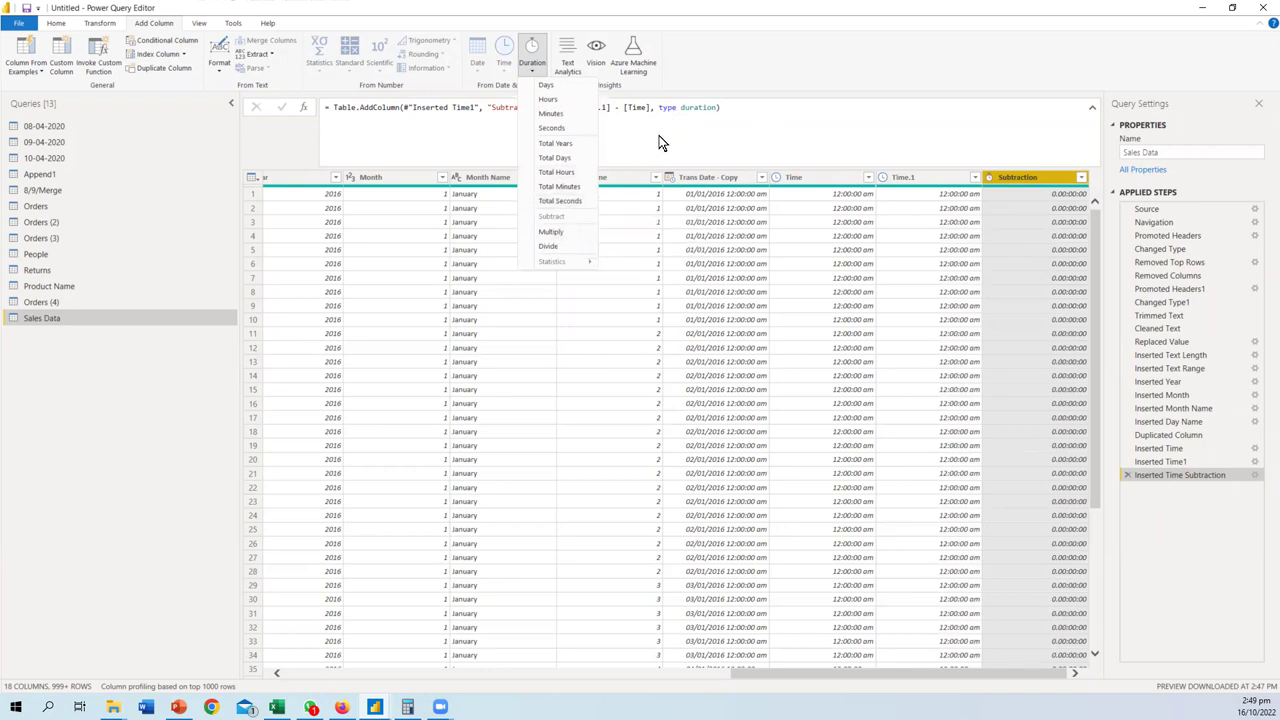
{"action": "key", "text": "Escape"}
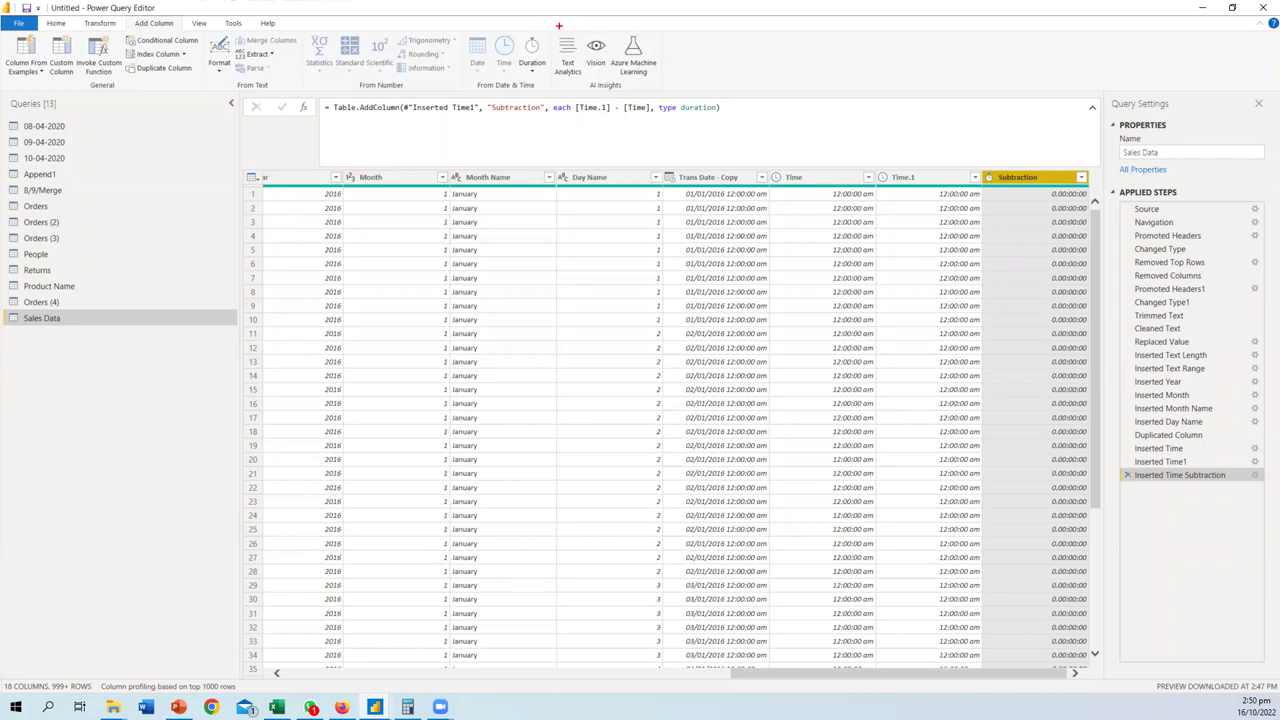
{"action": "mouse_move", "coordinate": [546, 25]}
{"action": "left_mouse_down"}
{"action": "mouse_move", "coordinate": [669, 33]}
{"action": "mouse_move", "coordinate": [673, 110]}
{"action": "mouse_move", "coordinate": [583, 112]}
{"action": "mouse_move", "coordinate": [548, 36]}
{"action": "left_mouse_up"}
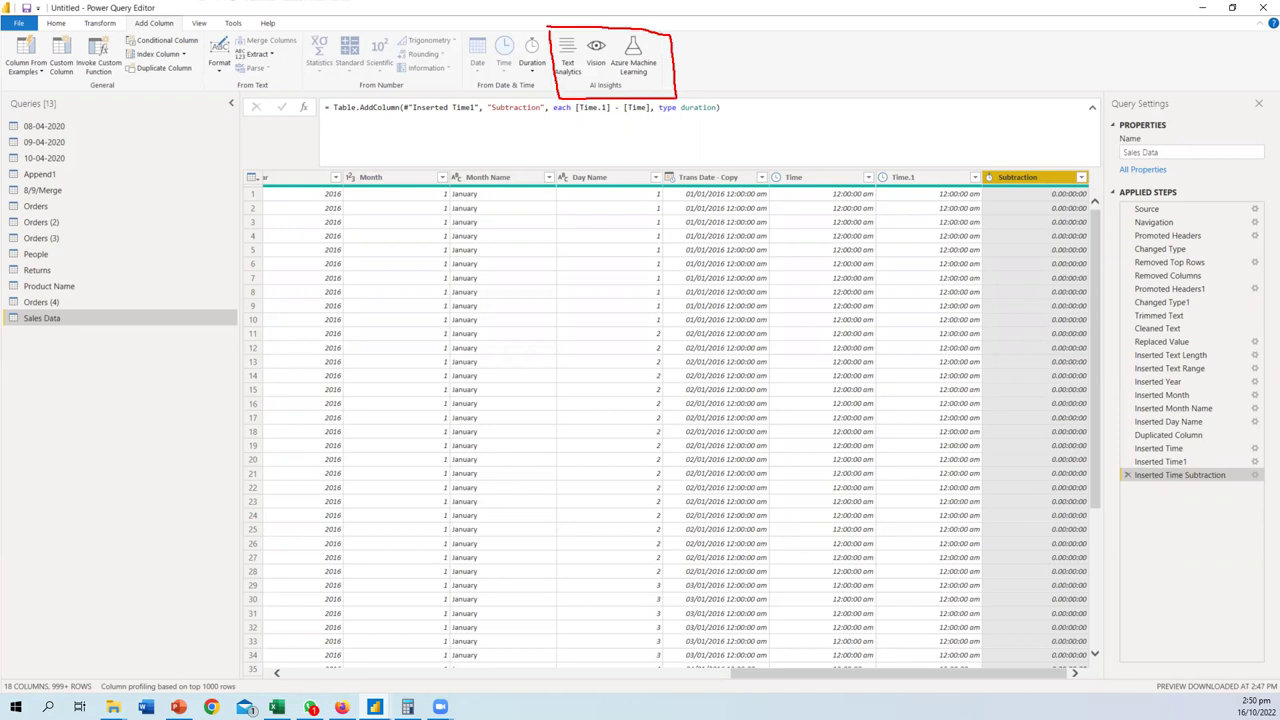
{"action": "key", "text": "Escape"}
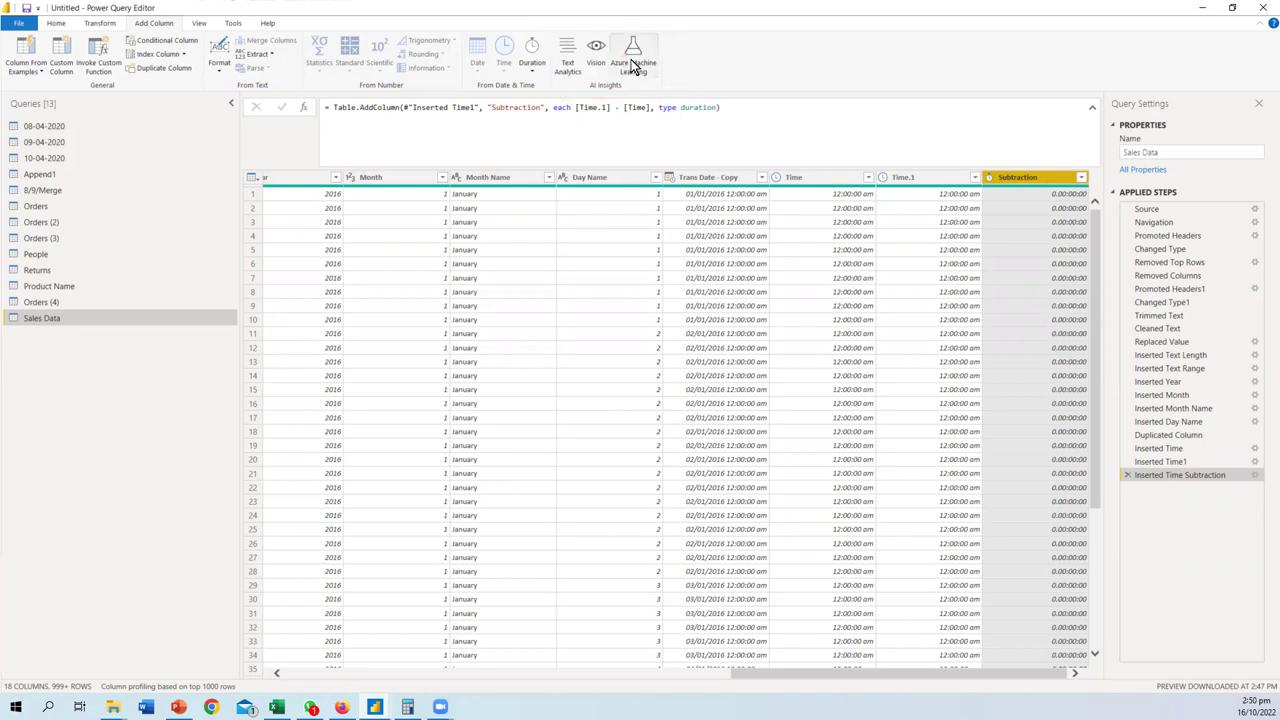
{"action": "left_click", "coordinate": [563, 68]}
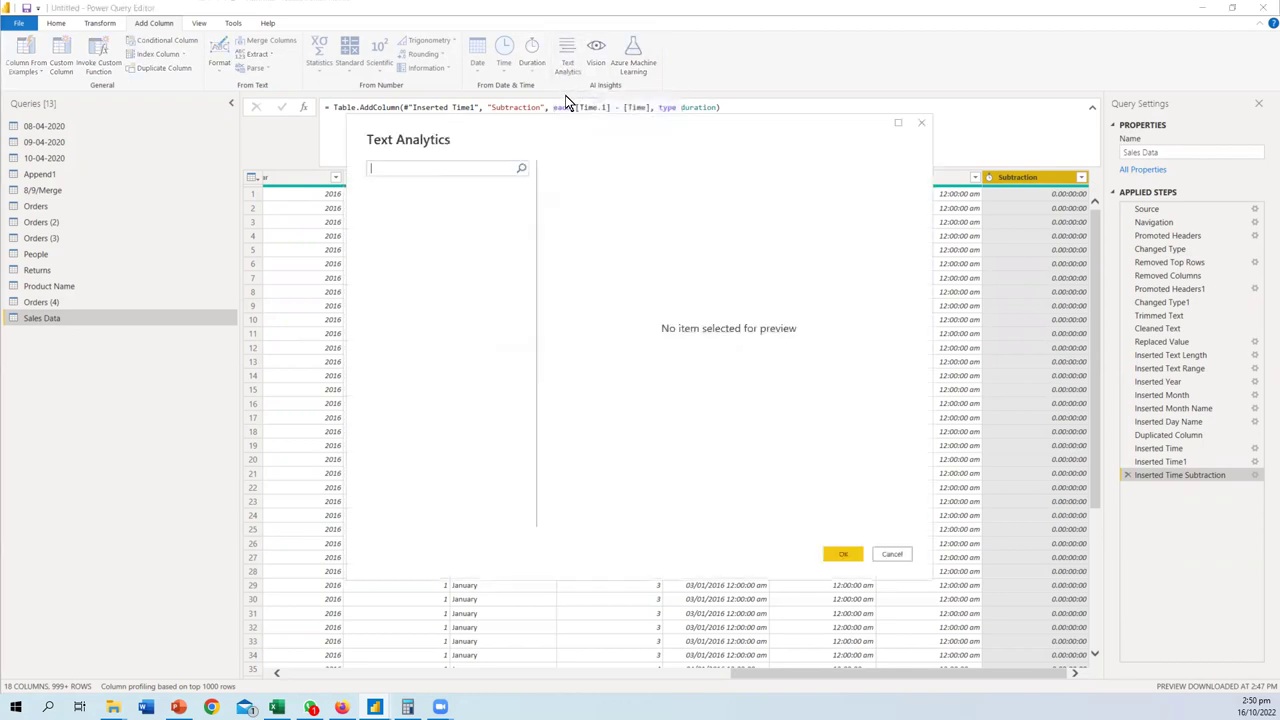
{"action": "left_click", "coordinate": [921, 123]}
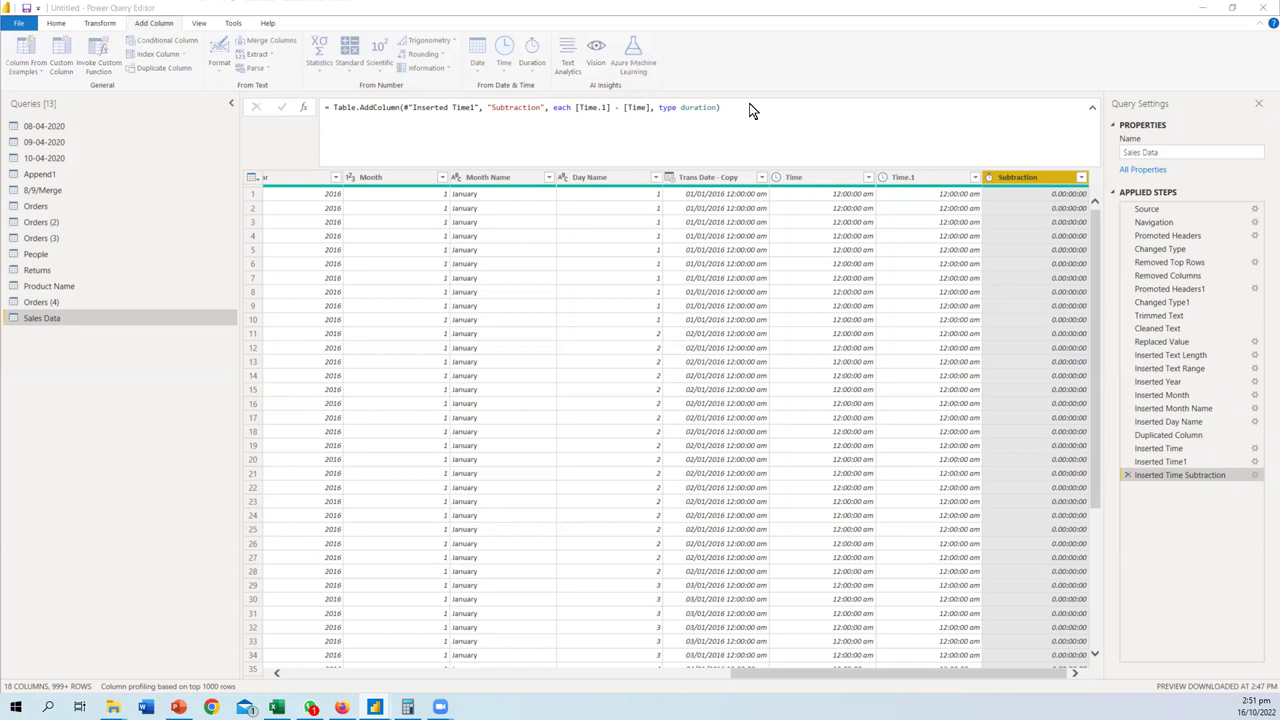
- Try Azure Machine Learning, dismiss its sign-in prompt, then open Vision AI functions
{"action": "left_click", "coordinate": [633, 60]}
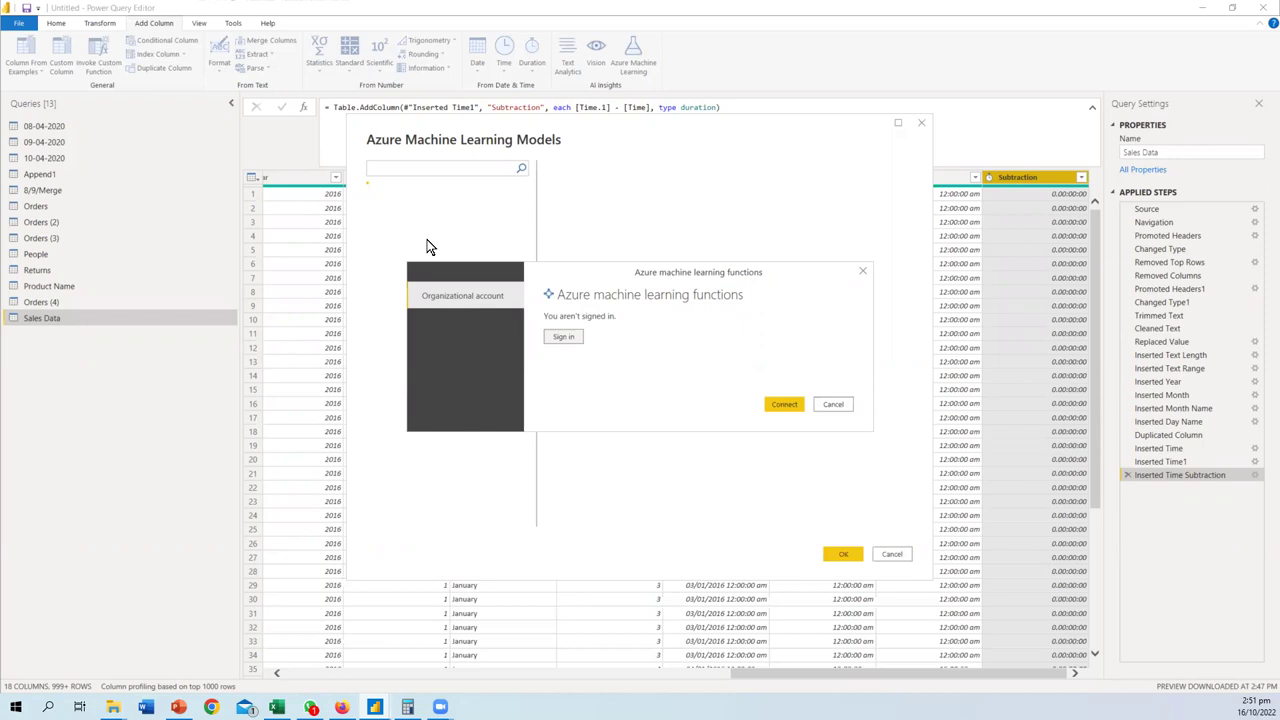
{"action": "key", "text": "Escape"}
{"action": "key", "text": "Escape"}
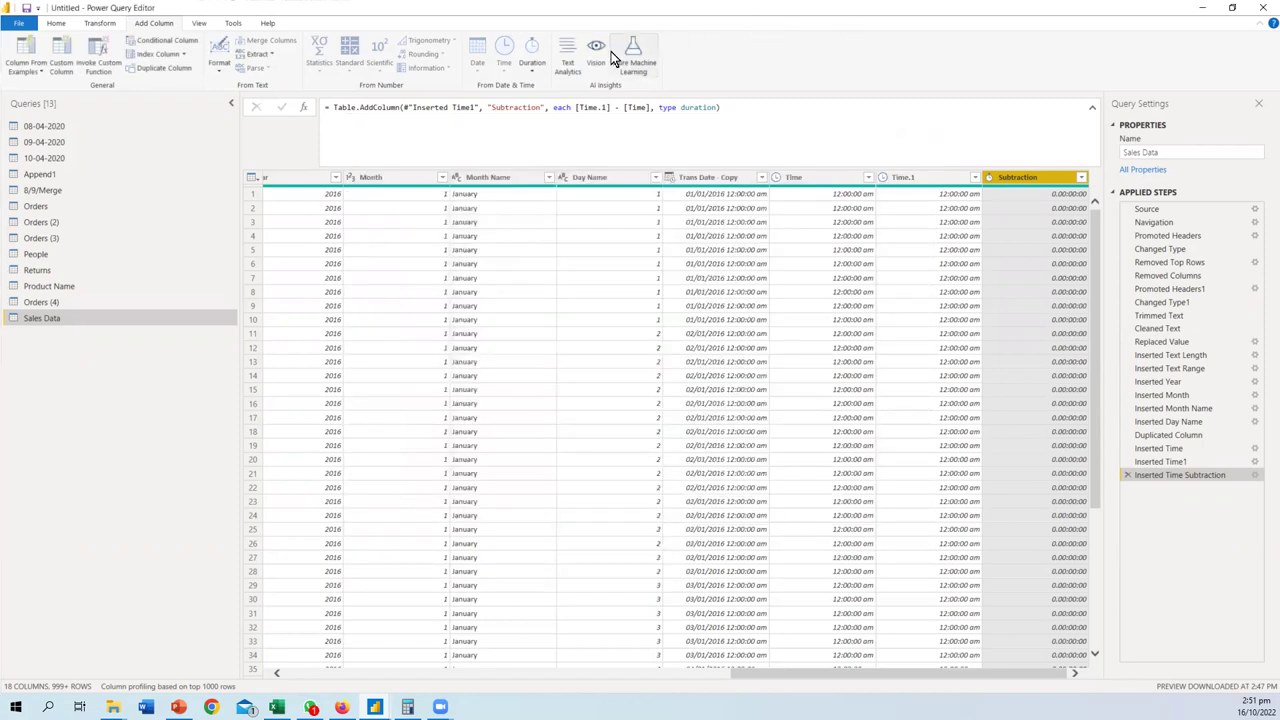
{"action": "left_click", "coordinate": [597, 55]}
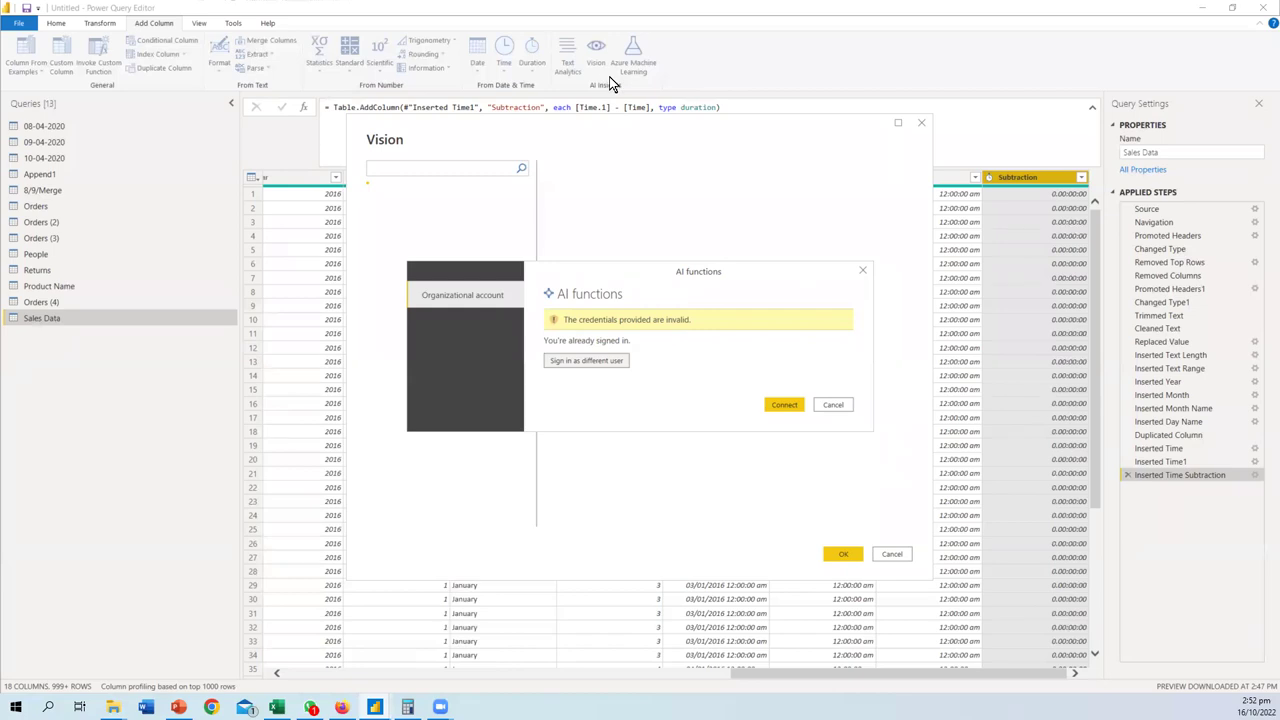
- Close Vision, open Text Analytics, dismiss its credentials prompt, and close it
{"action": "left_click", "coordinate": [862, 271]}
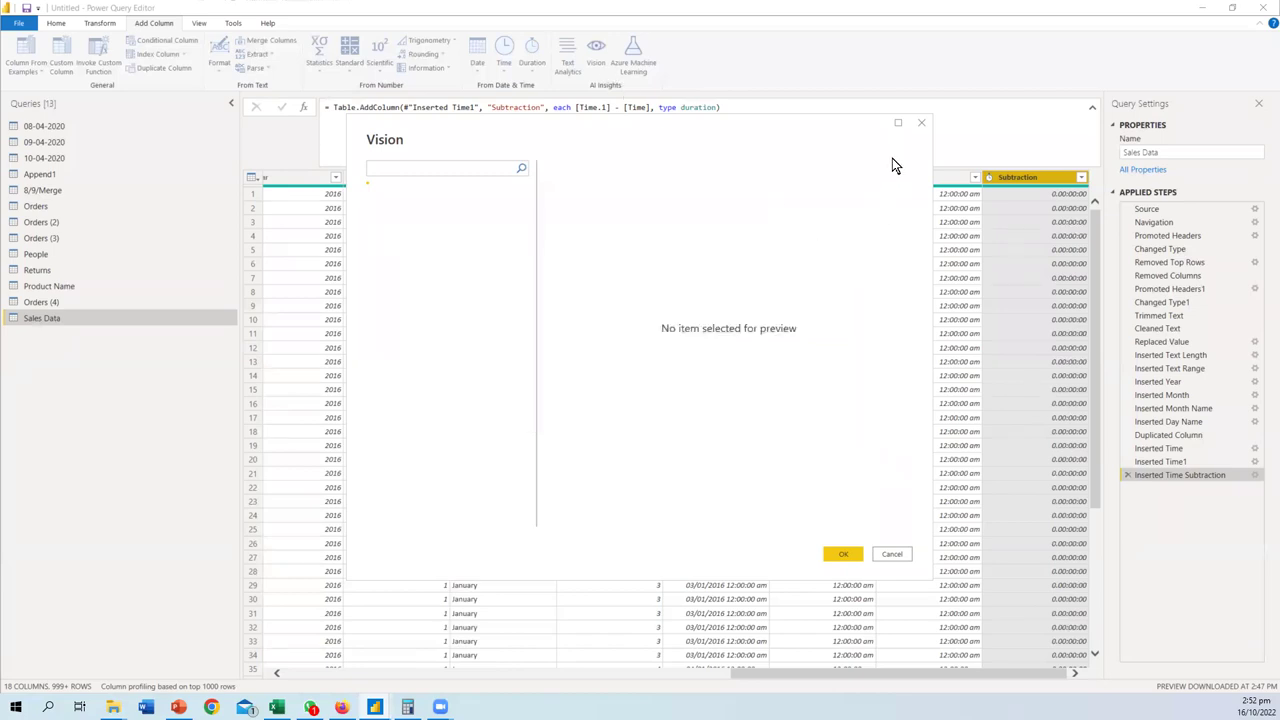
{"action": "left_click", "coordinate": [922, 125]}
{"action": "left_click", "coordinate": [567, 58]}
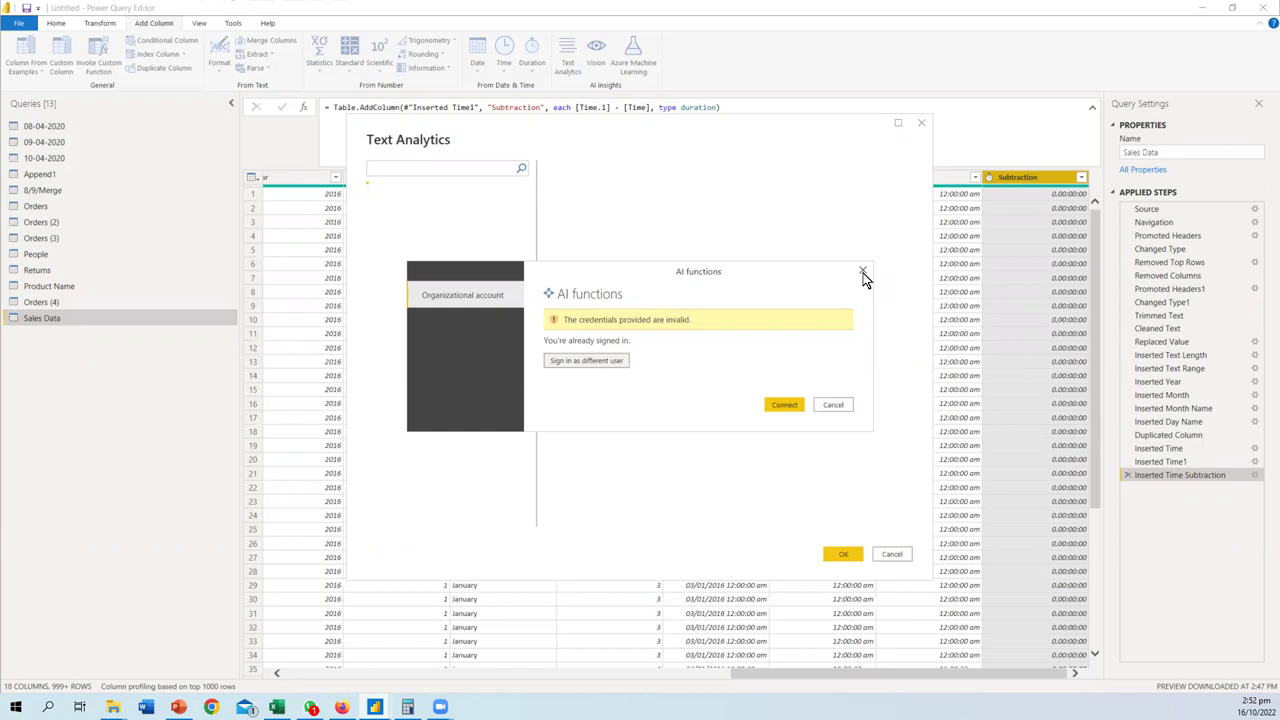
{"action": "left_click", "coordinate": [863, 273]}
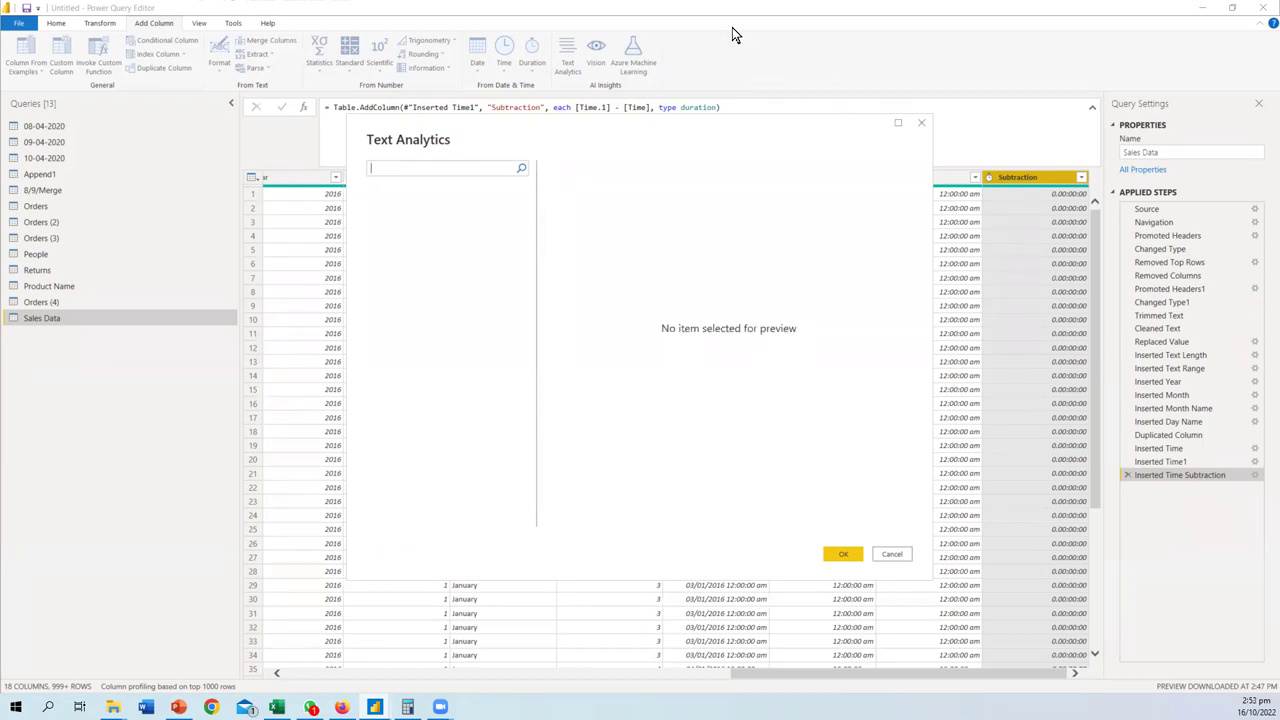
{"action": "key", "text": "Escape"}
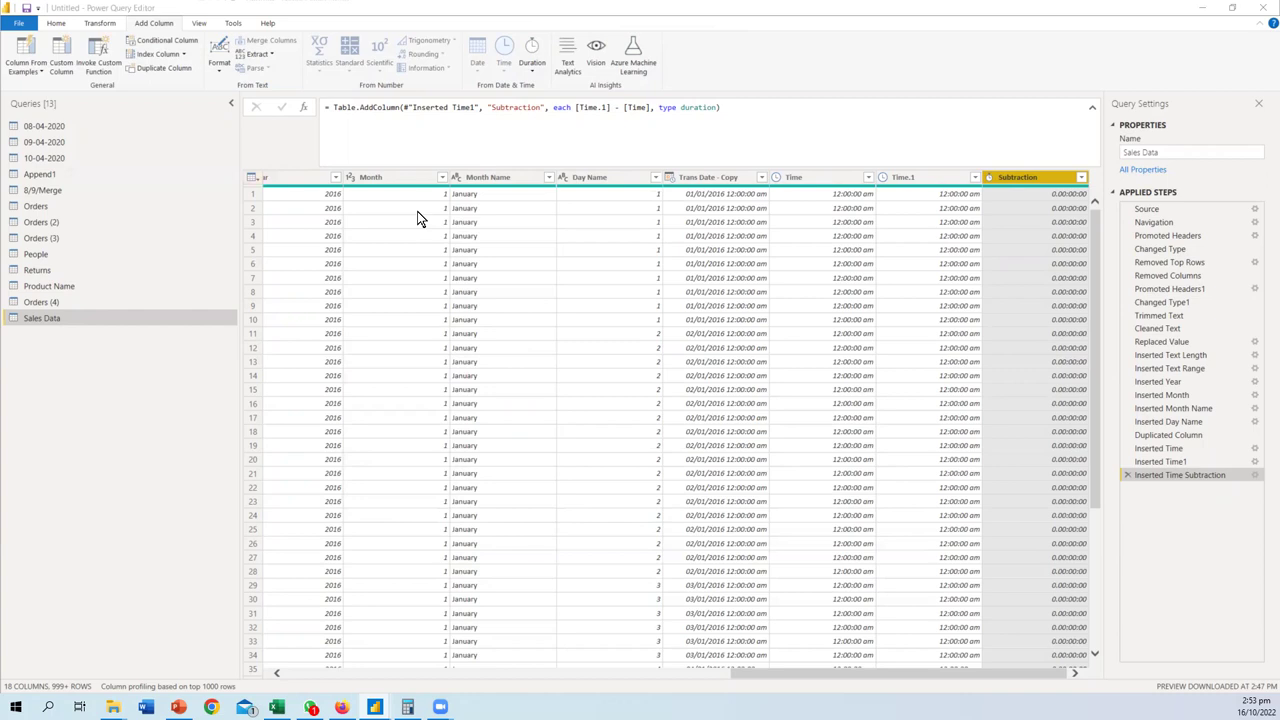
- Browse the View, Tools, Transform and Add Column ribbon tabs
{"action": "left_click", "coordinate": [199, 27]}
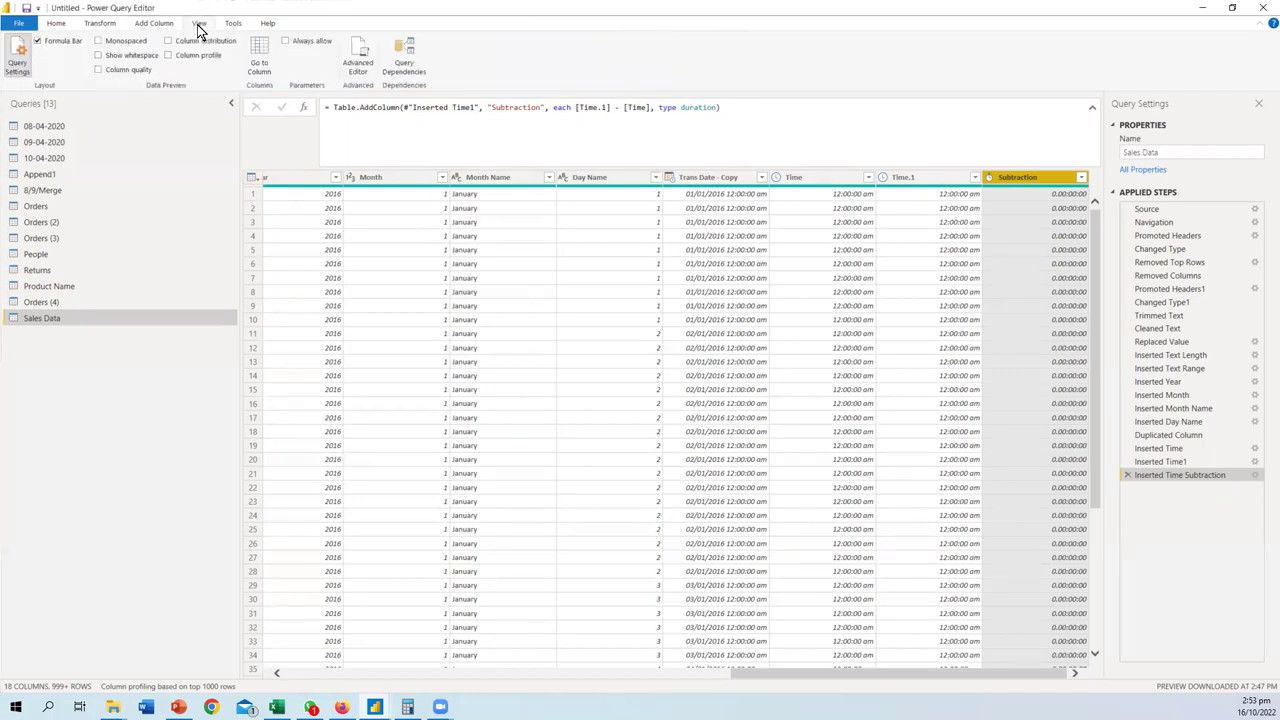
{"action": "left_click", "coordinate": [233, 25]}
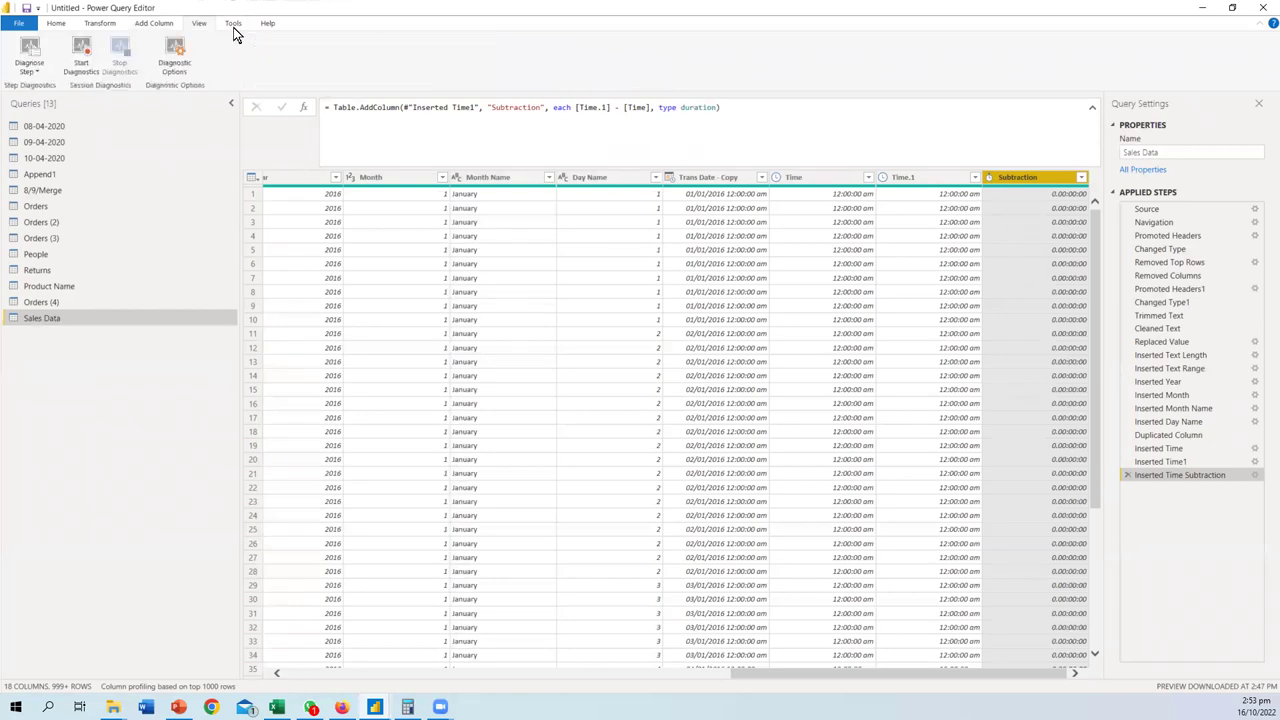
{"action": "left_click", "coordinate": [100, 24]}
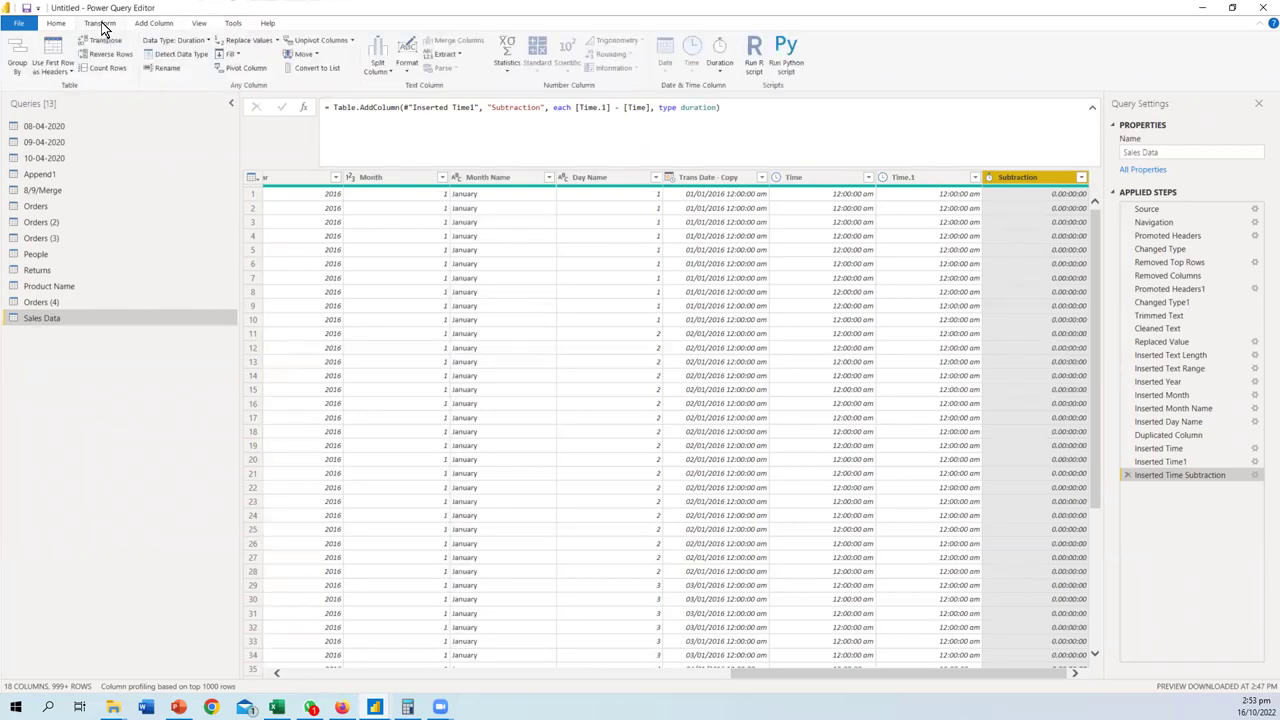
{"action": "left_click", "coordinate": [135, 25]}
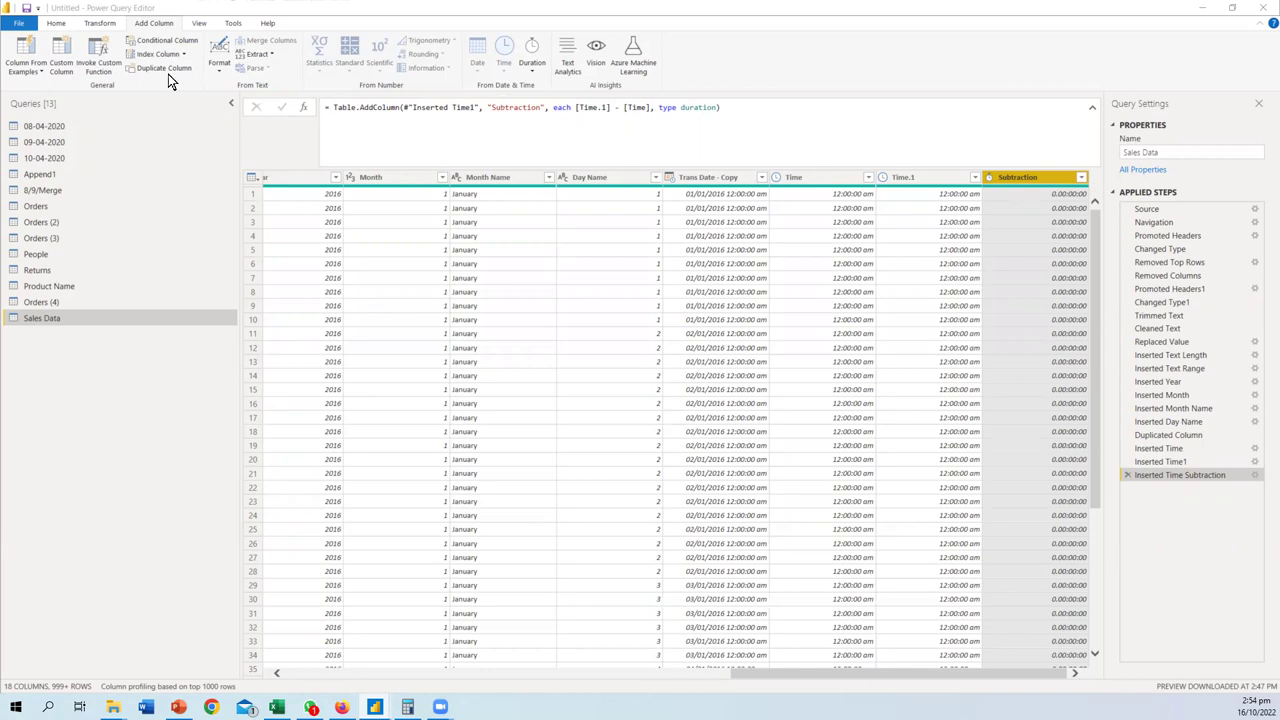
- Cycle through the ribbon tabs again, ending on the File menu
{"action": "left_click", "coordinate": [195, 26]}
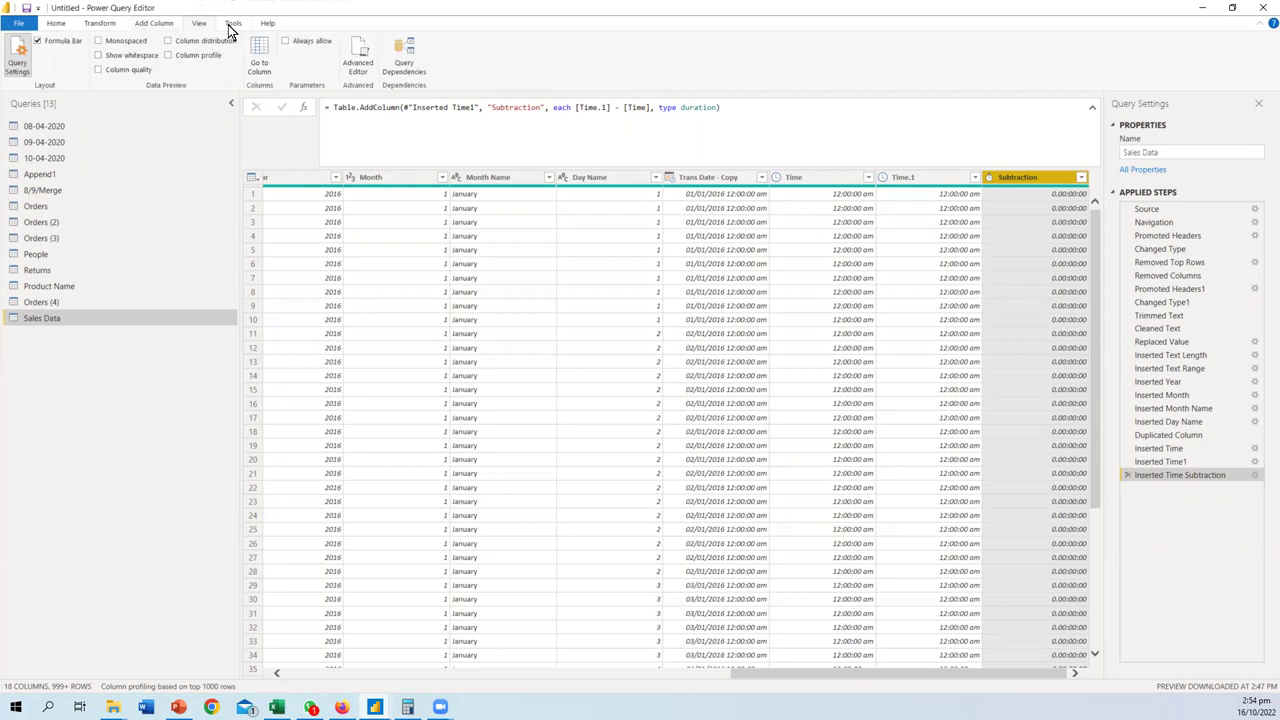
{"action": "left_click", "coordinate": [231, 27]}
{"action": "left_click", "coordinate": [264, 27]}
{"action": "left_click", "coordinate": [200, 30]}
{"action": "left_click", "coordinate": [154, 30]}
{"action": "left_click", "coordinate": [98, 28]}
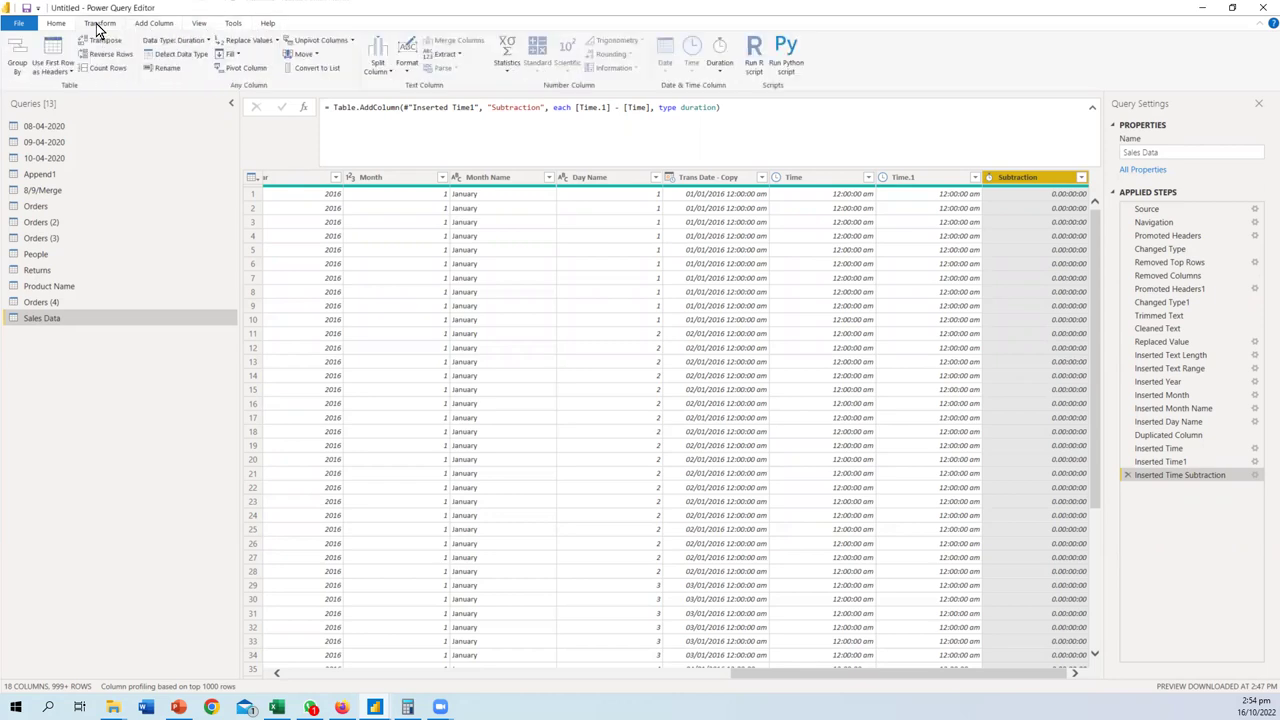
{"action": "left_click", "coordinate": [160, 26]}
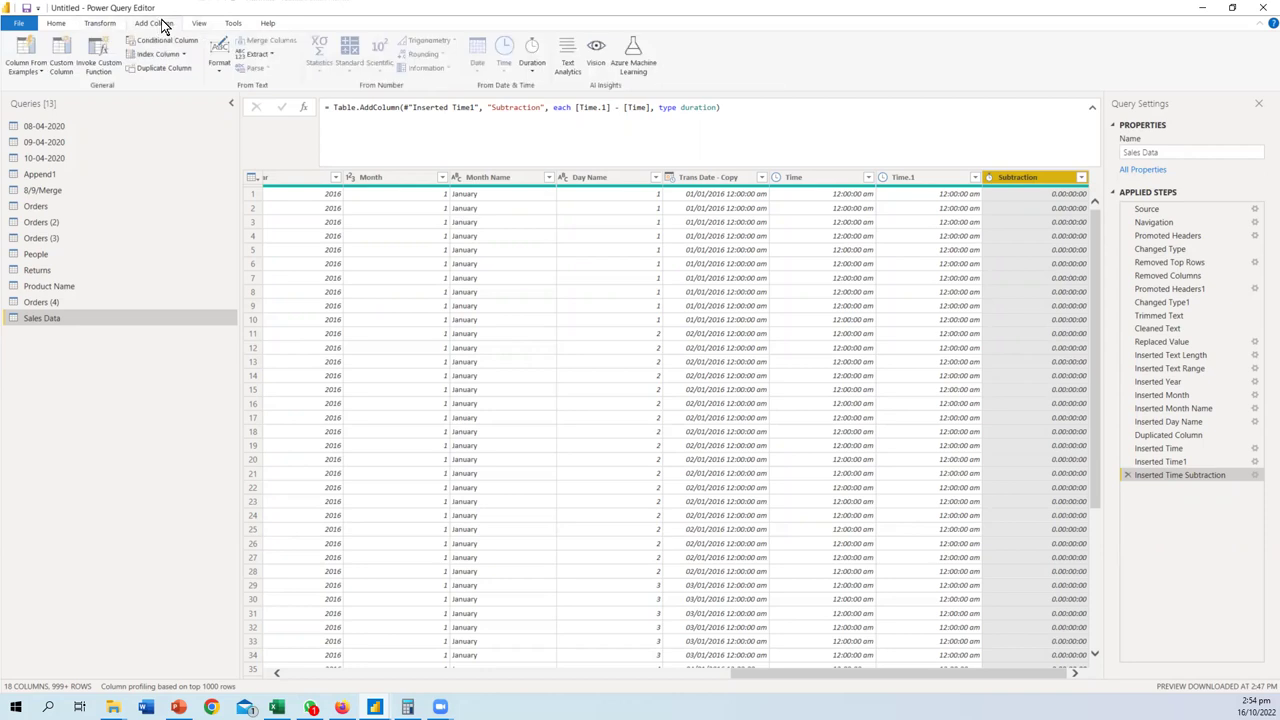
{"action": "left_click", "coordinate": [198, 25]}
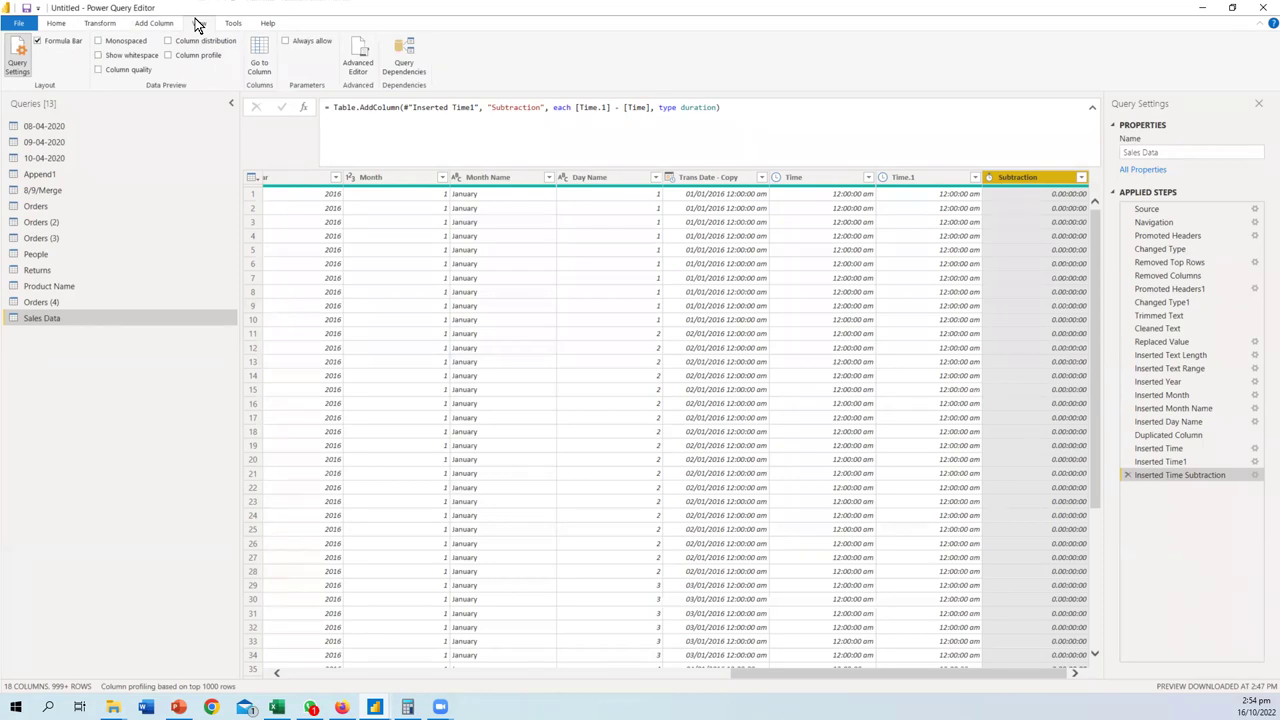
{"action": "left_click", "coordinate": [97, 26]}
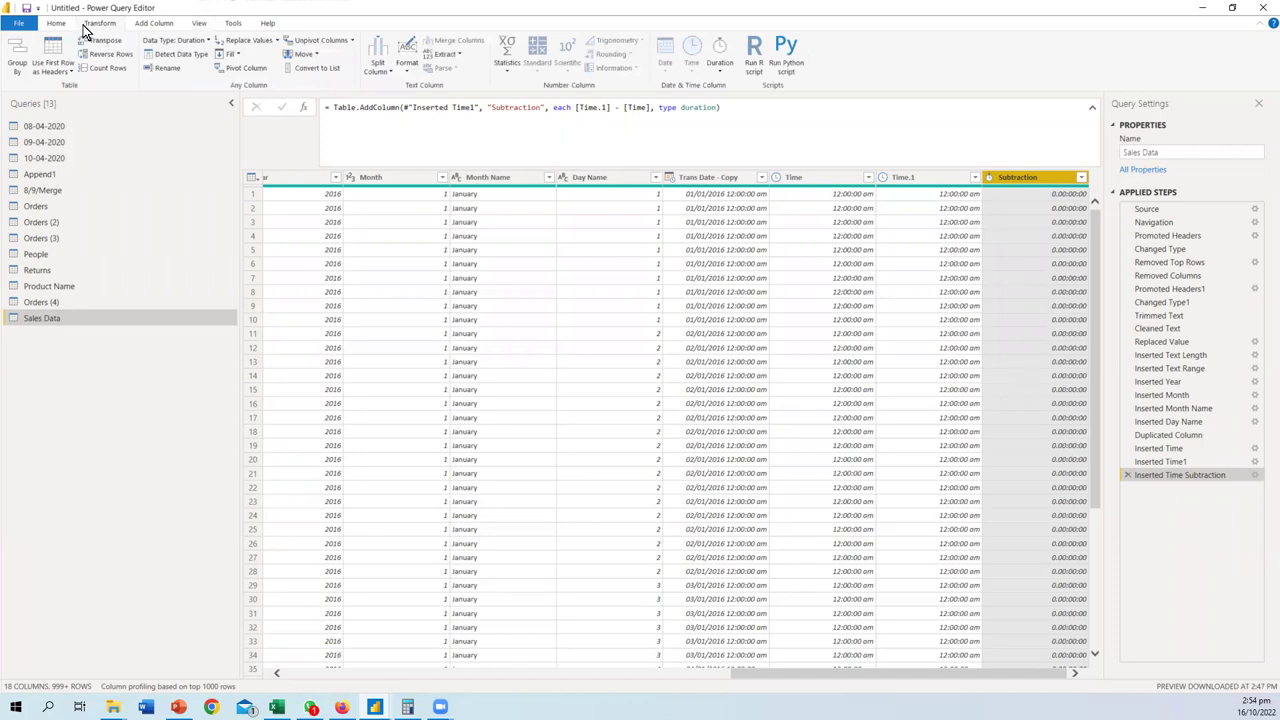
{"action": "left_click", "coordinate": [18, 22]}
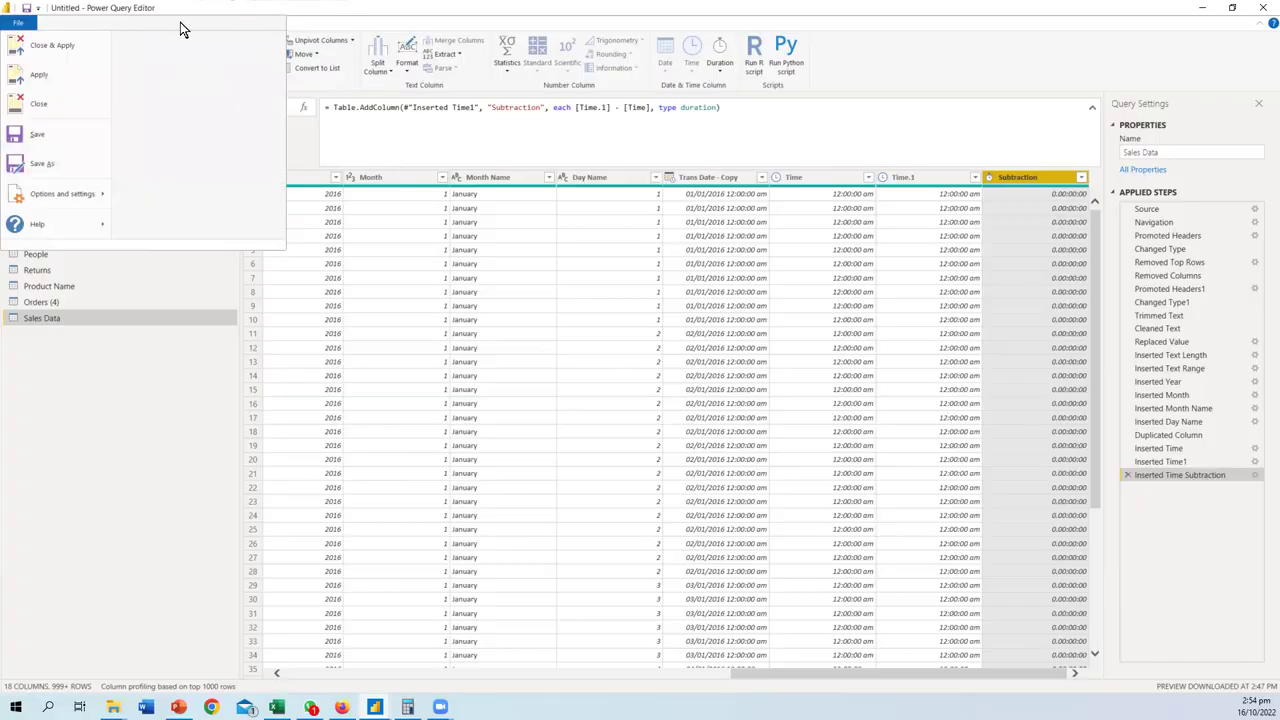
- Glance at the Excel workbook, then return to Power Query Editor and open the Product Name query
{"action": "key", "text": "alt+Tab"}
{"action": "mouse_move", "coordinate": [374, 707]}
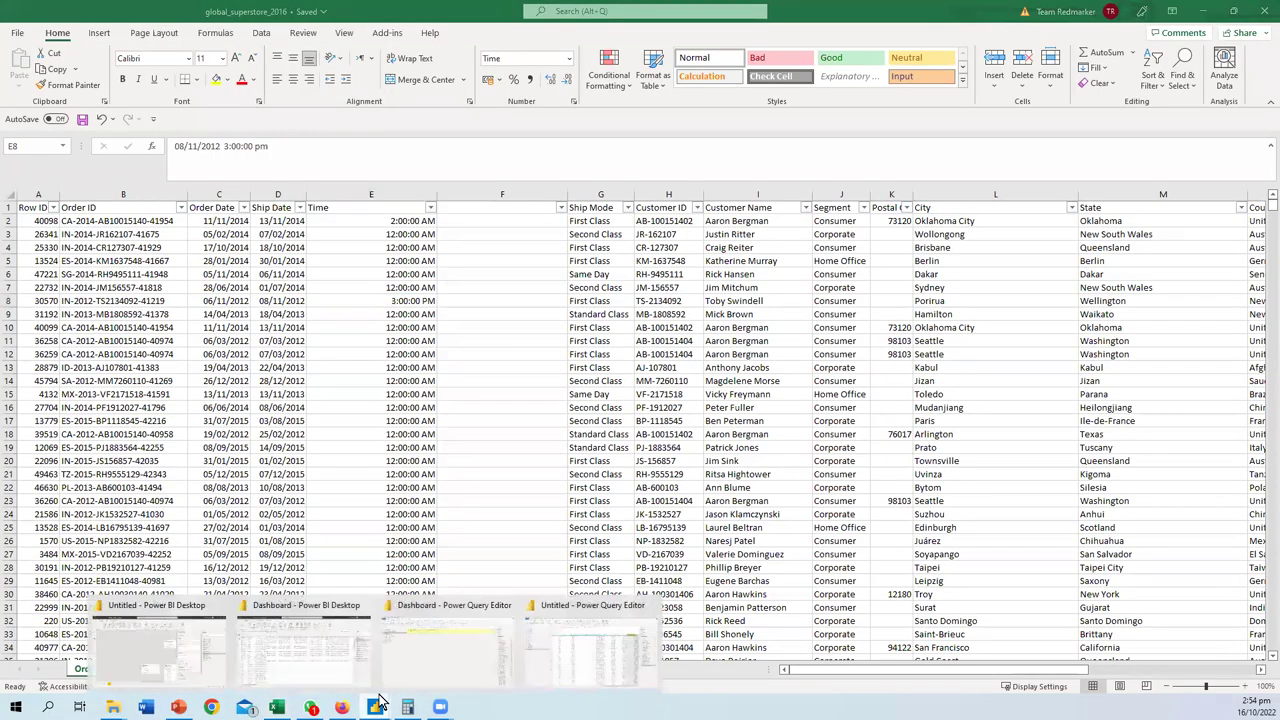
{"action": "left_click", "coordinate": [582, 662]}
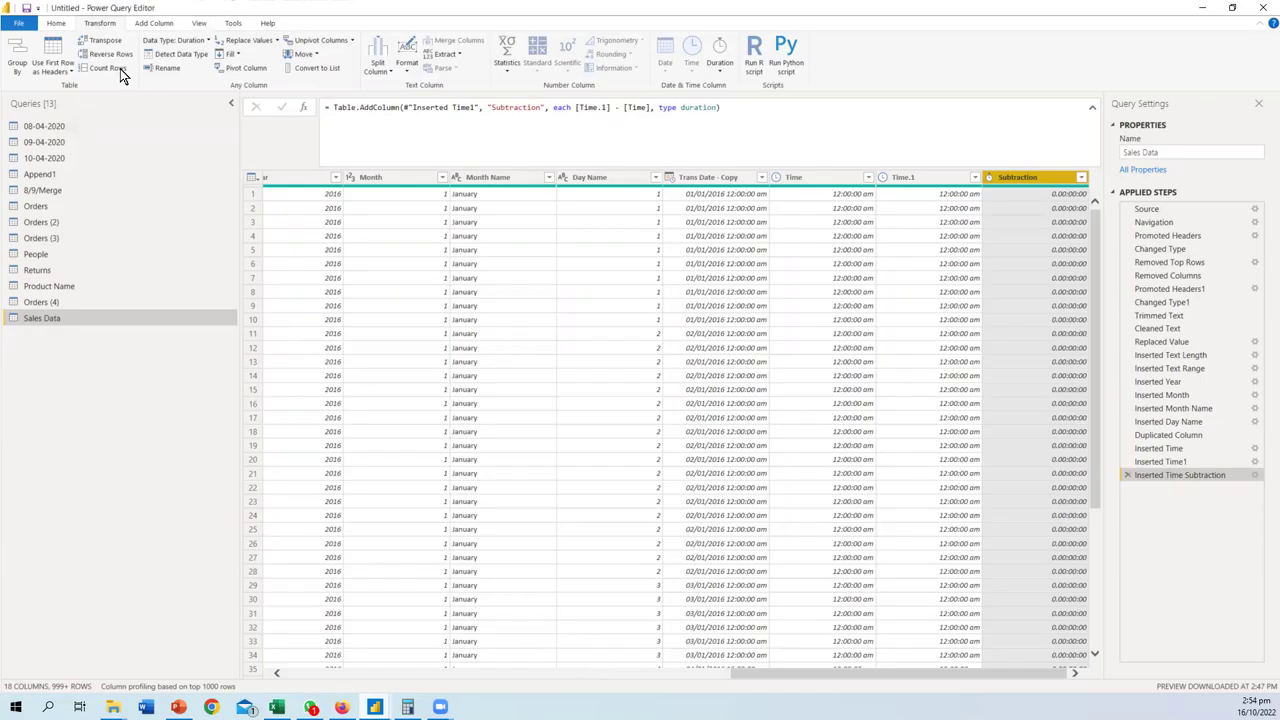
{"action": "left_click", "coordinate": [58, 26]}
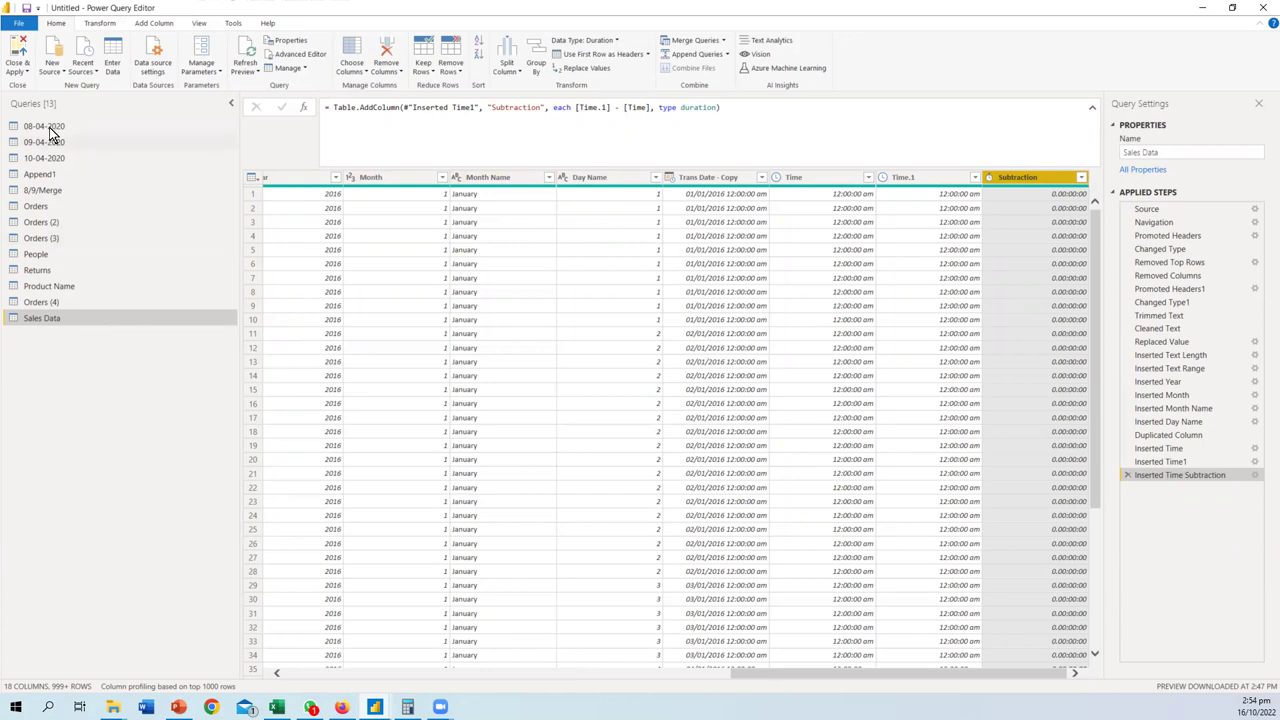
{"action": "left_click", "coordinate": [44, 288]}
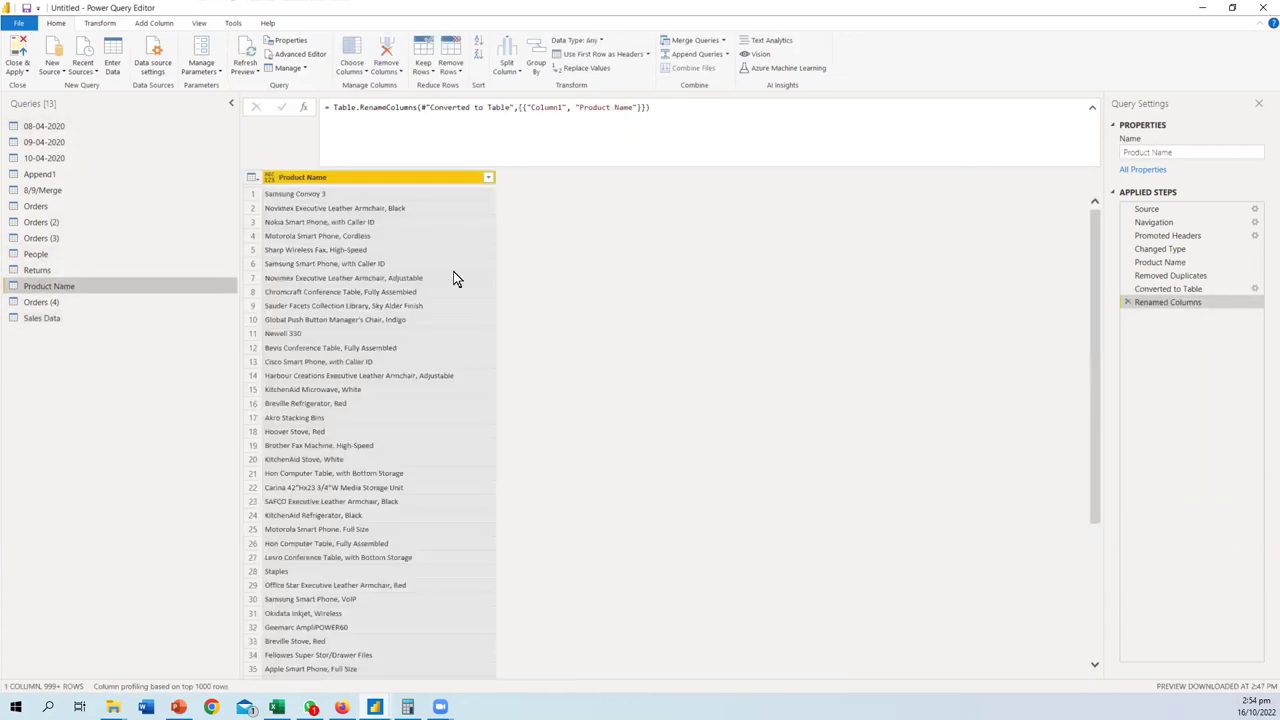
- Open the Orders (4) query and select the Row ID and Order ID columns together
{"action": "left_click", "coordinate": [38, 303]}
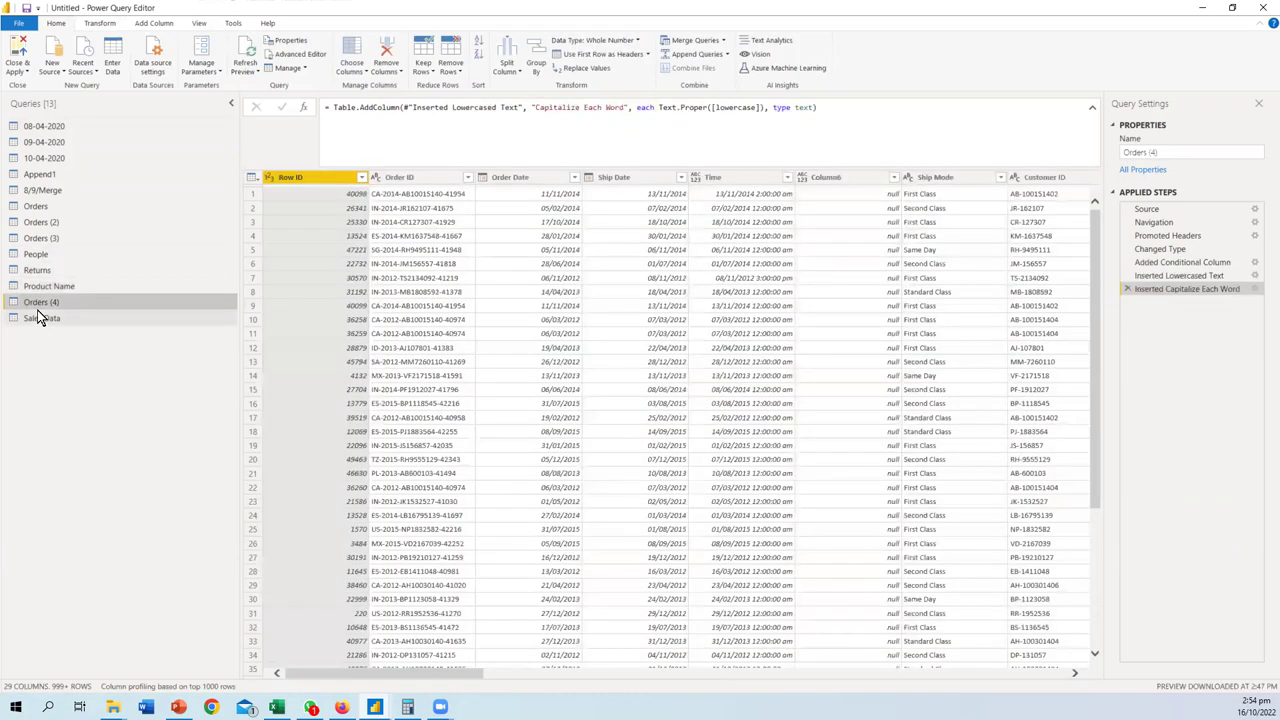
{"action": "left_click", "coordinate": [399, 178], "text": "ctrl"}
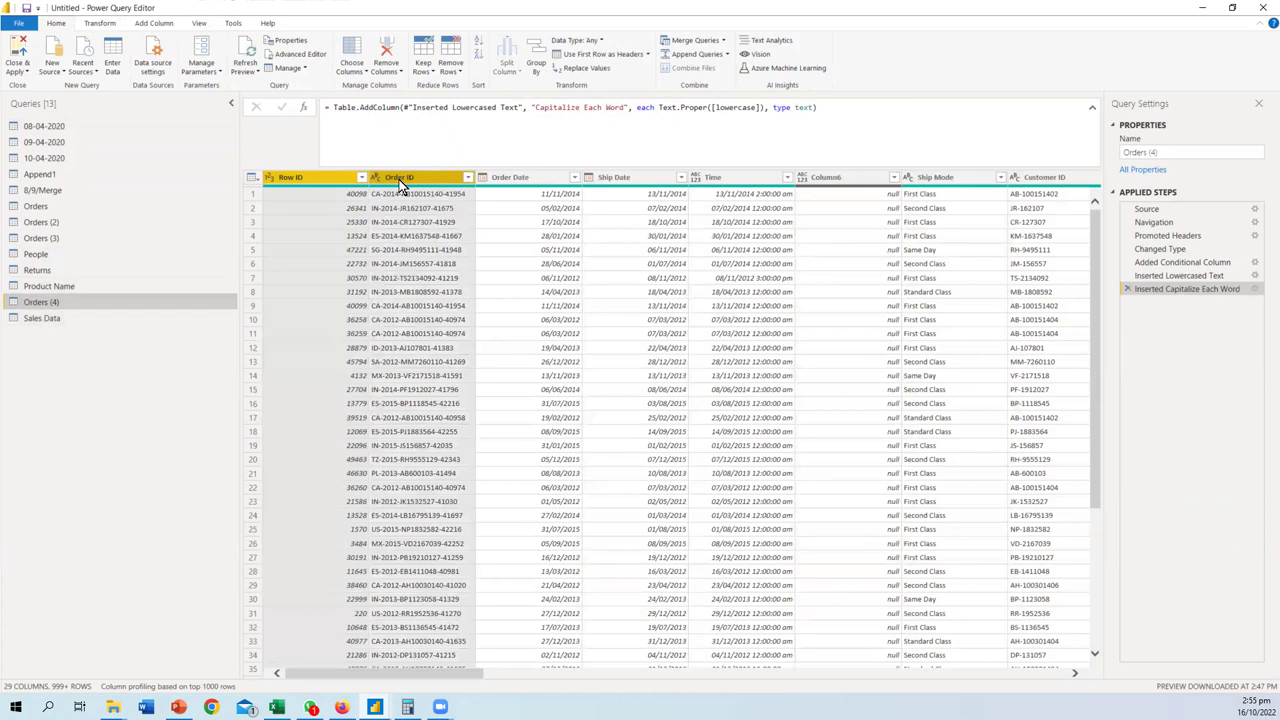
{"action": "right_click", "coordinate": [401, 186]}
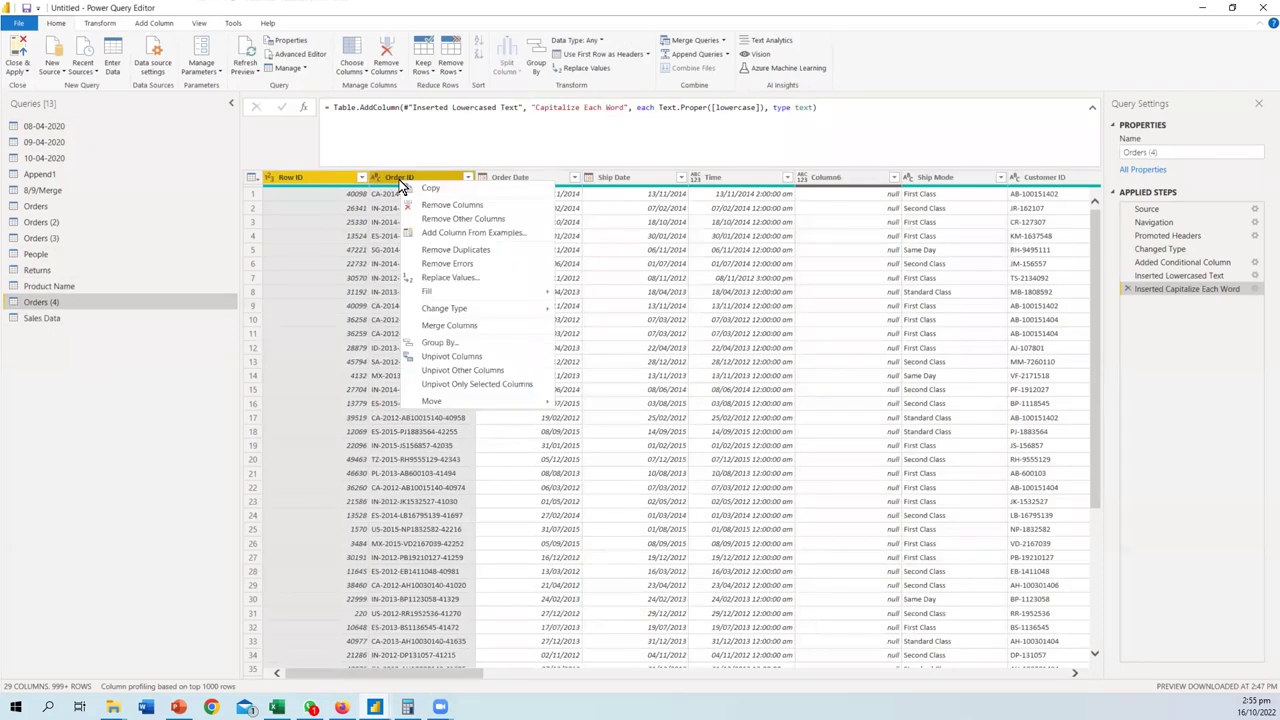
{"action": "left_click", "coordinate": [332, 177]}
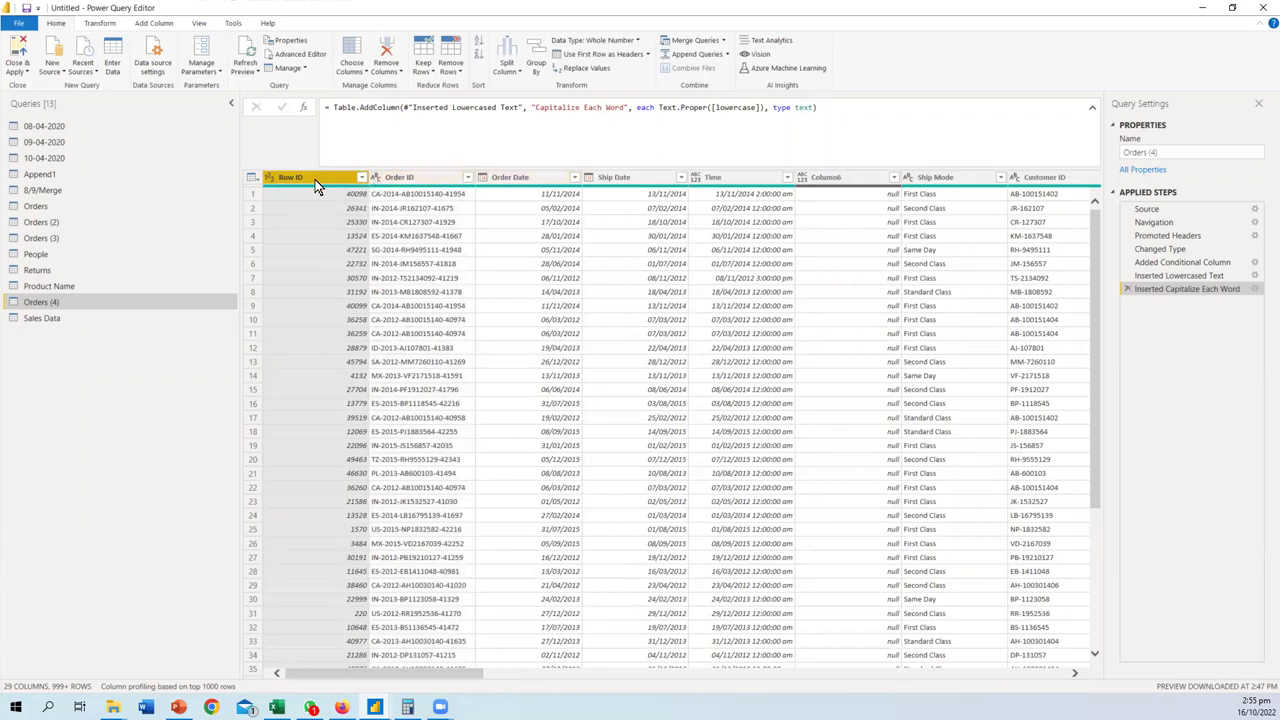
{"action": "left_click", "coordinate": [405, 180], "text": "ctrl"}
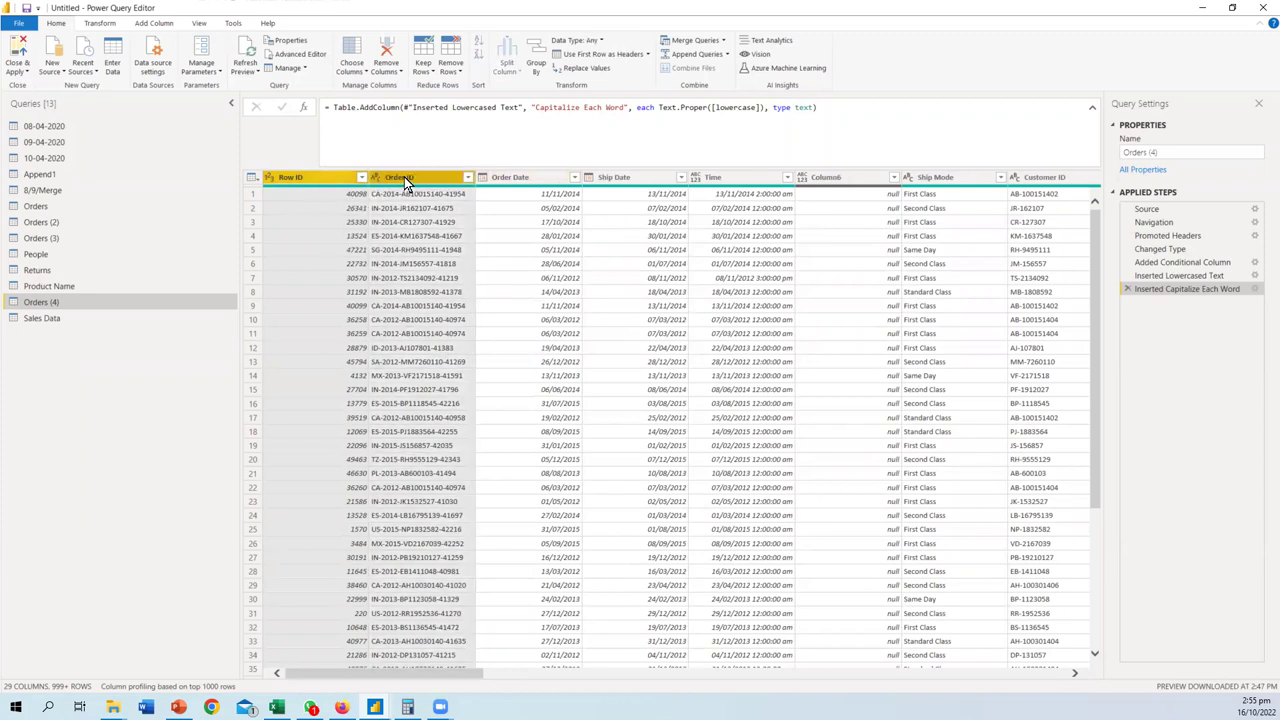
{"action": "key", "text": "ctrl"}
- Merge Row ID and Order ID into a Merged column with a custom '-' separator
{"action": "right_click", "coordinate": [404, 180]}
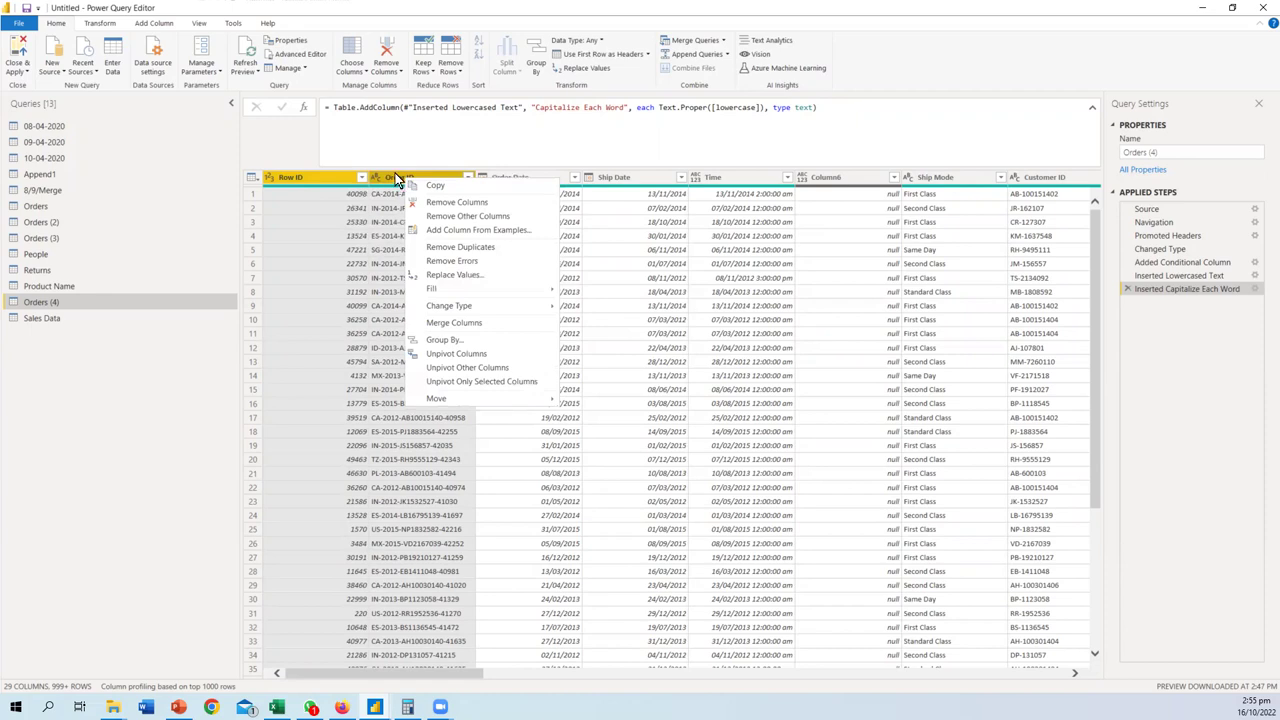
{"action": "left_click", "coordinate": [448, 322]}
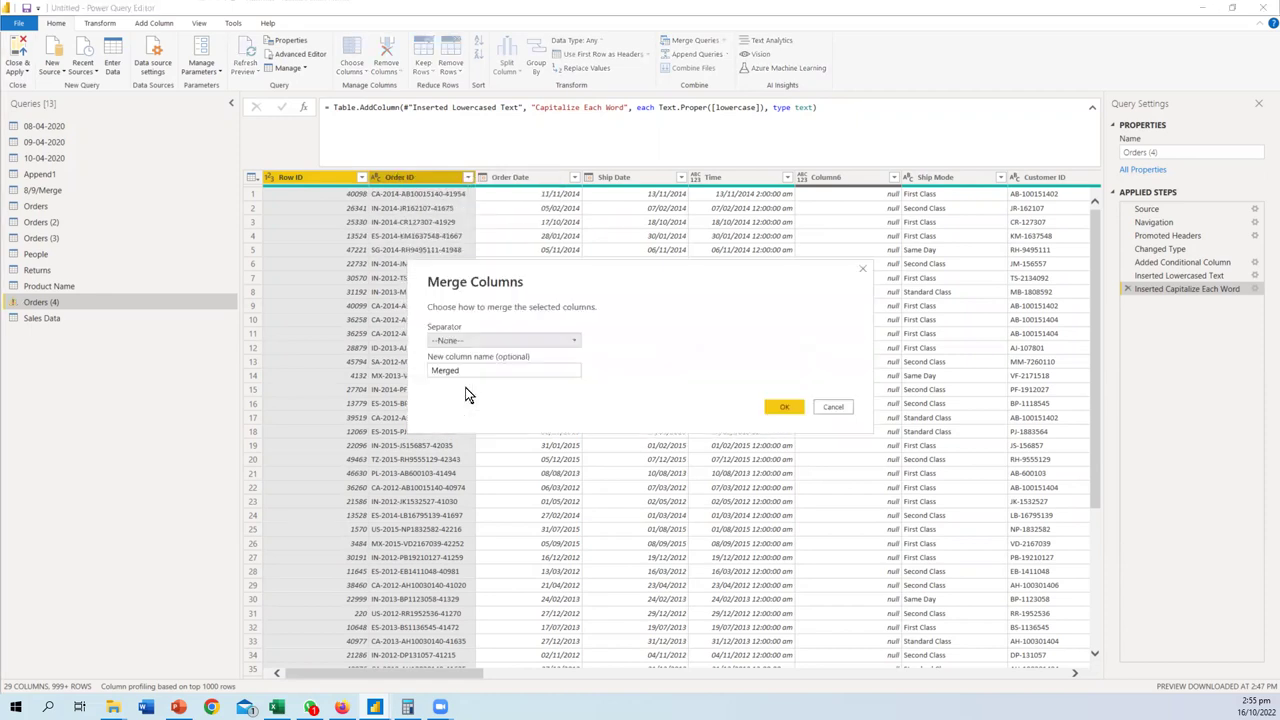
{"action": "left_click", "coordinate": [456, 341]}
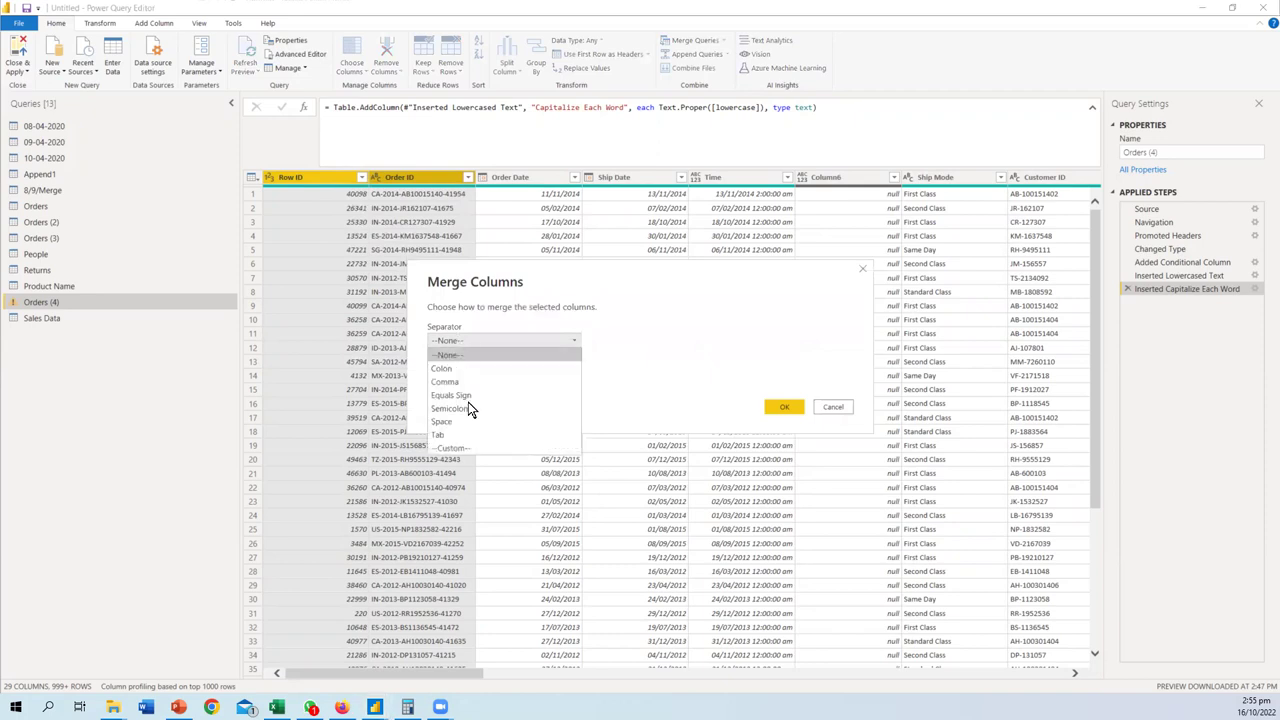
{"action": "left_click", "coordinate": [470, 447]}
{"action": "left_click", "coordinate": [455, 360]}
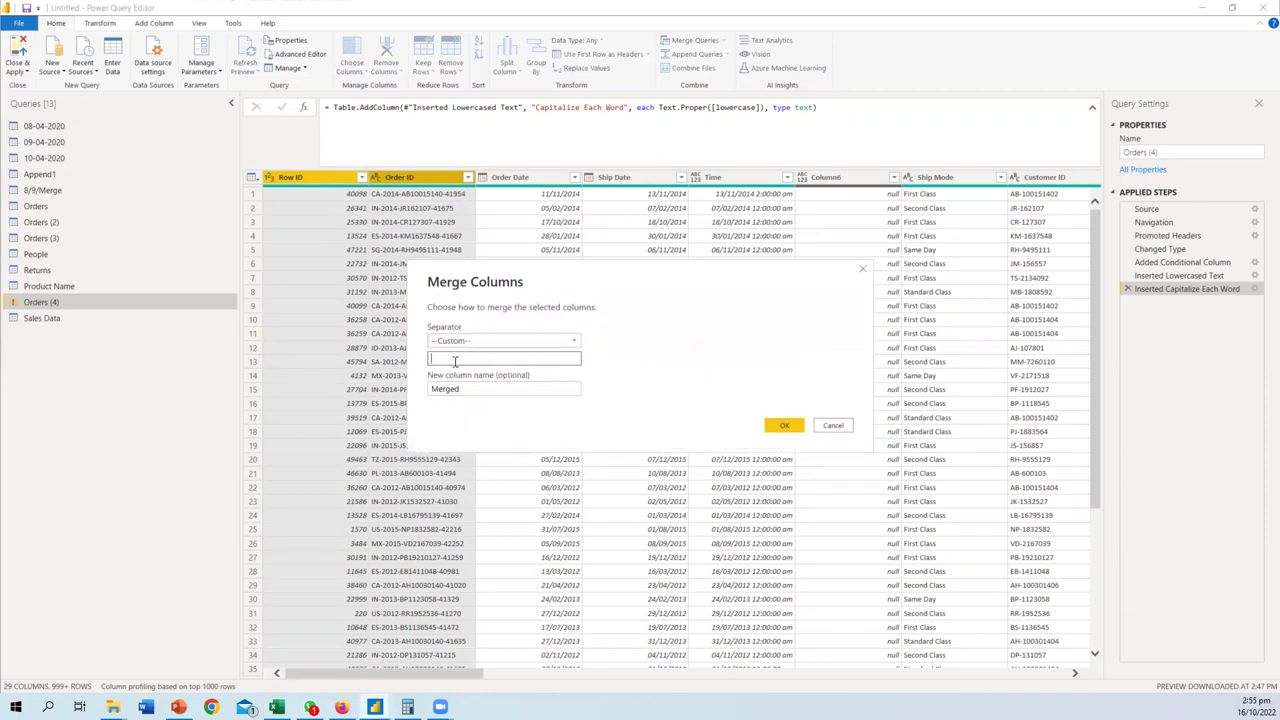
{"action": "left_click", "coordinate": [800, 425]}
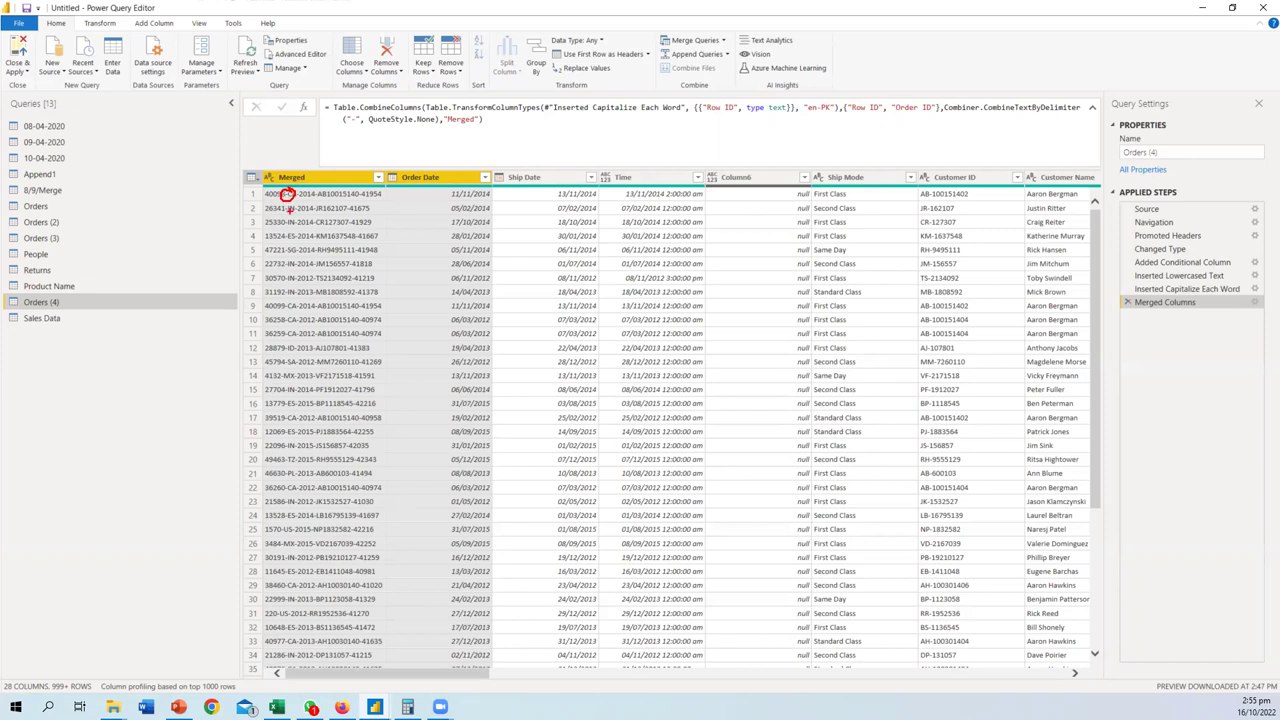
{"action": "mouse_move", "coordinate": [290, 203]}
{"action": "left_mouse_down"}
{"action": "mouse_move", "coordinate": [277, 210]}
{"action": "mouse_move", "coordinate": [288, 204]}
{"action": "mouse_move", "coordinate": [297, 221]}
{"action": "left_mouse_up"}
{"action": "key", "text": "Escape"}
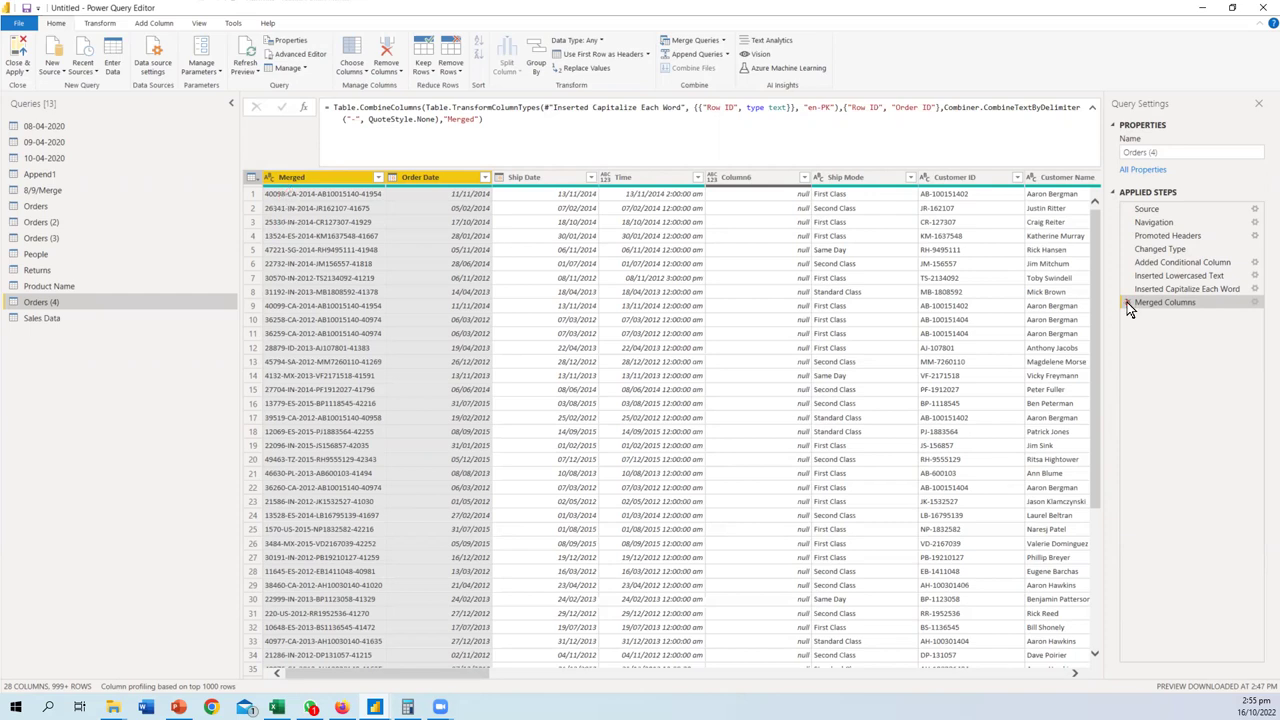
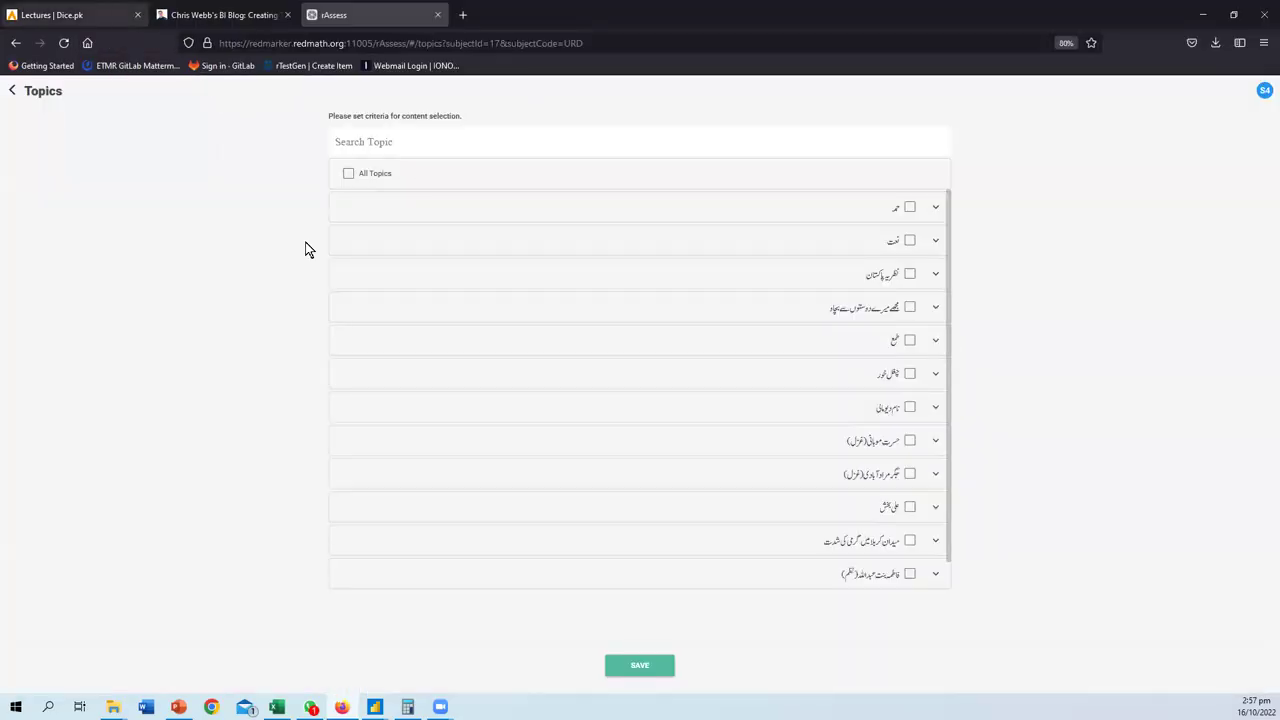
- Switch from the Power Query Editor to the browser showing the dicecamp lectures calendar
{"action": "key", "text": "ctrl+Tab"}
- Join the live session and open the Assignment_7 Power BI (Part 1) lesson under Power BI
{"action": "left_click", "coordinate": [186, 277]}
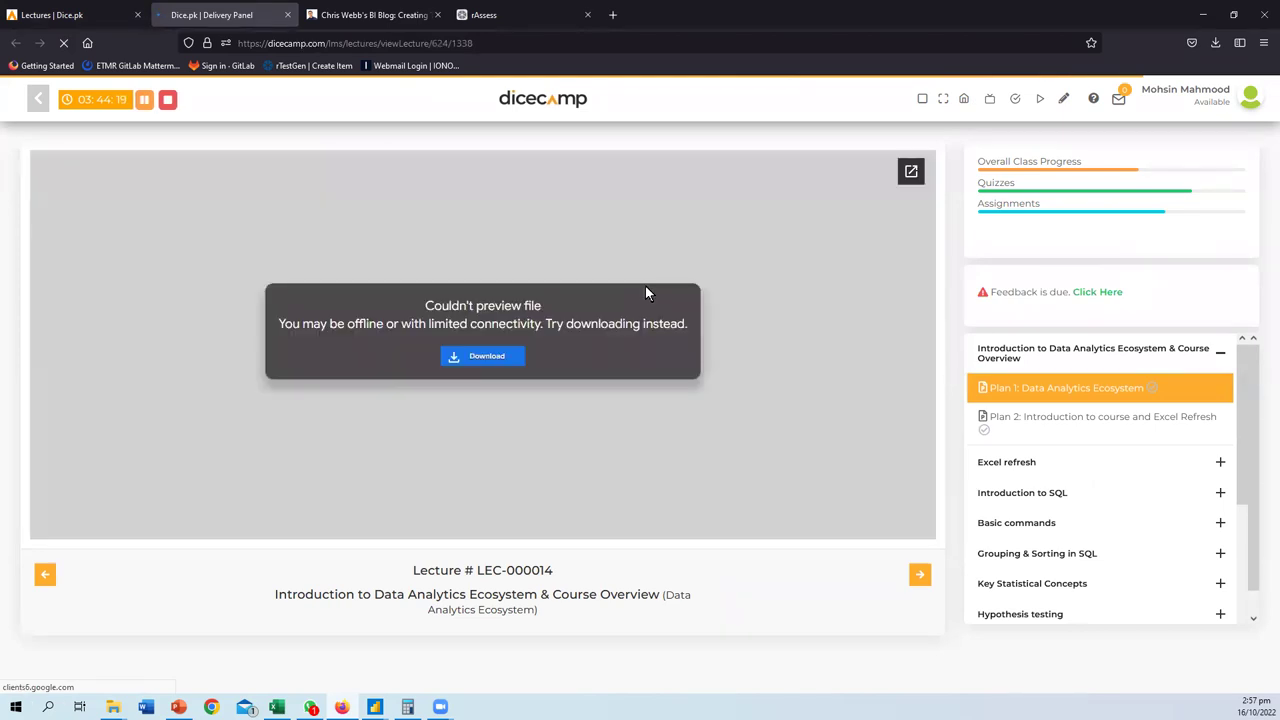
{"action": "scroll", "coordinate": [1042, 511], "scroll_direction": "down", "scroll_amount": 1}
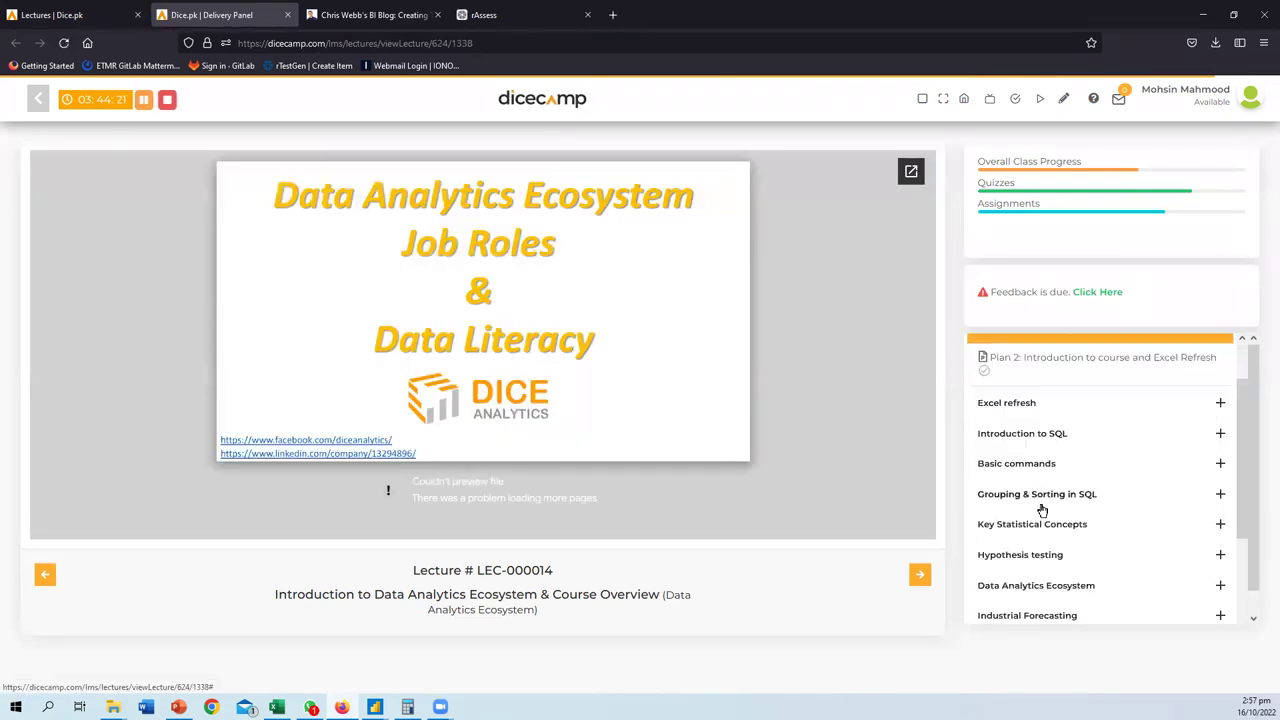
{"action": "scroll", "coordinate": [1042, 511], "scroll_direction": "down", "scroll_amount": 3}
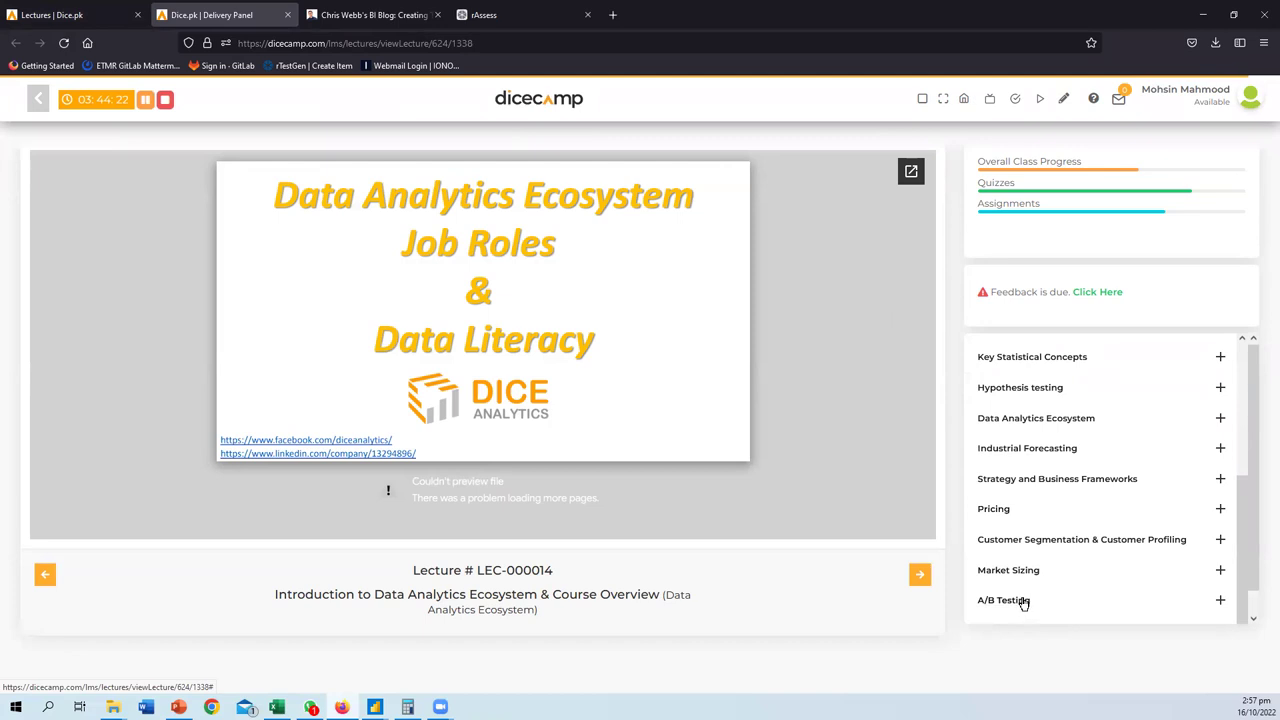
{"action": "scroll", "coordinate": [1023, 570], "scroll_direction": "down", "scroll_amount": 1}
{"action": "left_click", "coordinate": [1163, 607]}
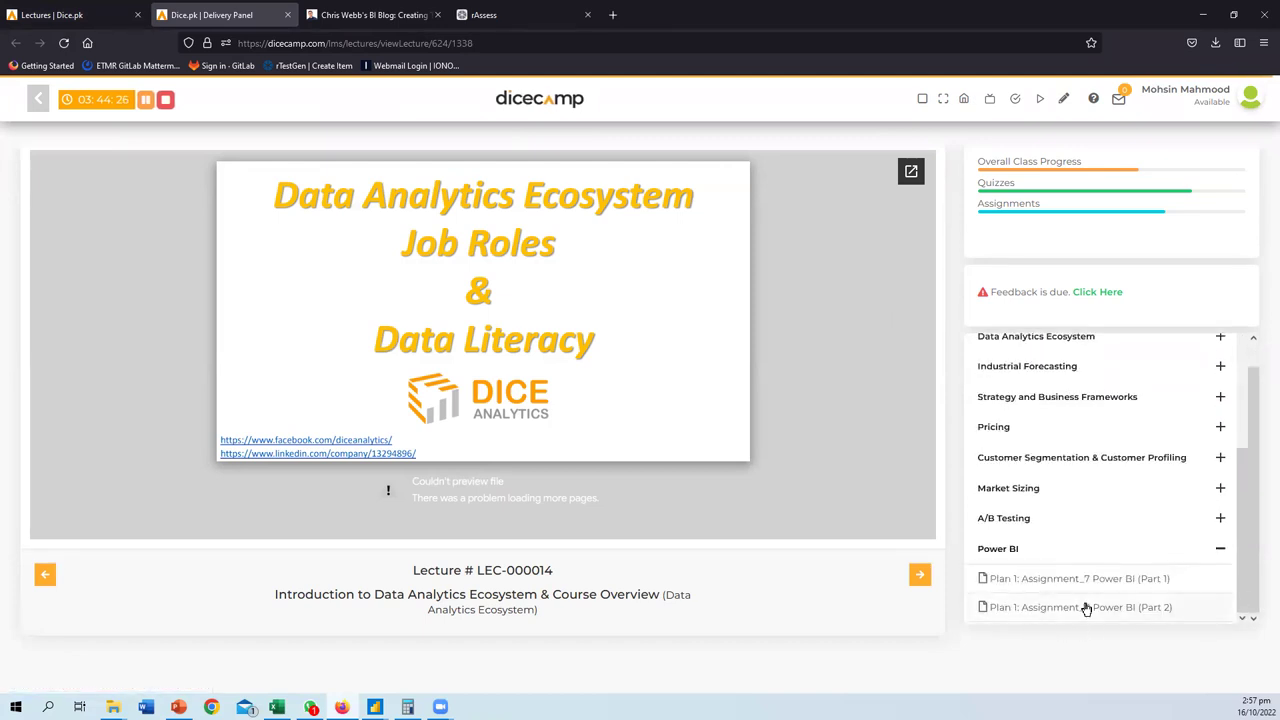
{"action": "left_click", "coordinate": [1066, 580]}
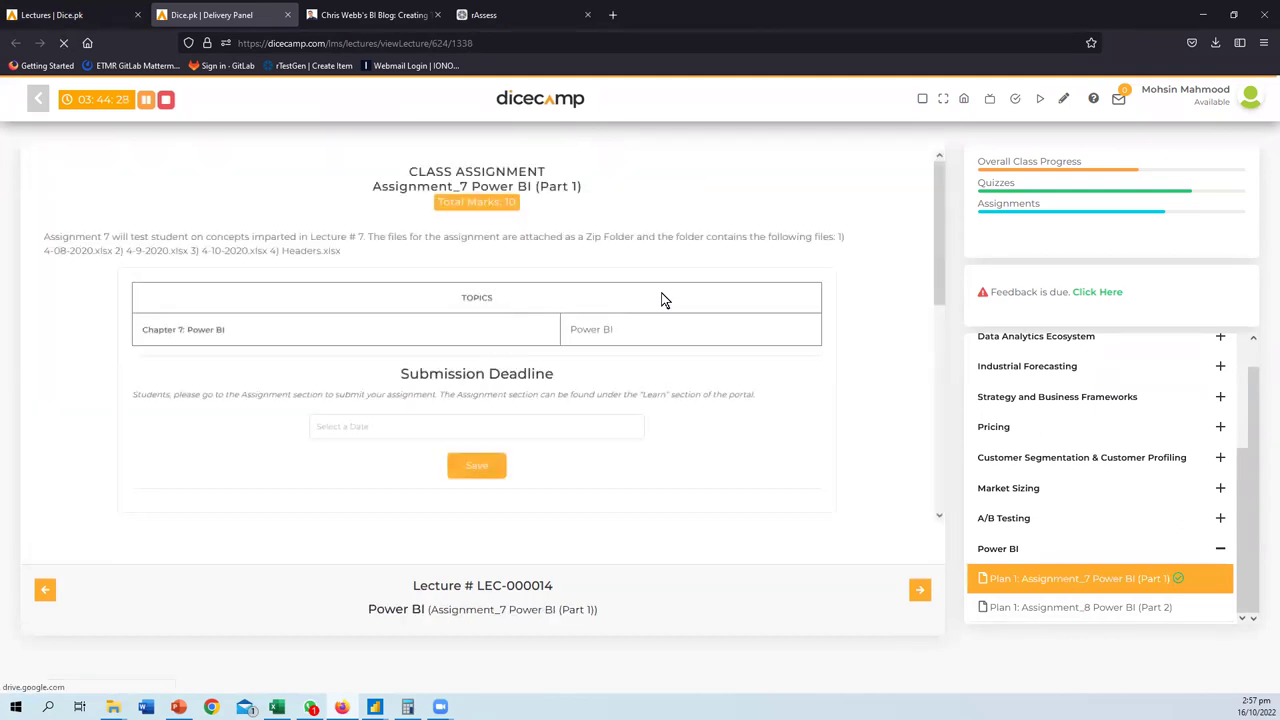
- Open the Assignment_1 folder and copy the assignment questions file name
{"action": "scroll", "coordinate": [555, 350], "scroll_direction": "down", "scroll_amount": 3}
{"action": "scroll", "coordinate": [549, 344], "scroll_direction": "down", "scroll_amount": 2}
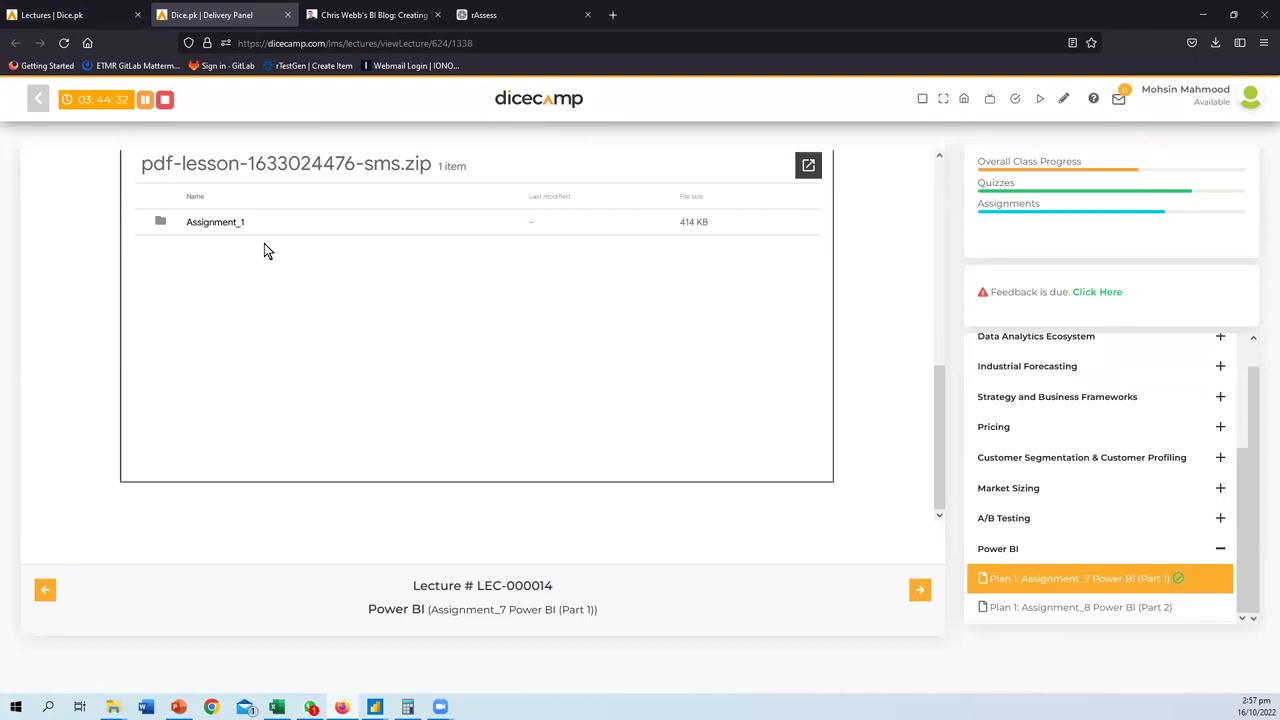
{"action": "left_click", "coordinate": [218, 228]}
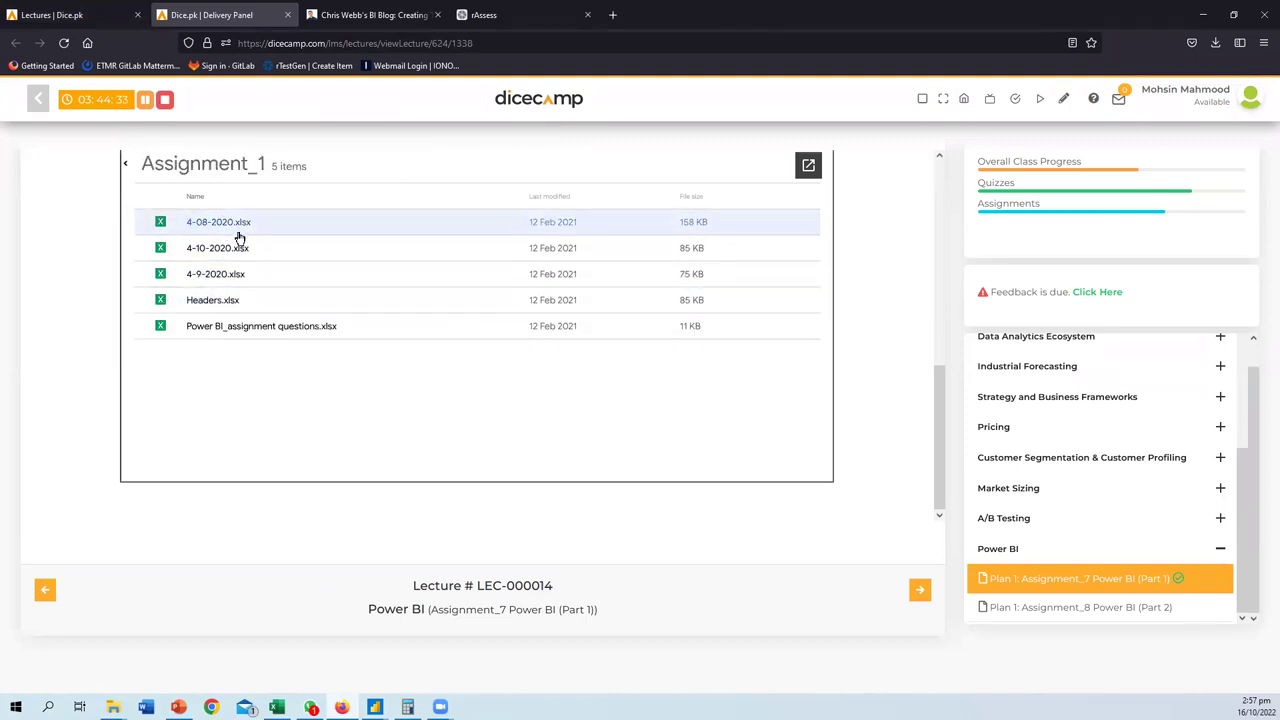
{"action": "scroll", "coordinate": [246, 354], "scroll_direction": "up", "scroll_amount": 2}
{"action": "scroll", "coordinate": [246, 354], "scroll_direction": "up", "scroll_amount": 4}
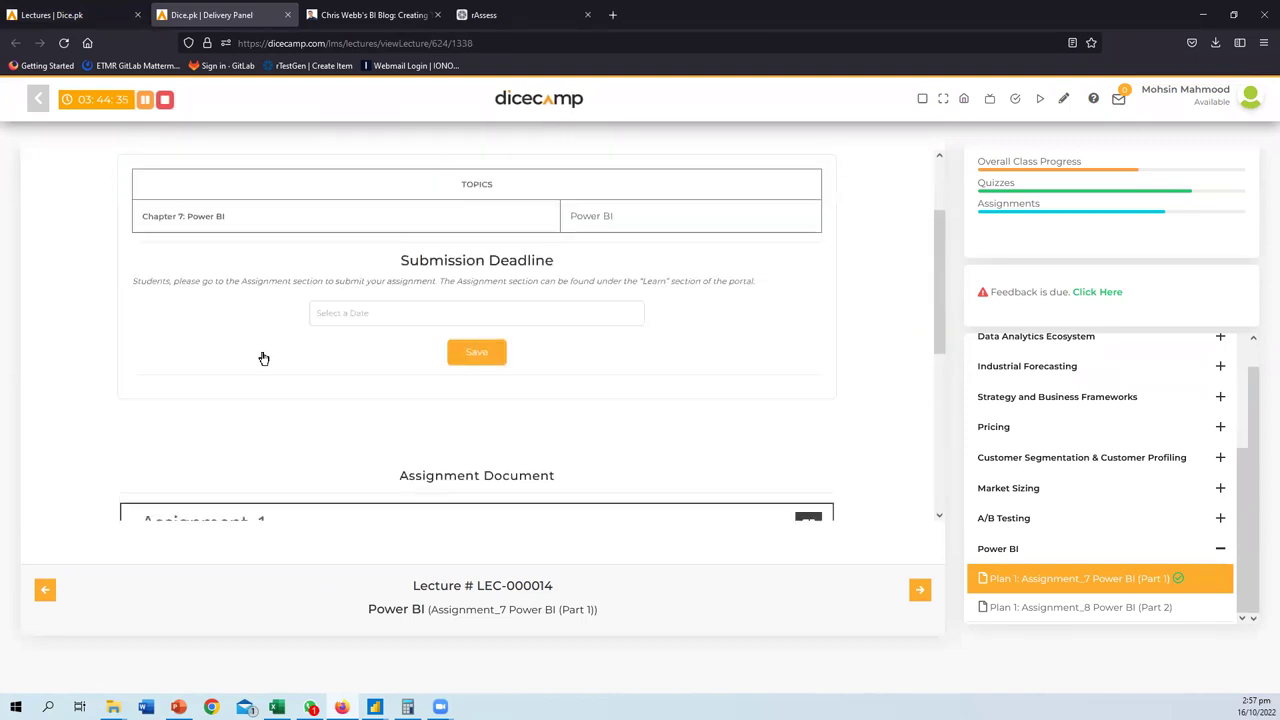
{"action": "scroll", "coordinate": [289, 360], "scroll_direction": "down", "scroll_amount": 3}
{"action": "scroll", "coordinate": [289, 360], "scroll_direction": "down", "scroll_amount": 2}
{"action": "scroll", "coordinate": [386, 360], "scroll_direction": "up", "scroll_amount": 2}
{"action": "scroll", "coordinate": [640, 343], "scroll_direction": "down", "scroll_amount": 3}
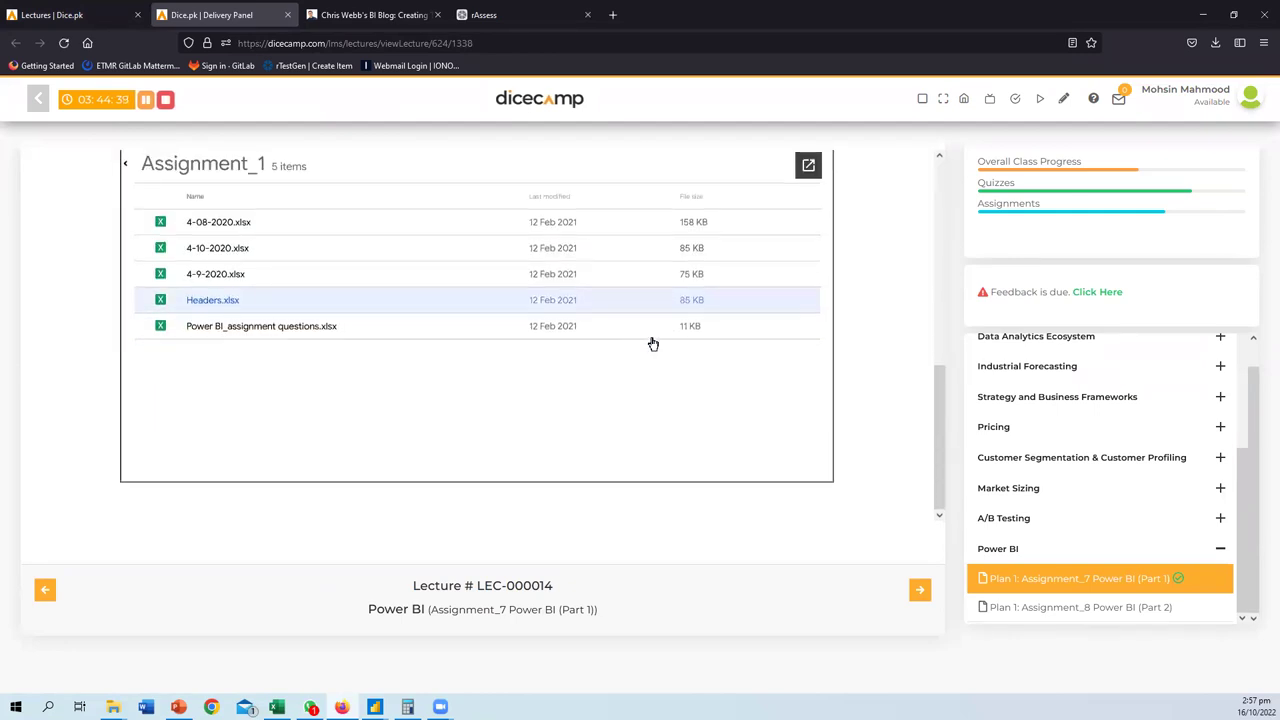
{"action": "right_click", "coordinate": [282, 335]}
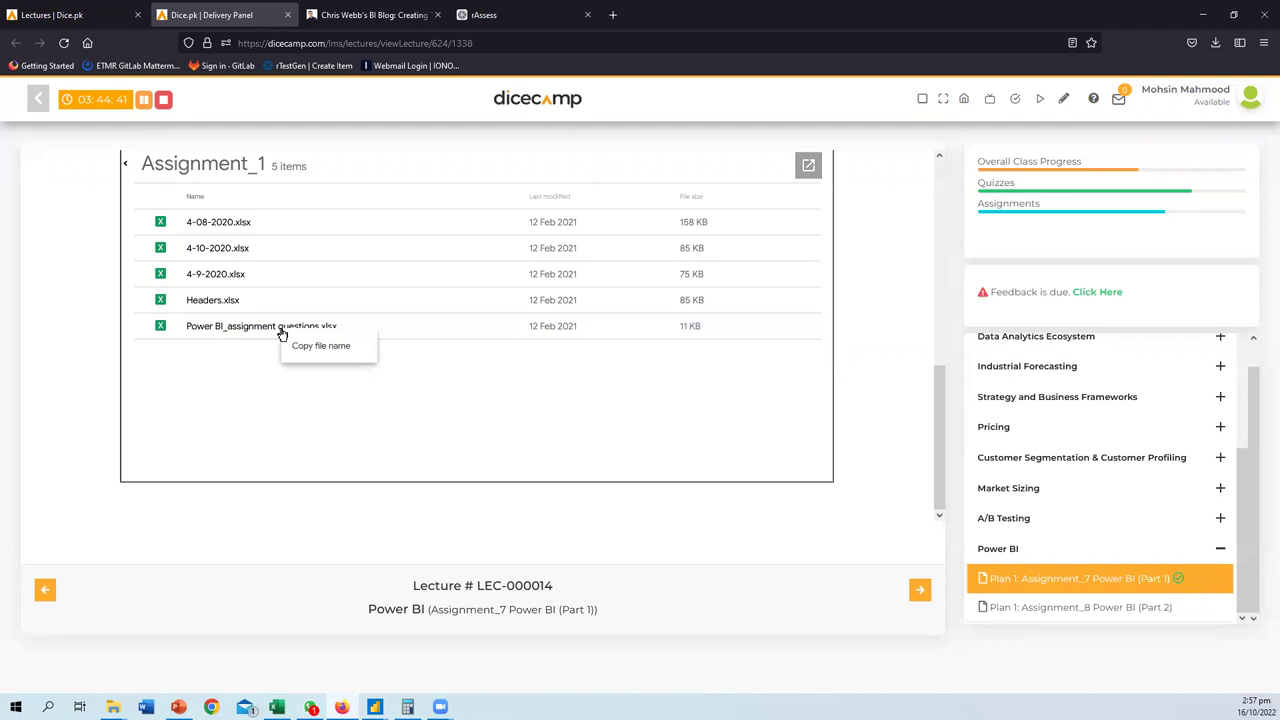
{"action": "left_click", "coordinate": [309, 346]}
{"action": "right_click", "coordinate": [242, 334]}
{"action": "left_click", "coordinate": [275, 349]}
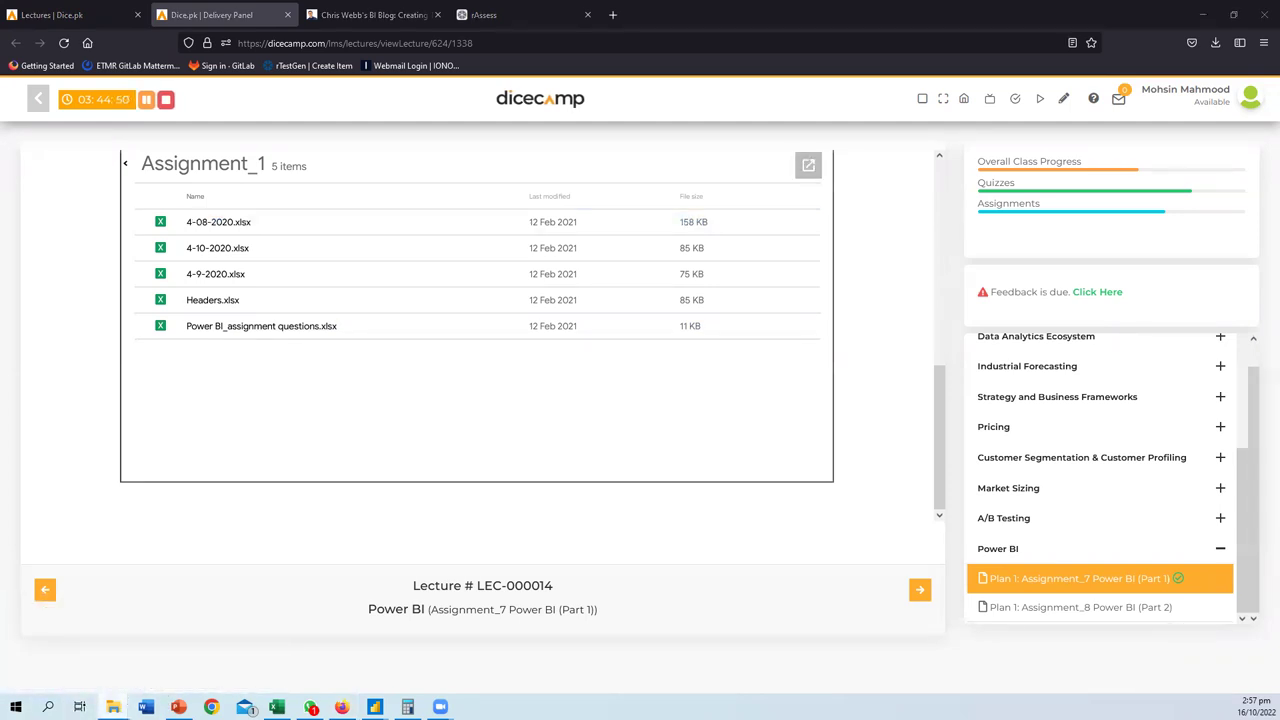
- In File Explorer, climb from the Store Data folder up to Courses & Trainings
{"action": "key", "text": "alt+Tab"}
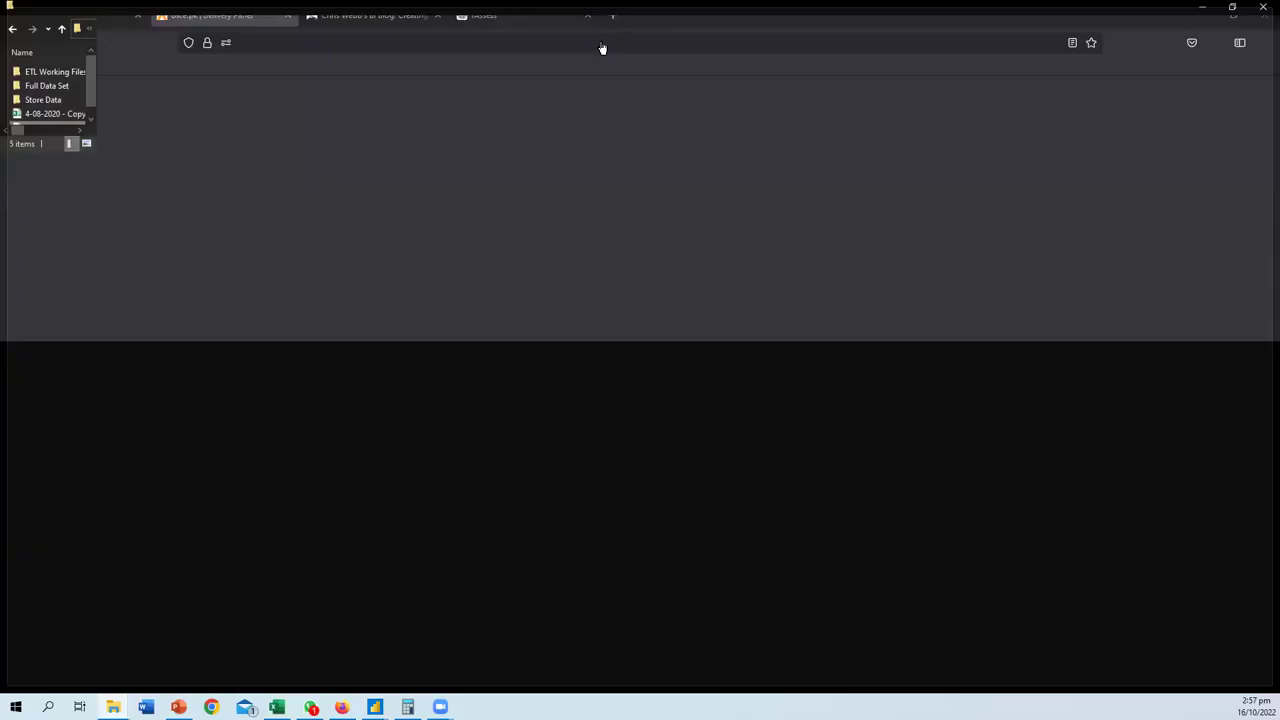
{"action": "left_click", "coordinate": [270, 238]}
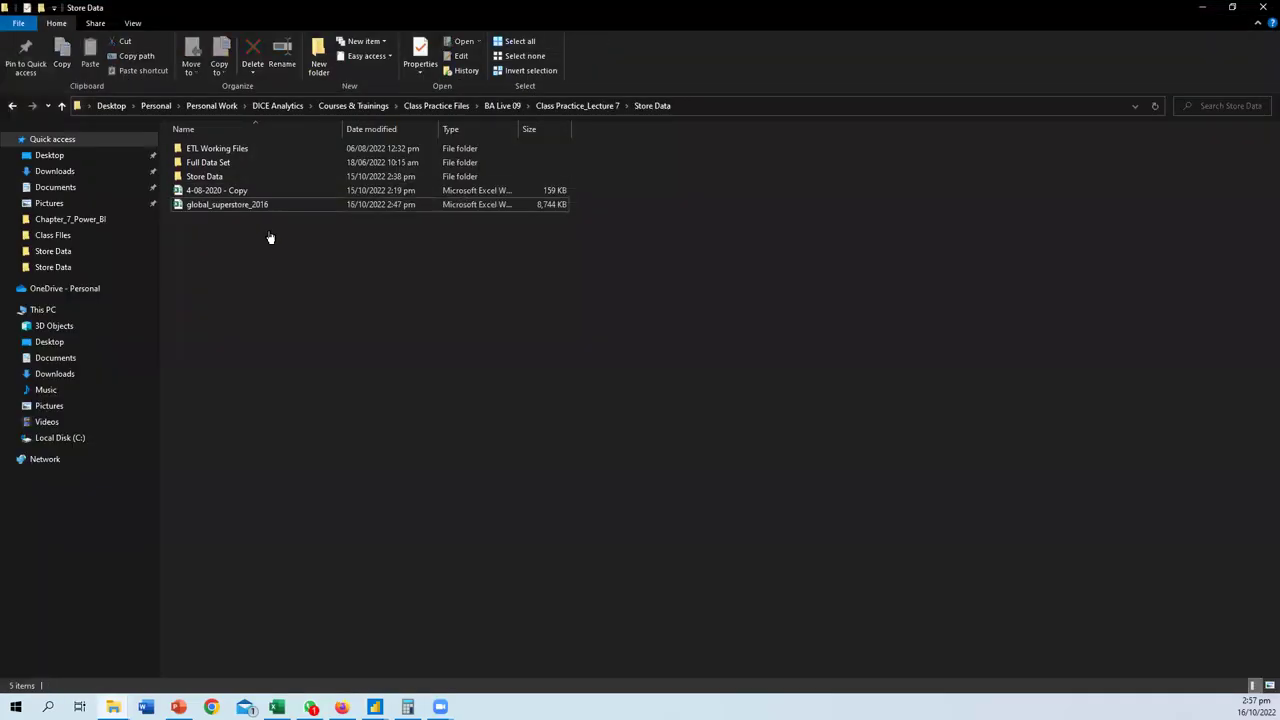
{"action": "key", "text": "alt+Up"}
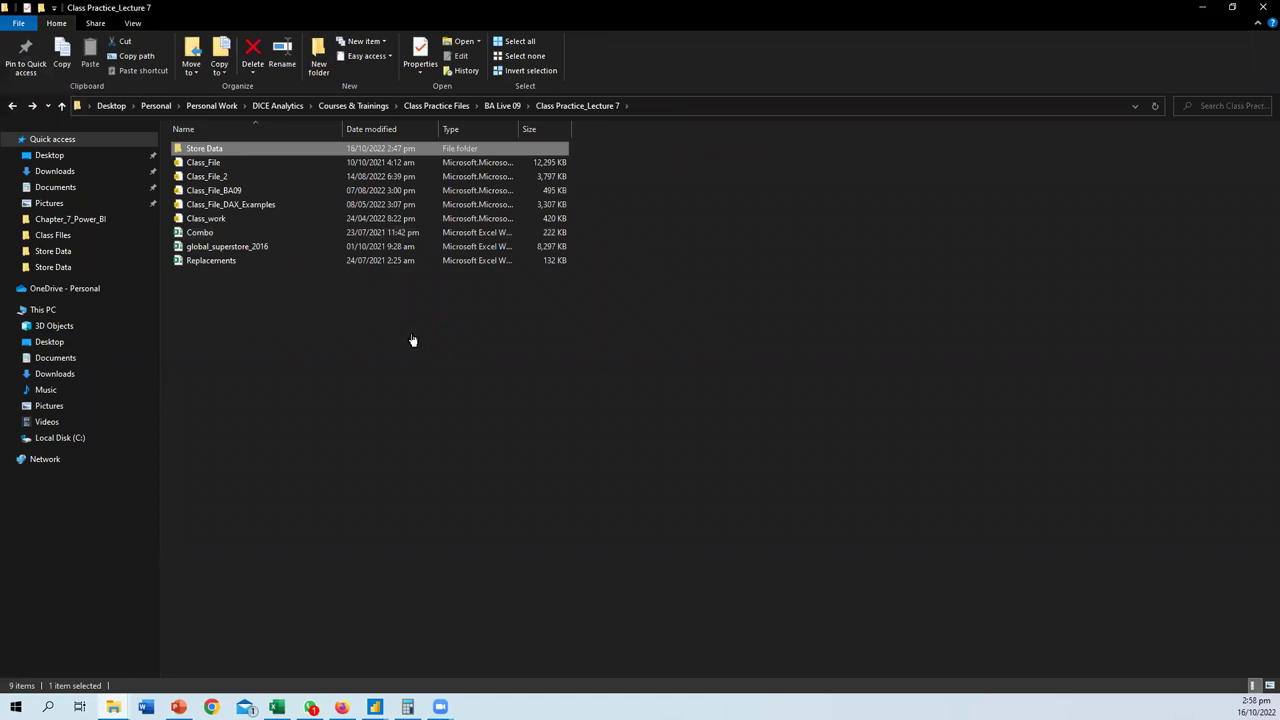
{"action": "key", "text": "alt+Up"}
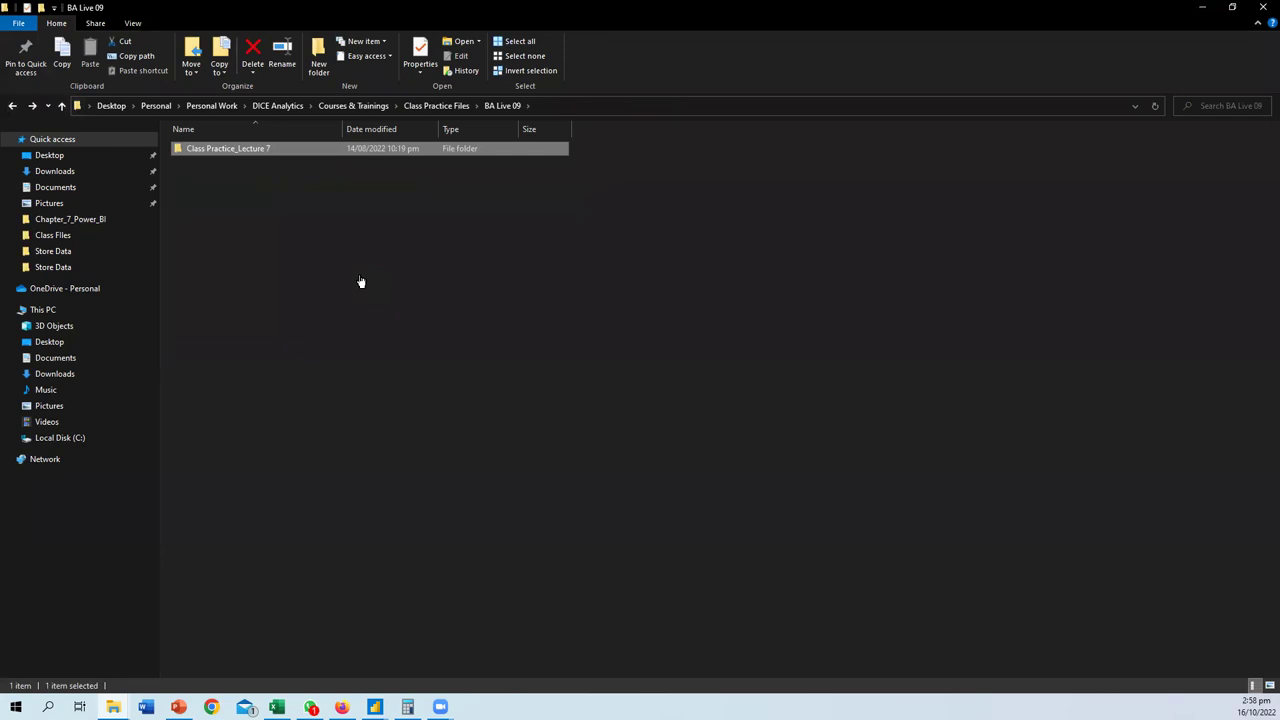
{"action": "key", "text": "alt+Up"}
{"action": "key", "text": "alt+Up"}
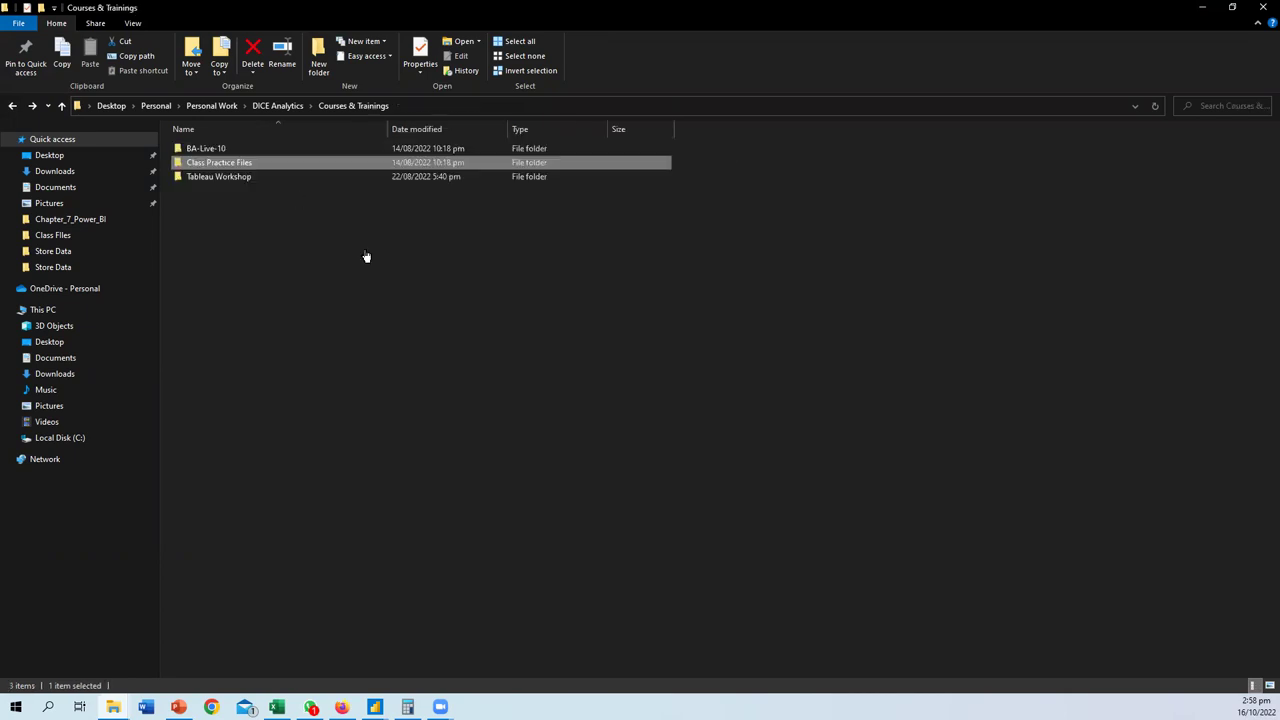
- Open BA-Live-10 > Chapter_7_Power_BI > Assignment_1 and select the Power BI_assignment questions workbook
{"action": "double_click", "coordinate": [226, 150]}
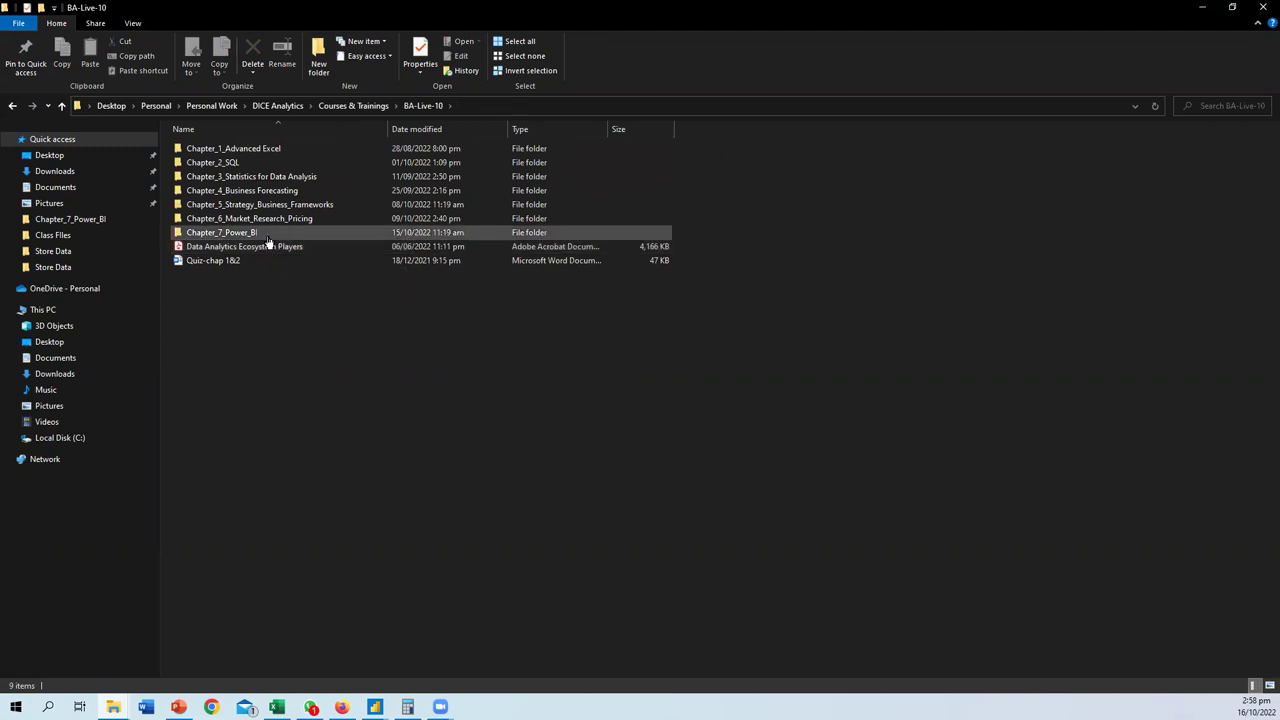
{"action": "double_click", "coordinate": [262, 233]}
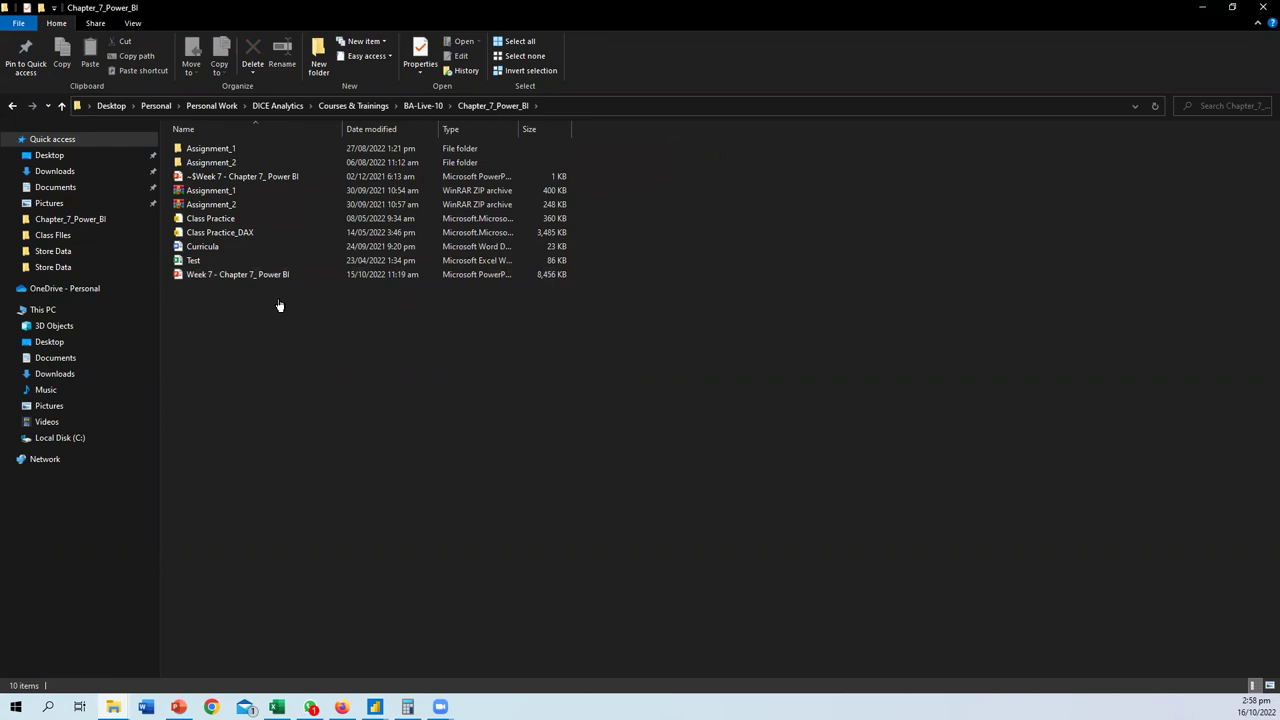
{"action": "double_click", "coordinate": [240, 149]}
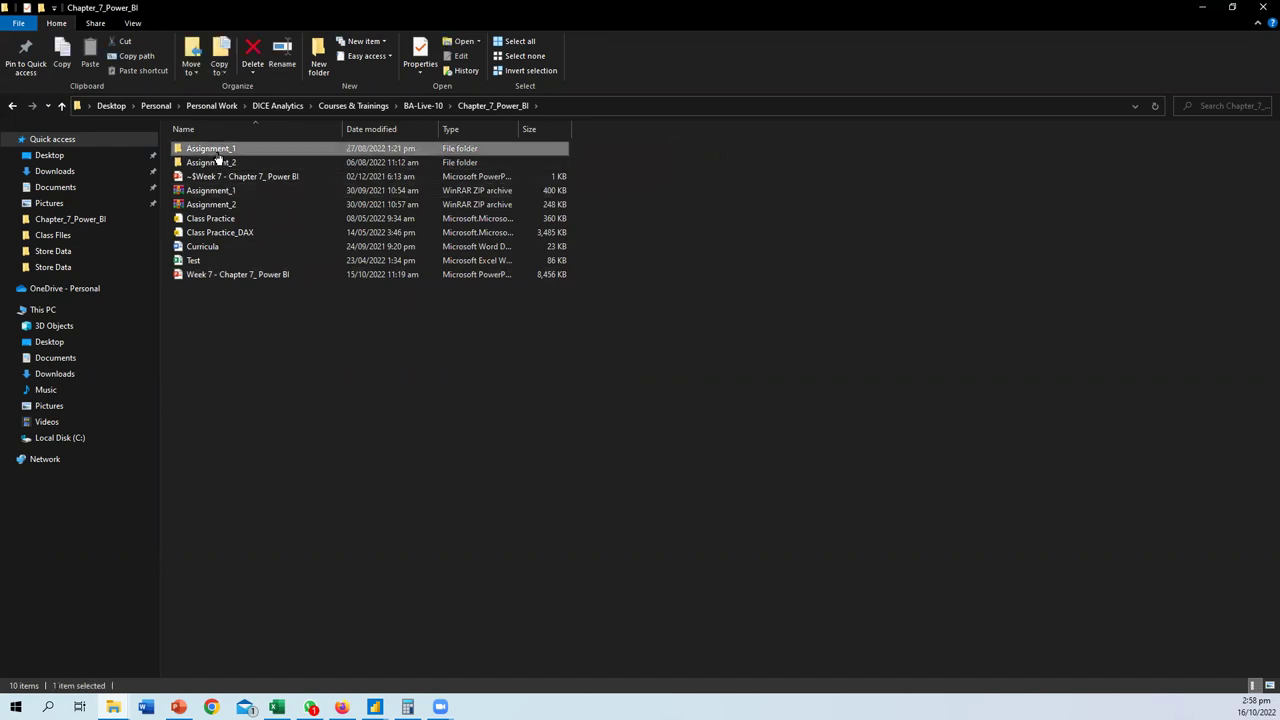
{"action": "left_click", "coordinate": [210, 205]}
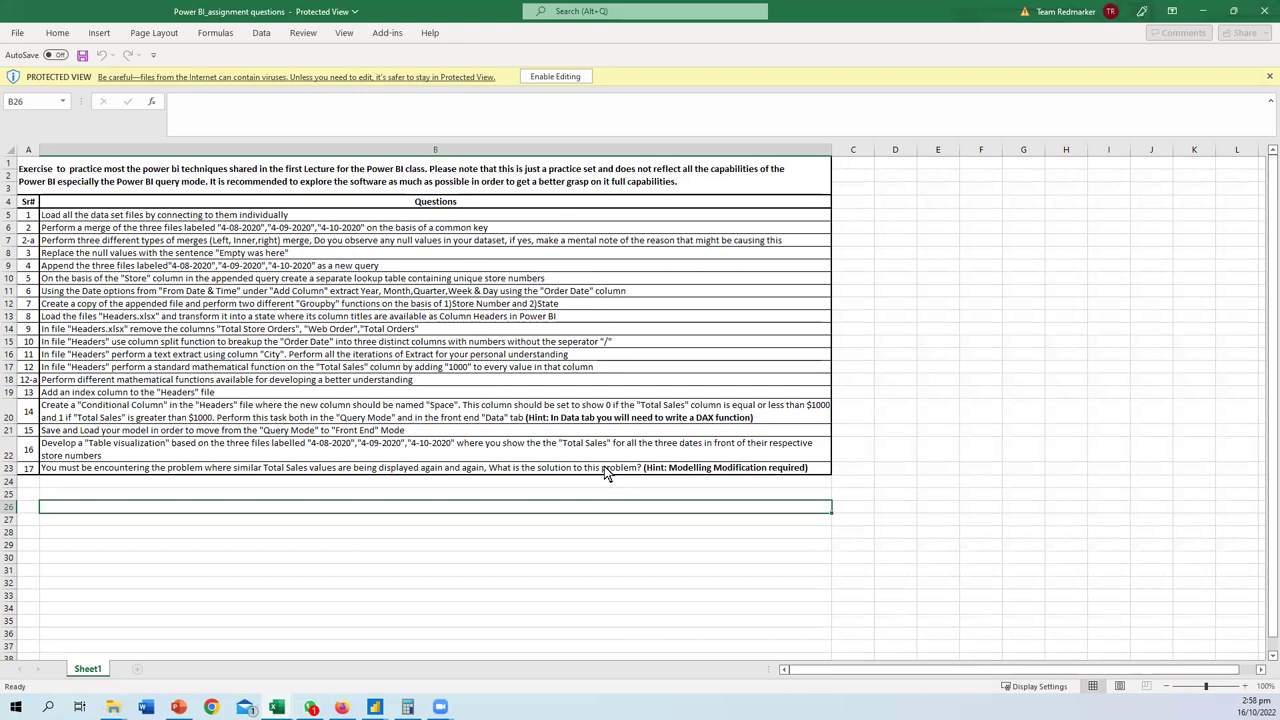
- Enable editing on the assignment questions workbook and select question cells to review them
{"action": "left_click", "coordinate": [550, 78]}
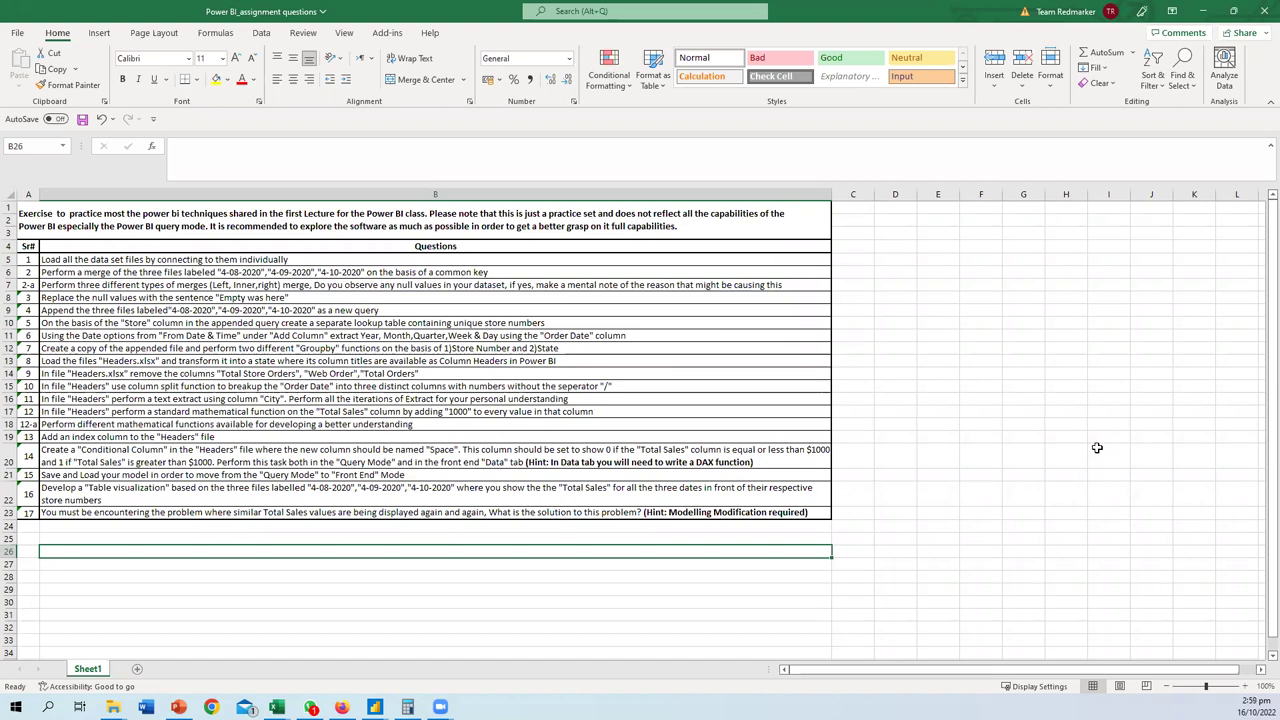
{"action": "left_click", "coordinate": [220, 346]}
{"action": "left_click", "coordinate": [118, 260]}
{"action": "left_click", "coordinate": [116, 375]}
{"action": "left_click_drag", "start_coordinate": [116, 377], "coordinate": [120, 510]}
{"action": "left_click_drag", "start_coordinate": [28, 273], "coordinate": [28, 513]}
{"action": "left_click_drag", "start_coordinate": [203, 500], "coordinate": [374, 534]}
{"action": "left_click", "coordinate": [375, 539]}
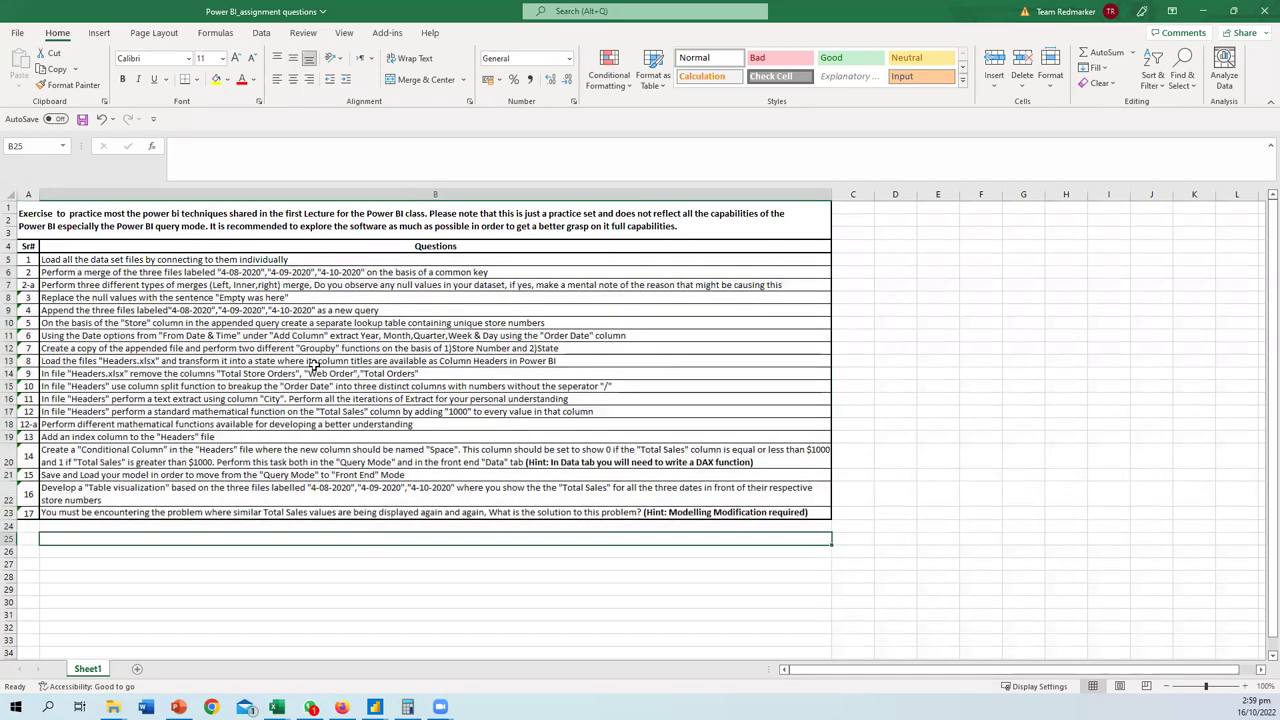
{"action": "left_click_drag", "start_coordinate": [260, 246], "coordinate": [272, 510]}
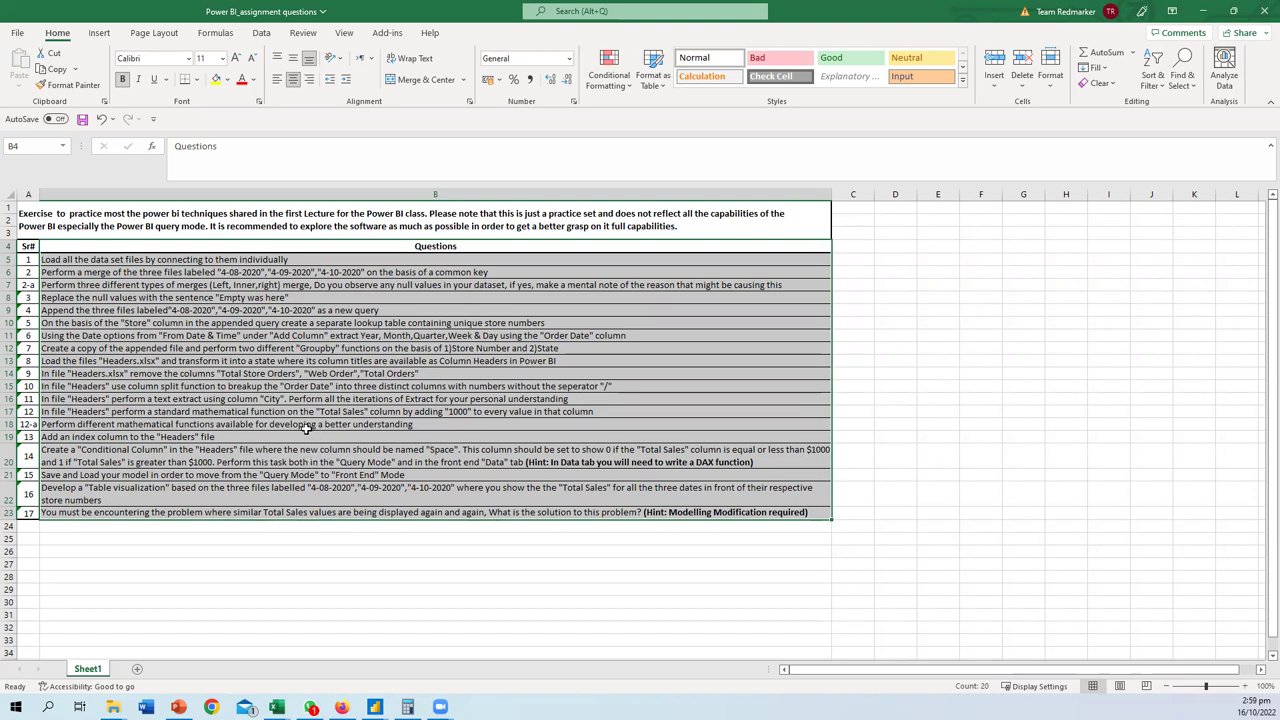
- Review the Headers.xlsx and null values questions, then select all questions B5 through B23
{"action": "left_click", "coordinate": [422, 362]}
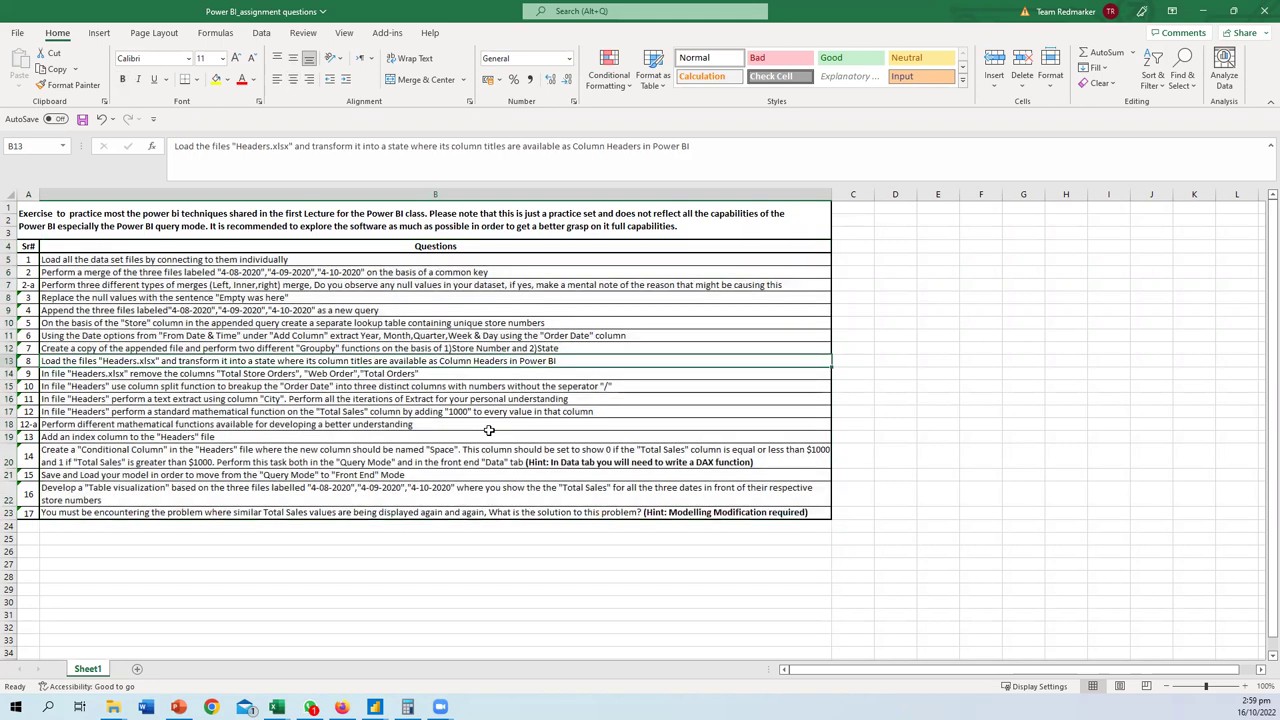
{"action": "scroll", "coordinate": [417, 375], "scroll_direction": "down", "scroll_amount": 3}
{"action": "scroll", "coordinate": [417, 375], "scroll_direction": "up", "scroll_amount": 3}
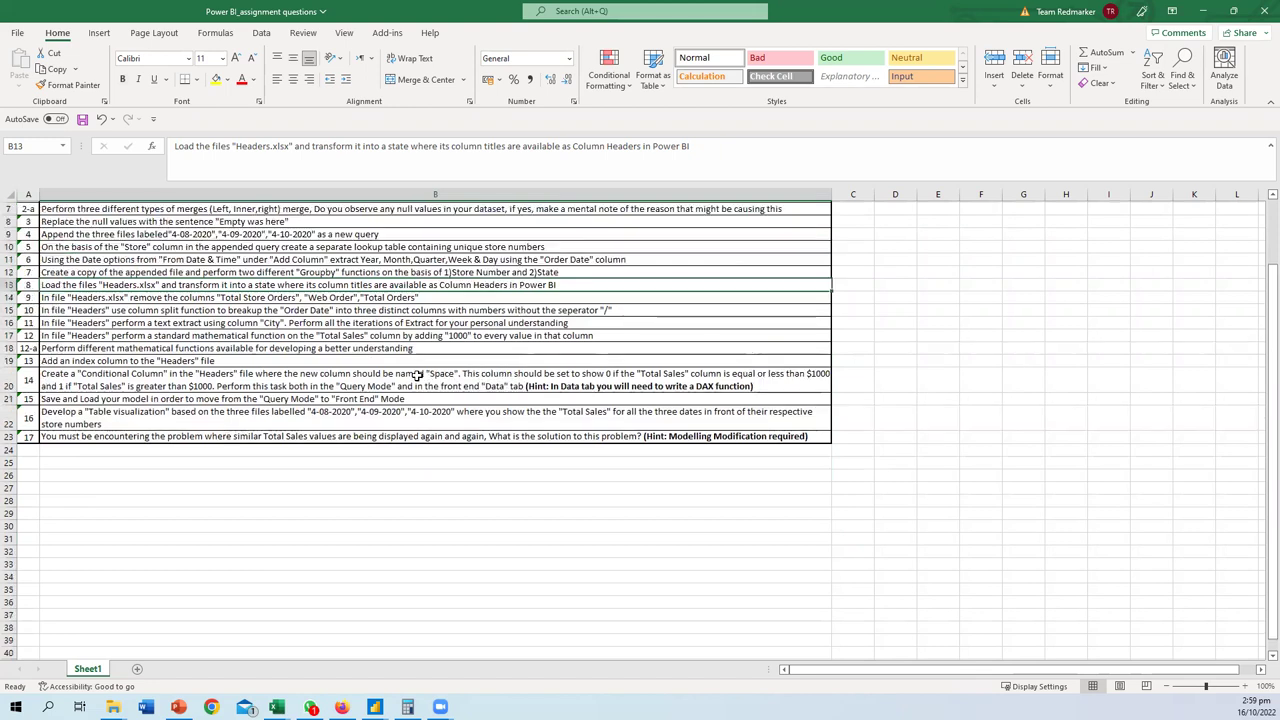
{"action": "left_click", "coordinate": [388, 297]}
{"action": "left_click_drag", "start_coordinate": [254, 263], "coordinate": [272, 515]}
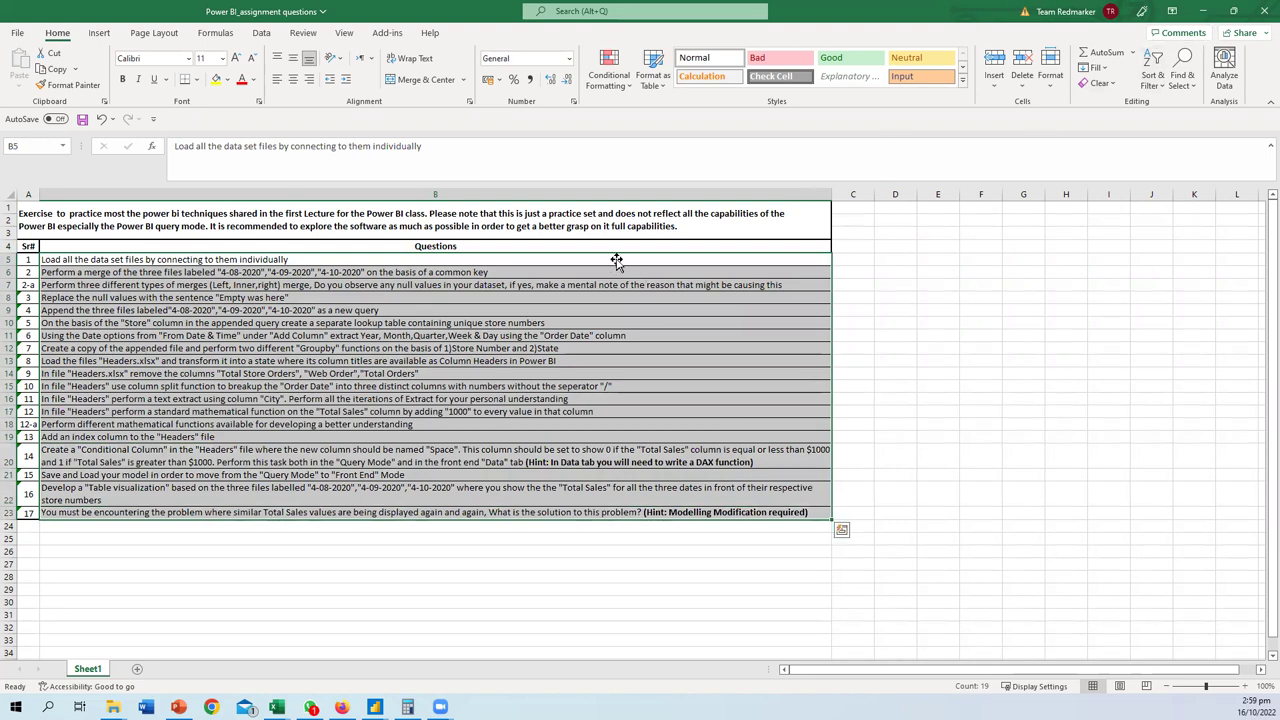
- Close the Excel workbooks and open the date picker for the assignment's submission deadline
{"action": "key", "text": "alt+F4"}
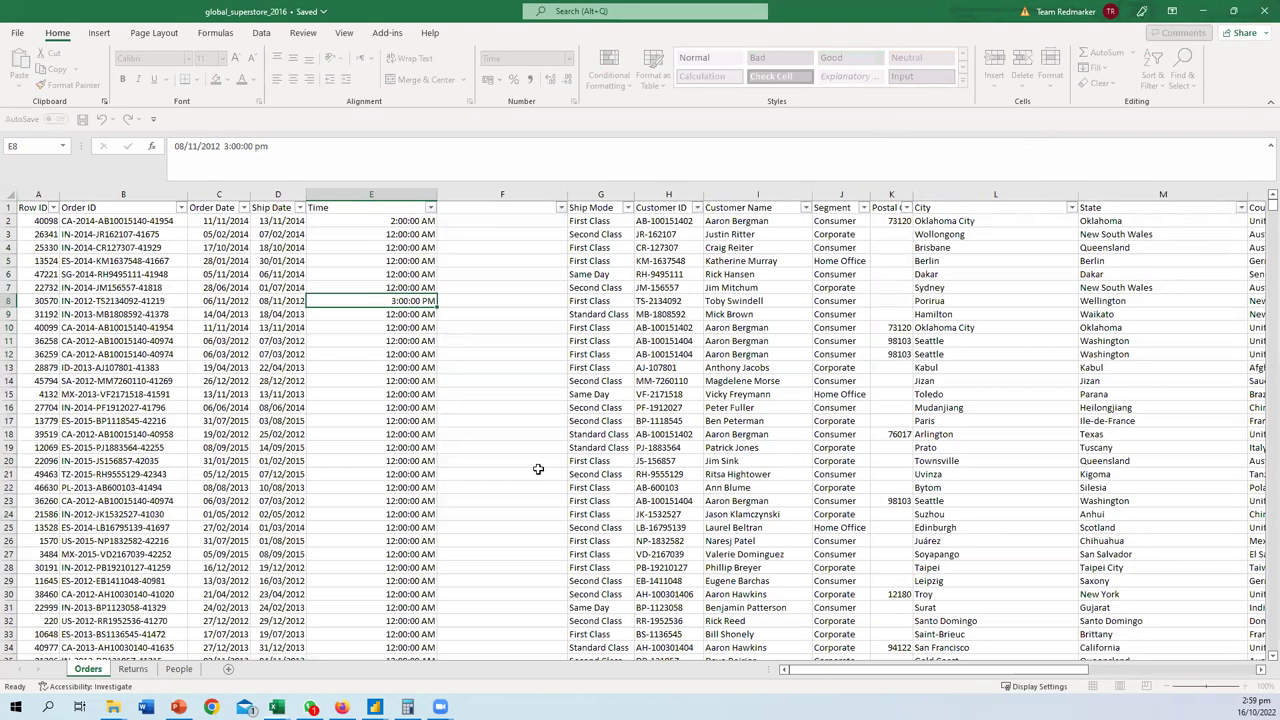
{"action": "key", "text": "alt+F4"}
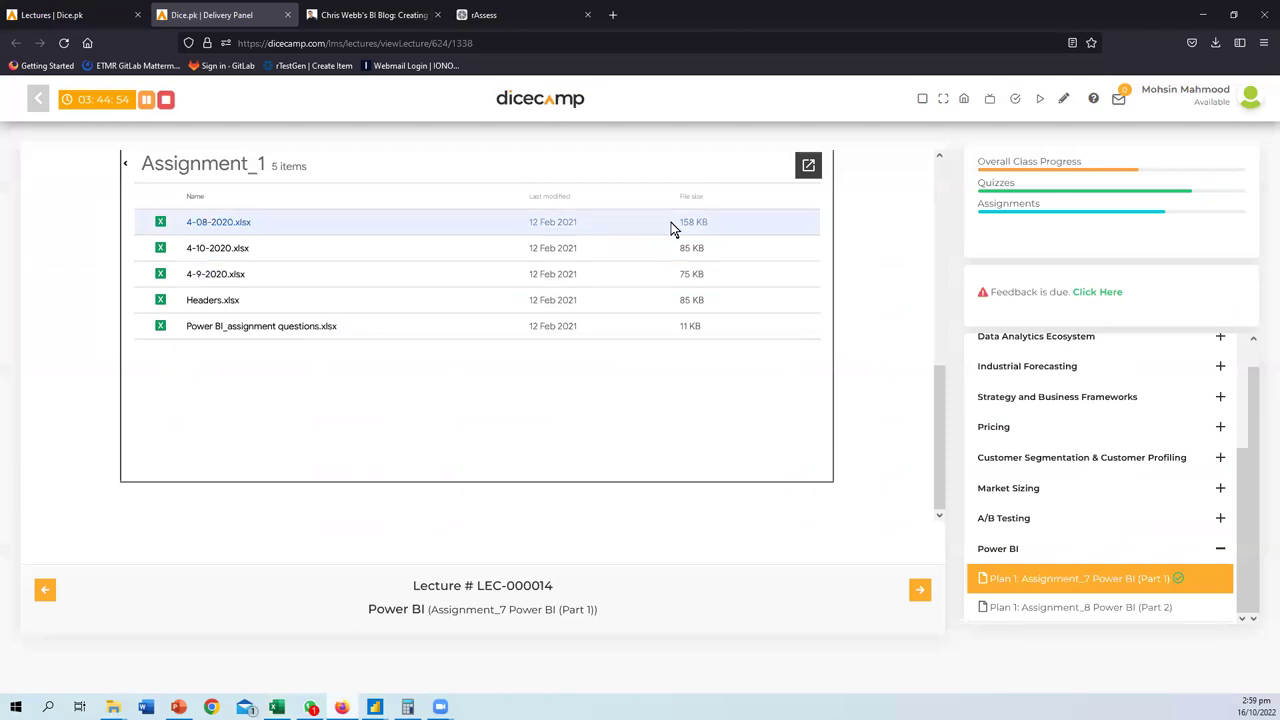
{"action": "scroll", "coordinate": [544, 370], "scroll_direction": "up", "scroll_amount": 5}
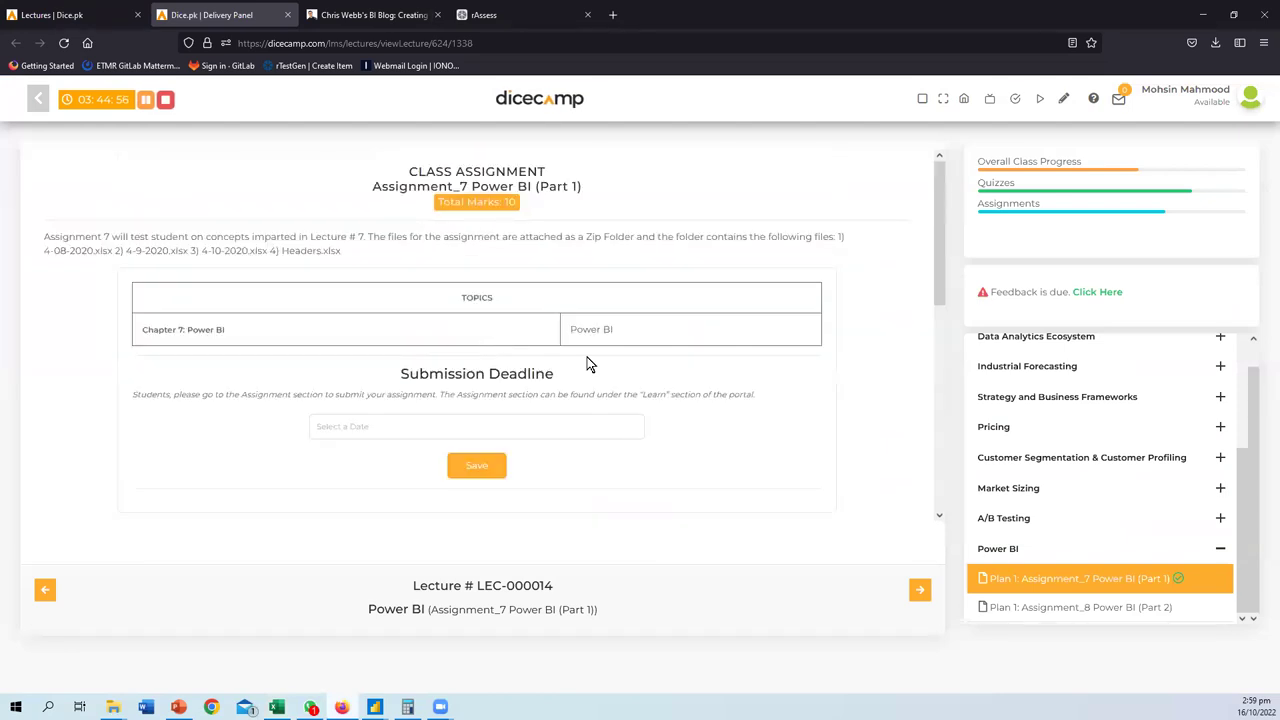
{"action": "left_click", "coordinate": [420, 428]}
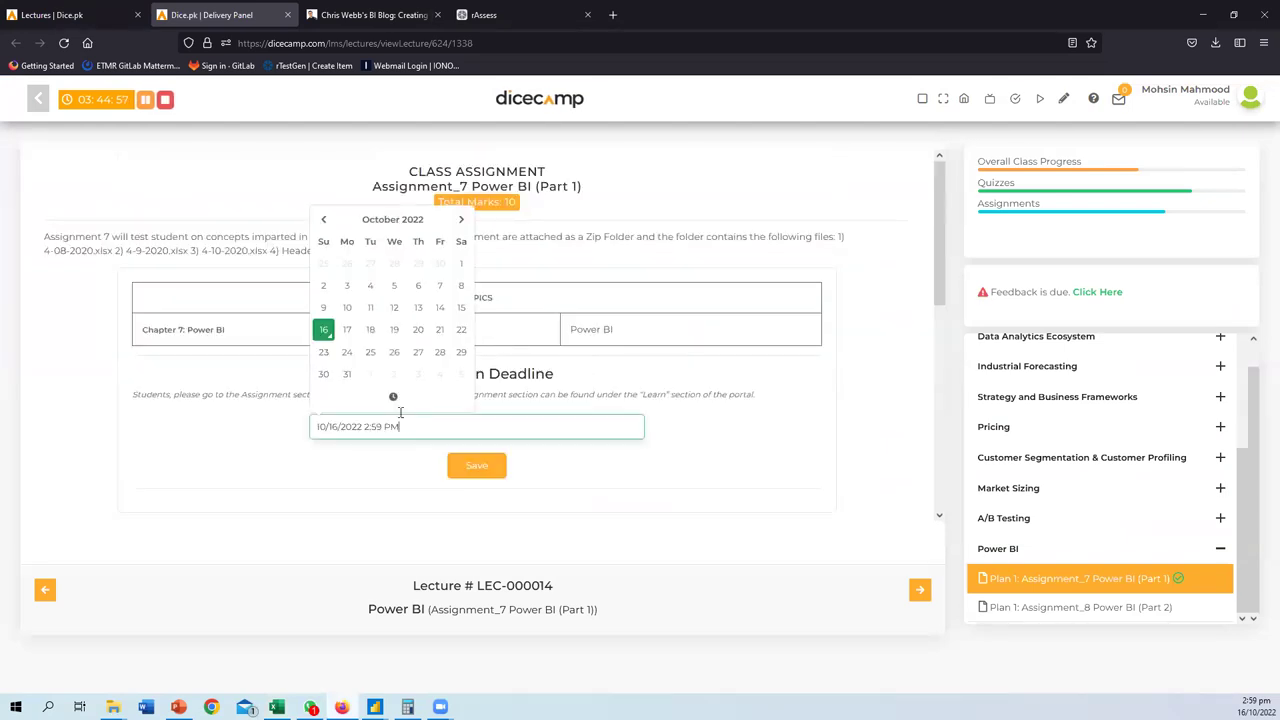
- Set the submission deadline date to October 23, 2022 and its hour to 11 PM
{"action": "left_click", "coordinate": [325, 354]}
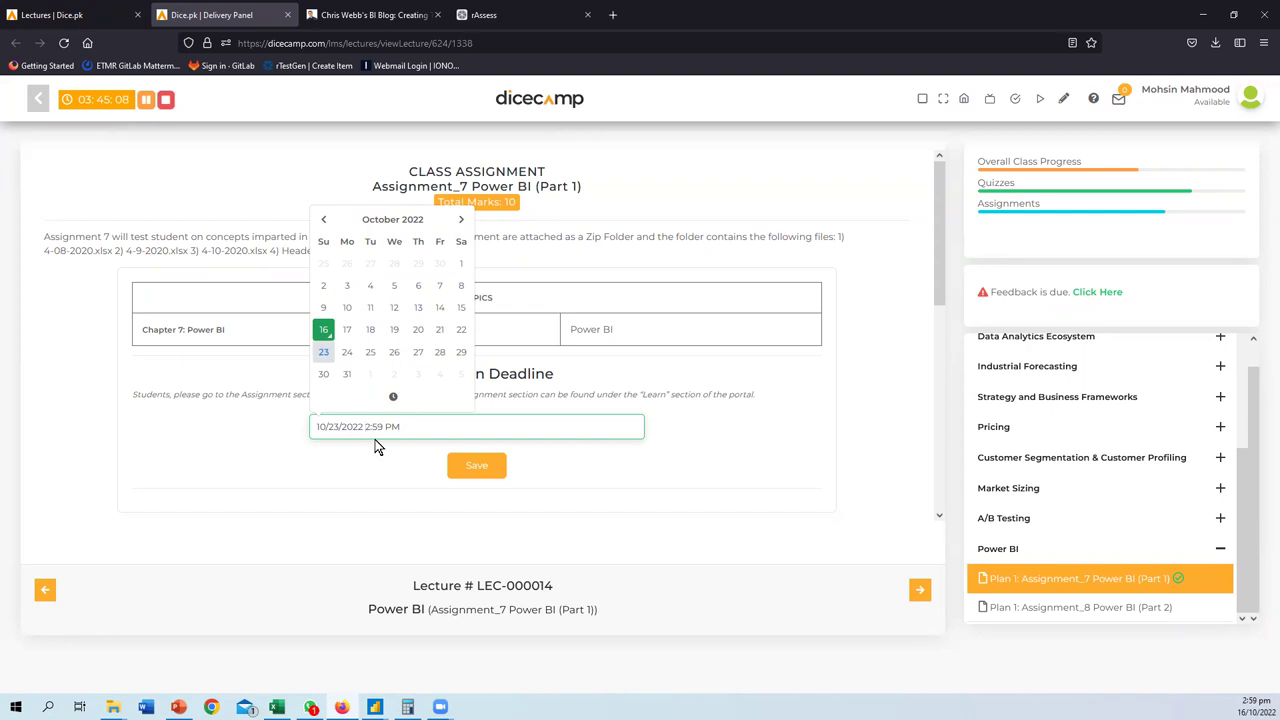
{"action": "key", "text": "ctrl+a"}
{"action": "key", "text": "BackSpace"}
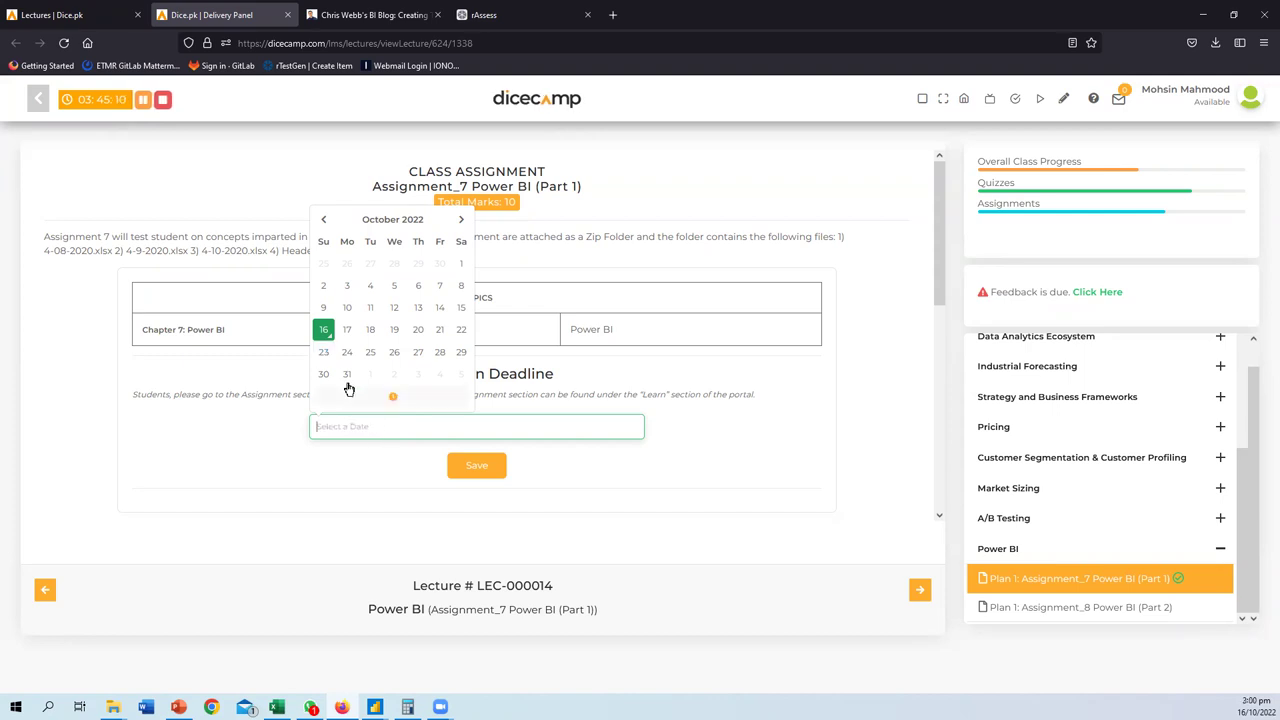
{"action": "left_click", "coordinate": [323, 352]}
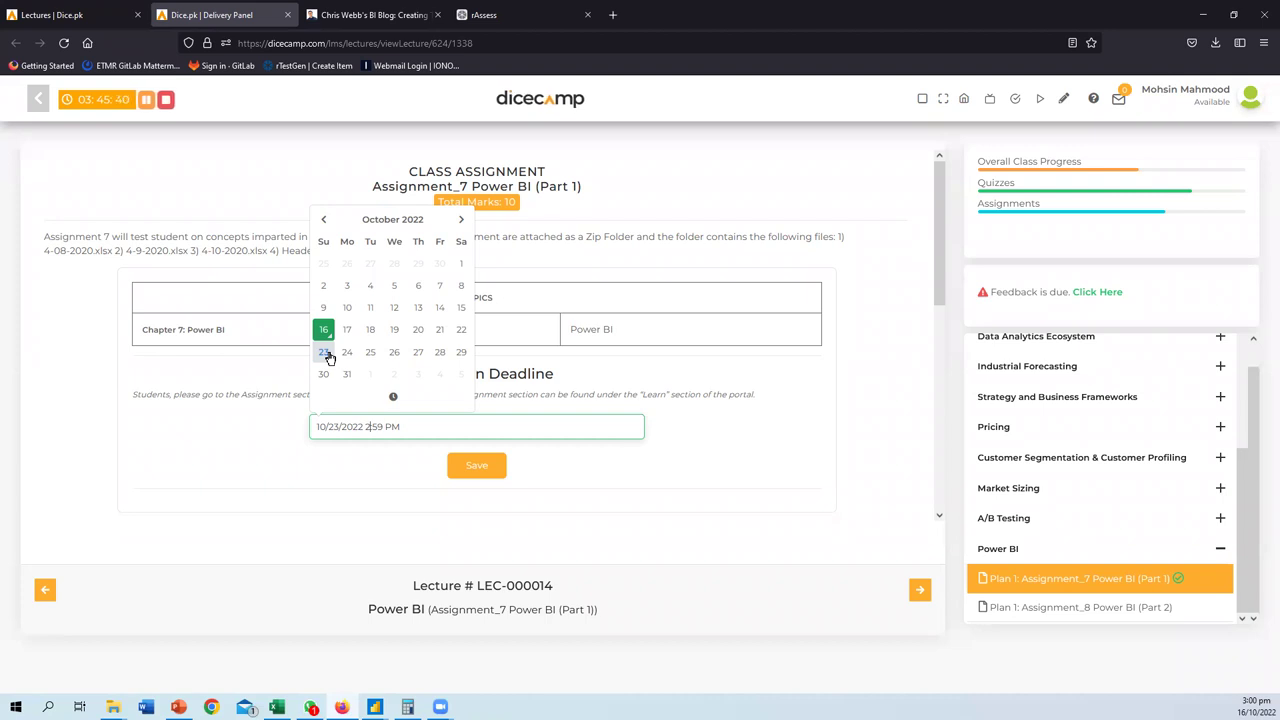
{"action": "double_click", "coordinate": [368, 427]}
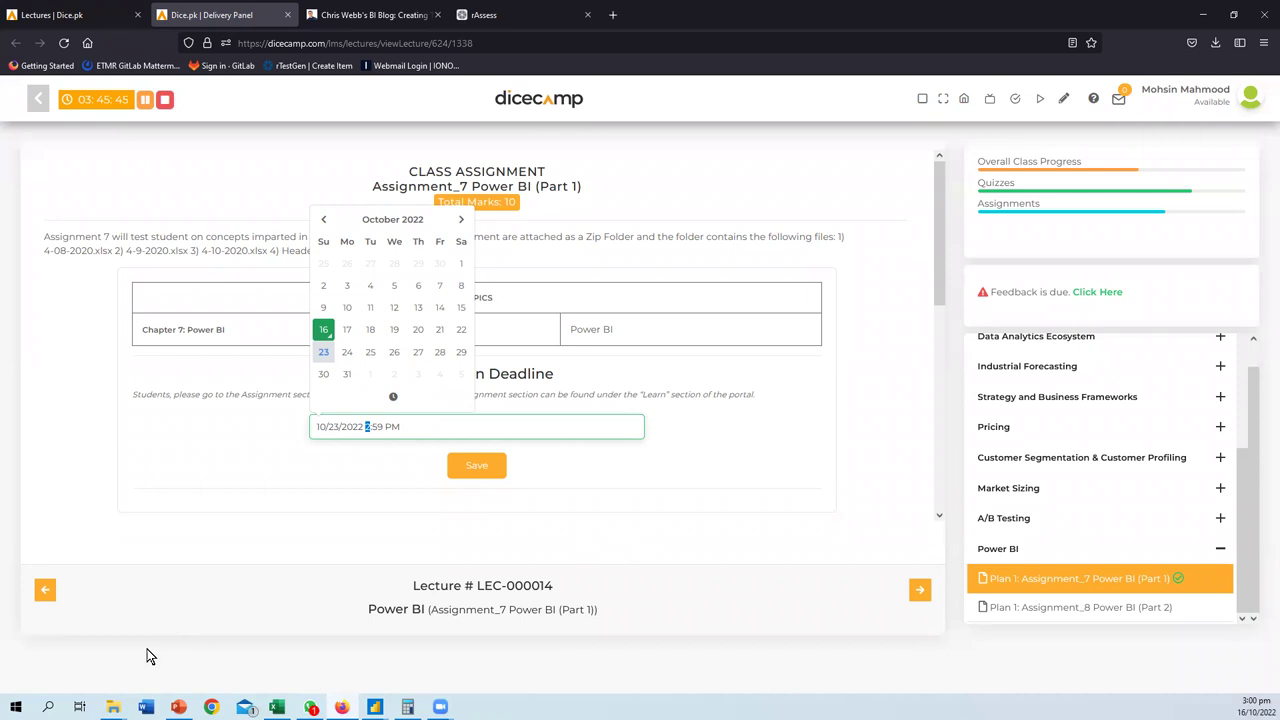
{"action": "type", "text": "1"}
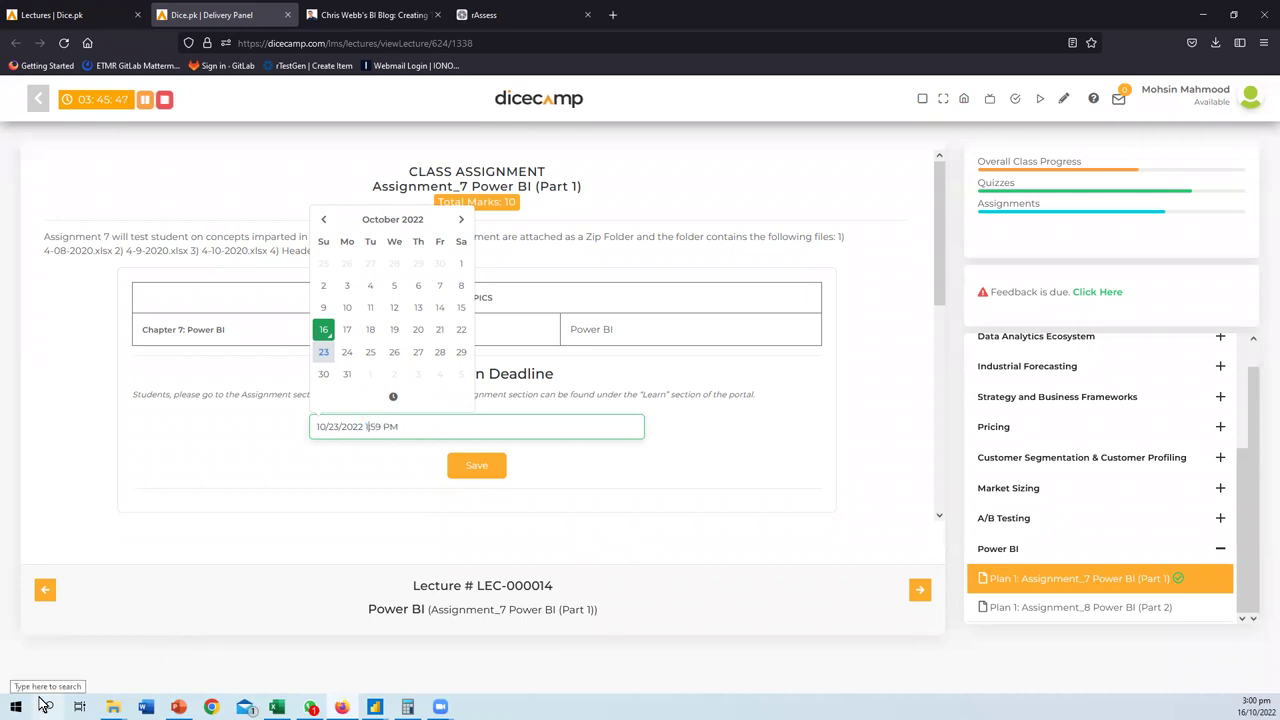
{"action": "type", "text": "2"}
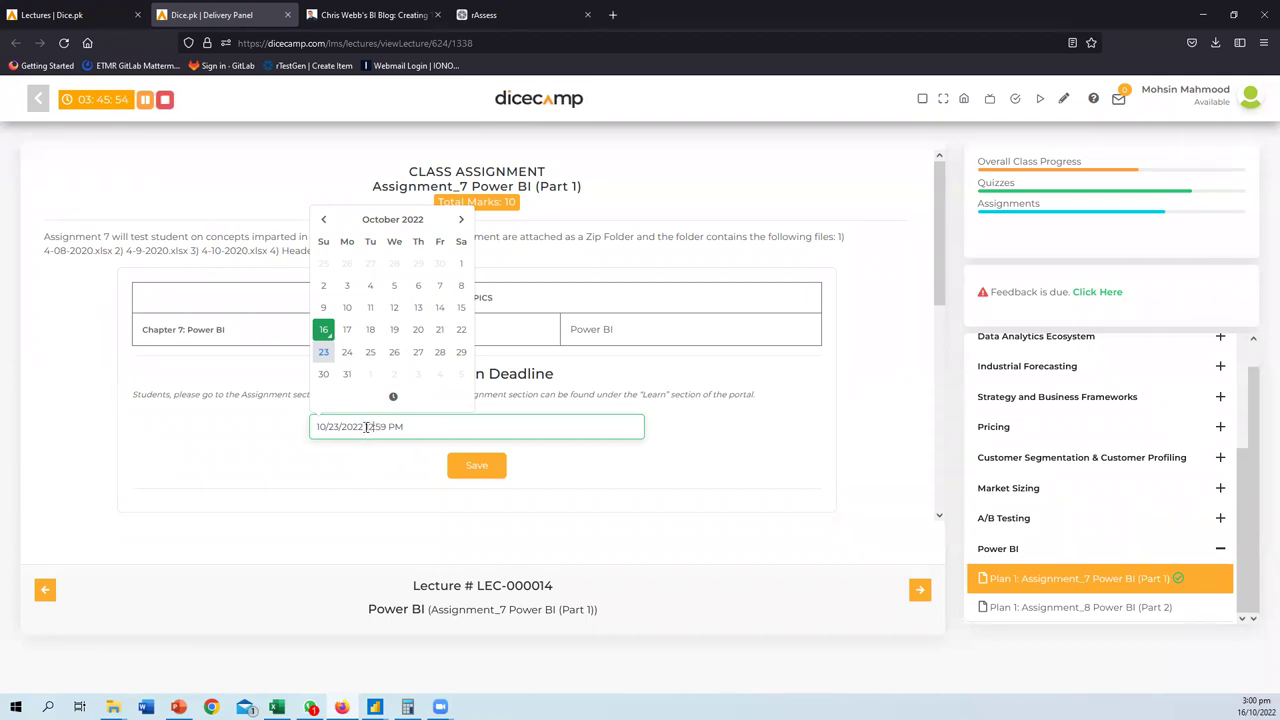
{"action": "double_click", "coordinate": [370, 427]}
{"action": "type", "text": "11"}
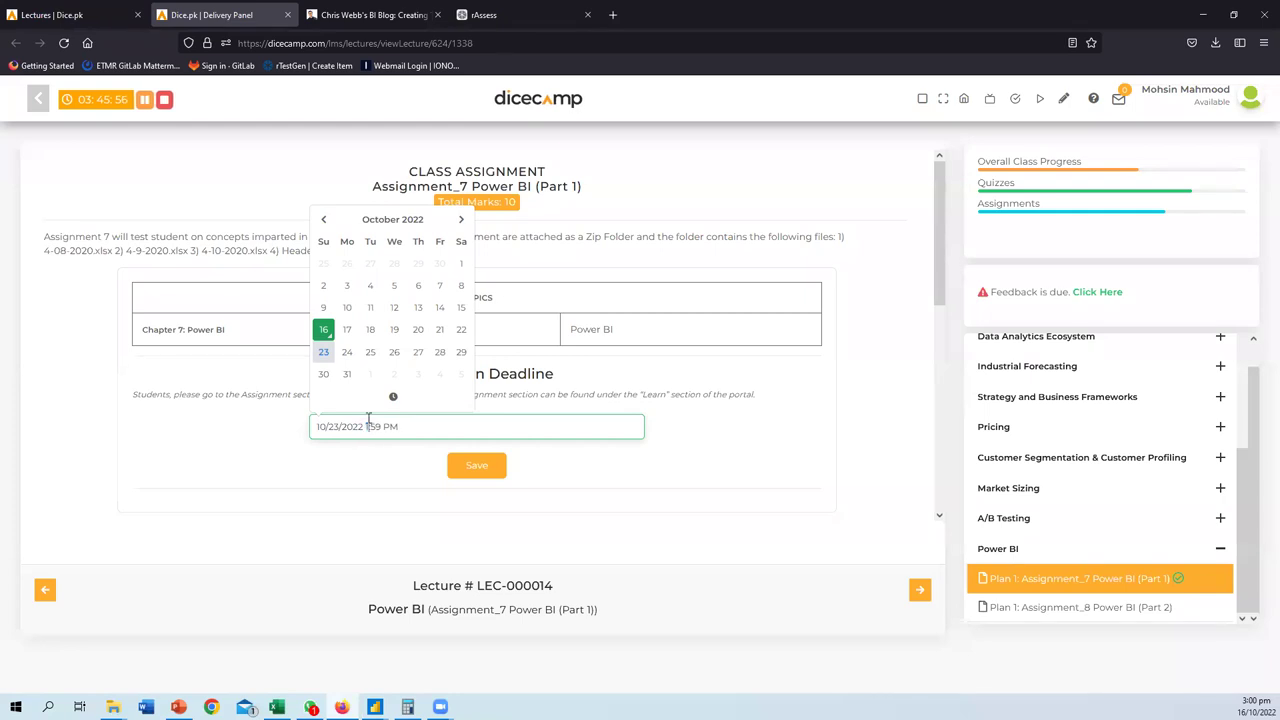
- Save and confirm the 10/23/2022 11:59 pm deadline, then dismiss the success message
{"action": "left_click", "coordinate": [472, 467]}
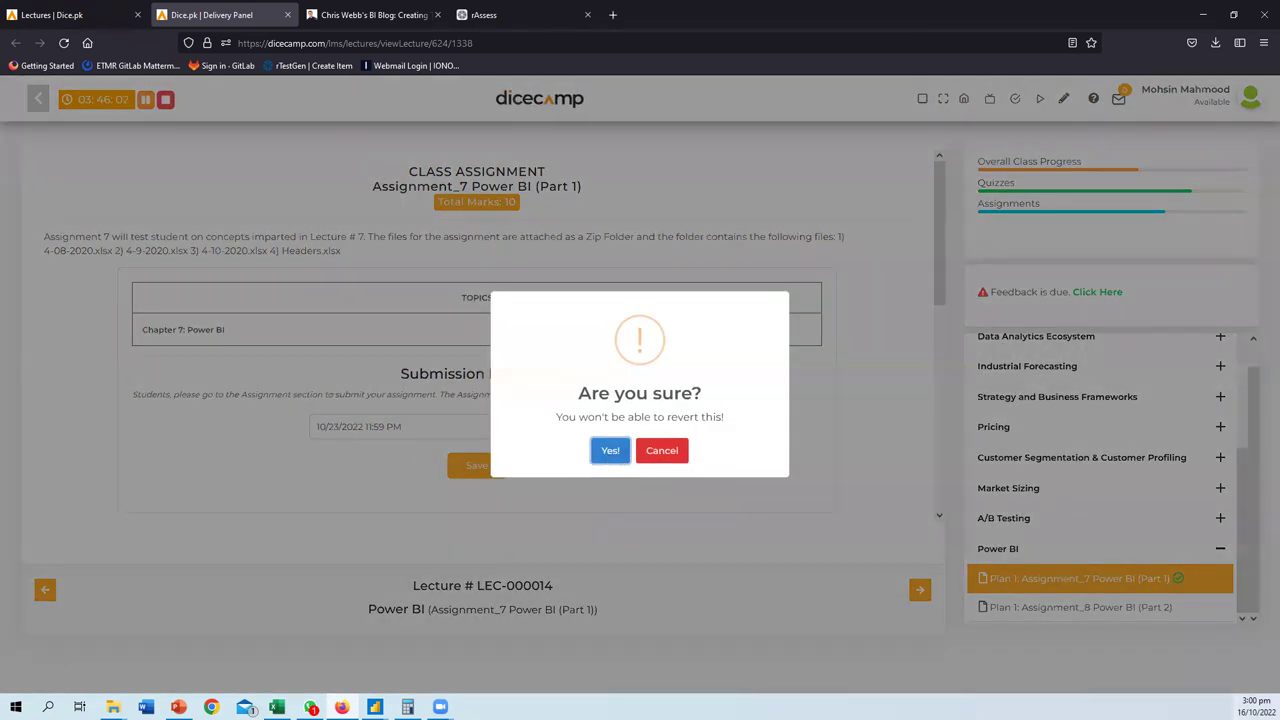
{"action": "left_click", "coordinate": [608, 451]}
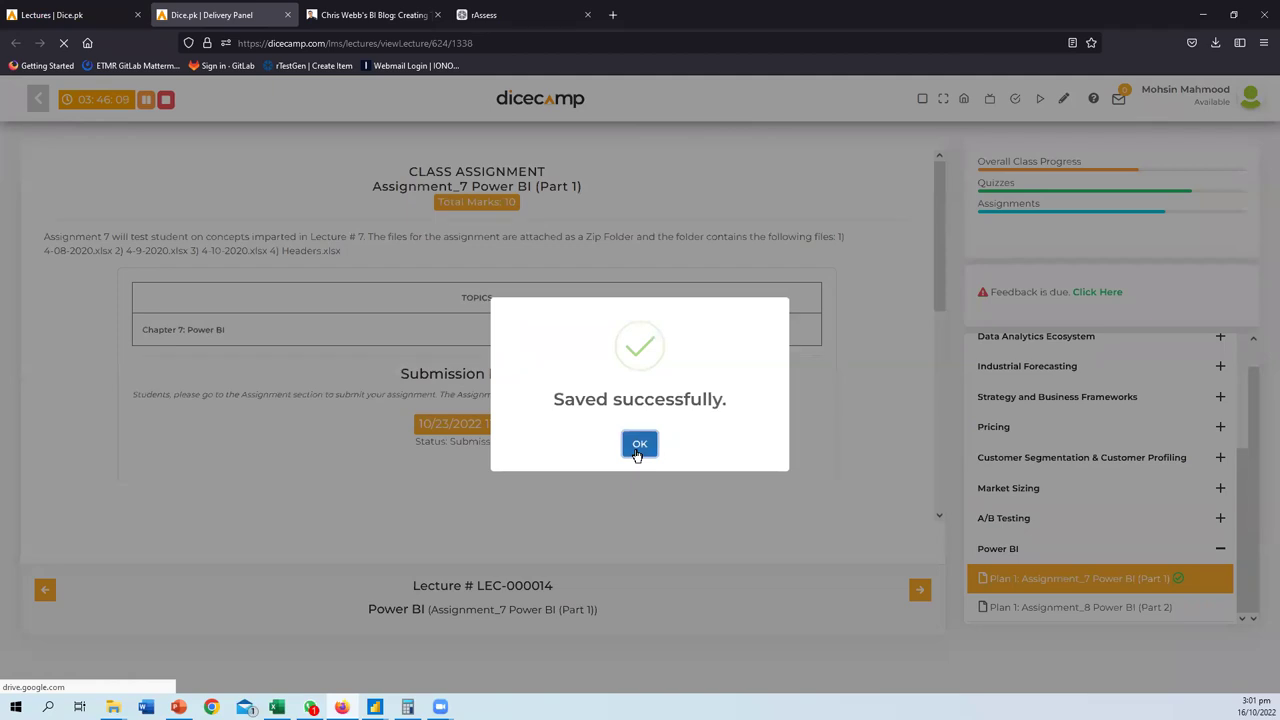
{"action": "left_click", "coordinate": [638, 451]}
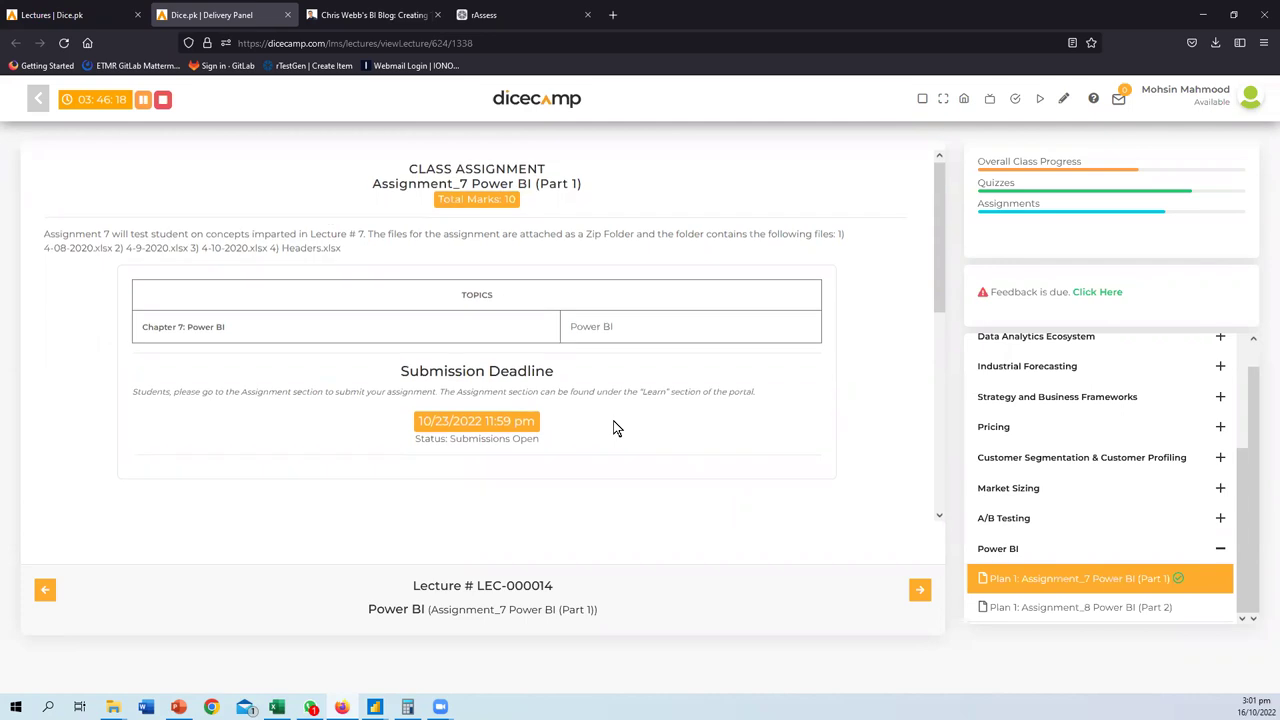
- Open the Assignment_1 folder in the lesson's Assignment Document viewer
{"action": "scroll", "coordinate": [614, 428], "scroll_direction": "down", "scroll_amount": 5}
{"action": "scroll", "coordinate": [614, 428], "scroll_direction": "up", "scroll_amount": 5}
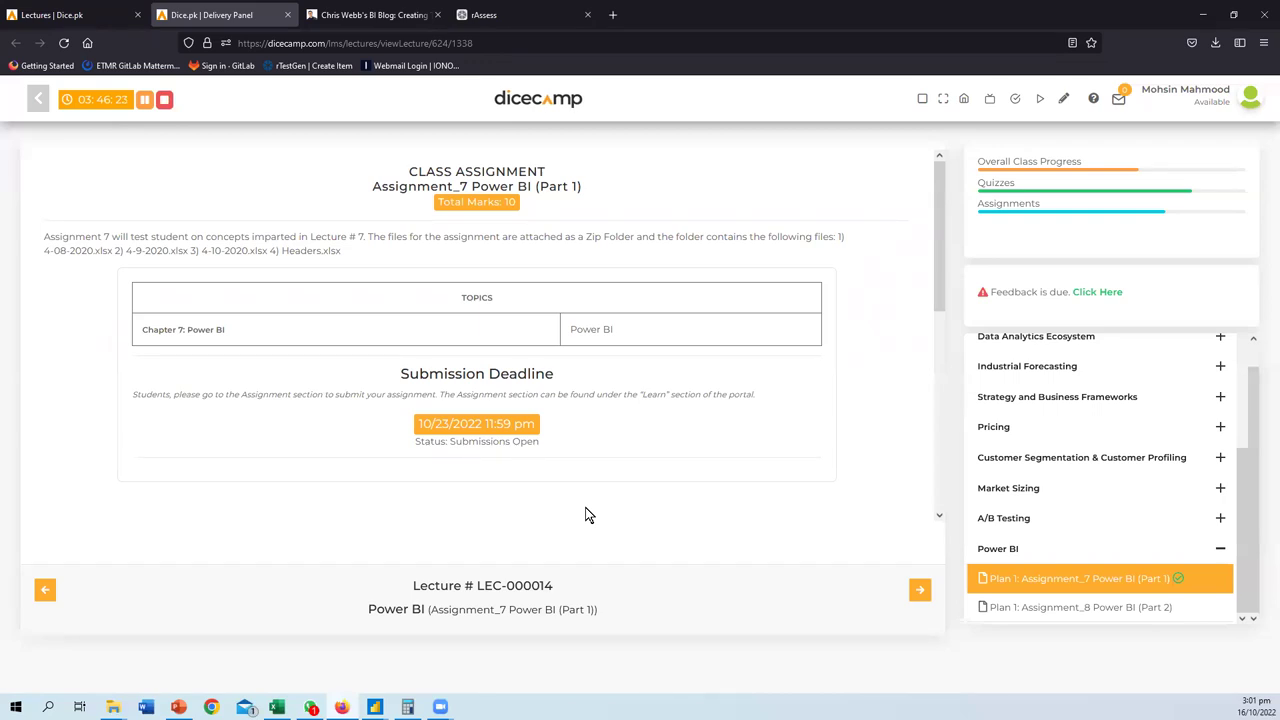
{"action": "scroll", "coordinate": [476, 356], "scroll_direction": "down", "scroll_amount": 3}
{"action": "scroll", "coordinate": [472, 358], "scroll_direction": "down", "scroll_amount": 1}
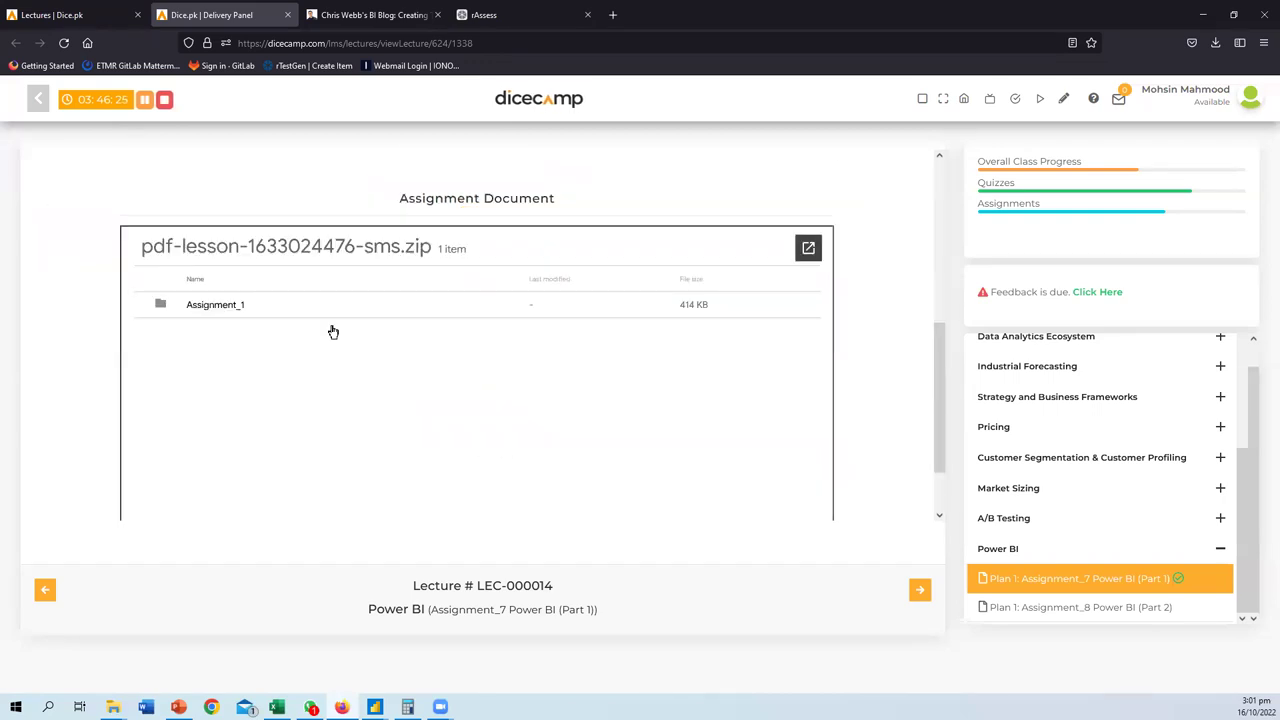
{"action": "left_click", "coordinate": [200, 303]}
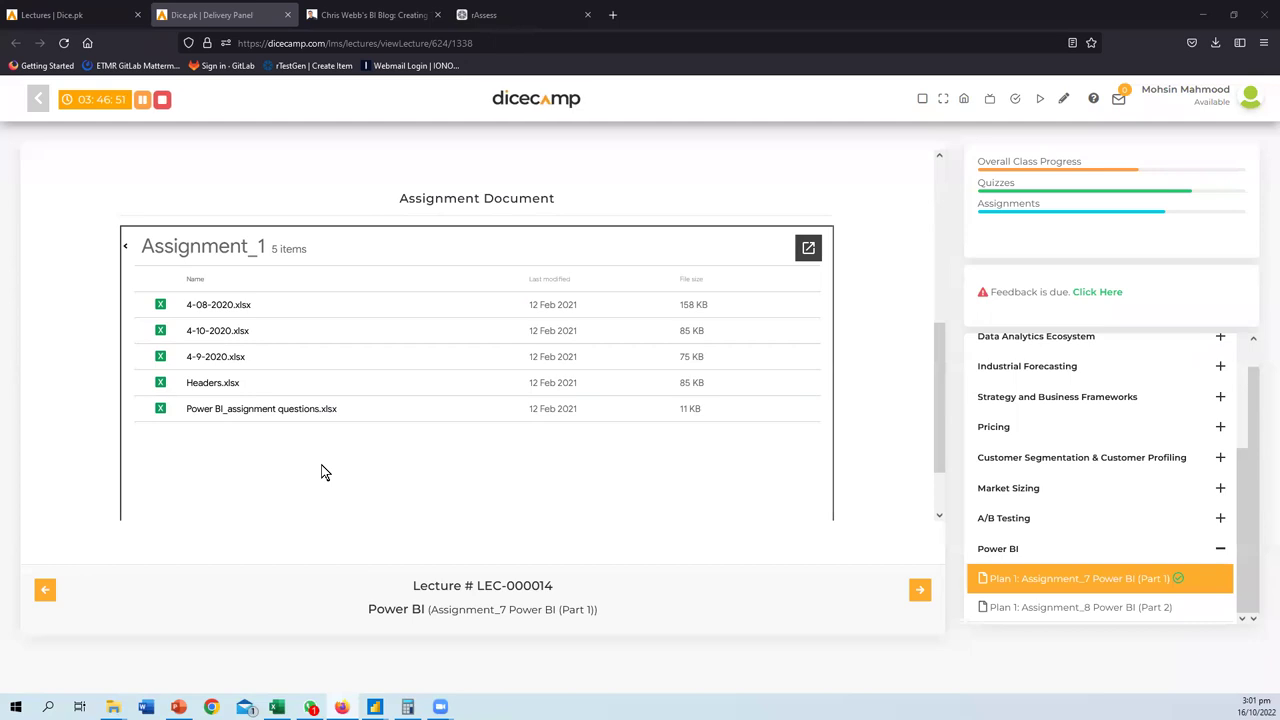
{"action": "mouse_move", "coordinate": [374, 706]}
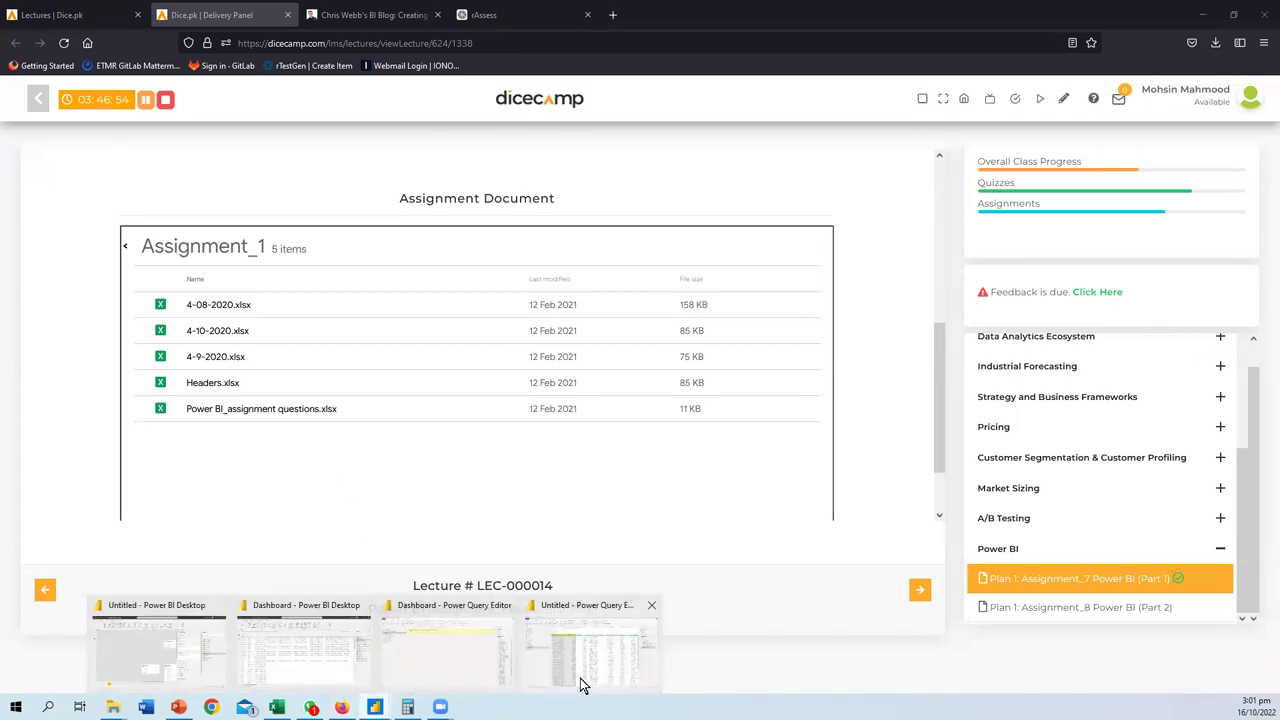
- In Power Query Editor, select the 8/9/Merge query and Close & Apply the changes
{"action": "key", "text": "alt+Tab"}
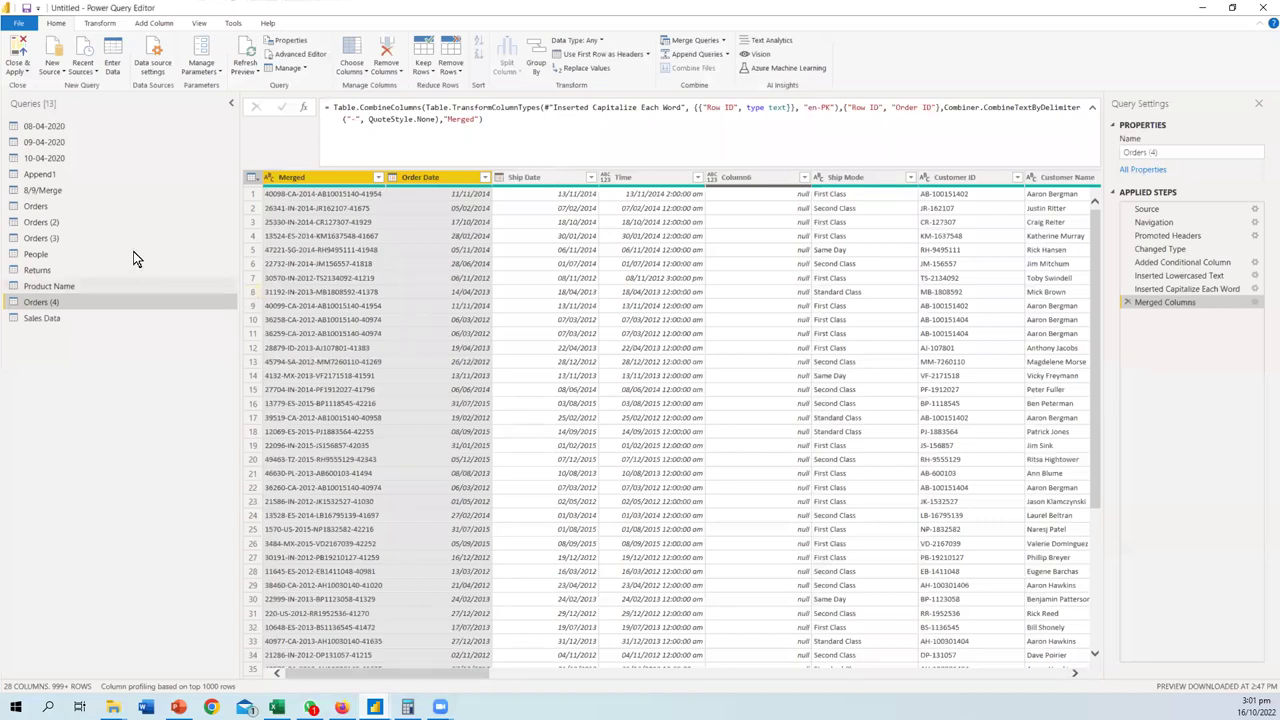
{"action": "left_click", "coordinate": [46, 191]}
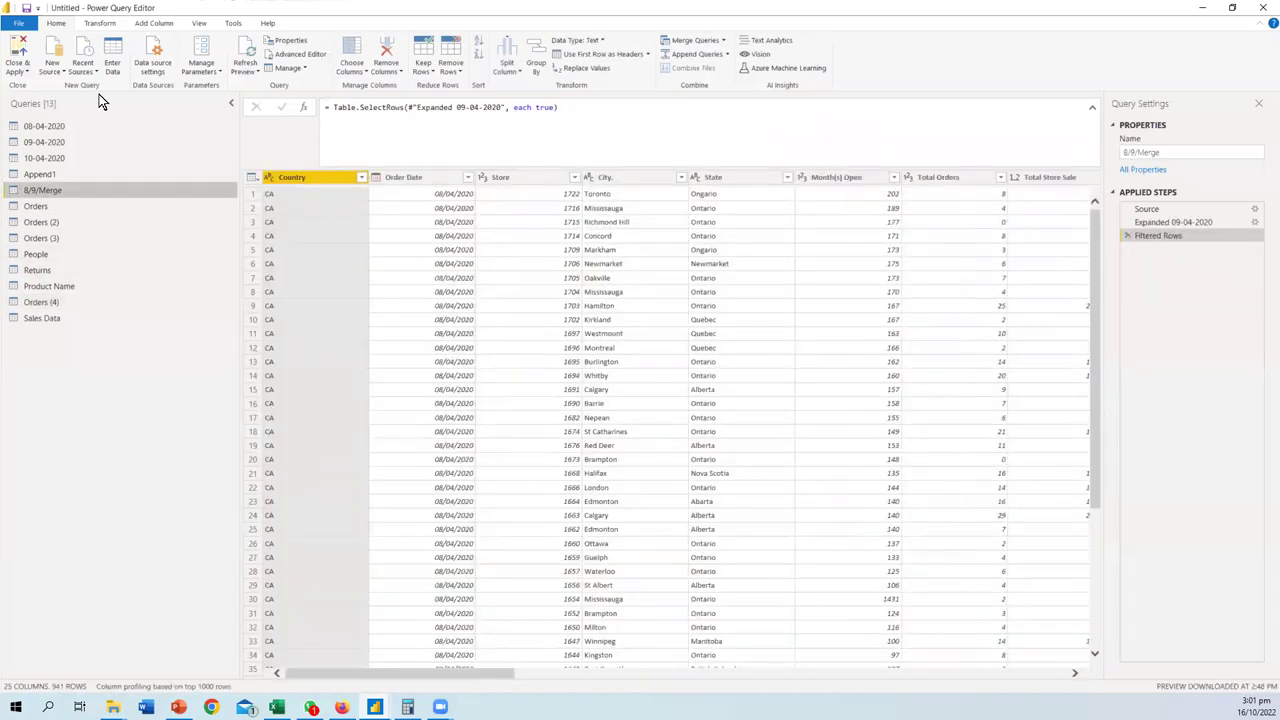
{"action": "left_click", "coordinate": [18, 72]}
{"action": "left_click", "coordinate": [40, 90]}
- Dismiss the load summary reporting 7,523 errors in Sales Data and go to the Dashboard report
{"action": "key", "text": "alt+Tab"}
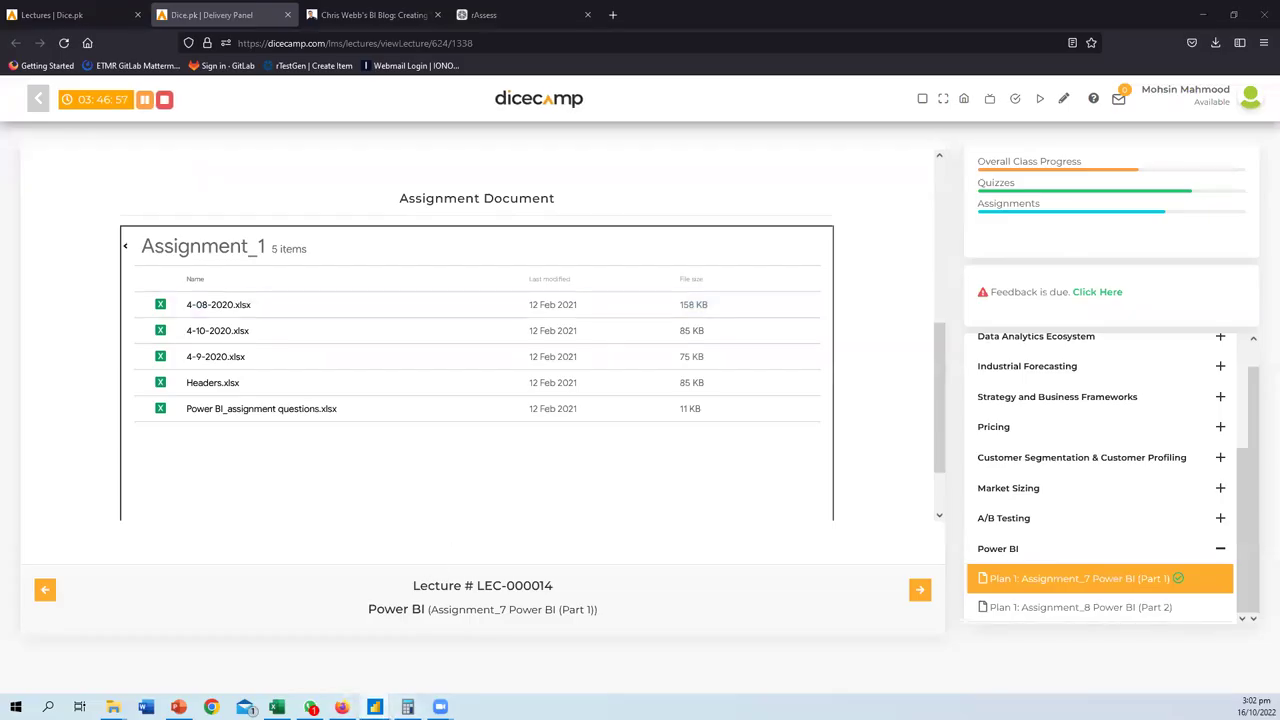
{"action": "mouse_move", "coordinate": [374, 707]}
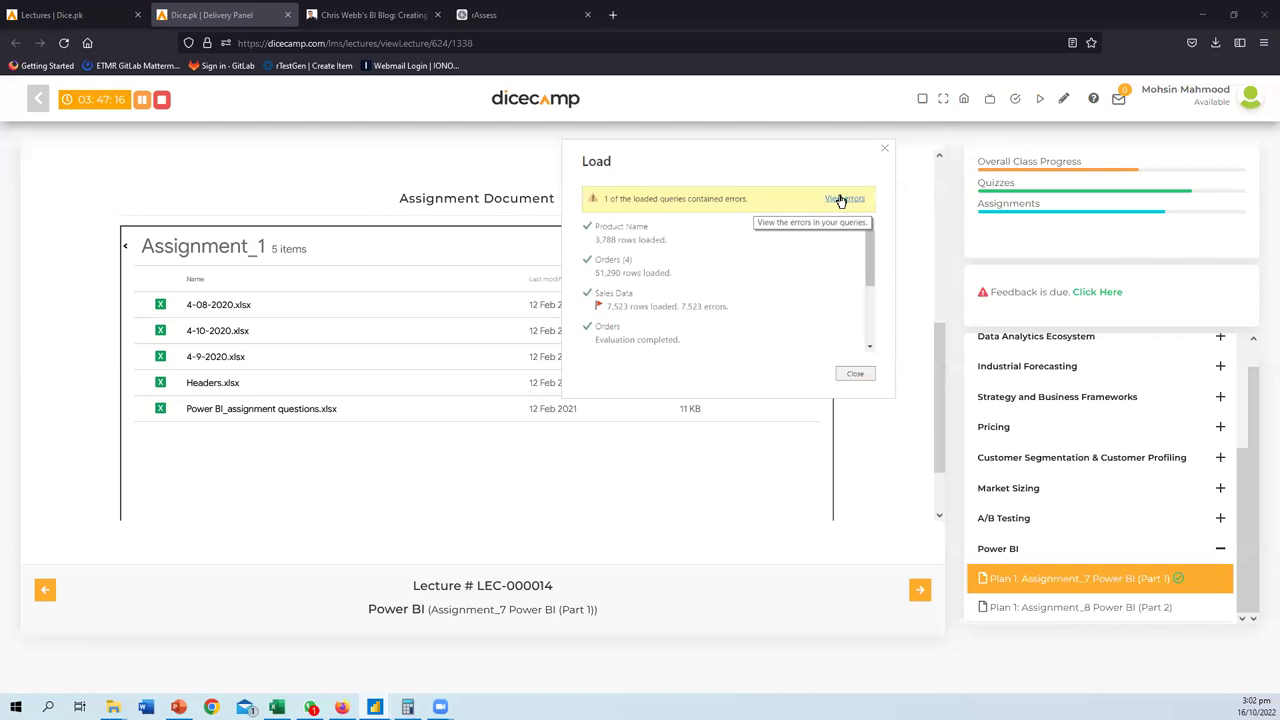
{"action": "left_click", "coordinate": [856, 374]}
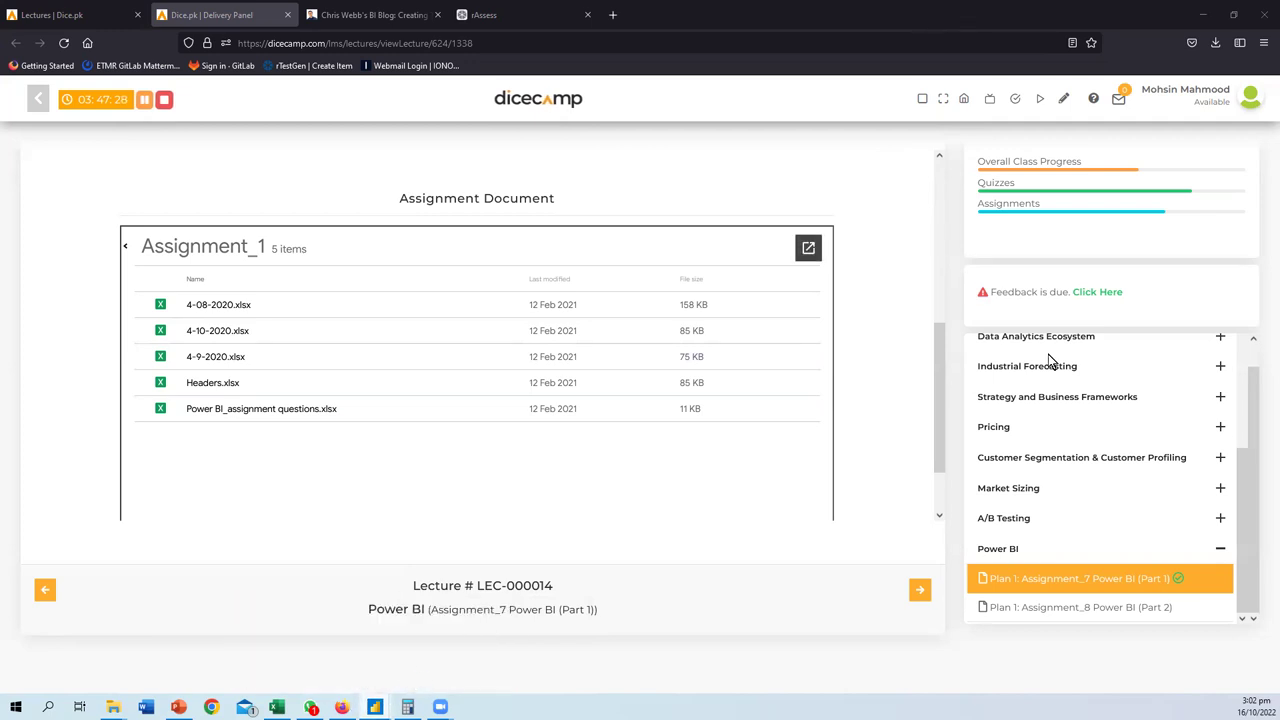
{"action": "key", "text": "alt+Tab"}
- Close the Dashboard report without saving, keeping recovered files for later
{"action": "left_click", "coordinate": [1266, 11]}
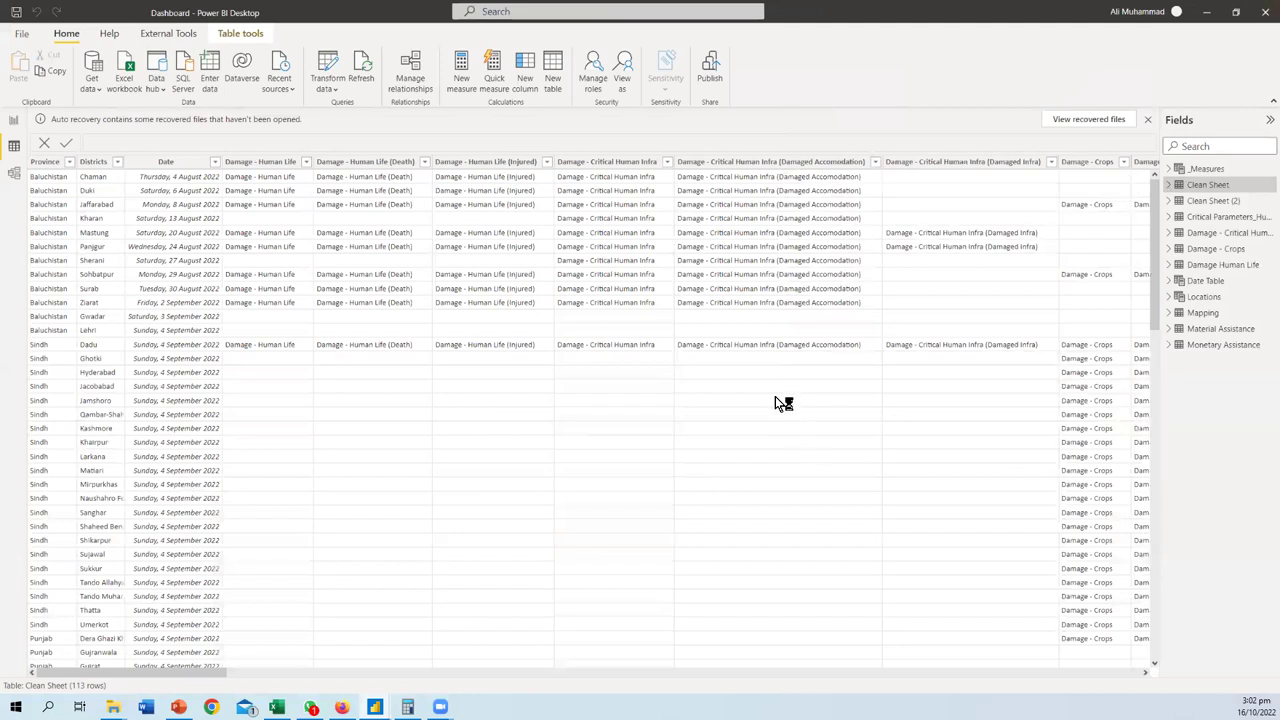
{"action": "left_click", "coordinate": [700, 373]}
{"action": "left_click", "coordinate": [540, 355]}
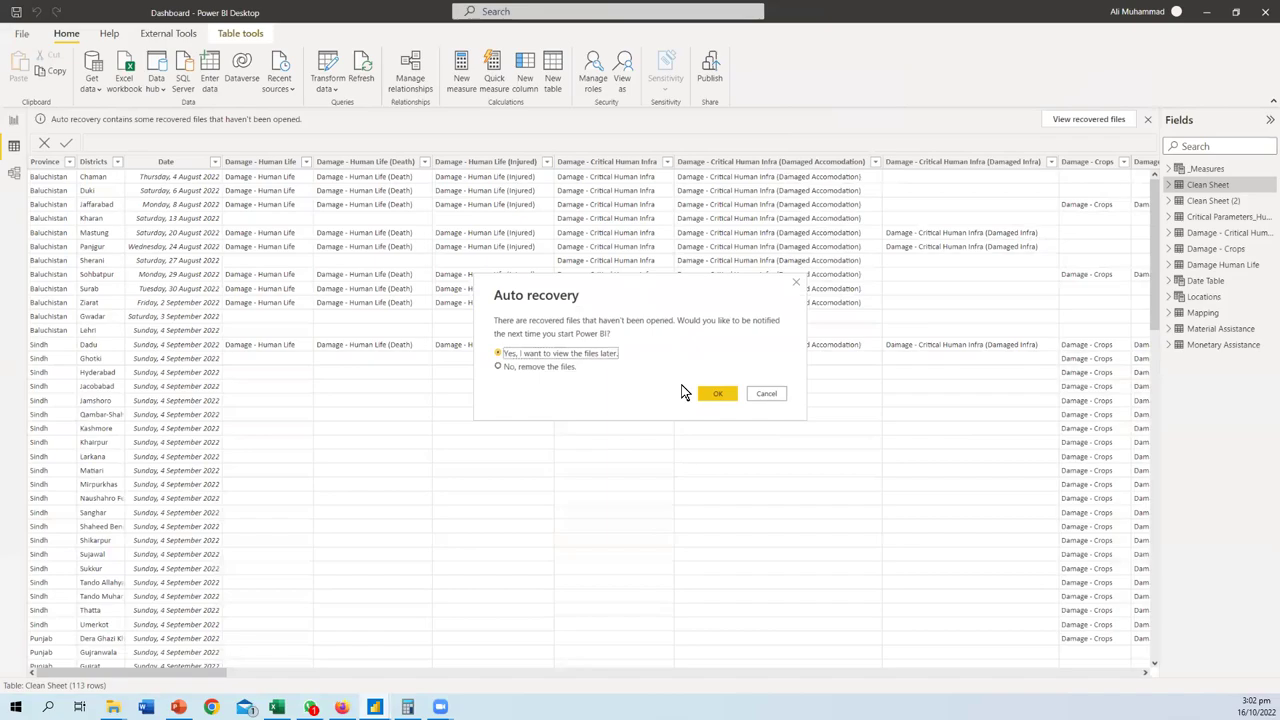
{"action": "left_click", "coordinate": [717, 394]}
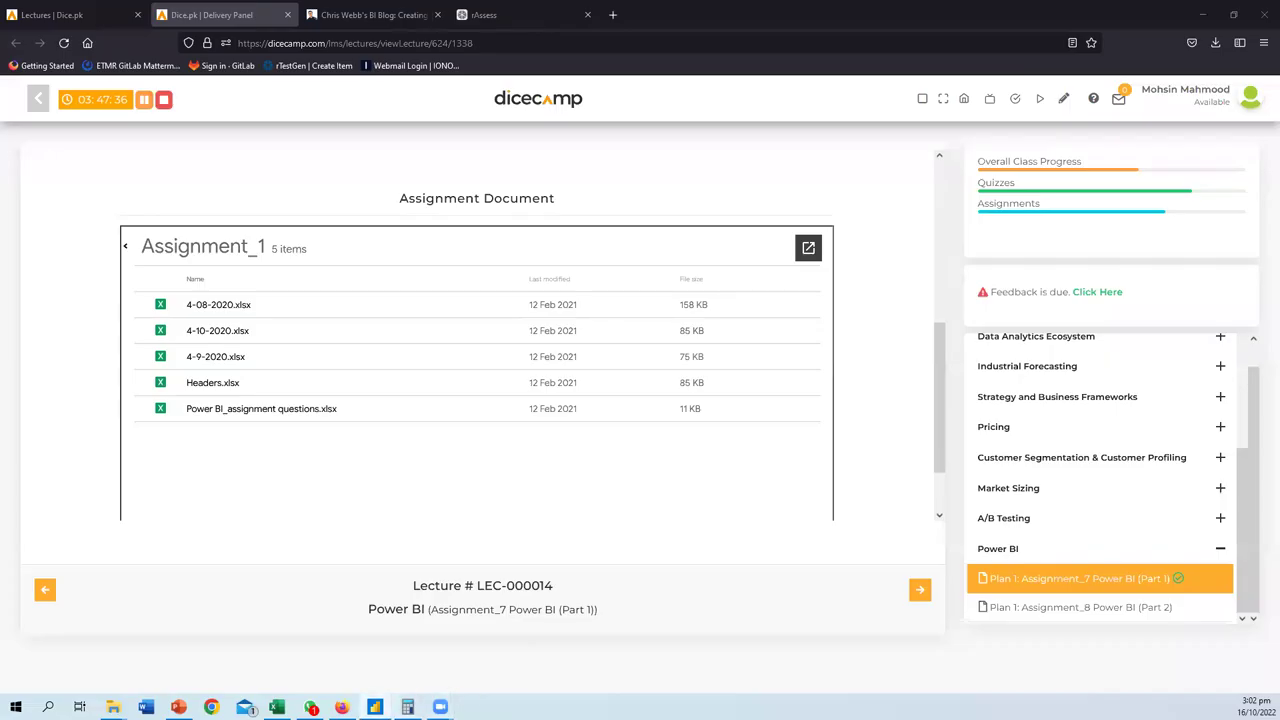
- Minimize the browser and File Explorer windows to clear the desktop
{"action": "left_click", "coordinate": [277, 707]}
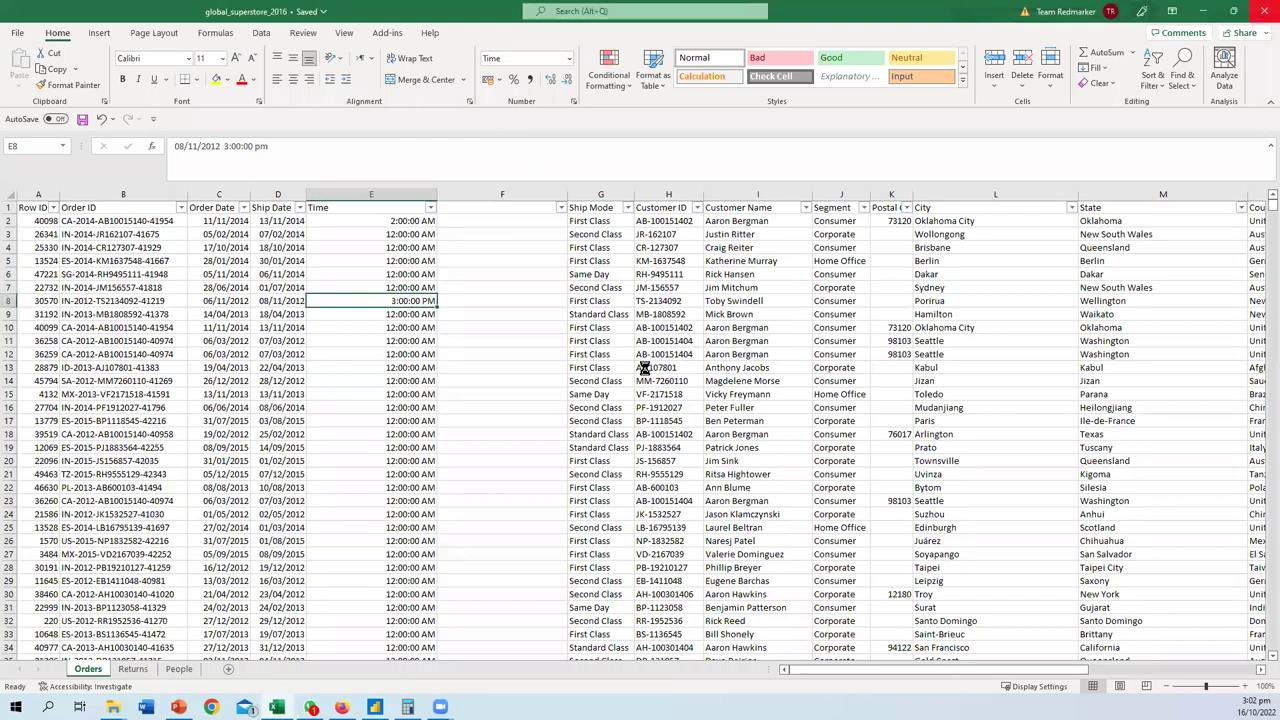
{"action": "key", "text": "alt+Tab"}
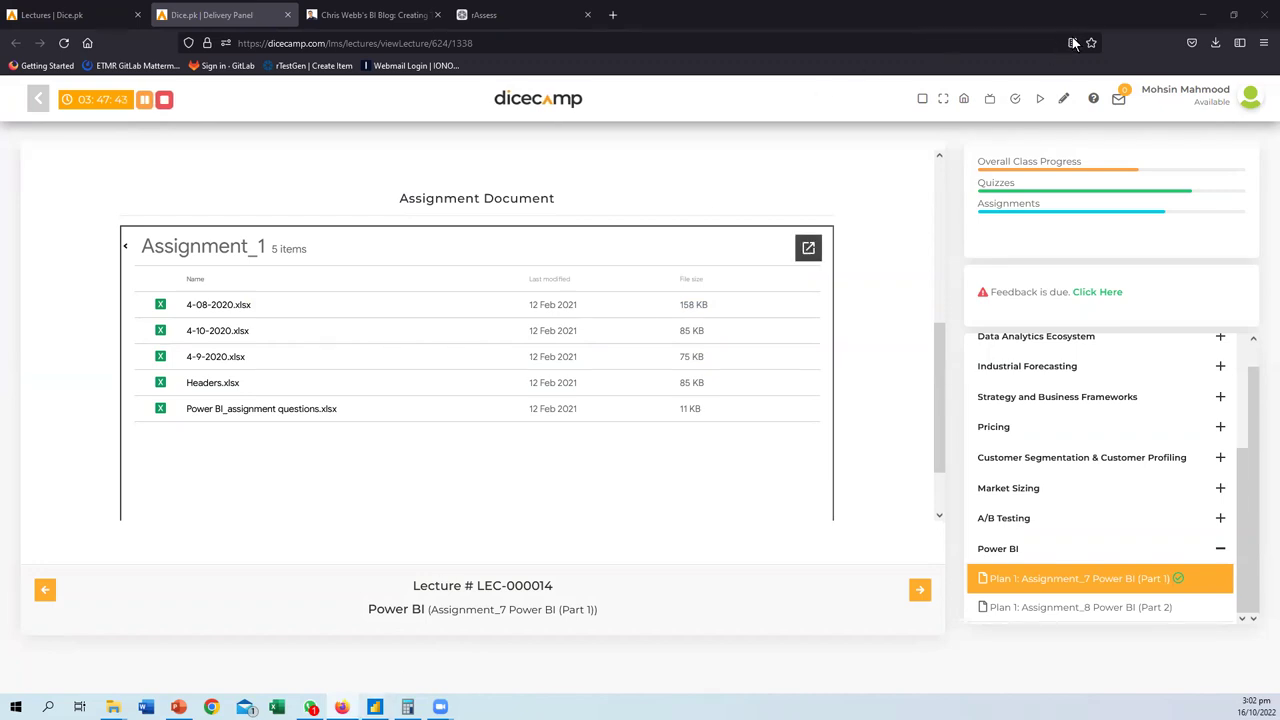
{"action": "left_click", "coordinate": [1194, 20]}
{"action": "left_click", "coordinate": [1195, 10]}
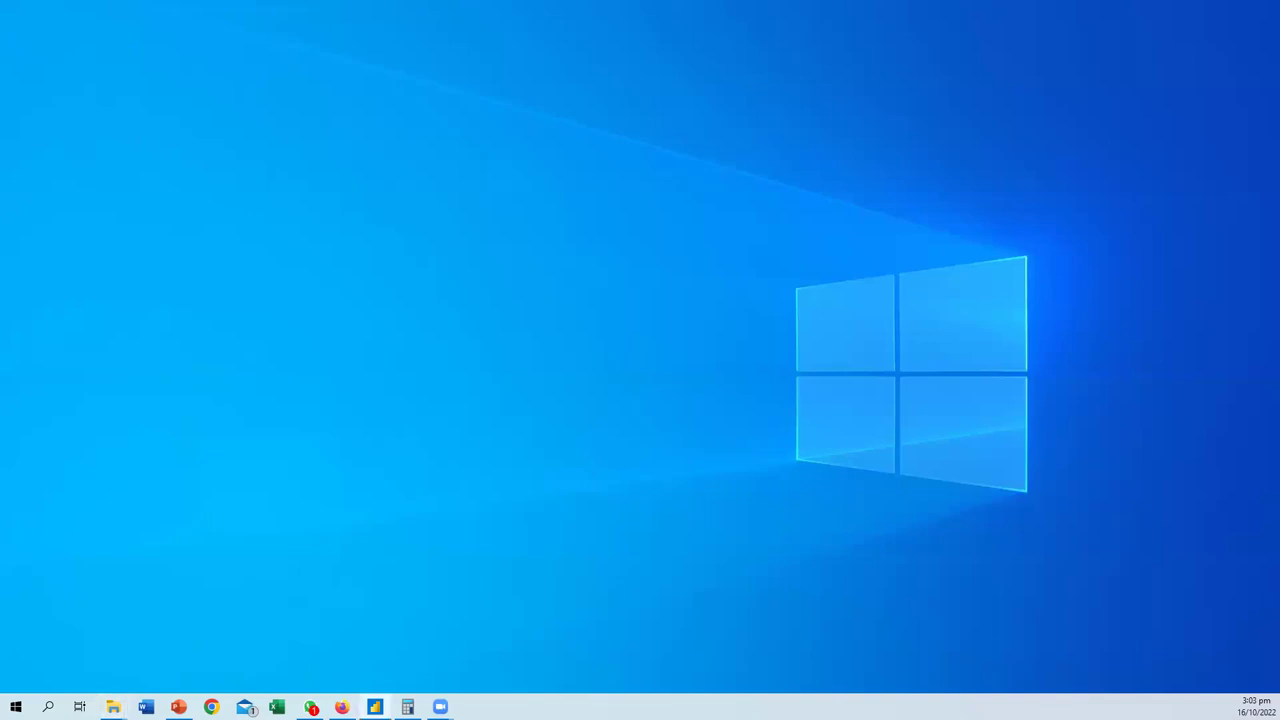
- Show the Untitled report in Report view, collapse the Orders (3) fields, and begin Save as
{"action": "left_click", "coordinate": [375, 707]}
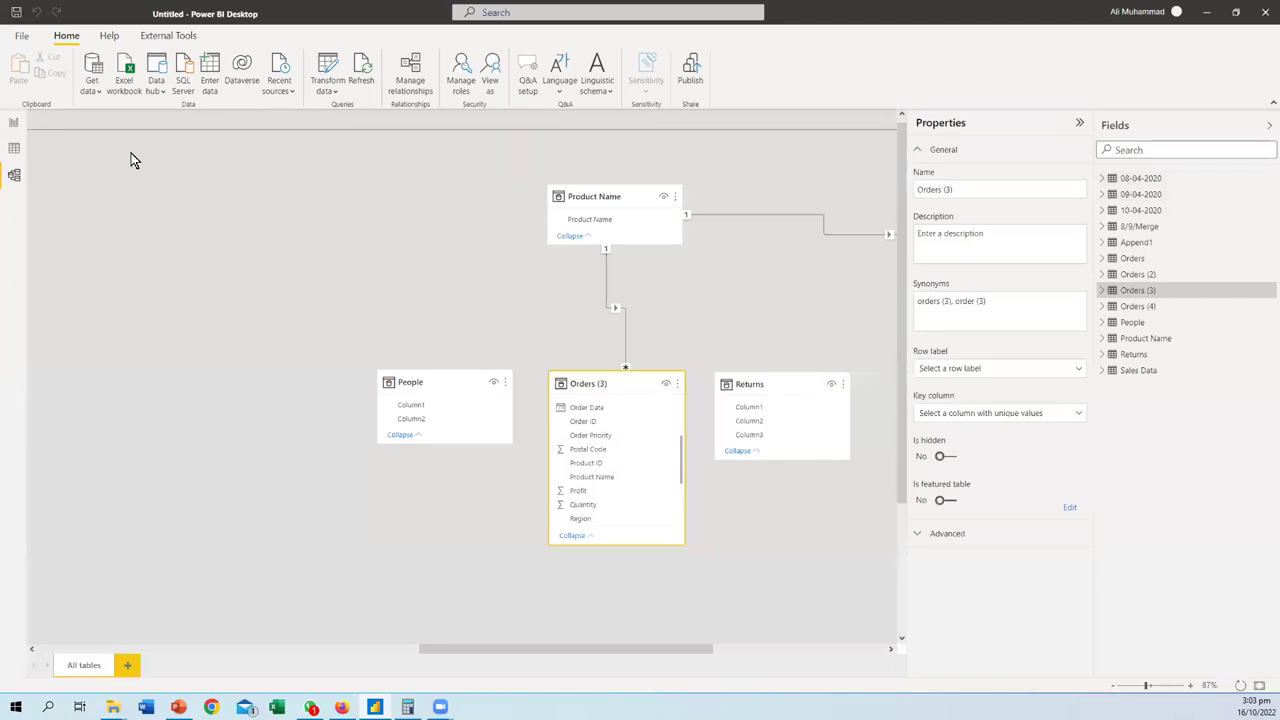
{"action": "left_click", "coordinate": [14, 122]}
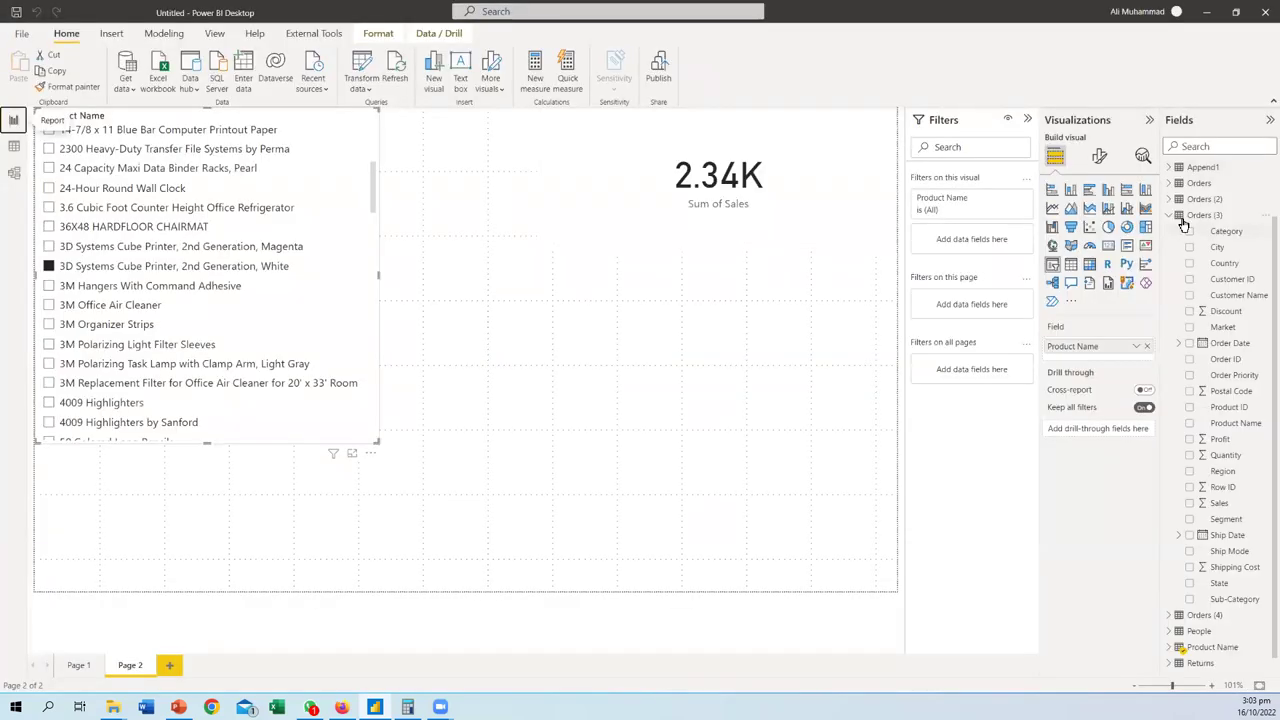
{"action": "left_click", "coordinate": [1204, 215]}
{"action": "left_click", "coordinate": [1171, 216]}
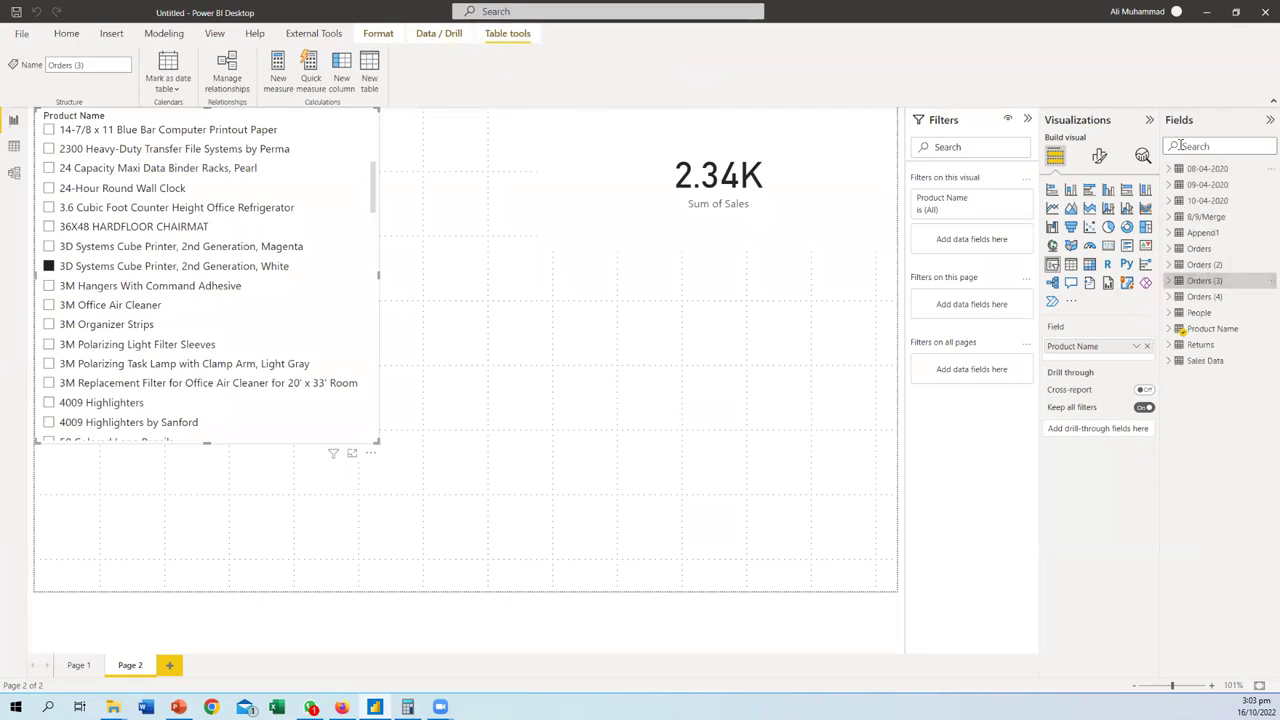
{"action": "left_click", "coordinate": [21, 34]}
{"action": "left_click", "coordinate": [33, 120]}
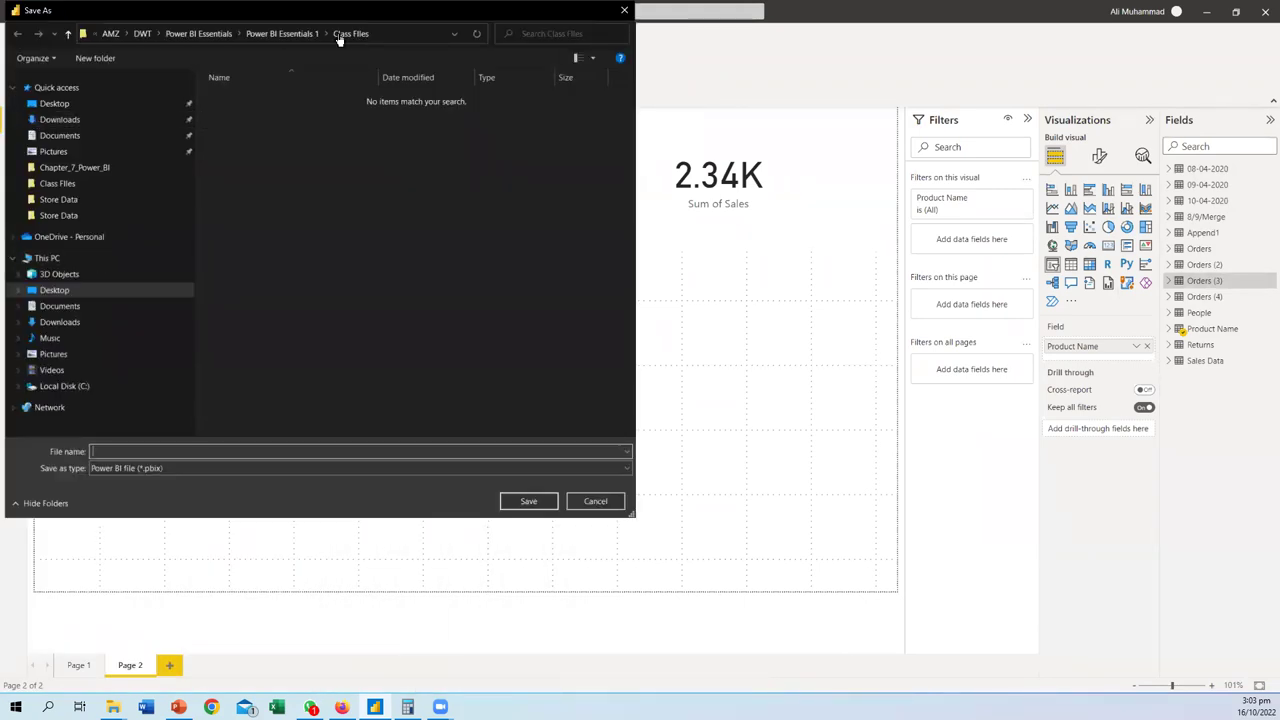
- In Save As, go up to the Desktop, then open Personal > Personal Work > DICE Analytics
{"action": "left_click", "coordinate": [298, 36]}
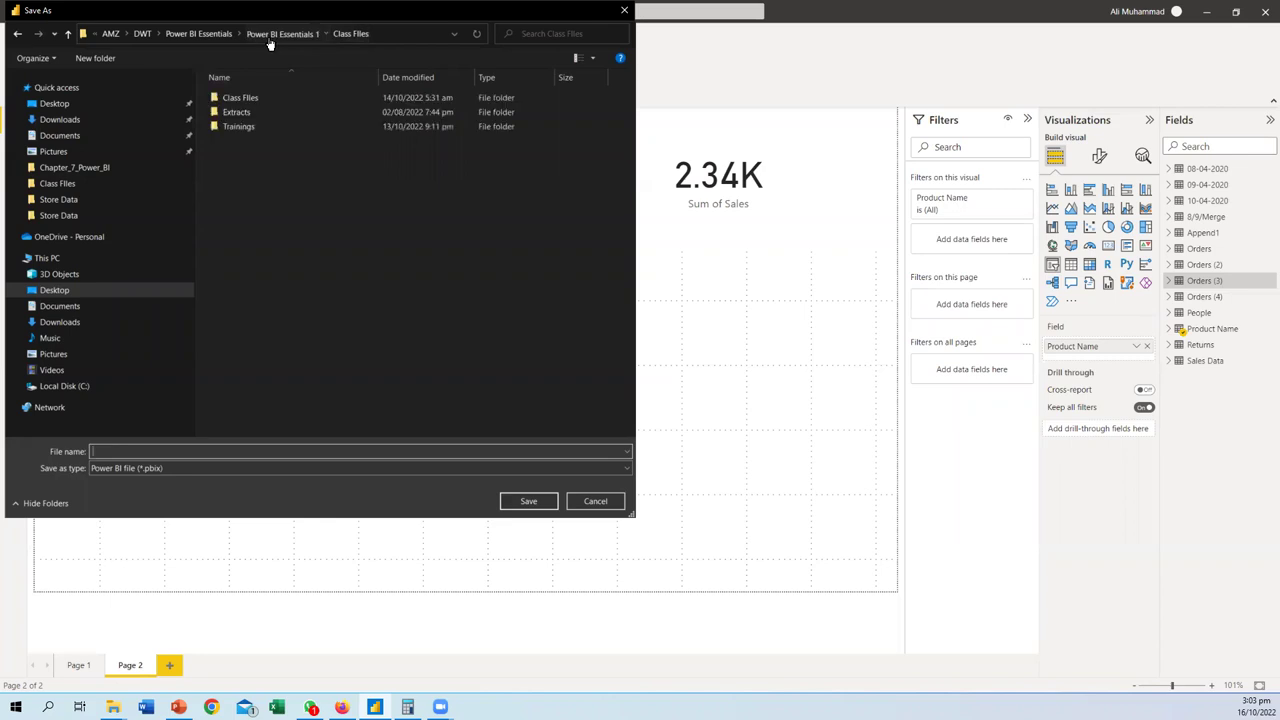
{"action": "left_click", "coordinate": [214, 36]}
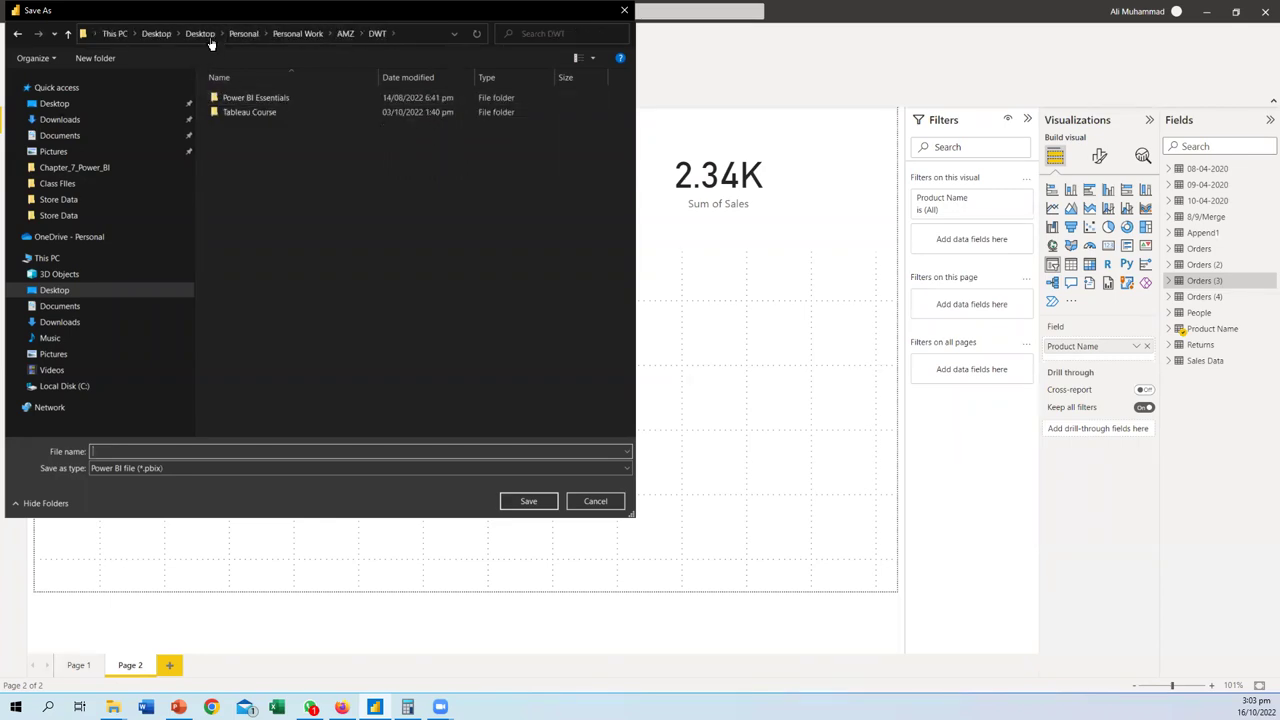
{"action": "left_click", "coordinate": [205, 36]}
{"action": "double_click", "coordinate": [245, 98]}
{"action": "double_click", "coordinate": [265, 143]}
{"action": "double_click", "coordinate": [262, 115]}
{"action": "key", "text": "BackSpace"}
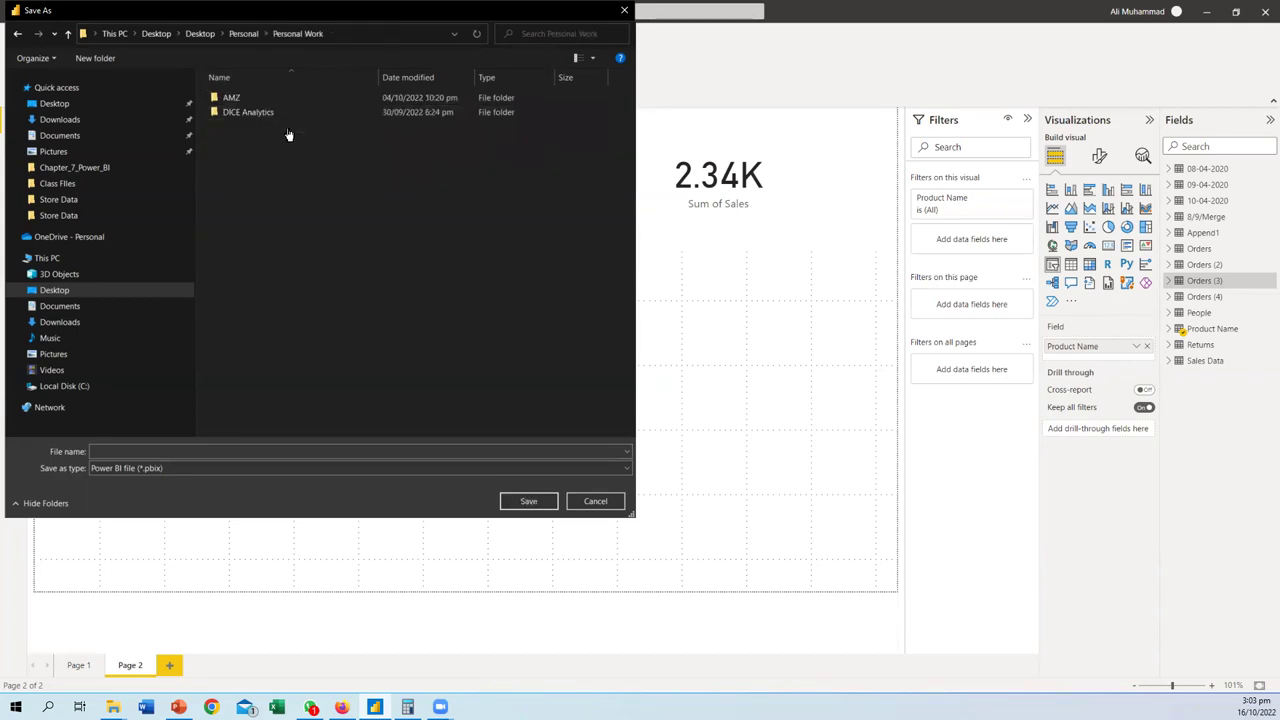
- Open Courses & Trainings > BA-Live-10 > Chapter_7_Power_BI and save over Class Practice
{"action": "double_click", "coordinate": [250, 114]}
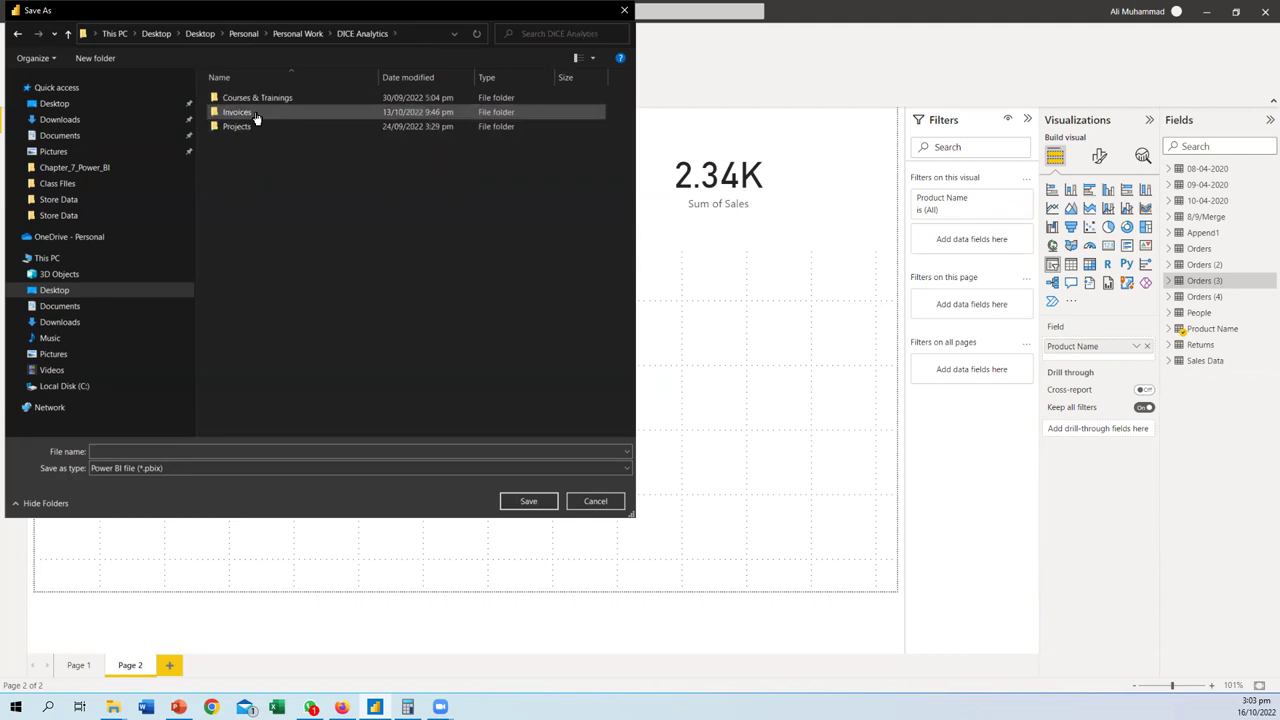
{"action": "double_click", "coordinate": [254, 100]}
{"action": "double_click", "coordinate": [251, 99]}
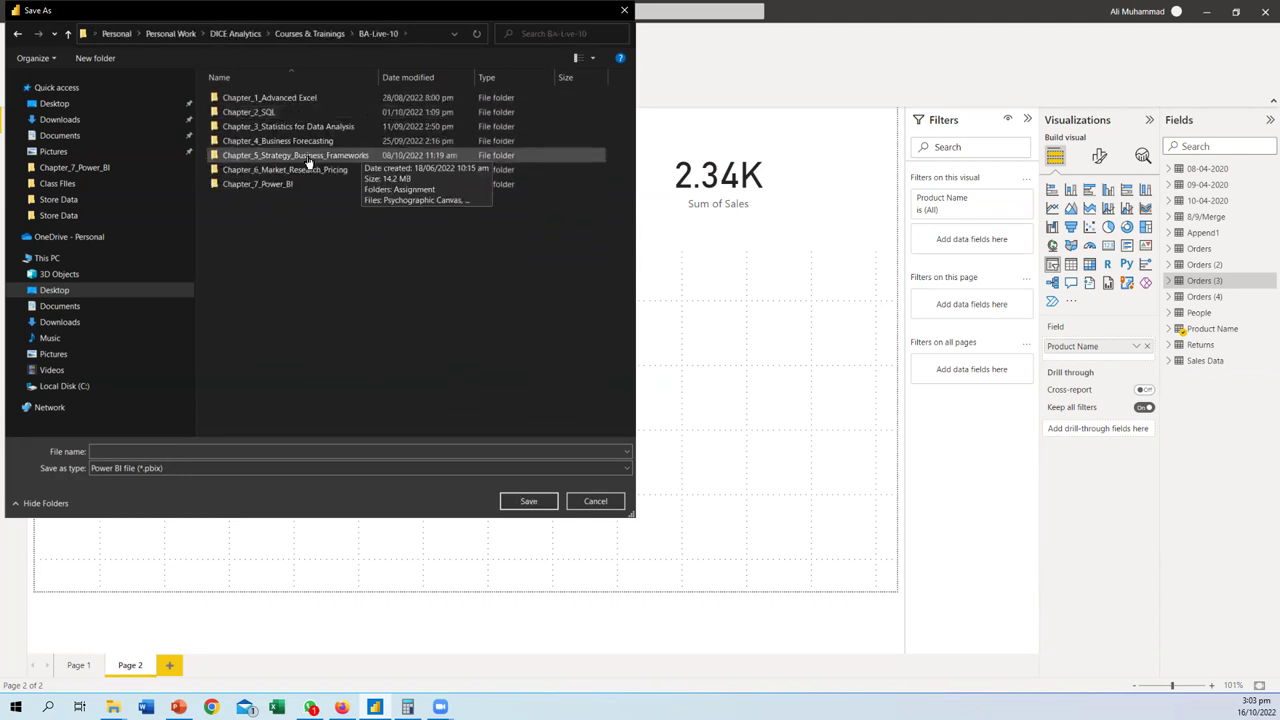
{"action": "left_click", "coordinate": [273, 185]}
{"action": "double_click", "coordinate": [273, 185]}
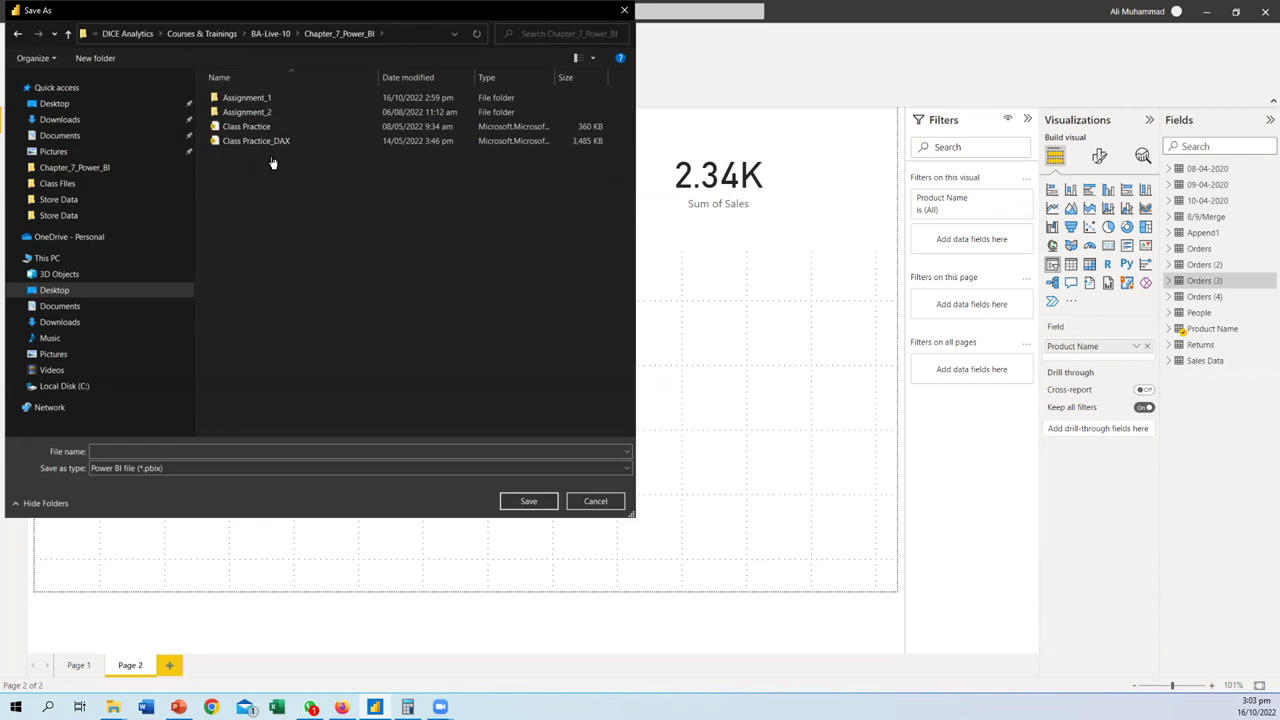
{"action": "left_click", "coordinate": [246, 130]}
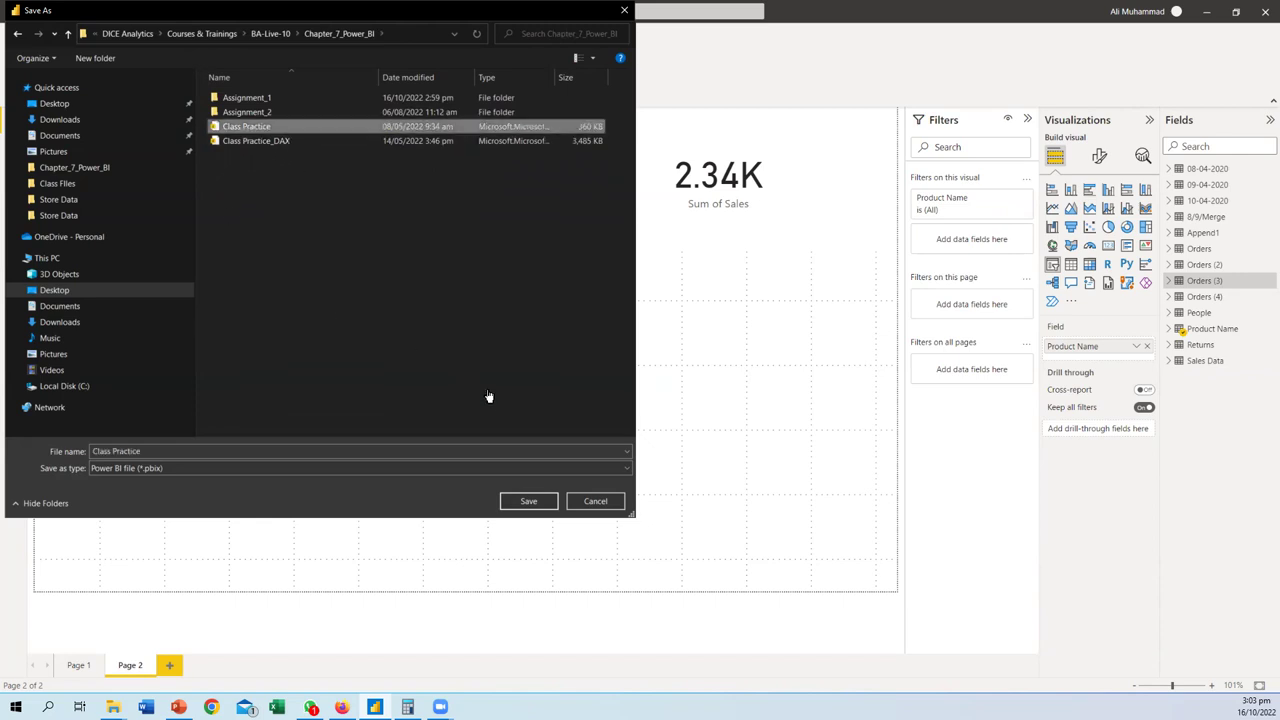
{"action": "left_click", "coordinate": [515, 501]}
- Confirm replacing Class Practice, then browse Save As to Chapter_4_Business Forecasting's Assignment folder
{"action": "left_click", "coordinate": [656, 353]}
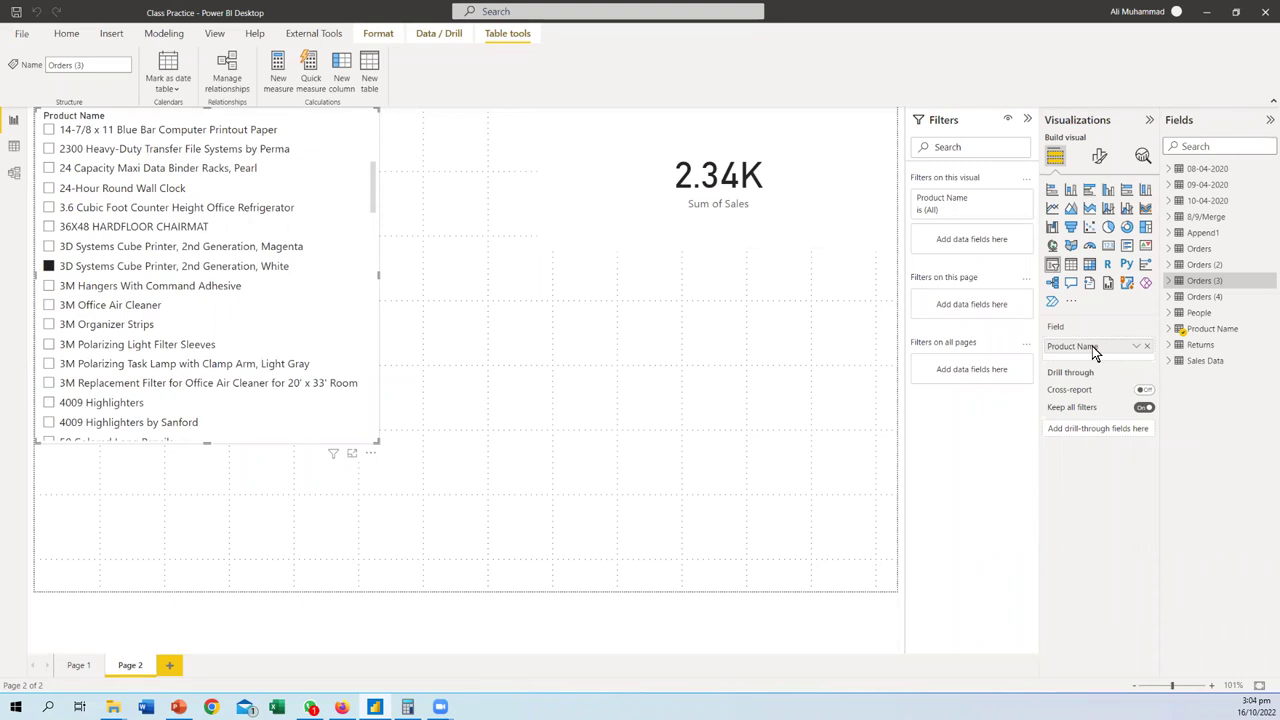
{"action": "left_click", "coordinate": [19, 36]}
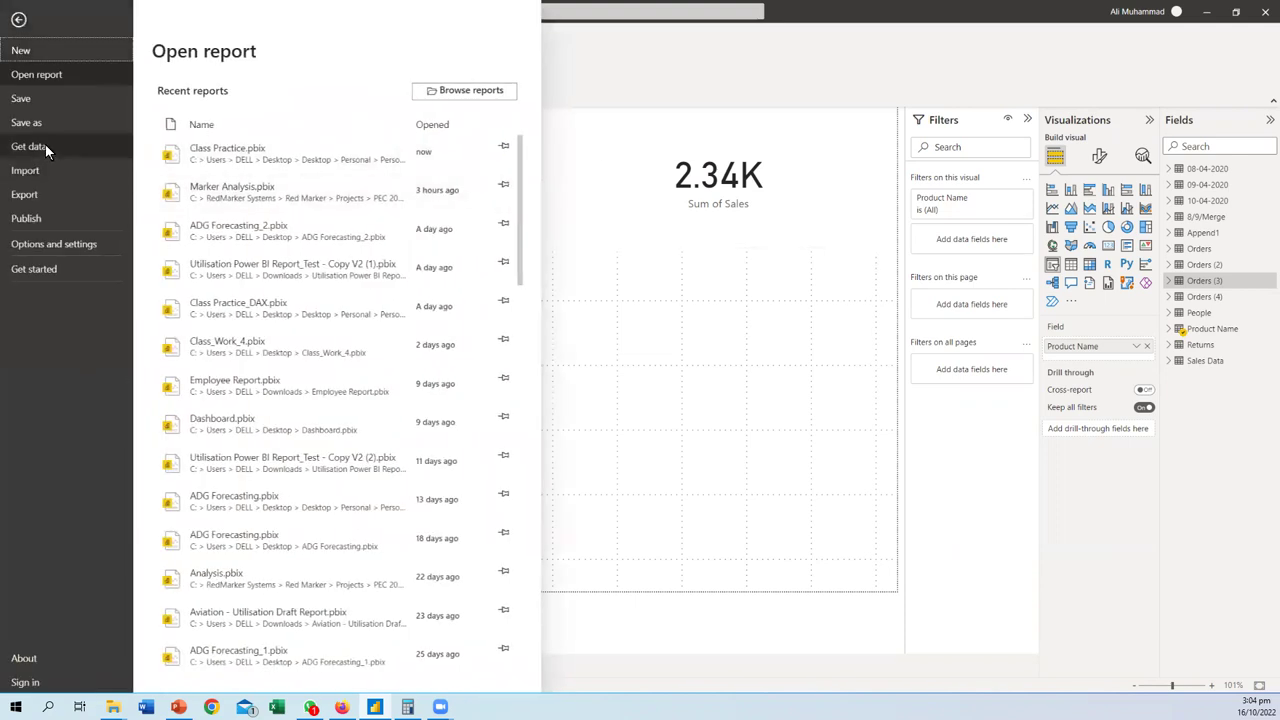
{"action": "left_click", "coordinate": [32, 124]}
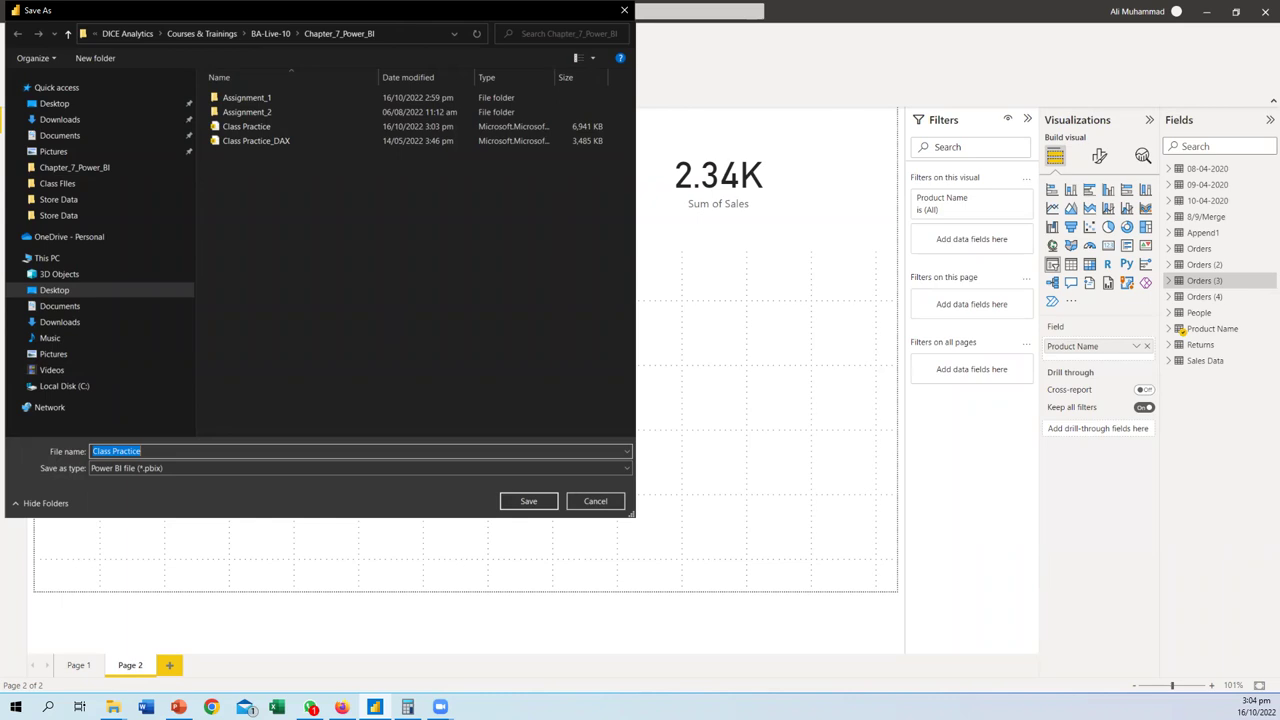
{"action": "left_click", "coordinate": [484, 300]}
{"action": "key", "text": "BackSpace"}
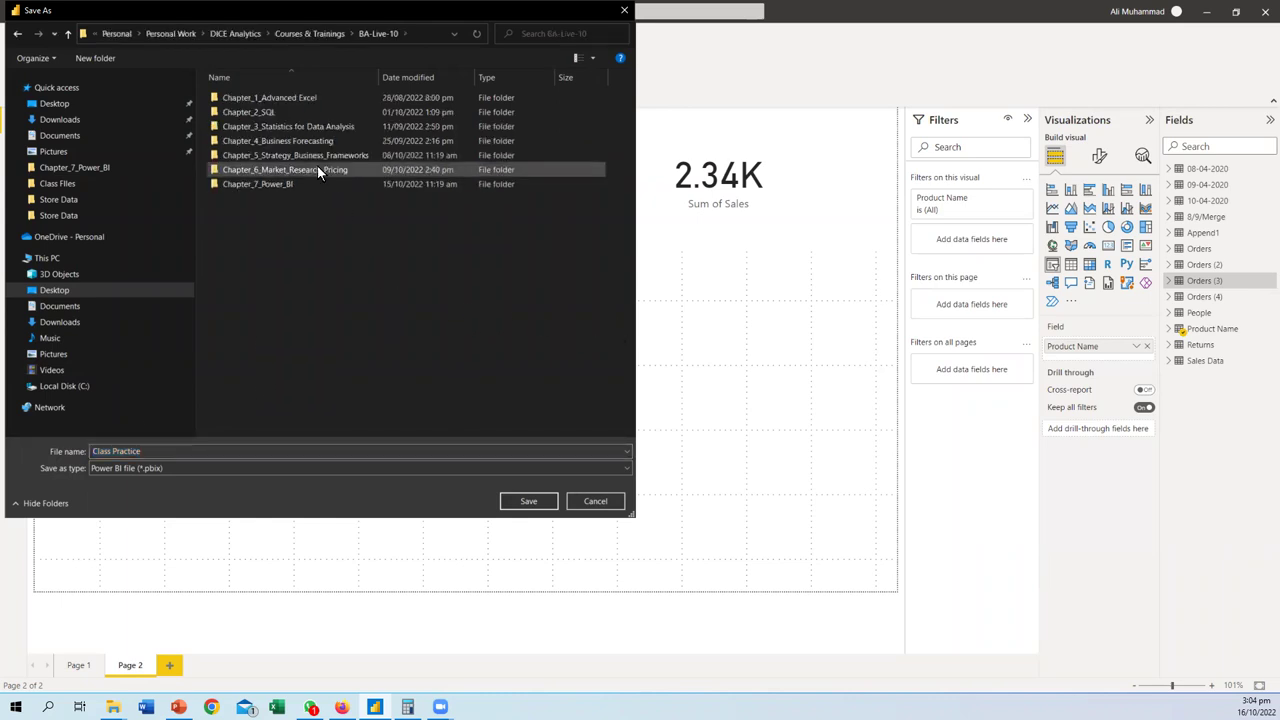
{"action": "double_click", "coordinate": [268, 143]}
{"action": "double_click", "coordinate": [246, 99]}
- Set the Power BI template (.pbit) file type, then cancel the Save As dialog
{"action": "left_click", "coordinate": [286, 469]}
{"action": "left_click", "coordinate": [176, 487]}
{"action": "left_click", "coordinate": [199, 463]}
{"action": "left_click", "coordinate": [199, 485]}
{"action": "left_click", "coordinate": [590, 503]}
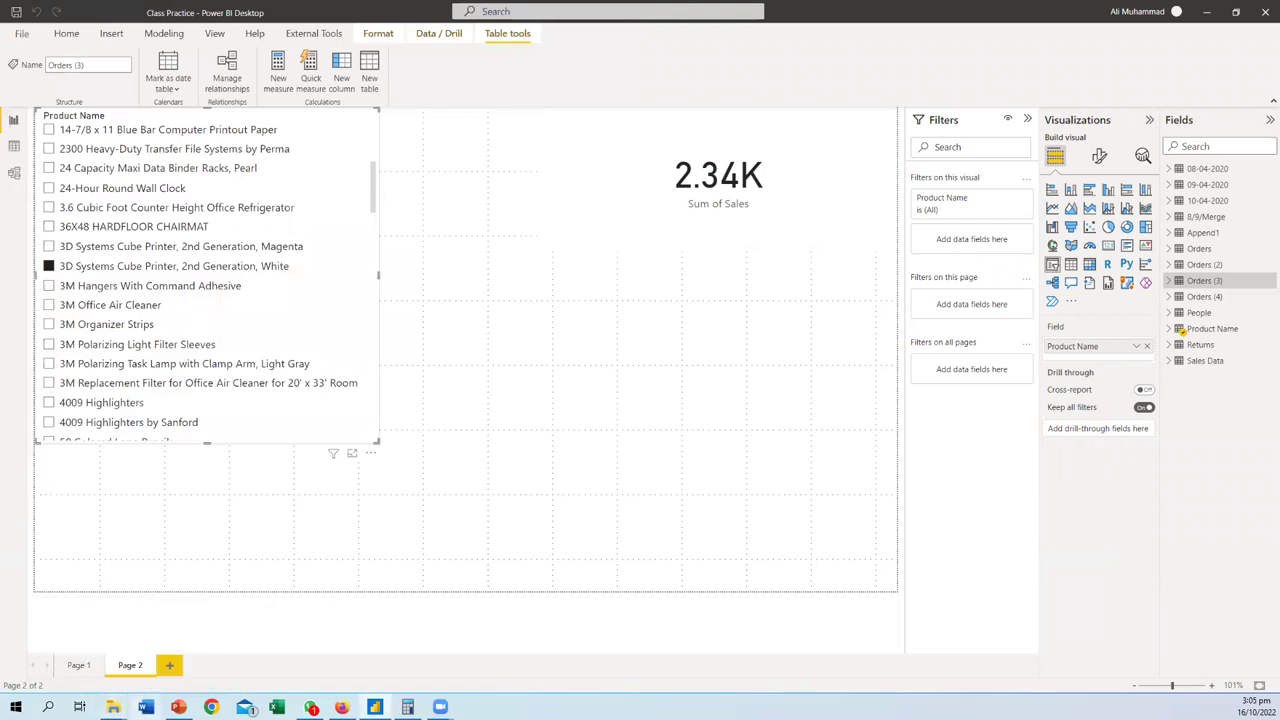
{"action": "mouse_move", "coordinate": [113, 707]}
- In File Explorer, open Week 5_Class Exercise from BA-Live-10 > Chapter_5_Strategy_Business_Frameworks
{"action": "left_click", "coordinate": [113, 707]}
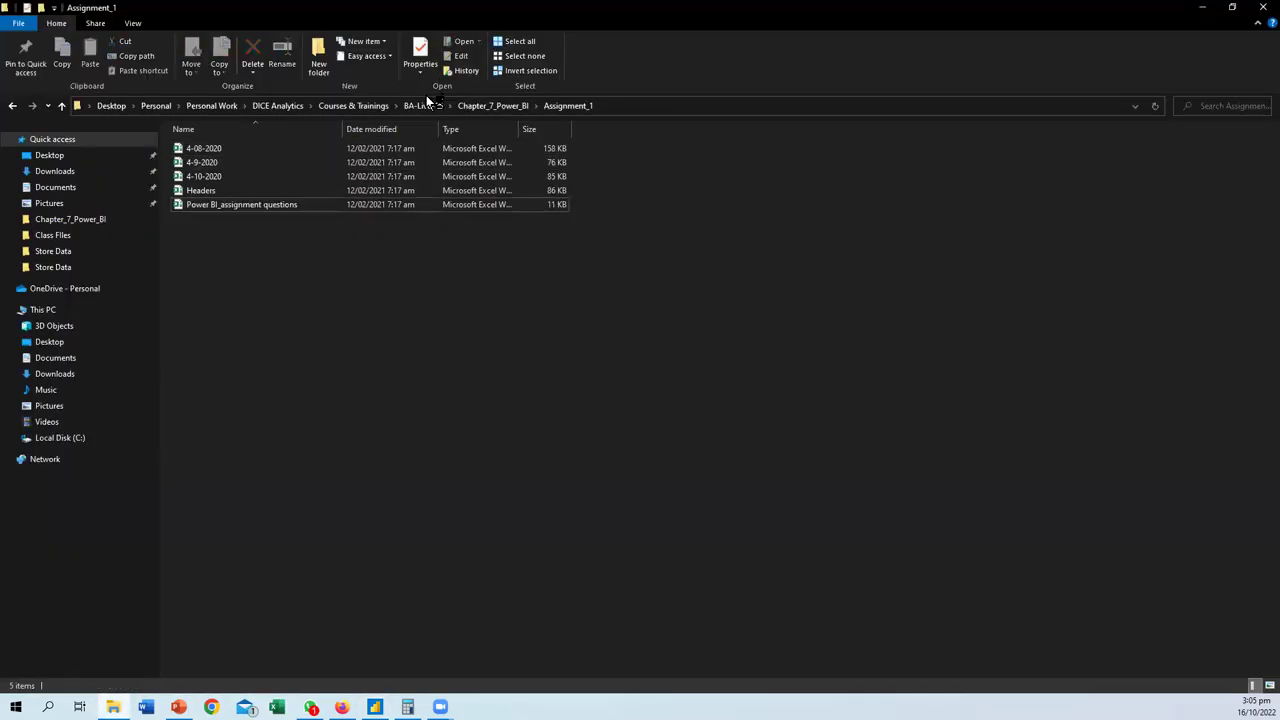
{"action": "left_click", "coordinate": [422, 106]}
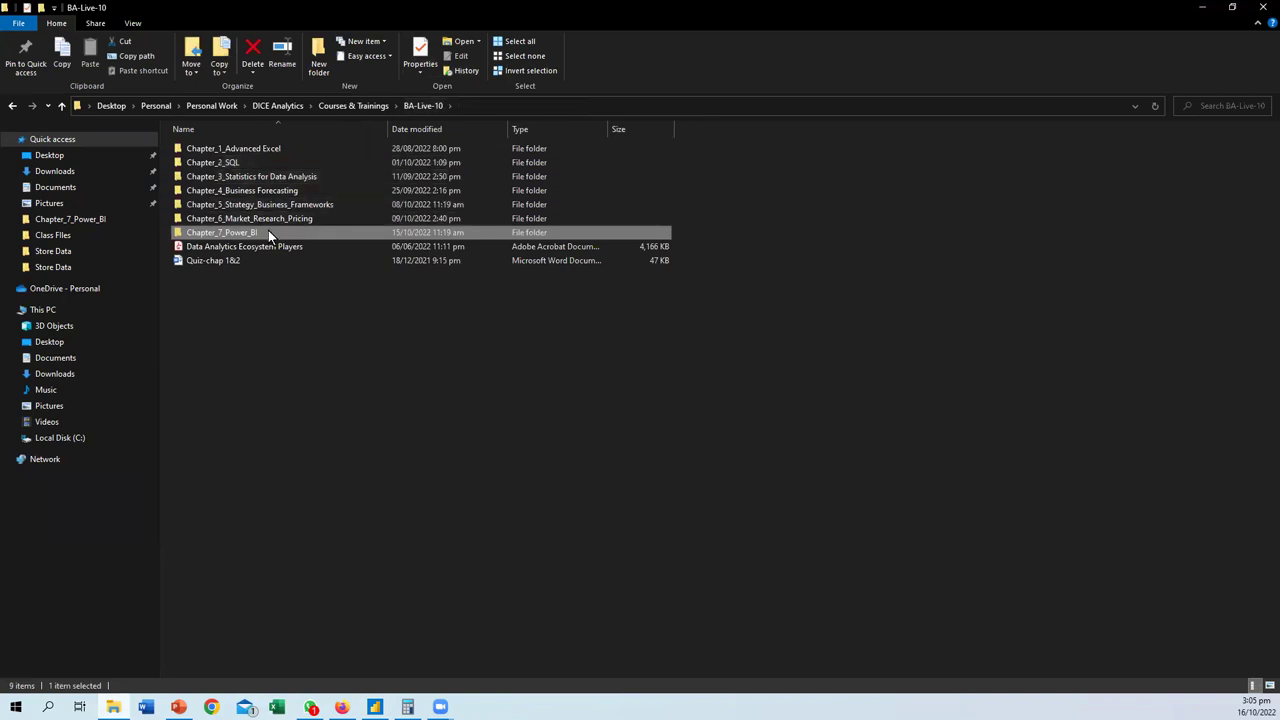
{"action": "left_click", "coordinate": [253, 217]}
{"action": "double_click", "coordinate": [258, 205]}
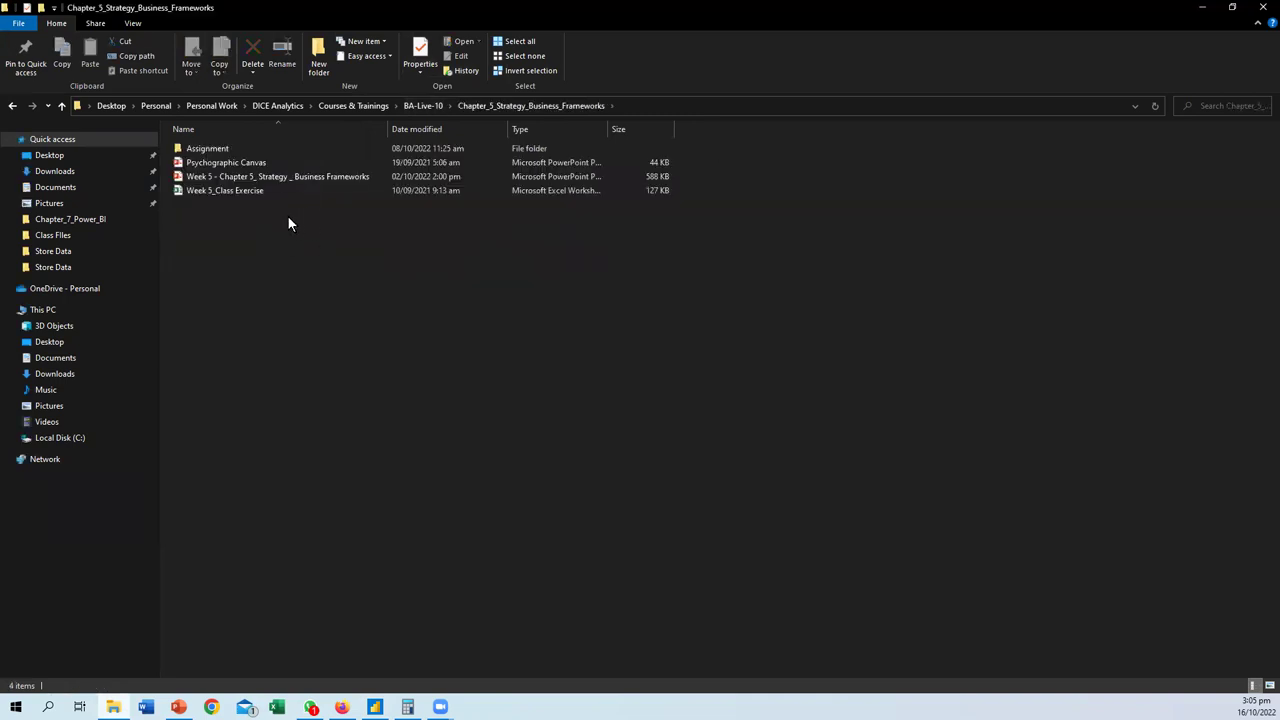
{"action": "double_click", "coordinate": [240, 190]}
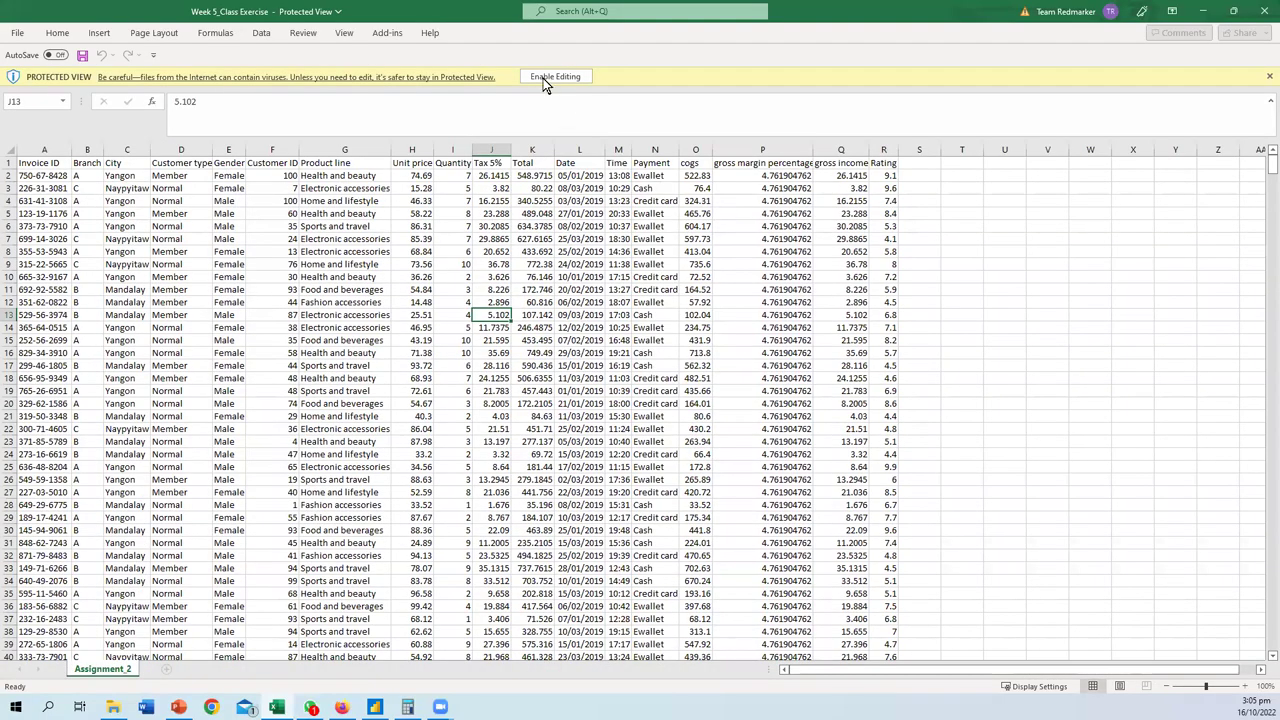
- Enable editing in Week 5_Class Exercise and select A7:N8 to review the sales rows
{"action": "left_click", "coordinate": [543, 78]}
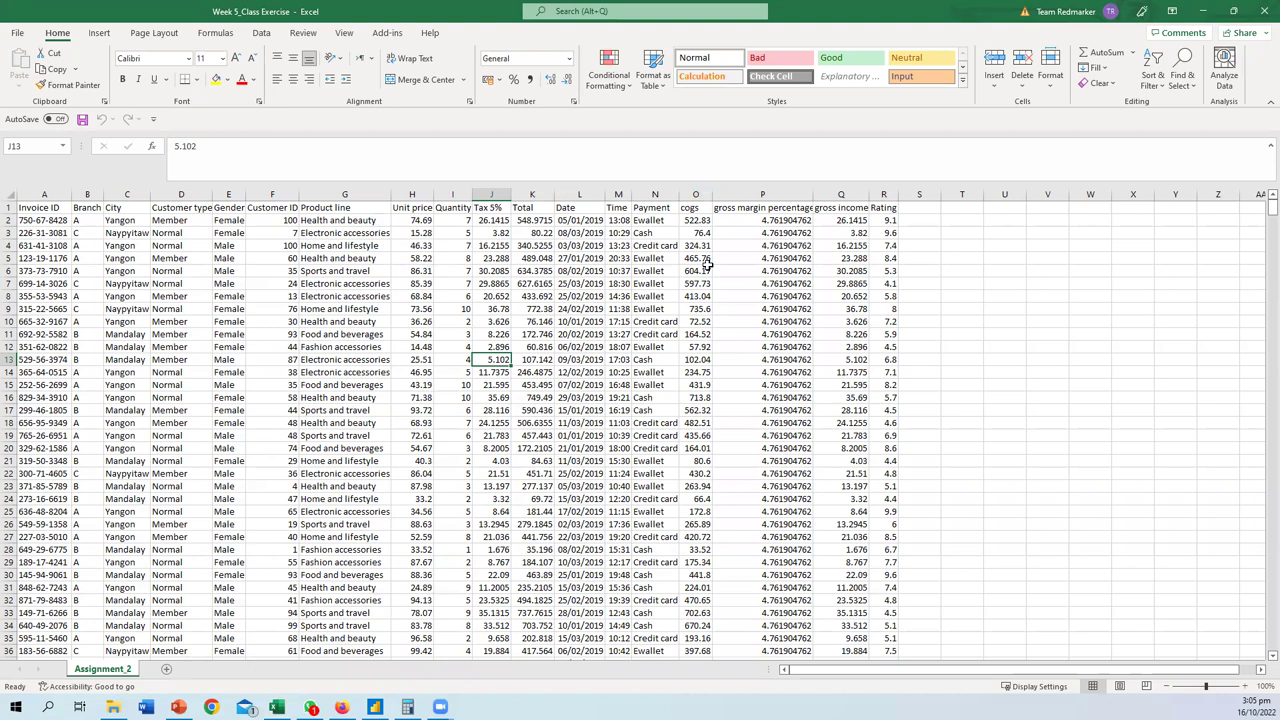
{"action": "left_click_drag", "start_coordinate": [650, 284], "coordinate": [45, 309]}
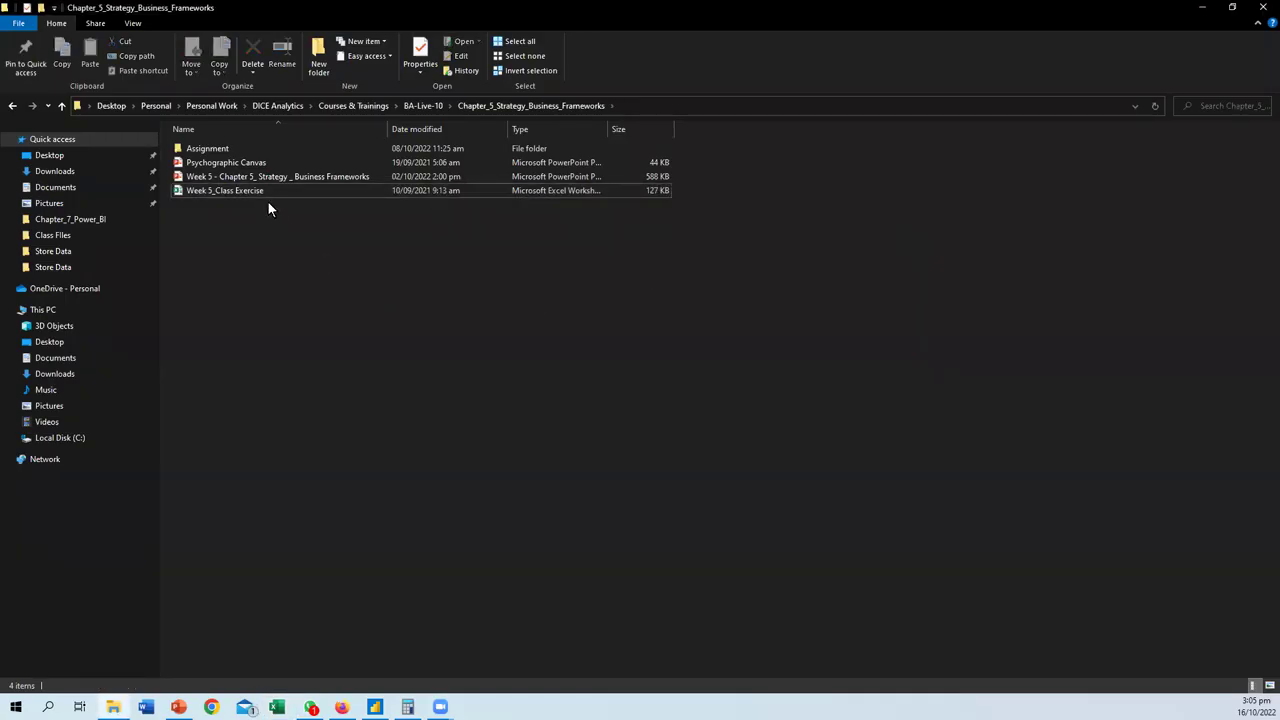
- Check Chapter_5's Assignment folder, then select Assignment_6_Multiple Concepts in Chapter_6_Market_Research_Pricing > Assignment
{"action": "double_click", "coordinate": [222, 149]}
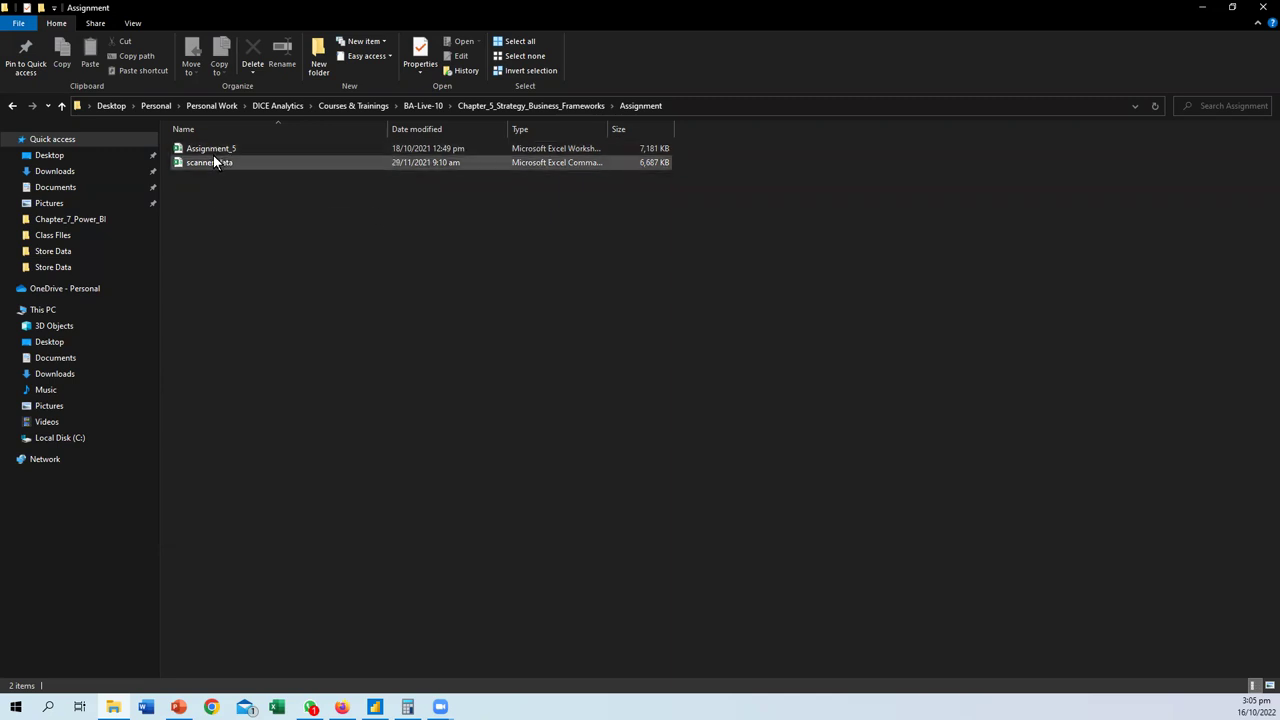
{"action": "key", "text": "alt+Up"}
{"action": "key", "text": "alt+Up"}
{"action": "double_click", "coordinate": [249, 218]}
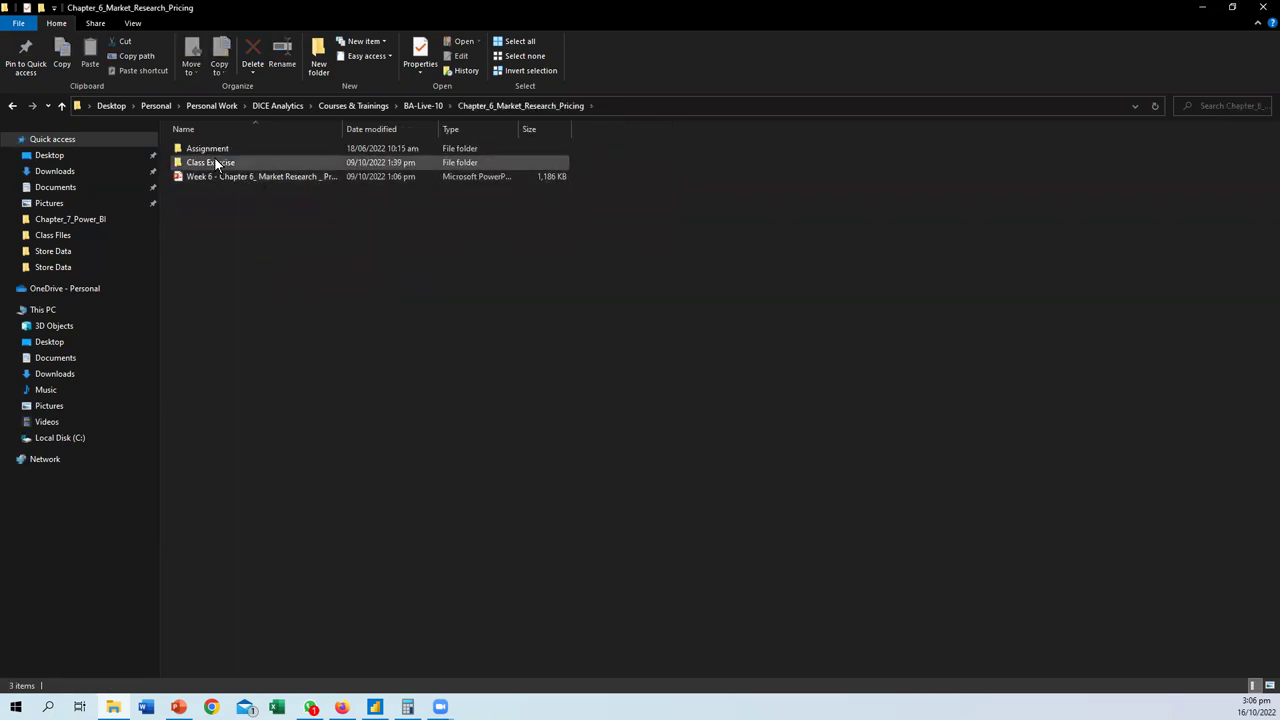
{"action": "double_click", "coordinate": [212, 150]}
{"action": "left_click", "coordinate": [237, 150]}
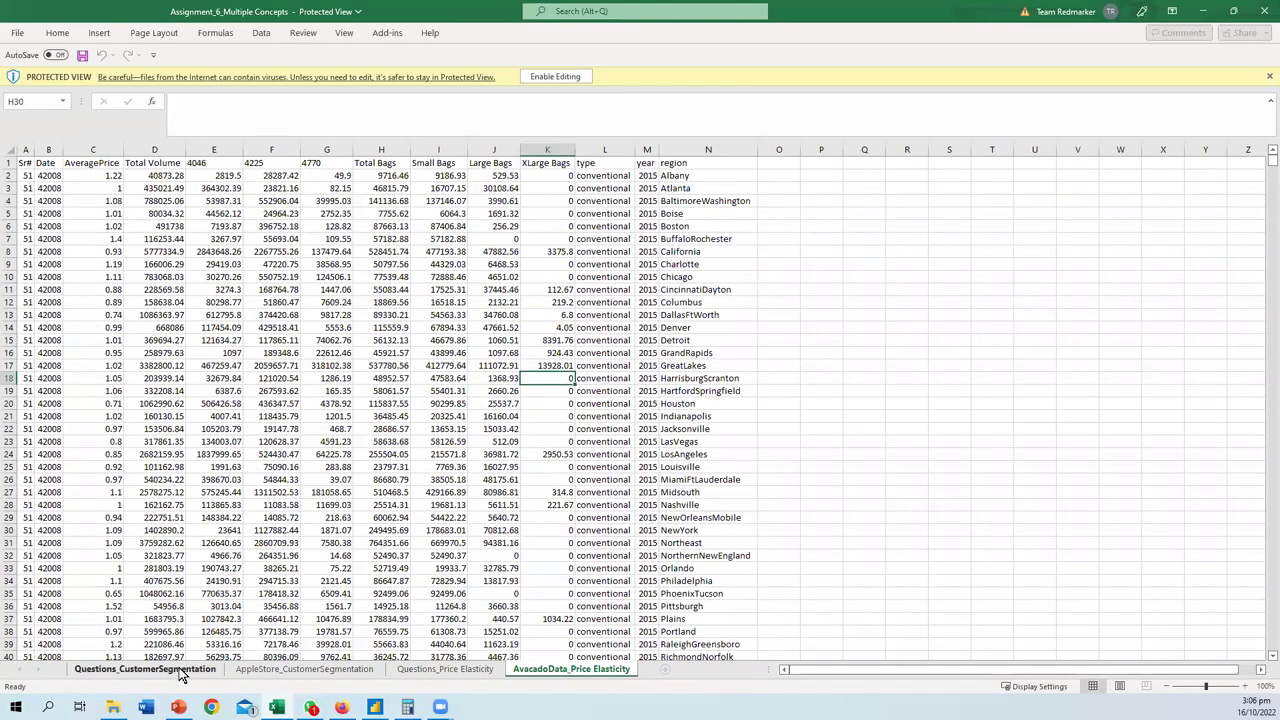
- On Questions_CustomerSegmentation, highlight the user_rating (B30:G30) and price (B27:D27) column definitions
{"action": "left_click", "coordinate": [181, 672]}
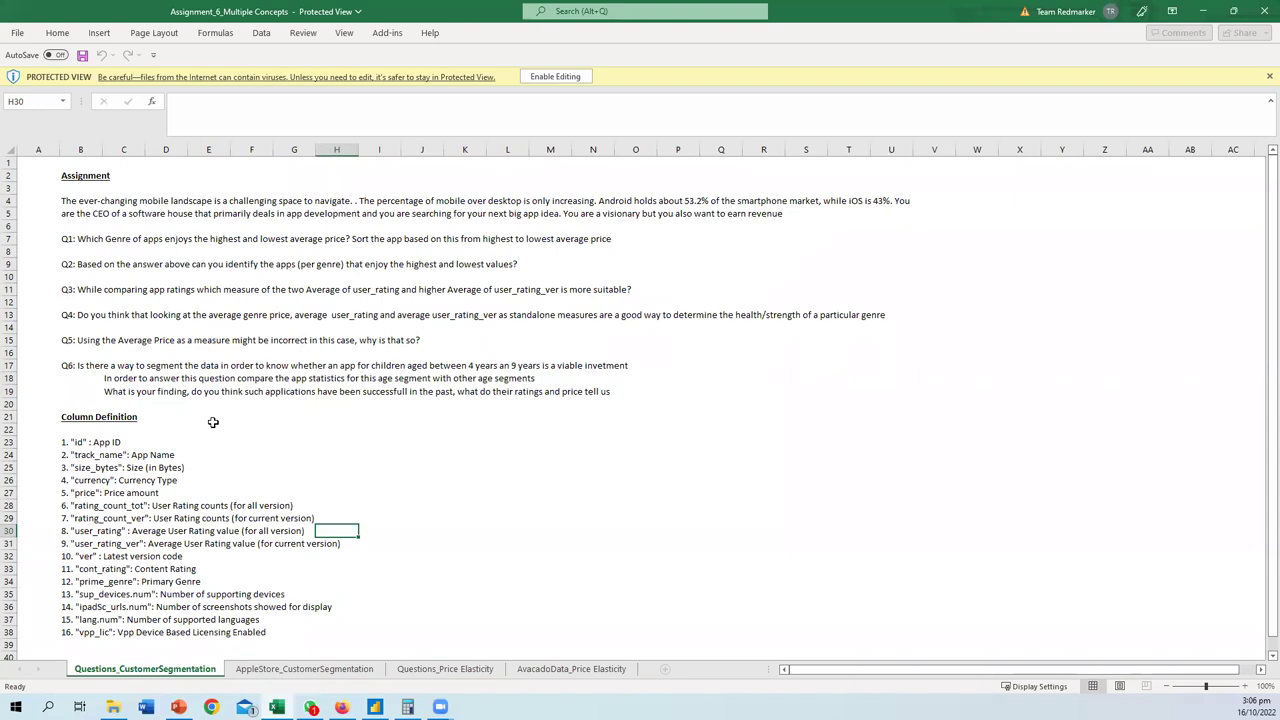
{"action": "scroll", "coordinate": [220, 447], "scroll_direction": "down", "scroll_amount": 2}
{"action": "left_click", "coordinate": [116, 458]}
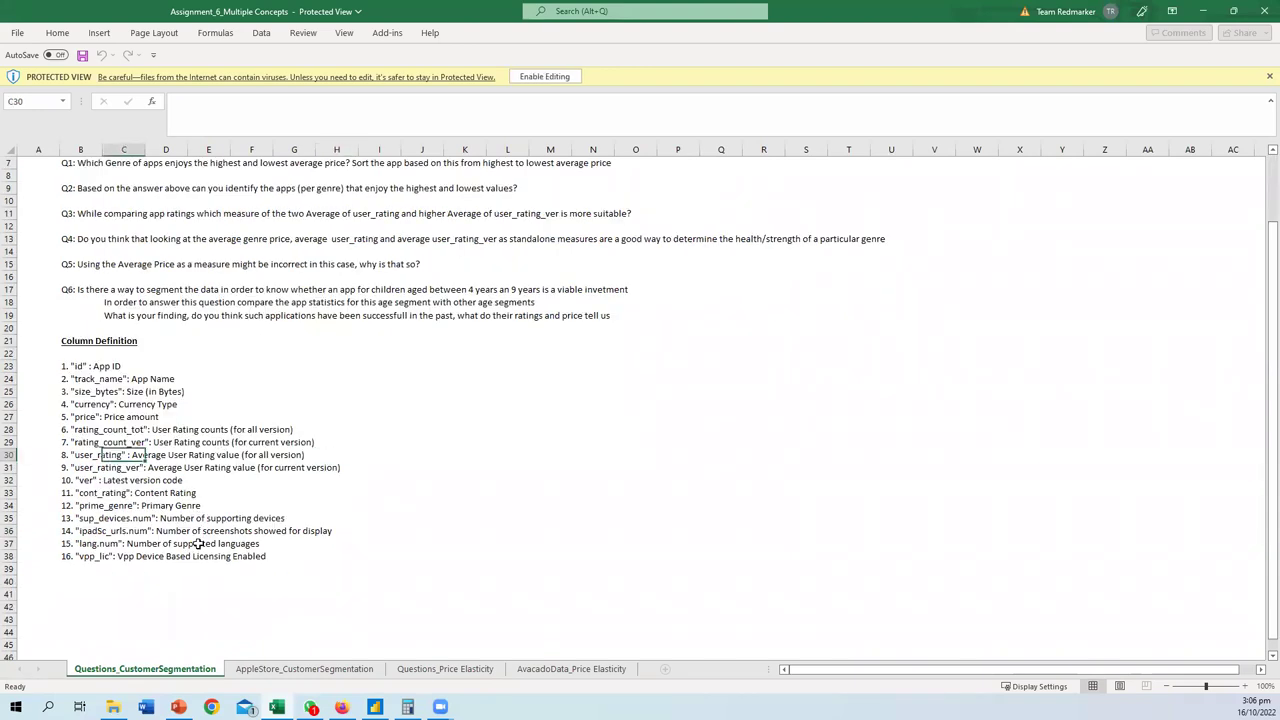
{"action": "left_click", "coordinate": [78, 467]}
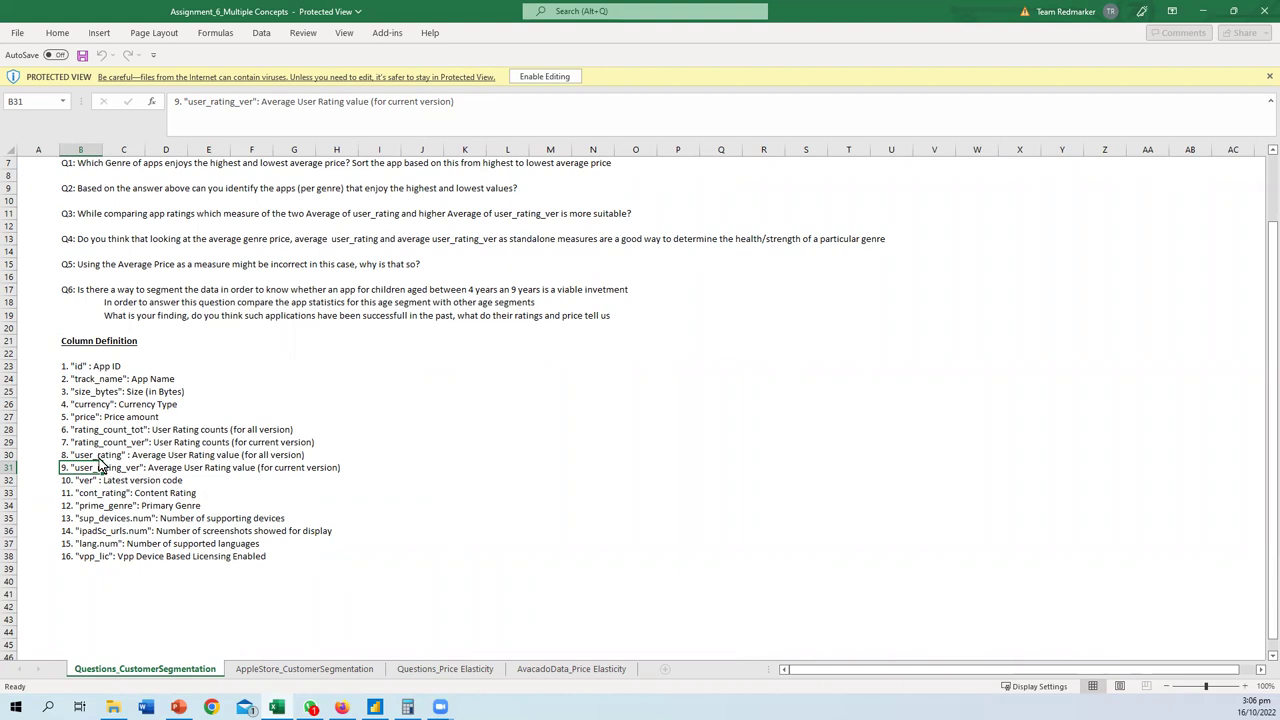
{"action": "left_click", "coordinate": [162, 467]}
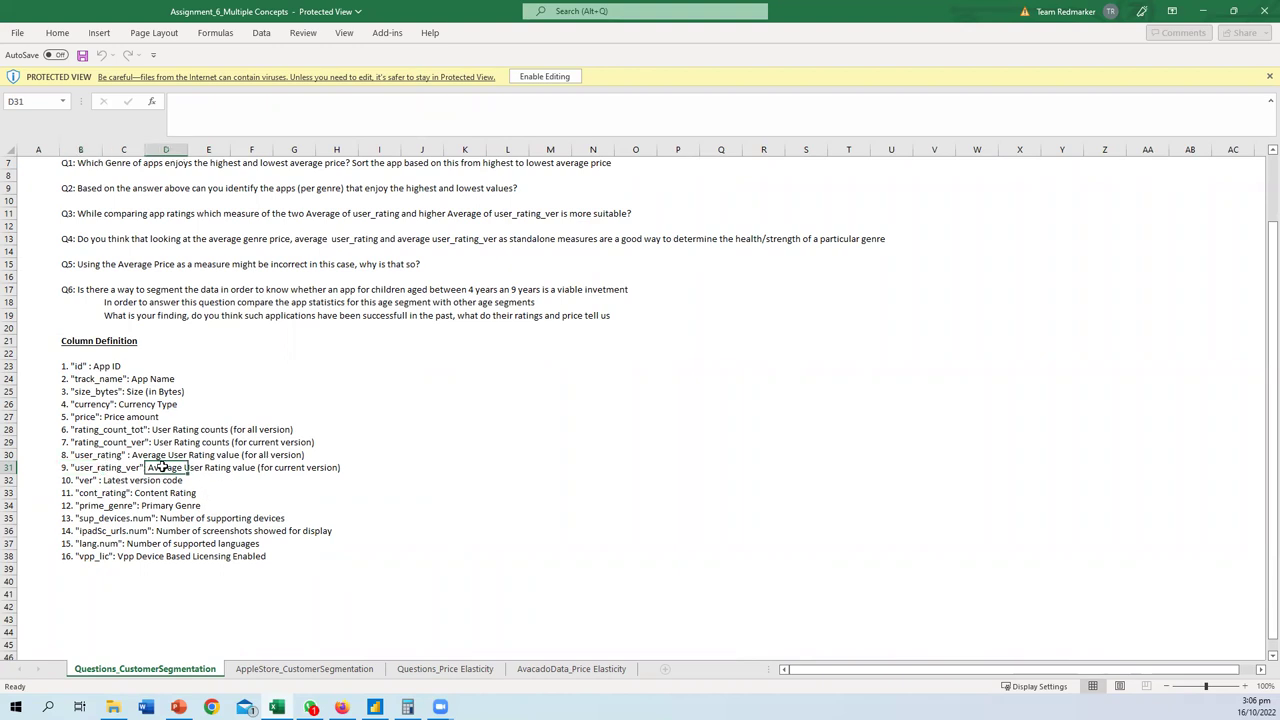
{"action": "left_click_drag", "start_coordinate": [70, 455], "coordinate": [291, 455]}
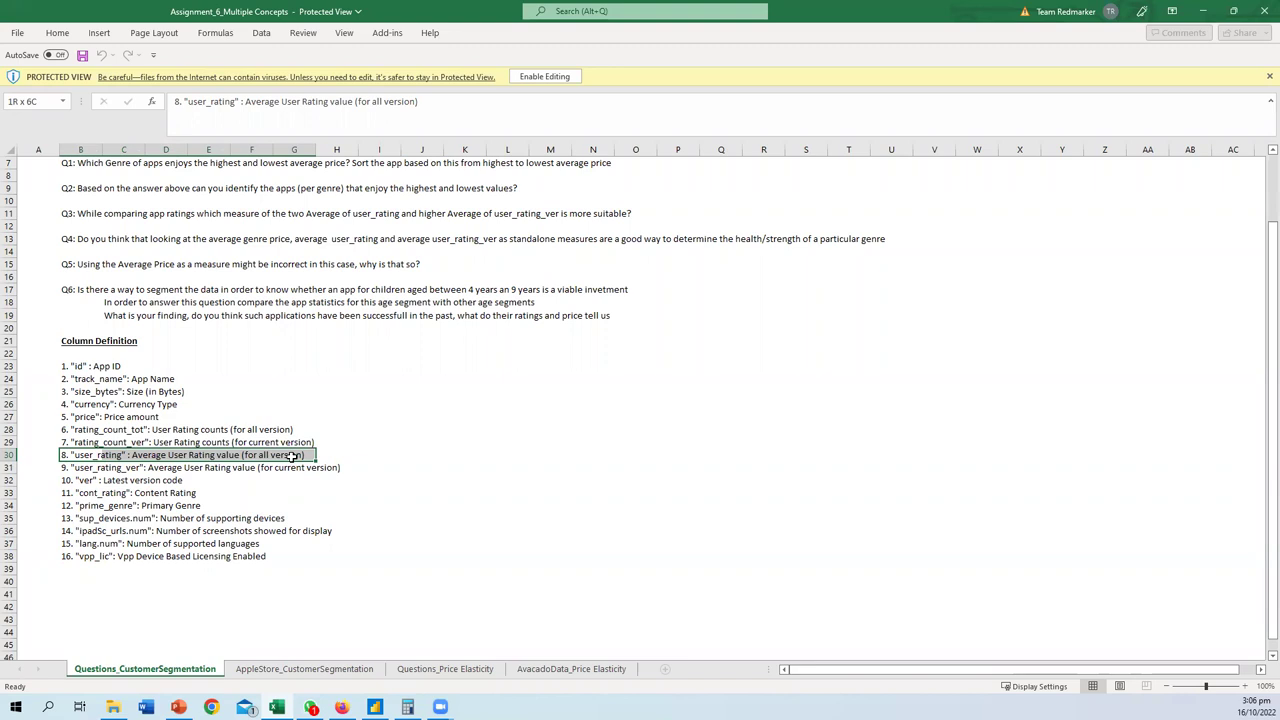
{"action": "left_click_drag", "start_coordinate": [291, 455], "coordinate": [291, 455]}
{"action": "left_click_drag", "start_coordinate": [159, 420], "coordinate": [64, 418]}
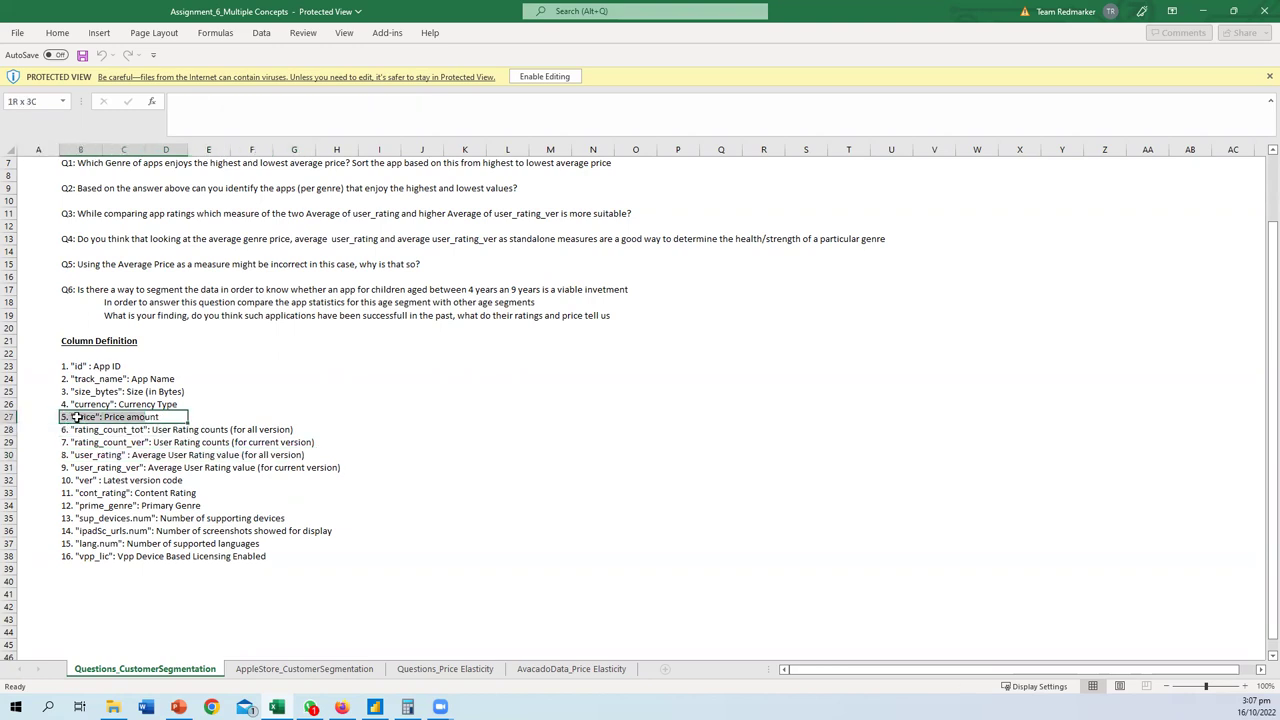
{"action": "left_click_drag", "start_coordinate": [77, 418], "coordinate": [77, 418]}
- Close the assignment workbook, minimize Explorer, and close Power BI, saving Class Practice
{"action": "left_click", "coordinate": [1264, 11]}
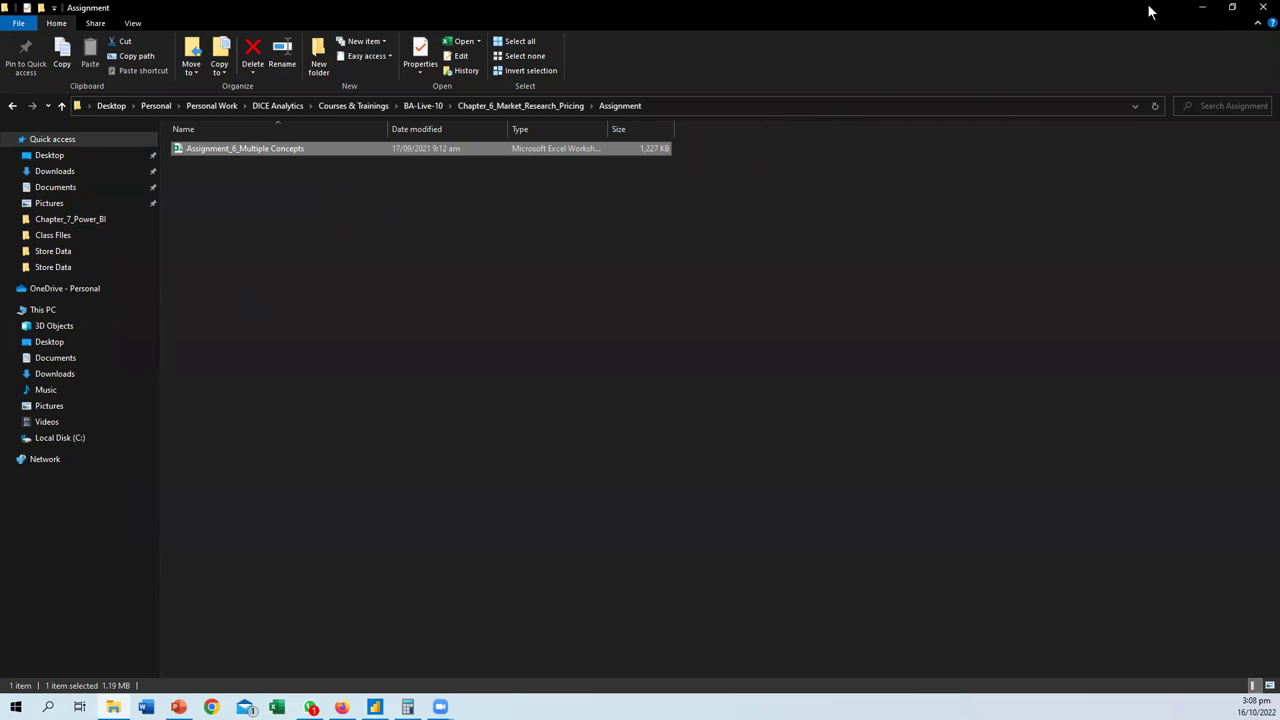
{"action": "left_click", "coordinate": [1201, 8]}
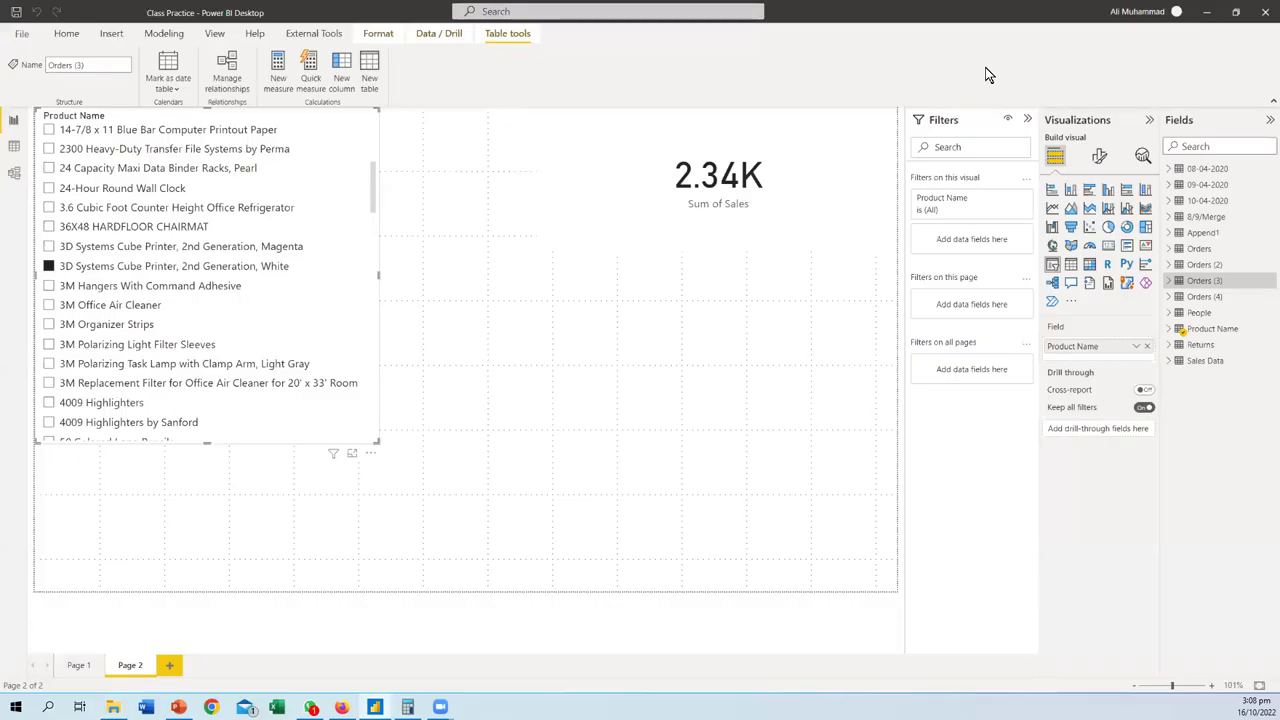
{"action": "left_click", "coordinate": [1265, 11]}
{"action": "left_click", "coordinate": [655, 375]}
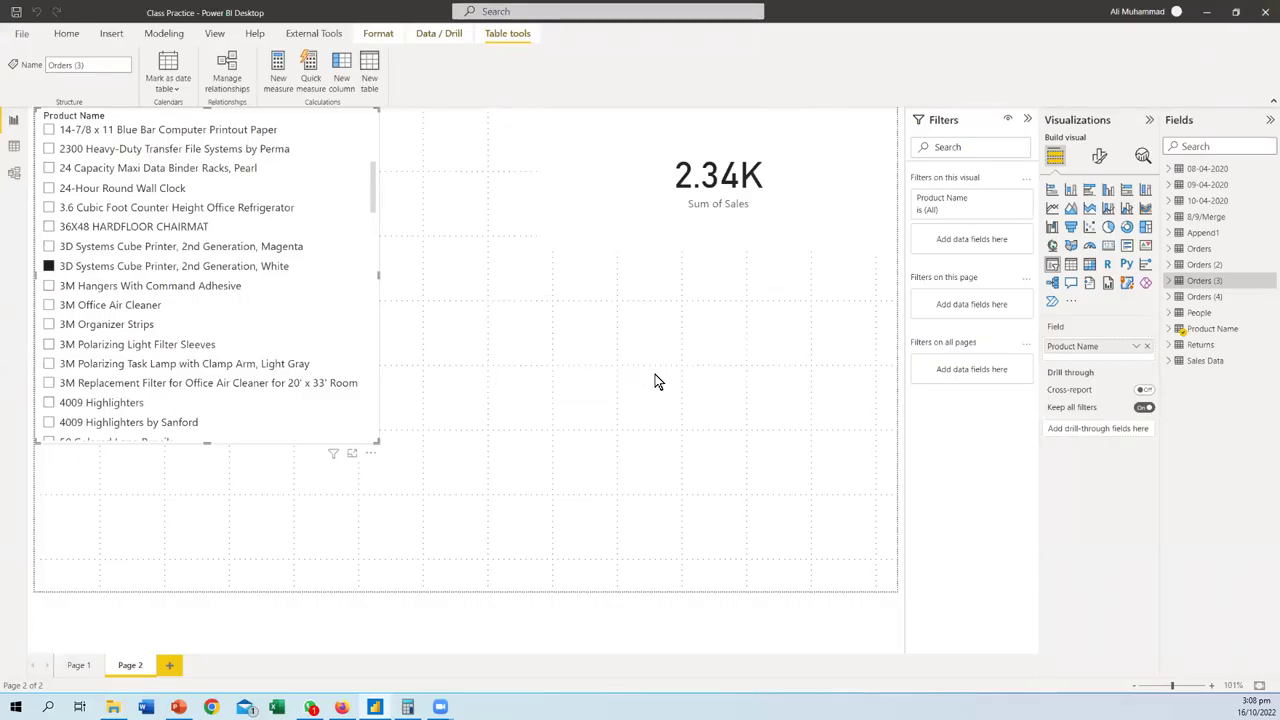